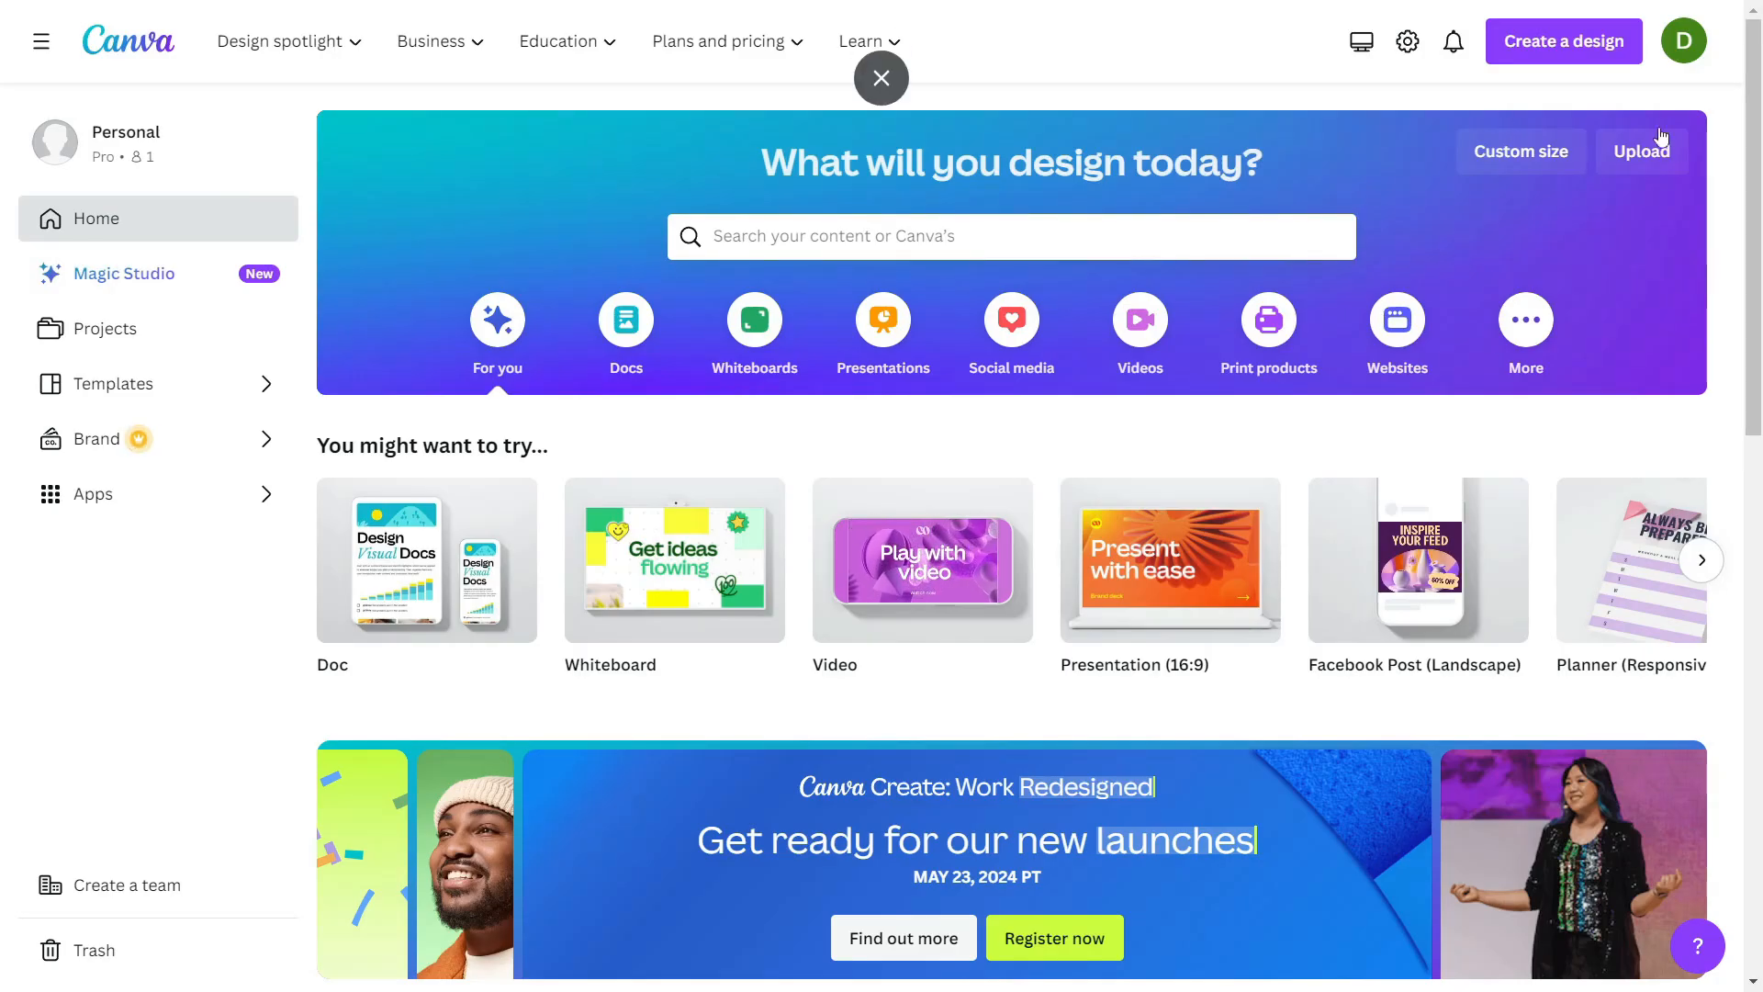
- Create a new custom-size design 8.5 in wide and 11 in high
left_click(1520, 155)
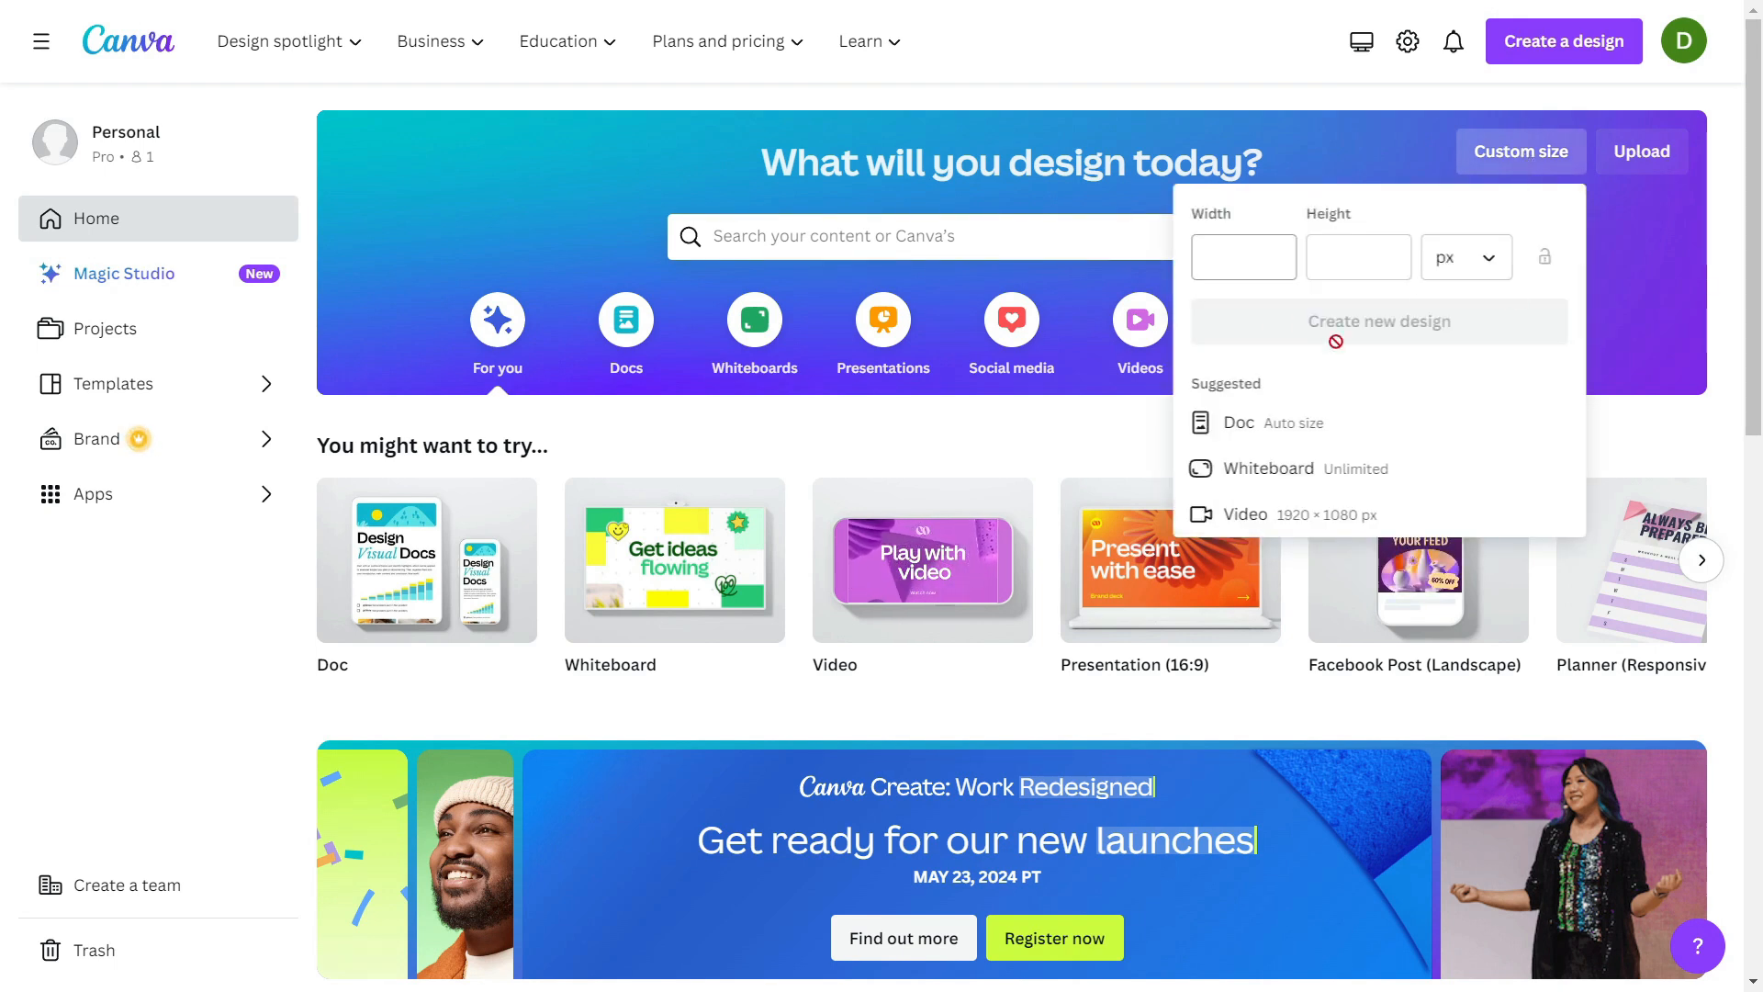
left_click(1466, 262)
left_click(1423, 370)
left_click(1252, 260)
type("8")
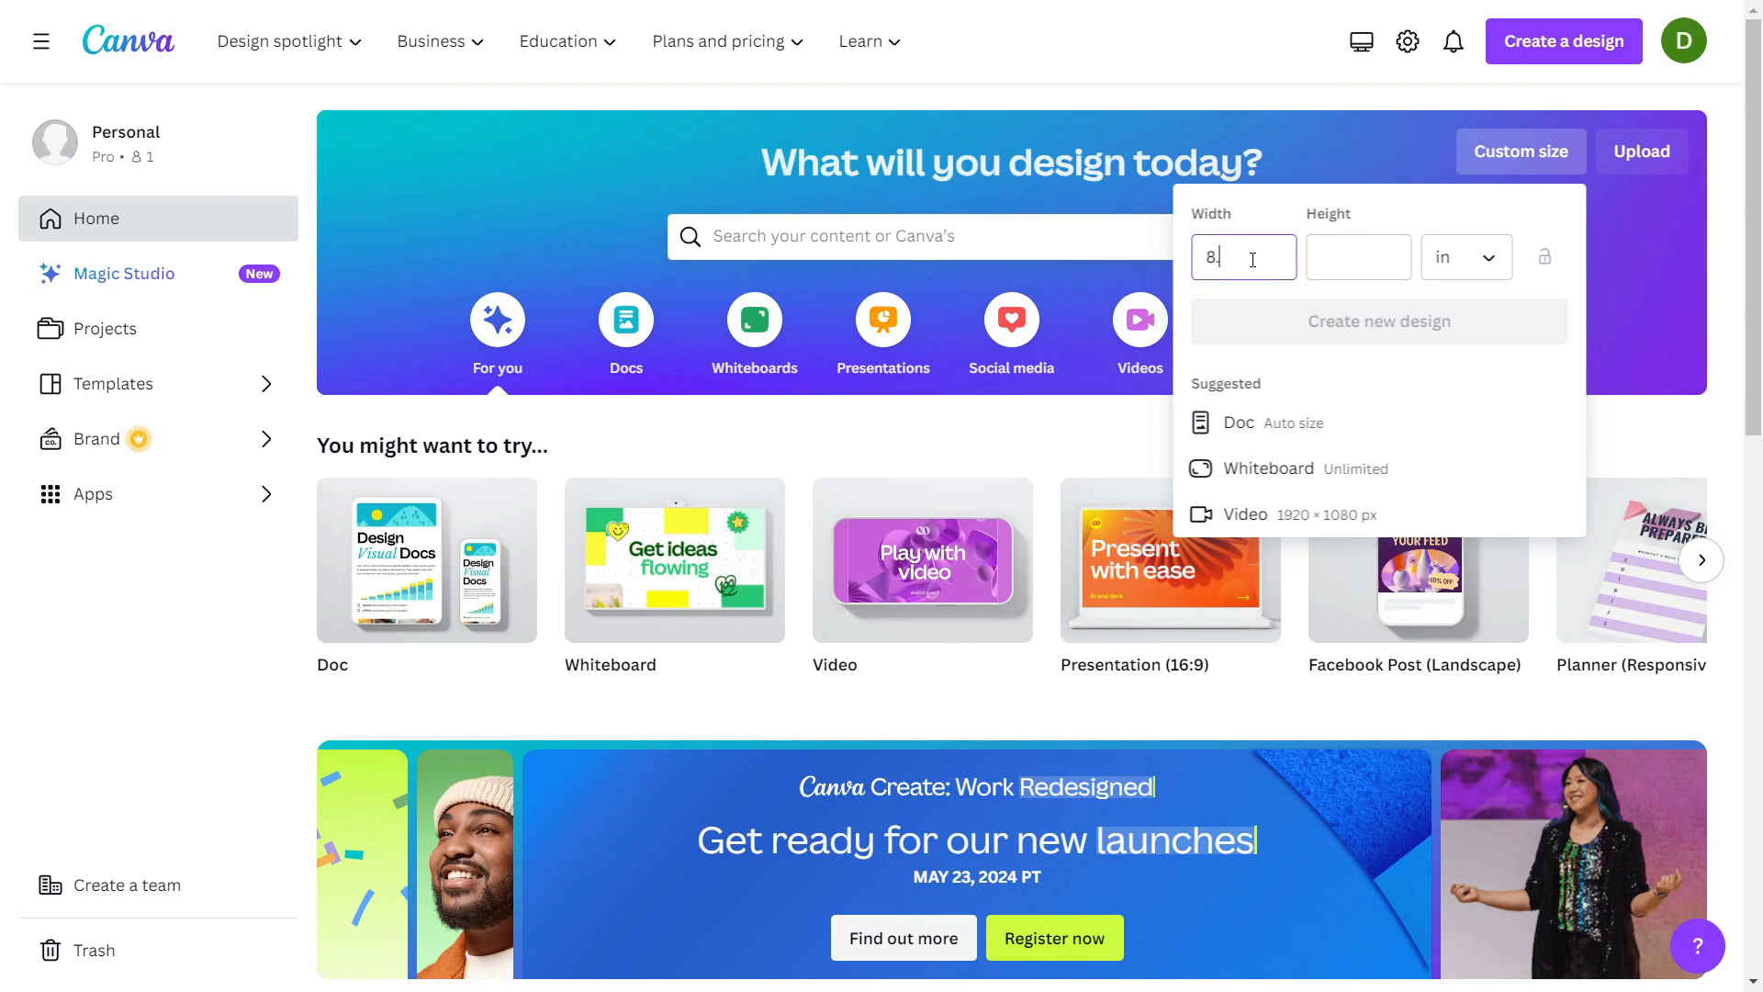
type(".5")
left_click(1357, 271)
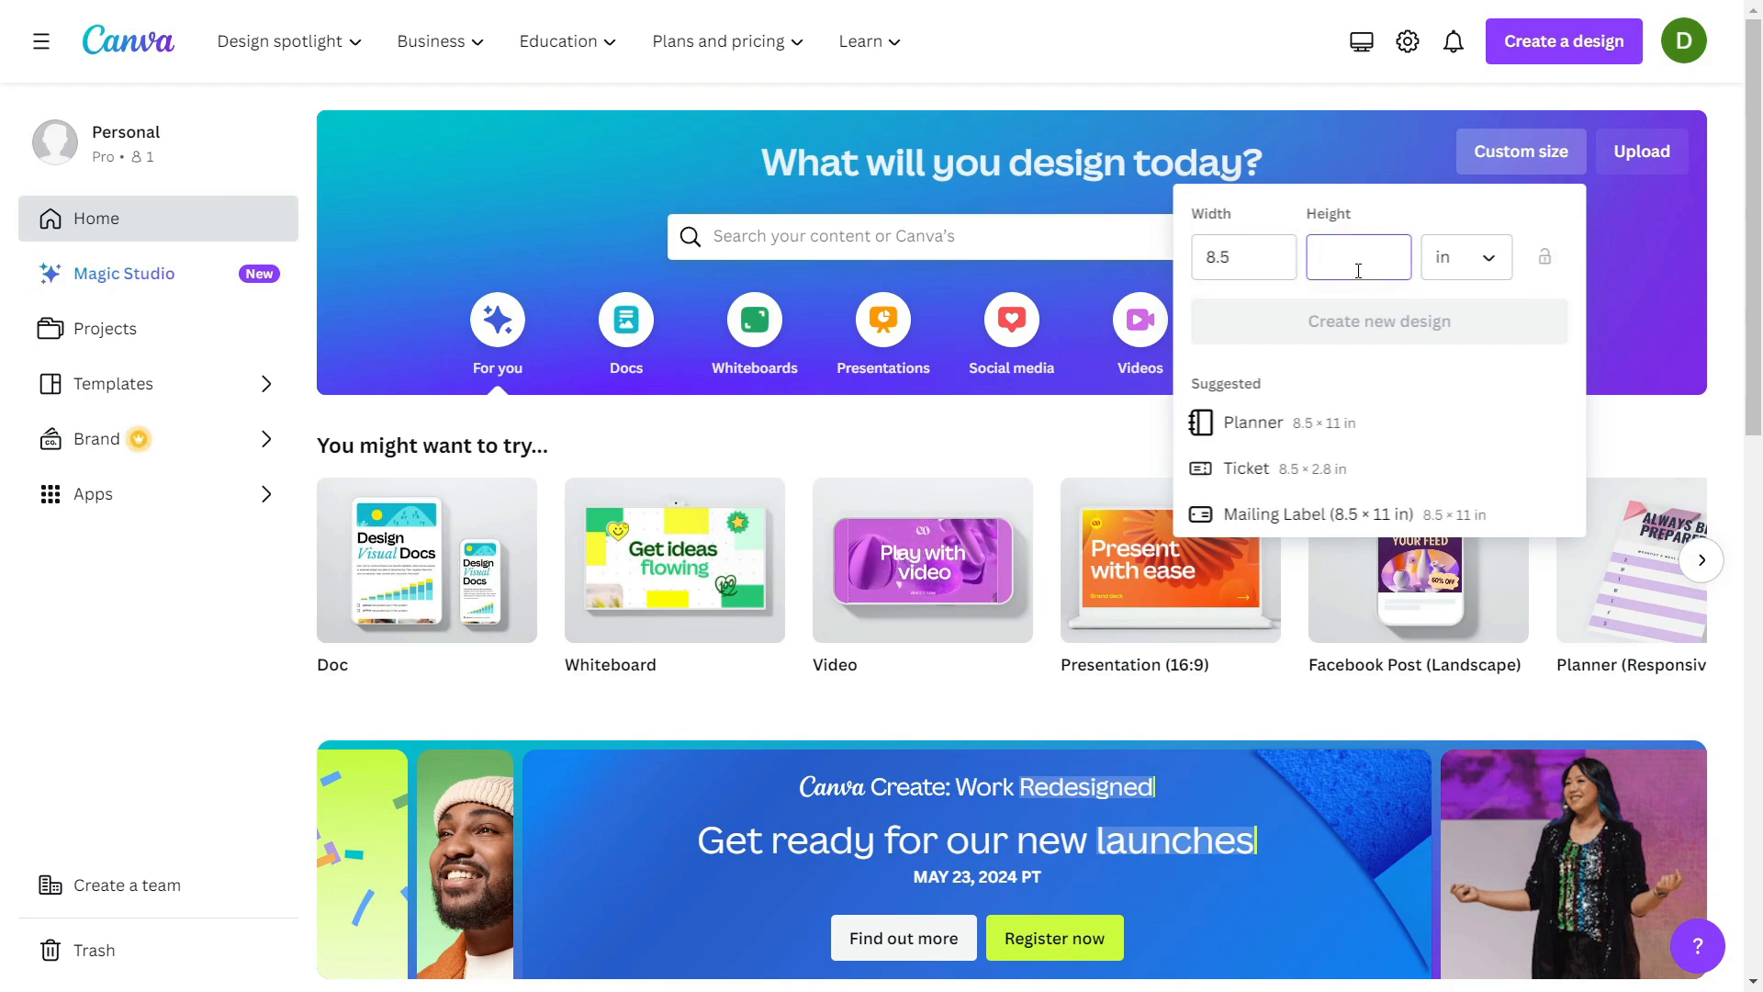
type("11")
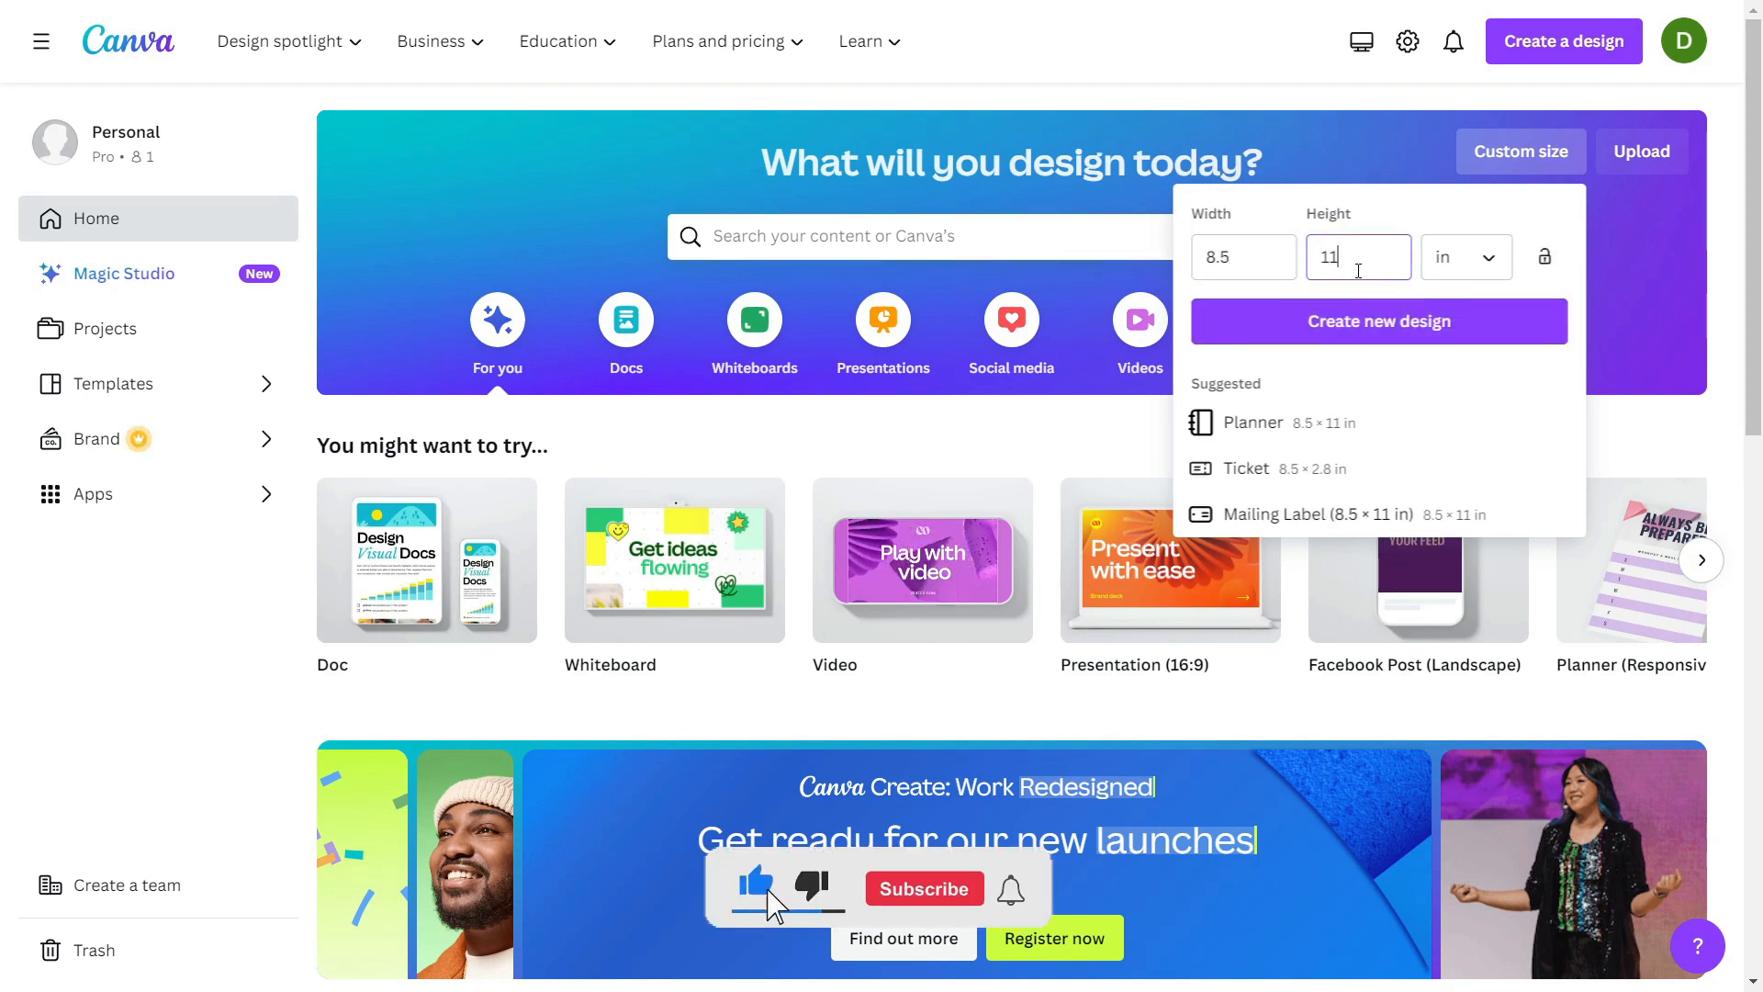
left_click(1303, 323)
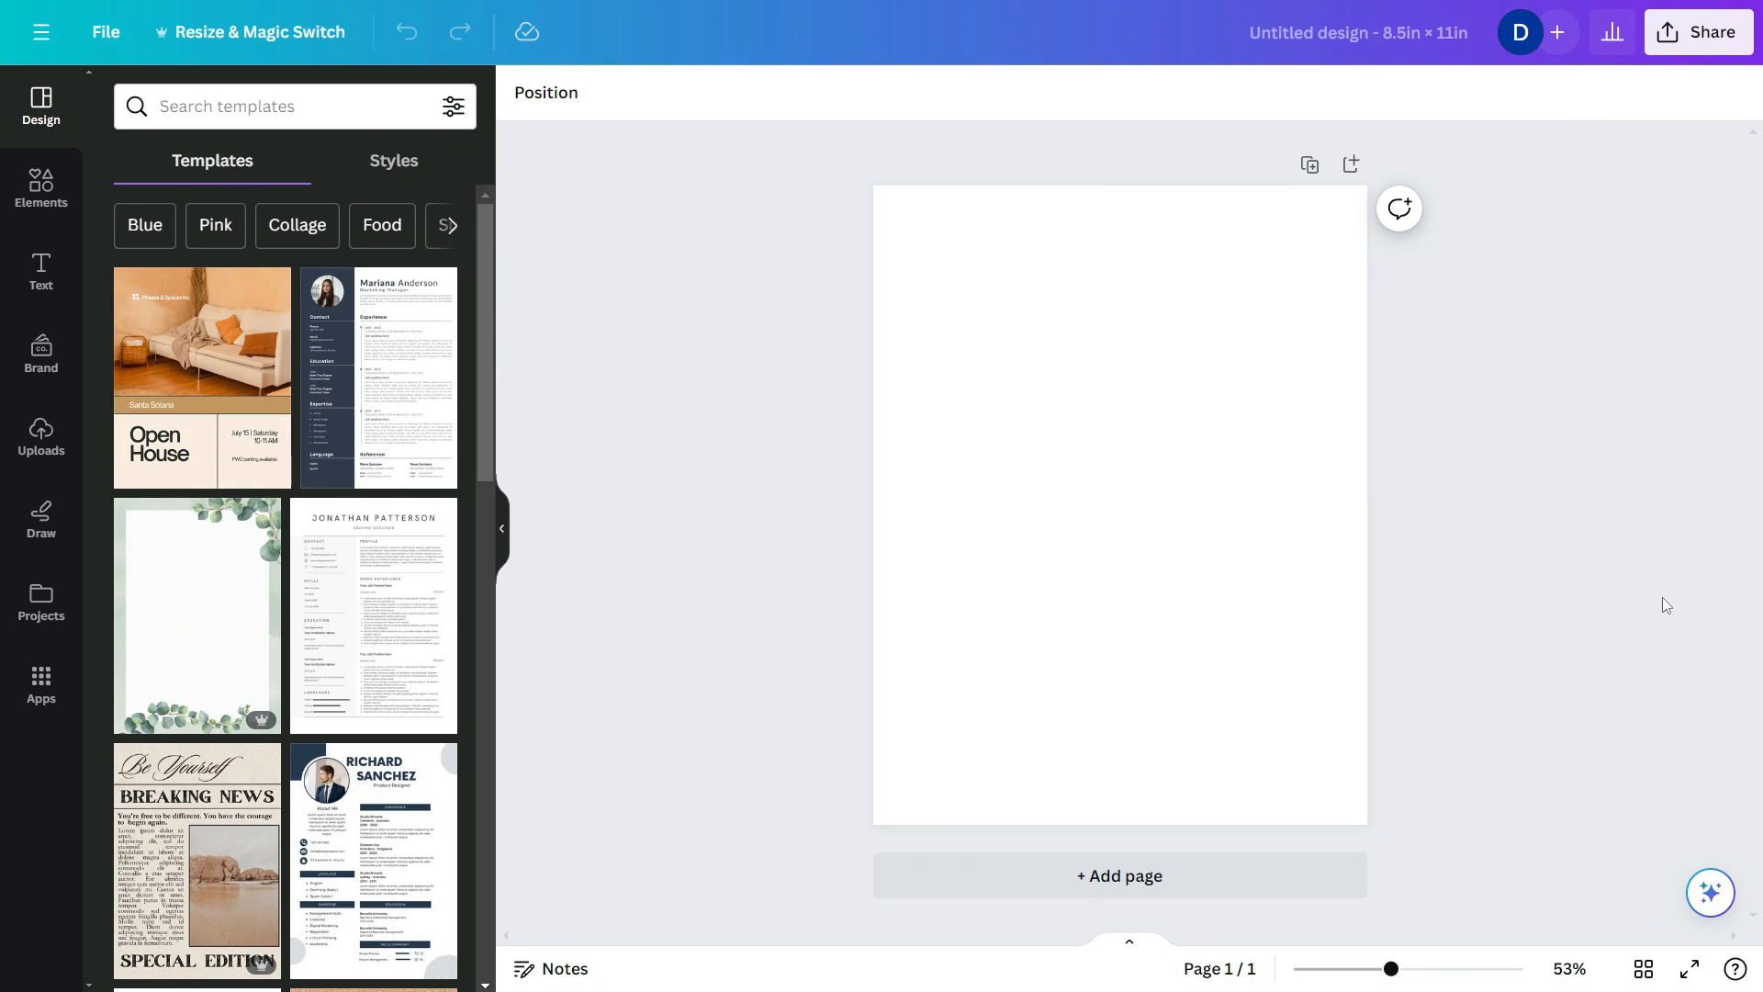
- Rename the design as "Undated Planer"
left_click(1373, 37)
type("Undated Pla")
type("nner")
key("BackSpace")
key("BackSpace")
key("BackSpace")
type("er")
left_click(1526, 293)
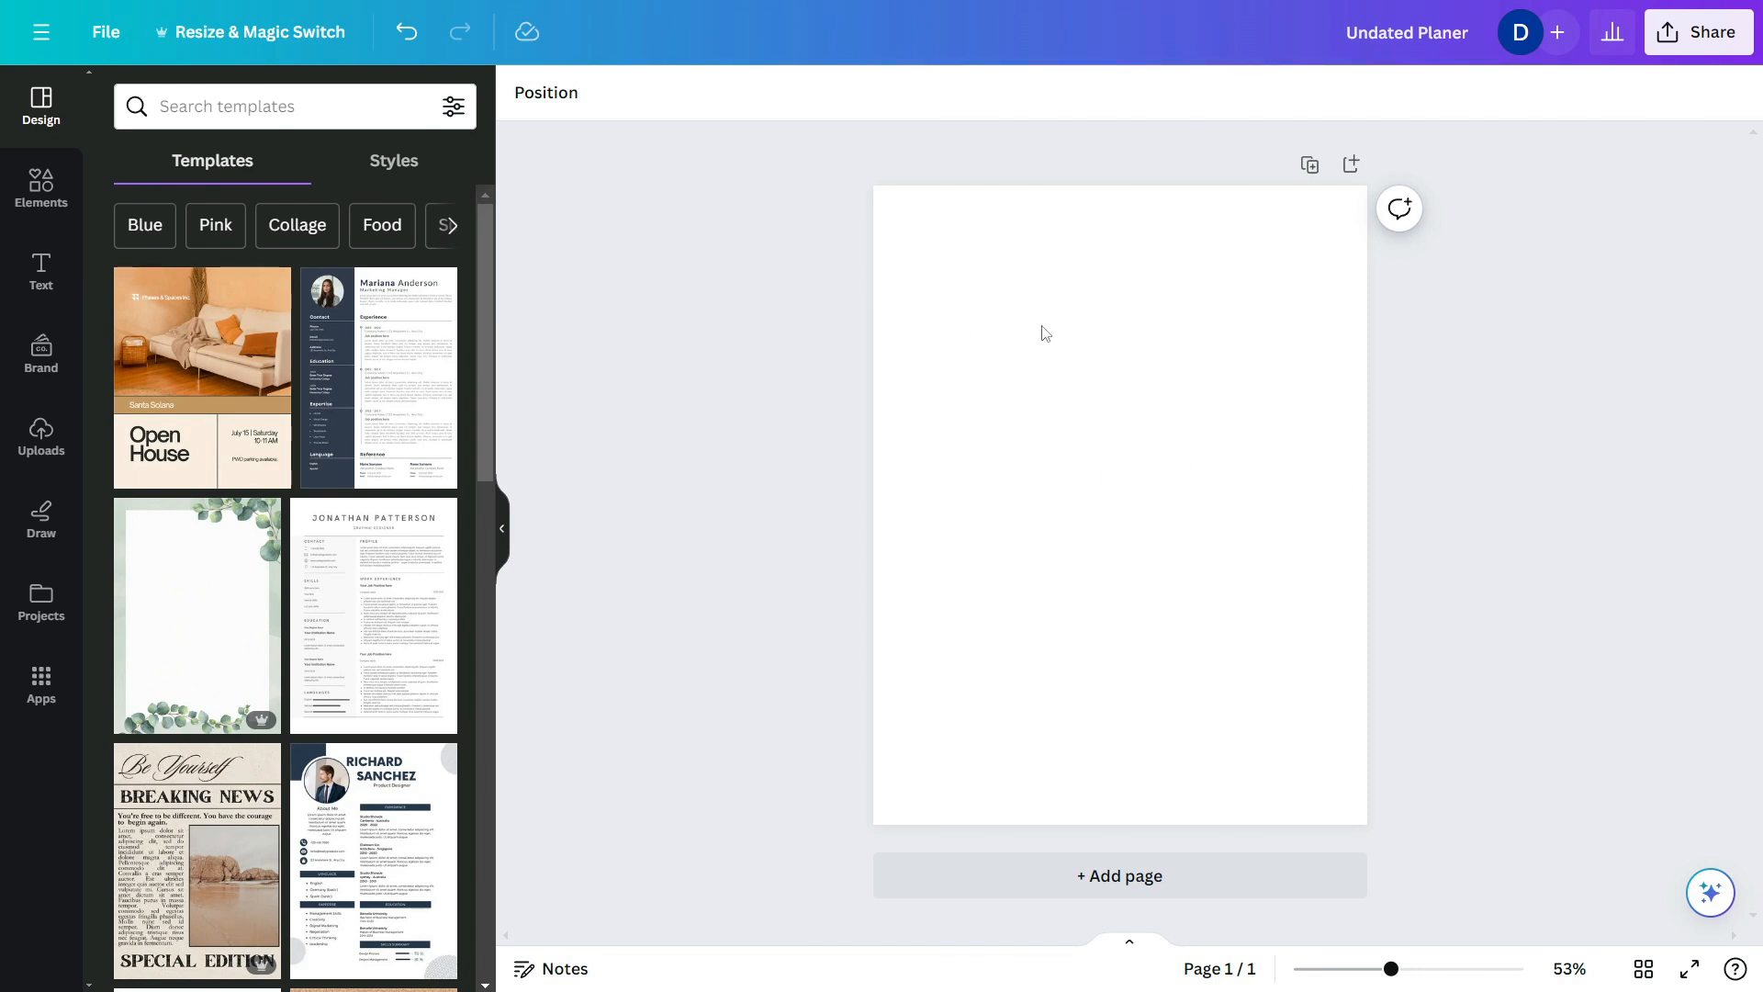
- Place the uploaded Colour Pallette image on the first page
left_click(45, 435)
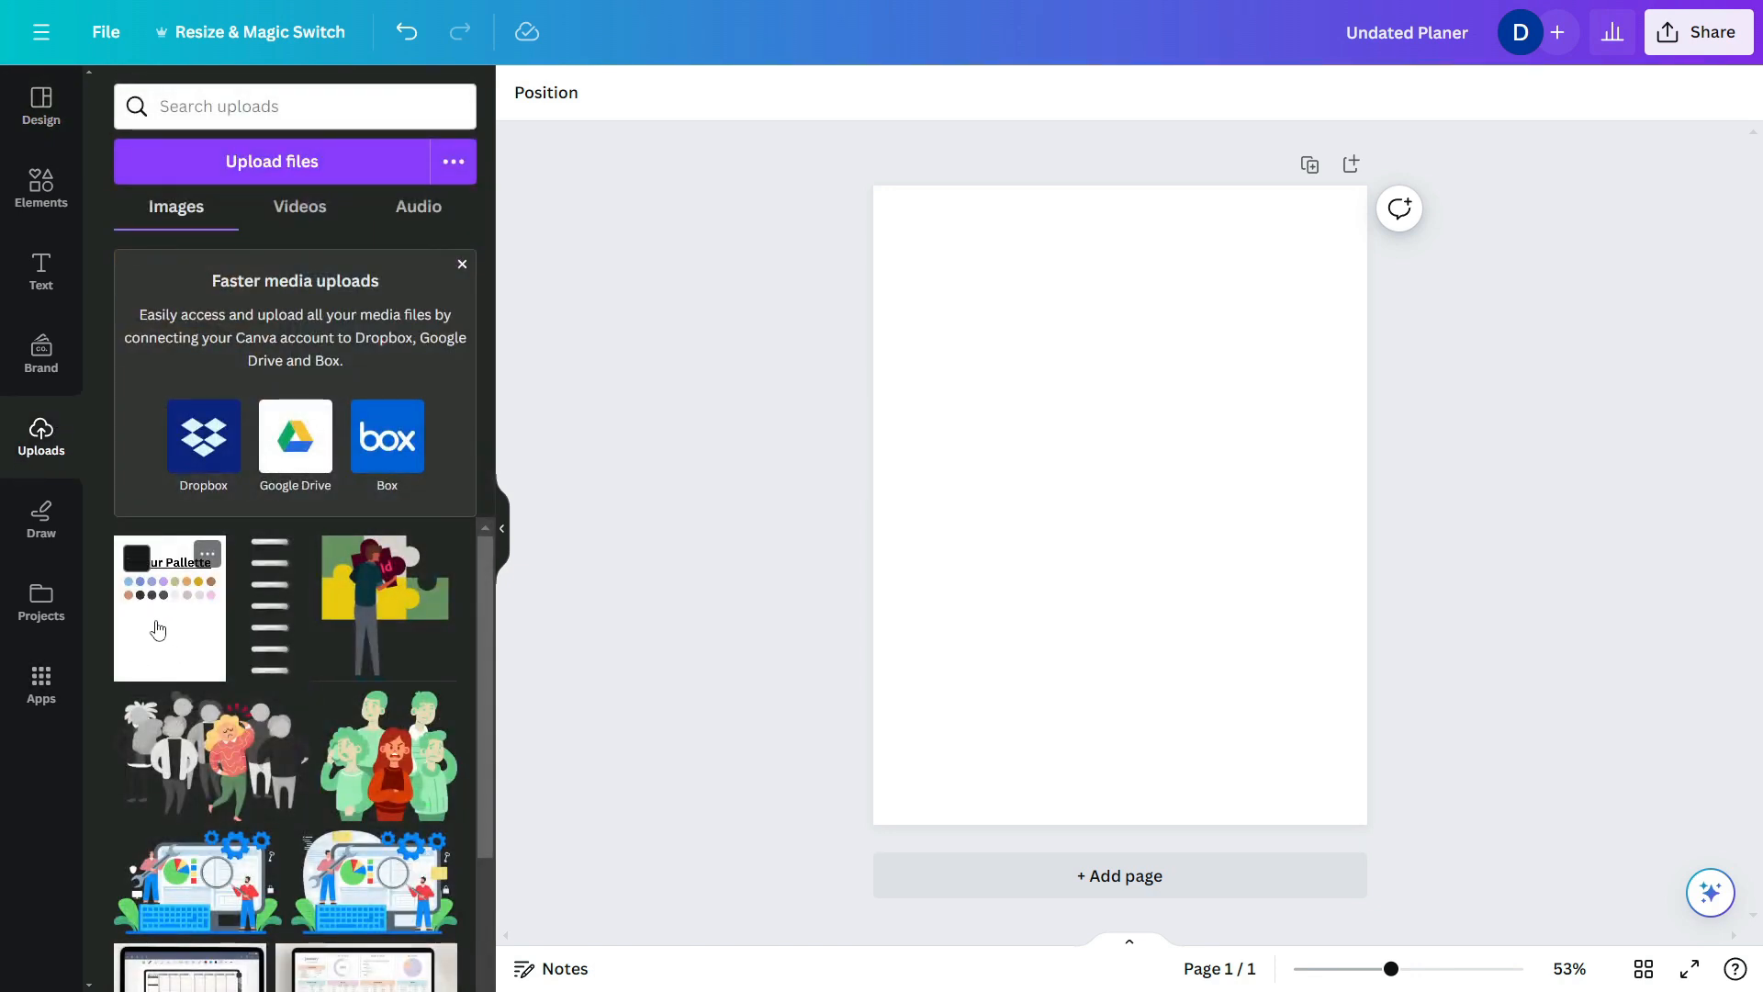
left_click(167, 624)
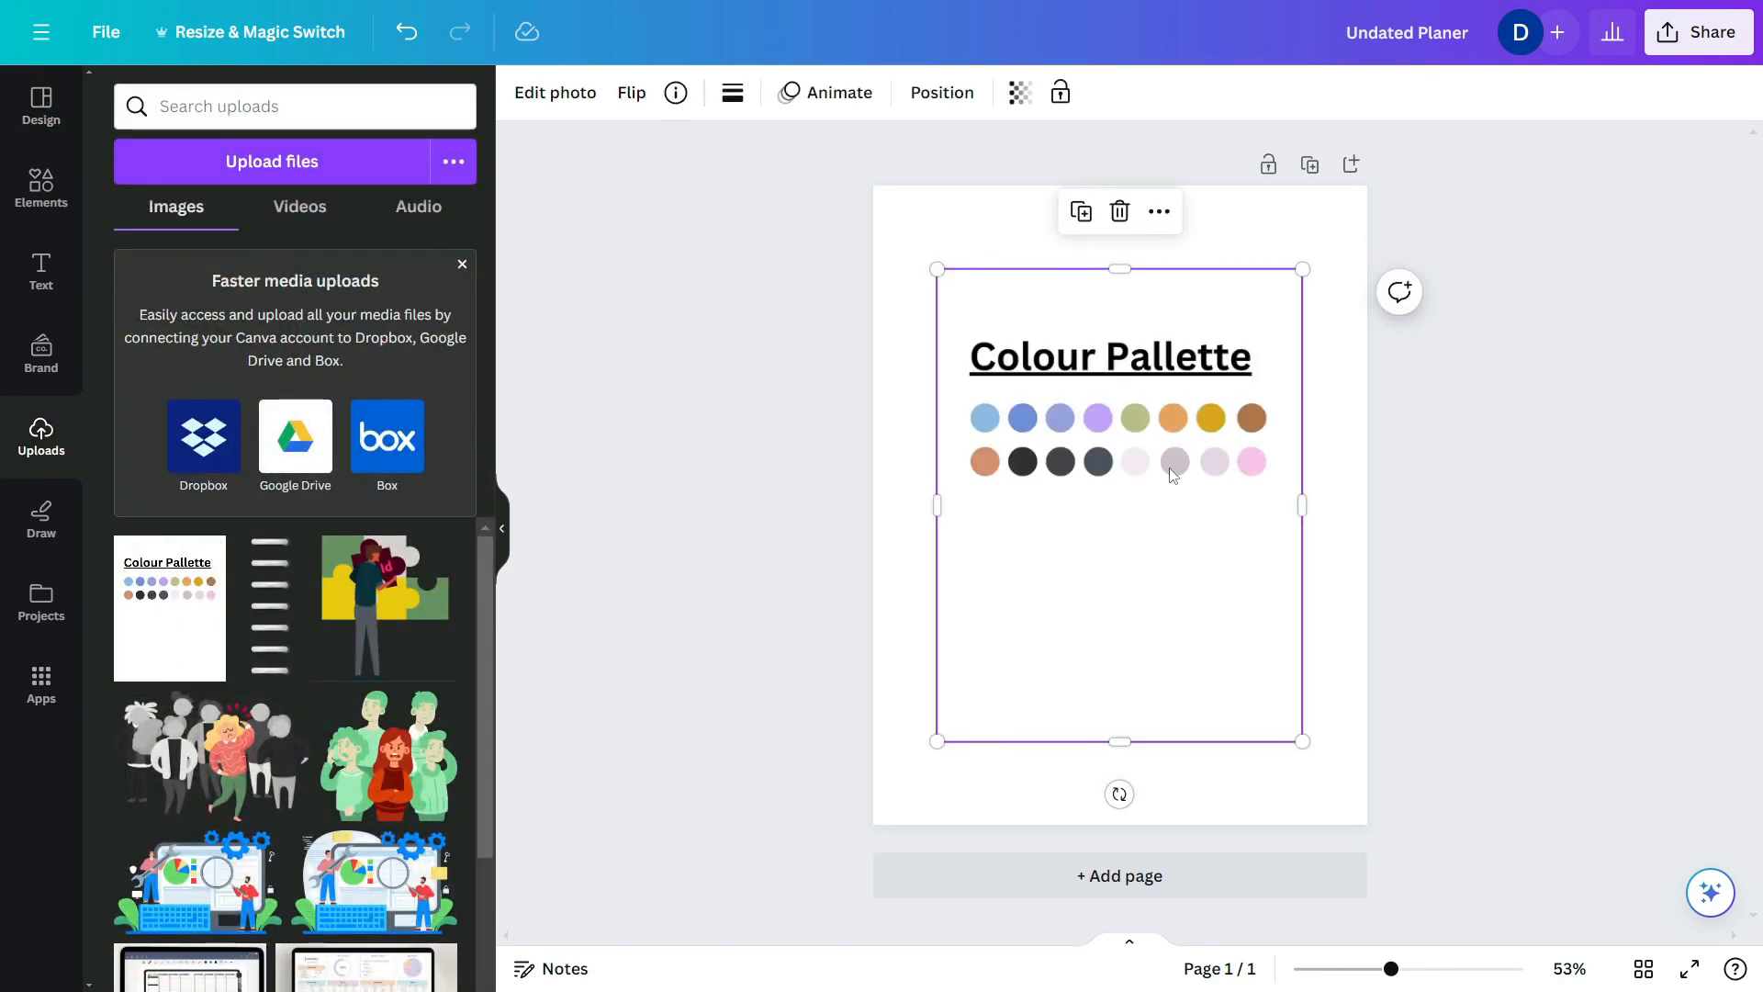
left_click(1332, 578)
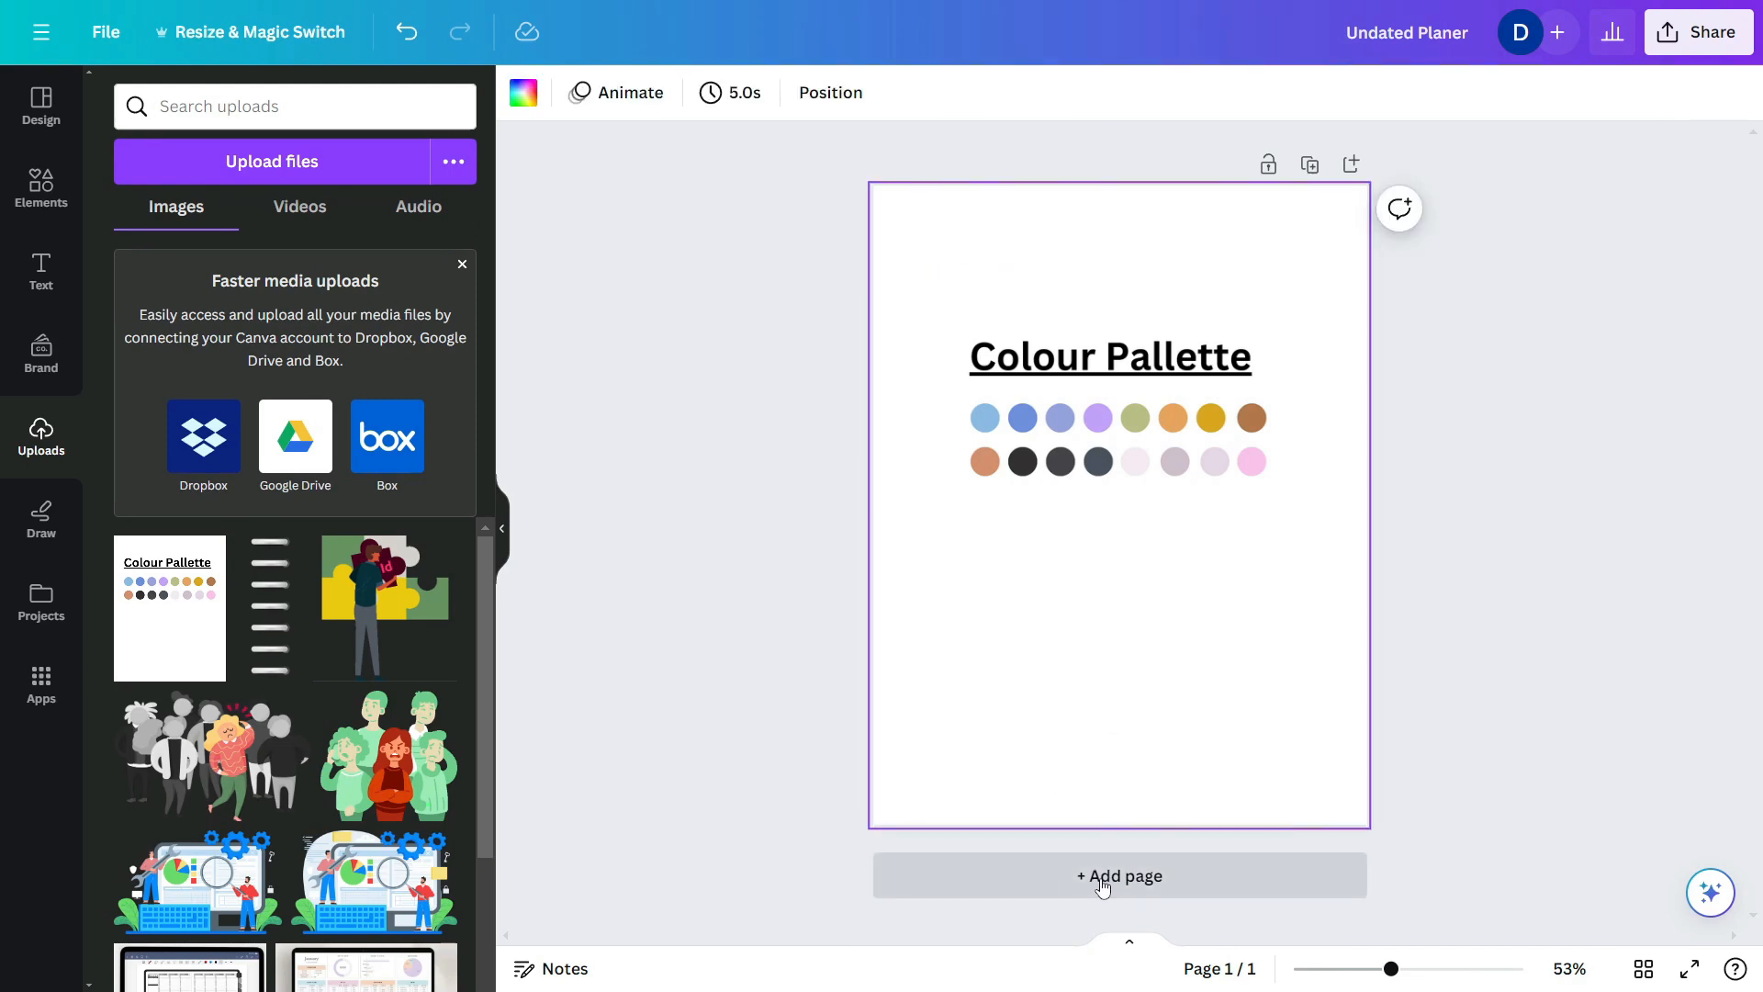
- Add a second page and copy the Colour Pallette image from the first page onto it
left_click(1103, 881)
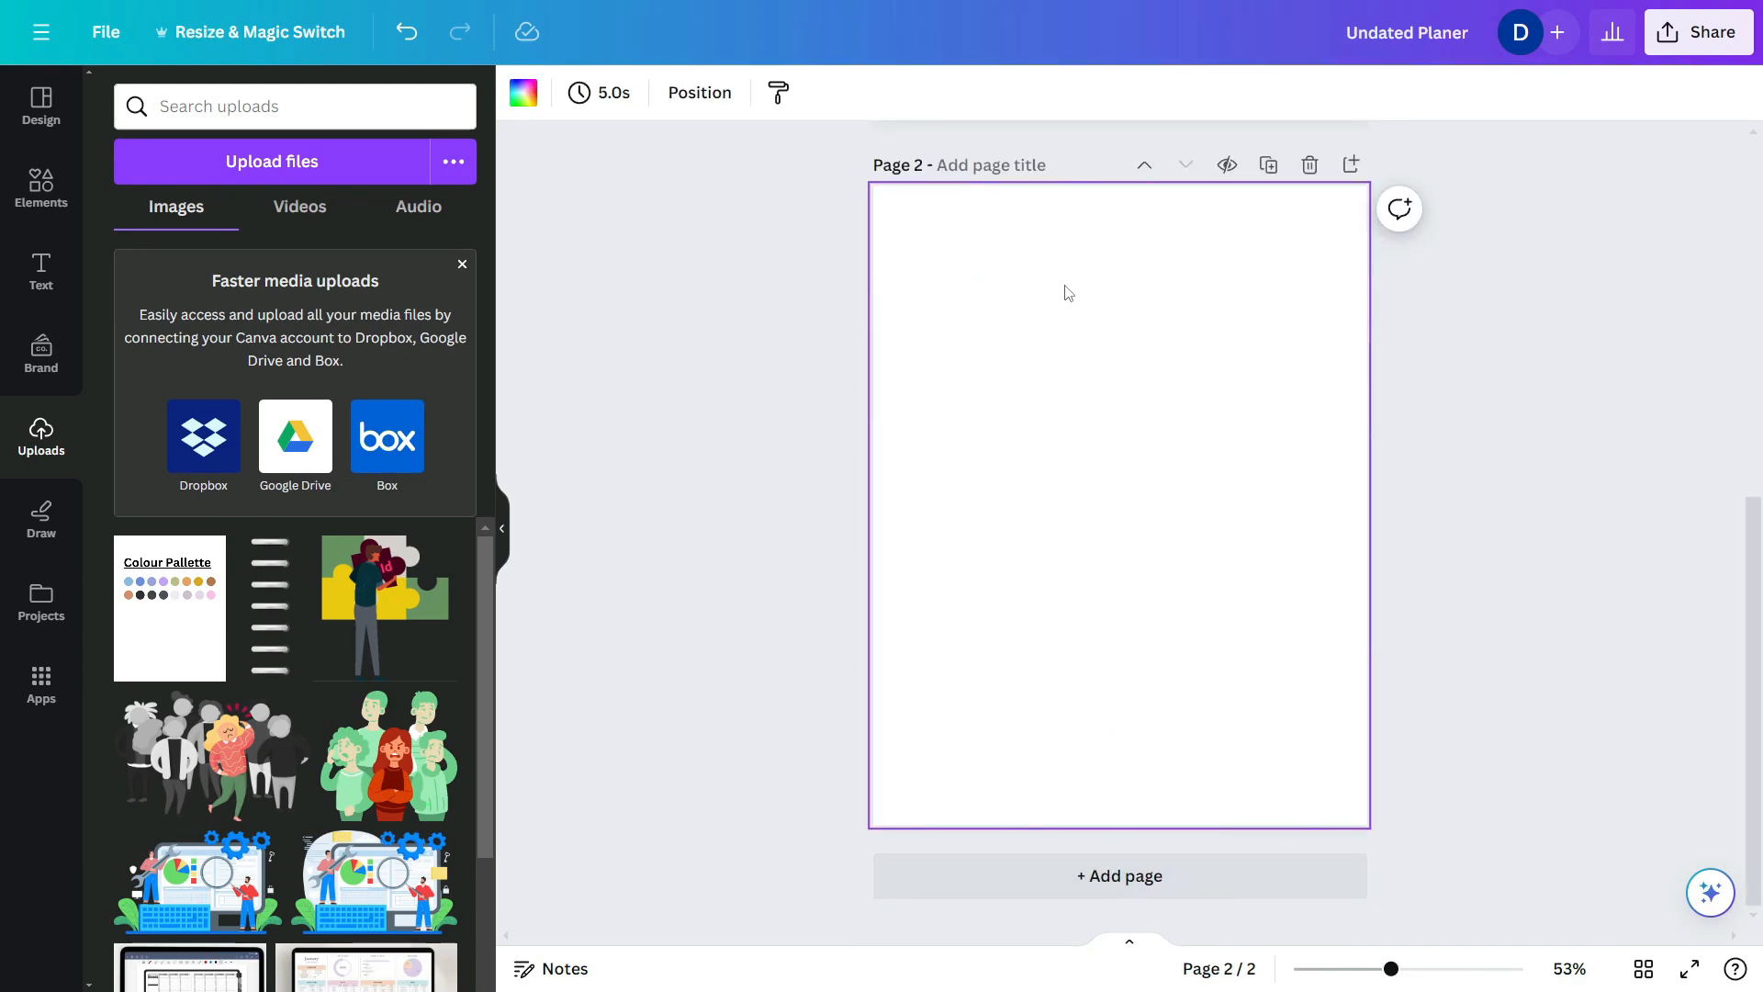
scroll(1056, 456, "up", 6)
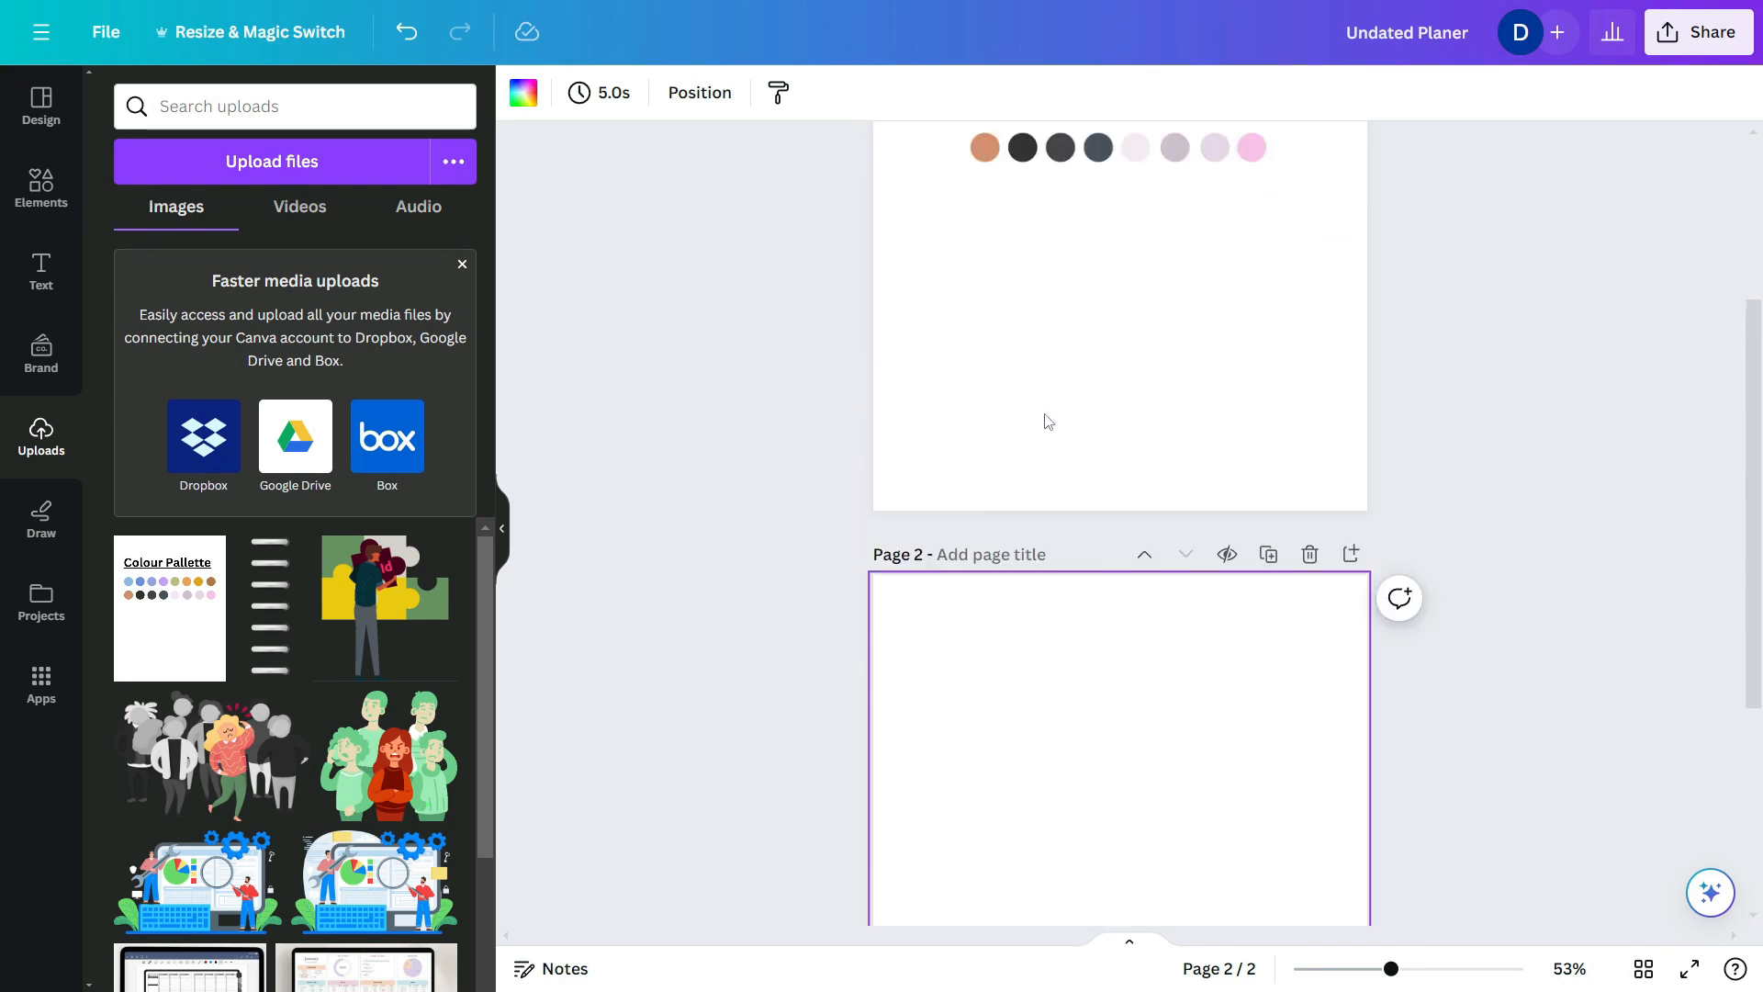
left_click(1083, 344)
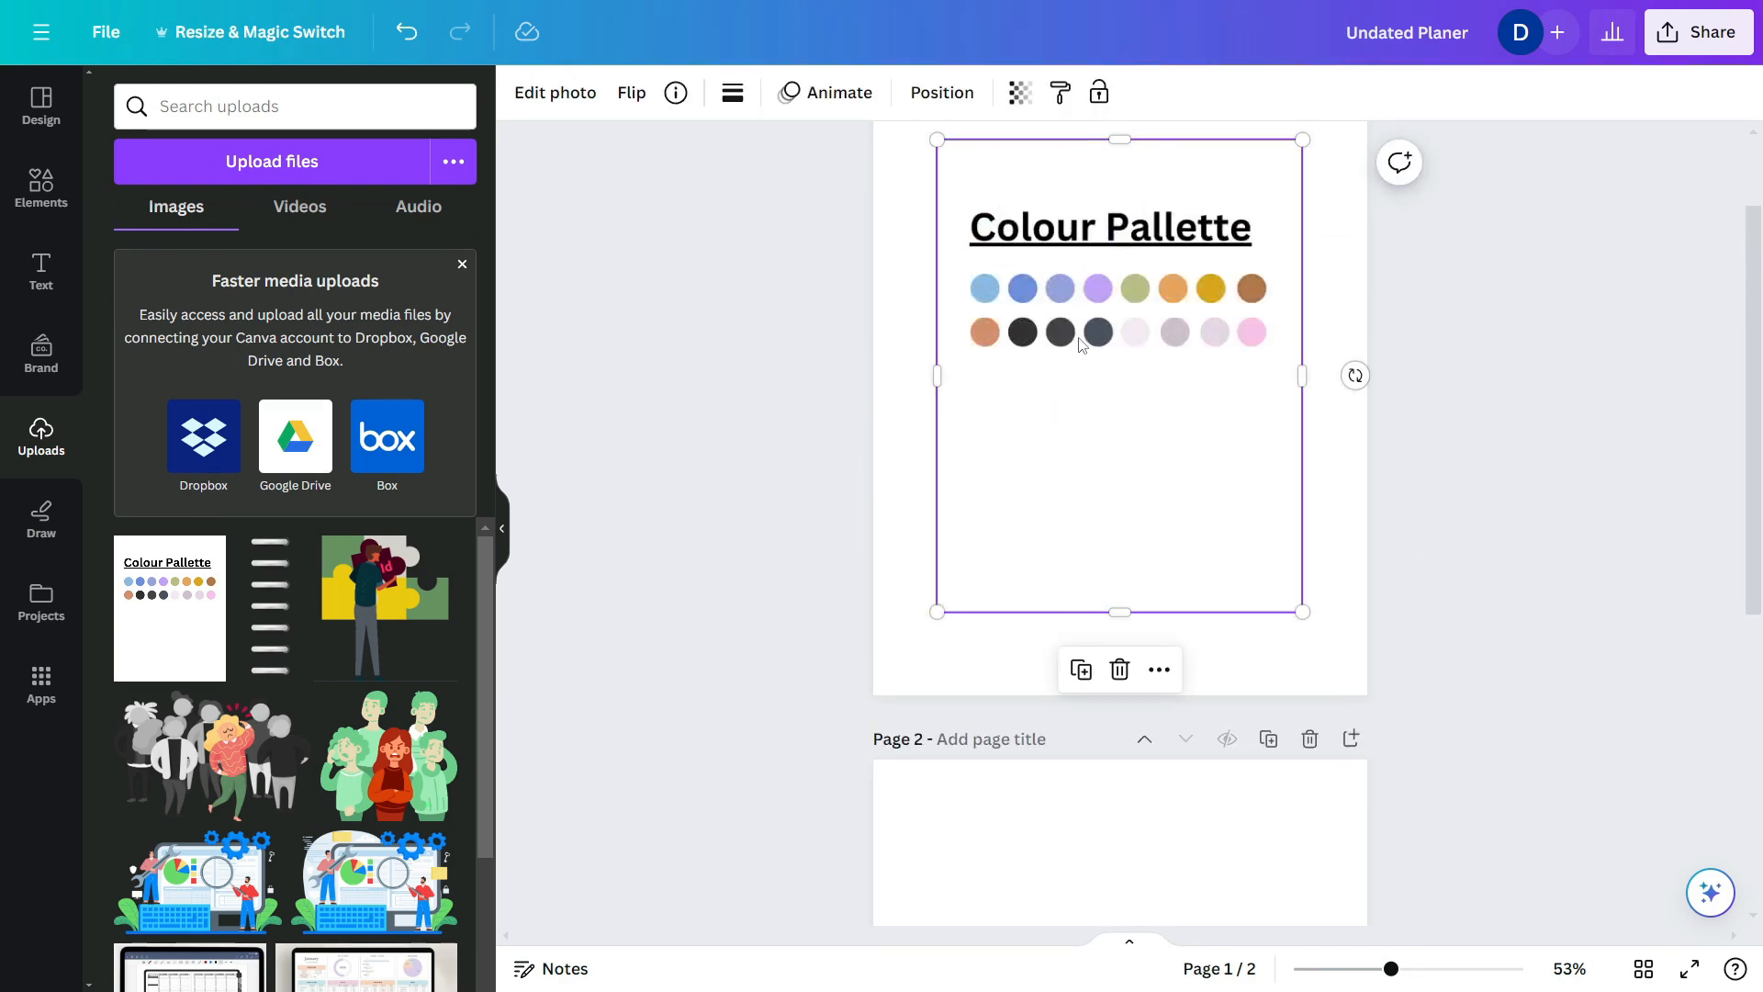
scroll(1065, 358, "down", 6)
left_click(1113, 453)
key("ctrl+v")
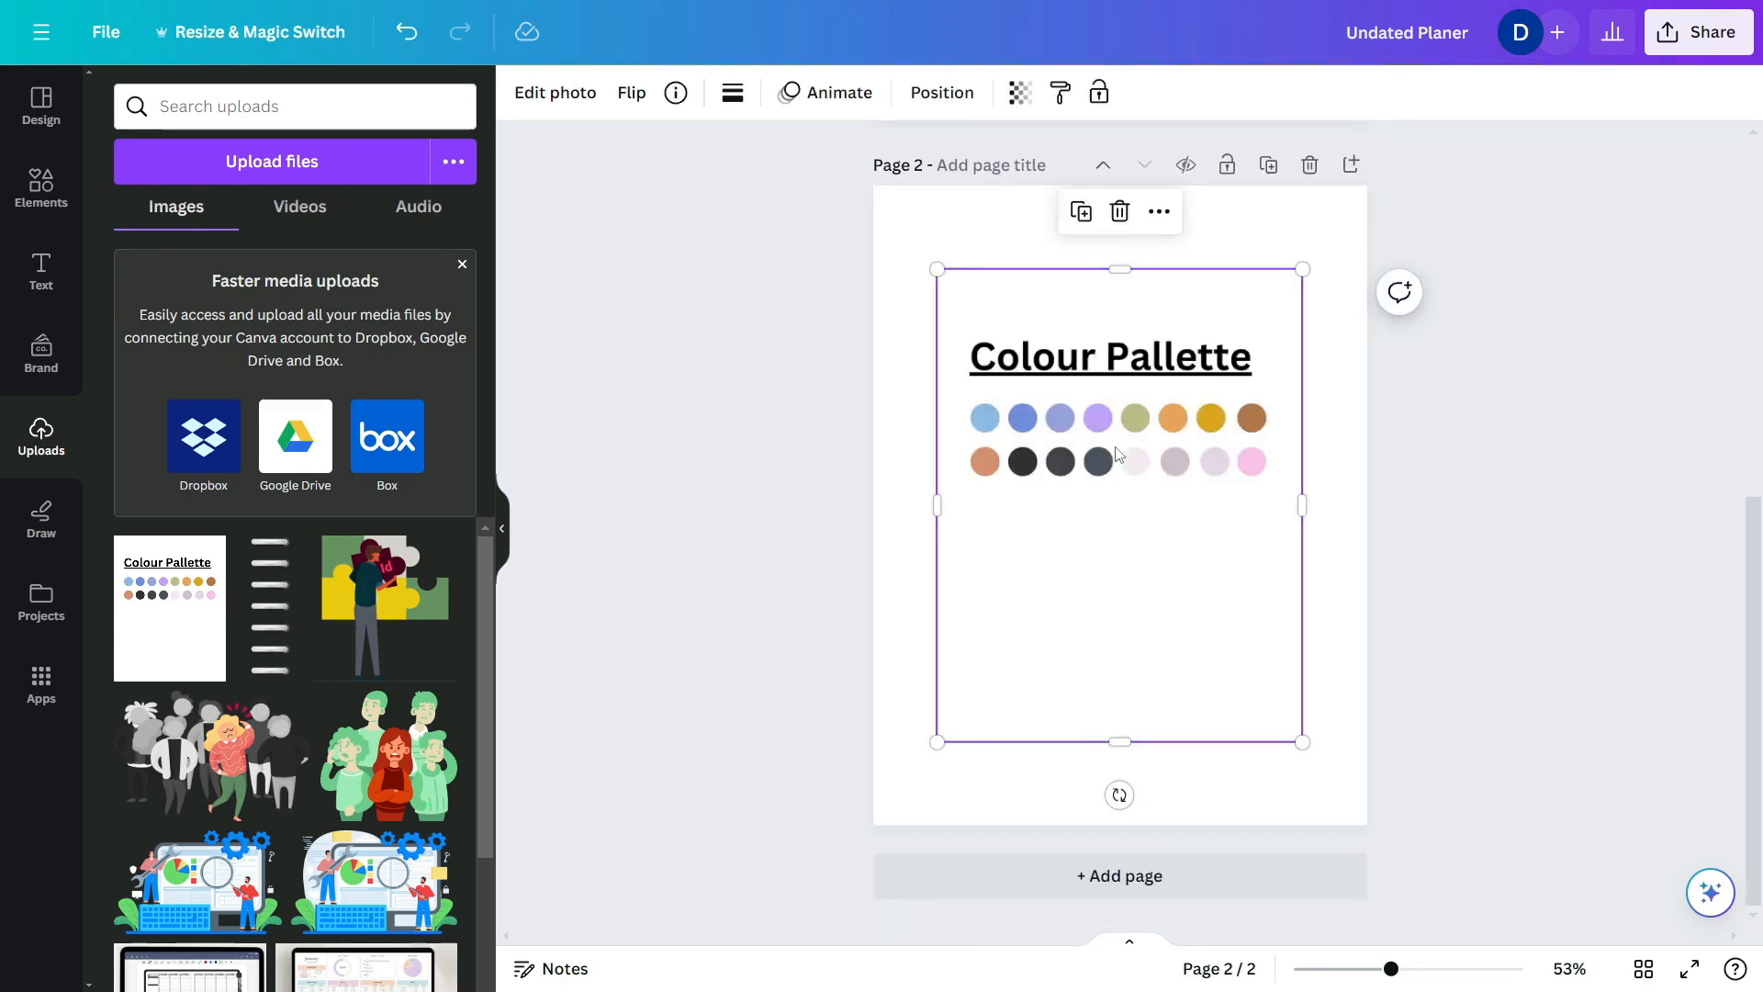
- Set the second page's background to the near-black colour sampled from the second swatch in the palette's lower row
left_click(1356, 473)
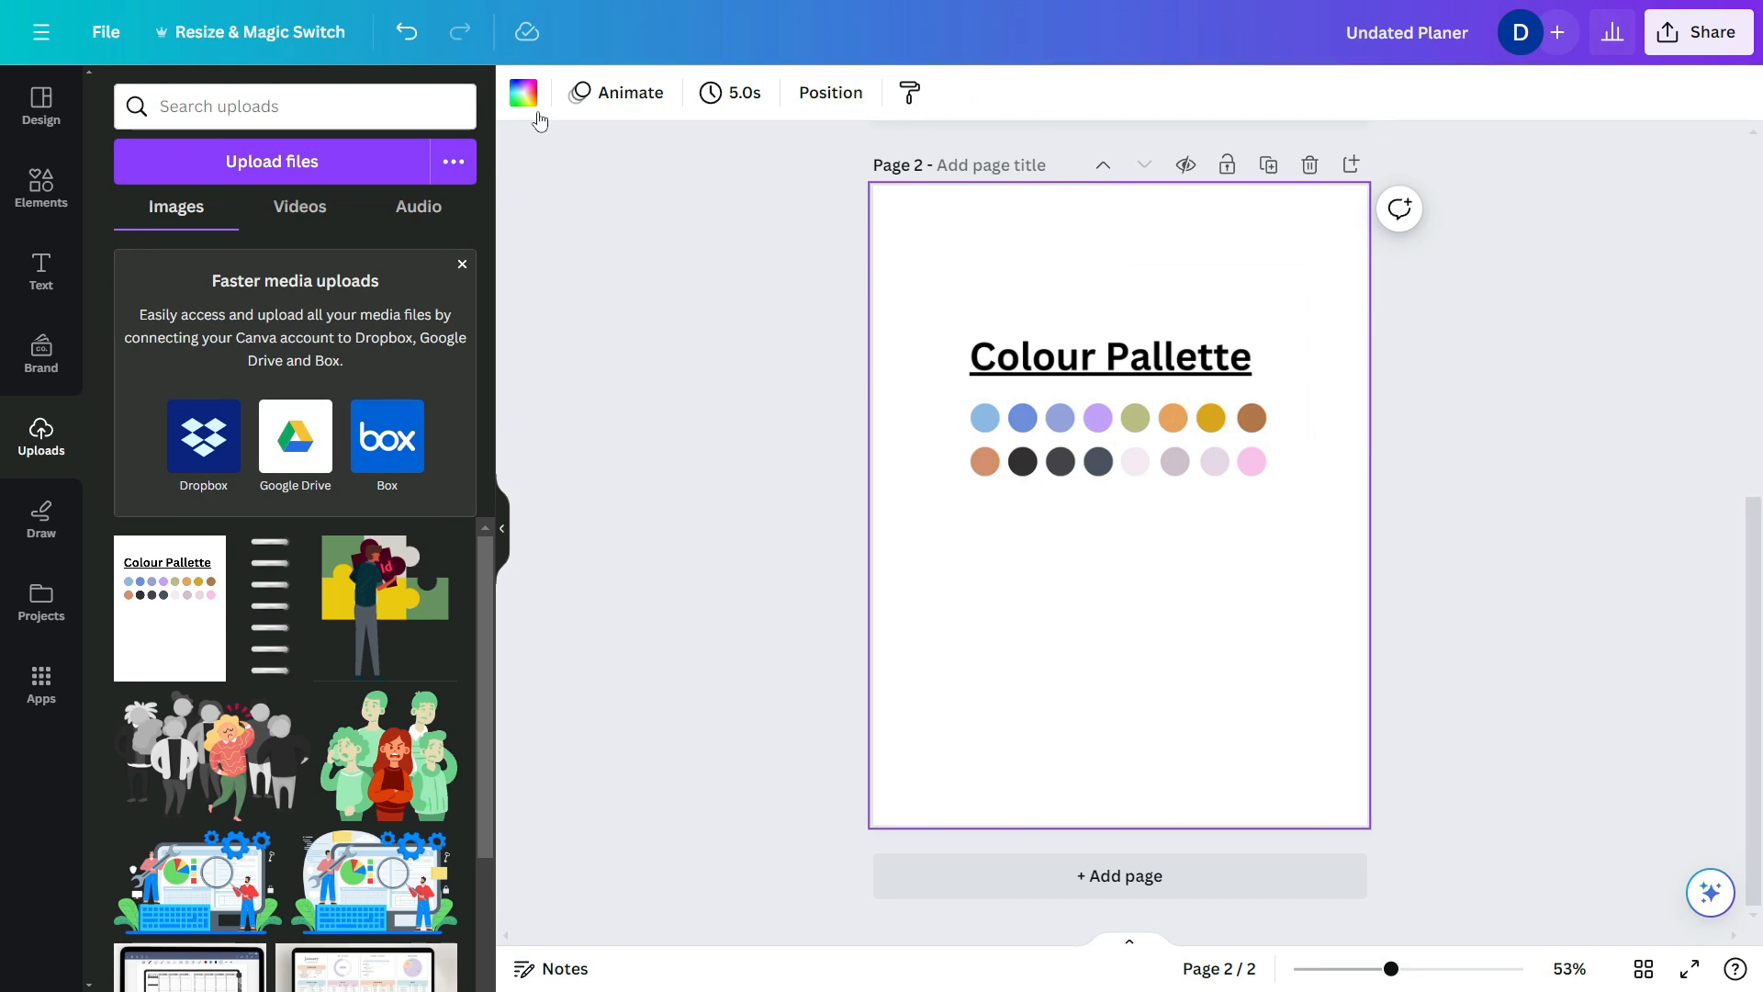
left_click(524, 92)
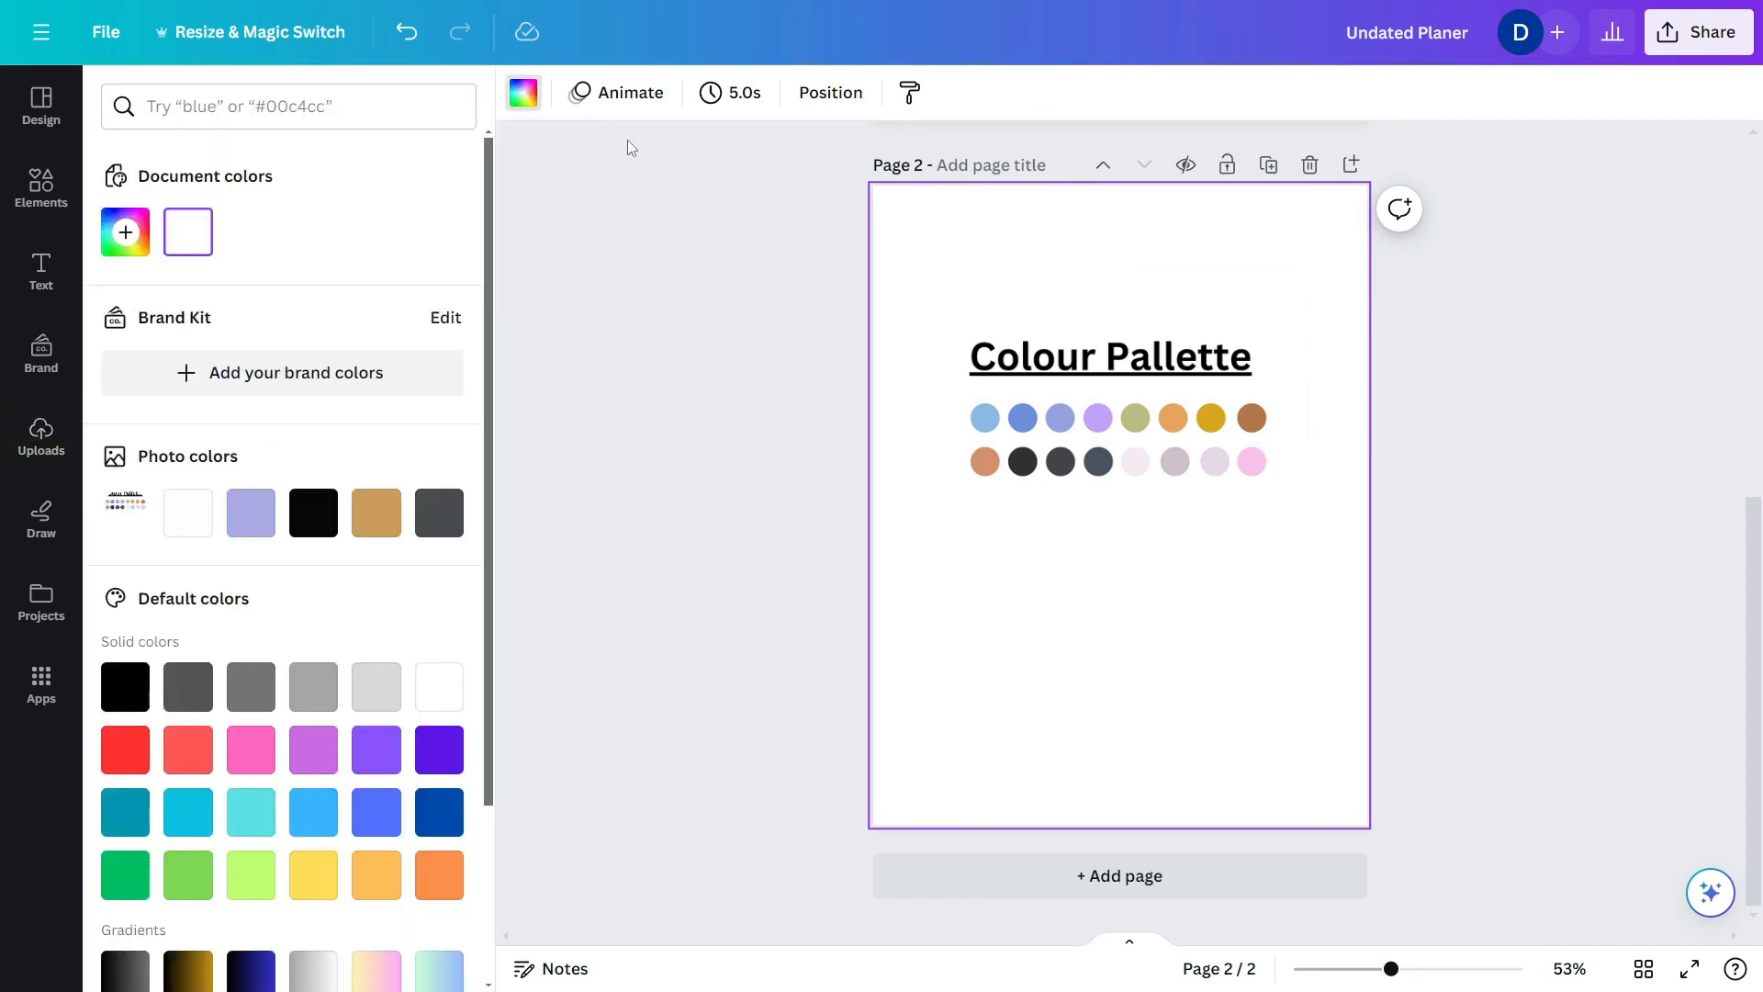
left_click(125, 232)
left_click(417, 522)
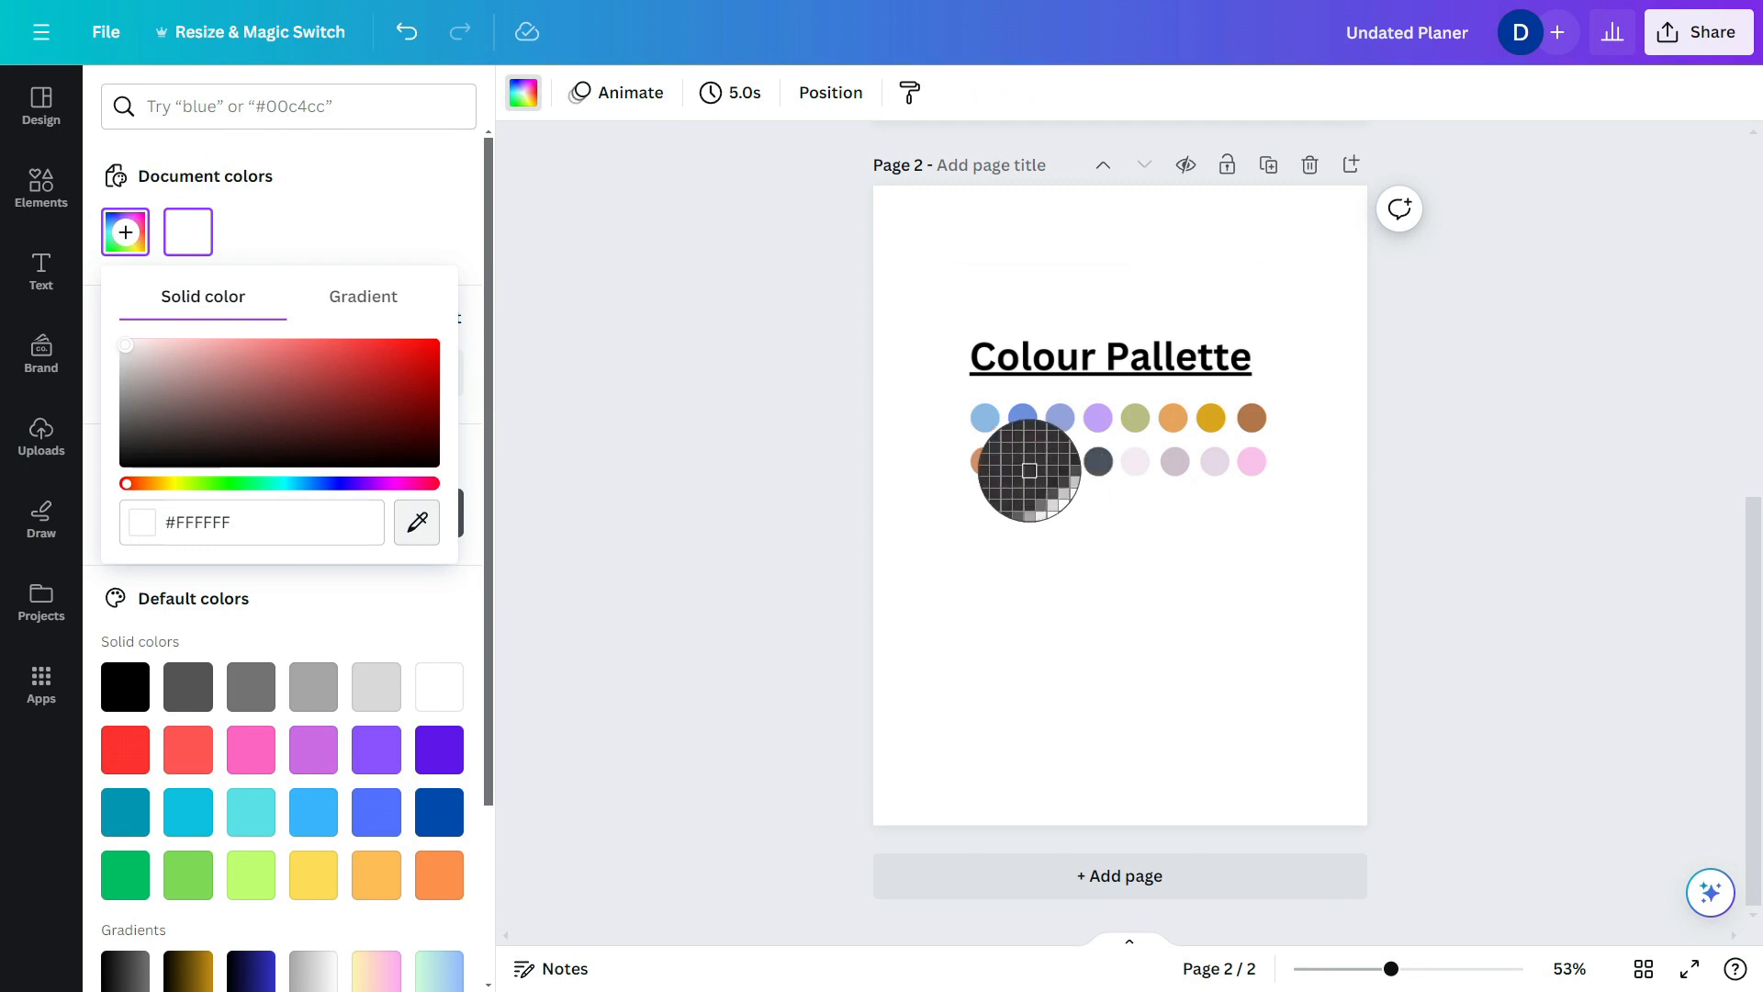
left_click(1024, 462)
left_click(1254, 225)
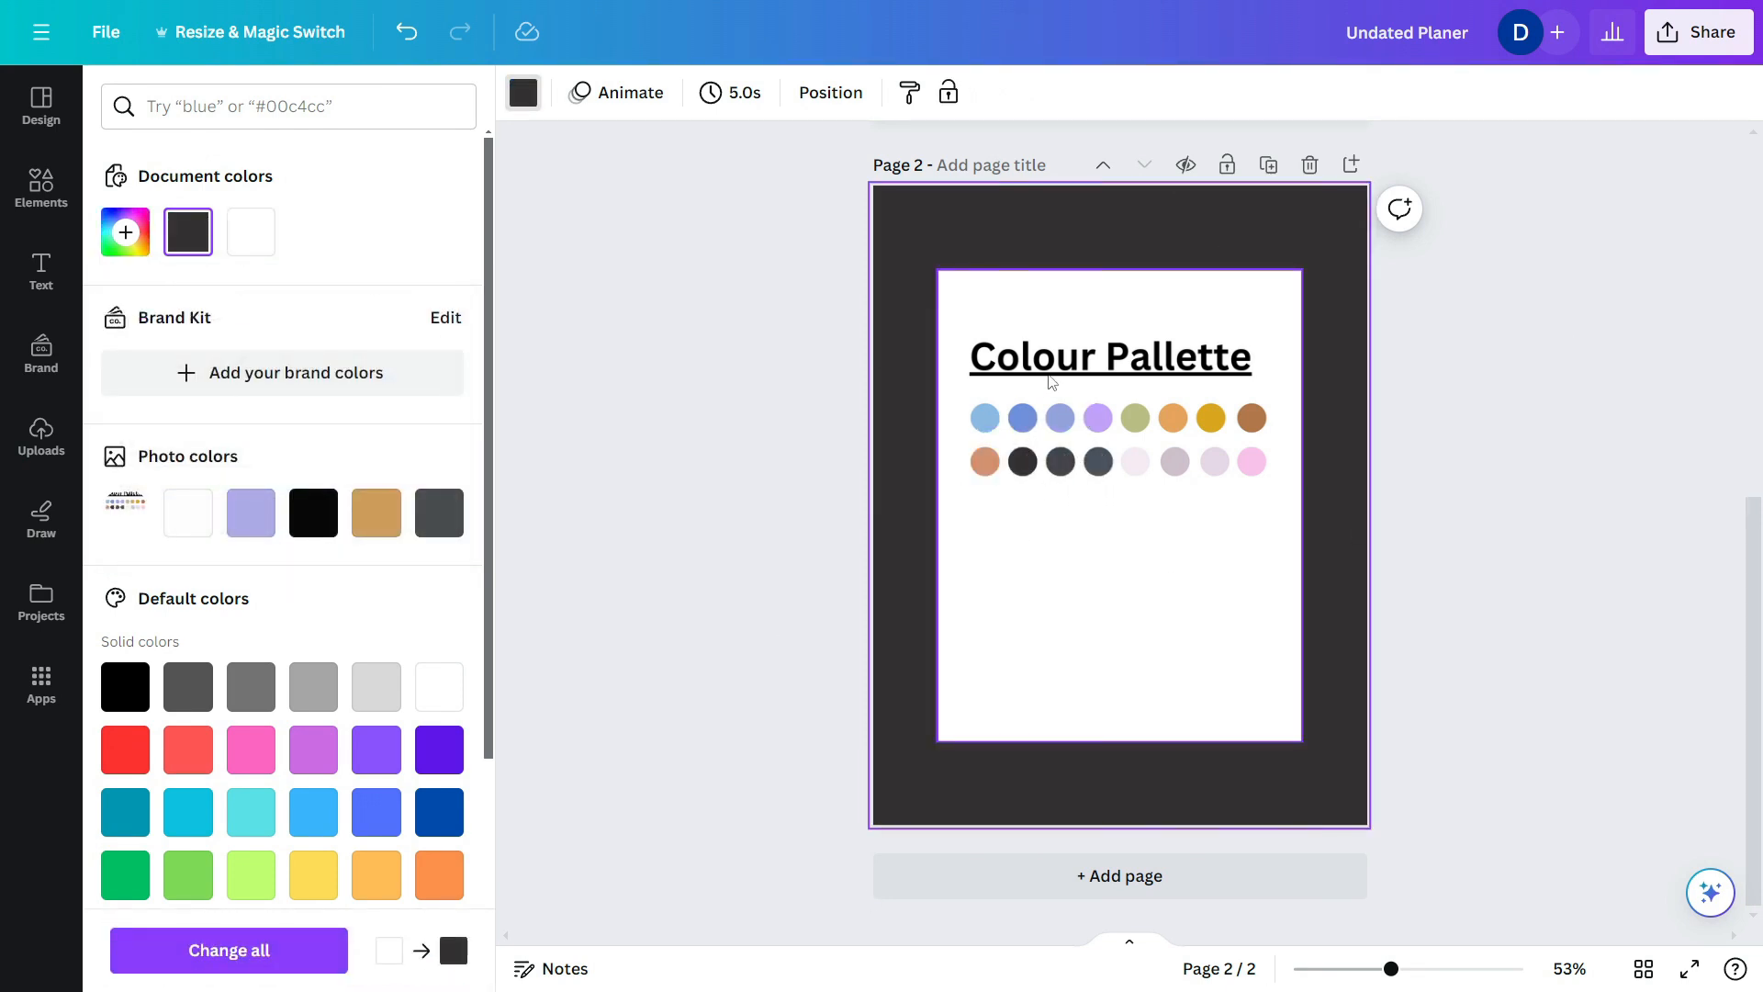
- Add a rounded square to the second page and stretch it into a tall rectangle over most of the page
left_click(34, 191)
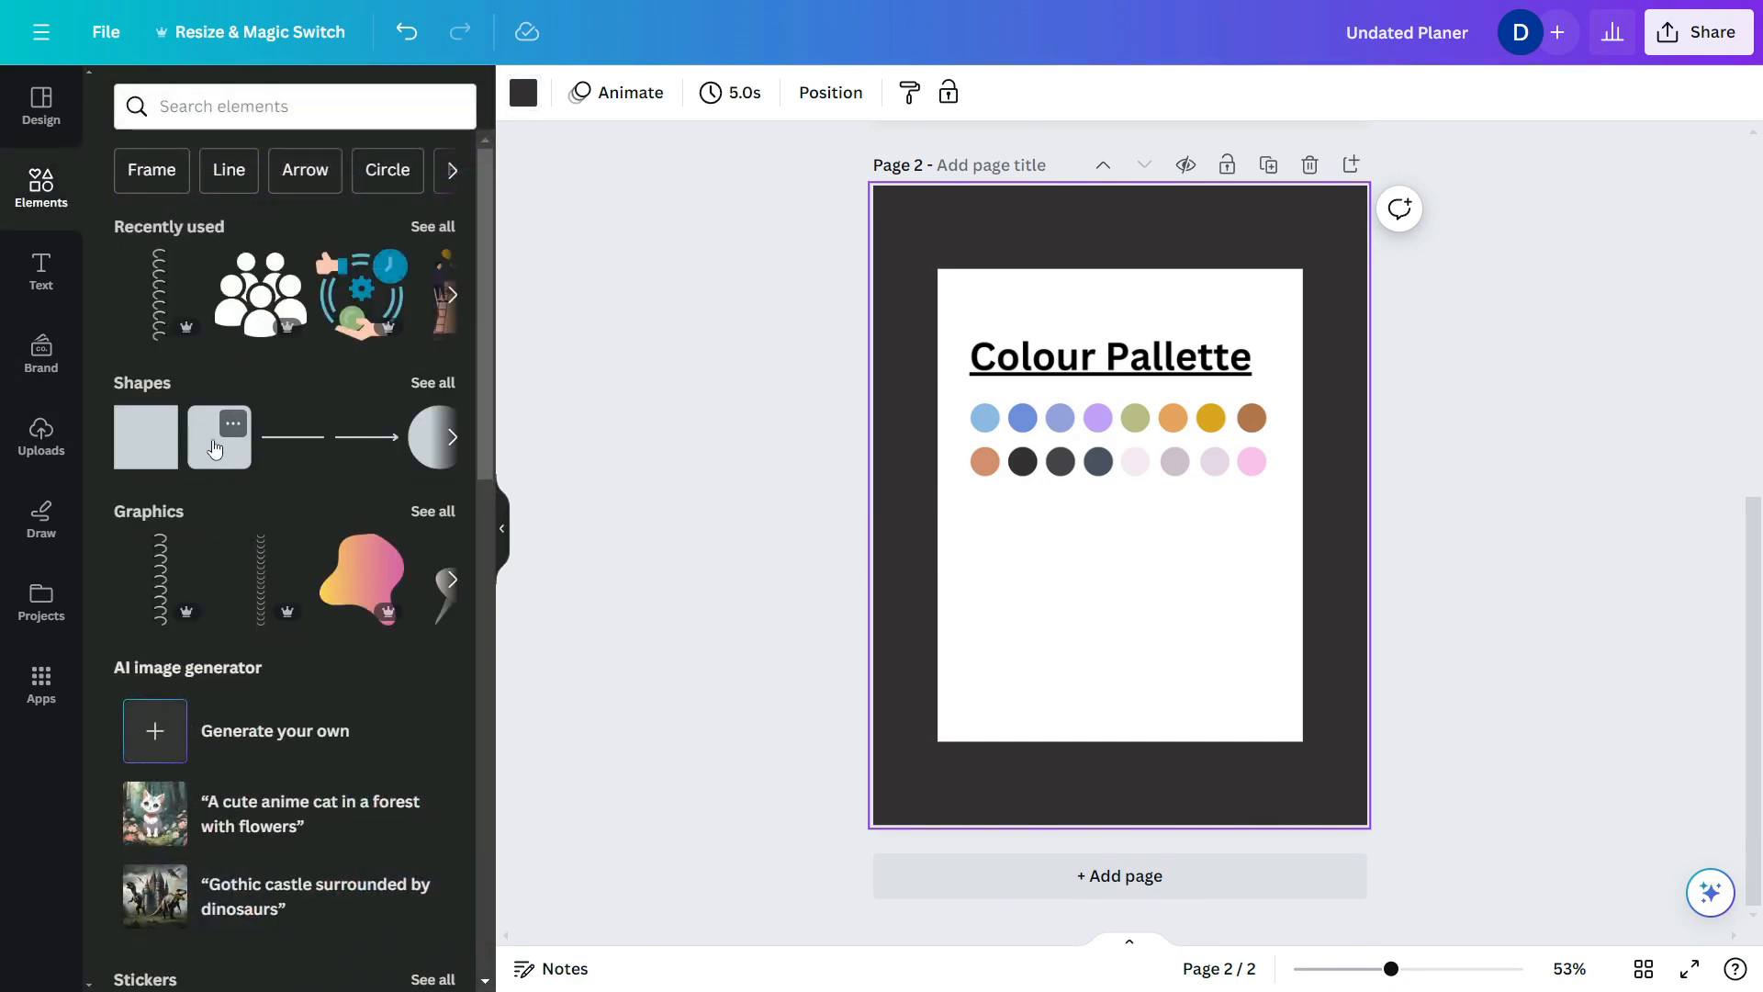
left_click(211, 452)
left_click(898, 512)
left_click_drag(1104, 497, 1320, 317)
left_click_drag(1114, 371, 1138, 788)
left_click_drag(1093, 478, 1185, 456)
- Crop the blank lower half off the palette image and stretch the rounded rectangle to leave a narrow page margin
left_click(954, 452)
key("ctrl+]")
left_click_drag(1119, 741, 1119, 505)
left_click_drag(1257, 649, 1171, 668)
left_click_drag(1122, 786, 1122, 800)
left_click_drag(1325, 510, 1331, 512)
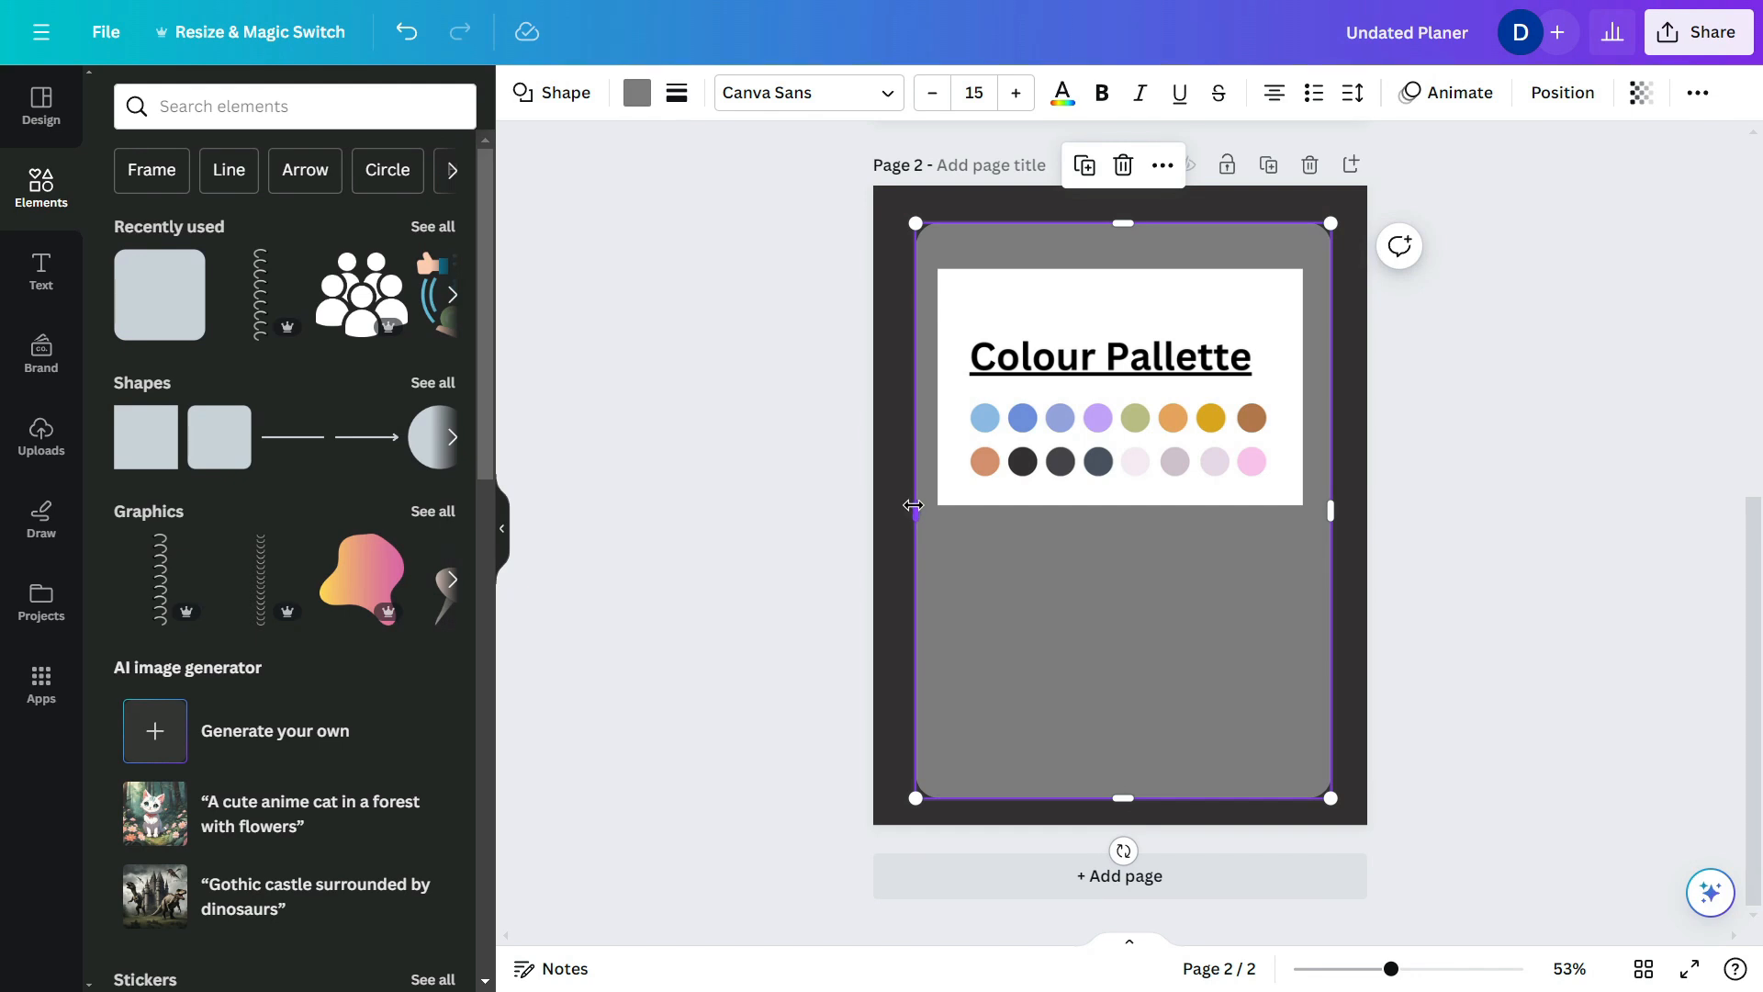
- Fill the rounded rectangle with the dark grey #454549 sampled from the third swatch in the palette's lower row
left_click(636, 91)
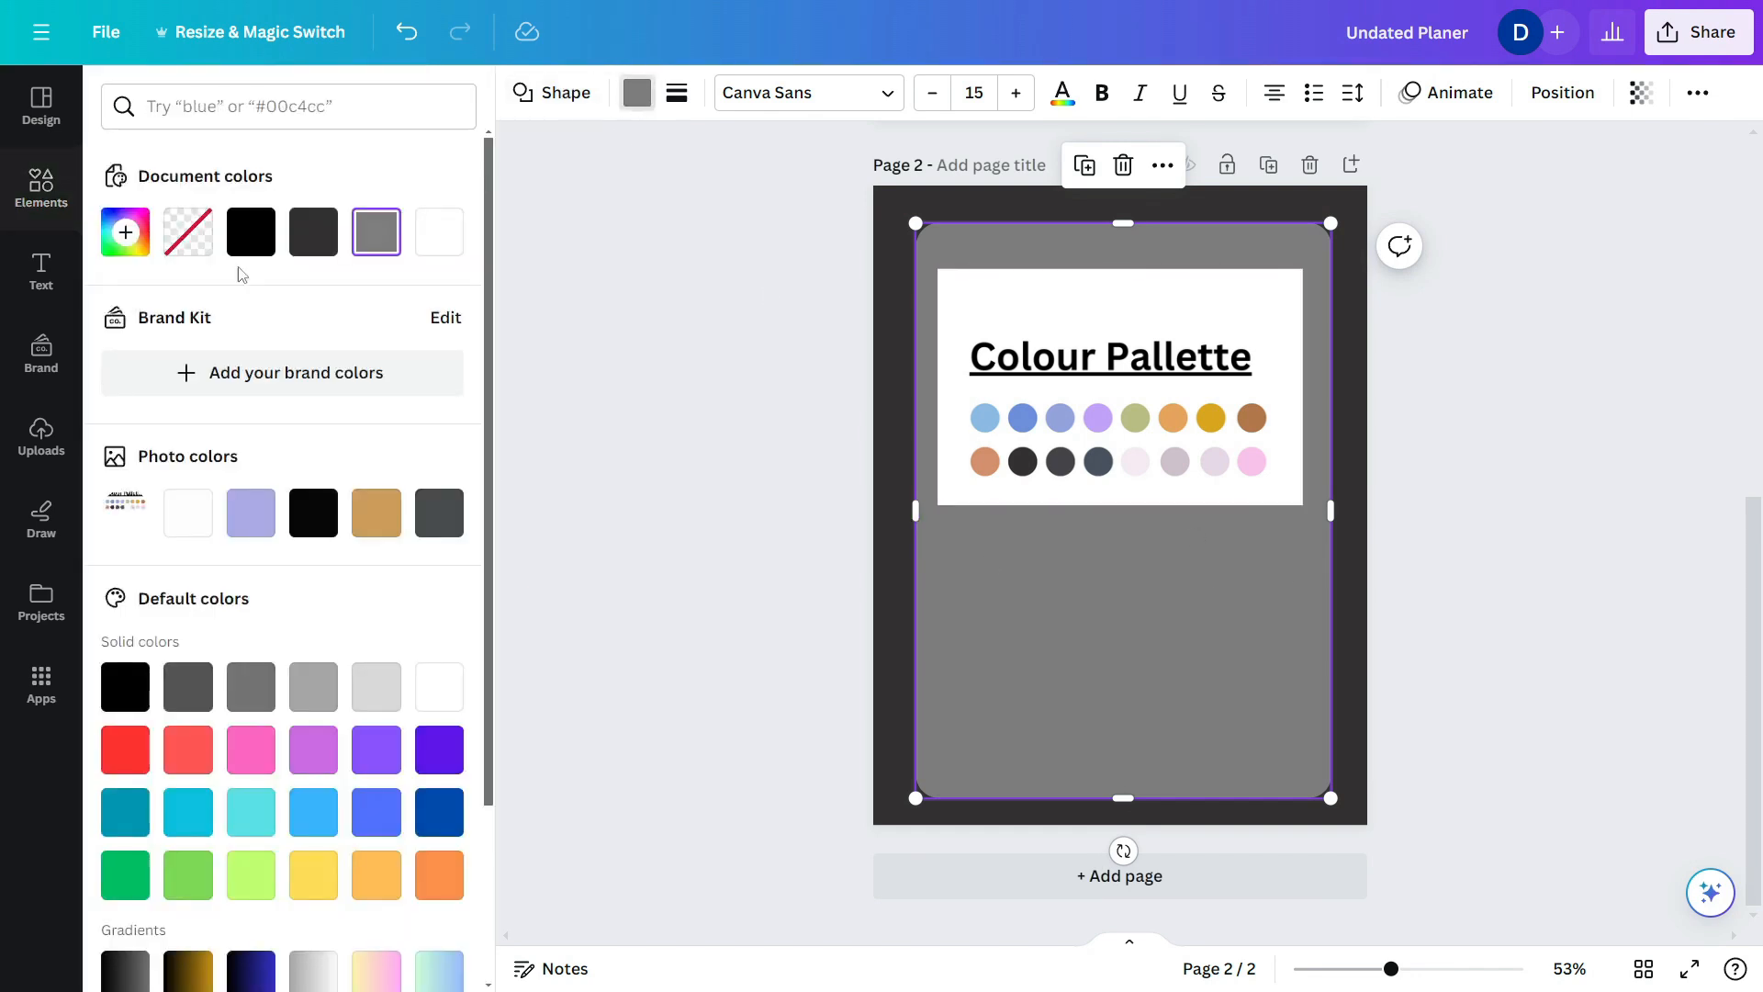
left_click(125, 231)
left_click(417, 521)
left_click(1060, 461)
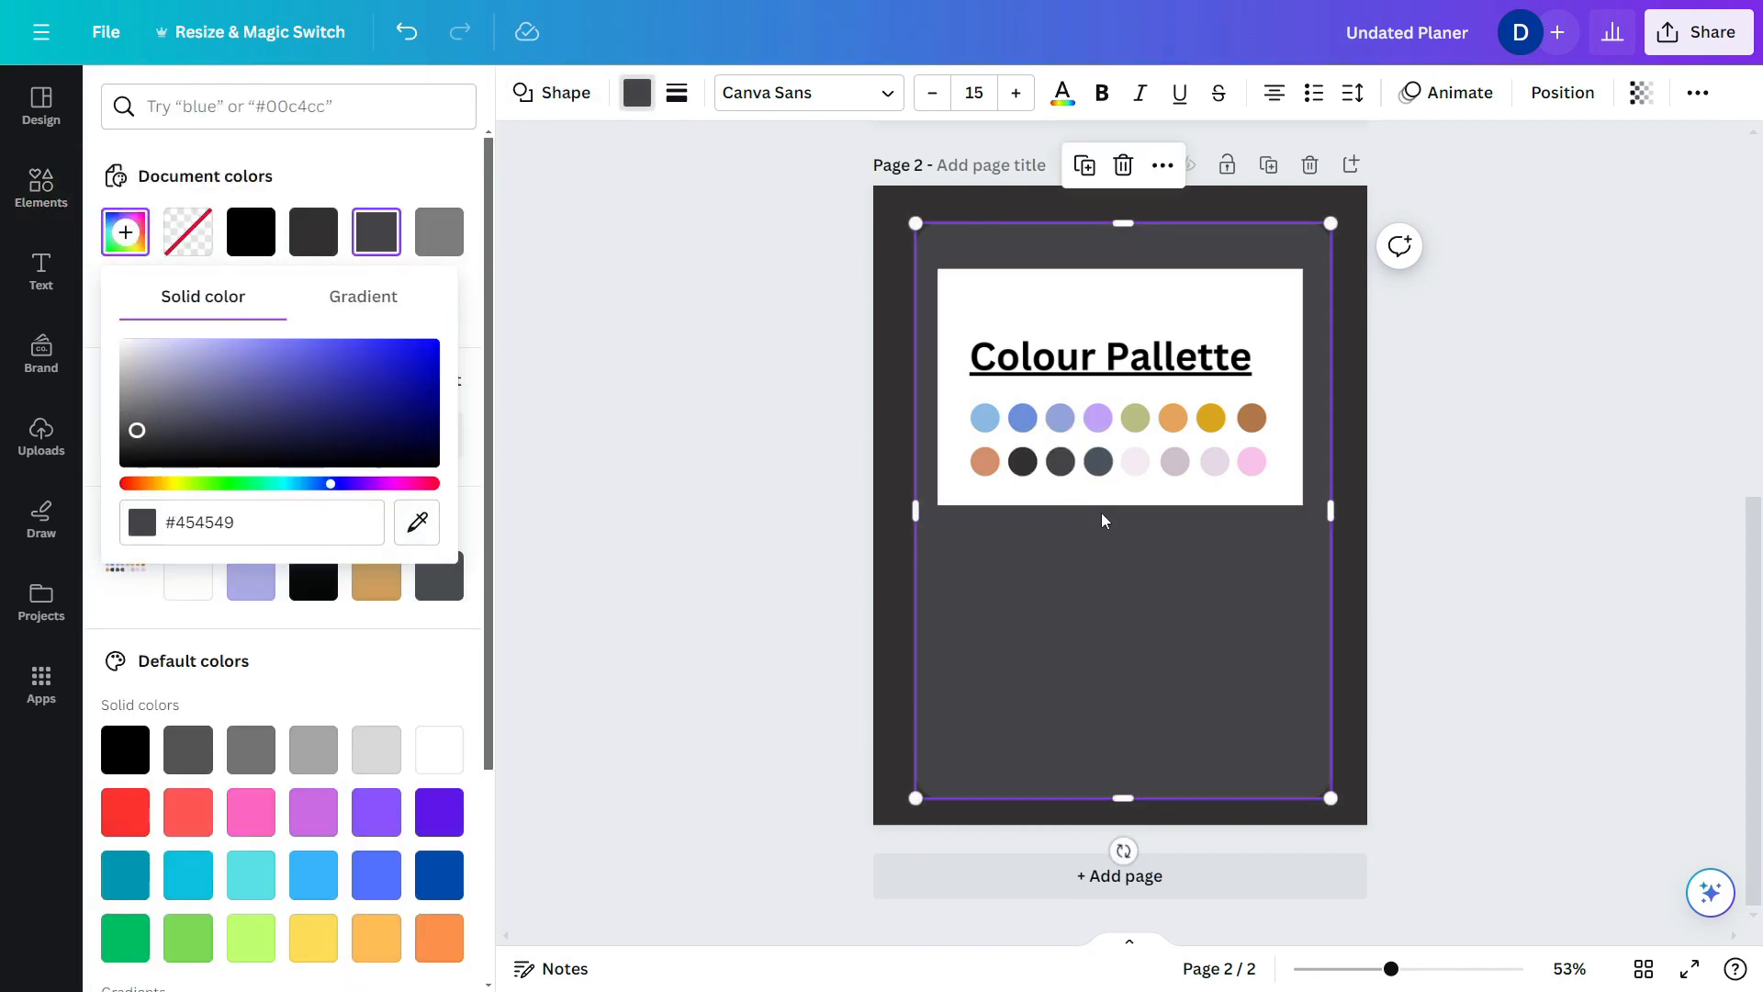
left_click(1333, 576)
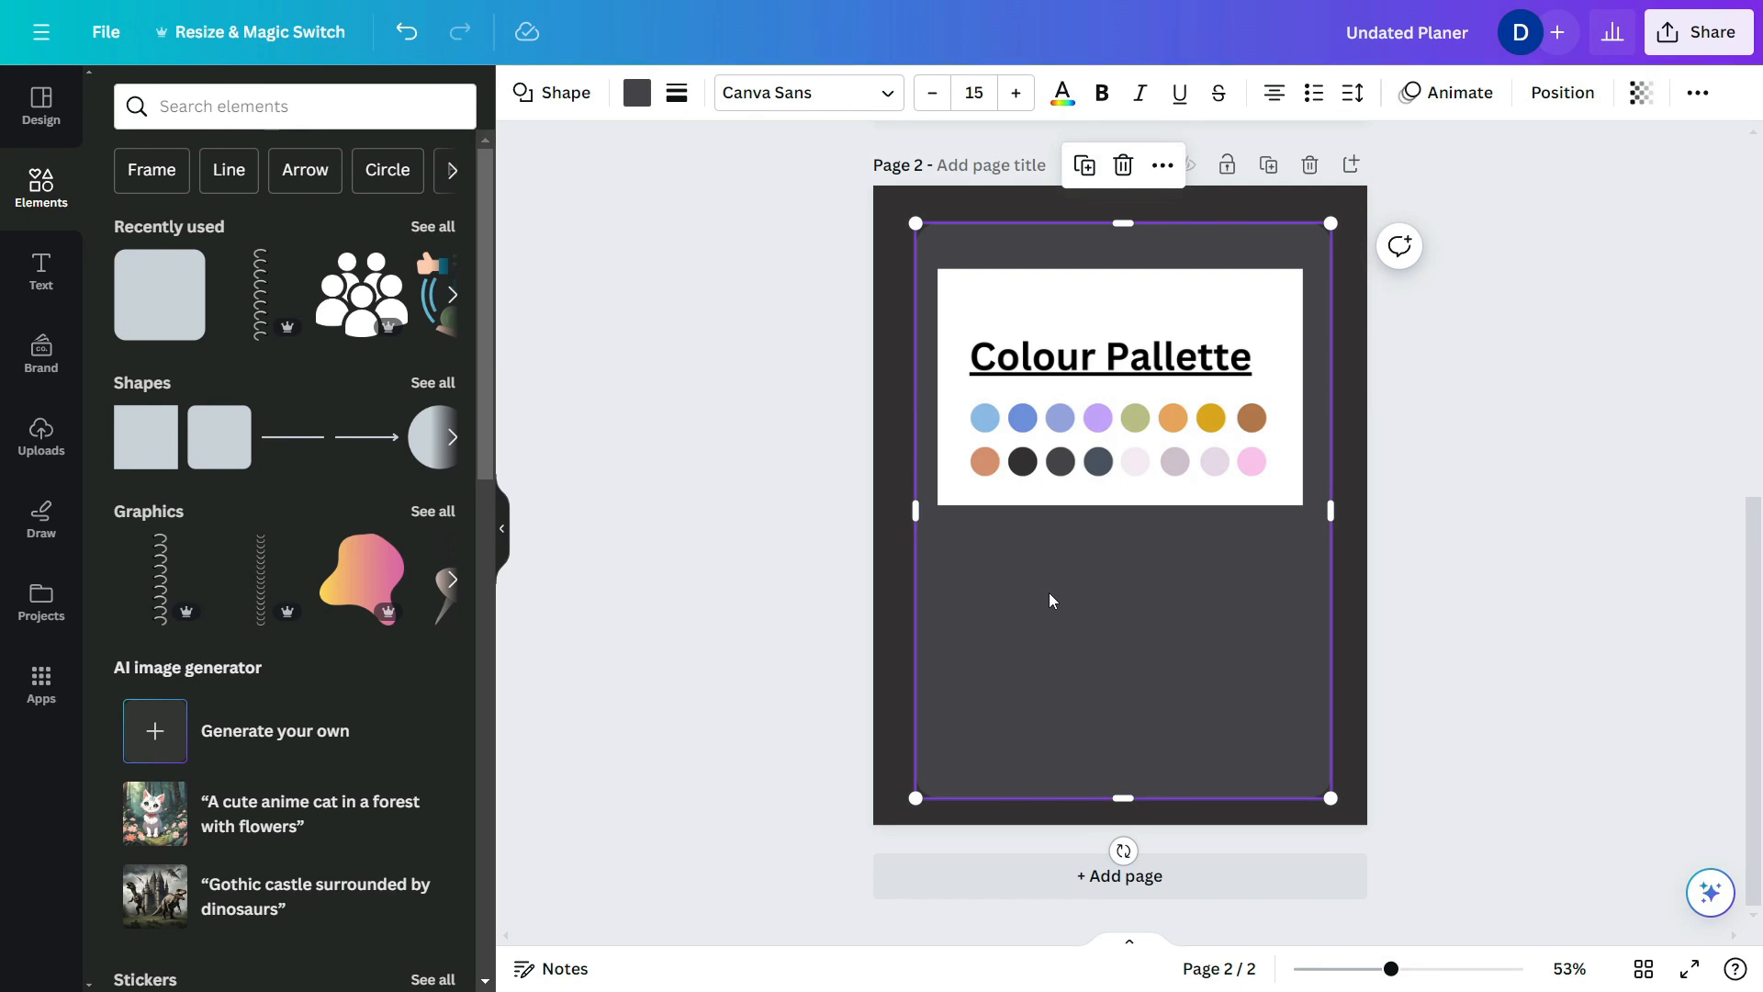
- Duplicate the dark grey rounded rectangle, shift the copy slightly sideways and send it backward behind the palette image
key("ctrl+bracketright")
mouse_move(1085, 617)
left_mouse_down()
mouse_move(1062, 603)
mouse_move(1074, 613)
left_mouse_up()
right_click(1074, 613)
mouse_move(1182, 602)
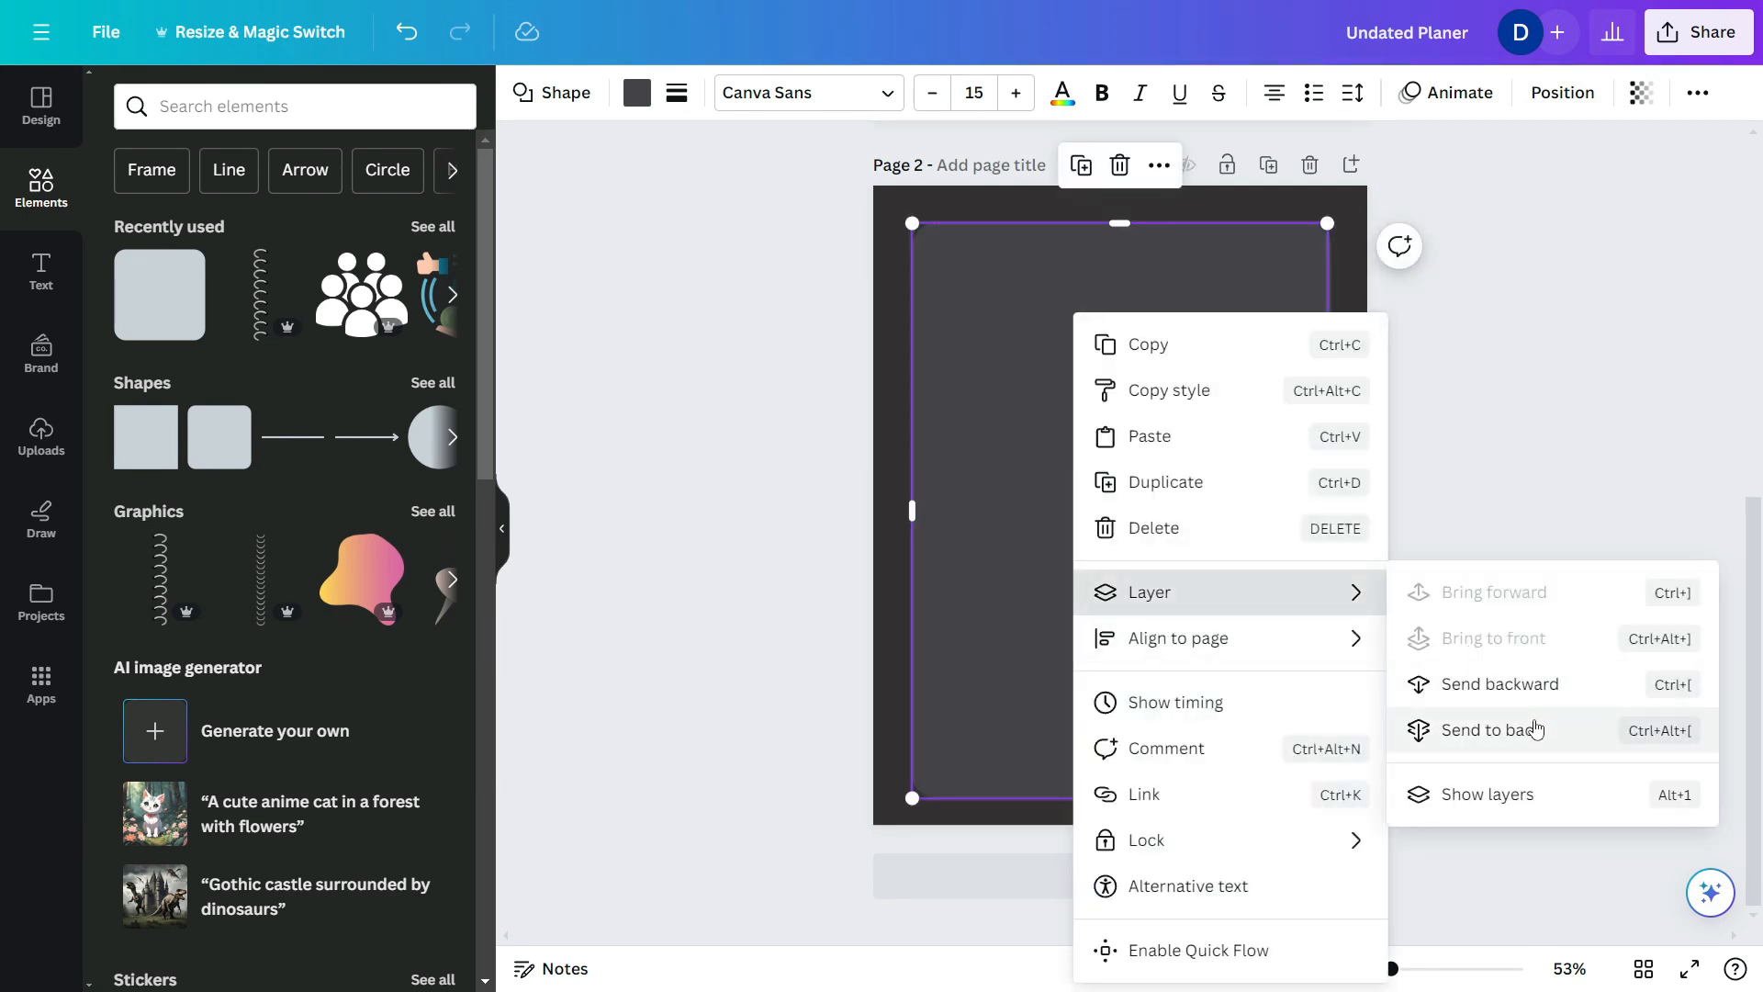
left_click(1514, 685)
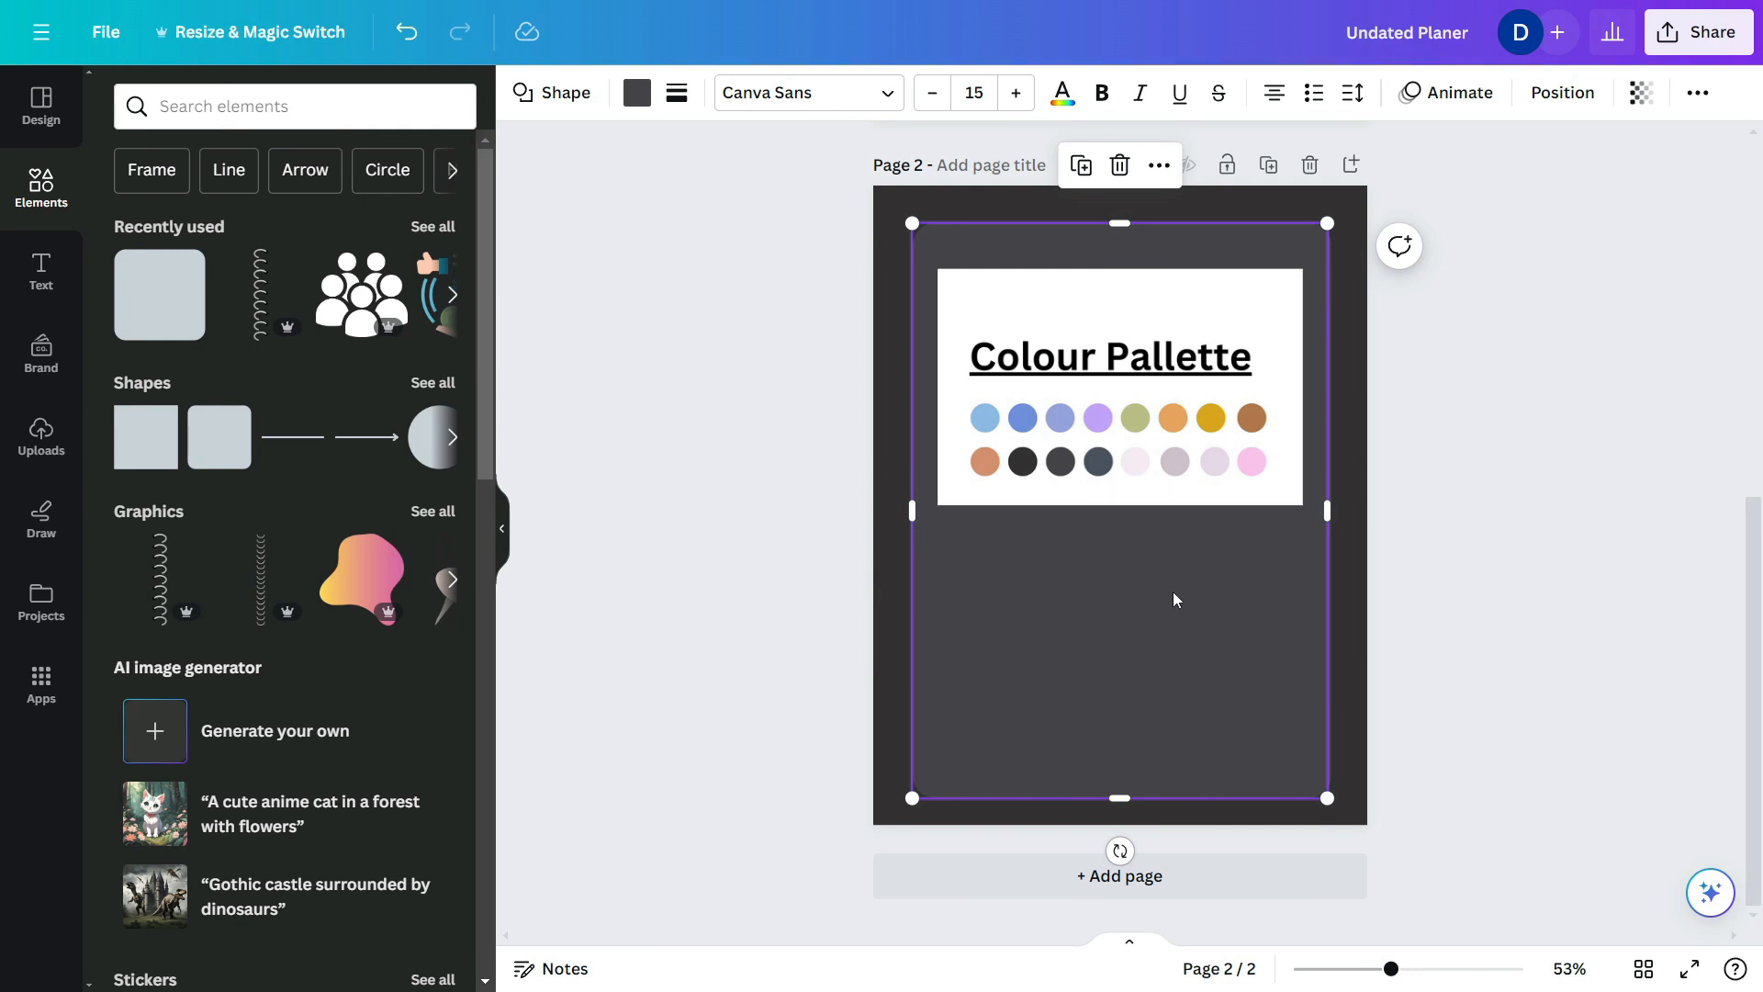
- Fill the copied rounded rectangle with the mauve #D0C1CD sampled from the palette image
left_click(635, 93)
left_click(125, 234)
left_click(416, 521)
left_click(1177, 468)
left_click(1395, 483)
- Resize the mauve rectangle so the dark grey one behind it shows along the upper and right edges
scroll(1355, 248, "up", 1)
left_click_drag(1342, 252, 1328, 252)
mouse_move(849, 566)
left_mouse_down()
mouse_move(878, 555)
mouse_move(860, 563)
left_mouse_up()
left_click(926, 573)
left_click_drag(912, 564, 860, 565)
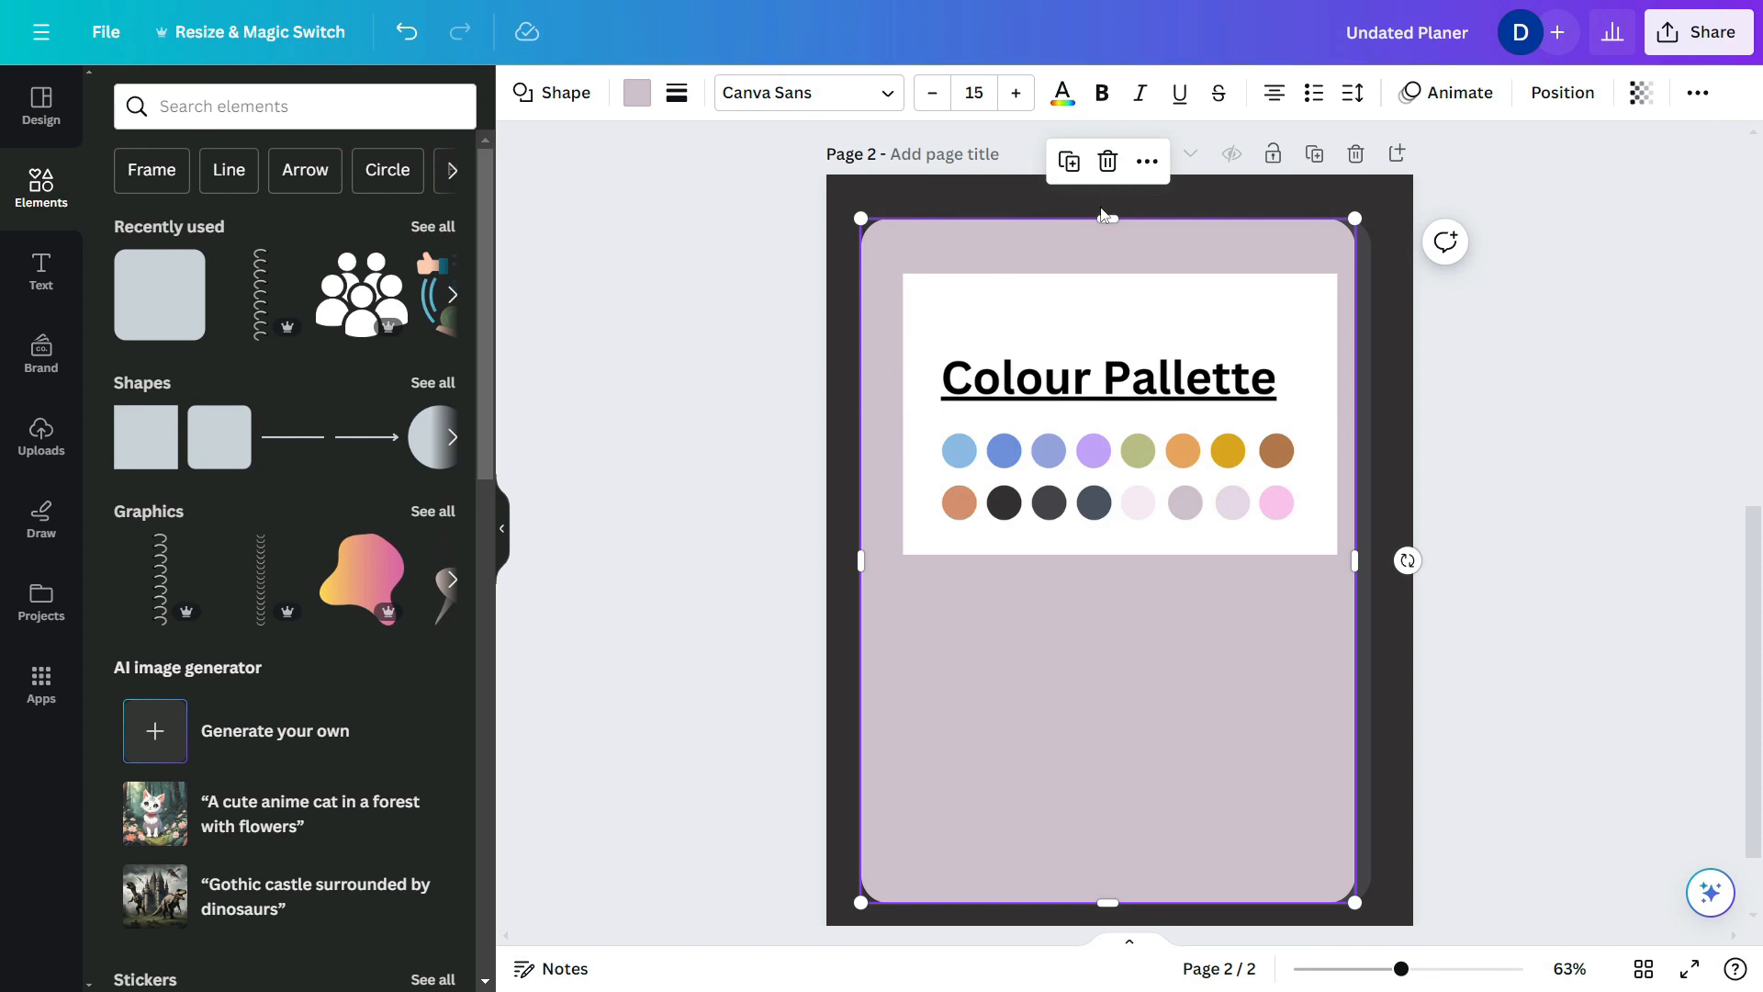
left_click_drag(1107, 217, 1109, 233)
left_click_drag(1355, 566, 1361, 567)
left_click(937, 207)
- Duplicate the mauve rectangle, shift the copy slightly left and fill it with the pale pink #F5ECF5 sampled from the palette
left_click(1116, 732)
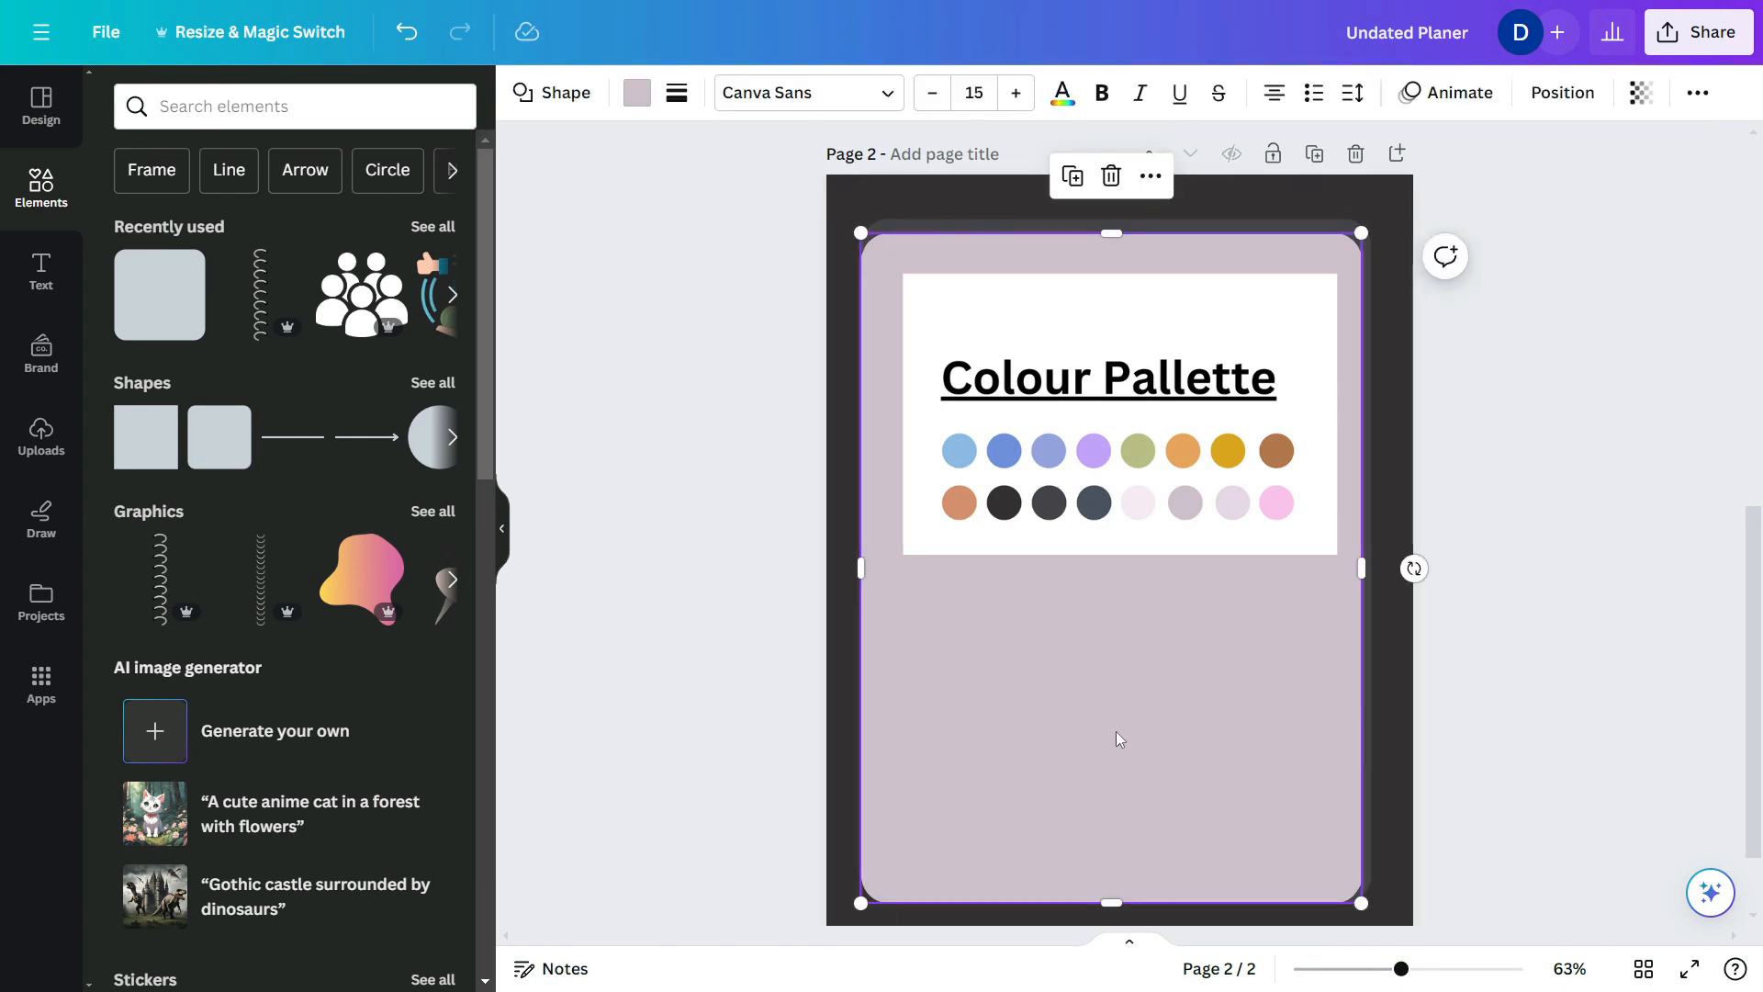
left_click_drag(1219, 713, 1204, 714)
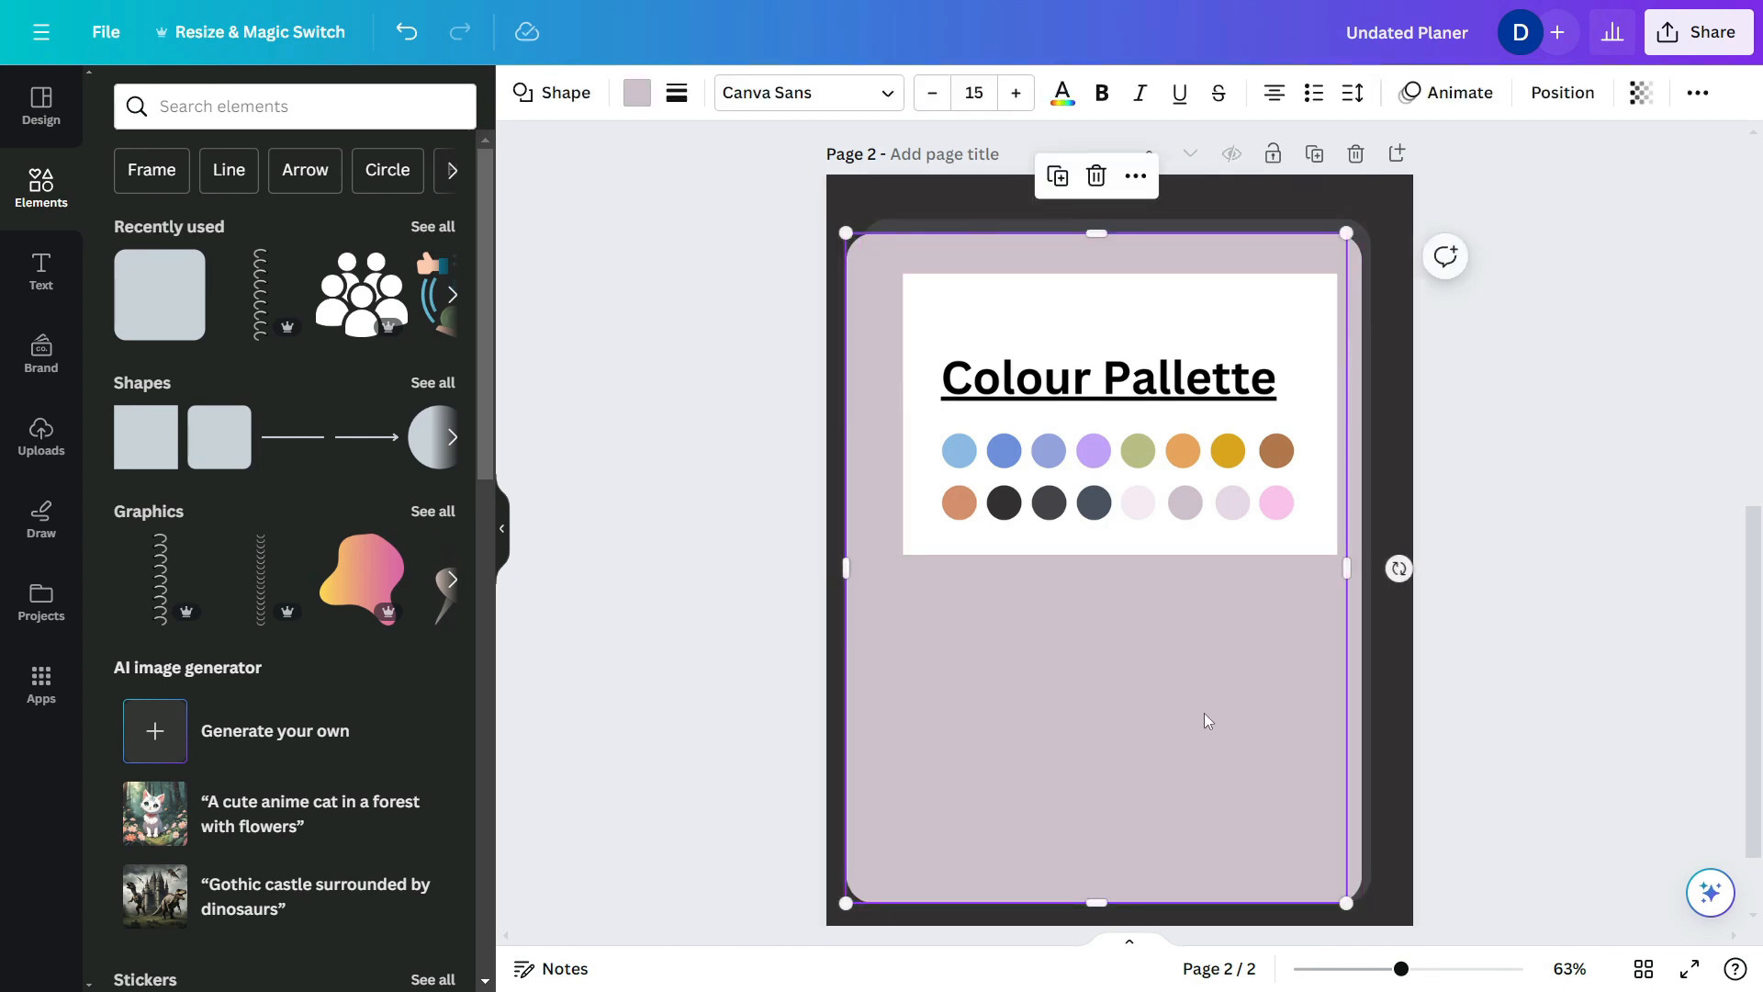
left_click(633, 97)
left_click(125, 231)
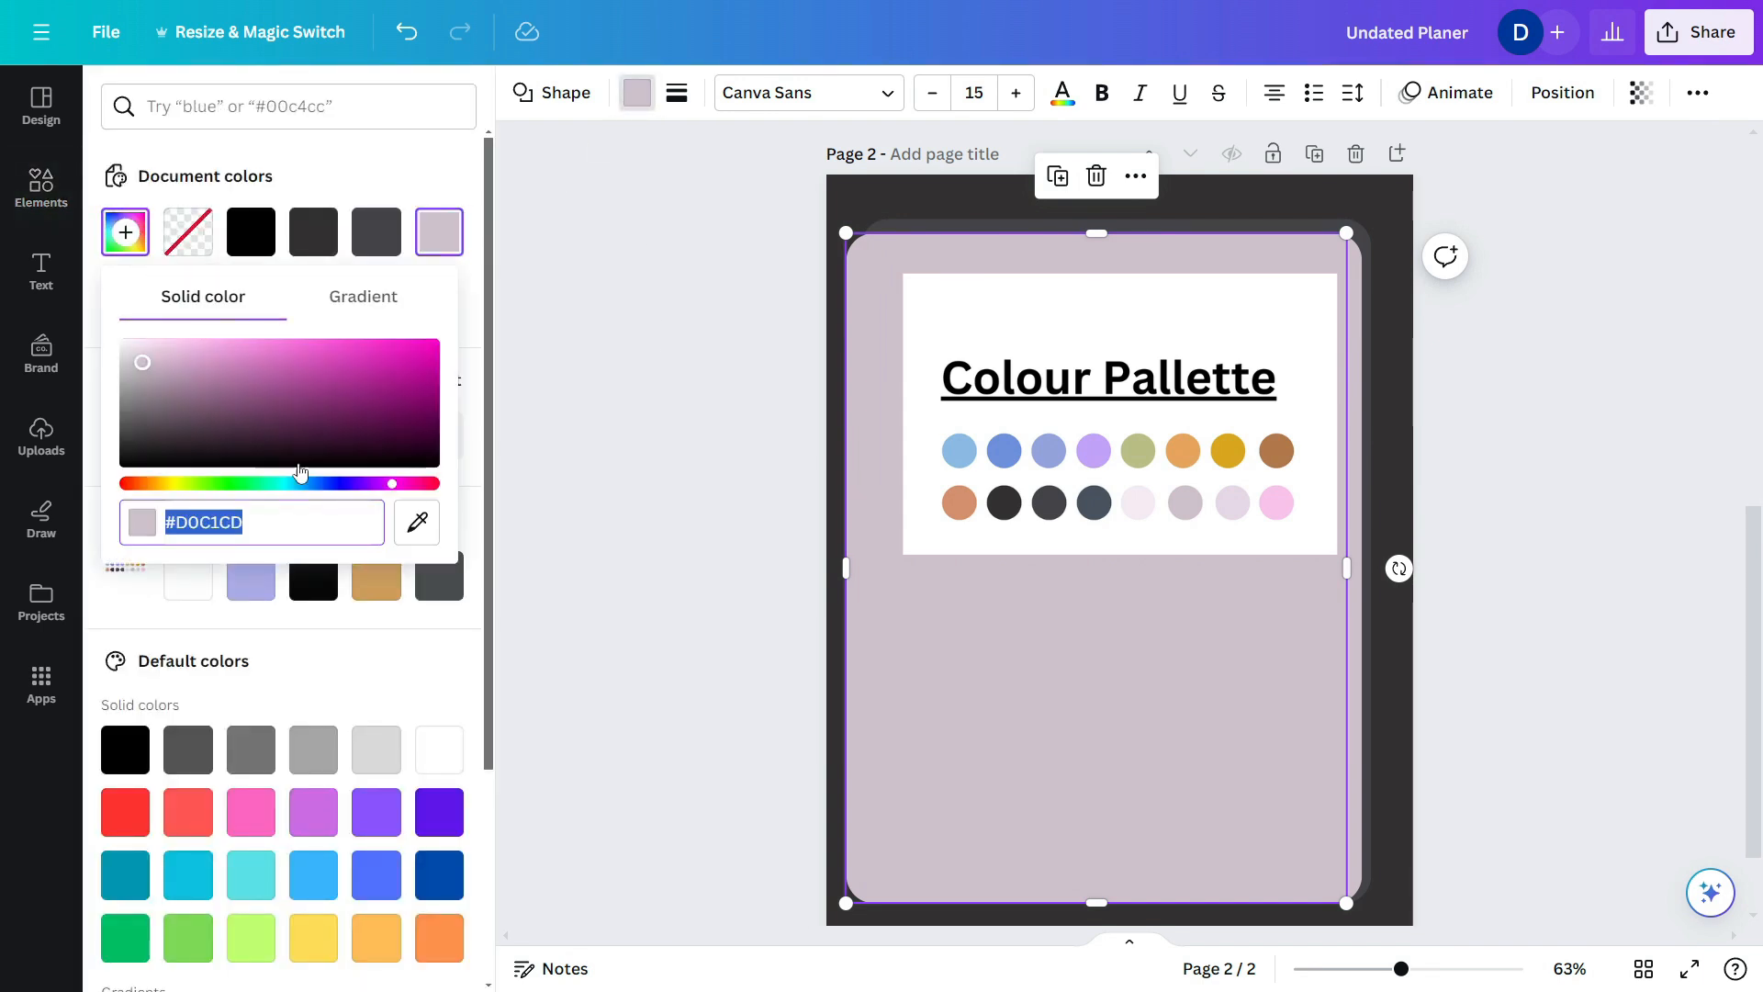
left_click(415, 540)
left_click(1138, 503)
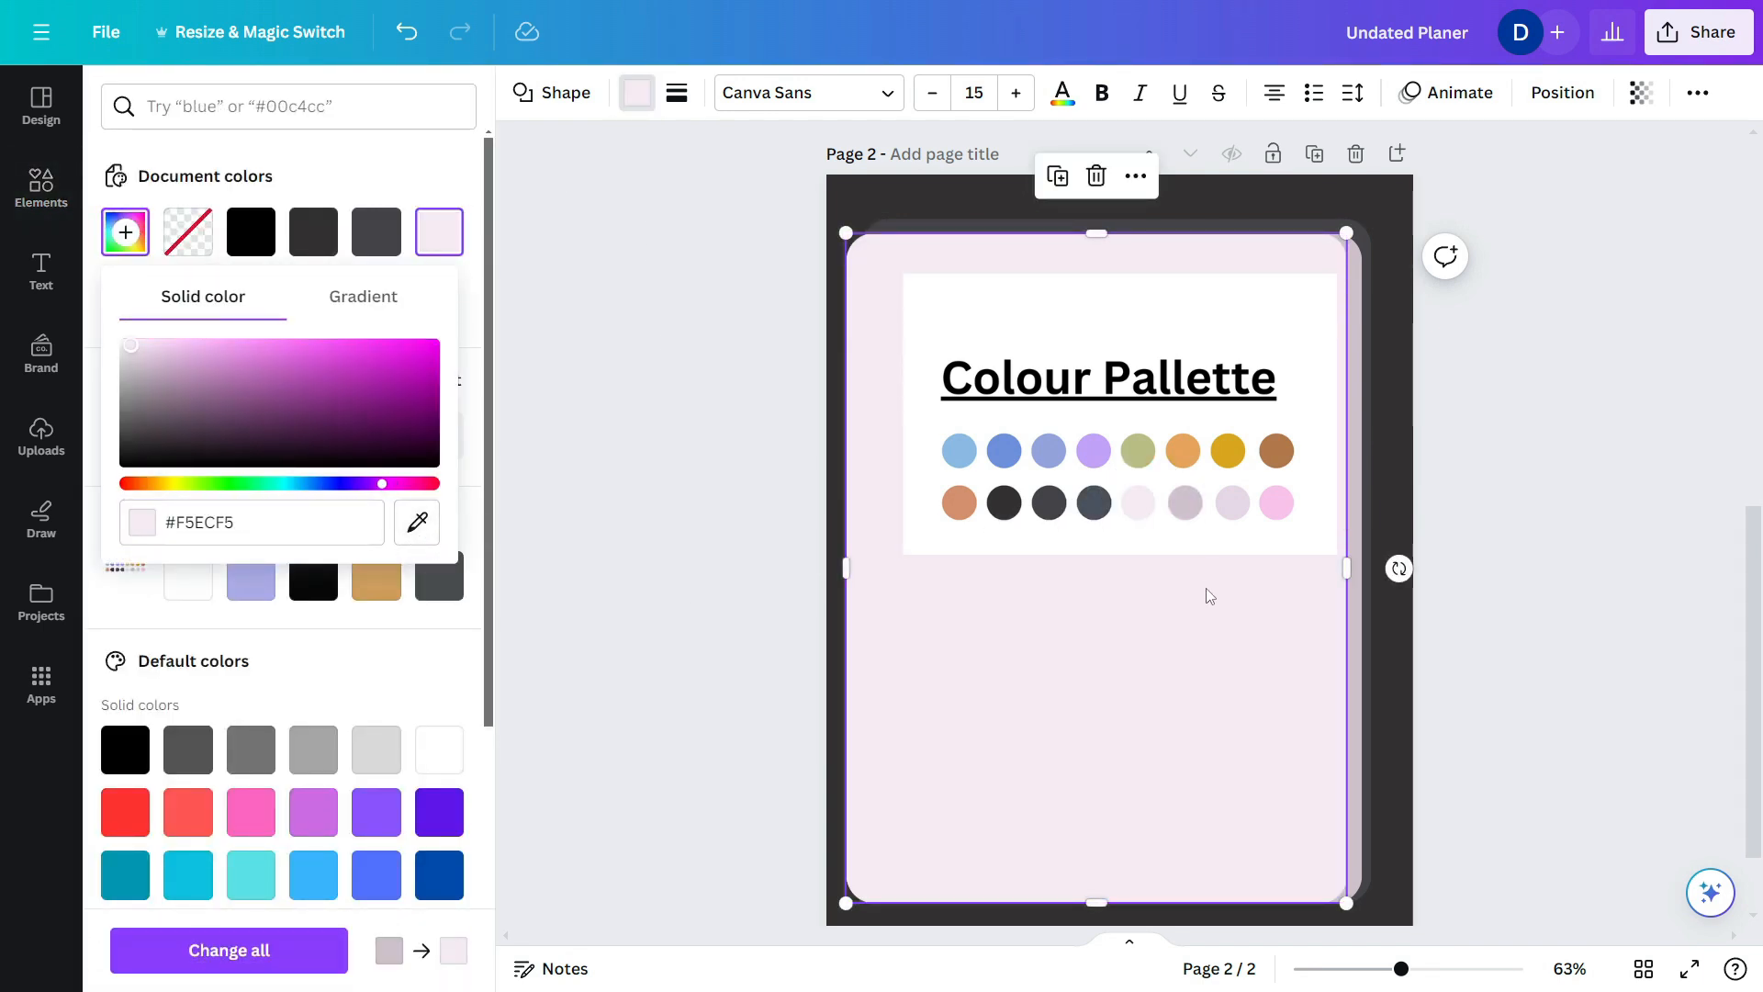
- Reposition and resize the pale pink rectangle so thin mauve strips show along its upper and right edges
left_click(1375, 692)
left_click_drag(1265, 697, 1272, 693)
left_click_drag(1097, 230, 1097, 236)
left_click_drag(854, 539, 861, 539)
left_click(1395, 399)
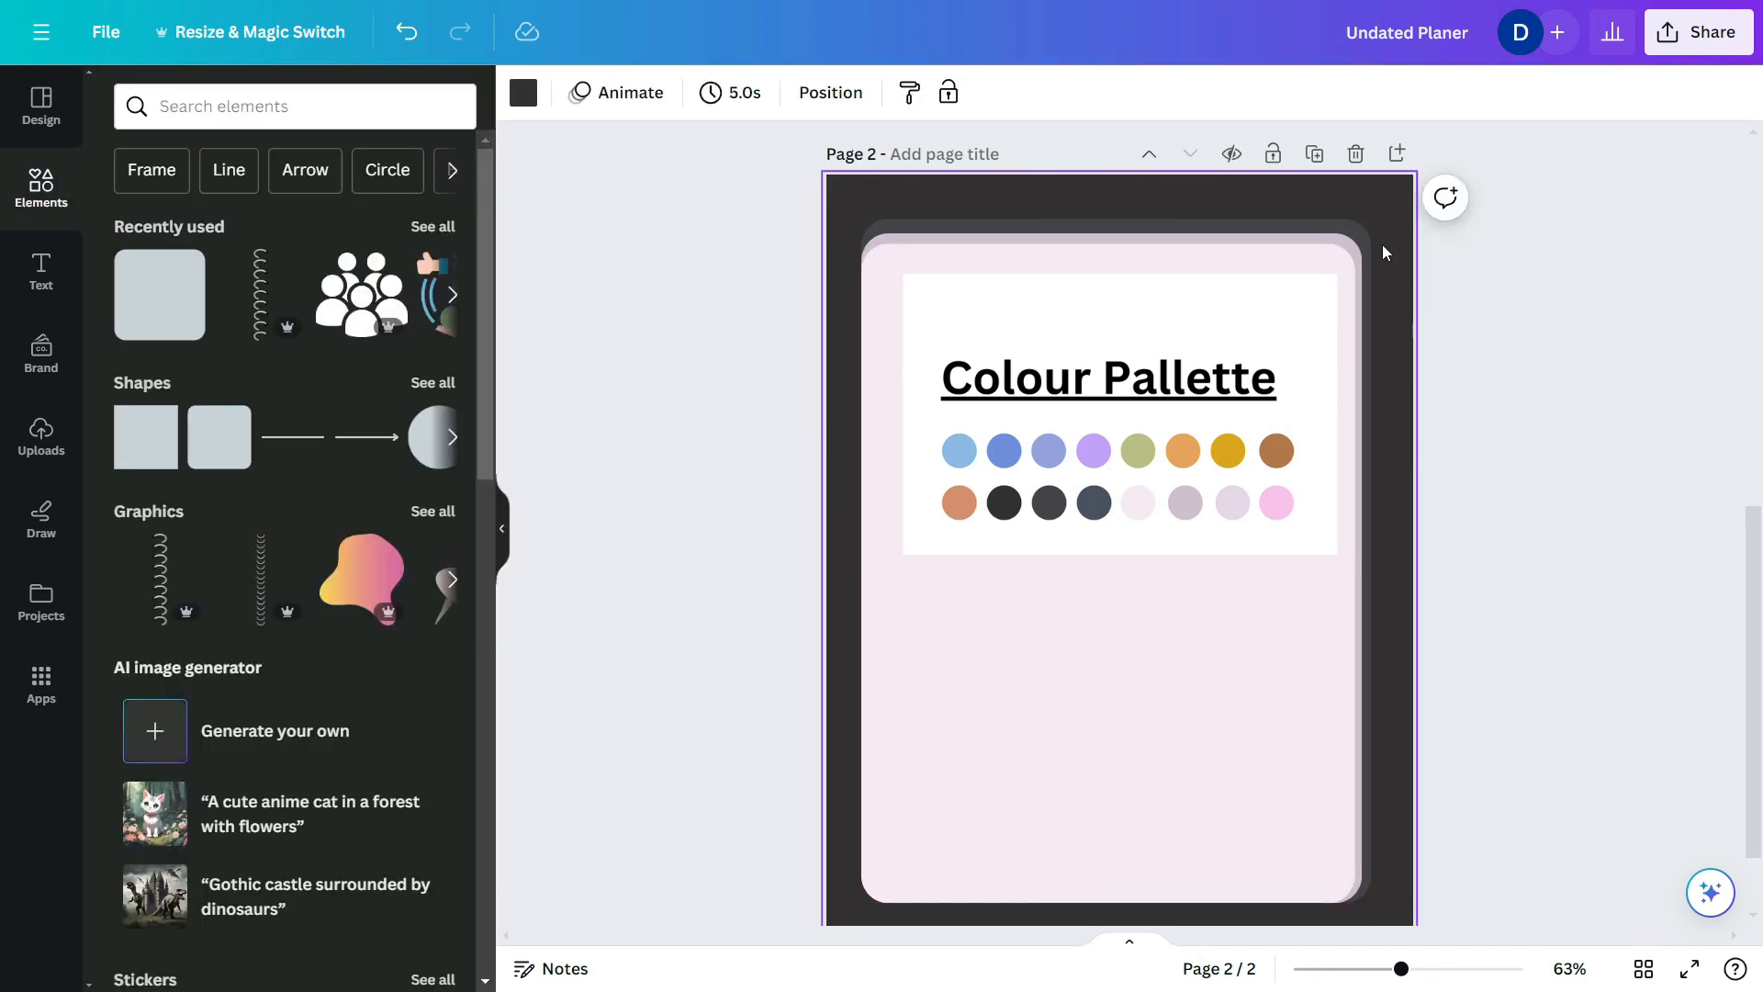
- Fine-tune the mauve rectangle's upper and right edges to even out the visible layer strips
scroll(1182, 281, "up", 3)
left_click(1030, 241)
mouse_move(1107, 214)
left_mouse_down()
mouse_move(1109, 183)
mouse_move(1110, 211)
left_mouse_up()
left_click(1522, 374)
left_click_drag(1525, 760, 1528, 762)
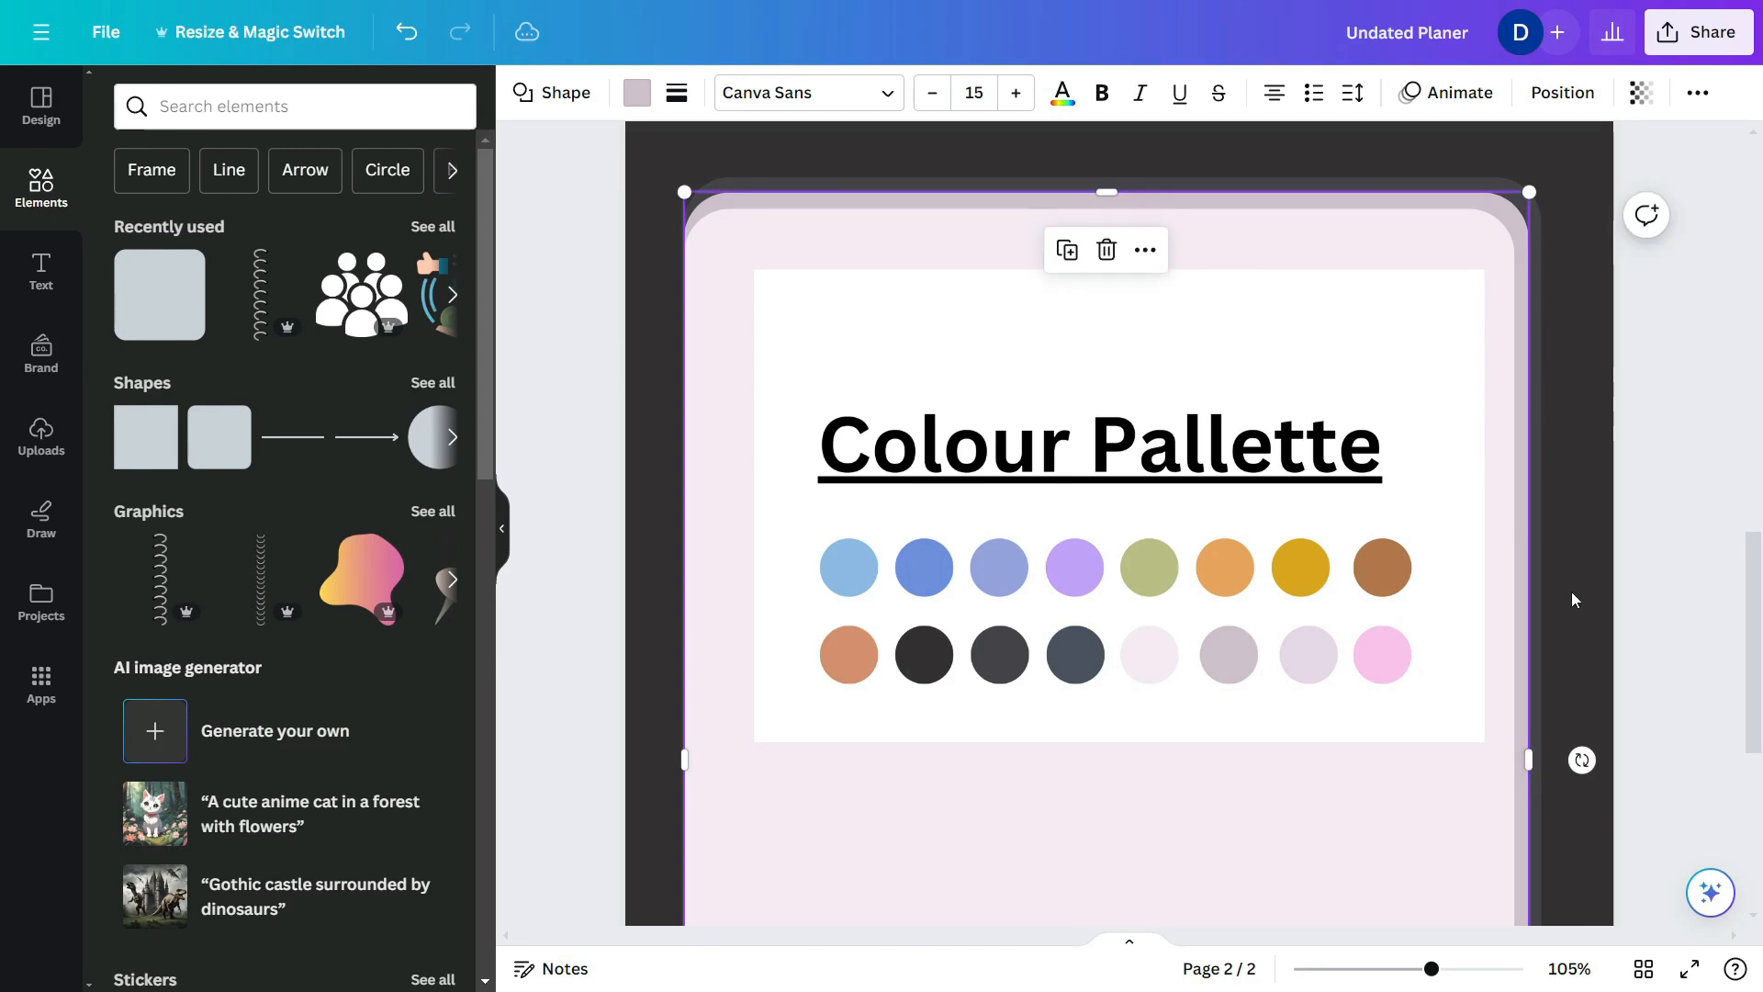
left_click(1570, 598)
- Crop the top of the palette image and shrink it so it covers less of the pale pink page
scroll(1028, 335, "down", 3)
left_click(1160, 367)
left_click_drag(1120, 283, 1119, 330)
left_click_drag(1303, 331, 1229, 370)
mouse_move(1357, 831)
left_mouse_down()
mouse_move(1309, 794)
mouse_move(1333, 818)
left_mouse_up()
left_click(1515, 501)
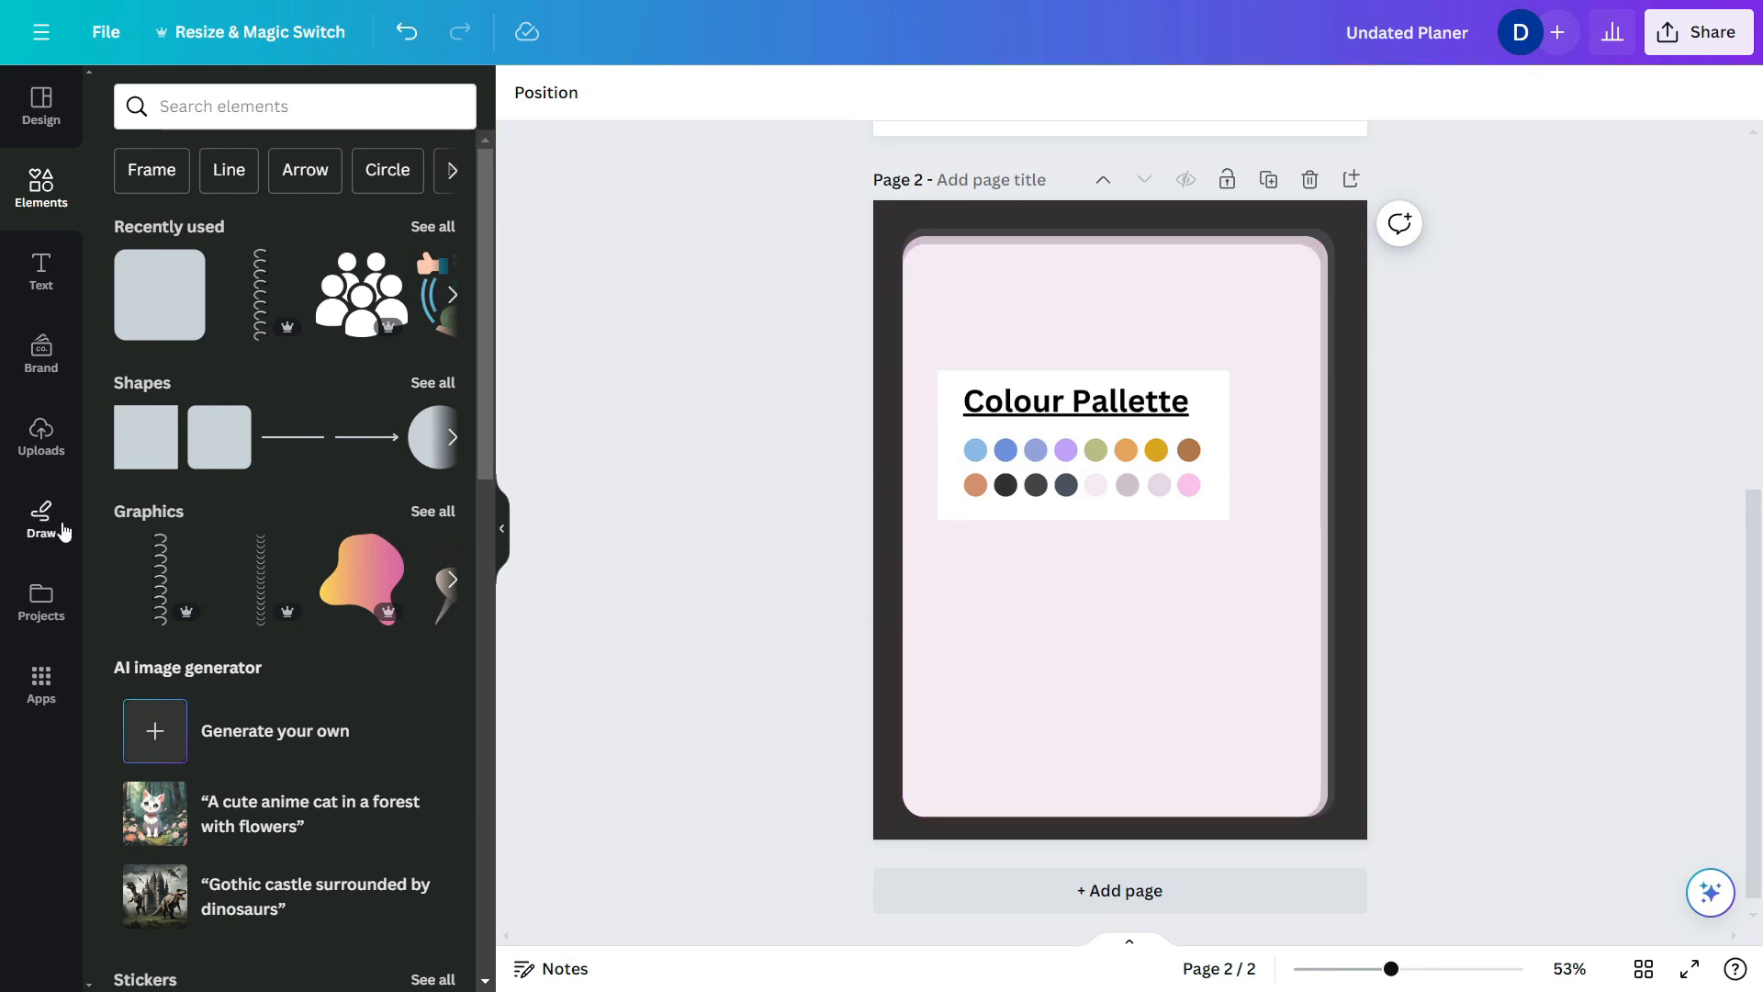
- Insert the uploaded ring binding image and place it along the left edge of the notebook page
left_click(44, 446)
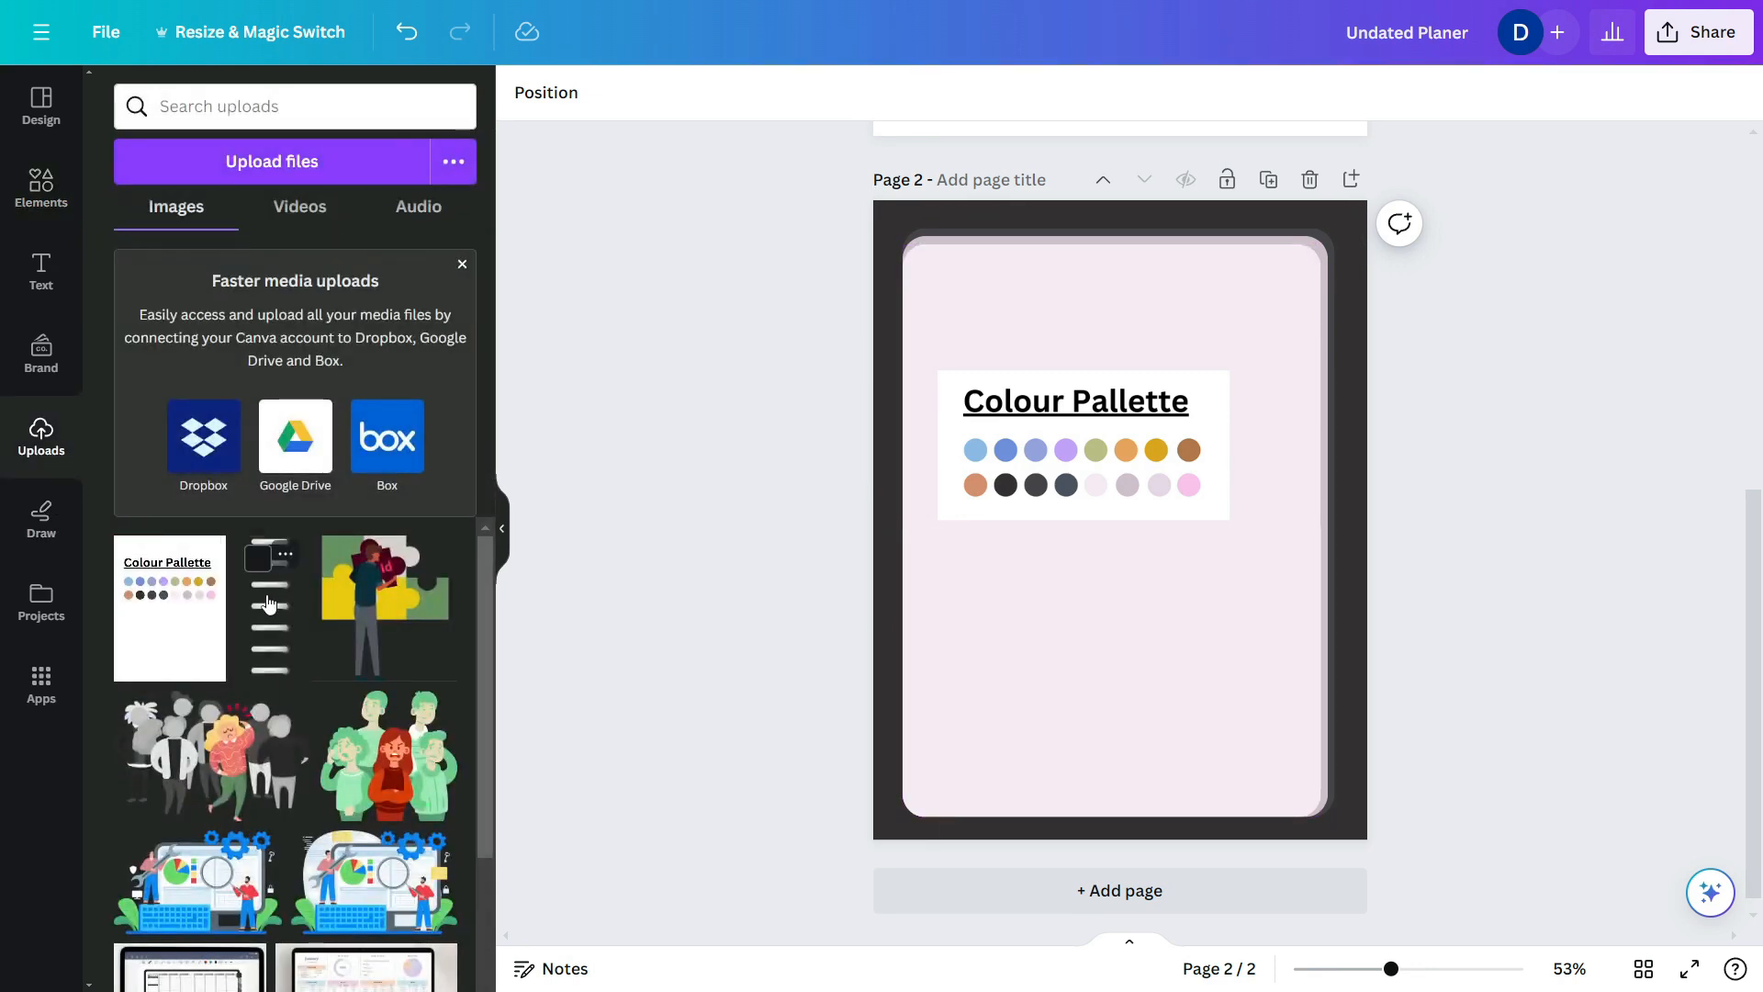
left_click(269, 588)
left_click_drag(1142, 619, 961, 595)
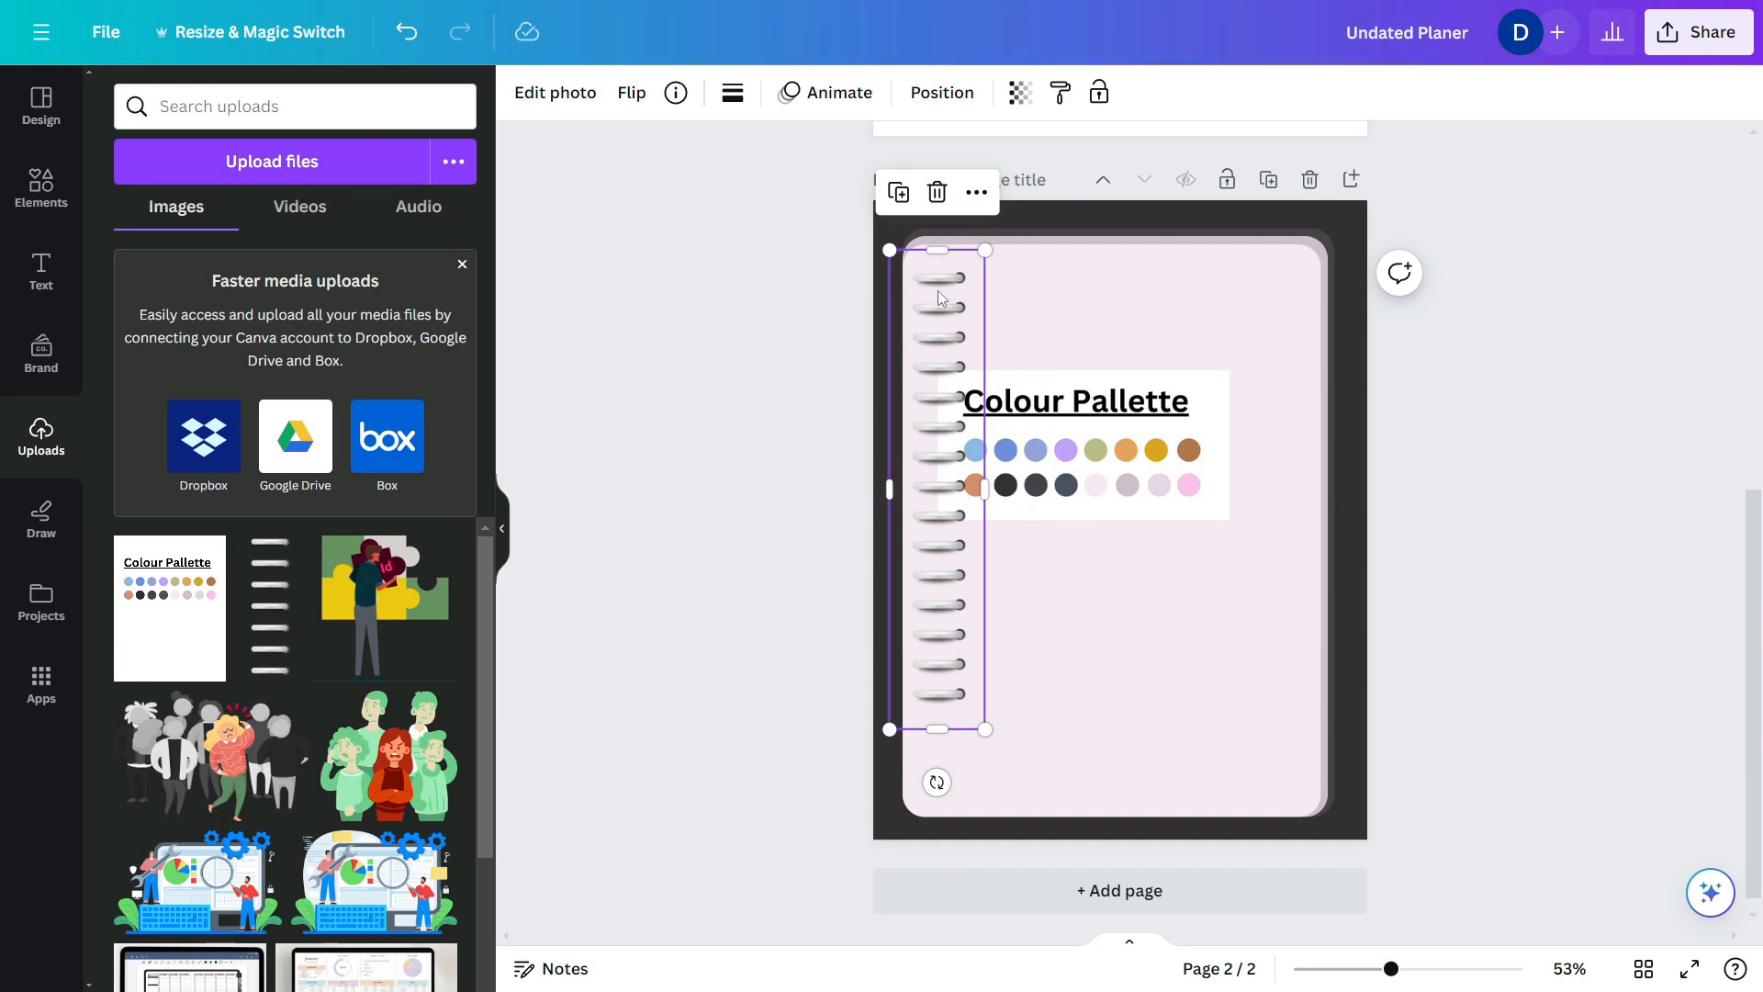
- Search the elements for "binder rings" and browse all of the matching graphics
left_click(41, 188)
left_click(246, 106)
type("binder rings")
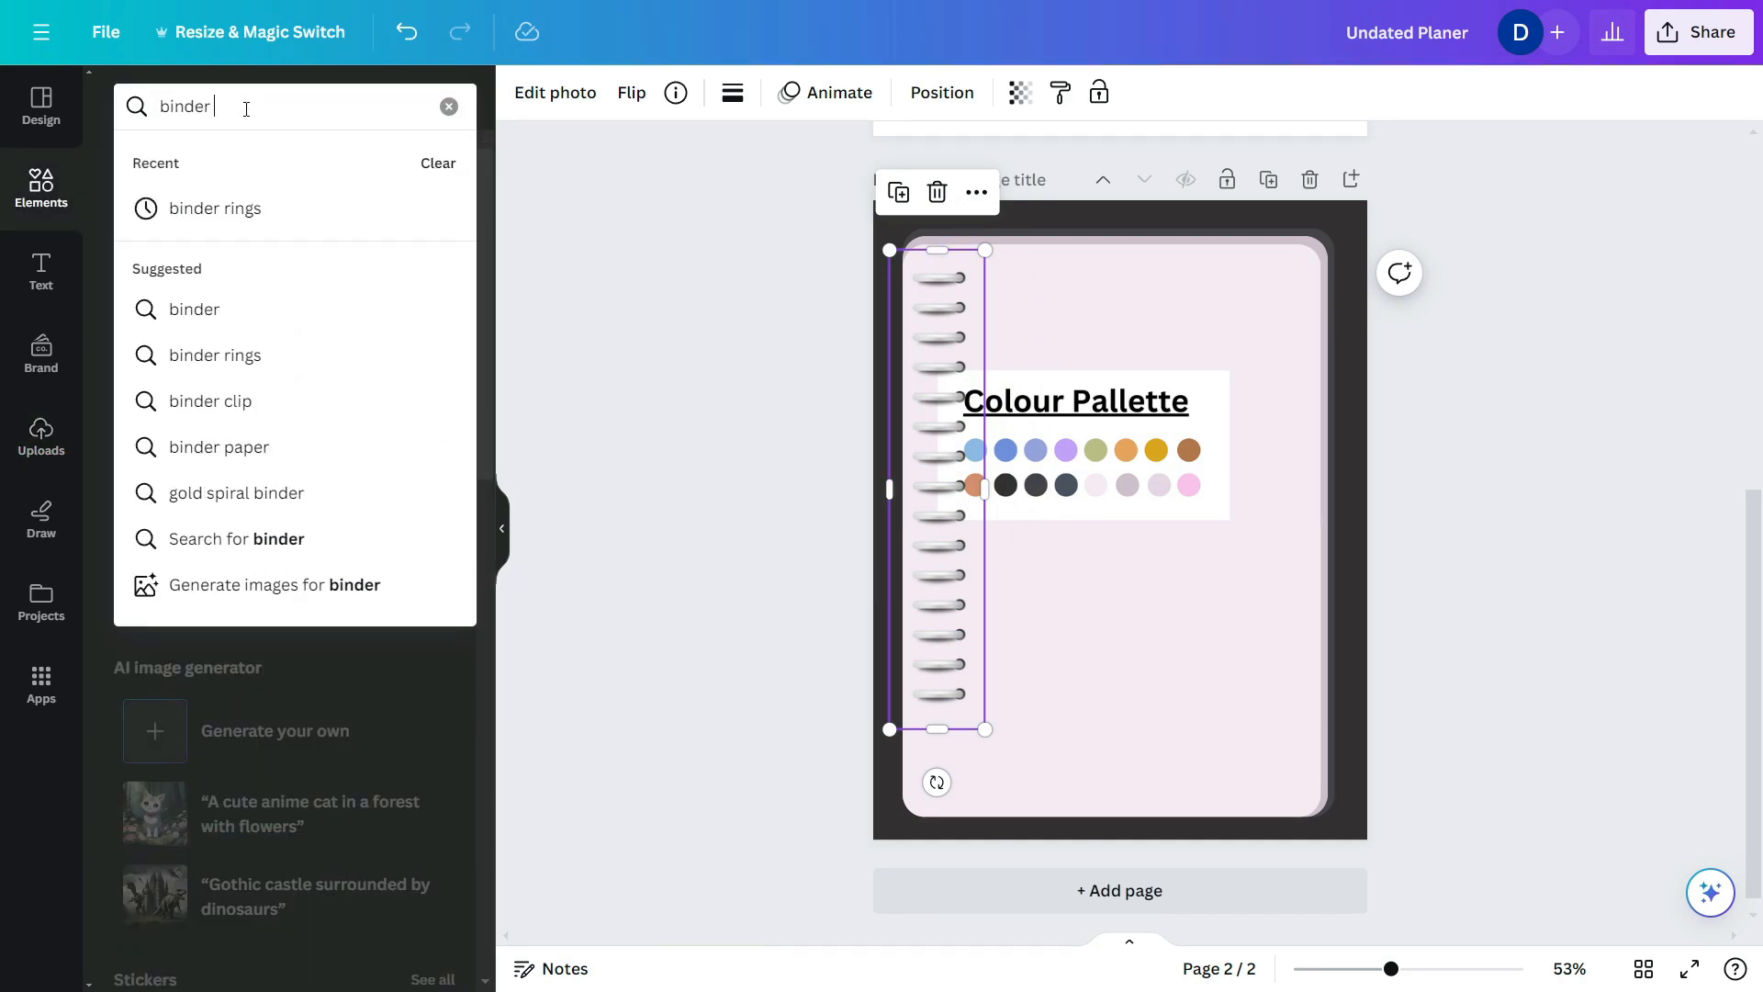
left_click(193, 209)
left_click(433, 284)
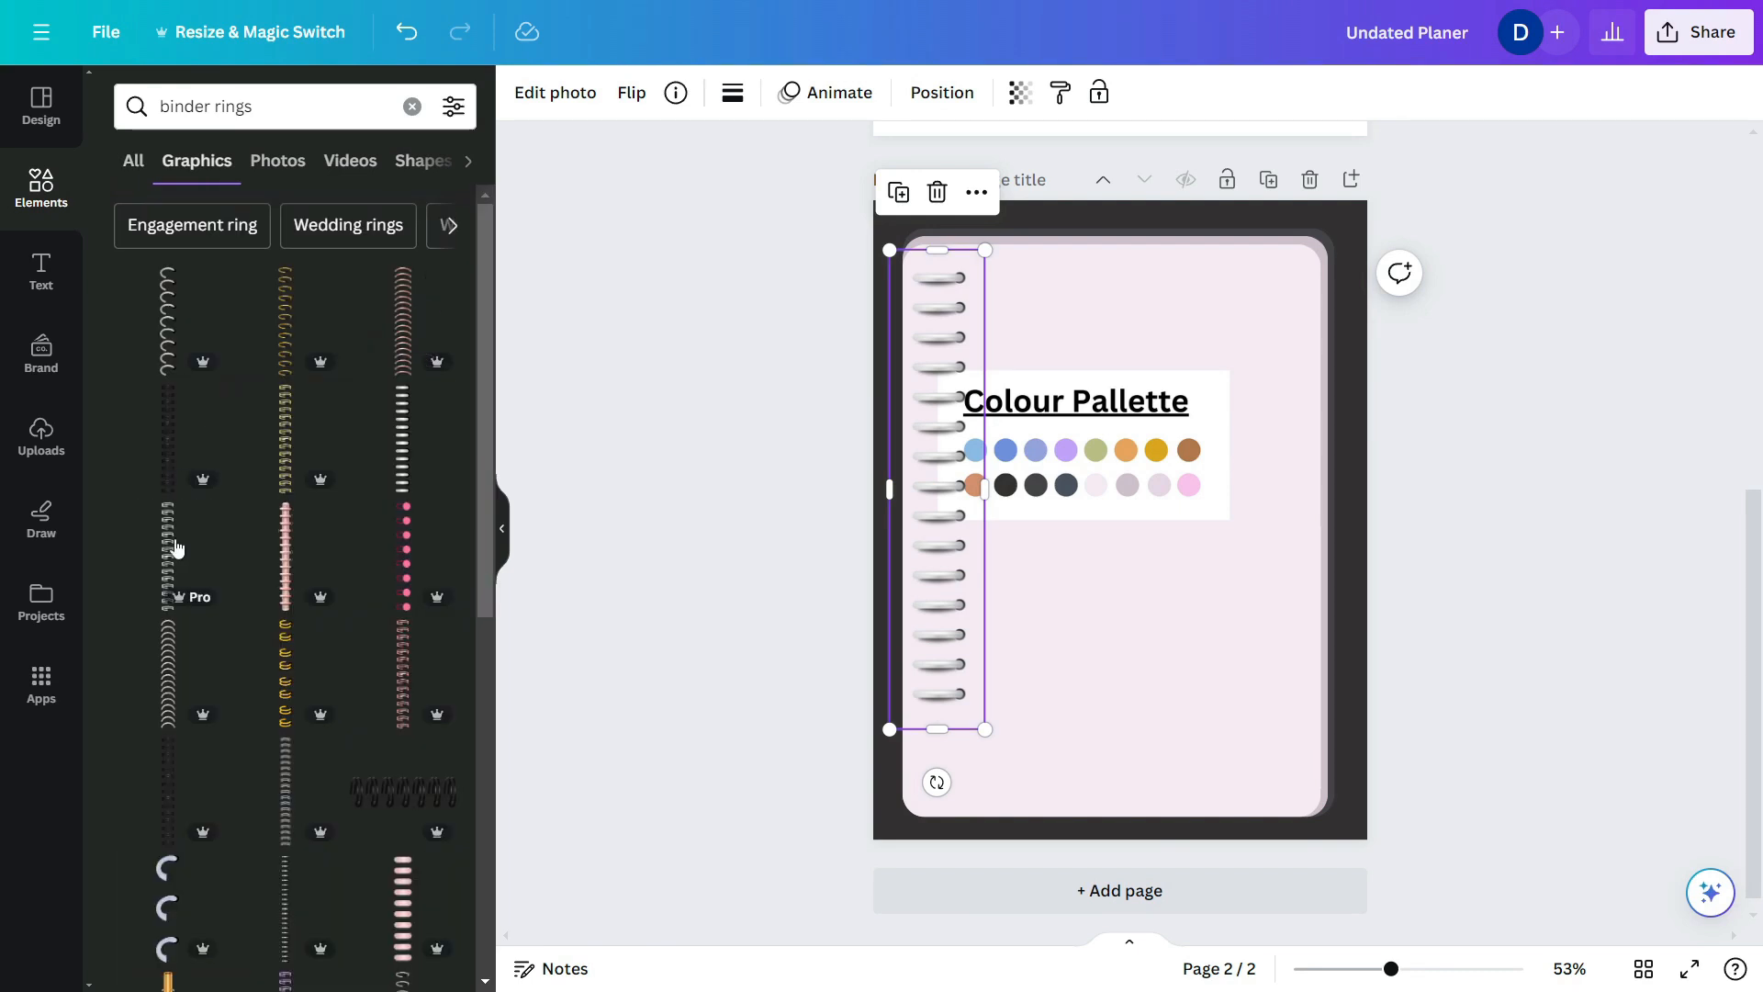
scroll(328, 414, "down", 1)
scroll(328, 414, "down", 4)
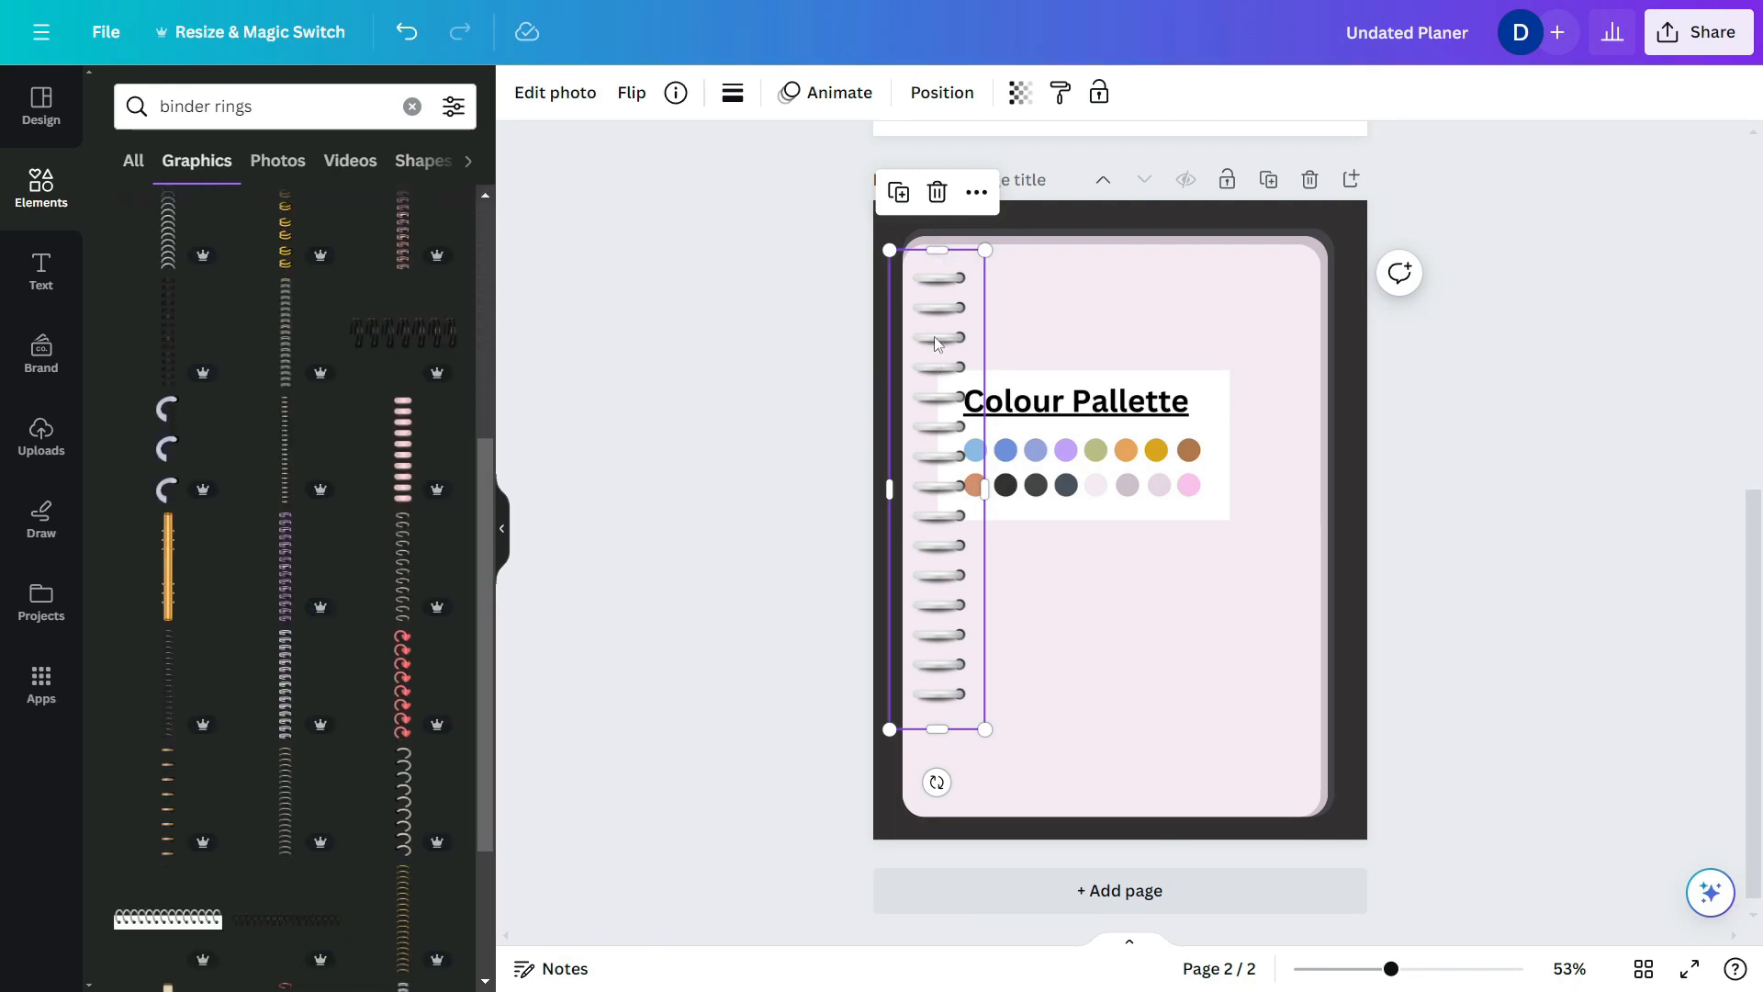
- Shrink the ring binding image and move it up into the page's upper-left corner
left_click_drag(978, 254, 936, 460)
left_click_drag(919, 563, 909, 334)
- Widen the notebook page layers toward the canvas's left side and stretch the page's bottom edge slightly downward
left_click(1016, 630)
left_click_drag(751, 741, 890, 531)
key("Right")
key("Right")
key("Right")
key("Right")
key("Right")
key("Right")
key("Right")
key("Right")
key("Right")
key("Right")
key("Right")
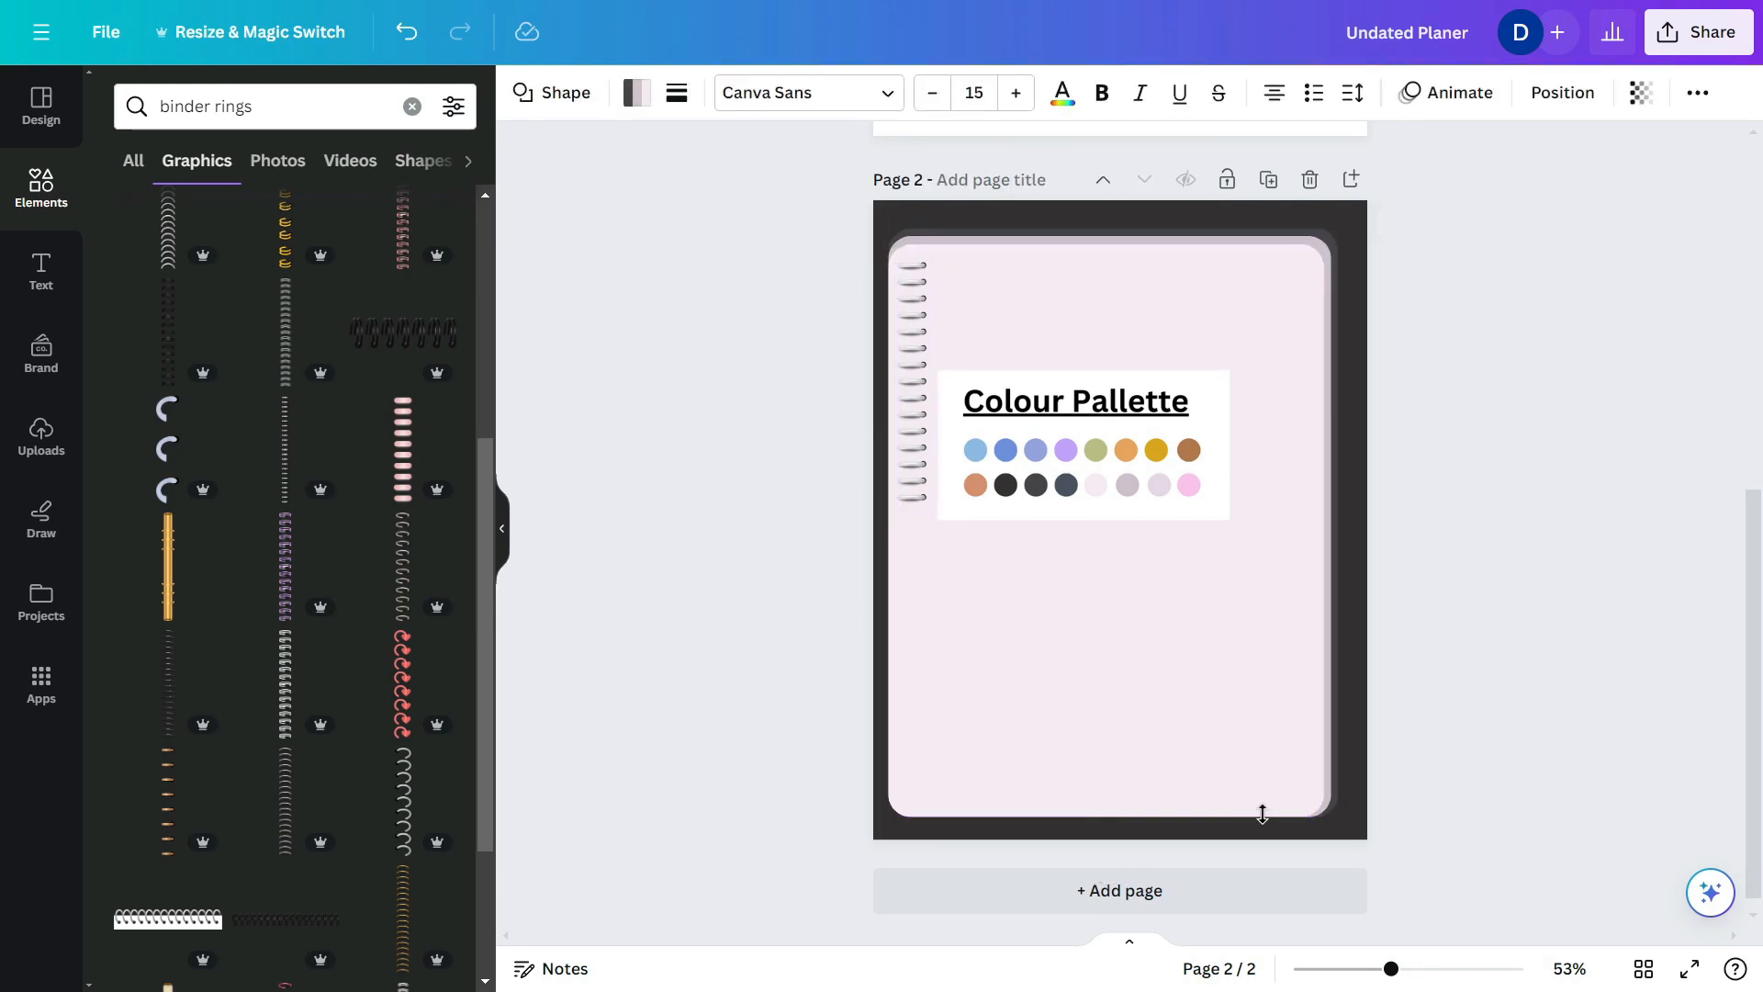
left_click_drag(1117, 817, 1121, 823)
- Move the ring image so it straddles the page's left edge, then sharply lower its contrast and slightly reduce its brightness
left_click_drag(916, 340, 900, 338)
scroll(899, 338, "up", 2)
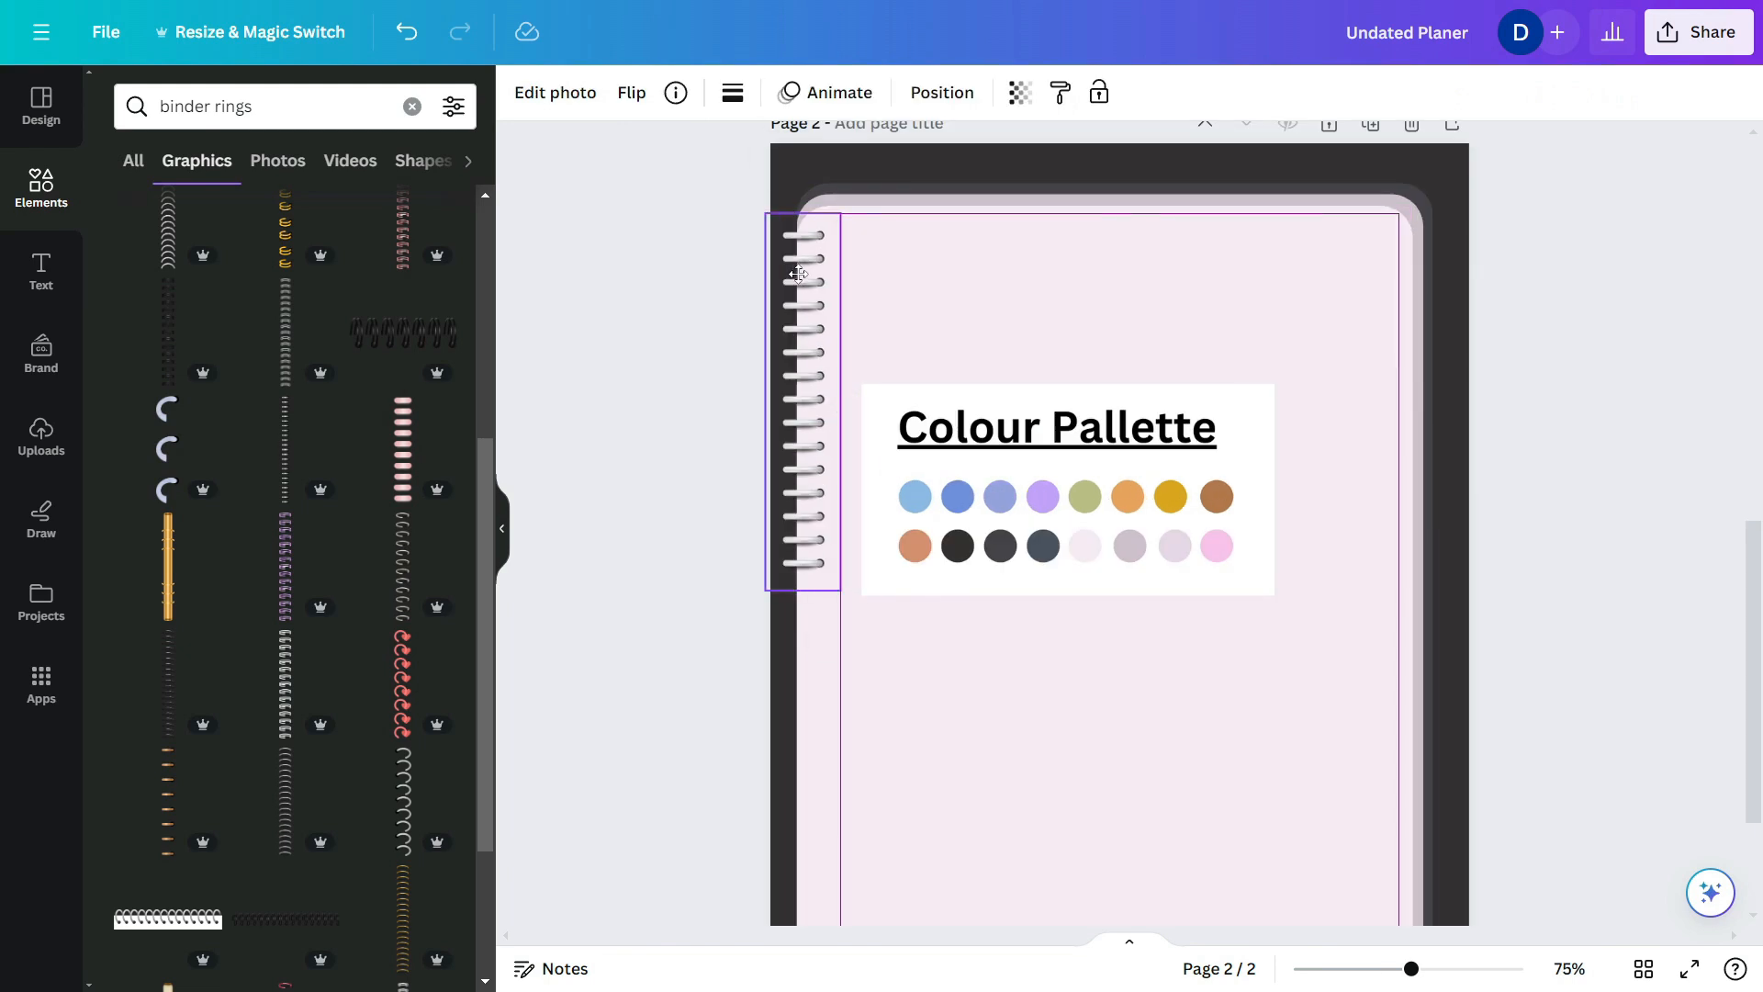
left_click(558, 94)
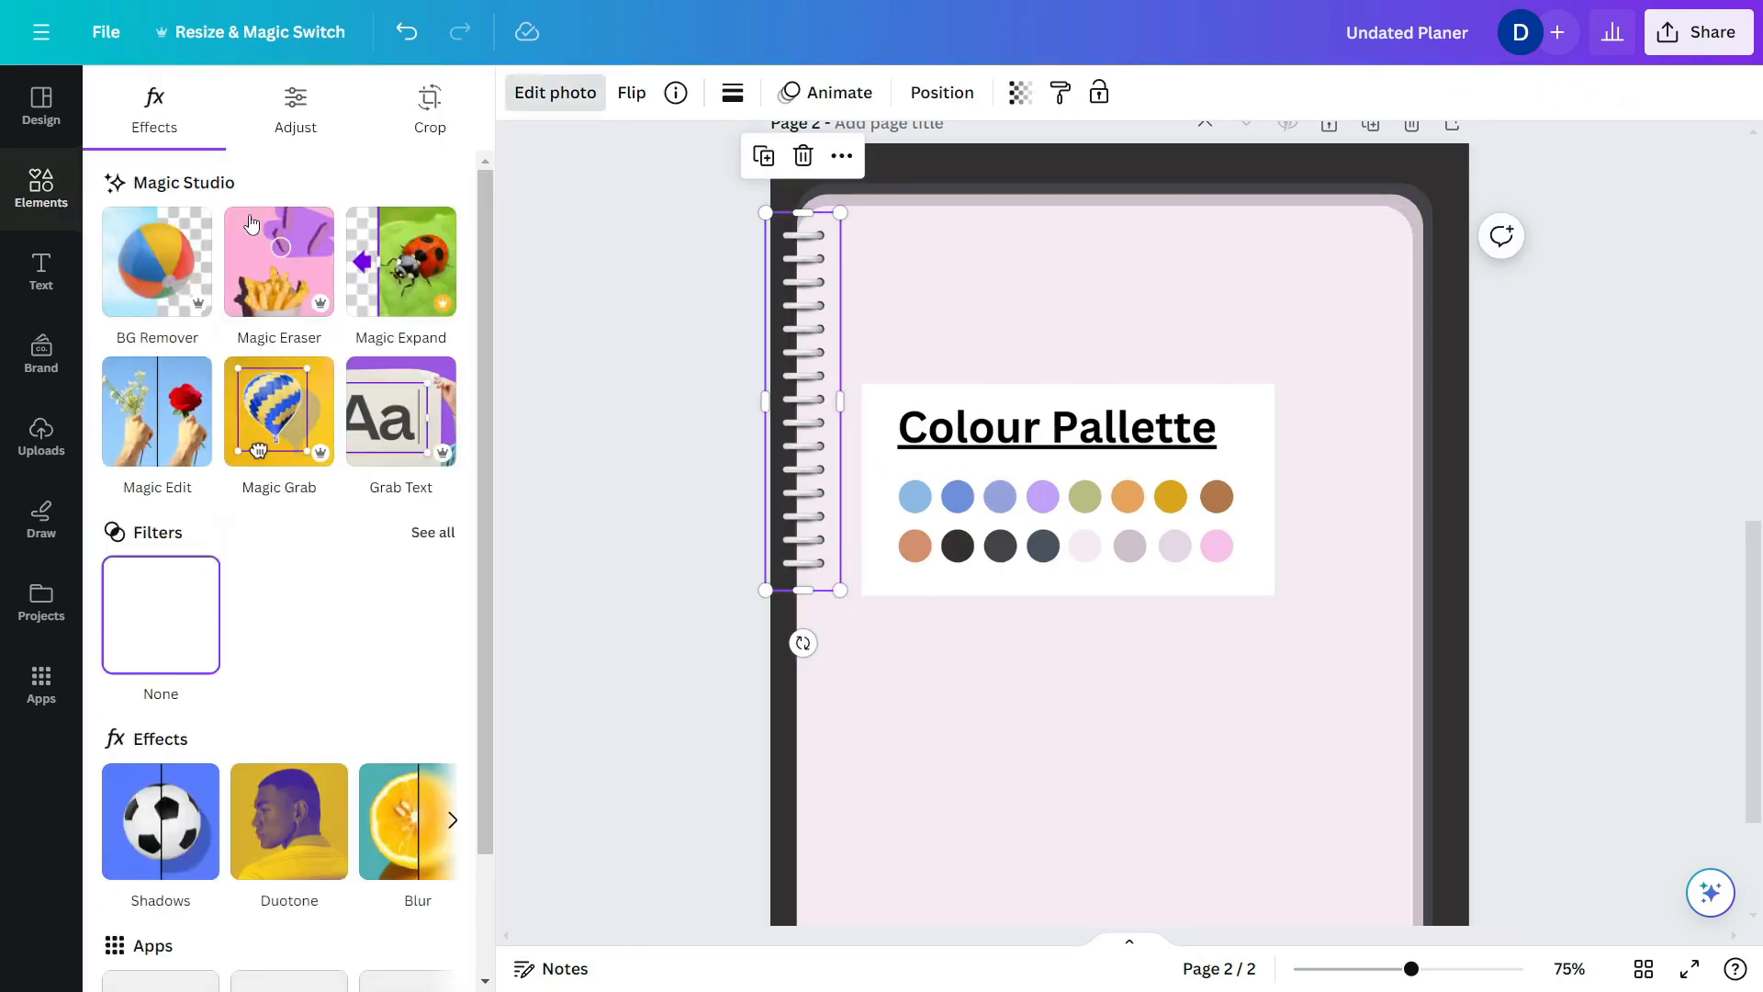
left_click(295, 108)
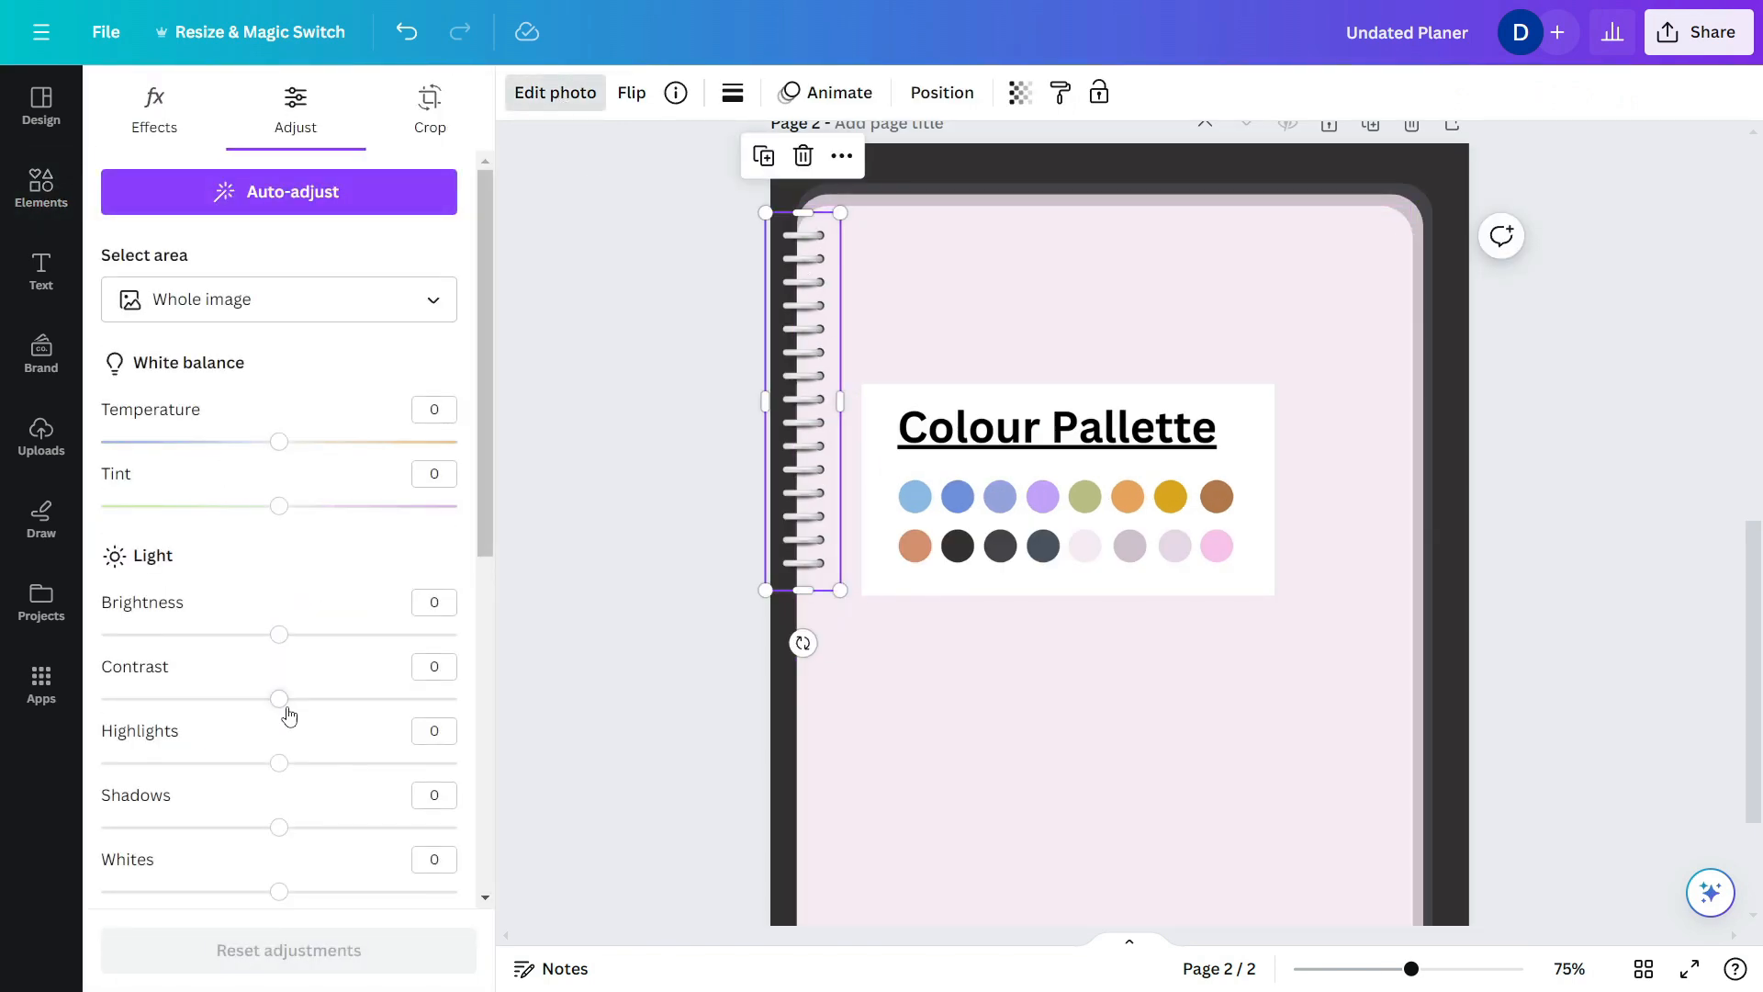
left_click_drag(279, 699, 111, 697)
left_click_drag(280, 635, 262, 633)
left_click(826, 742)
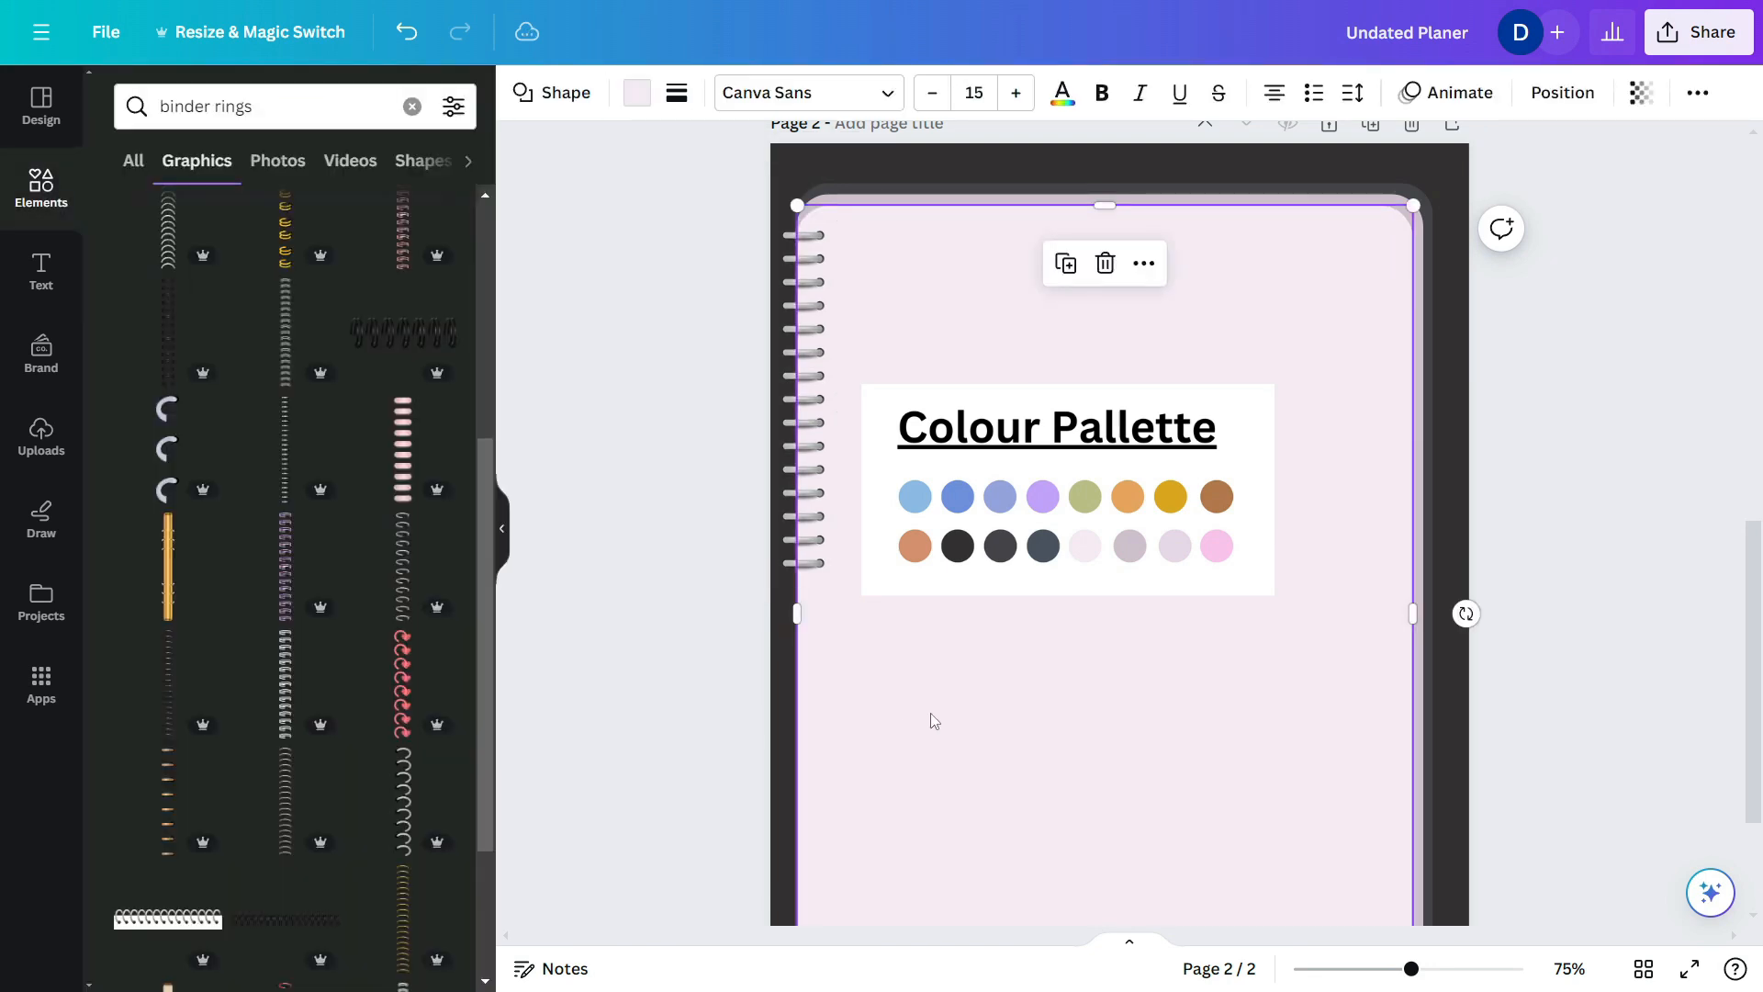
left_click(799, 395)
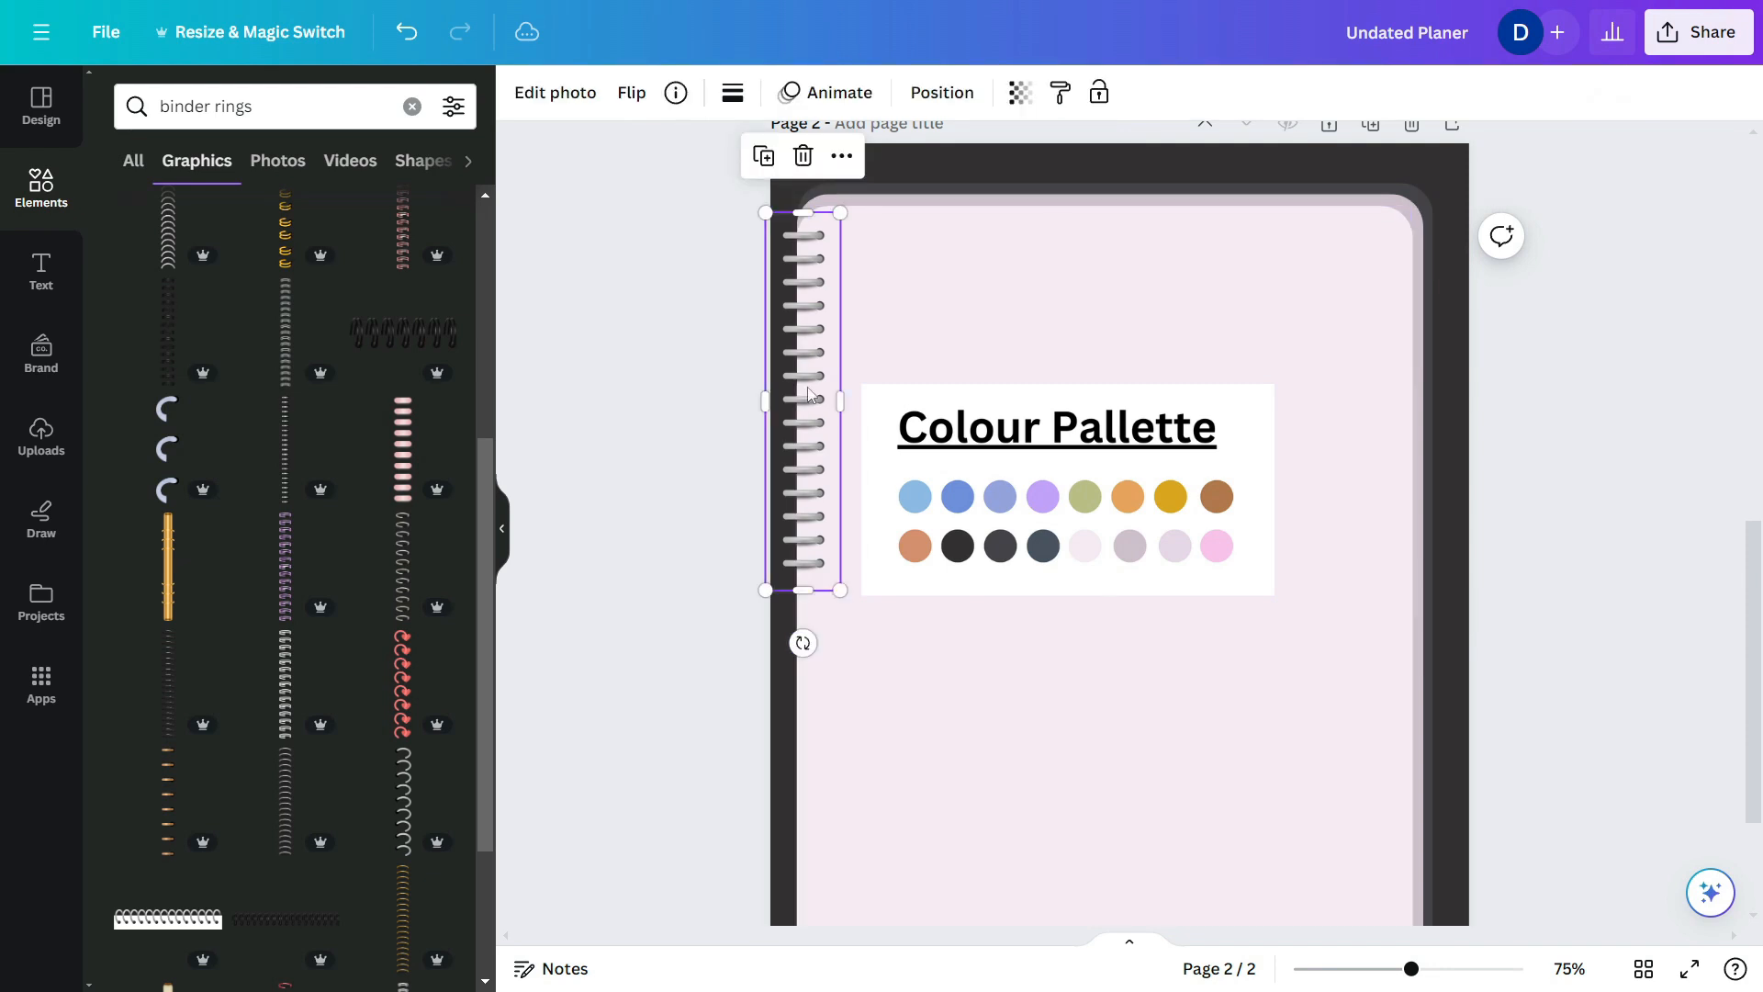
scroll(802, 377, "down", 1)
left_click_drag(800, 371, 801, 683)
key("ctrl+z")
key("ctrl+z")
- Repeat the ring image down the page's left edge to span its full height, and select the ring segments together
left_click(830, 450)
scroll(827, 445, "up", 2)
scroll(822, 438, "down", 1)
left_click(804, 422)
left_click_drag(804, 422, 791, 698)
scroll(795, 624, "down", 1)
left_click_drag(795, 555, 795, 761)
left_click_drag(796, 593, 795, 670)
left_click(964, 669)
left_click(787, 395)
left_click(815, 743, "shift")
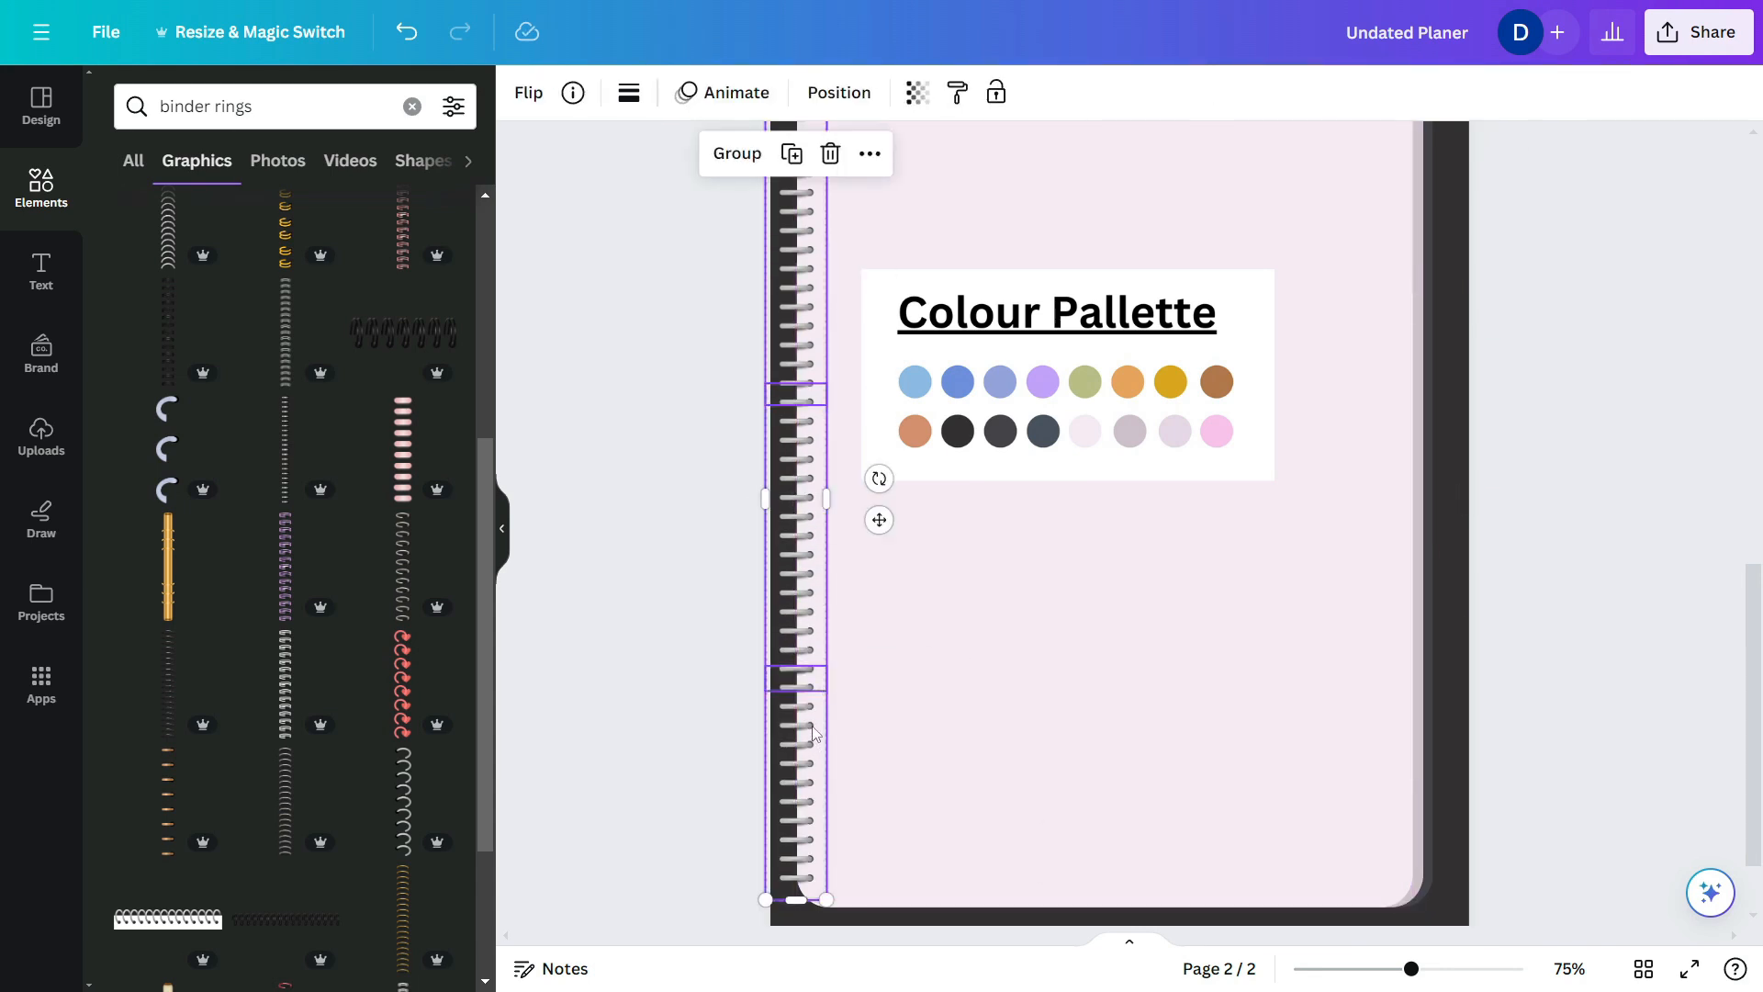
right_click(816, 735)
left_click(868, 745)
left_click(1159, 663)
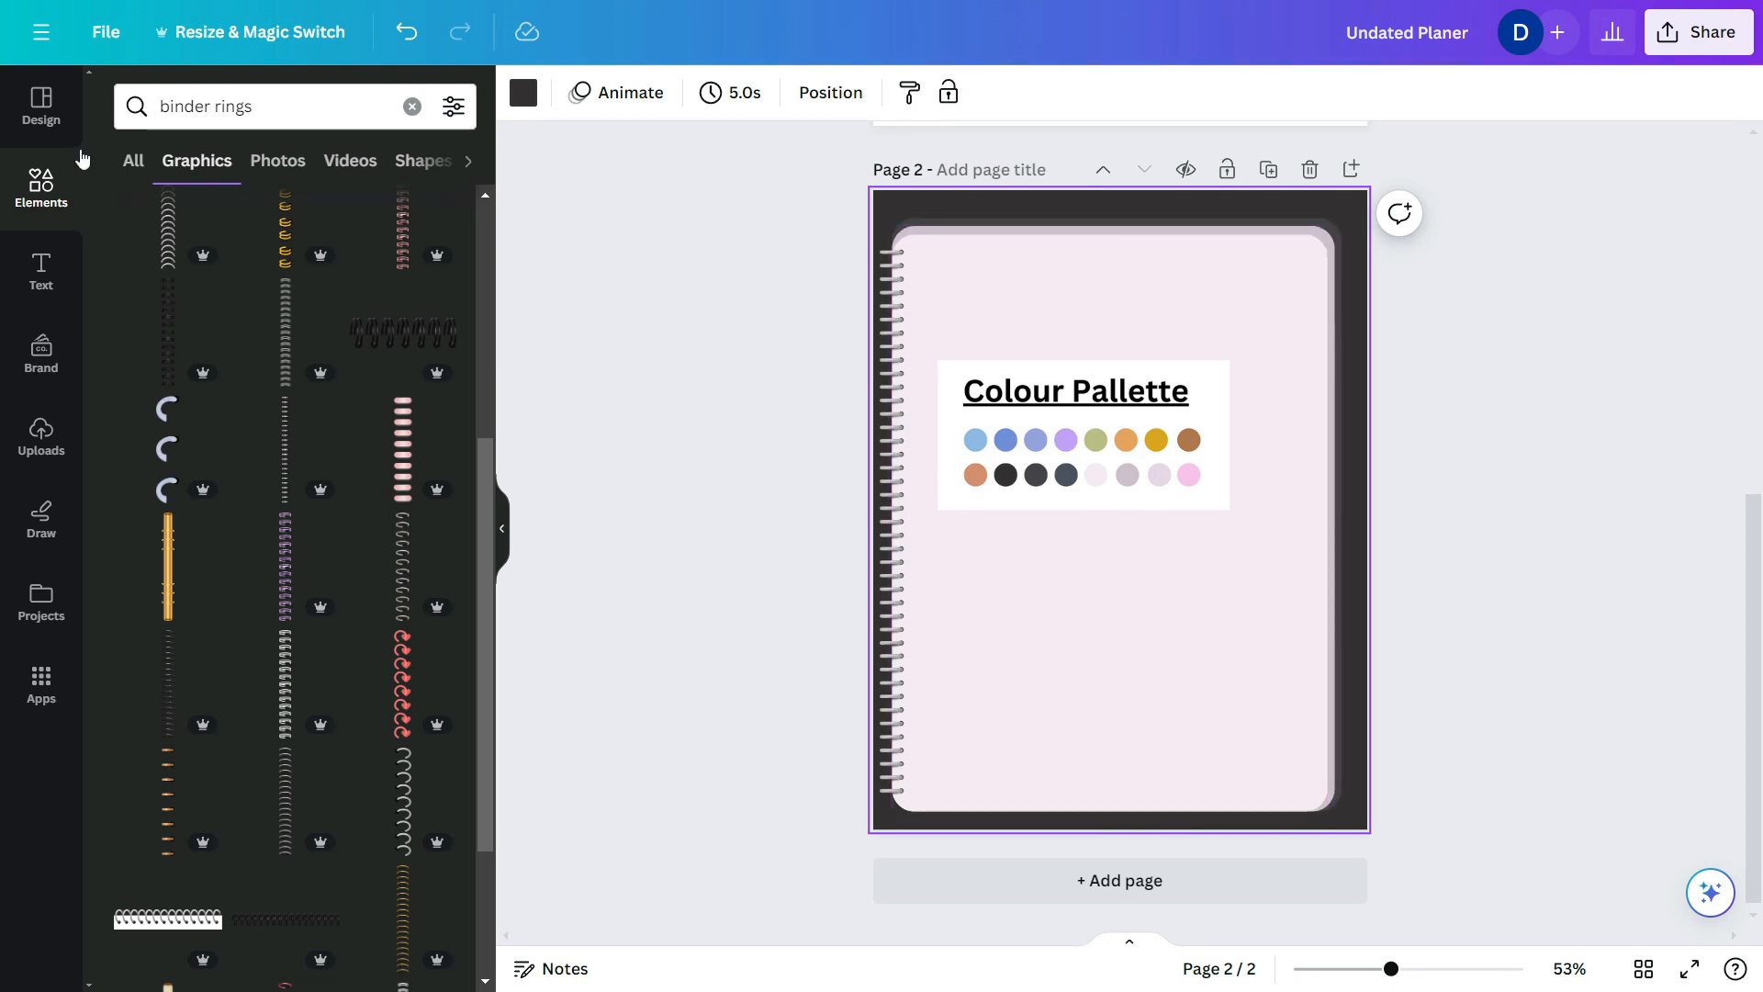
- Add a rounded square below the palette image and fill it with the palette's golden yellow
left_click(42, 174)
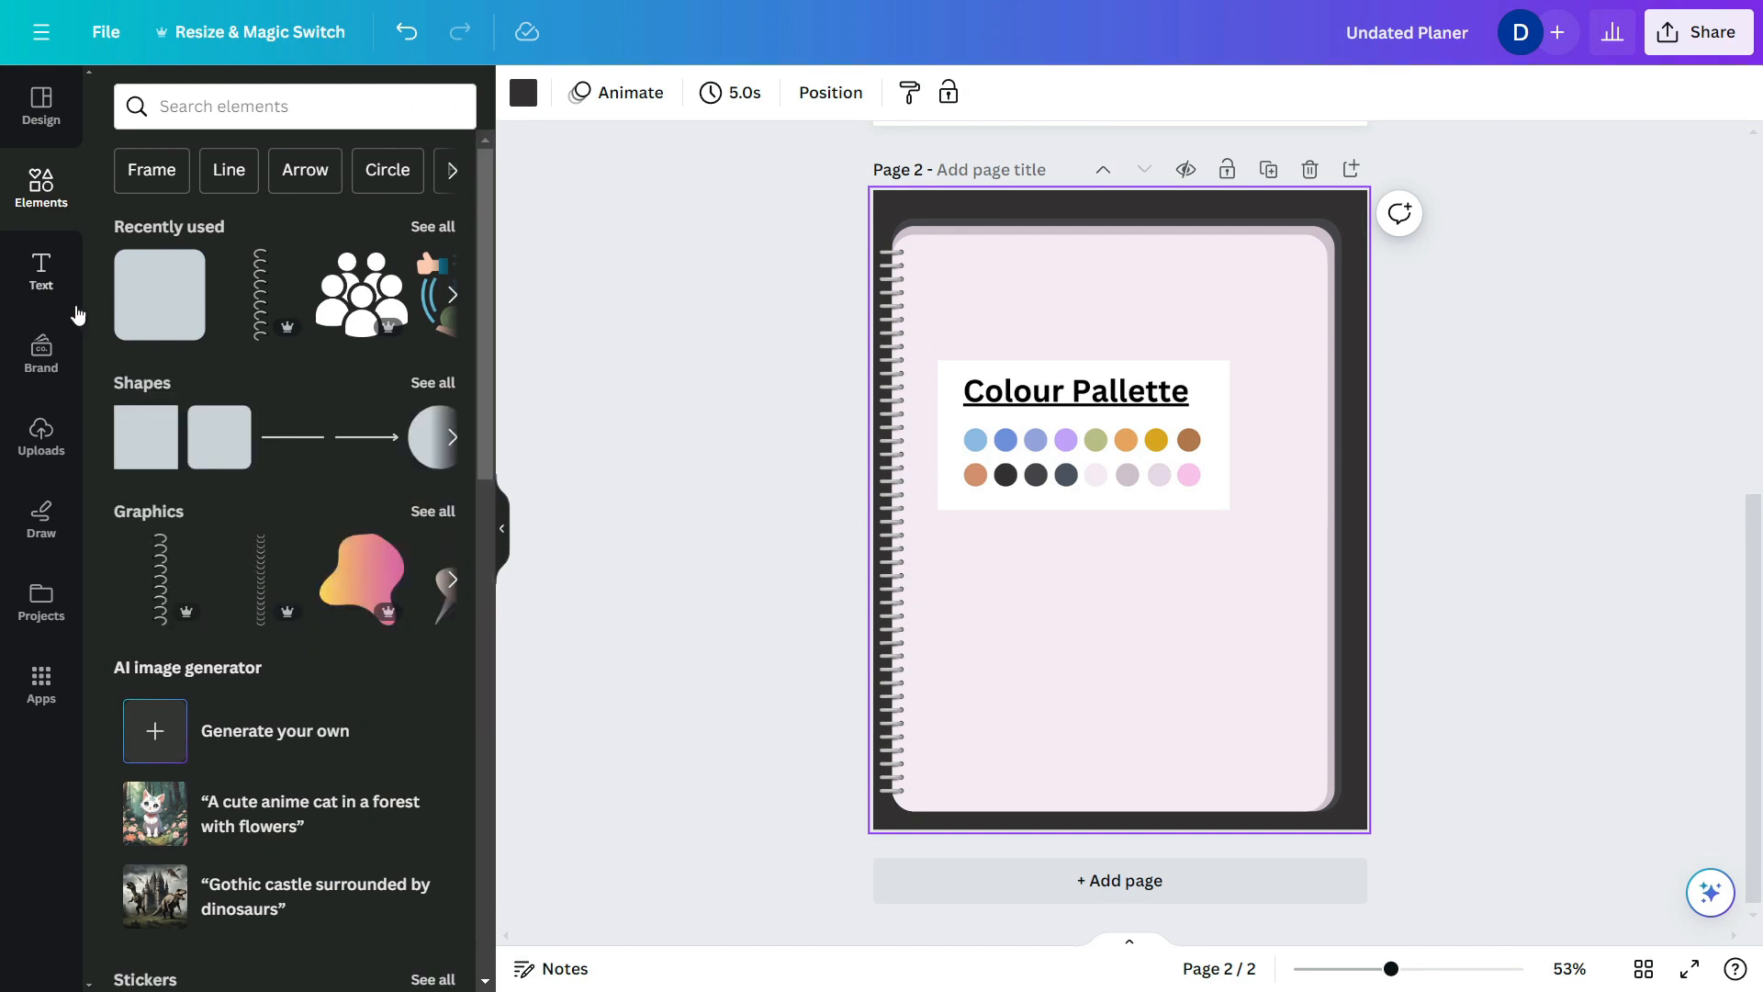
left_click(219, 437)
left_click_drag(1120, 526, 1184, 607)
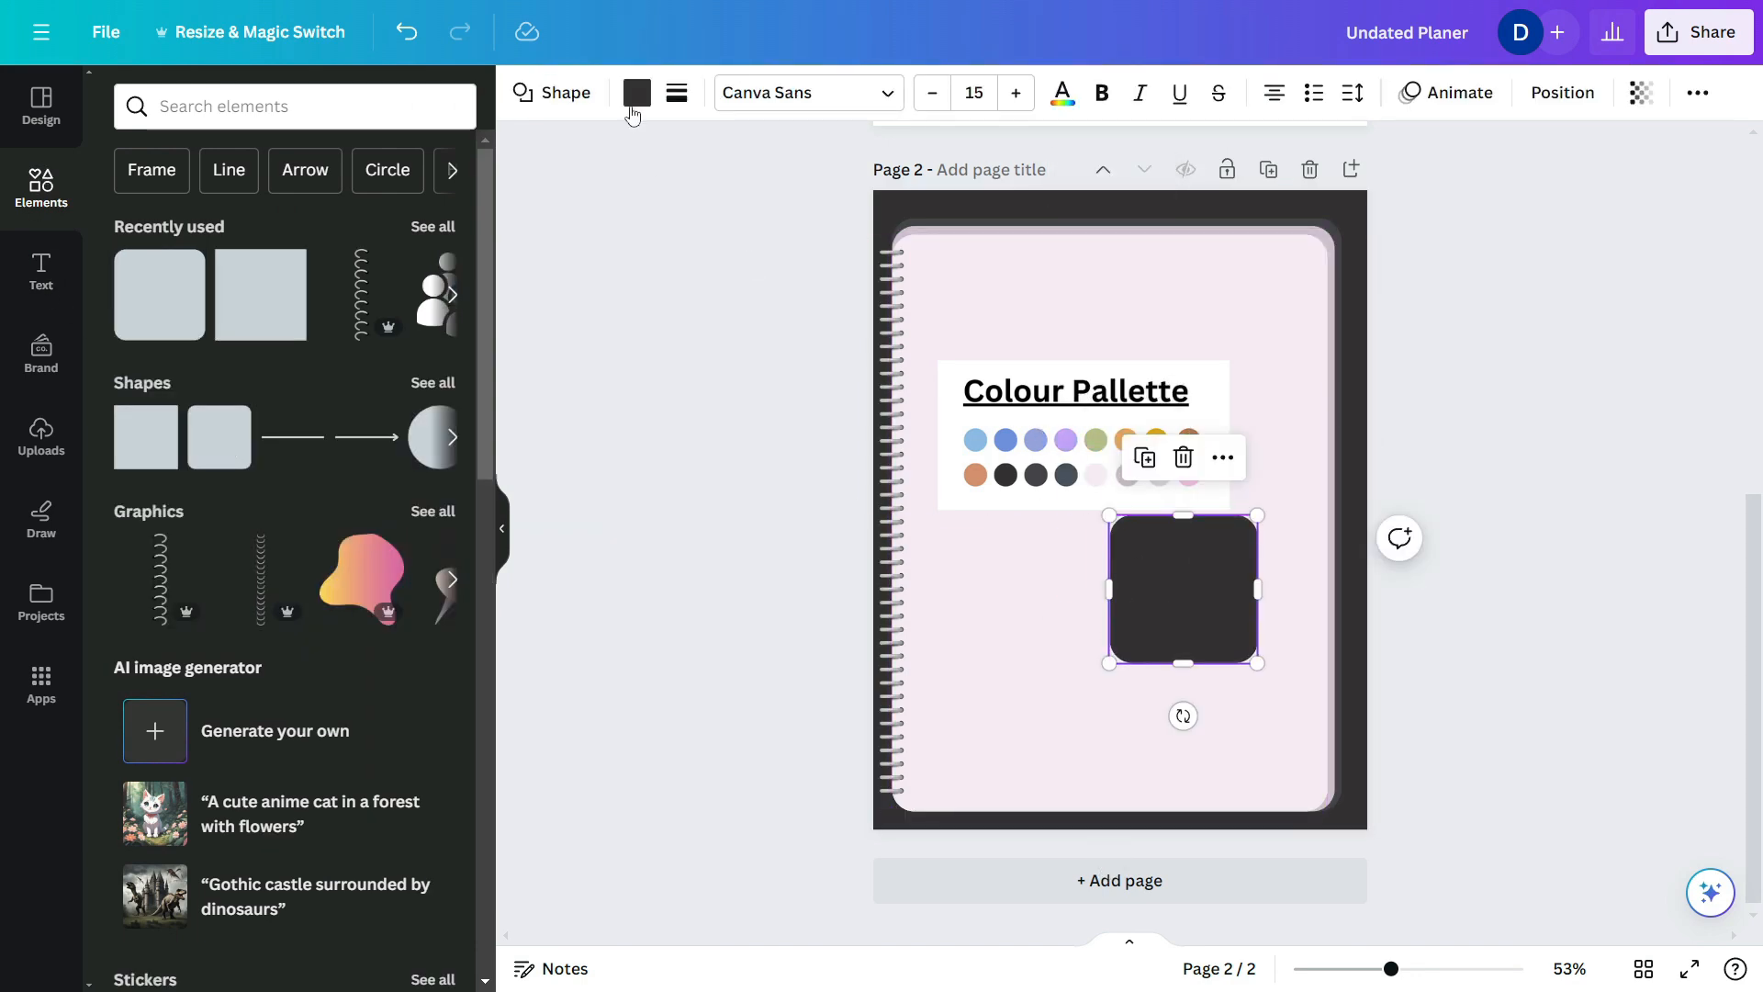
left_click(636, 92)
left_click(125, 231)
left_click(415, 523)
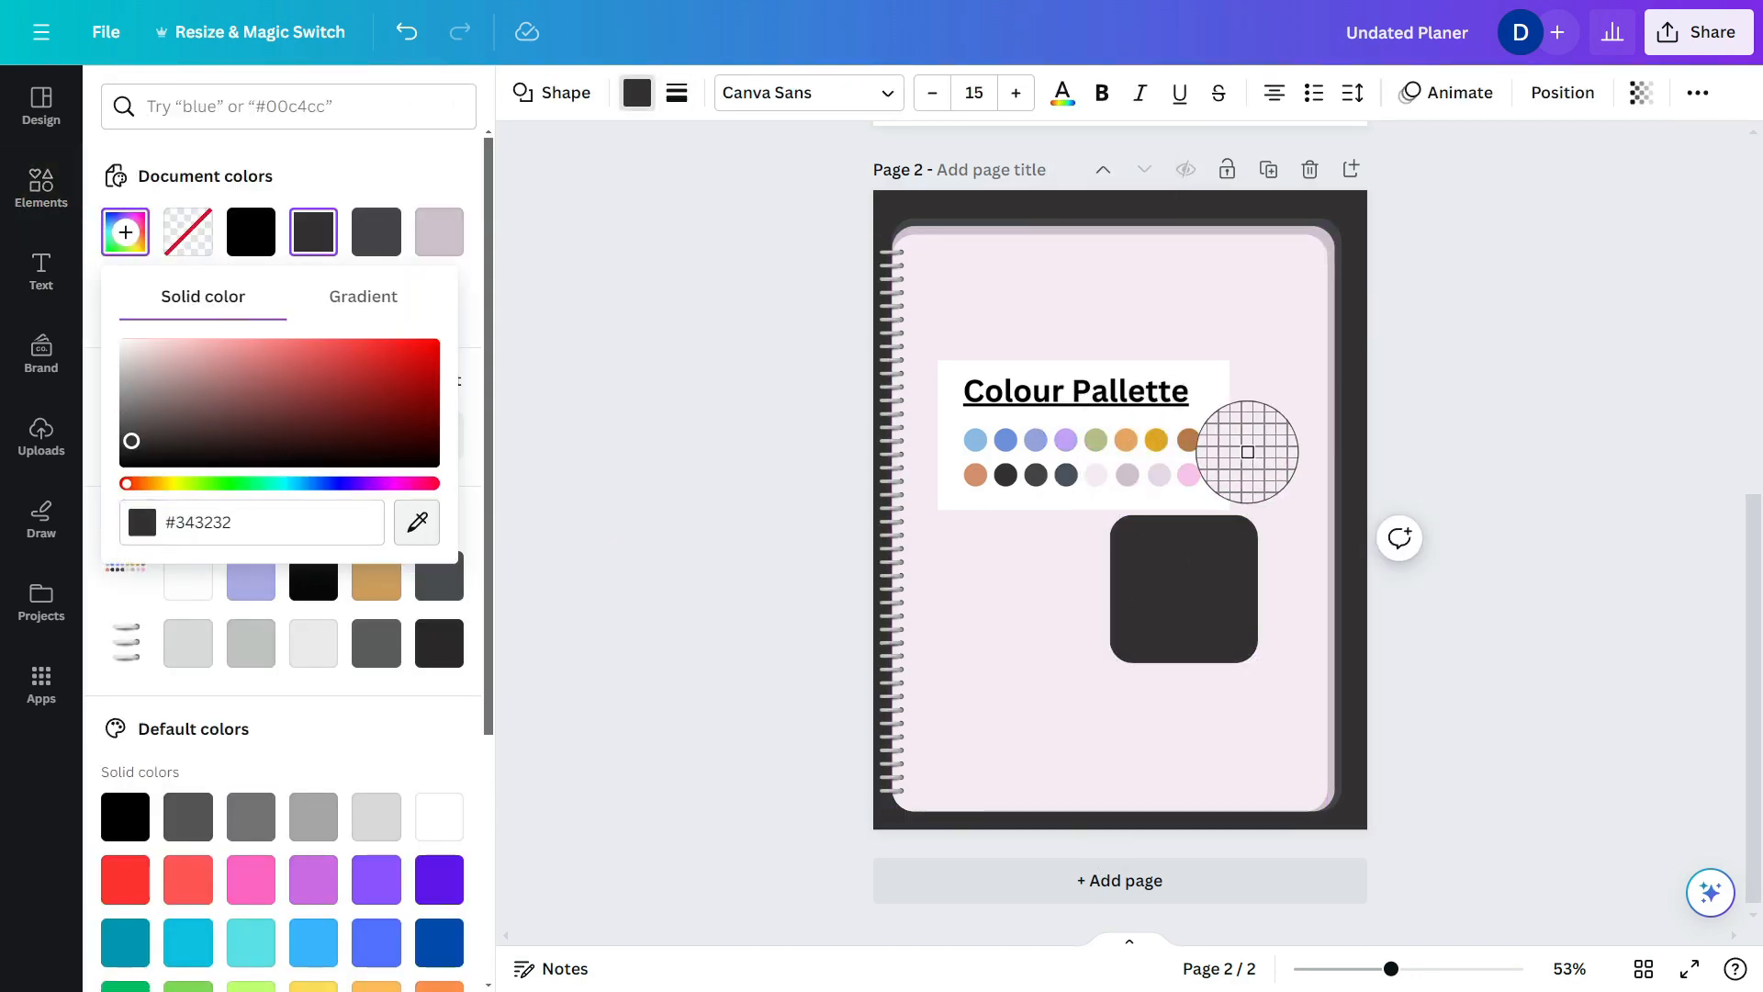
left_click(1156, 441)
- Narrow and shorten the golden shape into a small upright tab and set its corner rounding to 13
left_click_drag(1109, 589, 1198, 587)
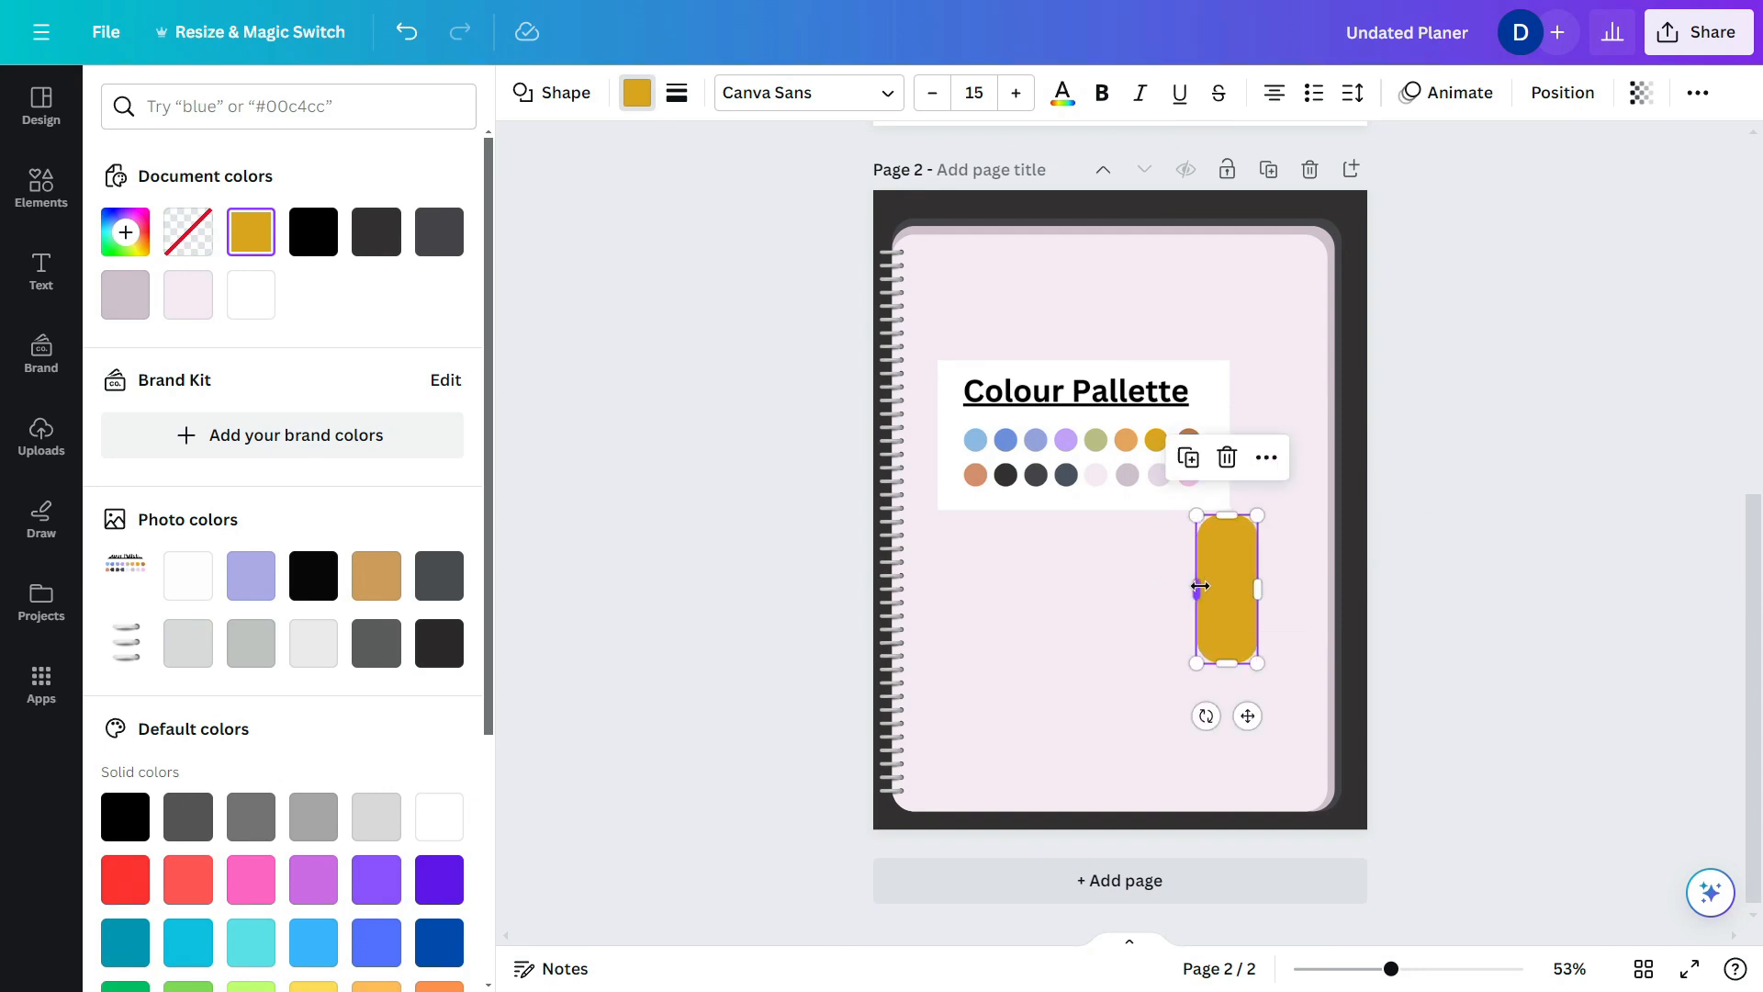
left_click_drag(1226, 662, 1234, 602)
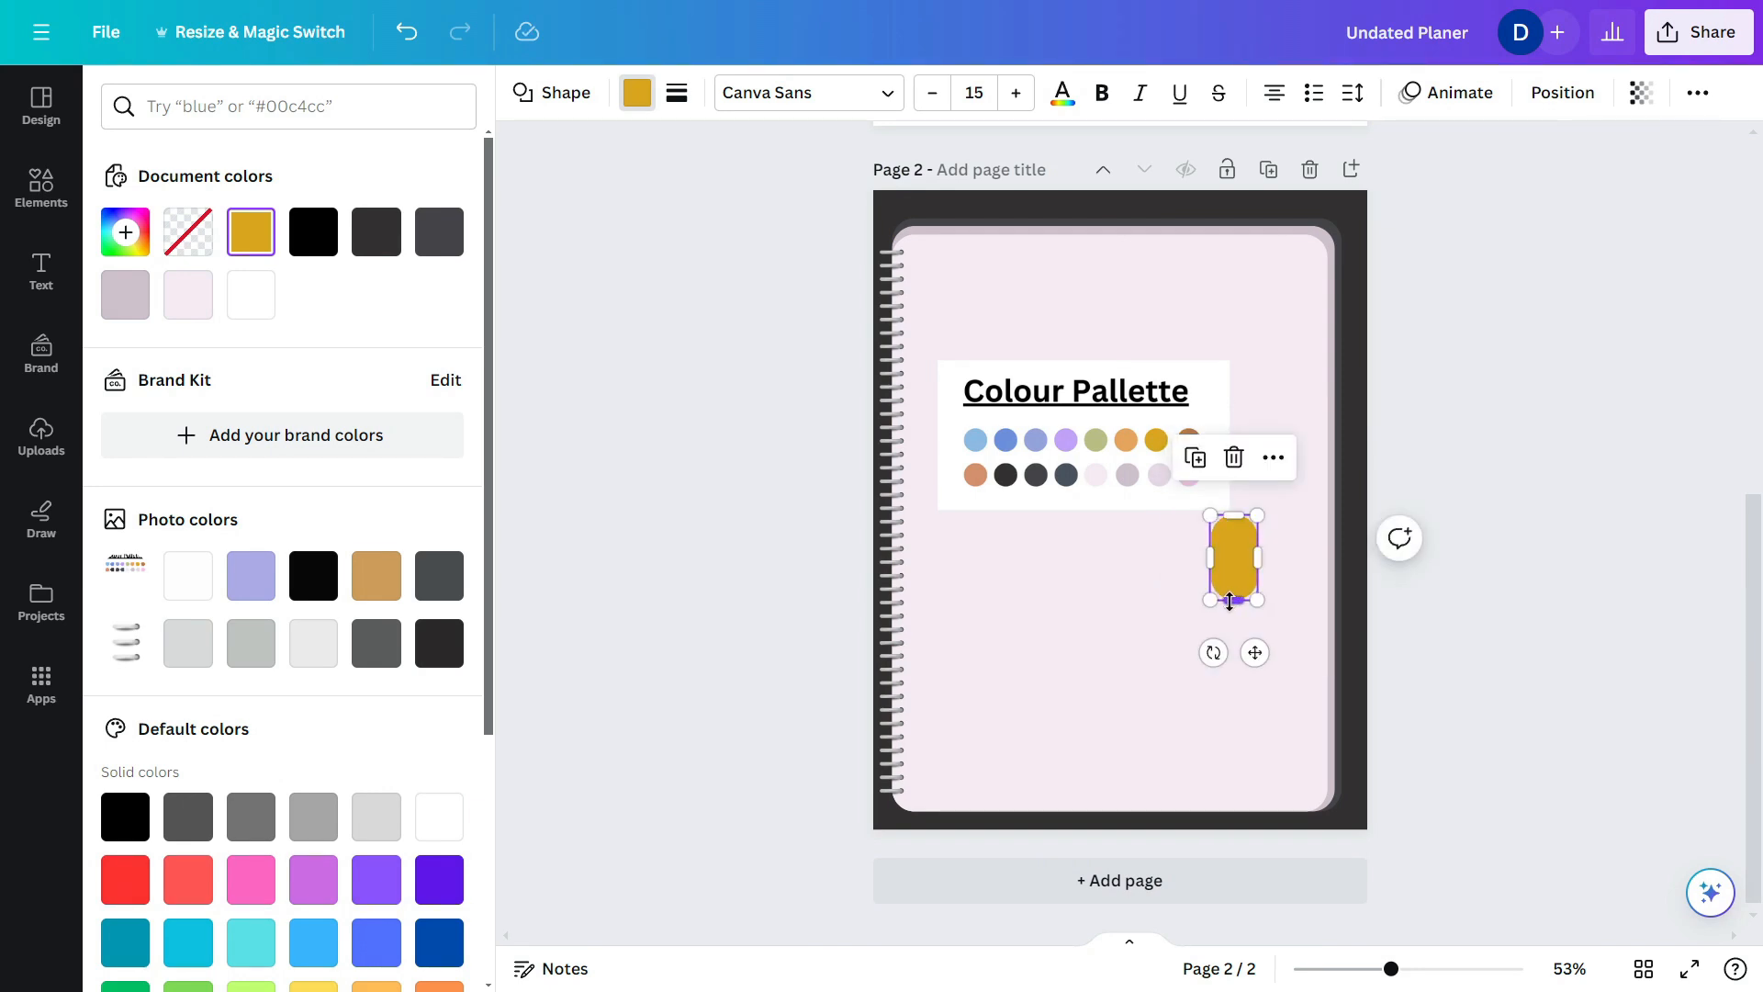
left_click(677, 96)
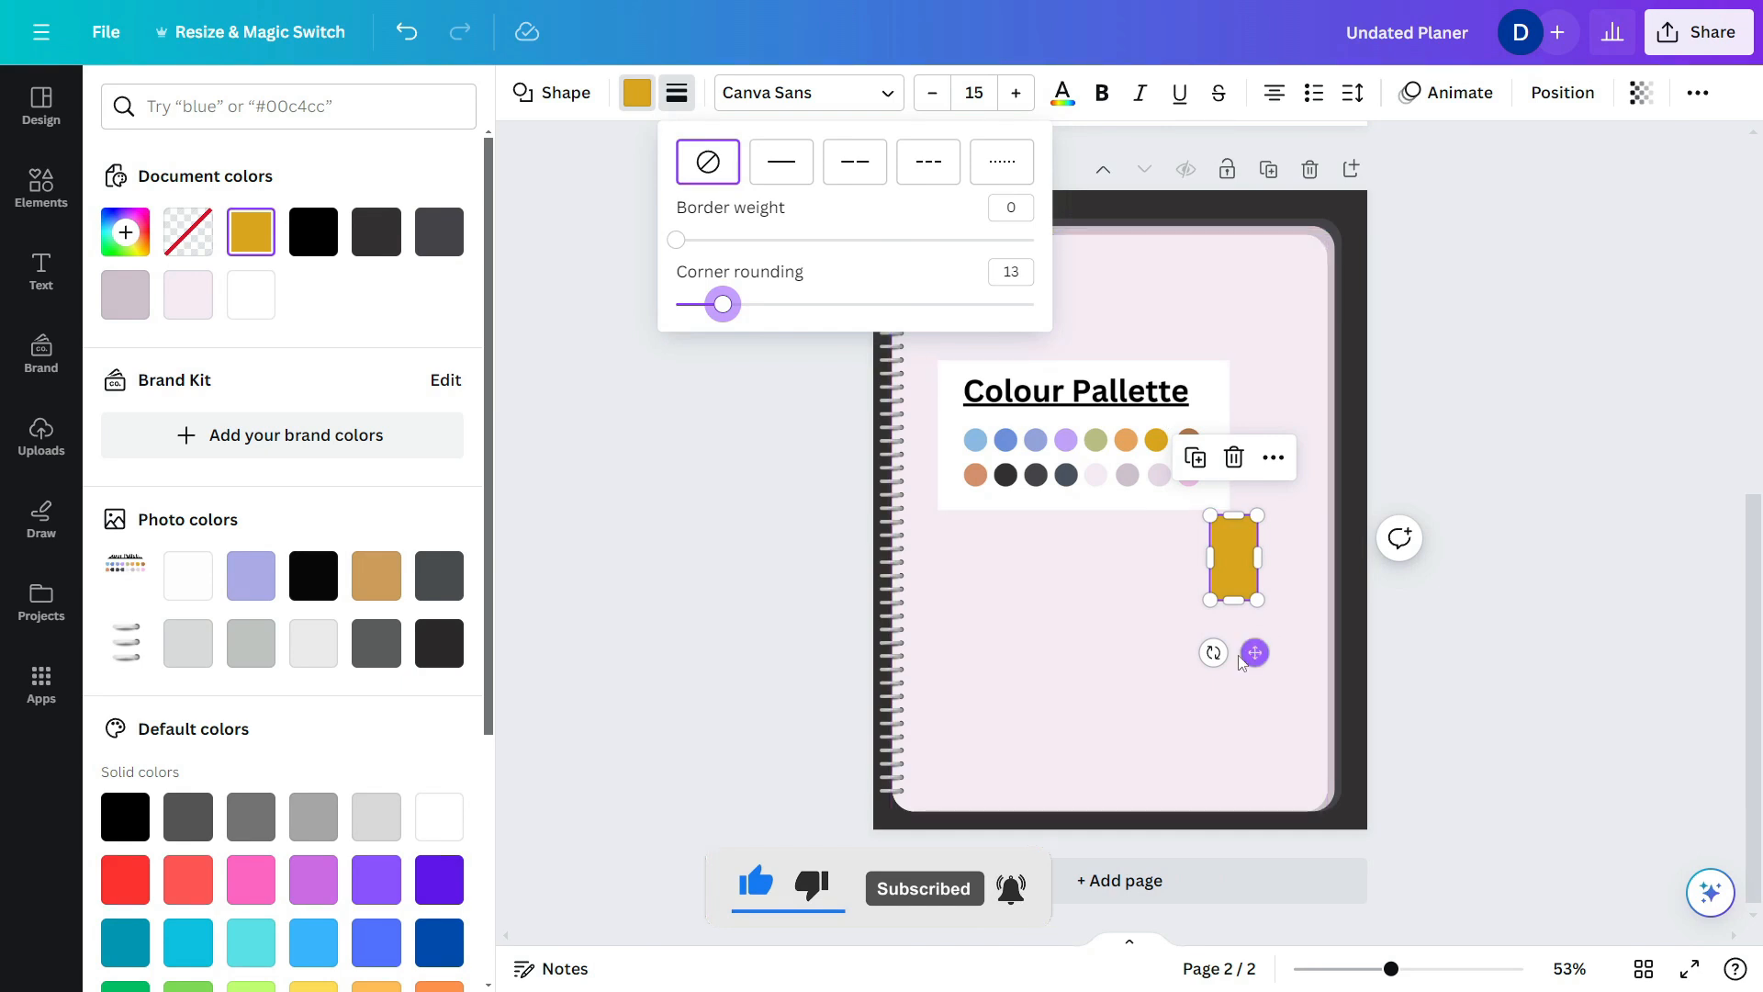
left_click(1196, 646)
- Place the golden tab over the page's upper right edge and set its corner rounding to 11
left_click_drag(1241, 589, 1335, 306)
left_click_drag(1360, 305, 1447, 285)
left_click(1303, 385)
scroll(1395, 349, "up", 3)
left_click(1415, 308)
left_click(677, 91)
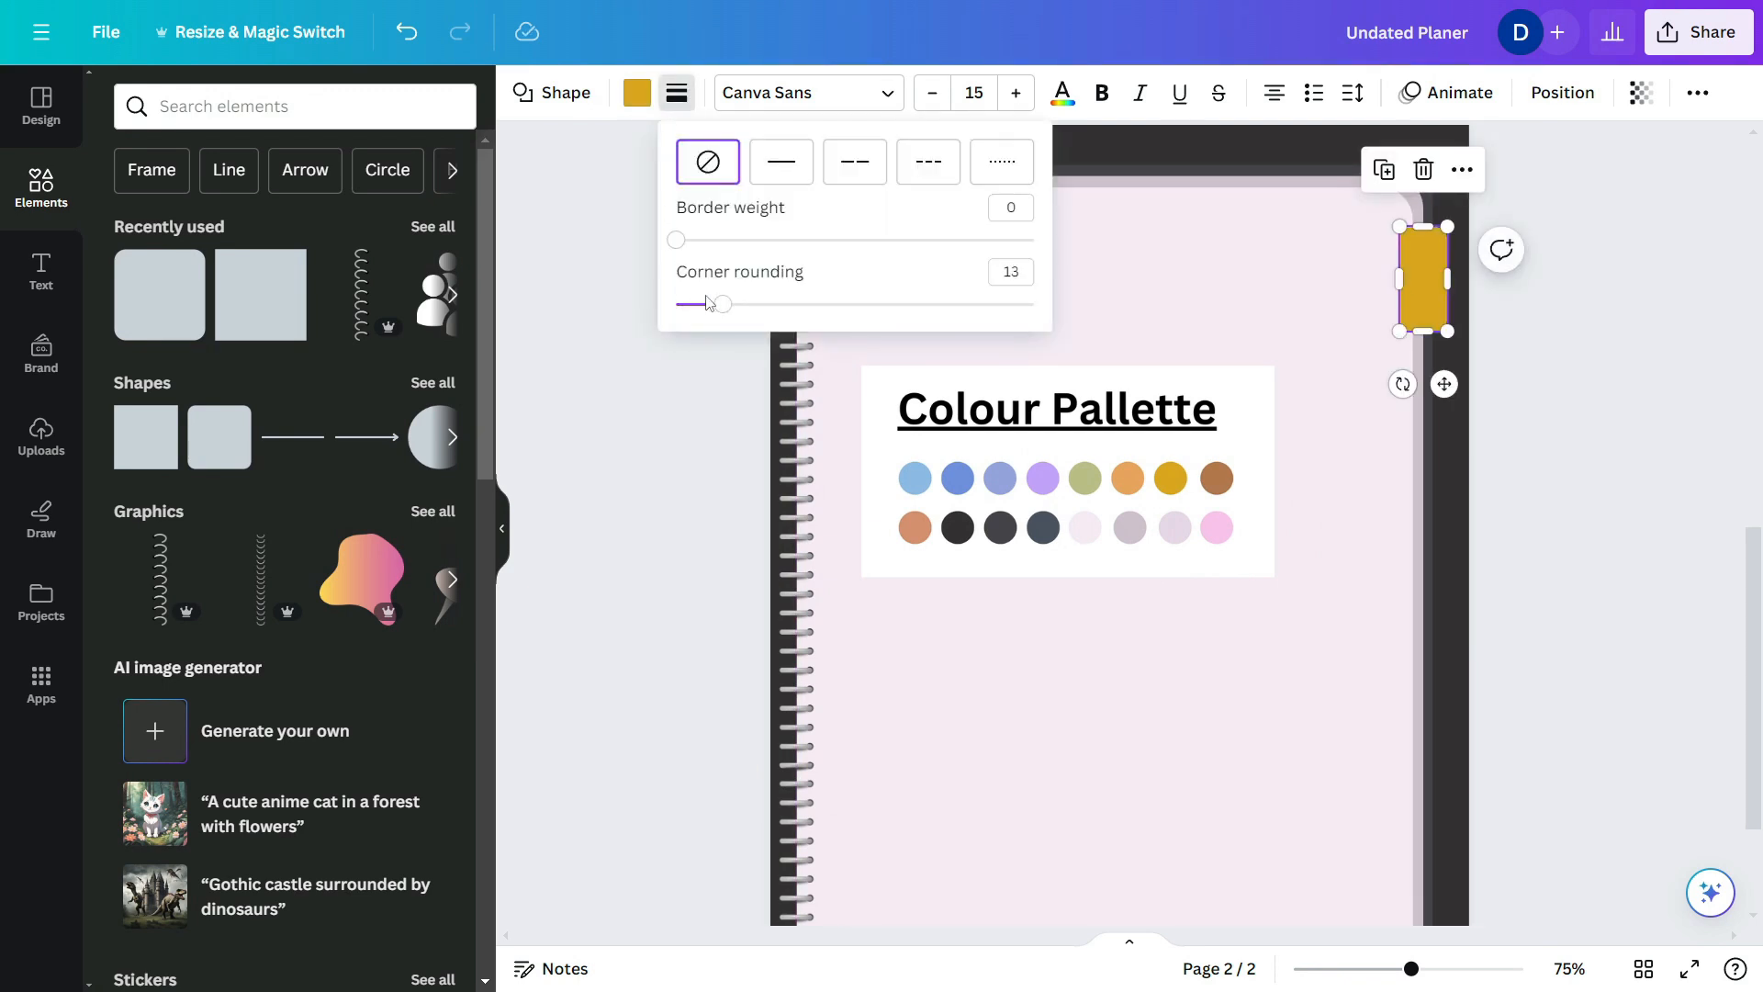
left_click_drag(702, 304, 717, 306)
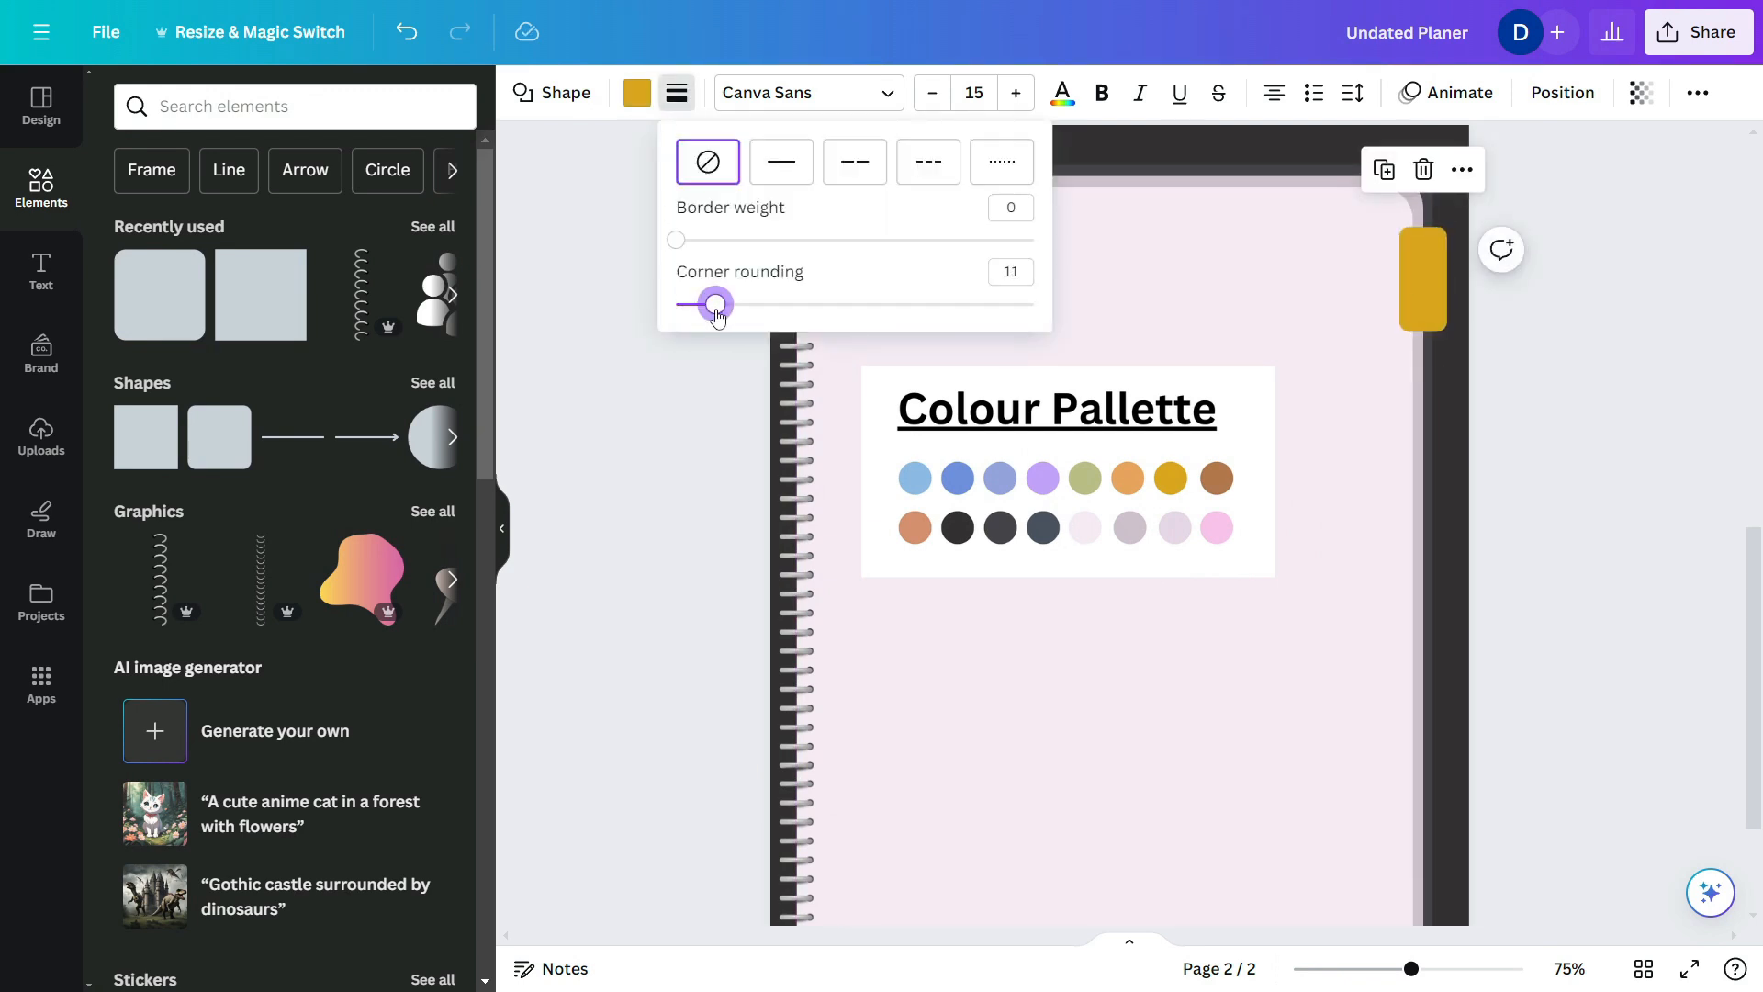
left_click(1334, 594)
- Duplicate the golden tab repeatedly down the page's right edge to form a continuous column of tabs
scroll(1426, 342, "up", 1)
left_click_drag(1426, 342, 1420, 404)
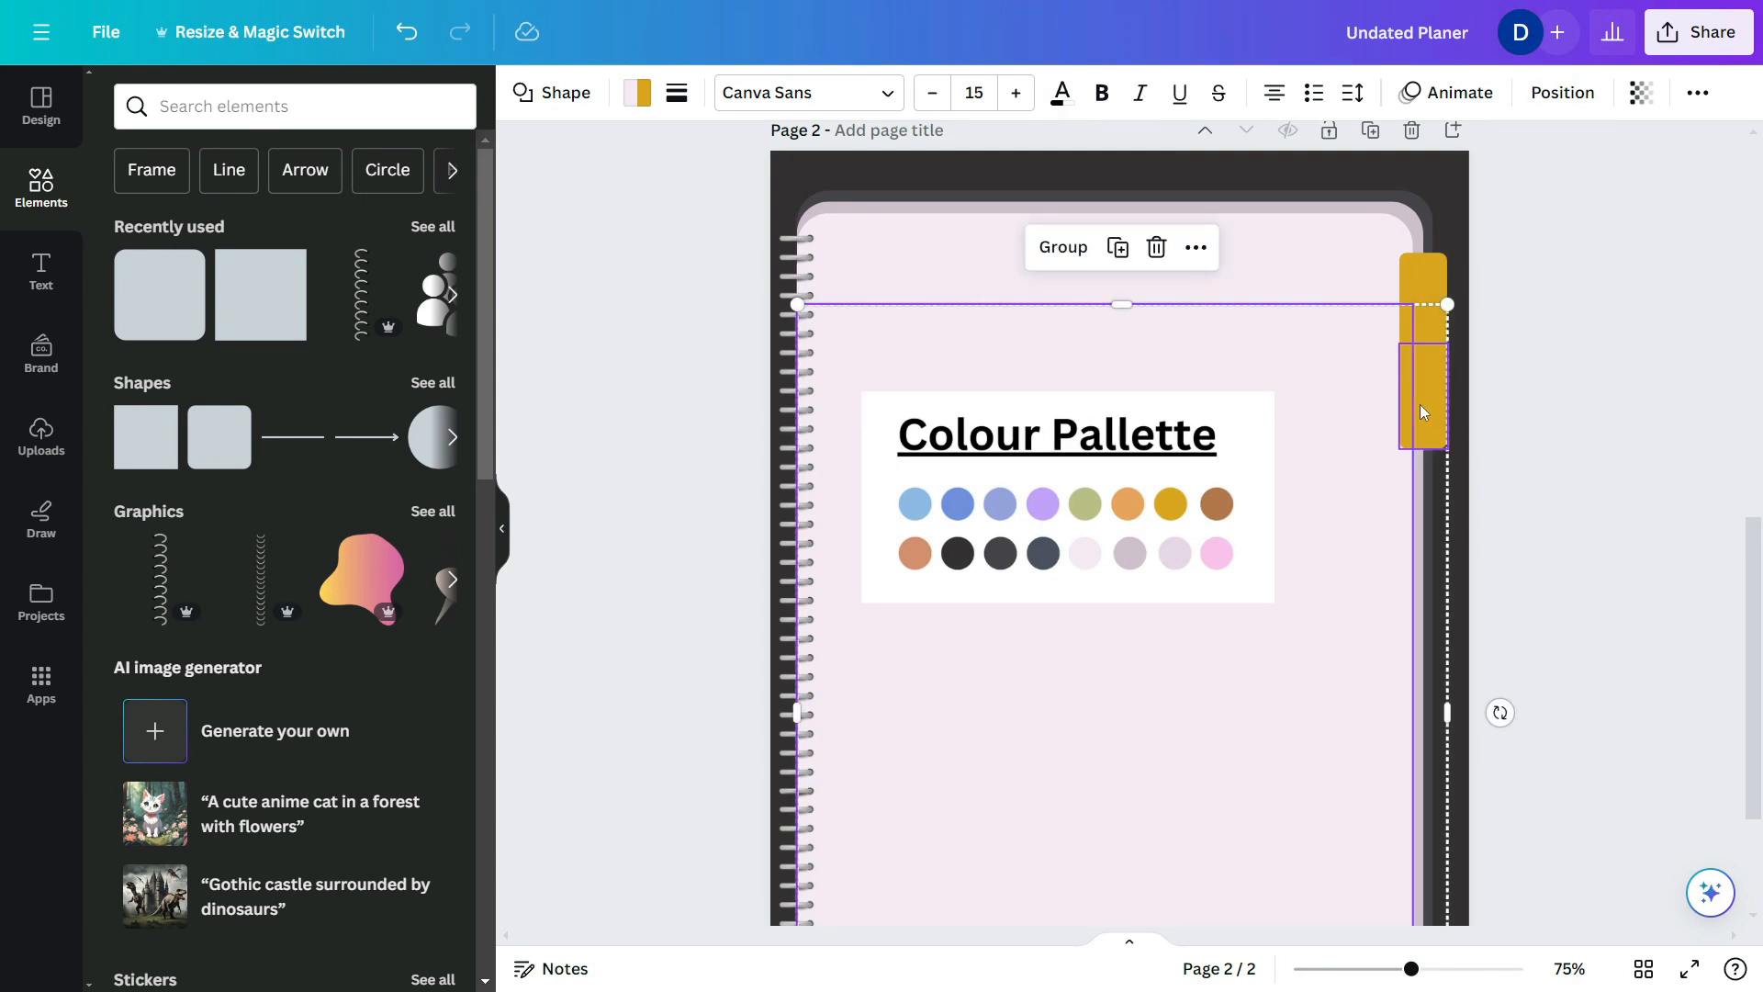
left_click(1423, 415)
key("ctrl+d")
key("ctrl+d")
key("ctrl+d")
key("ctrl+d")
key("ctrl+d")
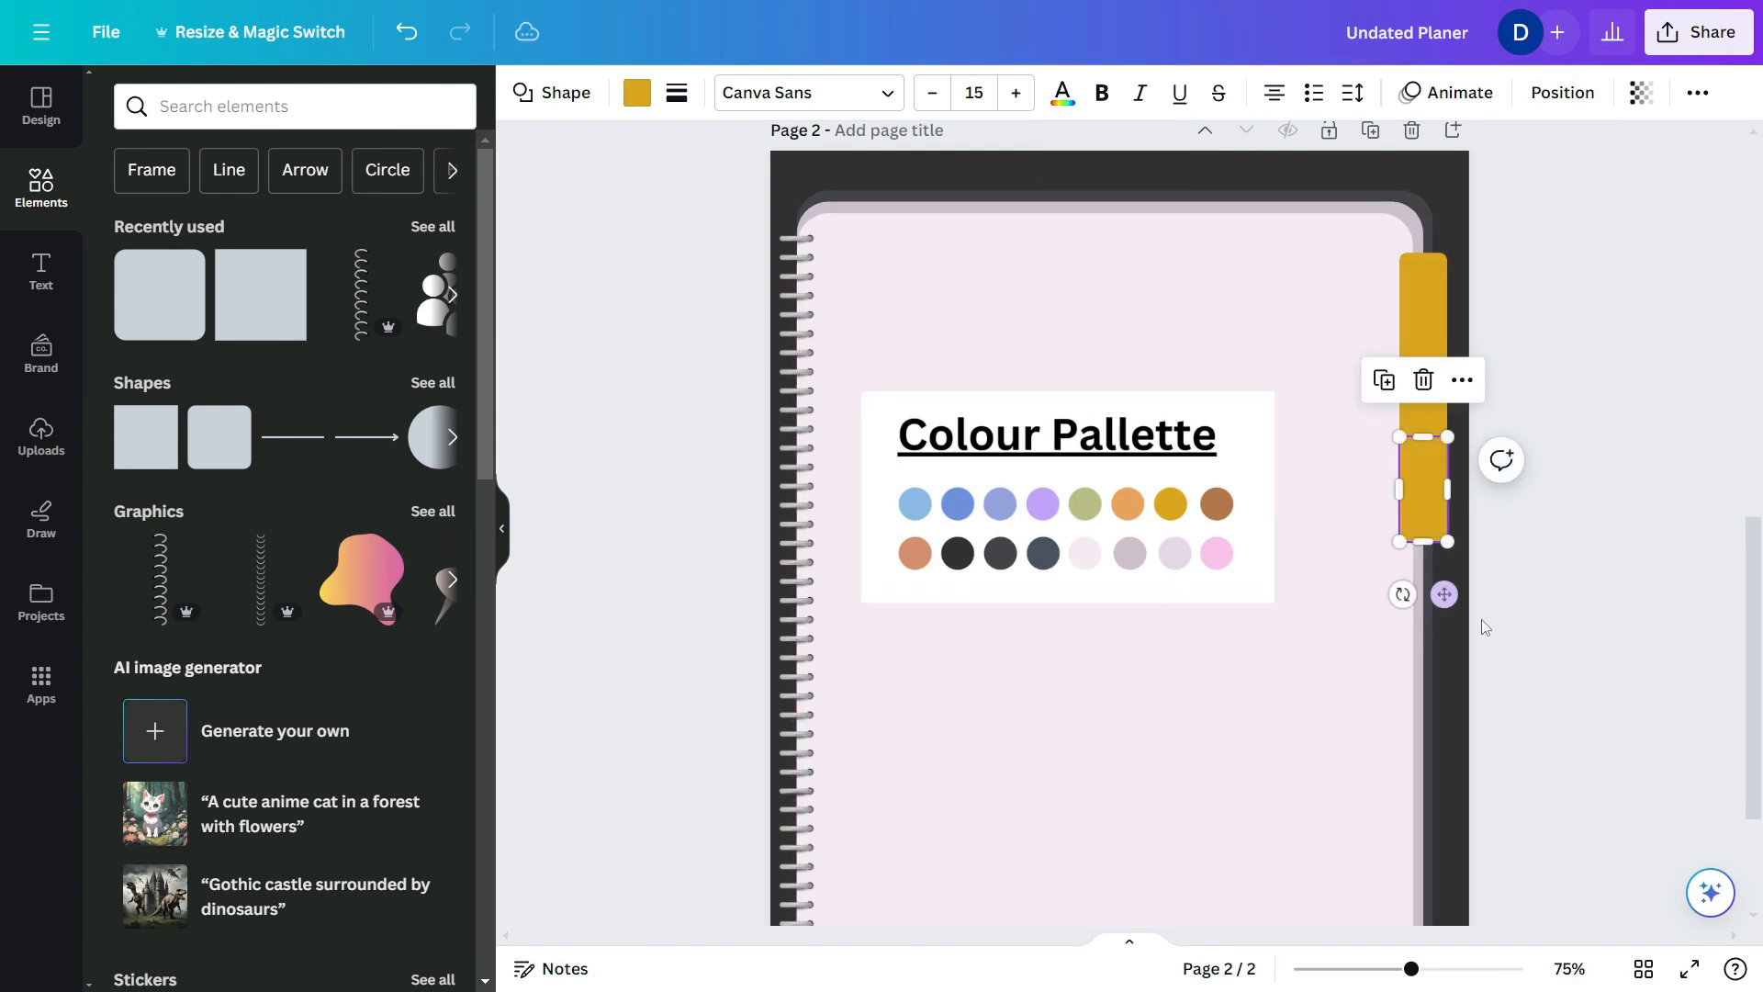
- Delete the surplus tab copy
left_click(1500, 531)
scroll(1436, 481, "up", 2)
scroll(1313, 776, "down", 2)
left_click_drag(1309, 768, 1231, 708)
key("Delete")
scroll(1456, 679, "up", 2)
- Recolour the second tab with the palette's dark grey and the third tab with its olive green, #B9BE87
left_click(1418, 385)
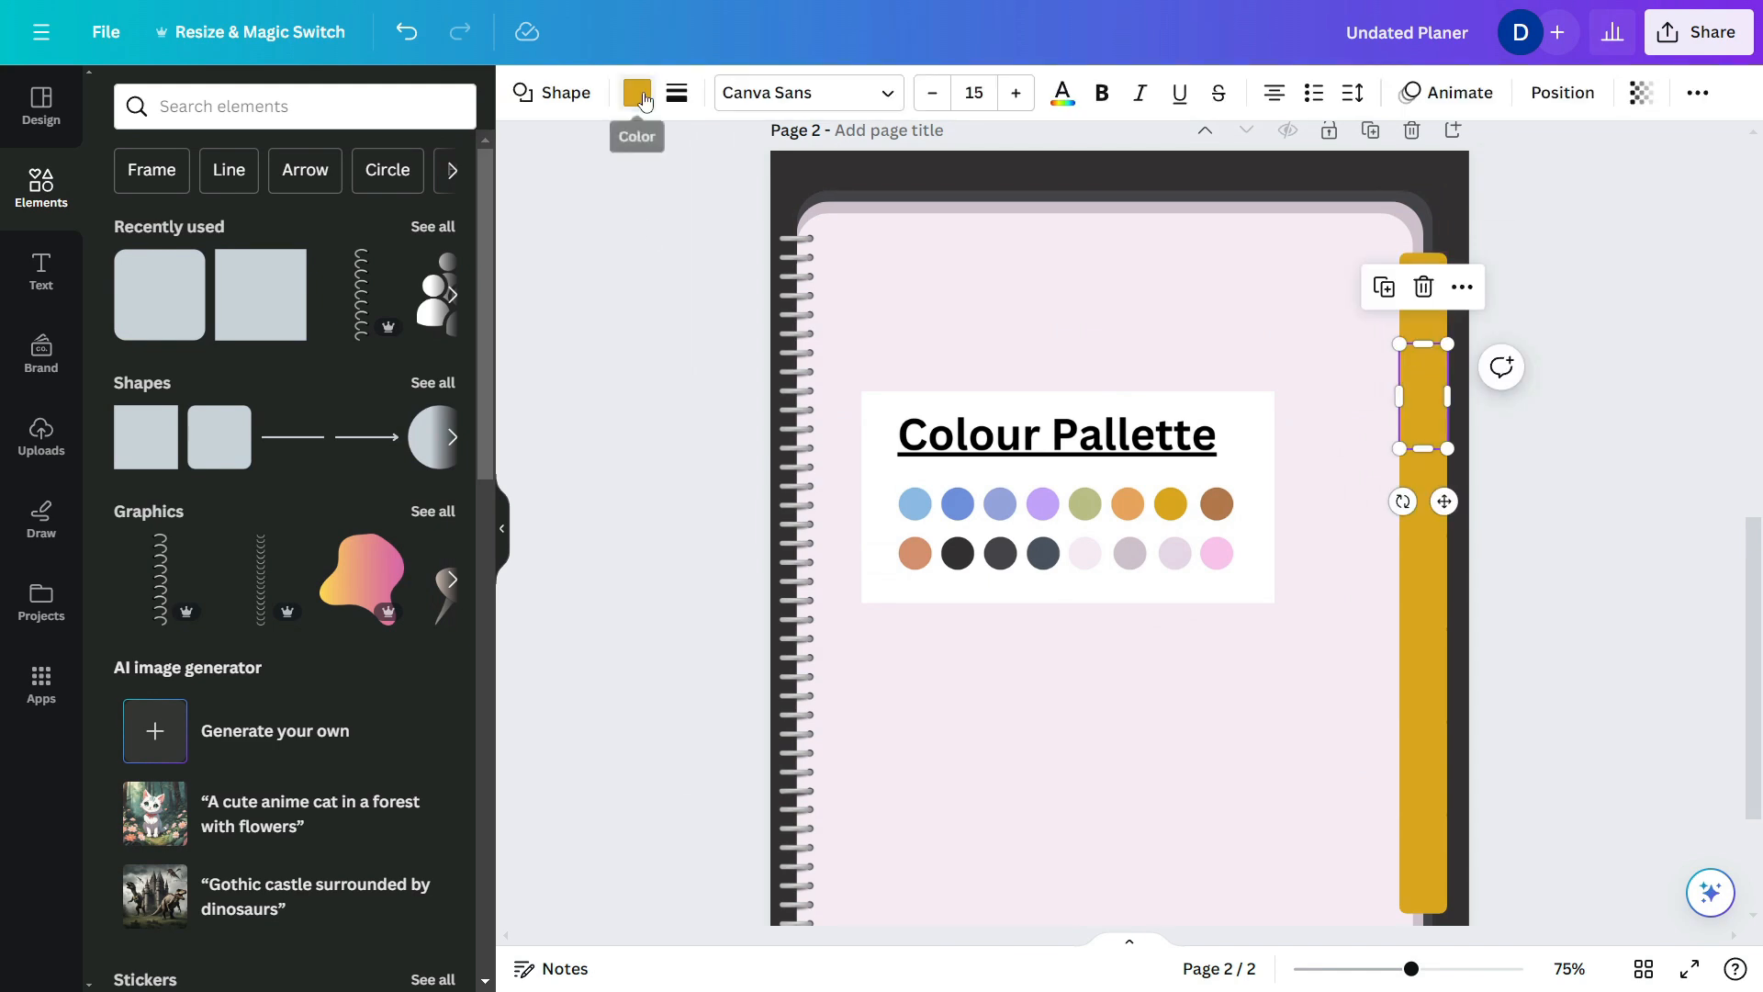
left_click(636, 92)
left_click(125, 231)
left_click(417, 521)
left_click(1000, 557)
left_click(1421, 482)
left_click(125, 231)
left_click(416, 522)
left_click(1084, 503)
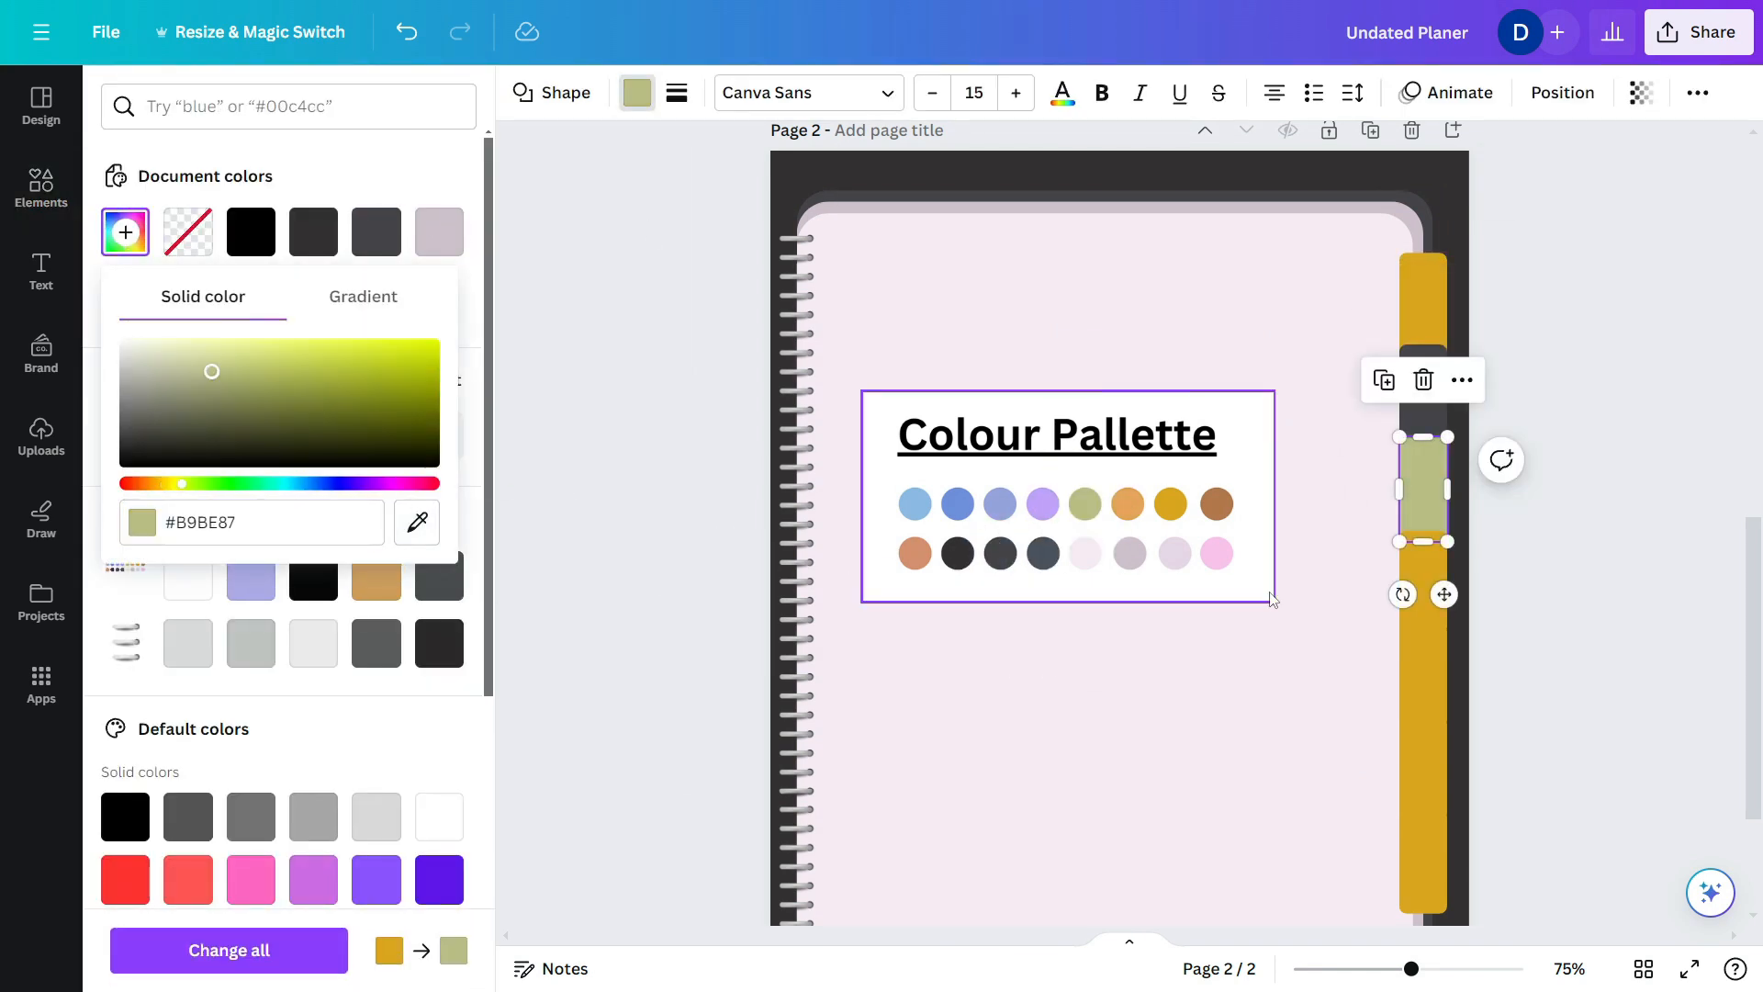
- Recolour the fourth tab with the palette's pink, #F9C4EC, and the fifth tab with its light blue
left_click(1422, 579)
left_click(125, 232)
left_click(417, 521)
left_click(1217, 553)
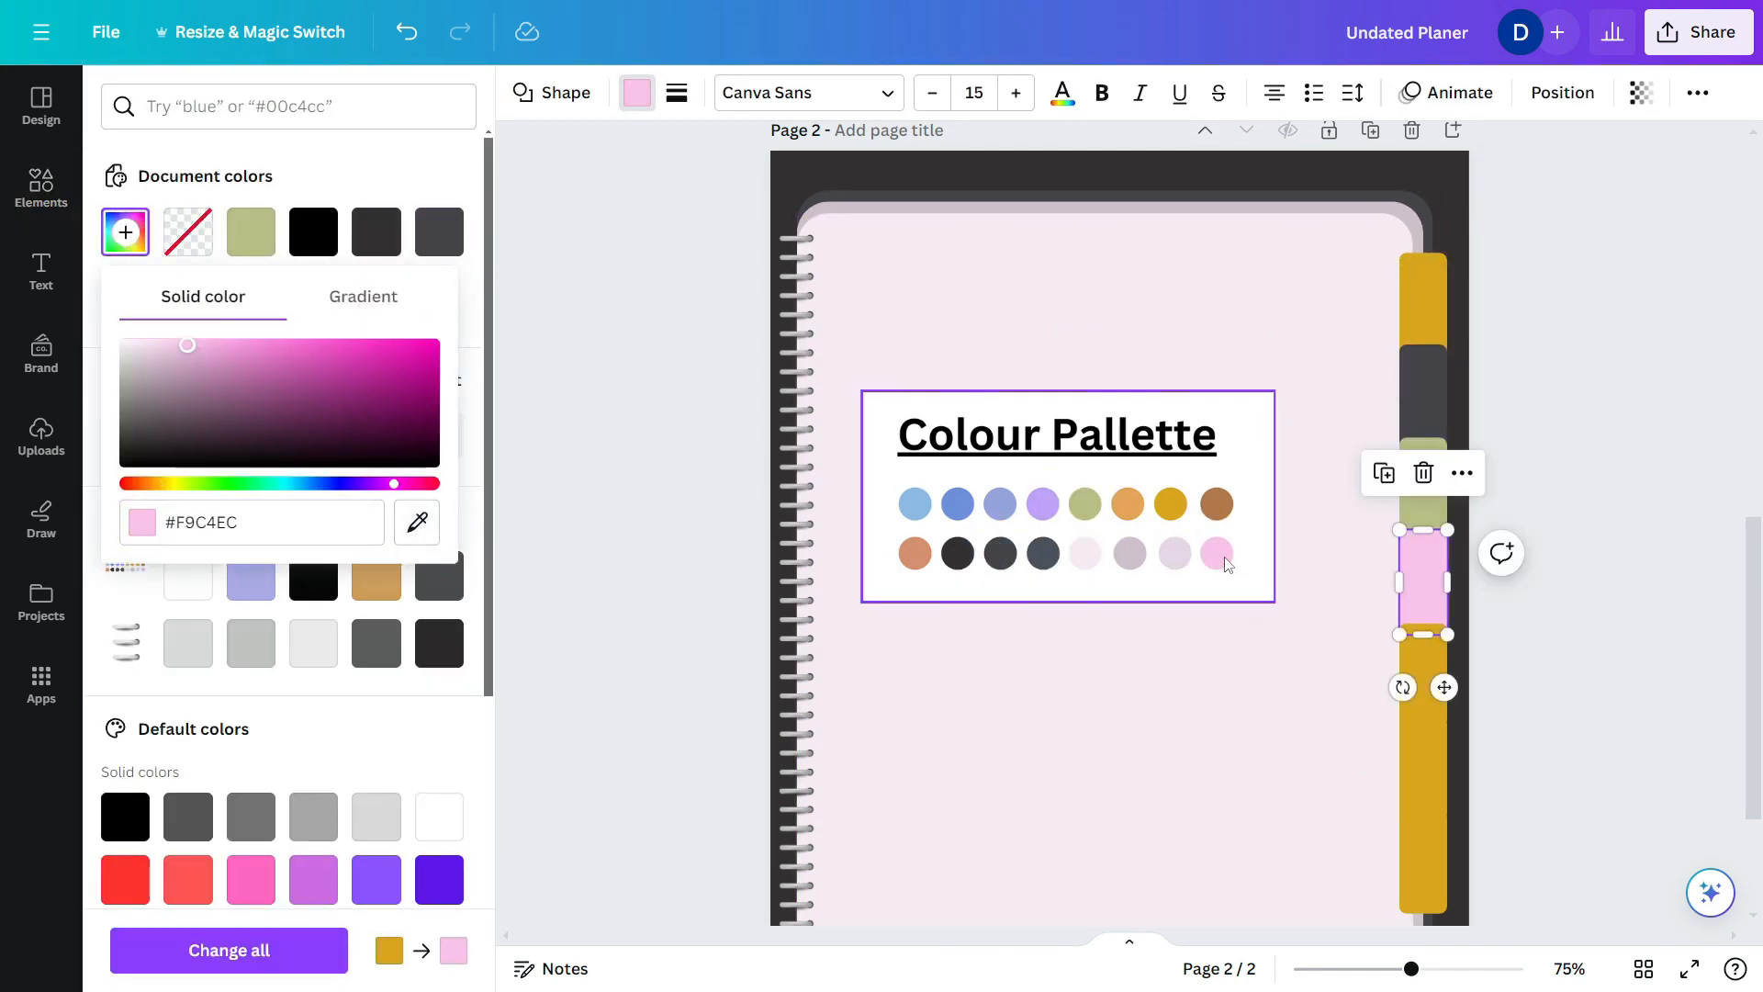
left_click(1422, 675)
left_click(125, 232)
left_click(417, 521)
left_click(915, 503)
- Fill the sixth tab with the palette's golden yellow and the seventh tab with its medium blue, #6F90DD
left_click(1428, 779)
left_click(124, 231)
left_click(417, 522)
left_click(1173, 505)
scroll(1414, 734, "down", 2)
left_click(1422, 748)
left_click(125, 231)
left_click(420, 531)
left_click(957, 388)
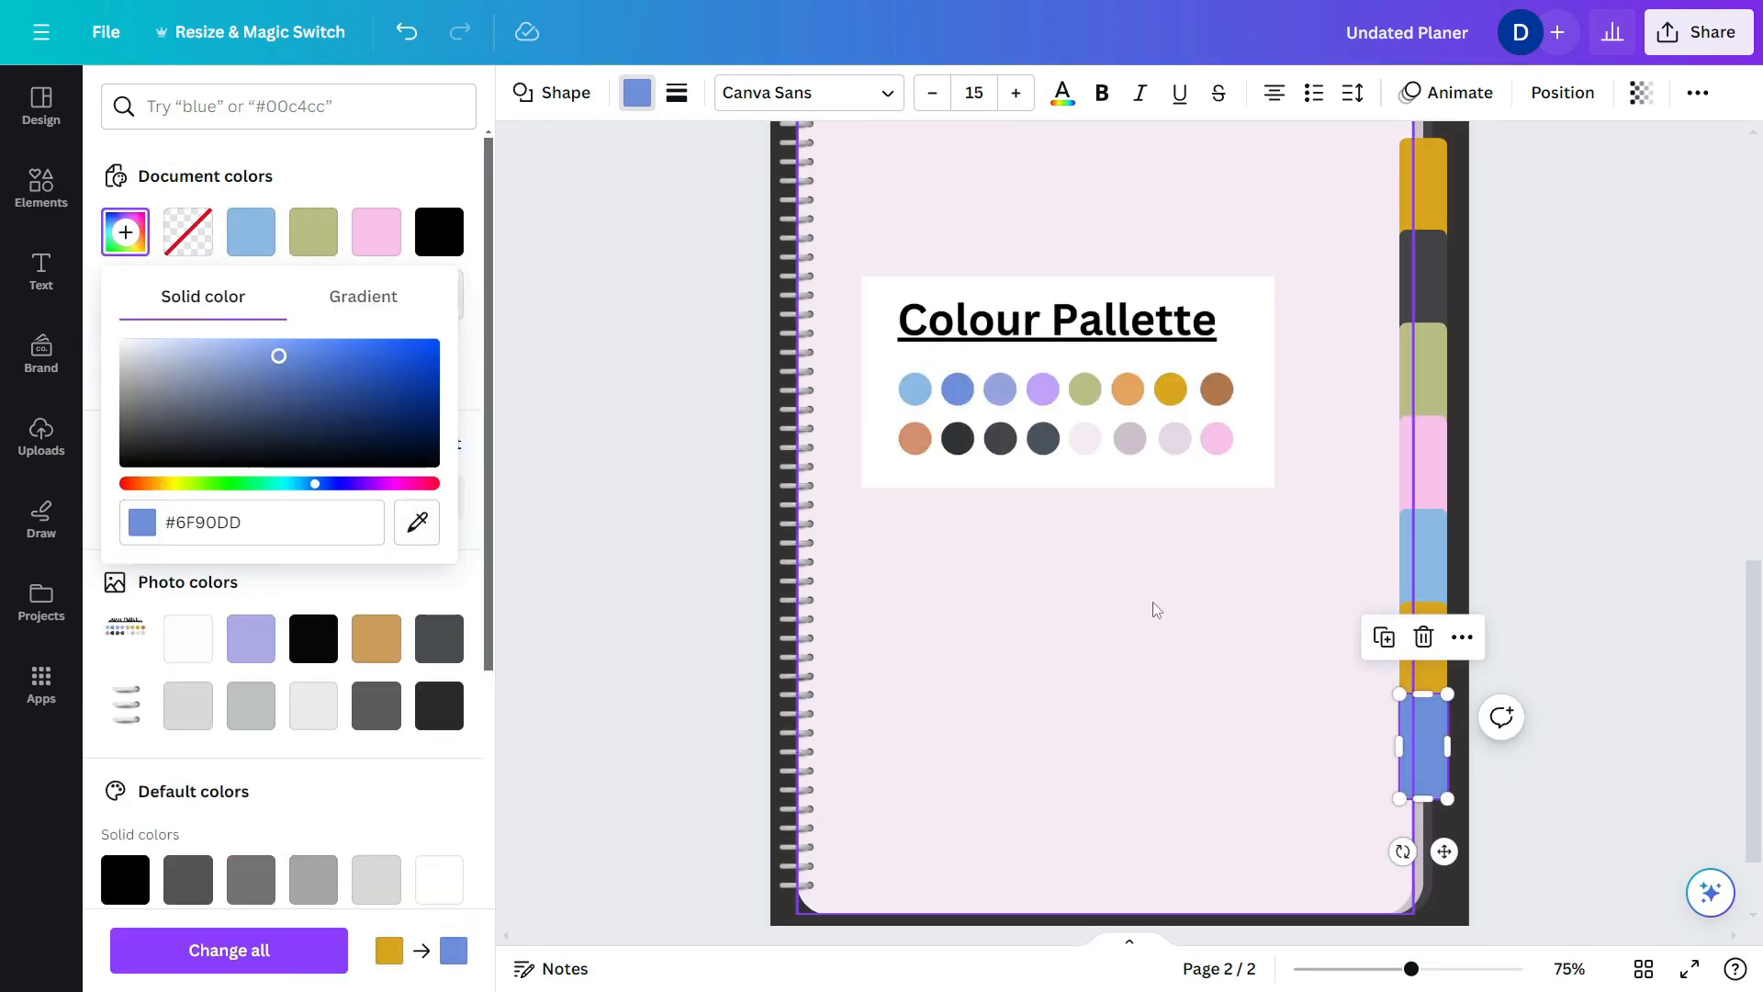
left_click(1153, 603)
scroll(1377, 389, "up", 1)
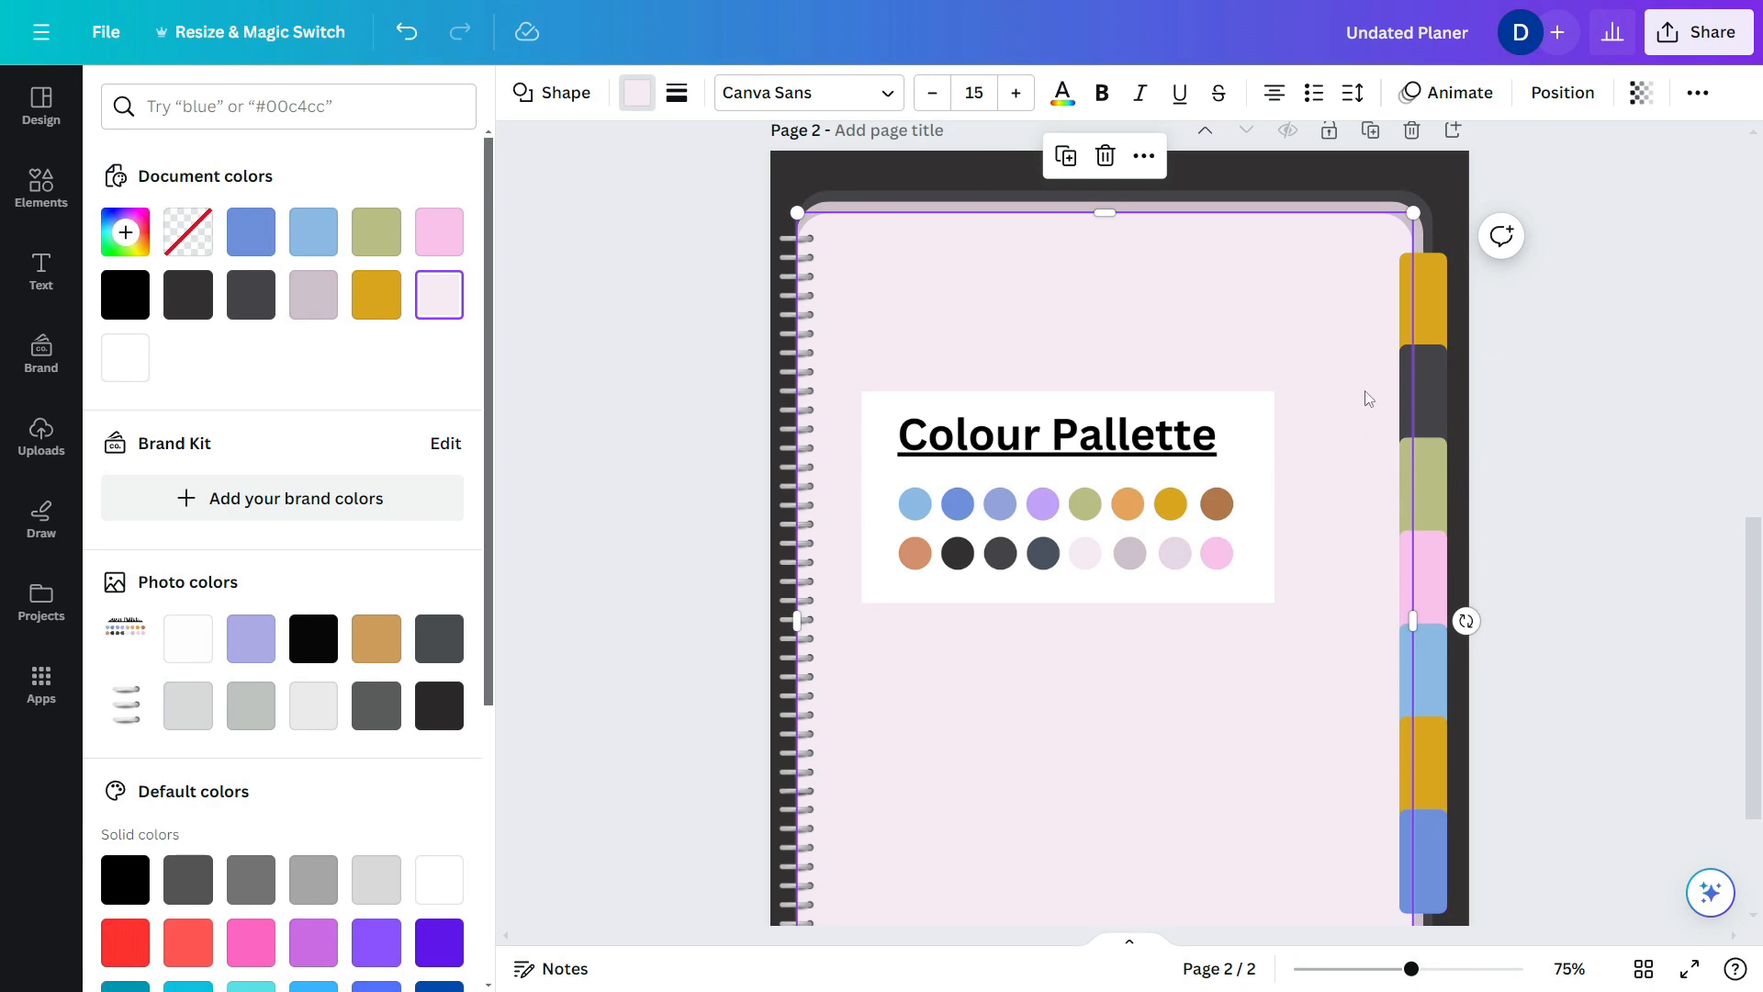
double_click(1349, 357)
scroll(1539, 382, "down", 2)
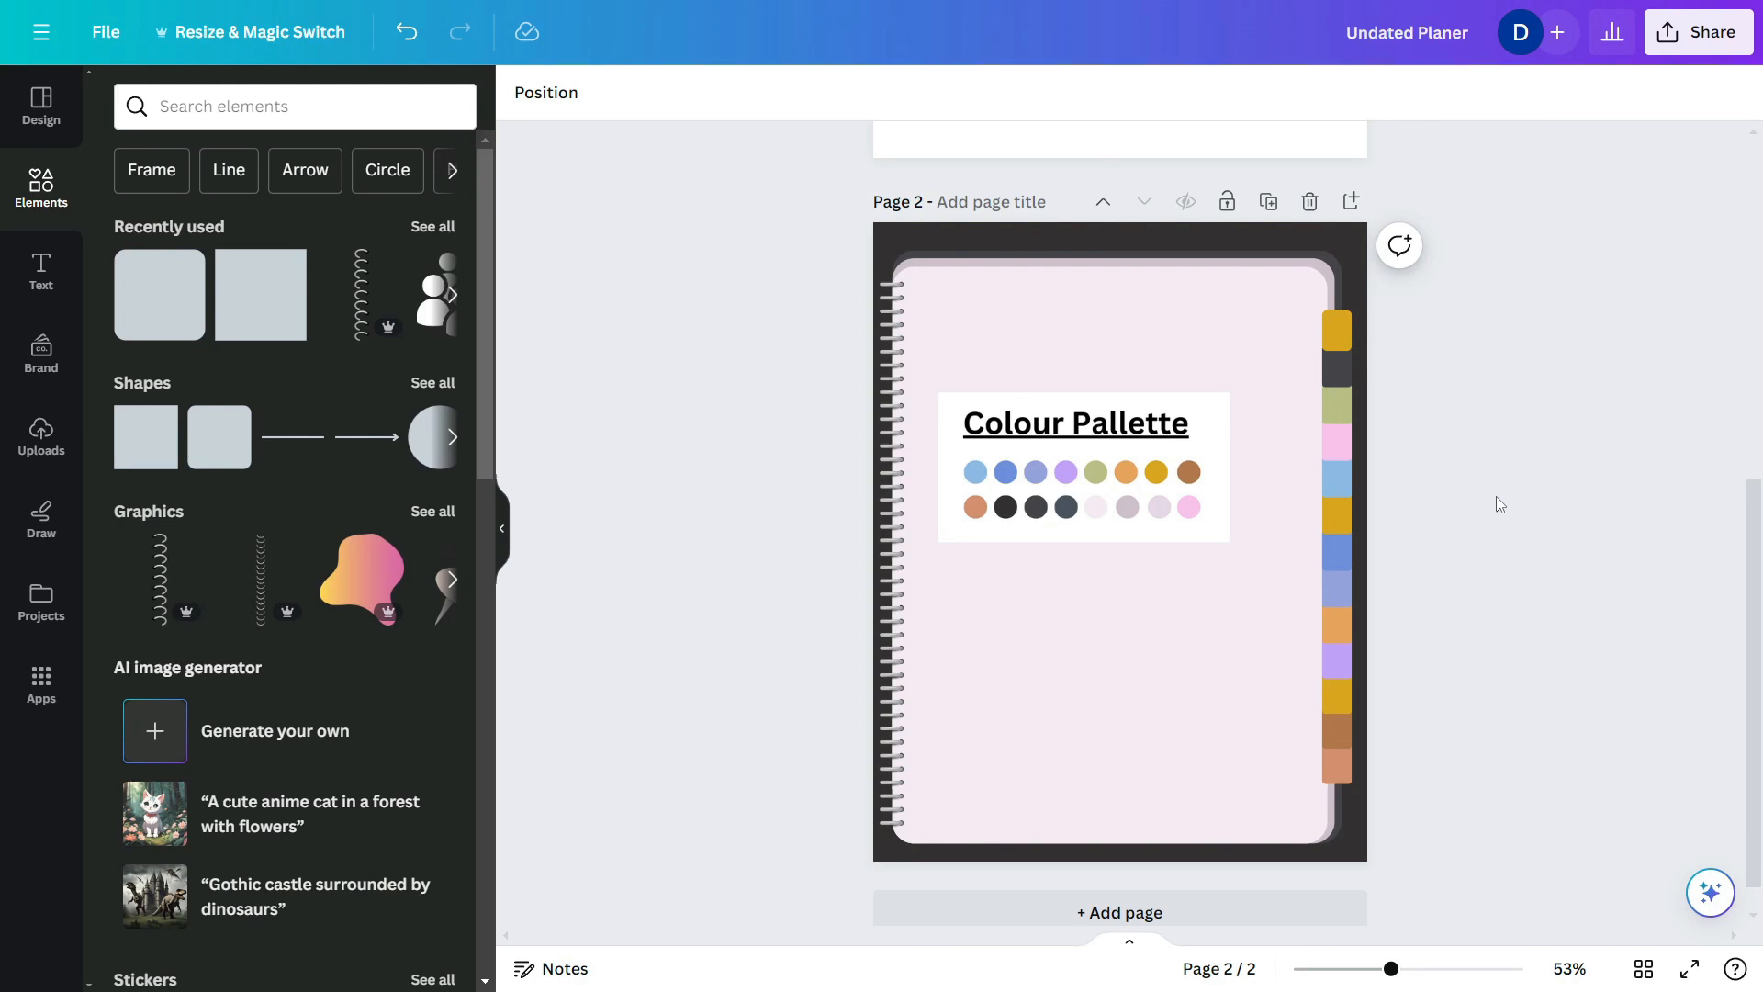
scroll(1088, 261, "up", 2)
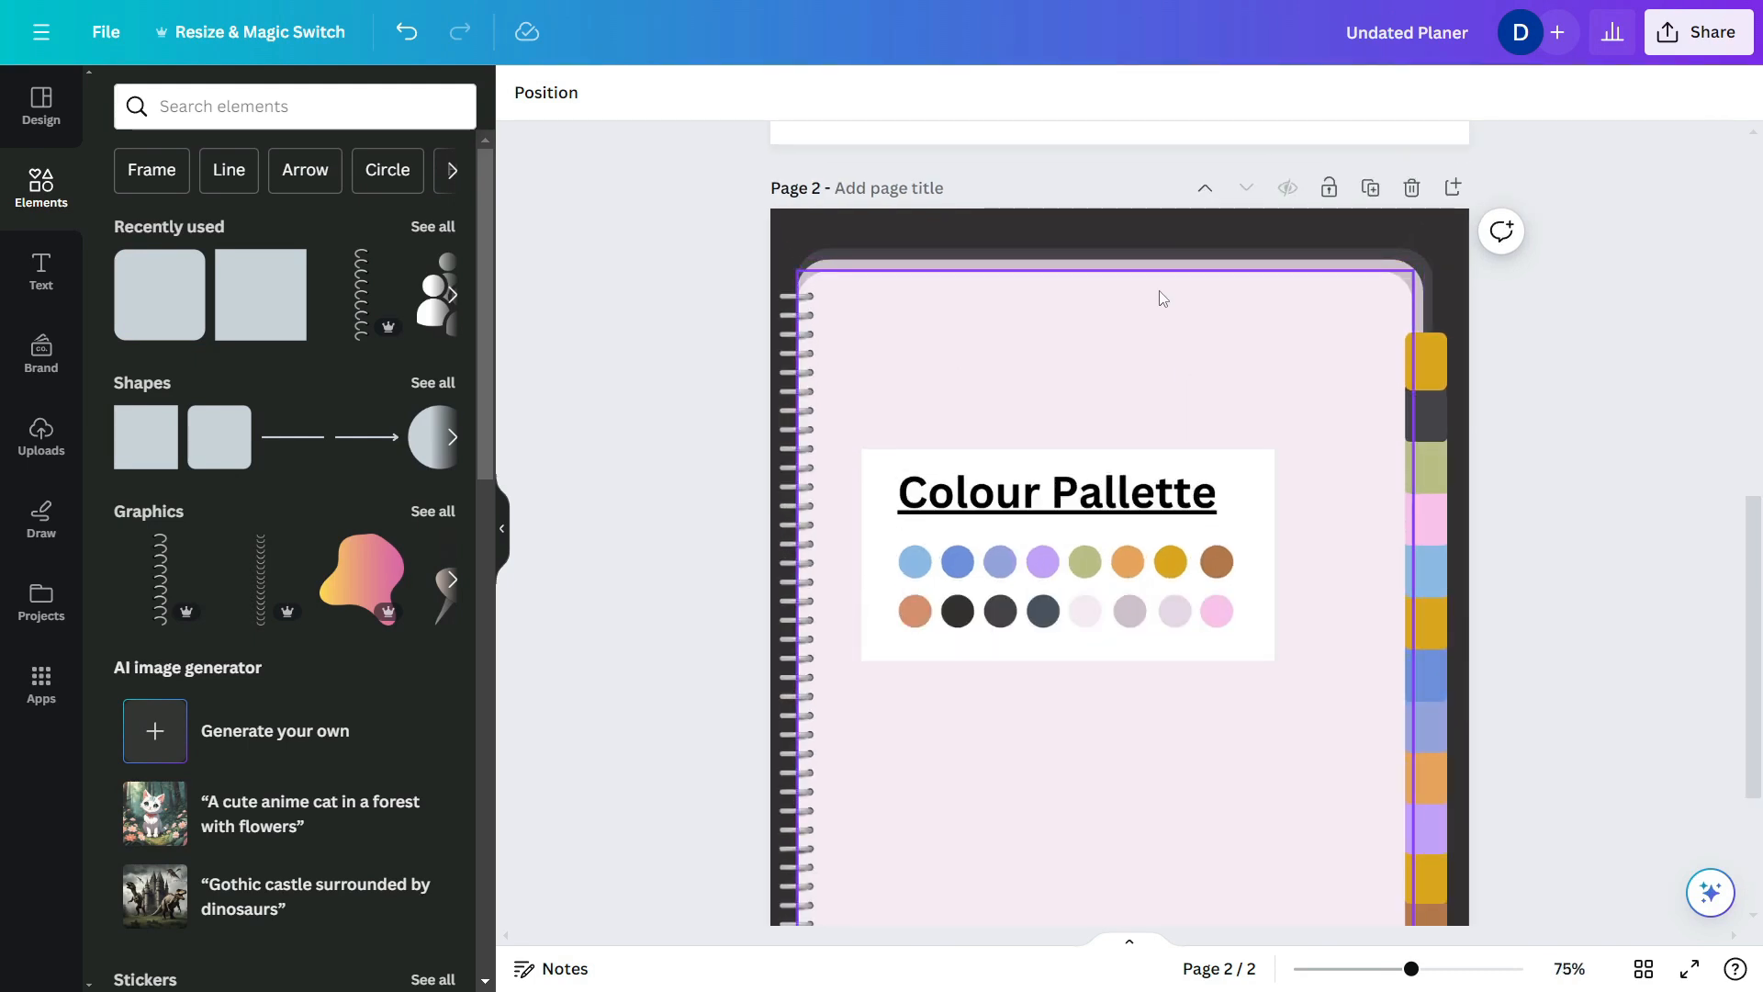
- Undo the last change, then select the tabs below the top golden one together and reduce their corner rounding
key("ctrl+z")
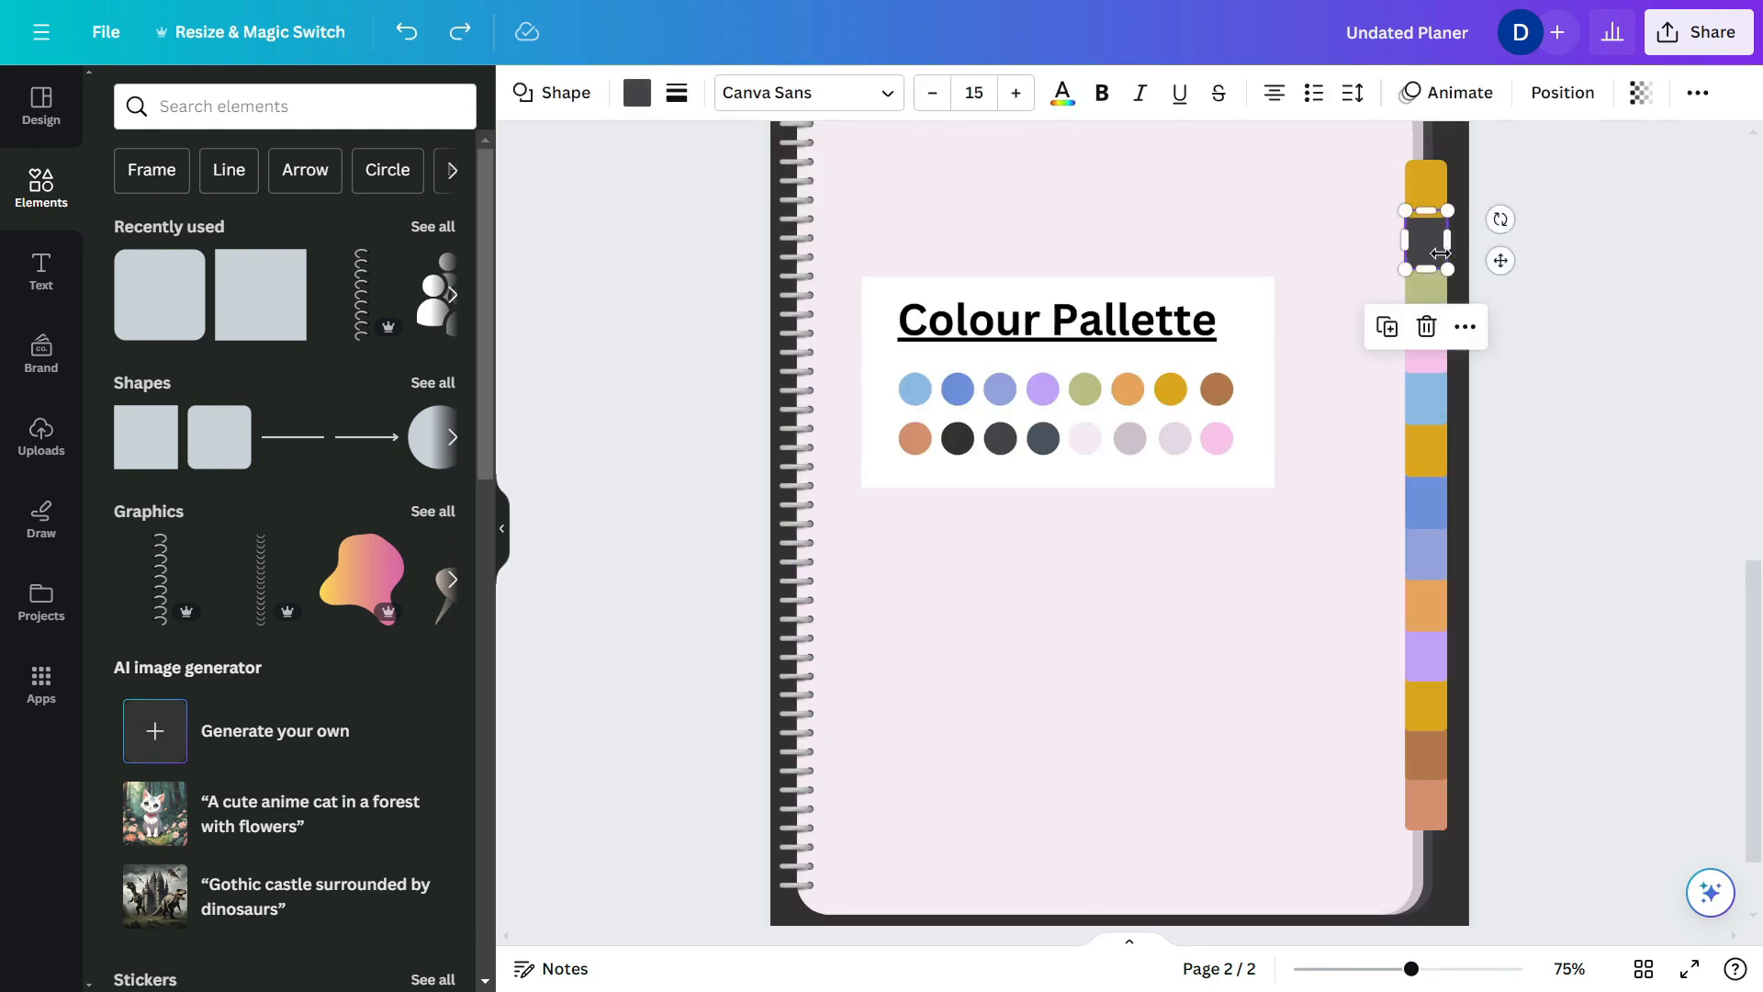
left_click(676, 92)
left_click(1426, 309, "shift")
left_click(1427, 349, "shift")
left_click(1426, 400, "shift")
left_click(1429, 451, "shift")
left_click(1430, 503, "shift")
left_click(1430, 554, "shift")
left_click(1429, 606, "shift")
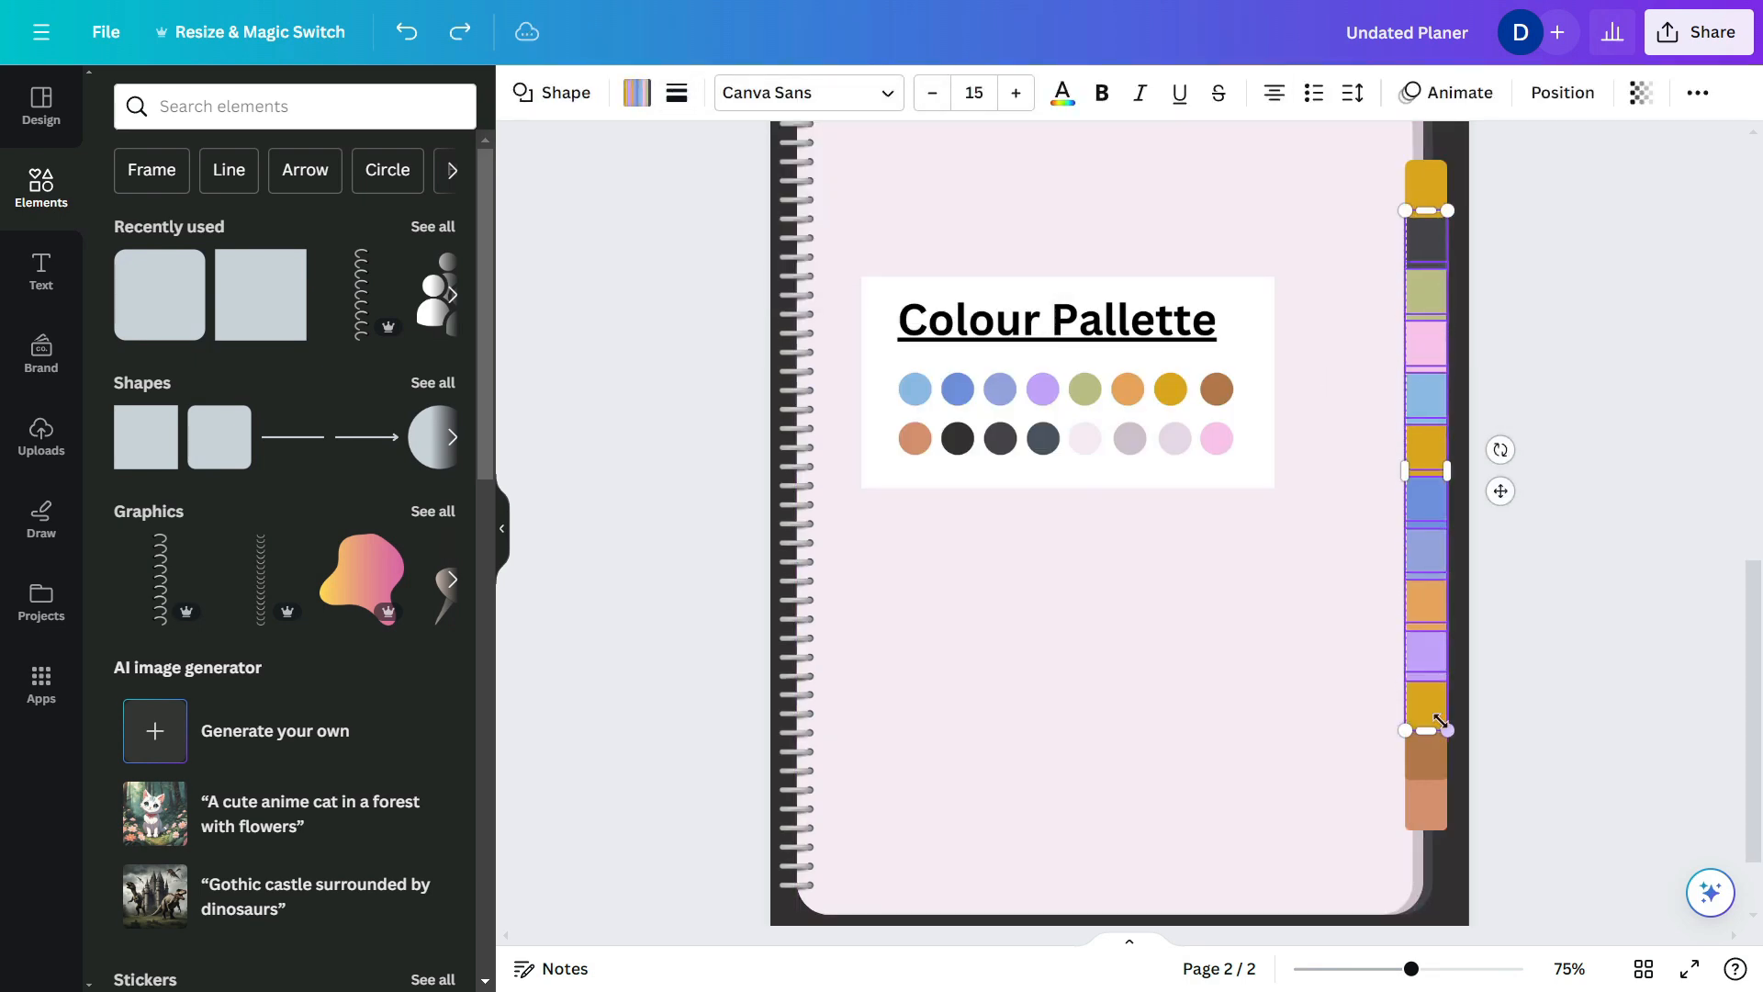
left_click(677, 92)
left_click_drag(702, 312, 685, 301)
left_click(1560, 279)
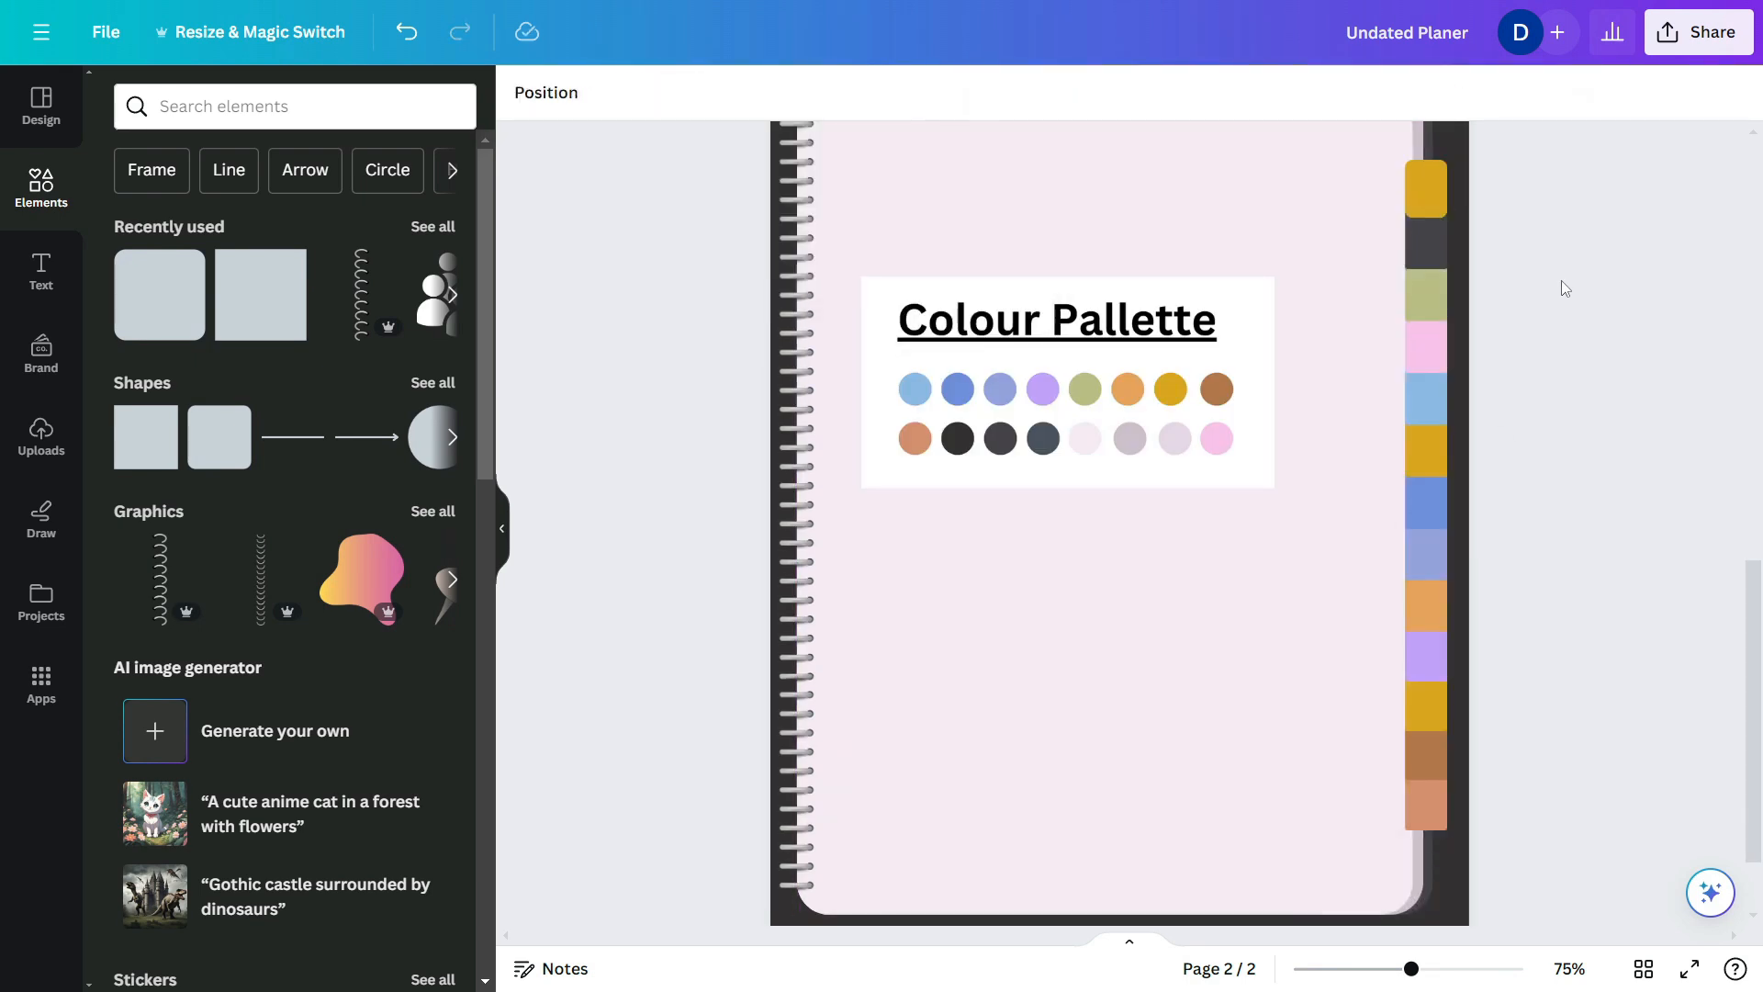
- Set the top golden tab's corner rounding to 3
scroll(1557, 278, "down", 3)
left_click(1337, 294)
left_click(677, 92)
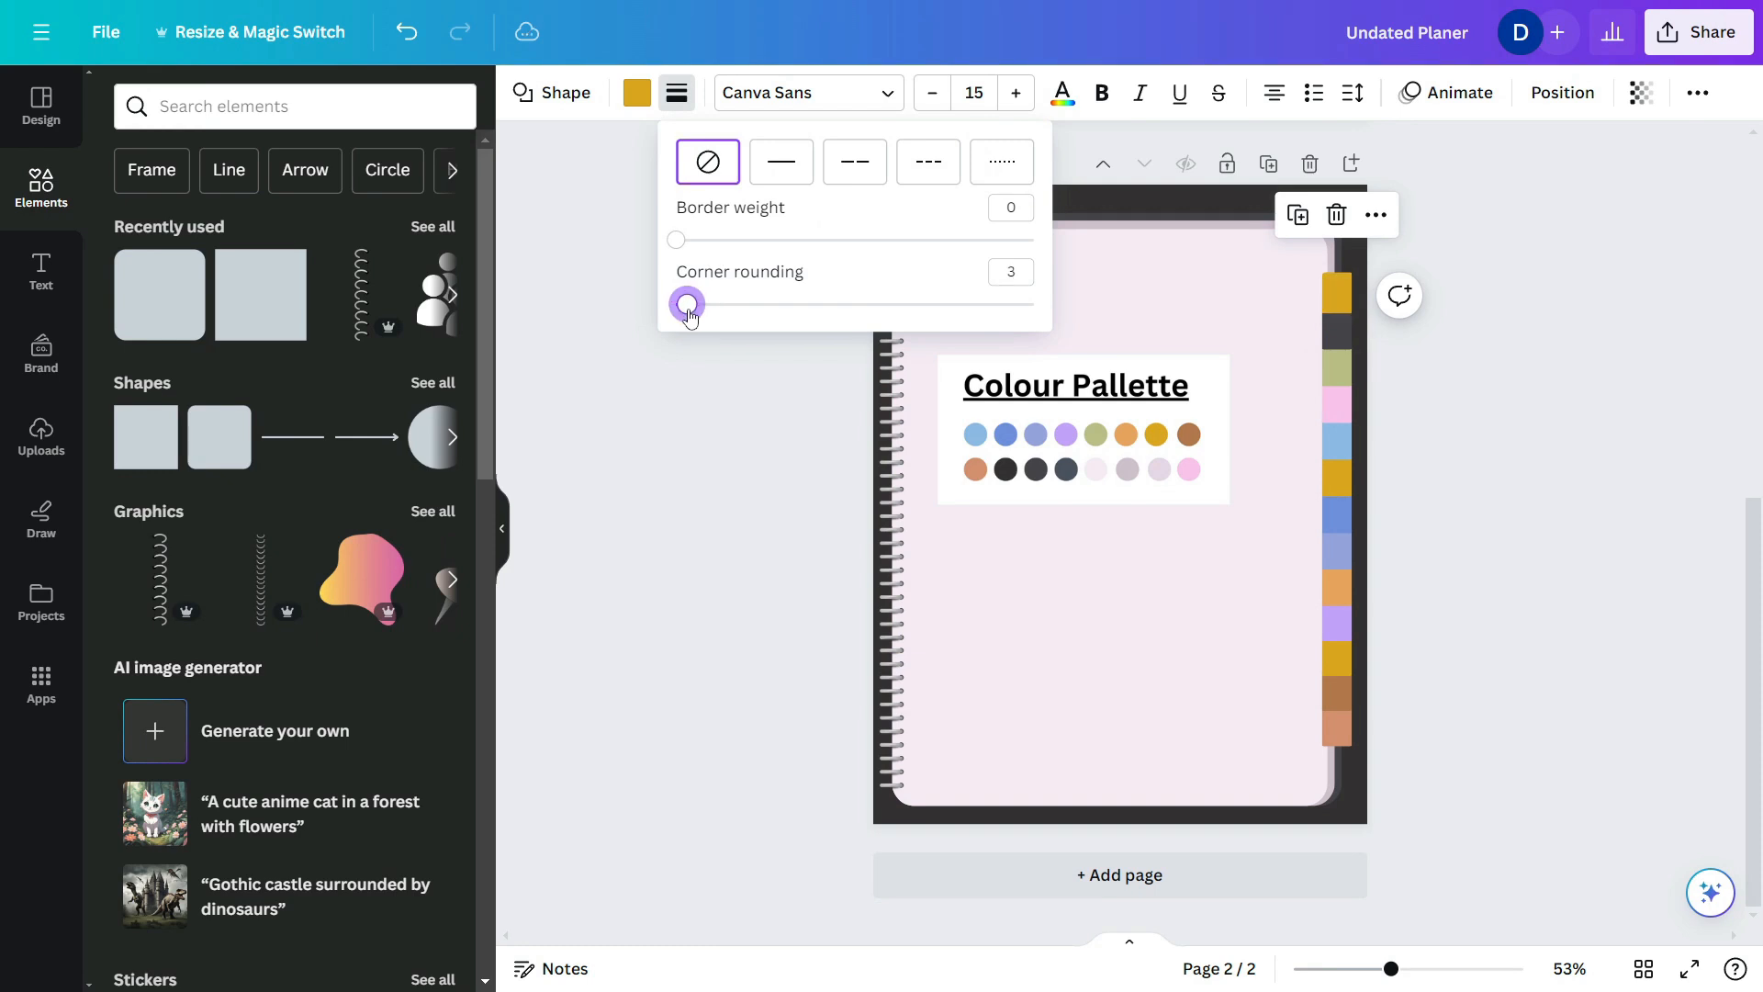
left_click(1524, 406)
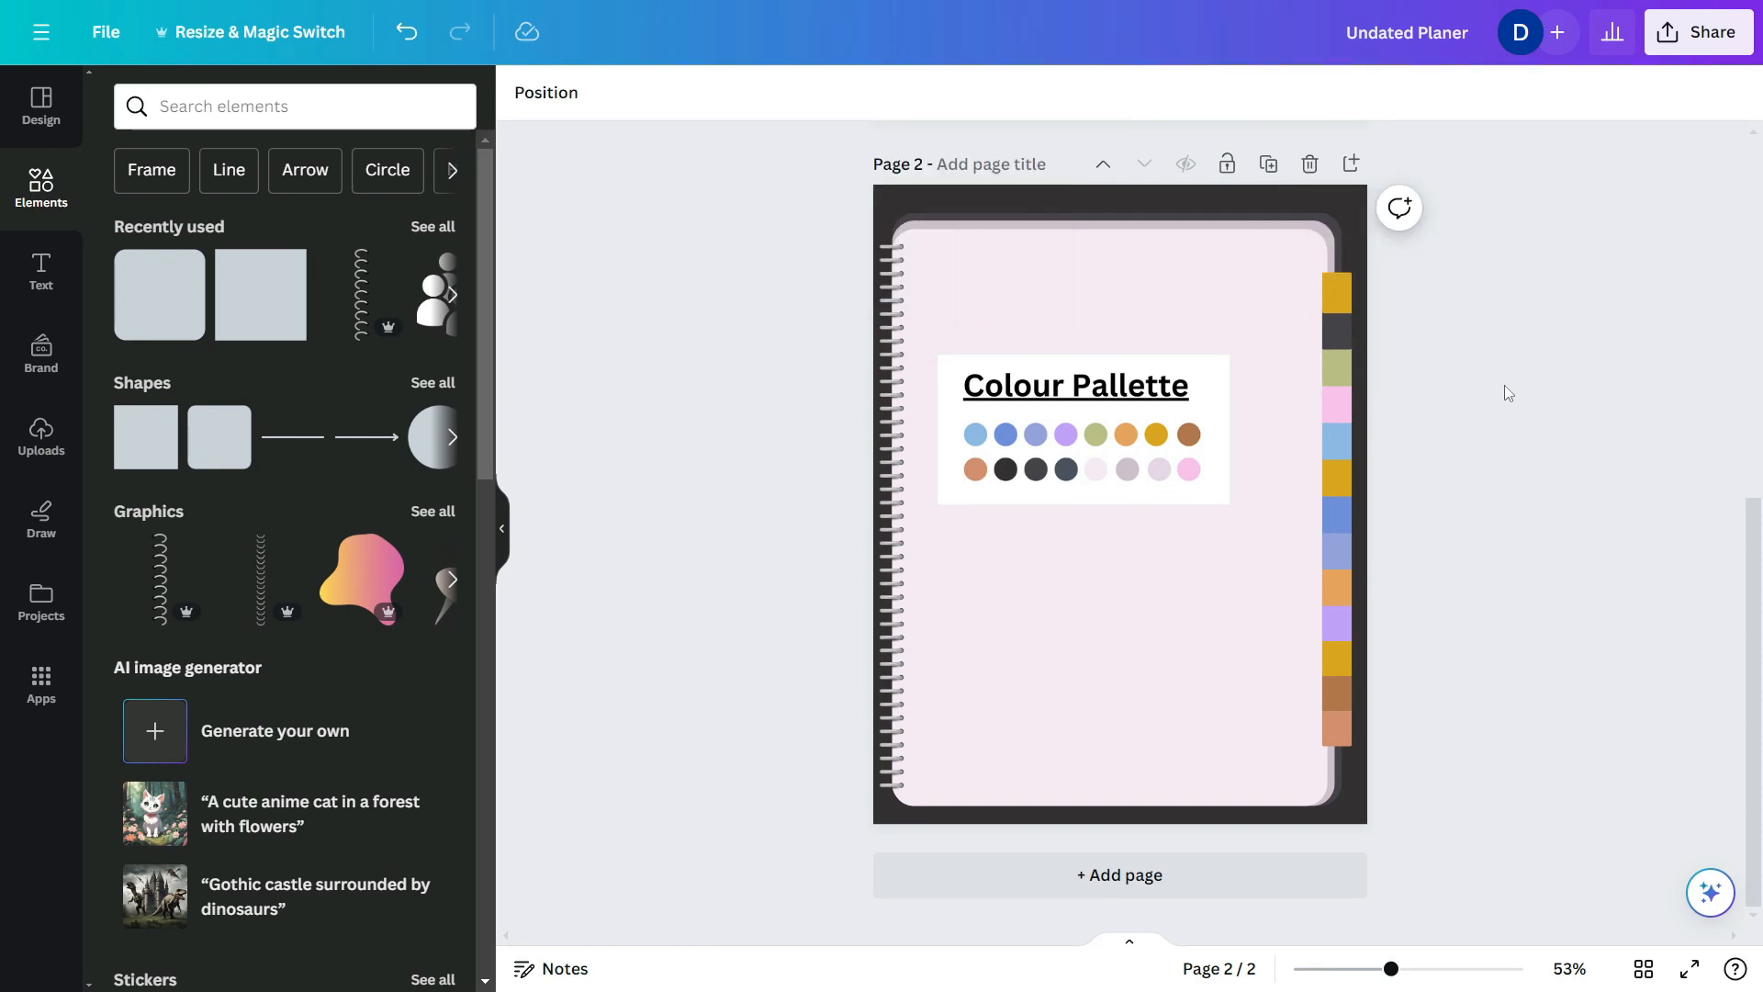
left_click(1337, 303)
left_click(676, 92)
left_click(1555, 515)
- Copy the top four side tabs and place them as a horizontal row across the notebook page's upper edge
left_click_drag(1342, 399, 1343, 400)
left_click_drag(1337, 307, 1063, 182, "alt")
left_click_drag(1102, 282, 1126, 217)
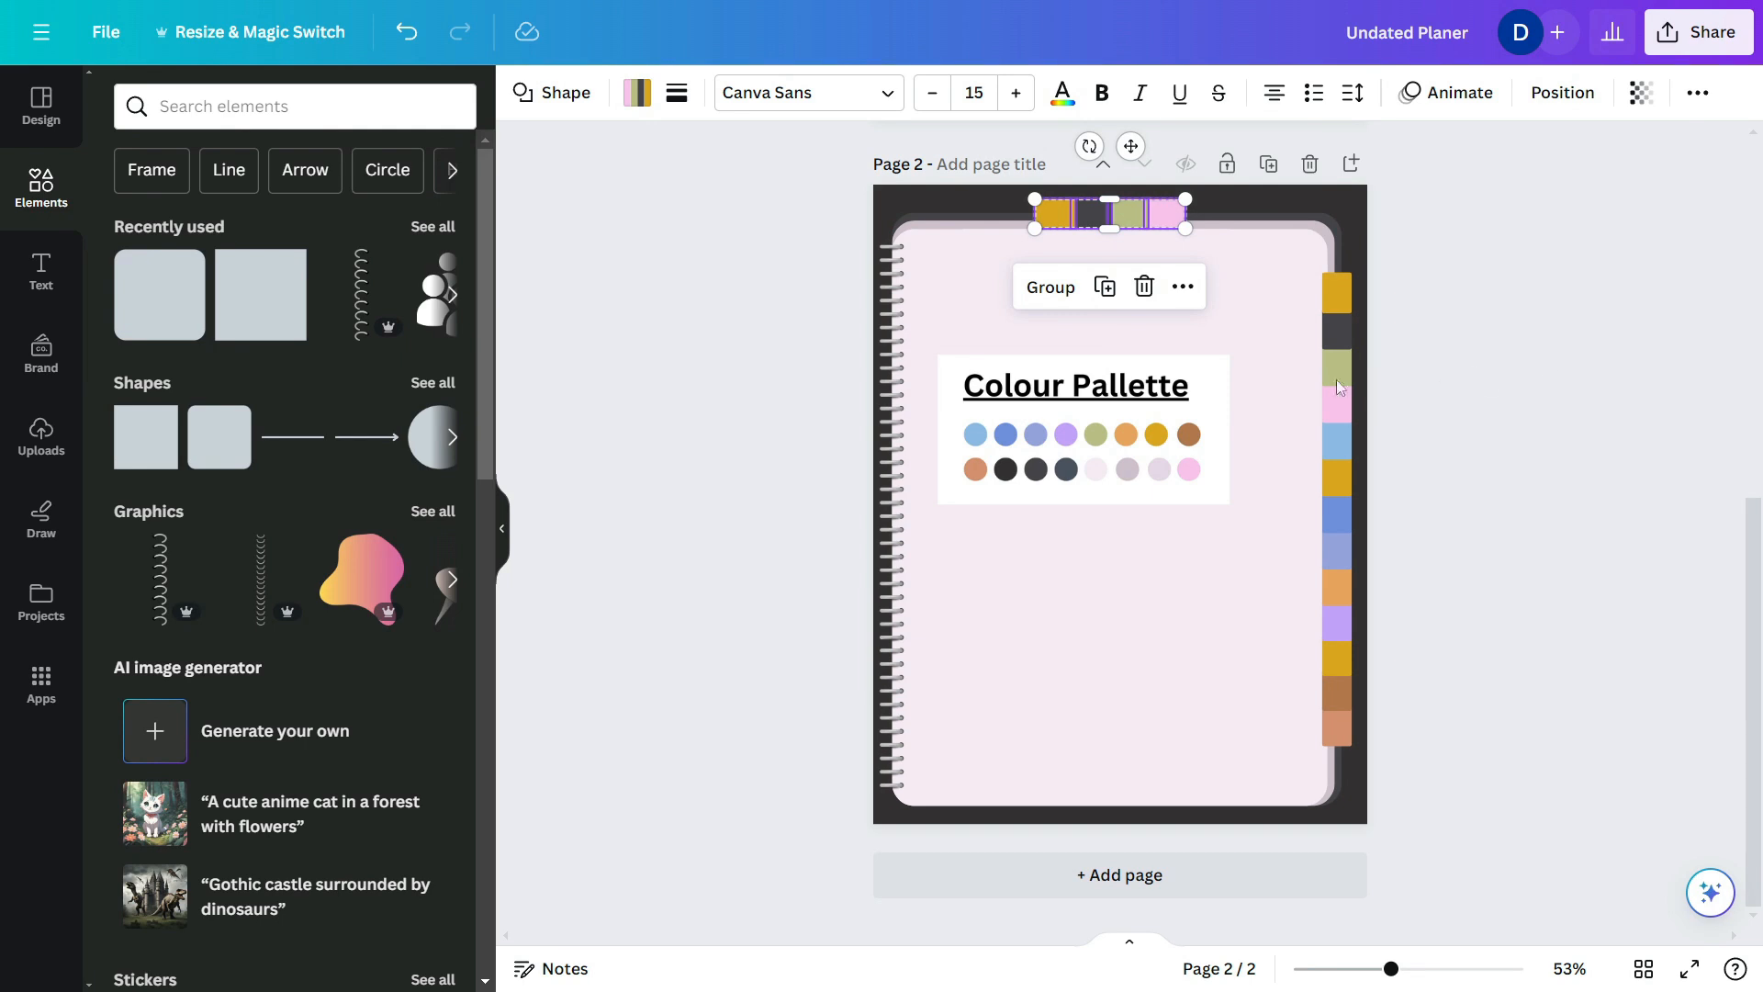
left_click_drag(1186, 213, 1209, 209)
key("ctrl+z")
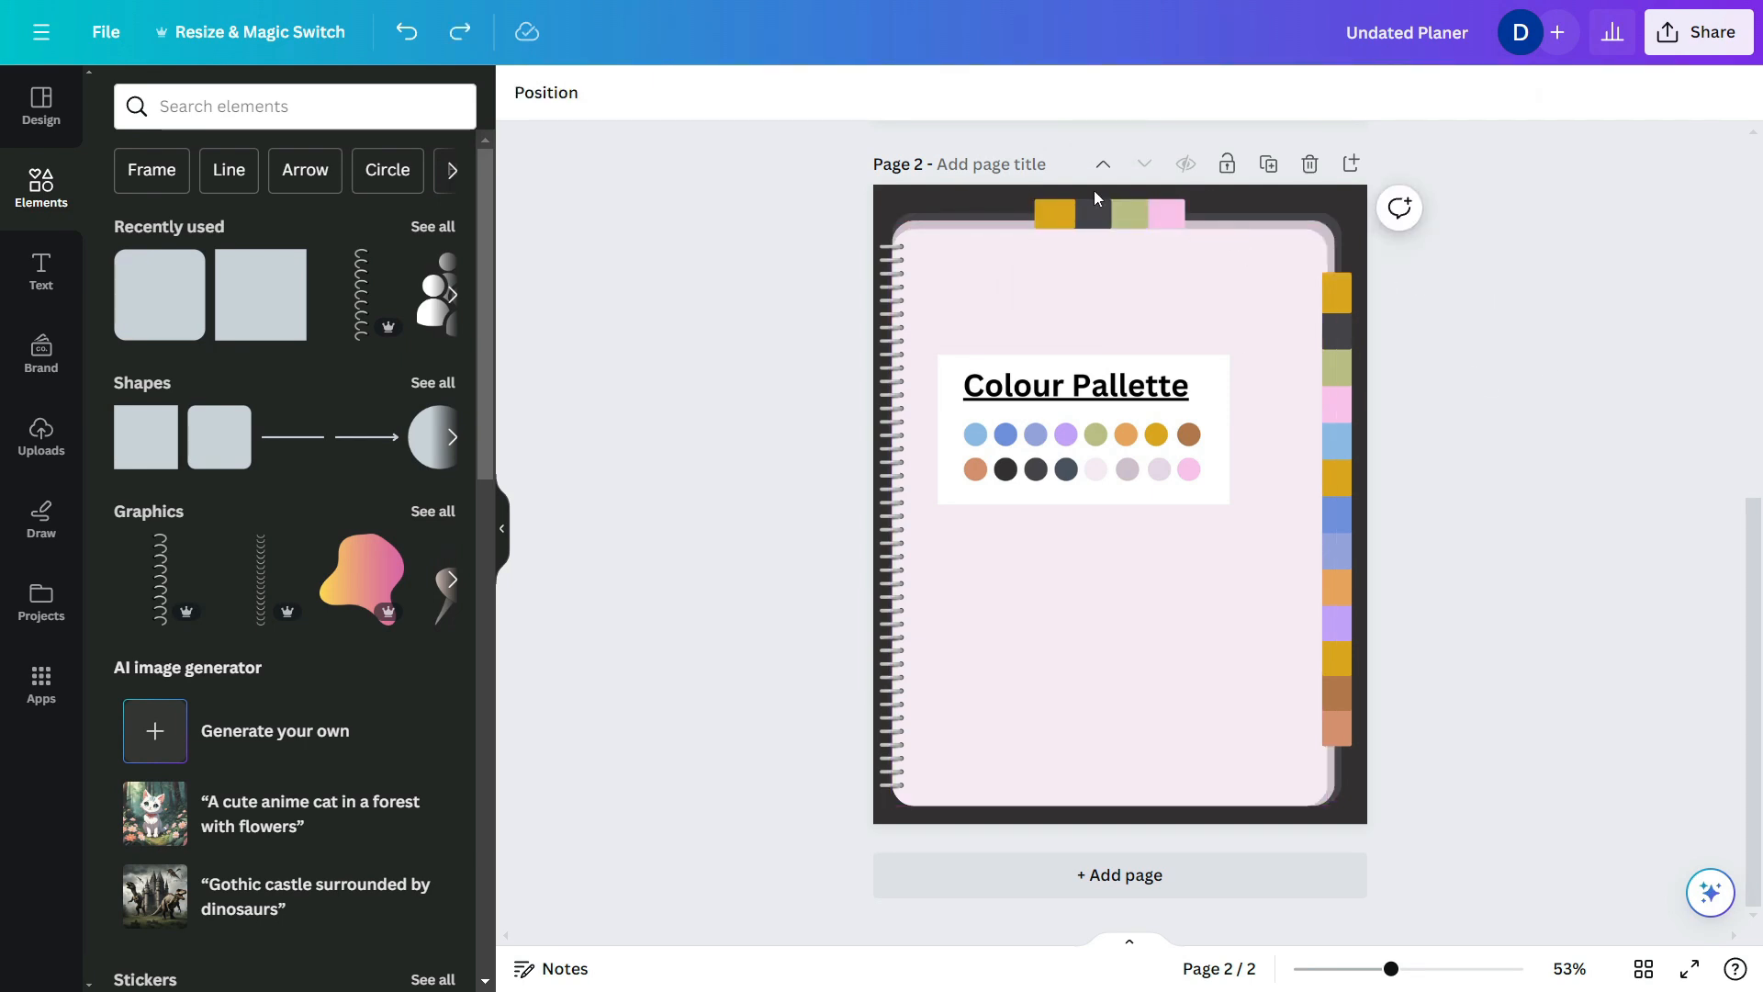
- Redo the last change, then select the four top tabs together and shift the row slightly left
scroll(1098, 193, "up", 1)
key("ctrl+y")
left_click(1187, 218)
left_click(1141, 219, "shift")
left_click(1090, 219, "shift")
left_click(1043, 220, "shift")
left_click_drag(1043, 220, 1034, 219)
scroll(1374, 352, "down", 2)
left_click(1373, 352)
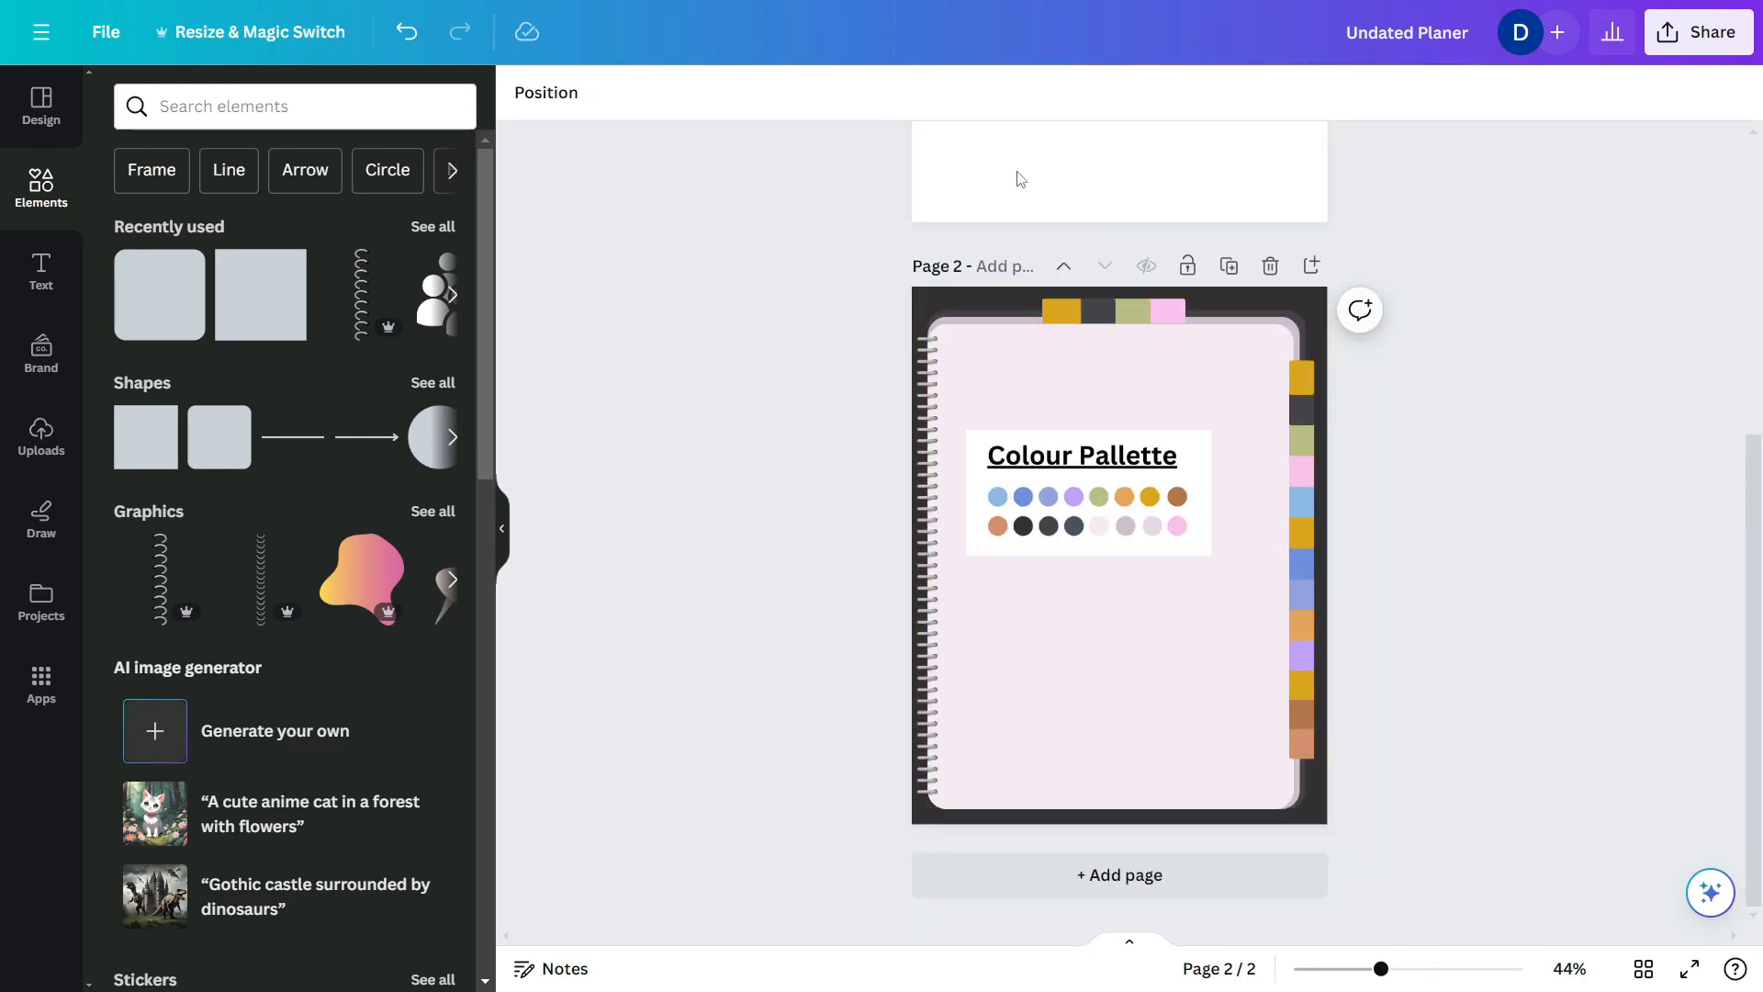
- Add a heading text box to the notebook page and set its font to Roboto
left_click(27, 266)
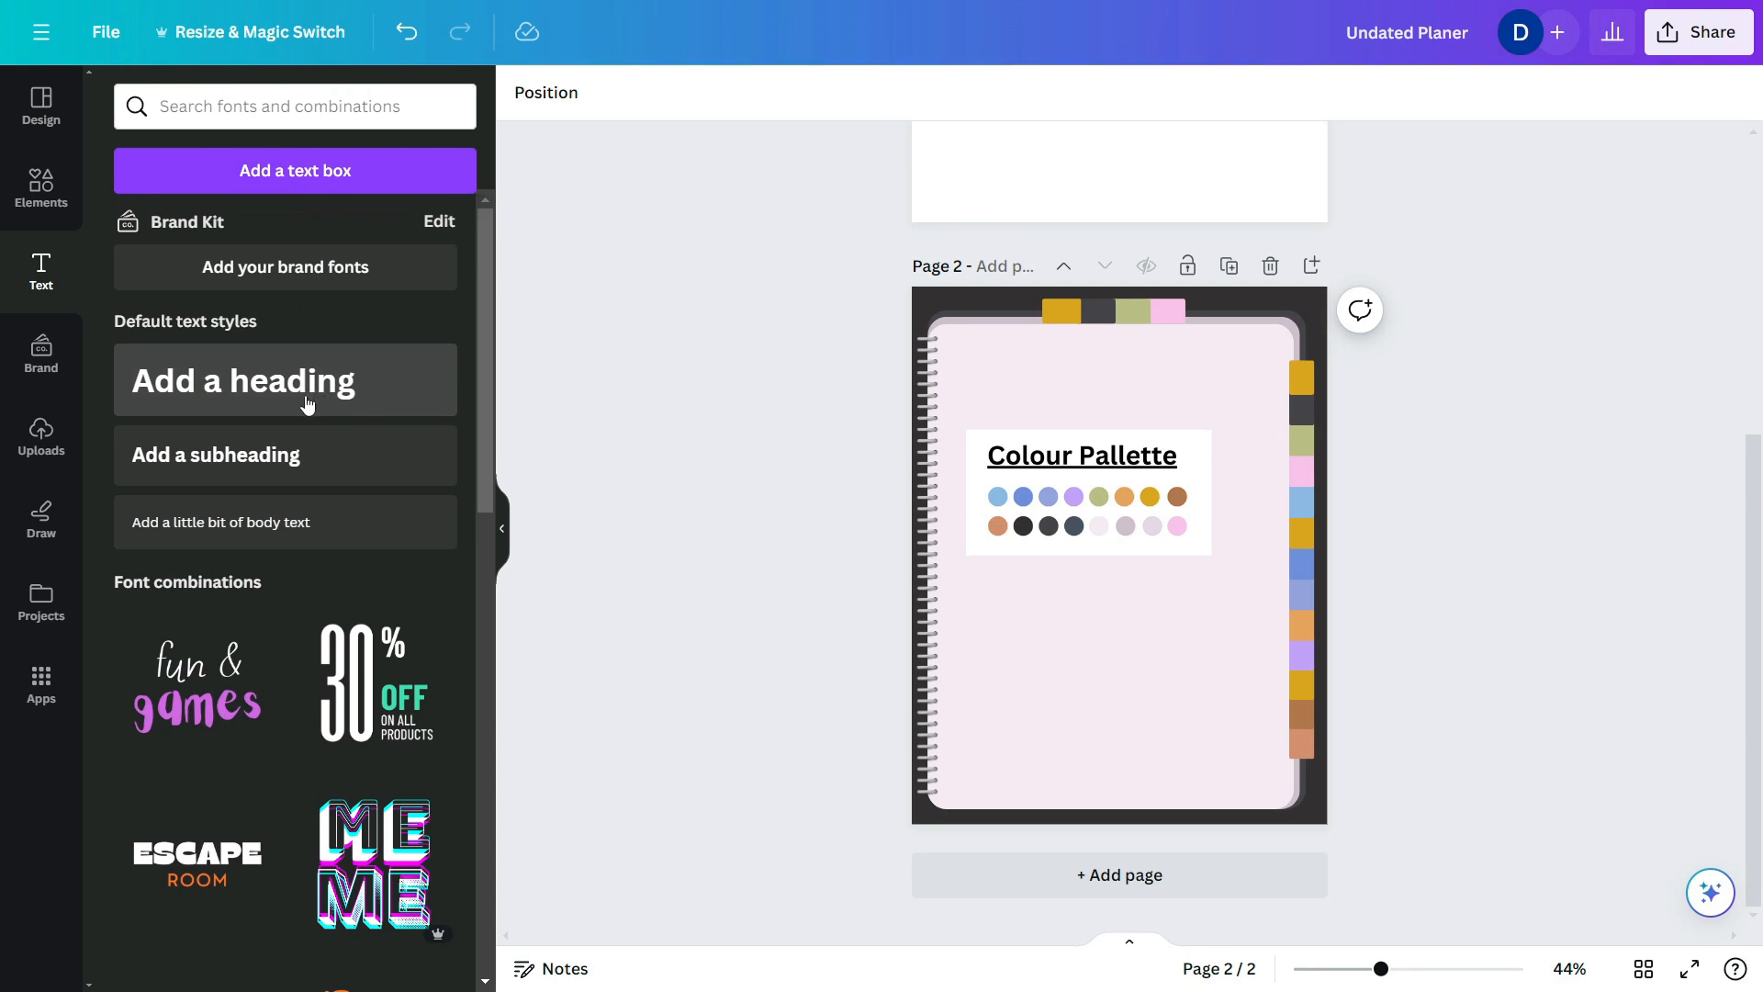
left_click(307, 405)
left_click_drag(1206, 564, 1206, 606)
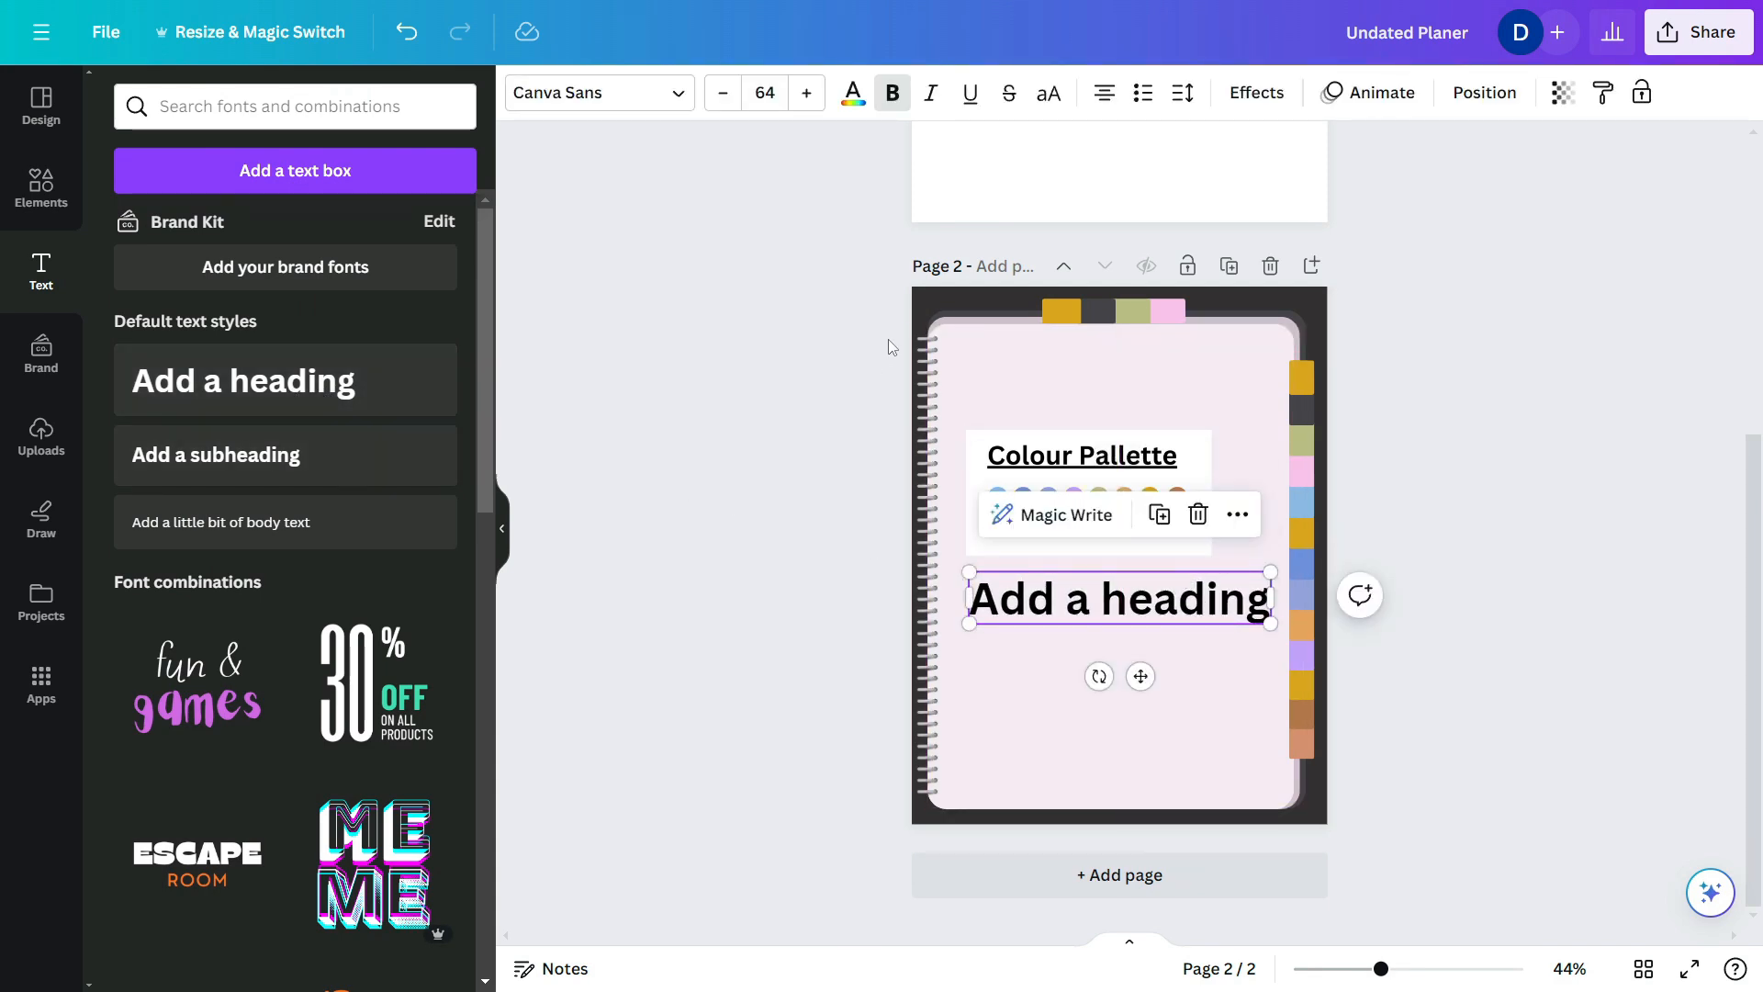
left_click(595, 93)
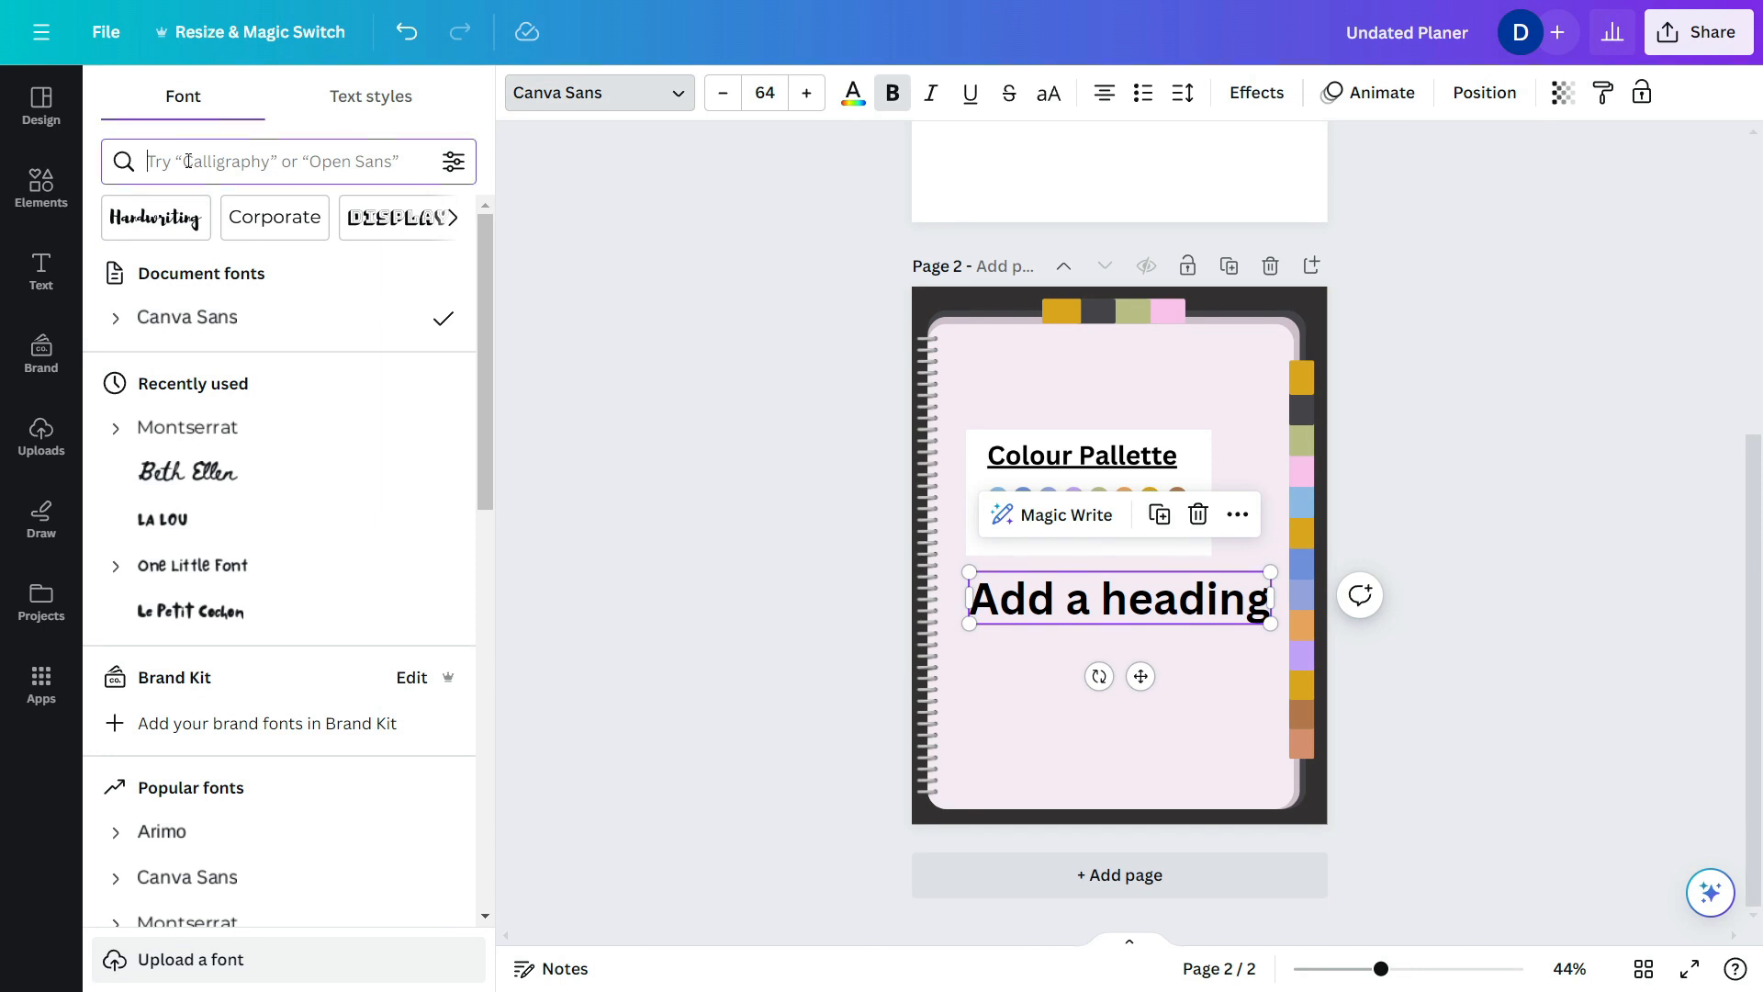
type("roboto")
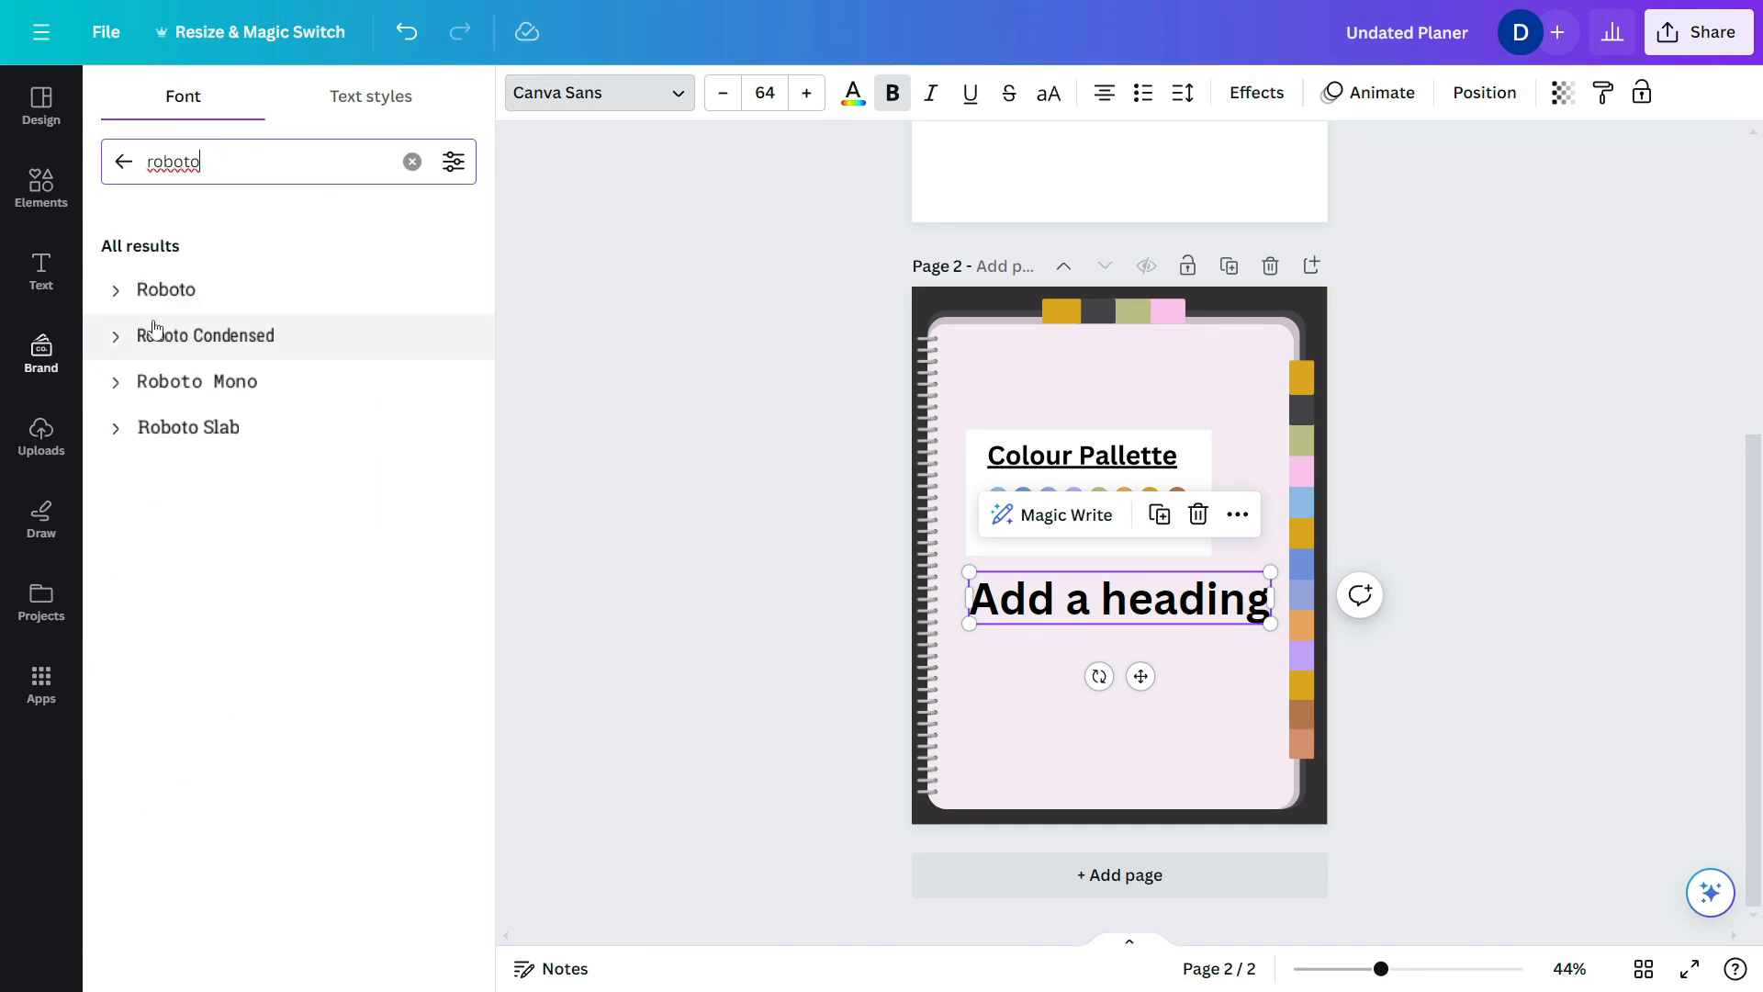
left_click(158, 295)
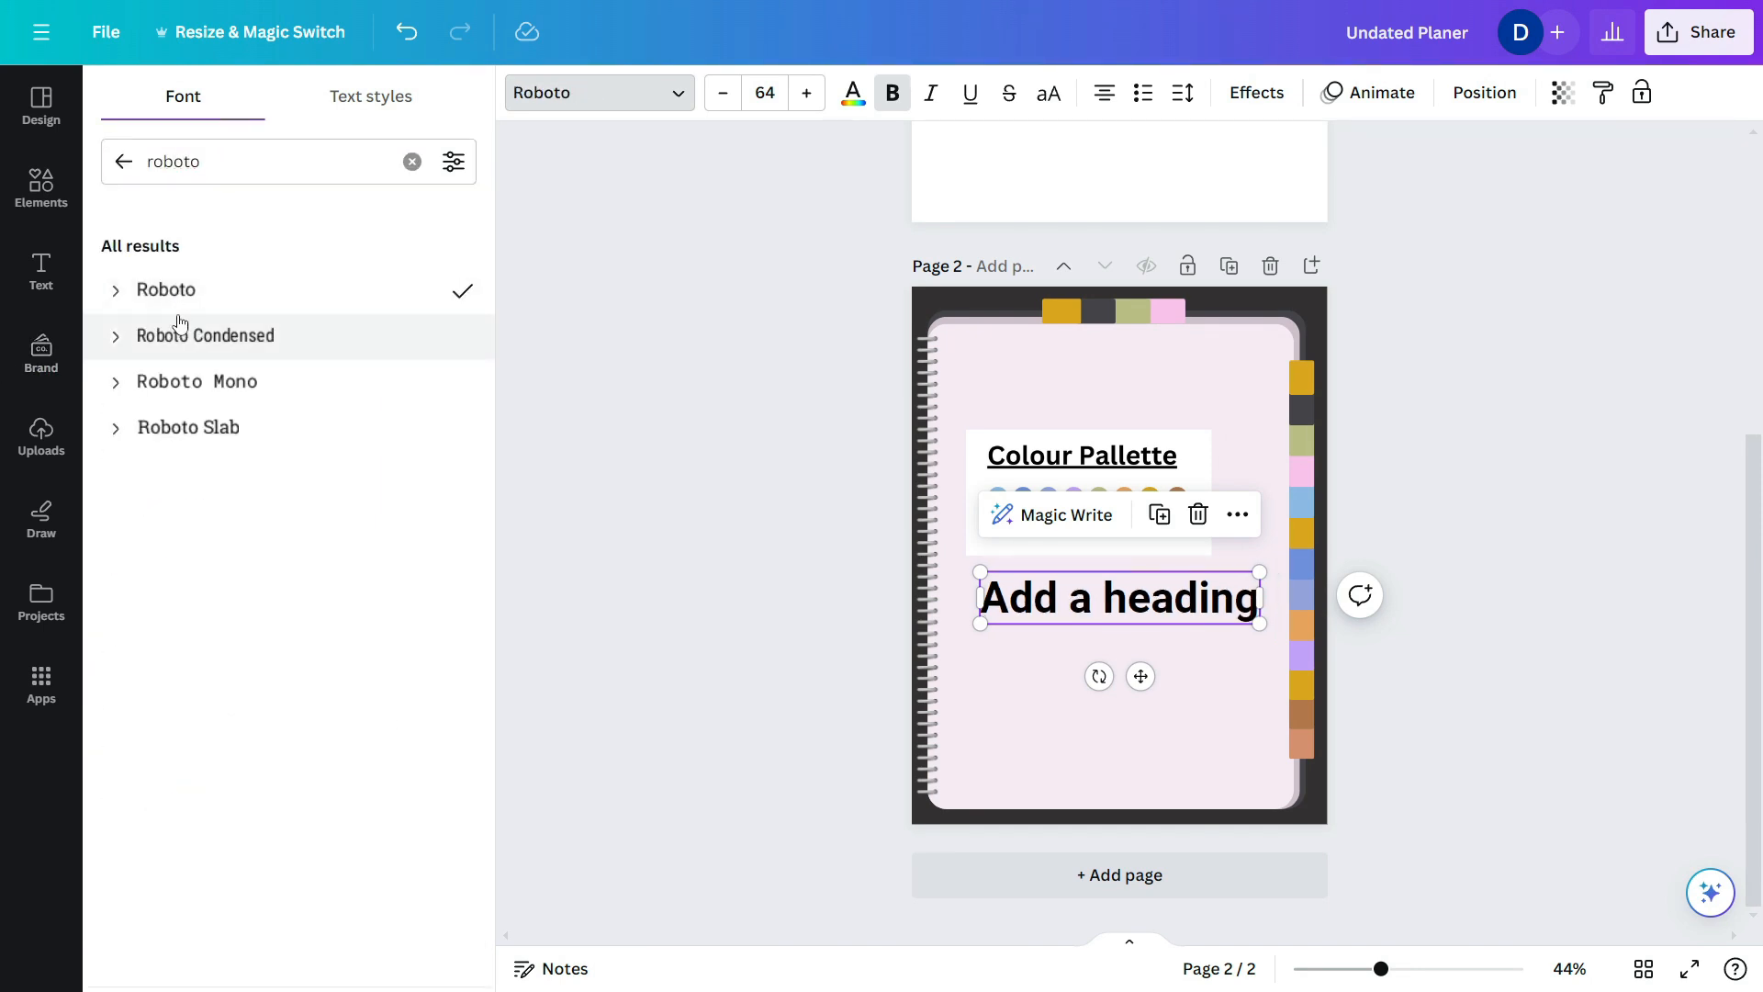
- Set the heading's font size to 11 and move it into the page's upper right area, near the side tabs
left_click(770, 92)
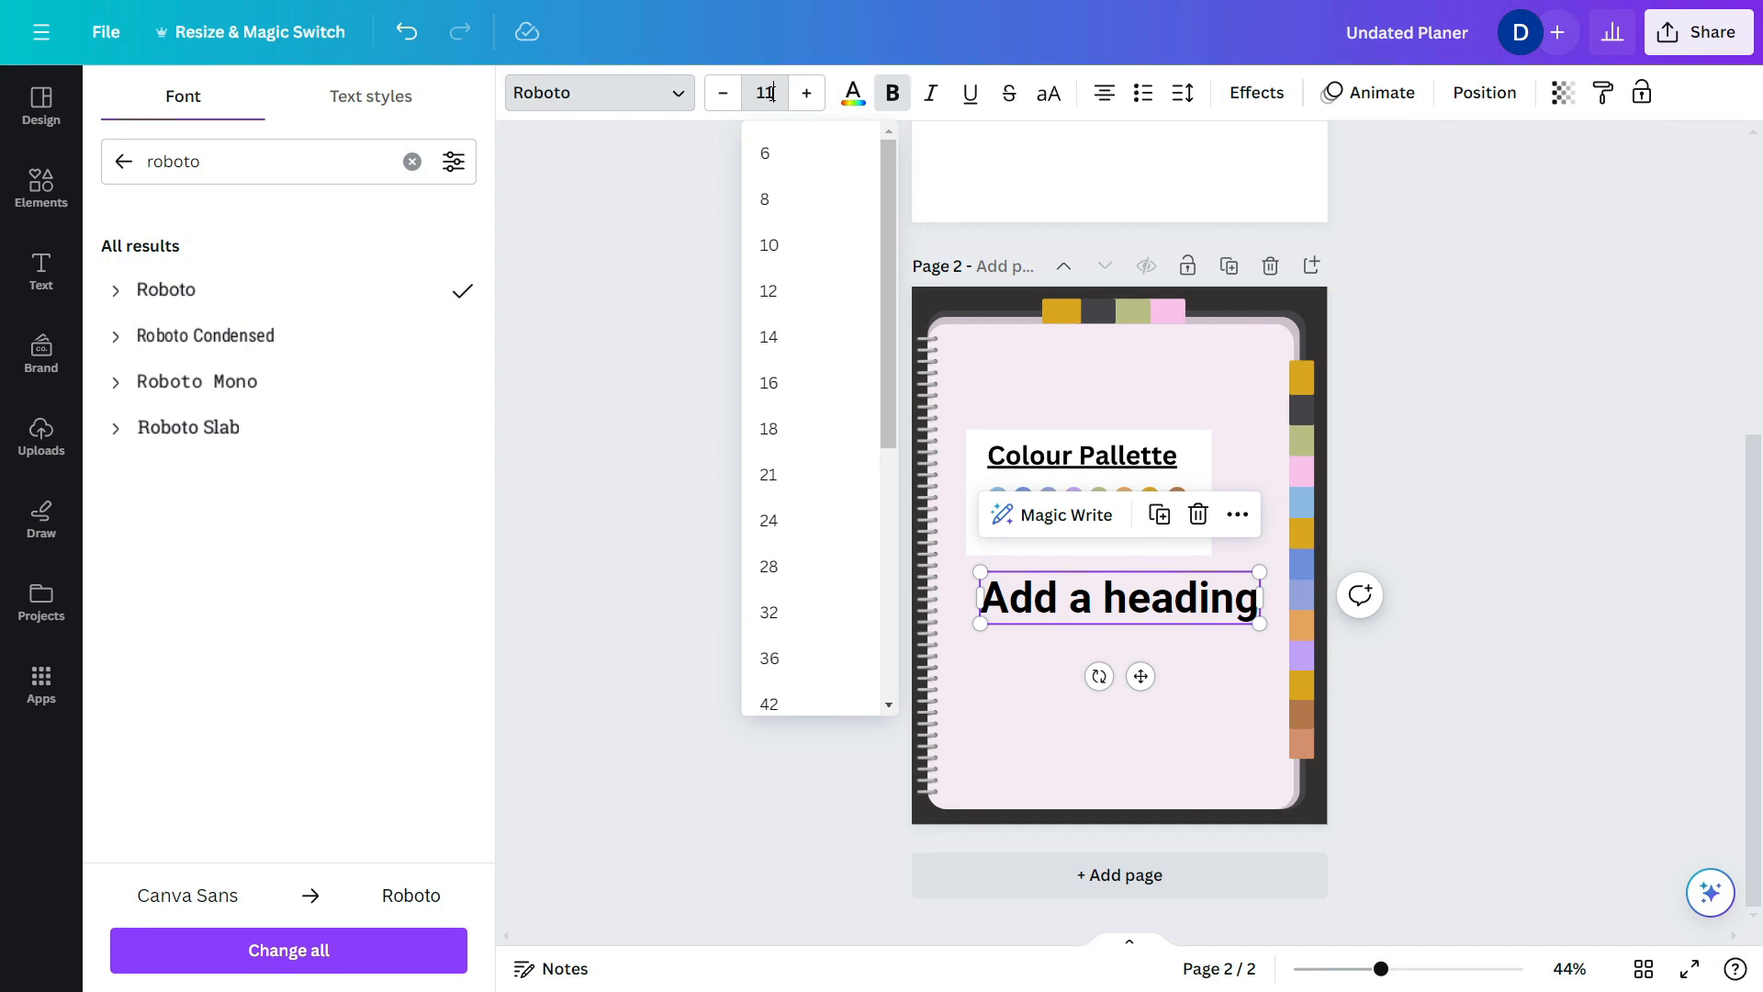
key("Return")
left_click(1381, 746)
left_click(1120, 576)
left_click_drag(1120, 575, 1212, 399)
scroll(1292, 396, "up", 5)
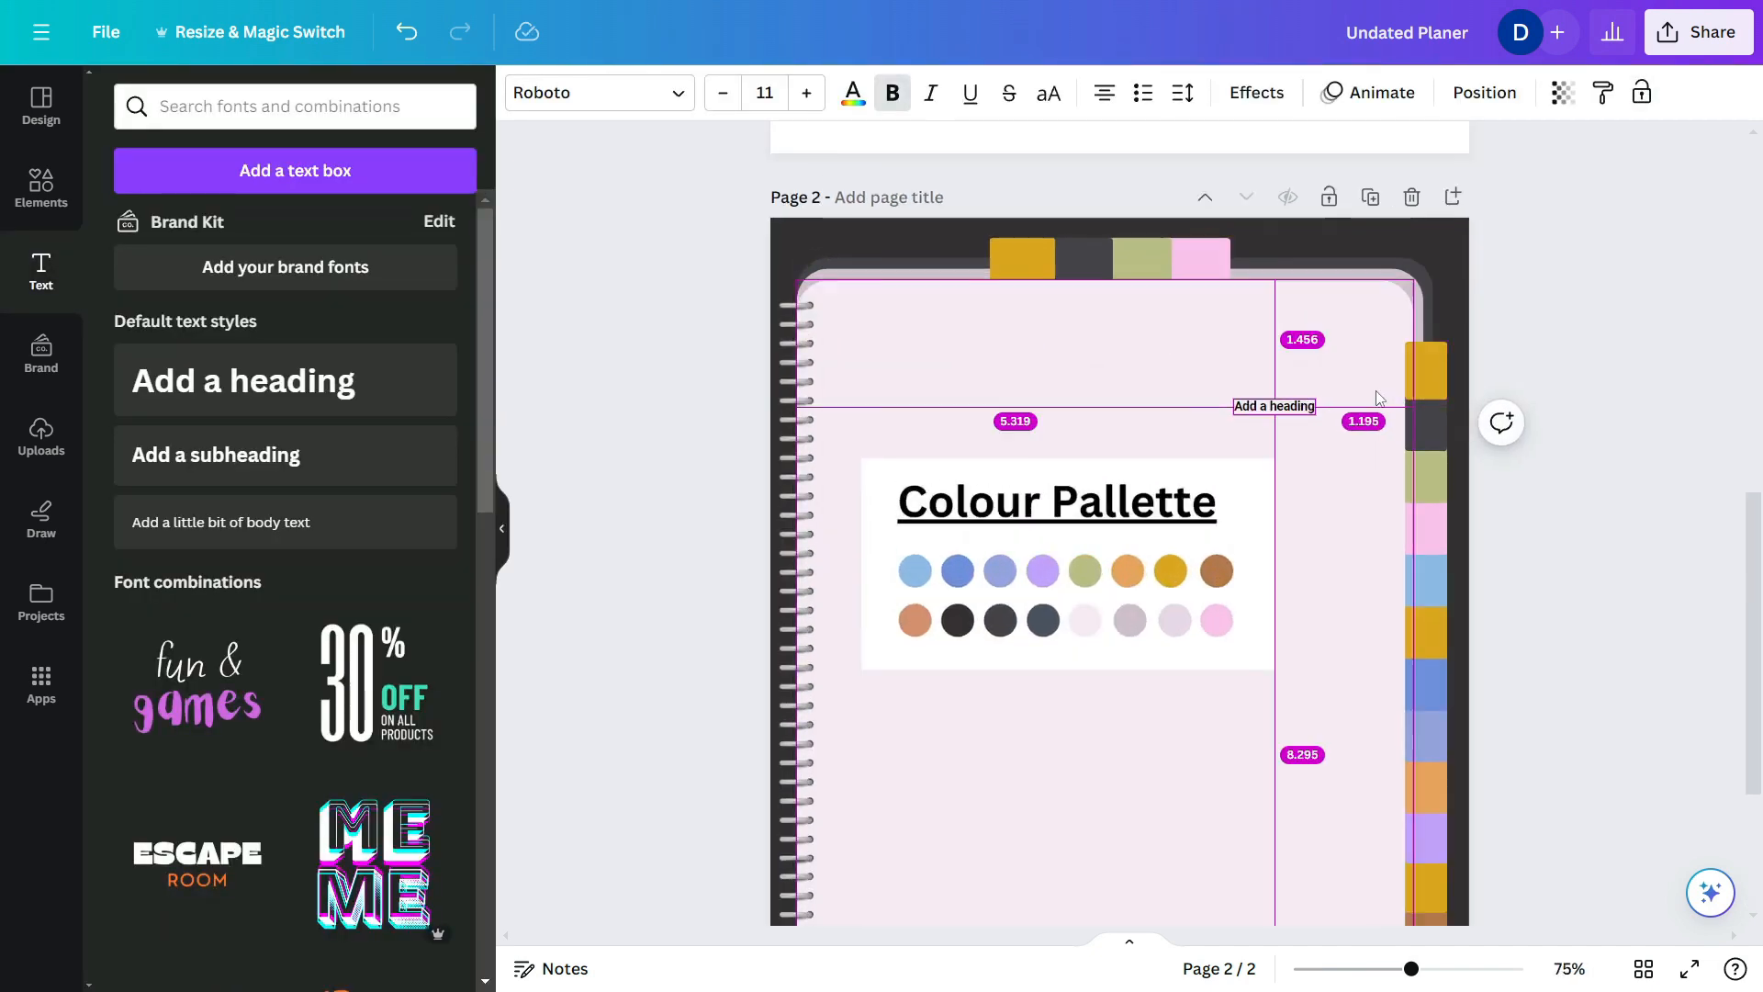
- Change the heading text to Year at size 13, turn it vertical and centre it on the golden top side tab
double_click(1369, 417)
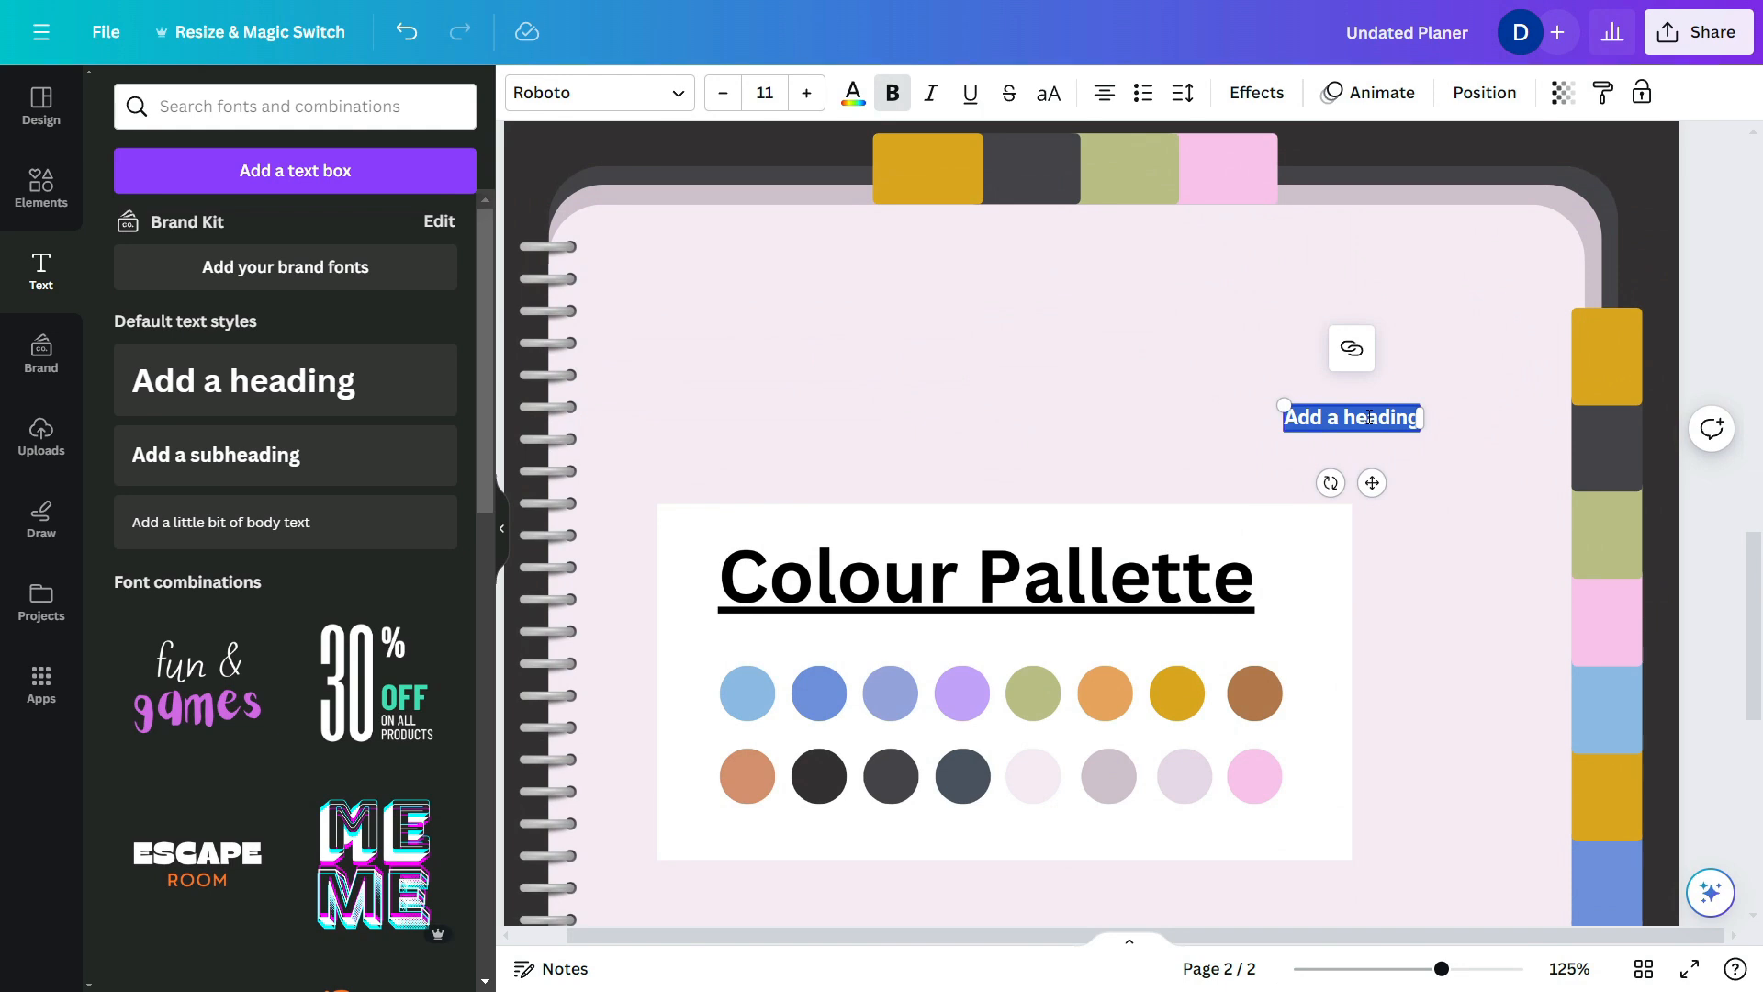
type("Year")
left_click_drag(1331, 482, 1602, 360)
left_click(852, 92)
left_click(1211, 400)
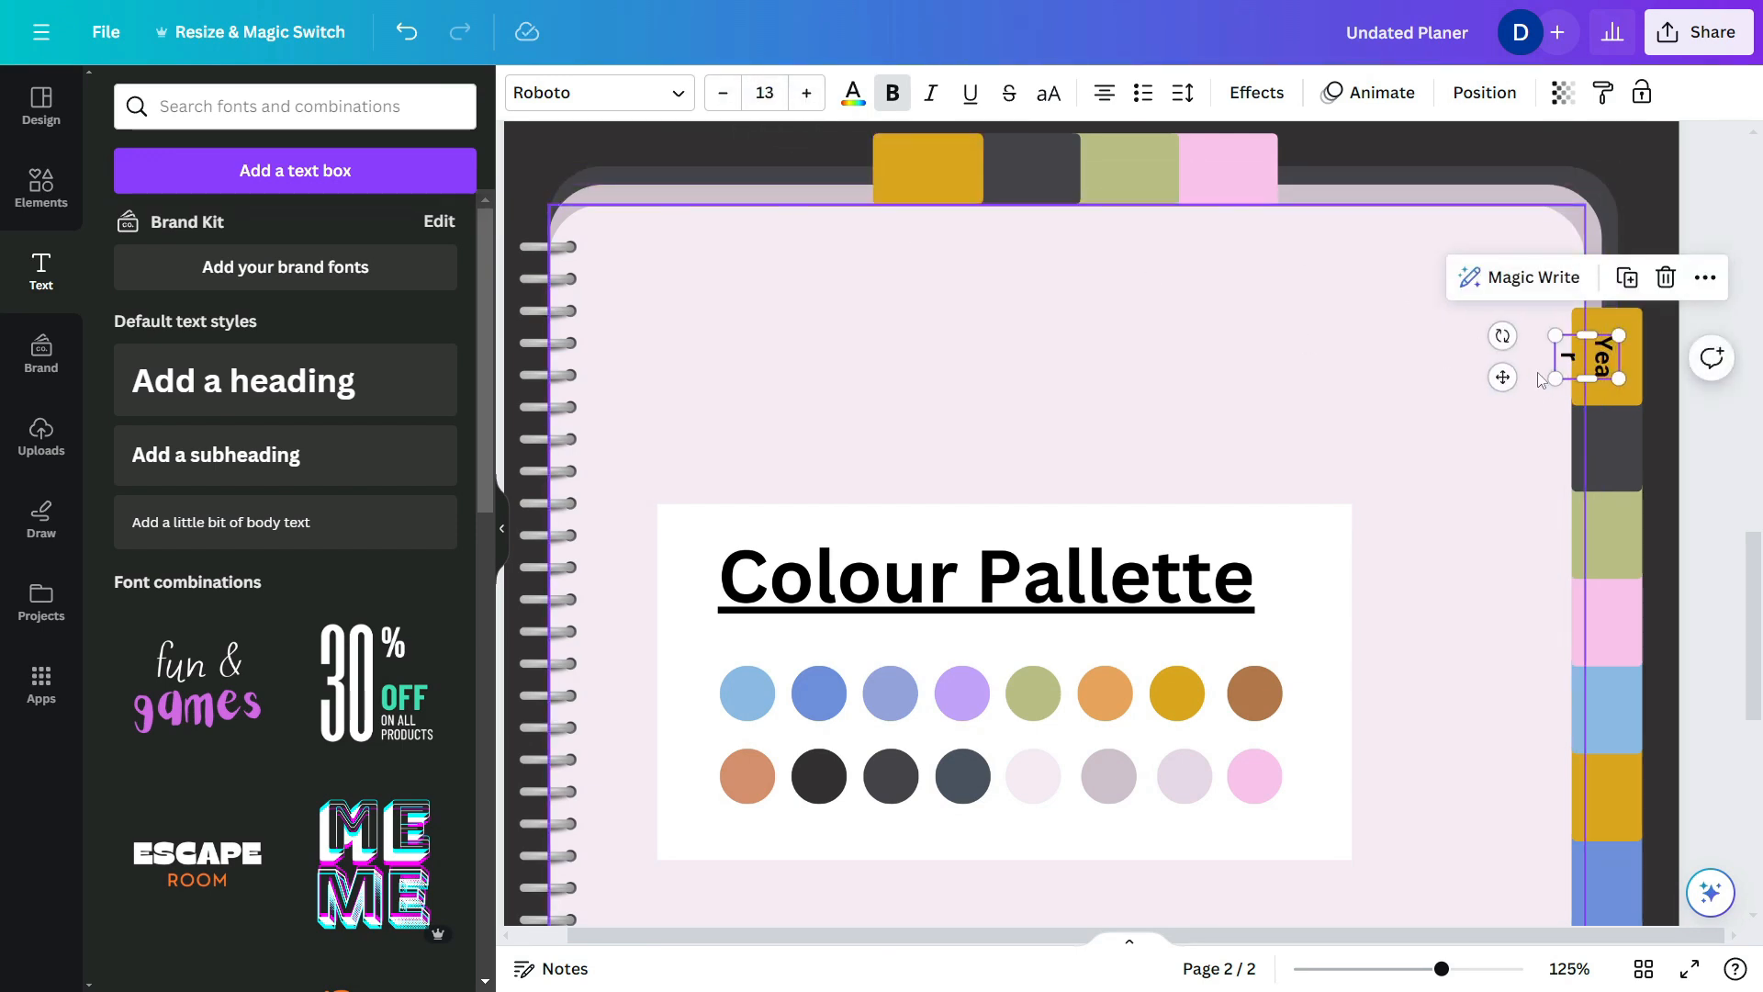
left_click(1405, 421)
left_click(1604, 362)
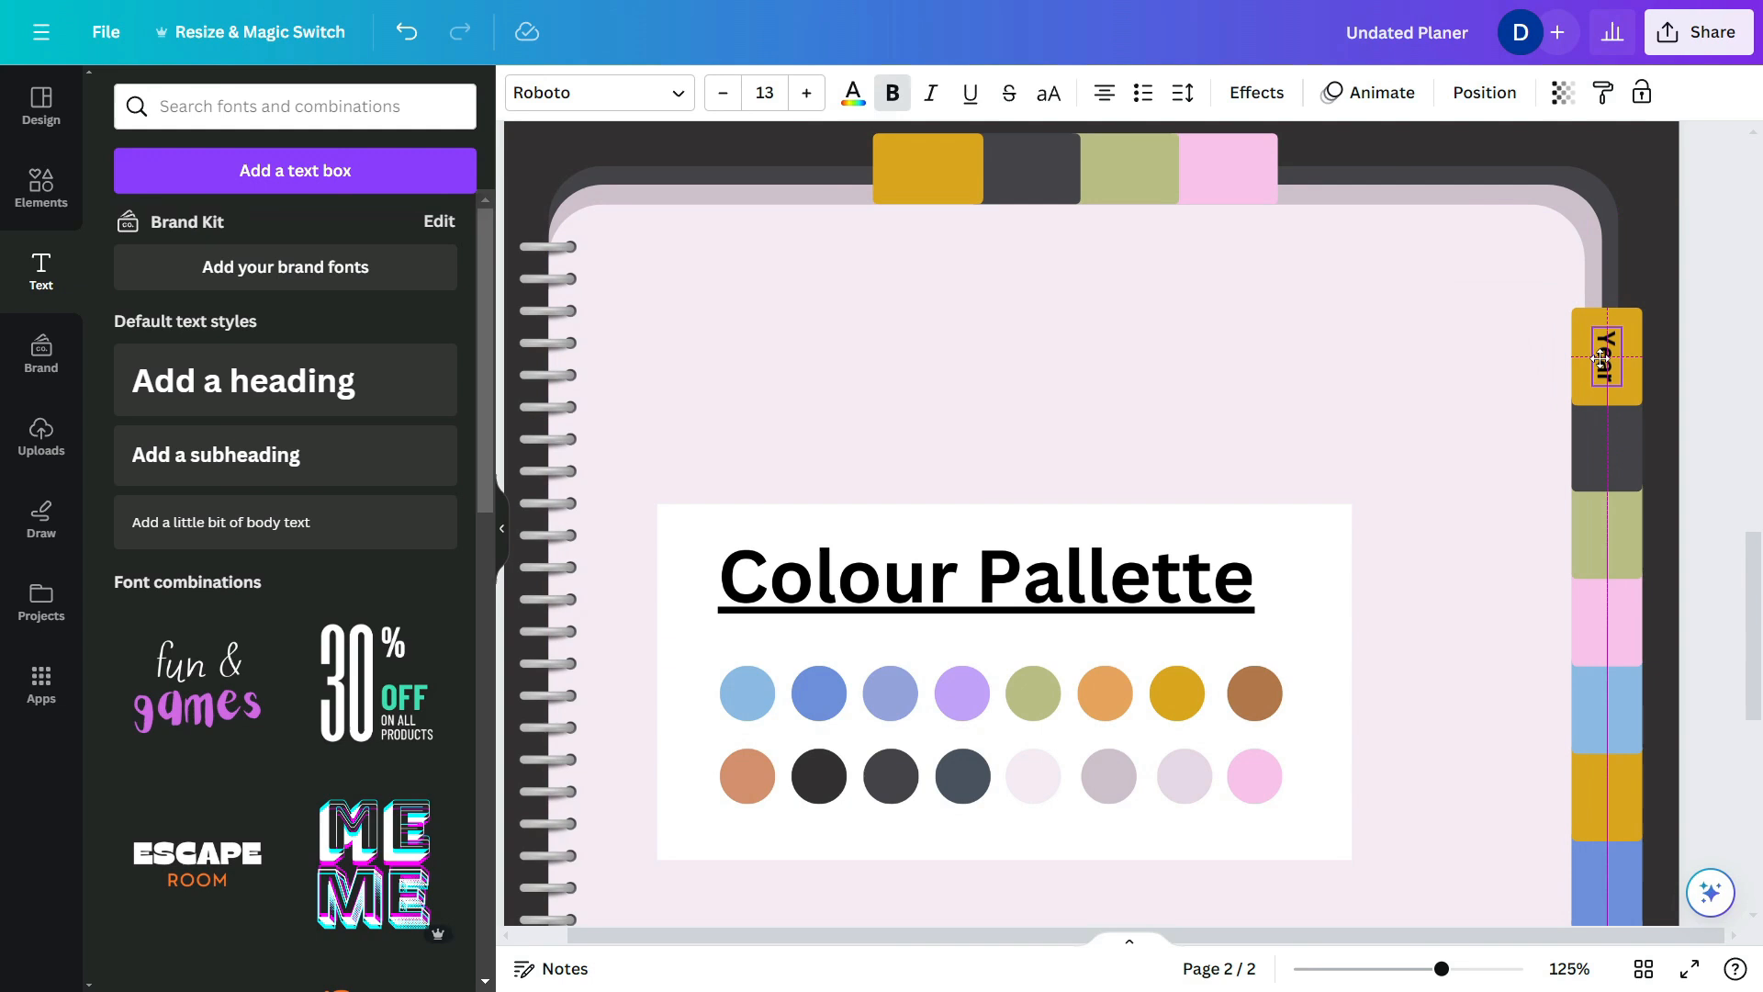
- Copy the Year label onto the dark second side tab, change its text to Jan and colour it white
left_click(1469, 409)
left_click_drag(1602, 362, 1602, 444)
double_click(1602, 444)
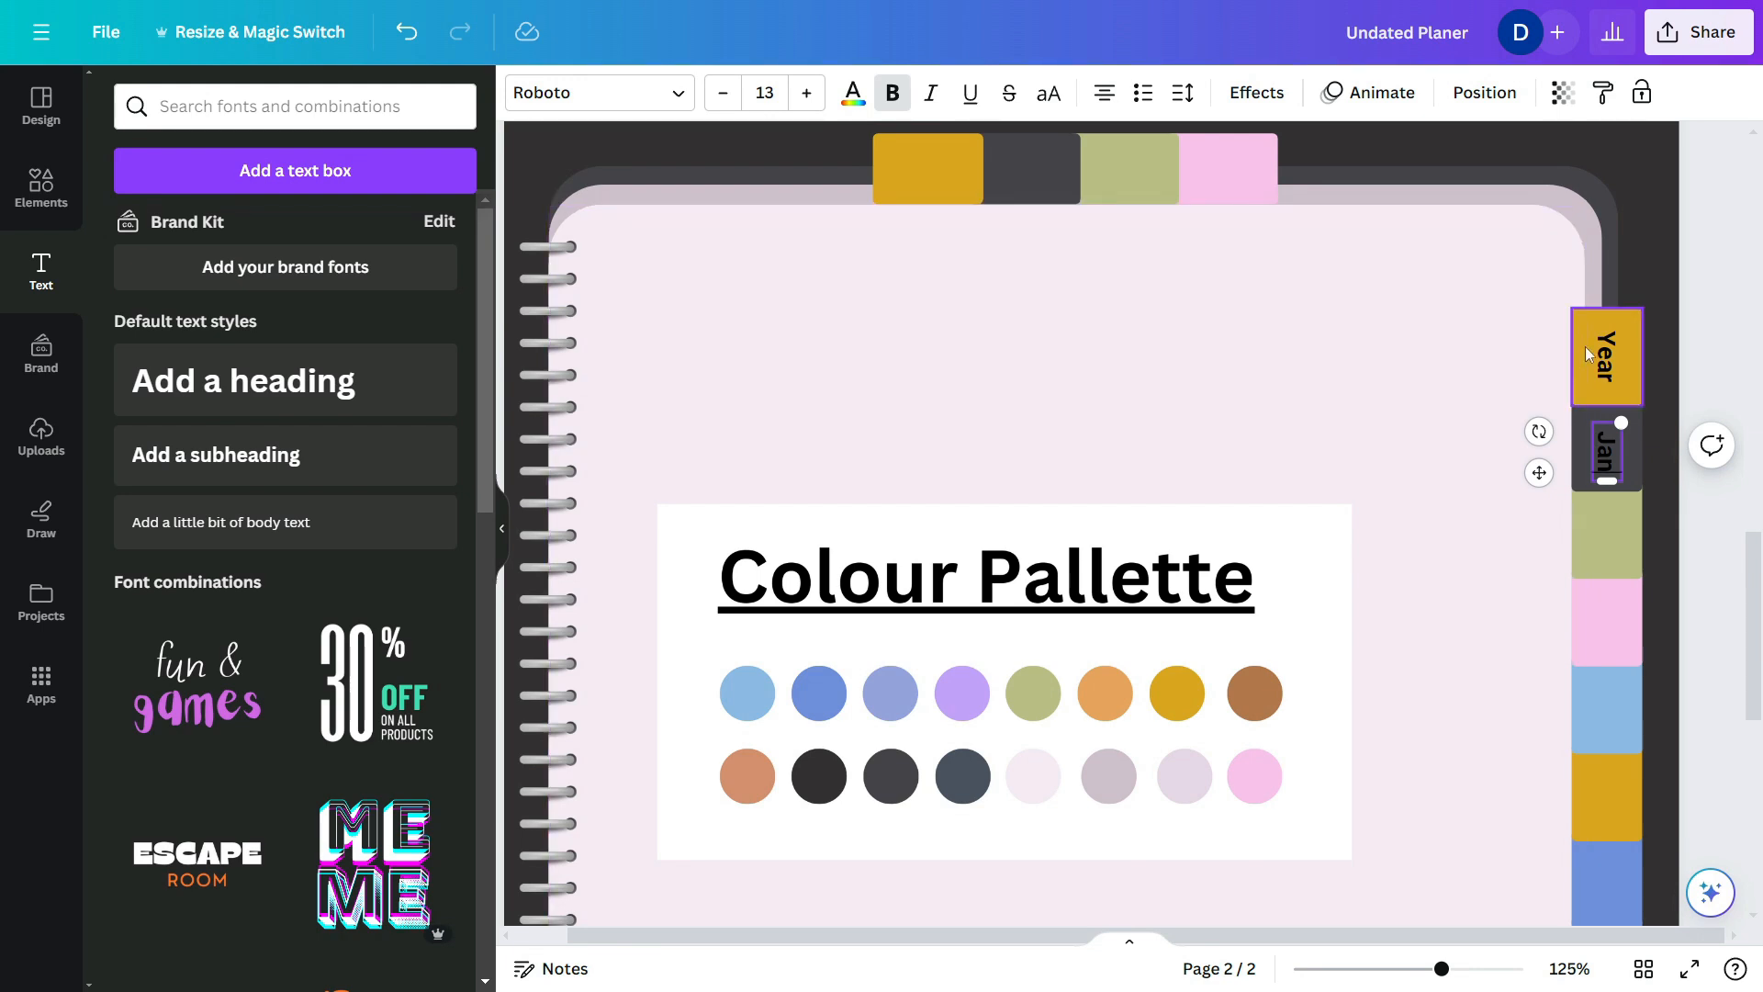
left_click(852, 93)
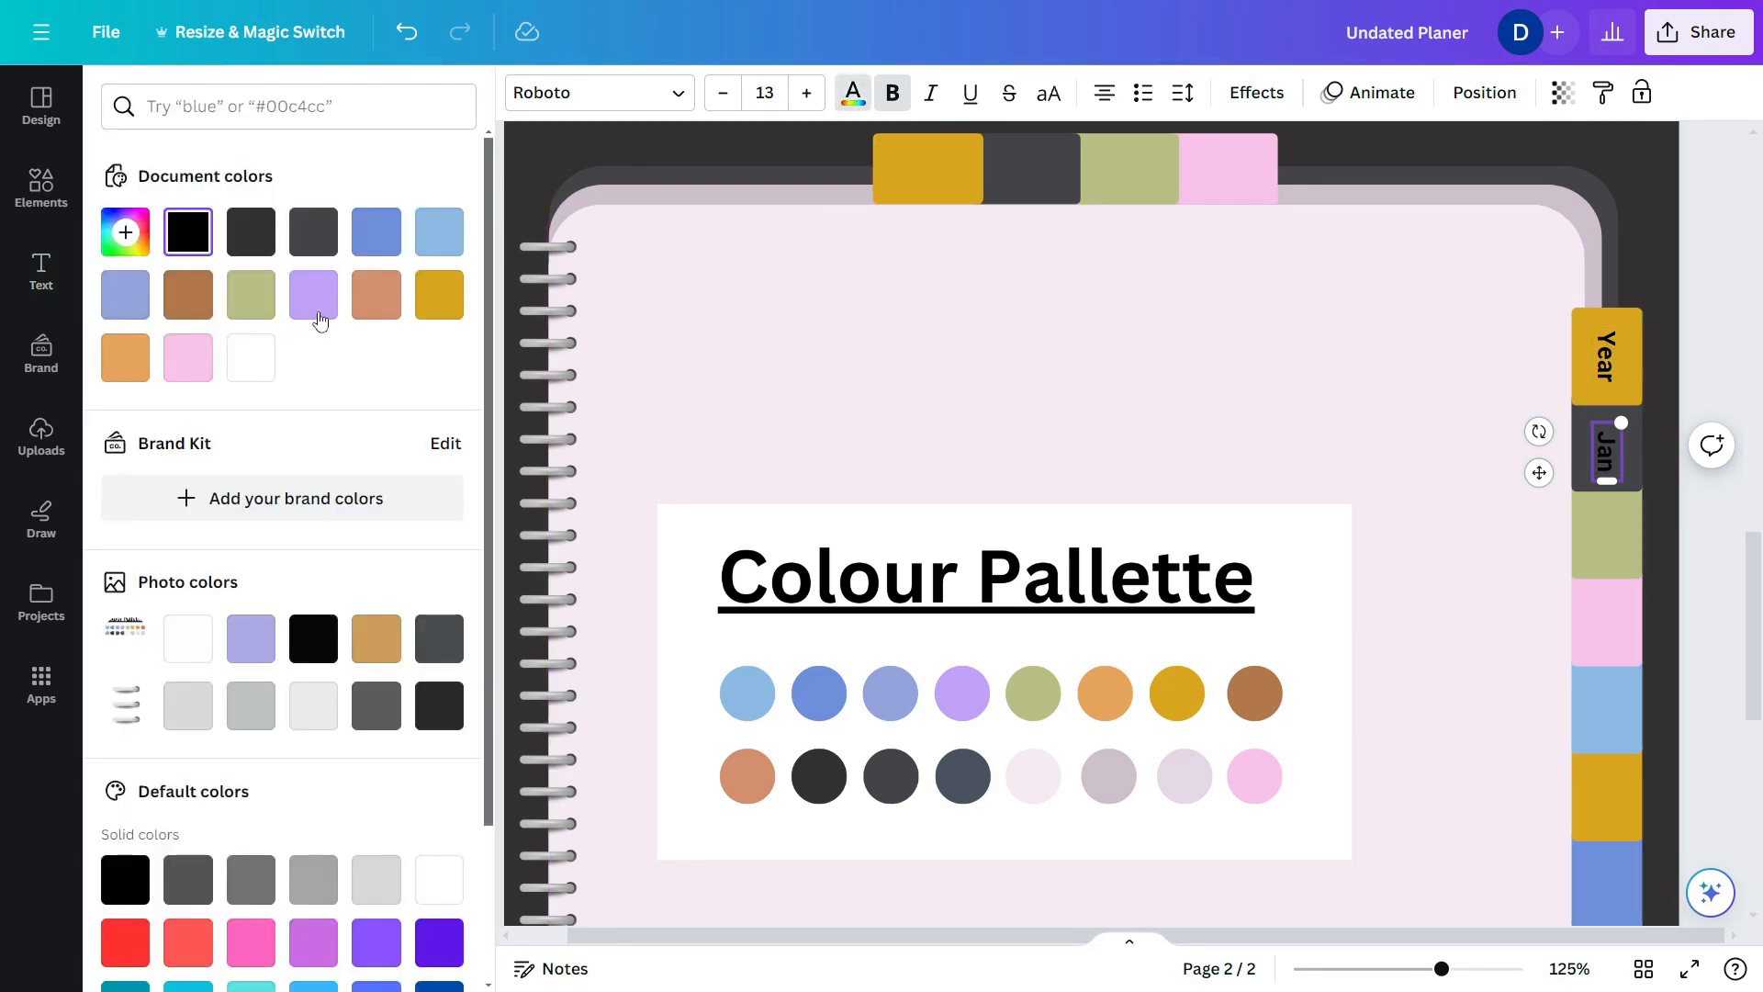
left_click(247, 376)
double_click(1601, 456)
left_click(241, 355)
left_click(1334, 425)
- Set the Year label's text colour to the near-black #1E1B1B
left_click(1605, 352)
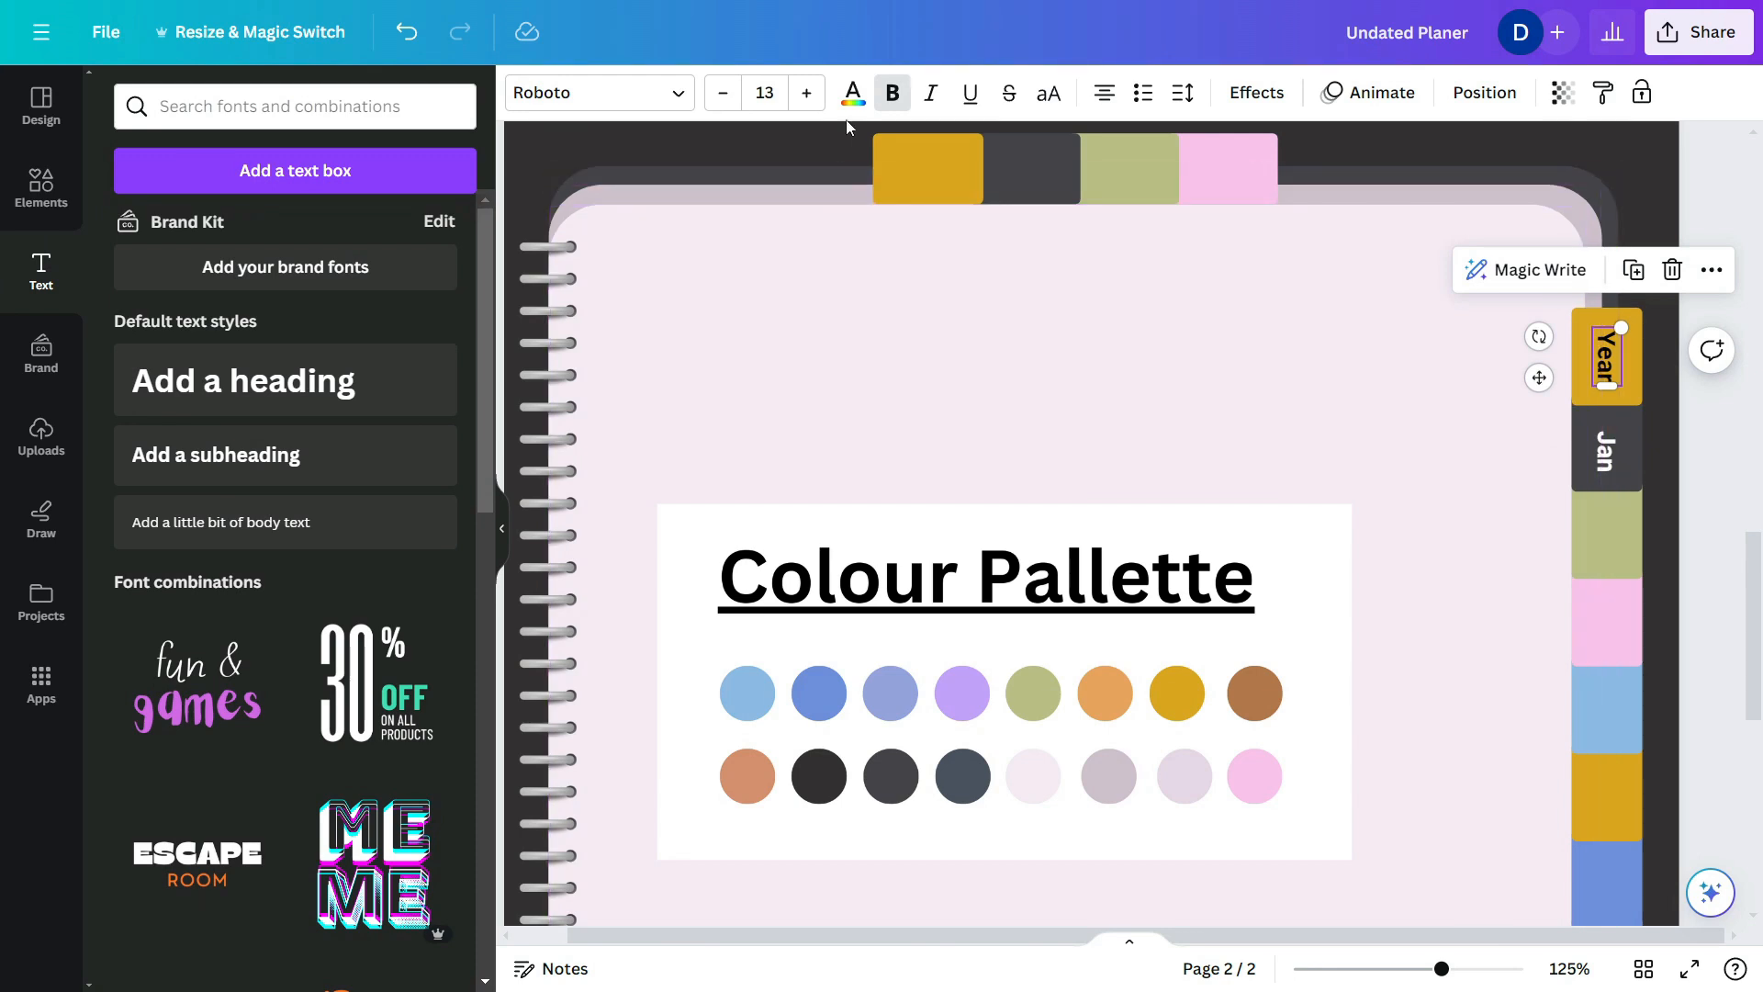
left_click(852, 92)
left_click(254, 234)
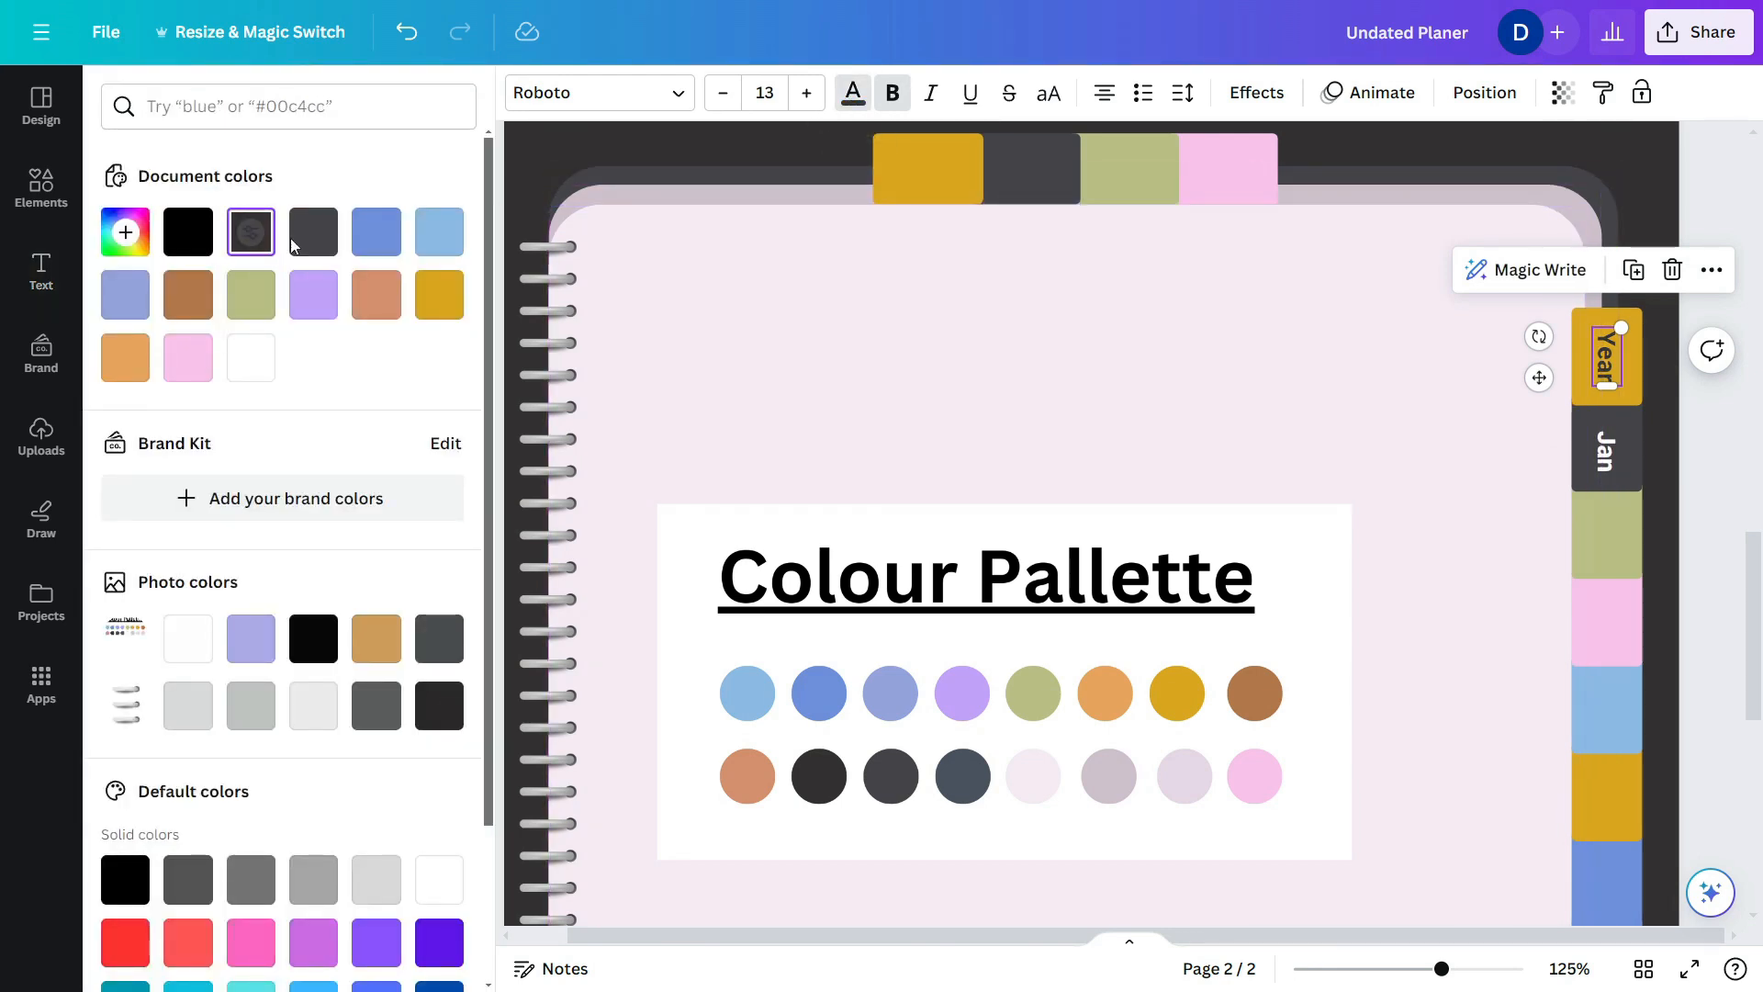
left_click(125, 231)
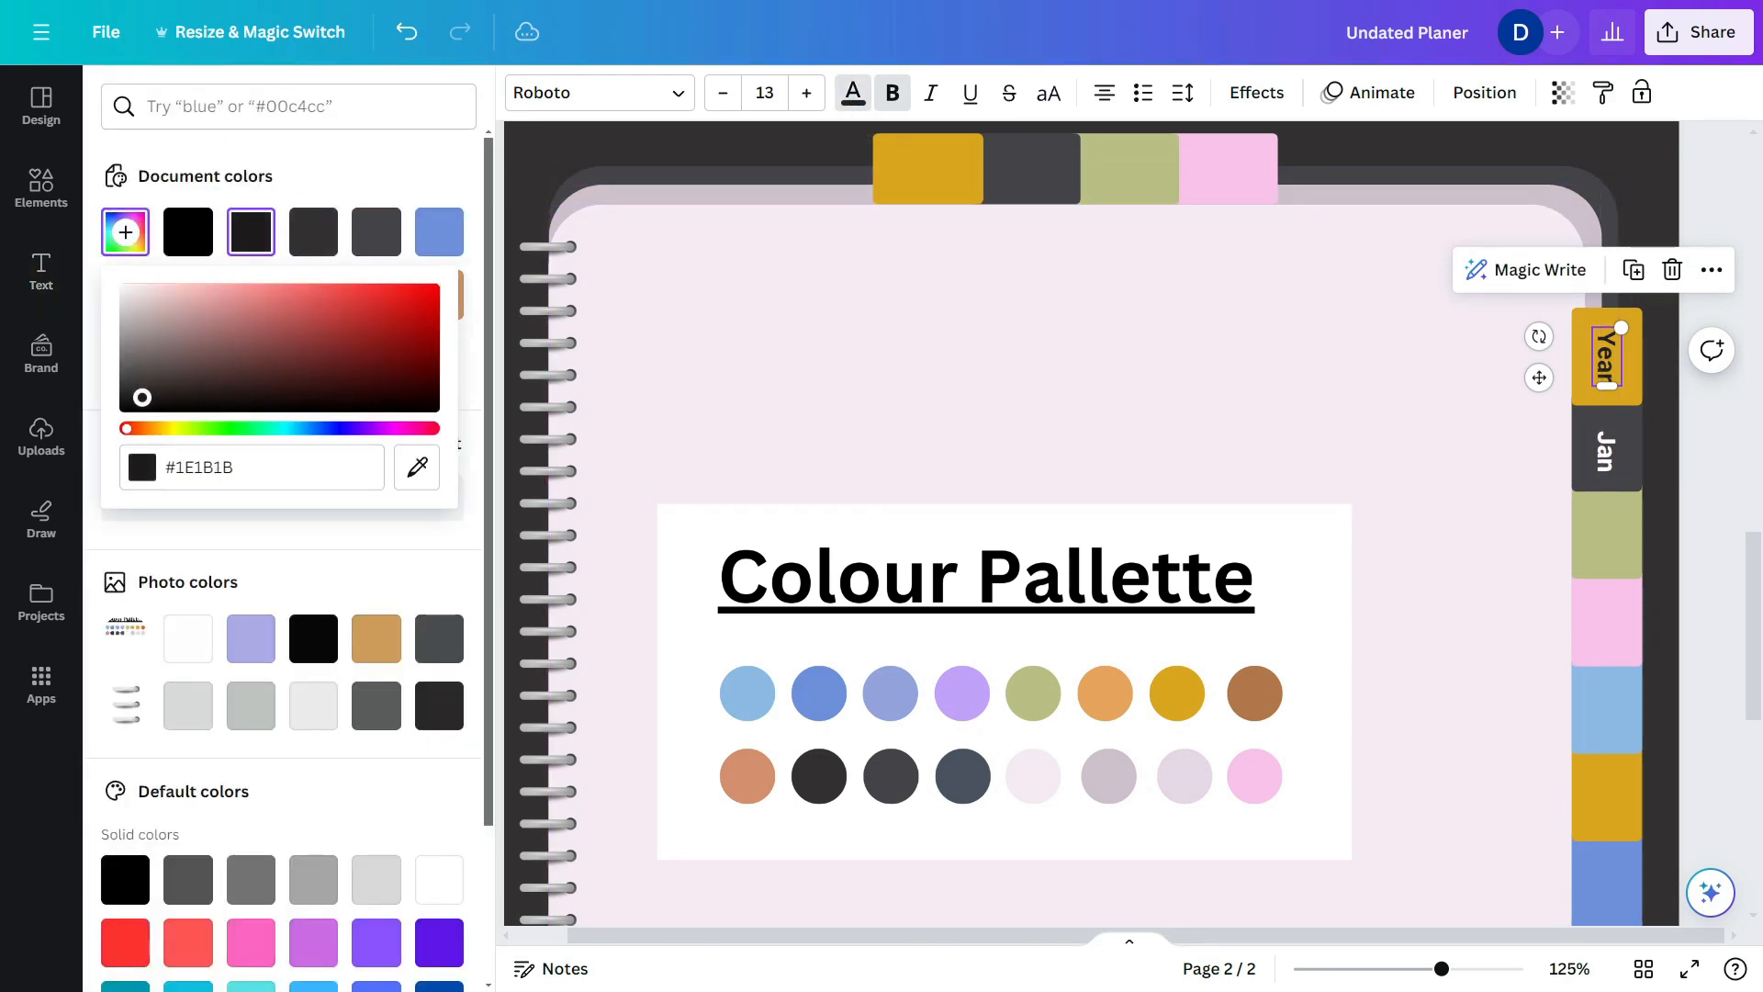
left_click(1657, 360)
- Copy the Year label onto the green and pink side tabs and change the copies to Feb and Mar
left_click(1605, 358)
left_click_drag(1605, 360, 1603, 542, "alt")
double_click(1605, 542)
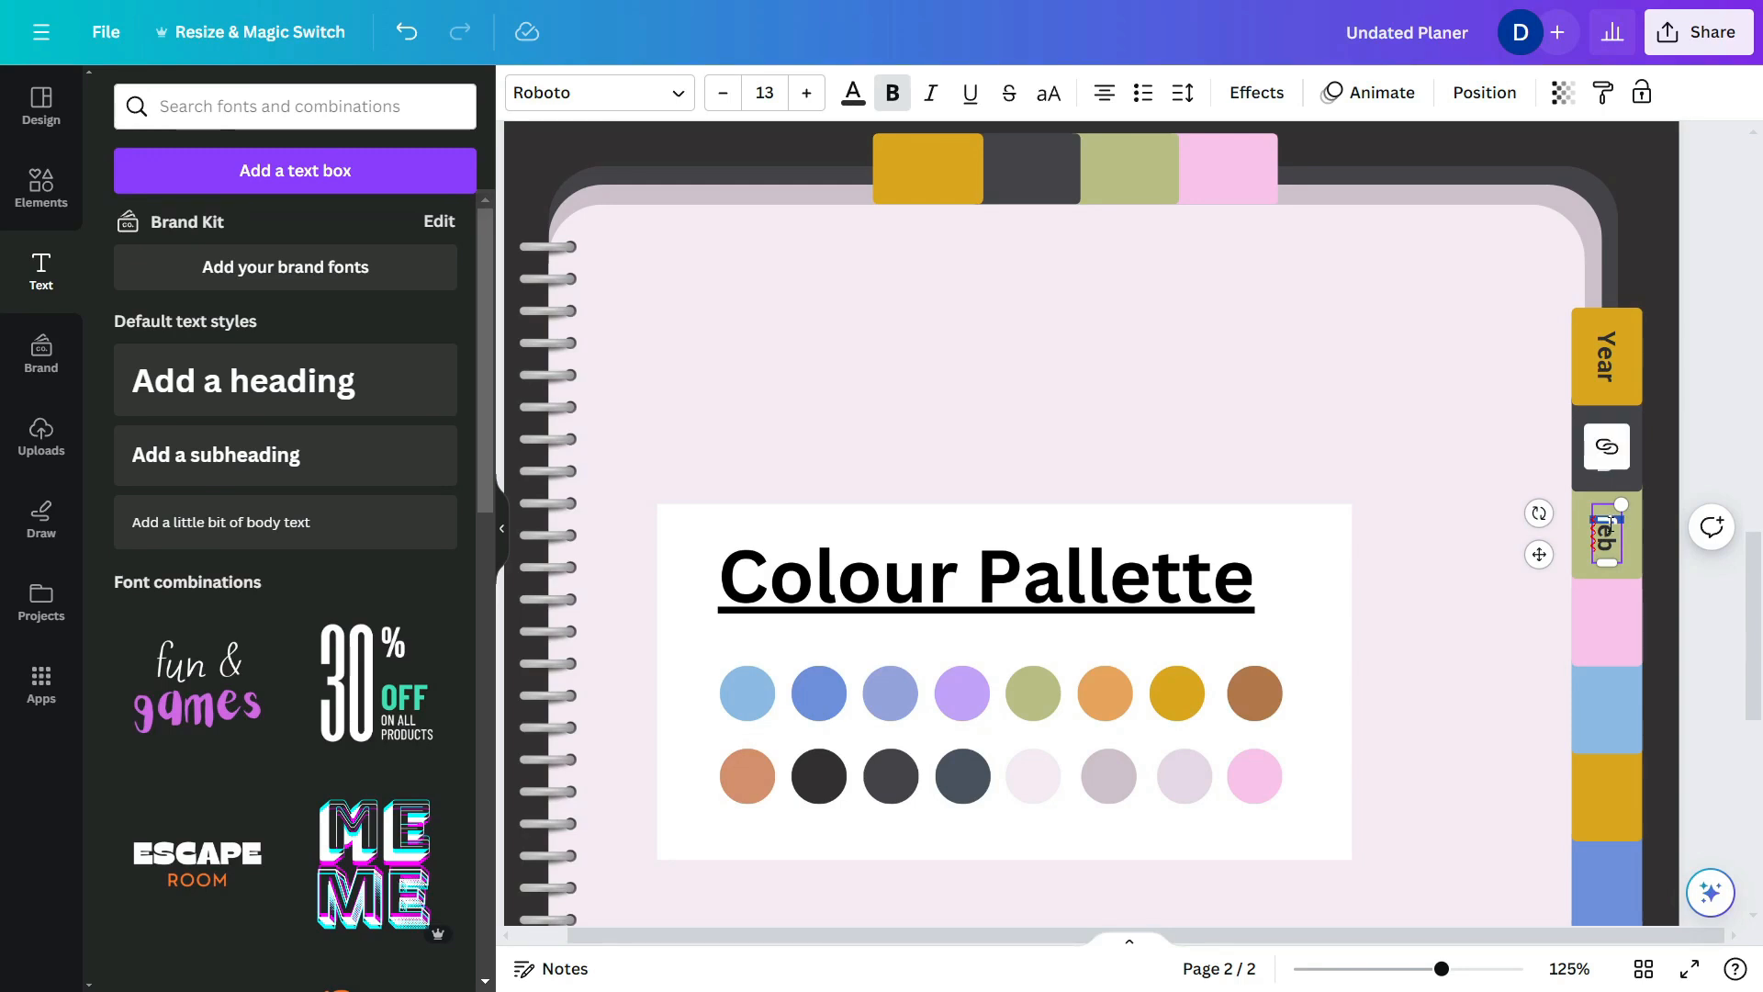
type("F")
left_click(1428, 567)
scroll(1428, 567, "down", 1)
left_click_drag(1607, 419, 1606, 514, "alt")
double_click(1606, 514)
type("Mar")
- Copy the month labels onto the next four side tabs and change them to Apr, May, Jun and Jul
scroll(1607, 514, "down", 2)
left_click_drag(1607, 280, 1607, 629, "alt")
double_click(1607, 365)
type("Apr")
double_click(1607, 452)
type("May")
key("BackSpace")
double_click(1607, 630)
type("Jul")
- Label the remaining five side tabs Aug, Sep, Oct, Nov and Dec with copies of the month label
scroll(1430, 547, "down", 2)
left_click_drag(1606, 401, 1607, 488, "alt")
double_click(1607, 487)
type("Aug")
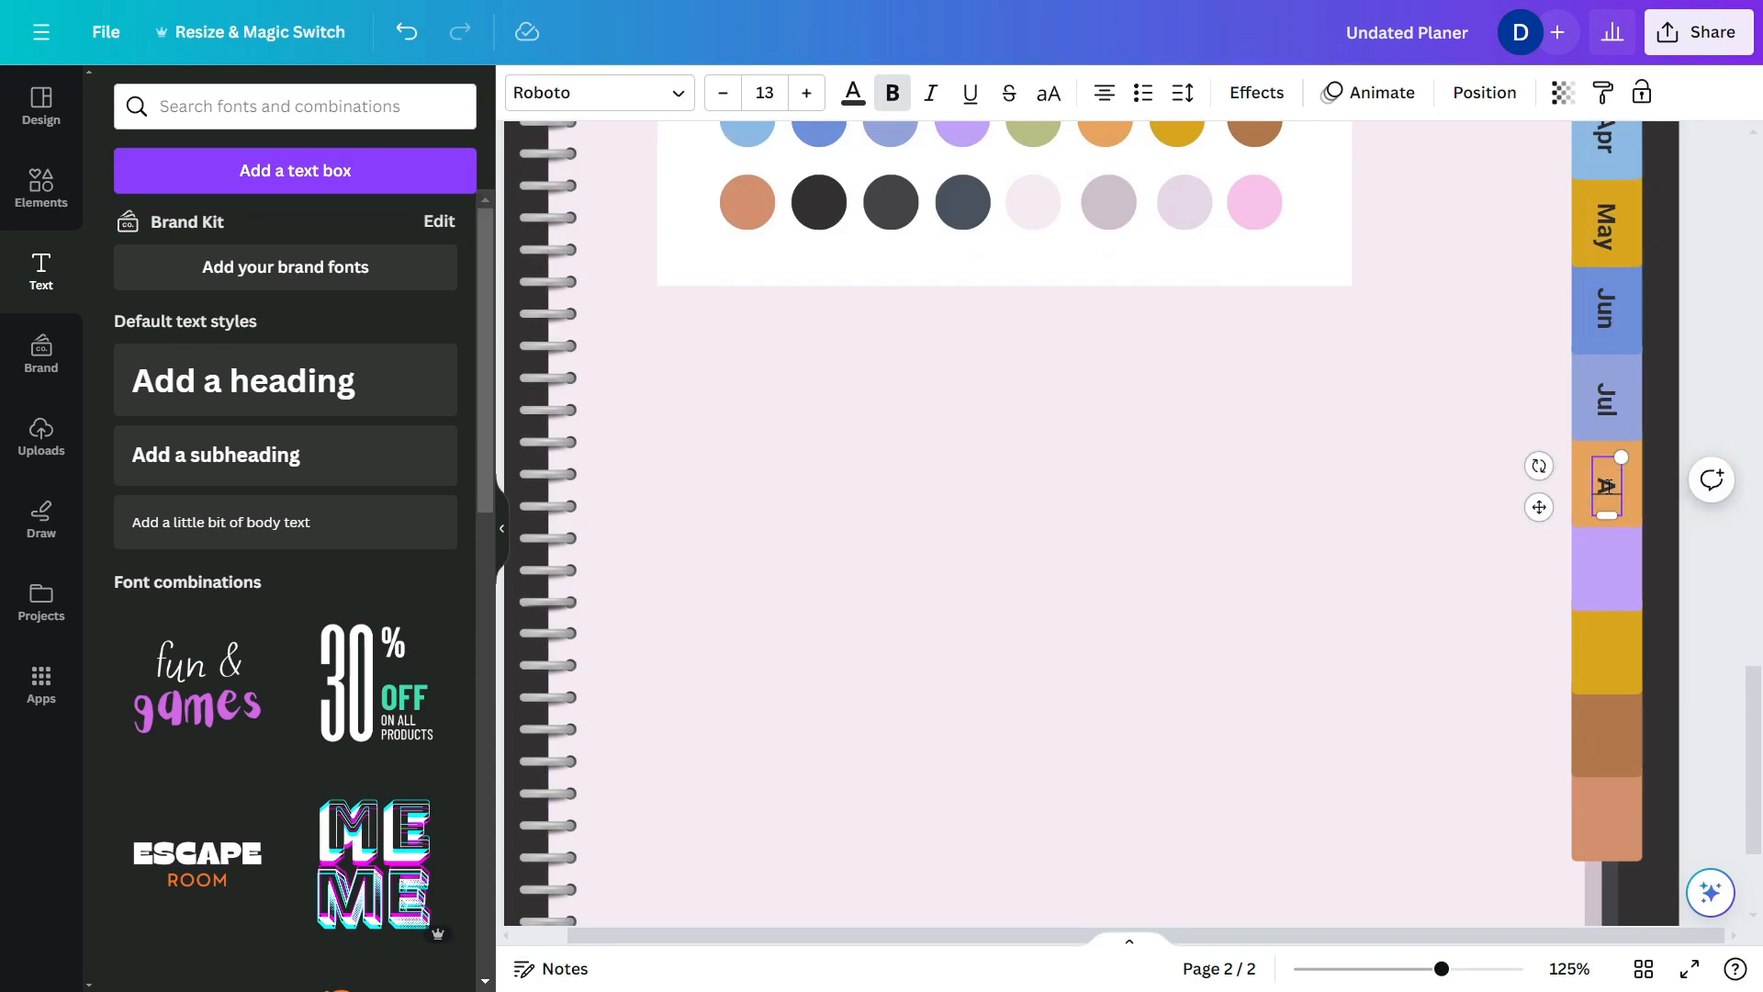
left_click_drag(1616, 647, 1614, 652, "alt")
type("Oct")
scroll(1459, 590, "down", 1)
type("Nov ")
left_click_drag(1607, 532, 1606, 708, "alt")
type("Dec")
- Select the column of side tabs together and narrow it from its outer edge
scroll(1303, 520, "down", 2)
scroll(1560, 404, "up", 1)
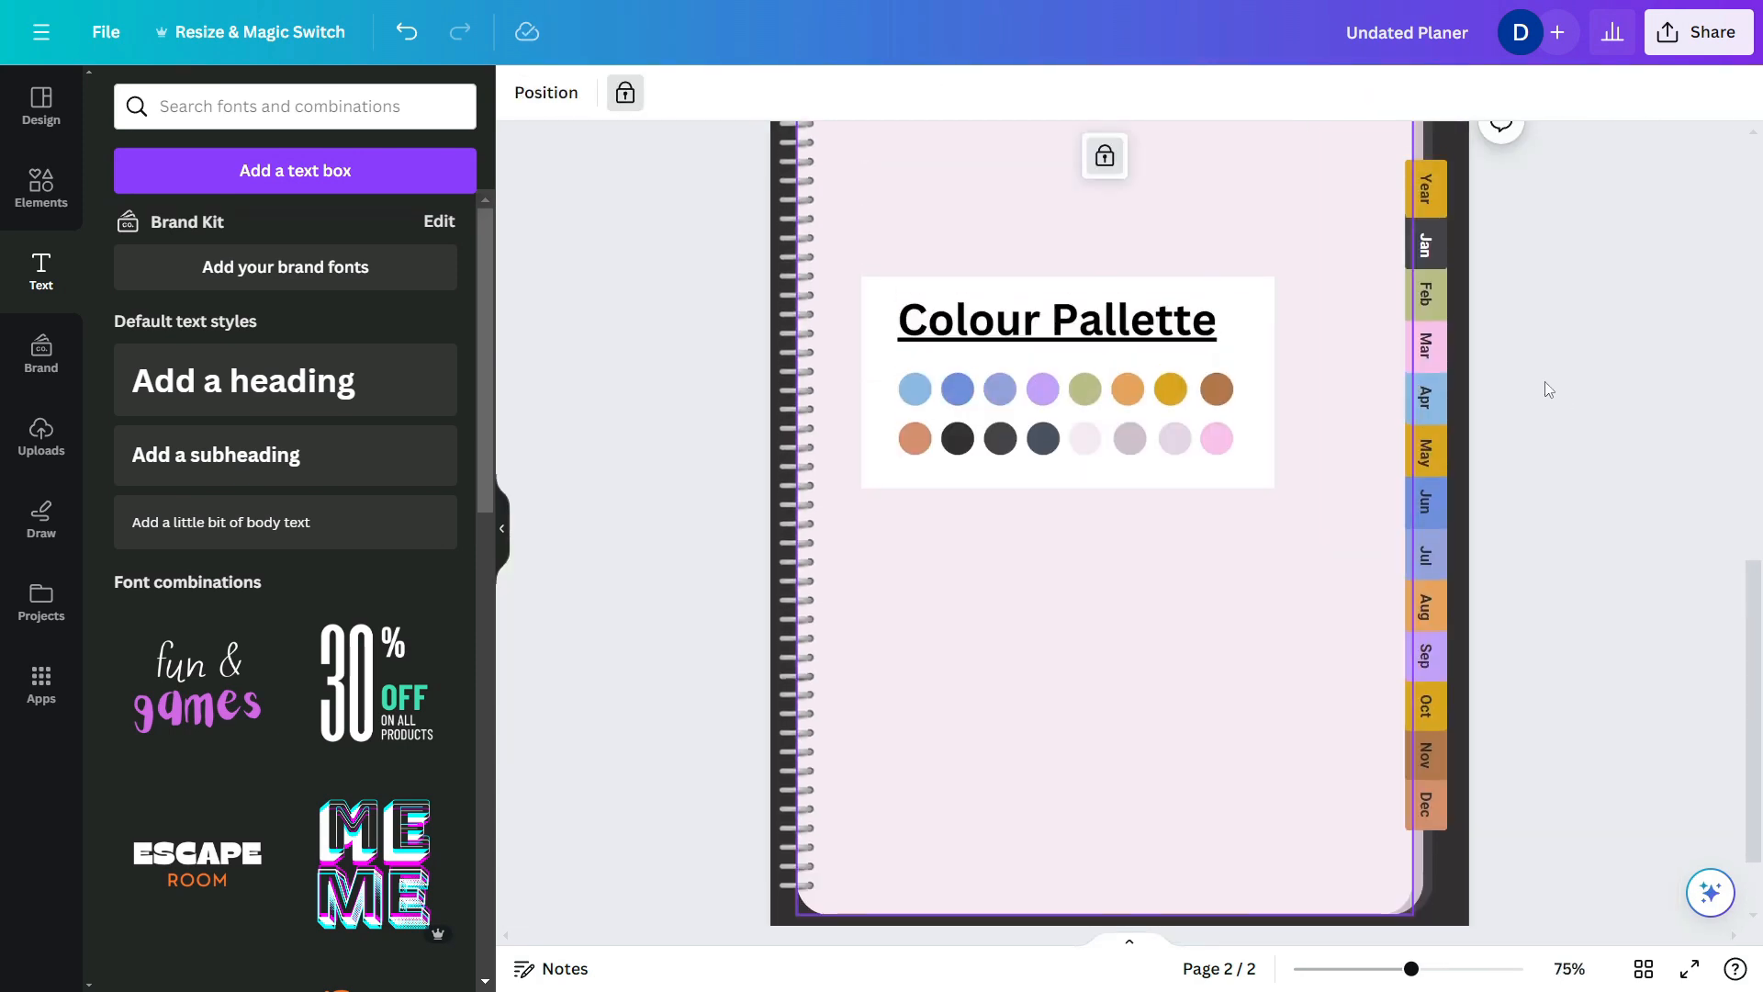
scroll(1536, 370, "down", 2, "ctrl")
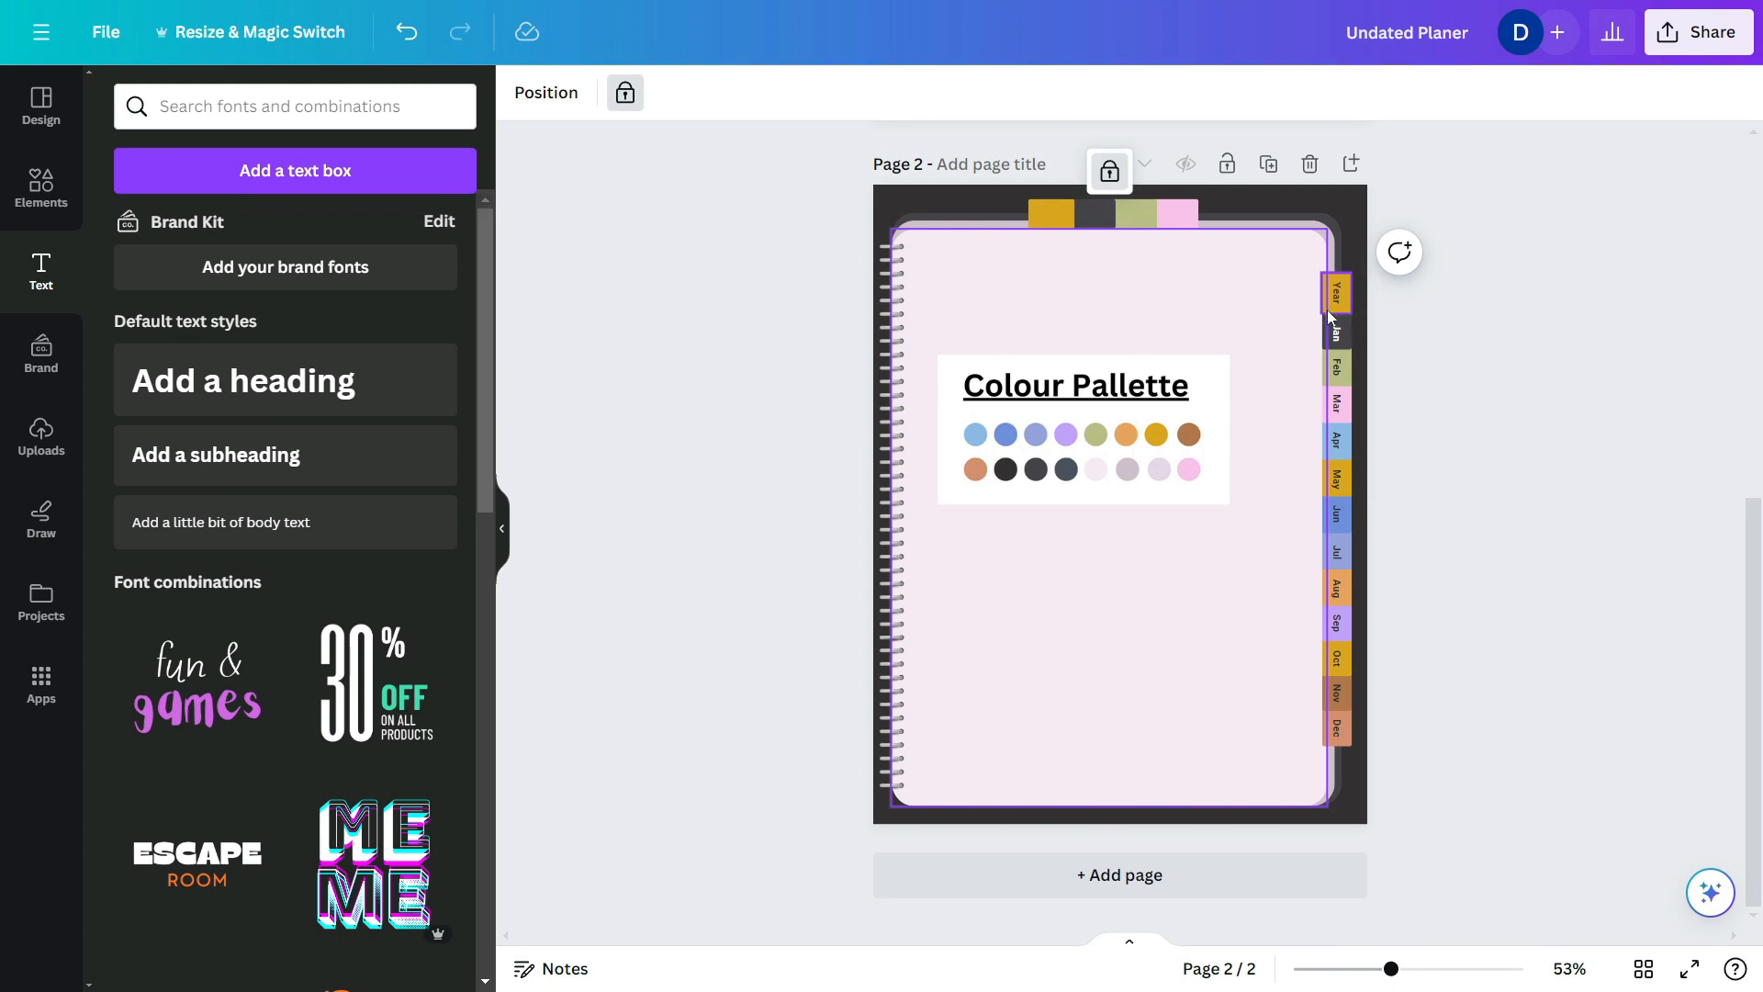
left_click_drag(1429, 816, 1340, 274)
left_click_drag(1352, 509, 1343, 508)
left_click(1385, 774)
key("ctrl+plus")
- Select the side tab labels from Year to Dec together and shift them left to centre them on the tabs
left_click(1425, 276)
left_click(1424, 343, "shift")
left_click(1425, 385, "shift")
left_click(1425, 436, "shift")
left_click(1424, 488, "shift")
left_click(1425, 542, "shift")
left_click(1424, 742, "shift")
left_click(1425, 793, "shift")
left_click(1425, 842, "shift")
left_click(1425, 891, "shift")
left_click_drag(1425, 891, 1420, 891)
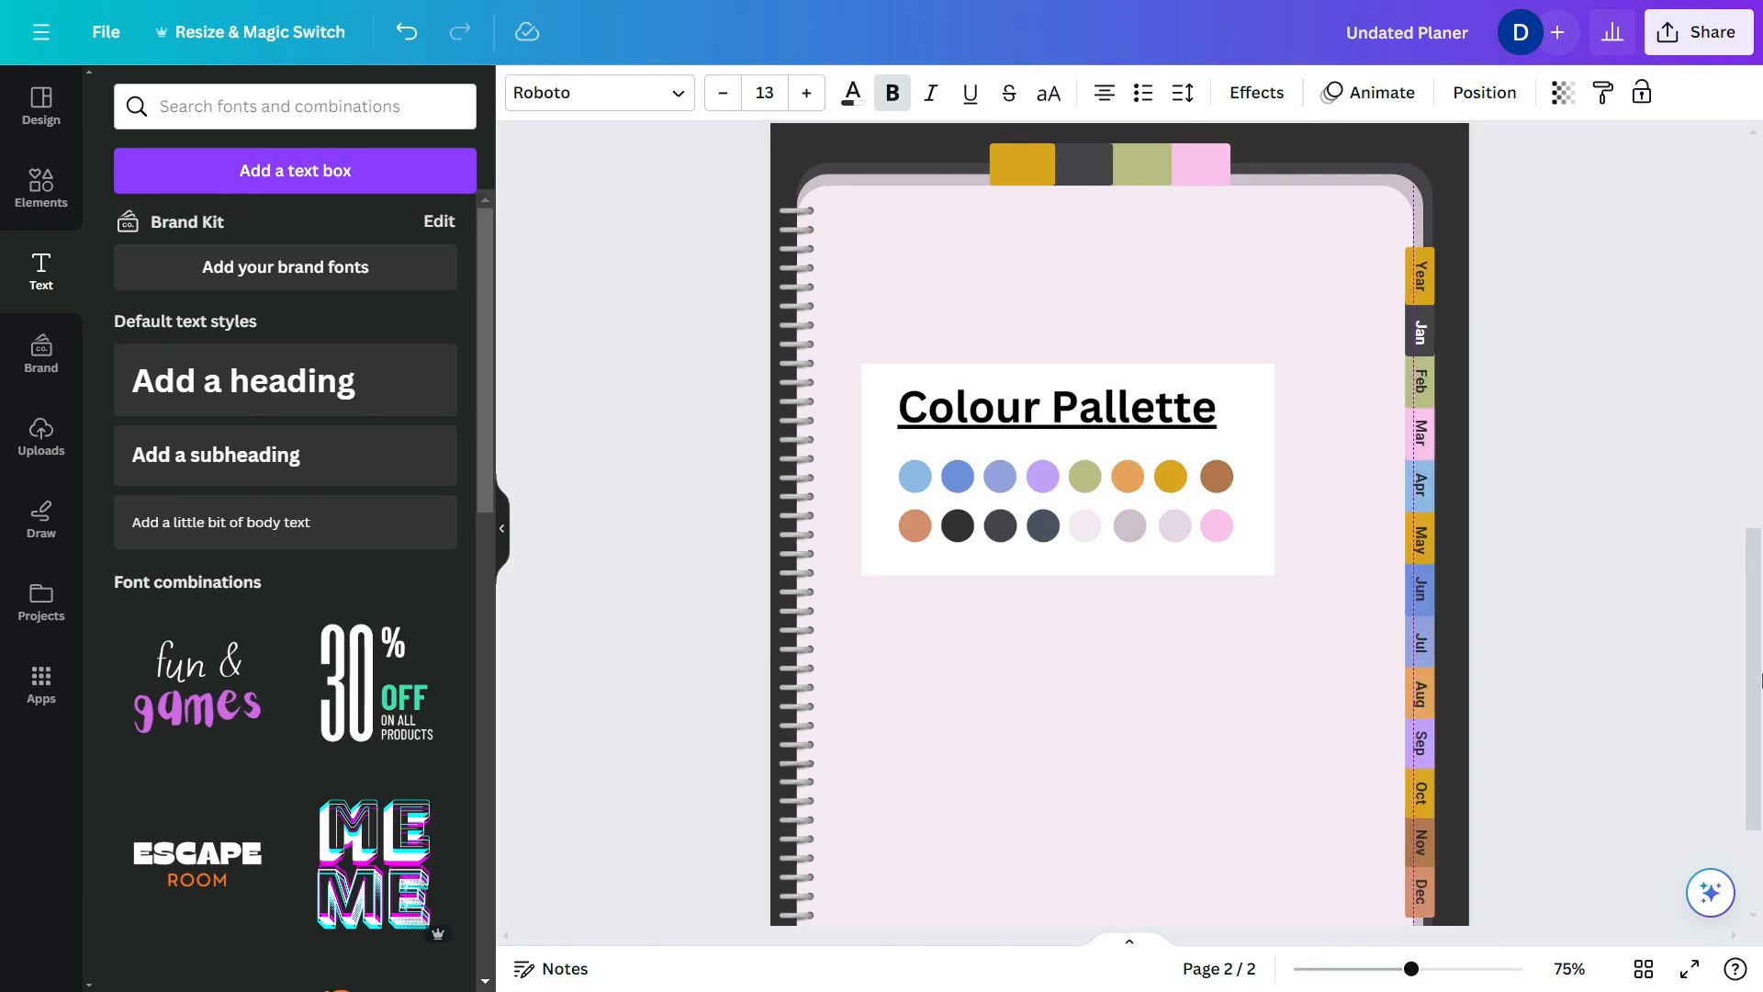
- Select all side tabs with their labels and nudge them right to the notebook page's edge
left_click(1552, 295)
scroll(1552, 295, "down", 2)
left_click(1303, 220)
key("ctrl+z")
scroll(1402, 331, "up", 3)
scroll(1382, 278, "down", 2)
left_click_drag(1461, 242, 1340, 863)
left_click(1685, 147)
key("shift+Right")
key("shift+Right")
key("shift+Right")
key("shift+Right")
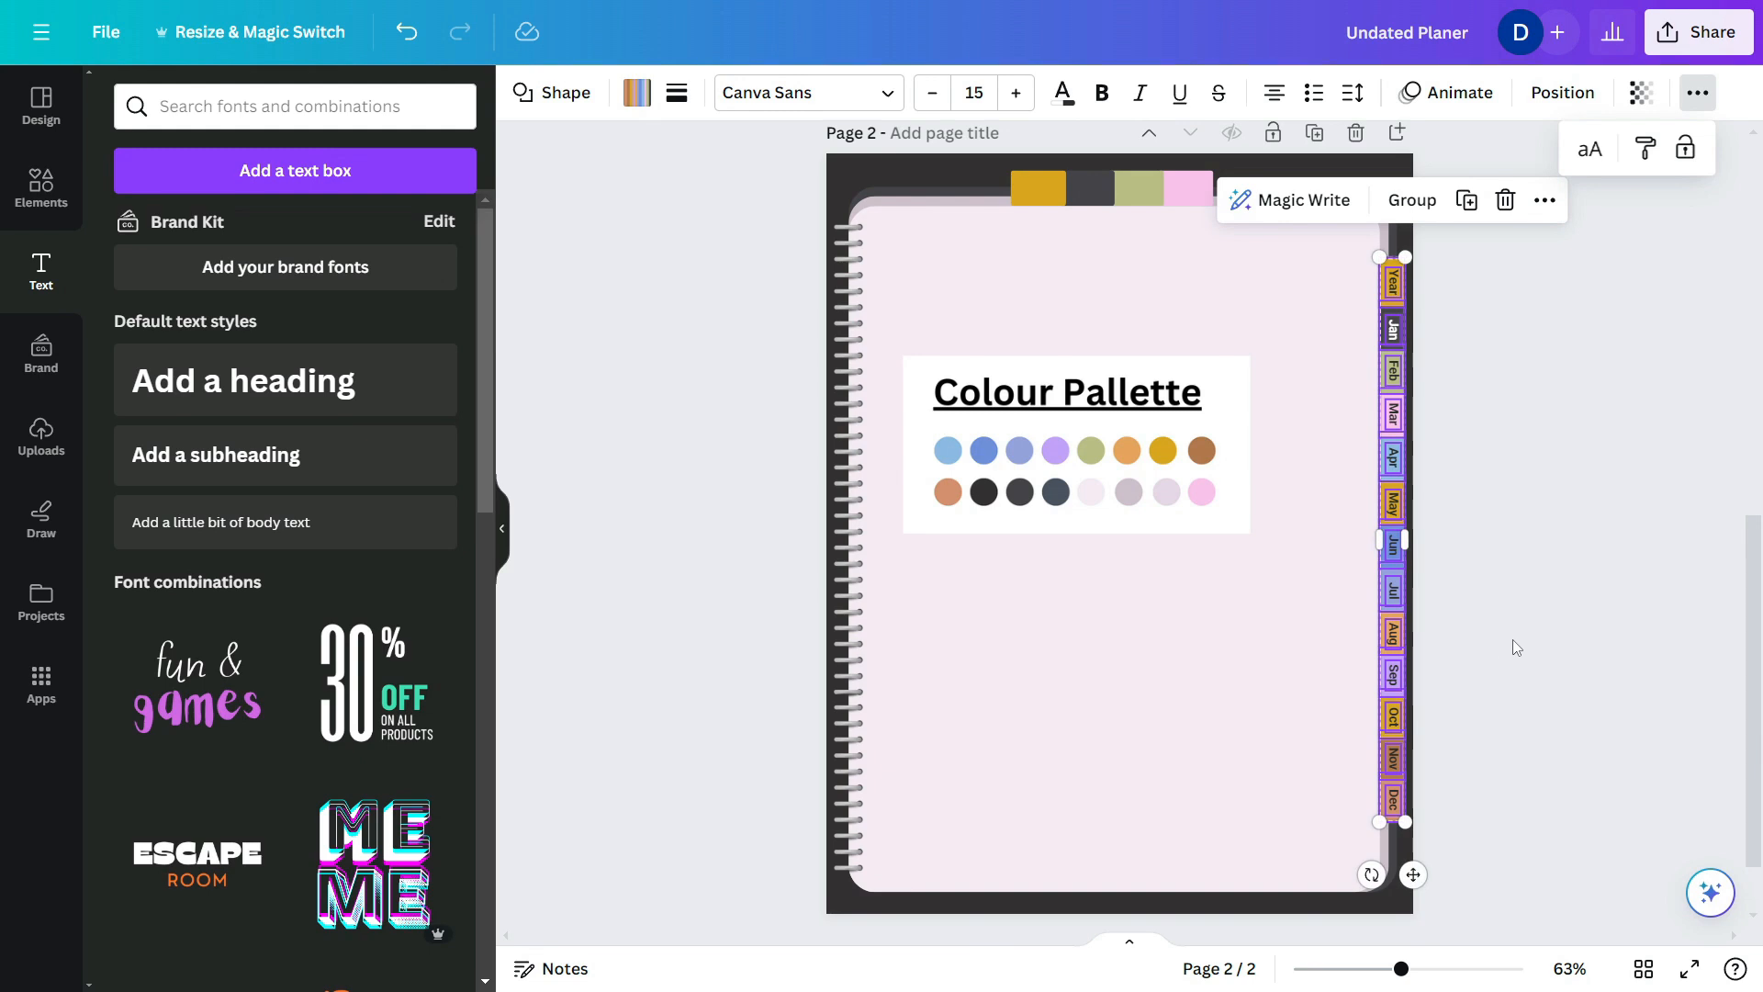
left_click(1548, 593)
- Select the four top tabs together and reduce their height from the upper edge
scroll(1072, 184, "up", 1)
left_click(1029, 190)
left_click(1080, 188, "shift")
left_click(1141, 191, "shift")
left_click(1198, 191, "shift")
left_click_drag(1110, 170, 1110, 179)
left_click(1630, 323)
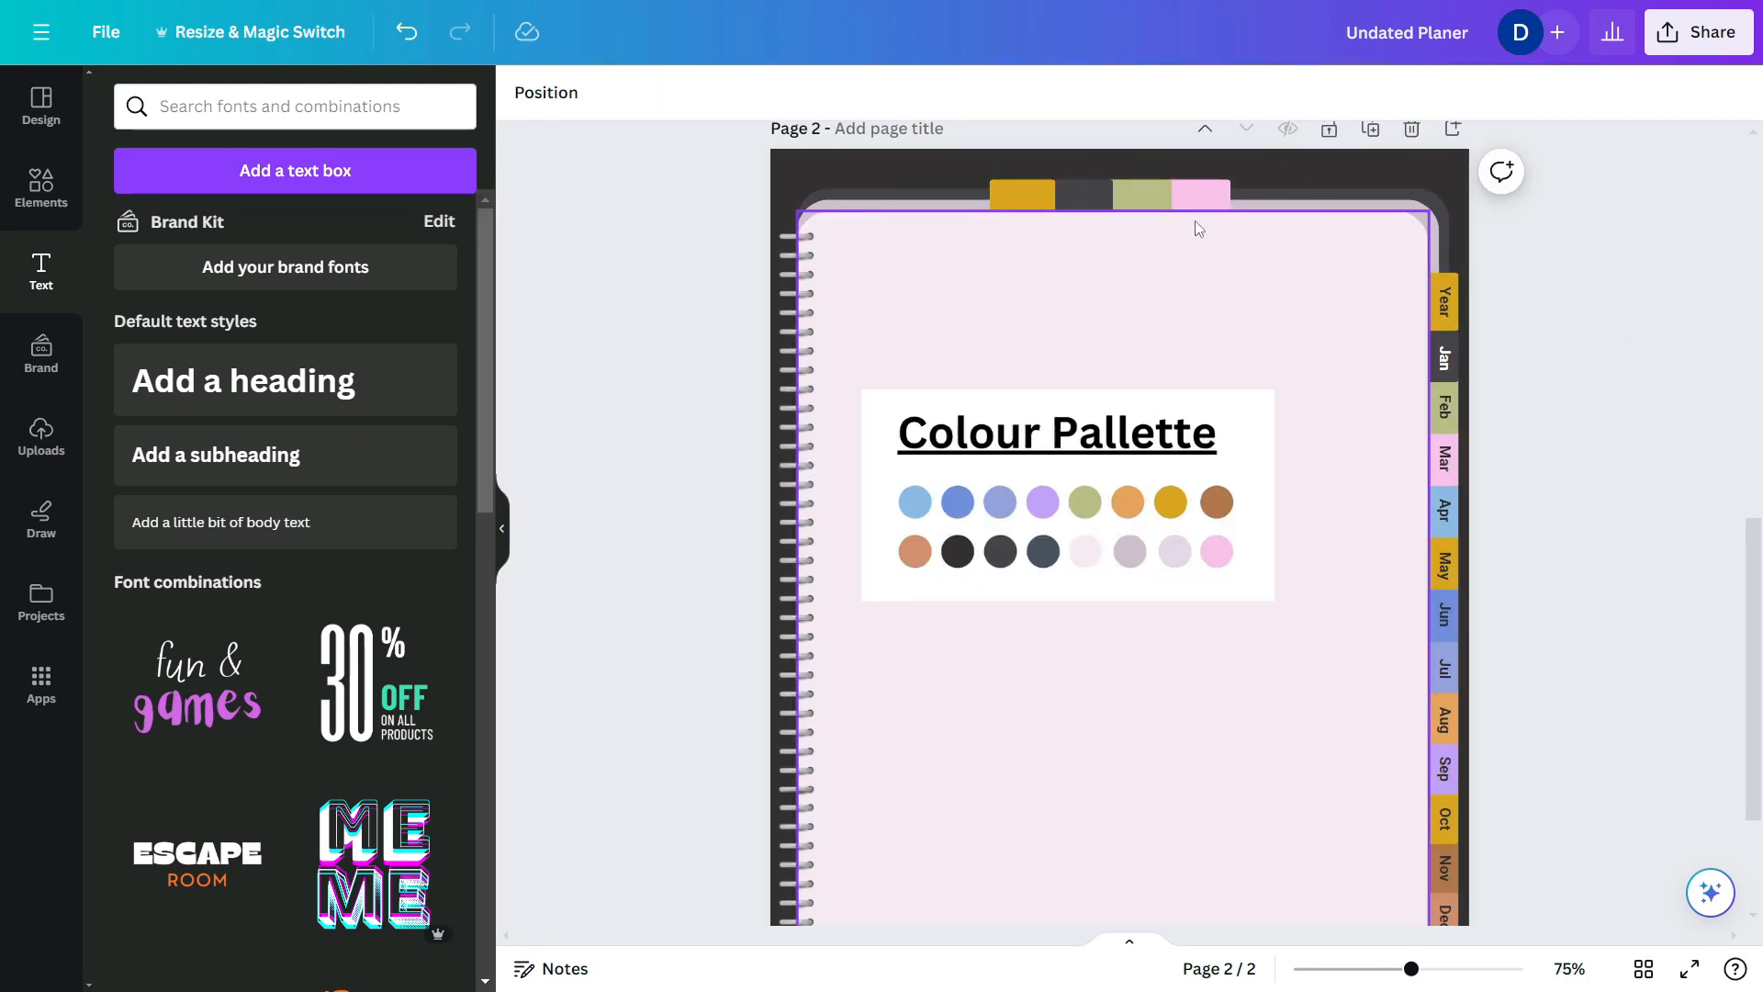
- Copy the Year label onto the first top tab and fill that tab with the periwinkle blue
left_click_drag(1446, 305, 1048, 185)
scroll(1049, 184, "up", 2)
left_click(1006, 202)
left_click(637, 93)
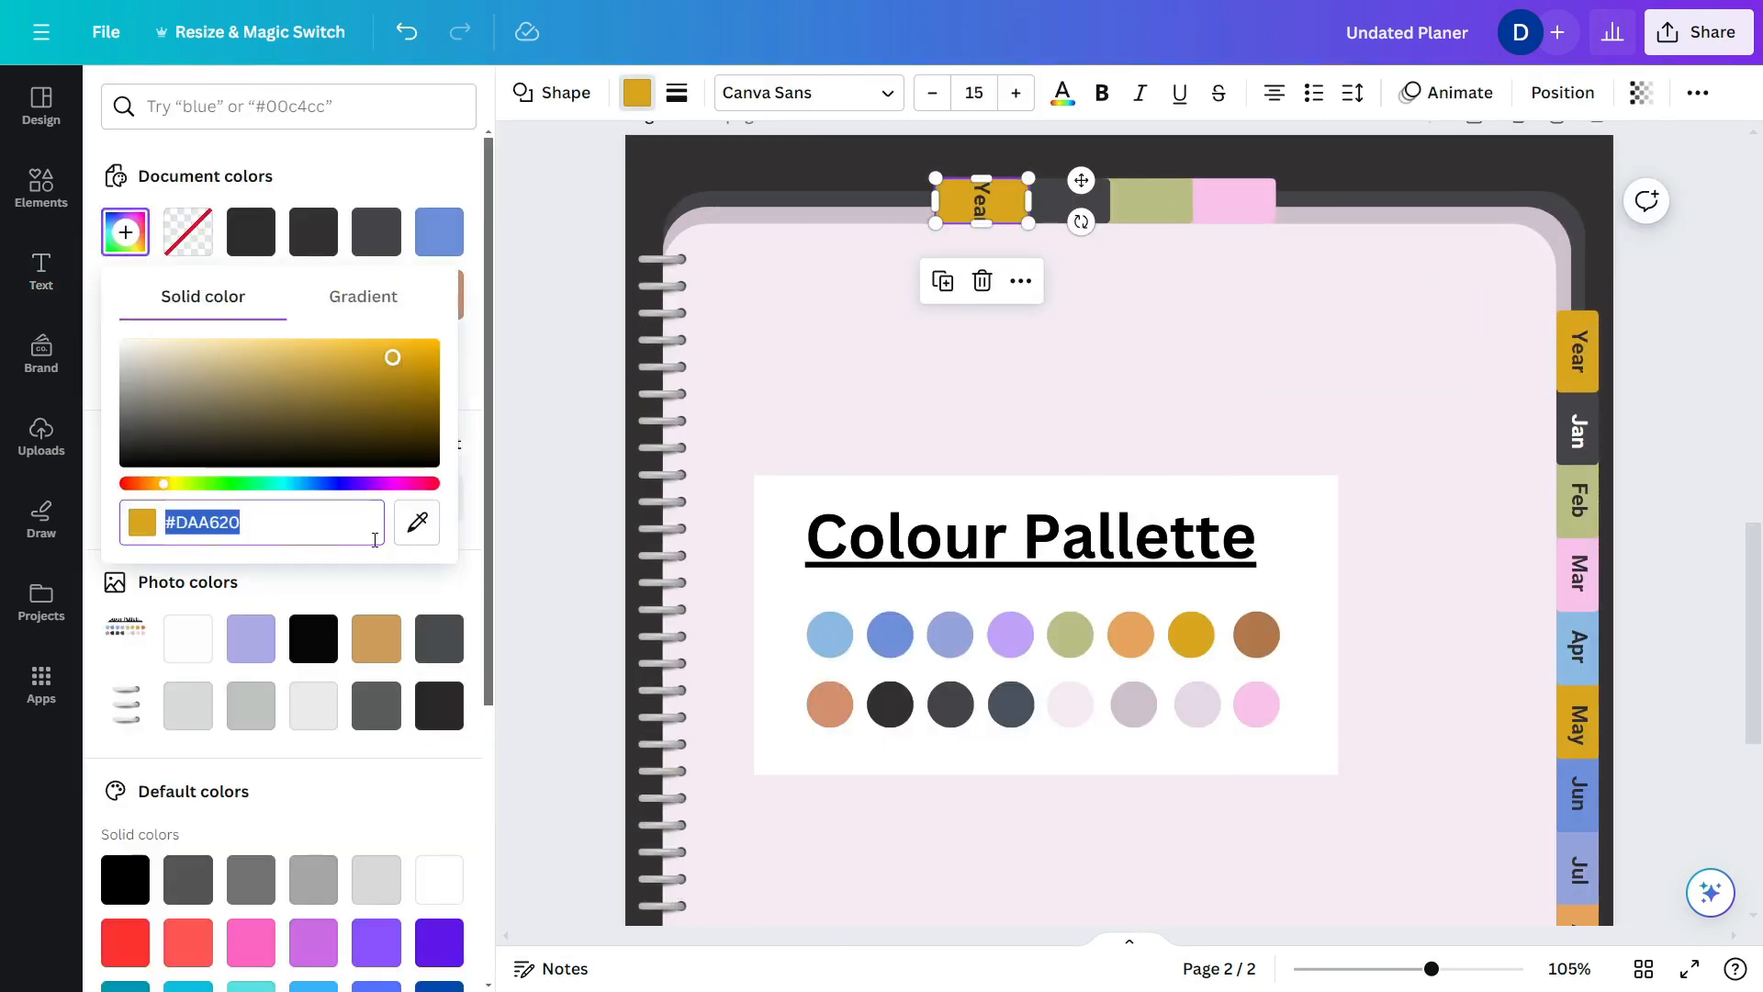
left_click(187, 294)
- Fill the second top tab with light pink, the third with purple and the fourth with golden yellow
left_click(1069, 201)
left_click(251, 357)
left_click(1145, 211)
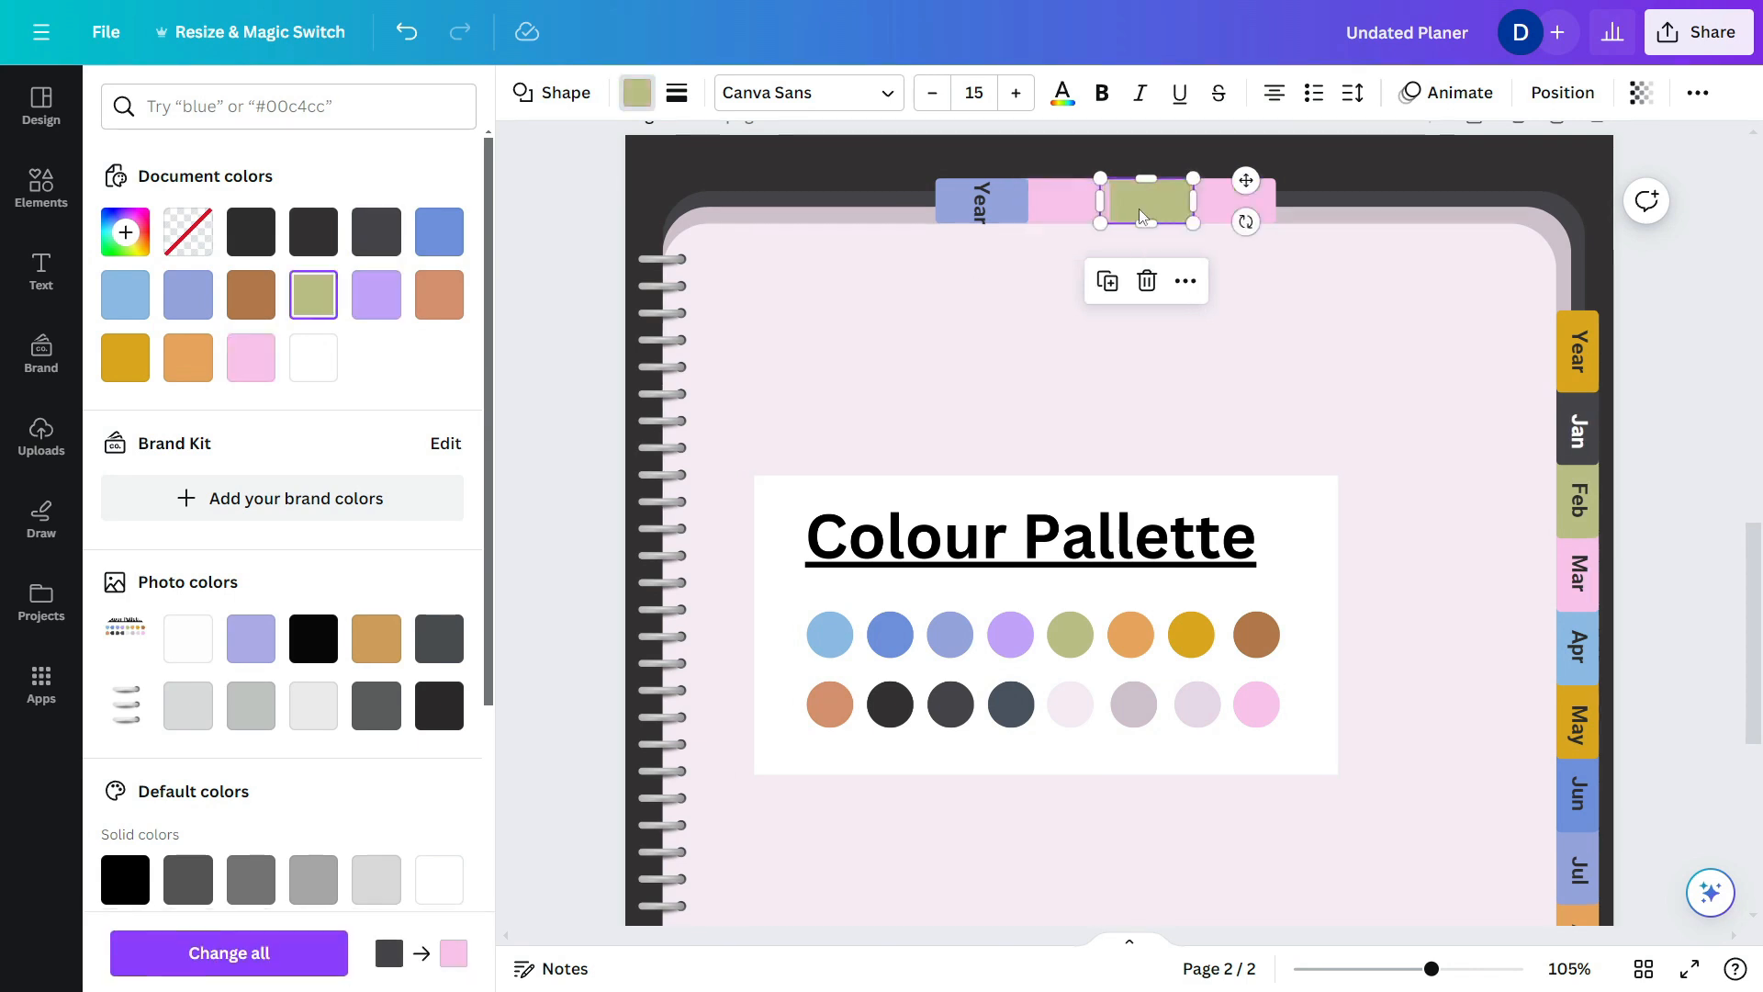
left_click(381, 299)
left_click(1231, 202)
left_click(124, 357)
- Rotate the first top tab's label to 0° and change its text to Home
left_click(979, 200)
left_click_drag(916, 213, 955, 258)
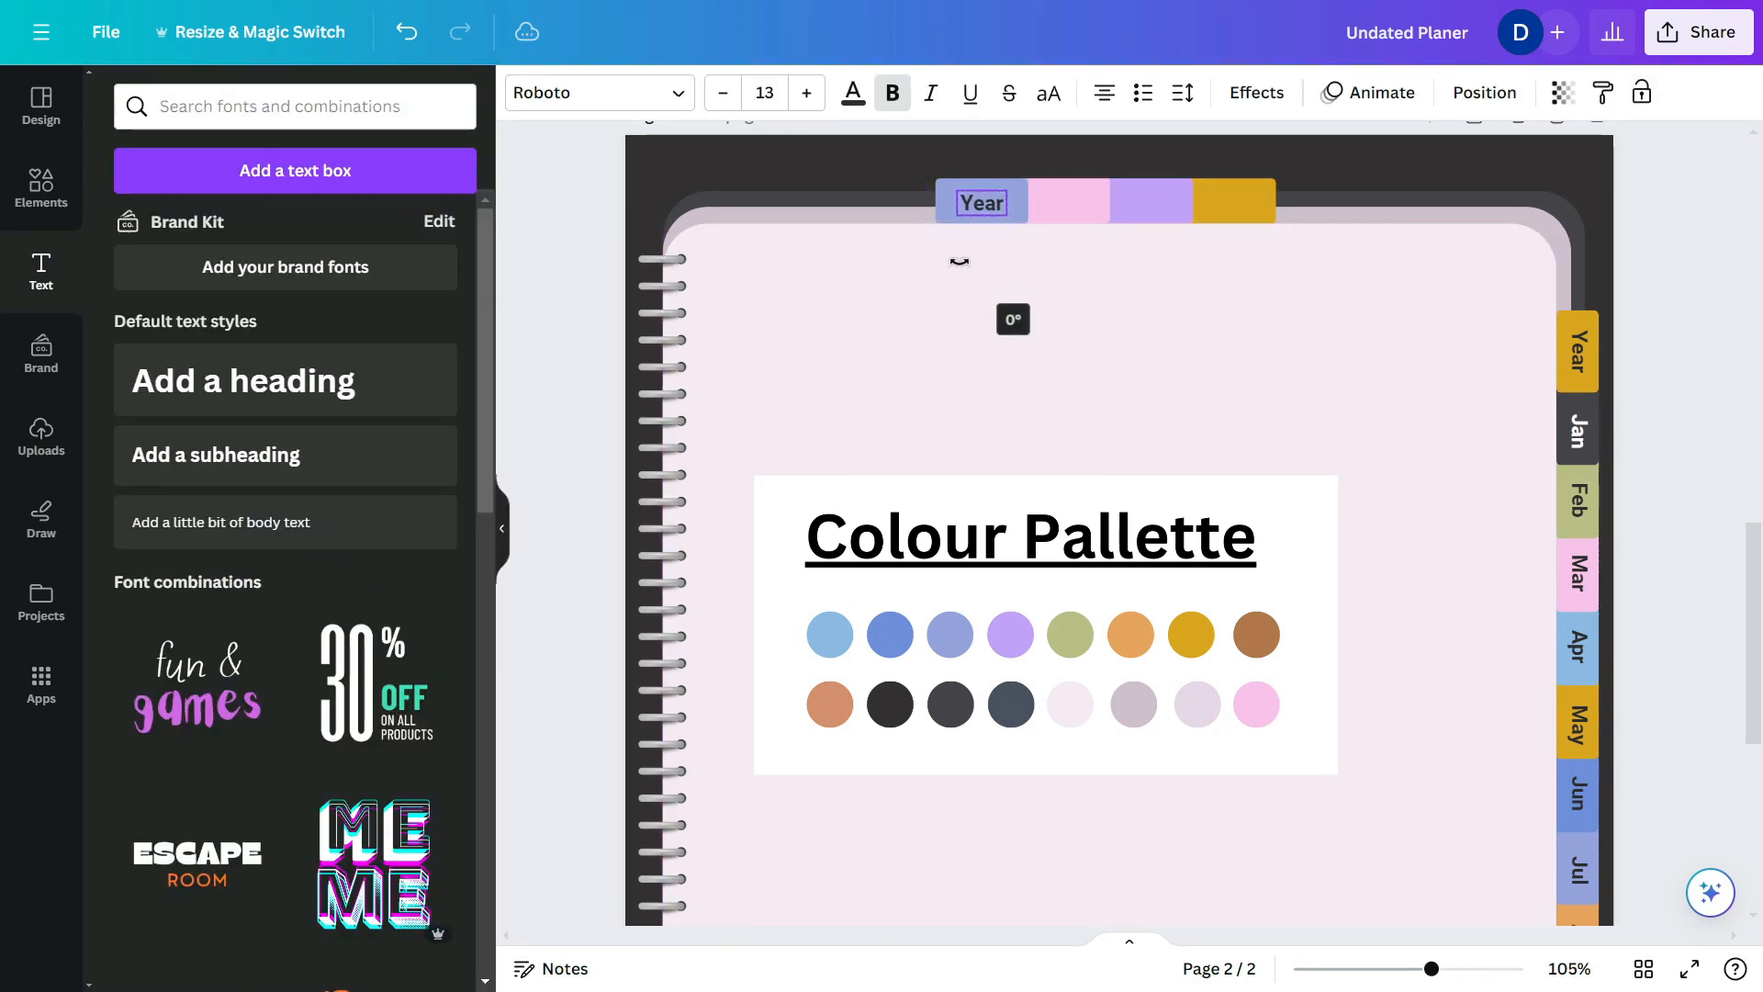
left_click_drag(960, 261, 960, 261)
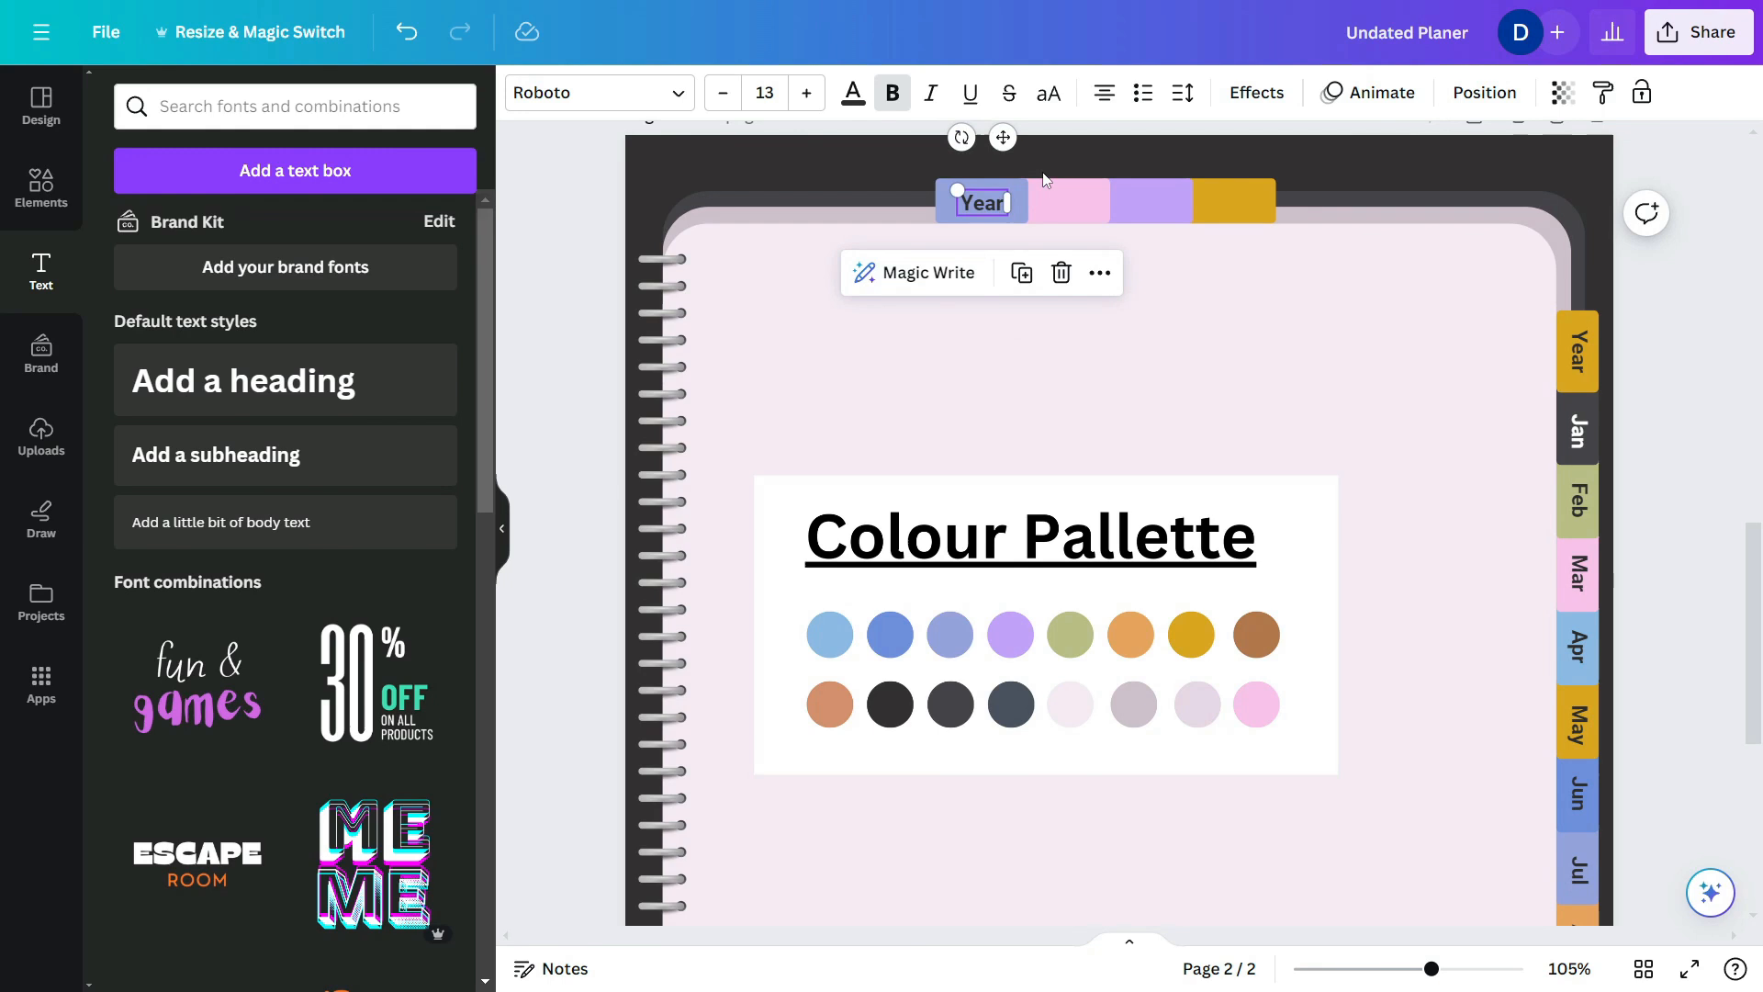
double_click(998, 203)
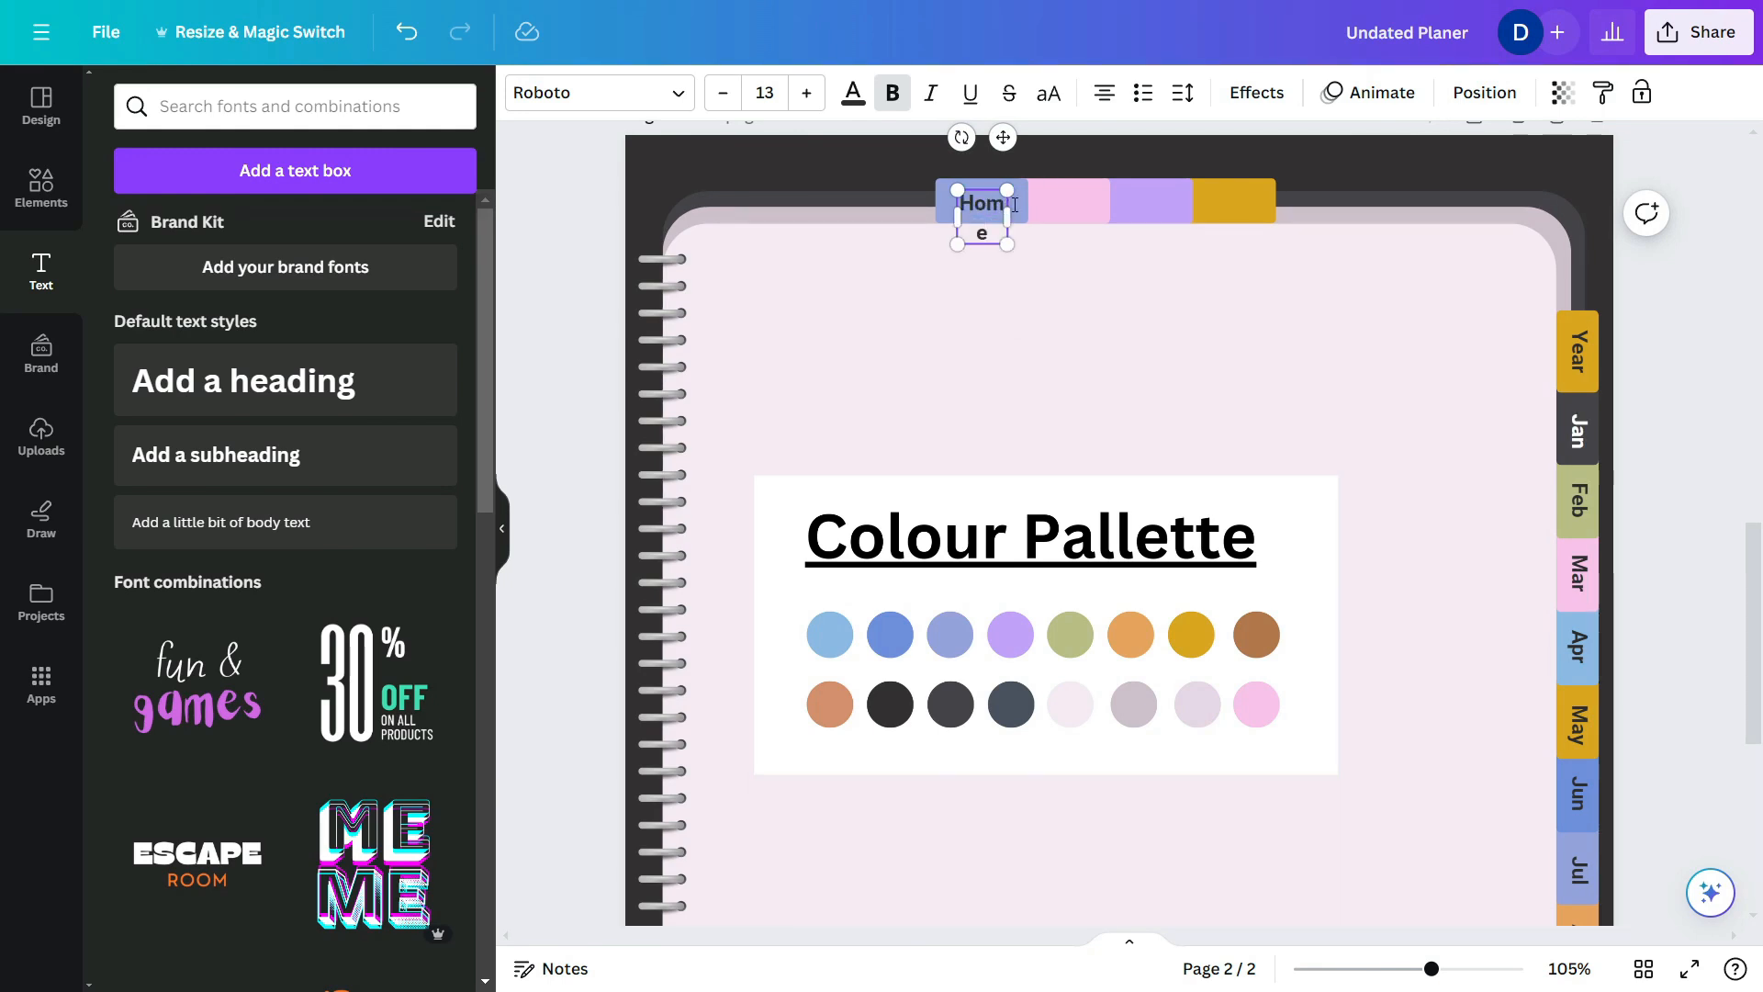
- Copy the Home label onto the pink top tab, change it to Budget and fit it on one line
left_click_drag(1014, 223, 1094, 227)
left_click(1074, 190)
scroll(1072, 187, "up", 3)
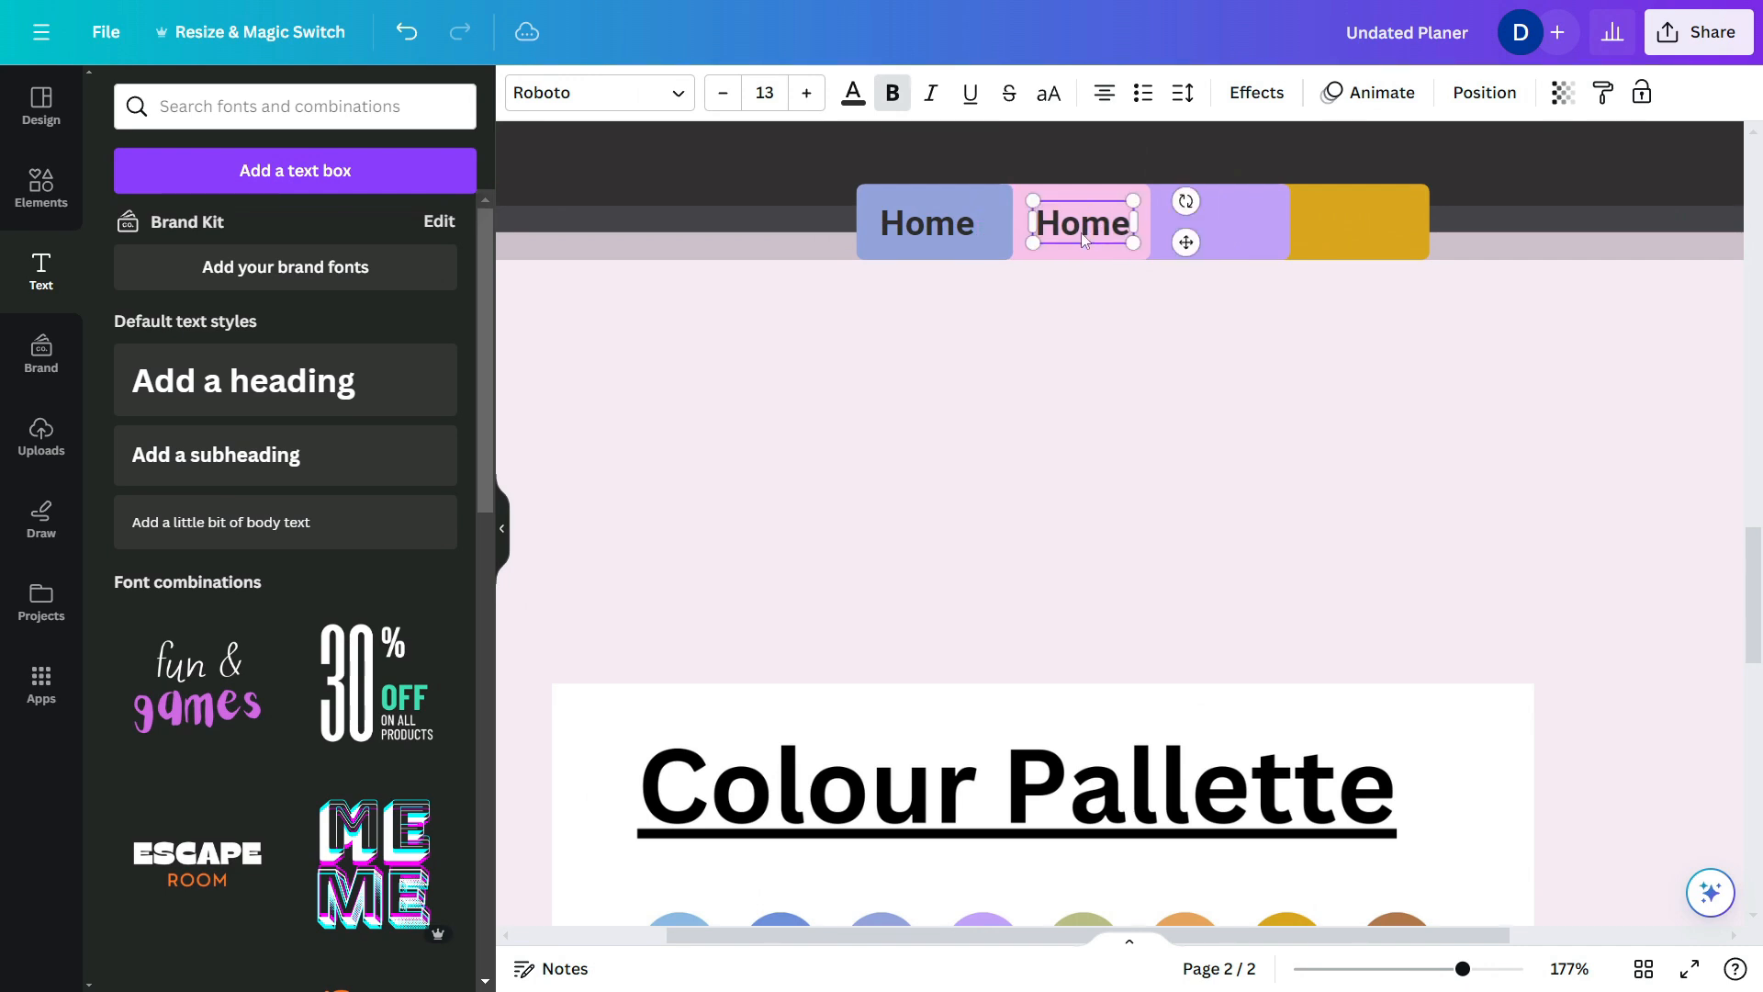
double_click(1082, 226)
type("Budge")
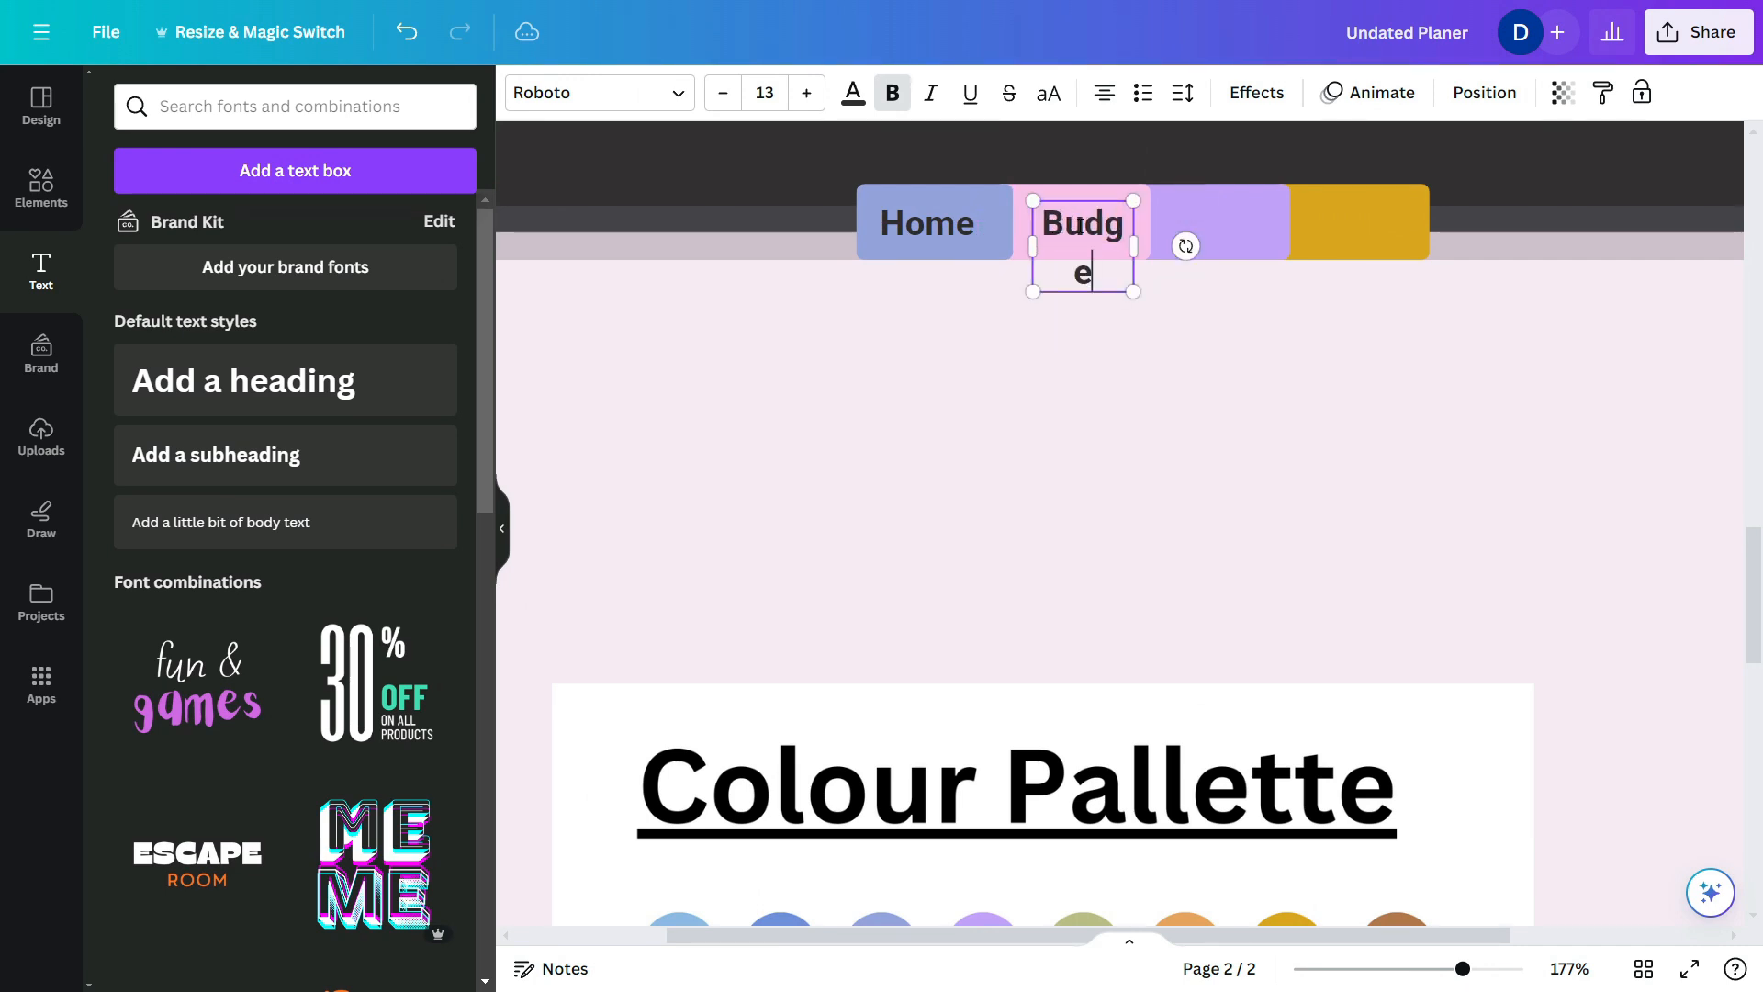
left_click_drag(1140, 247, 1078, 228)
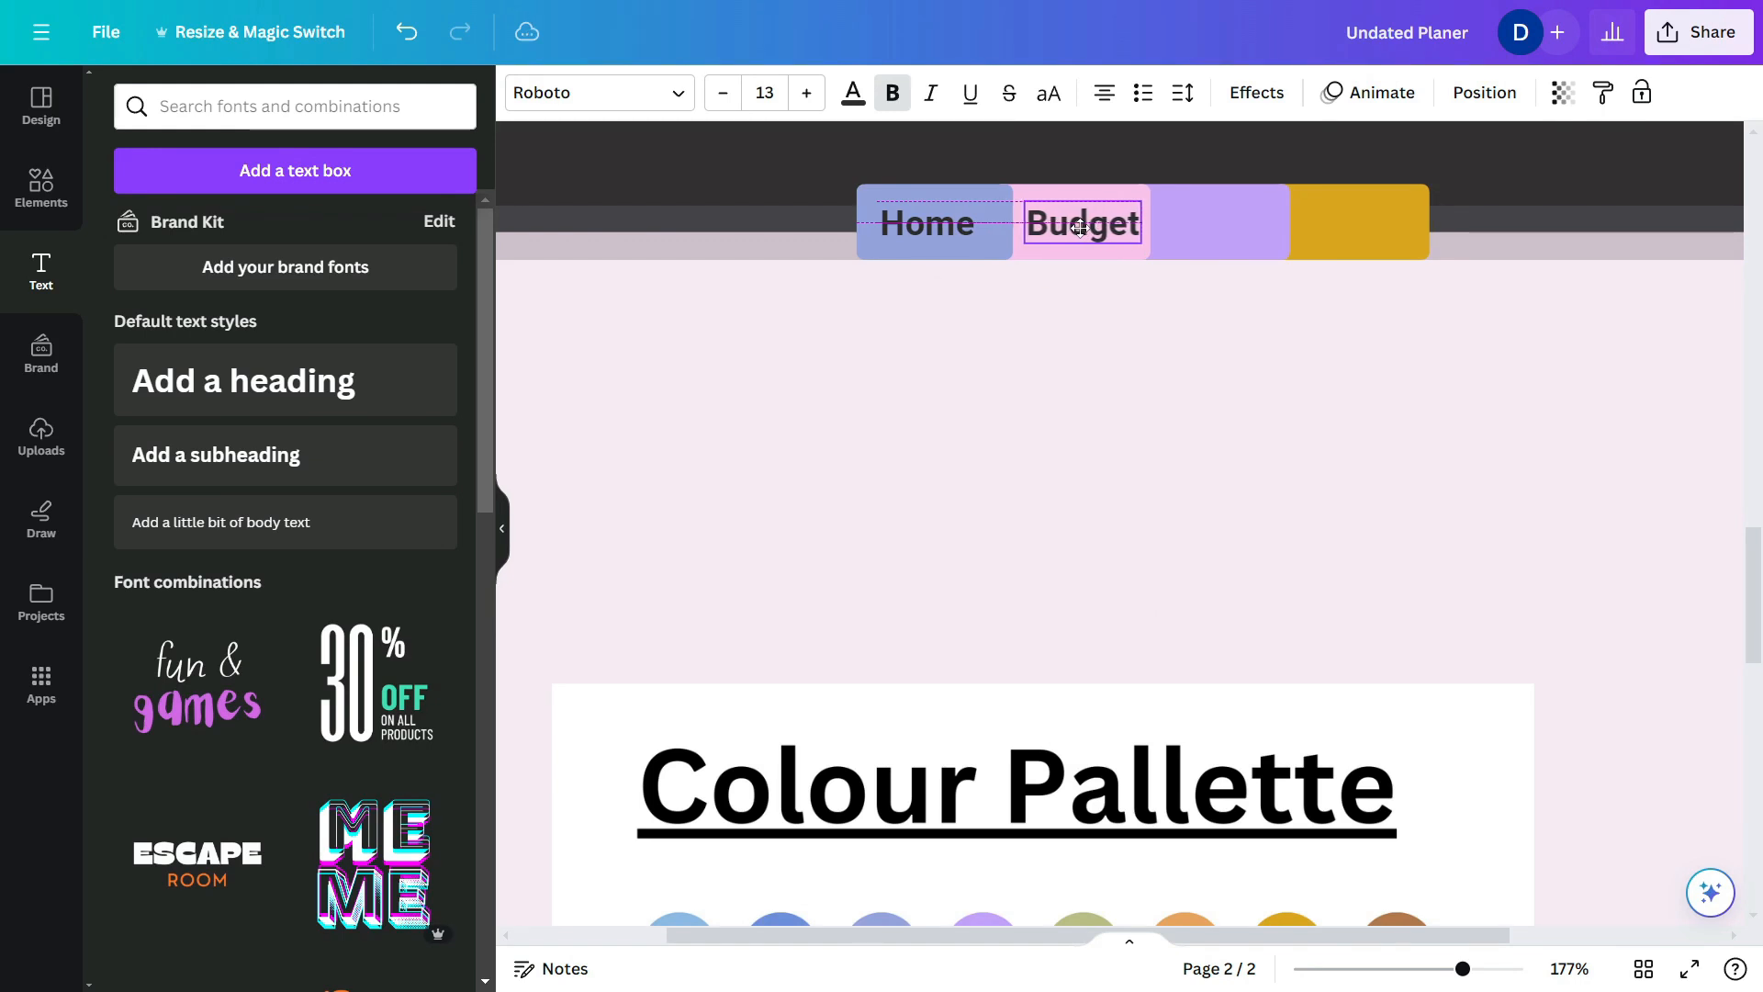
- Tighten the Budget label's letter spacing to -55
left_click(1182, 93)
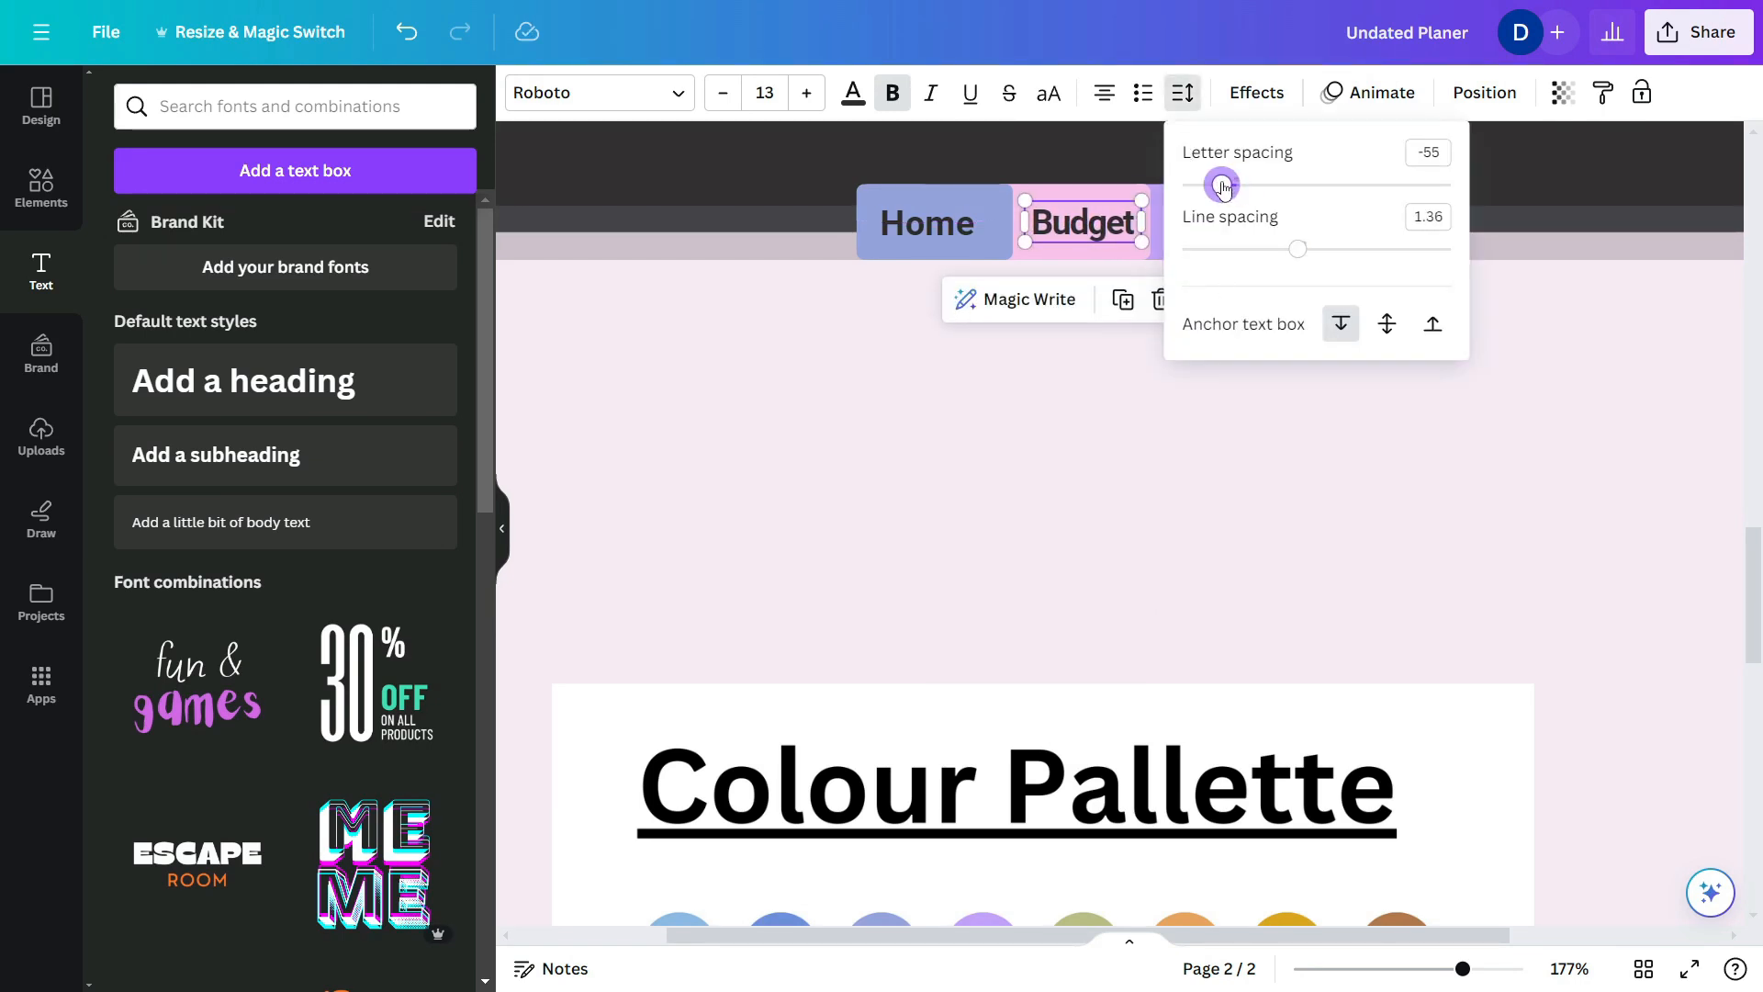
left_click(1083, 248)
left_click(1075, 234)
- Copy the Budget label onto the purple and golden top tabs and change the copies to Health and Notes
left_click_drag(1078, 233, 1222, 234, "alt")
double_click(1220, 231)
type("hea")
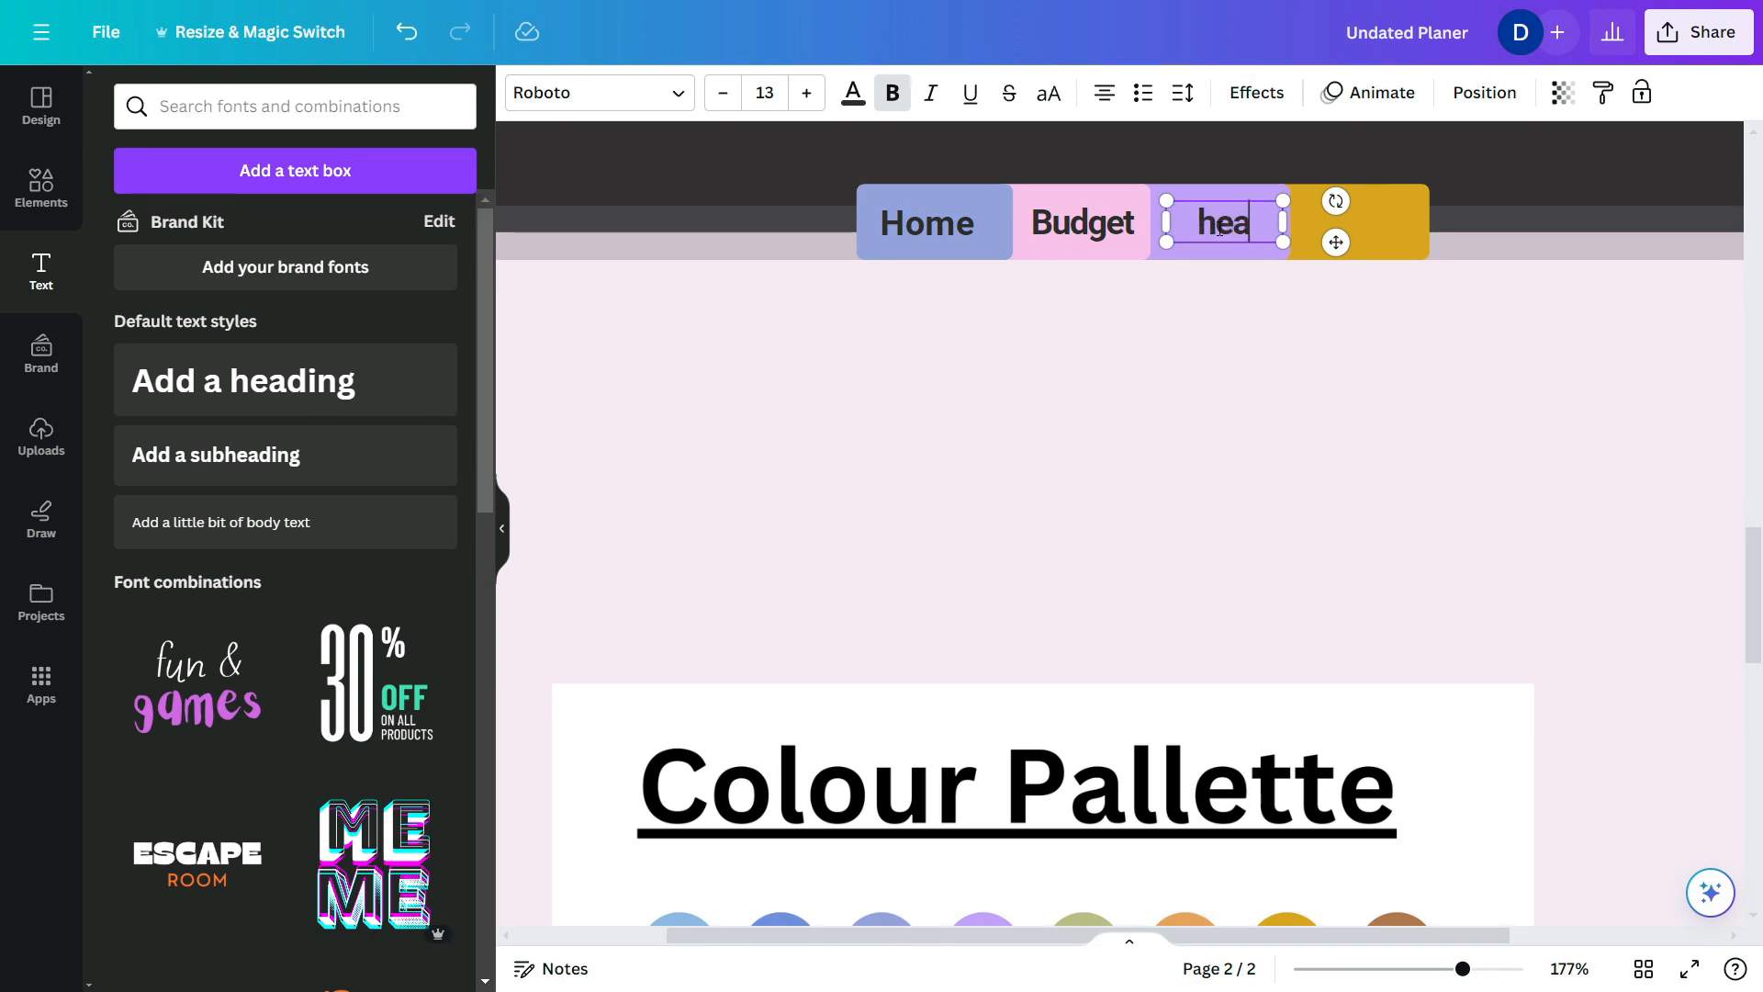
type("H")
left_click(1346, 342)
left_click_drag(1229, 226, 1354, 226)
double_click(1354, 225)
type("Notes")
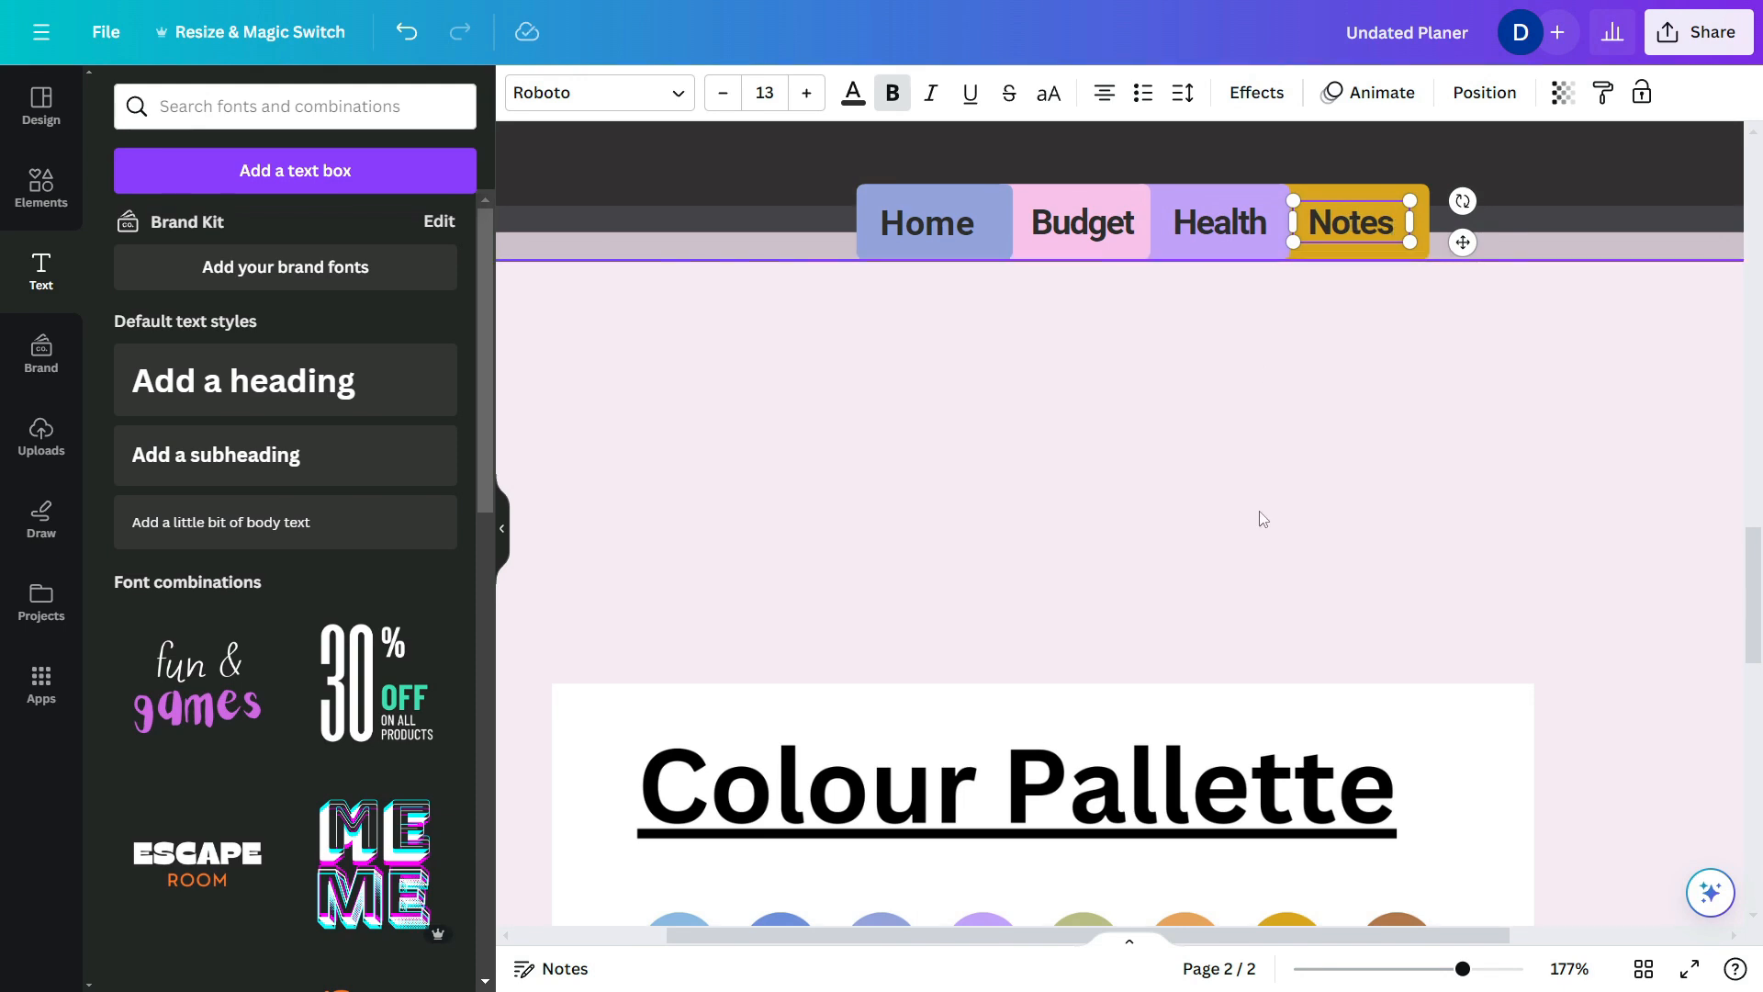
- Delete the Colour Pallette picture from the planner page
left_click(1260, 512)
scroll(1224, 409, "down", 7)
scroll(1246, 437, "up", 1)
scroll(1212, 450, "down", 2)
left_click(1149, 466)
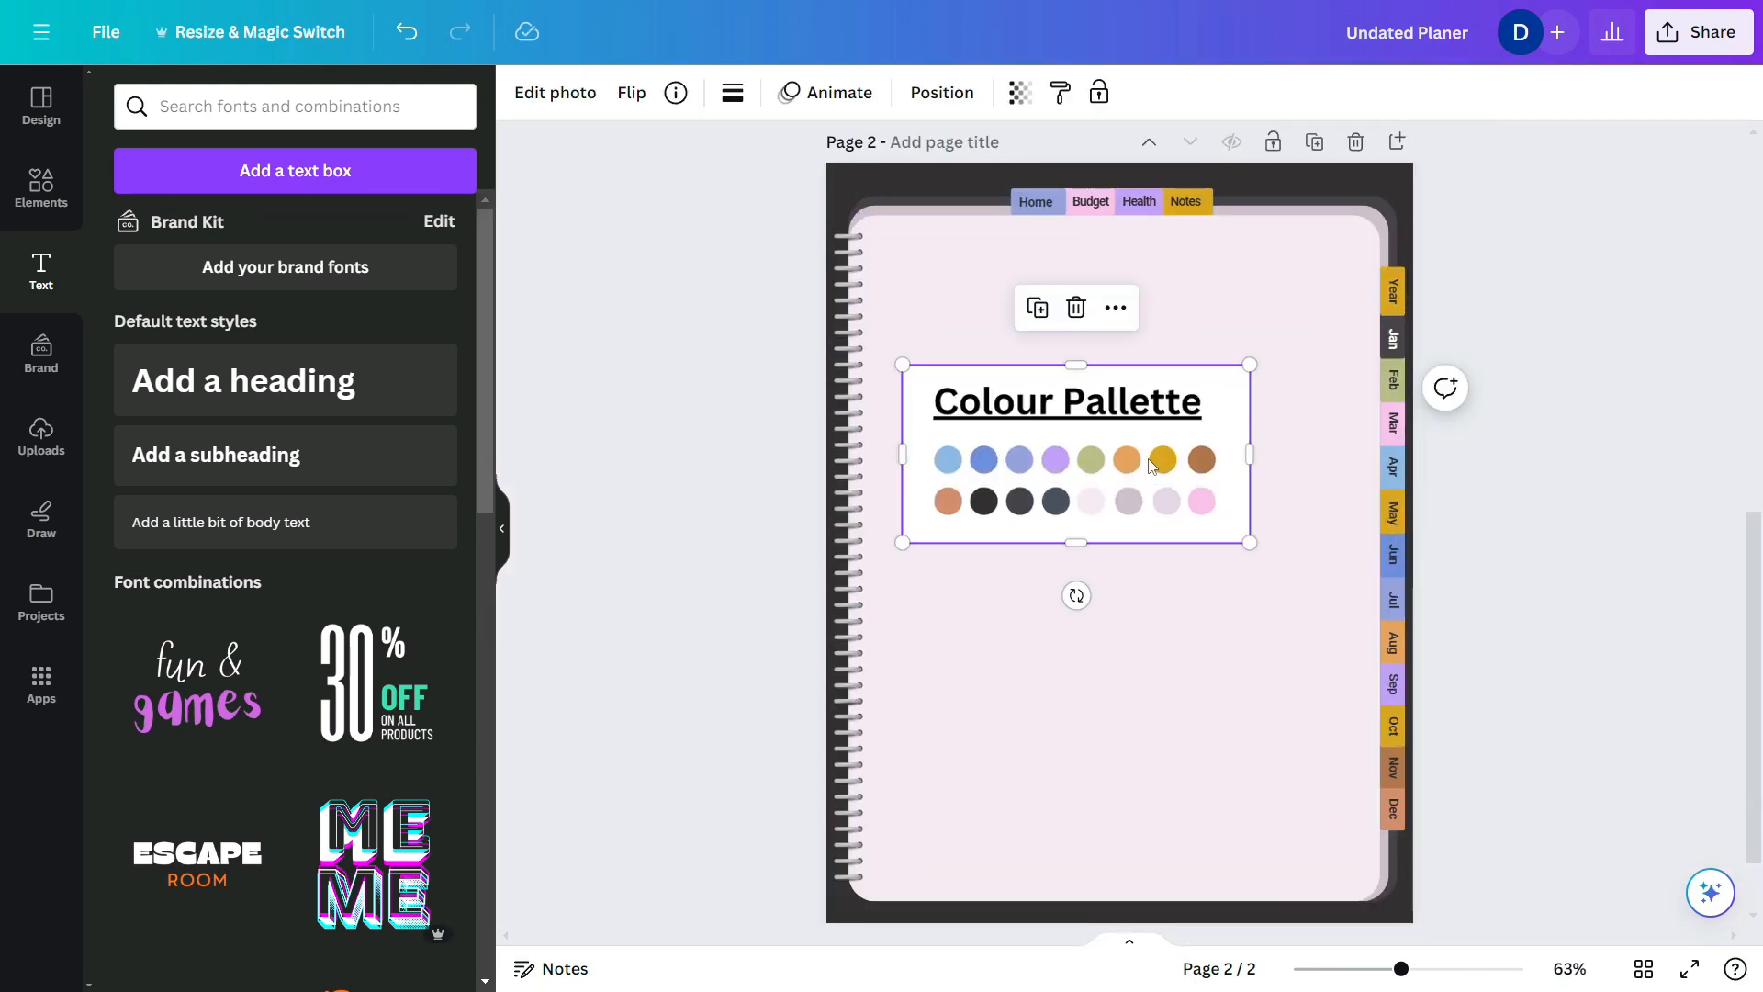
key("Delete")
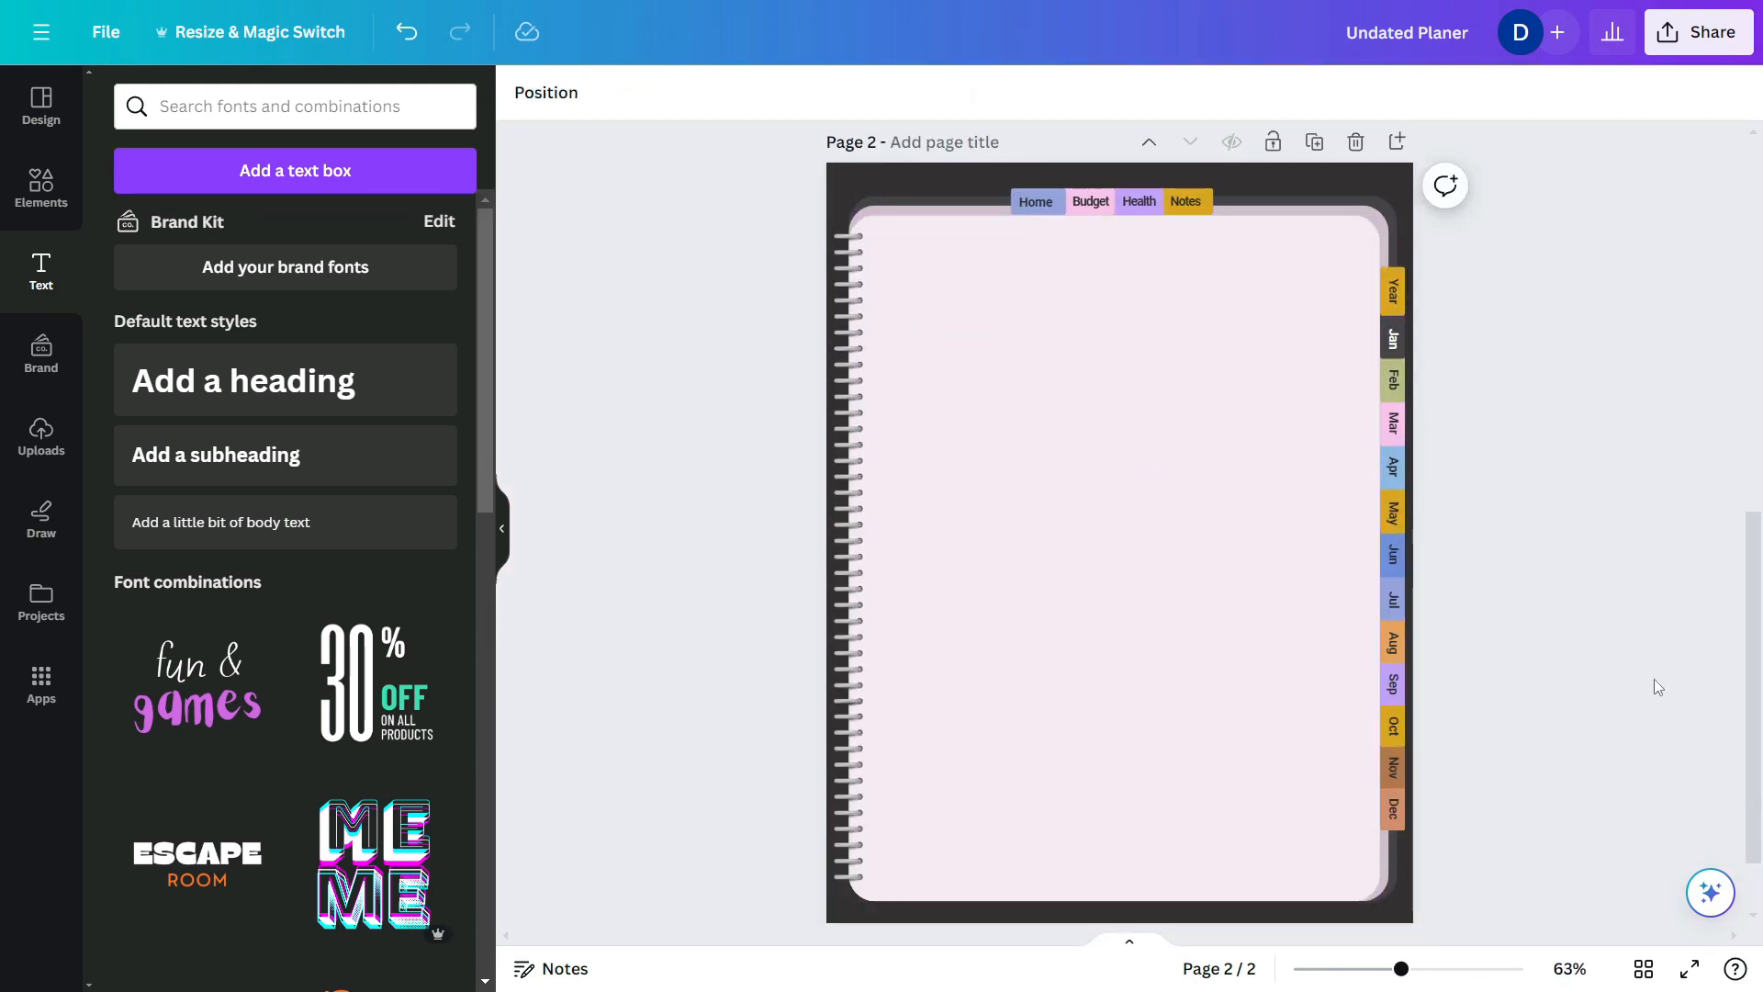
- Adjust the letter spacing of the Budget, Health and Notes top tab labels
left_click(1081, 223)
left_click(1181, 93)
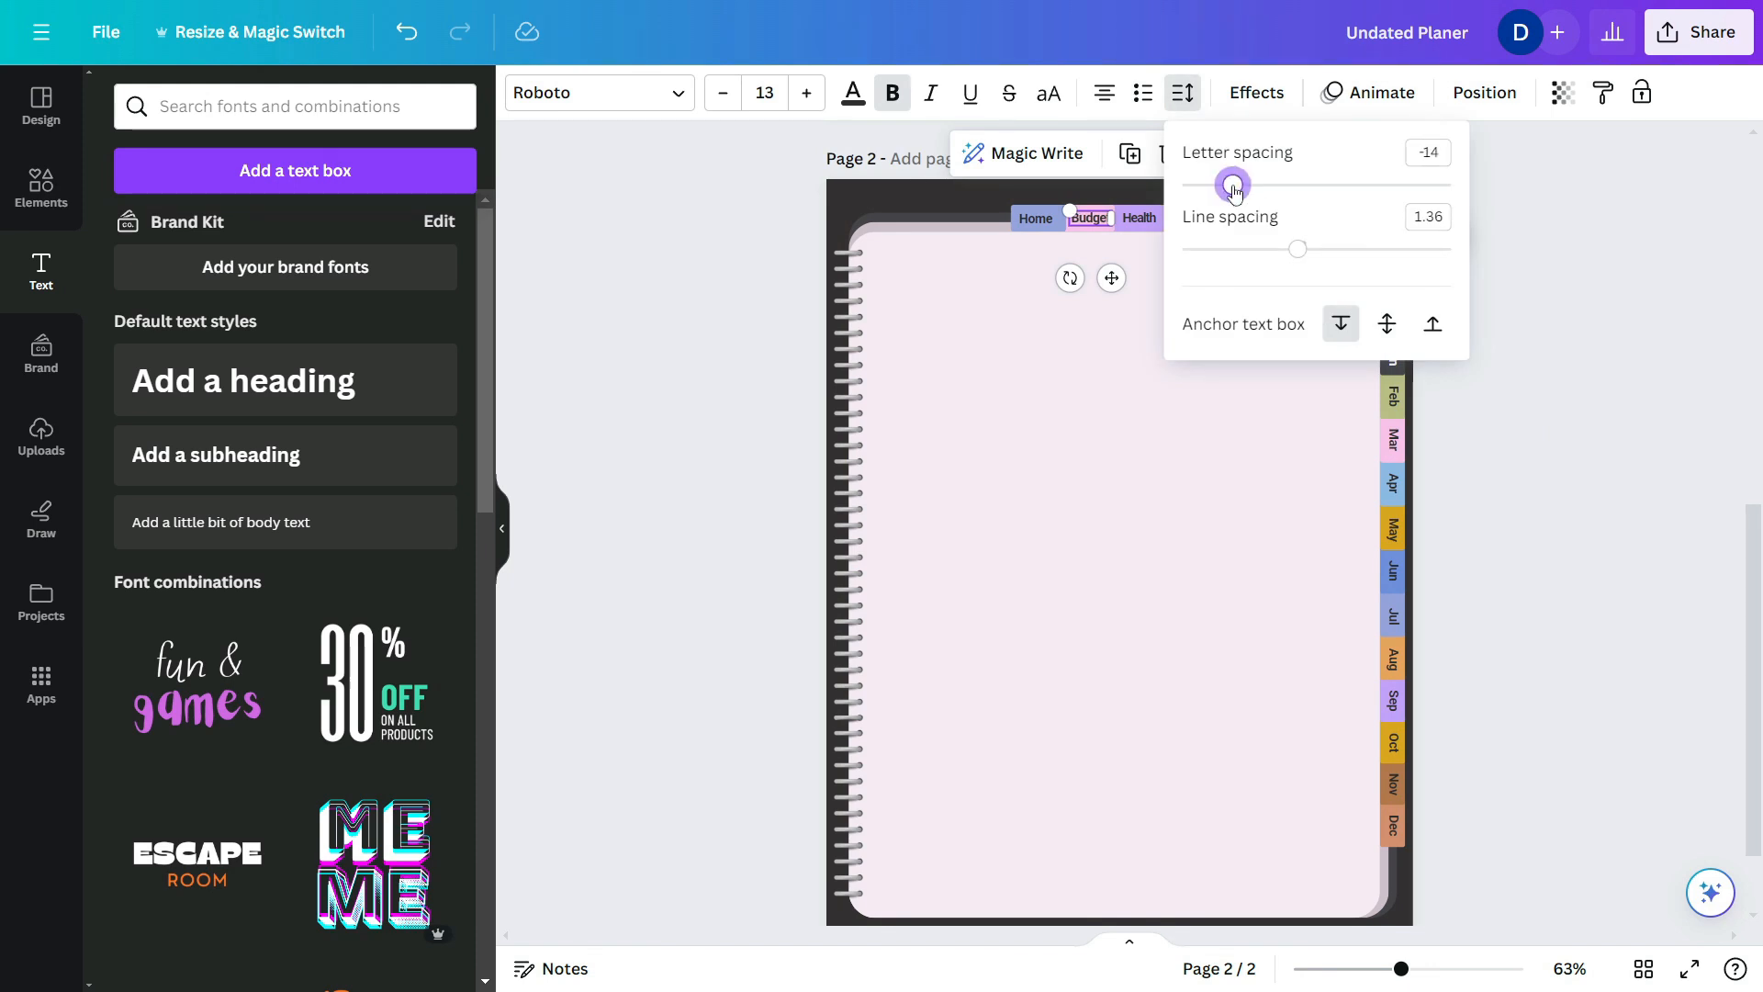
left_click(1138, 217)
left_click(1182, 93)
left_click_drag(1233, 186, 1237, 186)
left_click(1535, 504)
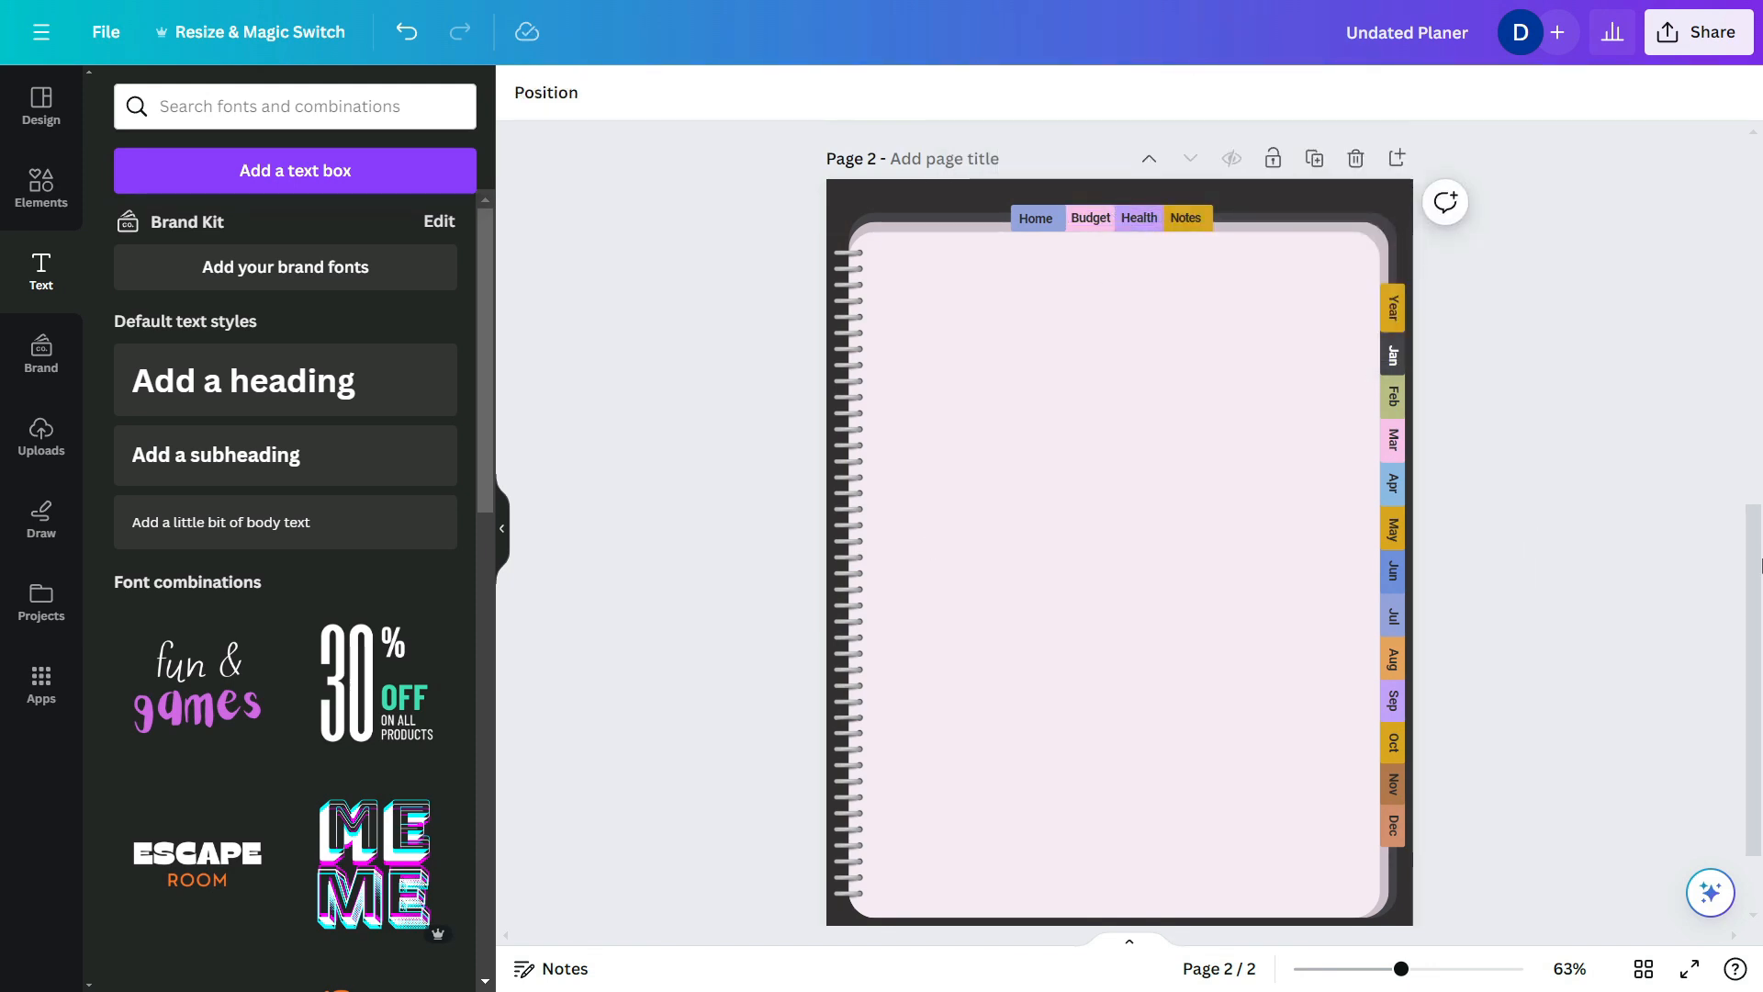
left_click(1185, 217)
left_click(1181, 92)
left_click(1532, 483)
- Title page 2 as Home
scroll(1529, 477, "down", 1)
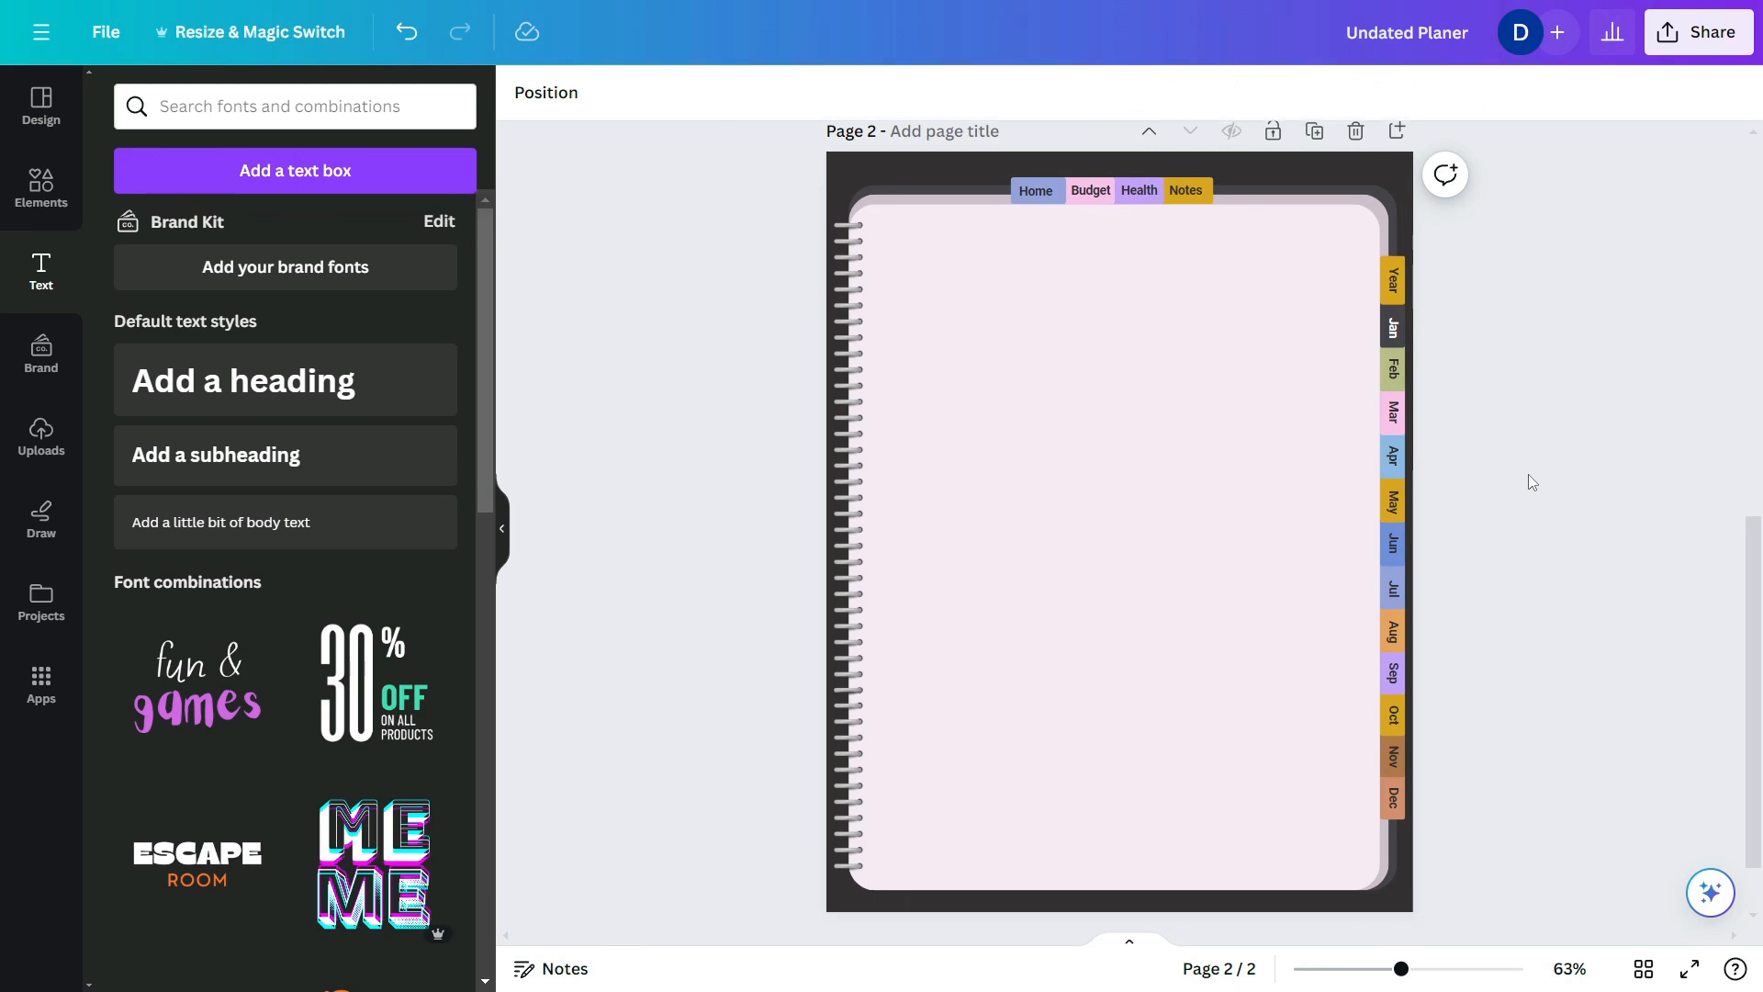
scroll(1524, 473, "up", 1)
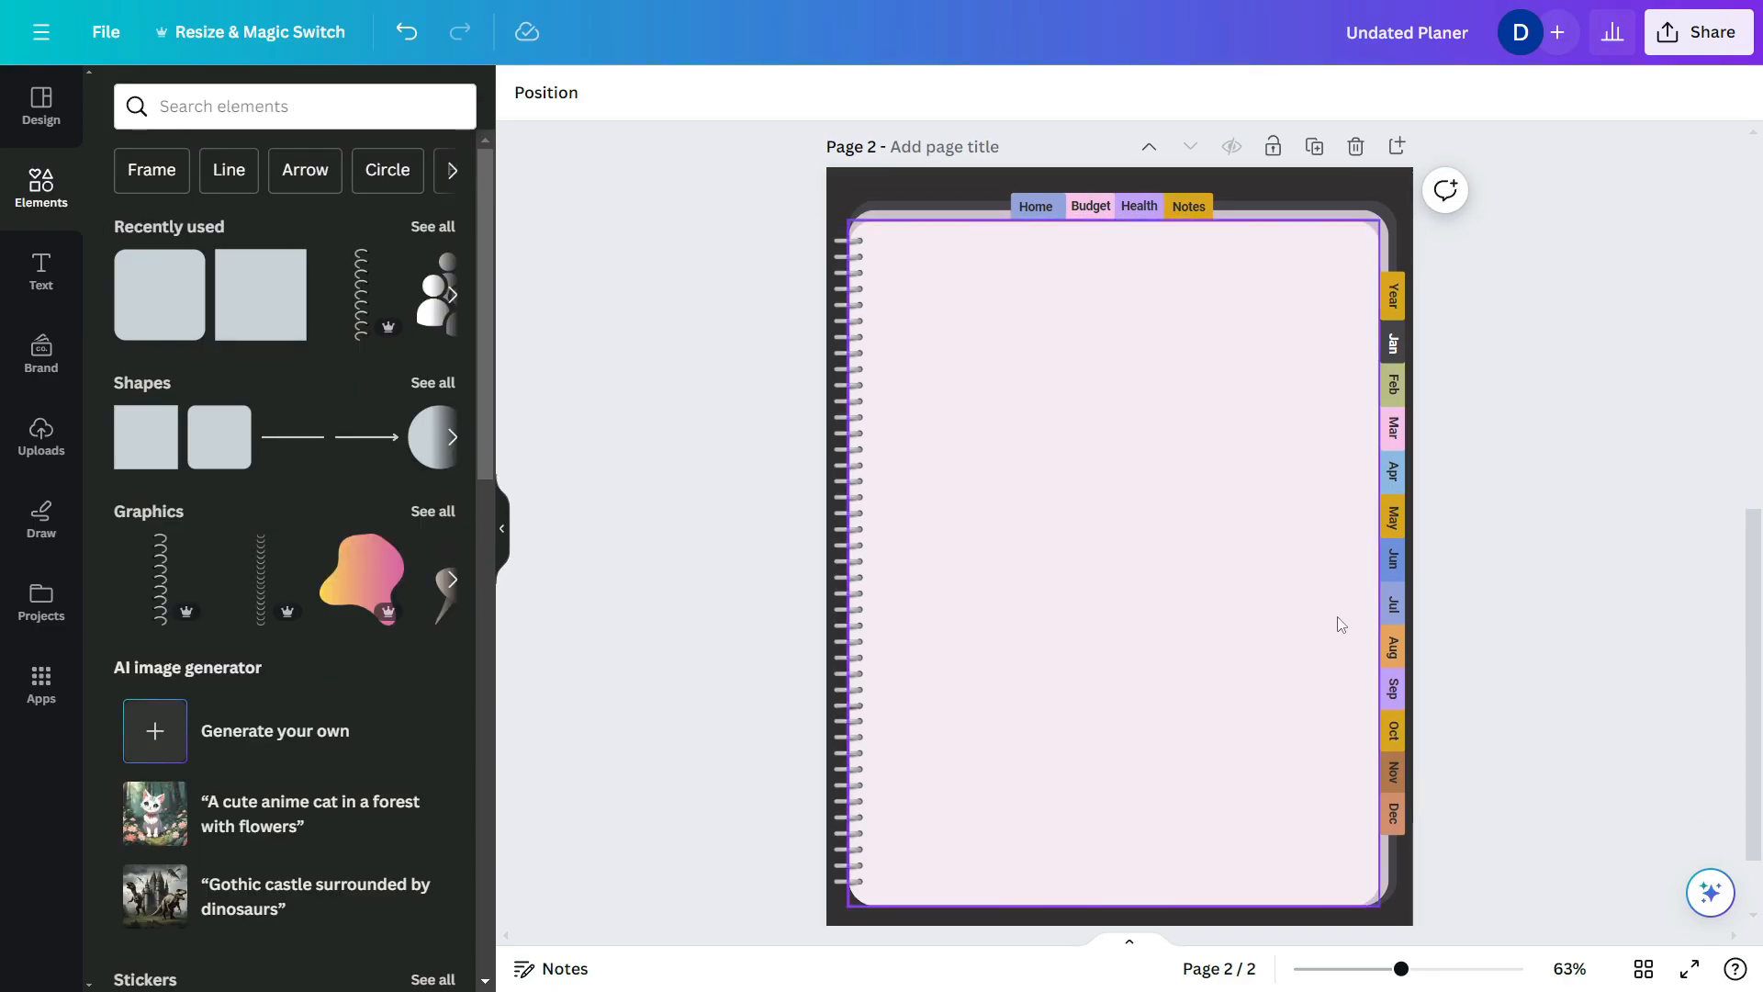
left_click(941, 147)
type("home")
left_click_drag(903, 147, 887, 147)
type("Home")
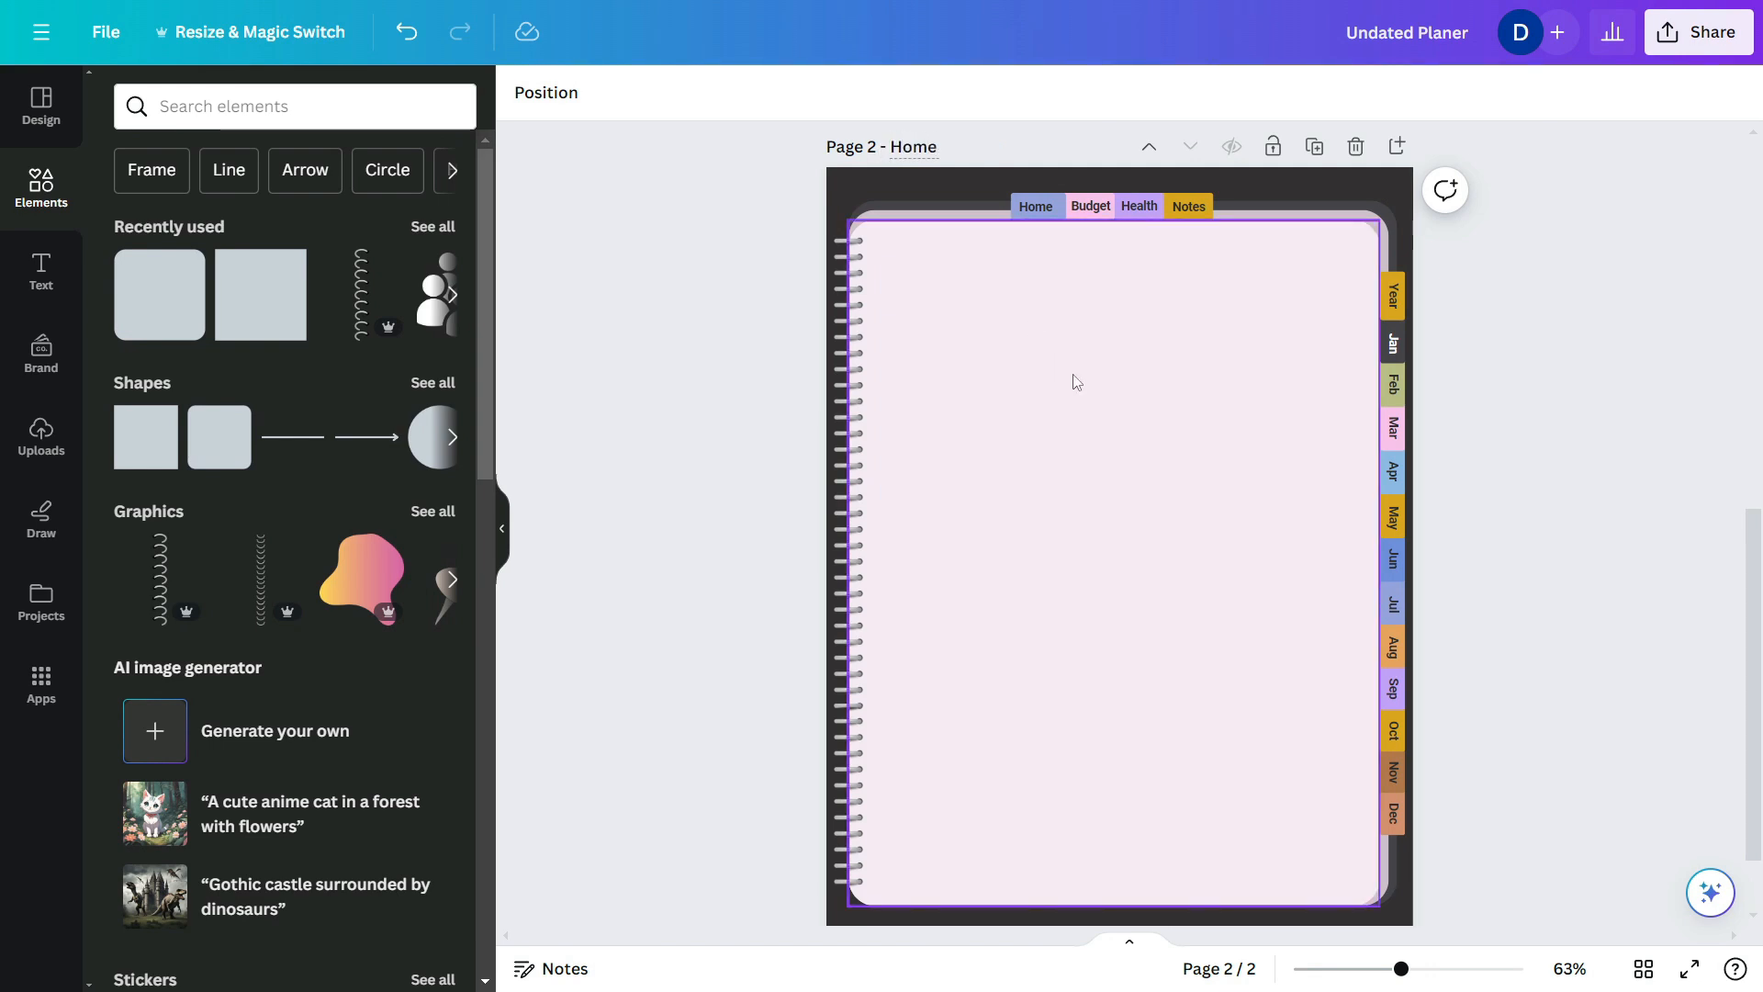
left_click(1074, 382)
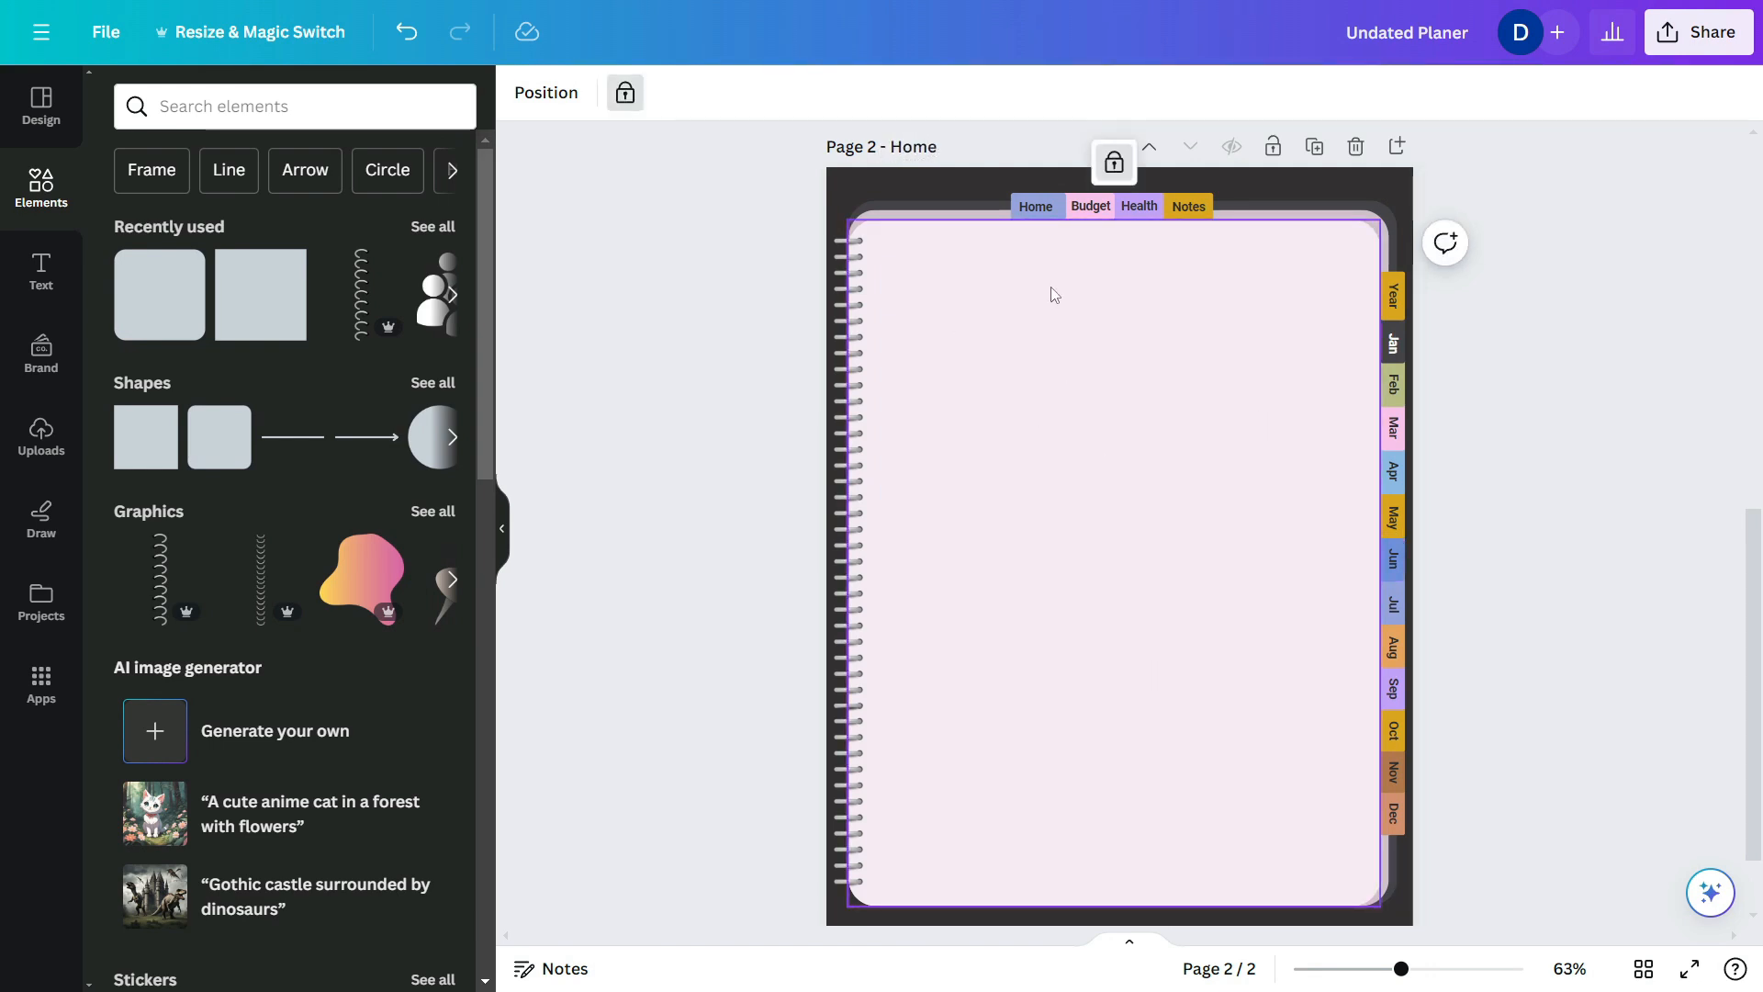
- Add a rounded square and stretch it into a large panel covering most of the notebook page
left_click(168, 328)
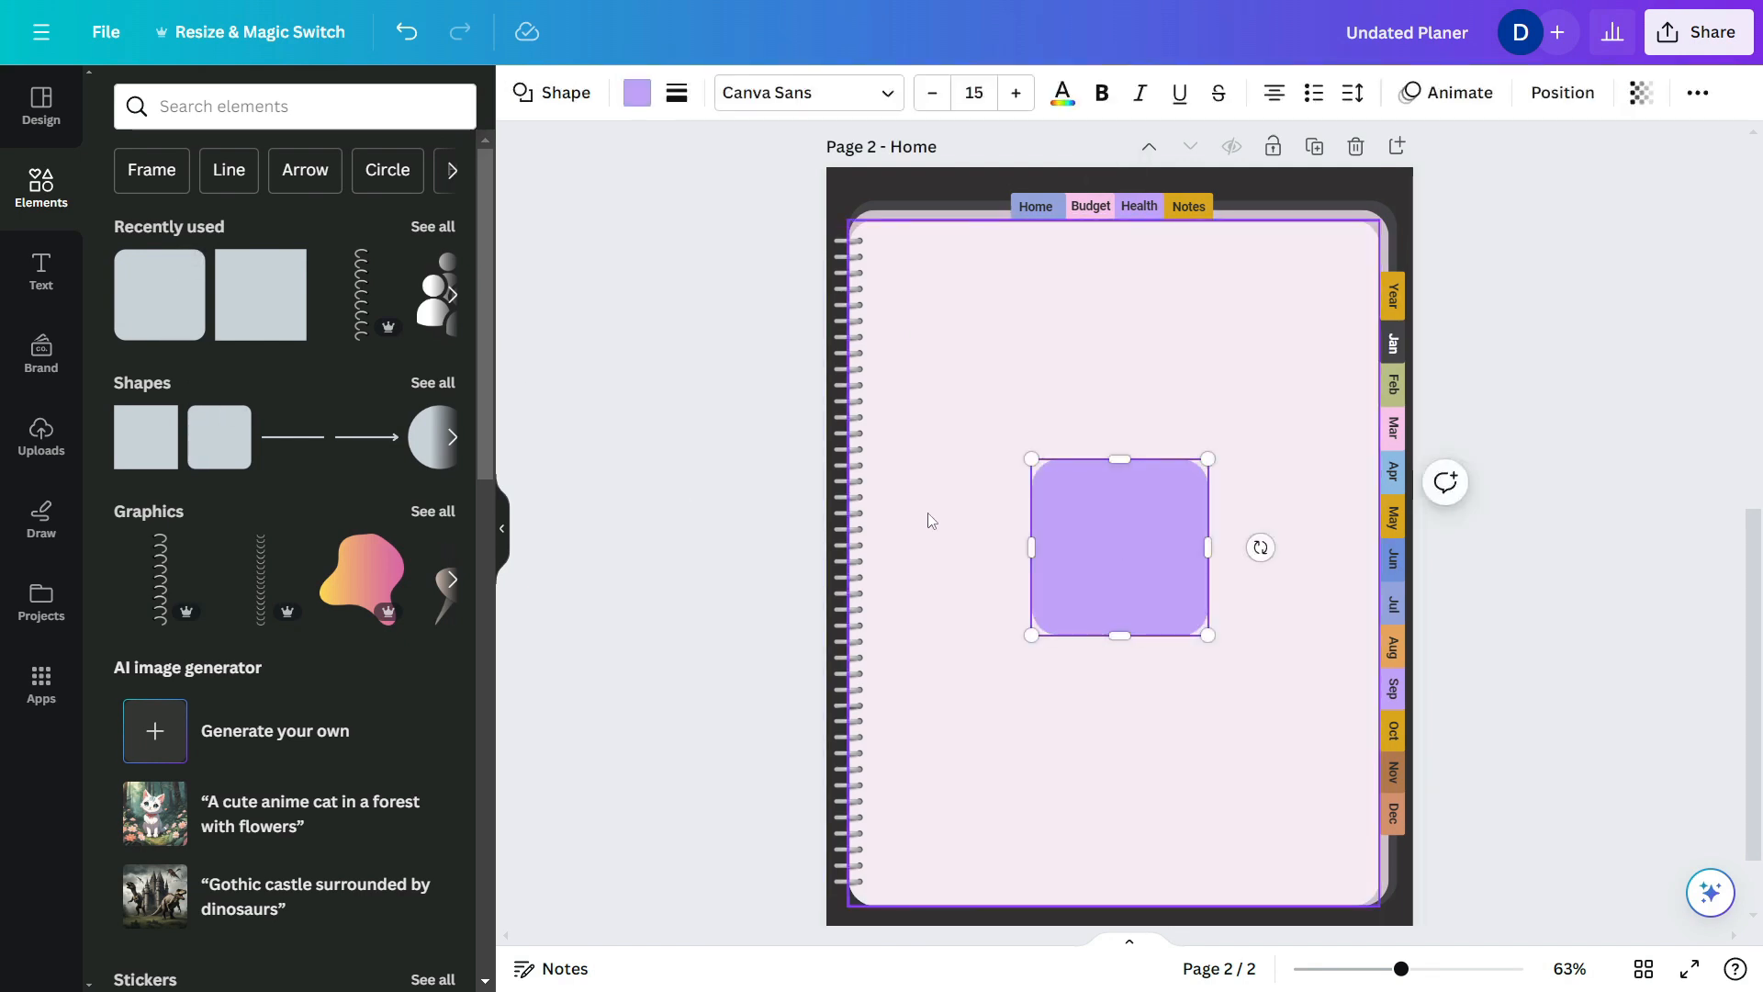
left_click_drag(1146, 581, 1295, 446)
left_click_drag(1111, 536, 1105, 798)
left_click_drag(1301, 578, 1322, 579)
left_click_drag(1118, 357, 1117, 311)
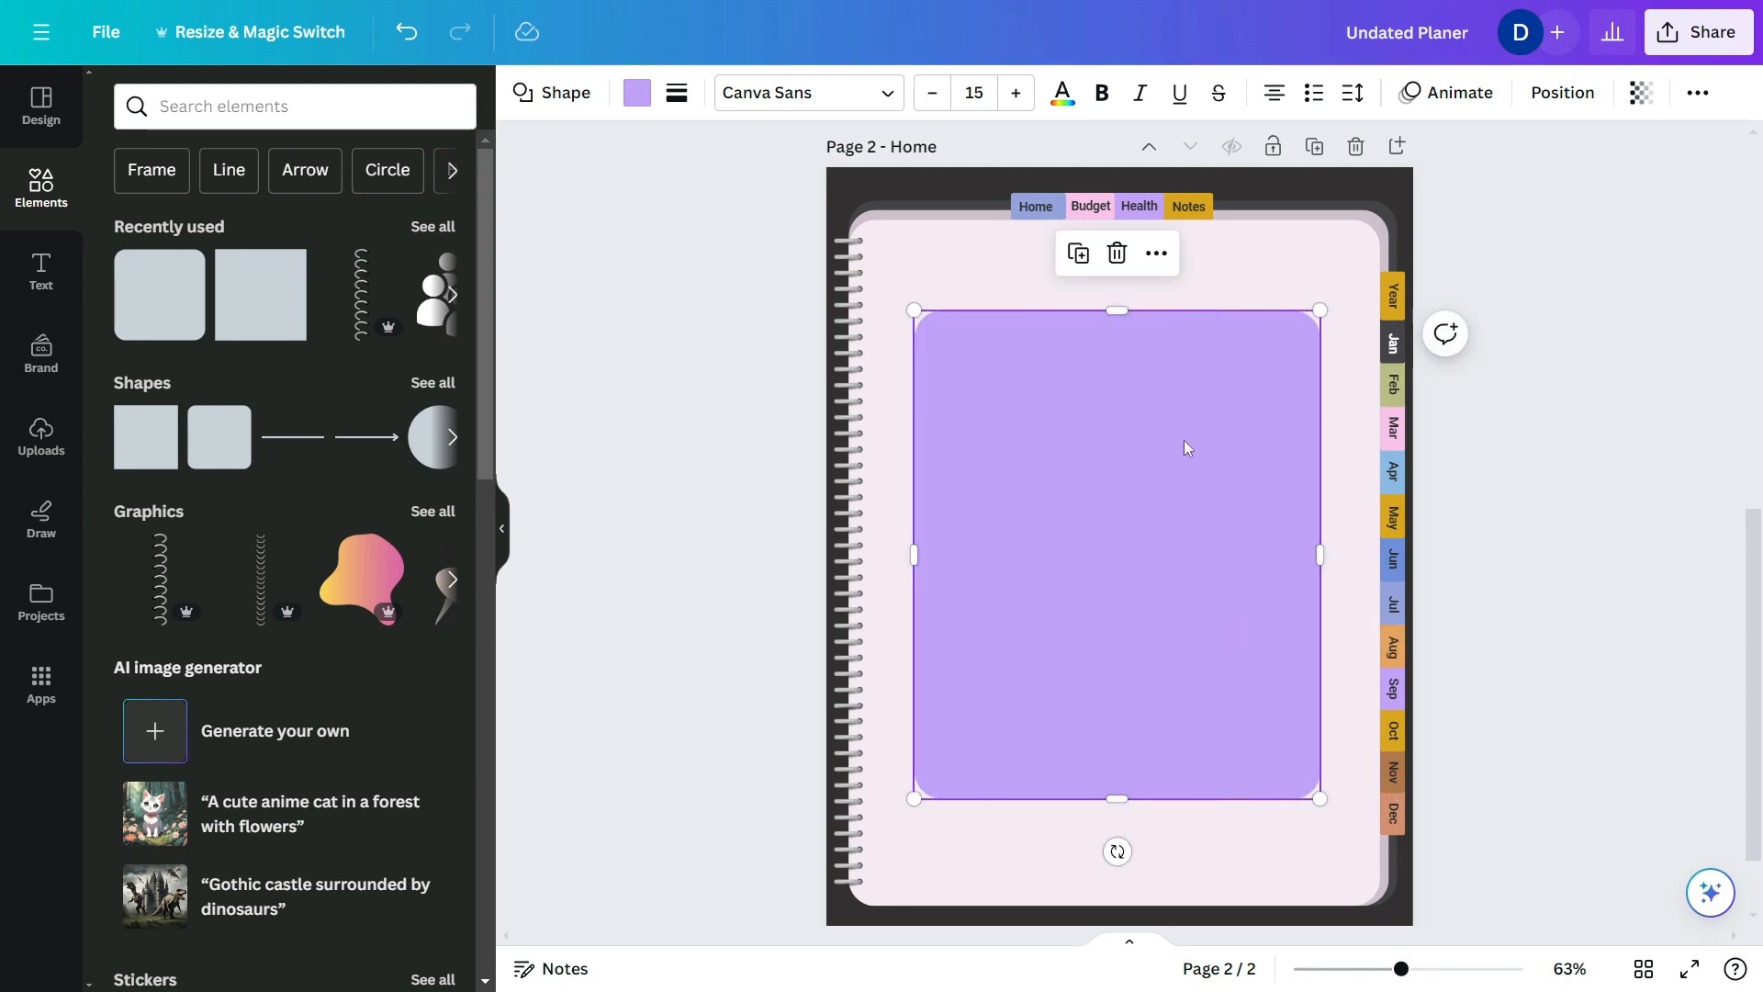
left_click(1350, 489)
left_click(1209, 520)
scroll(1176, 469, "up", 1)
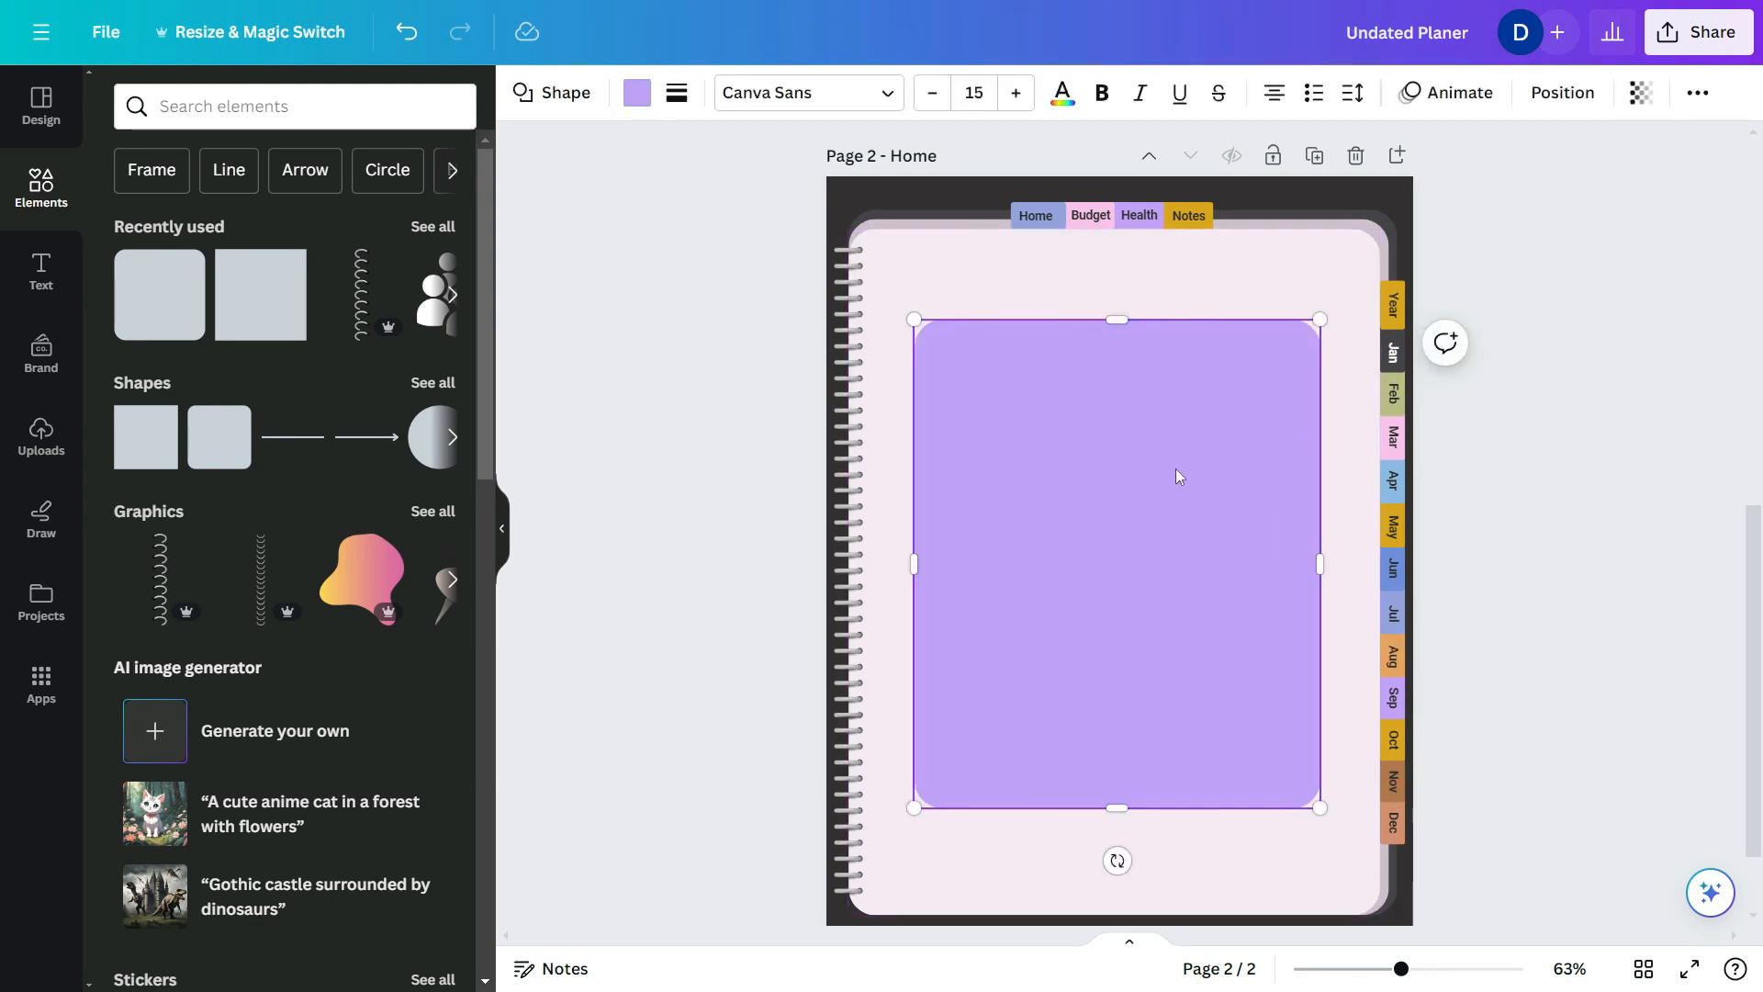
- Copy the Colour Pallette picture from page 1 and paste it over the panel on the Home page
scroll(1178, 475, "up", 5)
left_click(1132, 372)
left_click_drag(1099, 716, 1099, 434)
left_click_drag(1099, 155, 1099, 188)
key("ctrl+c")
scroll(1083, 248, "down", 5)
left_click(1115, 560)
key("ctrl+v")
left_click_drag(1115, 587, 1193, 611)
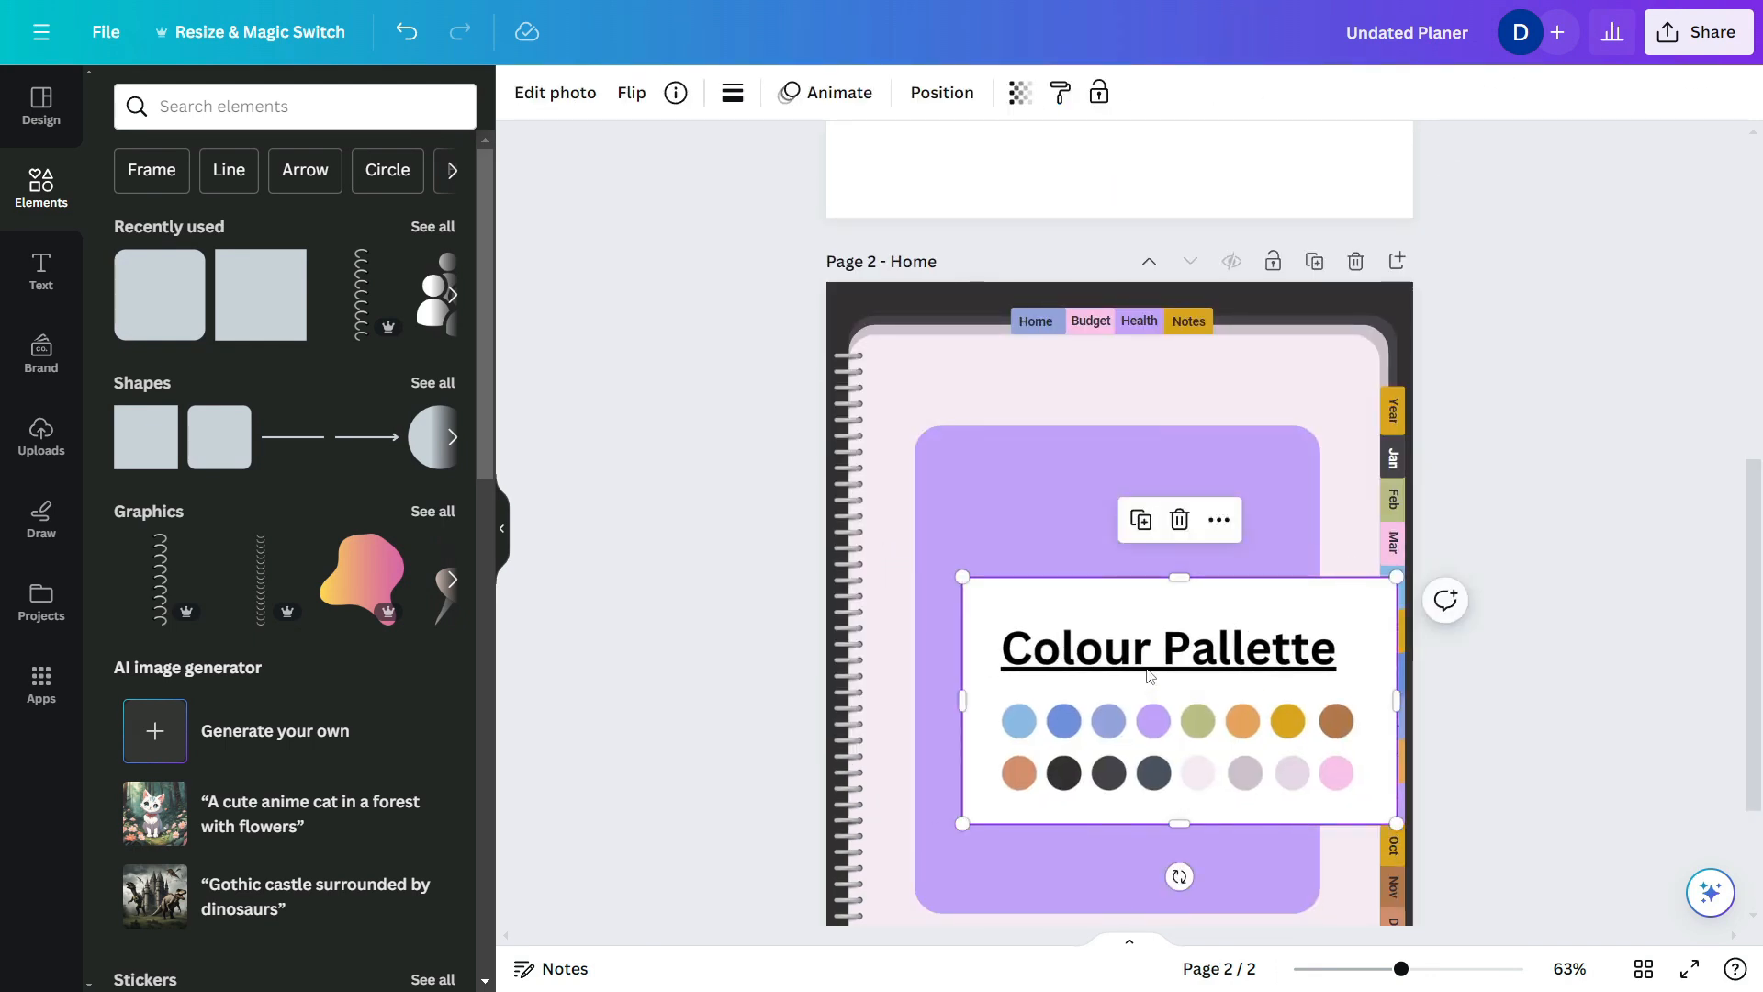
- Fill the rounded panel with the pale lilac sampled from the palette picture, and delete that picture from the Home page
left_click(1111, 514)
left_click(637, 92)
left_click(125, 231)
left_click(402, 526)
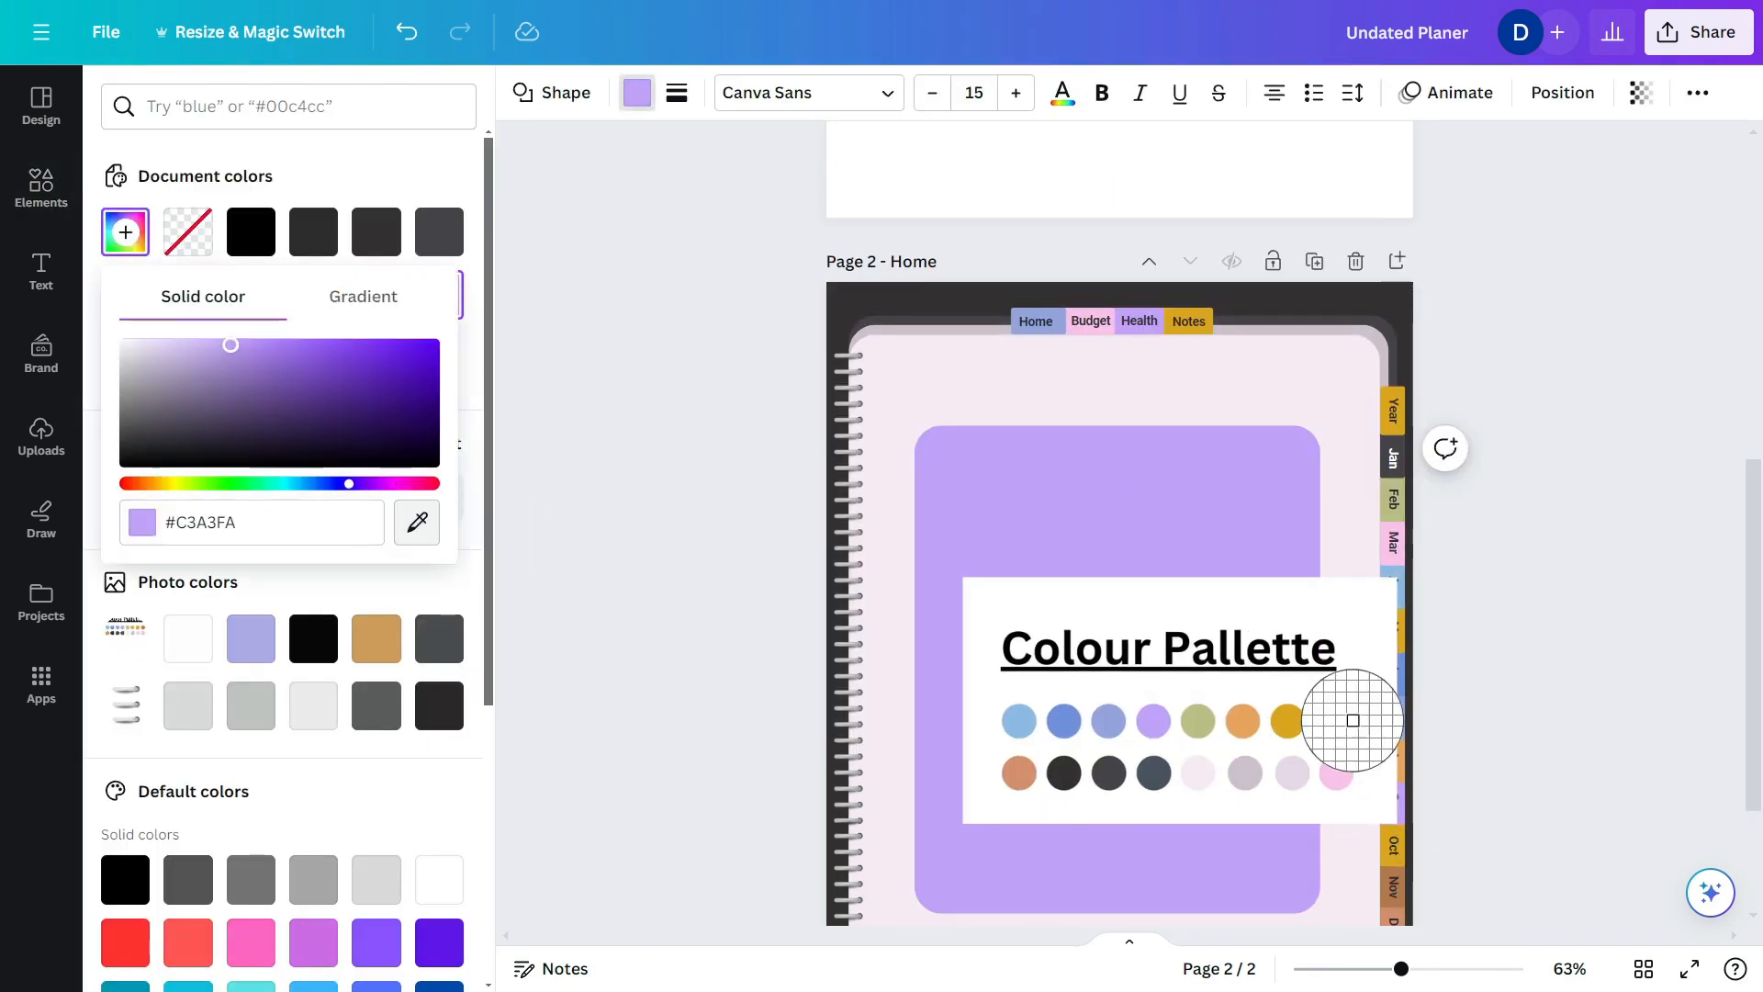
left_click(1300, 779)
left_click(1335, 557)
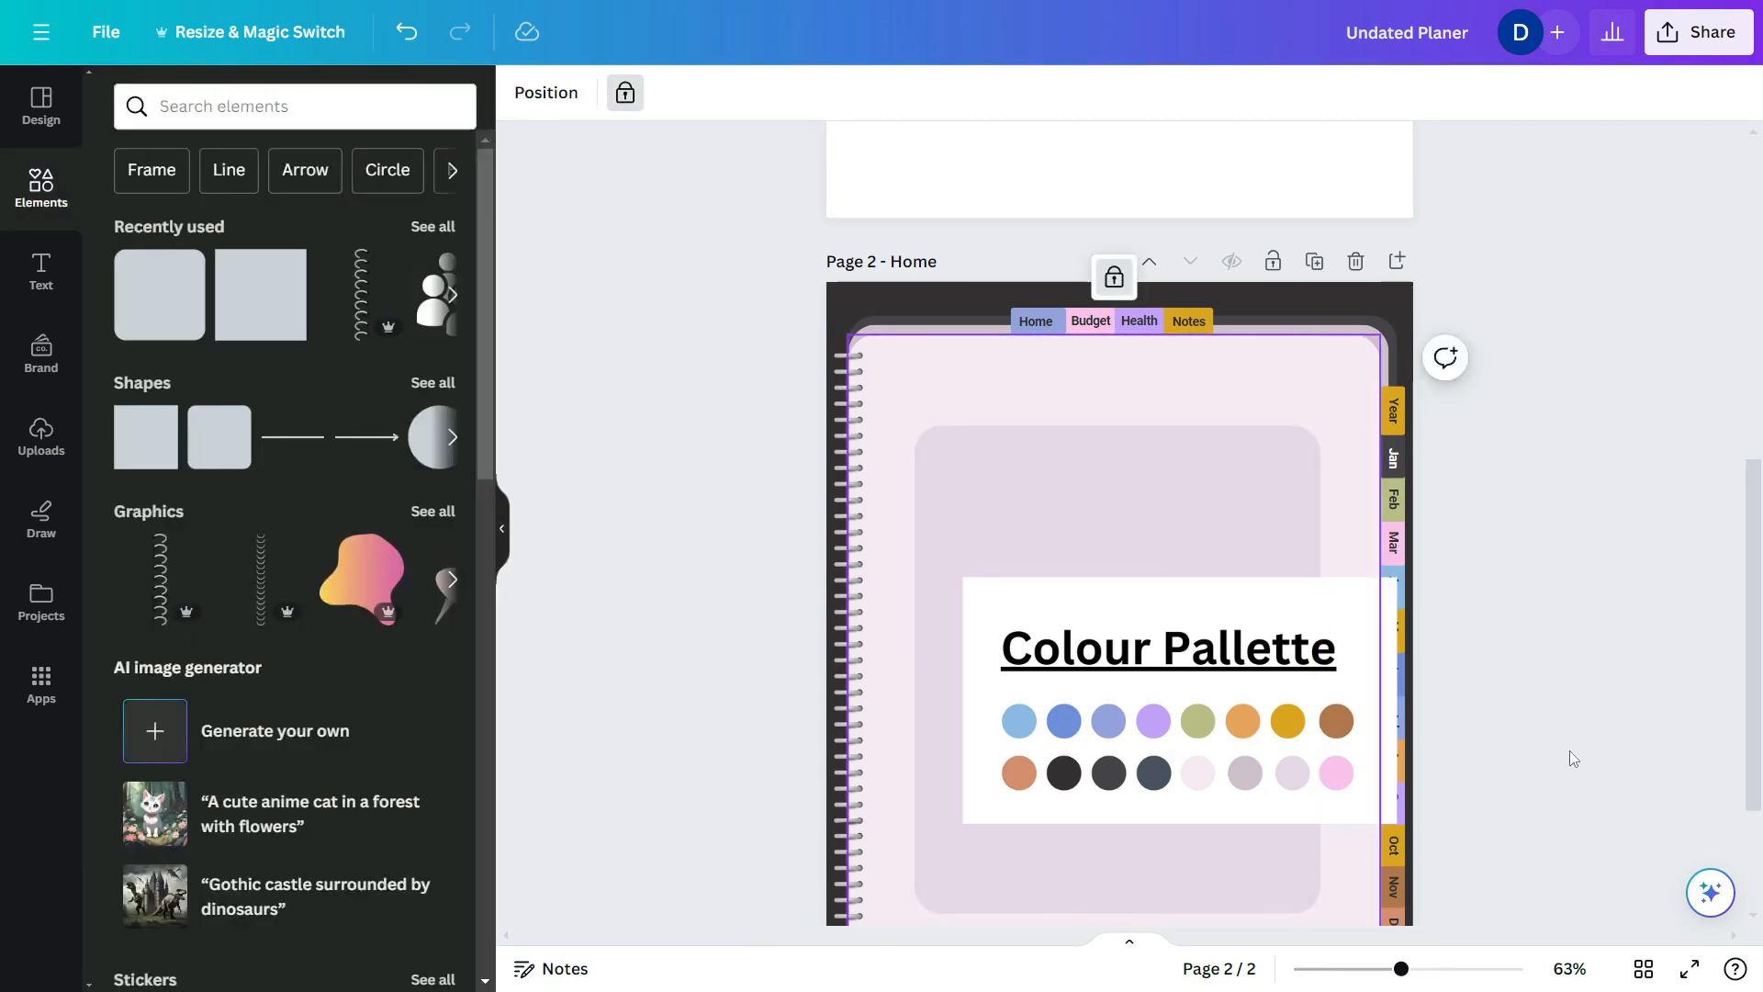
left_click_drag(1219, 745, 1114, 708)
key("Delete")
- Resize the pale lilac panel and centre it on the notebook page, leaving room for a title above it
left_click(1160, 672)
scroll(1147, 679, "down", 3)
left_click_drag(1116, 208, 1117, 185)
left_click(1340, 530)
scroll(1243, 618, "up", 1)
left_click_drag(1105, 748, 1101, 756)
left_click(1339, 708)
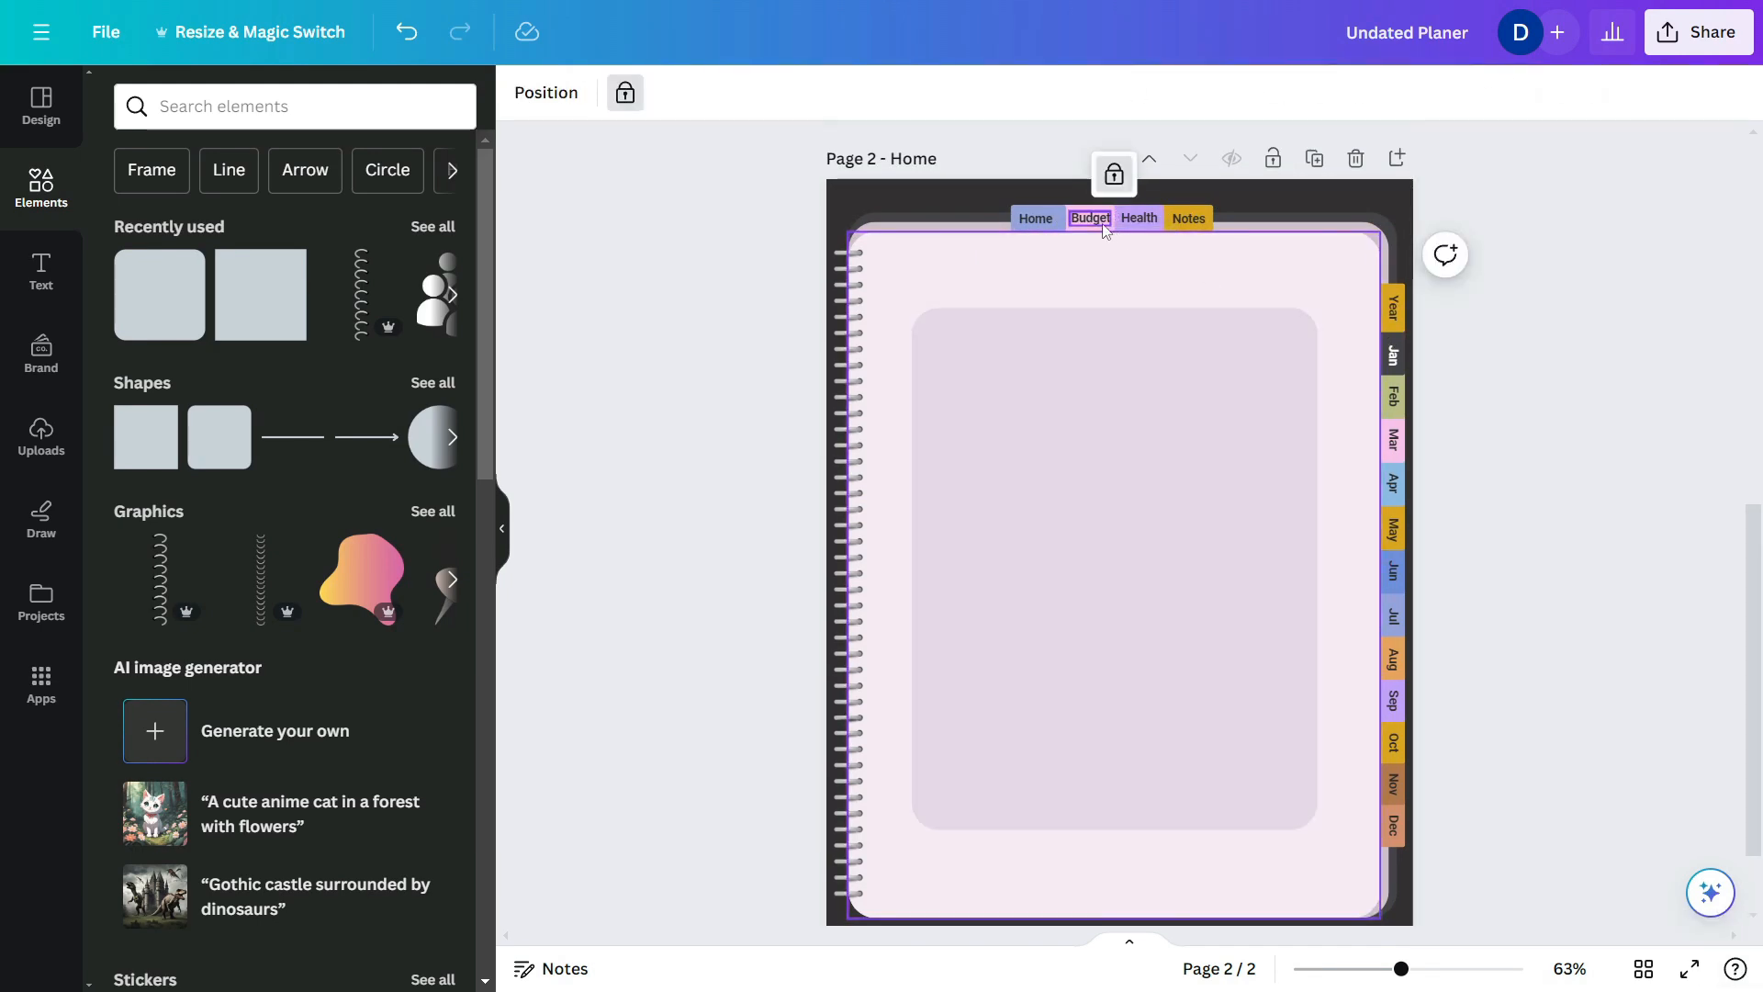
left_click(1113, 314)
left_click_drag(1119, 309, 1120, 356)
left_click_drag(1118, 515, 1124, 523)
left_click(1357, 547)
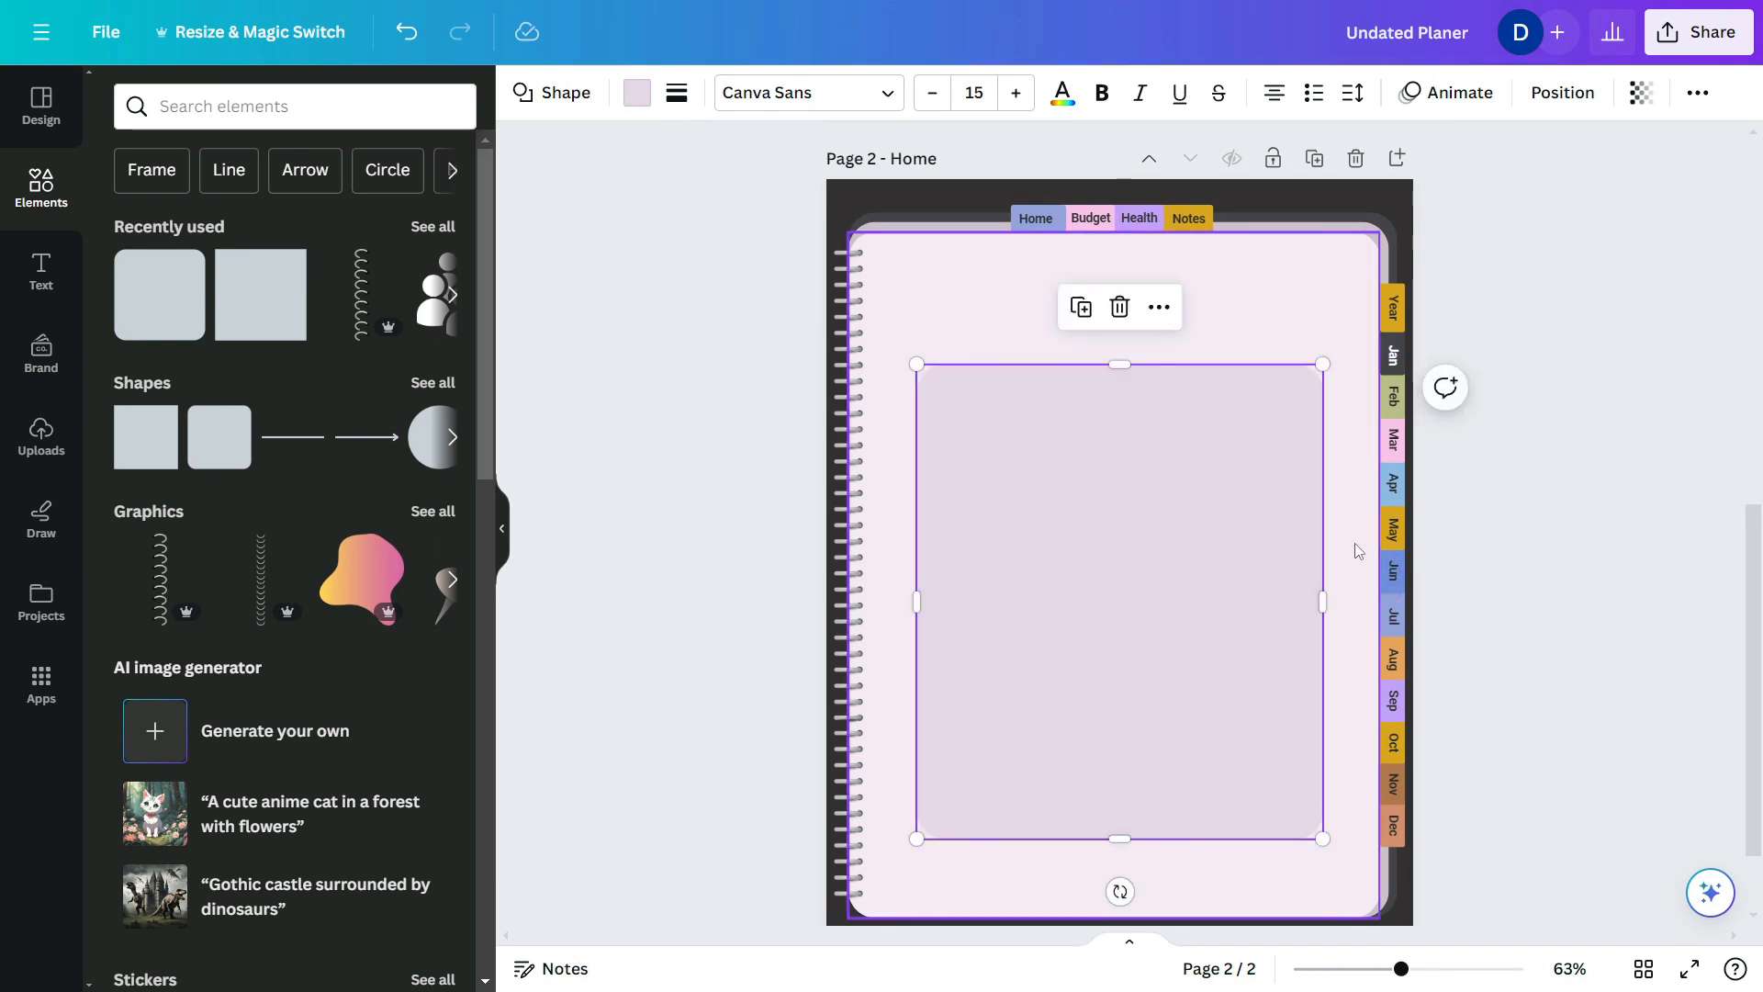
- Copy the Home tab label above the panel, change its text to MONTHLY PLANNER and enlarge it to size 30.6
left_click(1026, 240)
left_click_drag(1025, 240, 983, 338)
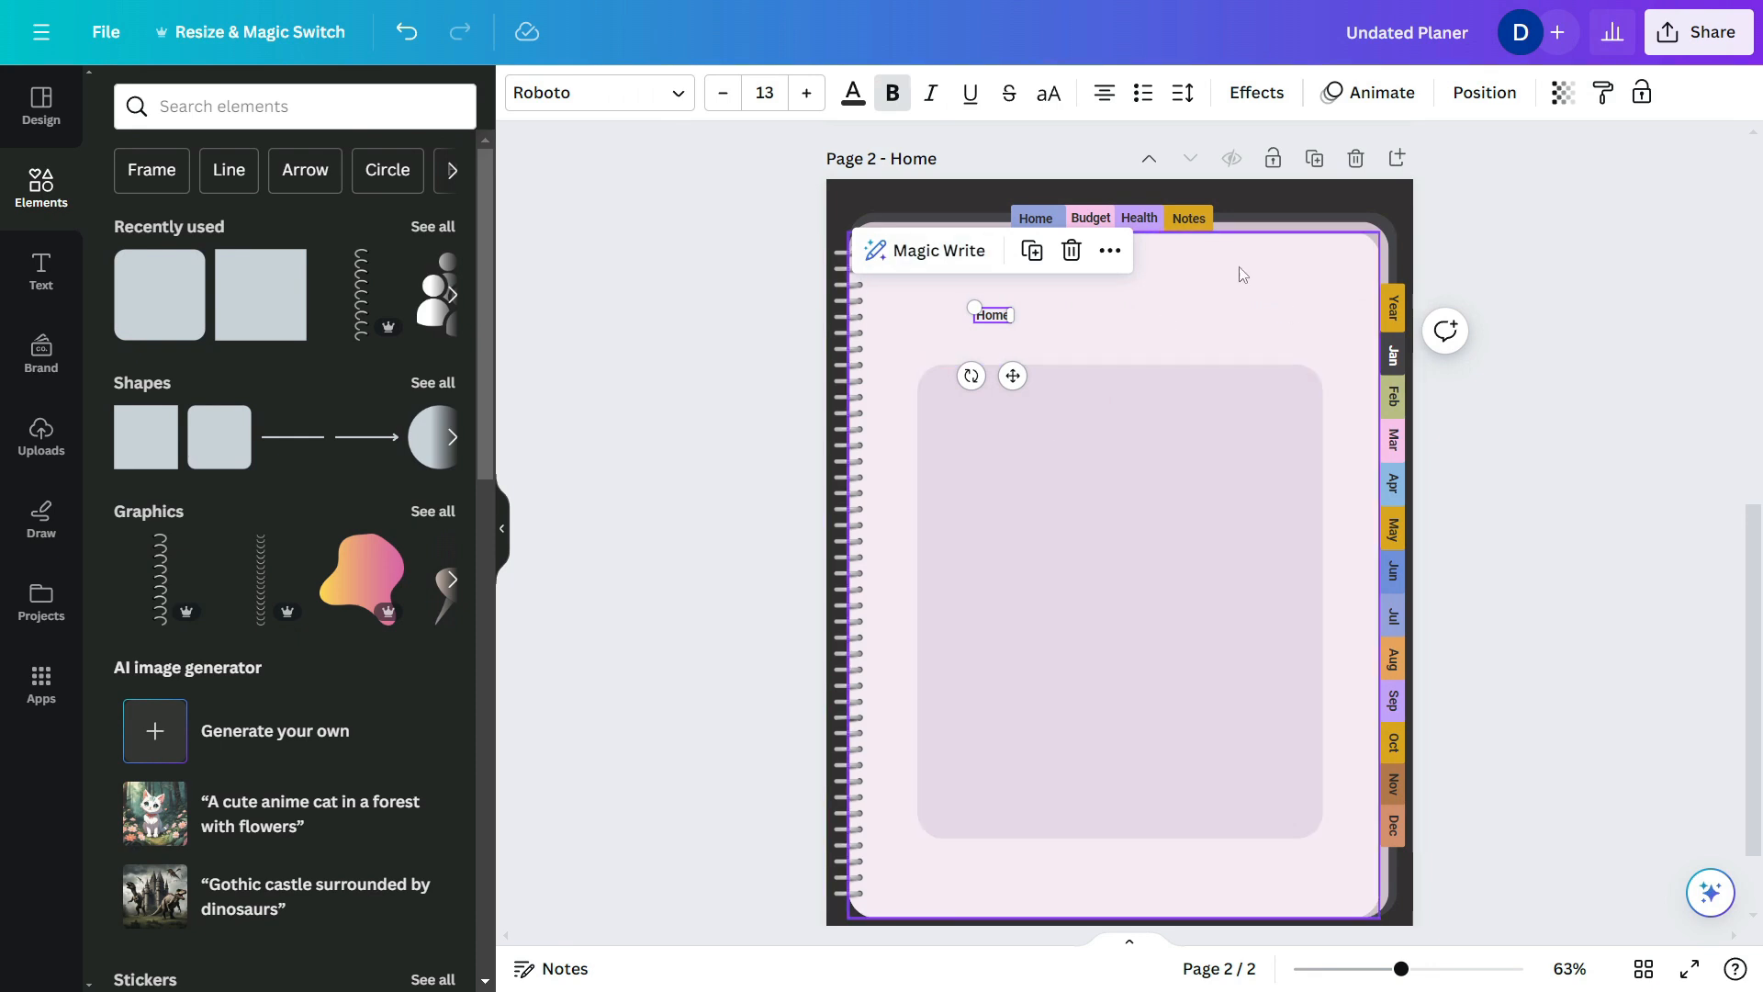
double_click(992, 315)
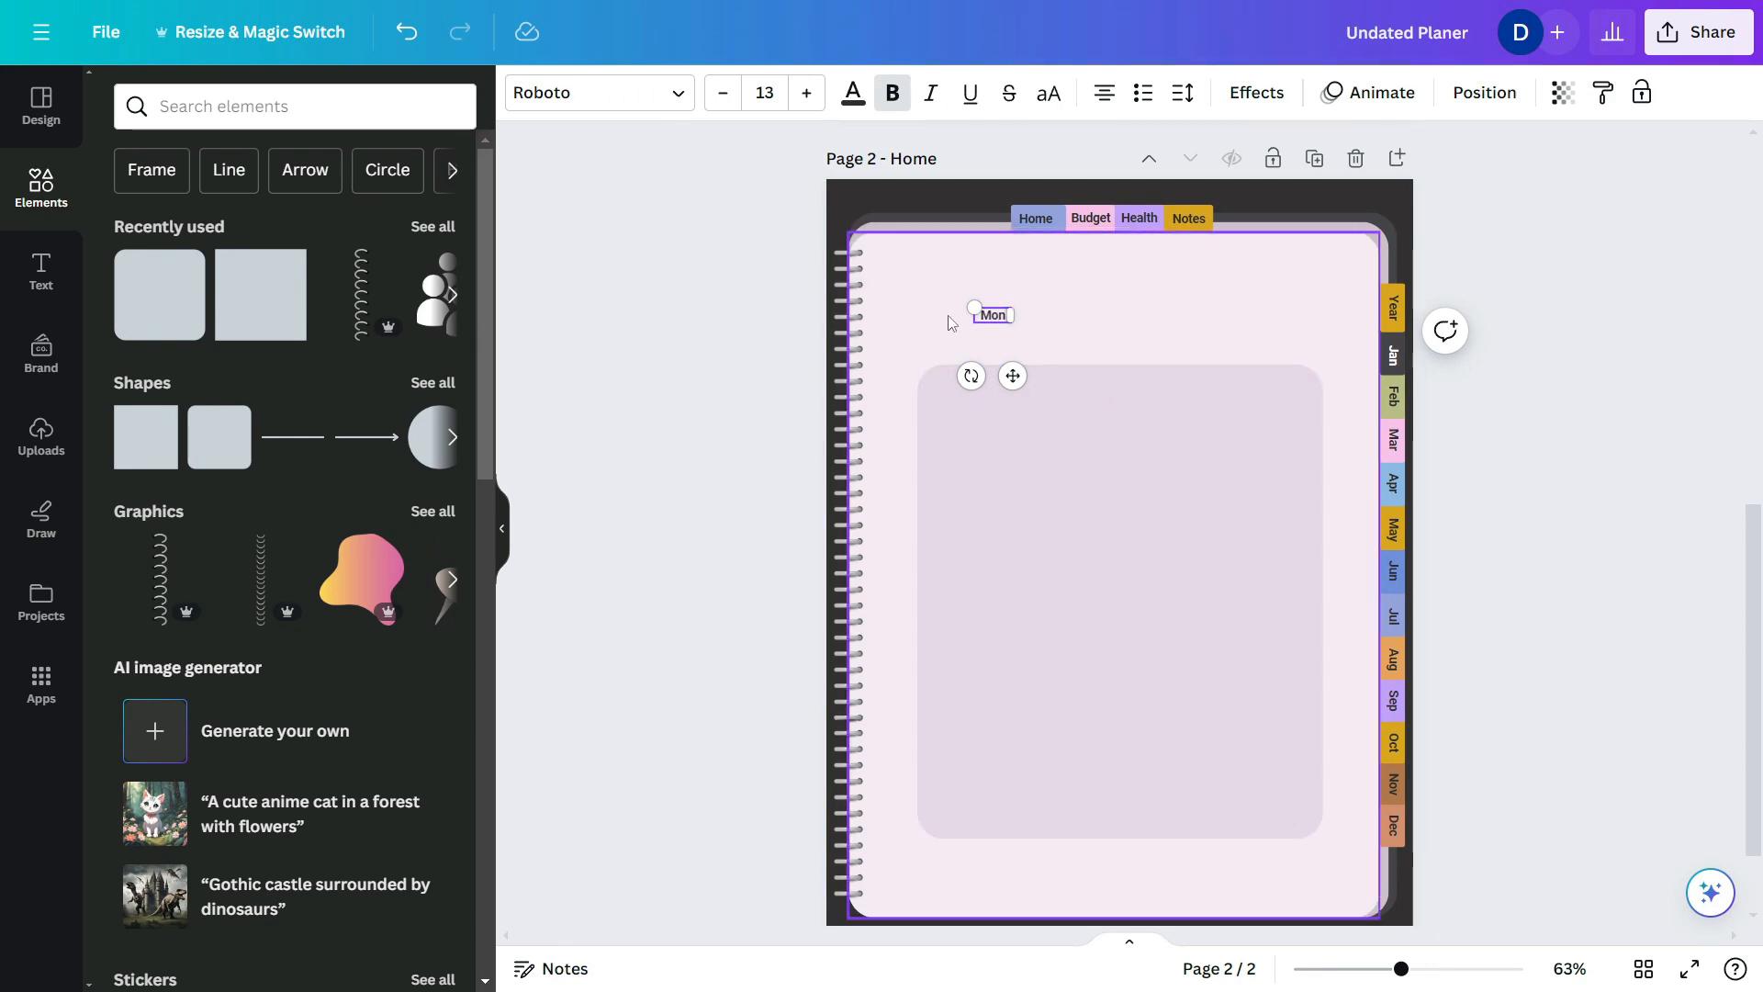
left_click_drag(1010, 341, 1123, 331)
left_click_drag(1122, 324, 1322, 344)
left_click_drag(1210, 339, 1170, 341)
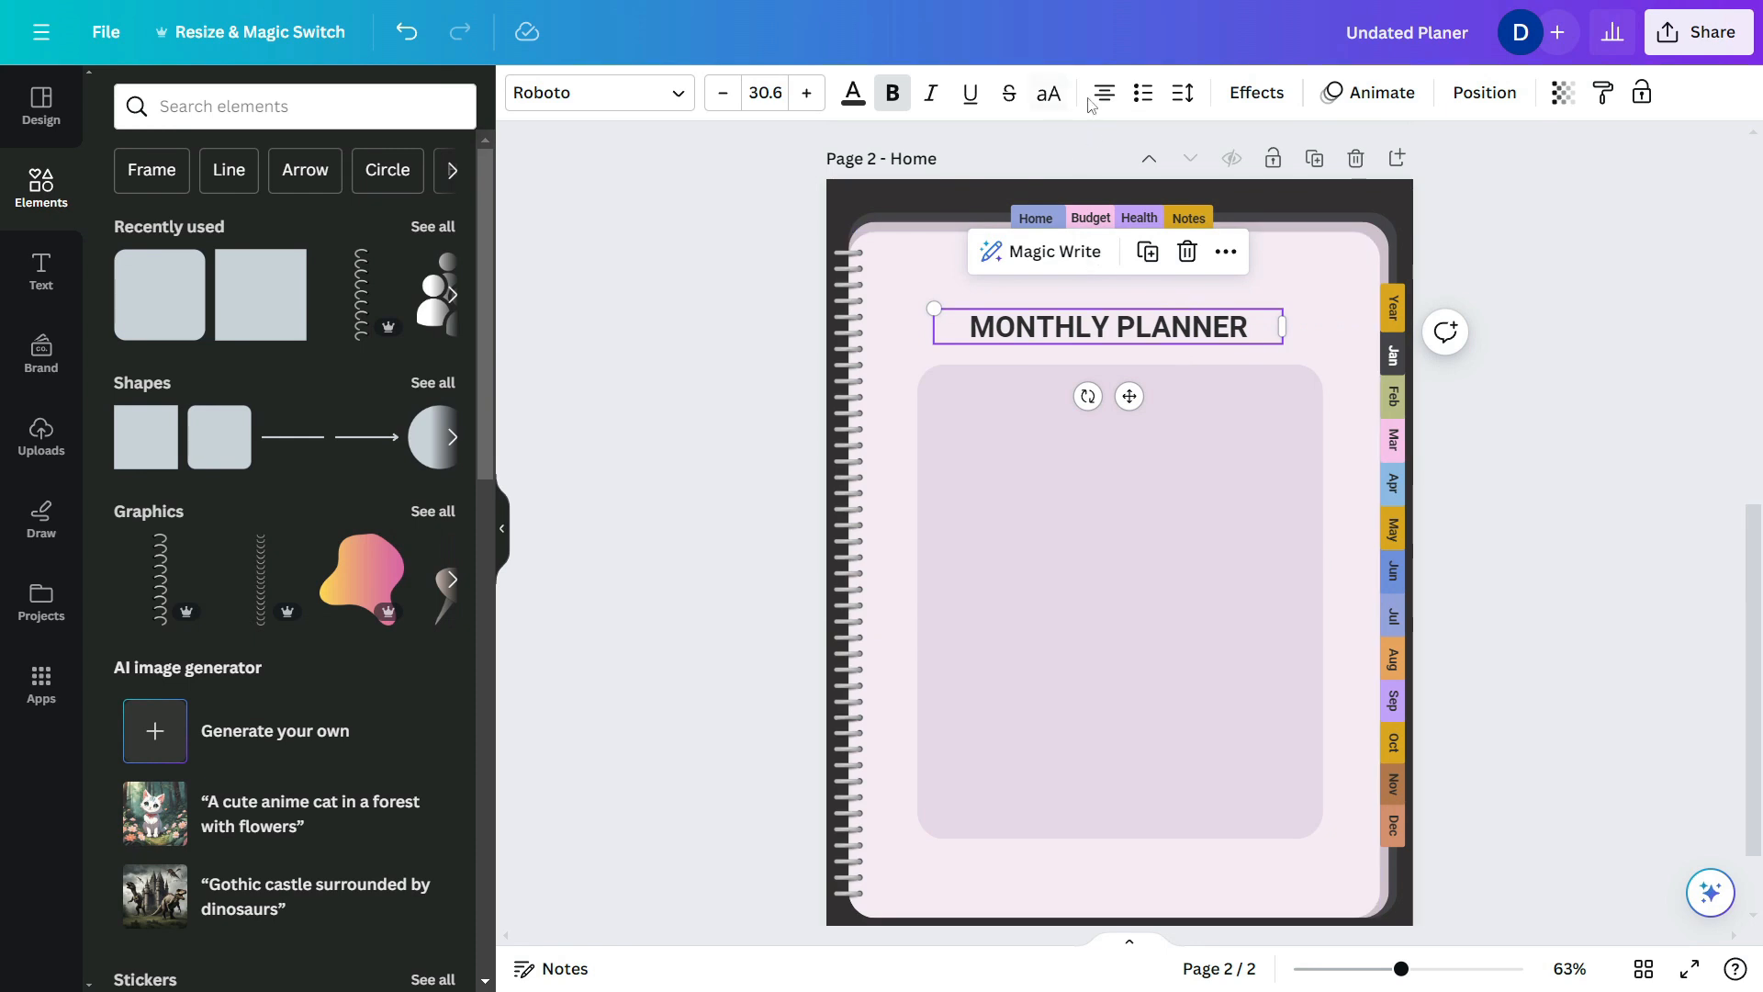
- Remove the bold from the MONTHLY PLANNER title and change its font to Montserrat
left_click(1181, 92)
left_click(891, 92)
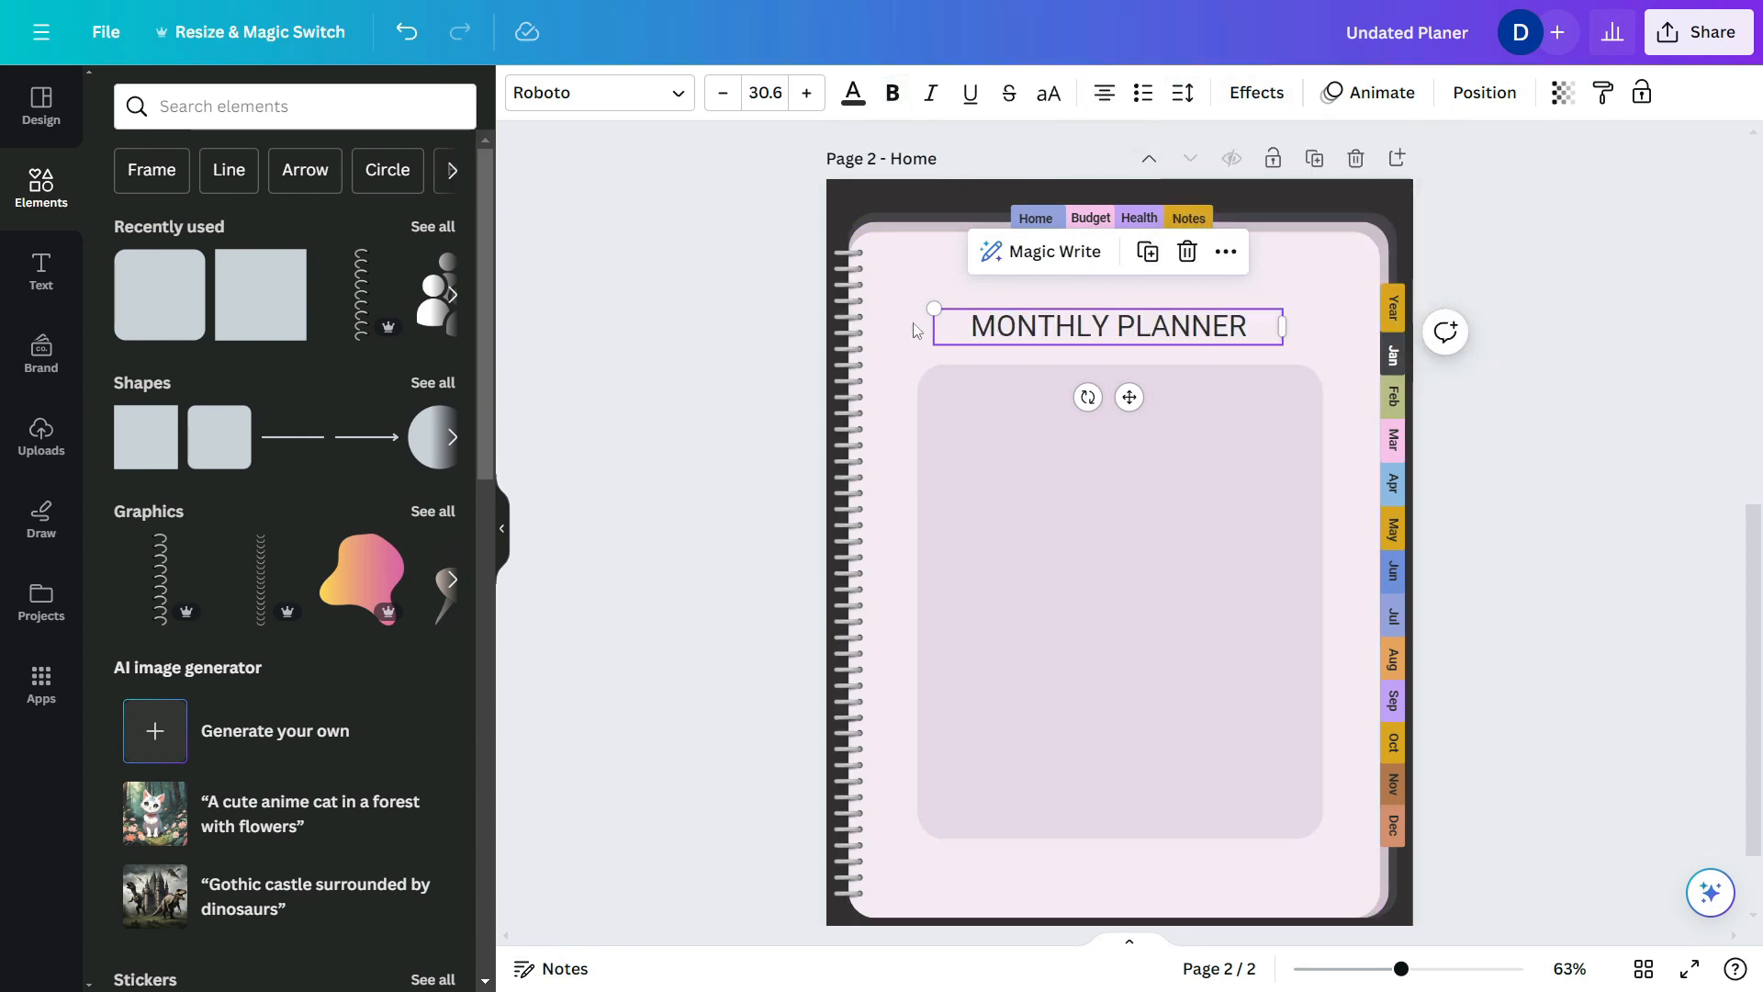
left_click(562, 101)
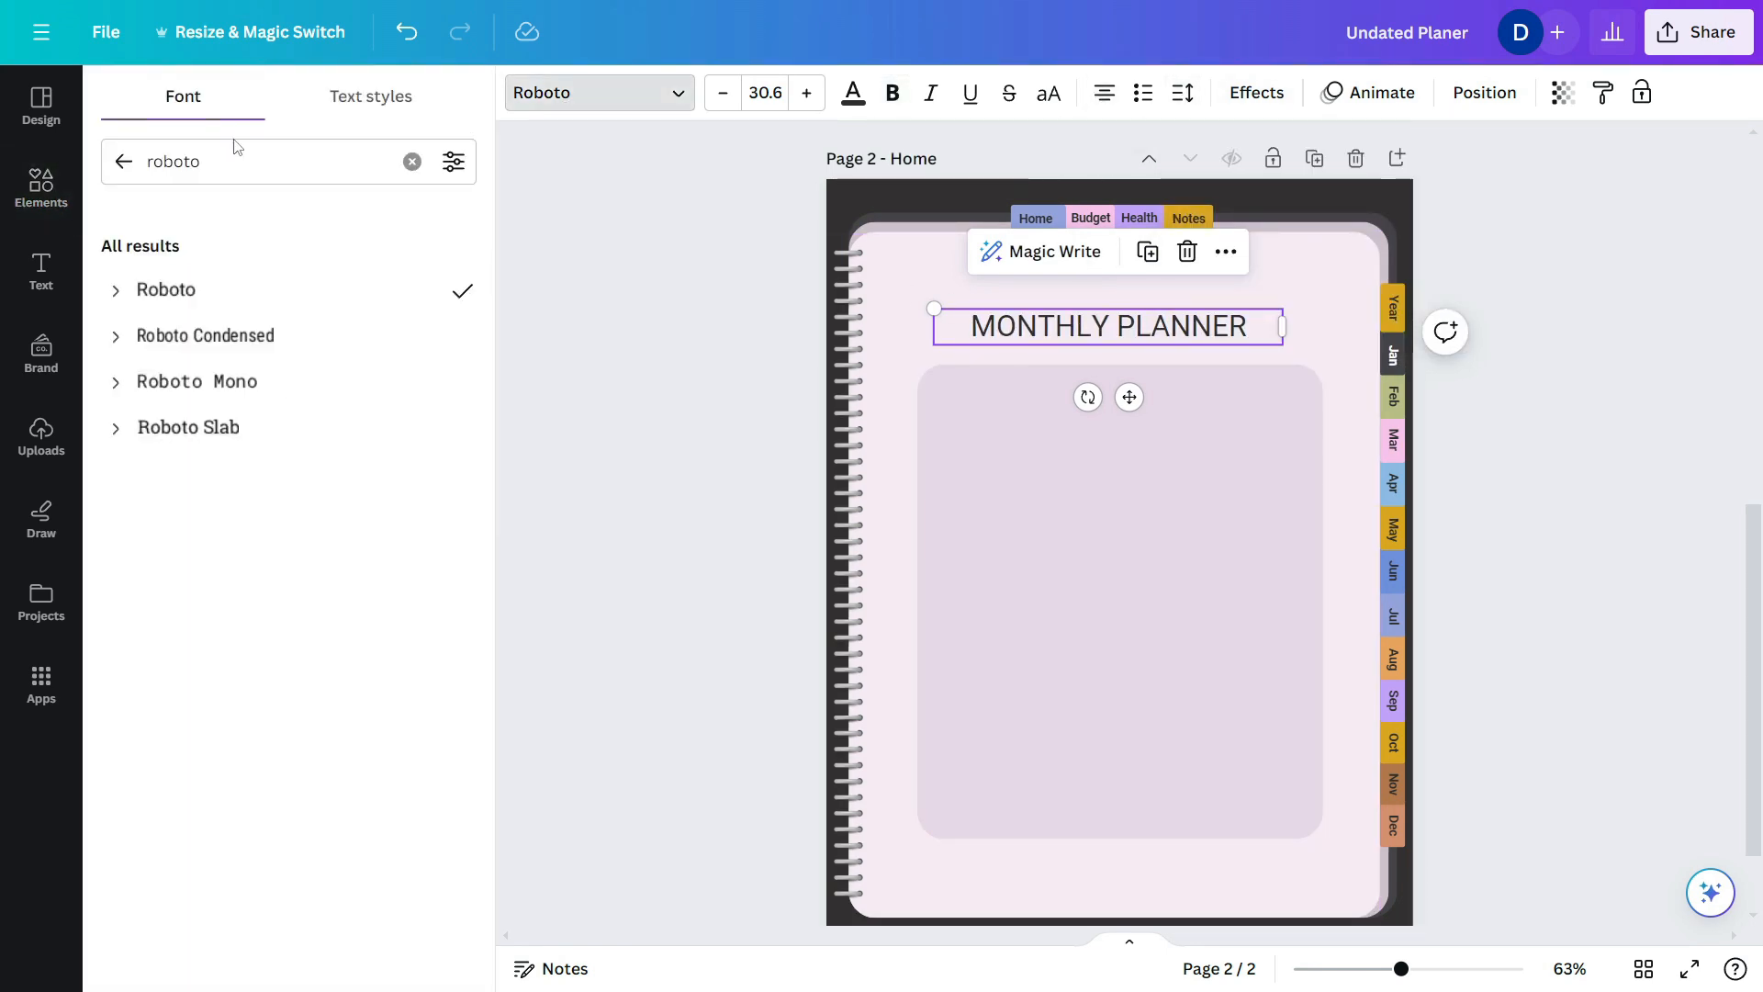
left_click(409, 163)
type("mont")
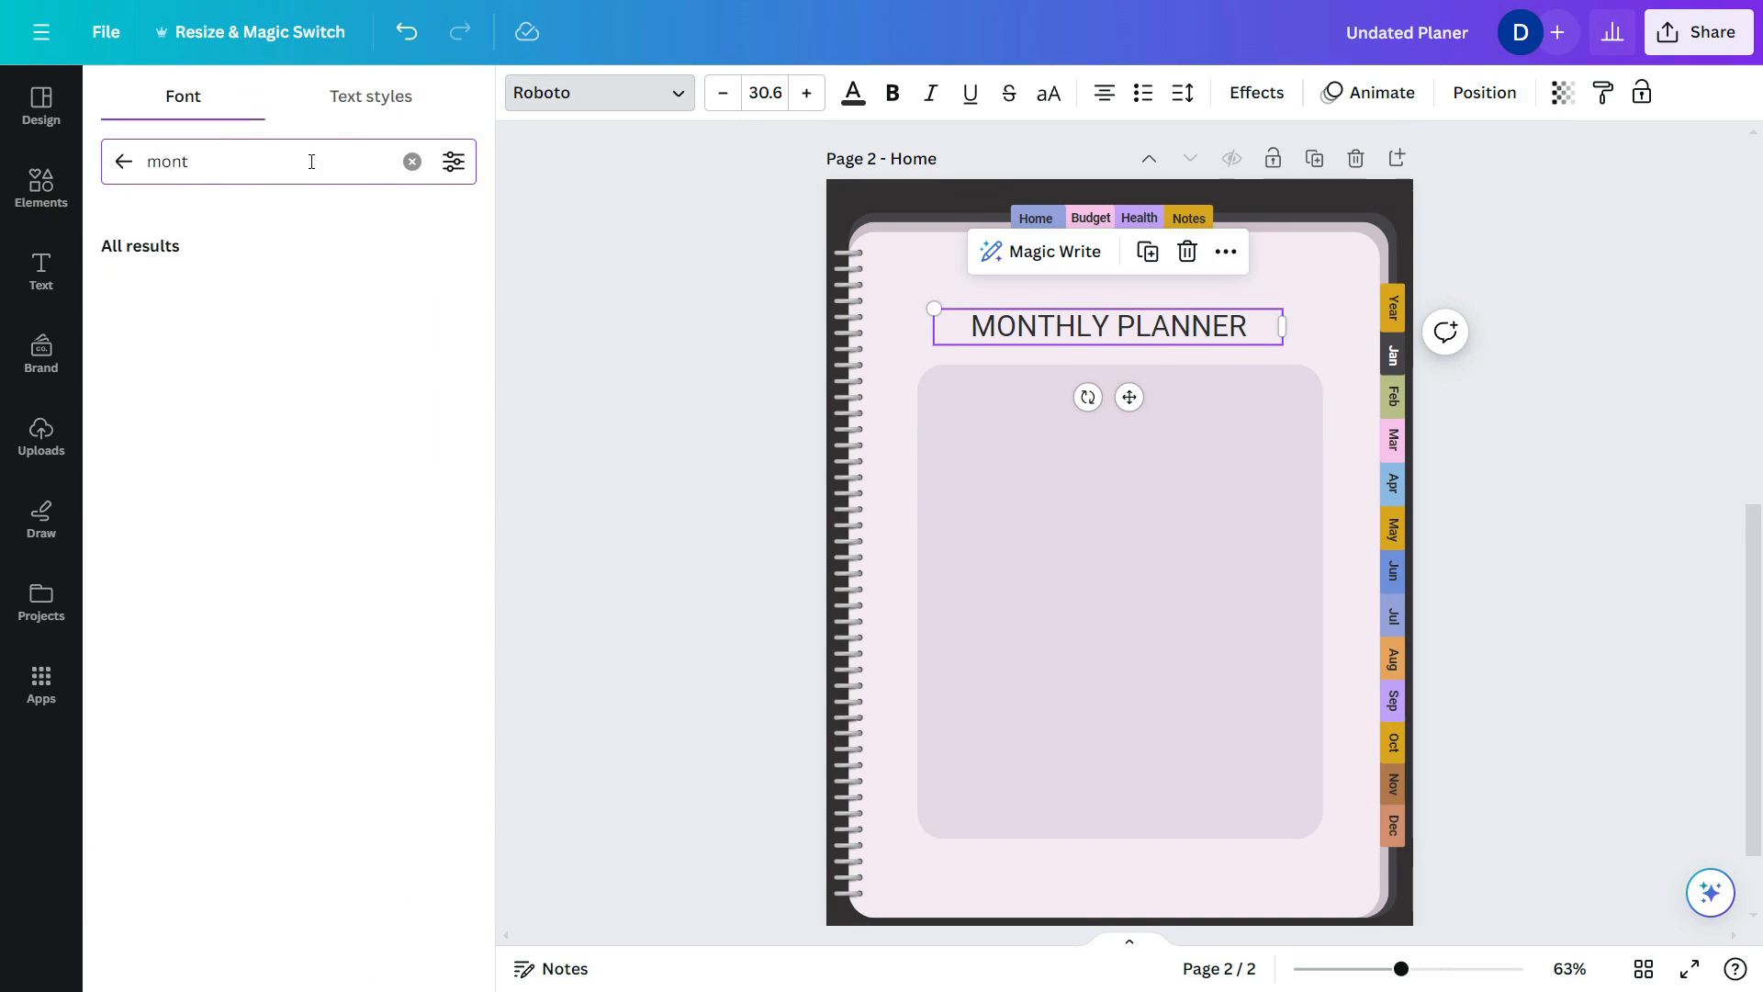
left_click(187, 335)
- Enlarge the MONTHLY PLANNER title to size 36.5 and centre it above the panel
left_click_drag(1283, 346, 1323, 349)
left_click_drag(934, 347, 905, 366)
left_click(1184, 358)
left_click_drag(1196, 341, 1196, 335)
left_click(1352, 427)
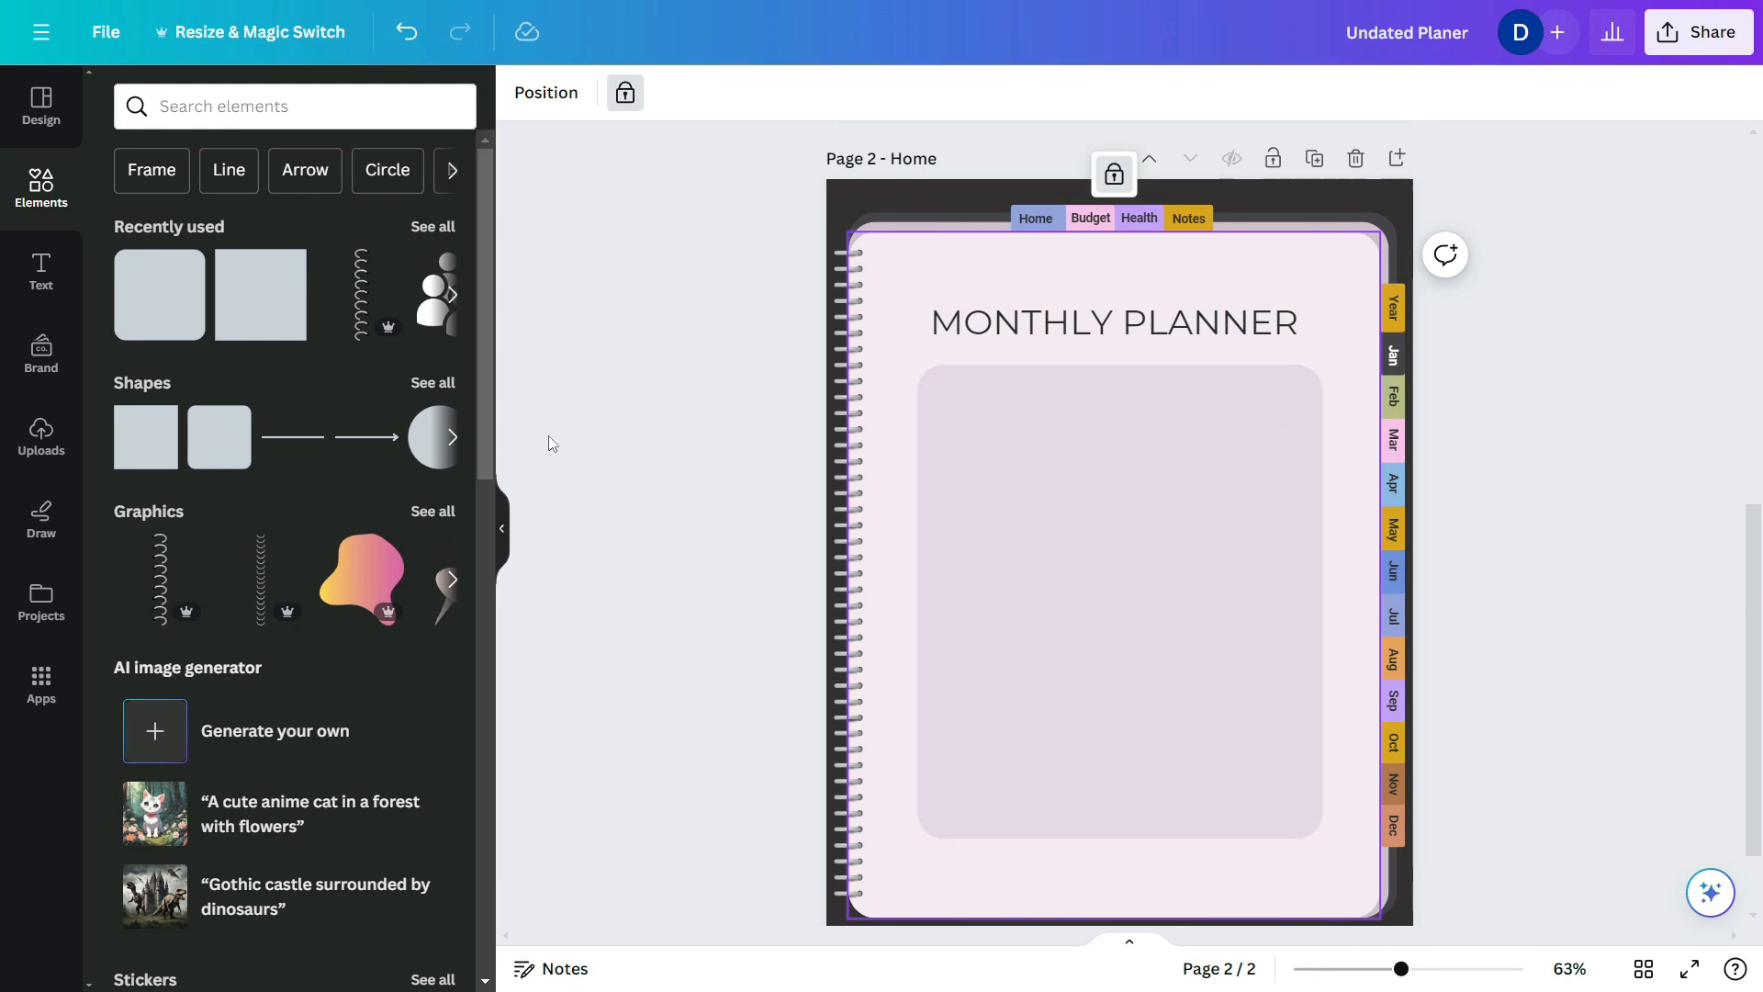
- Add a square, flatten it into a slim bar in the panel's left half and copy it into the right half
left_click(277, 338)
left_click(1004, 633)
left_click_drag(1093, 570, 1010, 569)
left_click_drag(1037, 467, 1039, 612)
left_click(1010, 592)
left_click_drag(1009, 634, 1008, 523)
left_click_drag(1016, 511, 1207, 513, "alt")
- Duplicate the pair of bars downward to form six evenly spaced rows in two columns
left_click(1093, 514)
left_click(1168, 519)
left_click_drag(1124, 513, 1086, 560)
key("Delete")
left_click(1029, 514)
left_click(1176, 516, "shift")
key("ctrl+z")
key("ctrl+d")
key("ctrl+d")
key("ctrl+d")
key("ctrl+d")
- Fill all twelve bars with the pale pink sampled from the notebook page
left_click_drag(899, 506, 1331, 792)
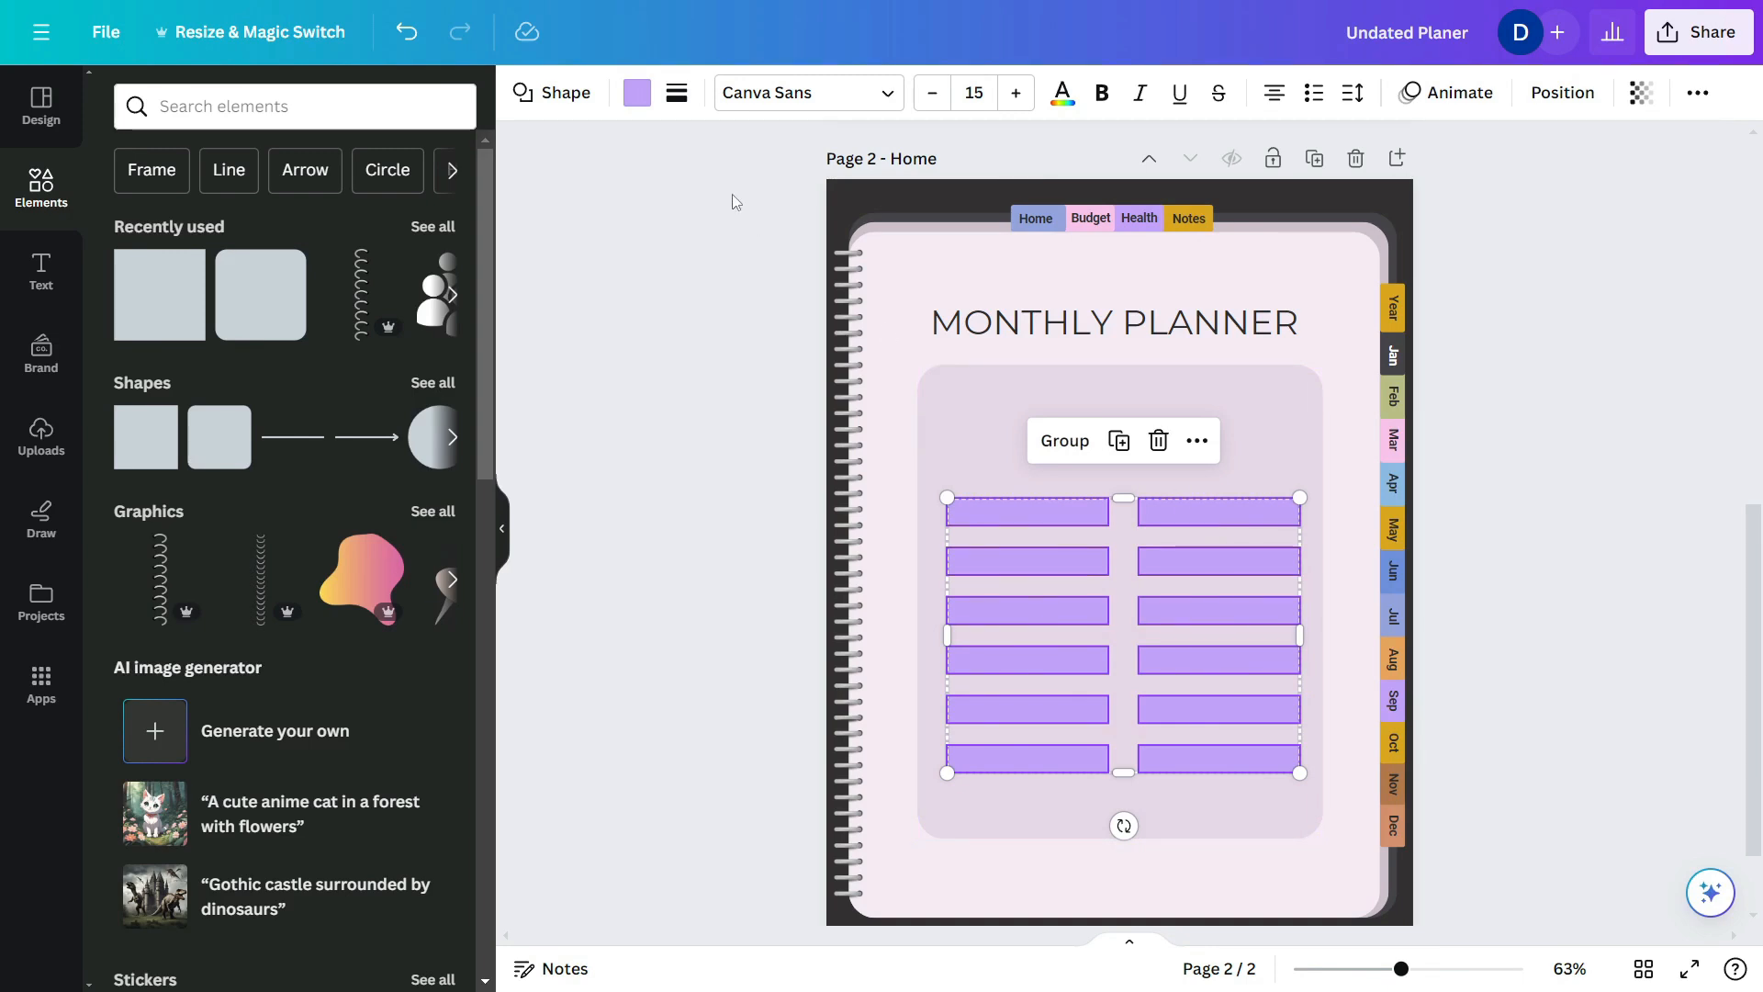
left_click(635, 93)
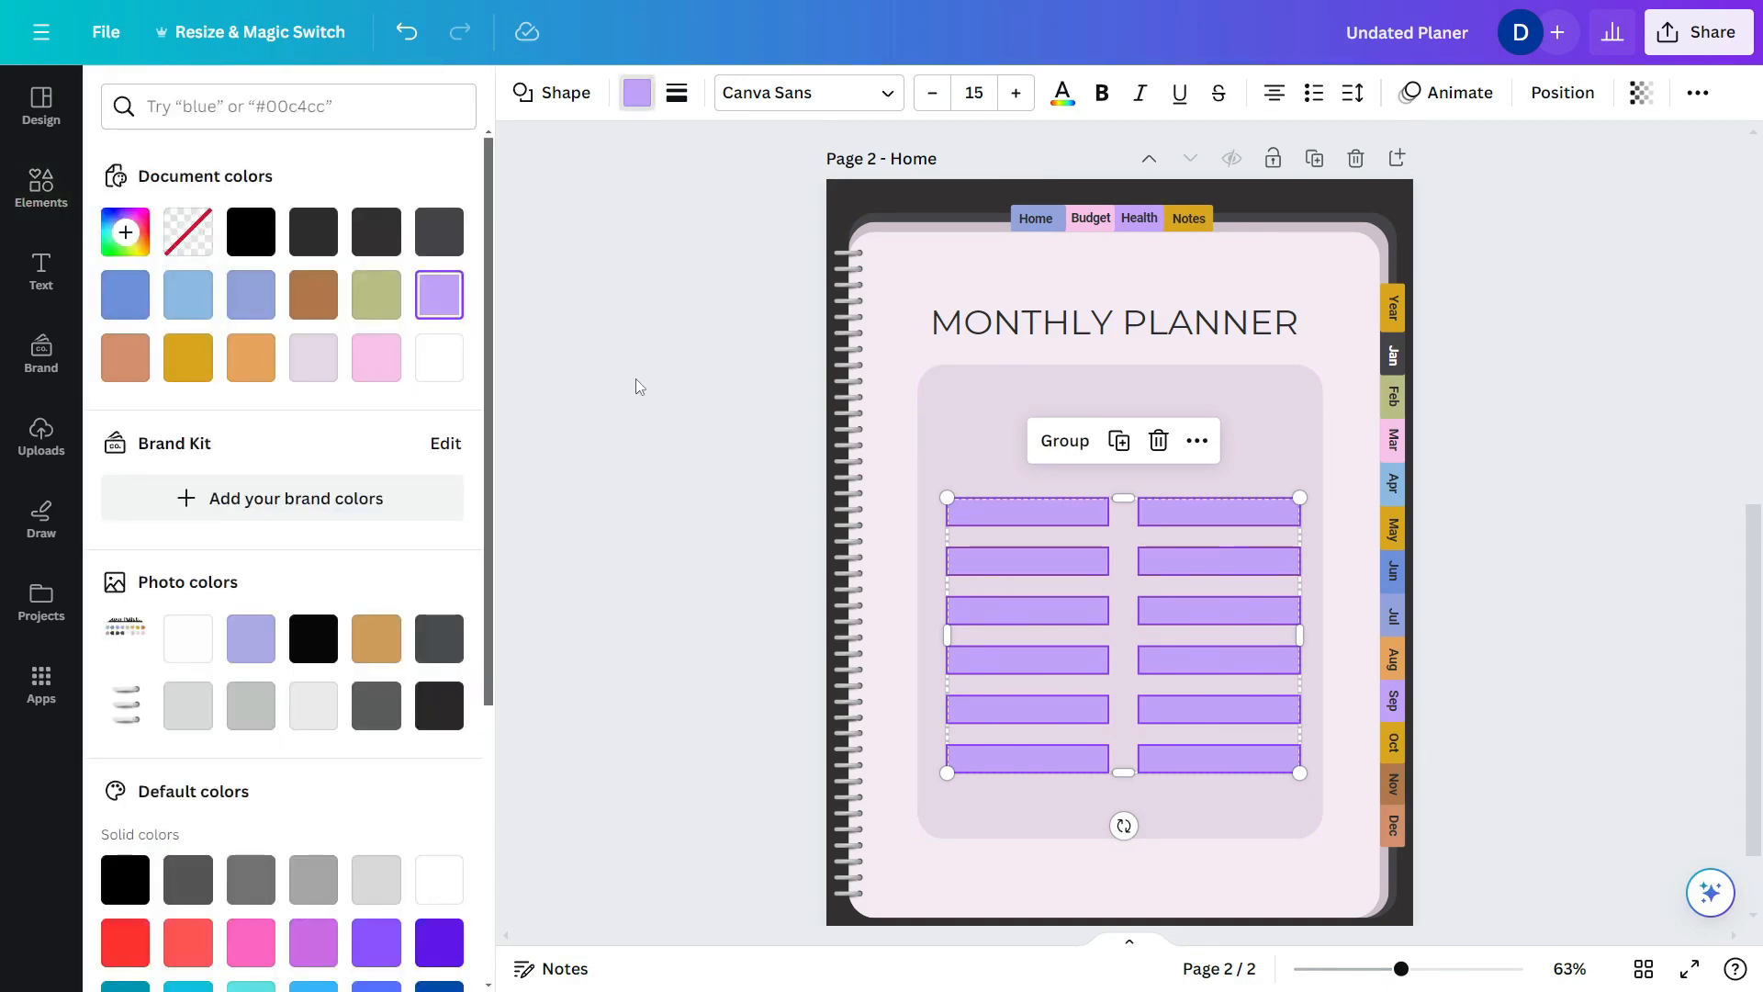
left_click(313, 358)
left_click(124, 235)
left_click(1003, 530)
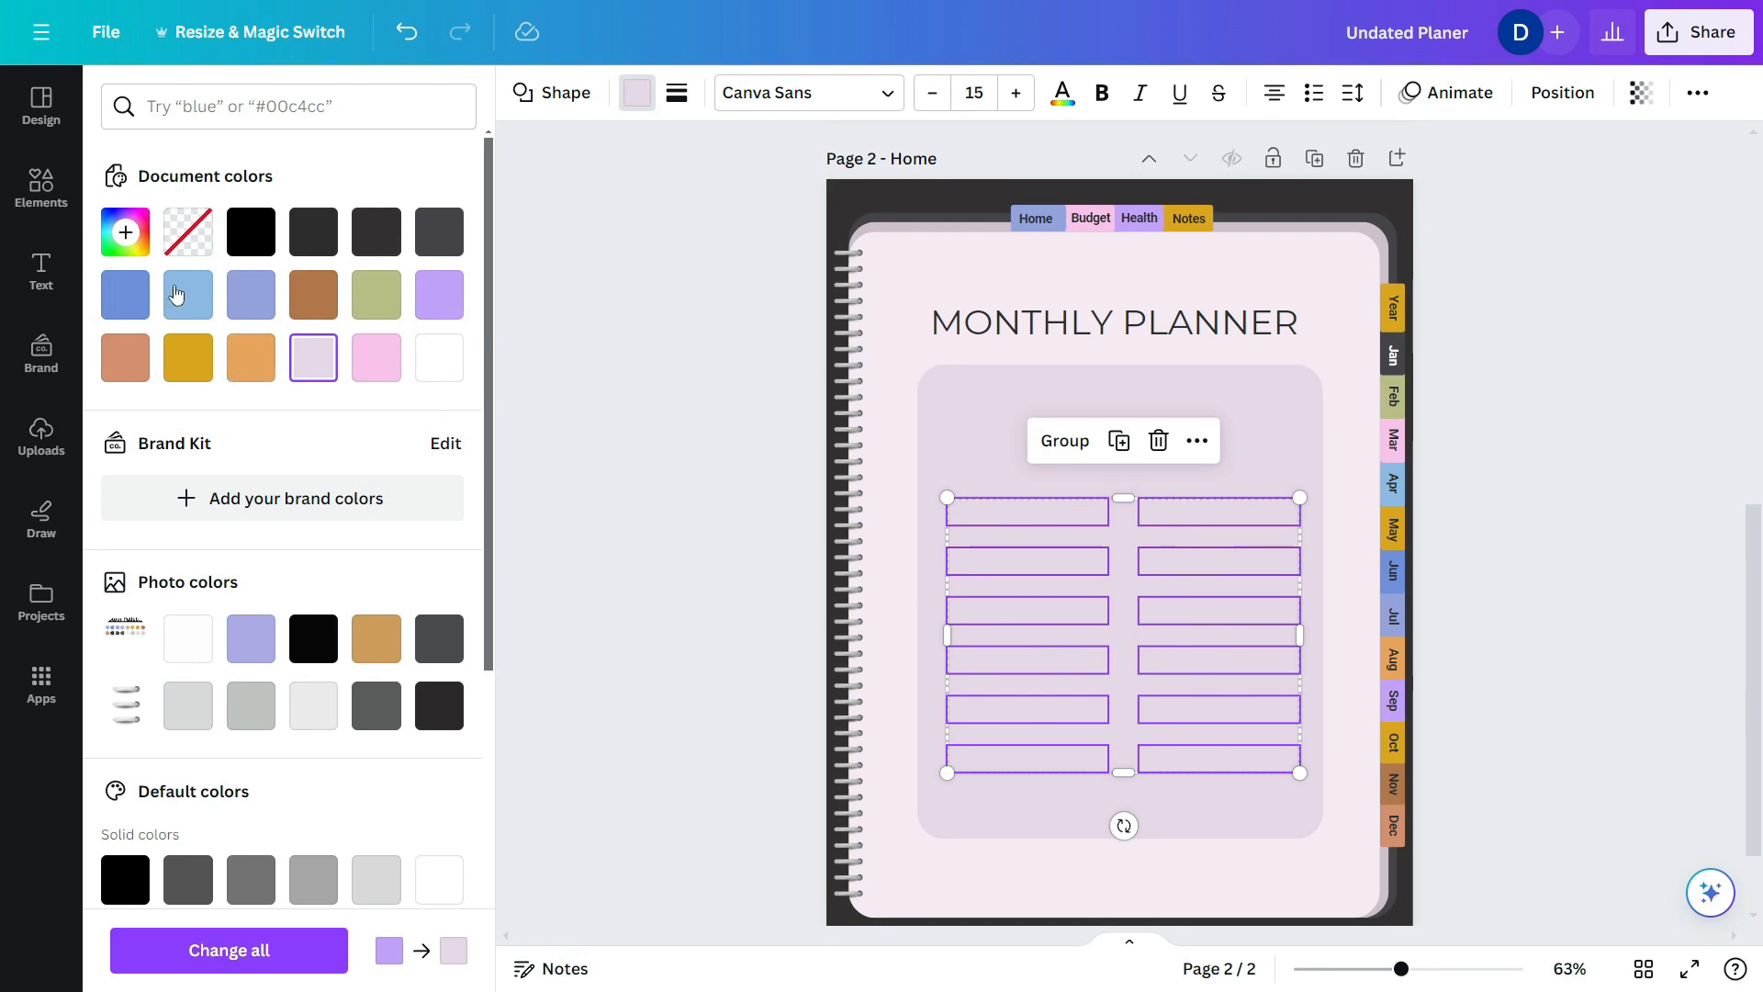
left_click(124, 232)
left_click(417, 522)
left_click(944, 276)
left_click(1347, 491)
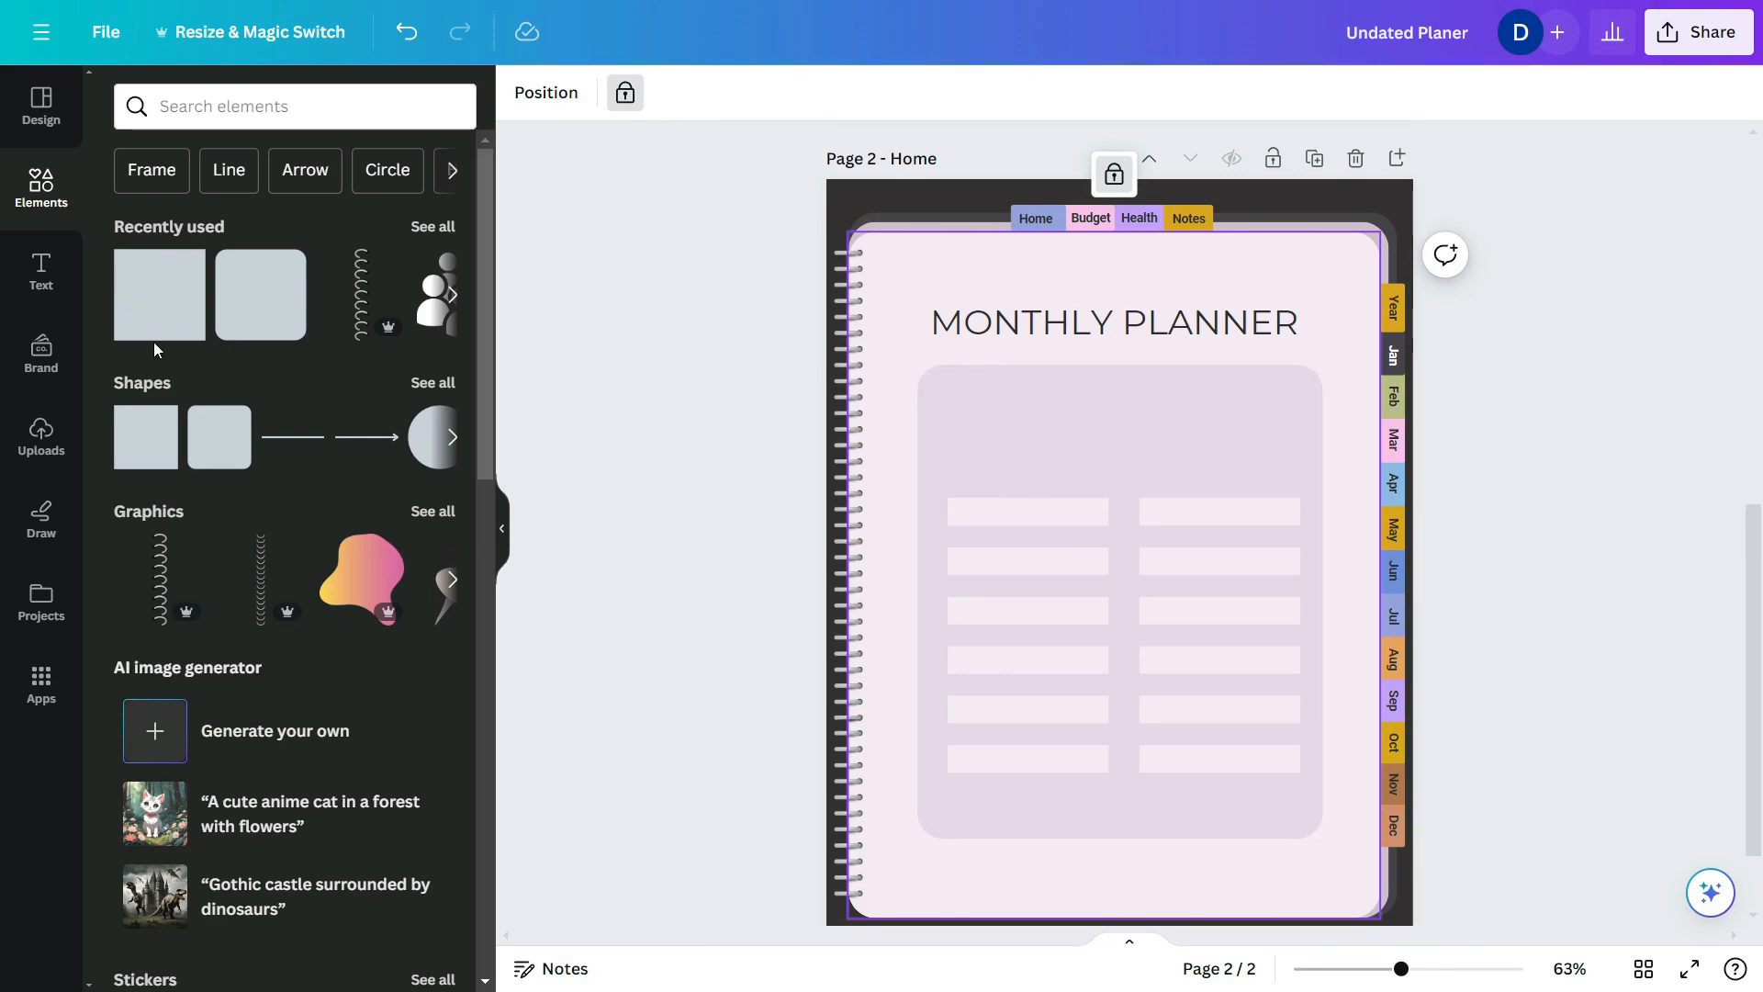
- Add a rounded square and shrink it into a small pill above the left column of bars
left_click(225, 334)
left_click_drag(1092, 505, 1018, 415)
left_click_drag(1133, 376, 1097, 462)
left_click(1010, 466)
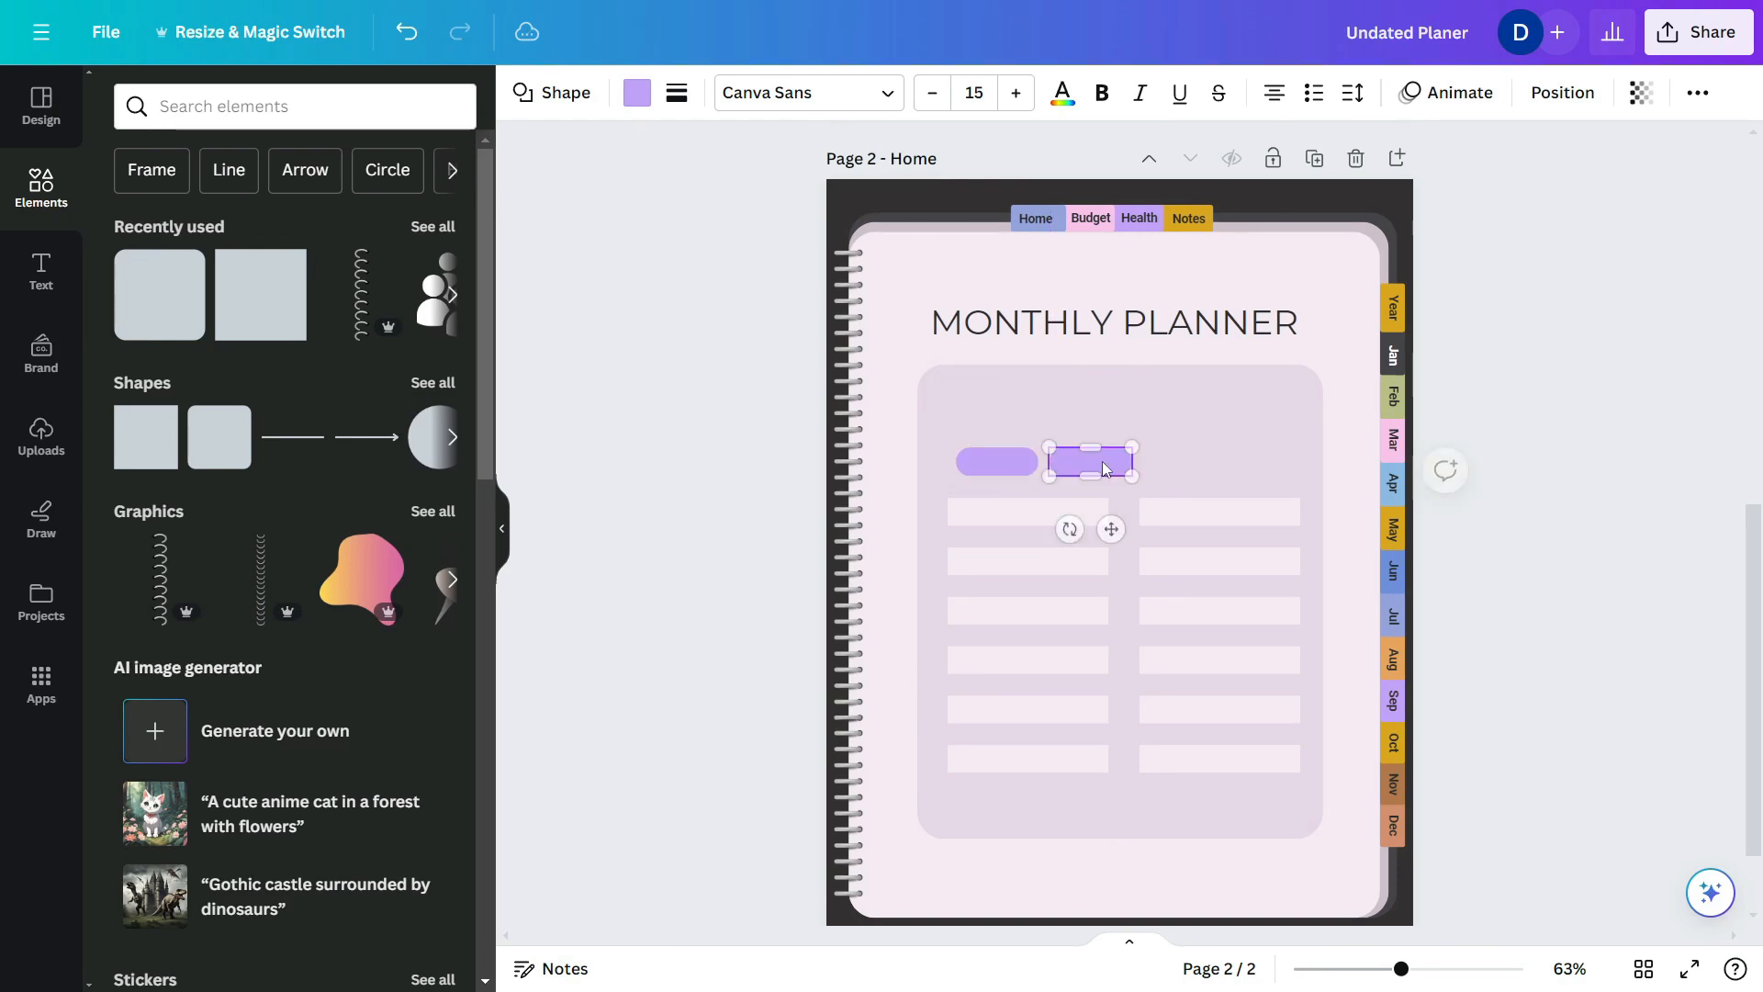
- Duplicate the pill into a row of four and fit the row to the overall width of the bar columns
key("ctrl+d")
key("ctrl+d")
left_click(1185, 462, "shift")
left_click(1106, 462, "shift")
scroll(1104, 459, "up", 3)
left_click(912, 458, "shift")
left_click_drag(912, 458, 898, 458)
left_click_drag(1441, 433, 1422, 435)
left_click_drag(1126, 434, 1125, 445)
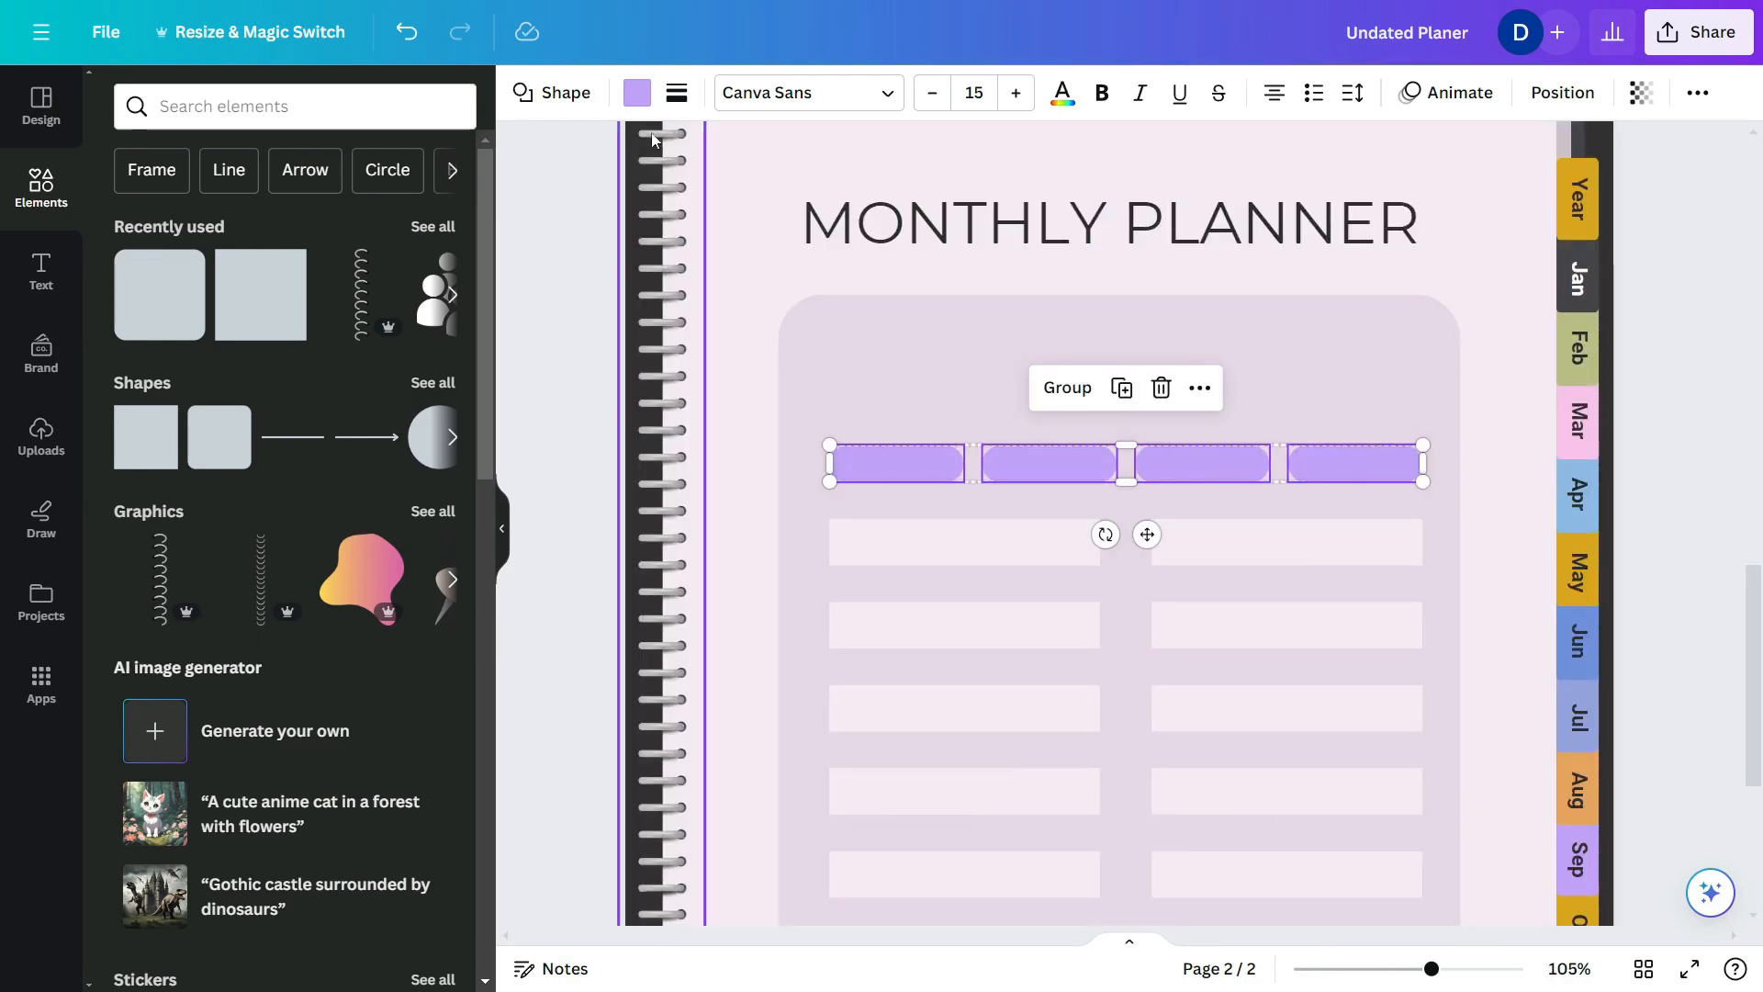
- Fill the four pills with the same pale pink as the bars
left_click(637, 93)
left_click(376, 357)
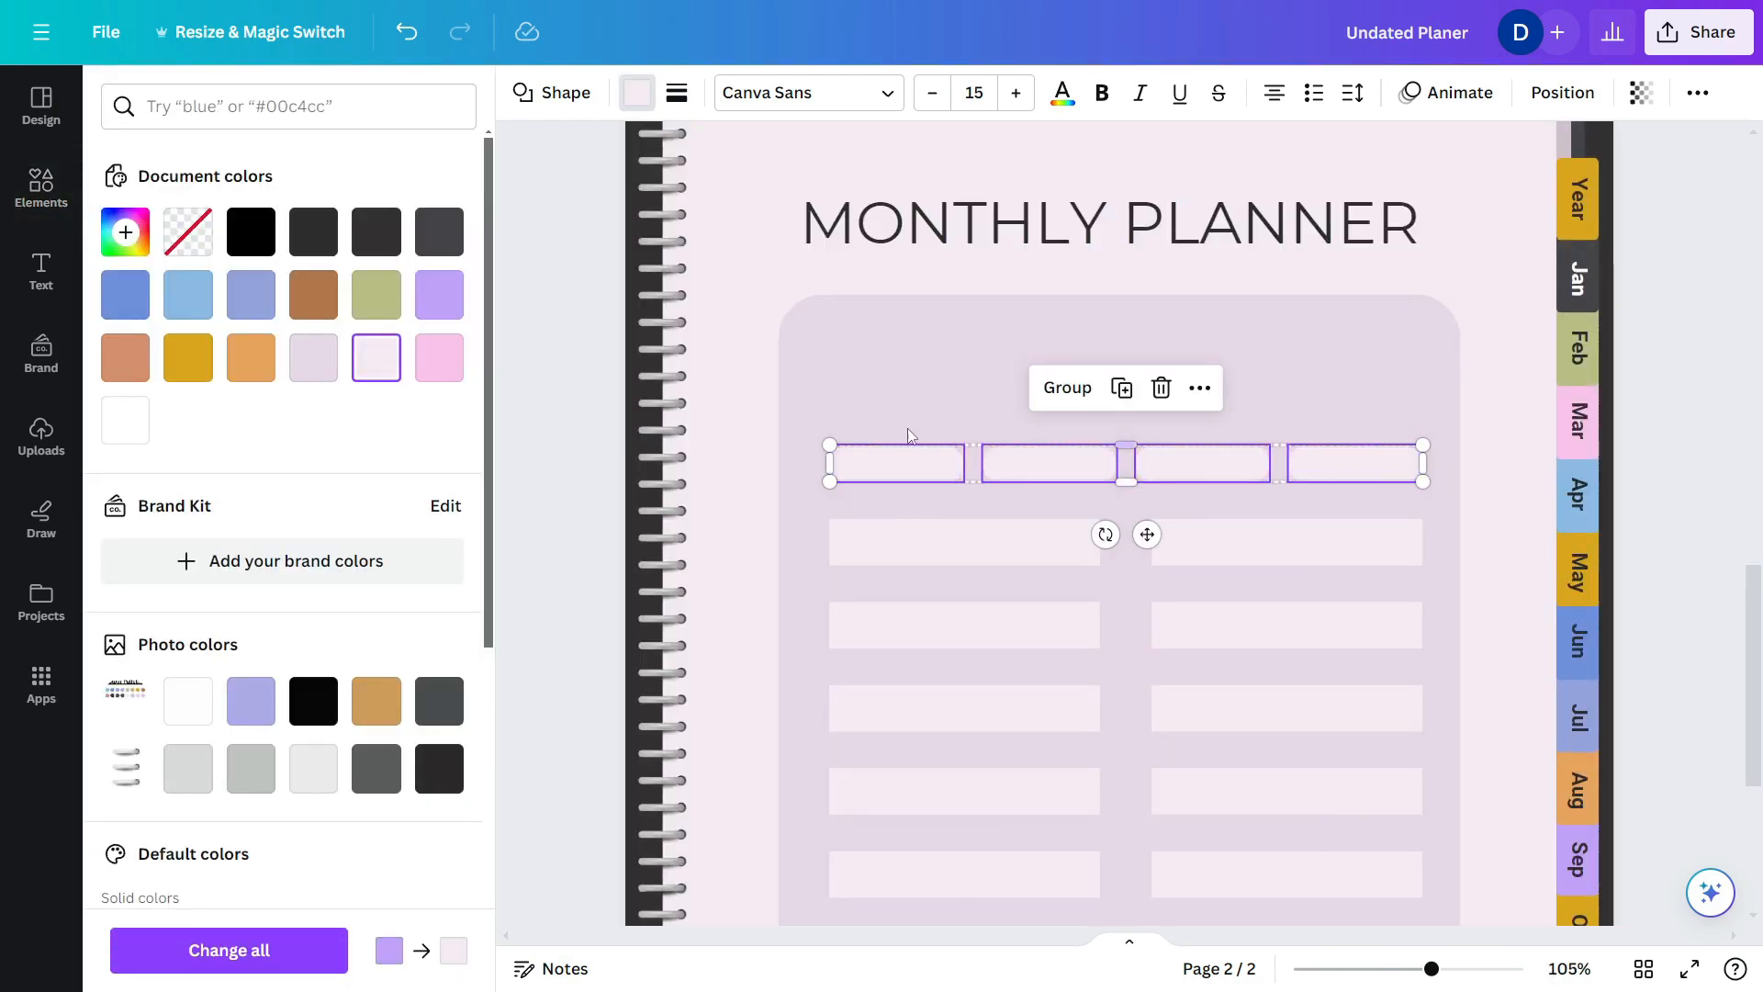
left_click(944, 457)
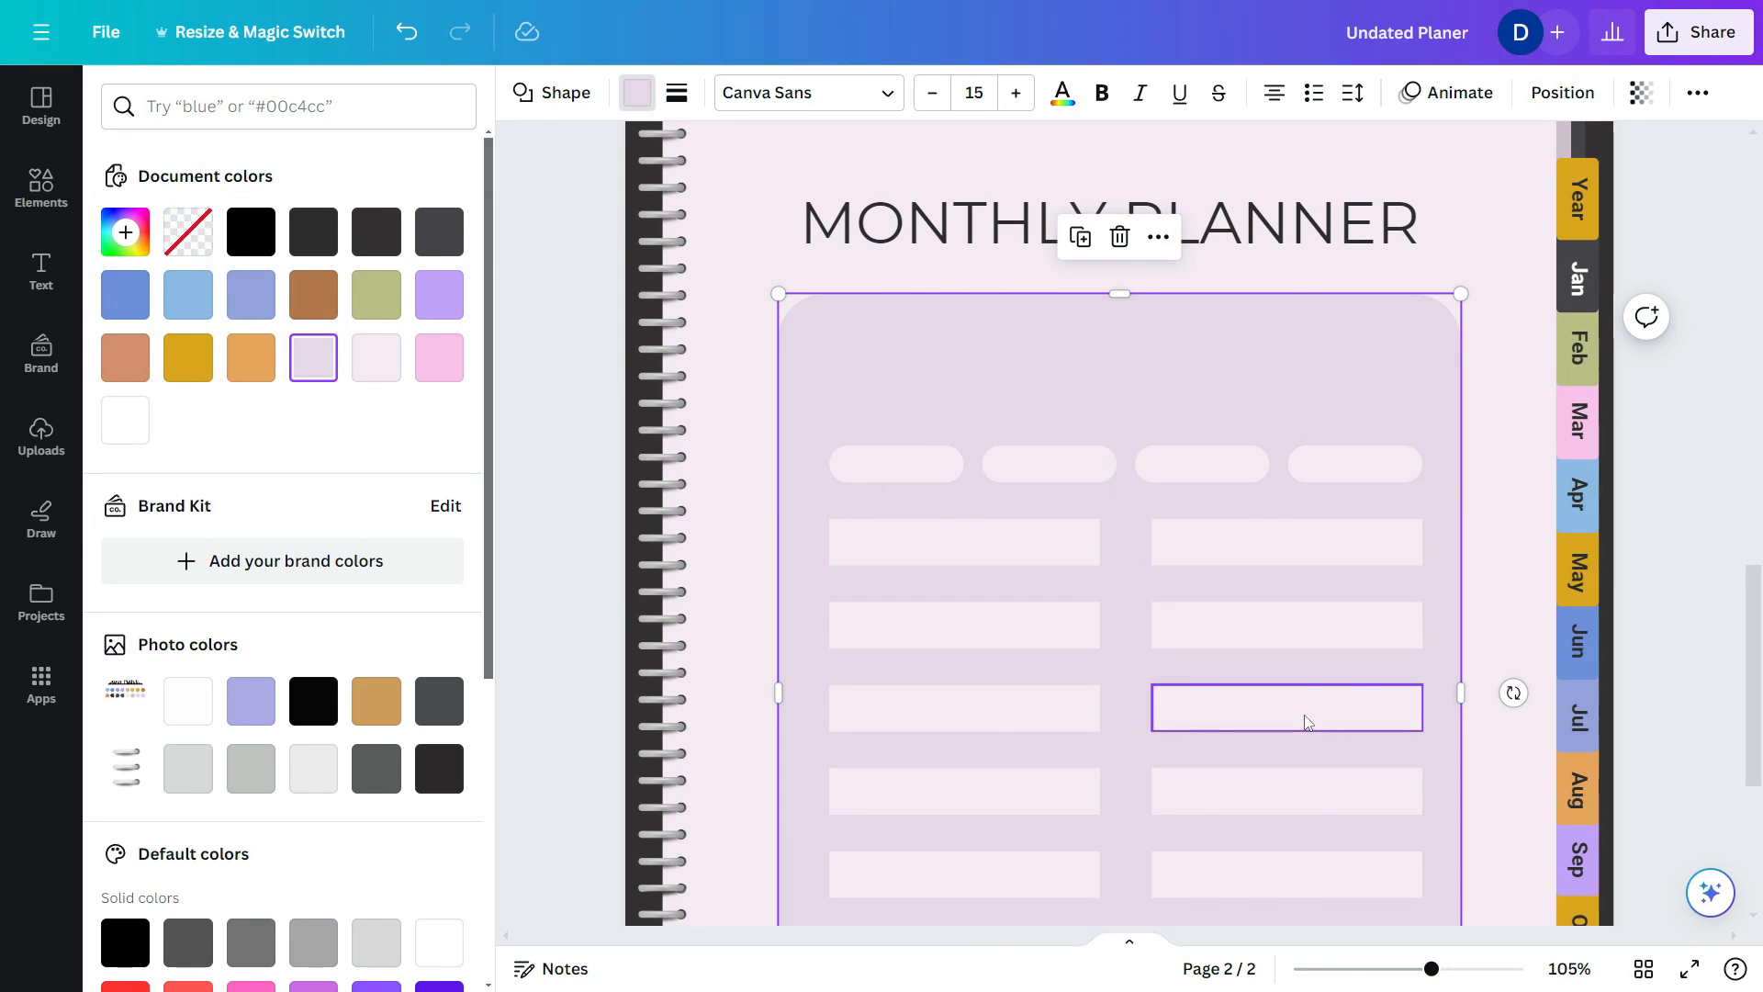
- Copy the title into the top of the panel, change it to MONTHLY PAGES, reduce it to size 24.6 and centre it
left_click_drag(877, 198, 970, 346, "alt")
double_click(1219, 376)
left_click_drag(1219, 375, 1510, 372)
type("Pages")
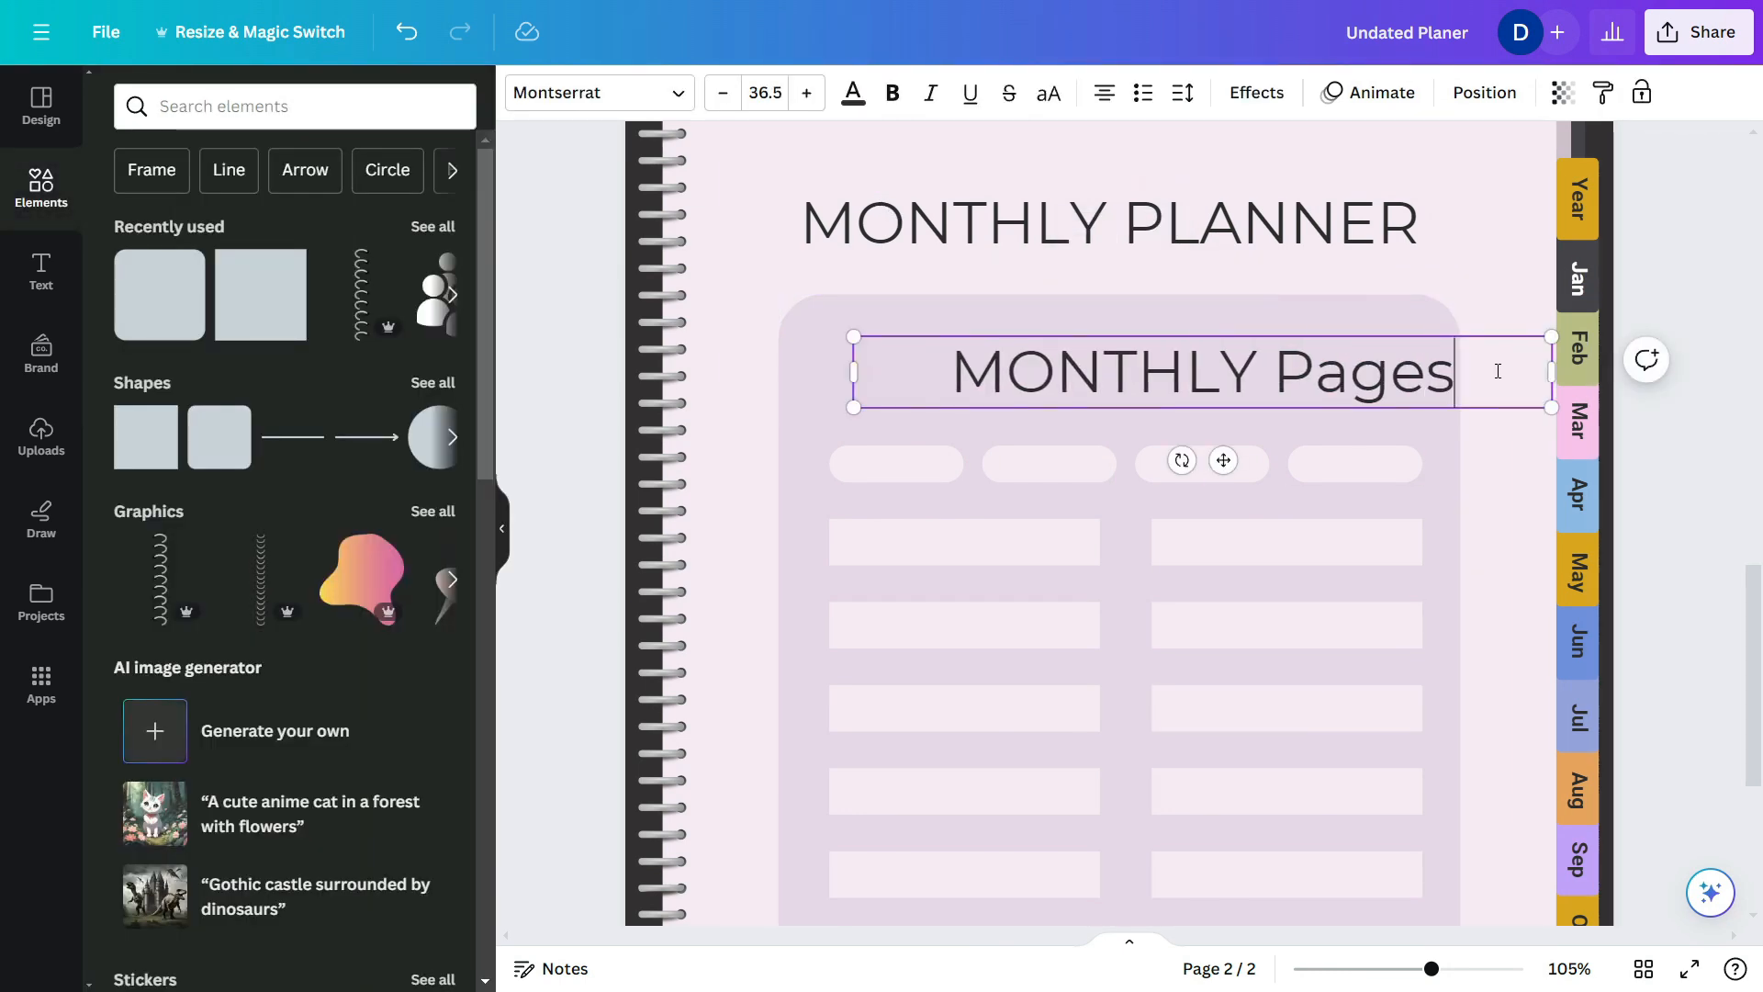
left_click_drag(1324, 382, 1458, 395)
type("AGES")
left_click_drag(1551, 336, 1325, 362)
left_click_drag(1129, 386, 1158, 372)
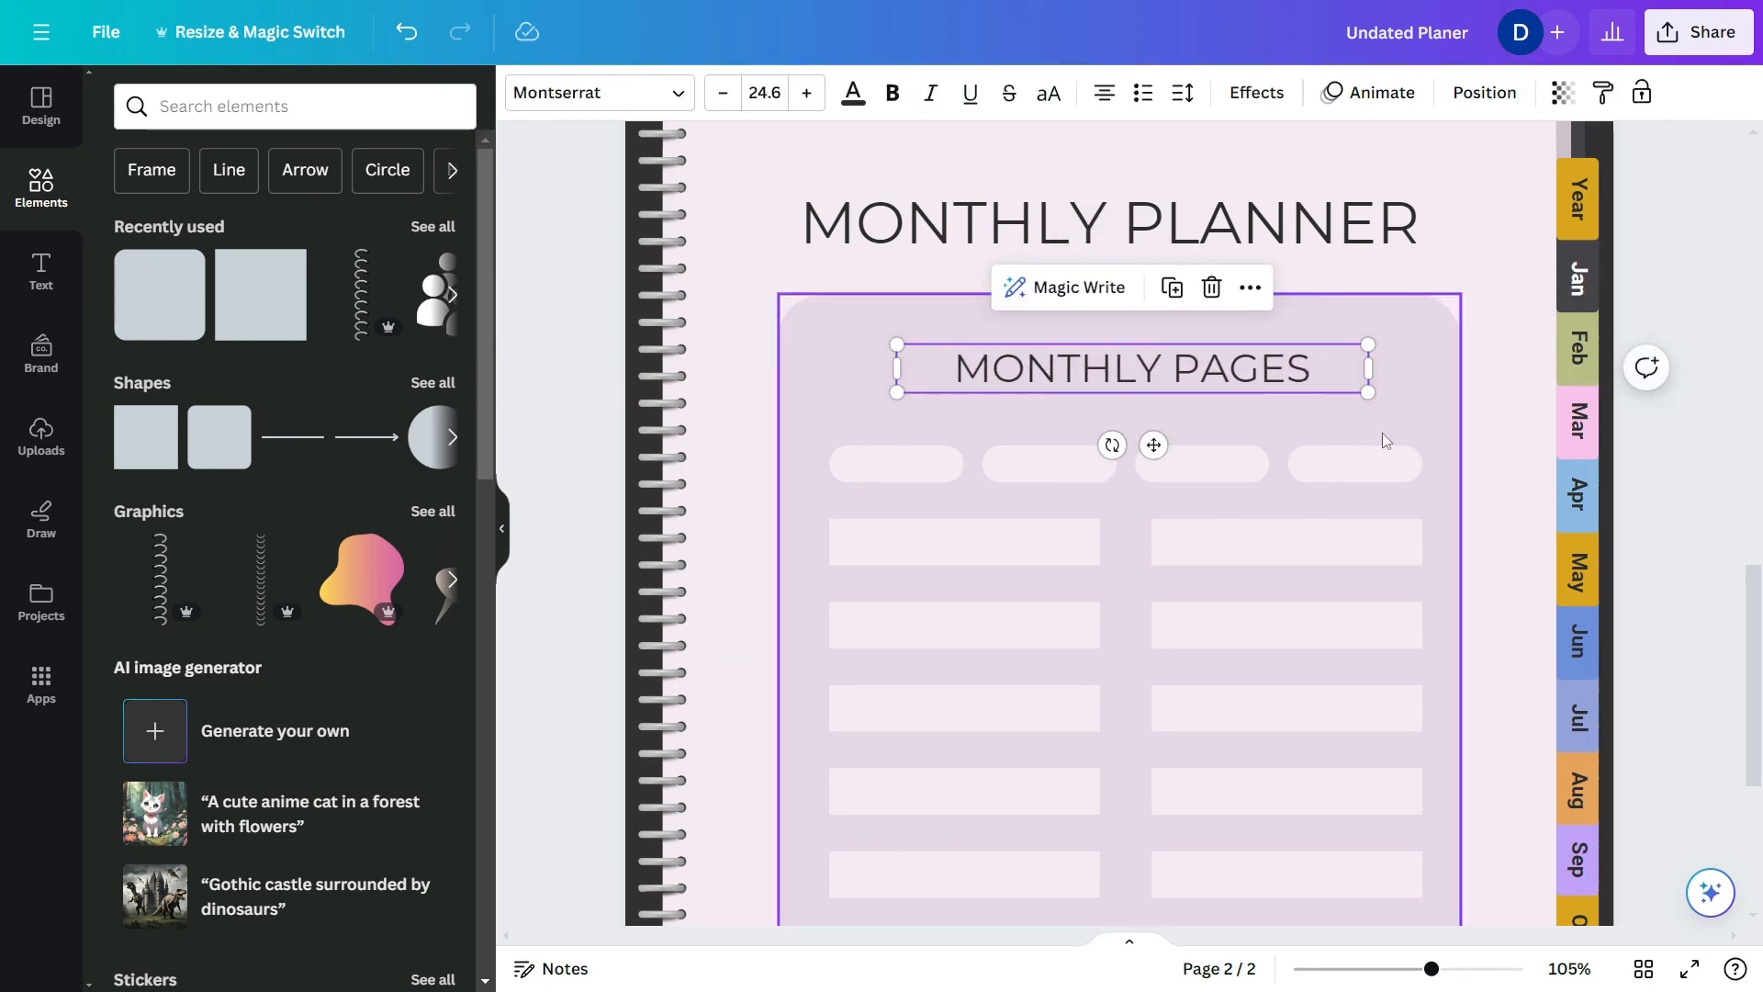
left_click(1382, 441)
- Copy the MONTHLY PAGES heading onto the first row of bars and change the copy's text to January
scroll(1221, 404, "down", 2)
scroll(1220, 405, "up", 2)
left_click(1119, 388)
scroll(956, 509, "down", 1)
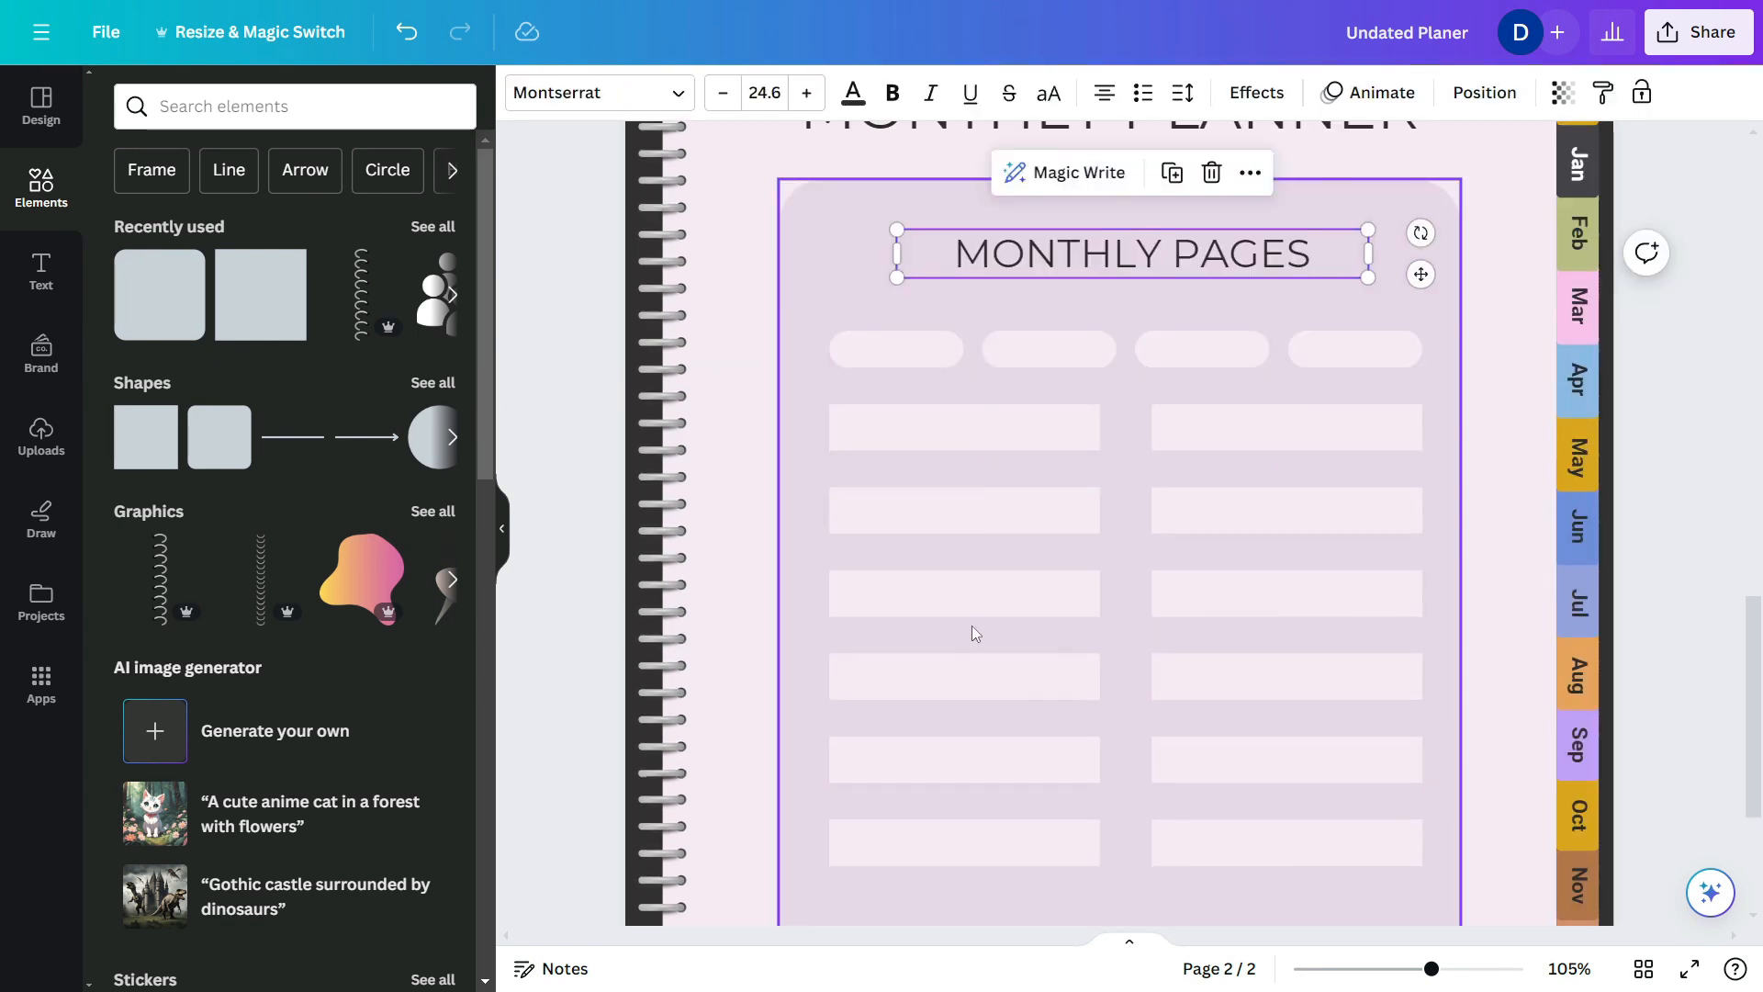
left_click_drag(1036, 250, 1005, 429, "alt")
double_click(1004, 429)
type("January")
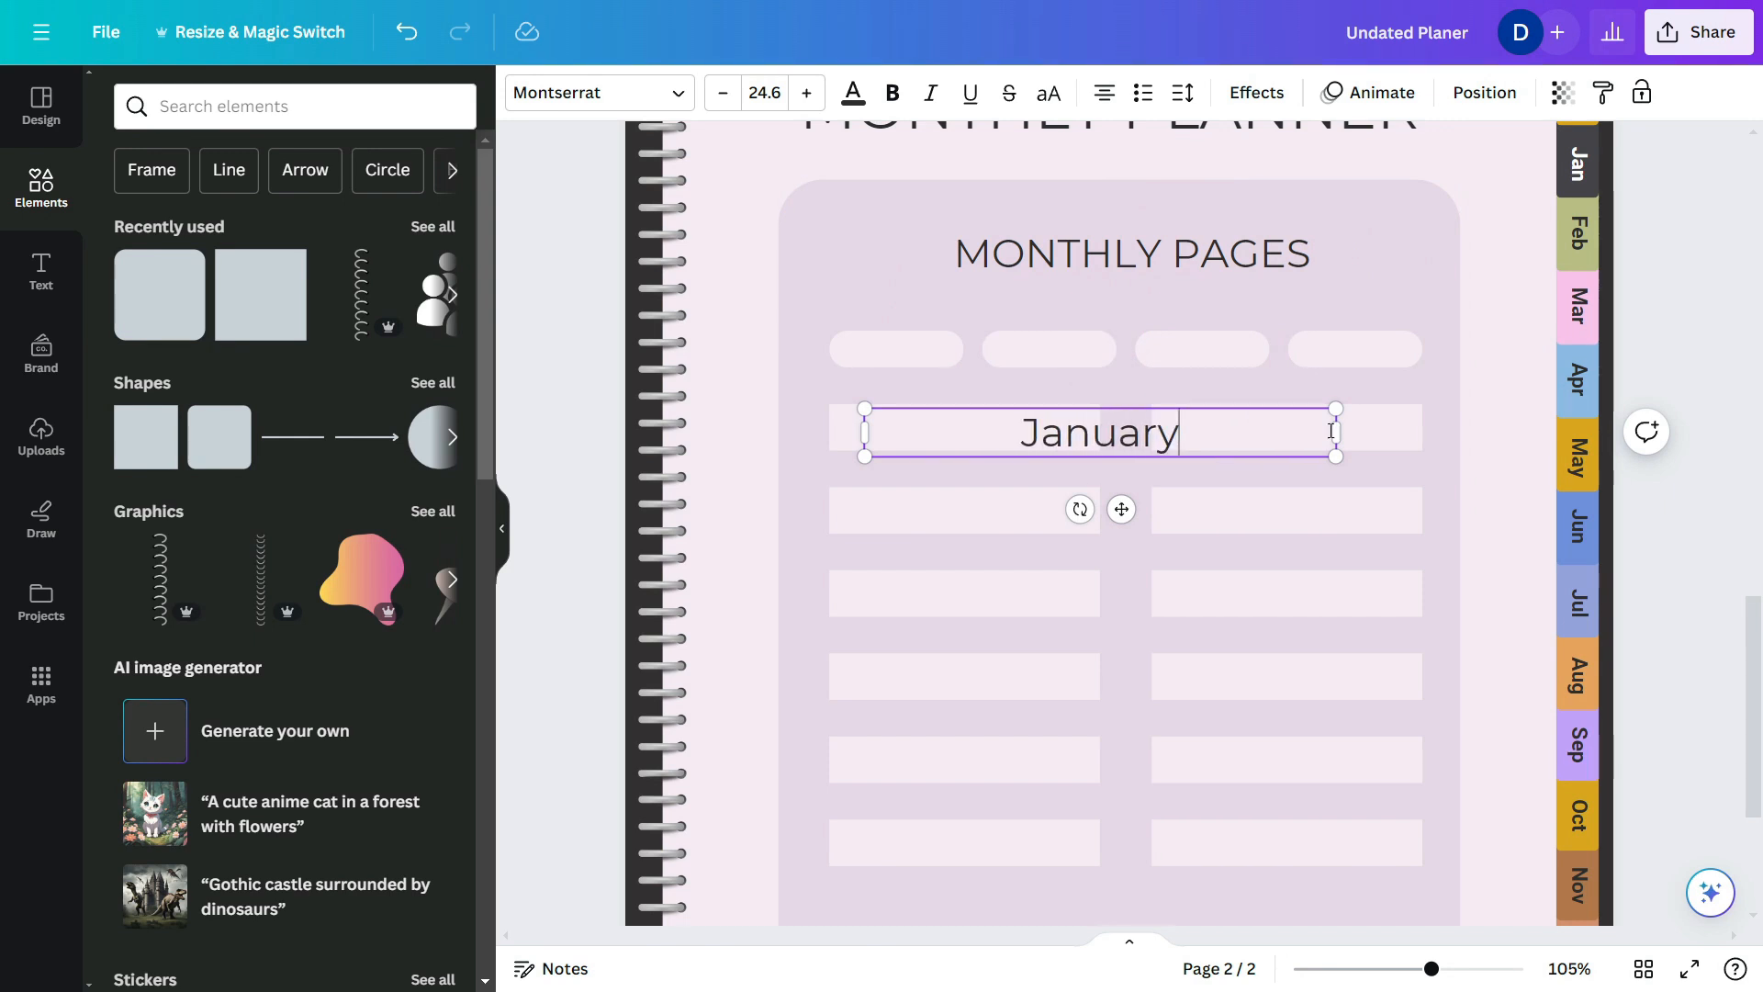
- Narrow the January text box and duplicate the label down the other five bars of the first column
left_click_drag(1336, 456, 1218, 445)
left_click_drag(1077, 432, 959, 845)
left_click(1028, 469)
left_click(942, 430)
- Change the five copied labels to February, March, April, May and June in order
double_click(942, 509)
type("February")
left_click(1086, 536)
double_click(960, 592)
type("ma")
double_click(971, 676)
type("April")
double_click(971, 763)
type("May")
double_click(960, 842)
type("June")
left_click(1126, 799)
- Copy the six month labels onto the second column of bars and change them to July, August, September, October, November and December
left_click_drag(947, 432, 1298, 838, "alt")
double_click(1283, 429)
type("July")
double_click(1280, 512)
type("August")
double_click(1255, 587)
type("September")
left_click(1317, 627)
double_click(1276, 677)
type("October")
double_click(1272, 755)
type("November")
double_click(1298, 842)
type("December")
- Nudge the November and May labels into line on their bars
left_click_drag(1304, 755, 1305, 762)
left_click_drag(948, 761, 948, 766)
left_click(1129, 772)
key("alt+shift+l")
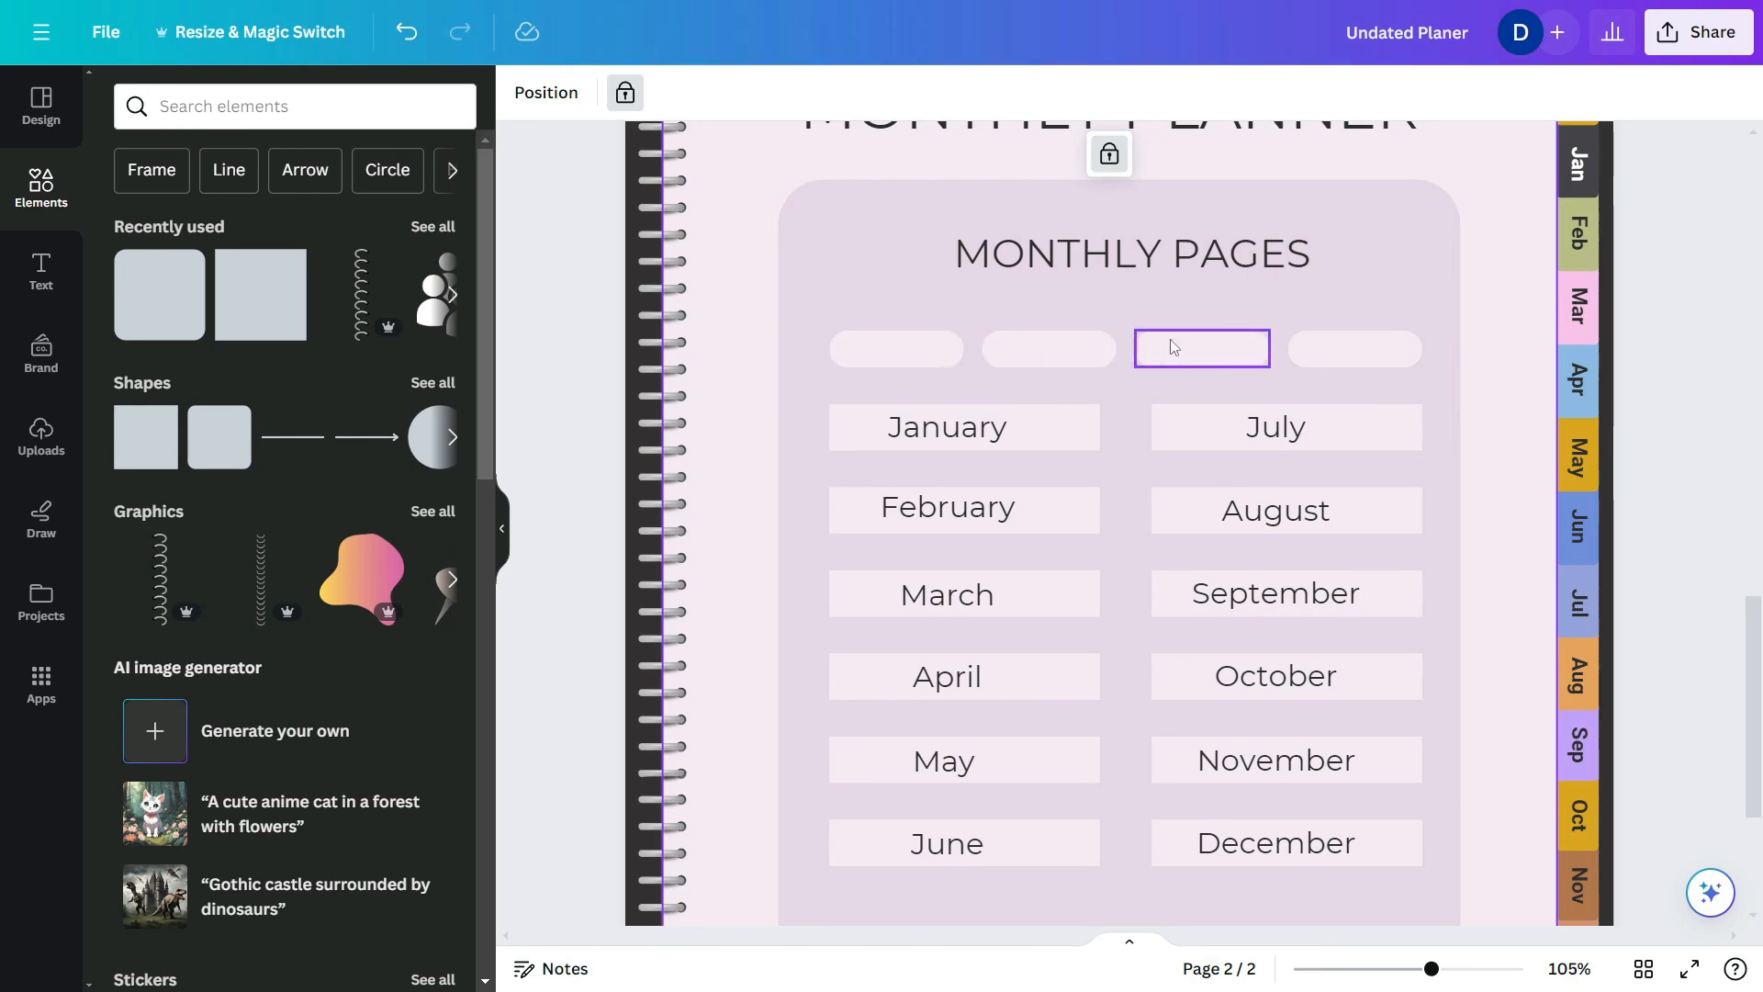
- Copy the January label onto the first pill, reduce it to size 14.3 and change its text to Home
left_click_drag(944, 429, 904, 358, "alt")
scroll(917, 333, "up", 4)
left_click_drag(1122, 338, 1020, 361)
double_click(901, 369)
mouse_move(884, 389)
left_mouse_down()
mouse_move(901, 368)
mouse_move(1522, 369)
left_mouse_up()
type("Home")
- Label the other three pills Budget, Health and Notes in the same small text style
double_click(1203, 367)
type("Budget")
key("Escape")
double_click(1453, 367)
type("Health")
left_click_drag(1290, 937, 1556, 940)
mouse_move(1010, 377)
left_mouse_down("alt")
mouse_move(1270, 385)
mouse_move(1311, 365)
mouse_move(1271, 418)
left_mouse_up("alt")
double_click(1299, 371)
type("Notes")
scroll(1269, 413, "down", 4)
left_click(1515, 557)
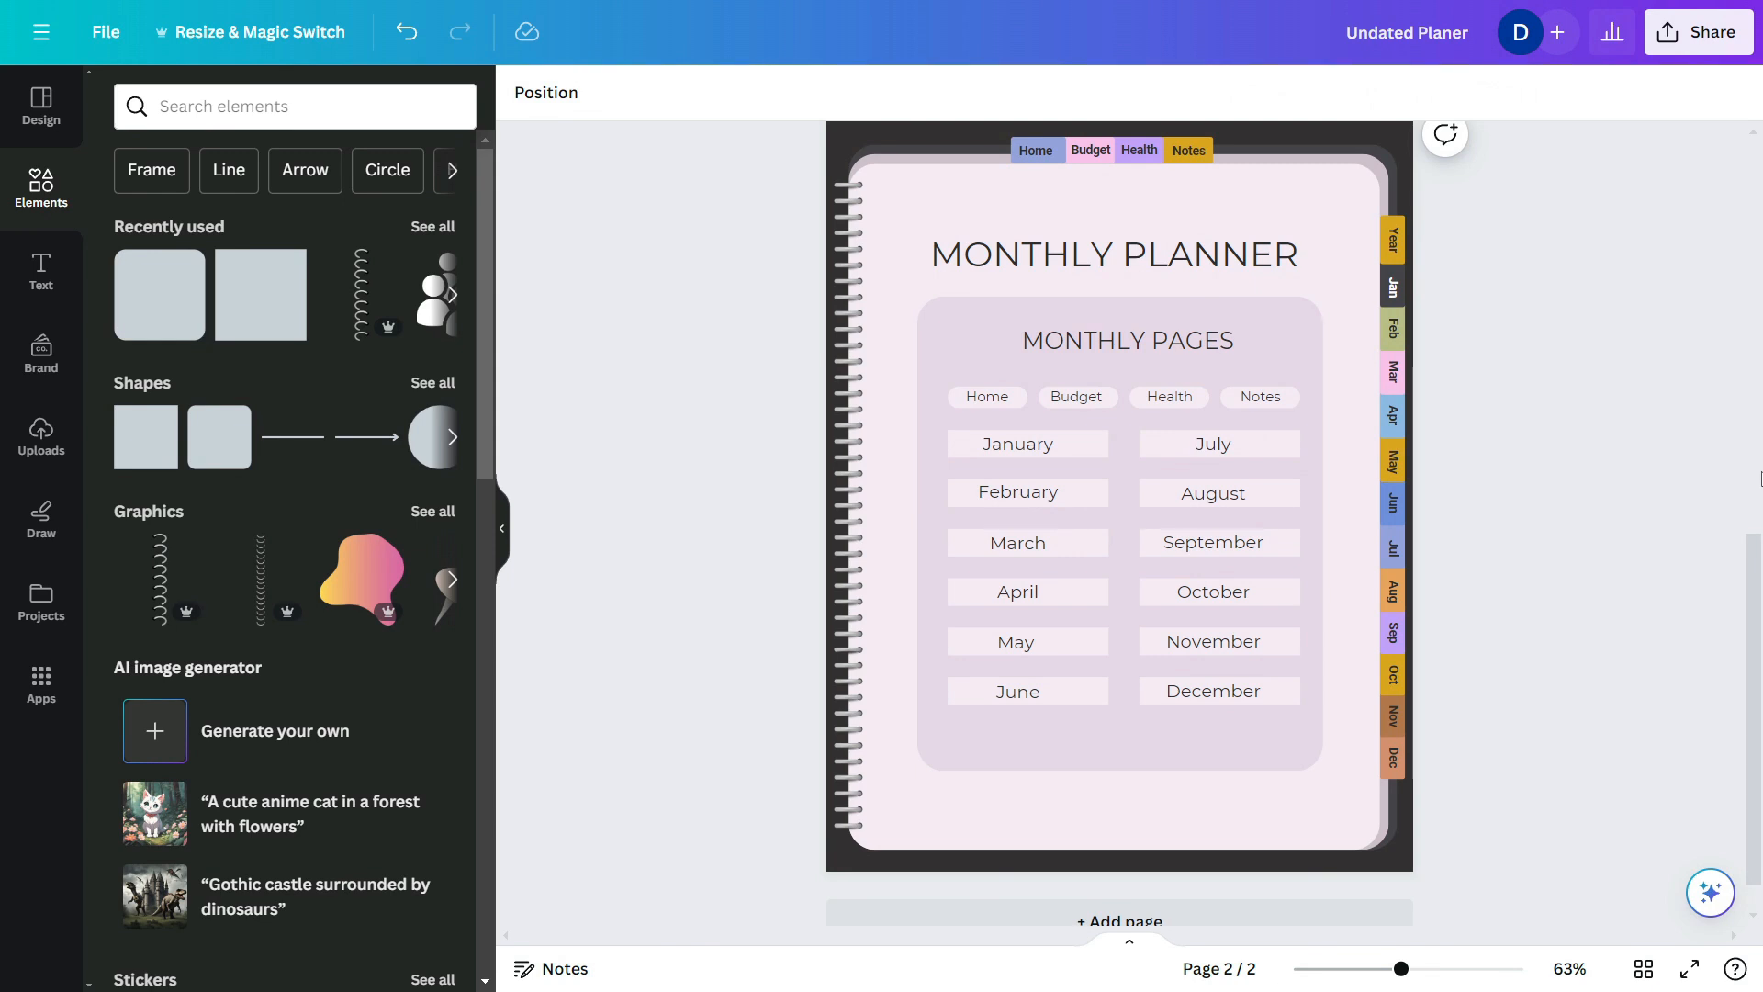
left_click(1260, 396)
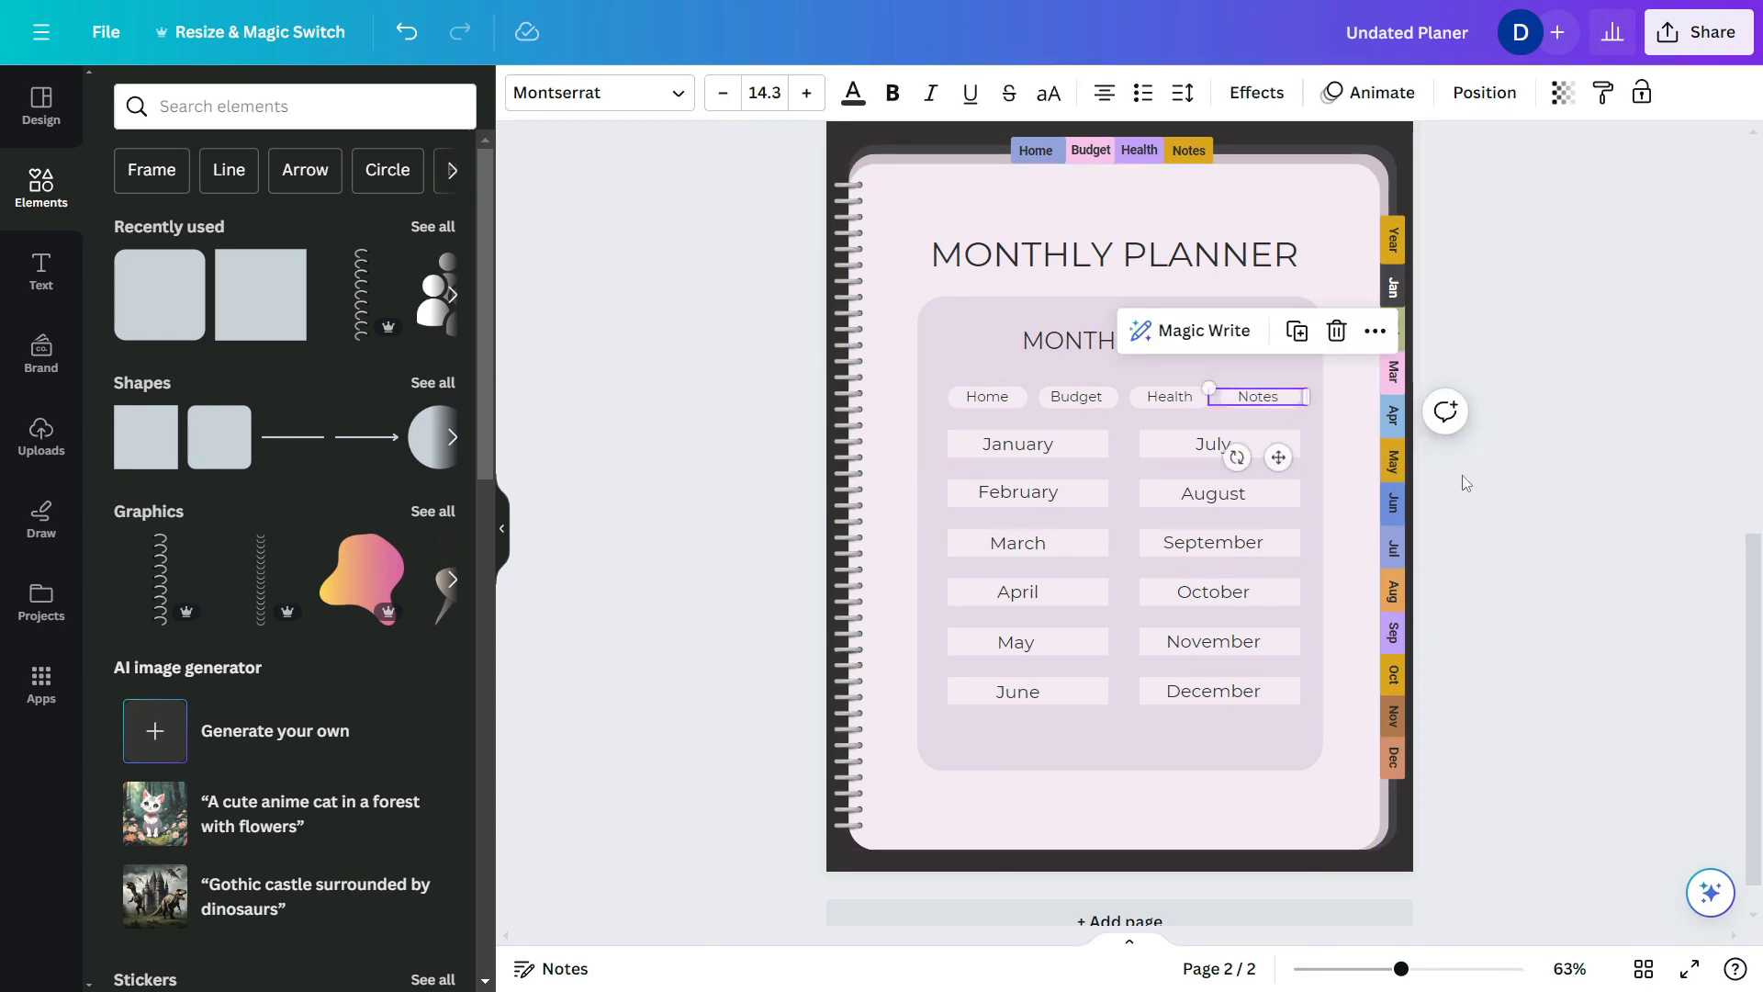
left_click(1533, 531)
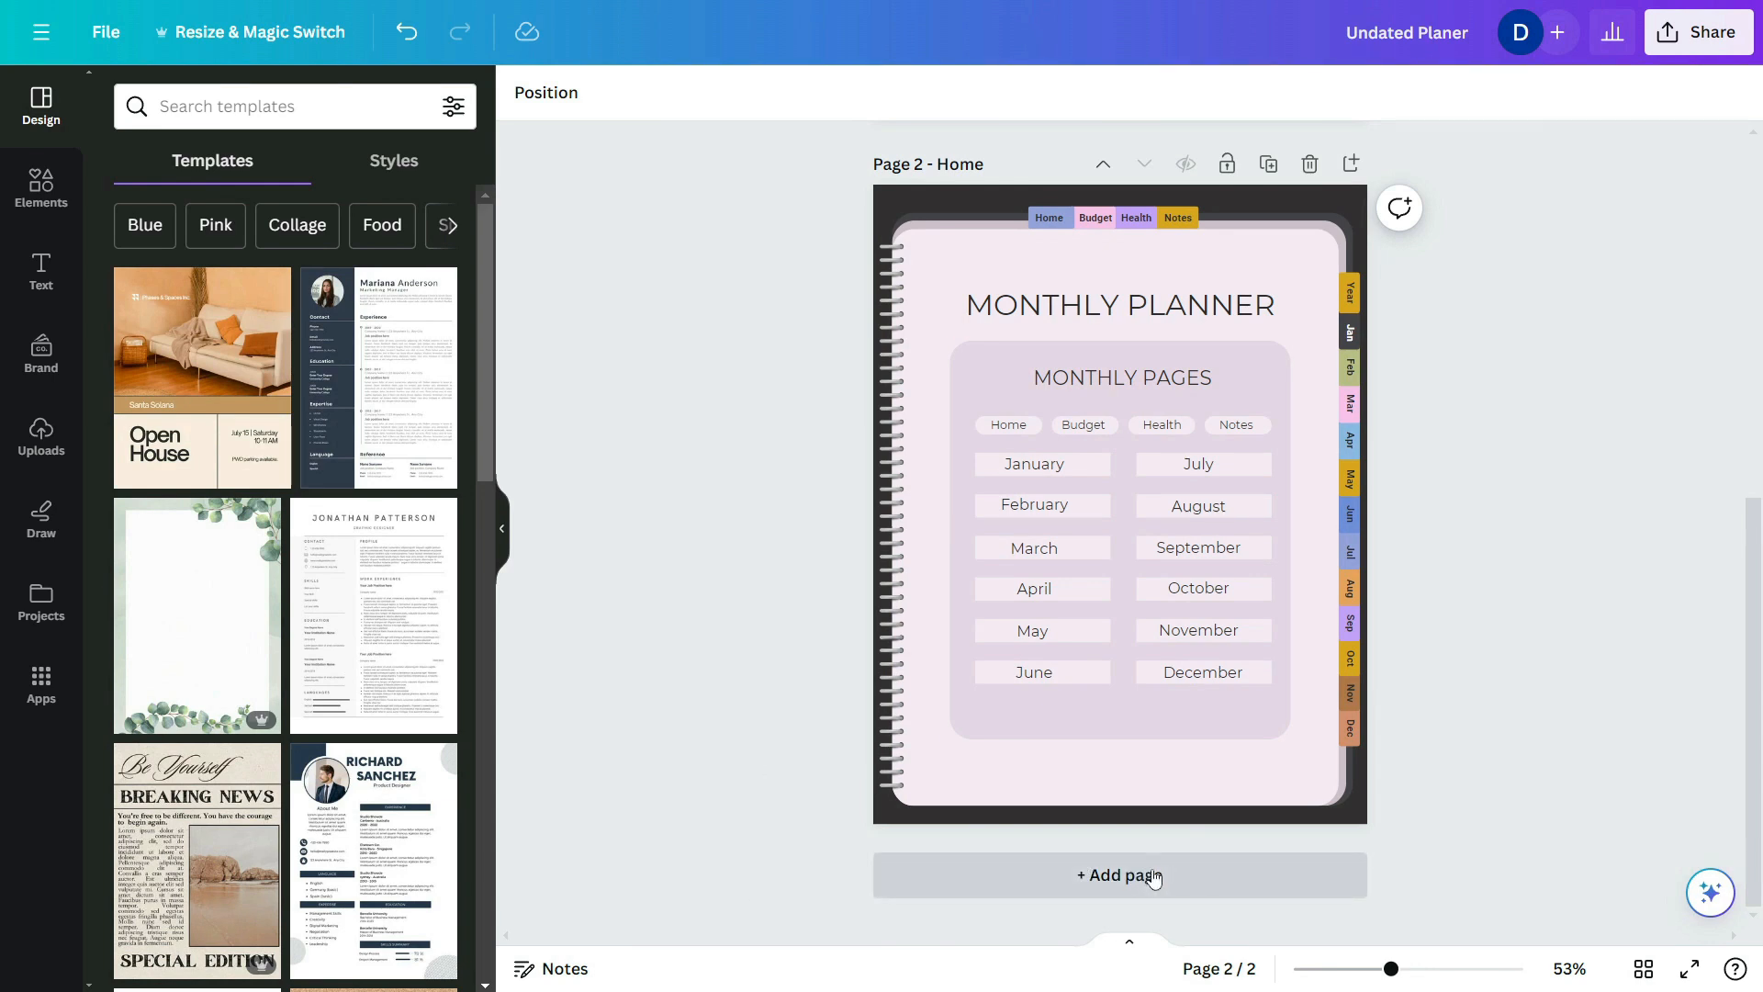
- Duplicate the Home page and delete the title and the whole monthly panel from the copy
left_click(1270, 165)
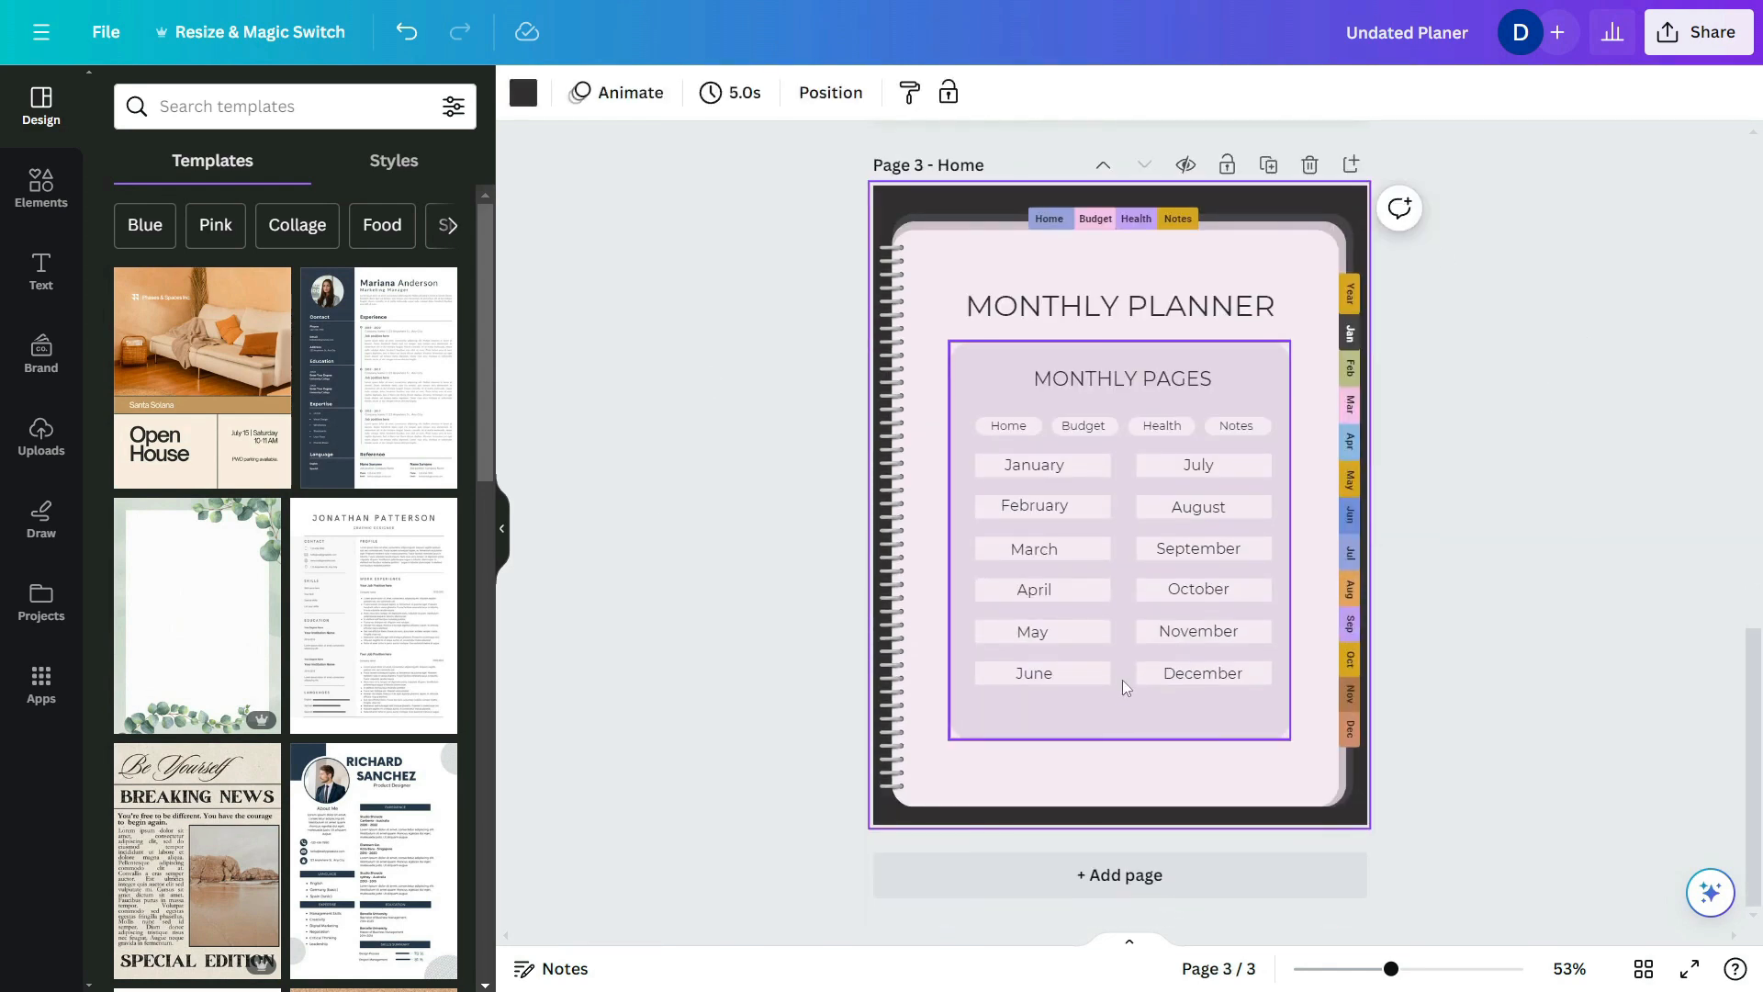
left_click(938, 287)
left_click_drag(950, 285, 1308, 770)
key("Delete")
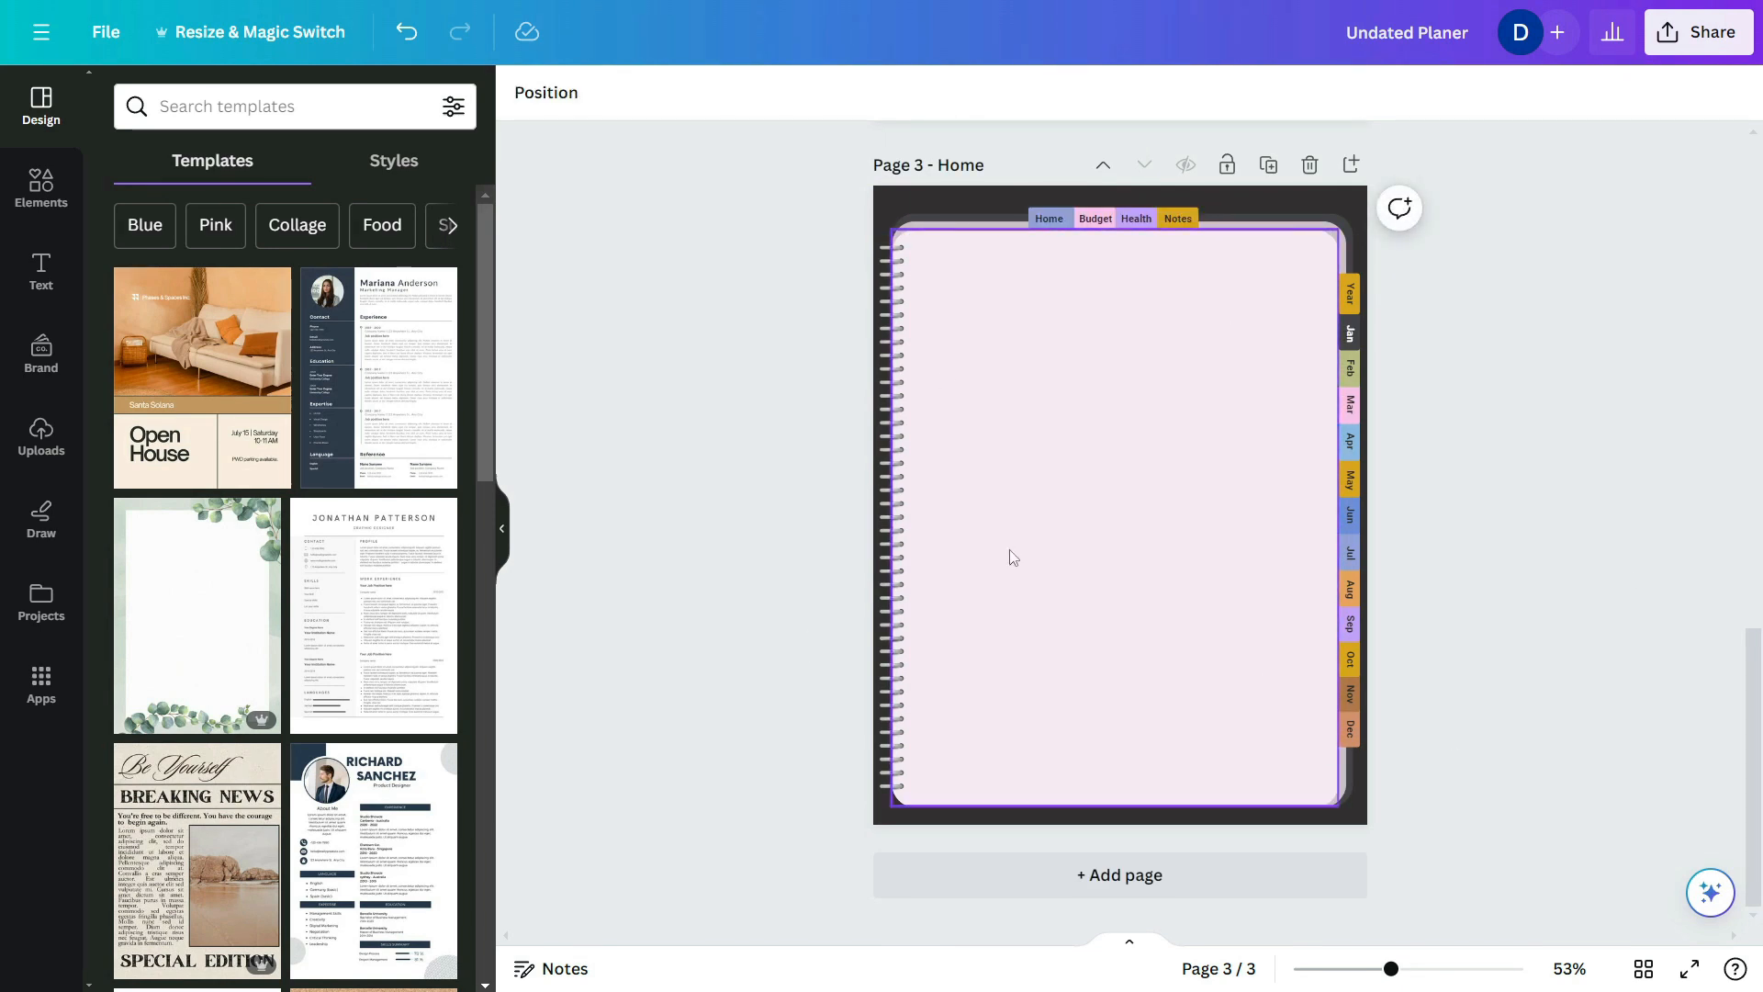
- Search templates for "monthly planner" and add the Beige Minimalist Monthly Planner as a new page
left_click(263, 109)
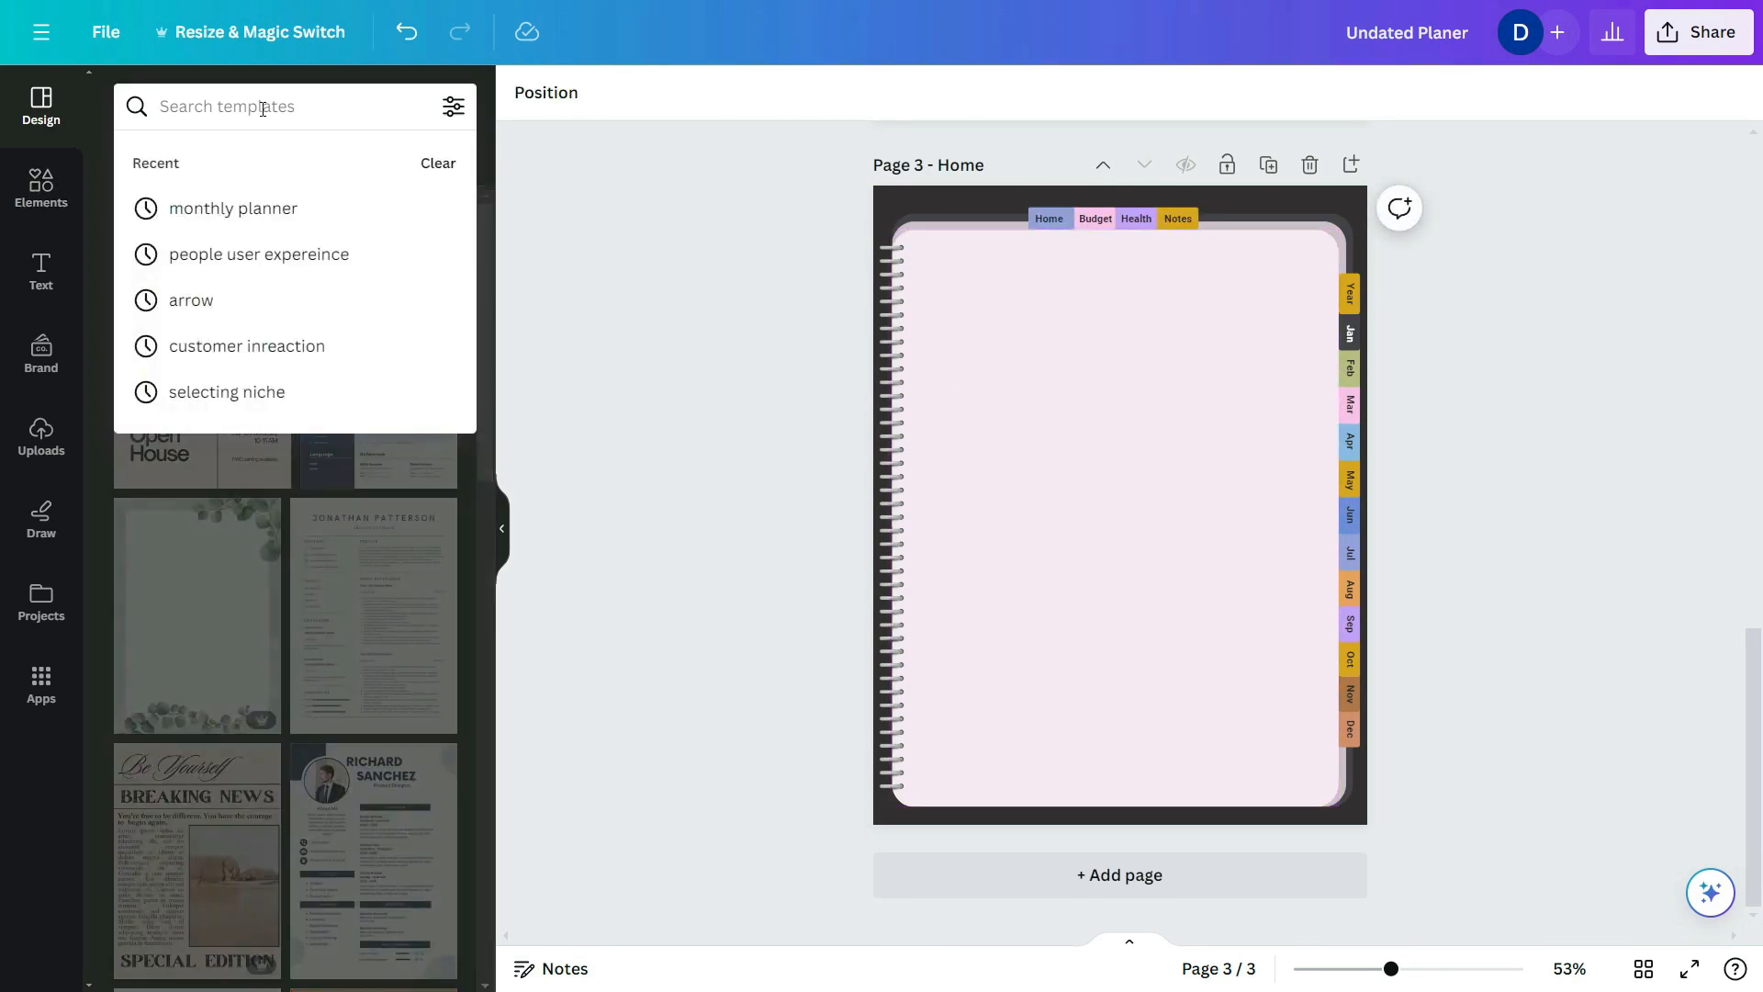
type("monthly planner")
key("Return")
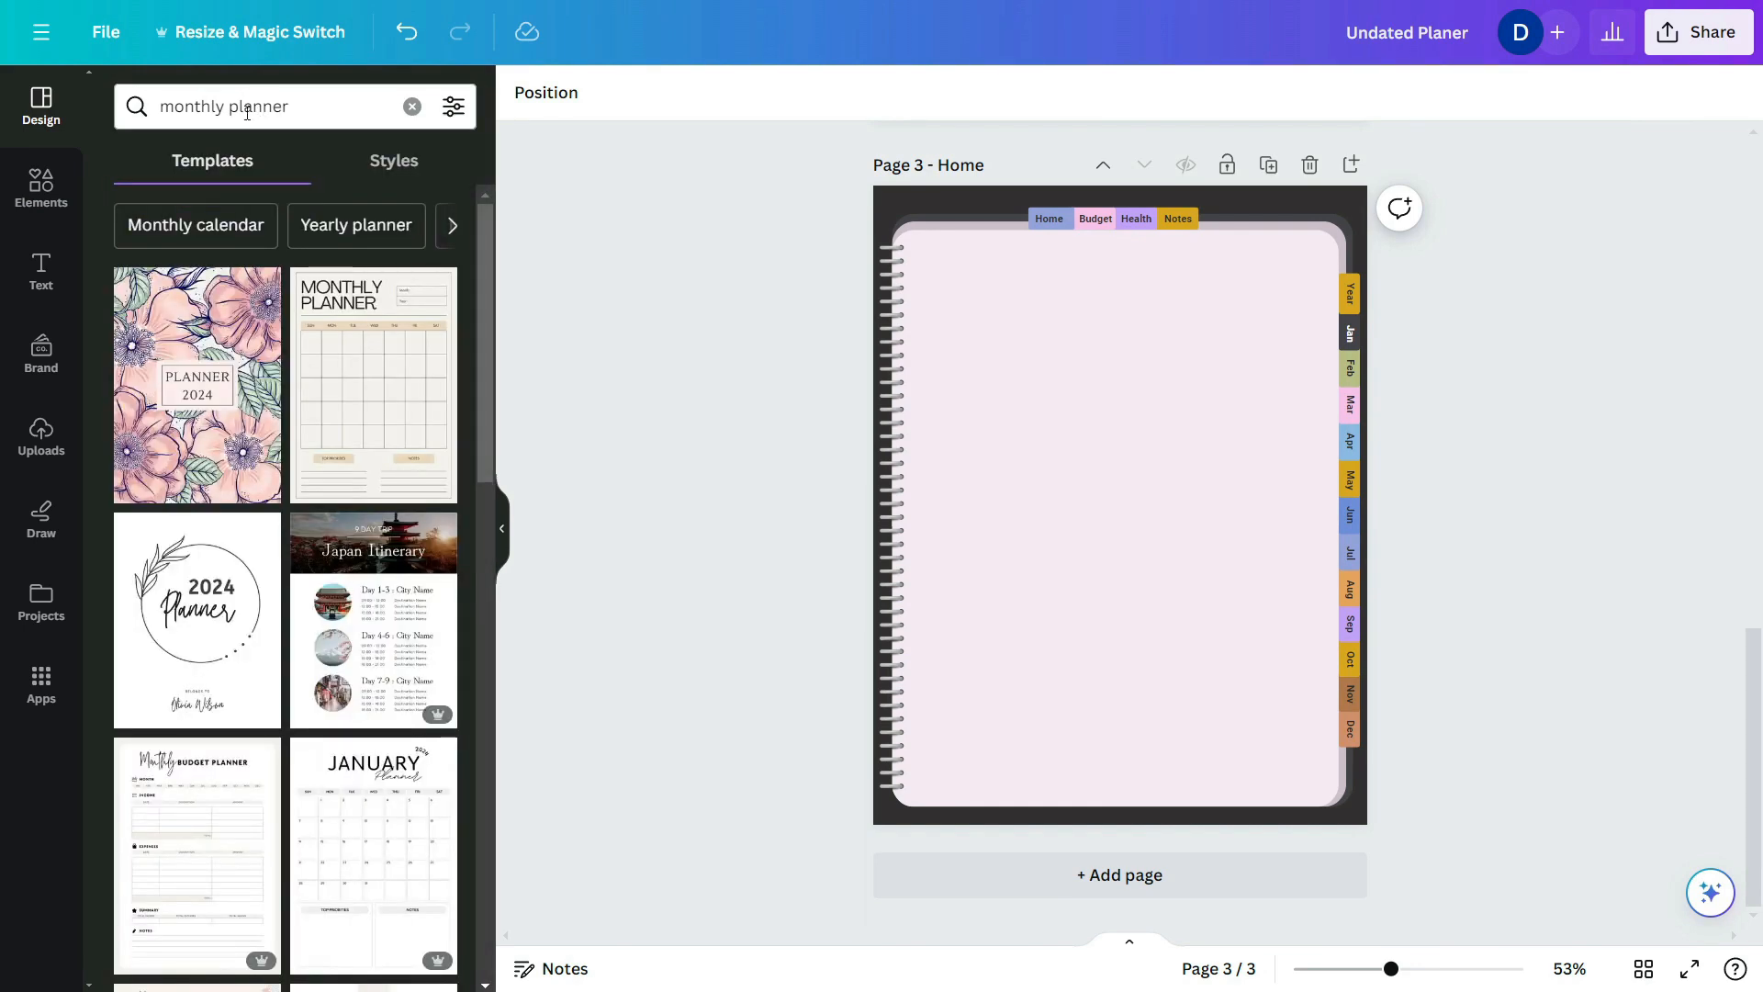
left_click(361, 382)
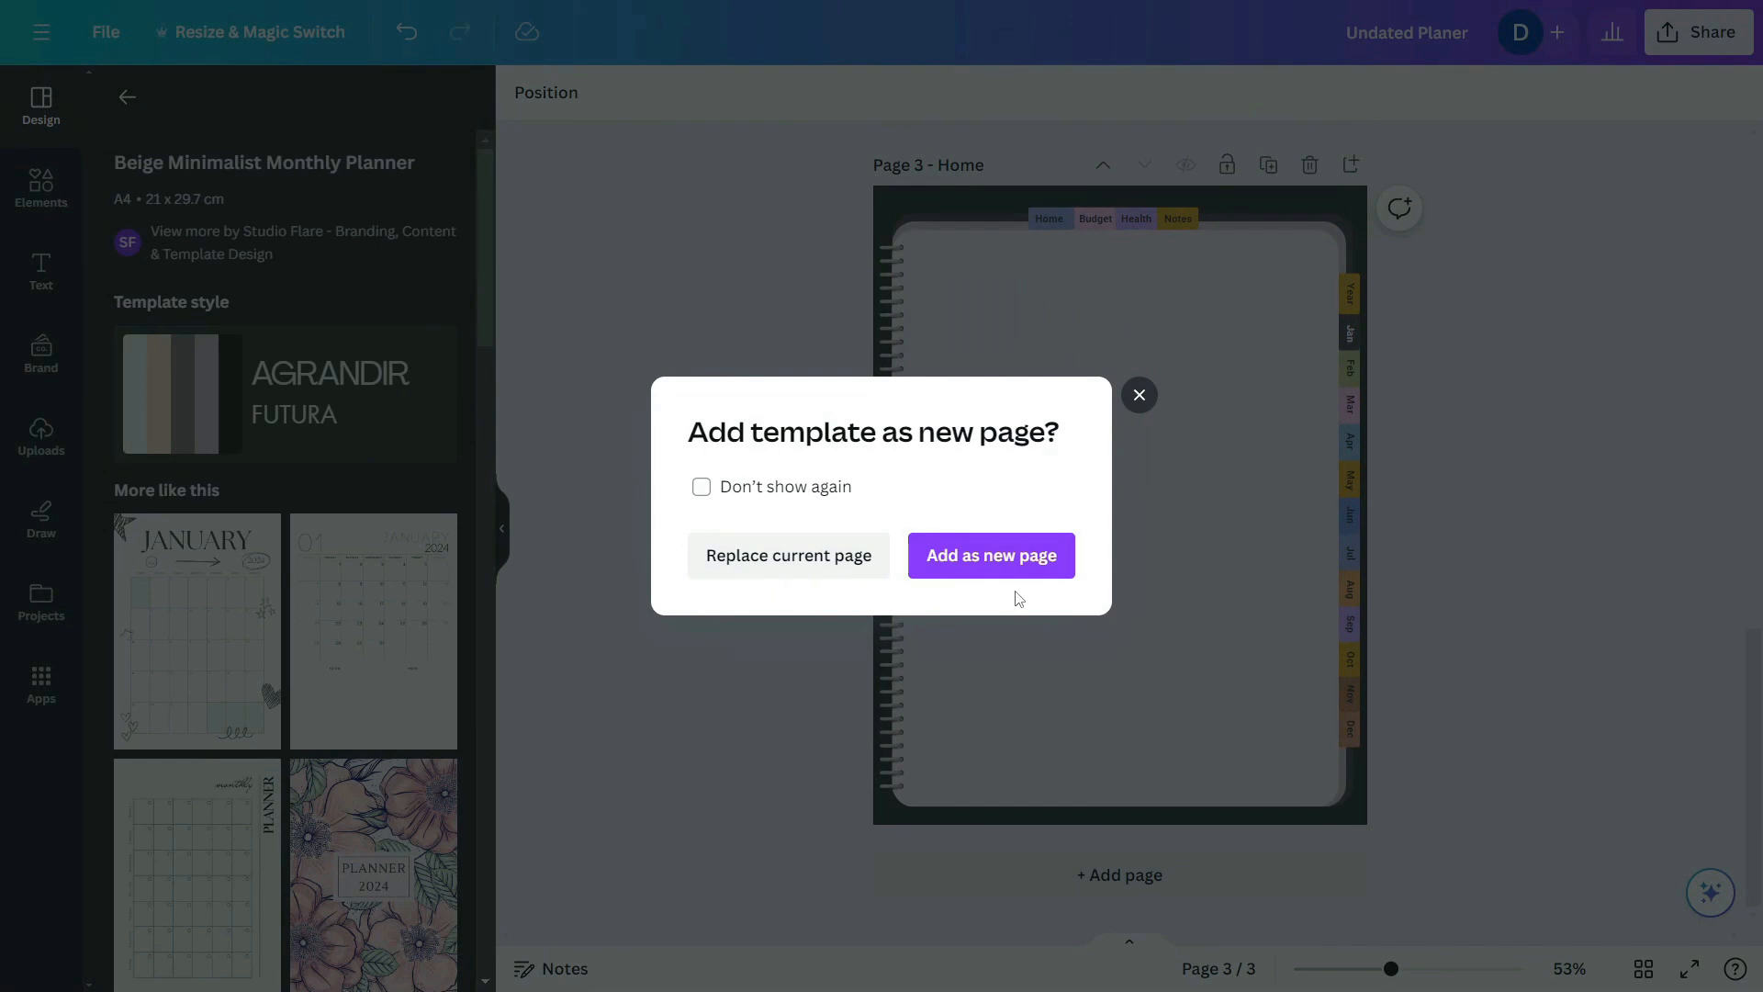
left_click(981, 563)
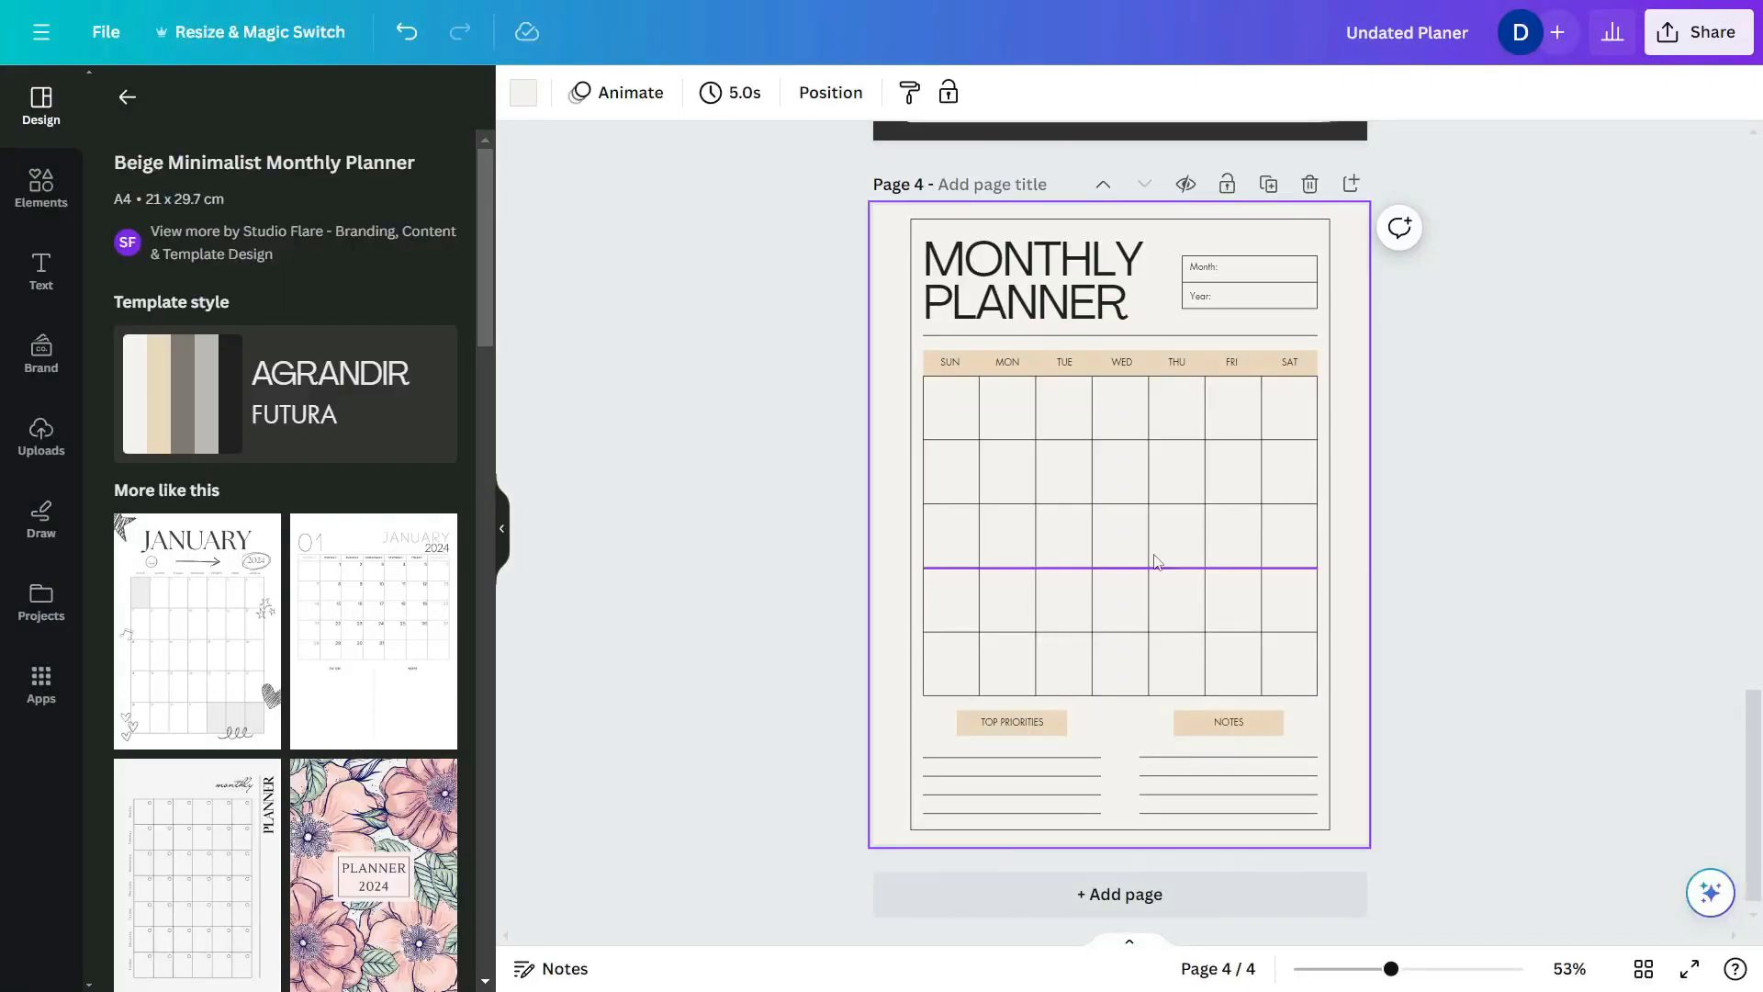
- Delete the title, frame, weekday row, priorities and notes from the template page, keeping only the calendar grid
left_click_drag(794, 228, 1418, 345)
key("Delete")
left_click_drag(1561, 877, 864, 714)
key("Delete")
left_click_drag(852, 327, 1359, 384)
key("Delete")
- Copy the whole calendar grid from the template page onto the blank notebook page
left_click_drag(1467, 707, 937, 388)
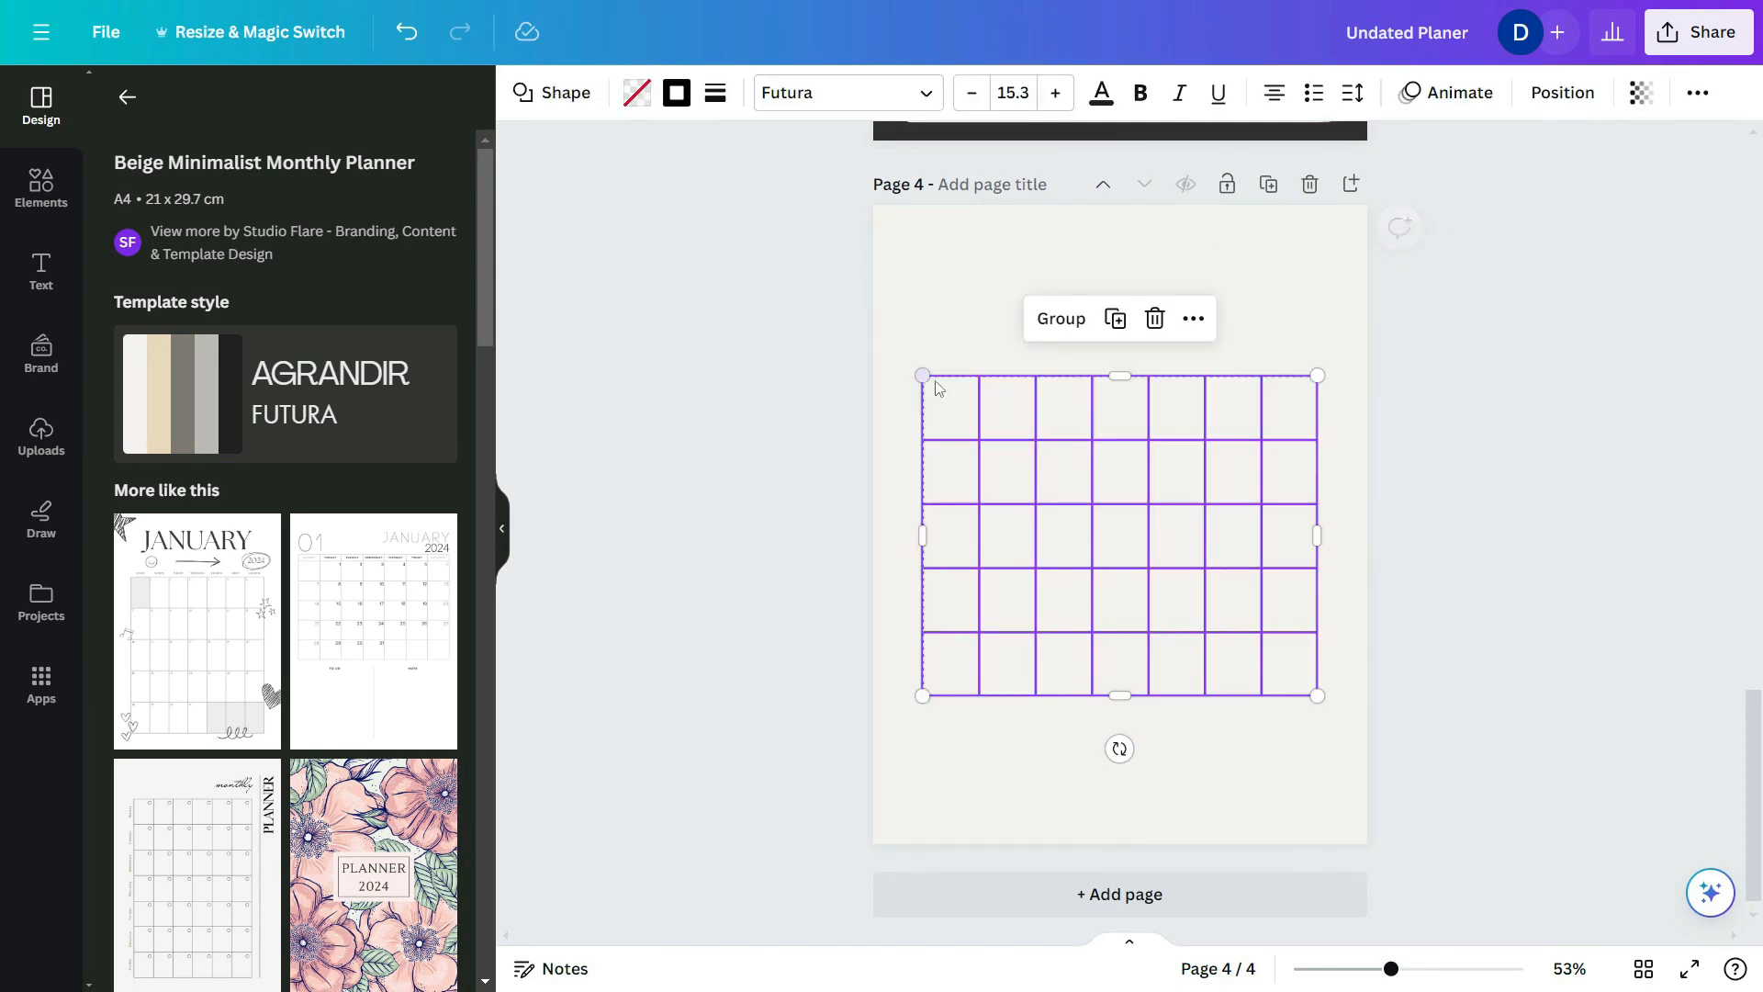
scroll(1051, 431, "up", 8)
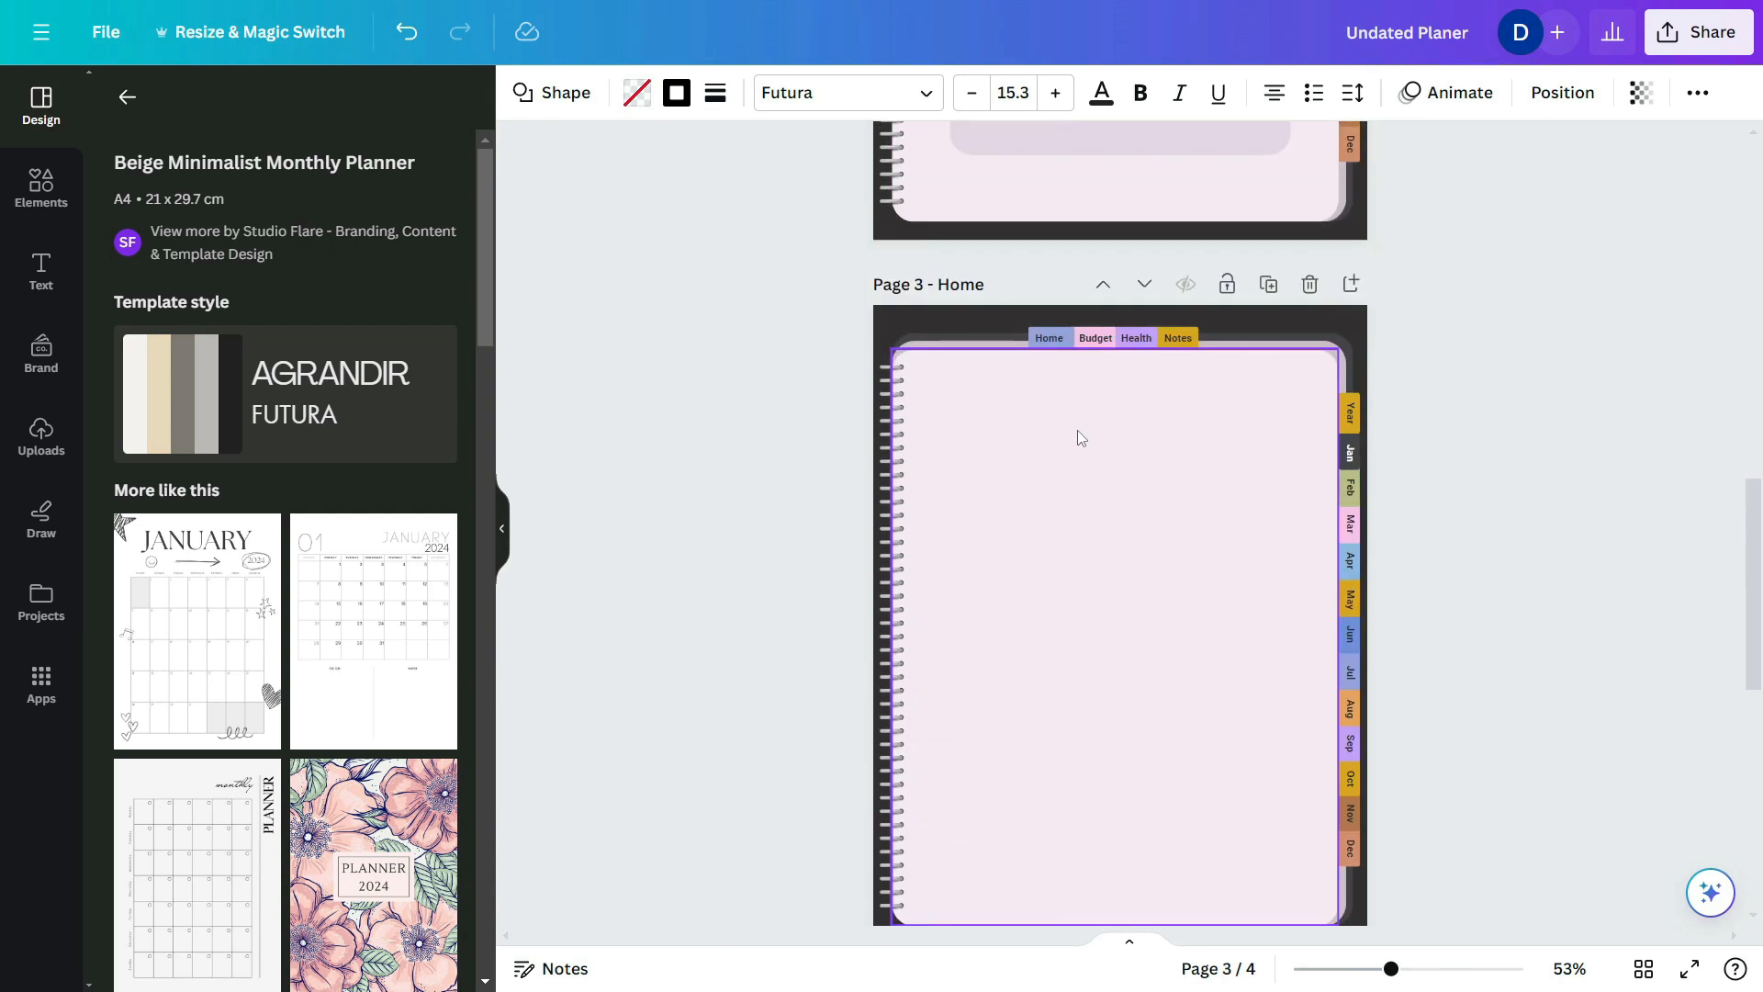
left_click(1137, 606)
key("ctrl+v")
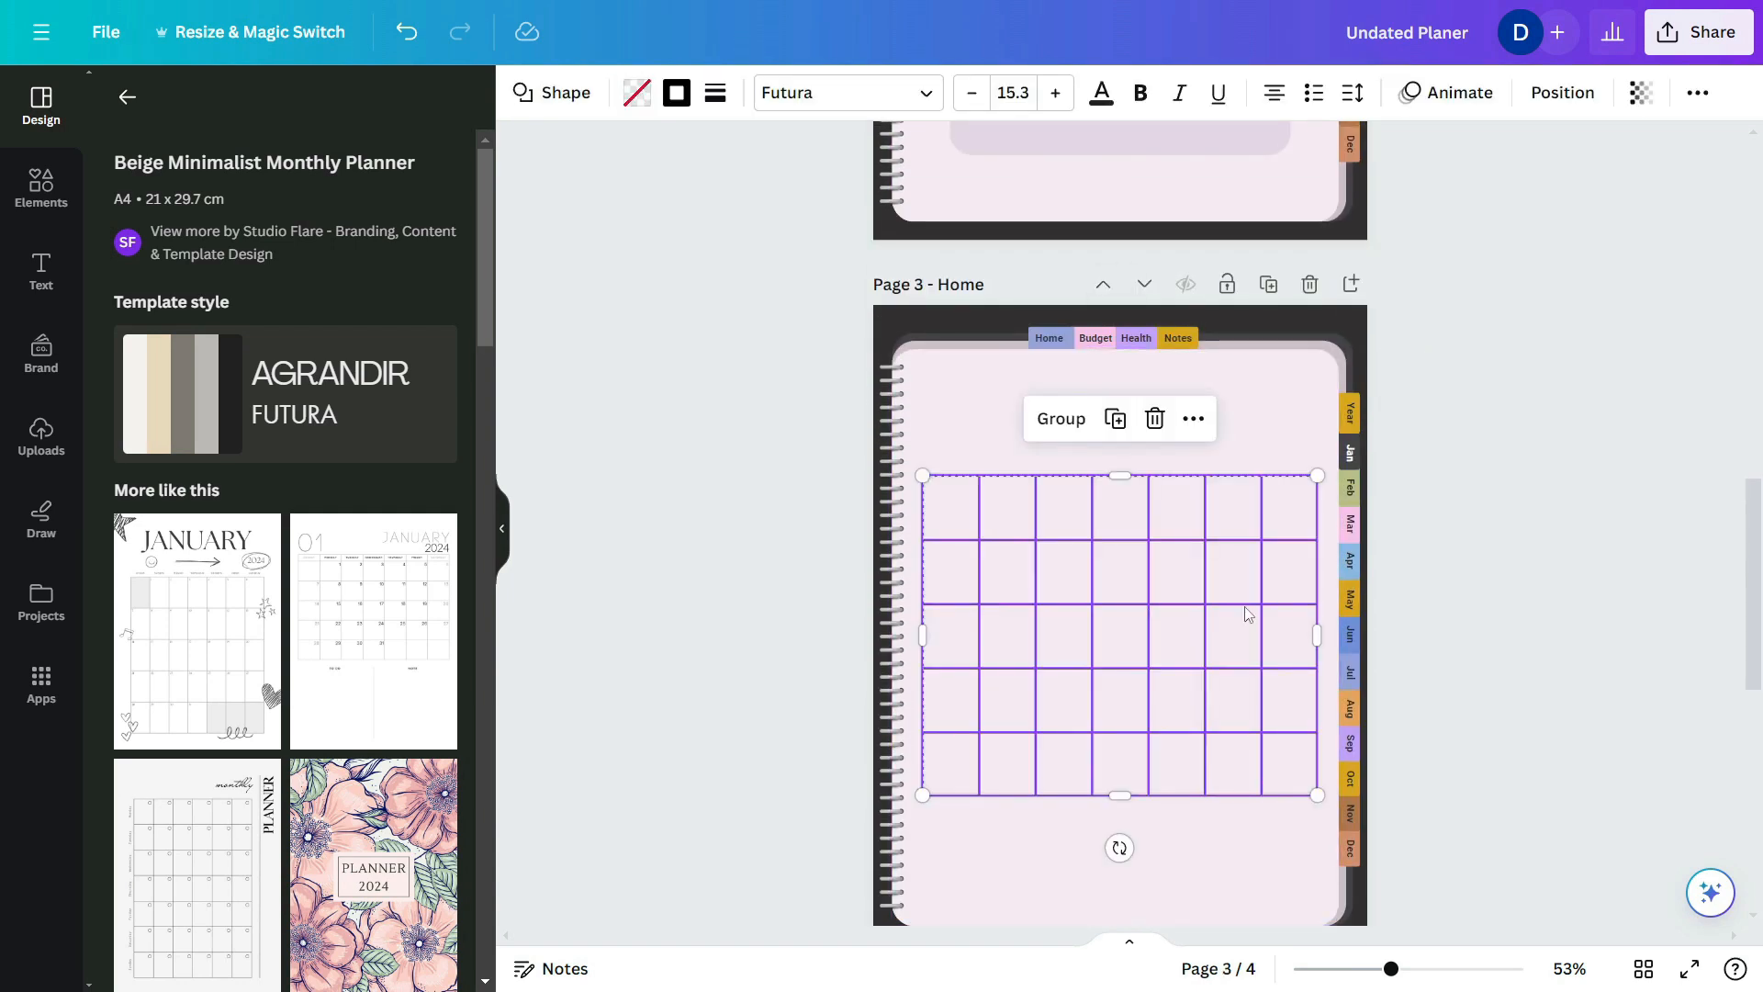
left_click(1460, 590)
left_click_drag(1279, 857, 953, 501)
scroll(954, 523, "down", 1)
left_click_drag(1316, 676, 1283, 646)
key("ctrl+z")
- Scale the complete calendar grid down slightly and move it a little higher on the notebook page
left_click_drag(1310, 719, 975, 393)
left_click(913, 362)
left_click_drag(938, 326, 1325, 708)
mouse_move(1319, 674)
left_mouse_down()
mouse_move(1291, 652)
mouse_move(1303, 661)
left_mouse_up()
left_click_drag(1107, 531, 1102, 504)
left_click(1214, 700)
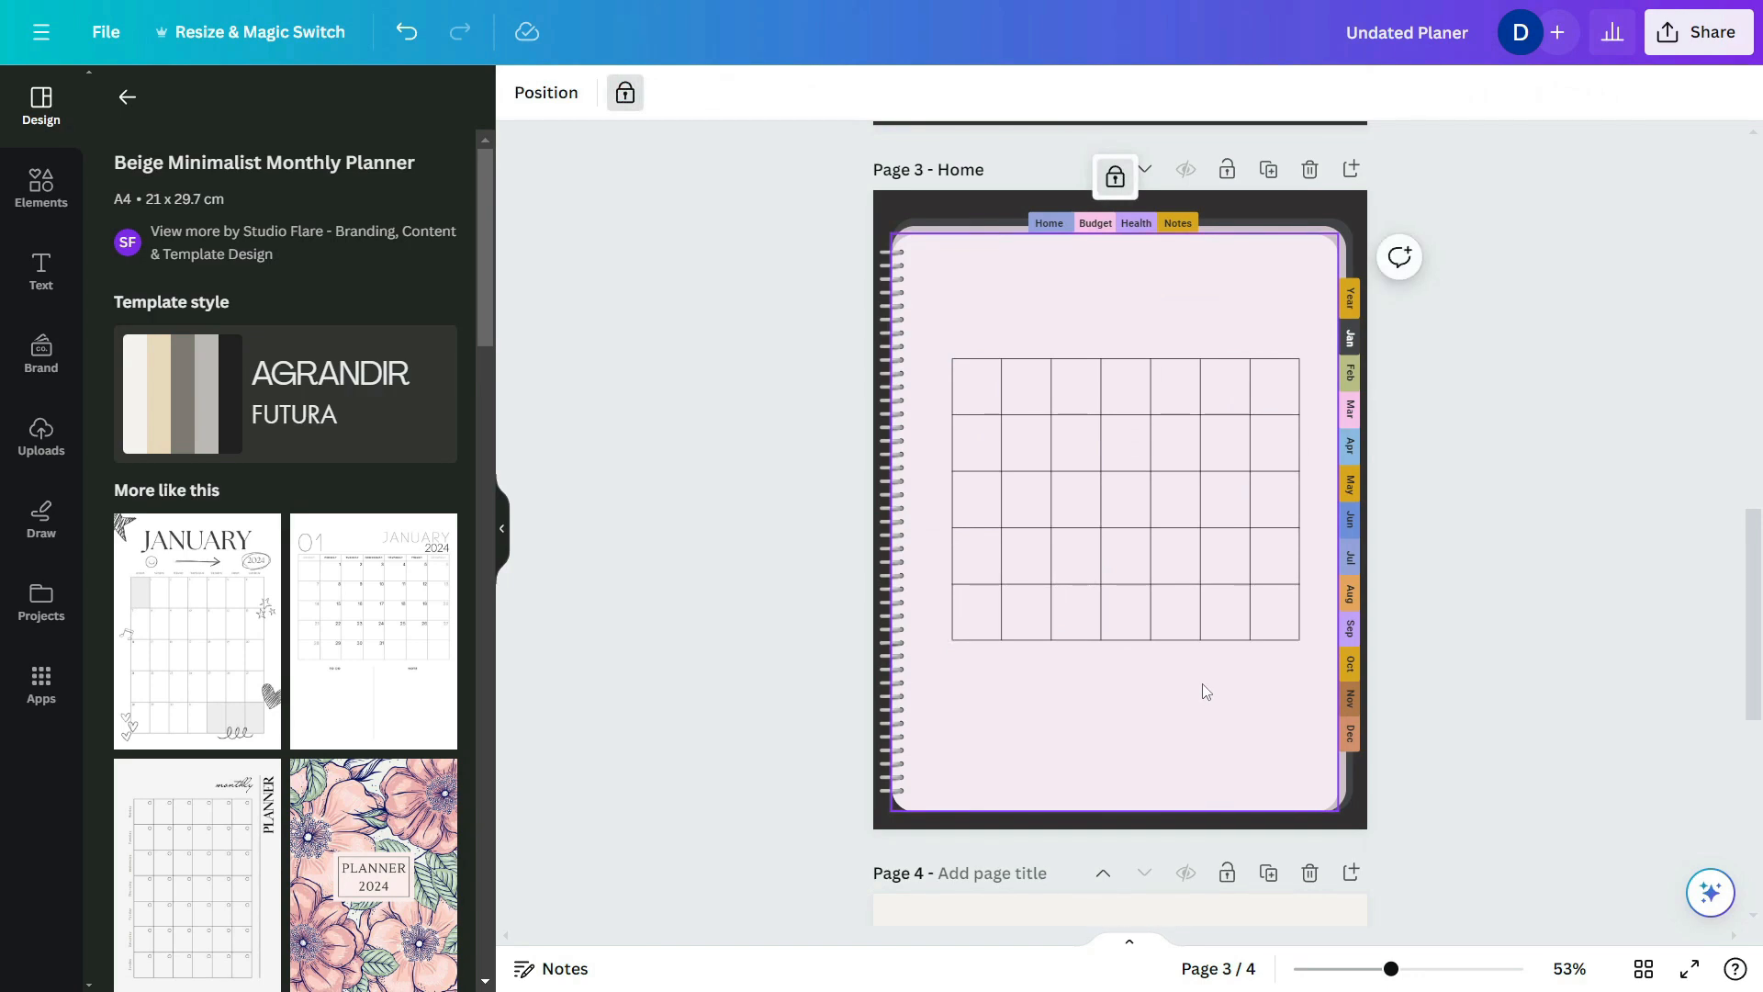
- Extend the grid's uppermost inner horizontal line past the left edge of the grid
scroll(1102, 413, "up", 5)
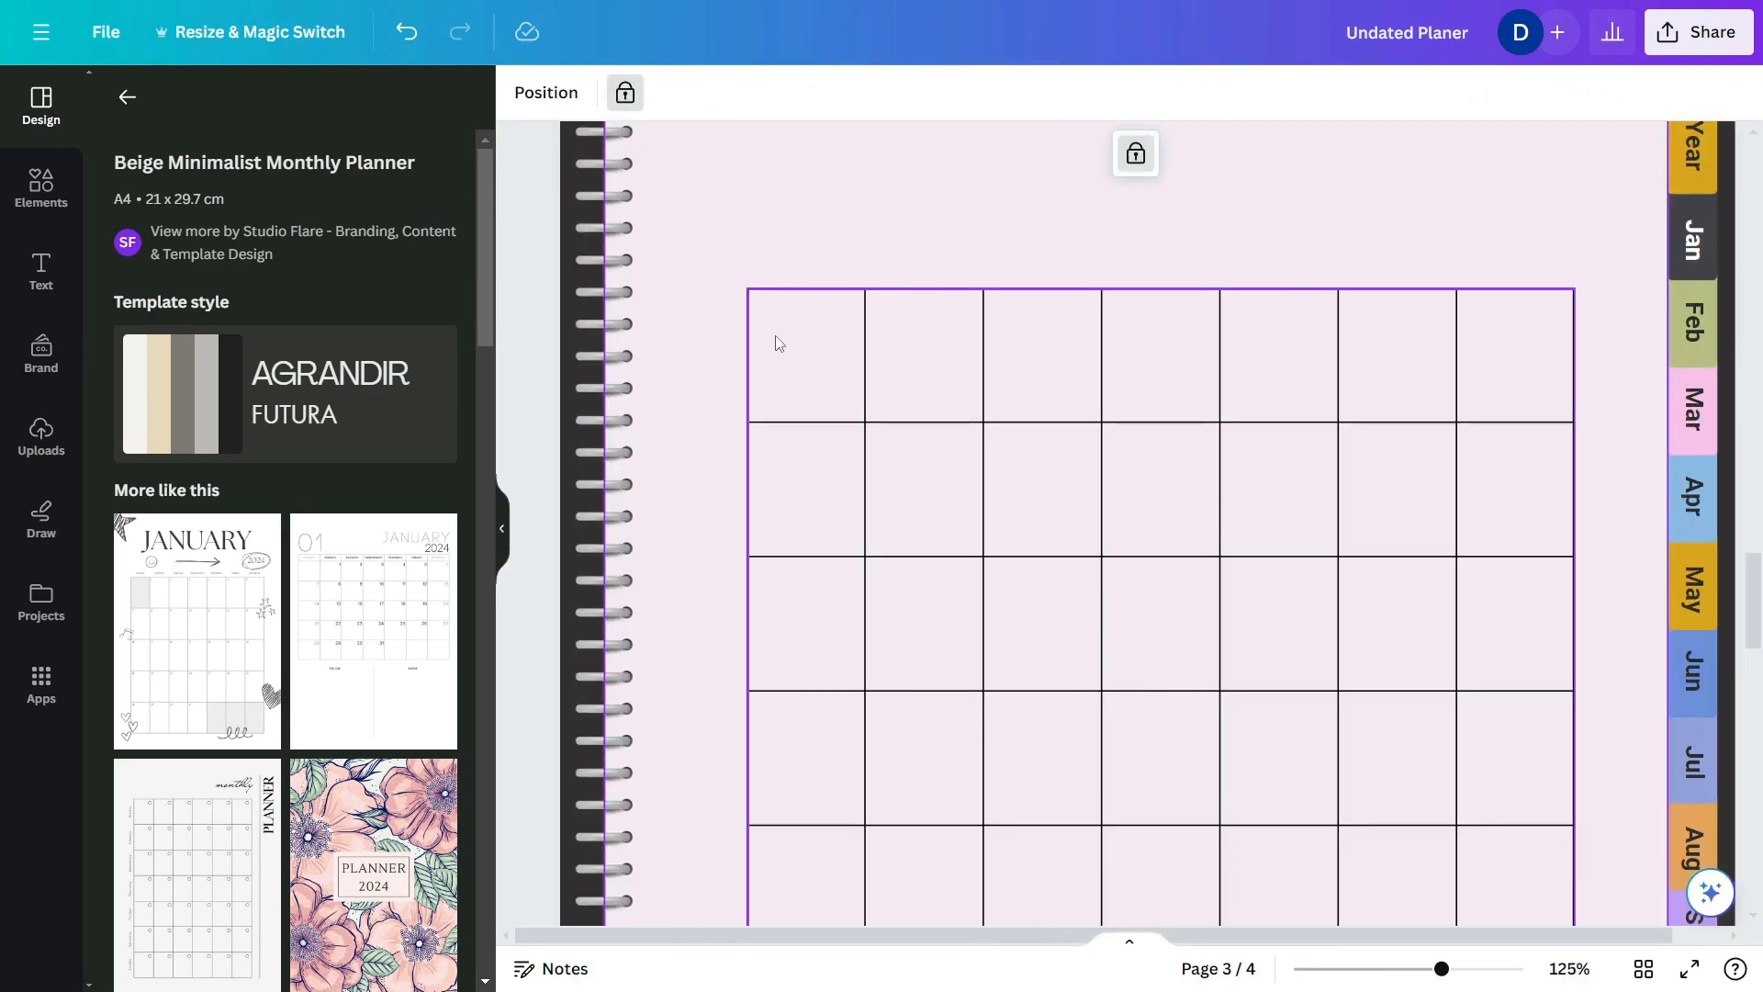
scroll(779, 344, "down", 2)
left_click(778, 313)
left_click_drag(747, 307, 714, 307)
left_click(750, 176)
left_click(746, 242)
left_click(751, 292)
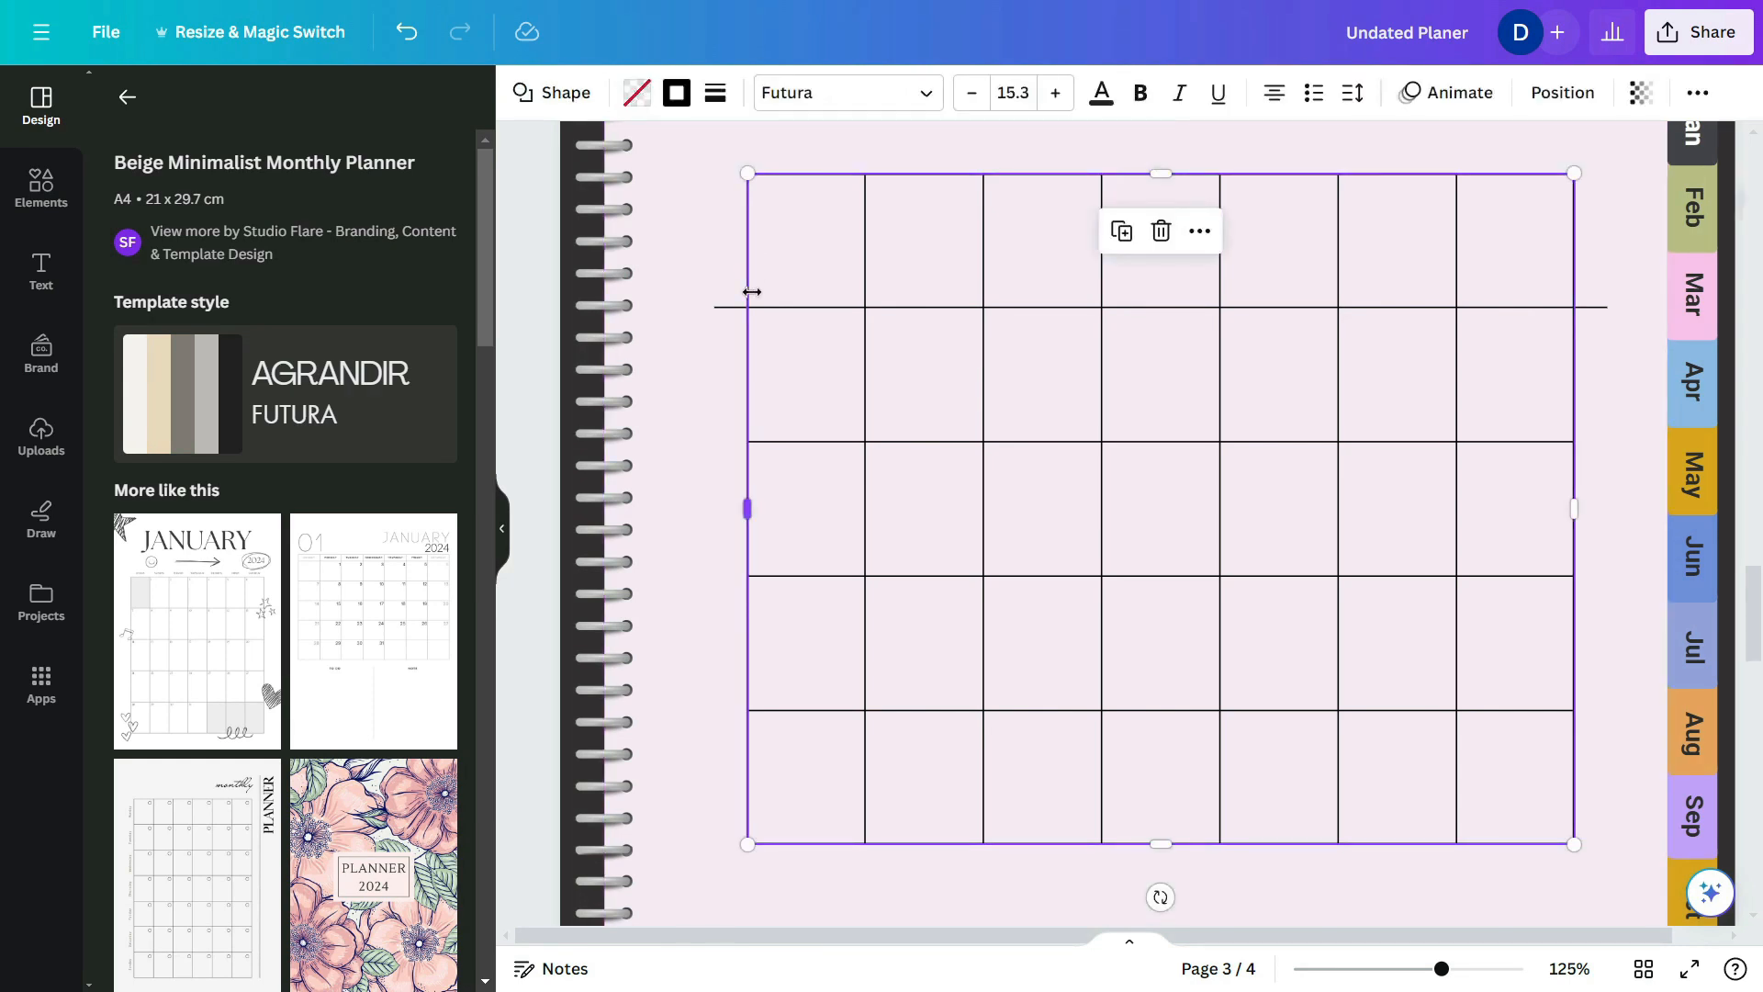
- Add a line element, stand it vertically beside the grid's left edge at full grid height, and thin its weight
left_click(4, 203)
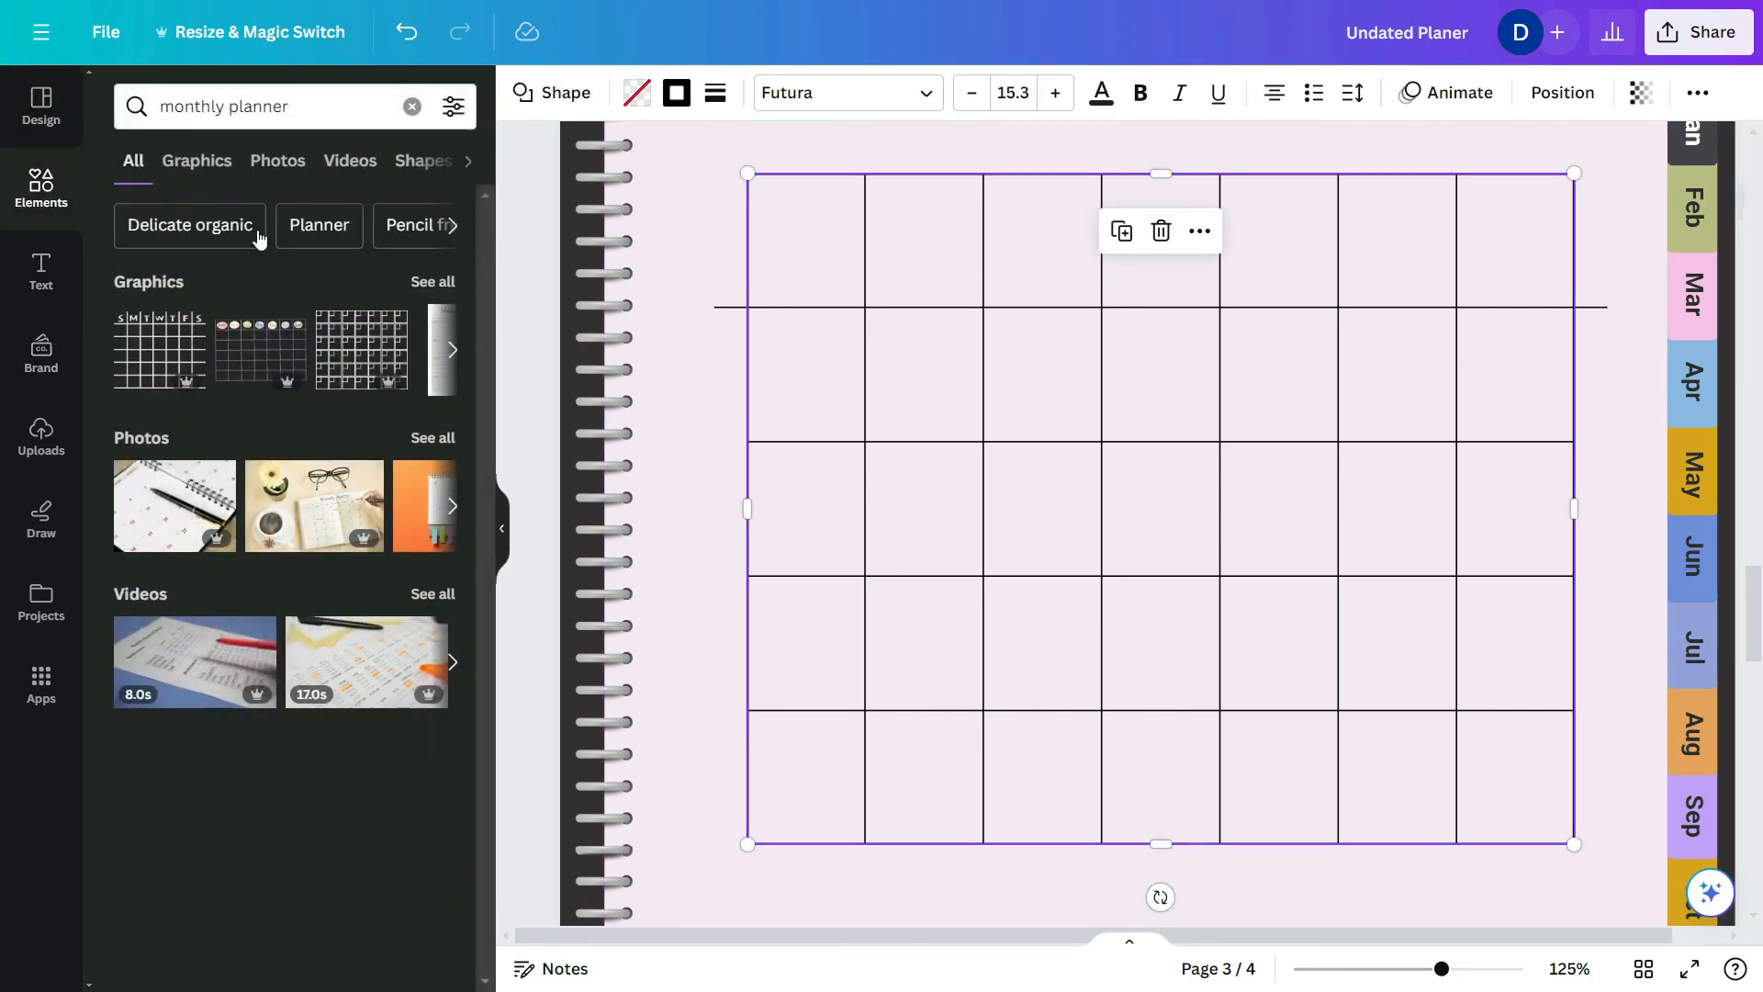
left_click(406, 108)
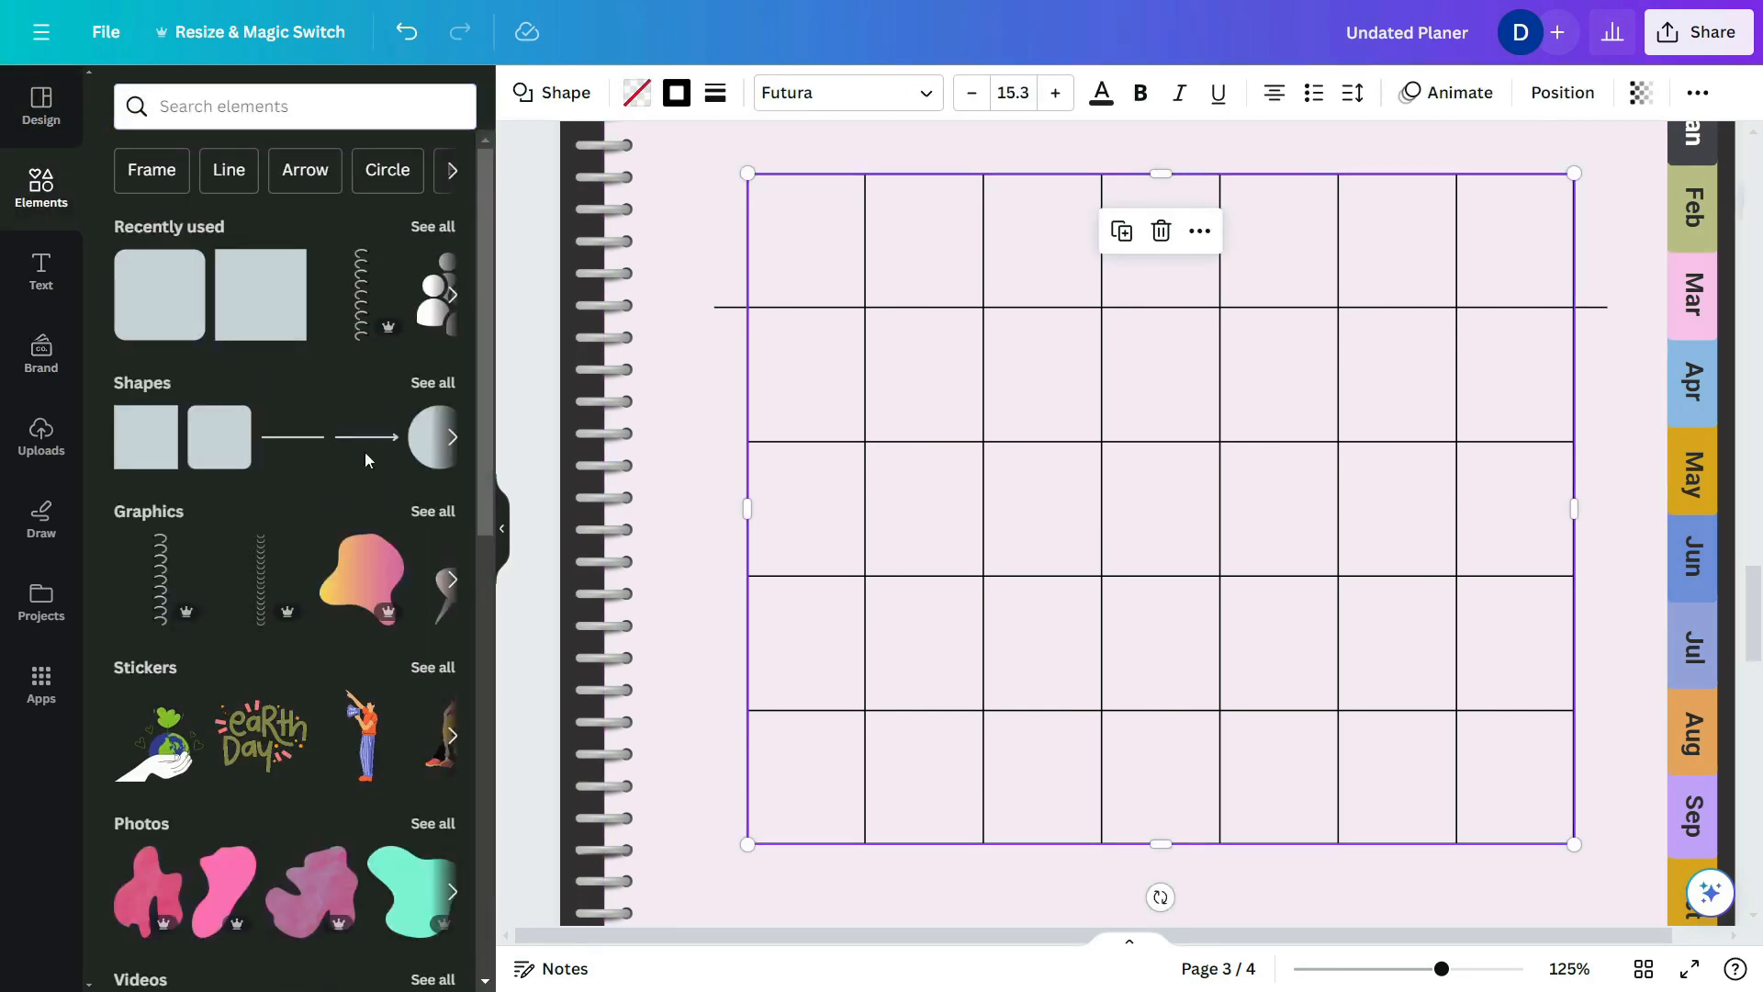
left_click(293, 437)
left_click_drag(1066, 532, 807, 174)
left_click_drag(1075, 173, 704, 845)
left_click(579, 93)
left_click_drag(587, 298, 580, 298)
left_click(695, 402)
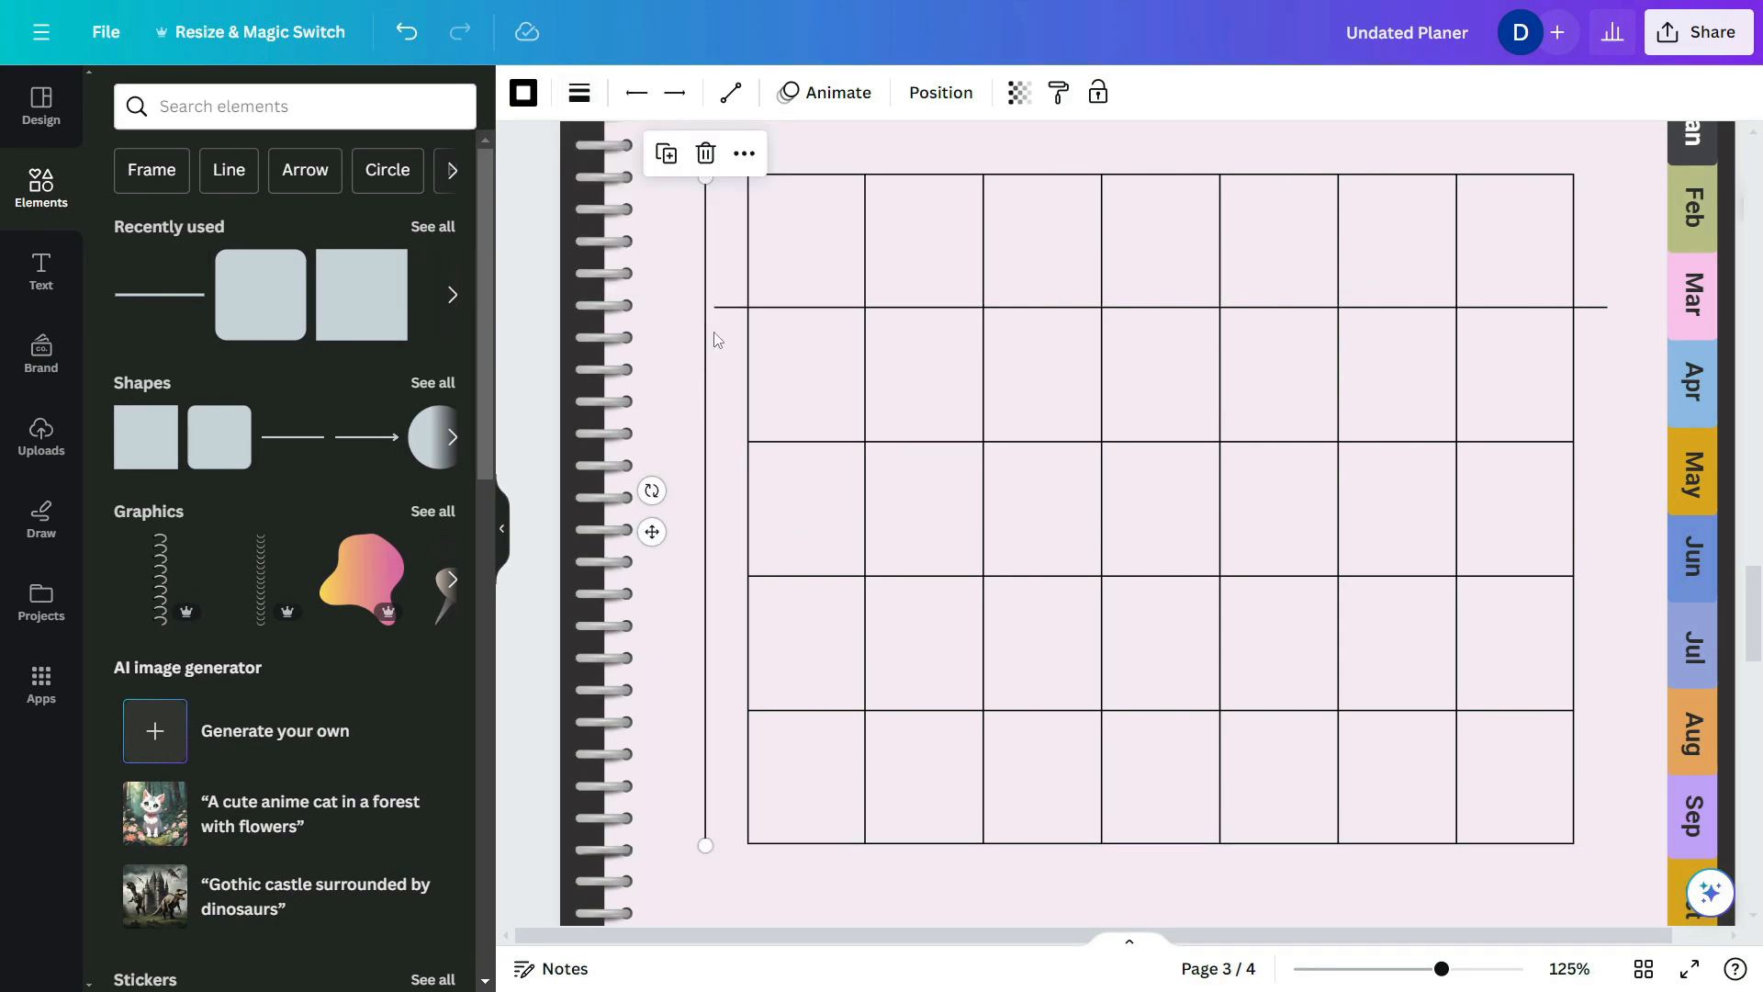
- Recolour the new vertical line in a near-black document colour to suit the grid lines
left_click(523, 93)
left_click(371, 771)
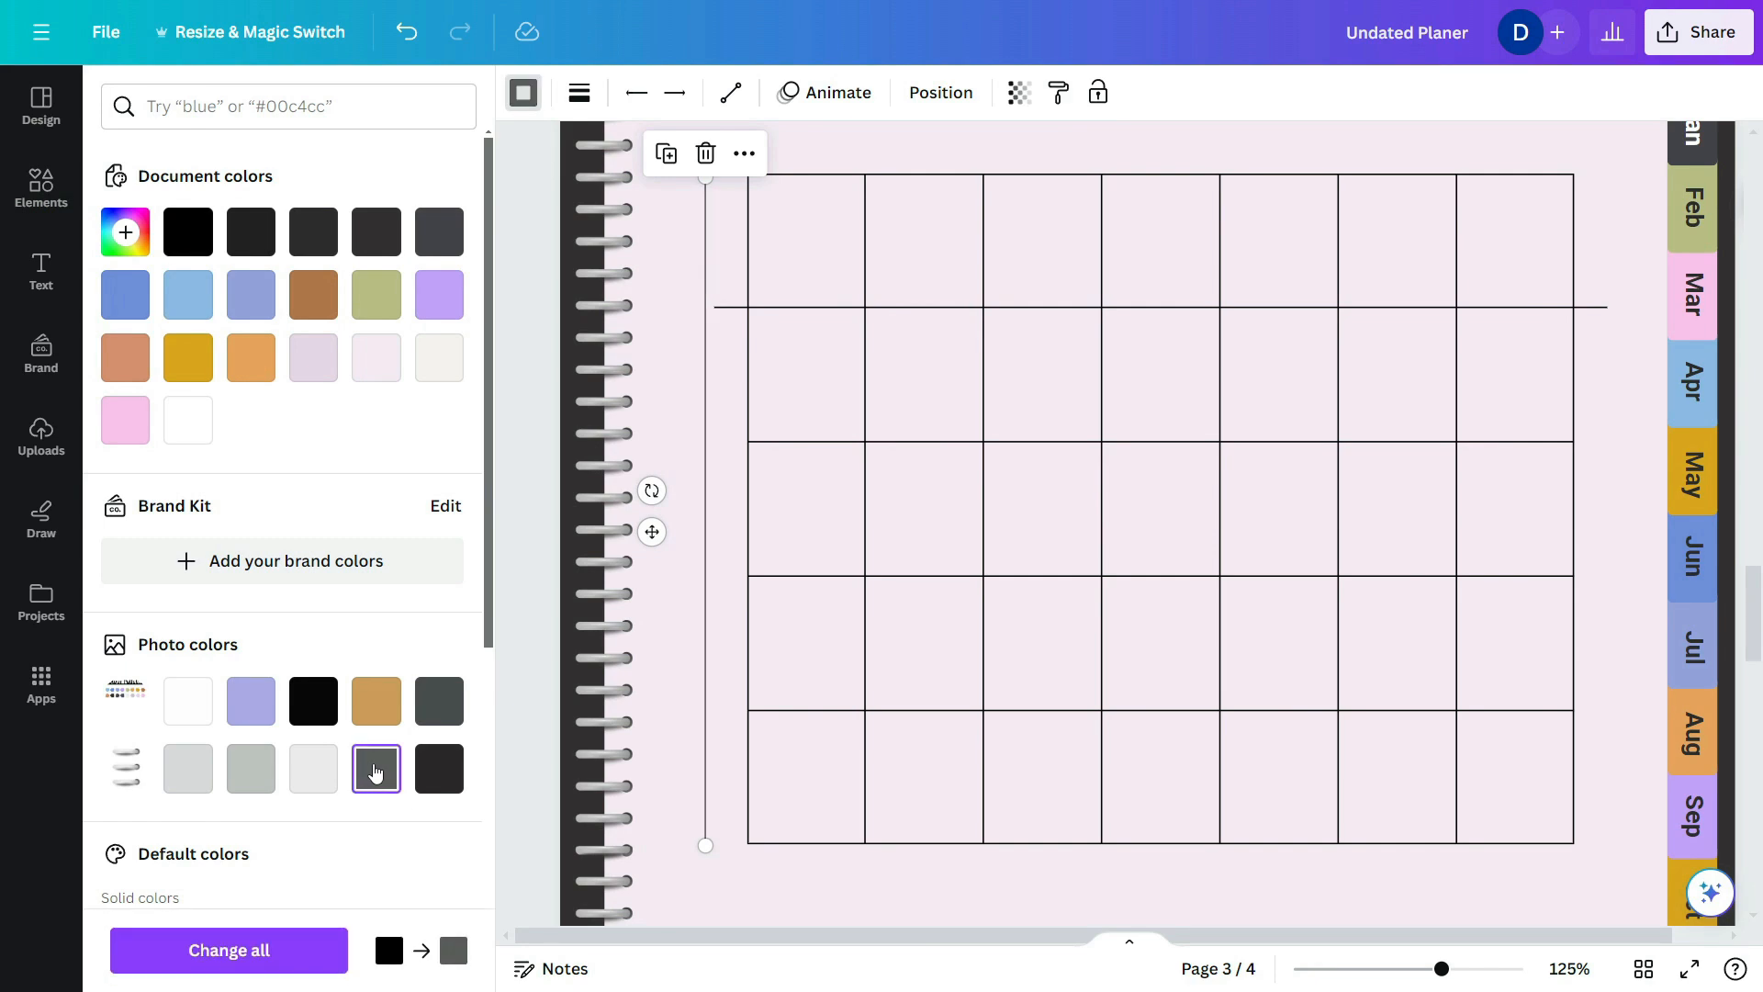
left_click(438, 703)
left_click(318, 233)
- Extend the grid's horizontal lines leftward so they meet the new vertical line
left_click_drag(714, 307, 705, 306)
scroll(731, 439, "up", 2)
left_click_drag(753, 444, 694, 444)
scroll(726, 477, "down", 1)
left_click_drag(754, 519, 694, 519)
left_click(833, 707)
left_click_drag(754, 708, 694, 709)
scroll(721, 707, "down", 1)
- Add a thin horizontal line closing the bottom of the narrow column beside the grid
key("l")
left_click(579, 93)
left_click(581, 302)
left_click_drag(1108, 343, 752, 782)
left_click_drag(1221, 781, 752, 781)
left_click(846, 787)
- Copy the short closing line to the top of the narrow column and align it with the grid's upper edge
scroll(780, 642, "up", 4)
left_click(695, 535)
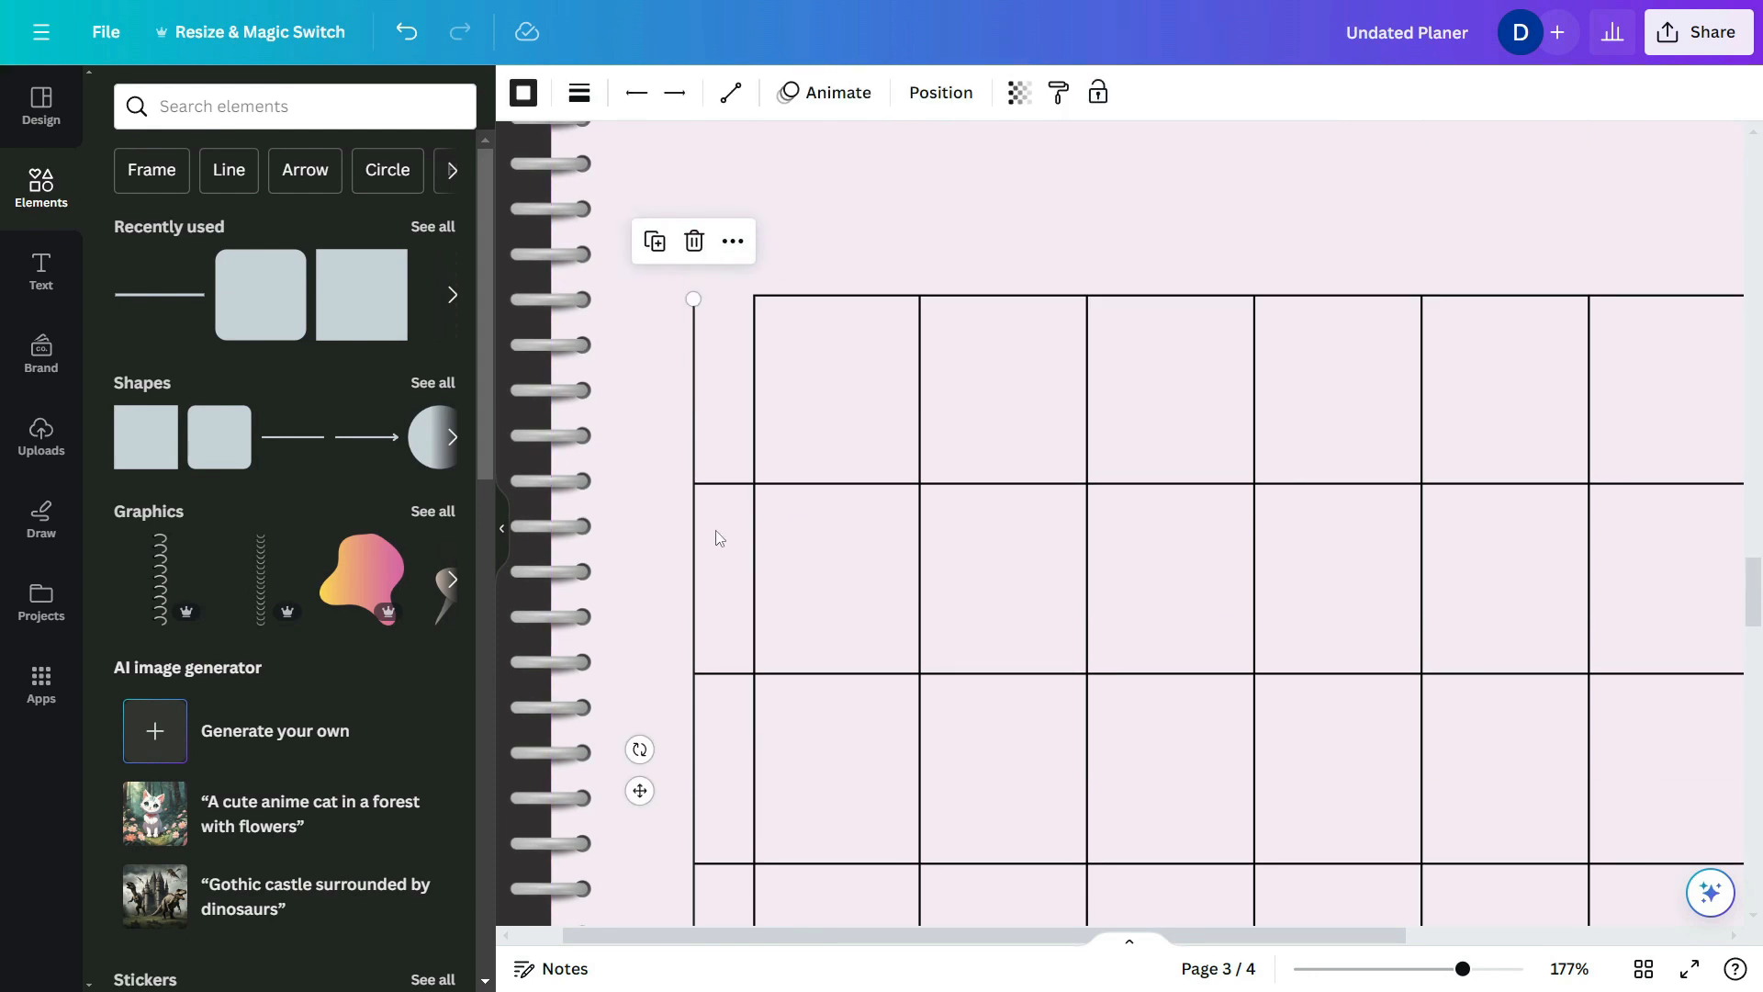
scroll(735, 514, "down", 1)
key("ctrl+v")
left_click_drag(740, 415, 631, 182)
scroll(725, 184, "up", 4)
left_click(799, 186)
left_click(731, 186)
left_click(800, 184)
left_click(679, 184)
left_click(799, 343)
scroll(781, 345, "down", 4)
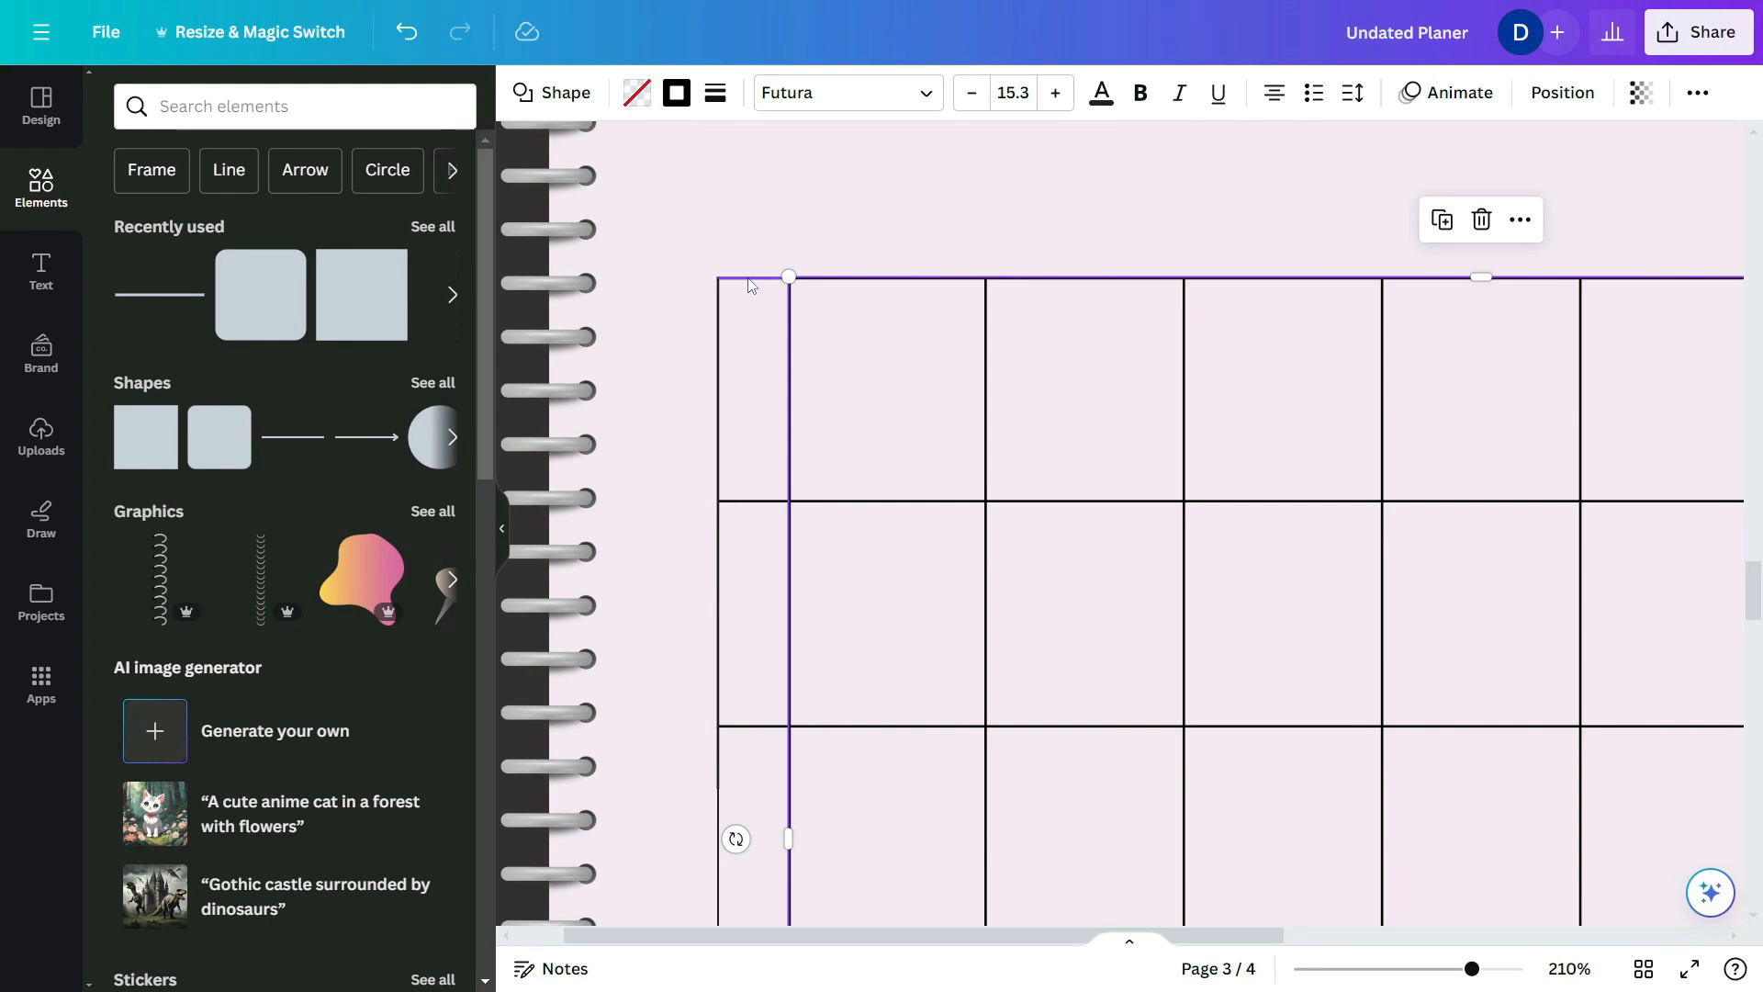
- Add a horizontal line just above the seven day columns and place a short vertical line at its left end
left_click_drag(749, 280, 1023, 278)
left_click_drag(1057, 278, 1104, 220)
left_click_drag(985, 254, 788, 253)
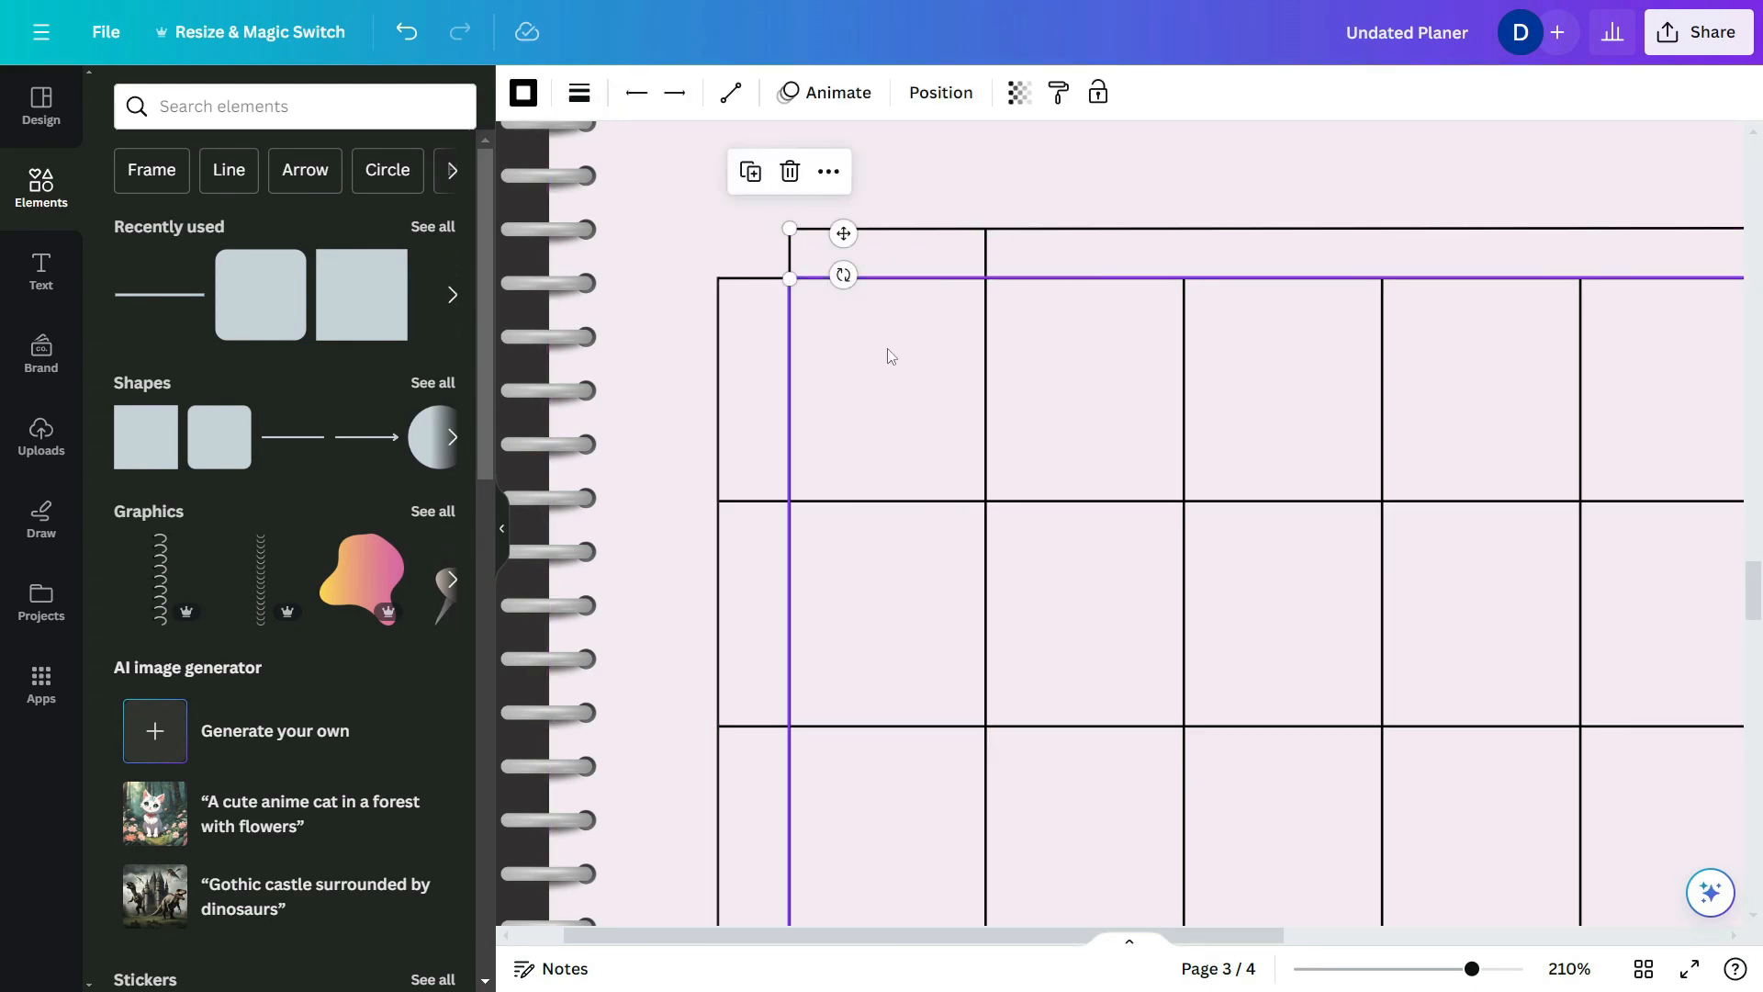
scroll(888, 284, "up", 3)
left_click(863, 308)
left_click_drag(863, 308, 823, 289)
left_click(1068, 349)
left_click(677, 340)
- Complete the header row by placing short vertical dividers above the remaining column lines and at the grid's right edge
scroll(842, 342, "down", 3)
left_click_drag(956, 355, 1149, 354)
scroll(1149, 356, "up", 4)
left_click_drag(987, 303, 1425, 382)
scroll(1425, 468, "down", 4)
scroll(1471, 449, "up", 3)
left_click_drag(784, 432, 1491, 437)
scroll(1020, 429, "up", 3)
left_click(1191, 425)
scroll(1192, 425, "down", 3)
left_click_drag(1342, 436, 1574, 433)
scroll(1606, 433, "up", 3)
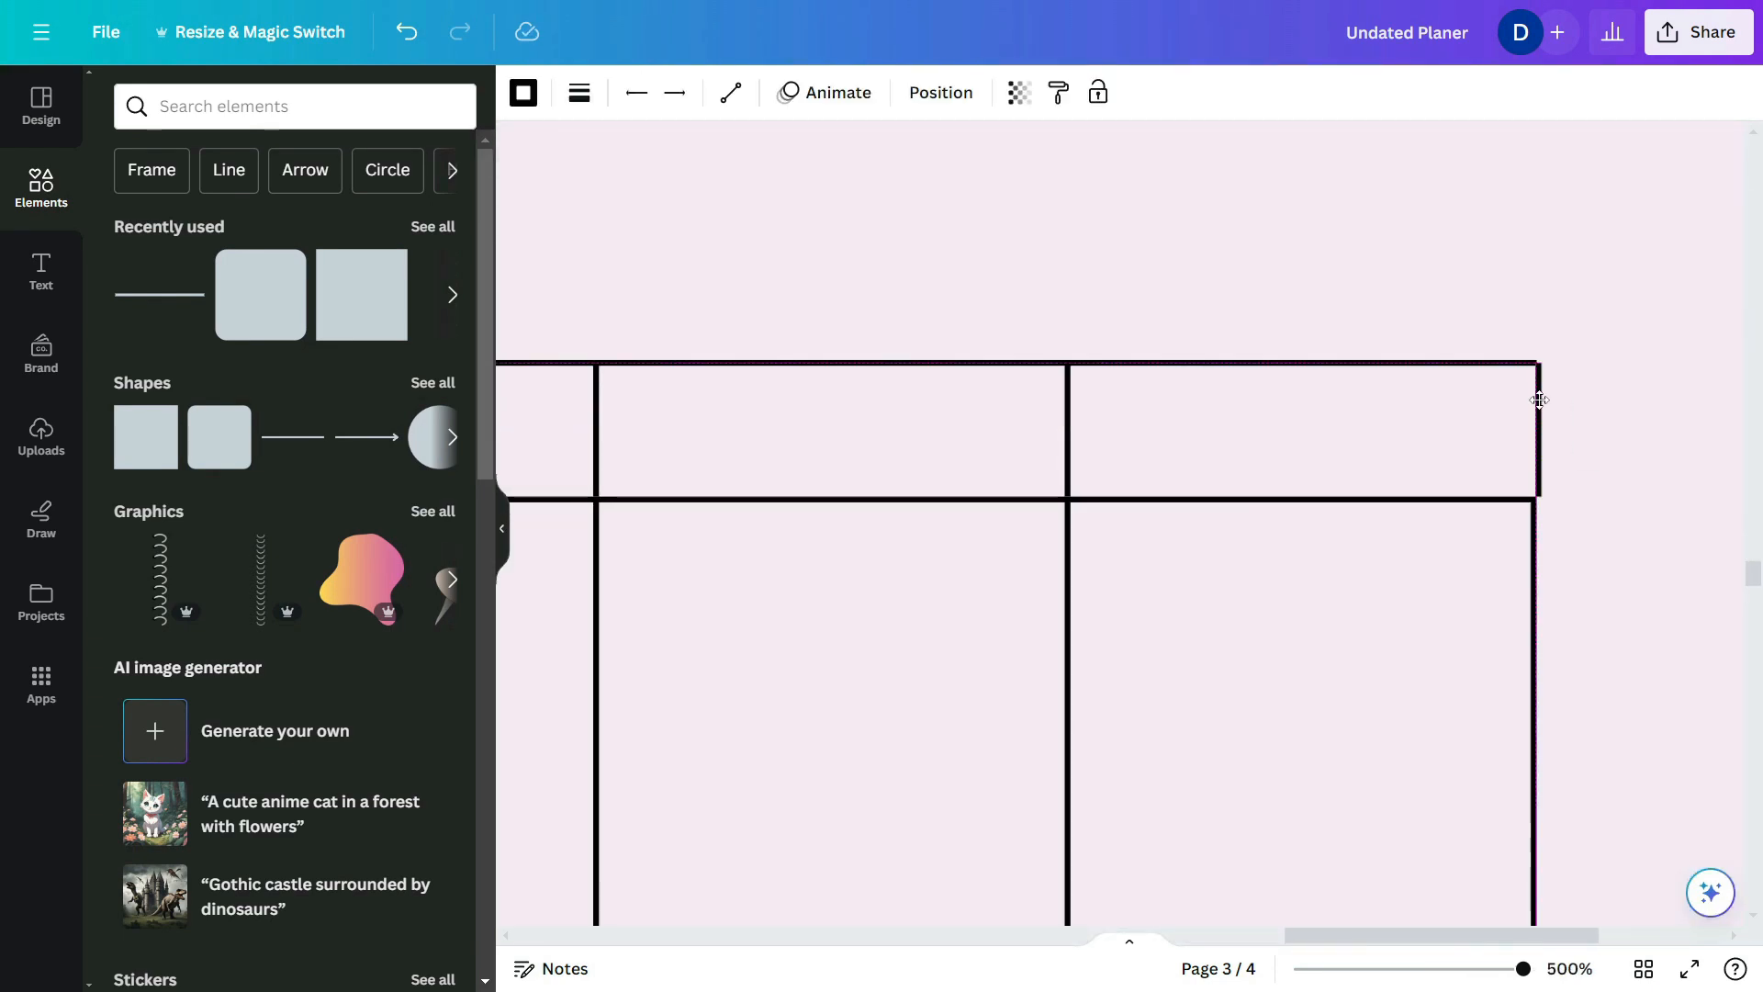
left_click(1342, 450)
scroll(1343, 450, "down", 7)
scroll(1404, 451, "down", 3)
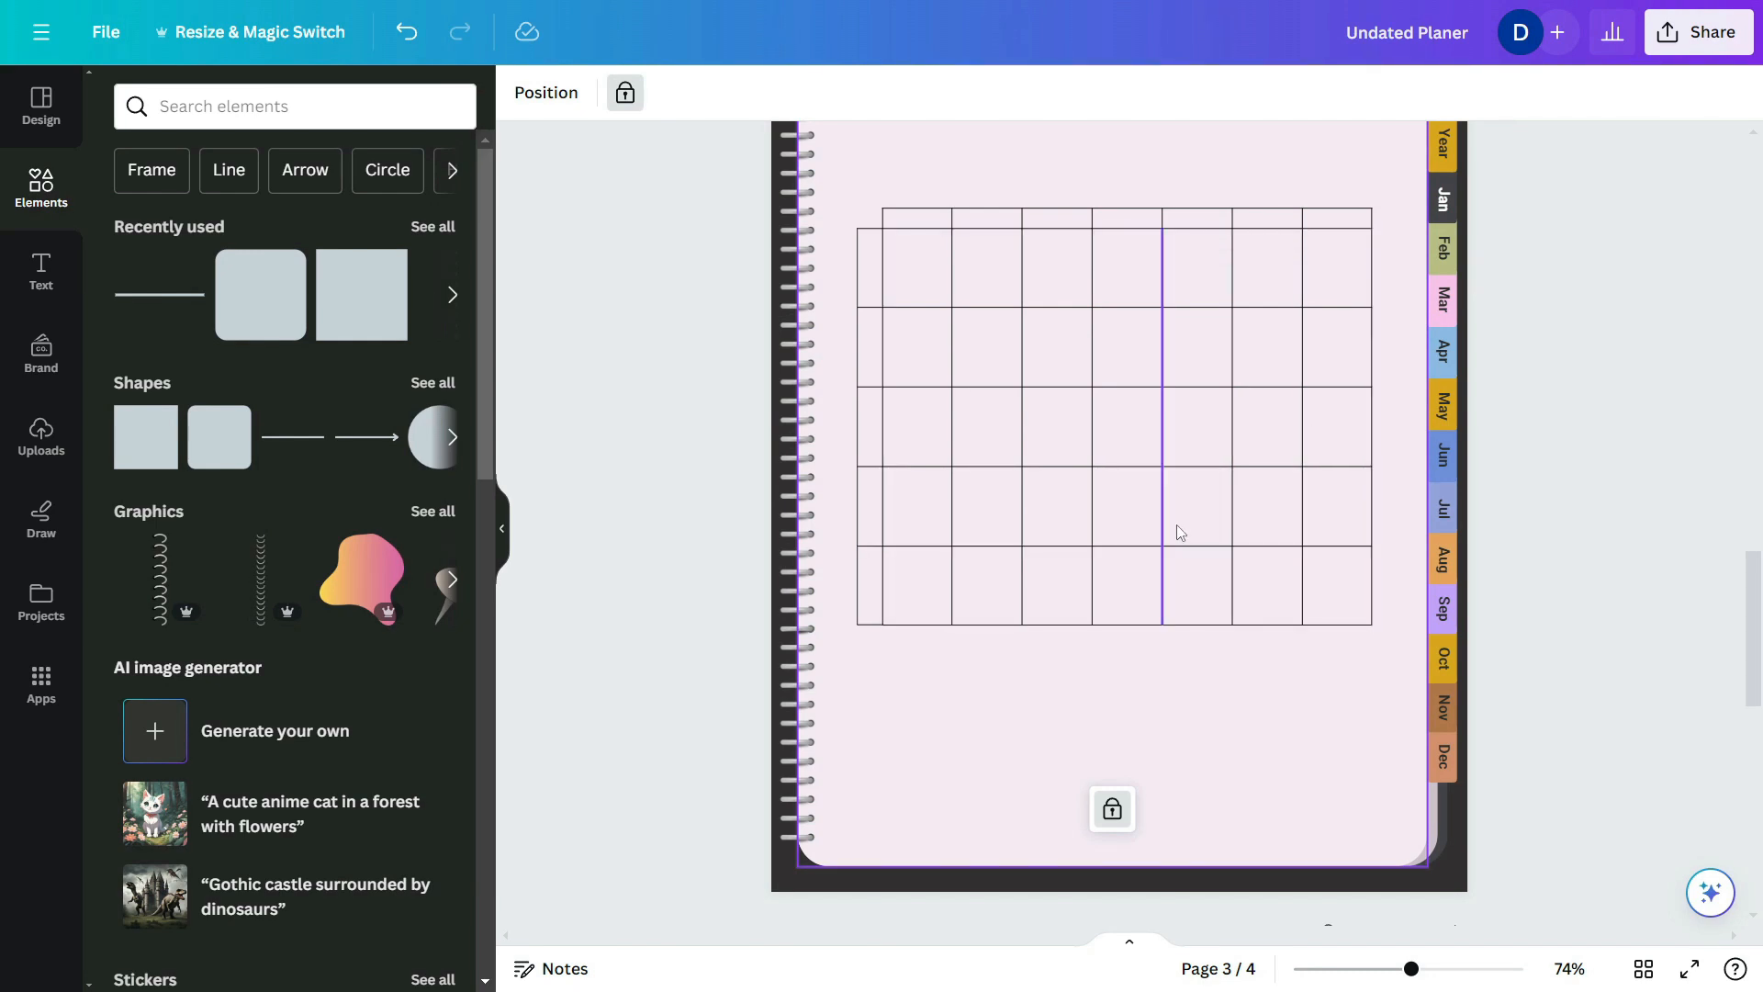
- Copy the MONTHLY PAGES heading to the calendar page's upper left, change it to January and narrow its text box
scroll(1176, 526, "up", 3)
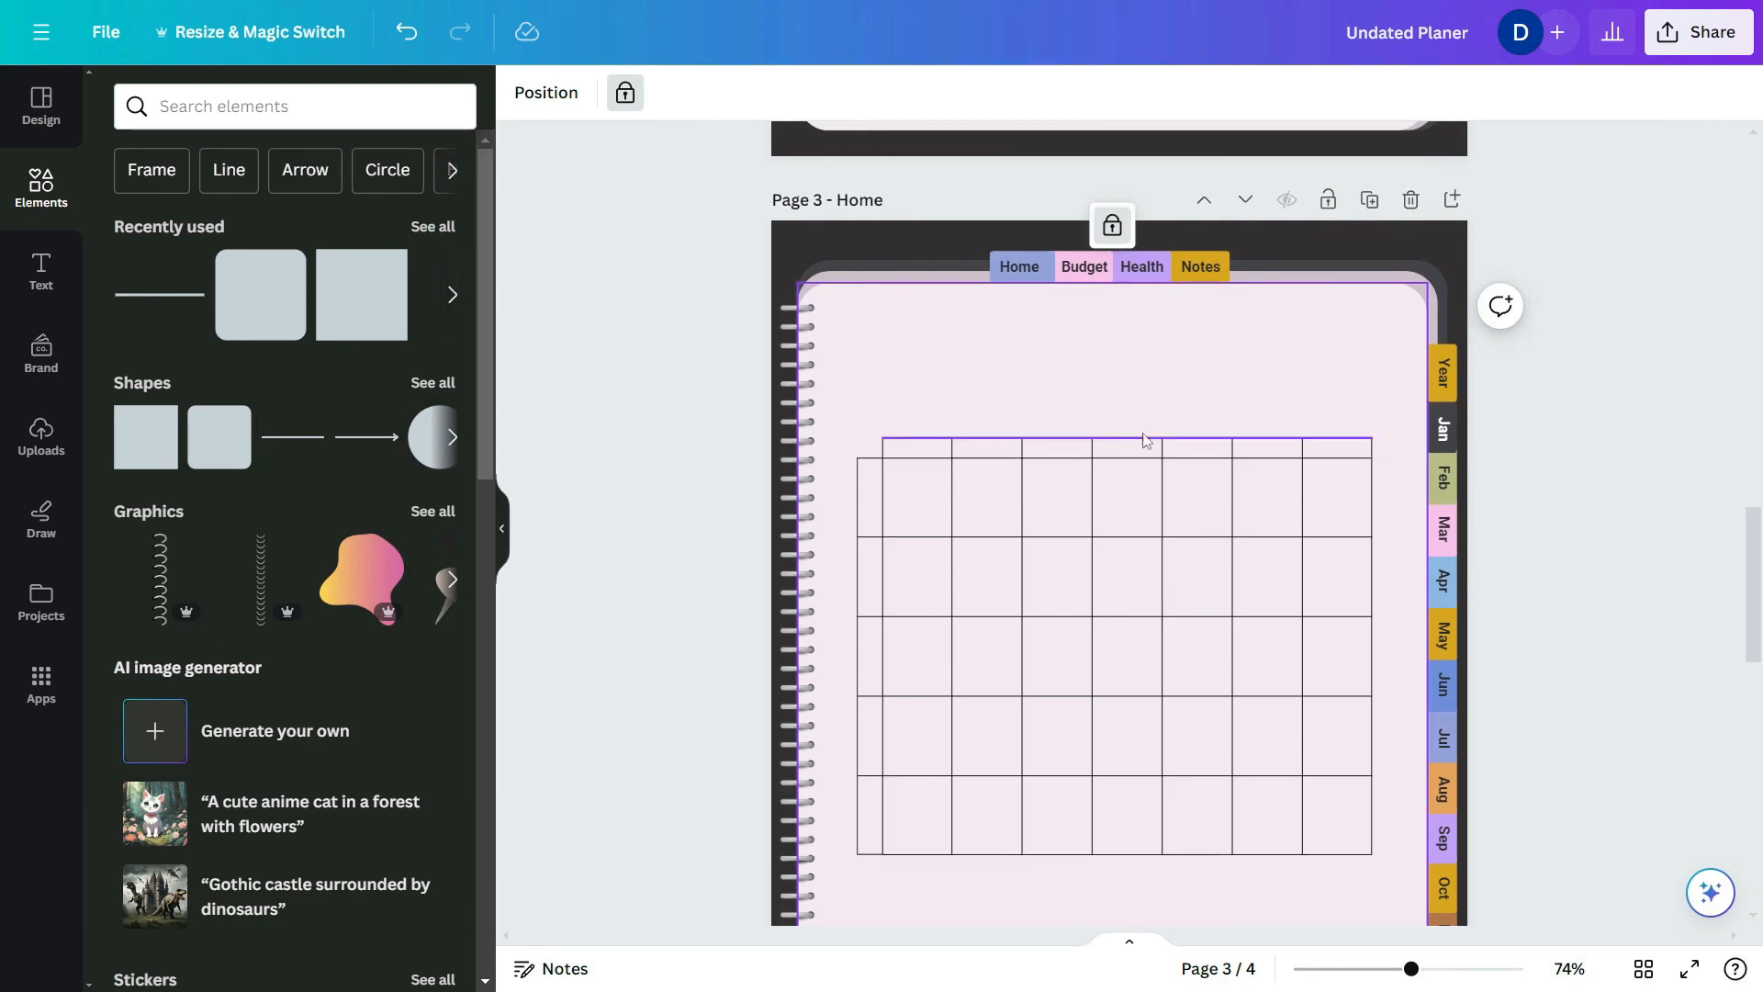
scroll(1122, 418, "up", 8)
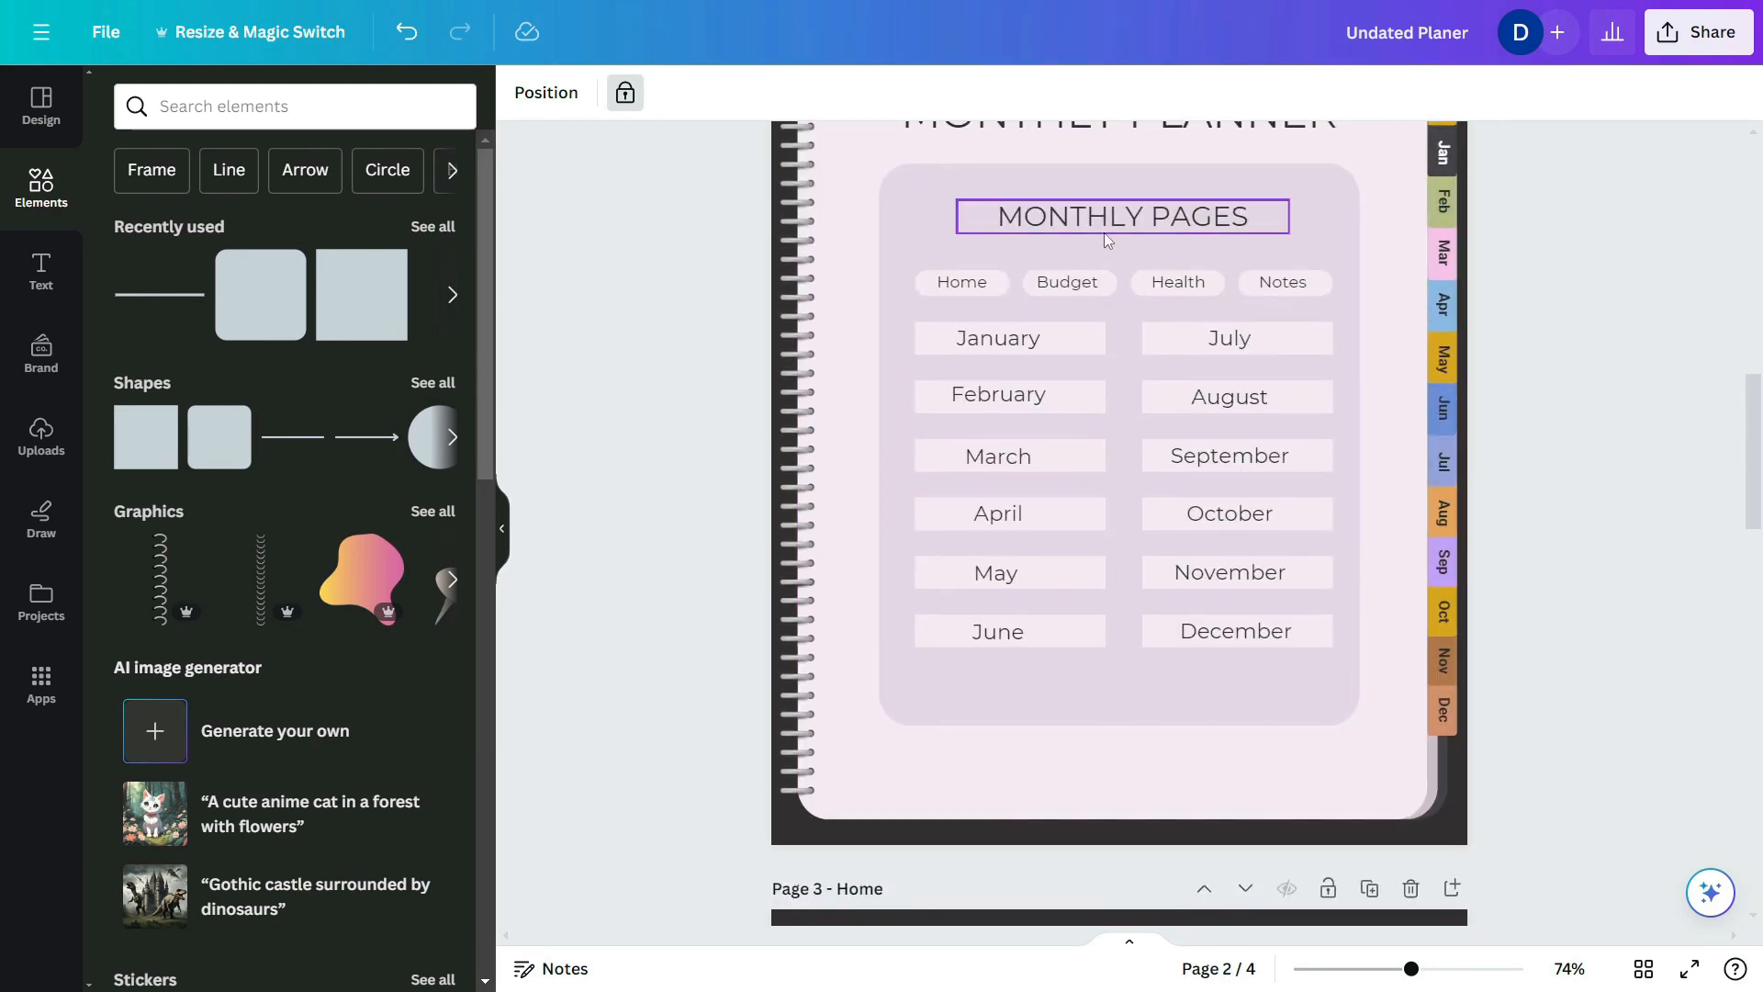
left_click(1104, 228)
left_click_drag(1092, 321, 949, 703)
key("Return")
type("janua")
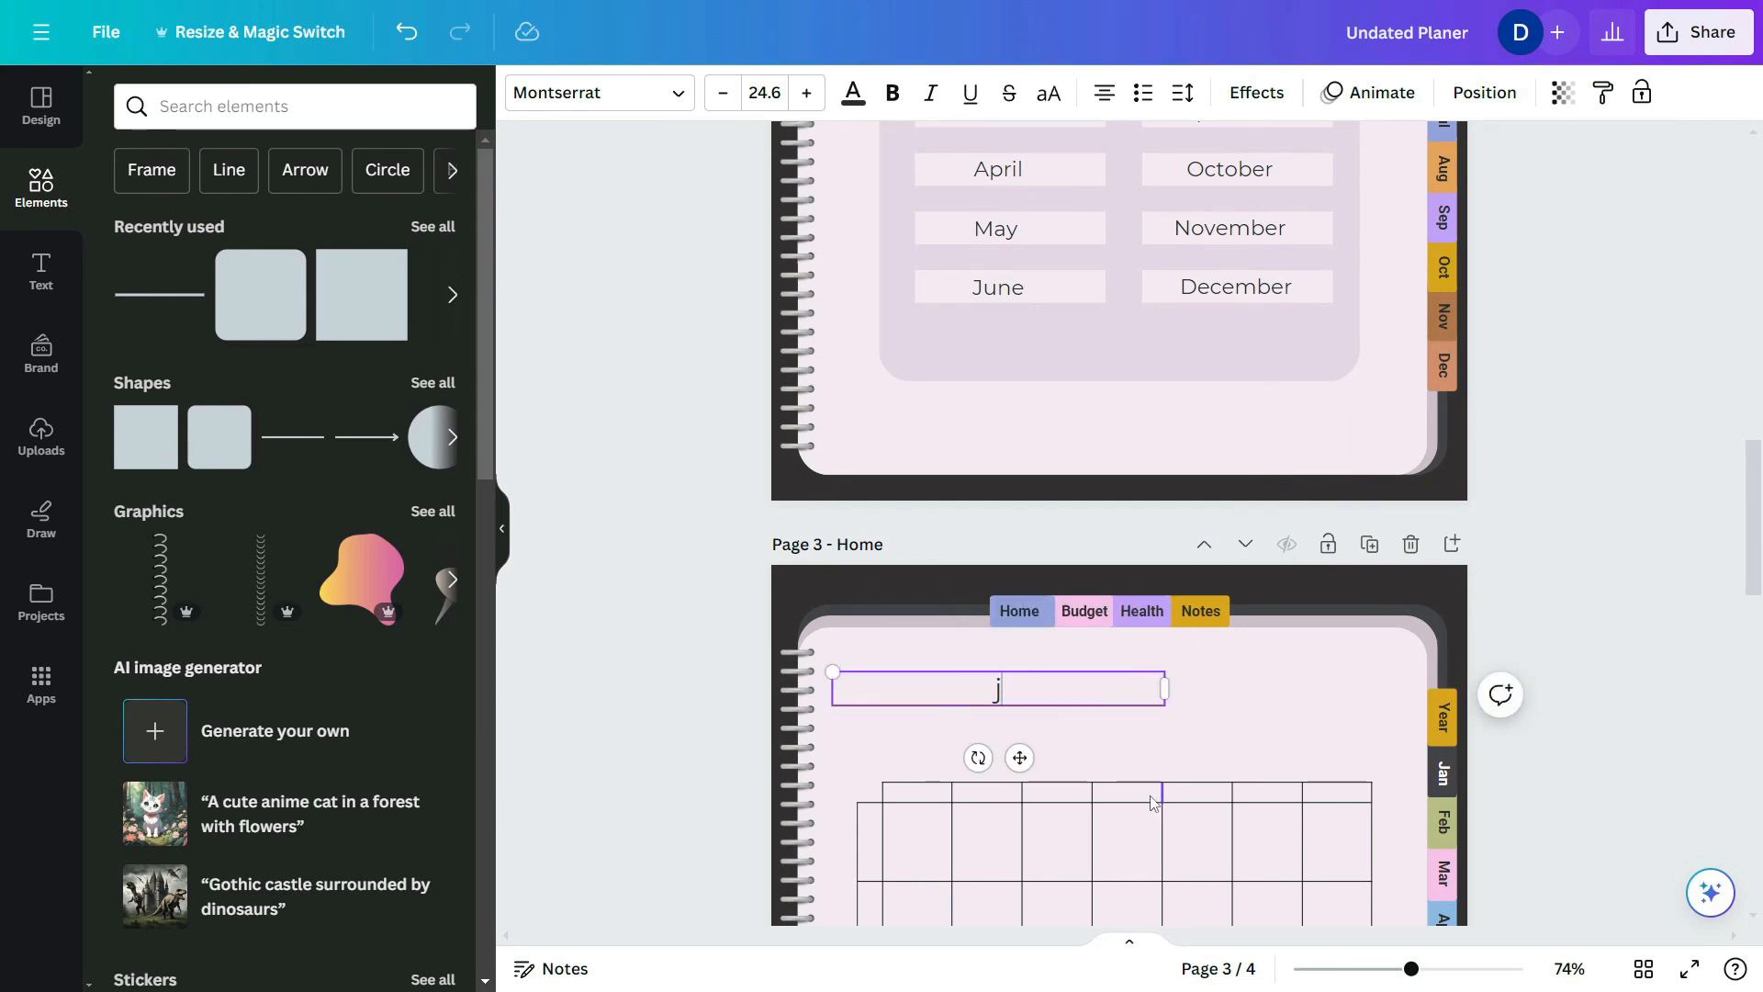
left_click_drag(1165, 686, 984, 688)
left_click(1106, 722)
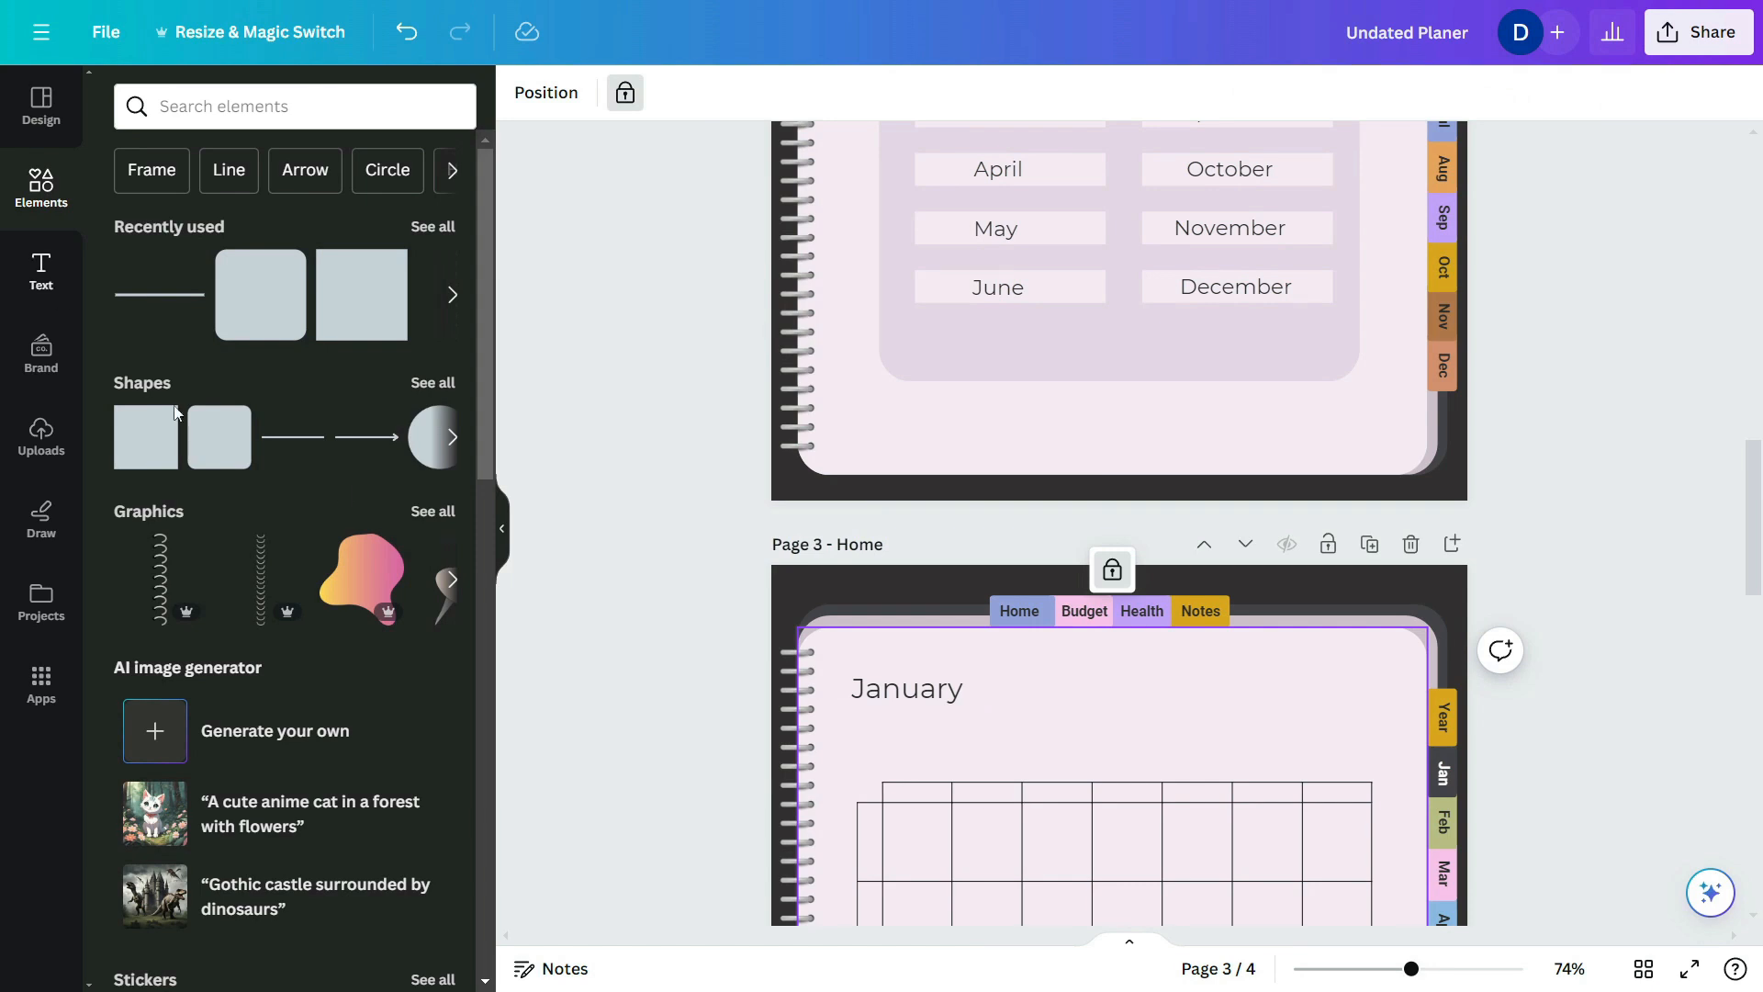
- Add a square shape to the January page and resize it into a wide, flat rectangle opposite the January heading
left_click(149, 466)
scroll(1162, 799, "up", 3)
left_click_drag(1161, 800, 1324, 529)
left_click_drag(1293, 588, 1293, 411)
left_click_drag(1327, 393, 1330, 425)
- Give the rectangle no fill and a thin solid dark outline, and narrow it slightly
left_click(636, 93)
left_click(188, 231)
left_click(677, 93)
left_click(376, 231)
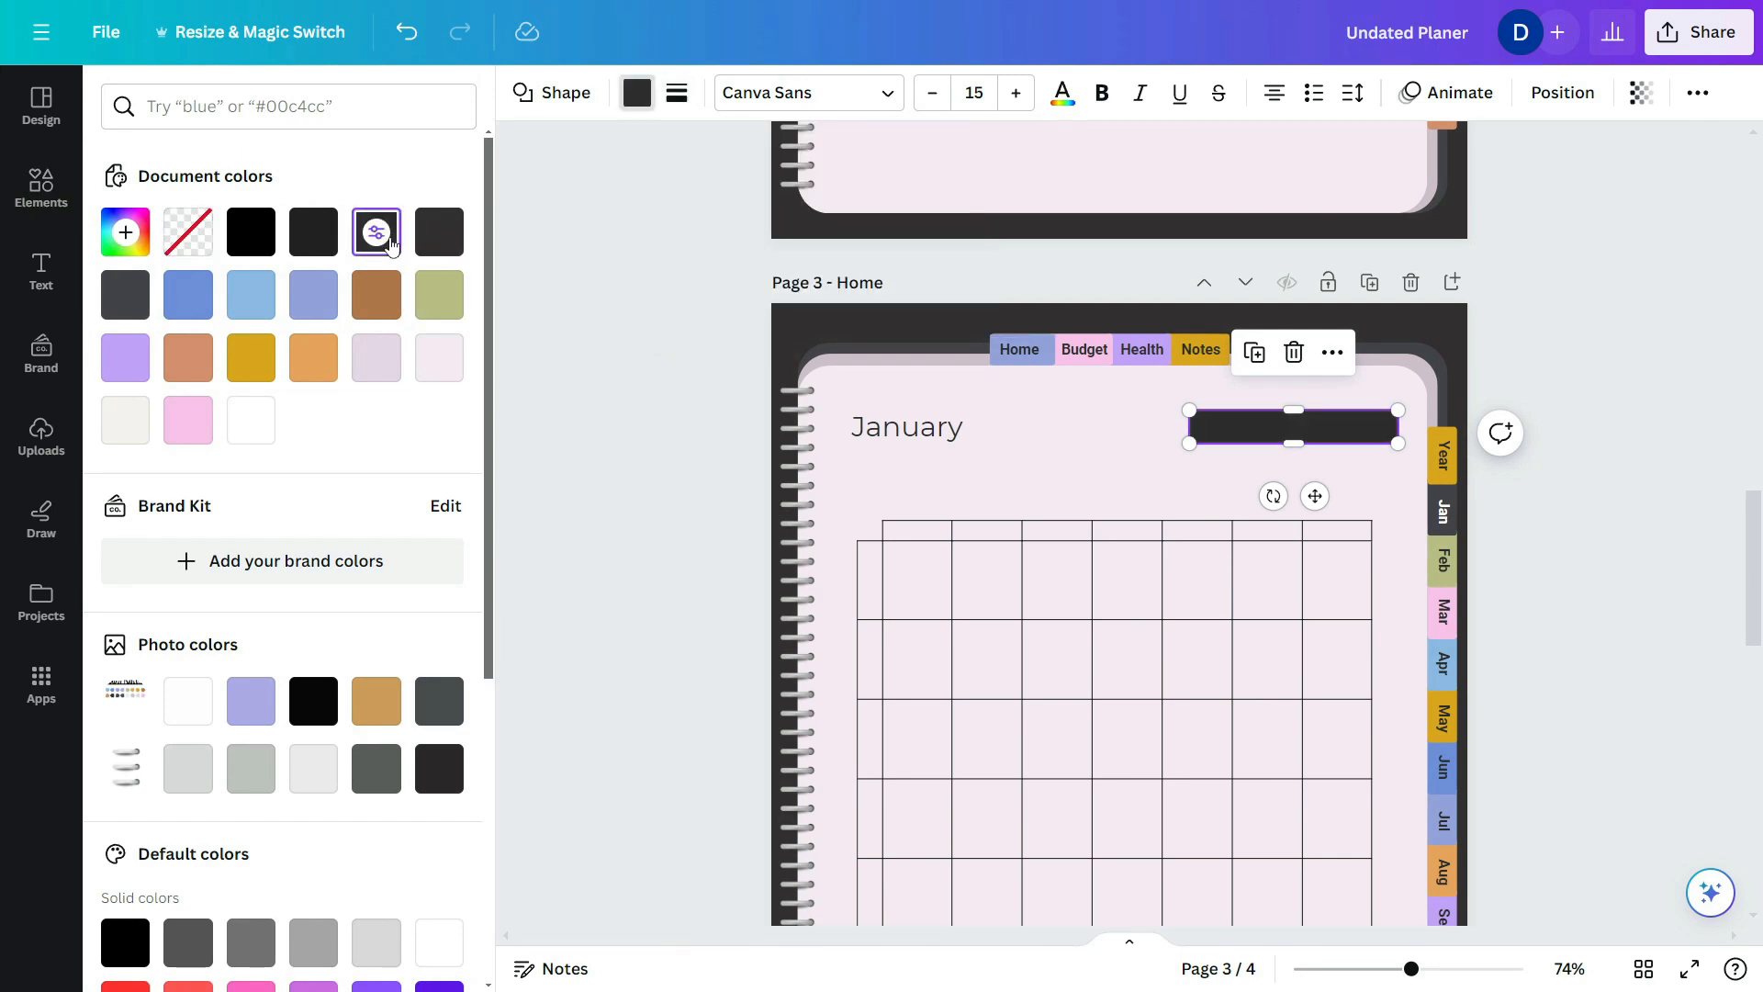
left_click(676, 93)
left_click(768, 165)
left_click(636, 92)
left_click(188, 232)
left_click(715, 93)
left_click_drag(733, 240, 720, 239)
left_click_drag(1397, 426, 1390, 426)
- Select the whole calendar grid and enlarge it to reach closer to the page's right edge
scroll(1390, 426, "down", 3)
left_click_drag(840, 271, 1397, 728)
left_click(1298, 784)
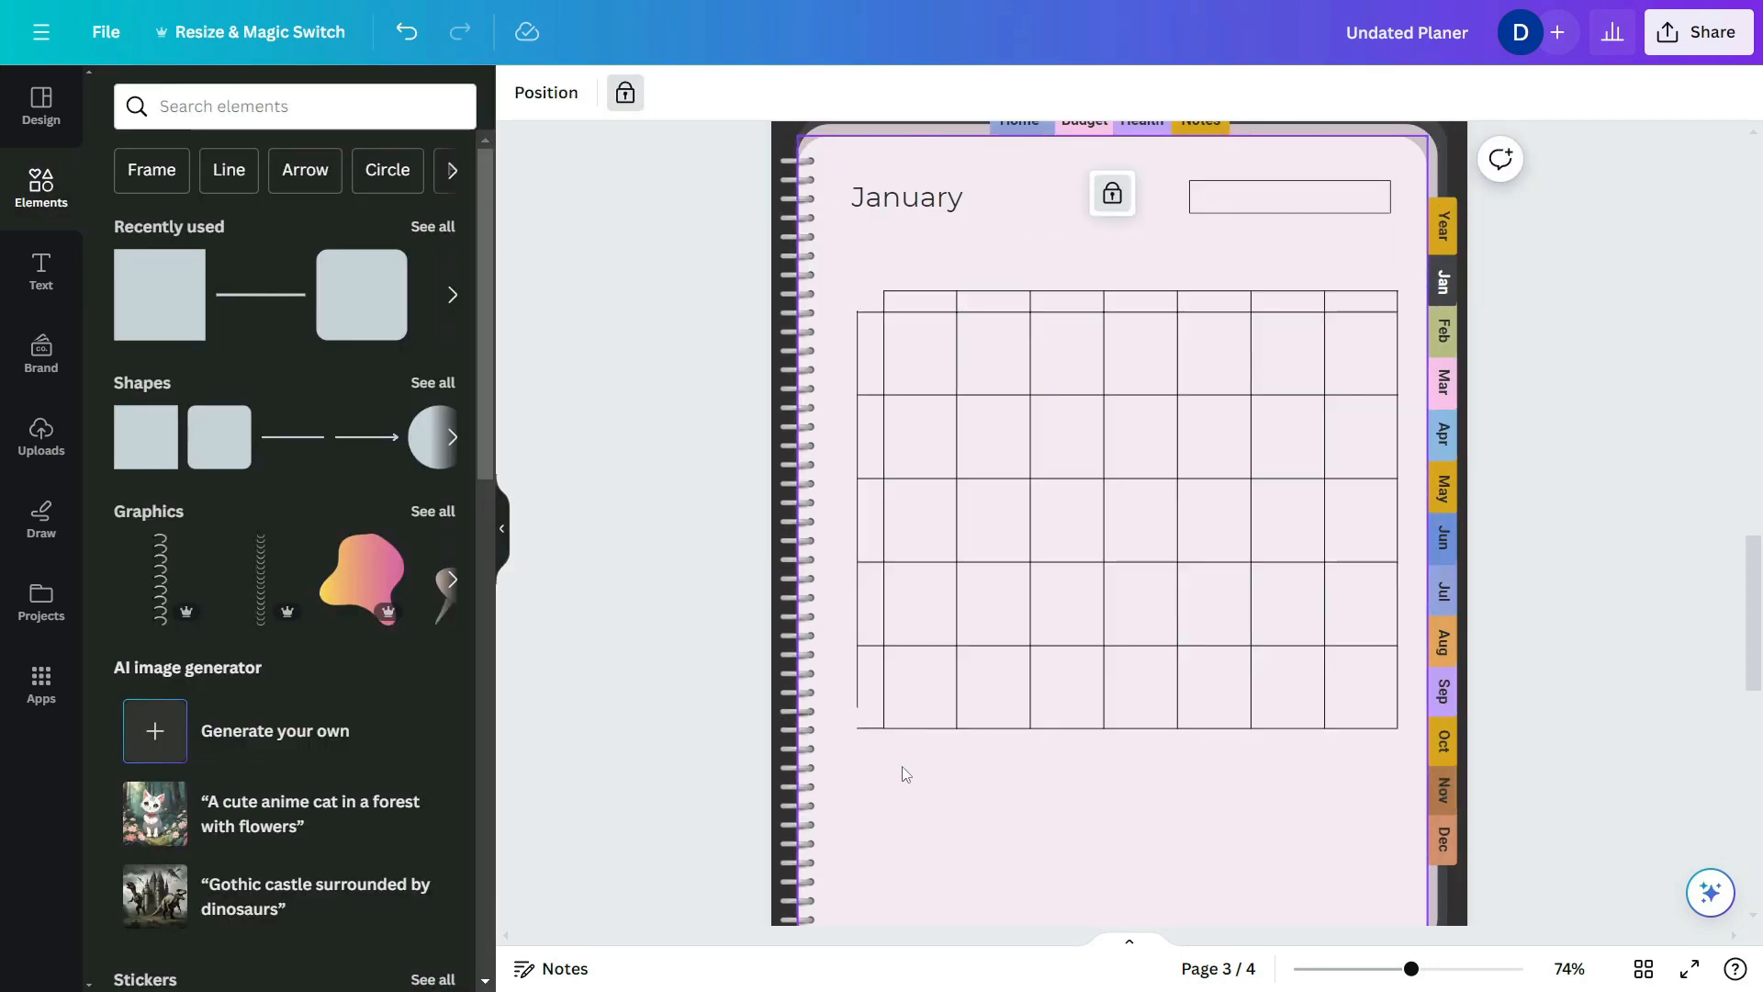
- Adjust both ends of the grid's outer left line so they meet the upper and lower corners exactly
left_click_drag(860, 717, 855, 728)
left_click(977, 802)
scroll(899, 322, "up", 5)
left_click(697, 303)
left_click_drag(697, 276, 698, 279)
scroll(698, 279, "up", 2)
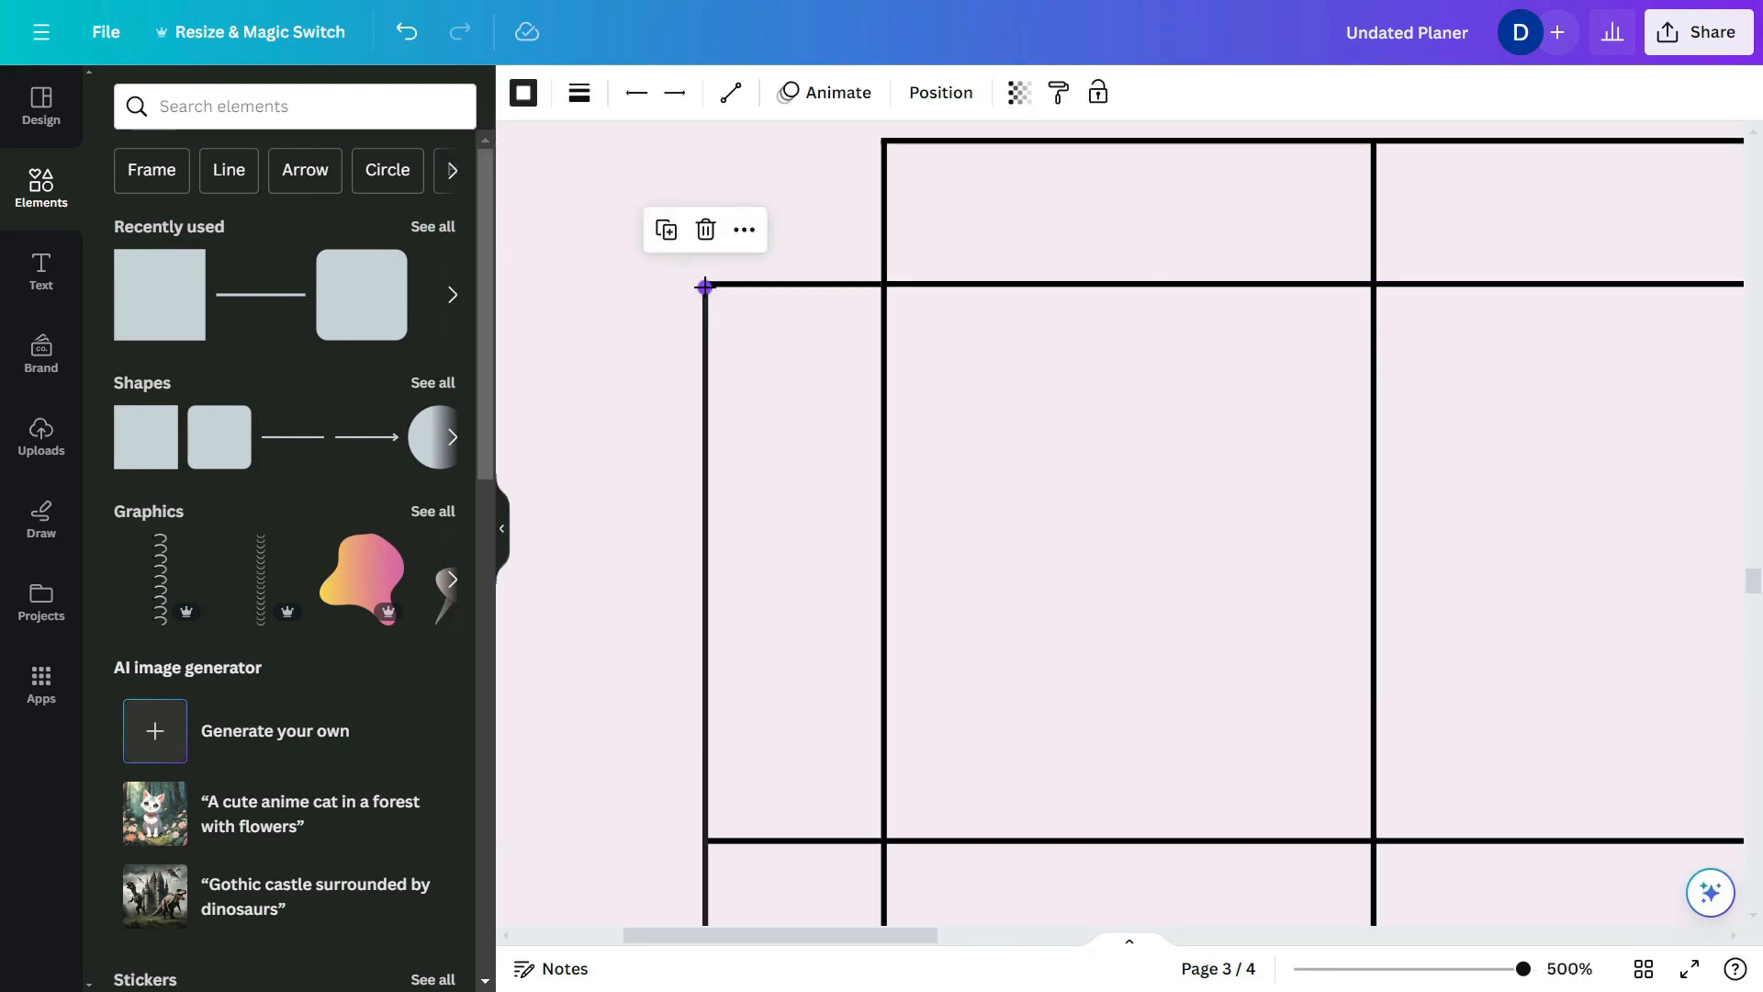
scroll(708, 444, "down", 10)
left_click_drag(706, 551, 705, 557)
left_click(1183, 589)
scroll(1184, 581, "down", 5)
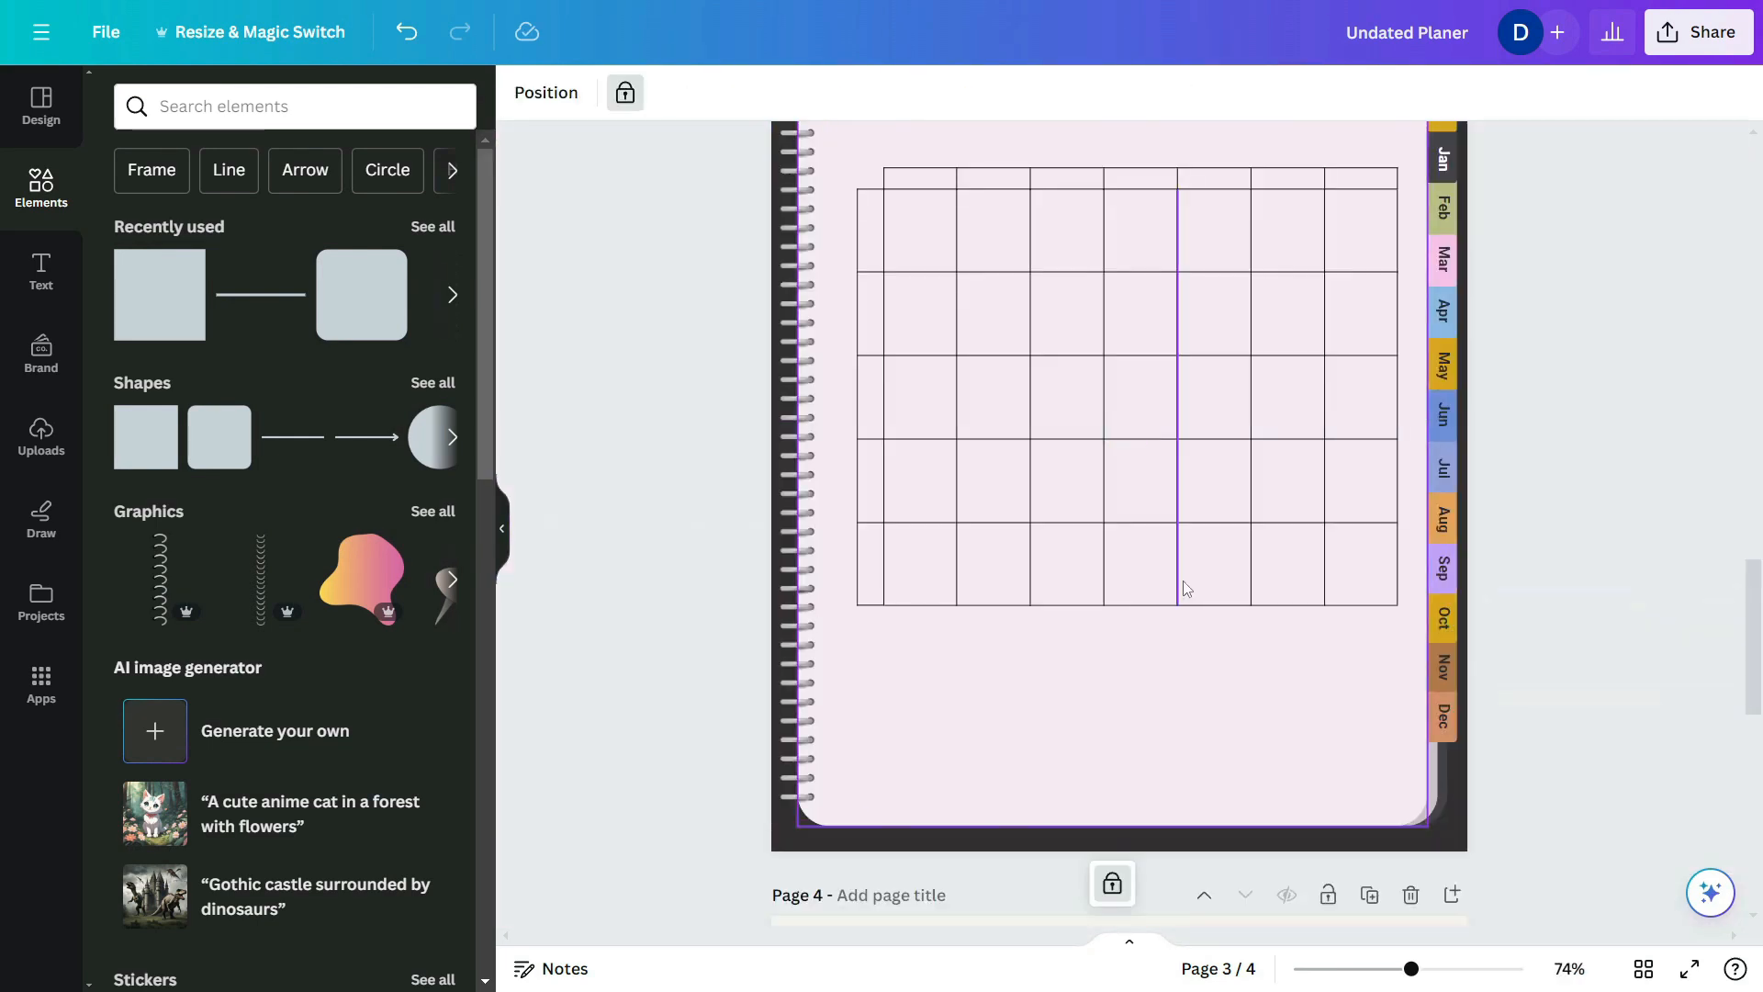
- Fine-tune the header row's short dividers so they line up with the column lines
scroll(1183, 588, "up", 3)
left_click(1319, 314)
left_click_drag(1318, 320, 1319, 320)
left_click_drag(1192, 307, 1209, 308)
left_click(1331, 368)
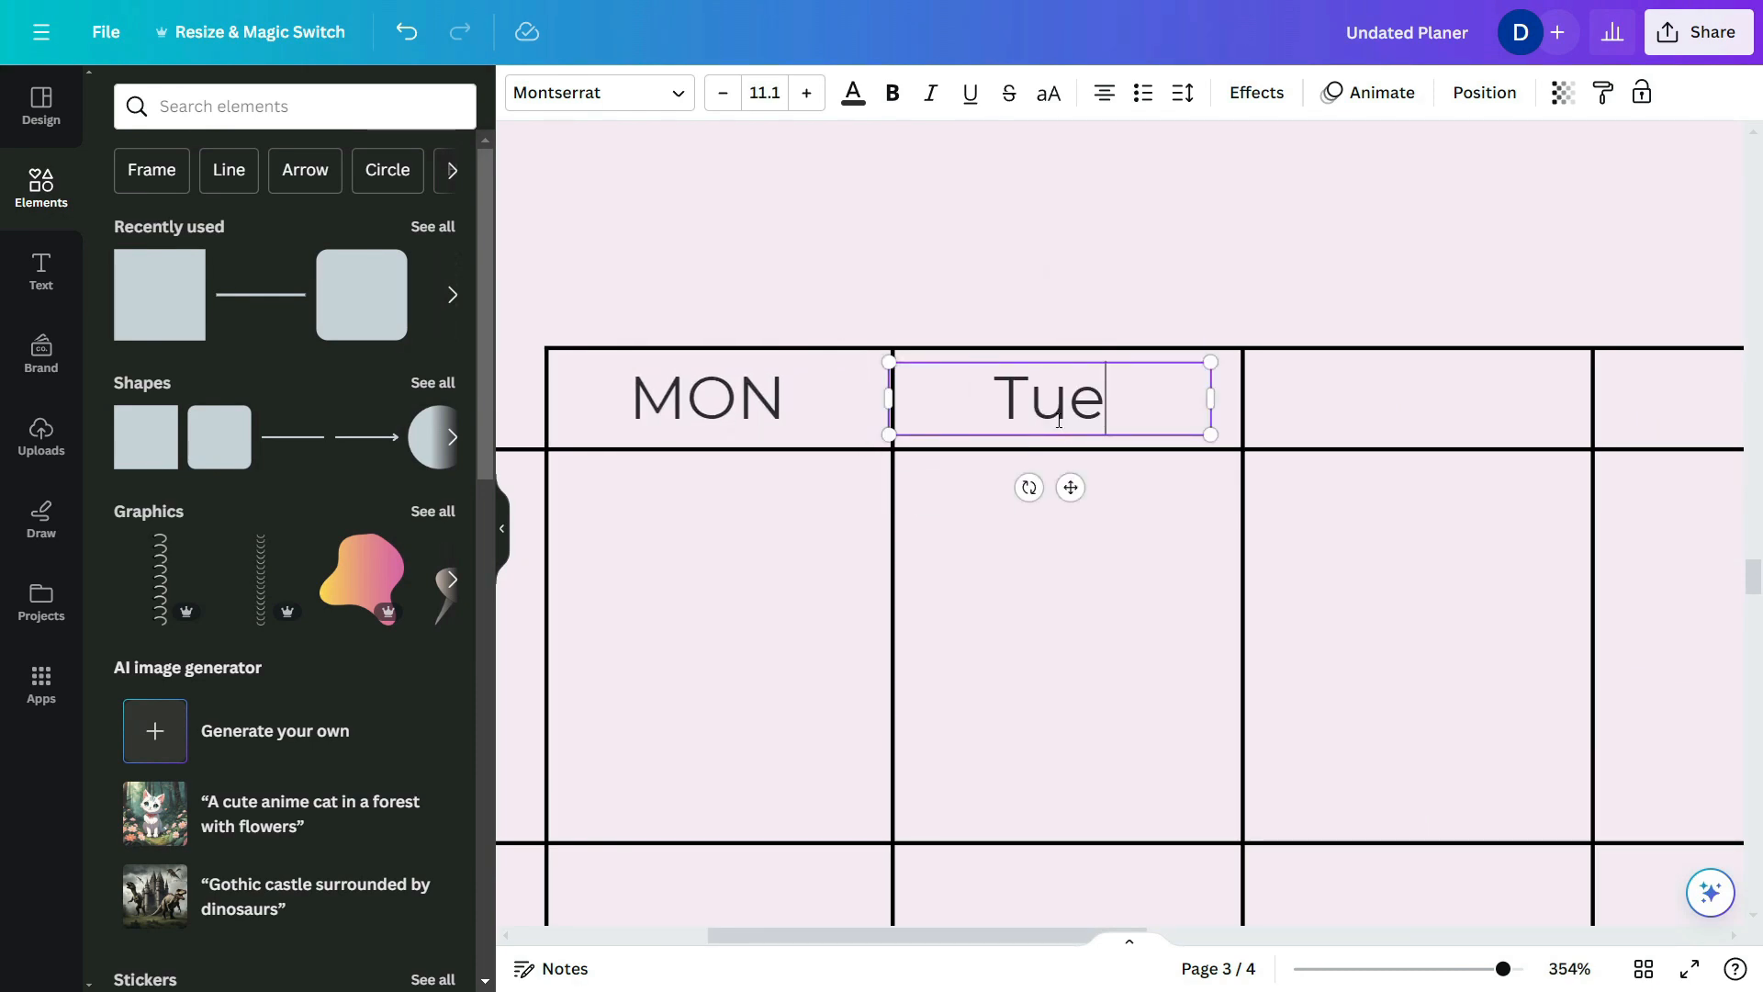
- Fill the header row with the weekday labels MON, TUE, WED, THU, FRI, SAT and SUN, one per column
left_click(1166, 320)
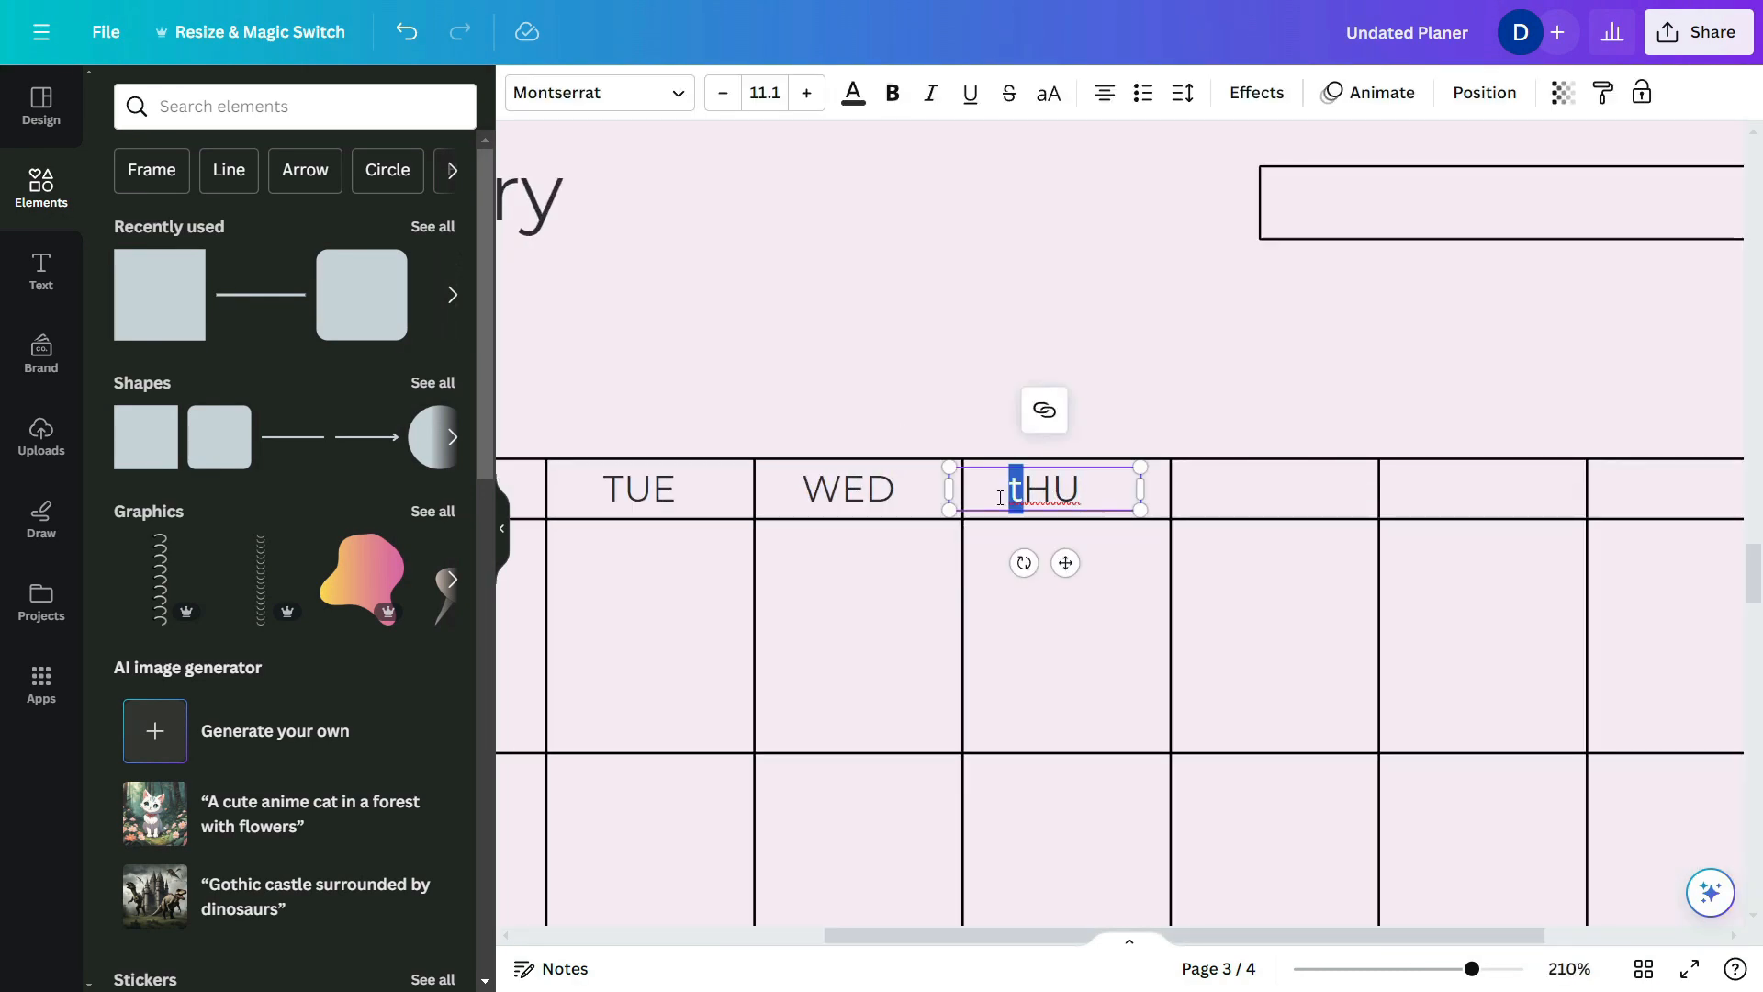
left_click_drag(1050, 487, 1216, 500)
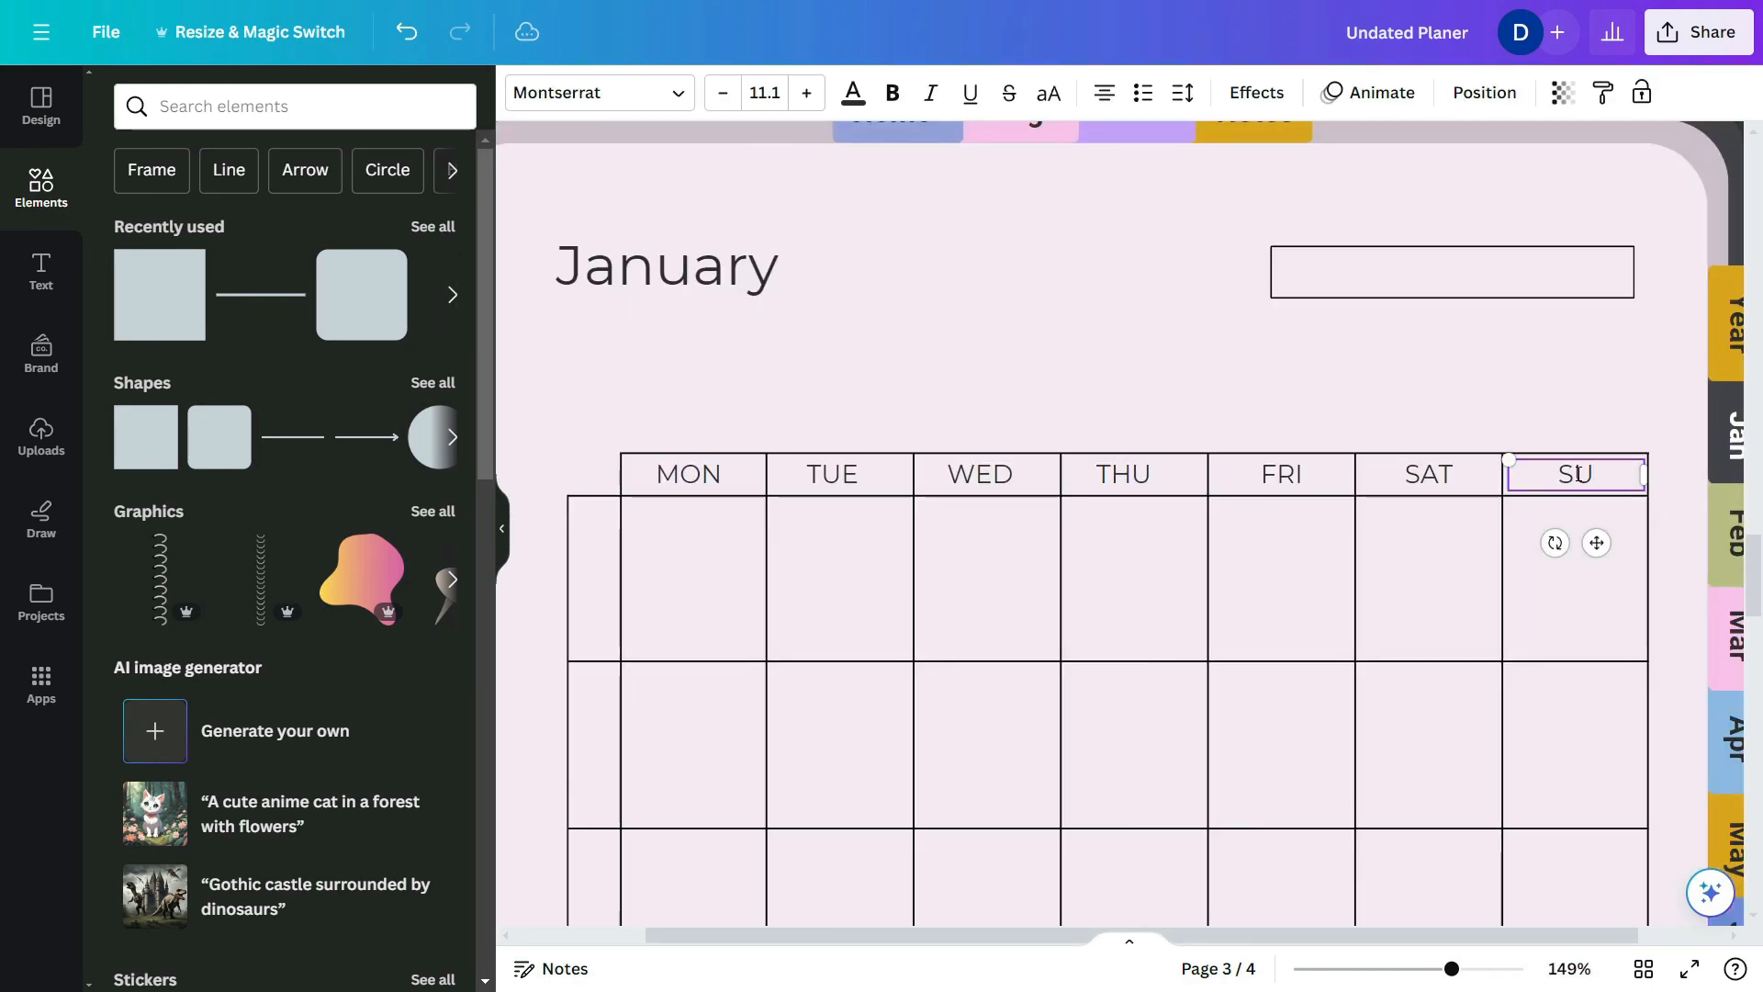
type("N")
left_click(979, 394)
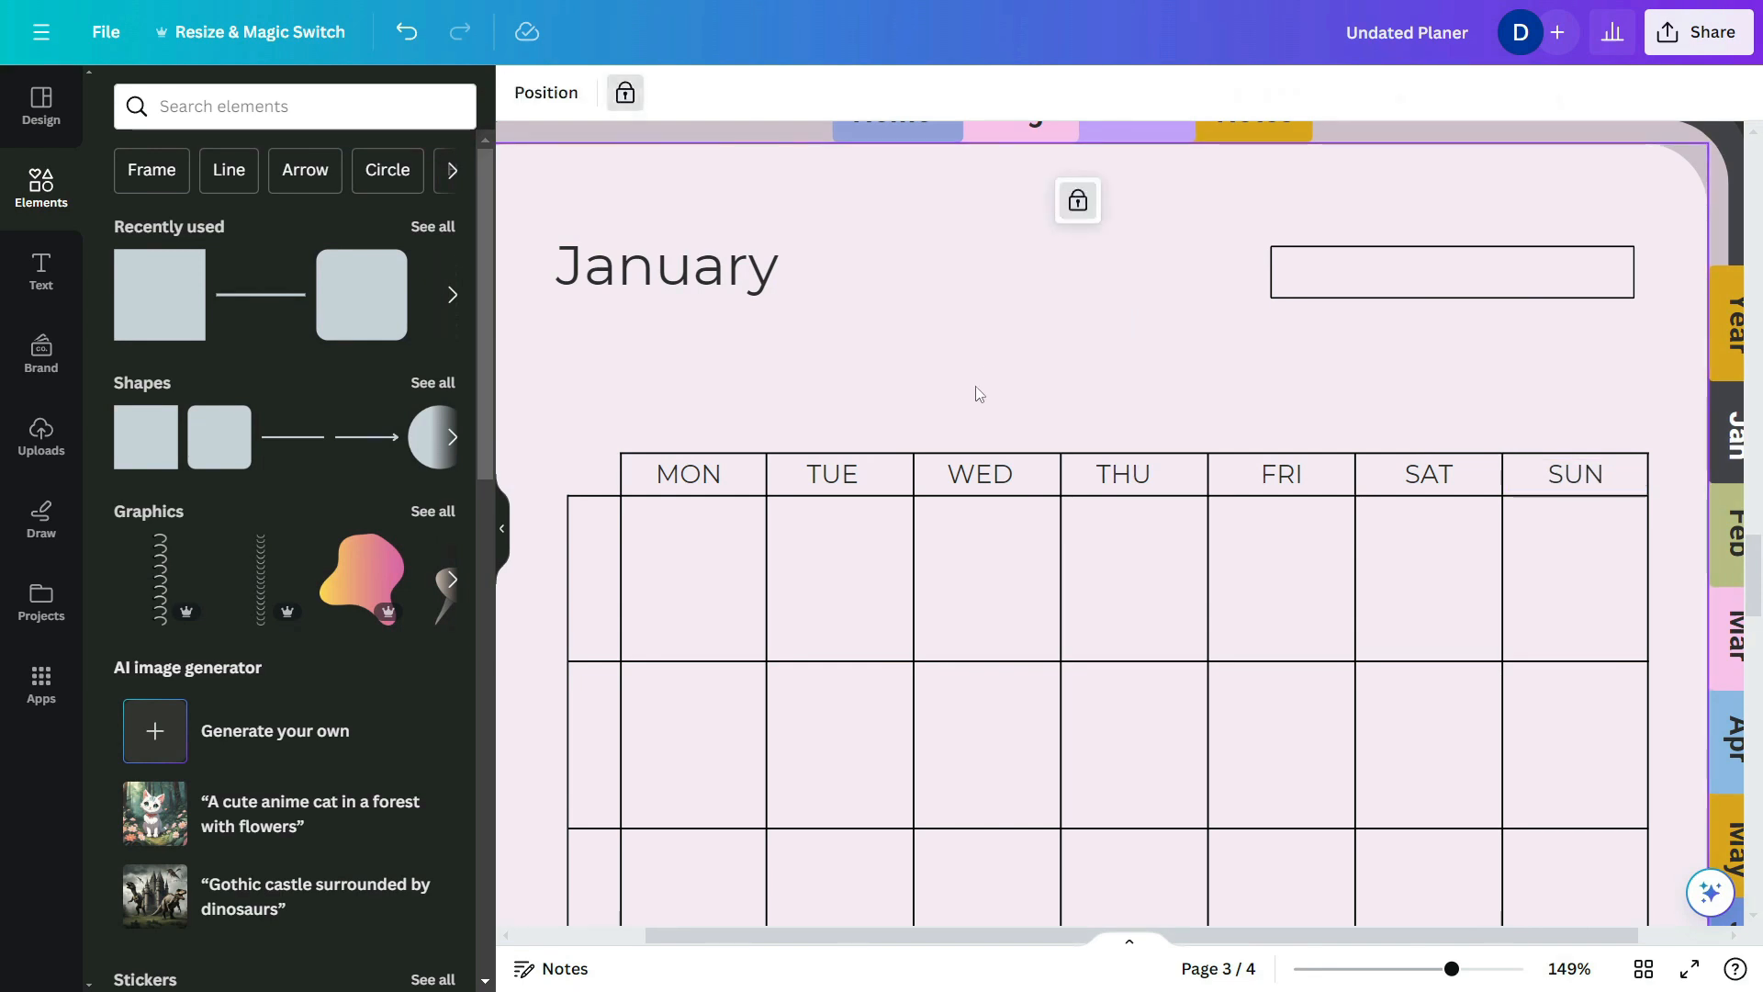
- Copy a weekday label, change it to Week 1, rotate it vertically and place it in the first row's narrow cell
scroll(618, 574, "down", 3)
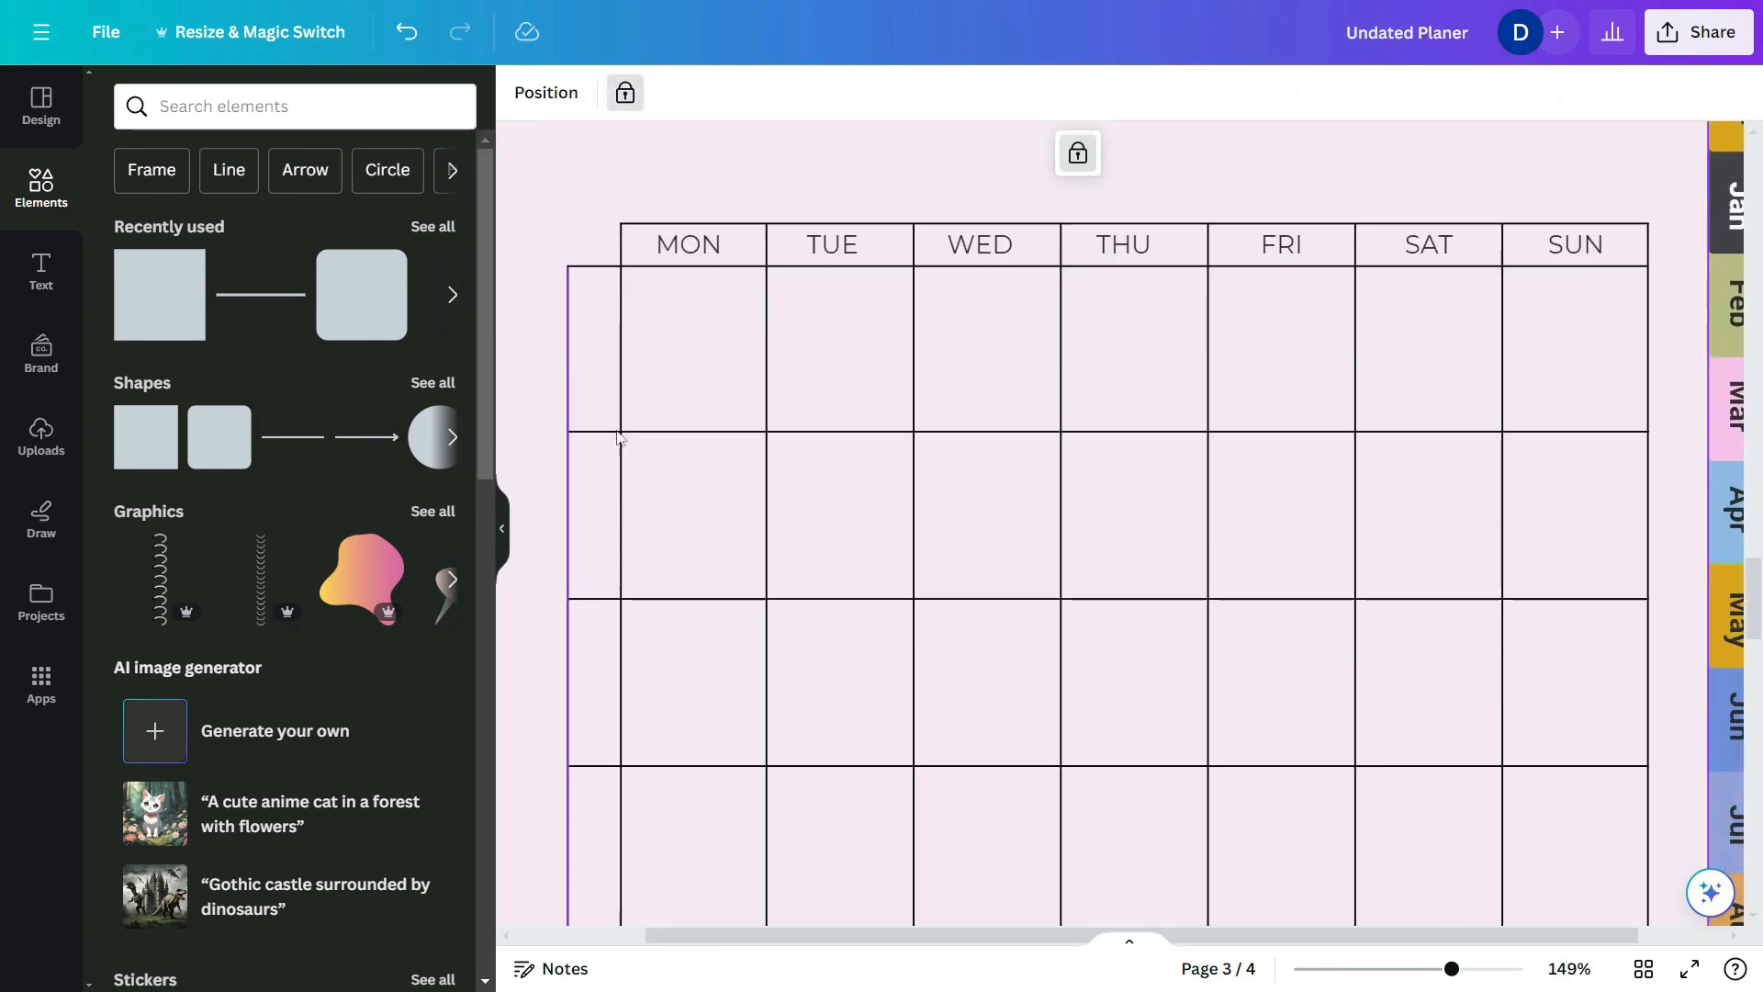
key("alt")
left_click(685, 246)
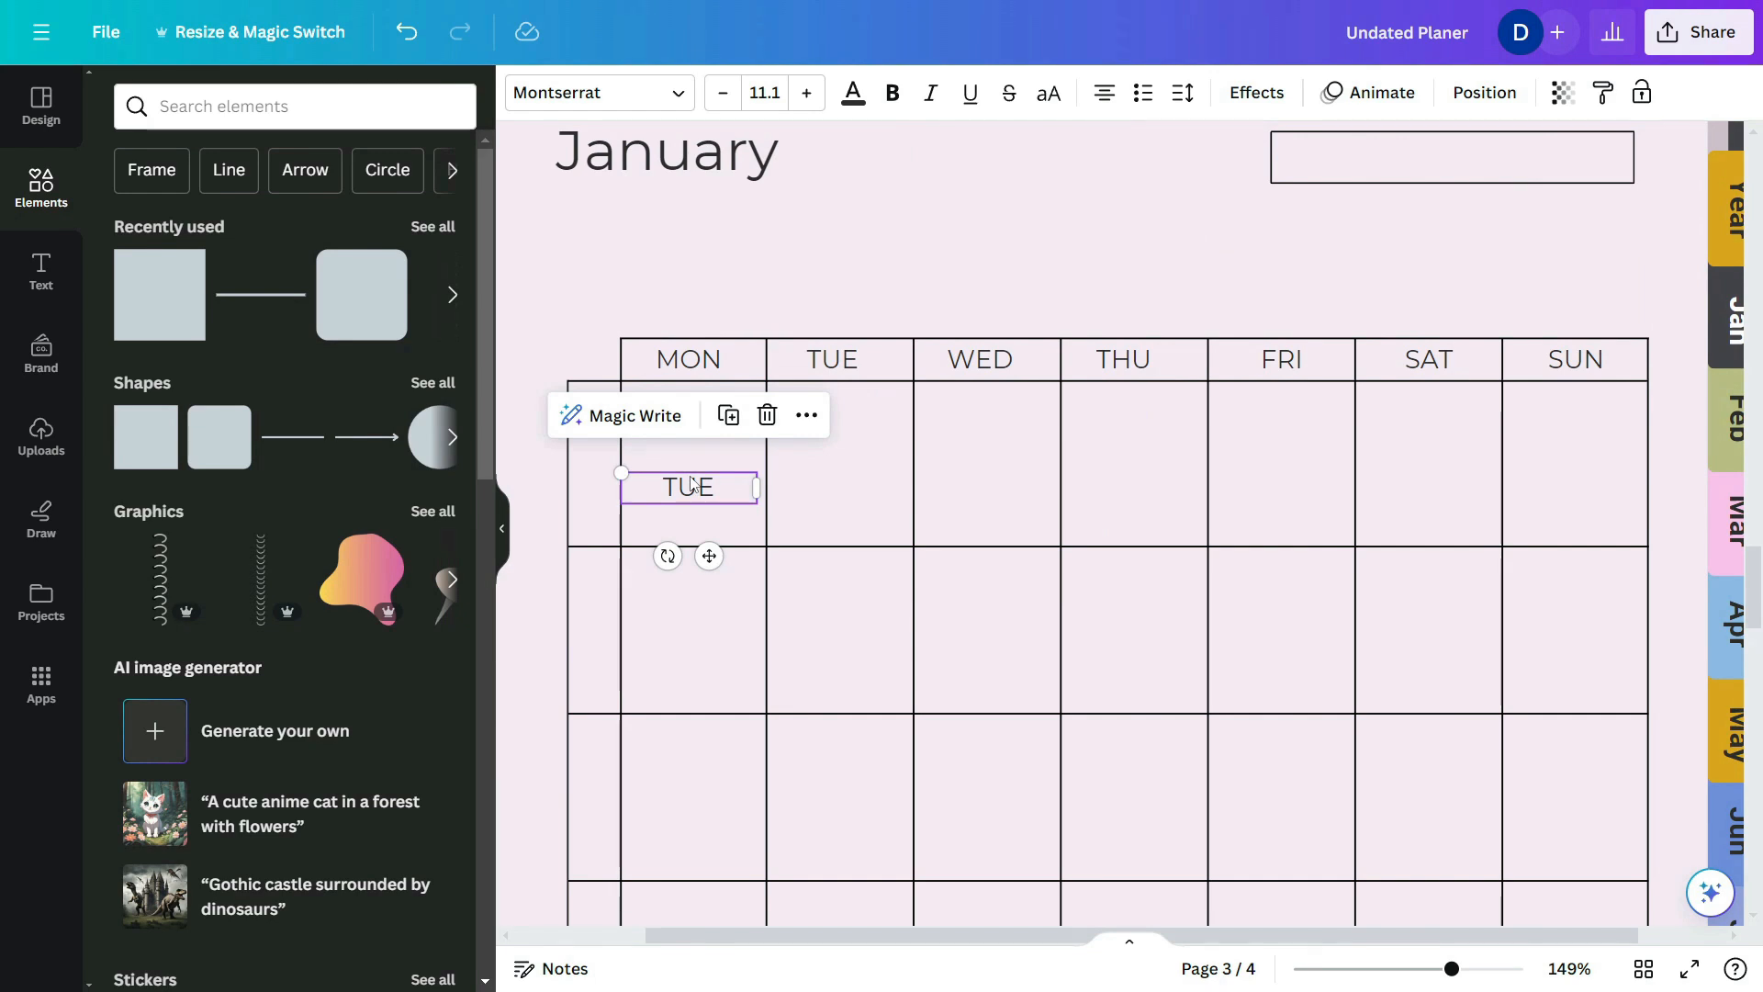
double_click(692, 484)
type("Week 1")
left_click_drag(667, 556, 596, 637)
- Copy the week label down the narrow column and rename the copies Week 2, Week 3, Week 4 and Week 5
double_click(596, 579)
type("2")
scroll(697, 597, "down", 4)
type("3")
left_click_drag(594, 275, 595, 792, "alt")
double_click(597, 576)
type("4")
left_click(697, 624)
double_click(595, 732)
type("5")
left_click(848, 650)
scroll(848, 650, "down", 3)
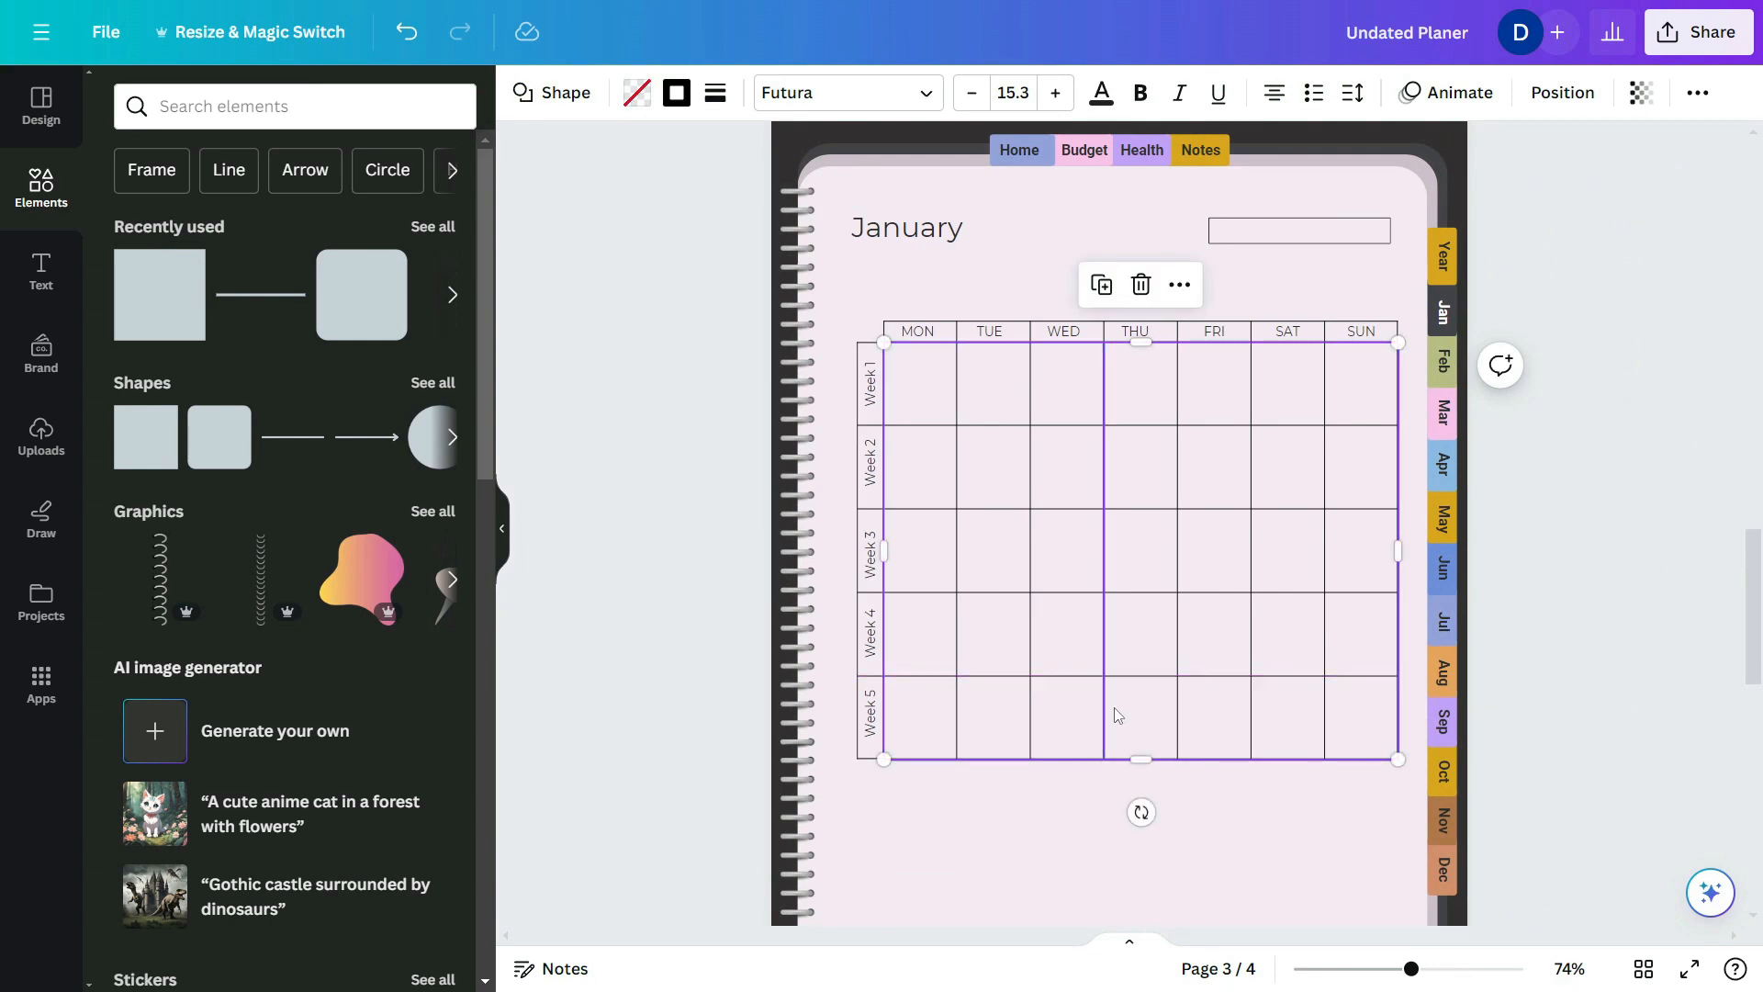
left_click(1295, 793)
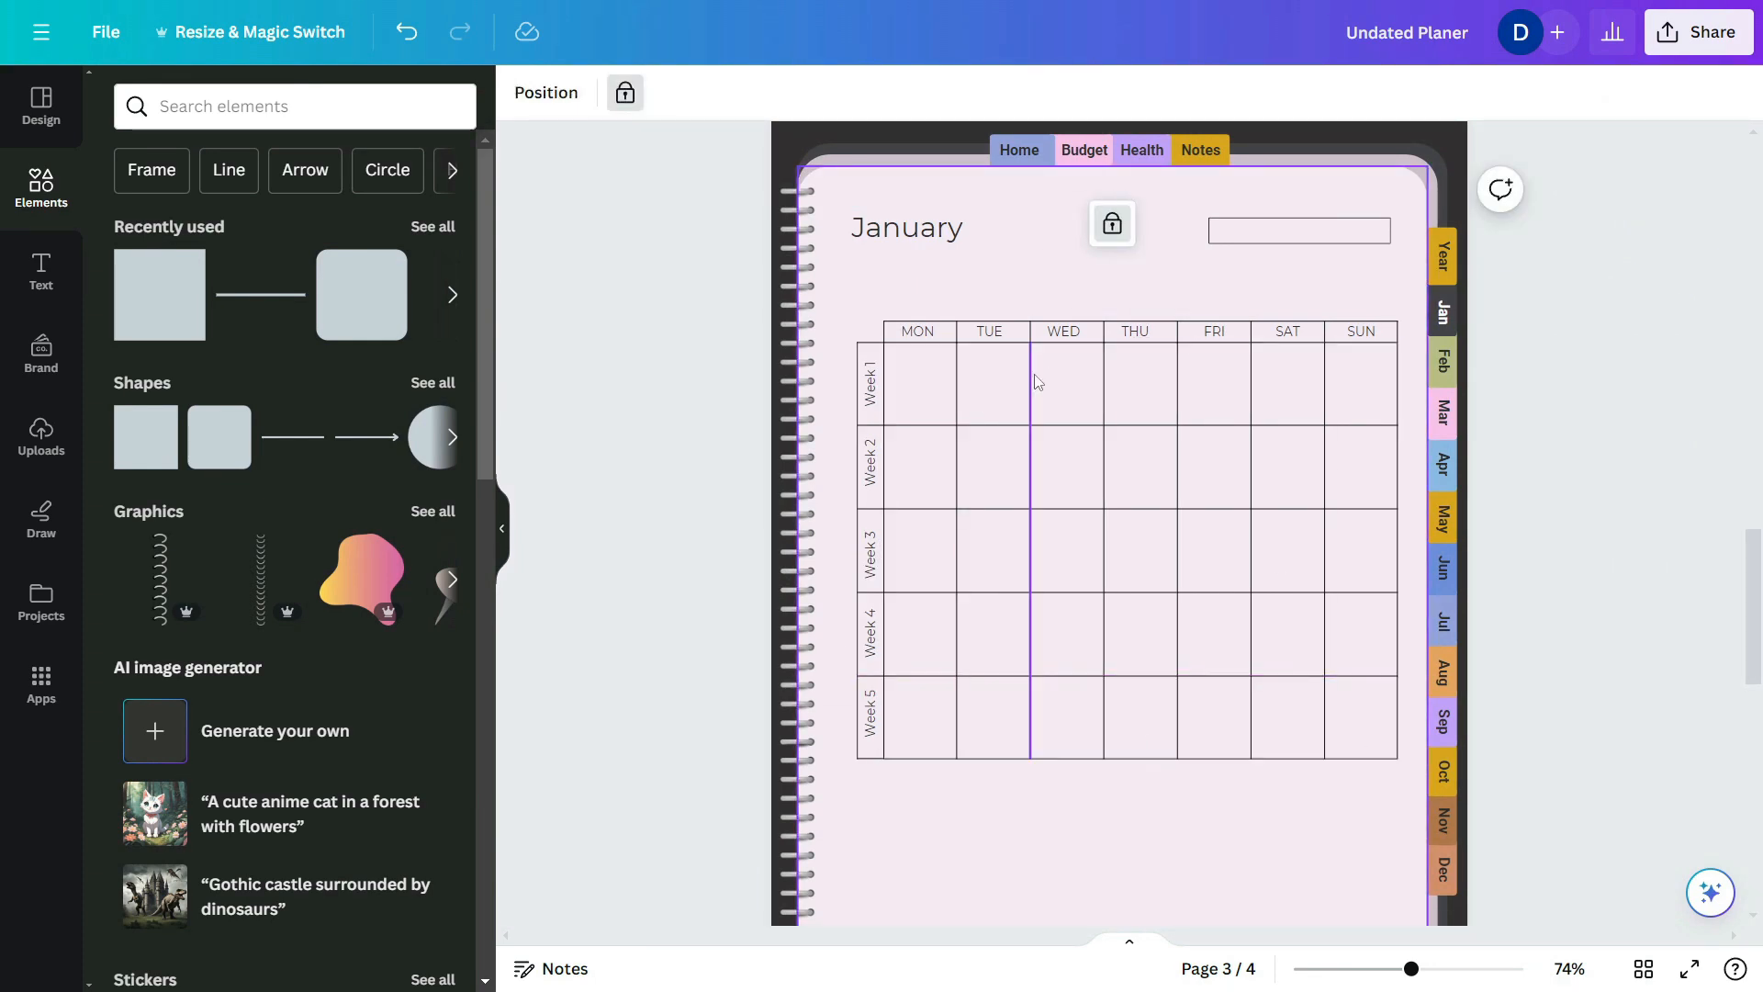
- Add a small square with a pale purple fill in the upper-right corner of the Monday cell in Week 1
key("r")
left_click(933, 480)
left_click(1119, 554)
left_click_drag(1223, 449, 948, 352)
left_click(945, 353)
scroll(1037, 424, "up", 5)
left_click_drag(781, 230, 769, 221)
left_click_drag(785, 241, 784, 230)
left_click(636, 93)
left_click(369, 380)
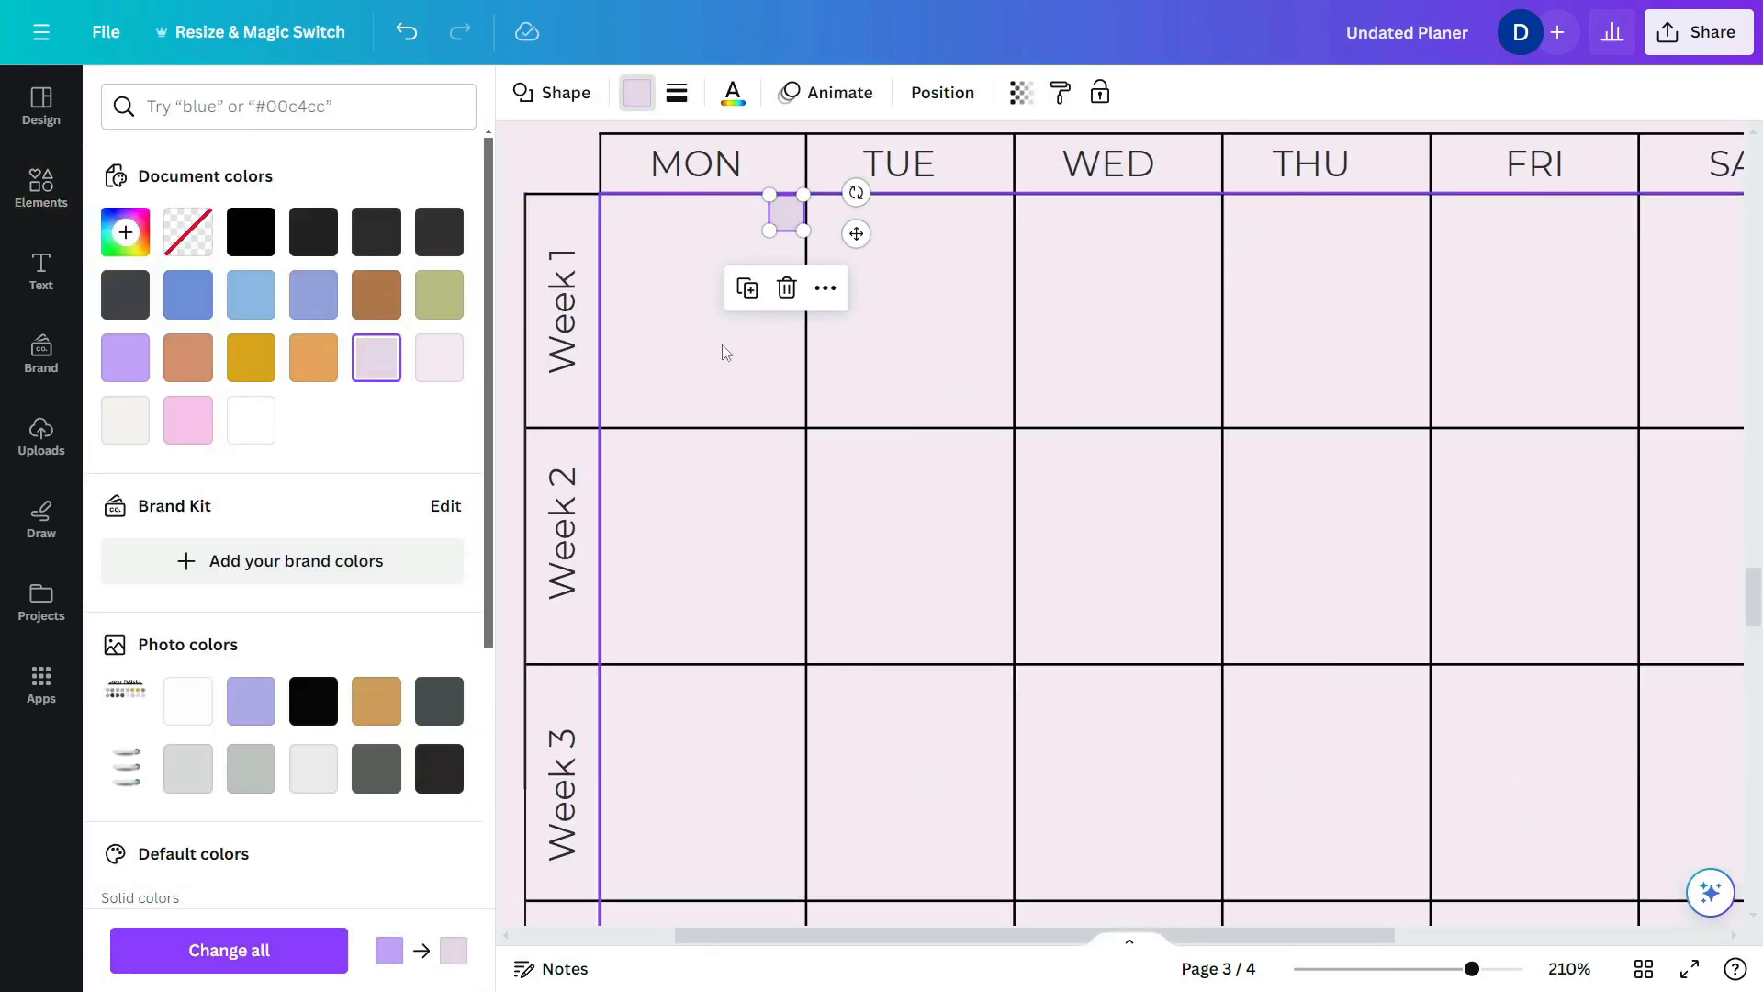
left_click(909, 355)
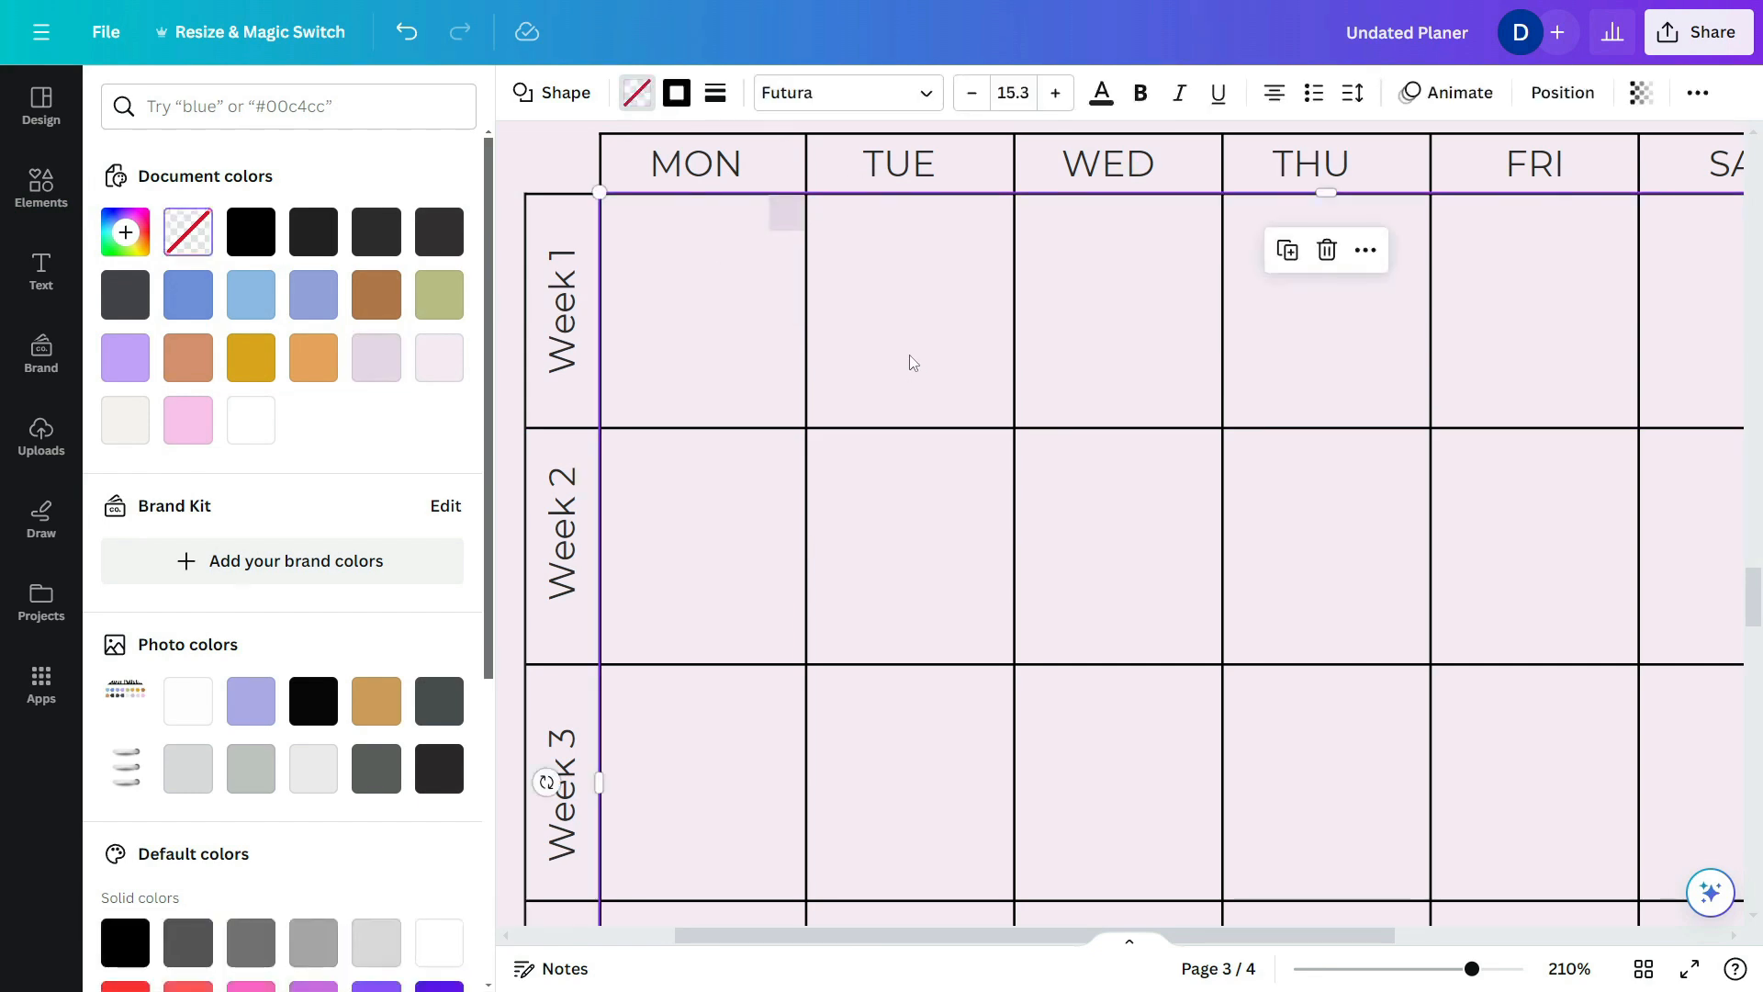
- Reorder the layers so the column line lies above the corner square, and copy the square to every day cell
right_click(792, 215)
mouse_move(945, 495)
left_click(1220, 698)
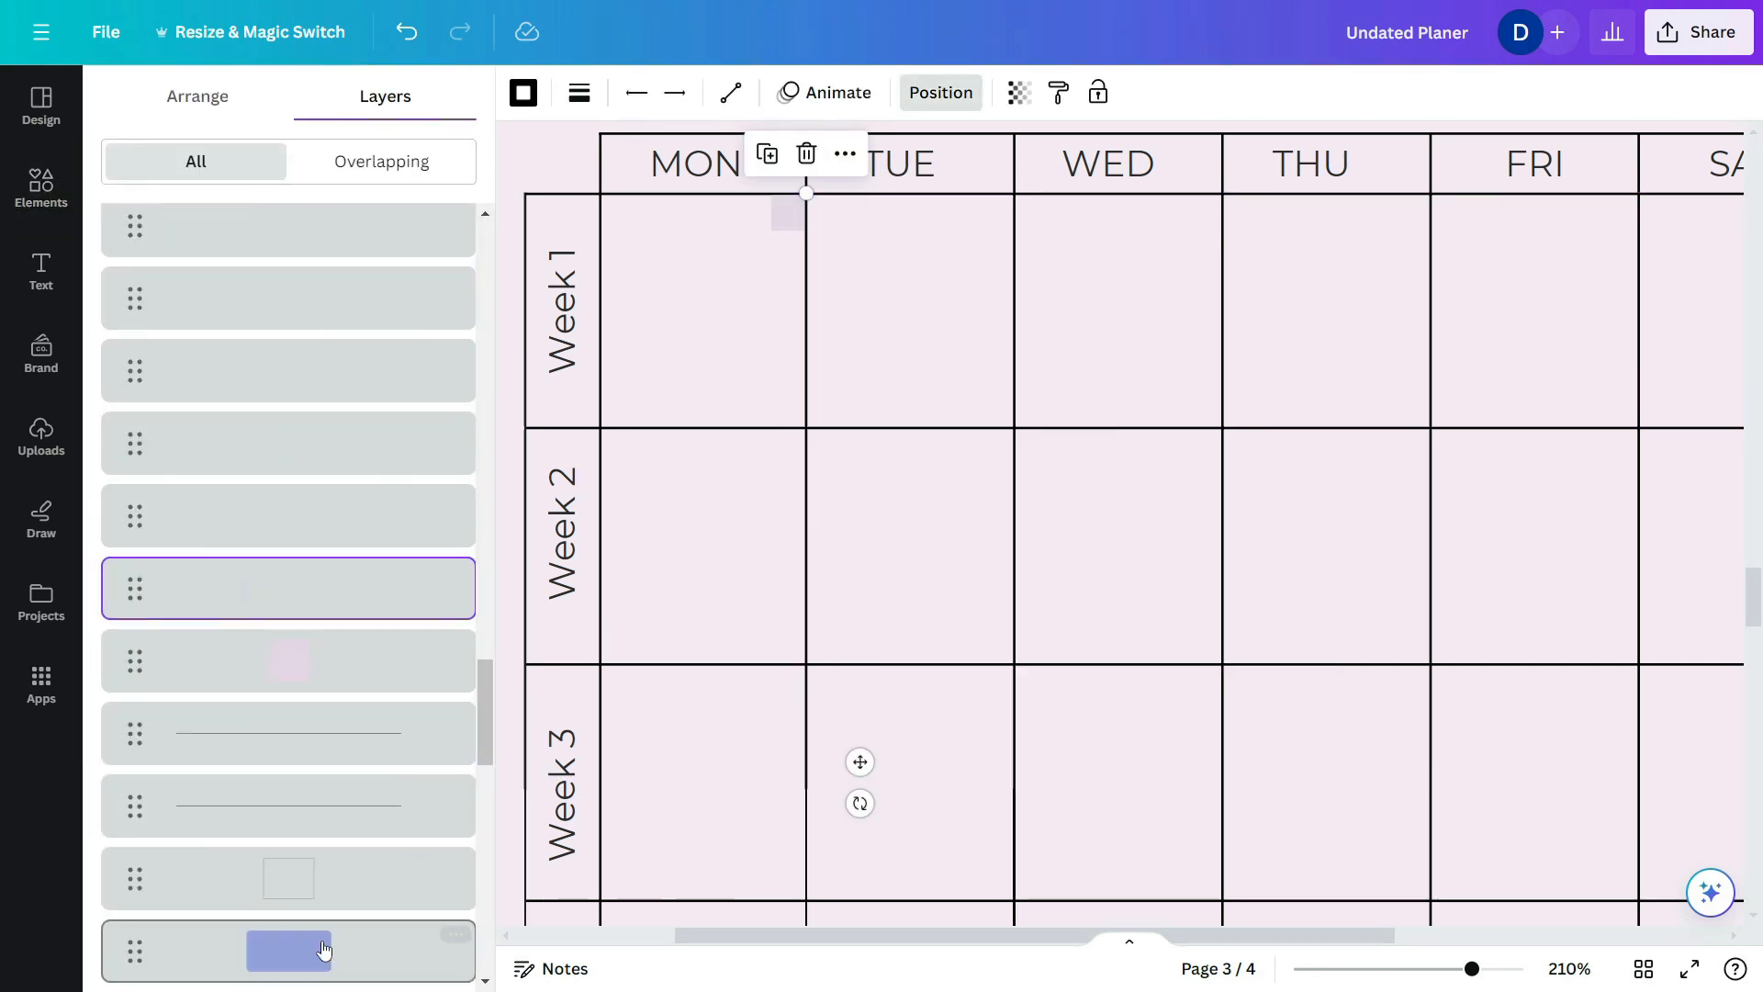
left_click(318, 560)
left_click_drag(794, 221, 996, 204)
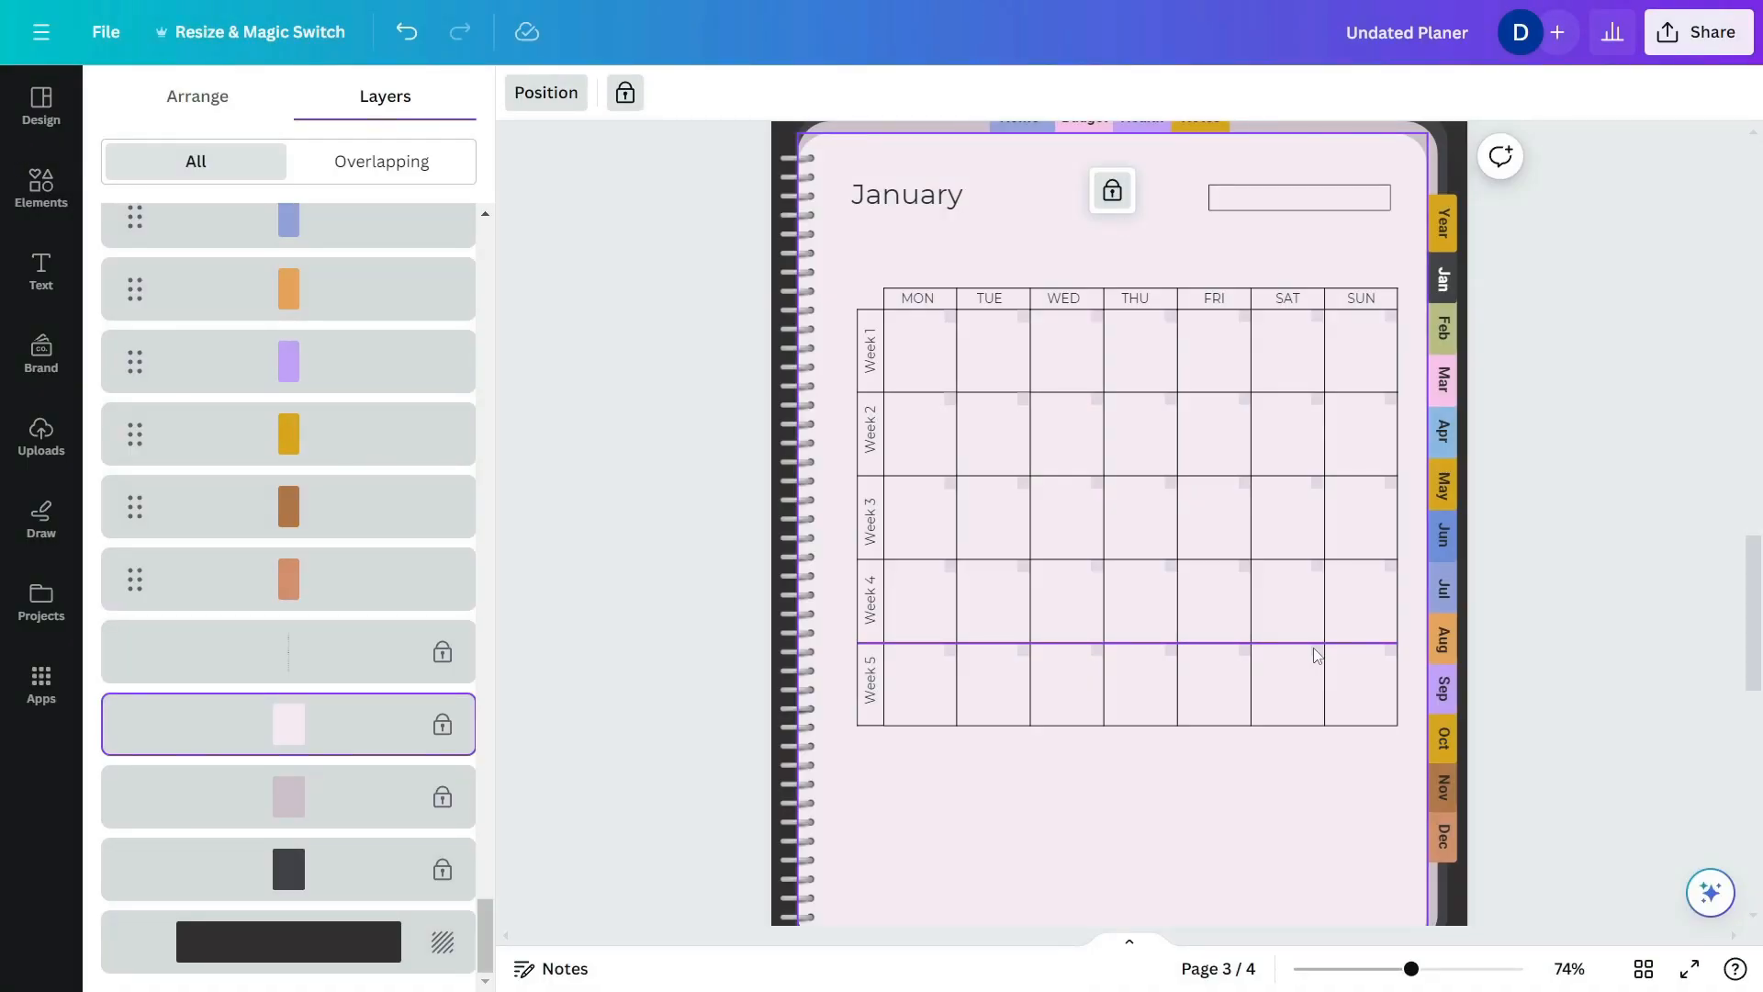
- Change the January heading to uppercase and move it down toward the grid's left edge
left_click(905, 206)
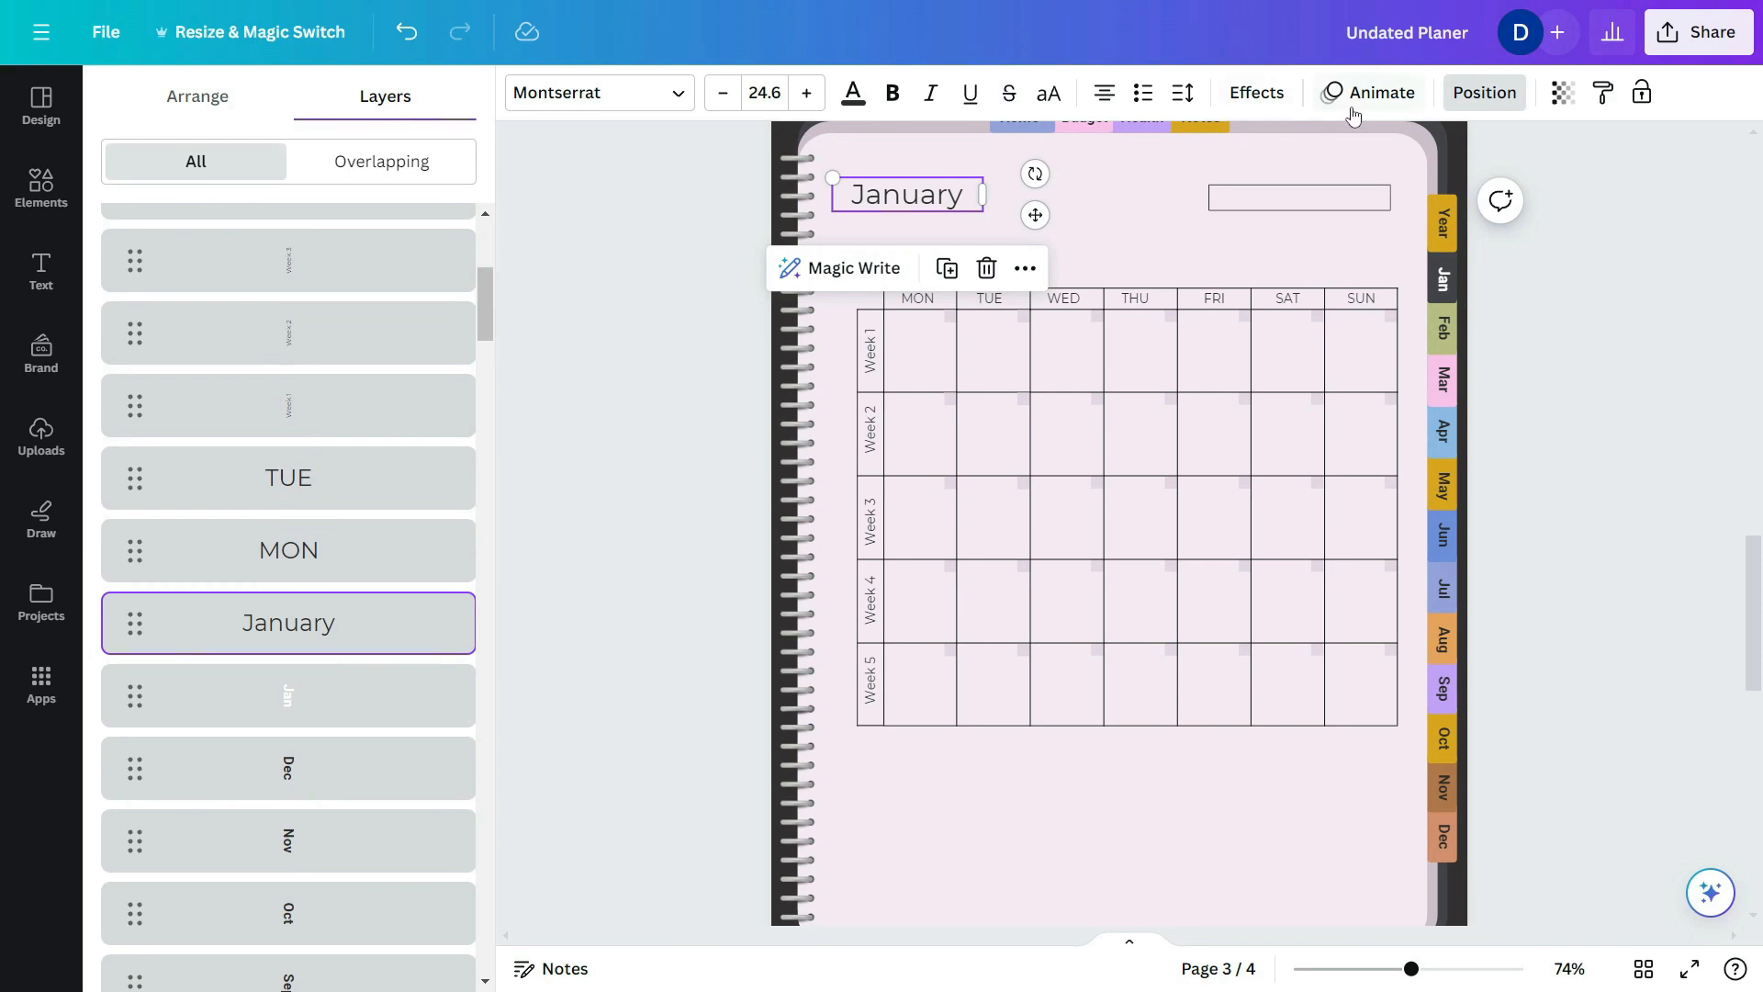
left_click(1056, 93)
left_click_drag(928, 197, 945, 225)
- Copy the outlined rectangle below the grid to make two taller boxes, a narrow left one and a wide right one
left_click(1341, 207)
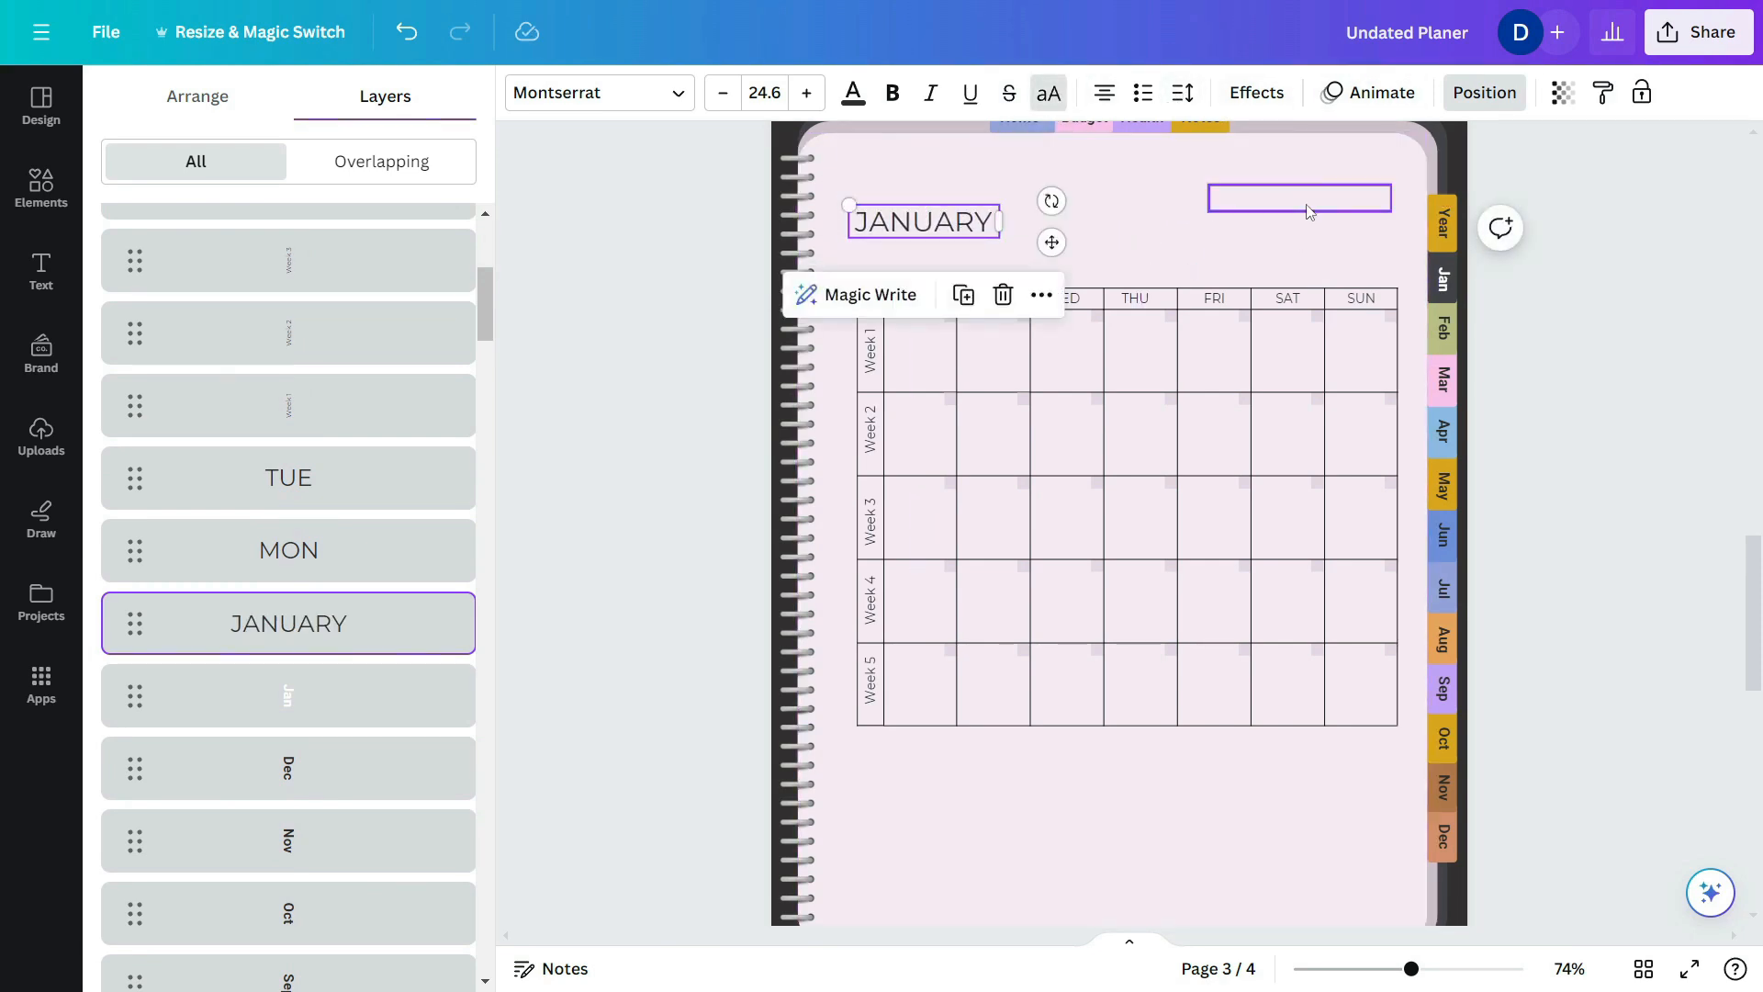
left_click_drag(1340, 207, 976, 780)
scroll(976, 780, "down", 3)
left_click_drag(949, 558, 937, 676)
key("ctrl+d")
left_click_drag(968, 610, 1185, 599)
left_click_drag(1347, 600, 1397, 602)
scroll(1350, 607, "up", 3)
- Select the entire calendar grid with its labels and move it up the page
left_click_drag(857, 260, 1359, 711)
key("ctrl+z")
left_click_drag(851, 263, 1469, 724)
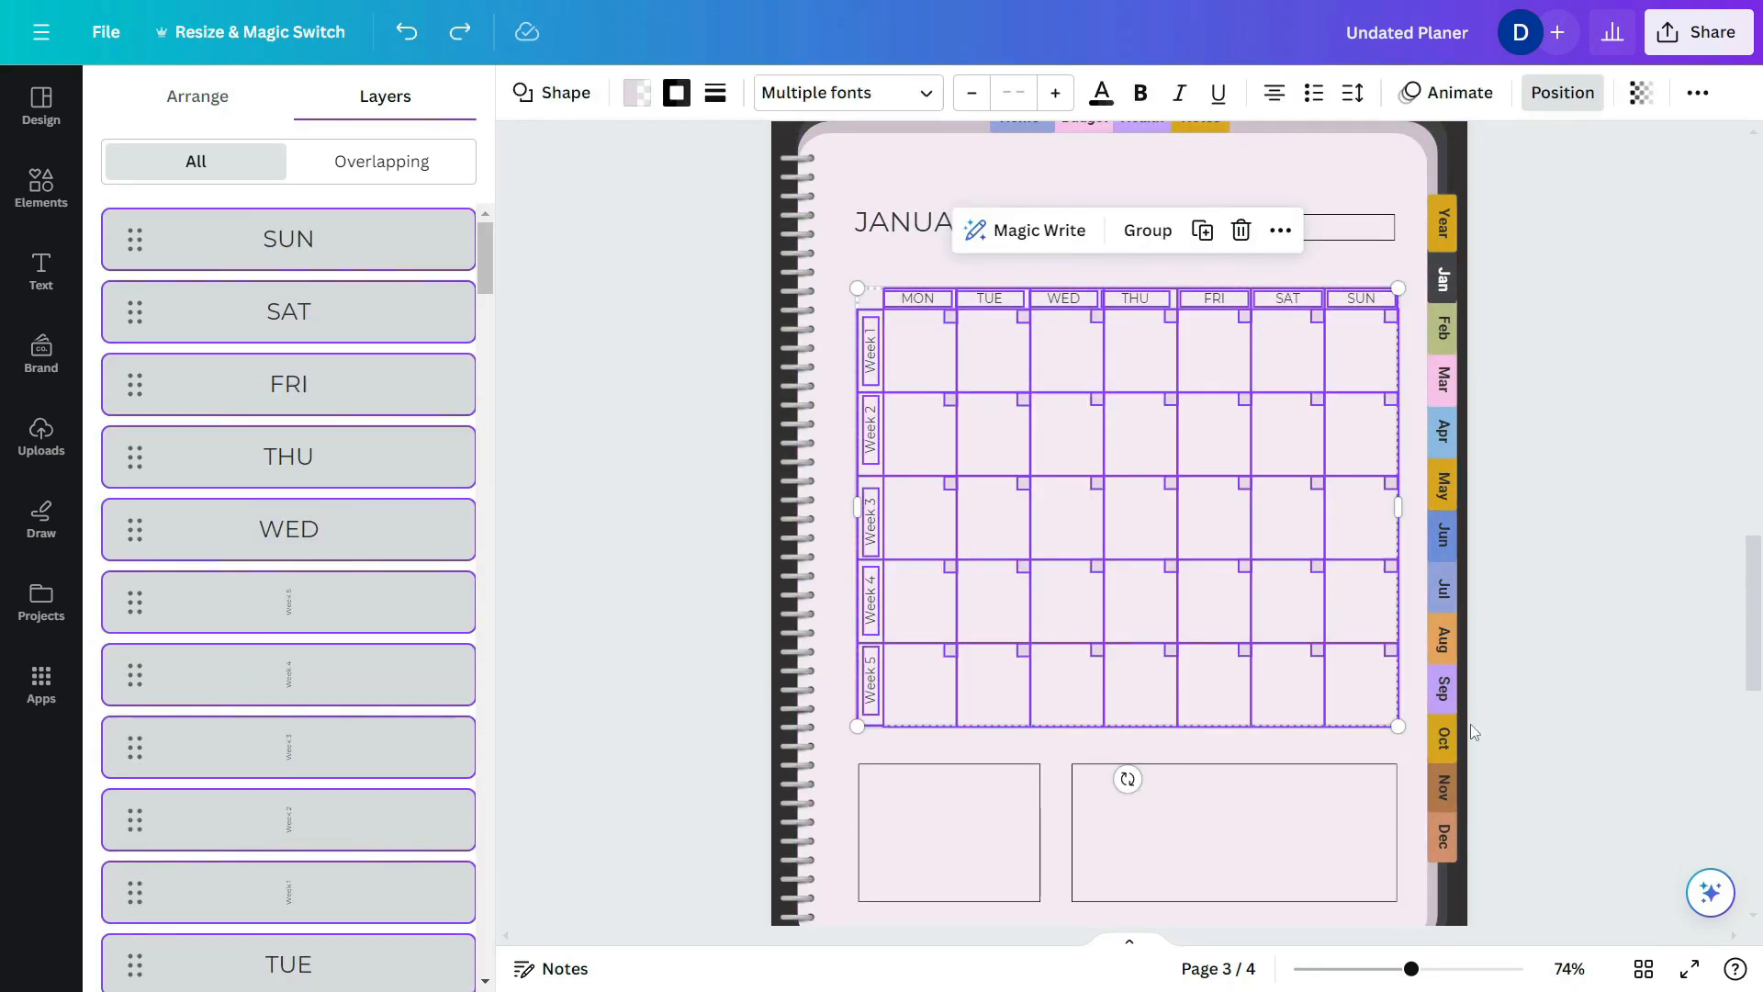
key("shift+Up")
key("shift+Up")
key("shift+Up")
- Move the JANUARY heading and the outlined rectangle beside it up together
left_click_drag(863, 188, 1357, 210)
key("shift+Up")
key("Up")
key("Up")
key("Up")
left_click(1248, 233)
- Extend both boxes below the grid upward to make them taller
left_click(1200, 677, "shift")
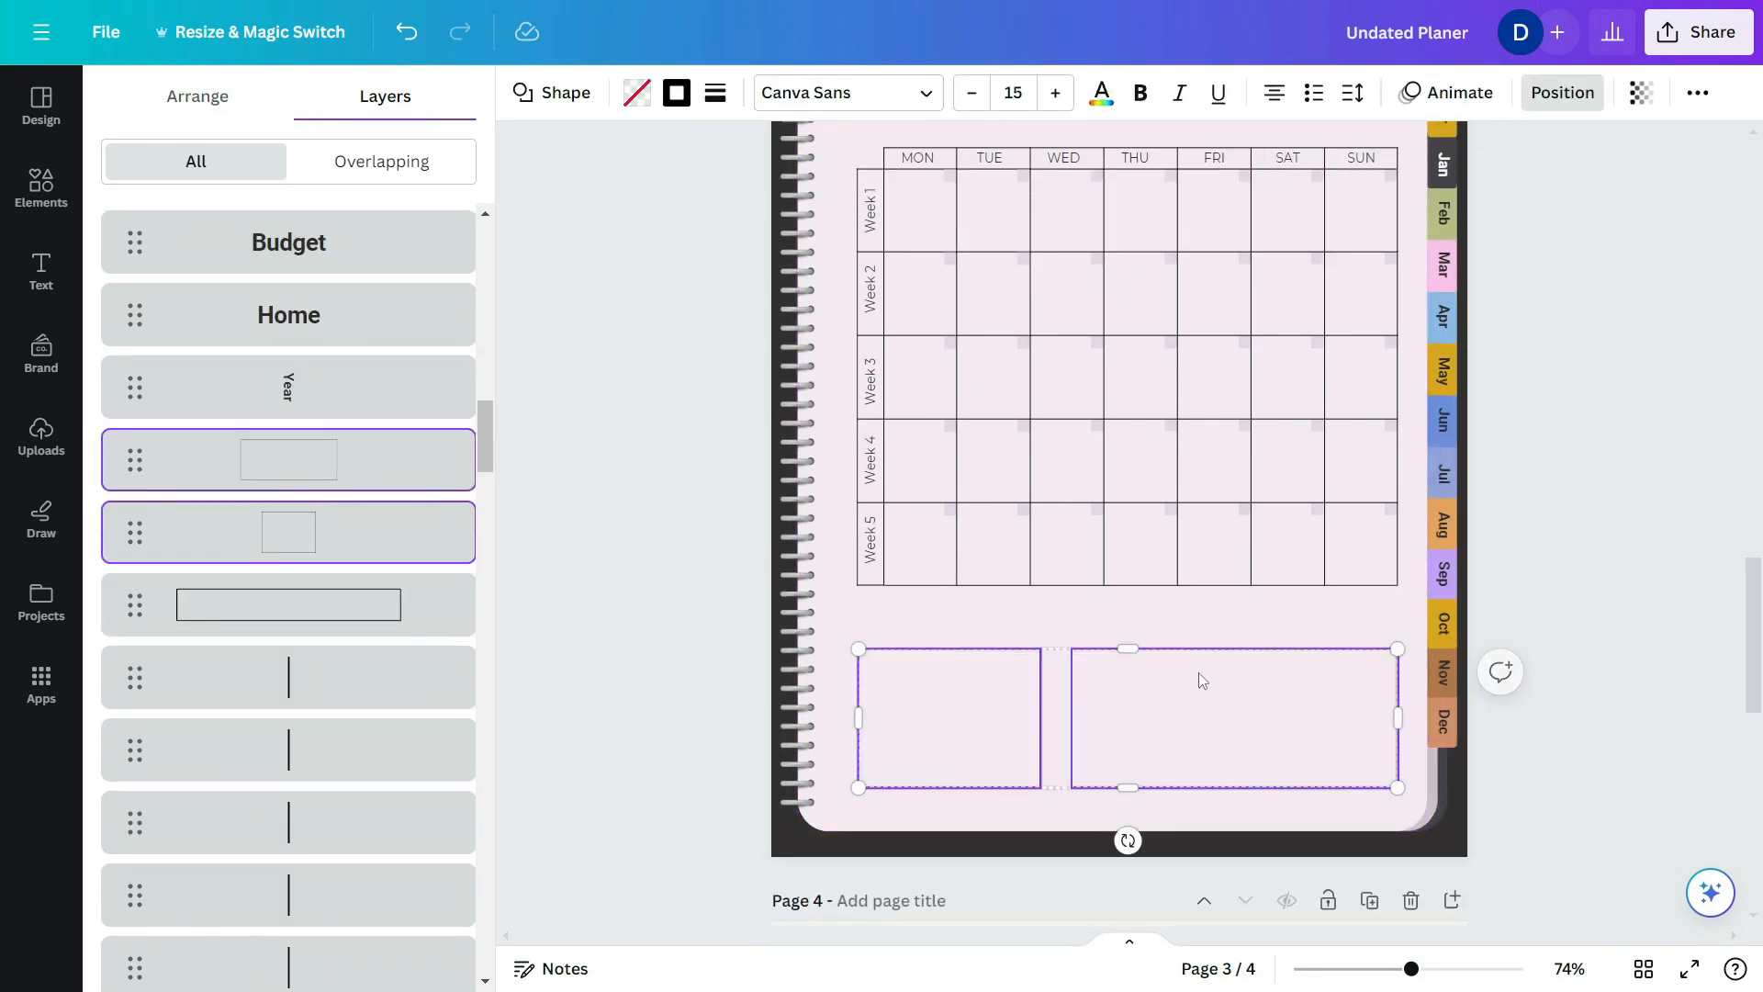
left_click_drag(1130, 646, 1139, 624)
left_click(1245, 632)
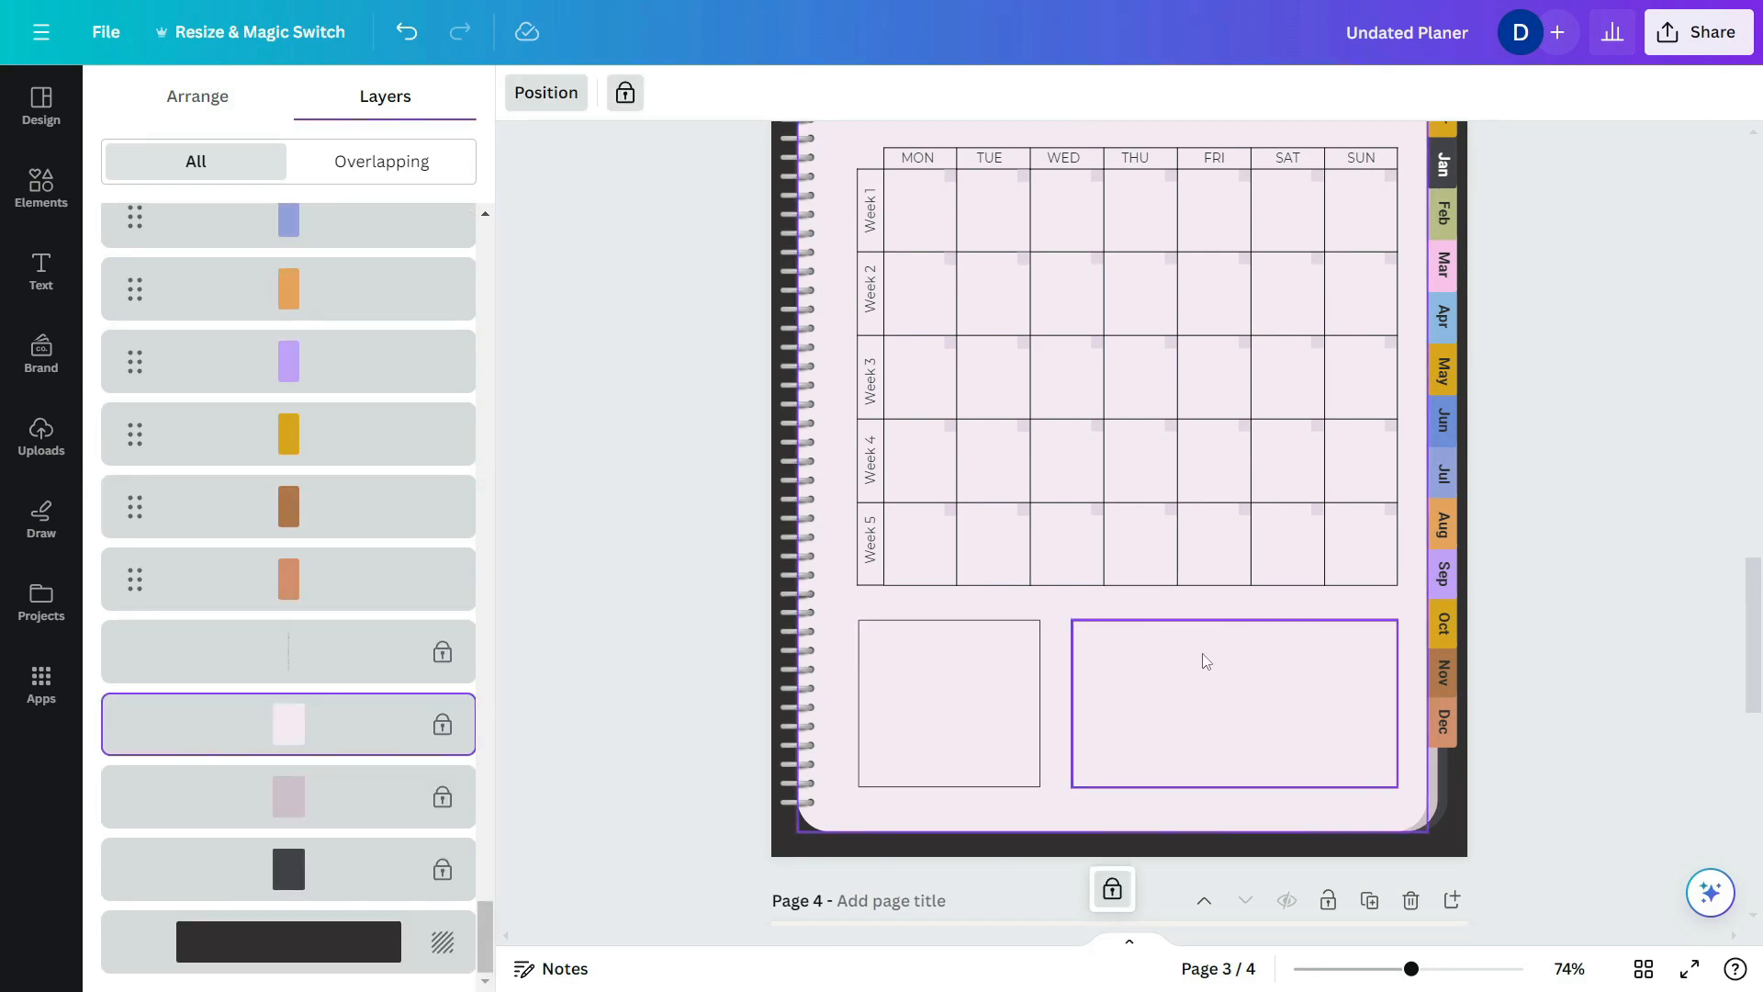
- Narrow the right box from its inner side and widen the left box, leaving a small gap between them
left_click(1205, 661)
left_click_drag(1072, 703, 1139, 702)
left_click(1027, 702)
left_click_drag(1040, 703, 1113, 701)
left_click(1142, 689)
left_click(1025, 614)
- Copy the MON label into both lower boxes and change the copies to TO DO LIST and NOTES
left_click(916, 161)
key("ctrl+d")
left_click_drag(915, 162, 1265, 664)
double_click(956, 641)
type("To DO LIST")
double_click(1267, 648)
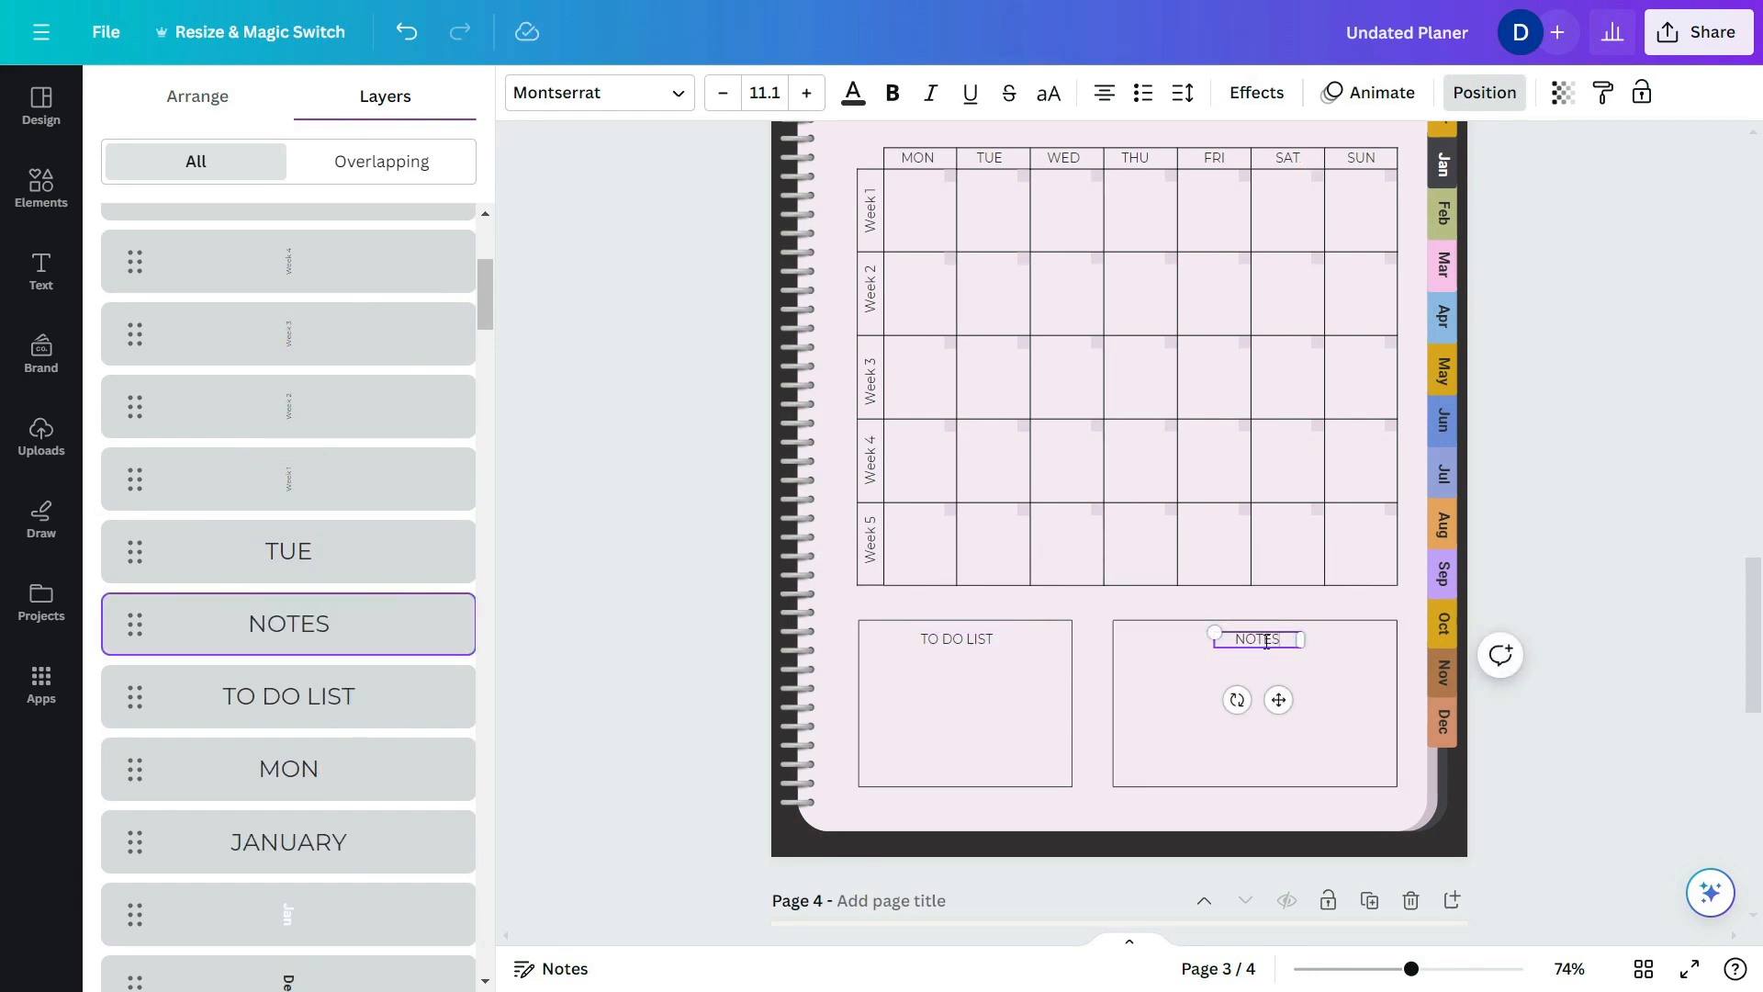
left_click(1320, 604)
- Place a horizontal line under the NOTES heading and move the notes box behind it
left_click_drag(898, 339, 1142, 667)
left_click(1369, 618)
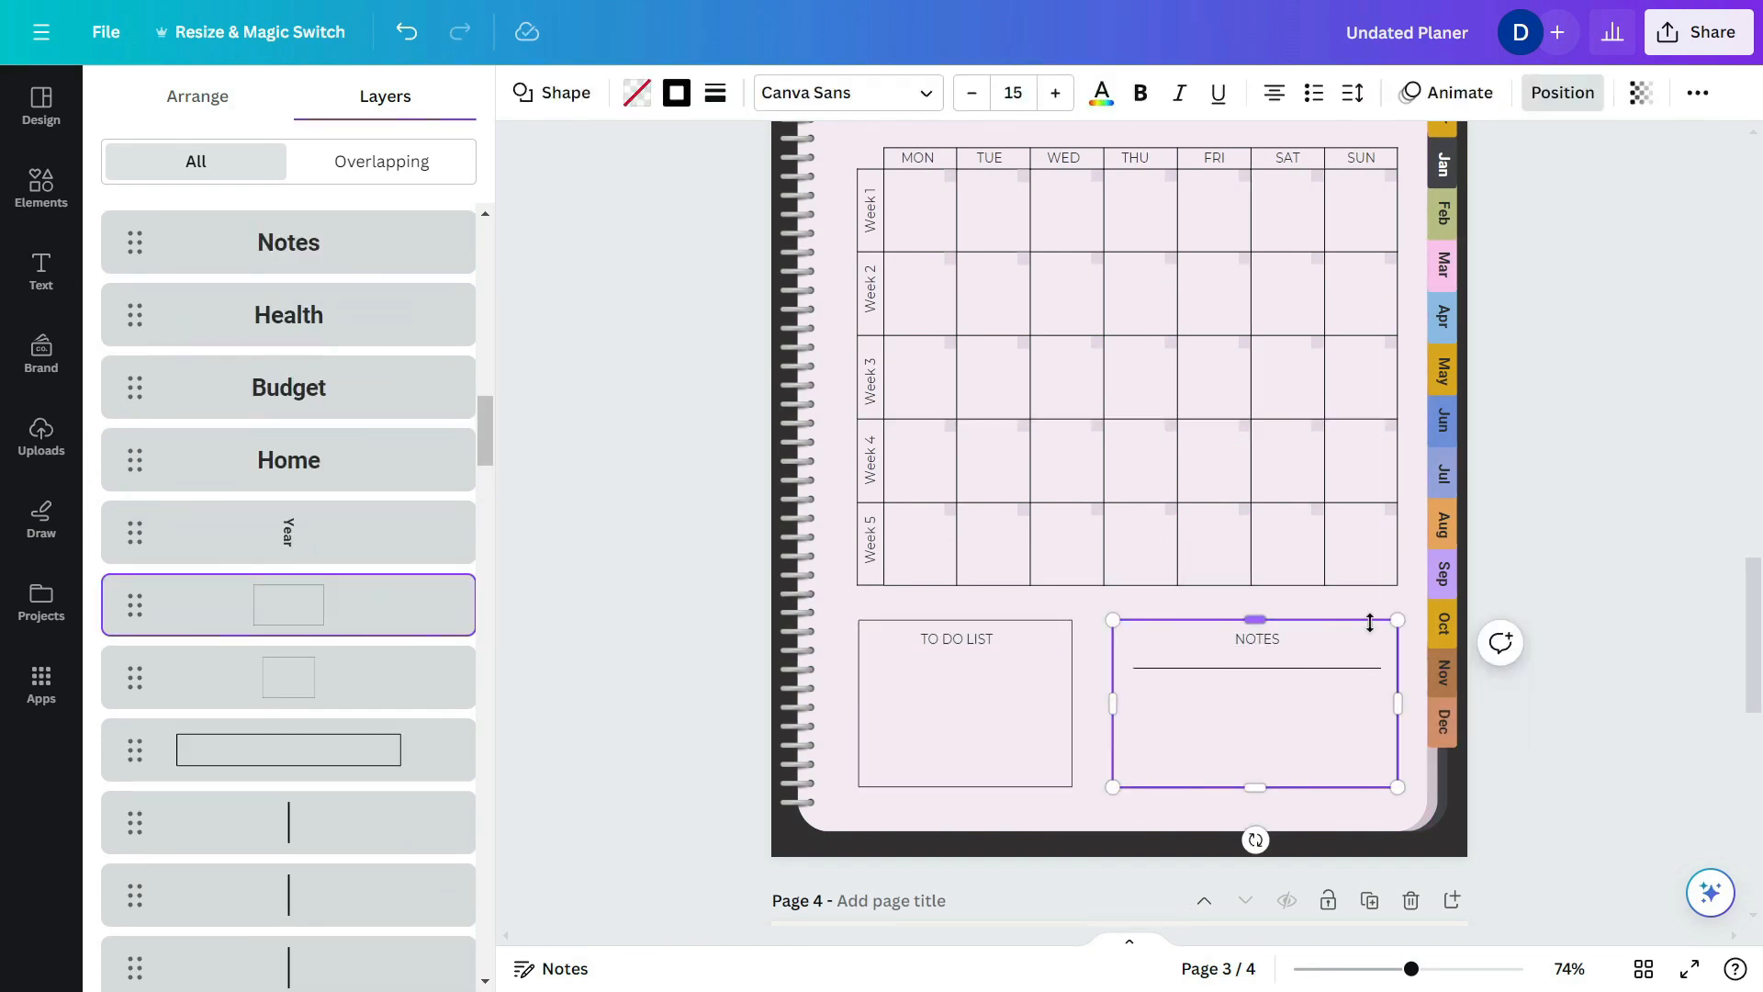
right_click(1383, 617)
mouse_move(1433, 592)
left_click(1510, 698)
- Duplicate the line downward at even spacing to give the notes box five writing lines
left_click_drag(1358, 668, 1358, 691)
key("ctrl+d")
key("ctrl+d")
key("ctrl+d")
- Copy the five writing lines into the TO DO LIST box and shorten them to fit inside it
left_click(1357, 690, "shift")
left_click(1357, 668, "shift")
left_click_drag(1250, 697, 994, 697)
left_click_drag(1125, 713, 1029, 725)
left_click_drag(972, 713, 988, 712)
left_click(988, 731)
- Add a tiny circle with a pale purple fill at the start of the first to-do line
left_click(41, 189)
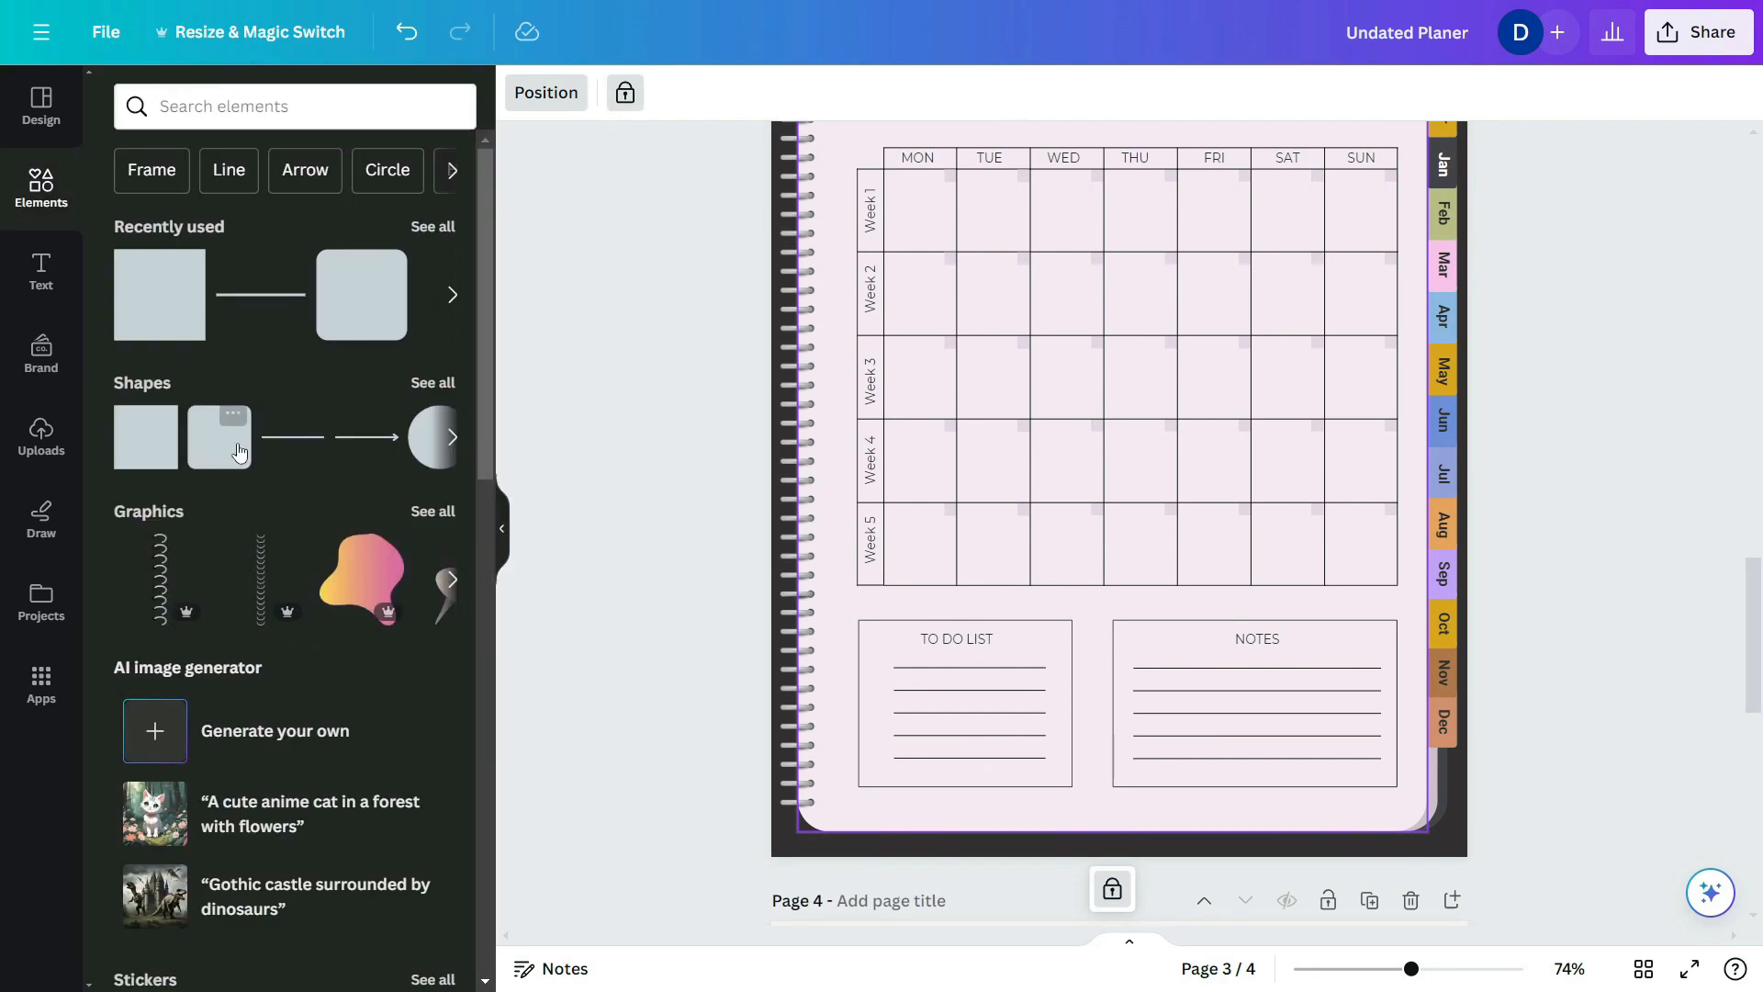
left_click(430, 437)
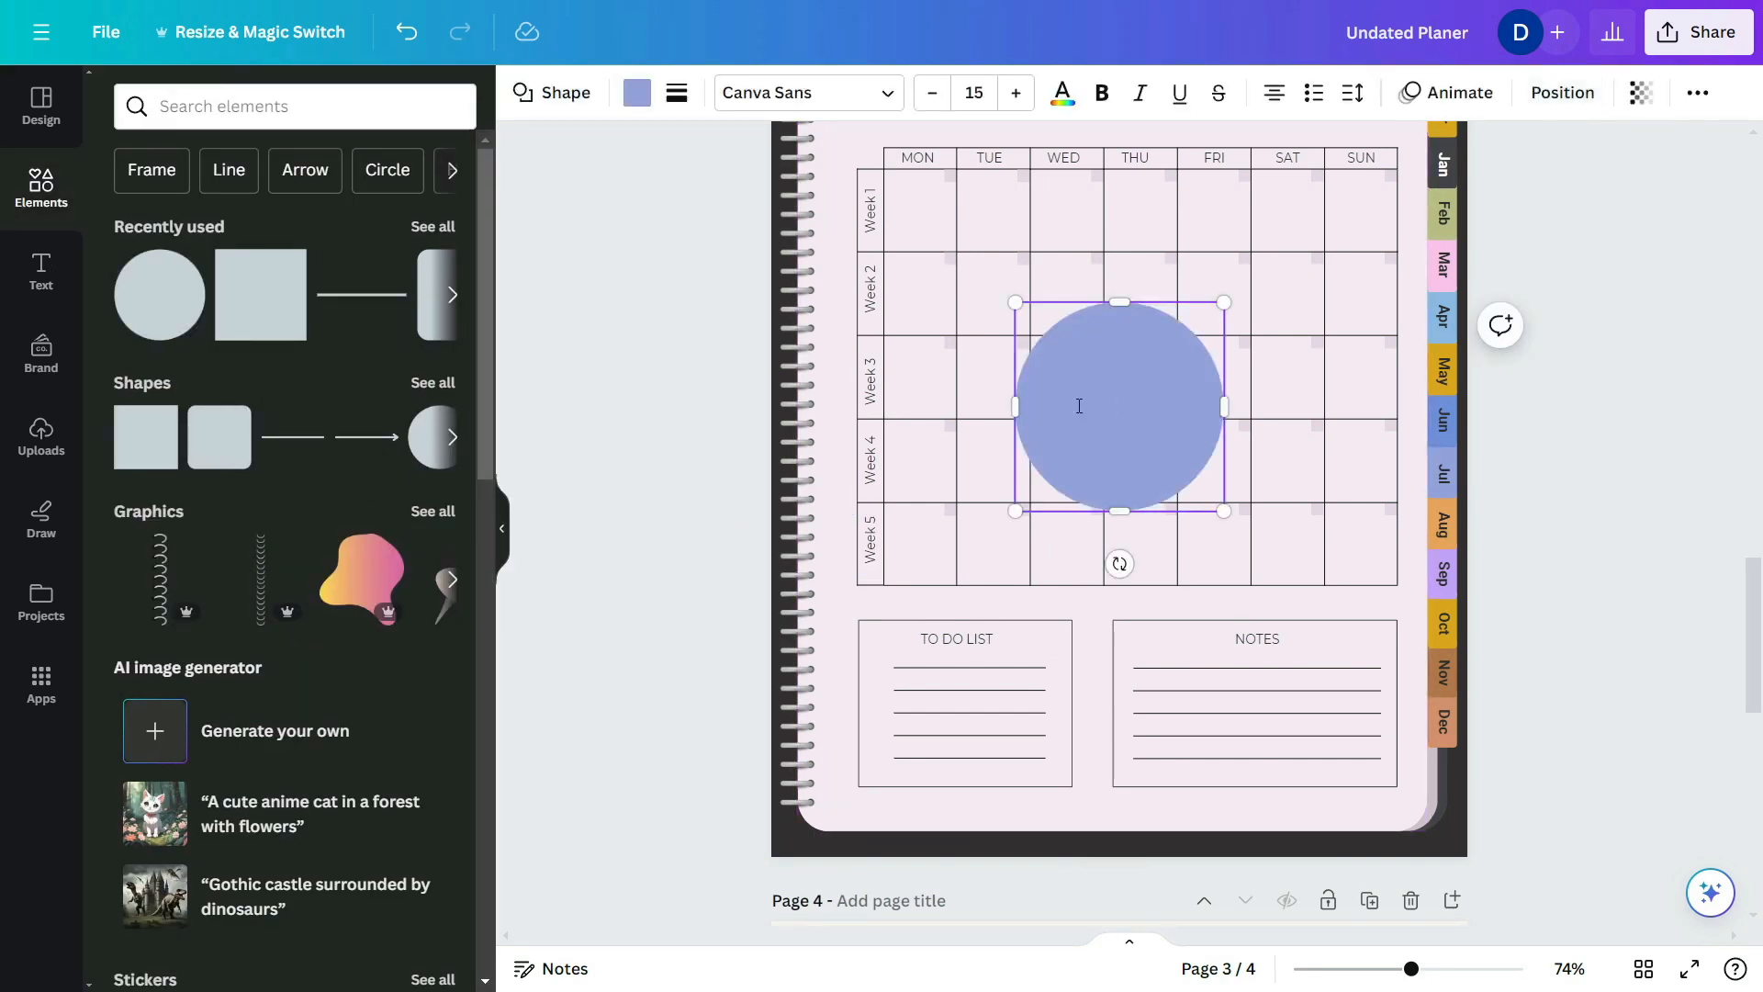
left_click_drag(1222, 302, 885, 676)
scroll(885, 676, "up", 5)
left_click_drag(723, 606, 659, 797)
left_click(635, 700)
left_click(636, 92)
left_click(375, 357)
left_click(665, 669)
- Duplicate the small circle down the list so each of the five to-do lines has a bullet
left_click(660, 660)
key("ctrl+d")
scroll(976, 764, "down", 1)
key("ctrl+d")
key("ctrl+d")
key("ctrl+d")
left_click(659, 671)
key("ctrl+z")
left_click(657, 725)
left_click(837, 797)
scroll(836, 698, "down", 3)
left_click(937, 696)
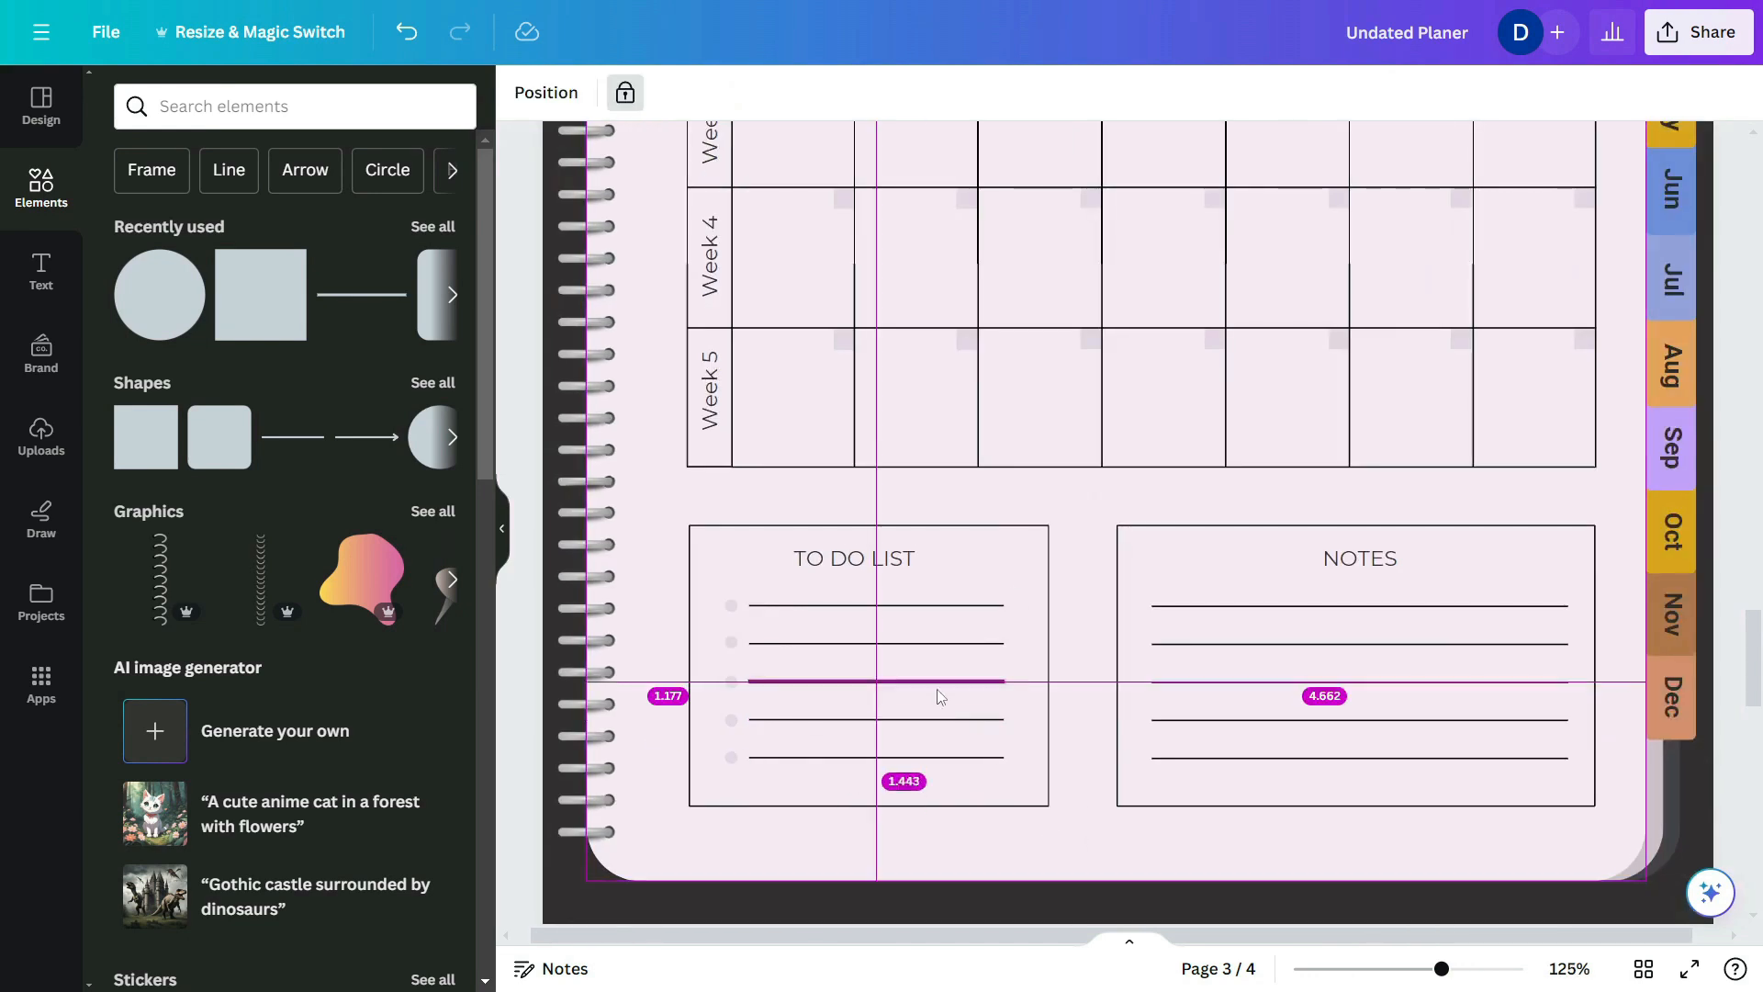
left_click(944, 613)
left_click(958, 609)
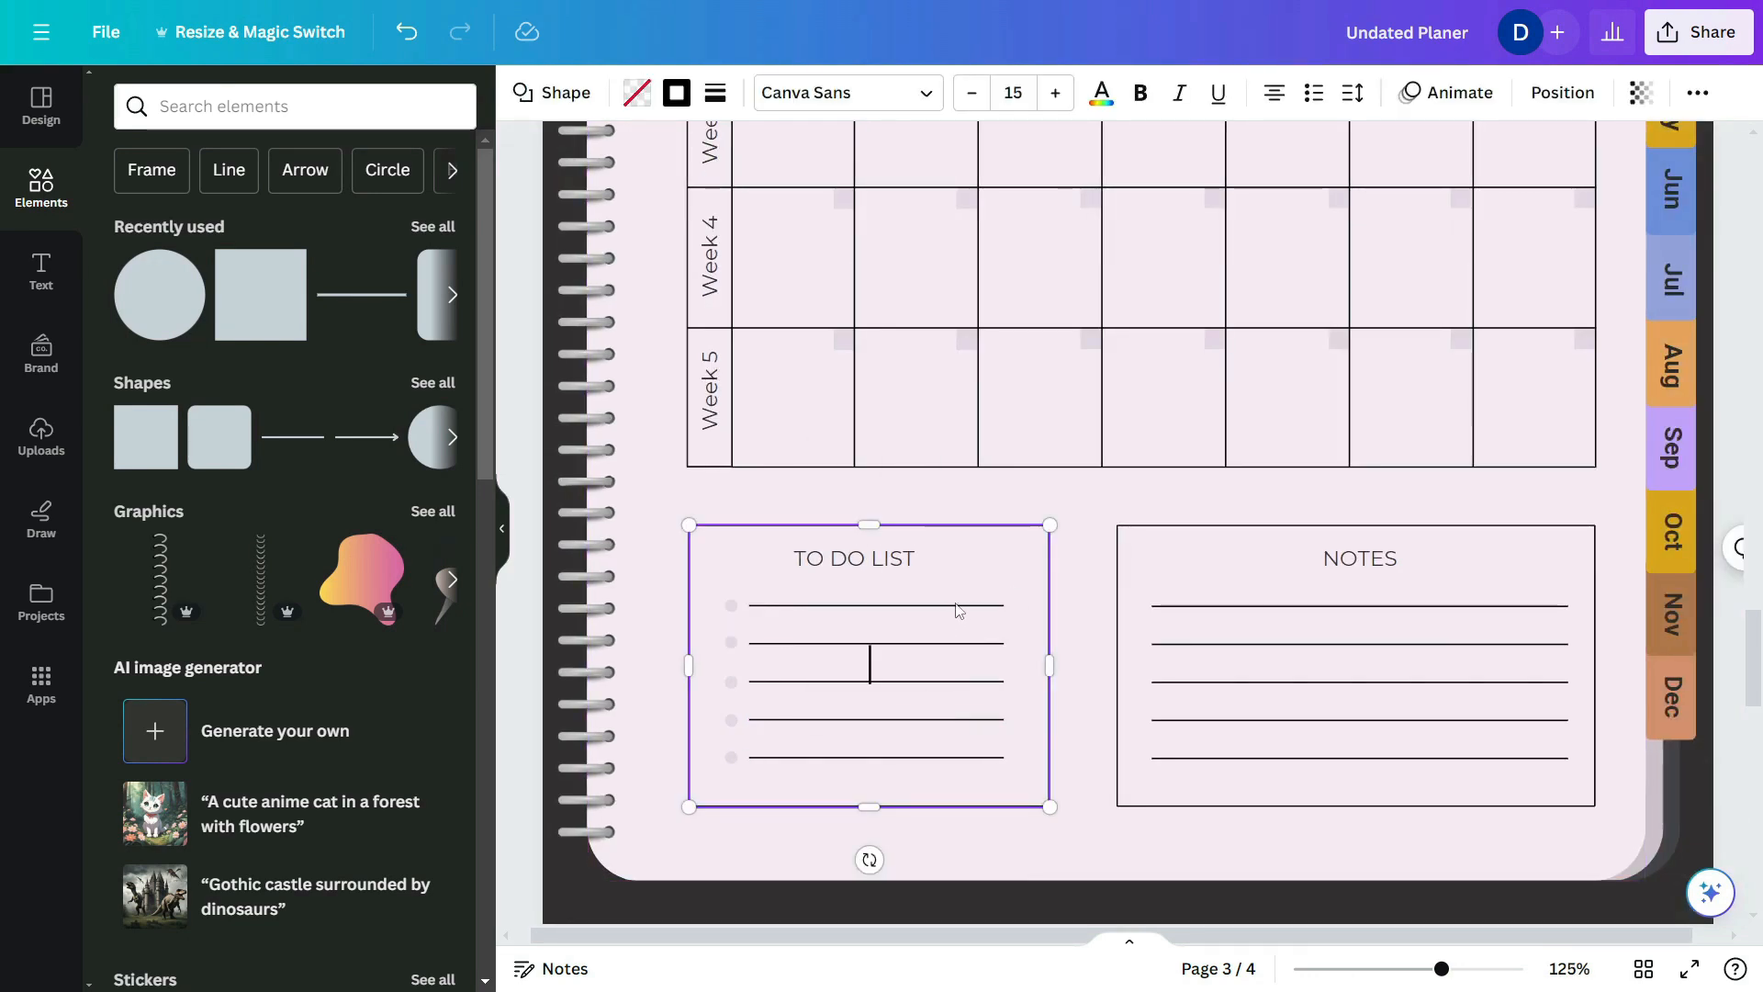
- Change the five writing lines in the NOTES box to a dashed style
left_click(1184, 607)
left_click(1195, 644, "shift")
left_click(1207, 681, "shift")
left_click(1216, 719, "shift")
left_click(1221, 757, "shift")
left_click(579, 93)
left_click(784, 162)
left_click(1070, 602)
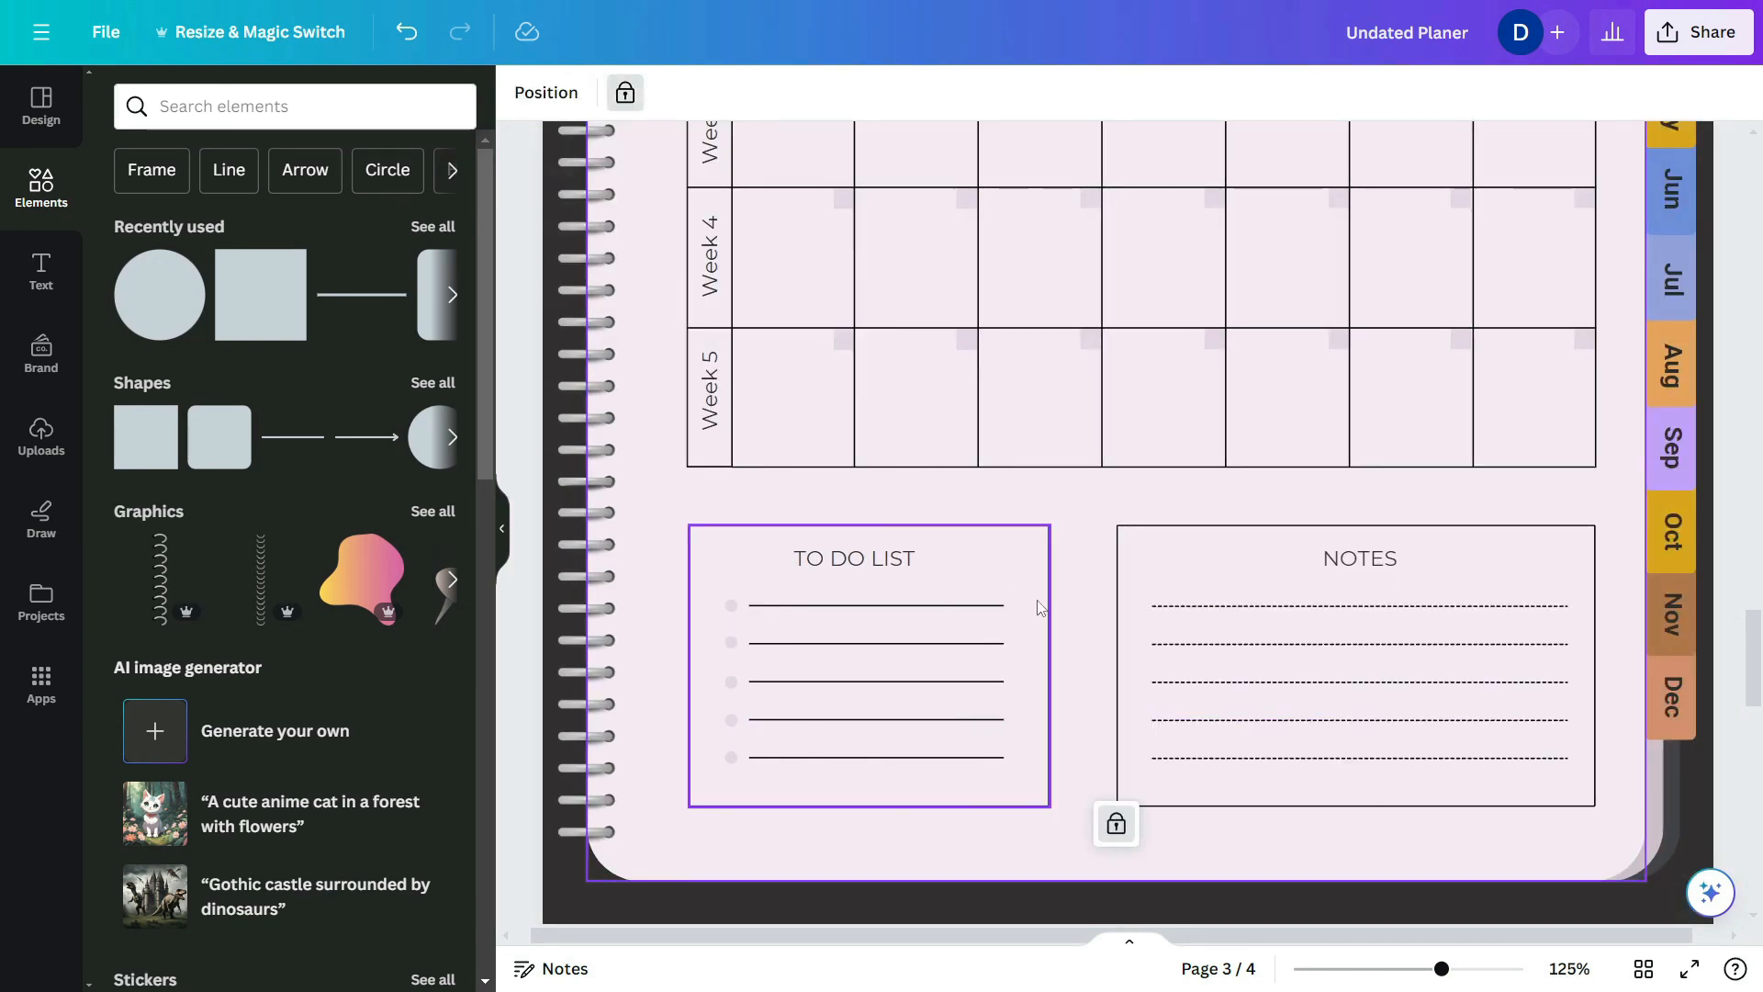
- Send the TO DO LIST box outline backward so its writing lines lie in front of it
right_click(1040, 608)
mouse_move(1102, 592)
left_click(1460, 681)
right_click(978, 605)
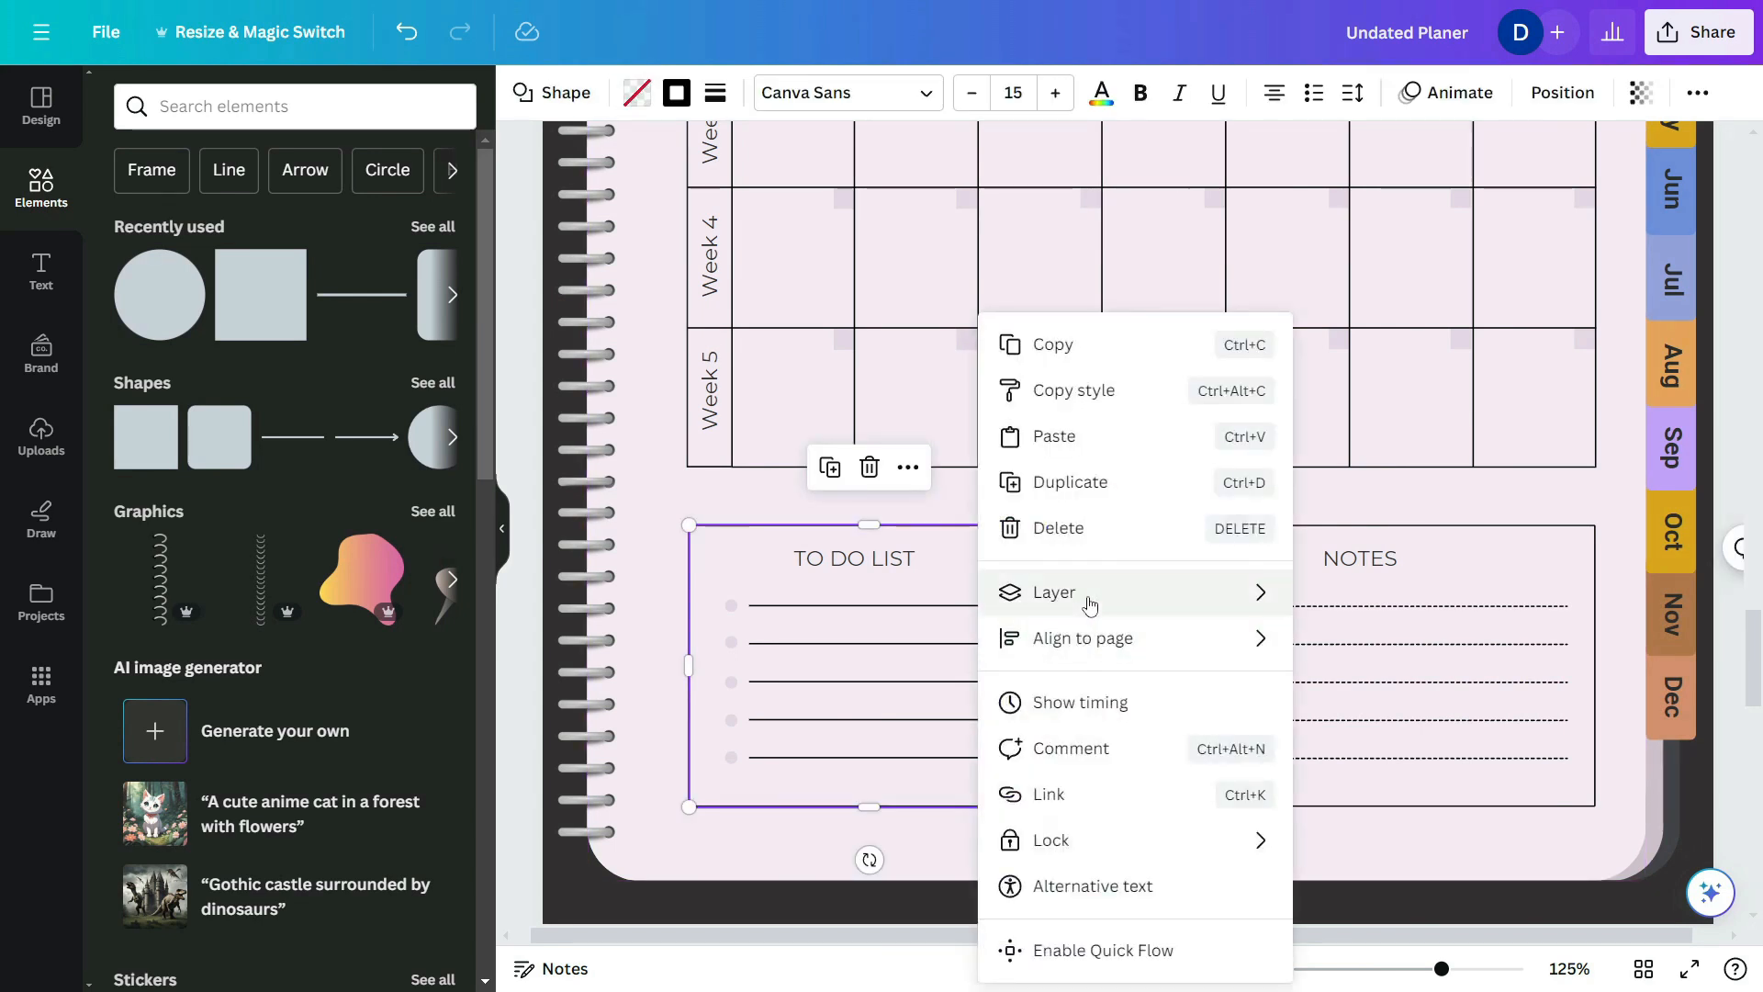
- Change the five writing lines in the TO DO LIST box to a dashed style
left_click(955, 605)
left_click(959, 643, "shift")
left_click(962, 681, "shift")
left_click(964, 719, "shift")
left_click(966, 756, "shift")
left_click(578, 93)
left_click(783, 162)
left_click(1080, 501)
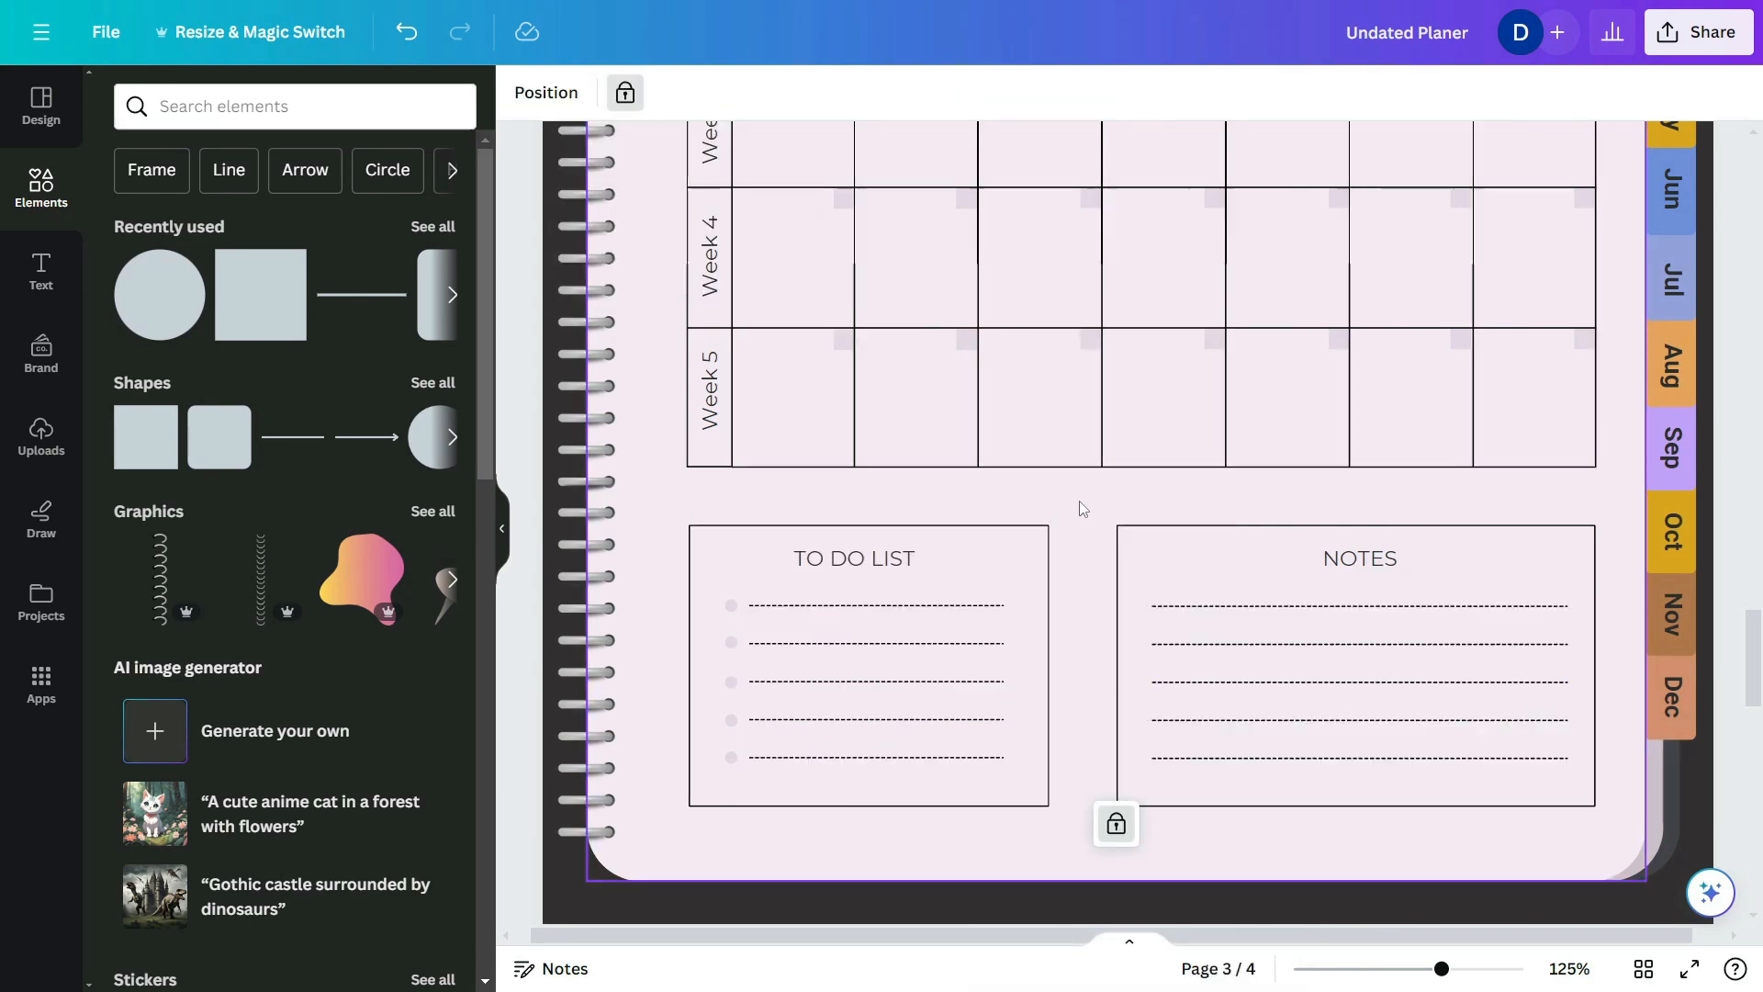
- Copy a weekday label into the empty box beside the JANUARY title and change its text to "MONTH / YEAR :"
scroll(1083, 508, "down", 5)
scroll(1298, 530, "up", 5)
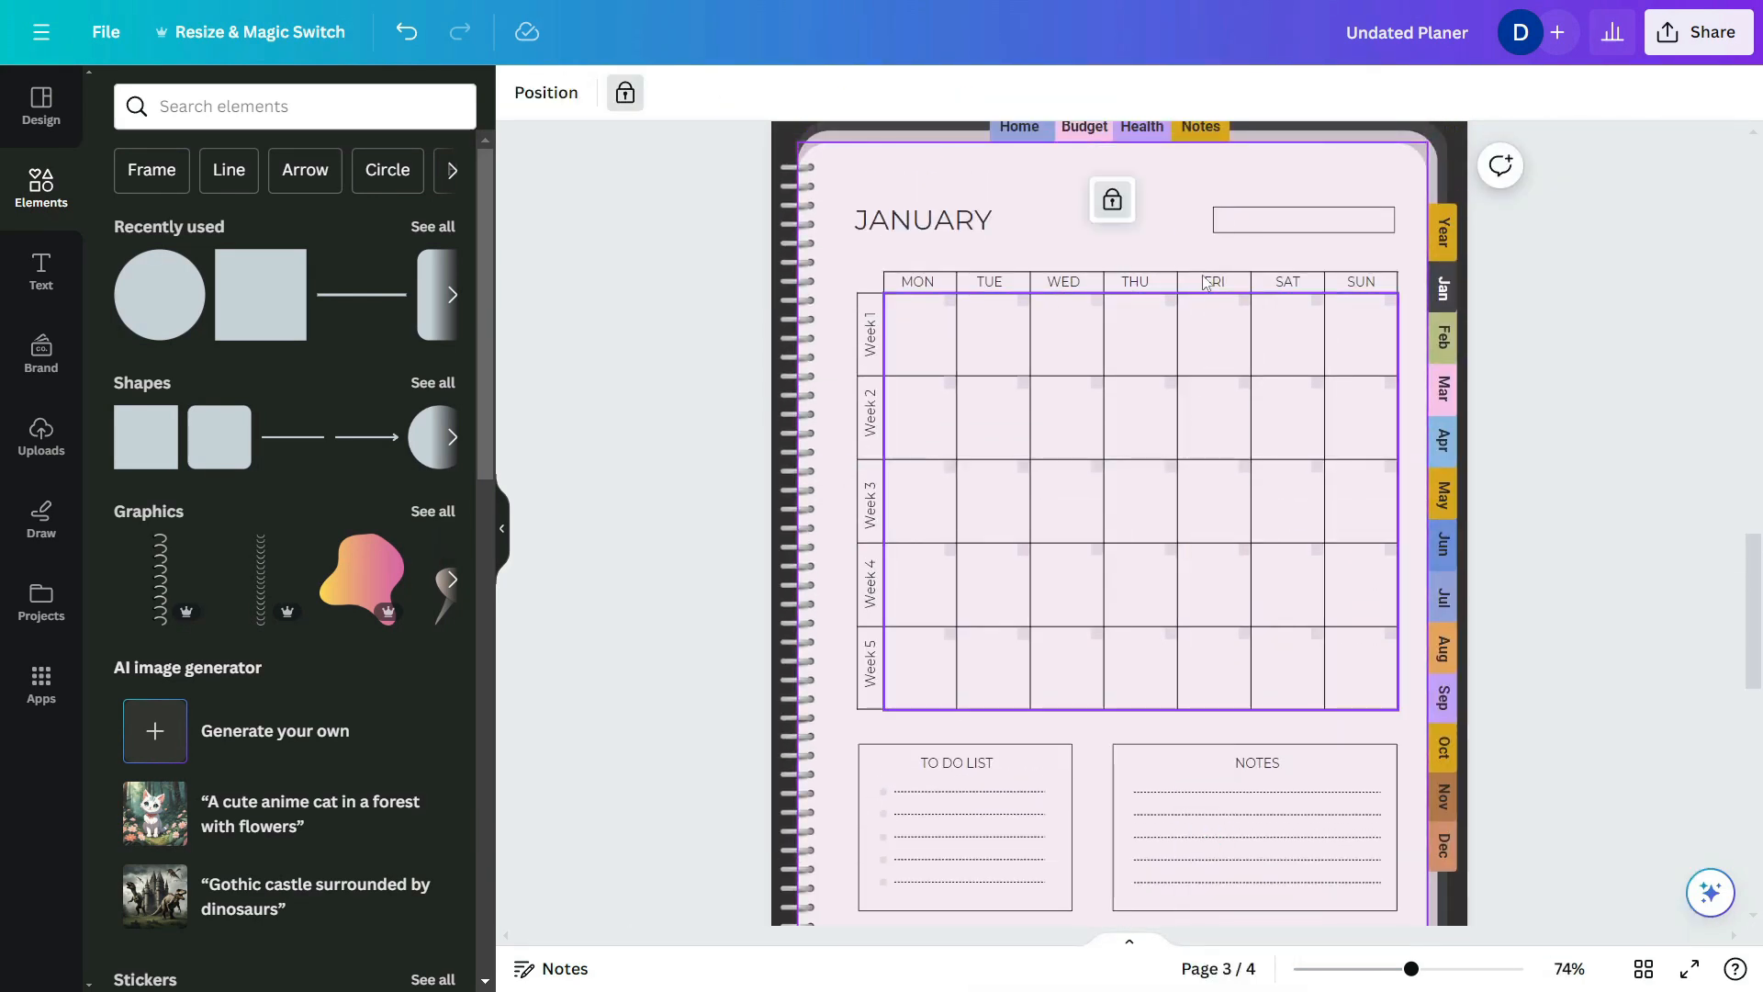
left_click_drag(1284, 283, 1286, 220)
double_click(1287, 220)
type("MONTH/YEAR :")
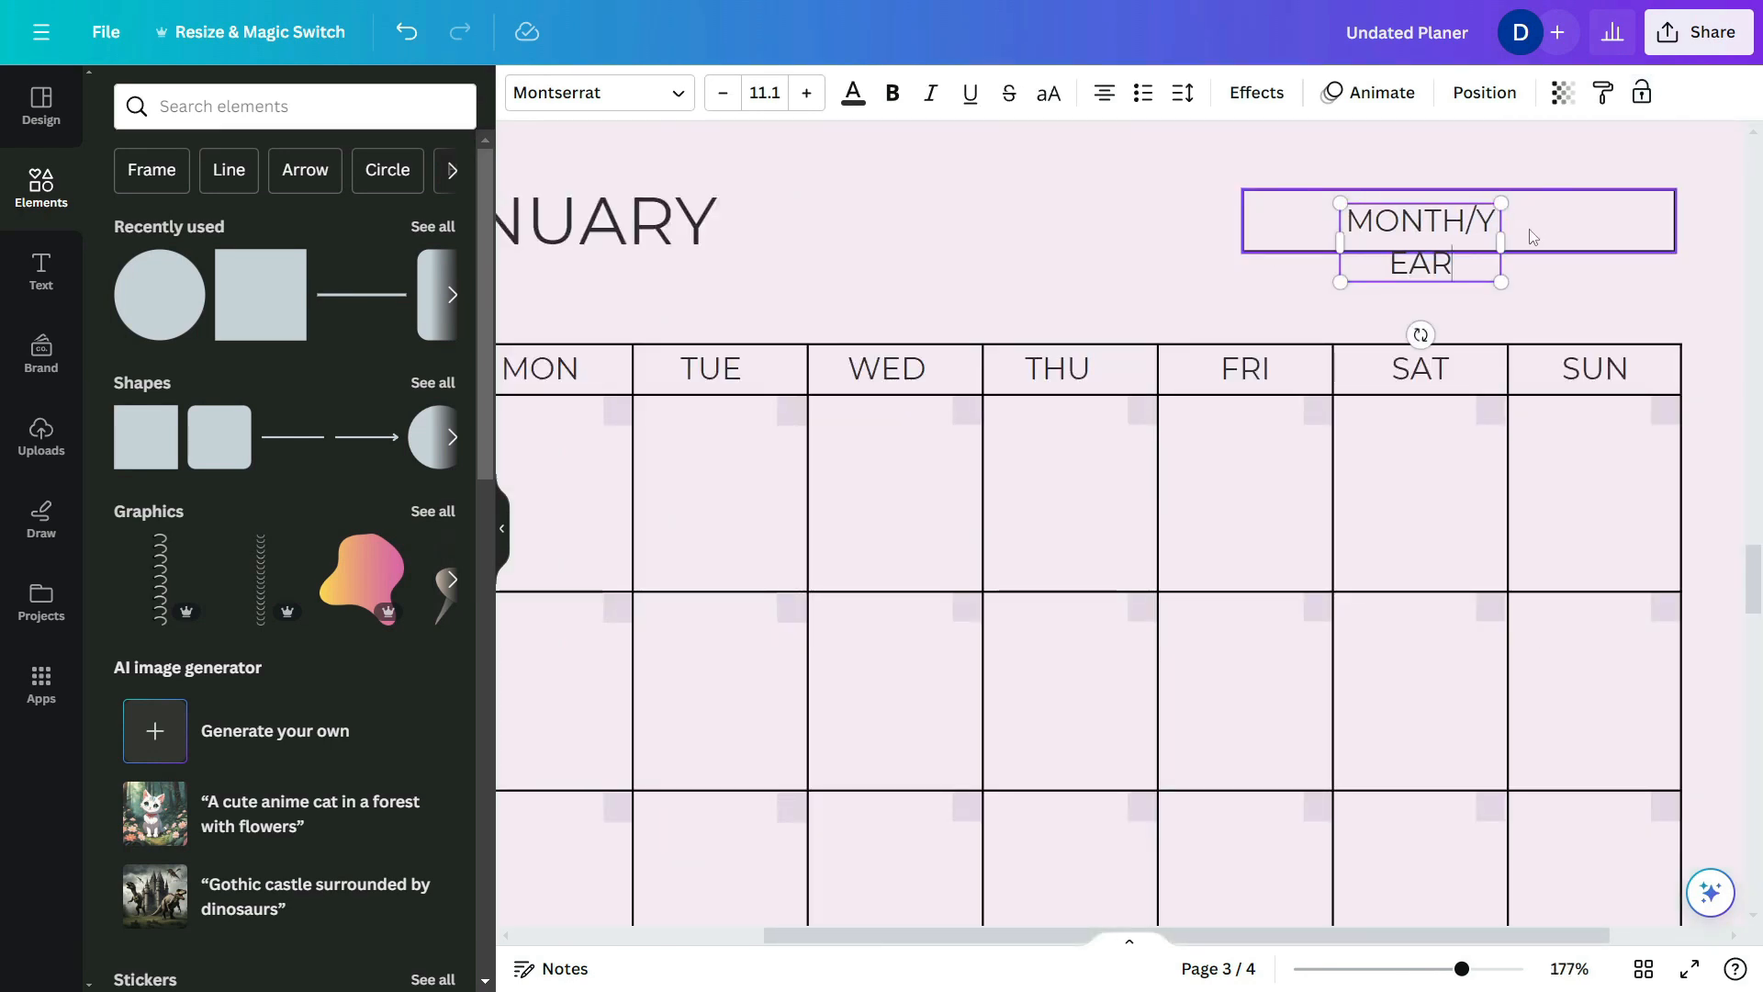
- Widen the MONTH / YEAR label to fit on one line and place it at the left end of its box
left_click(1500, 244)
left_click(1382, 218)
left_click_drag(1483, 221, 1420, 228)
key("Right")
left_click(1617, 299)
- Select all the January calendar content and nudge it slightly left to balance it on the notebook page
scroll(1285, 259, "down", 5)
scroll(1288, 260, "down", 2)
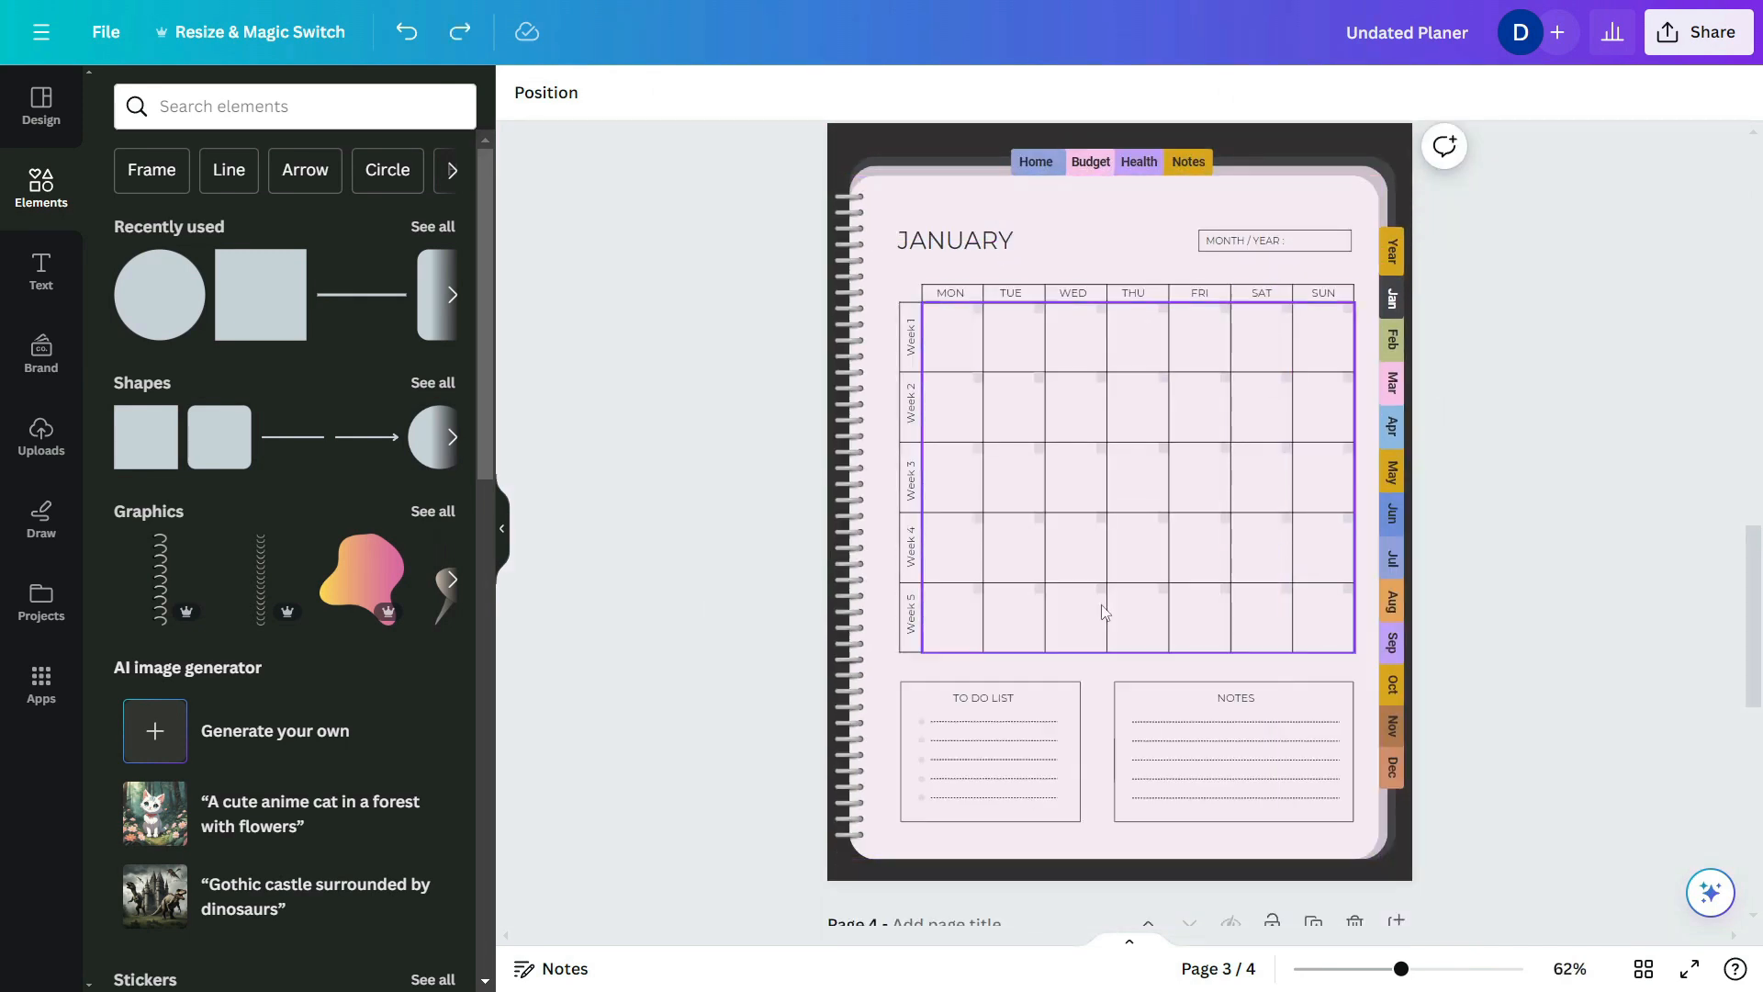
left_click_drag(887, 215, 1368, 847)
key("shift+Left")
key("shift+Left")
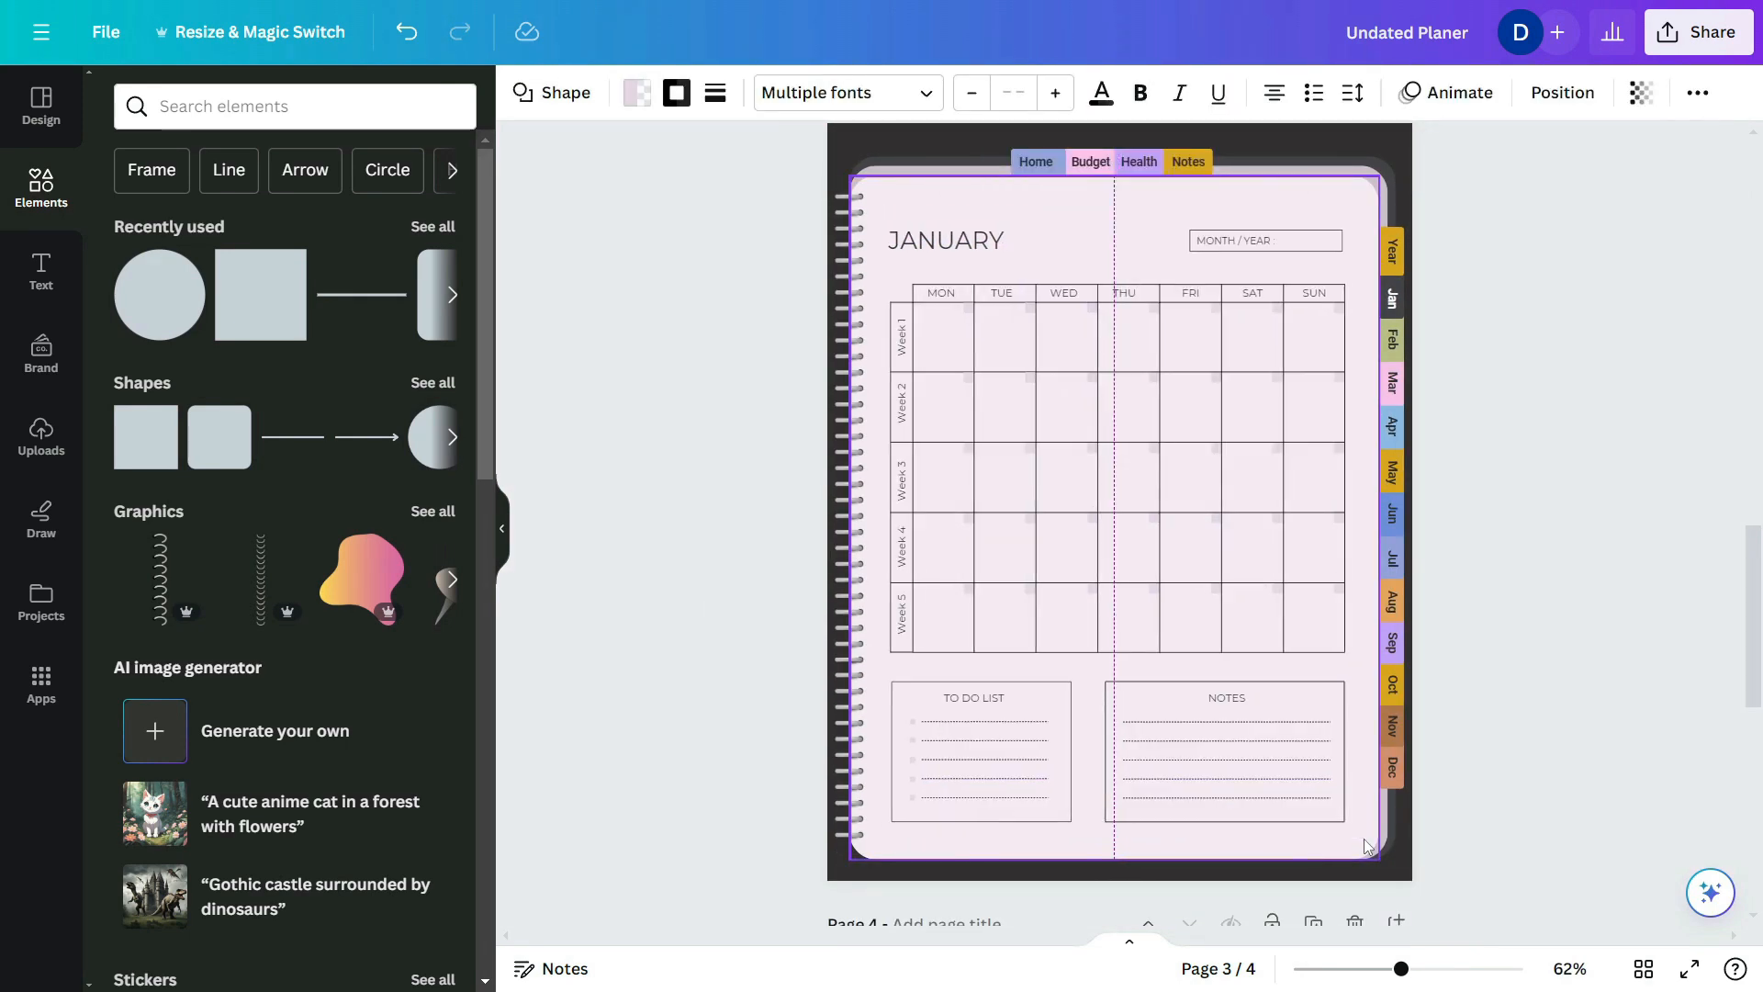
key("shift+Right")
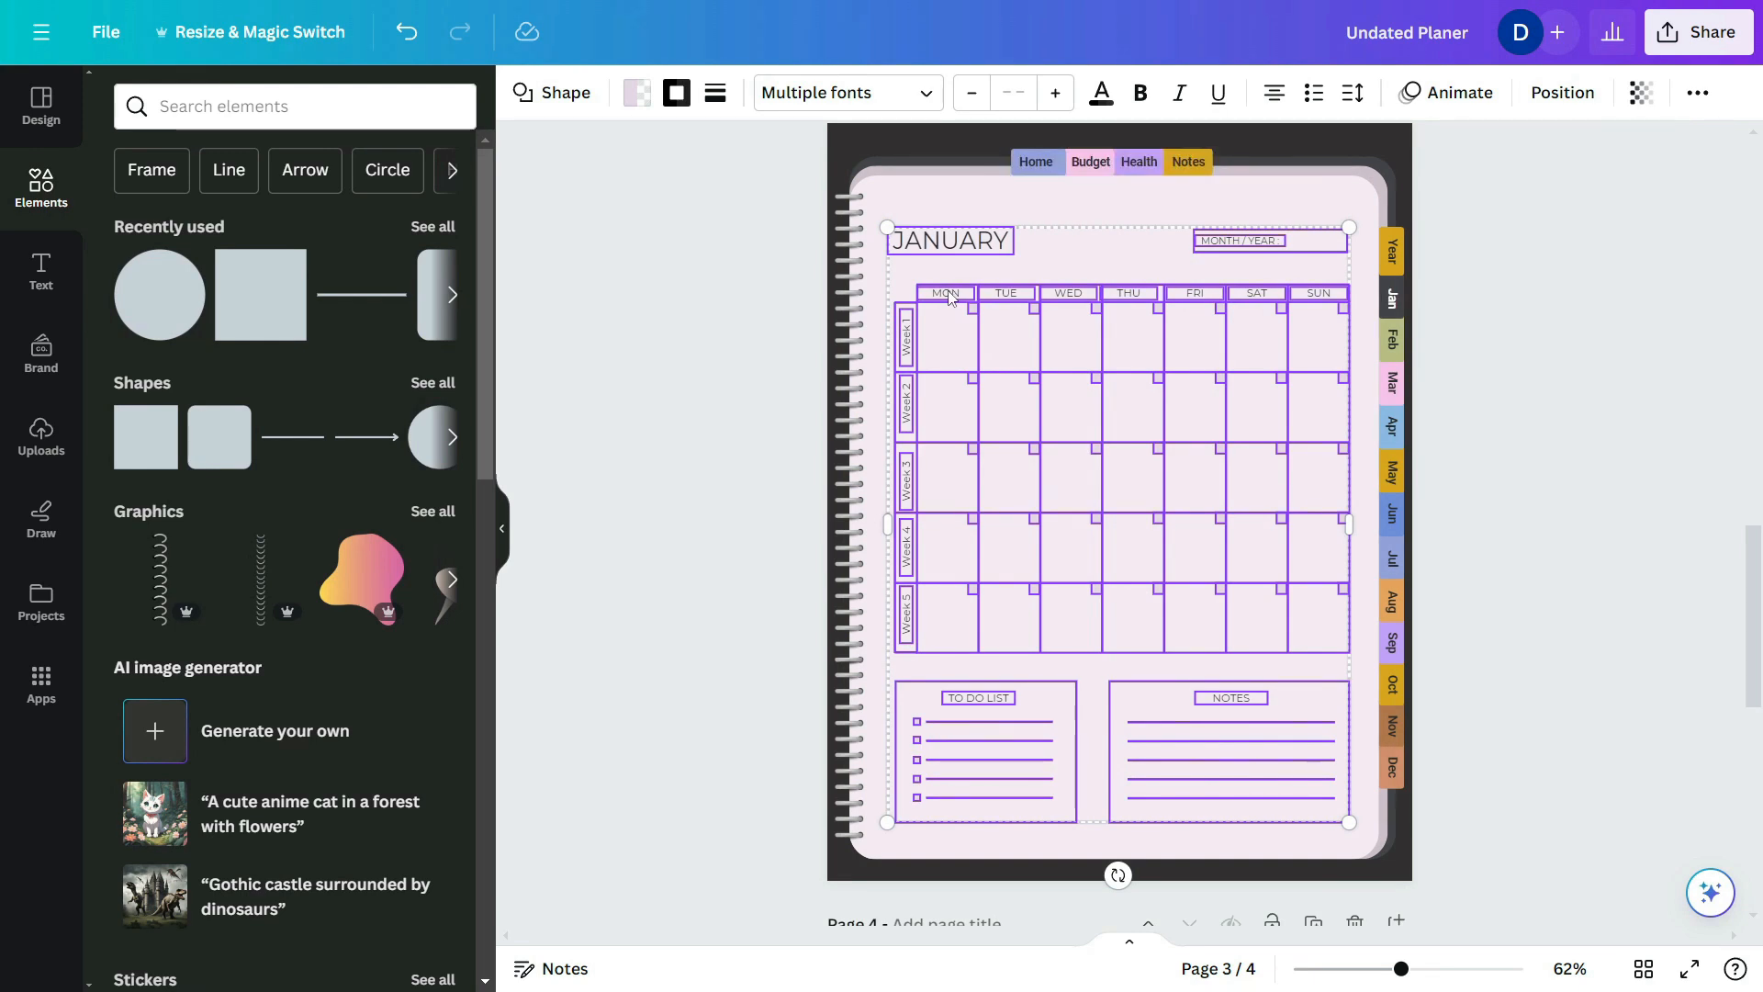
key("shift+Left")
left_click(1497, 471)
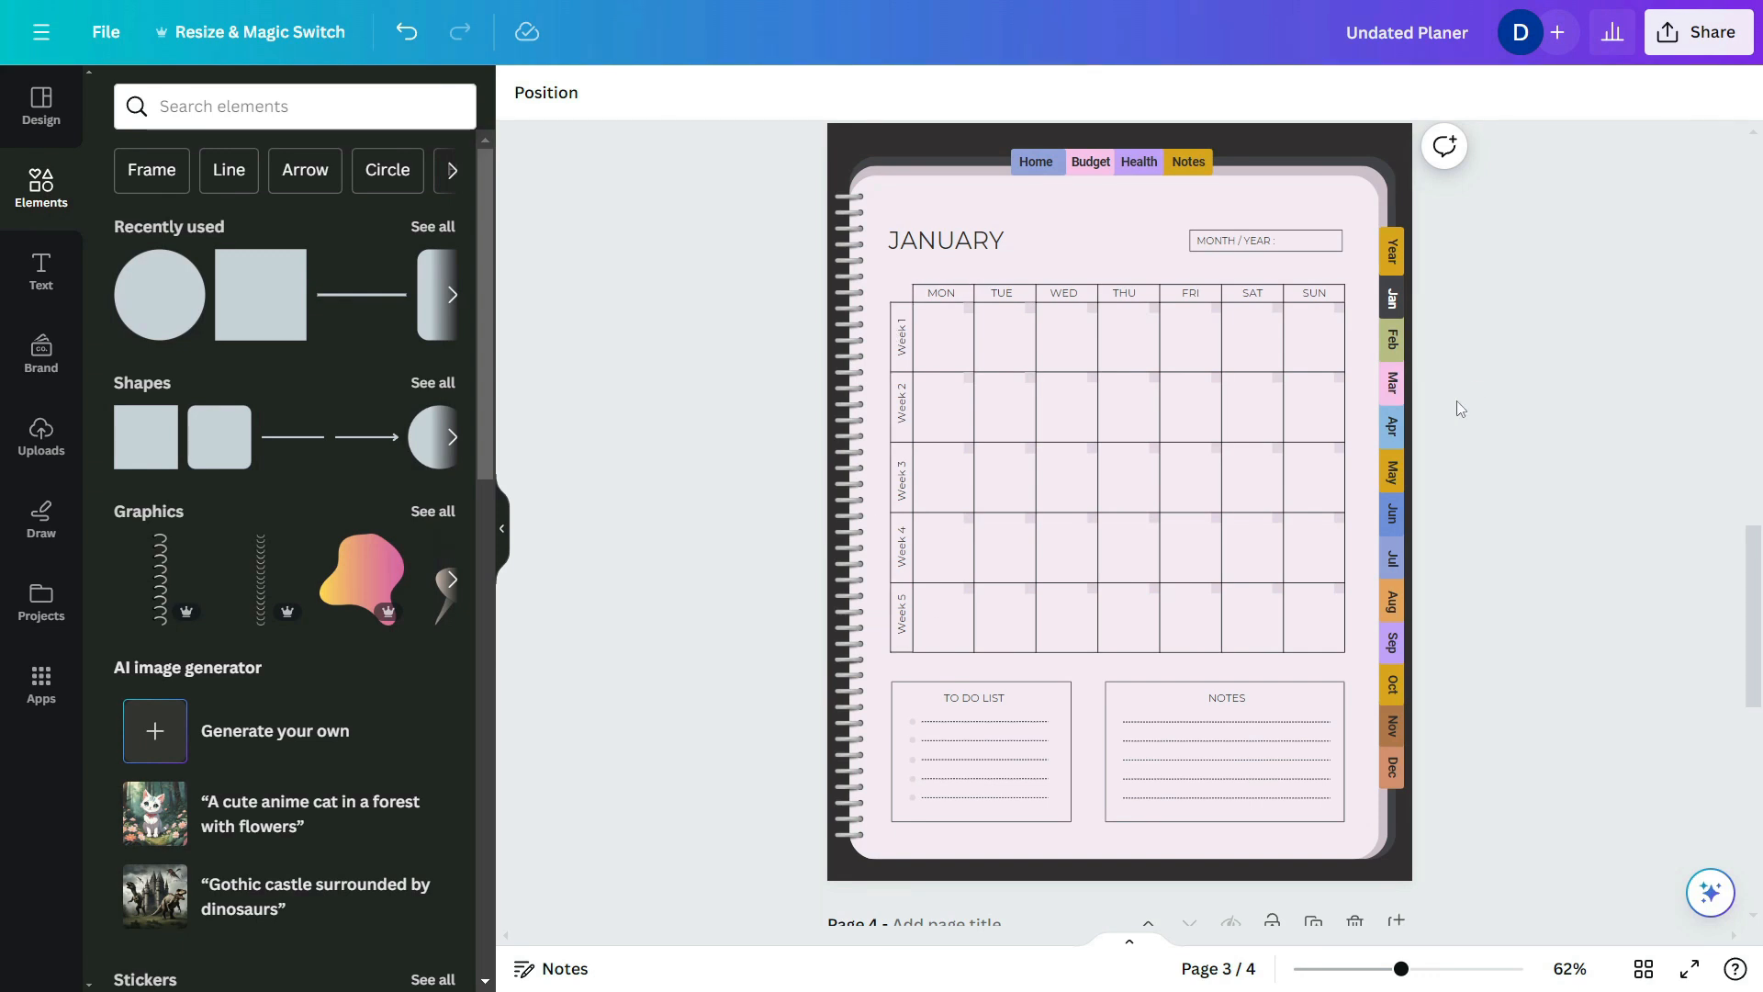
- Duplicate the January calendar page
scroll(1256, 258, "up", 3)
left_click(1313, 331)
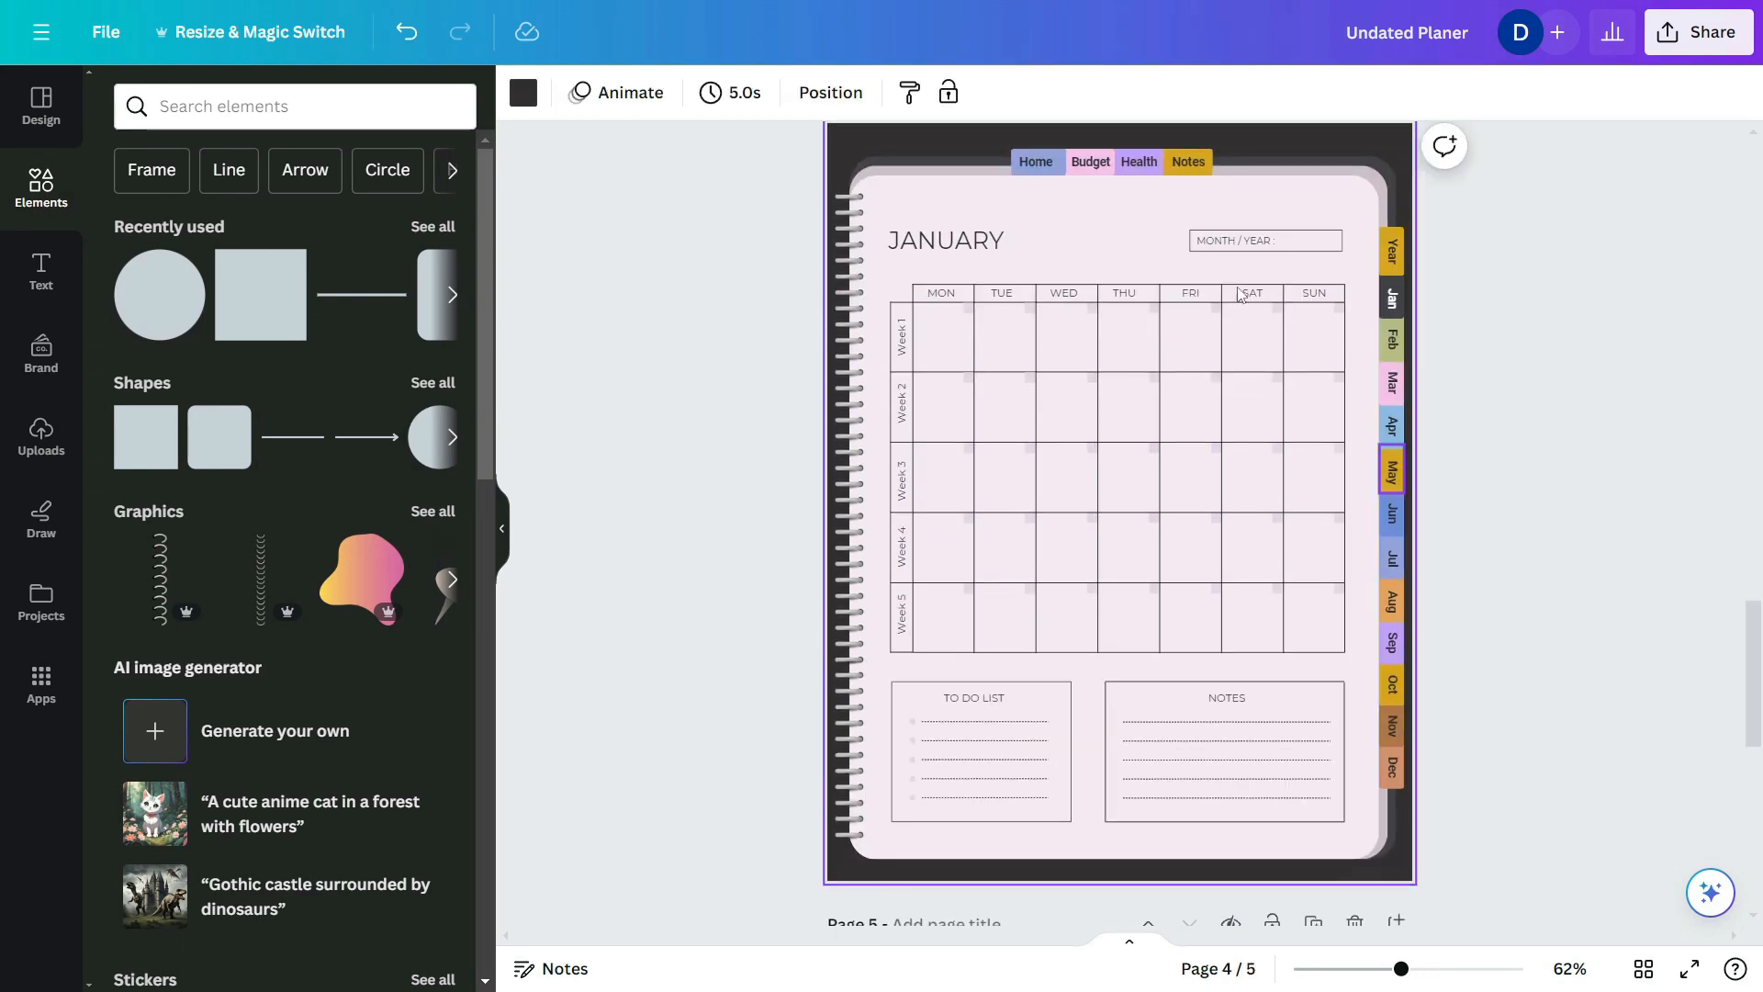
scroll(895, 225, "up", 7)
scroll(900, 236, "down", 6)
- Delete the spare last page and clear the calendar, title and boxes from the duplicated page, keeping the tabbed notebook
left_click_drag(888, 329, 1339, 922)
scroll(1279, 792, "down", 5)
left_click(1353, 579)
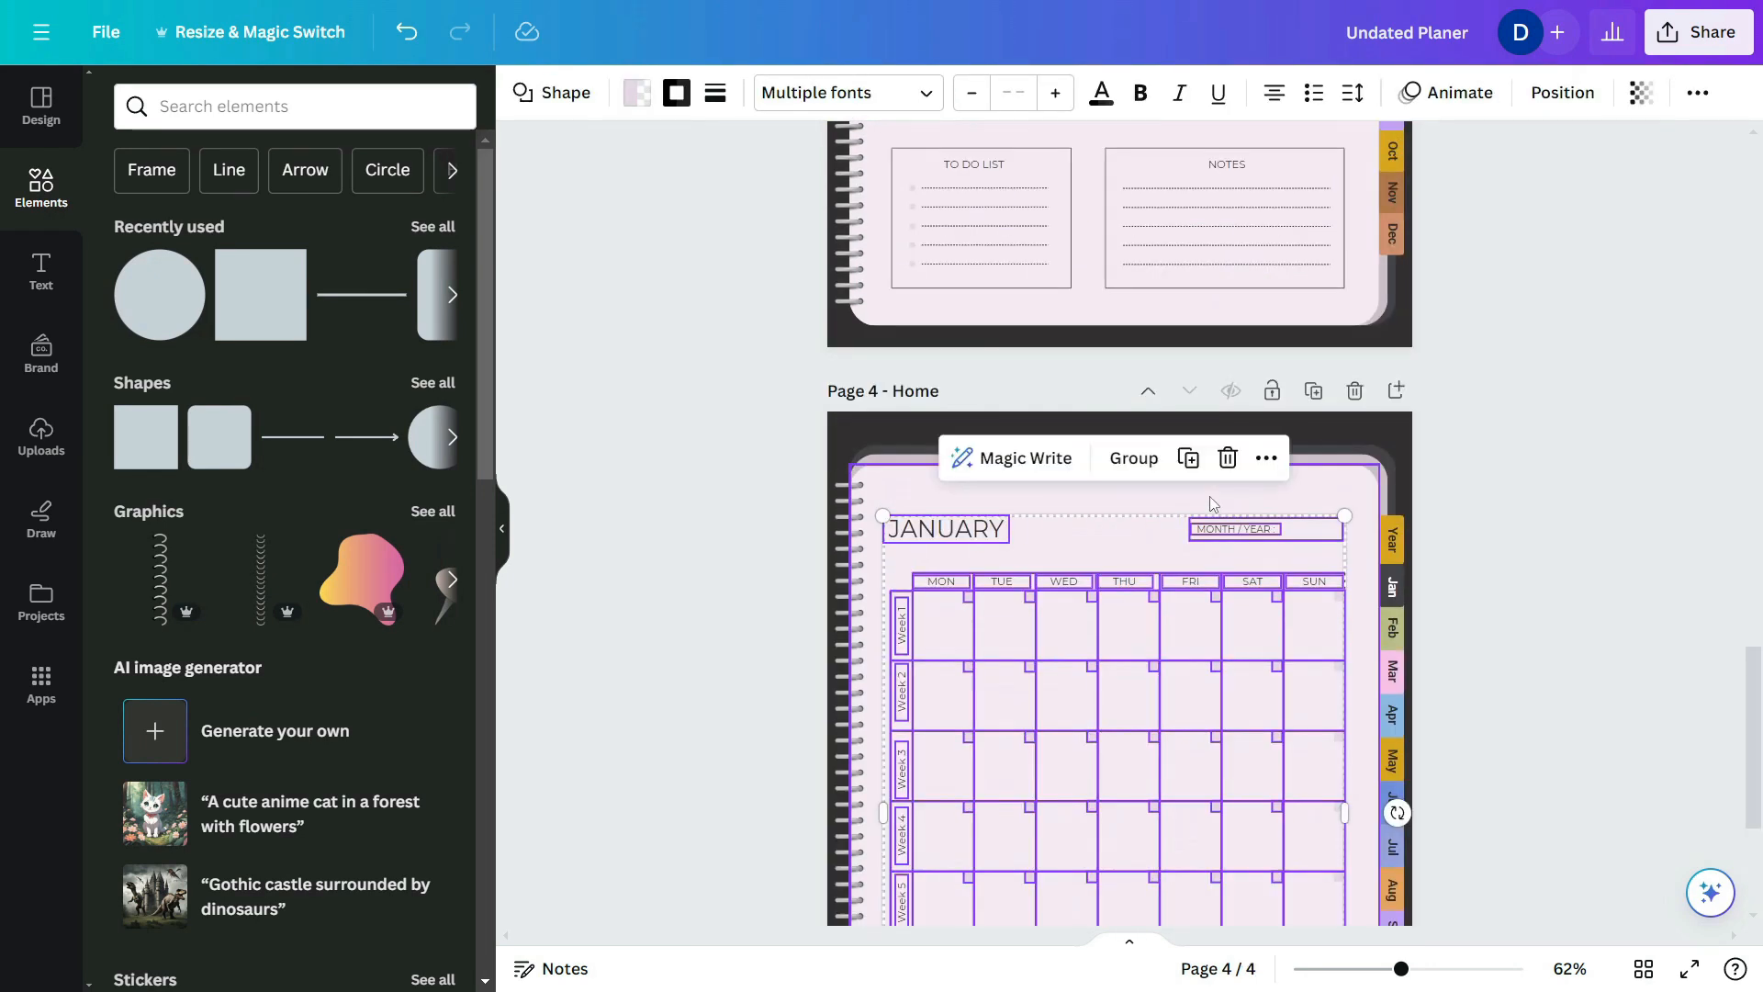
scroll(1265, 317, "down", 3)
key("Delete")
left_click(996, 443)
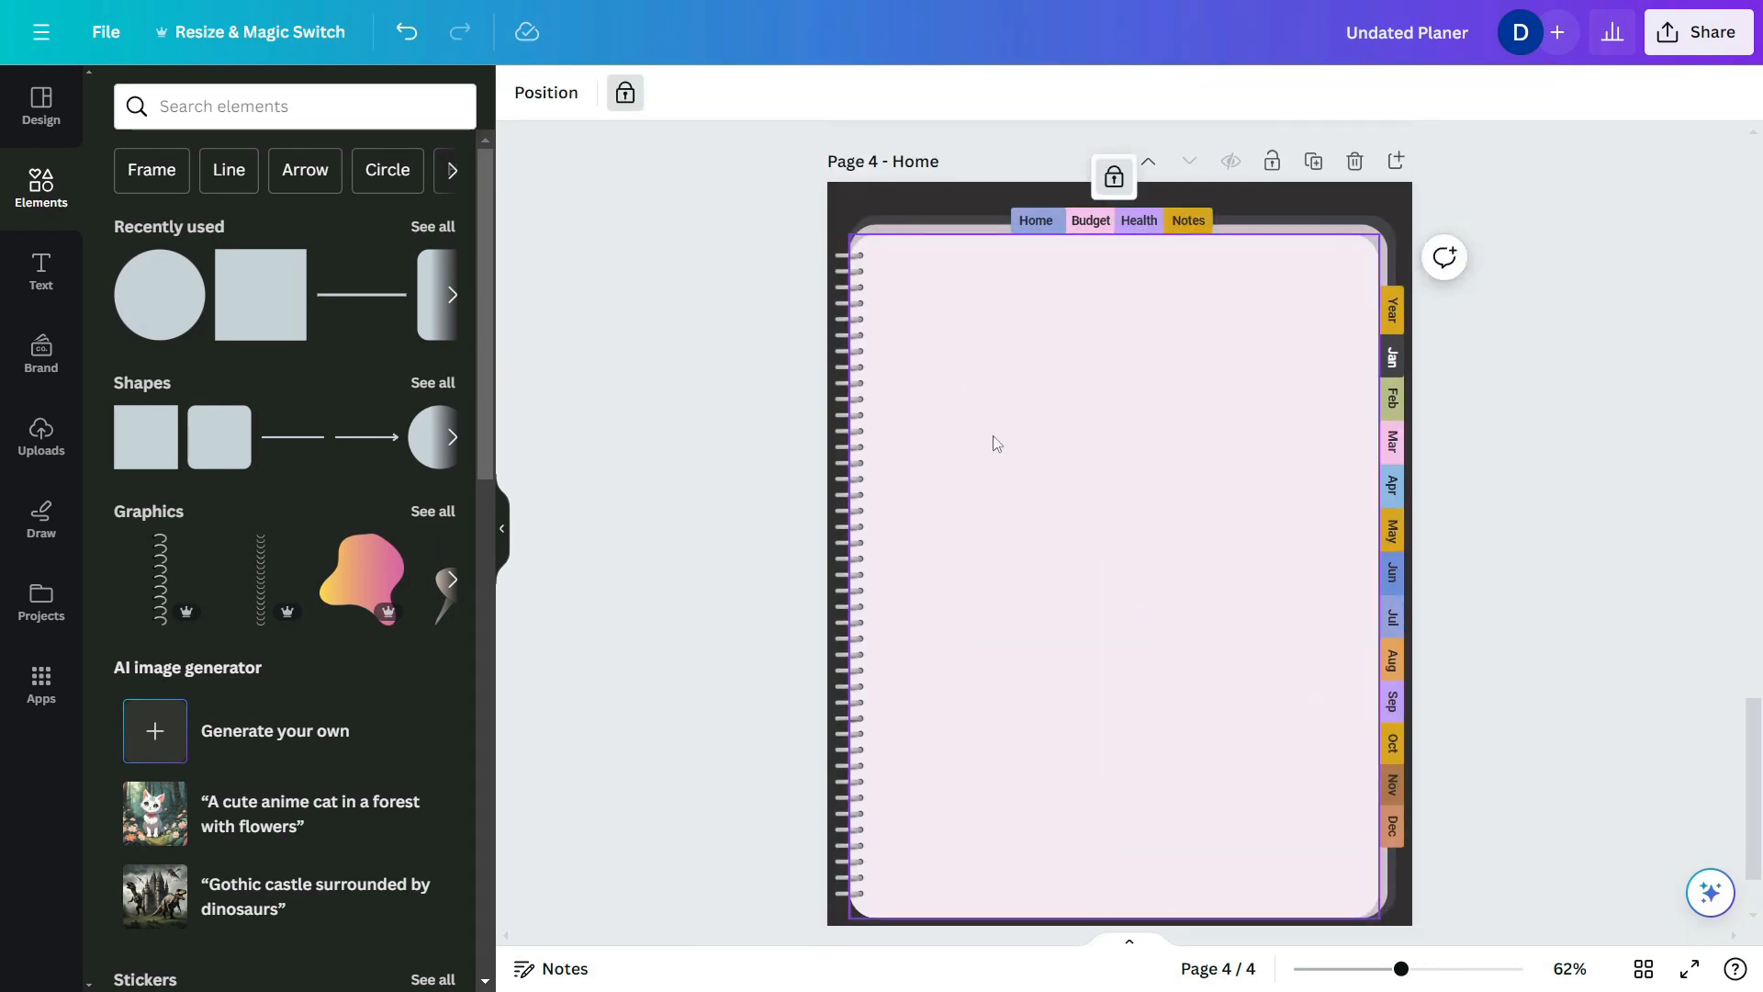
- Search the templates for WEEKLY PLANNER and add the Beige Minimalist Weekly Planner as a new page
left_click(39, 109)
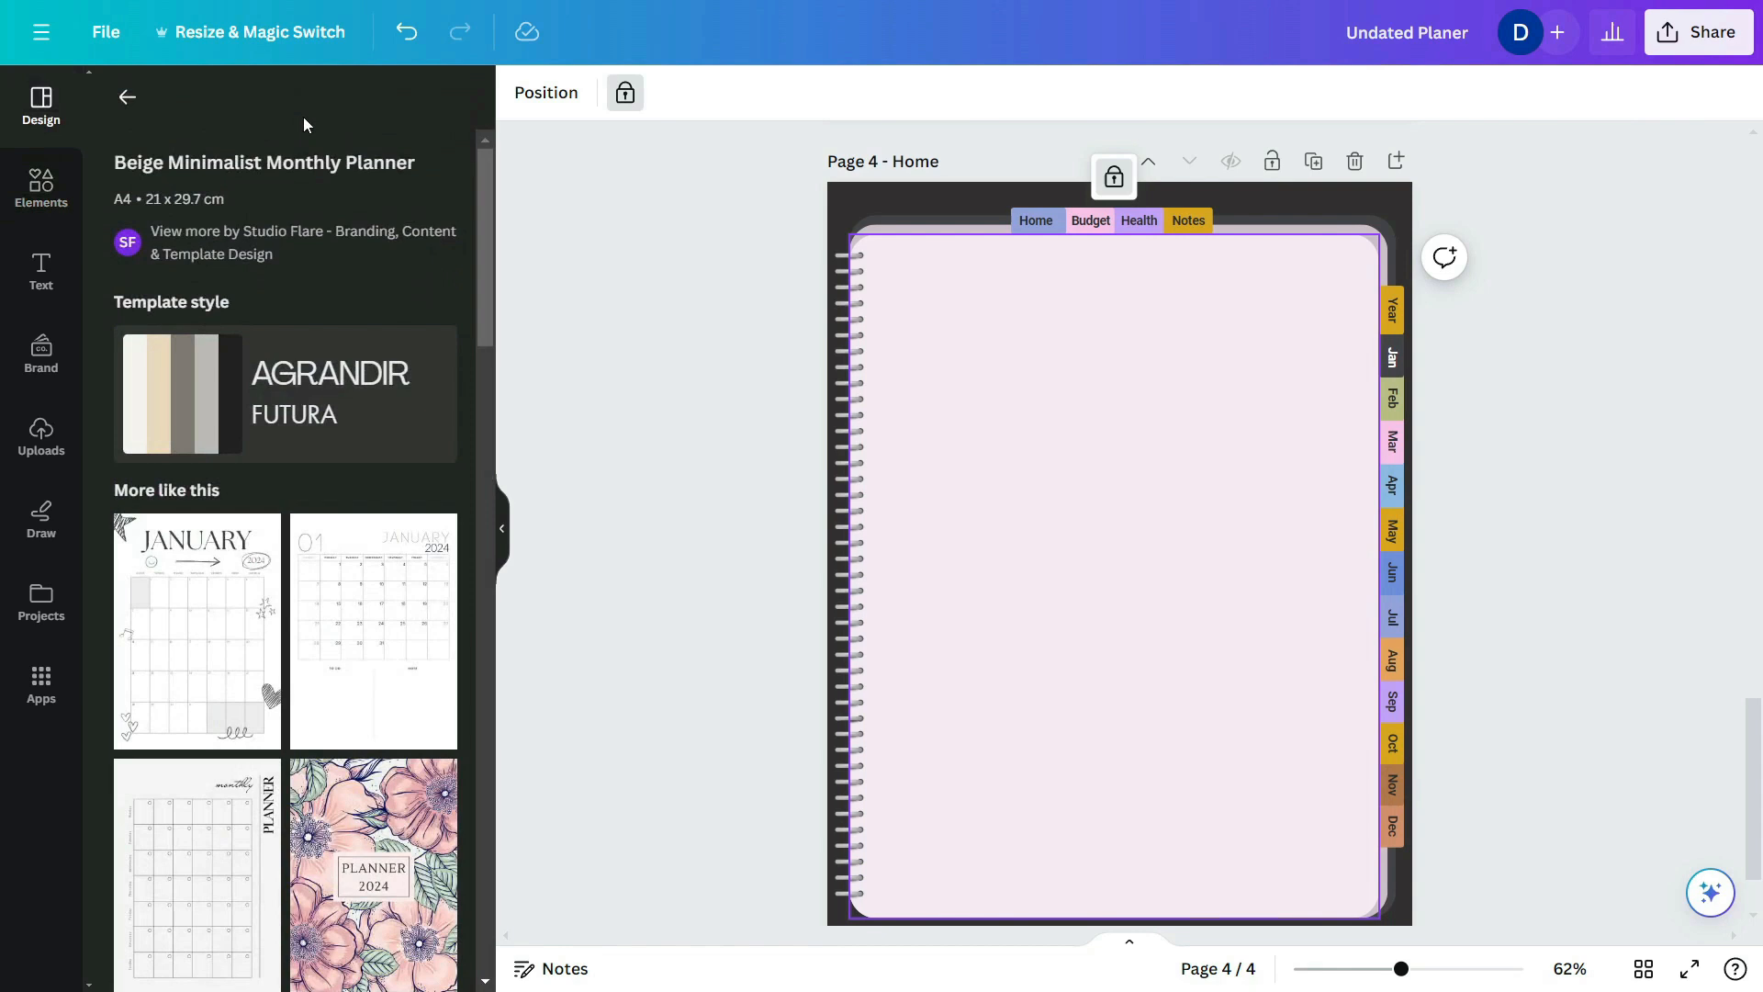
left_click(127, 98)
left_click(412, 106)
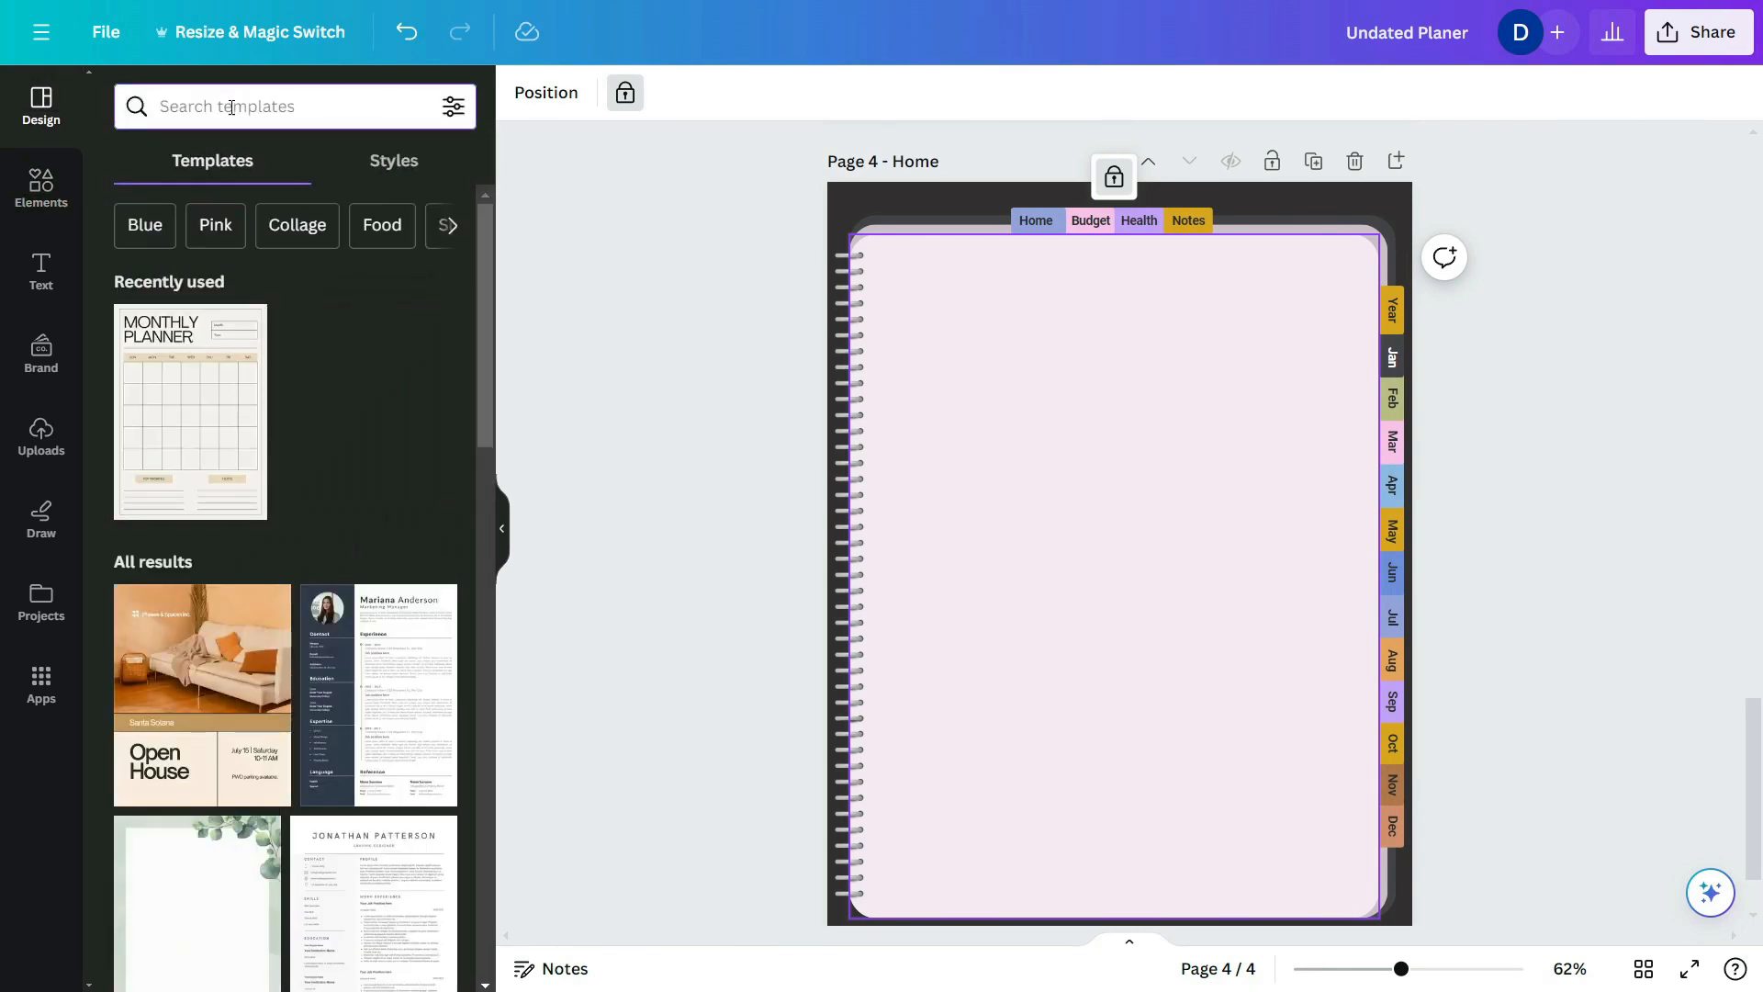
type("WEEKLY PLANNER")
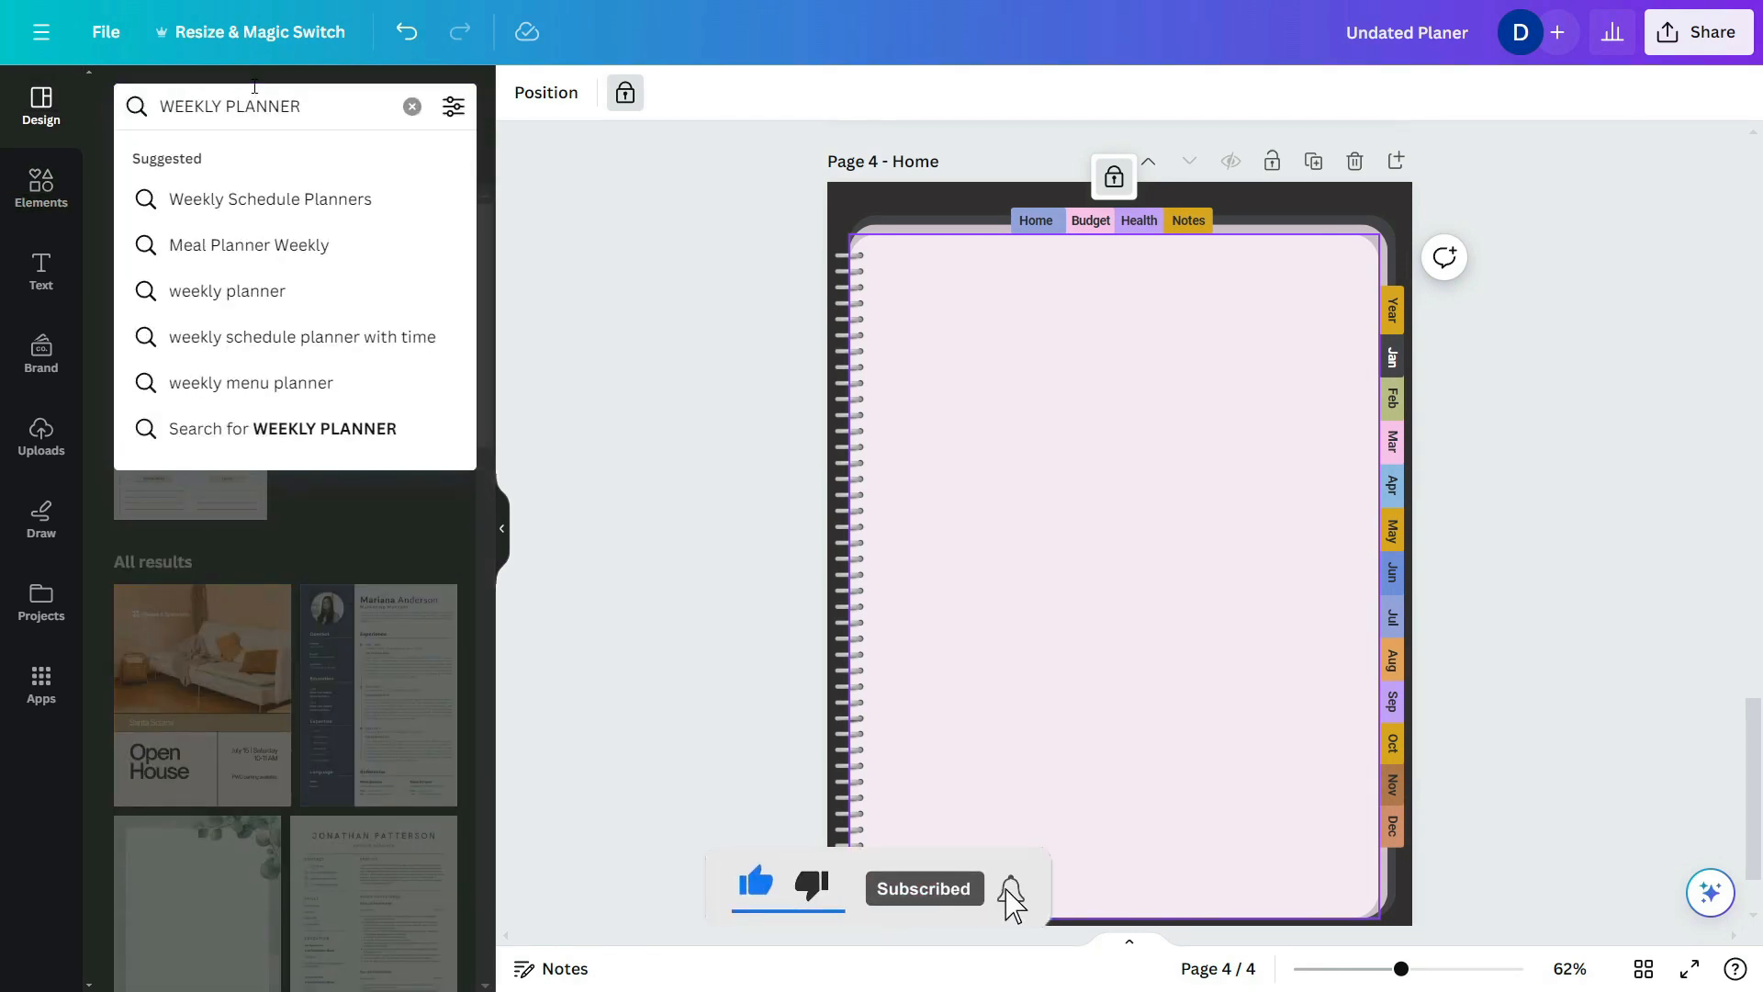
key("Return")
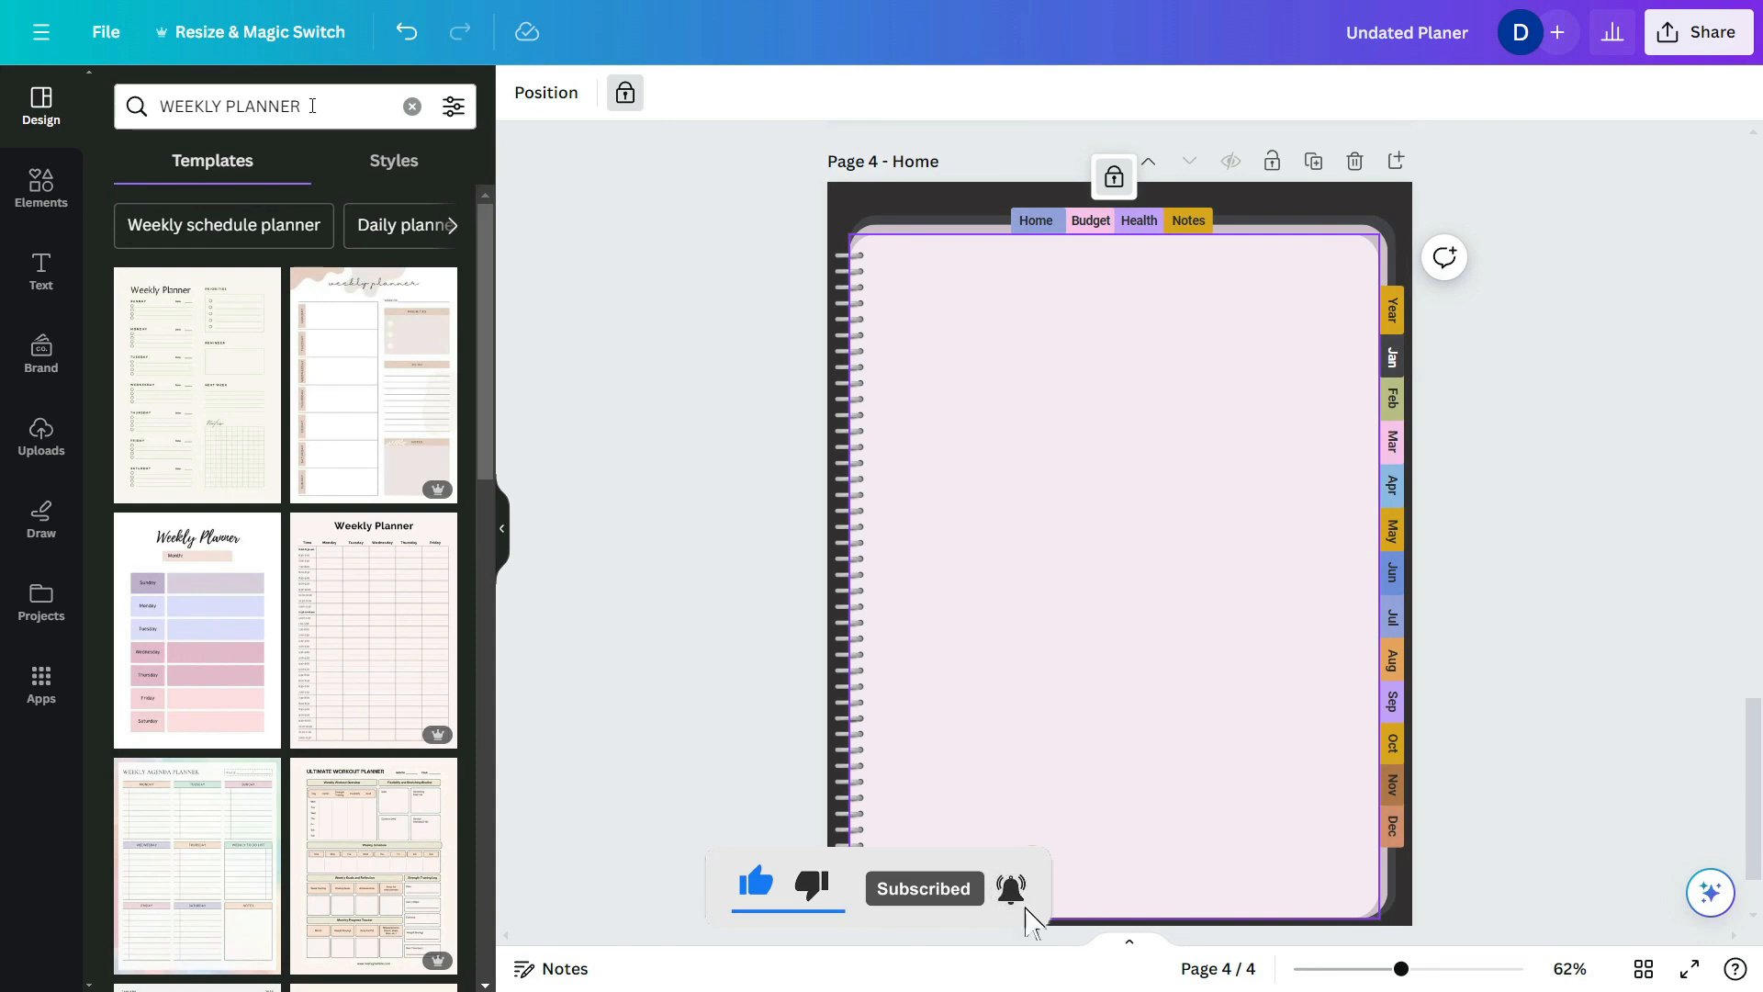
scroll(1074, 496, "down", 2)
scroll(1074, 496, "up", 3)
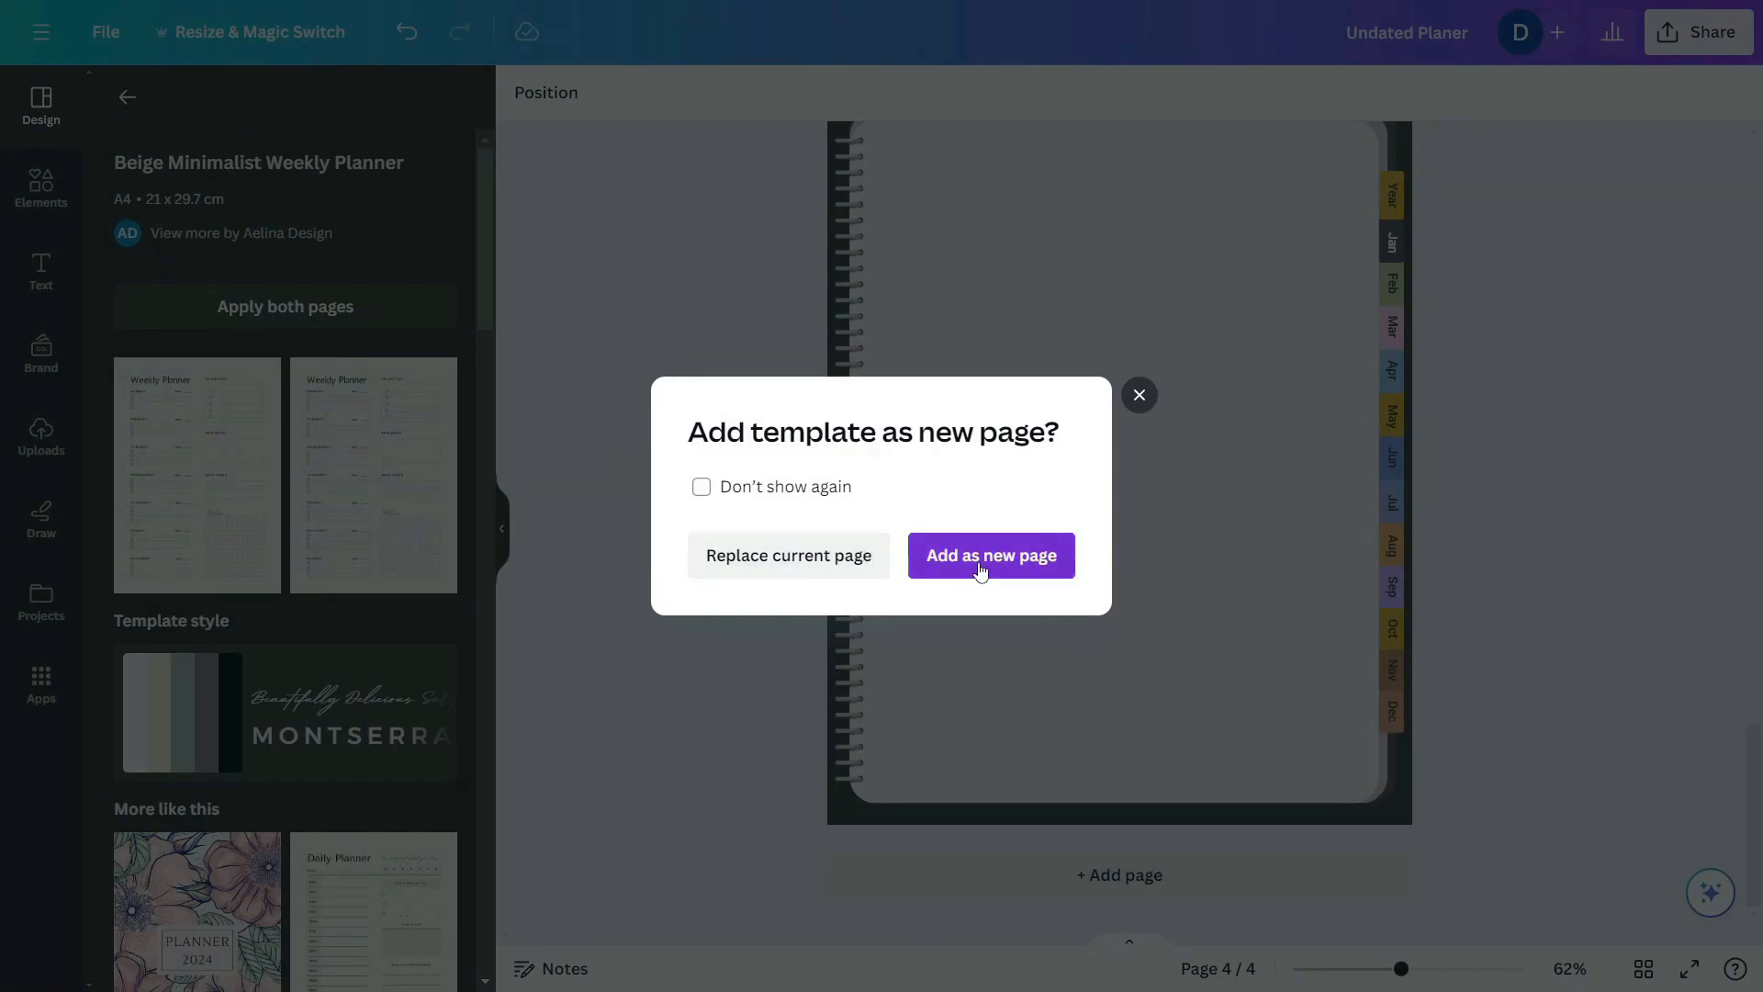
left_click(983, 555)
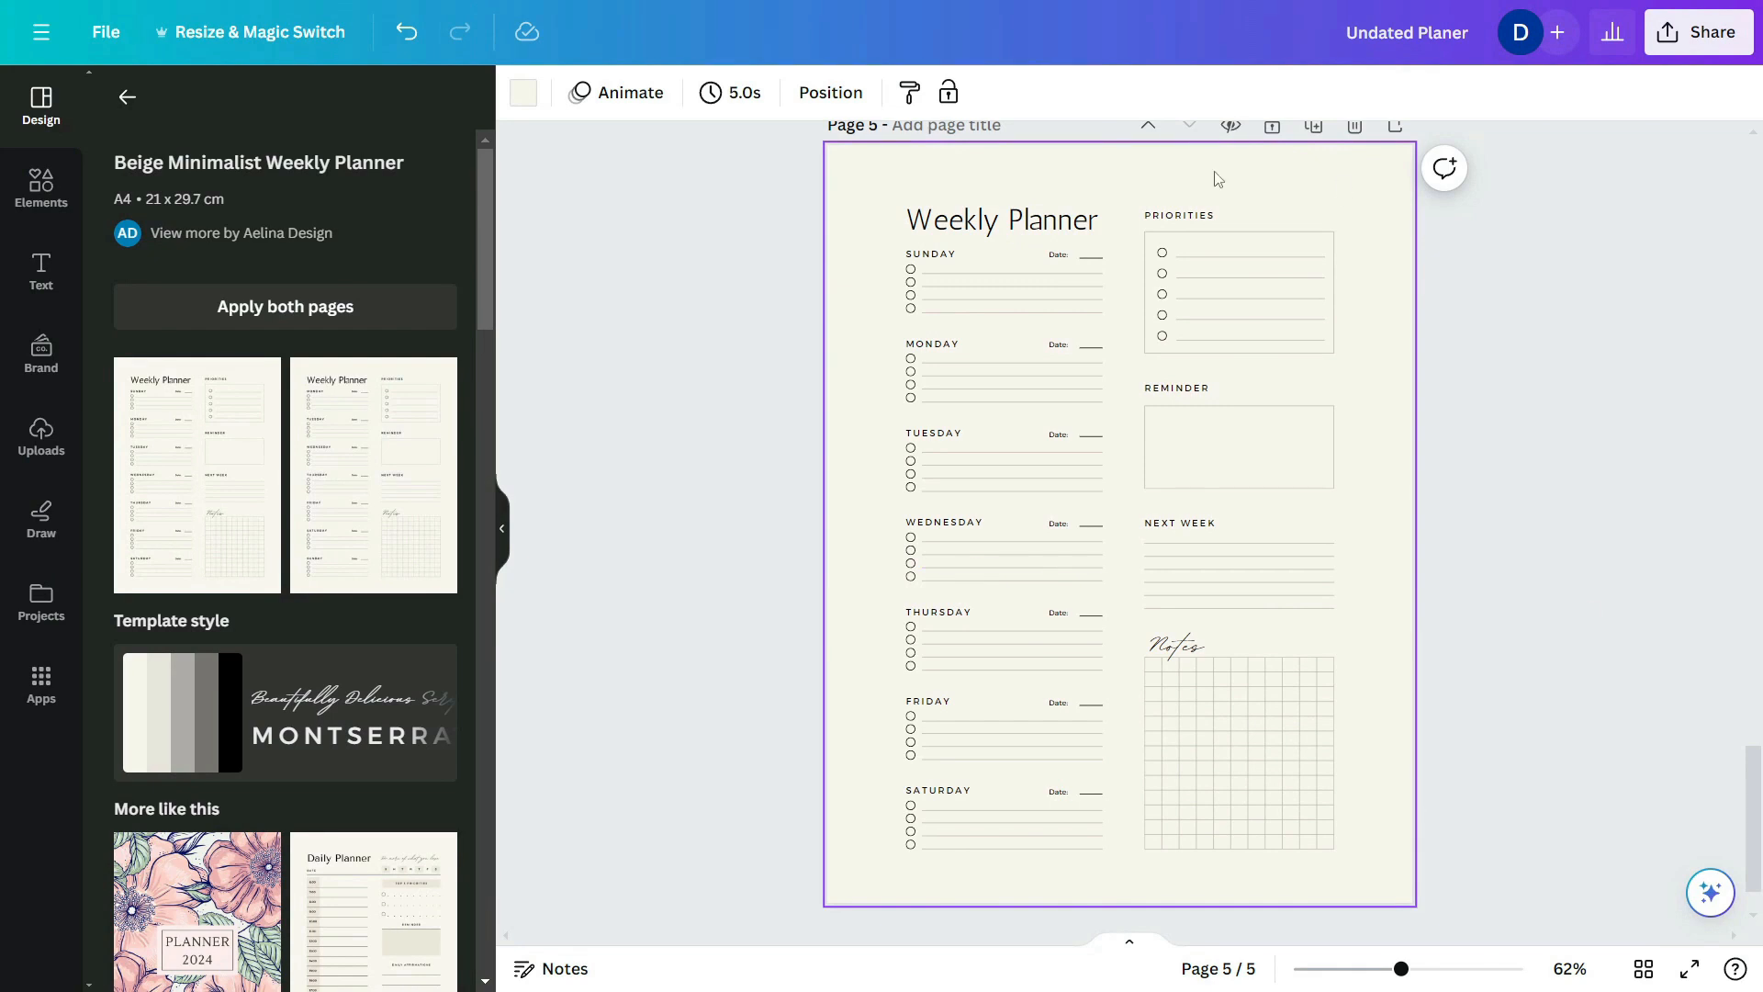
- Copy all the weekly planner template's content onto the blank notebook page 4
left_click_drag(869, 189, 1356, 856)
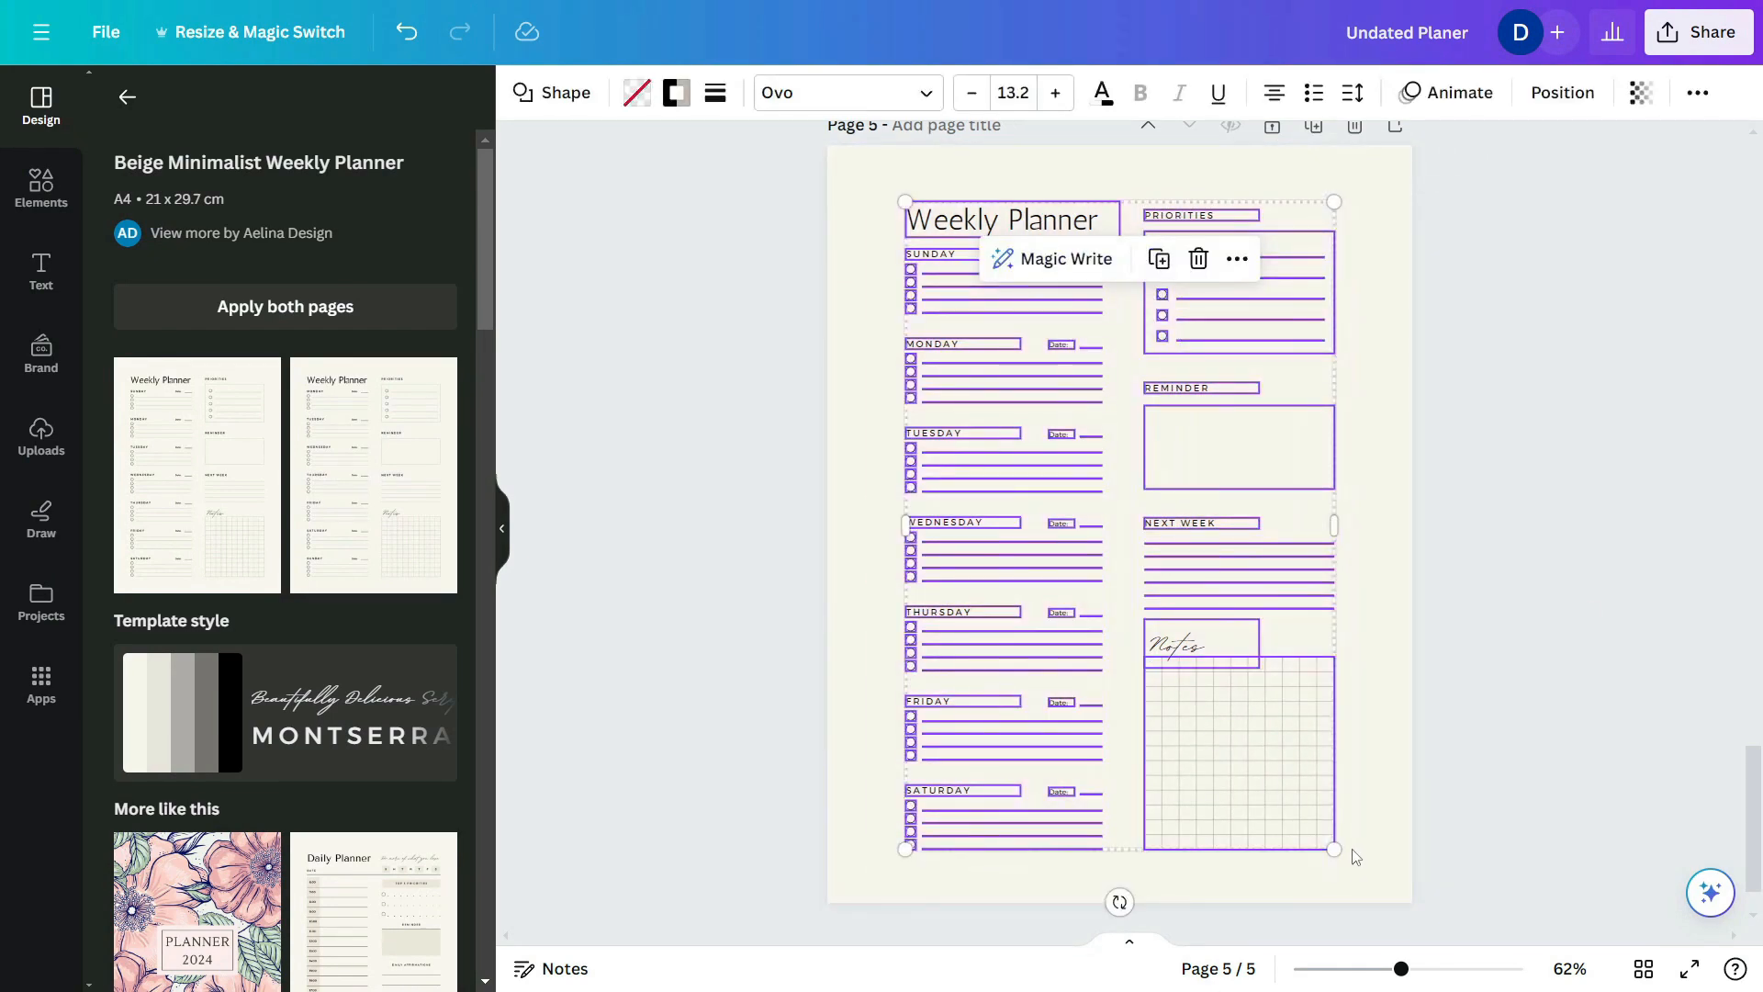
scroll(1304, 818, "up", 5)
left_click(1127, 539)
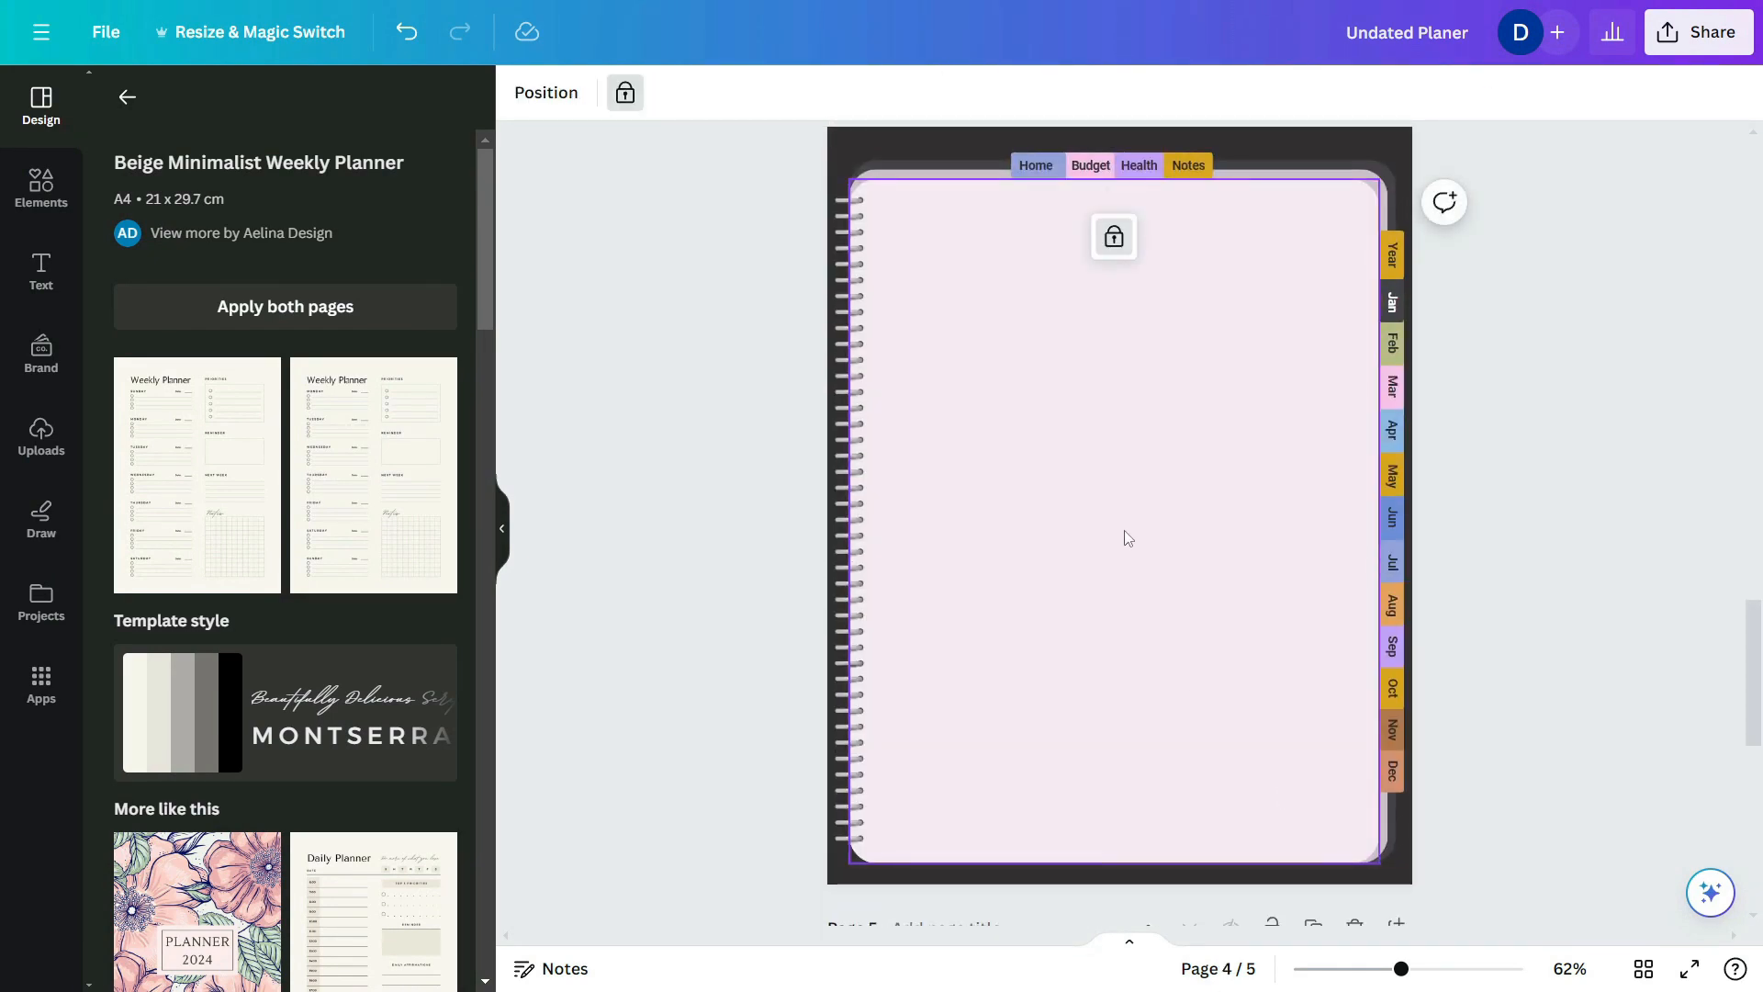
key("ctrl+v")
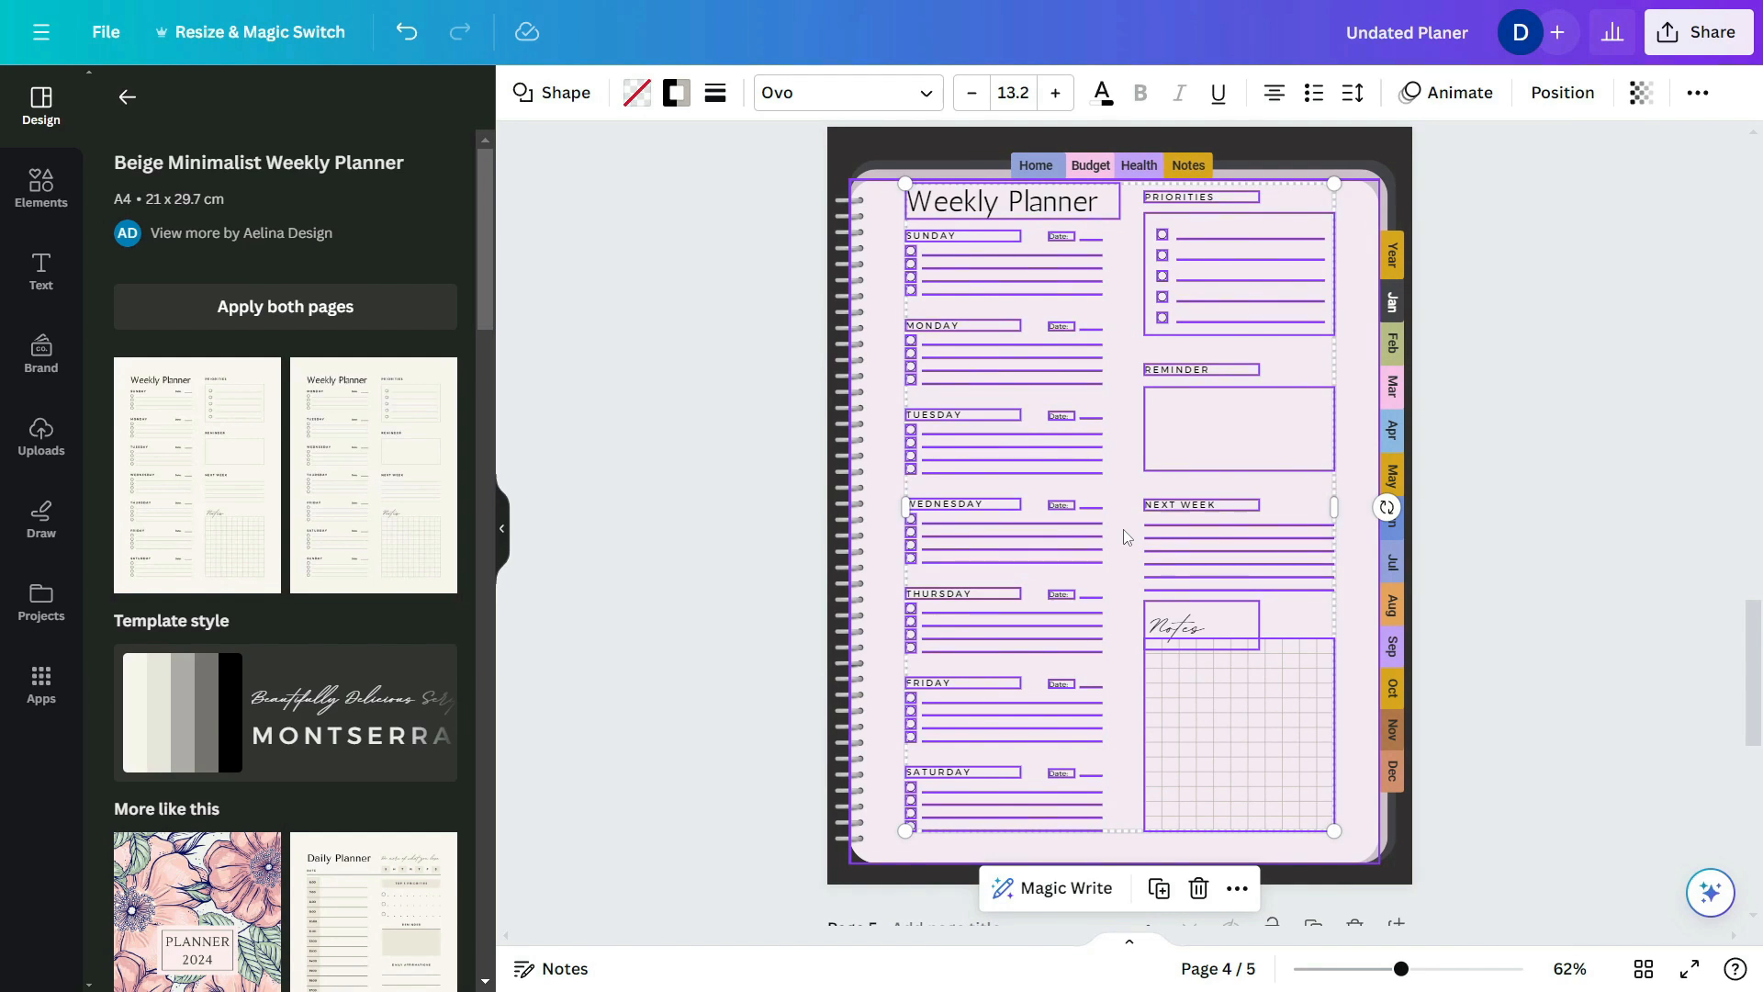
- Shrink the pasted weekly planner content and centre it within the notebook page
left_click_drag(1332, 182, 1295, 235)
left_click_drag(1255, 355, 1275, 375)
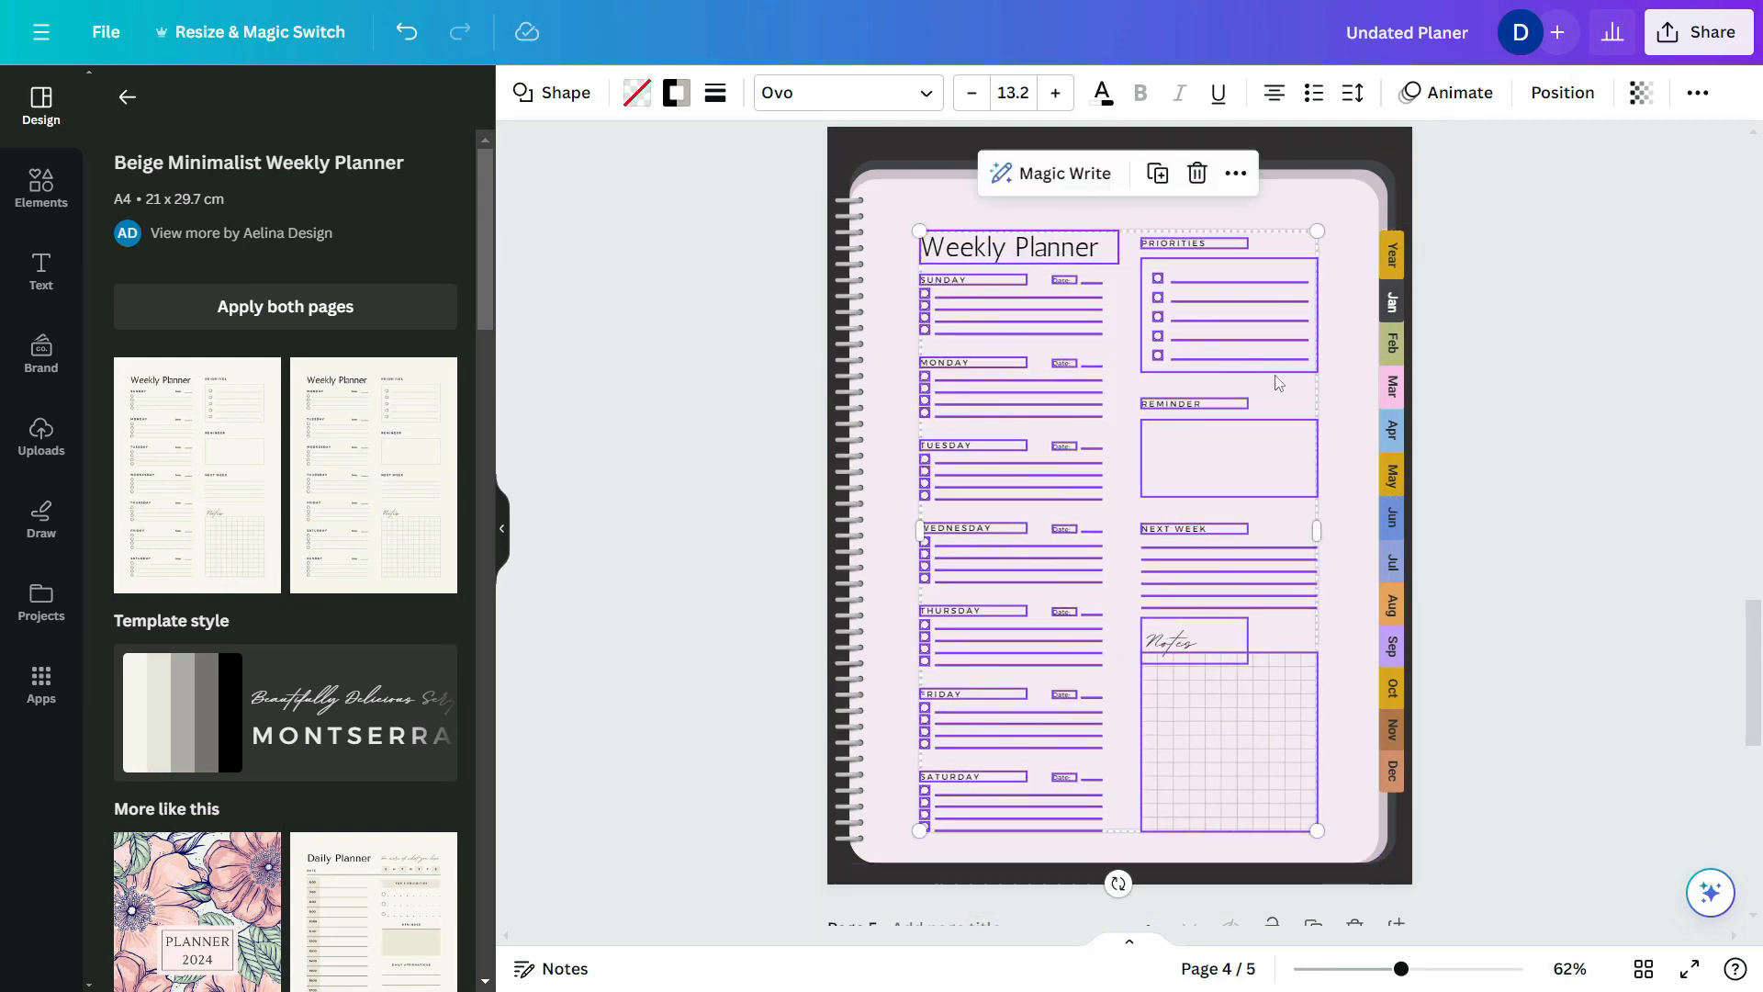
left_click(1620, 686)
- Show rulers and guides, and place a vertical guide at the JANUARY title's left edge and a horizontal guide along its base
scroll(1269, 741, "up", 10)
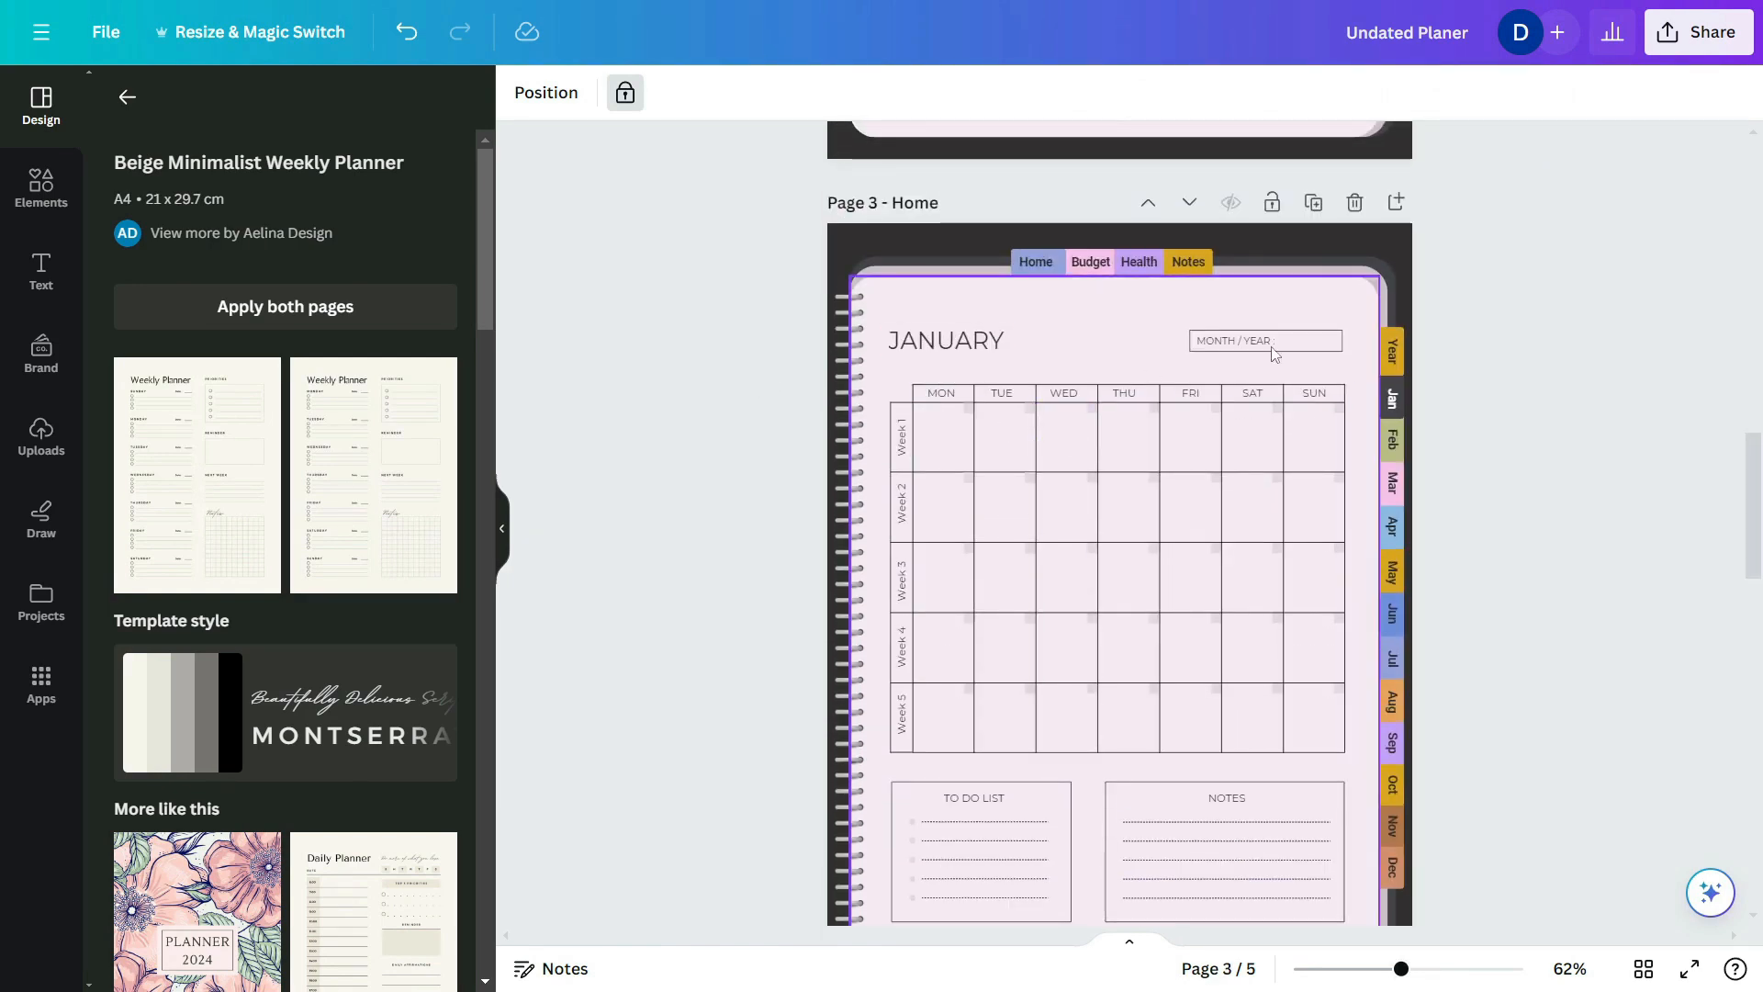
left_click(95, 31)
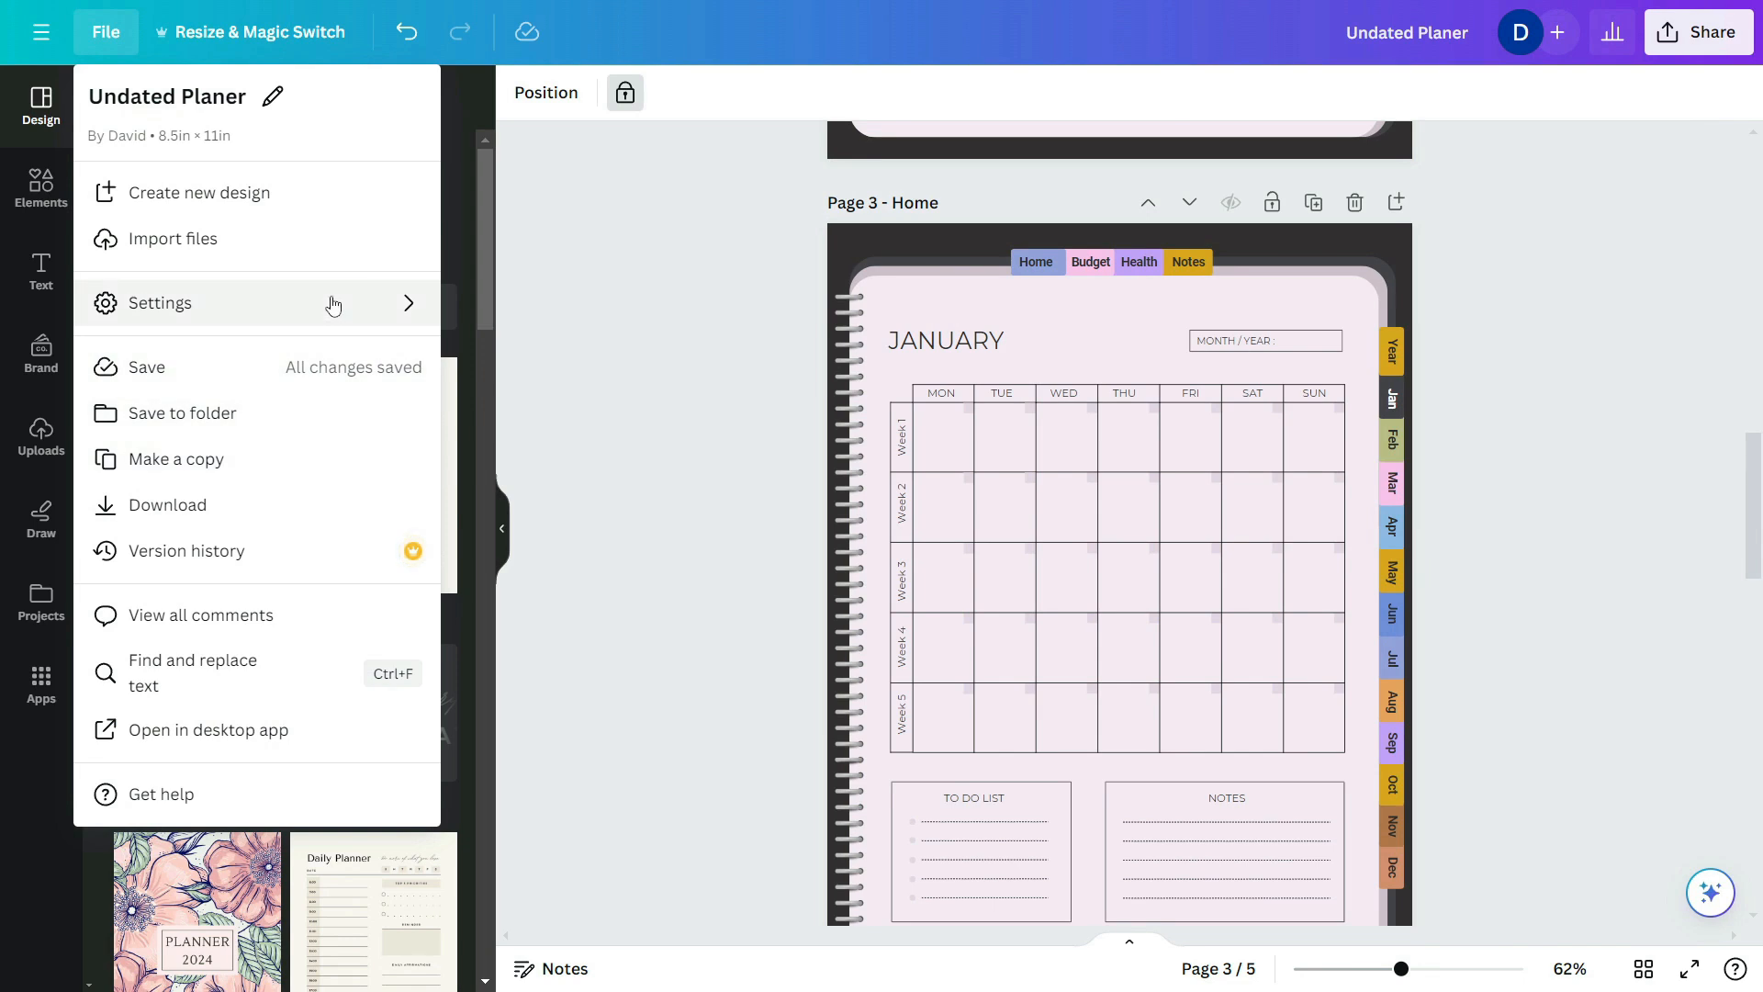
mouse_move(335, 299)
left_click(575, 312)
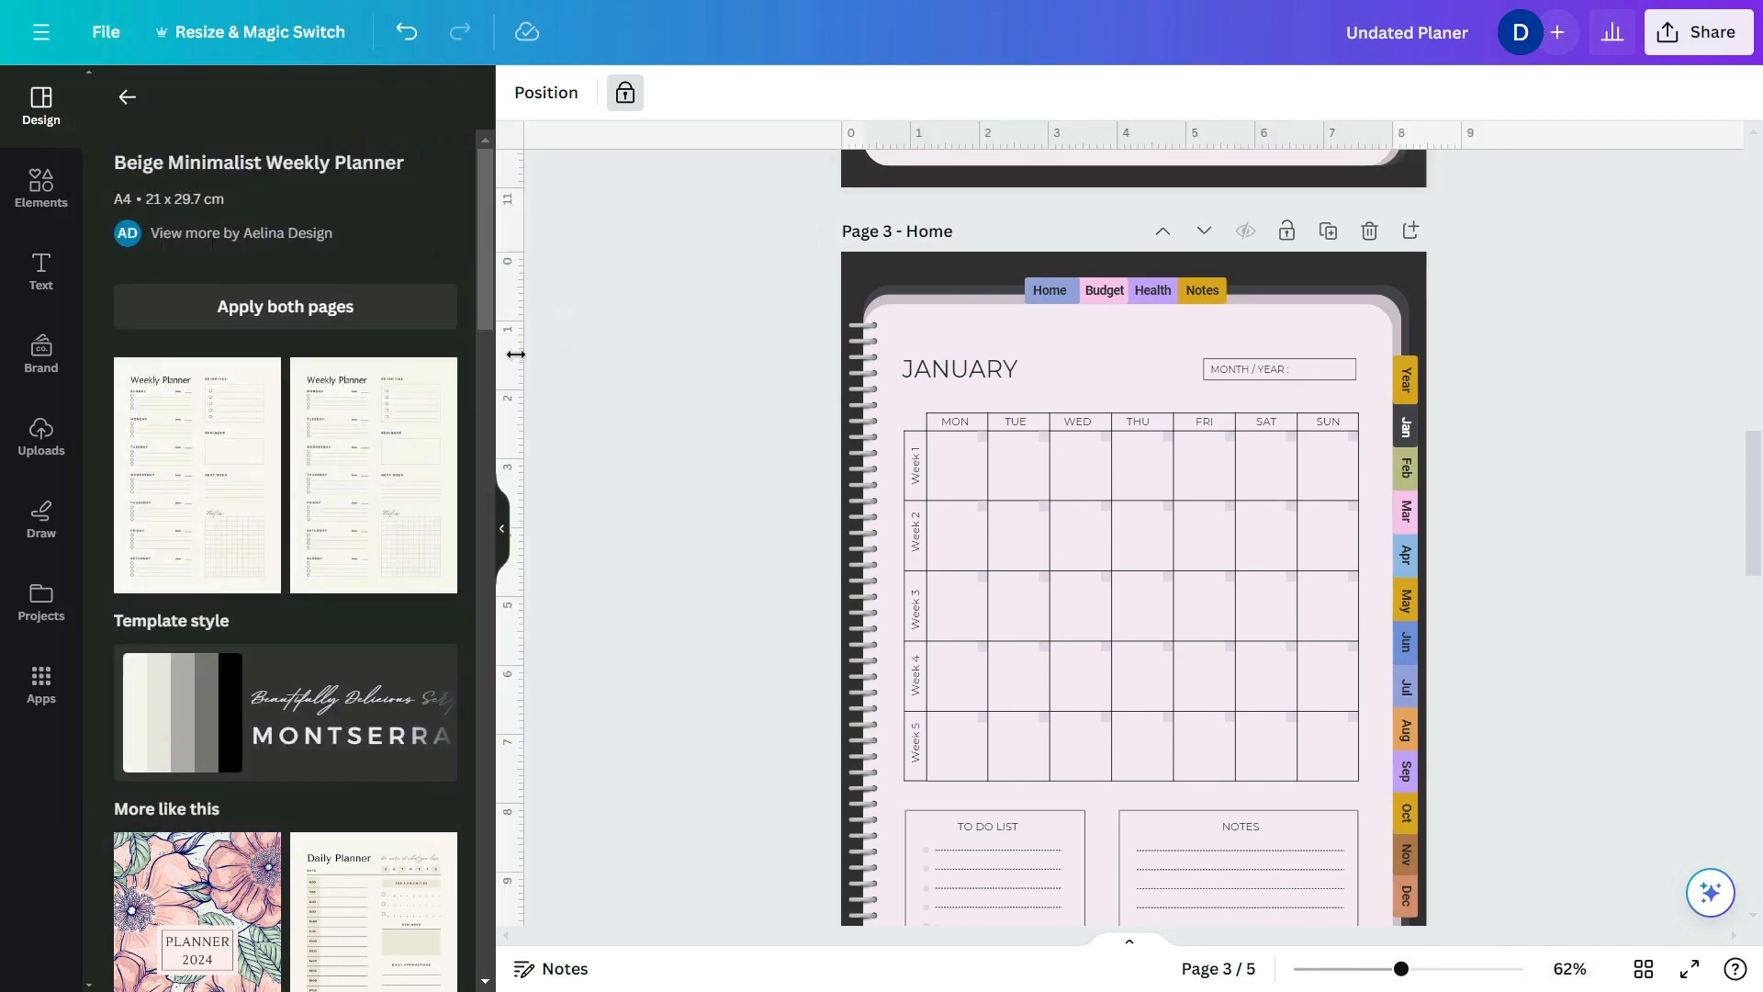
left_click_drag(894, 440, 900, 444)
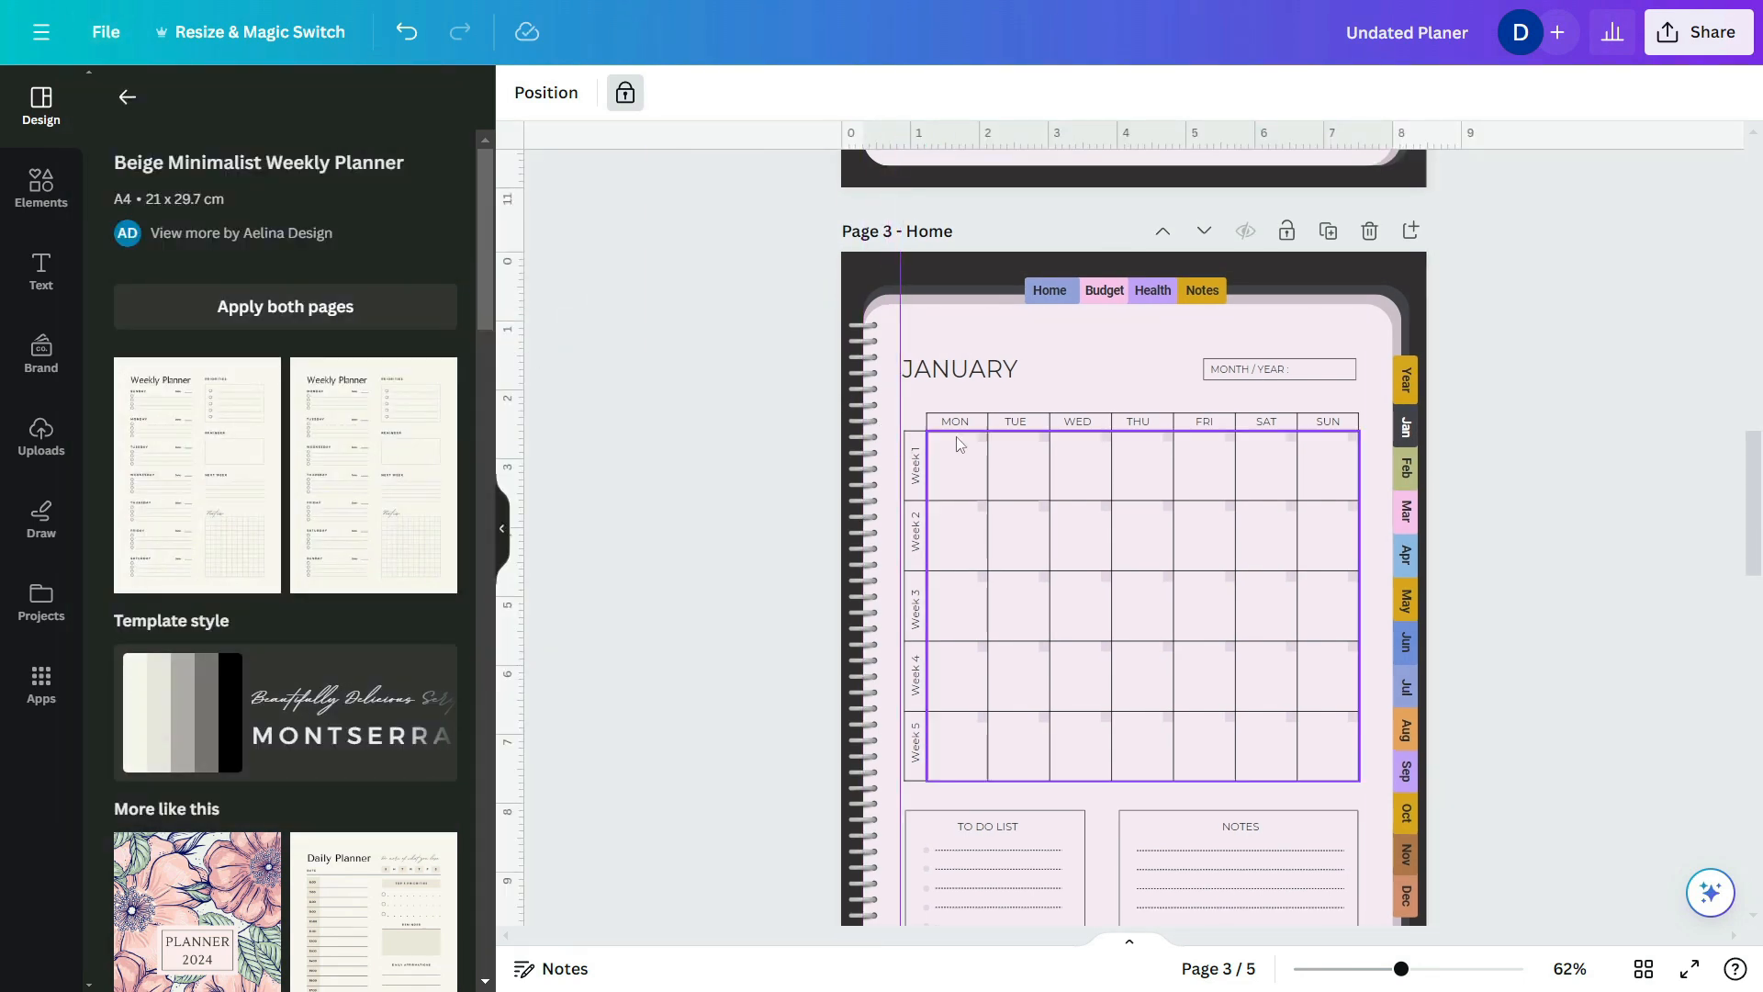
left_click_drag(1055, 263, 1074, 380)
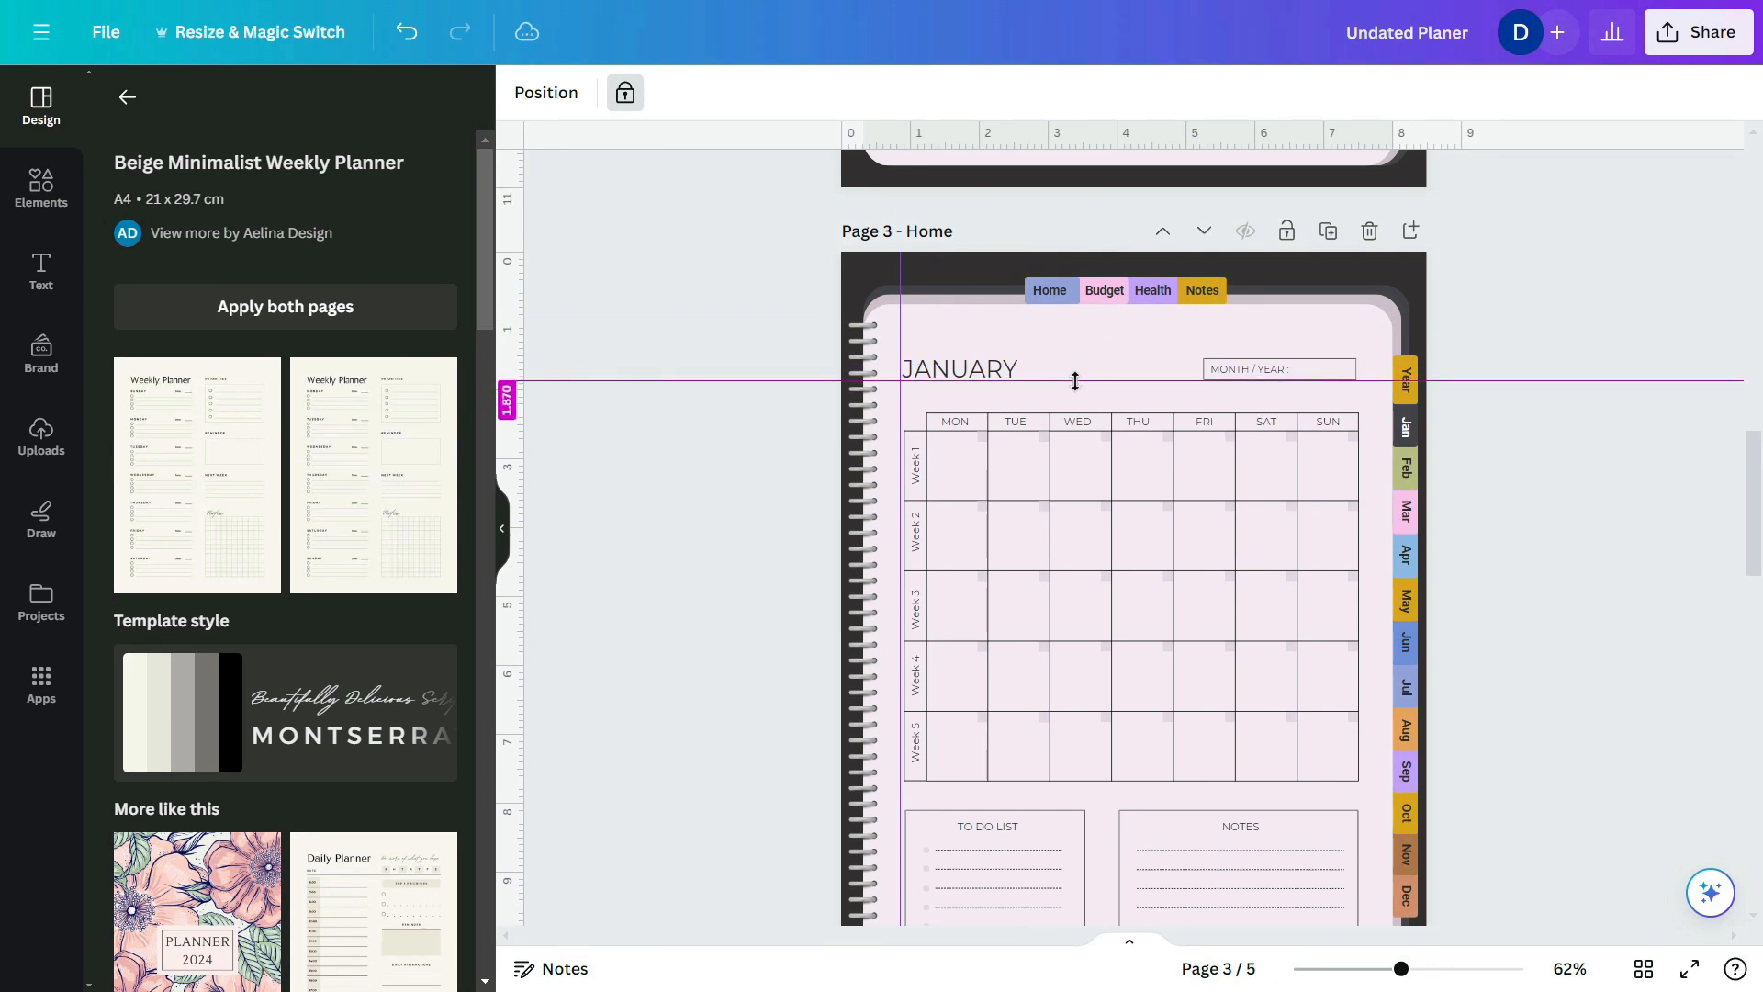
left_click(999, 374)
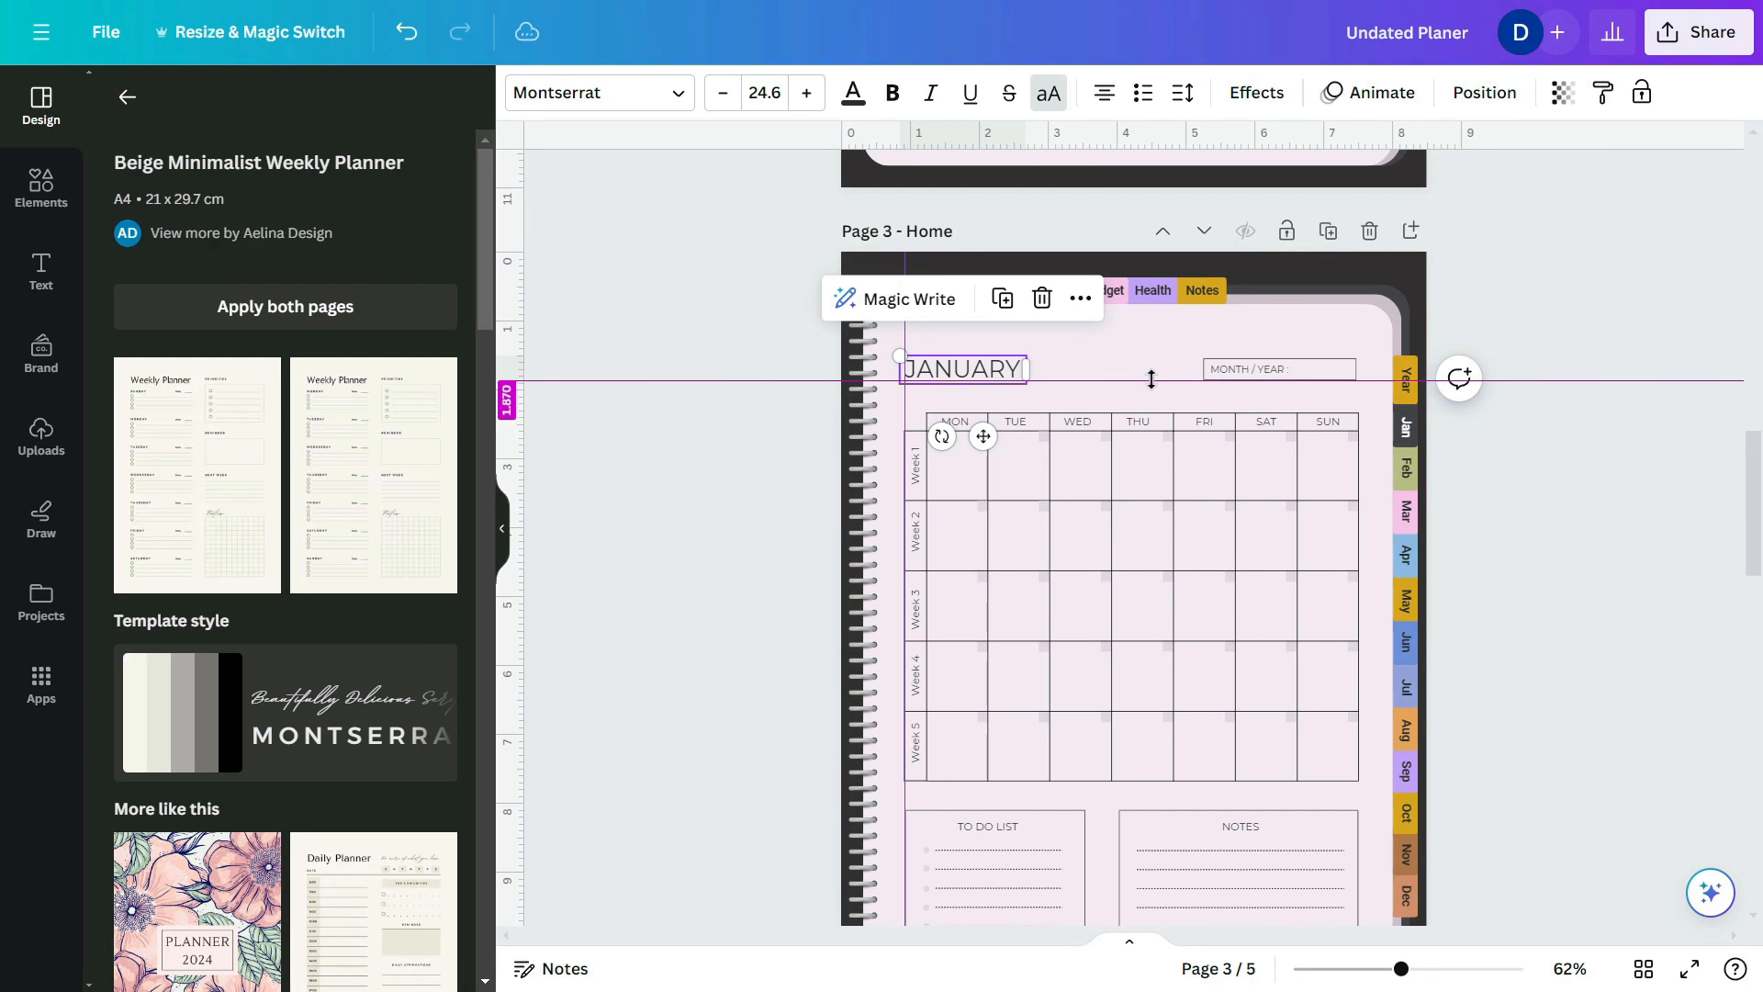
- Change the Weekly Planner heading on page 4 to the Montserrat font
scroll(915, 381, "down", 10)
scroll(972, 387, "up", 2)
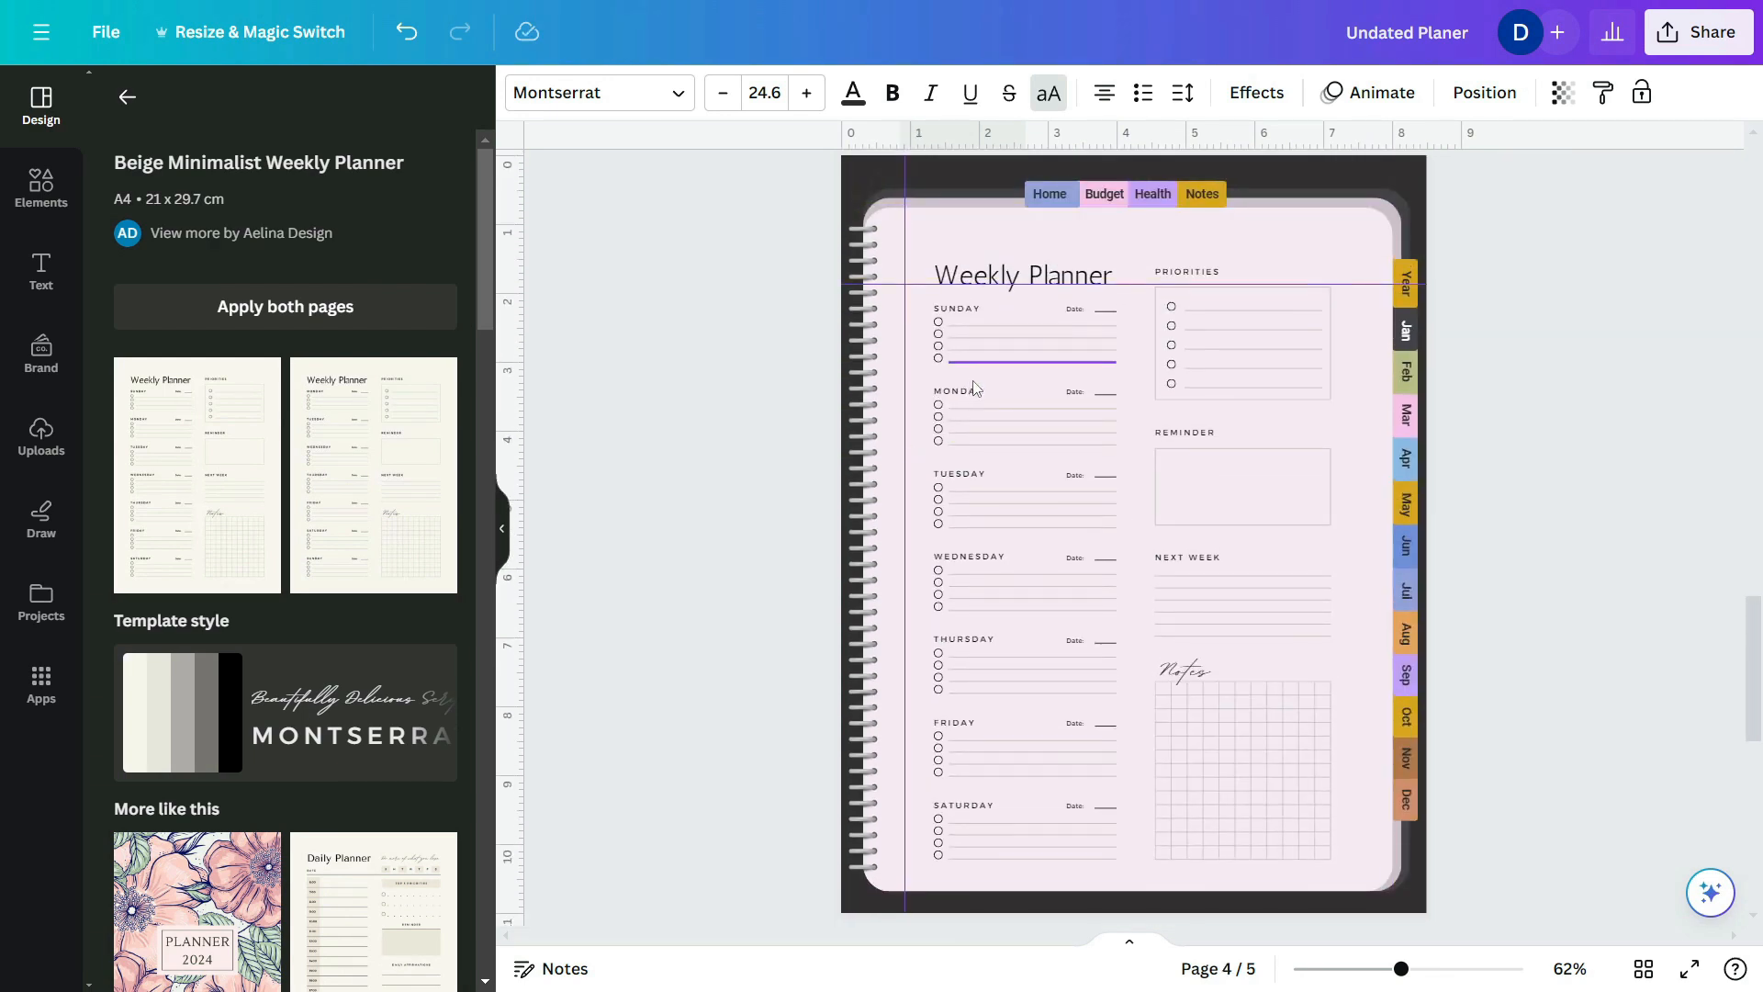
left_click(1022, 274)
scroll(1022, 275, "up", 2)
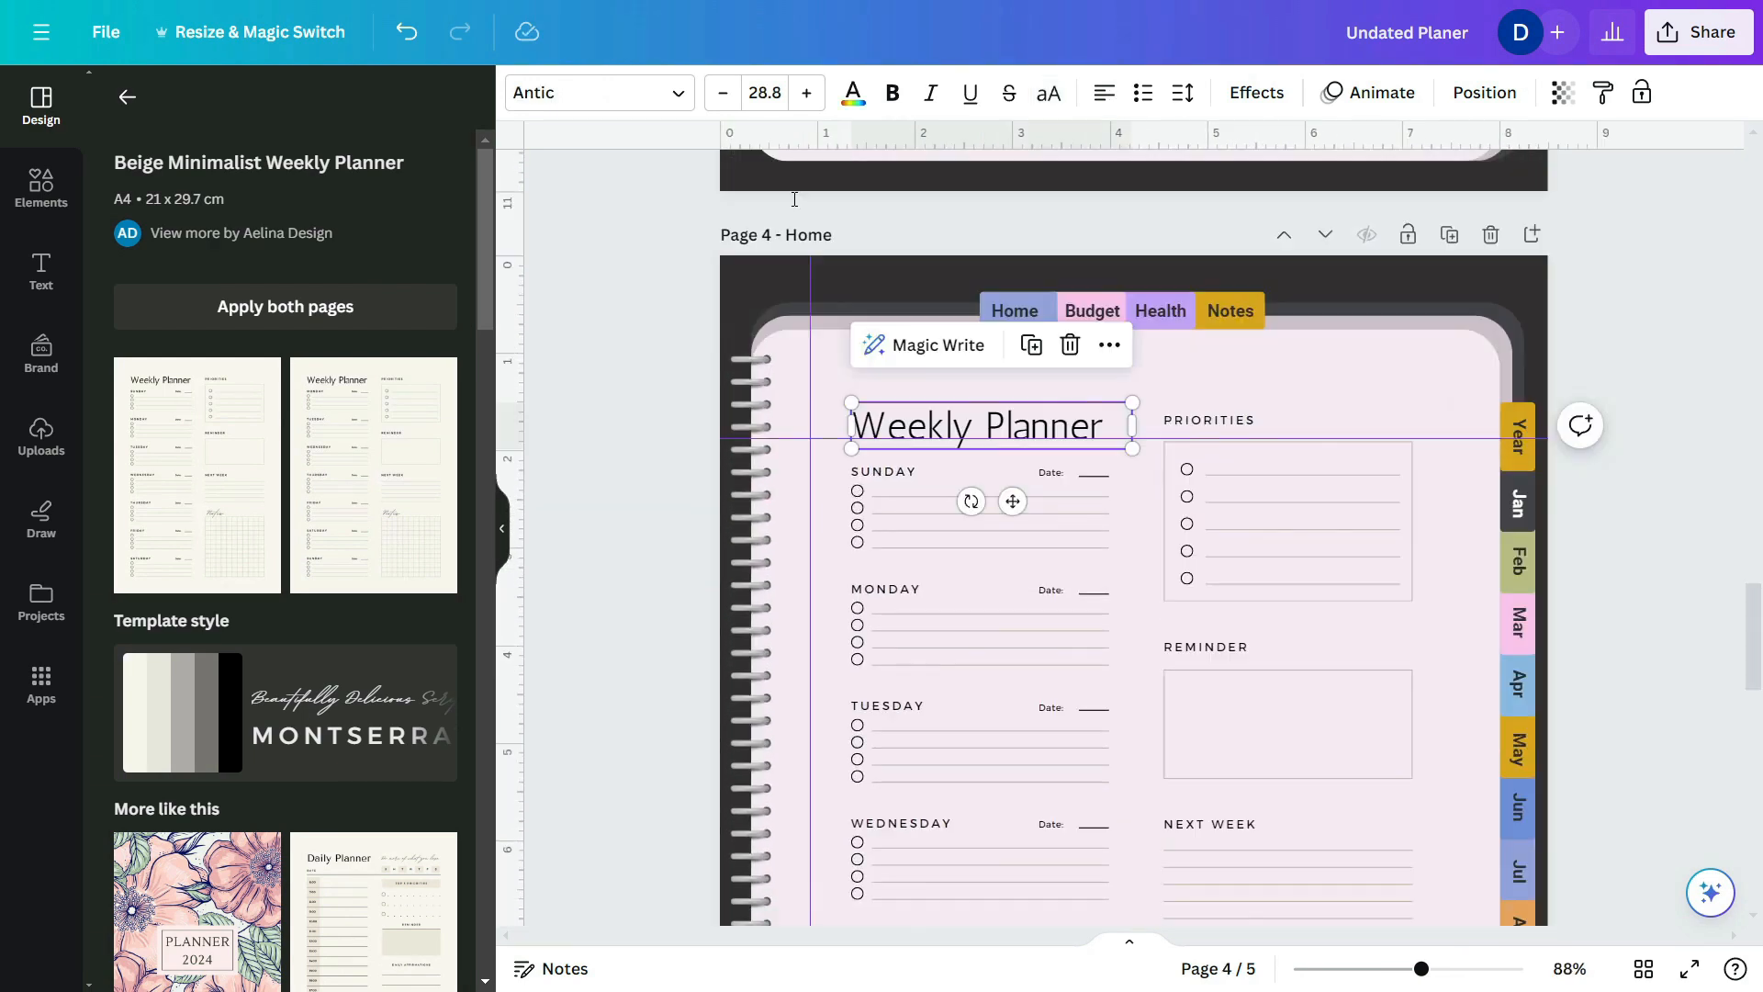
left_click(676, 90)
left_click(187, 335)
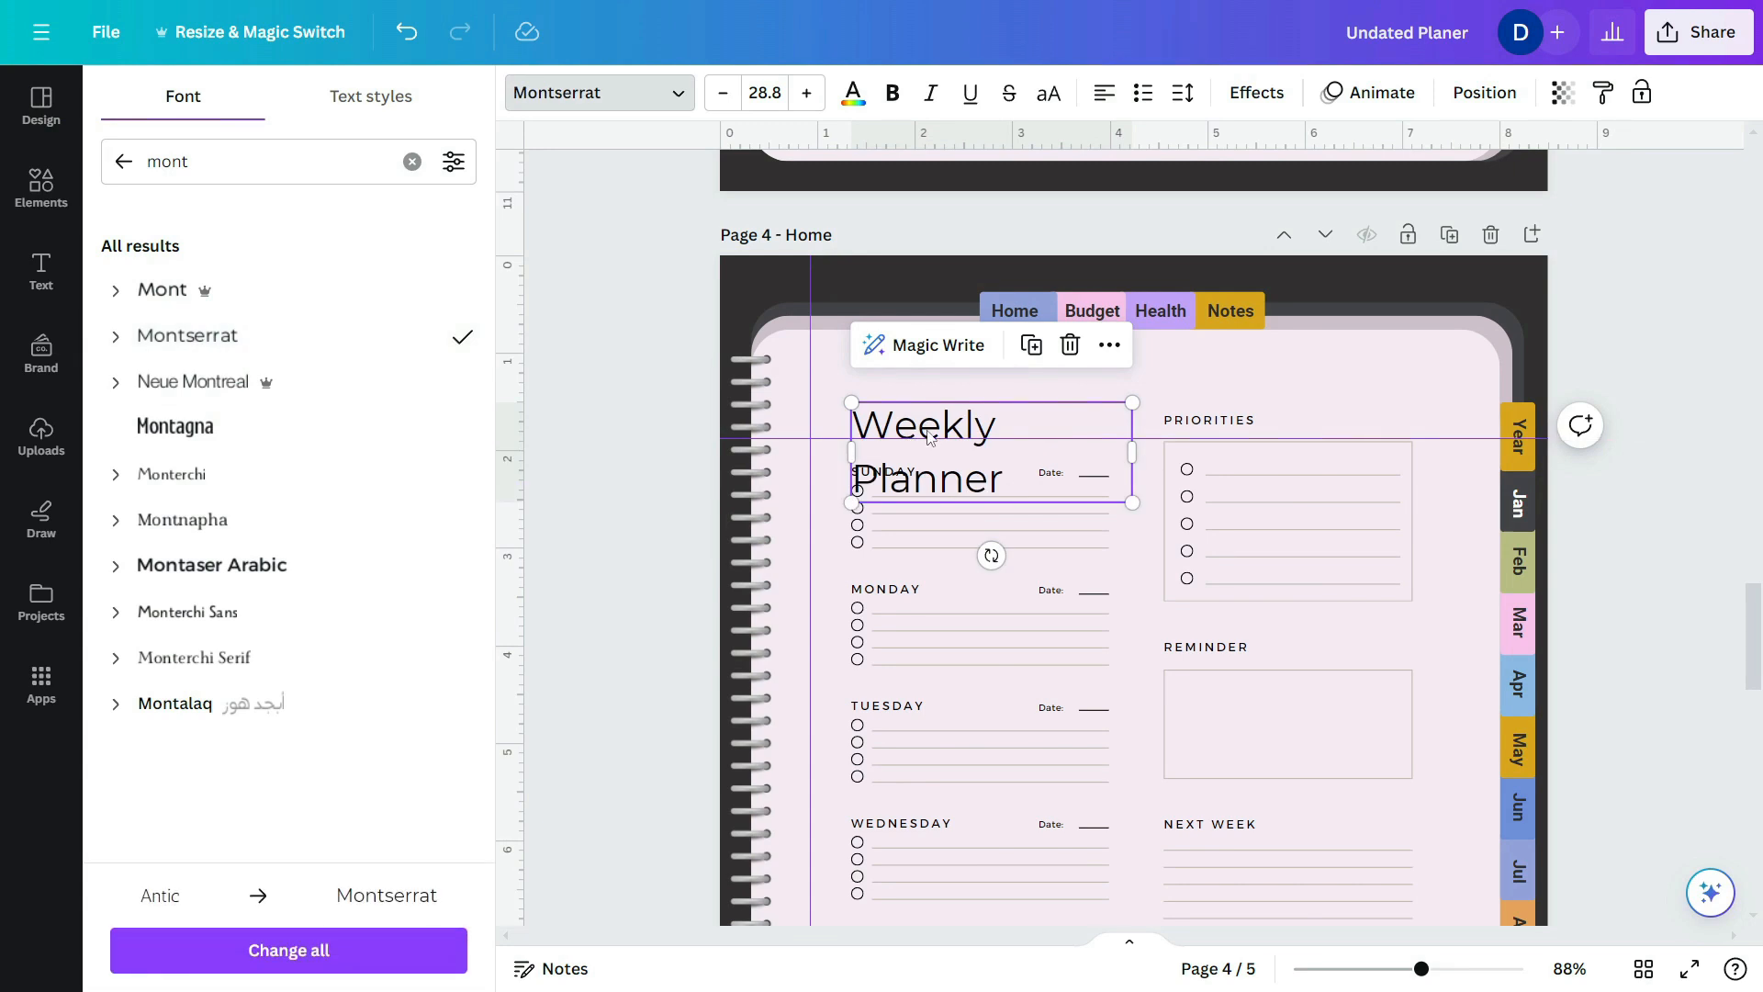
- Replace the Weekly Planner heading text with JANUARY
double_click(926, 428)
key("BackSpace")
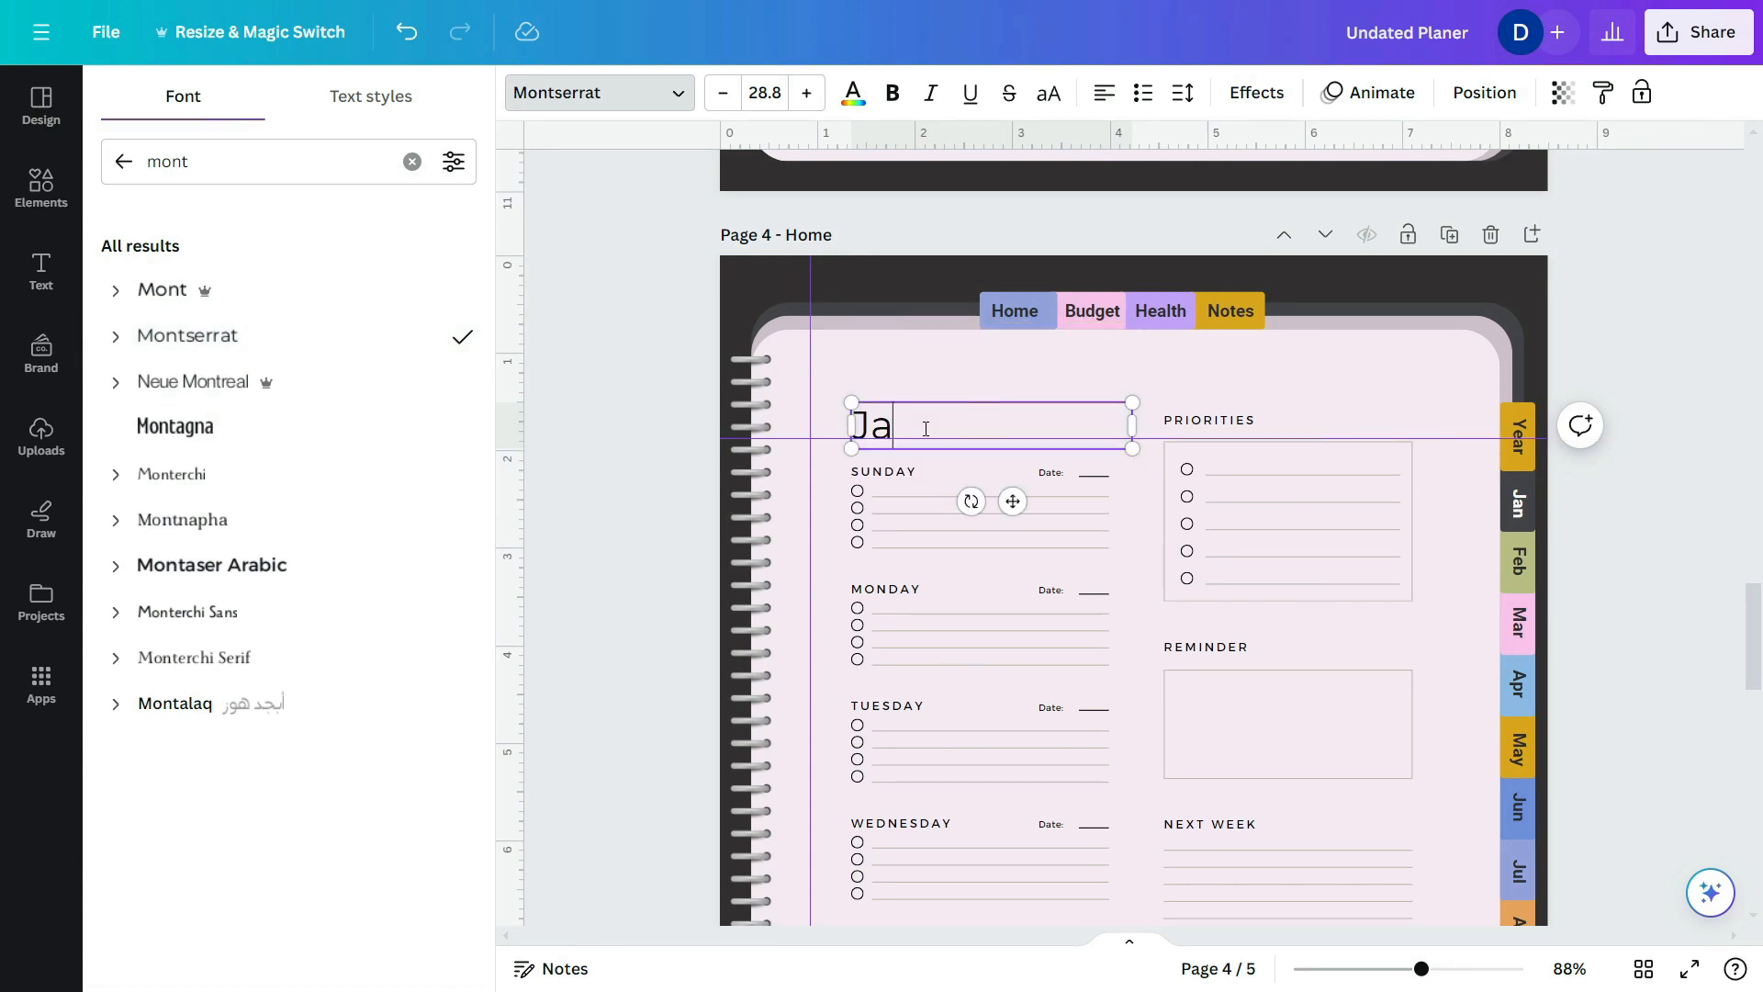
left_click(1079, 404)
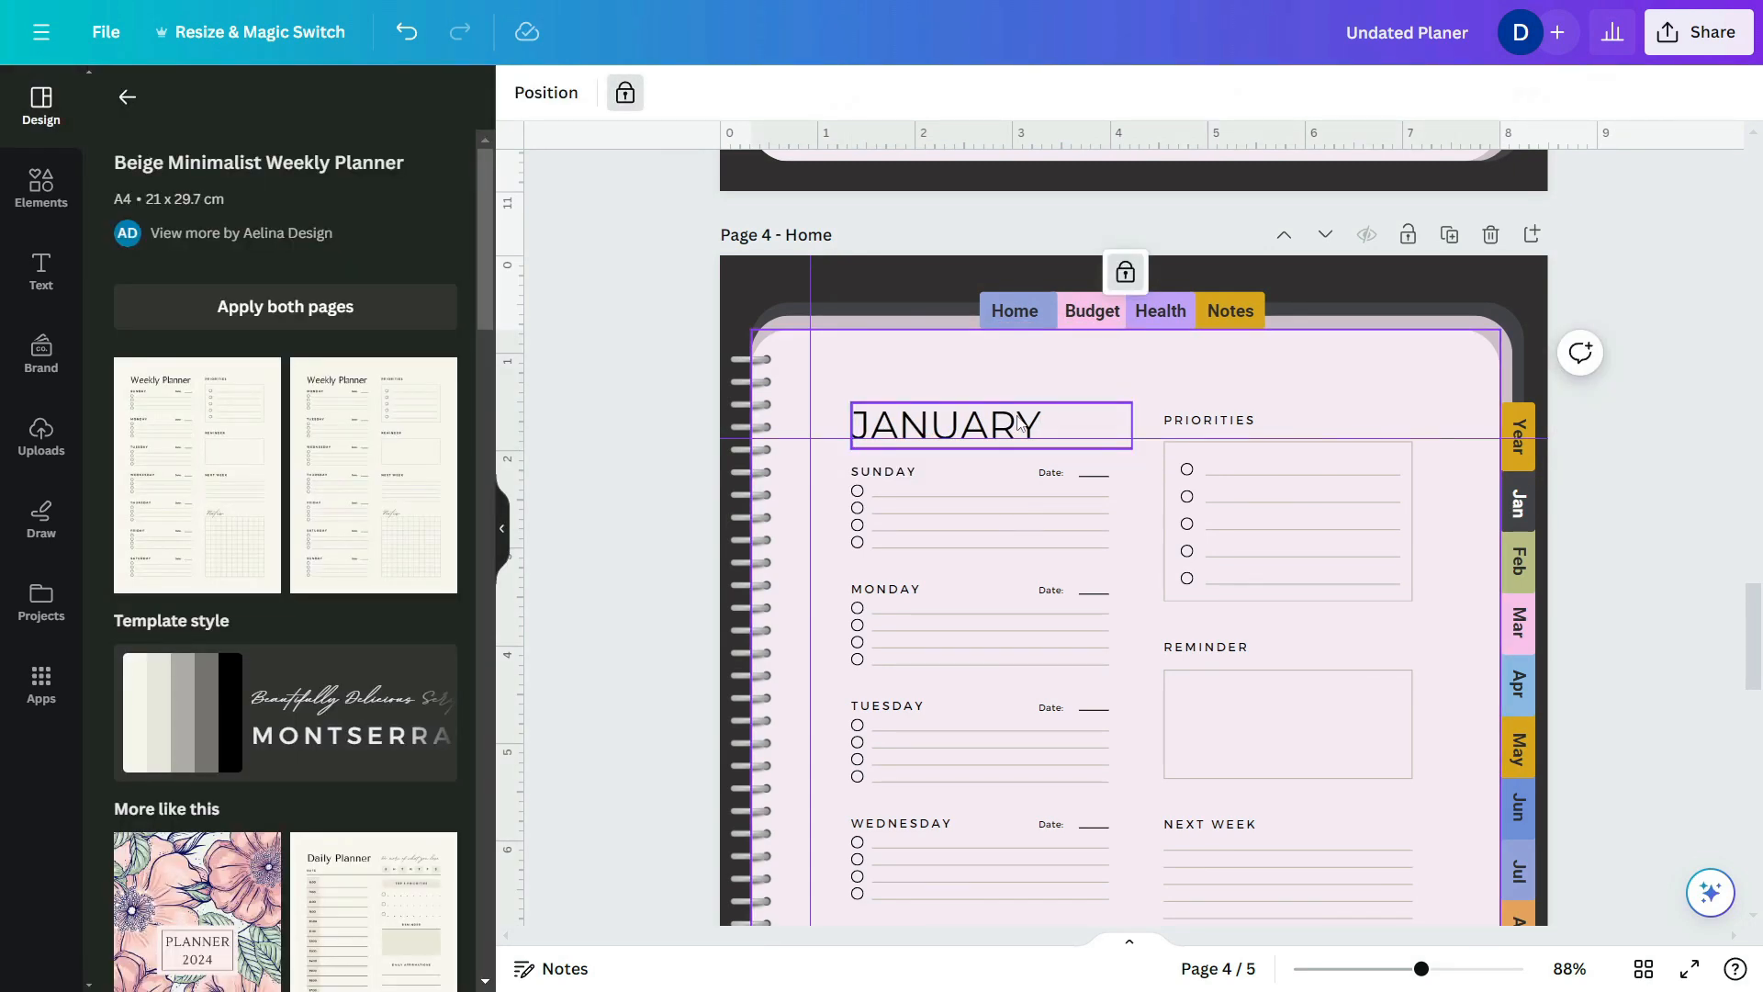
- Recolour the weekly page's JANUARY heading dark grey and set its font size to 25.8
left_click(979, 407)
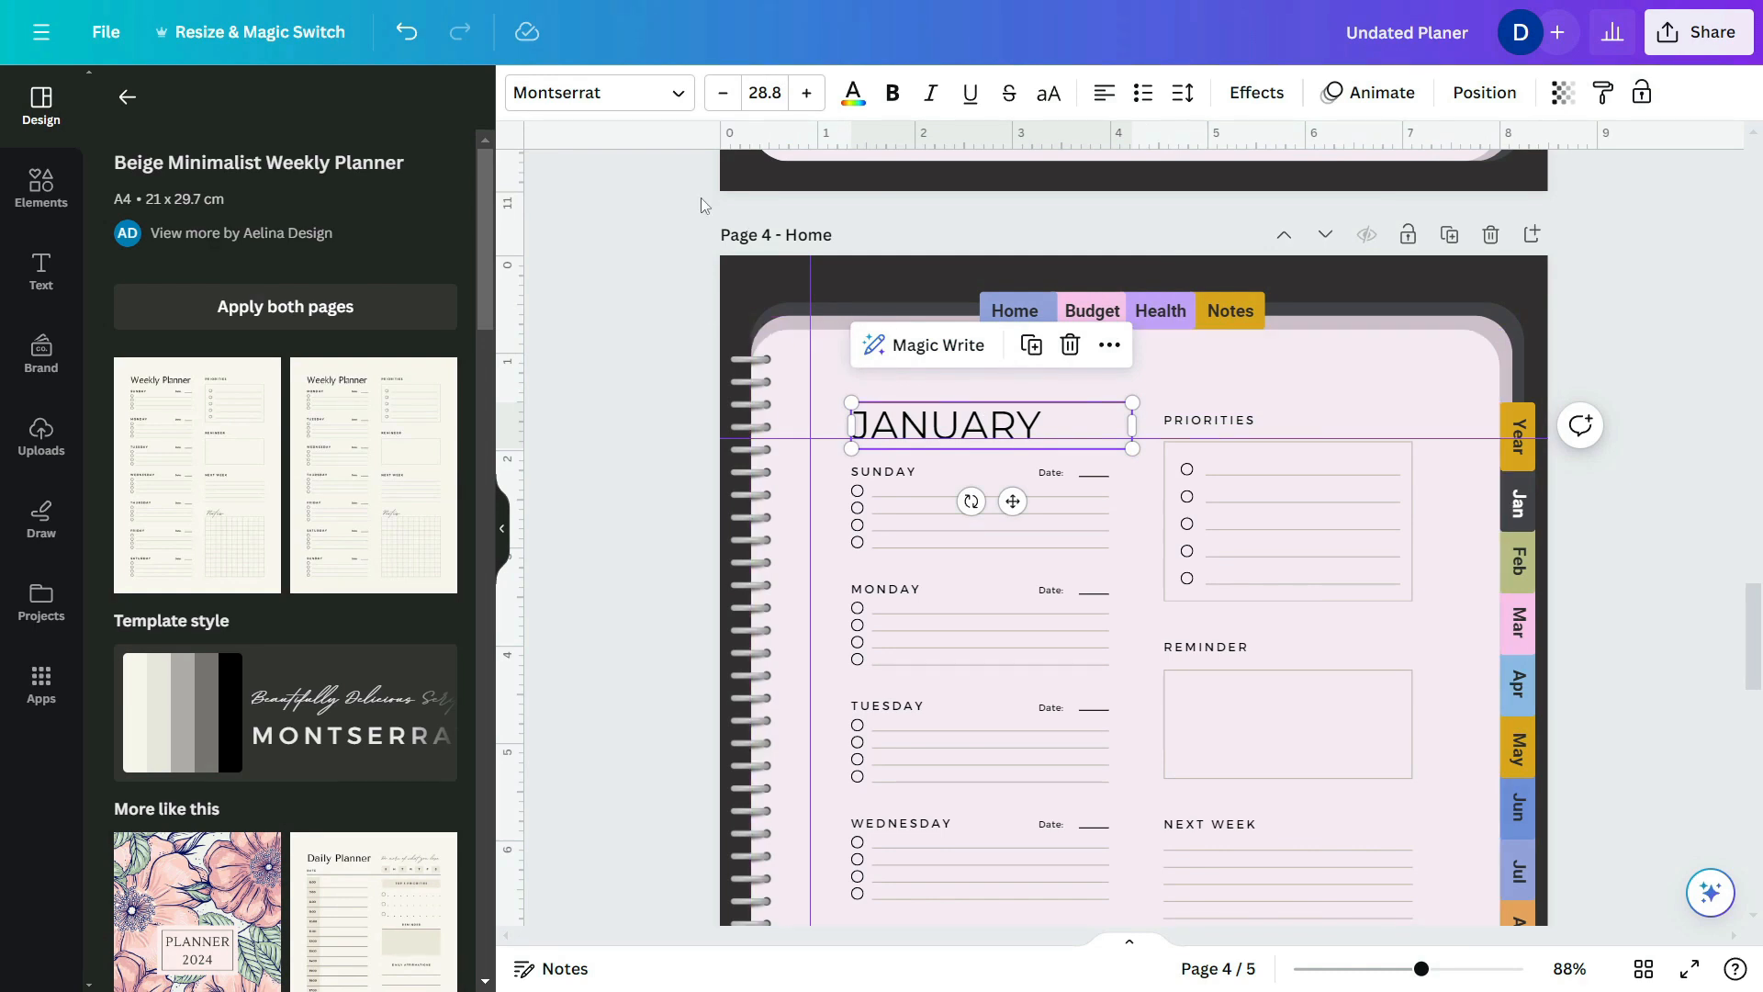
left_click(852, 92)
left_click(313, 231)
left_click(721, 93)
left_click(722, 92)
left_click(721, 93)
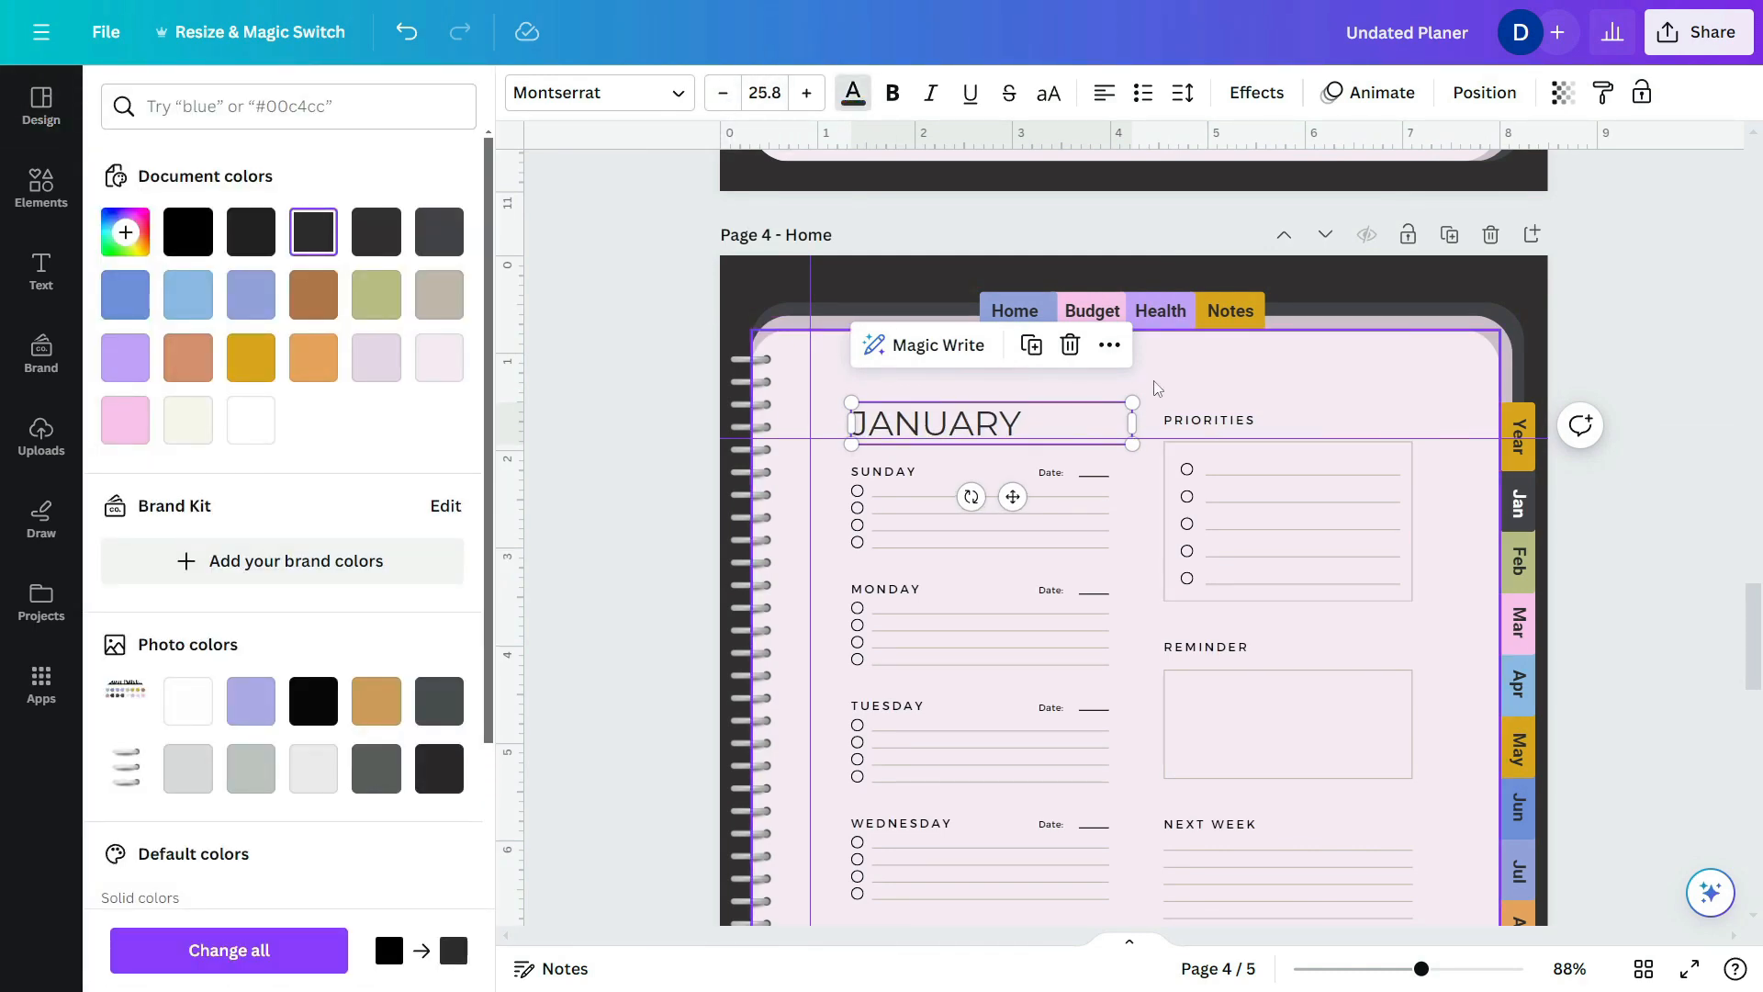
- Move the PRIORITIES label beside the weekly page's JANUARY heading and replace its text with "week 1"
left_click(1155, 386)
left_click(1217, 422)
left_click_drag(1192, 417, 1093, 418)
left_click(1129, 421)
left_click(1164, 420)
double_click(1166, 420)
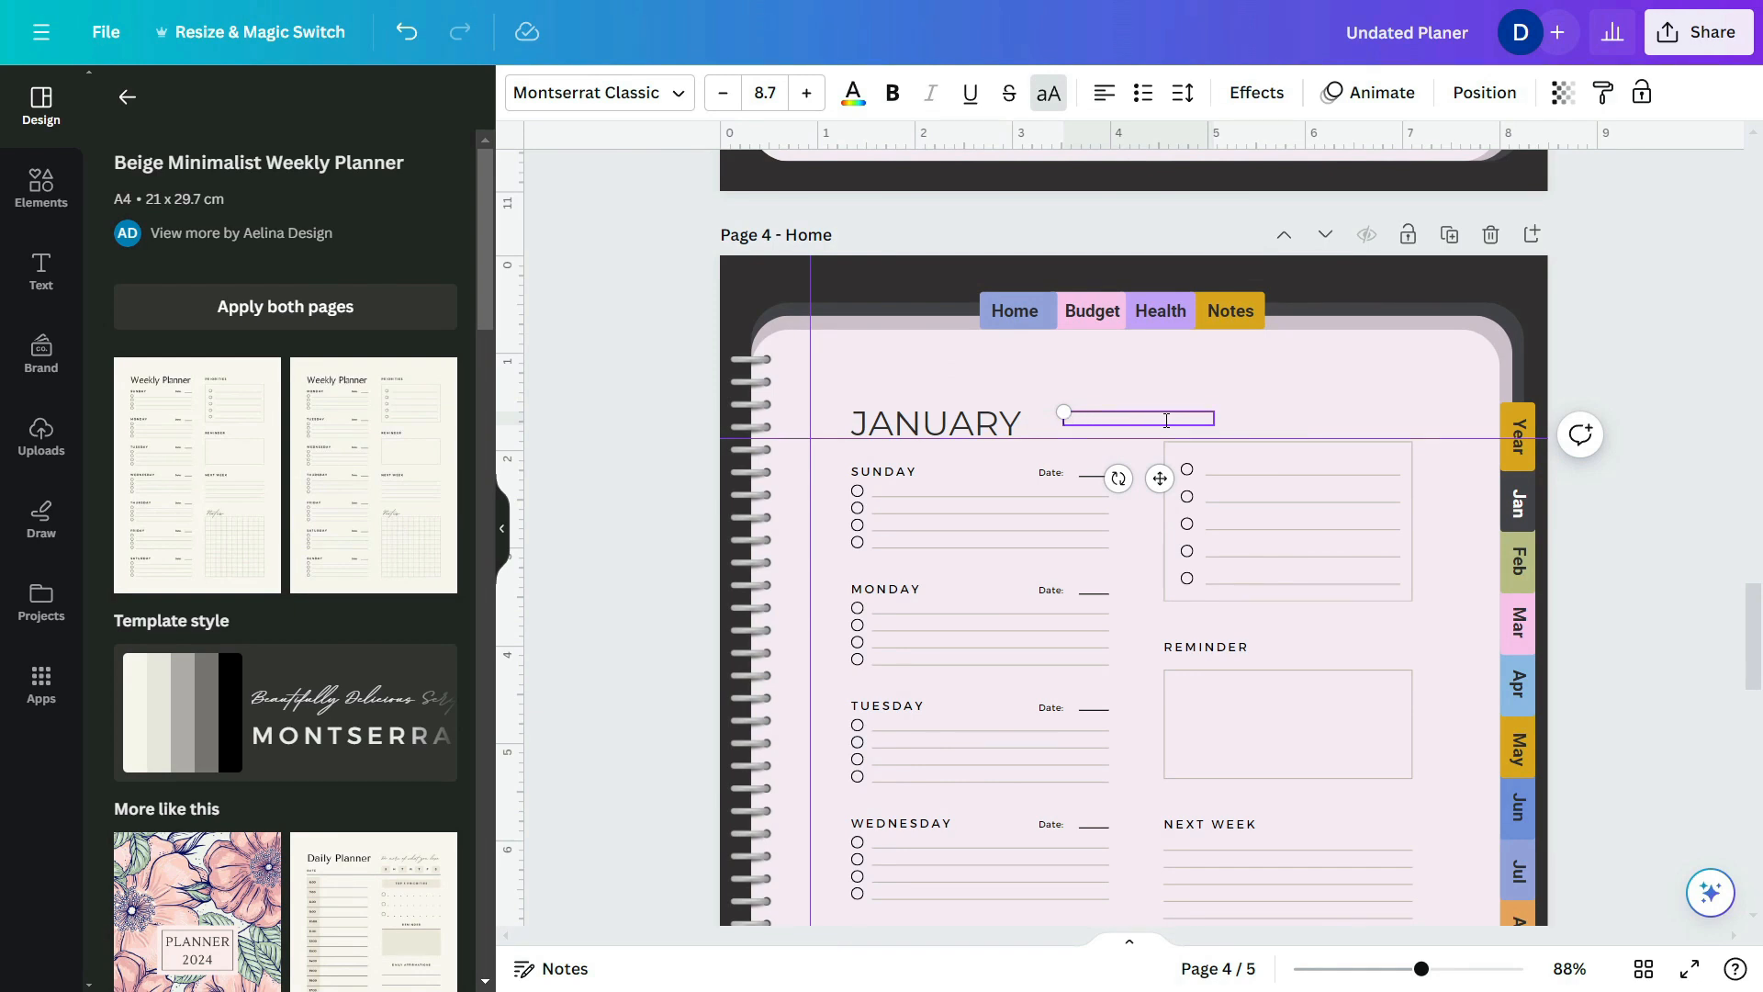
left_click(1182, 432)
left_click(1115, 426)
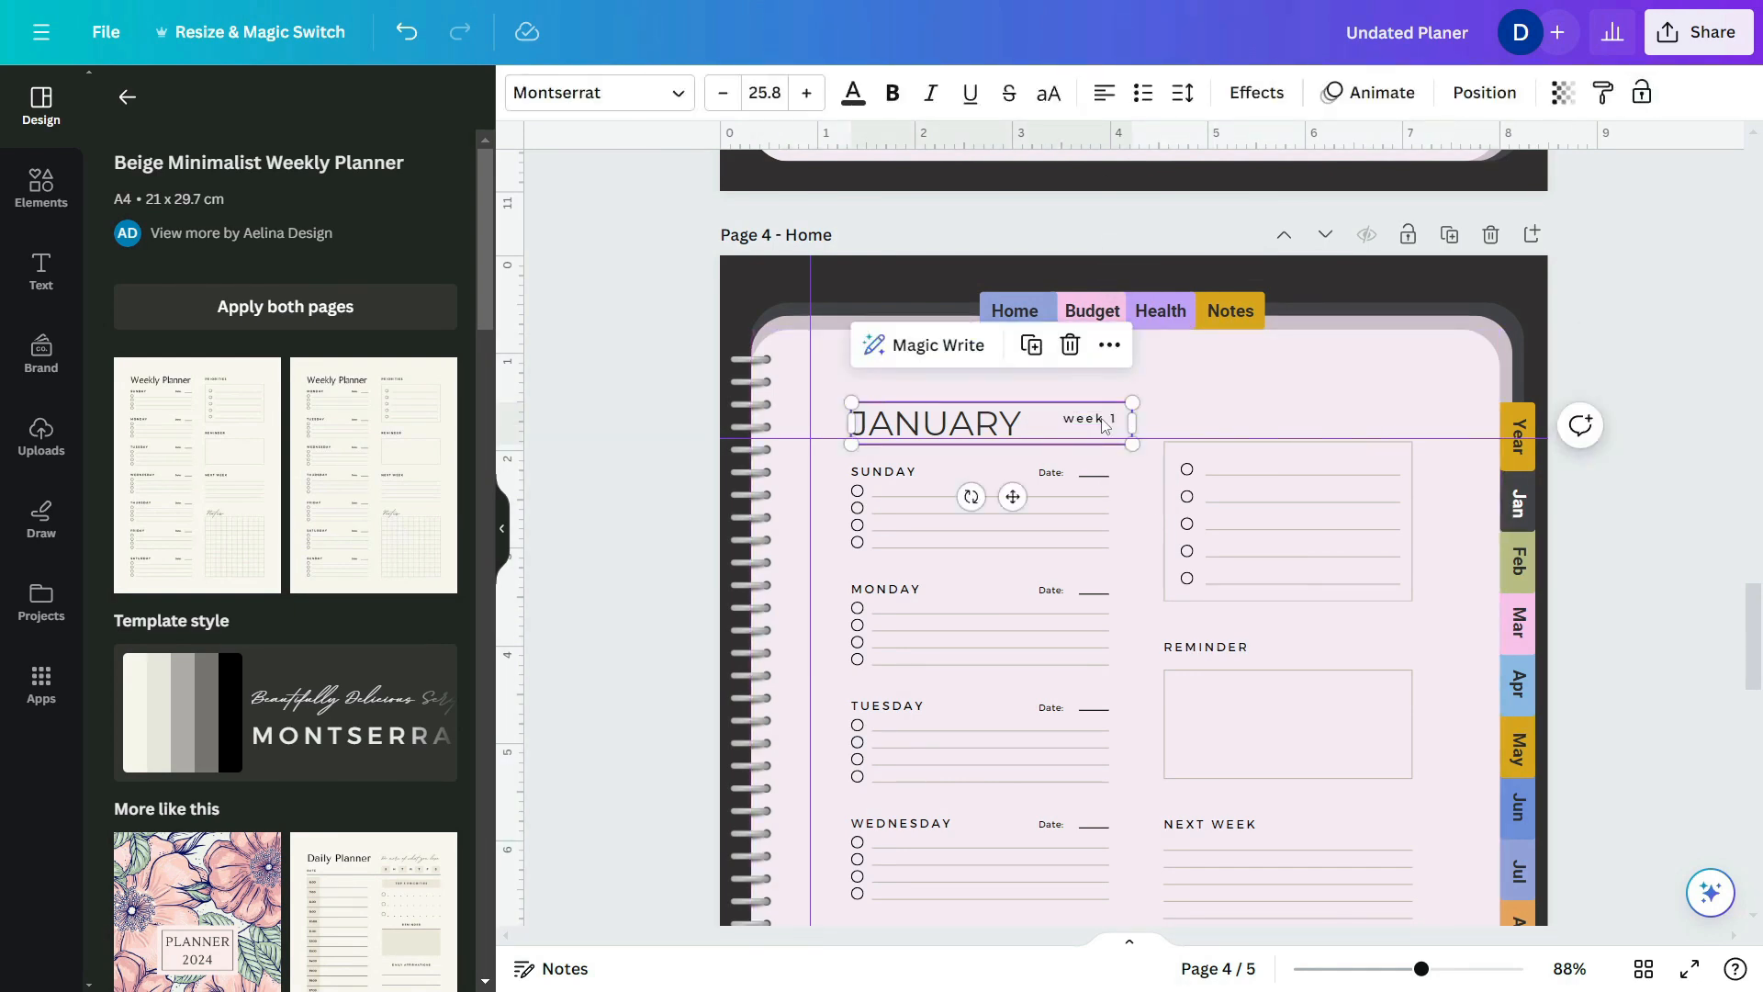
- Change the week label beside the JANUARY heading to the Brittany font
left_click(1194, 424)
left_click(620, 95)
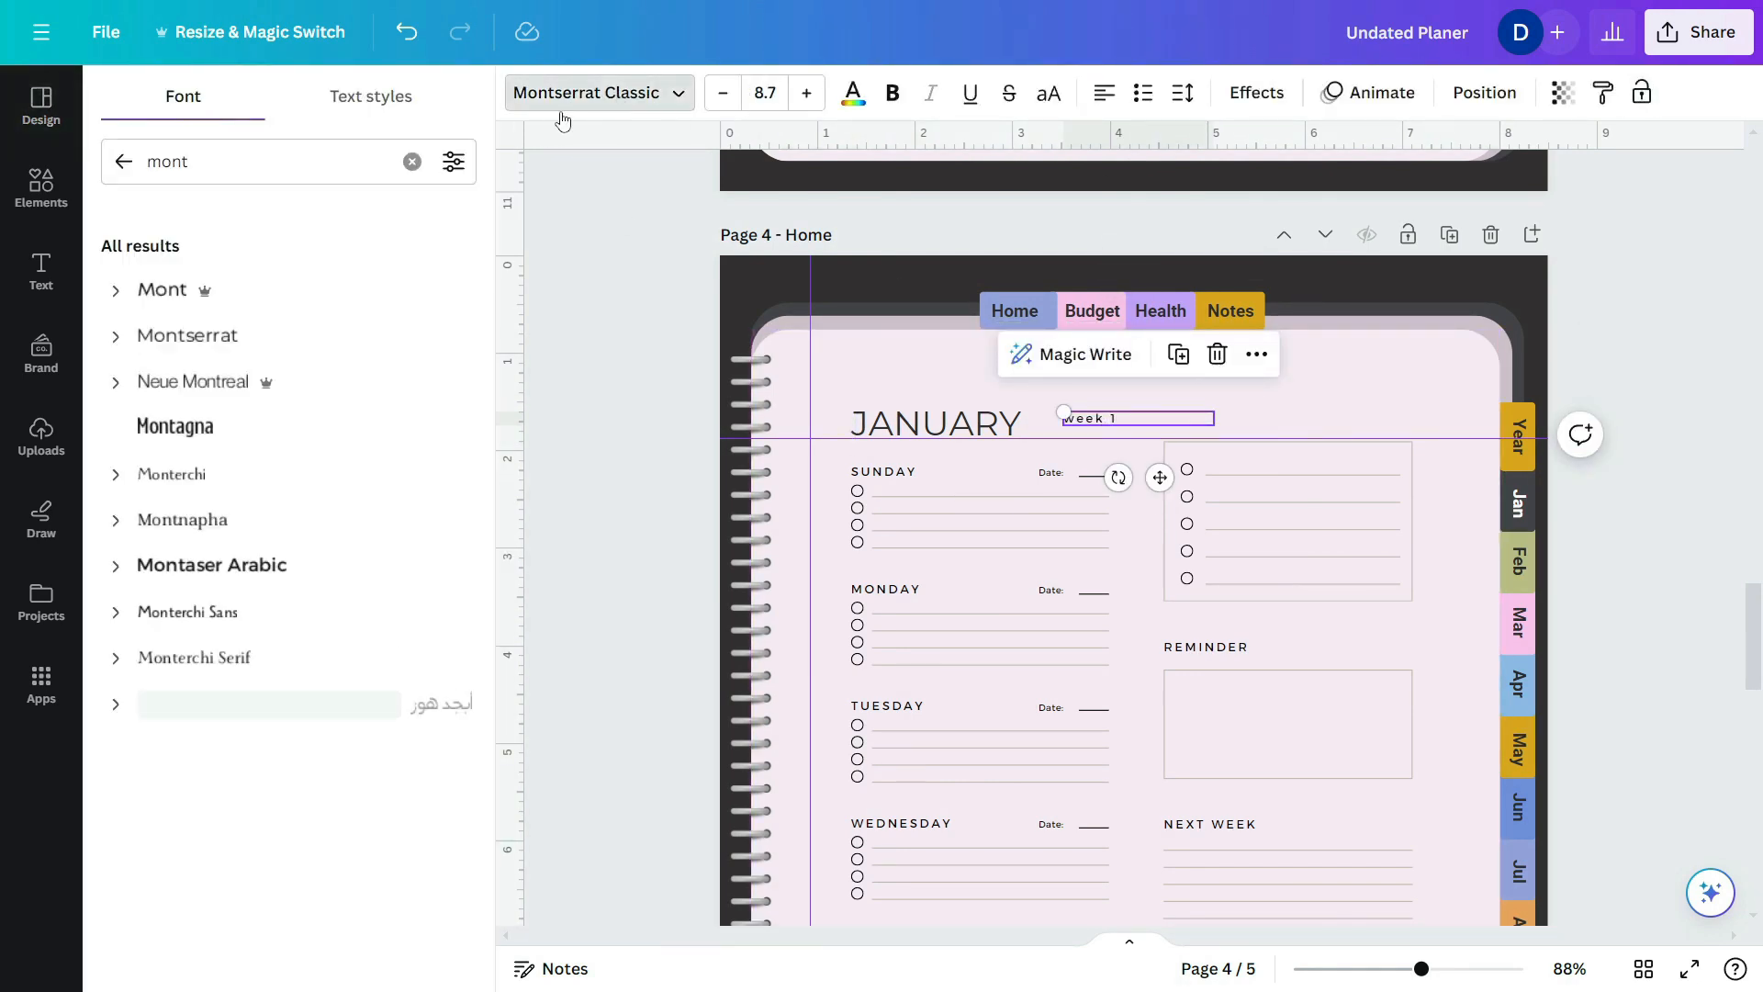
left_click(453, 162)
left_click(428, 161)
type("Brittan")
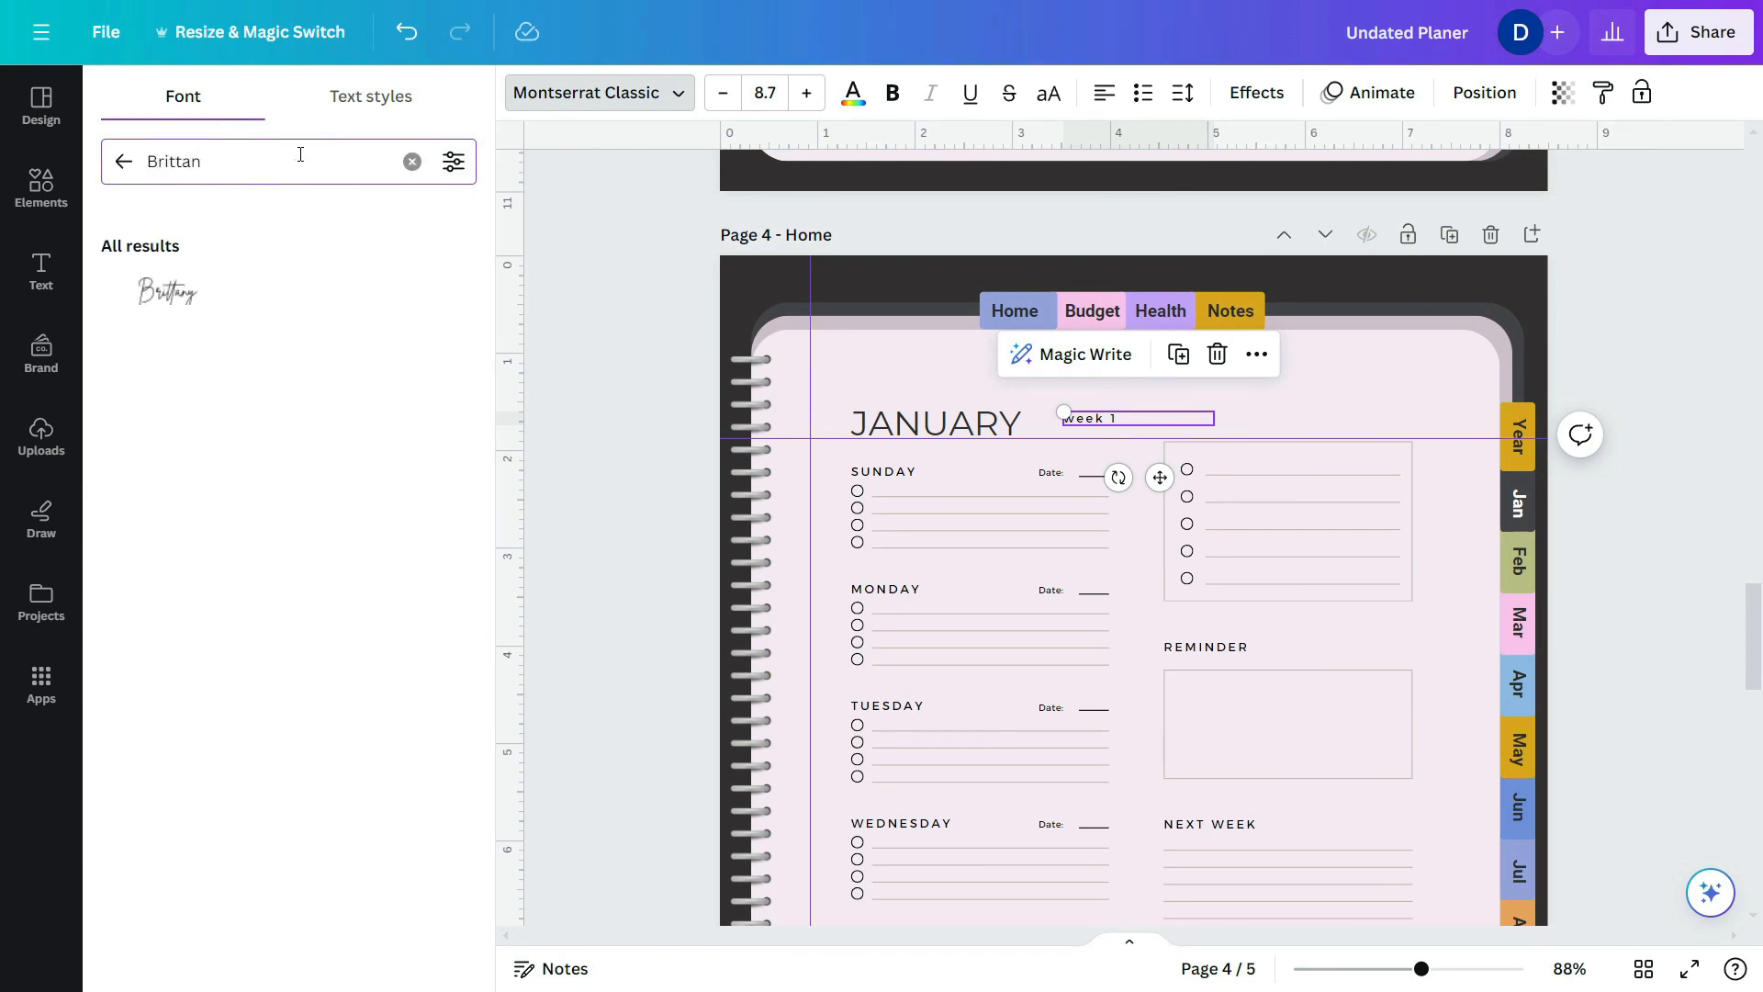
left_click(167, 292)
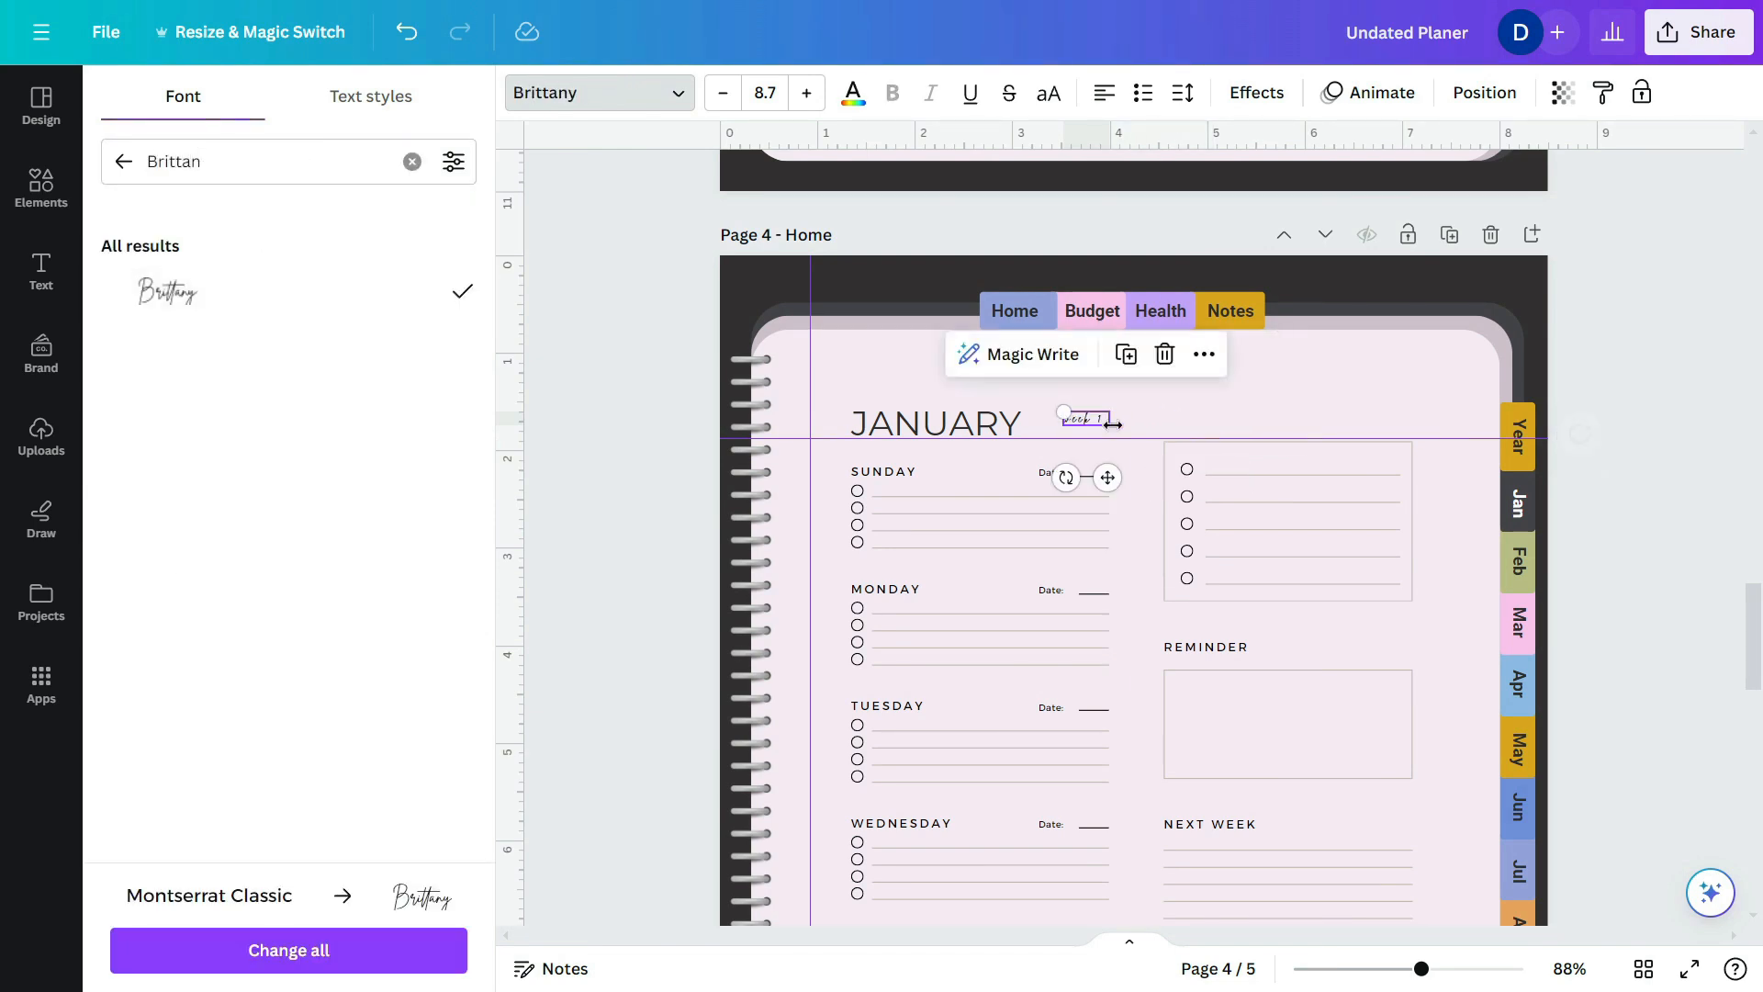
- Rewrite the week label as "Week-1" on one line and resize it to font size 20.5
left_click_drag(1140, 457, 1132, 434)
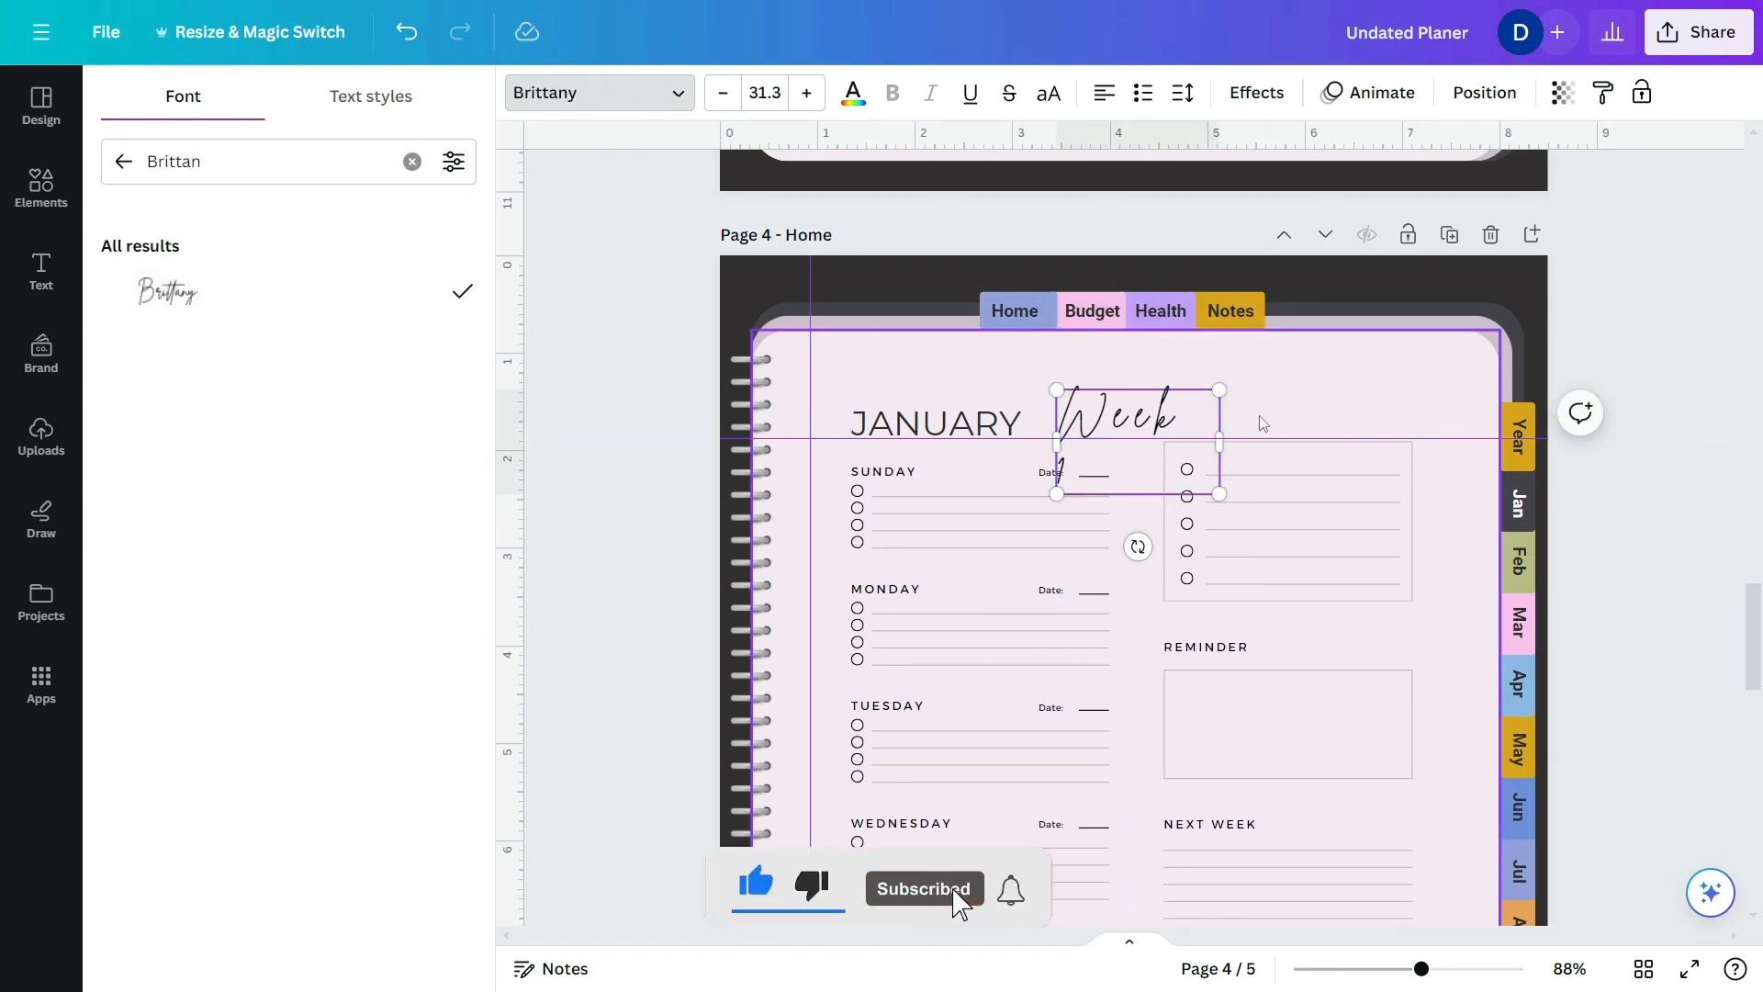
left_click(1192, 416)
type("-")
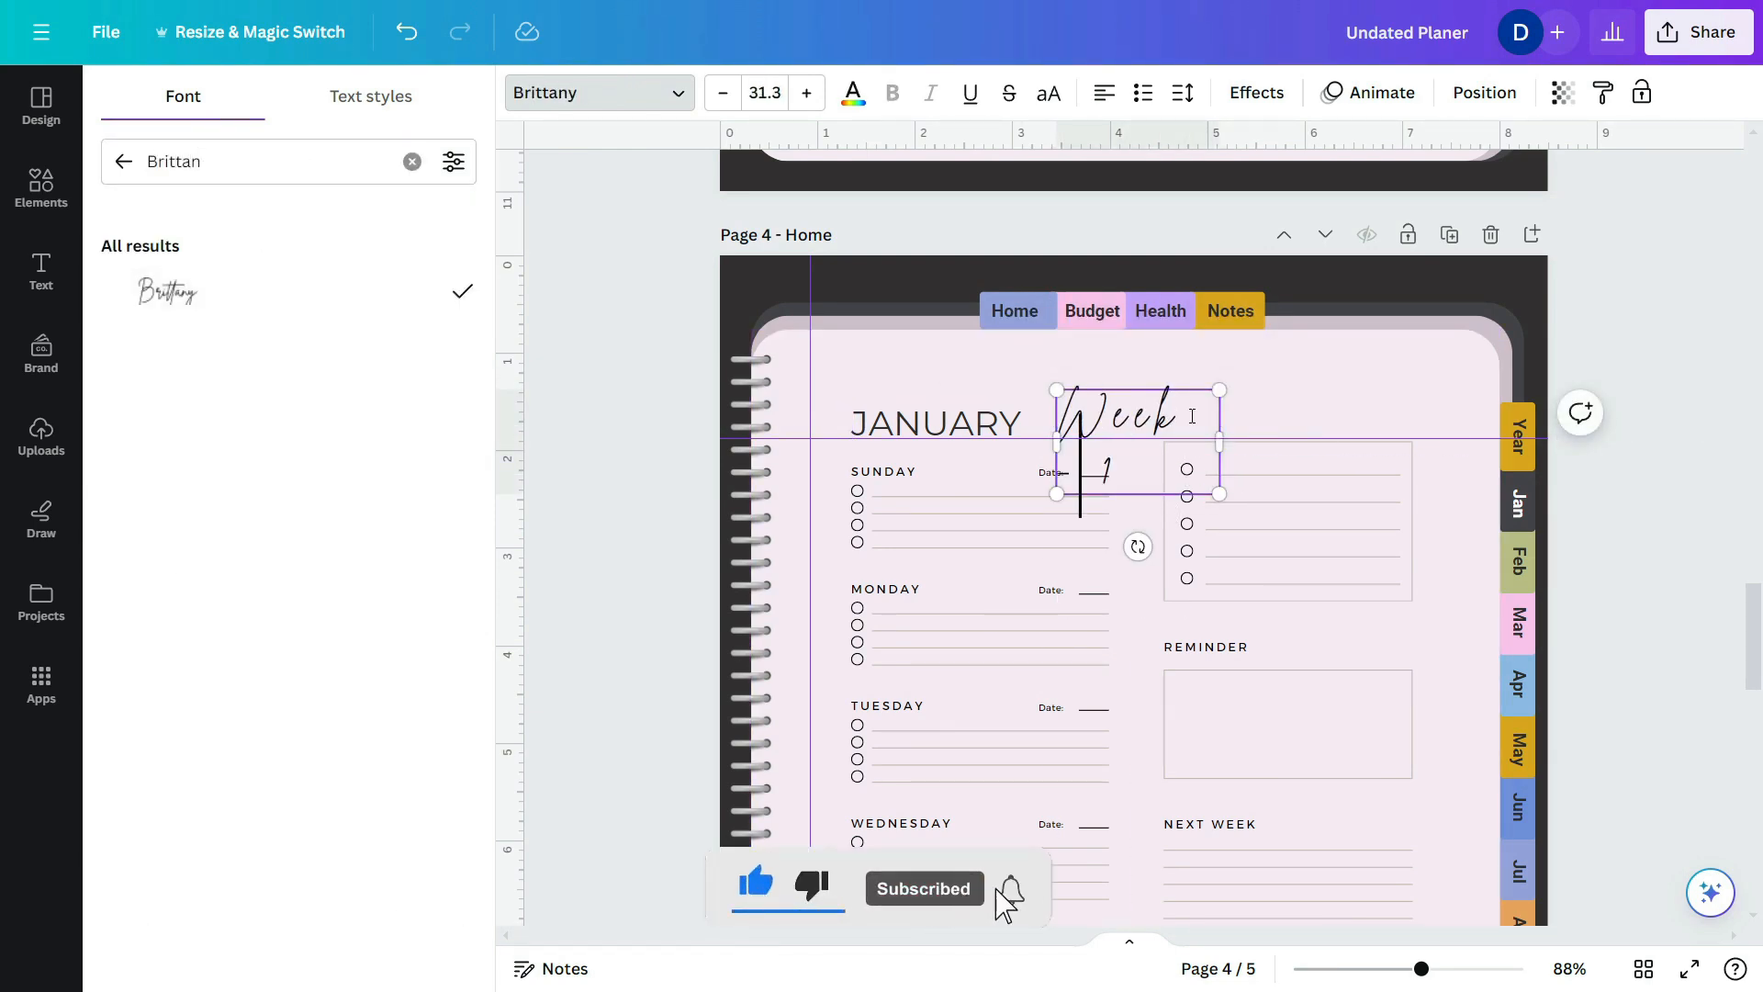
left_click_drag(1225, 433, 1287, 433)
left_click(1192, 413)
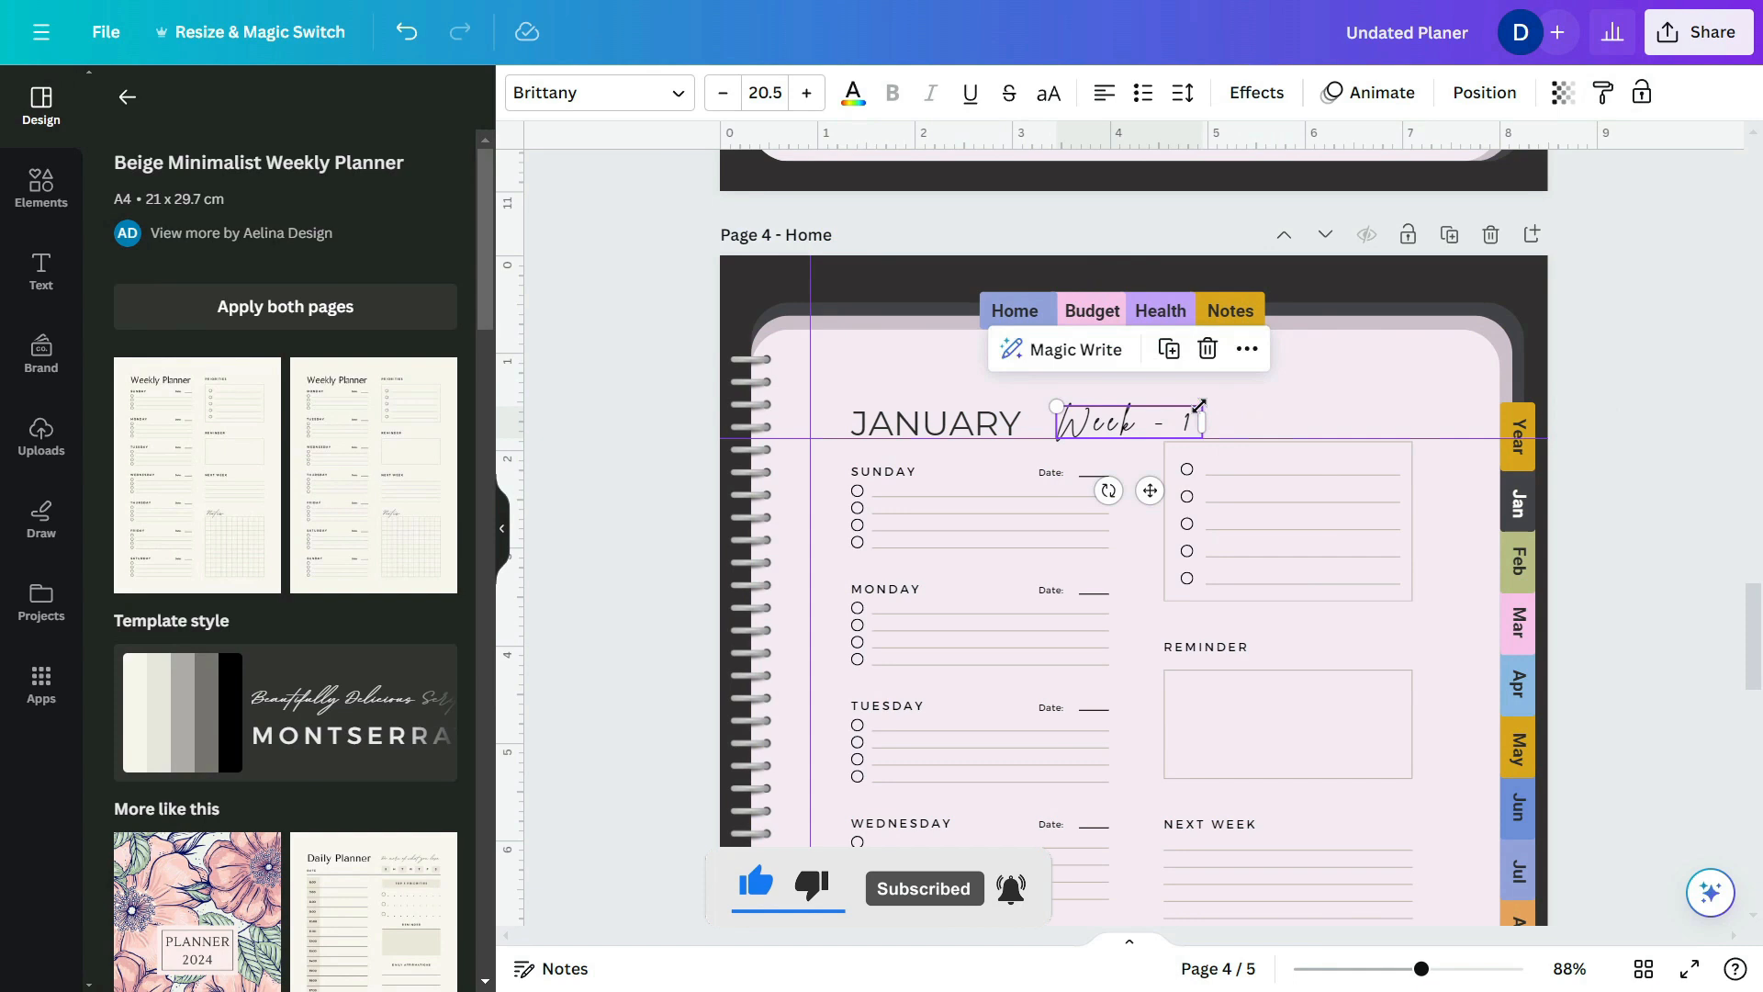
left_click(1155, 420)
left_click(1170, 420)
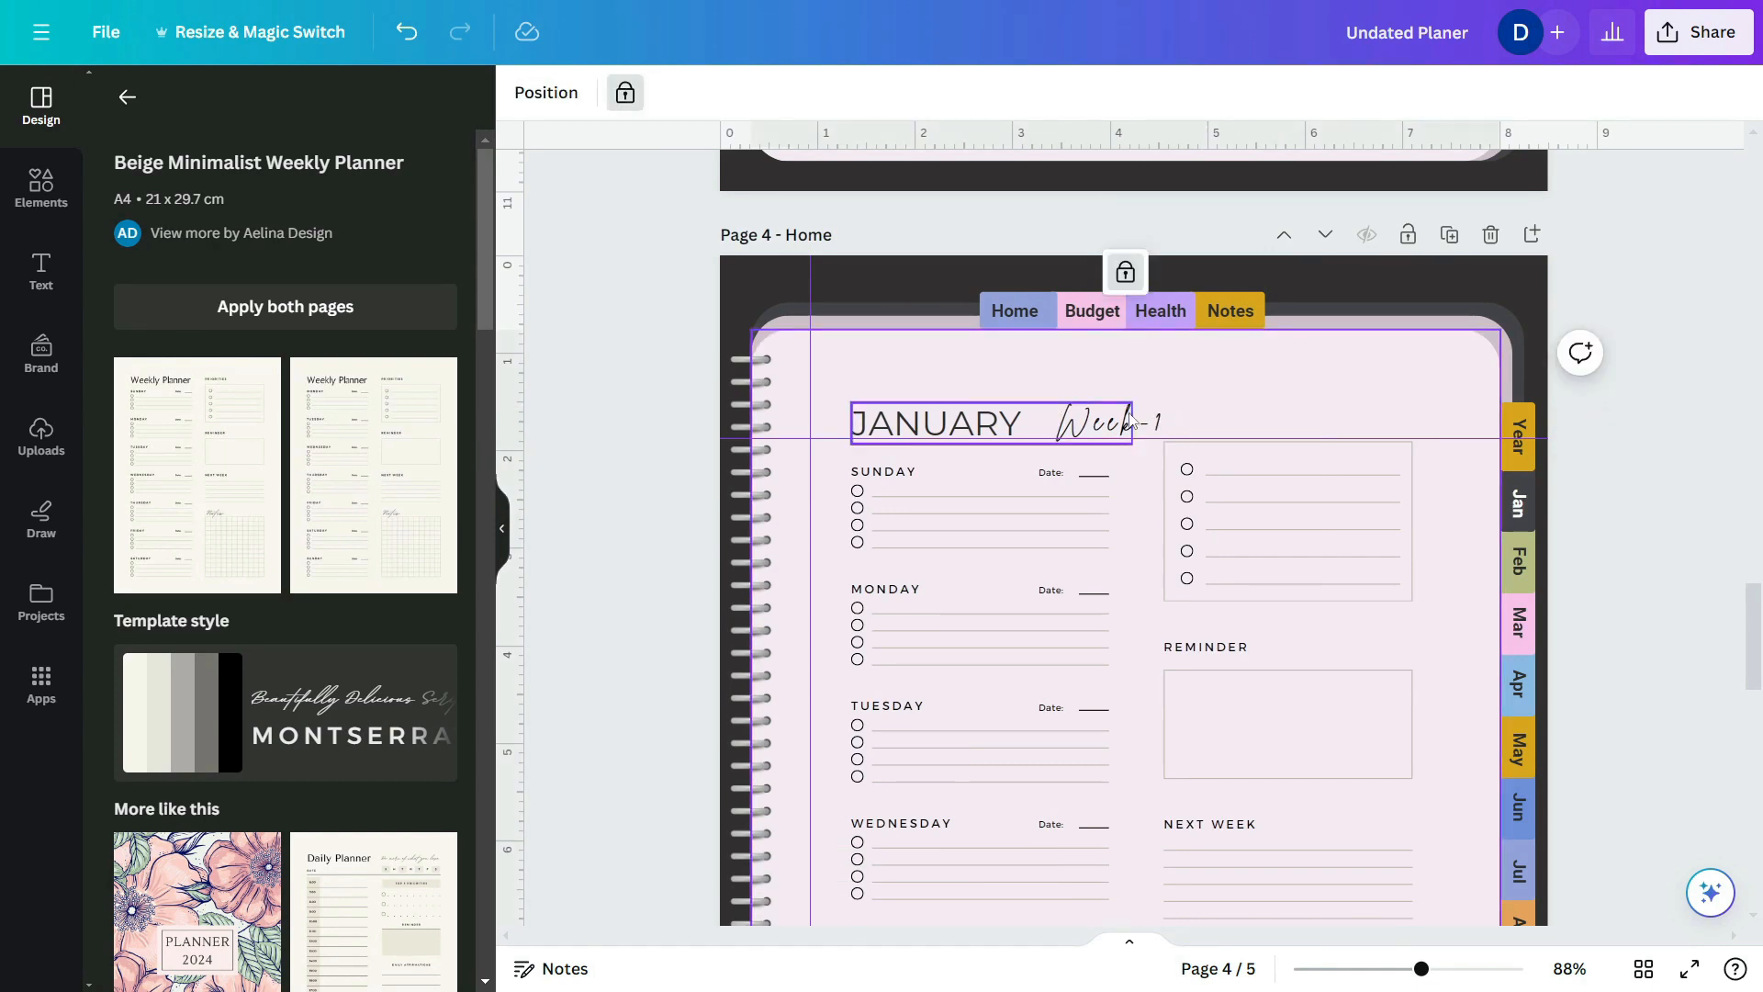
- Shrink the JANUARY heading slightly and place it with the Week-1 label directly above the day column
left_click(1155, 421)
left_click_drag(1203, 438, 1181, 434)
left_click_drag(1149, 424, 955, 422)
left_click(1265, 421)
left_click(1127, 405)
left_click_drag(1075, 421, 1073, 429)
left_click(1216, 412)
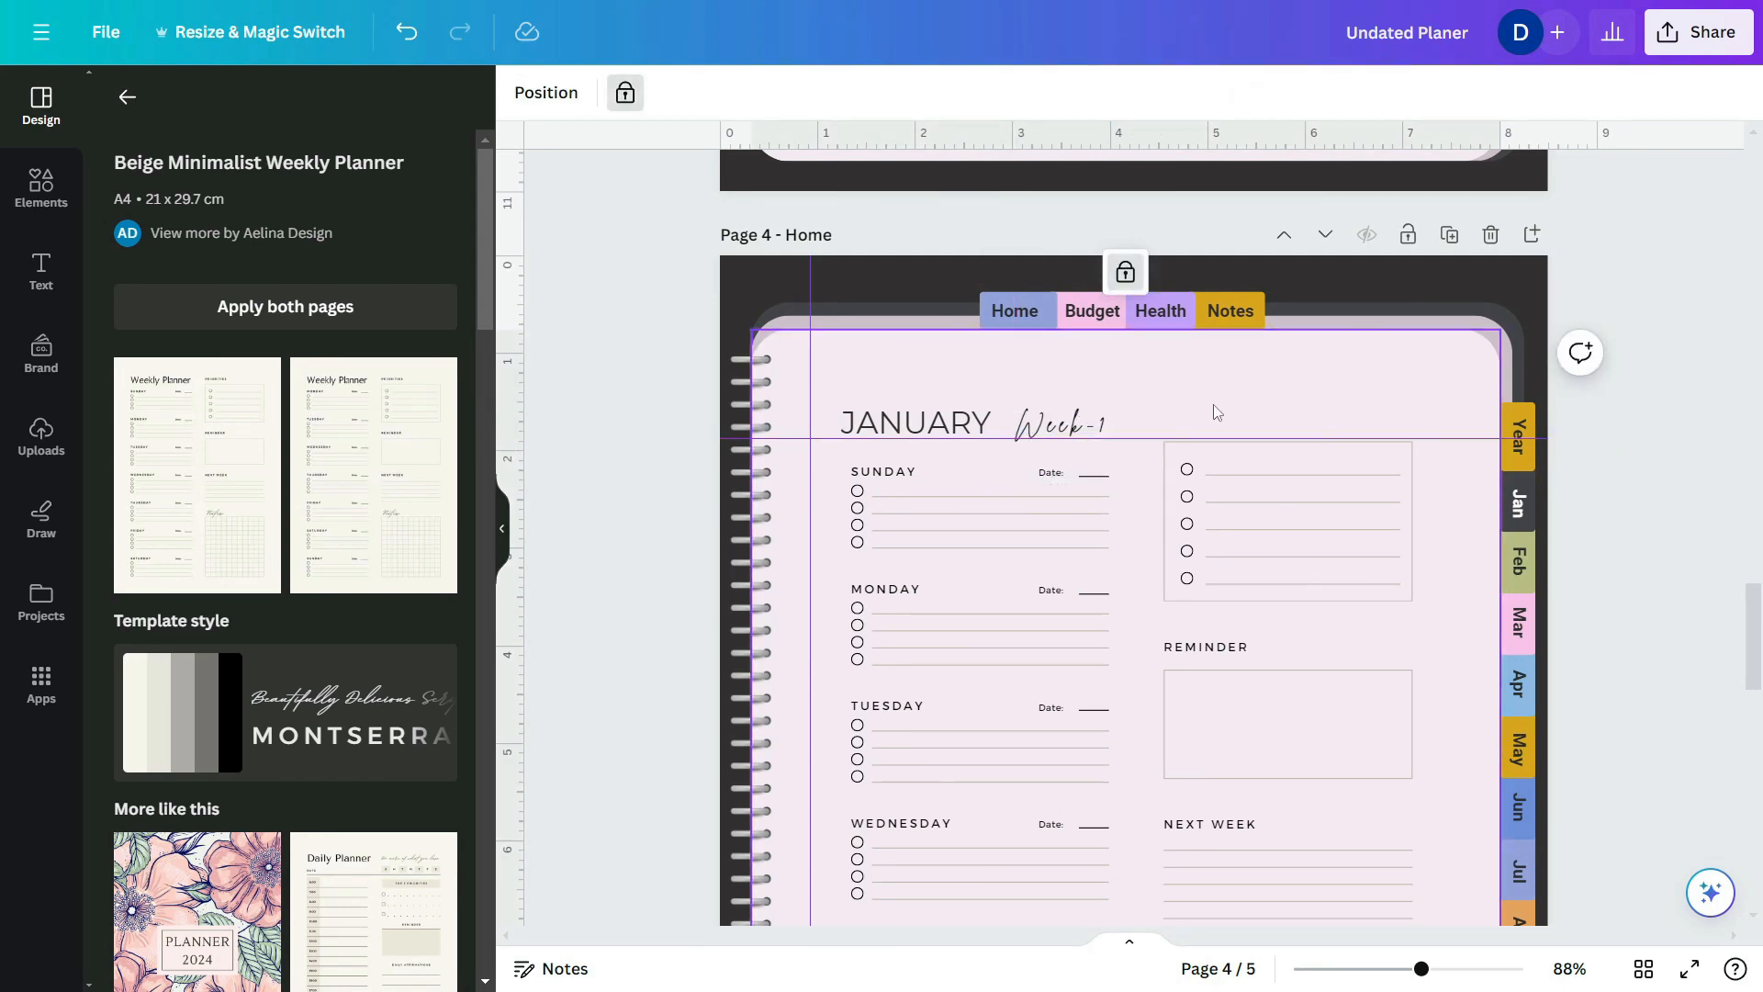
- Copy the REMINDER label to just above the checklist box and change its text to PRIORITIES
left_click_drag(1182, 646, 1183, 430)
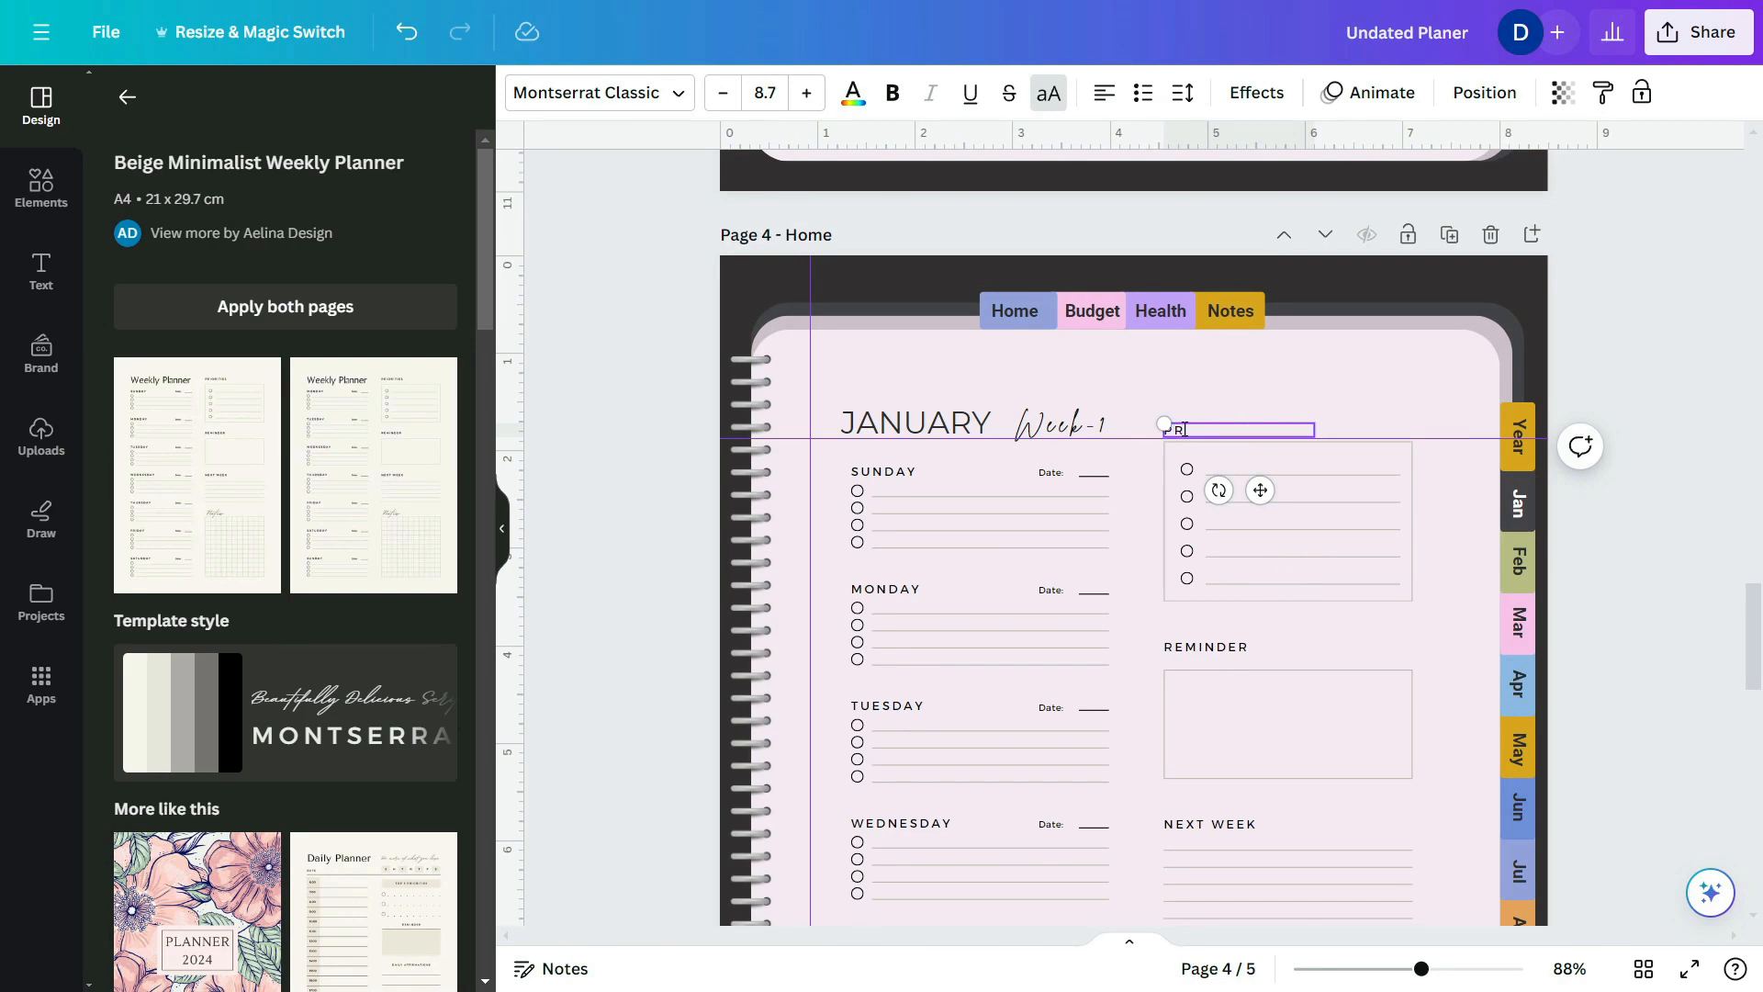
left_click(1453, 512)
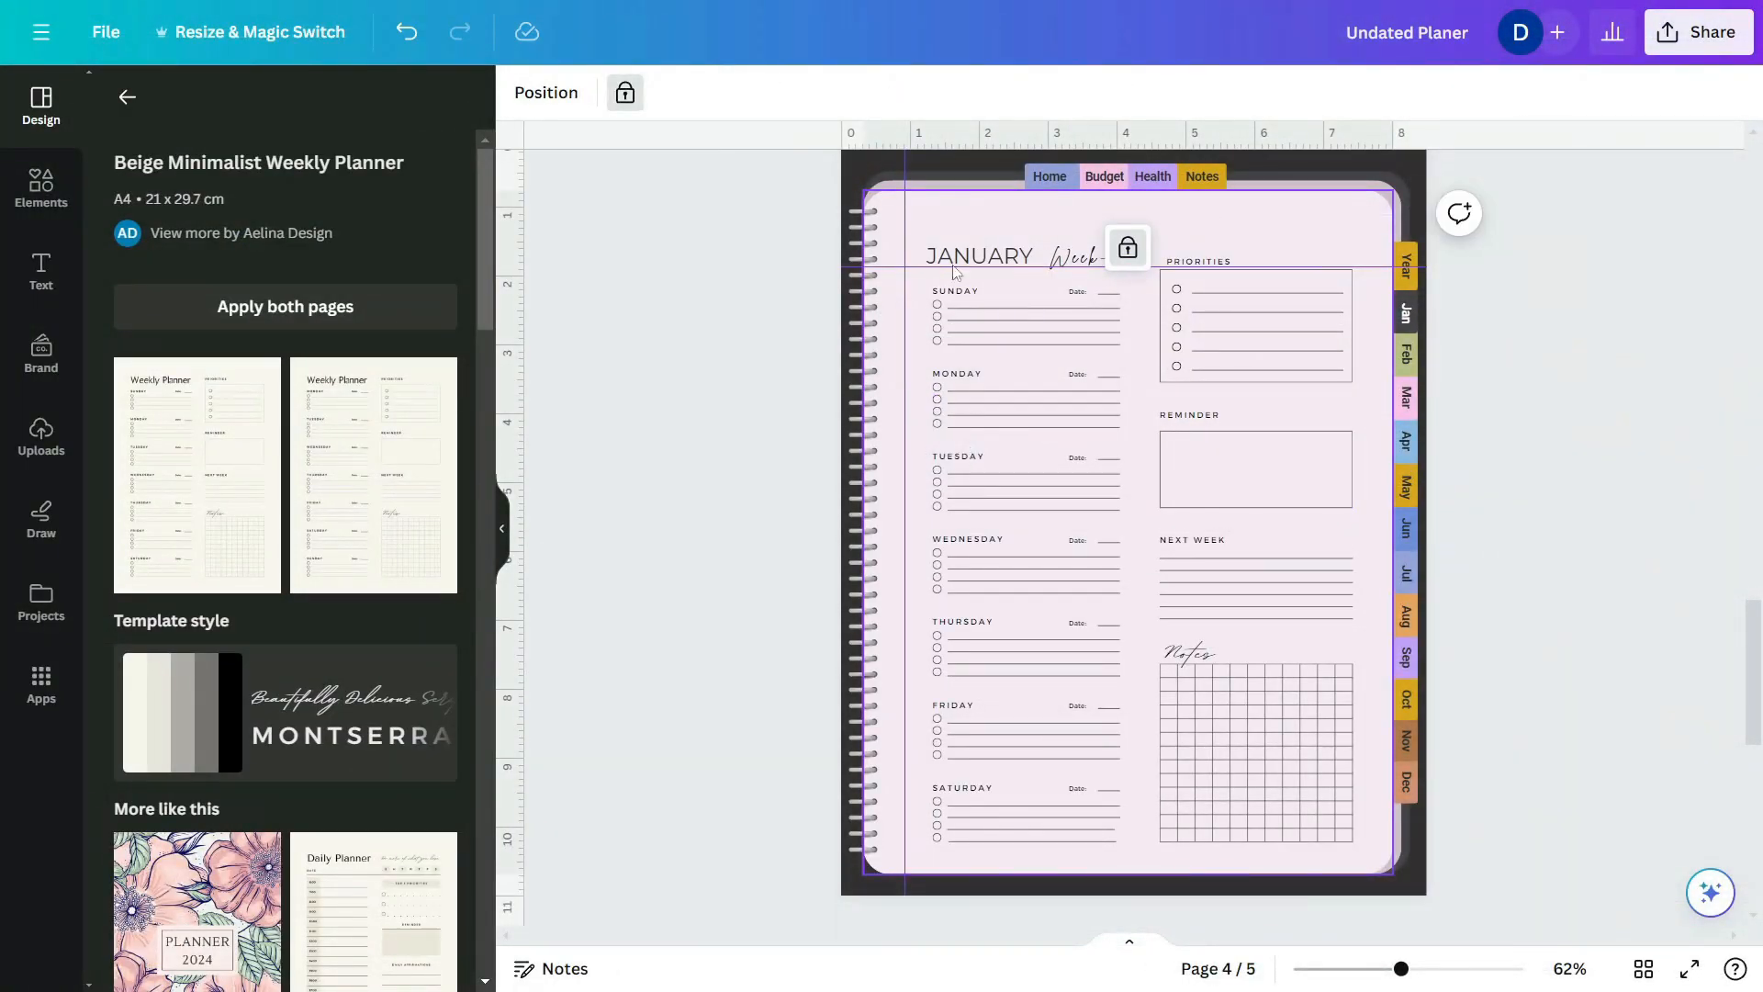
- Duplicate the January weekly page 4 and change the copy's week label to Week-2
scroll(1285, 564, "up", 3)
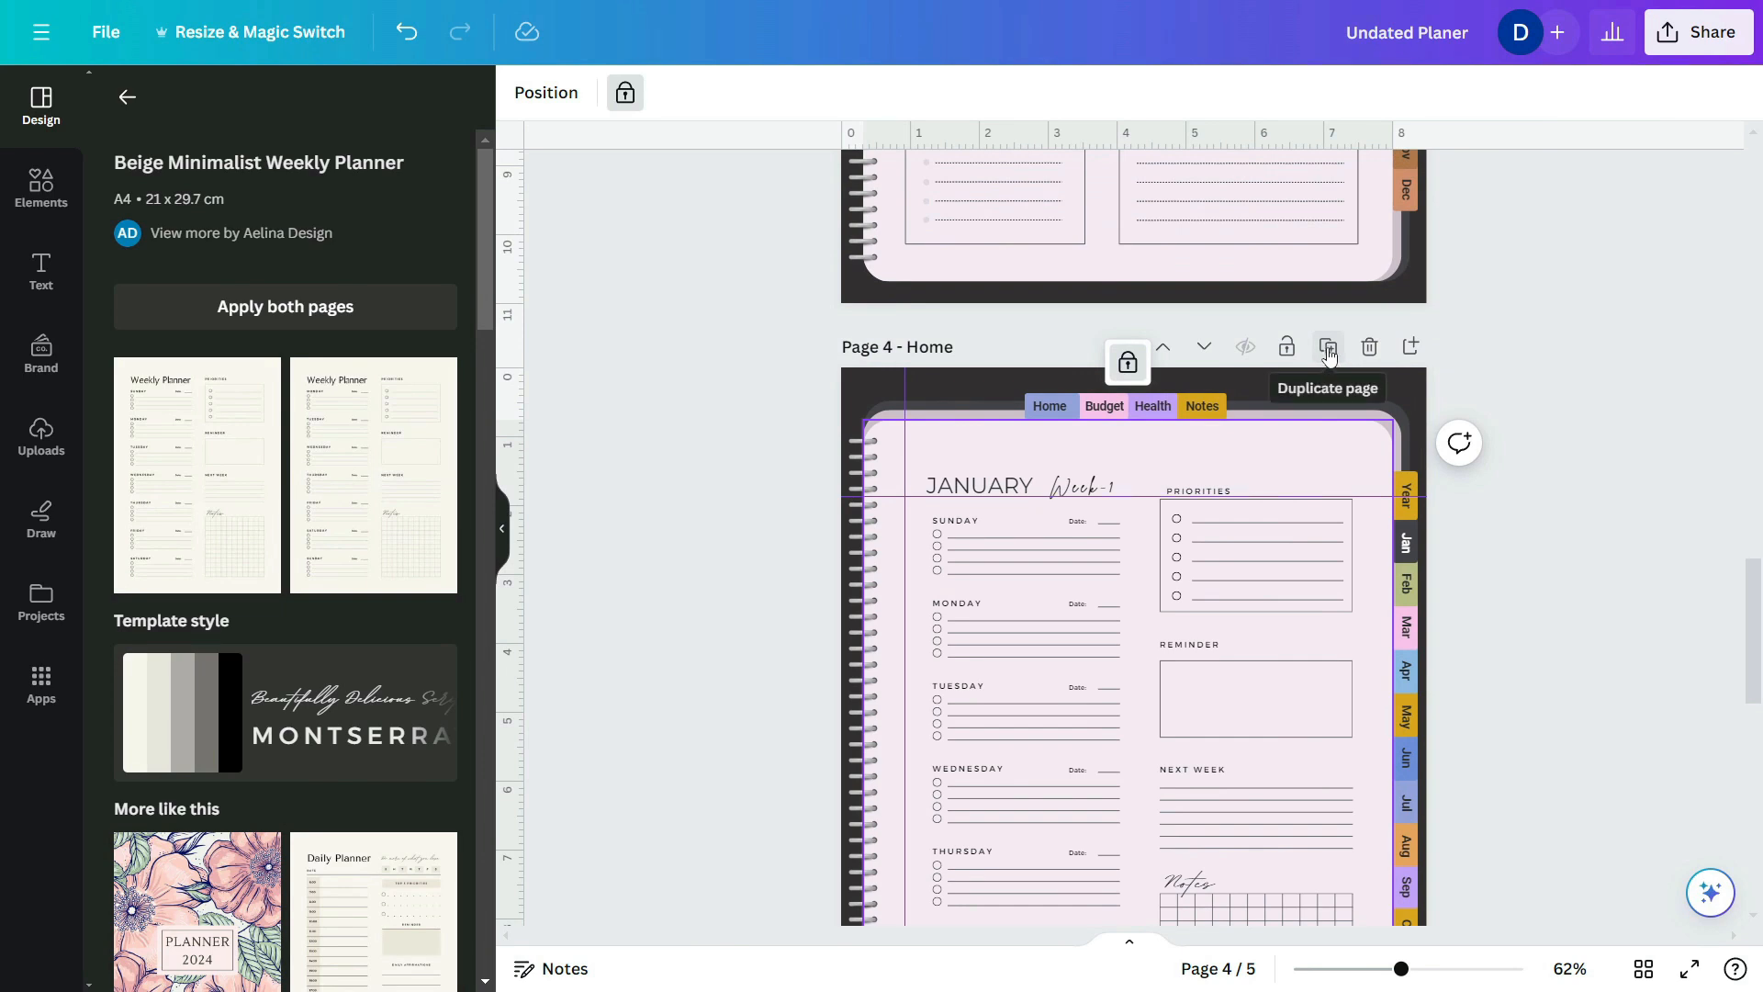
left_click(1327, 348)
scroll(1155, 548, "down", 3)
scroll(1155, 548, "down", 7)
scroll(1153, 556, "up", 1)
double_click(1109, 482)
key("BackSpace")
type("2")
left_click(1248, 458)
- Duplicate the Week-2 page and change the copy's week label to Week-3
left_click(1328, 347)
double_click(1113, 486)
type("3")
left_click(1243, 466)
- Duplicate the Week-3 page and number the copy's week label 4
left_click(1327, 347)
double_click(1117, 487)
type("4")
- Duplicate the Week-4 page and number the copy's week label 5
left_click(1327, 347)
double_click(1113, 486)
type("5")
left_click(1226, 629)
- Duplicate the January monthly calendar on page 3
scroll(1216, 712, "down", 2)
scroll(1216, 712, "up", 1)
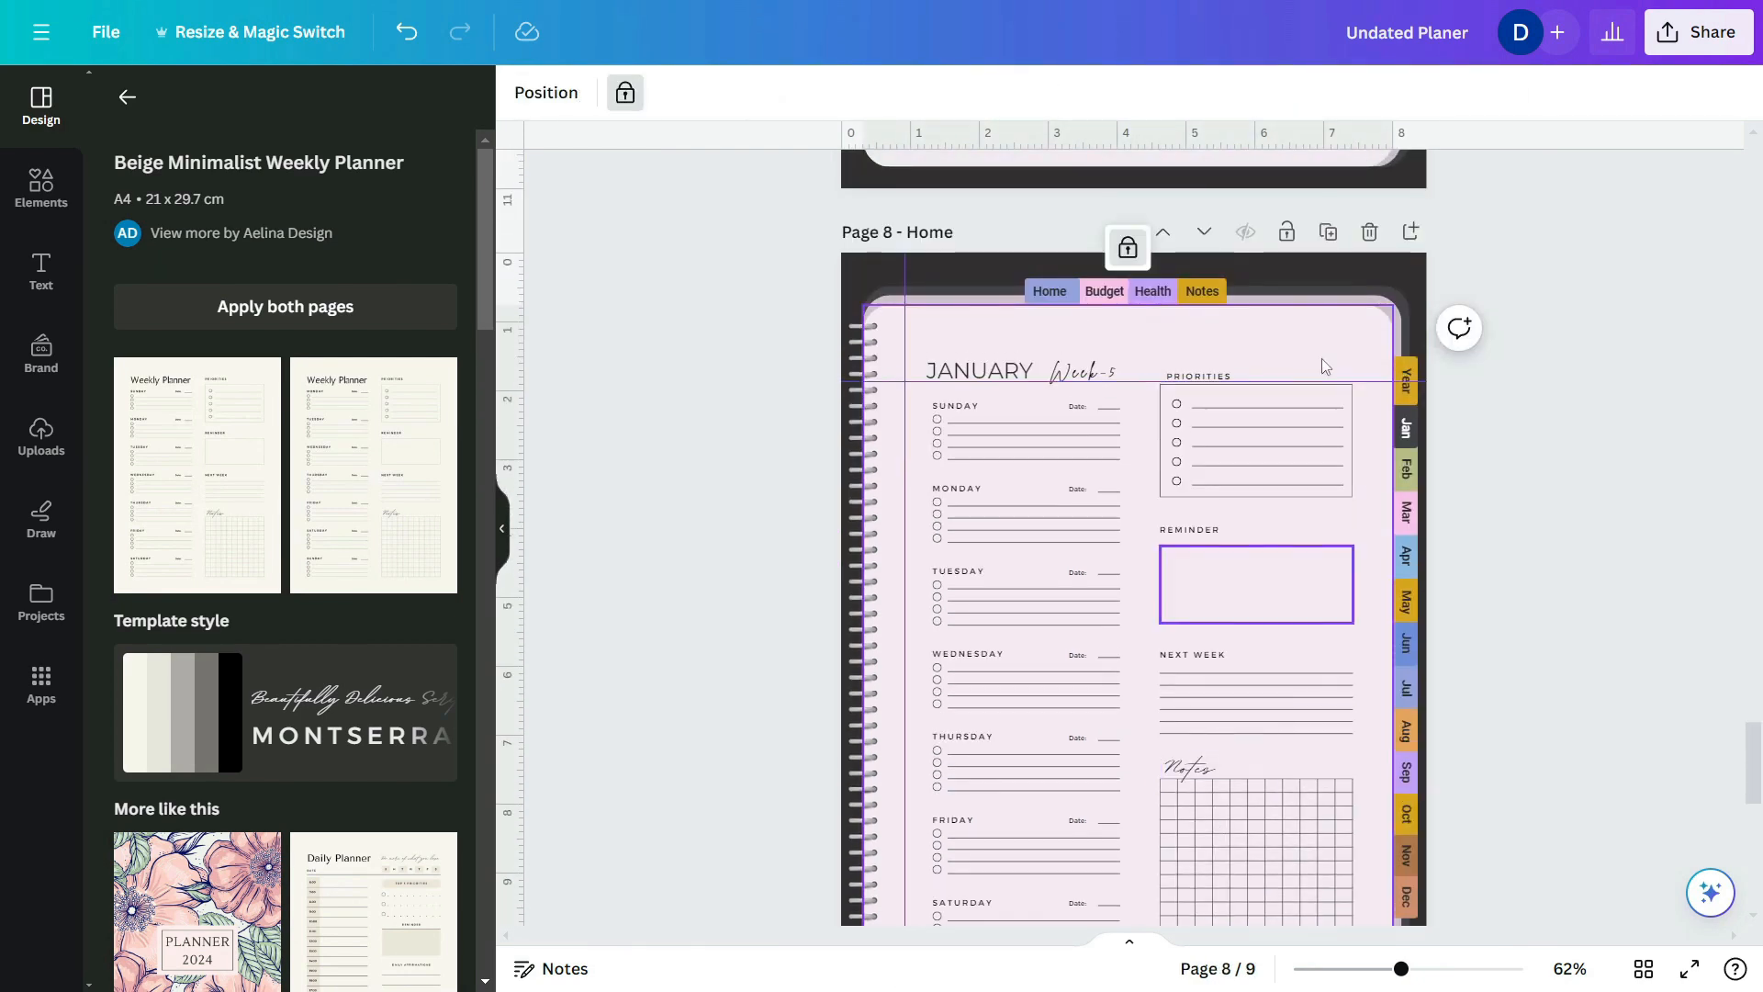
scroll(1061, 498, "up", 15)
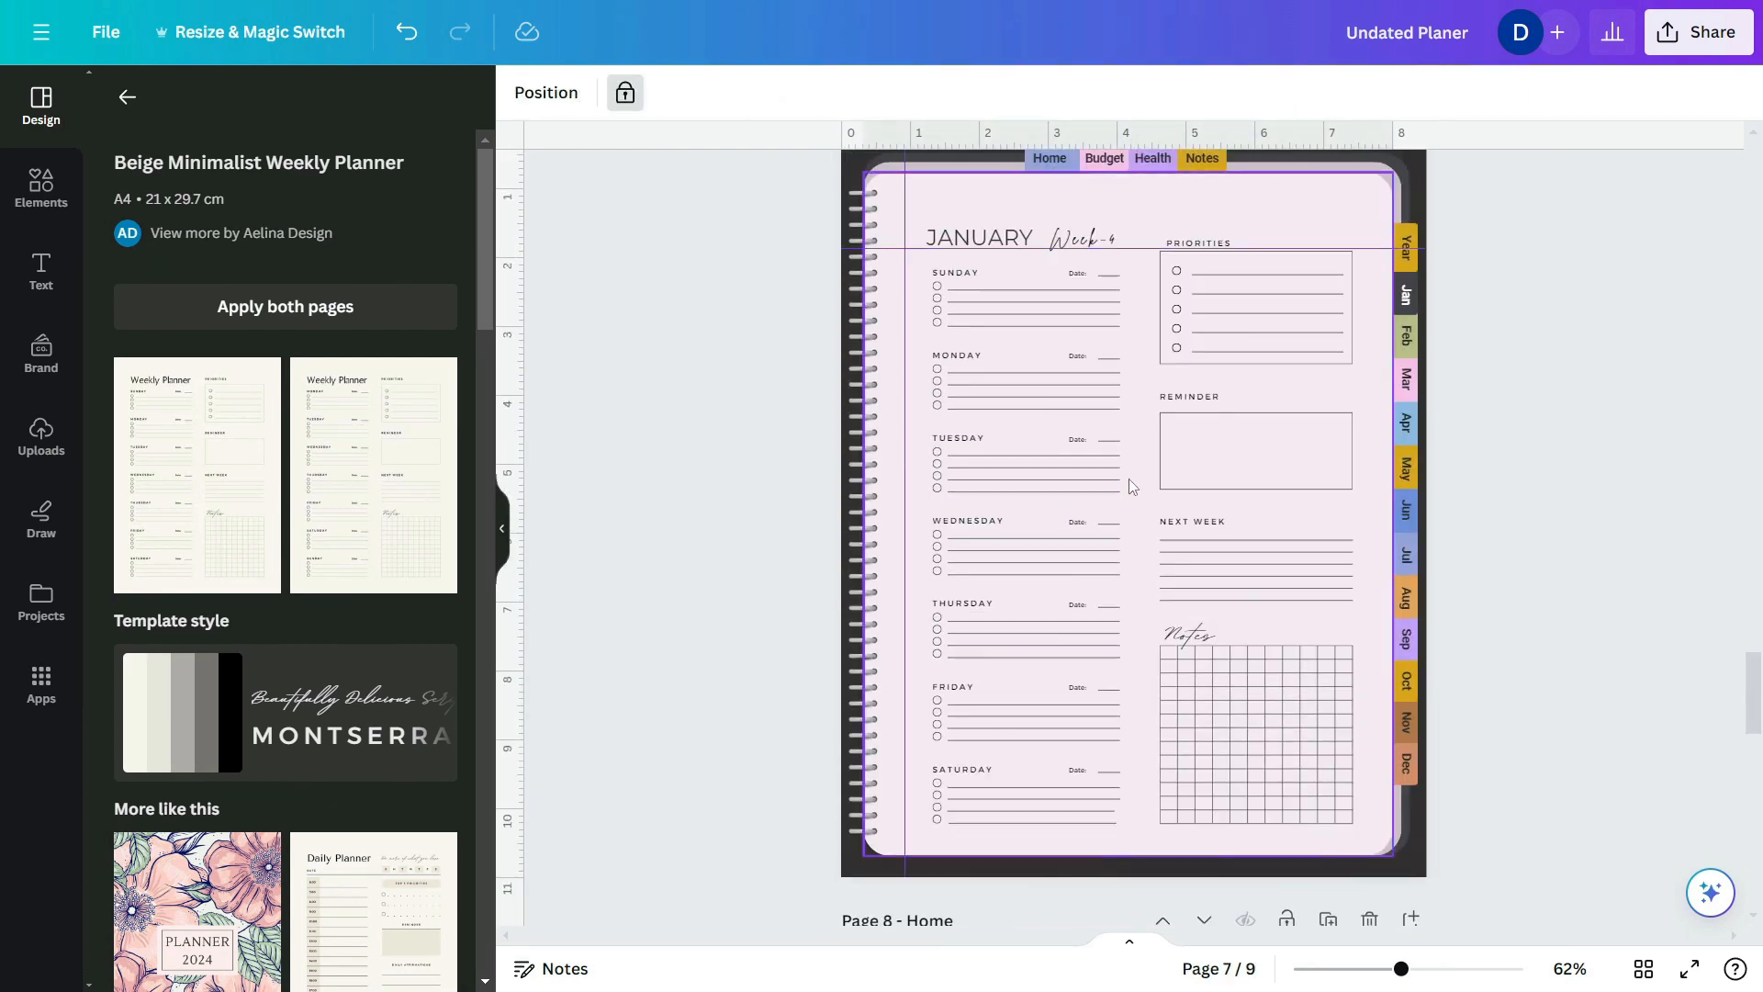
scroll(1109, 496, "up", 3)
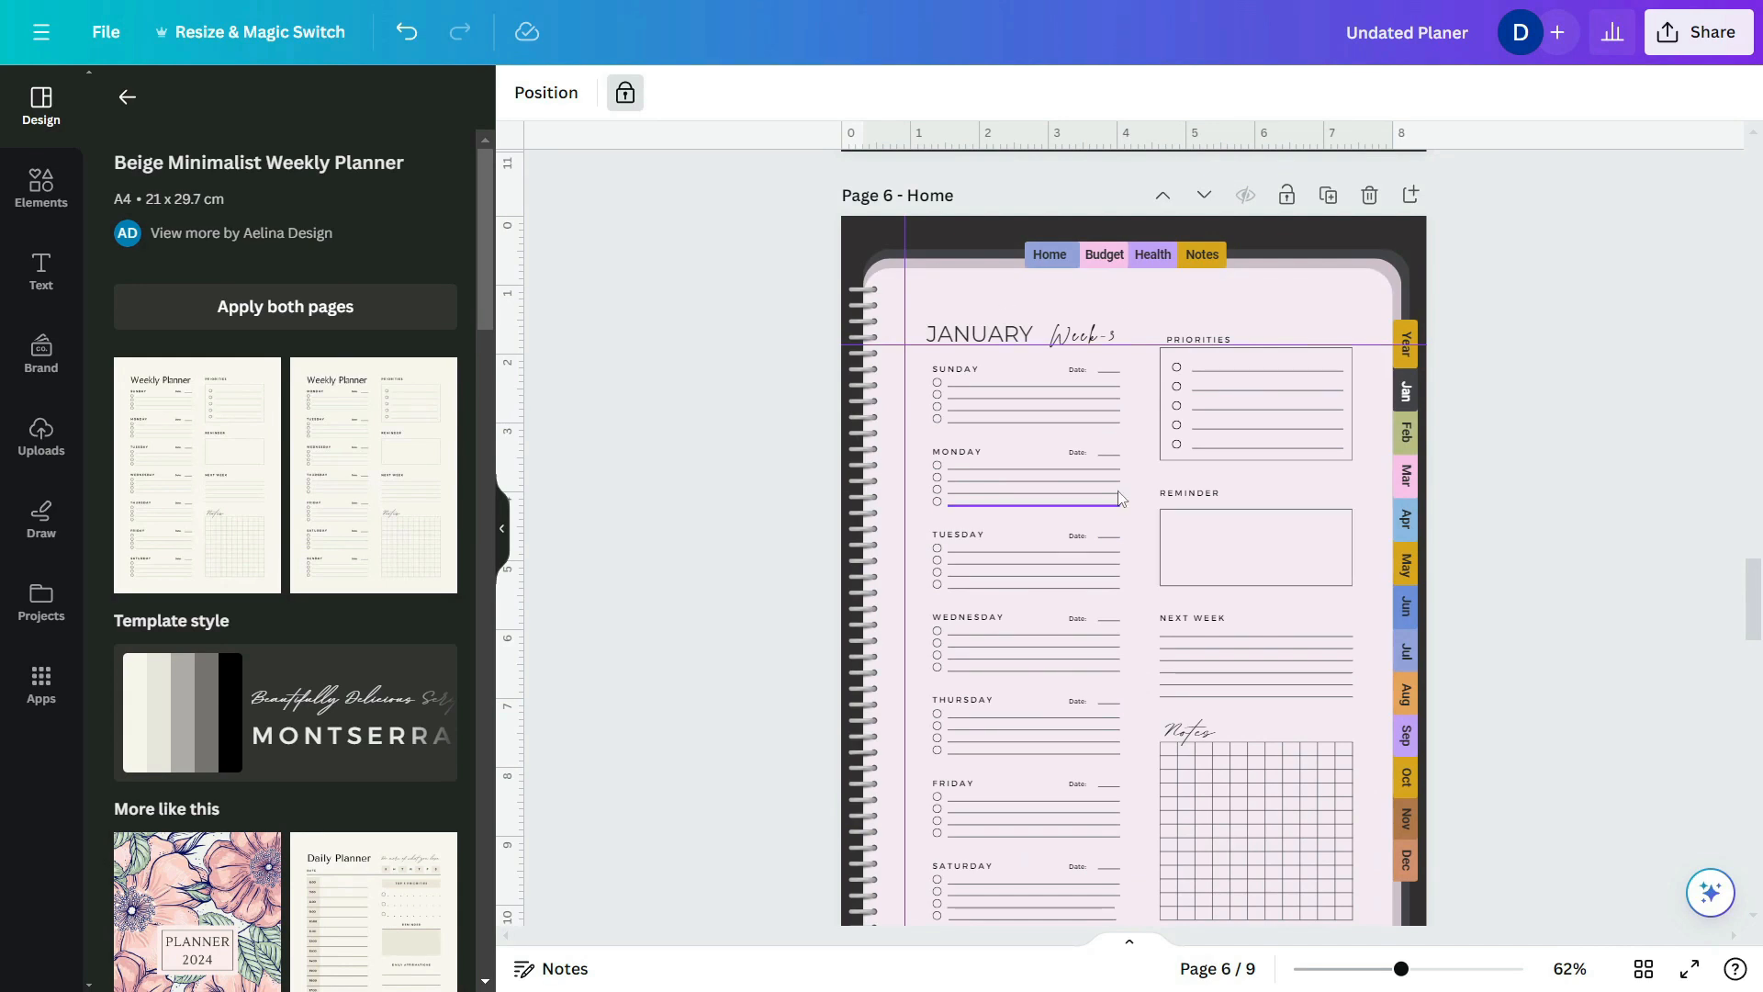
scroll(1119, 498, "up", 15)
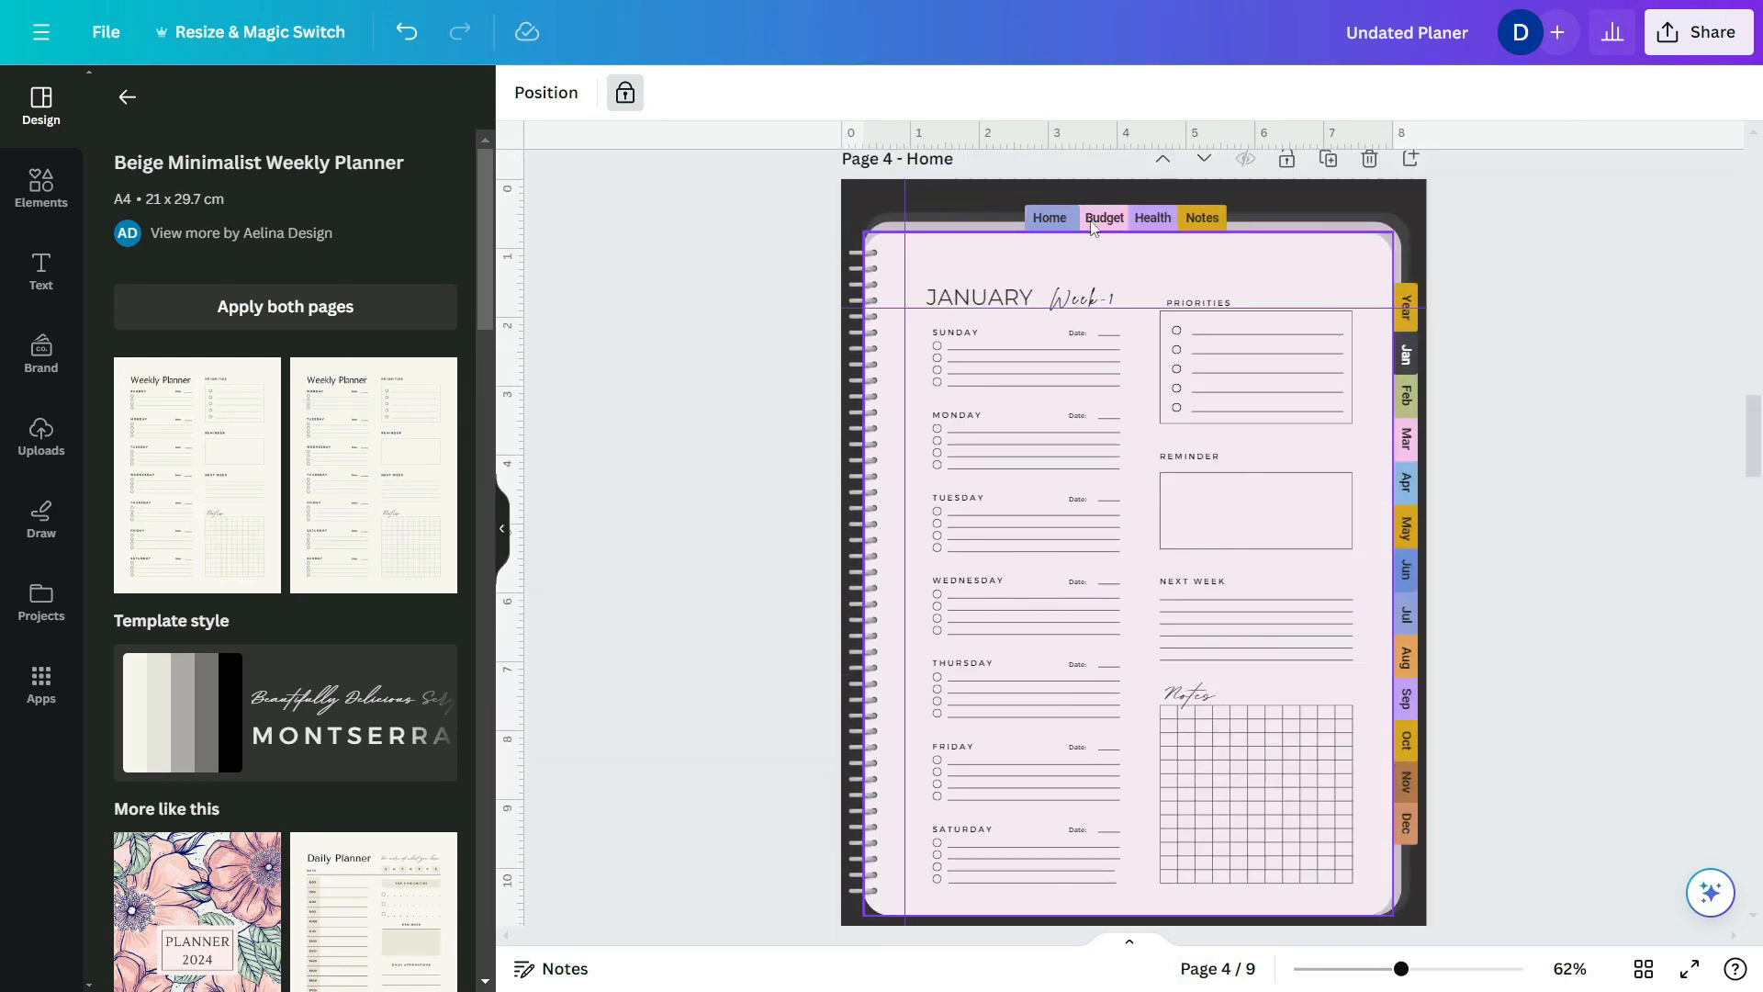
scroll(1056, 551, "up", 10)
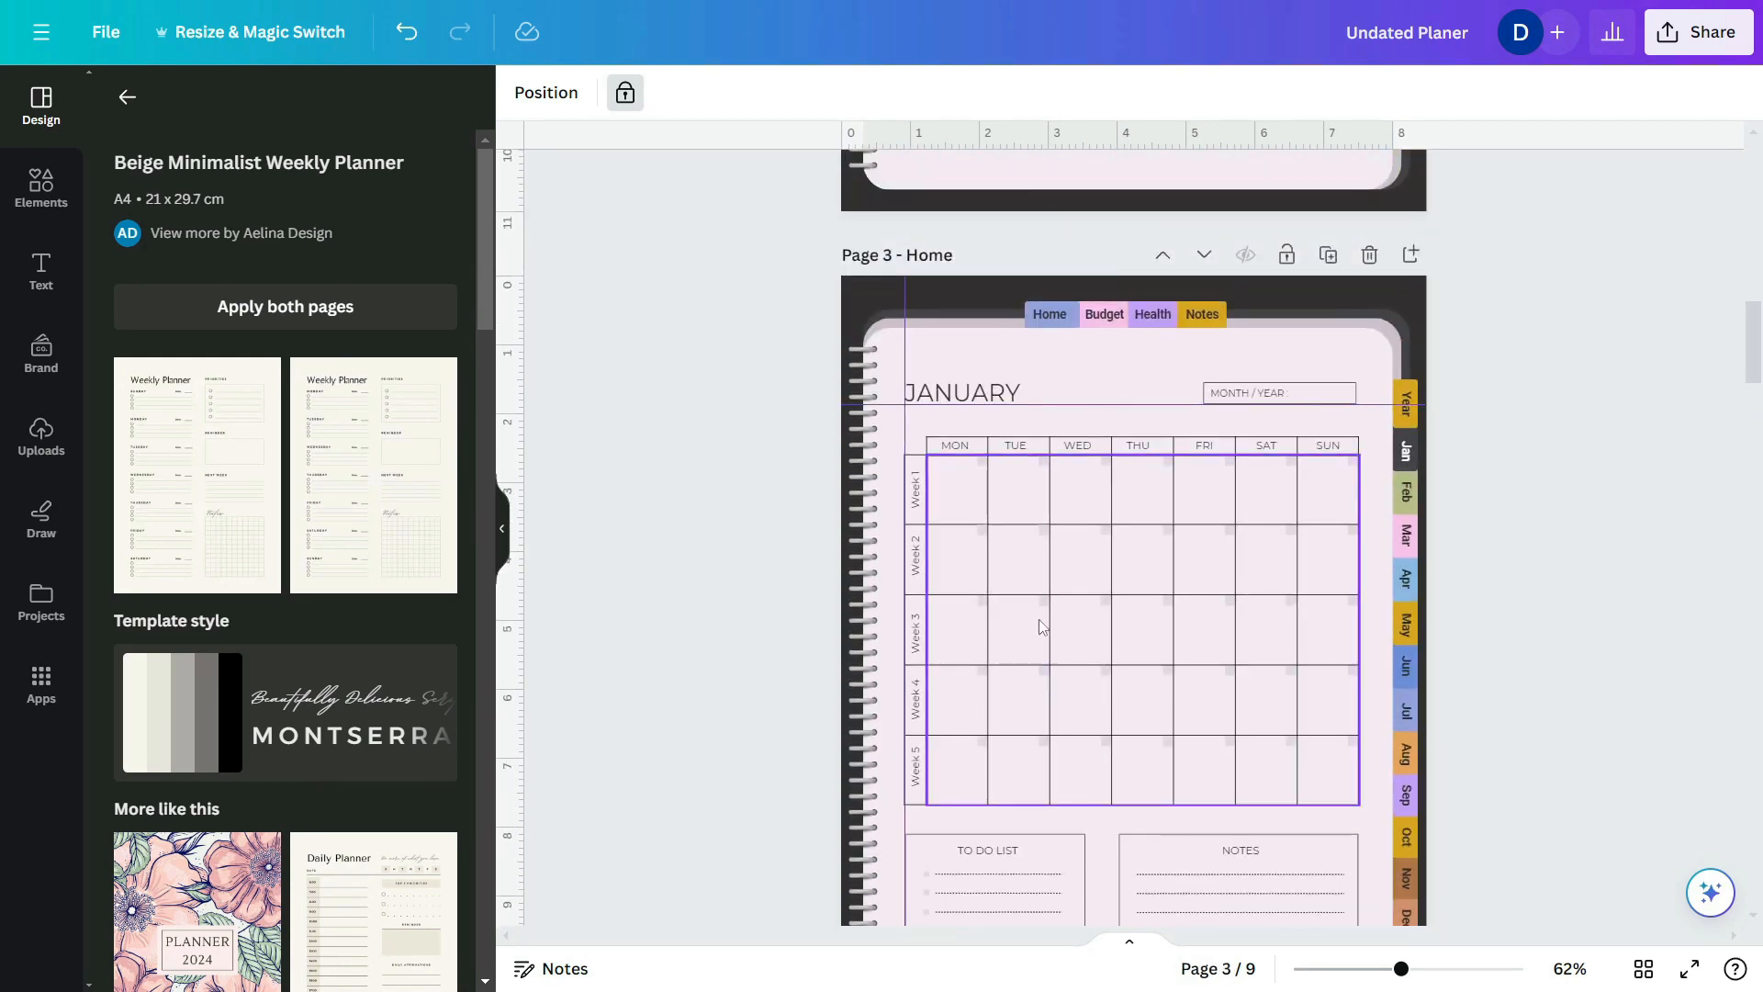
left_click(1339, 262)
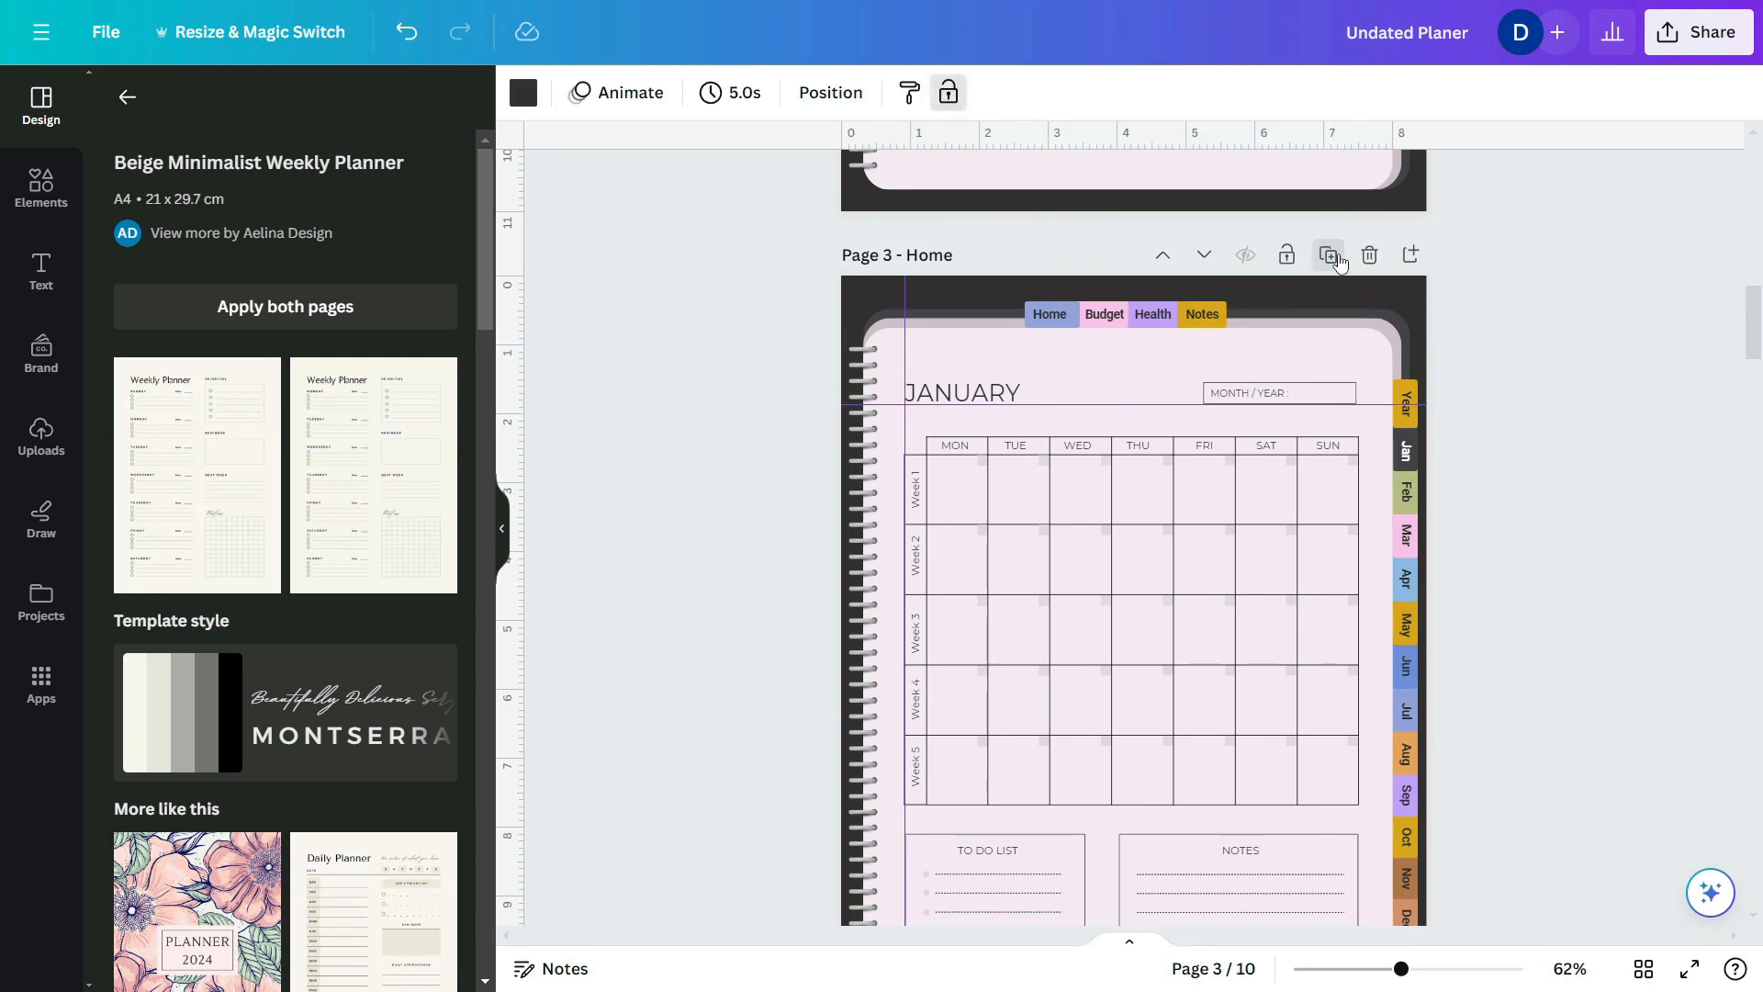
- Move the copied January calendar page to the end of the planner and delete the leftover template page before it
left_click(1203, 257)
left_click(1204, 257)
left_click(1203, 257)
left_click(1204, 257)
left_click(1204, 257)
left_click(1204, 257)
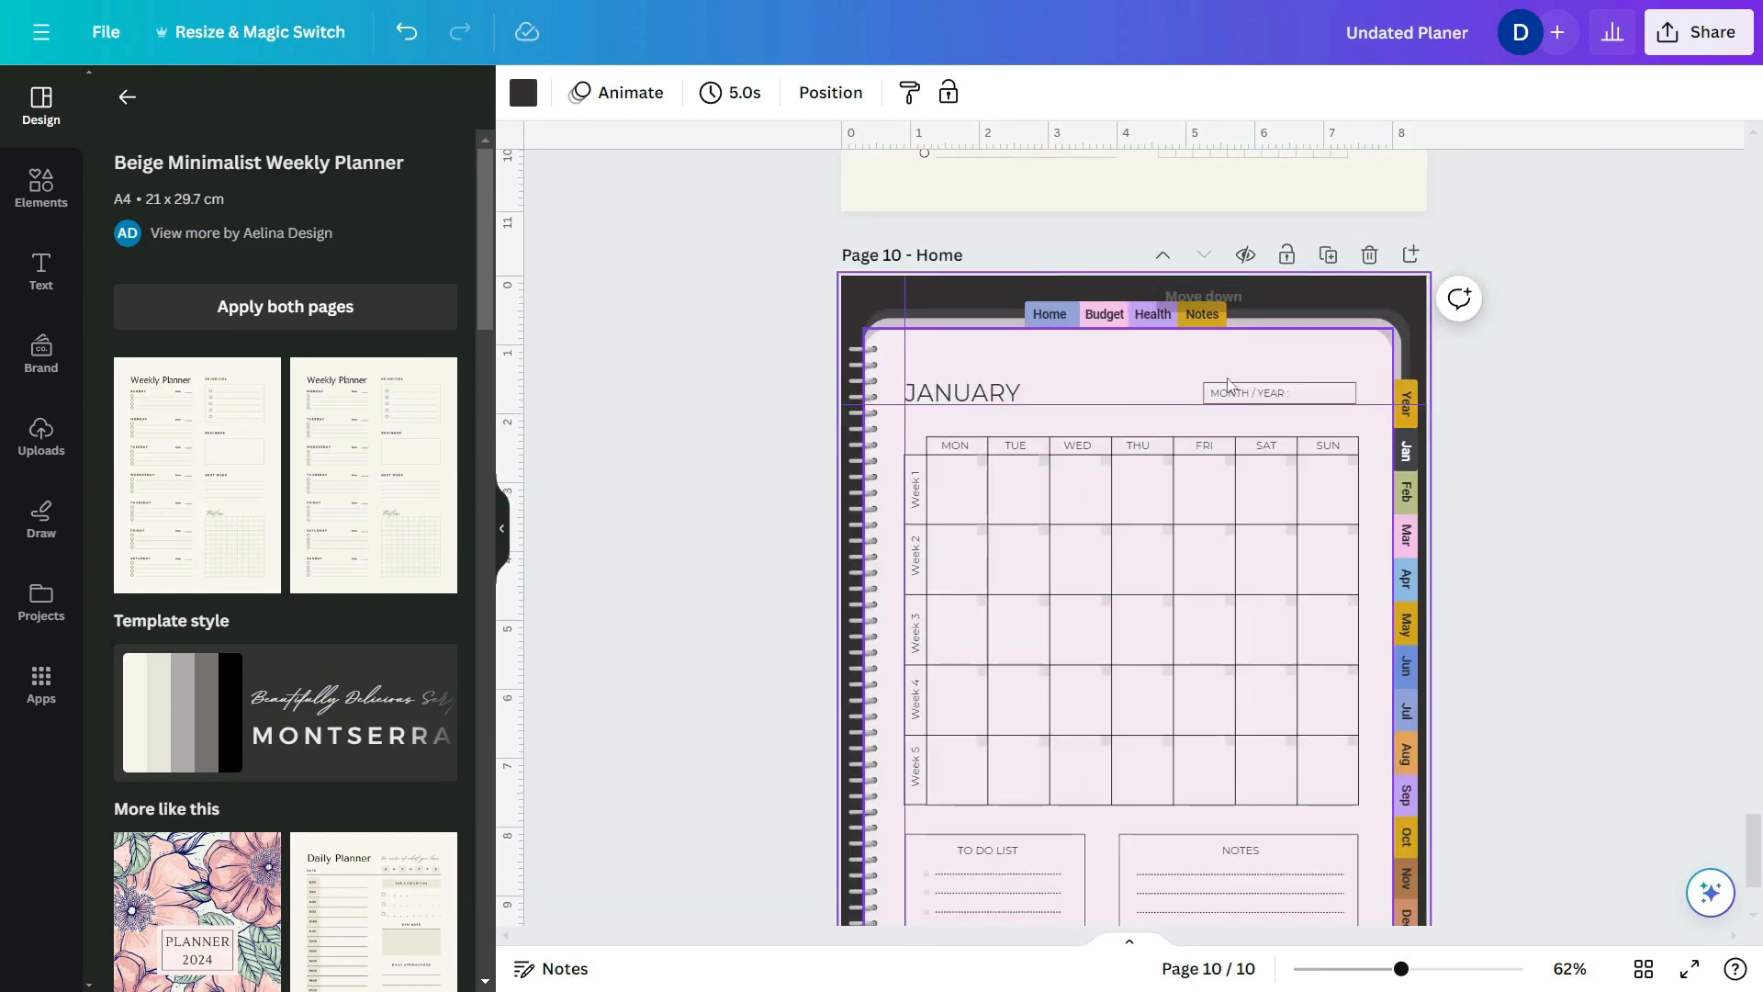
scroll(1285, 367, "up", 10)
left_click(1369, 347)
- Retitle the copied monthly calendar page as FEBRUARY and widen its title box to fit
left_click(996, 489)
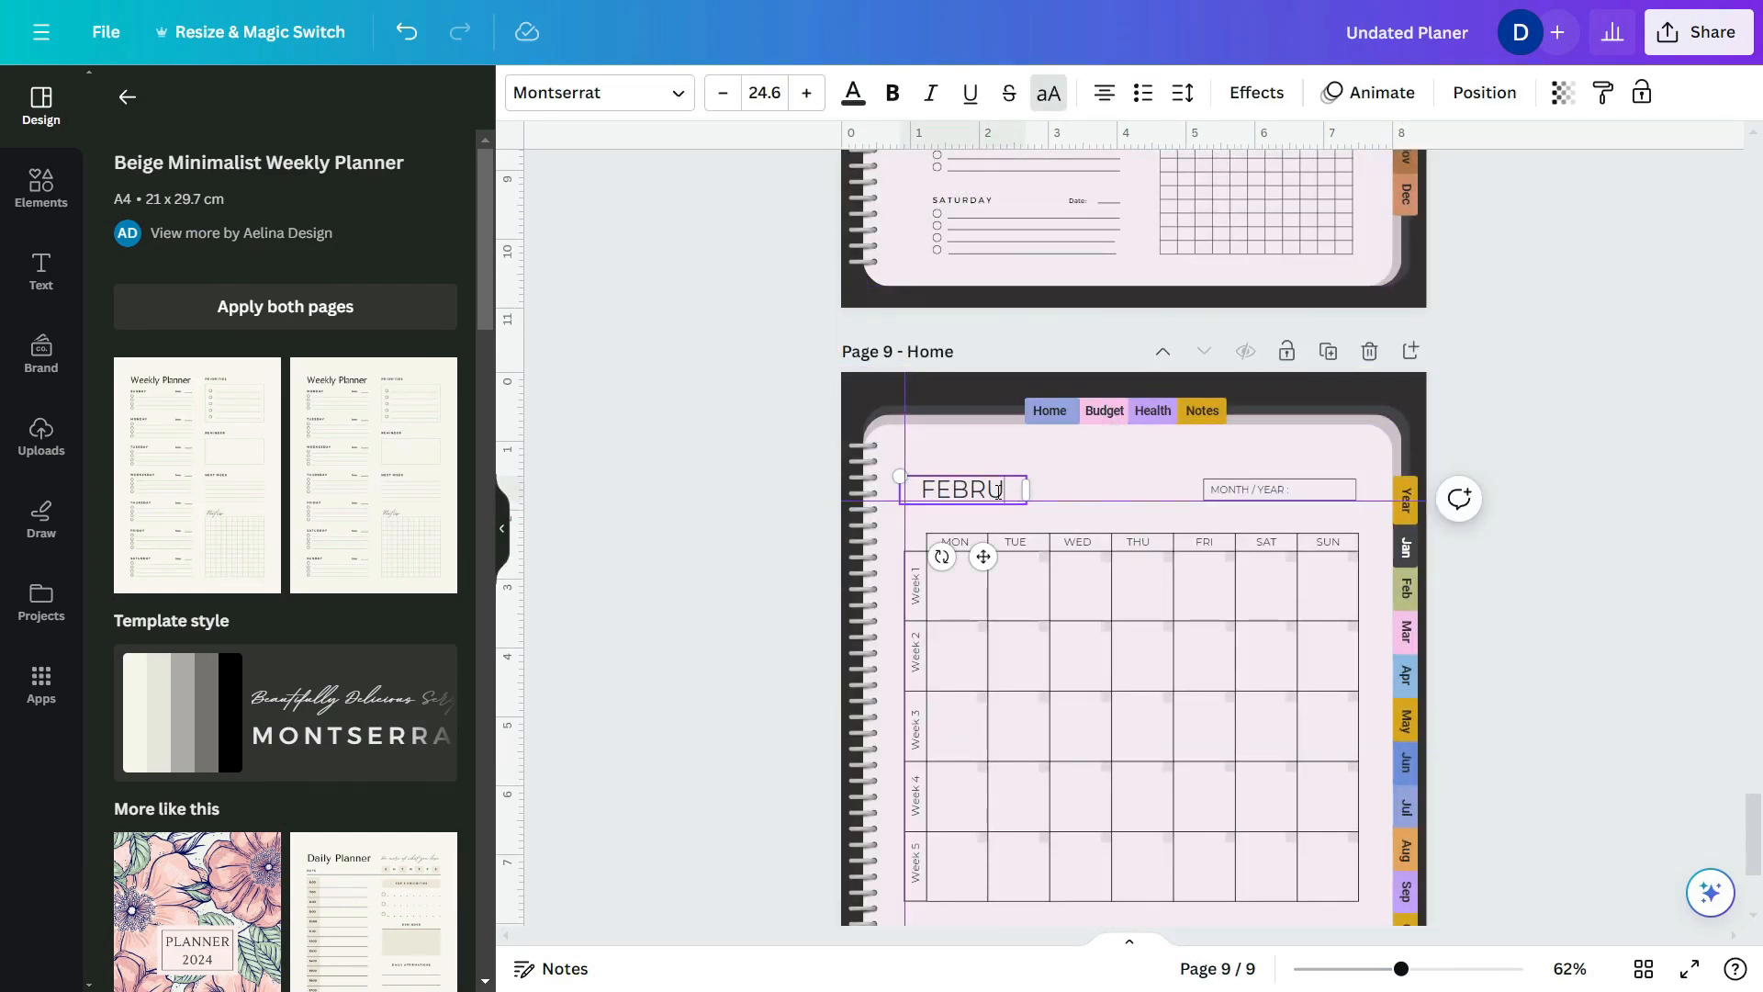
left_click_drag(1025, 506, 1043, 504)
left_click(1166, 560)
scroll(1181, 563, "down", 3)
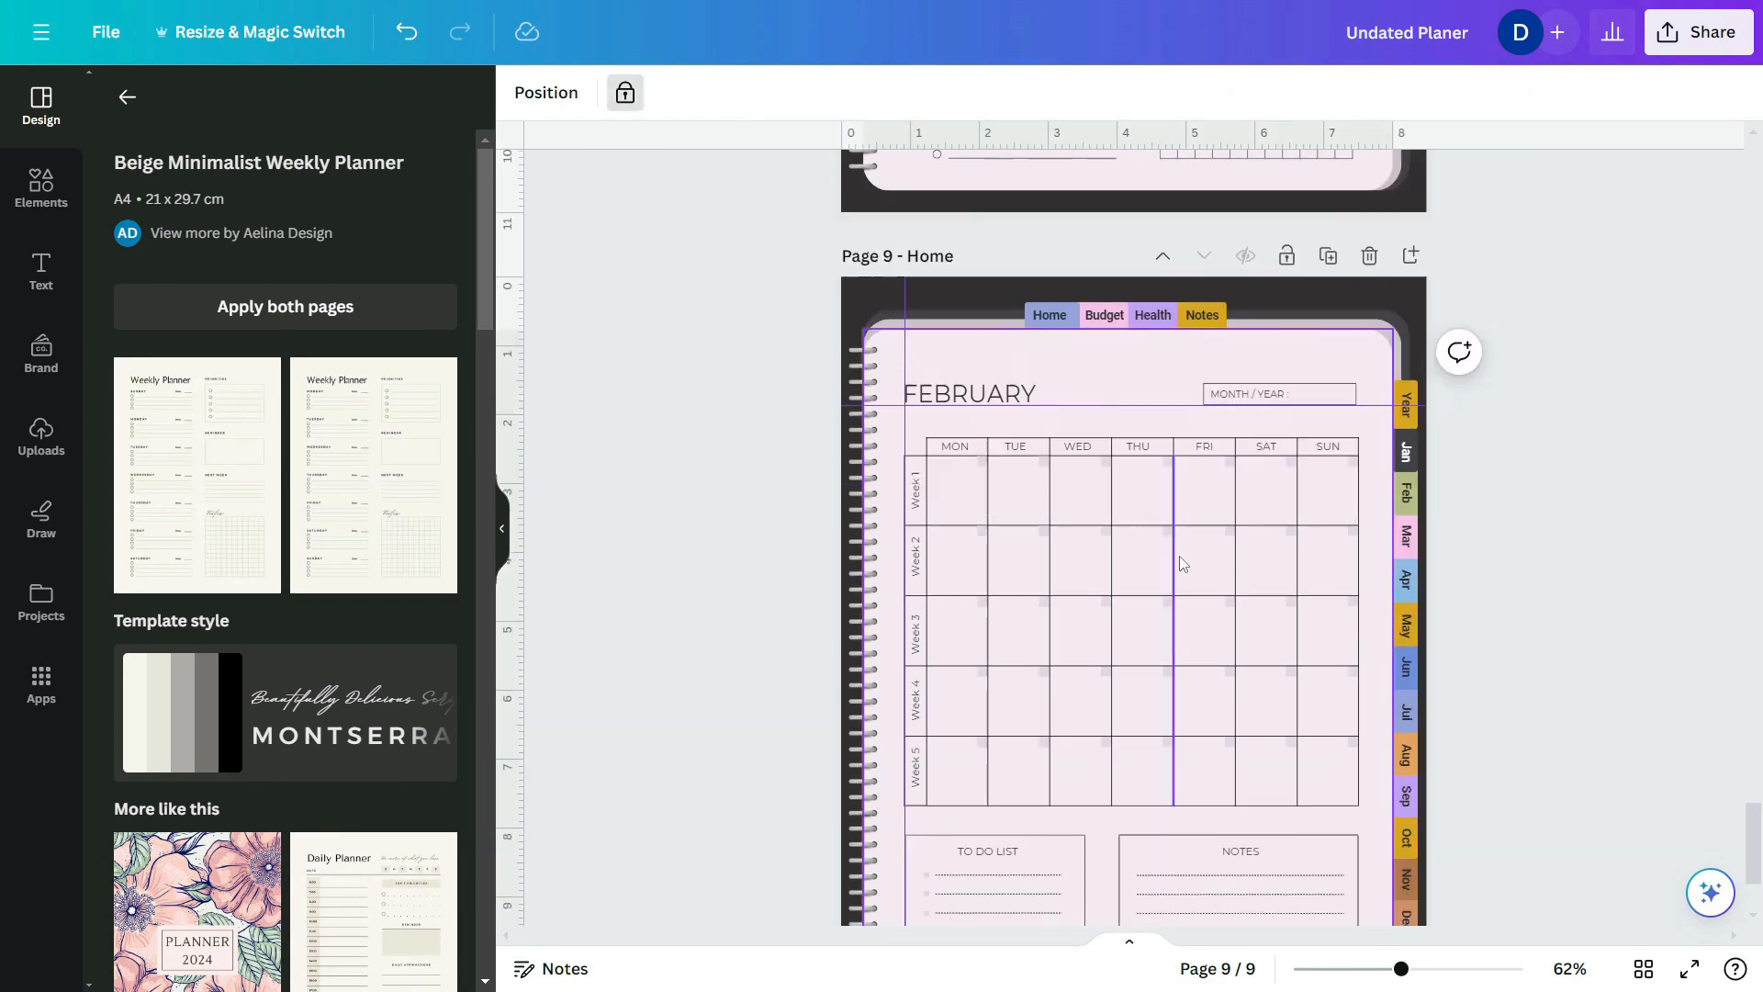
- Remove the Week 5 row from the February grid by deleting its label and border lines and shortening the column dividers to Week 4
scroll(1086, 393, "up", 3)
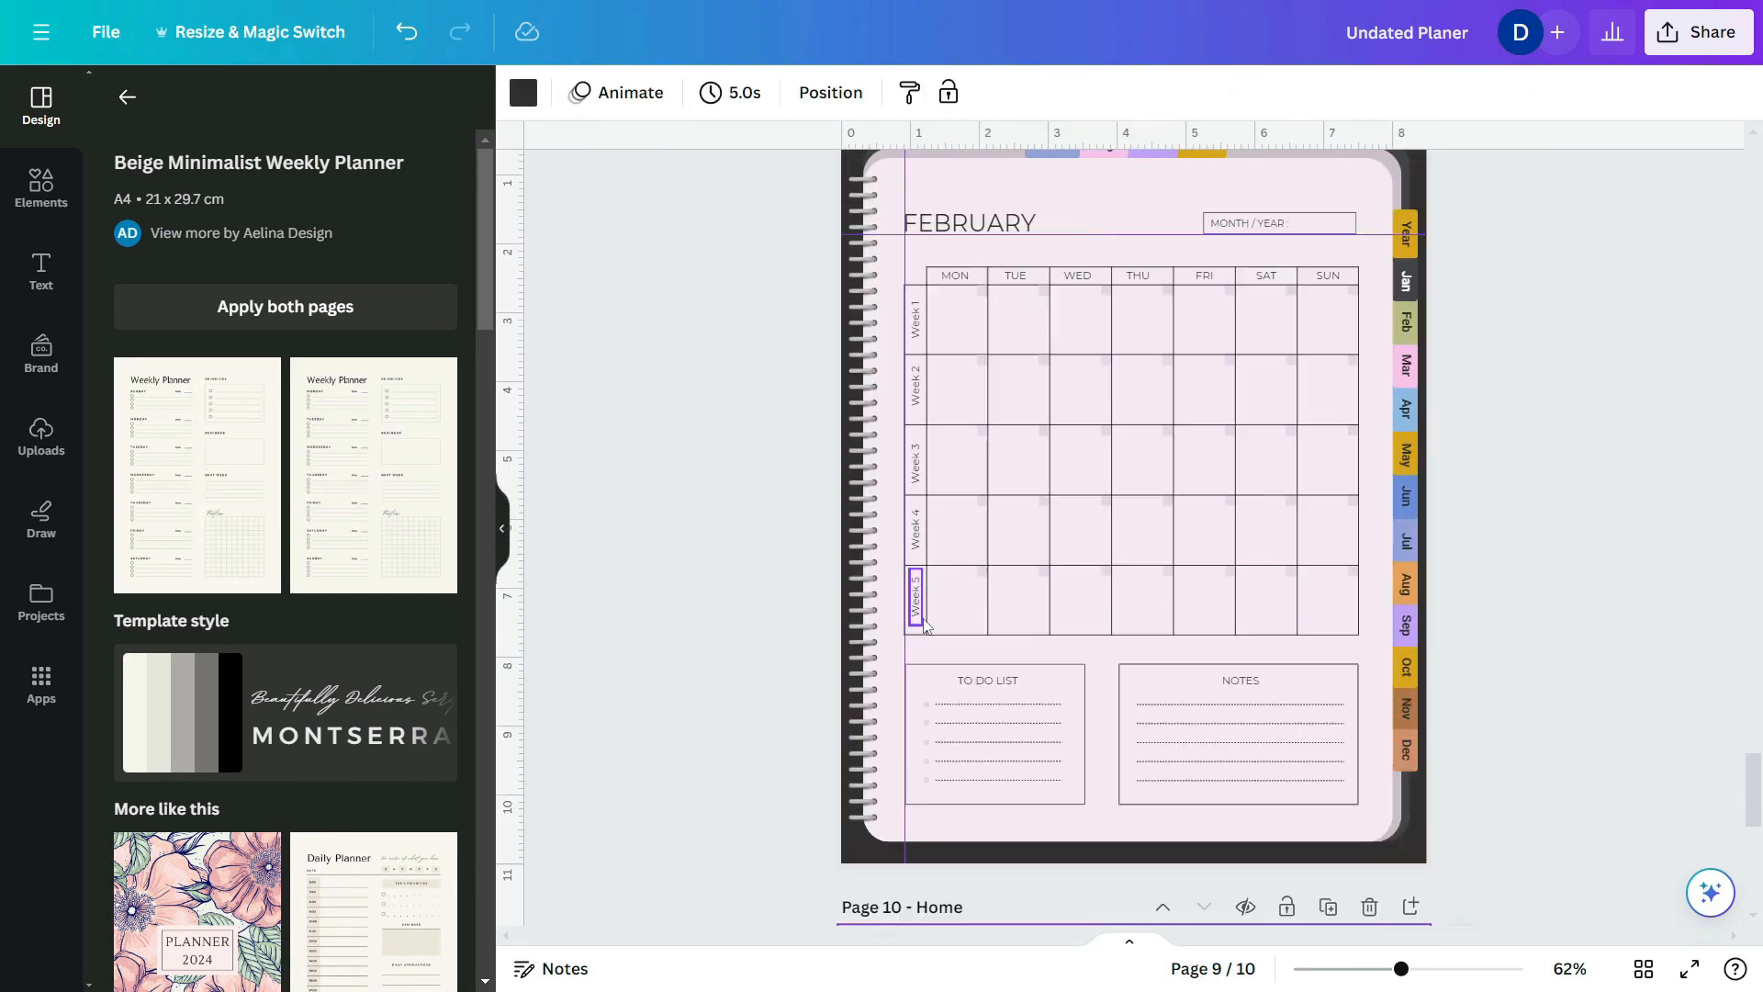
left_click(920, 615)
key("Delete")
left_click(982, 567)
left_click(1007, 631)
left_click_drag(1141, 635, 1141, 565)
left_click(1112, 626)
left_click_drag(1141, 634, 1126, 566)
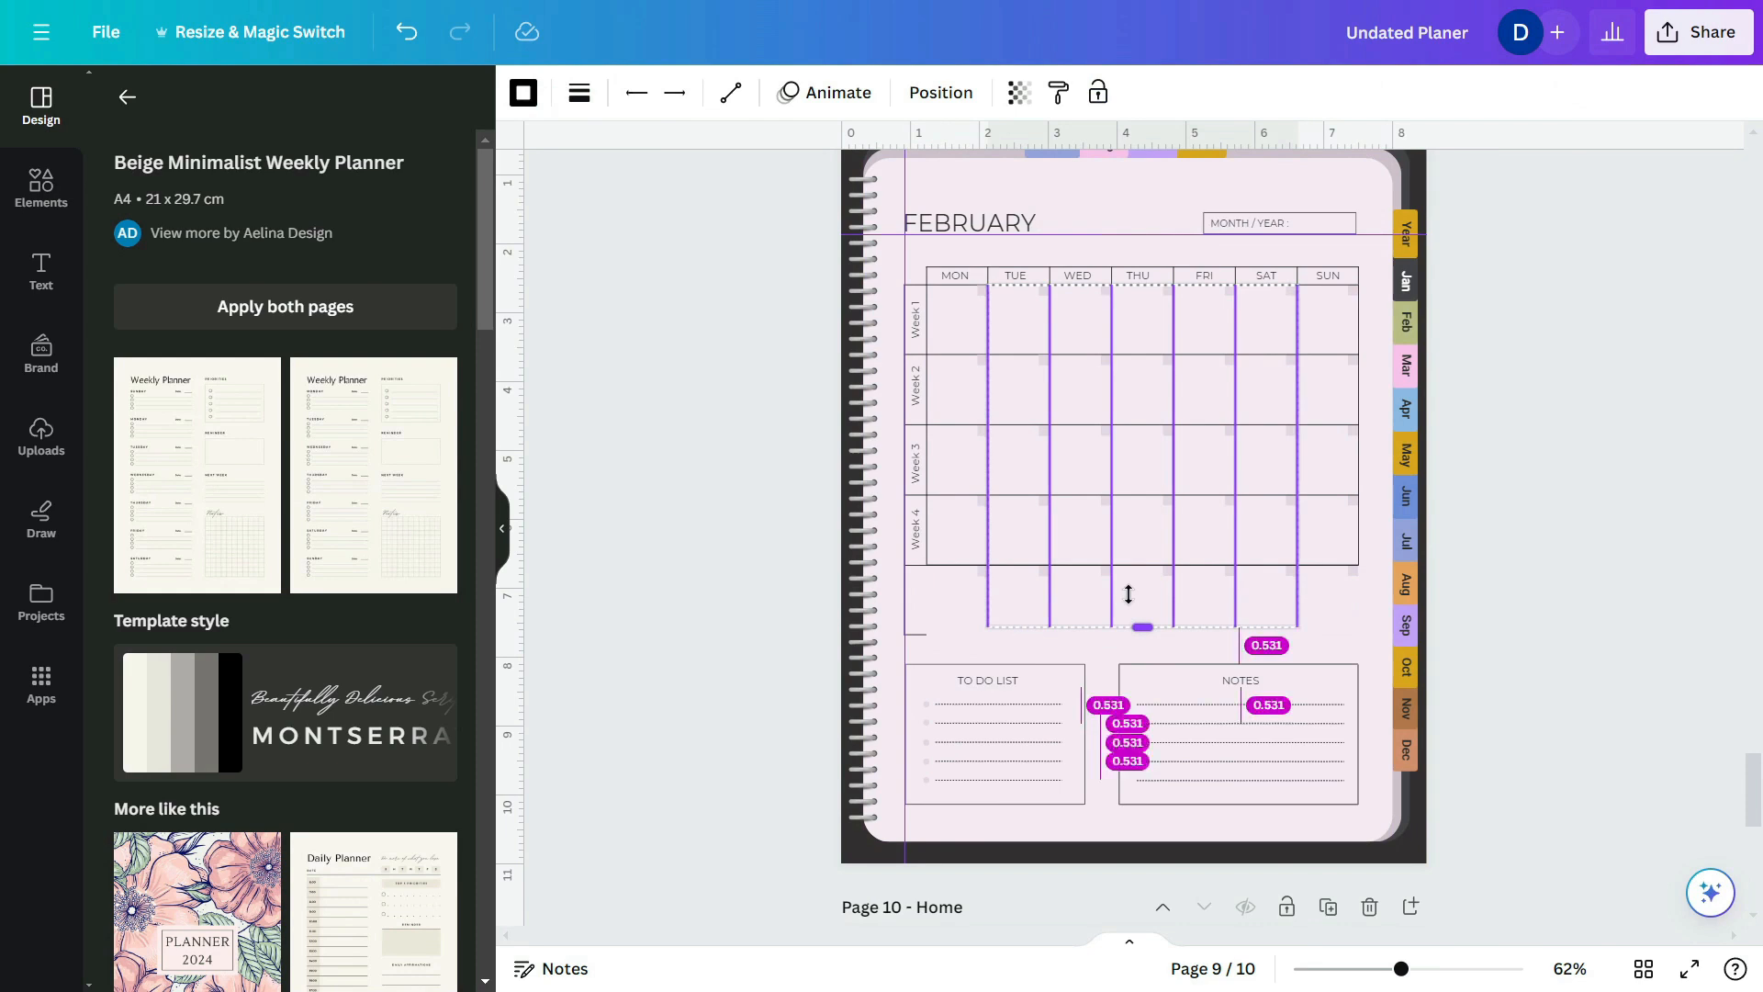
left_click(913, 634)
key("Delete")
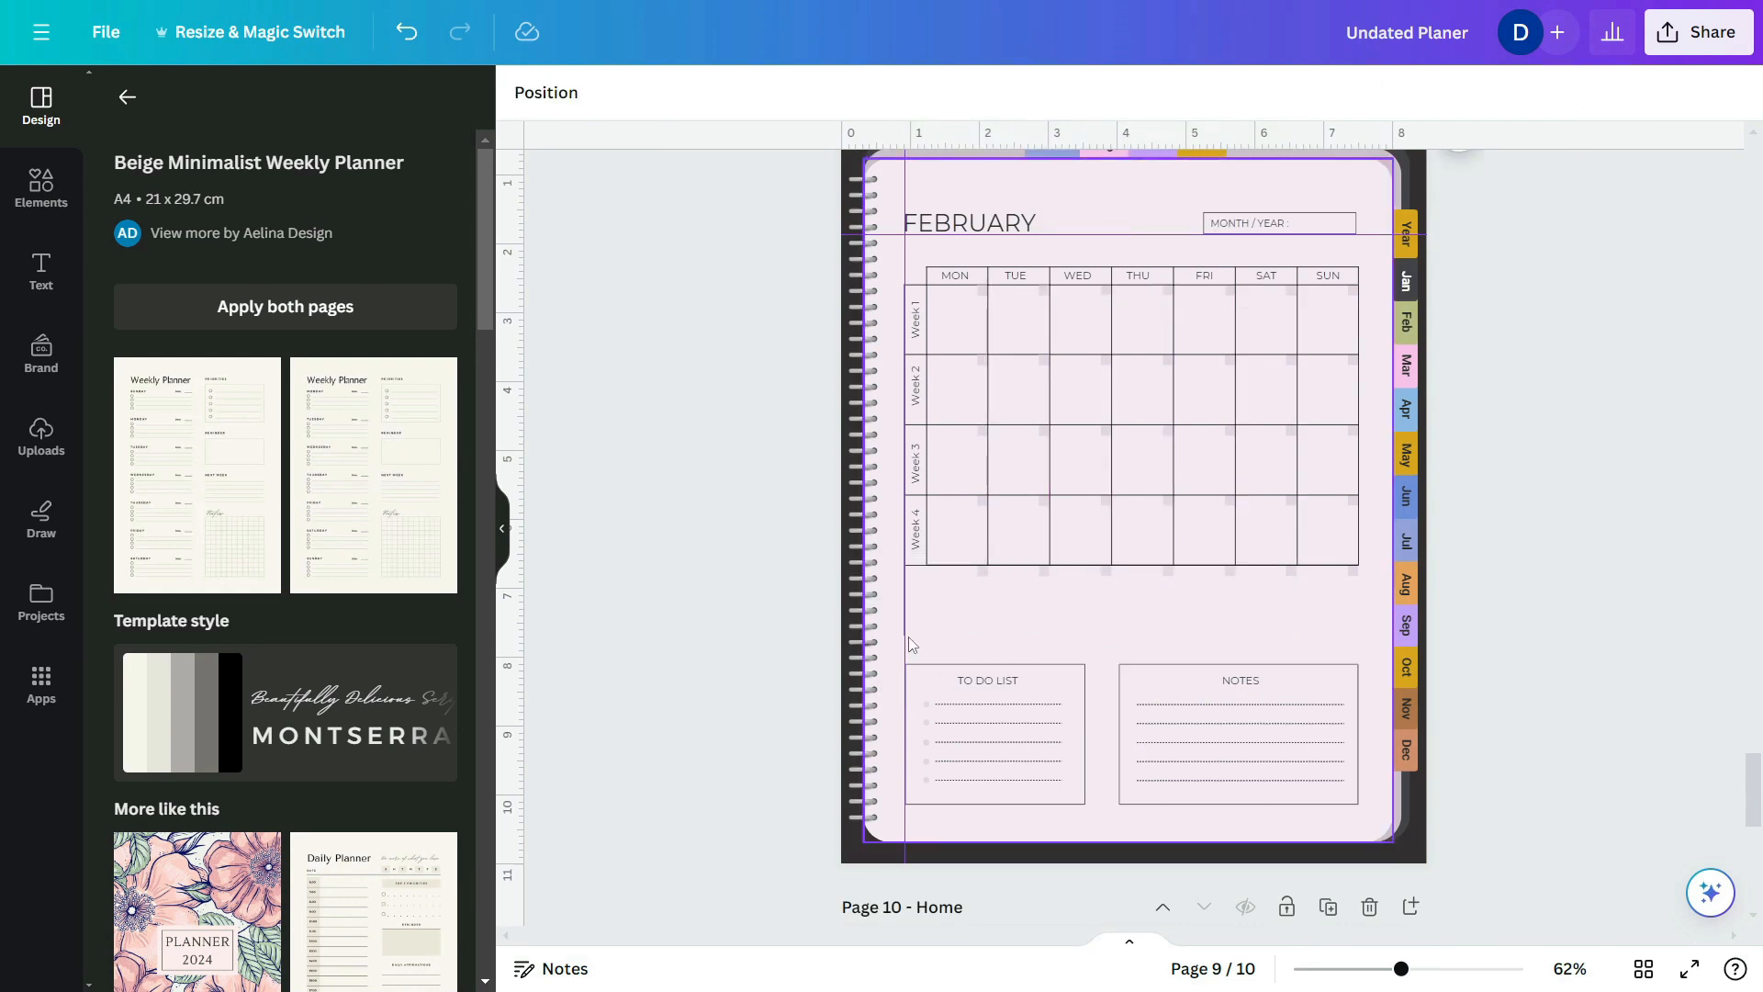
- Shorten the grid's outer week-column line to the Week 4 row and clear the leftover Week 5 date squares
scroll(909, 646, "up", 3)
left_click(748, 625)
left_click_drag(748, 641, 746, 551)
left_click(748, 551)
left_click_drag(905, 598, 1239, 720)
key("ctrl+z")
- Move the TO DO LIST and NOTES sections up beneath the Week 4 row and extend their boxes
scroll(1193, 735, "down", 3)
left_click_drag(854, 780, 1303, 606)
left_click_drag(1231, 617, 1228, 534)
left_click_drag(1046, 712, 1138, 708)
- Duplicate the last checklist row and the last NOTES line, placing the copies directly below the originals
left_click(1184, 650)
left_click(955, 650, "shift")
left_click(886, 650, "shift")
scroll(1091, 667, "up", 3)
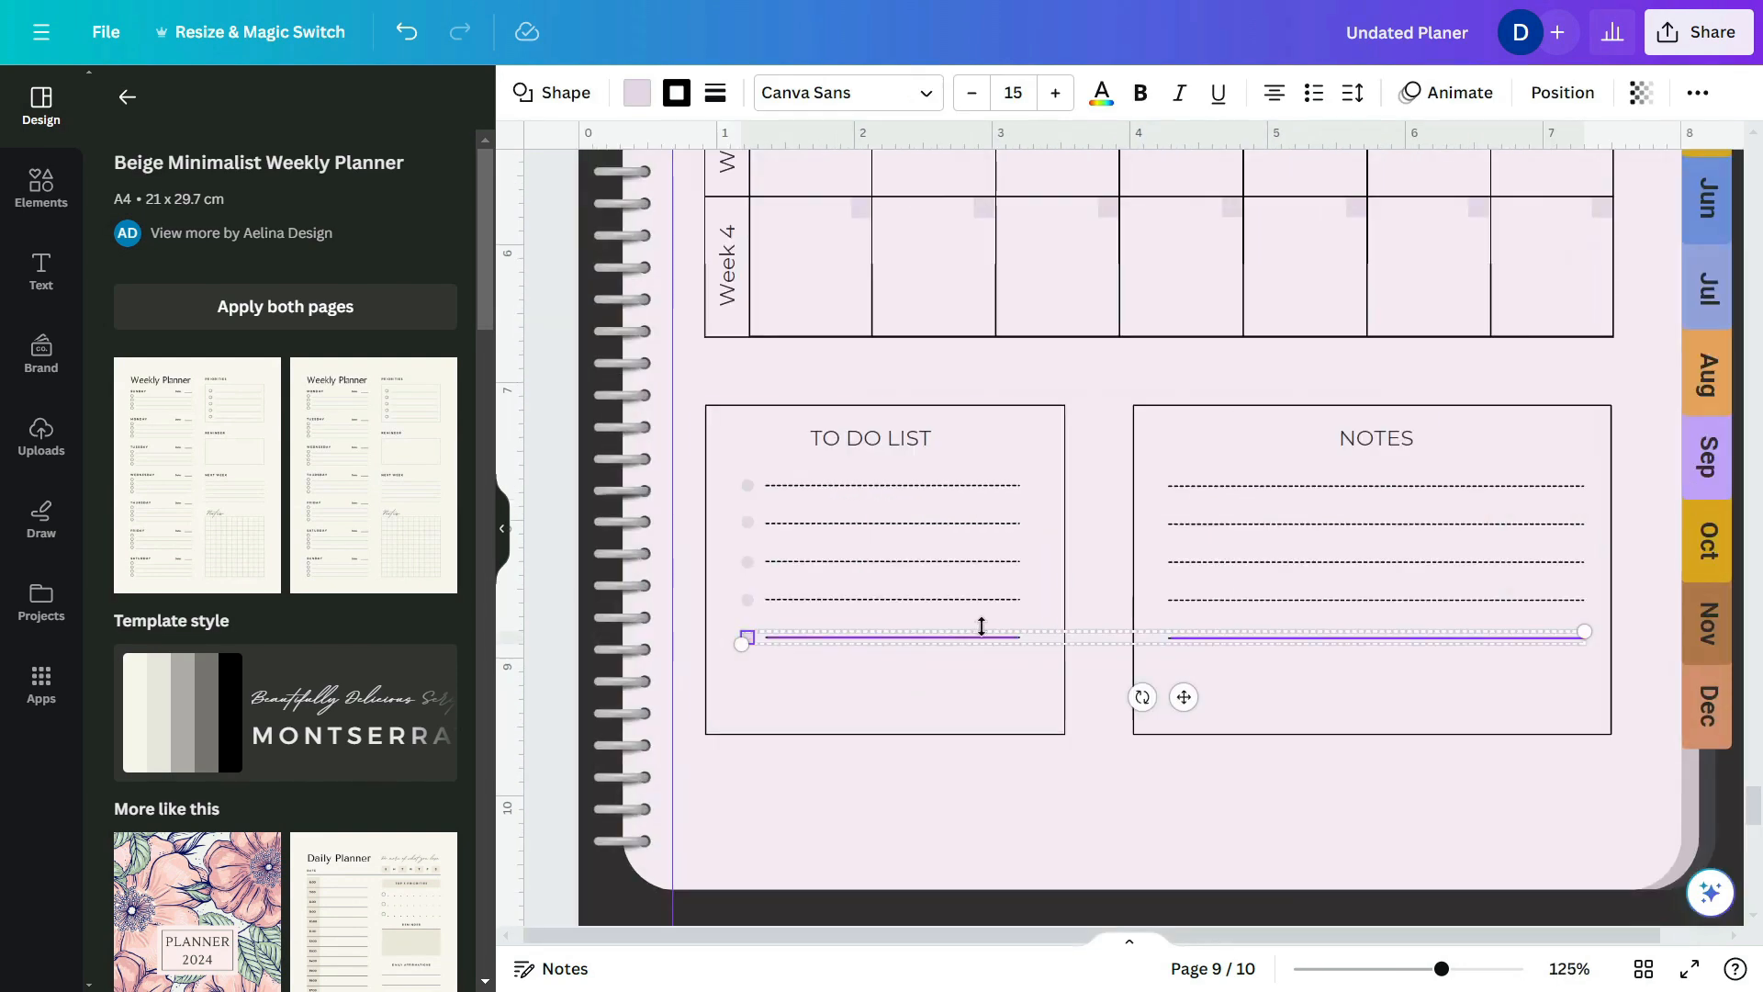
left_click(1209, 635, "shift")
left_click(1019, 713)
key("ctrl+z")
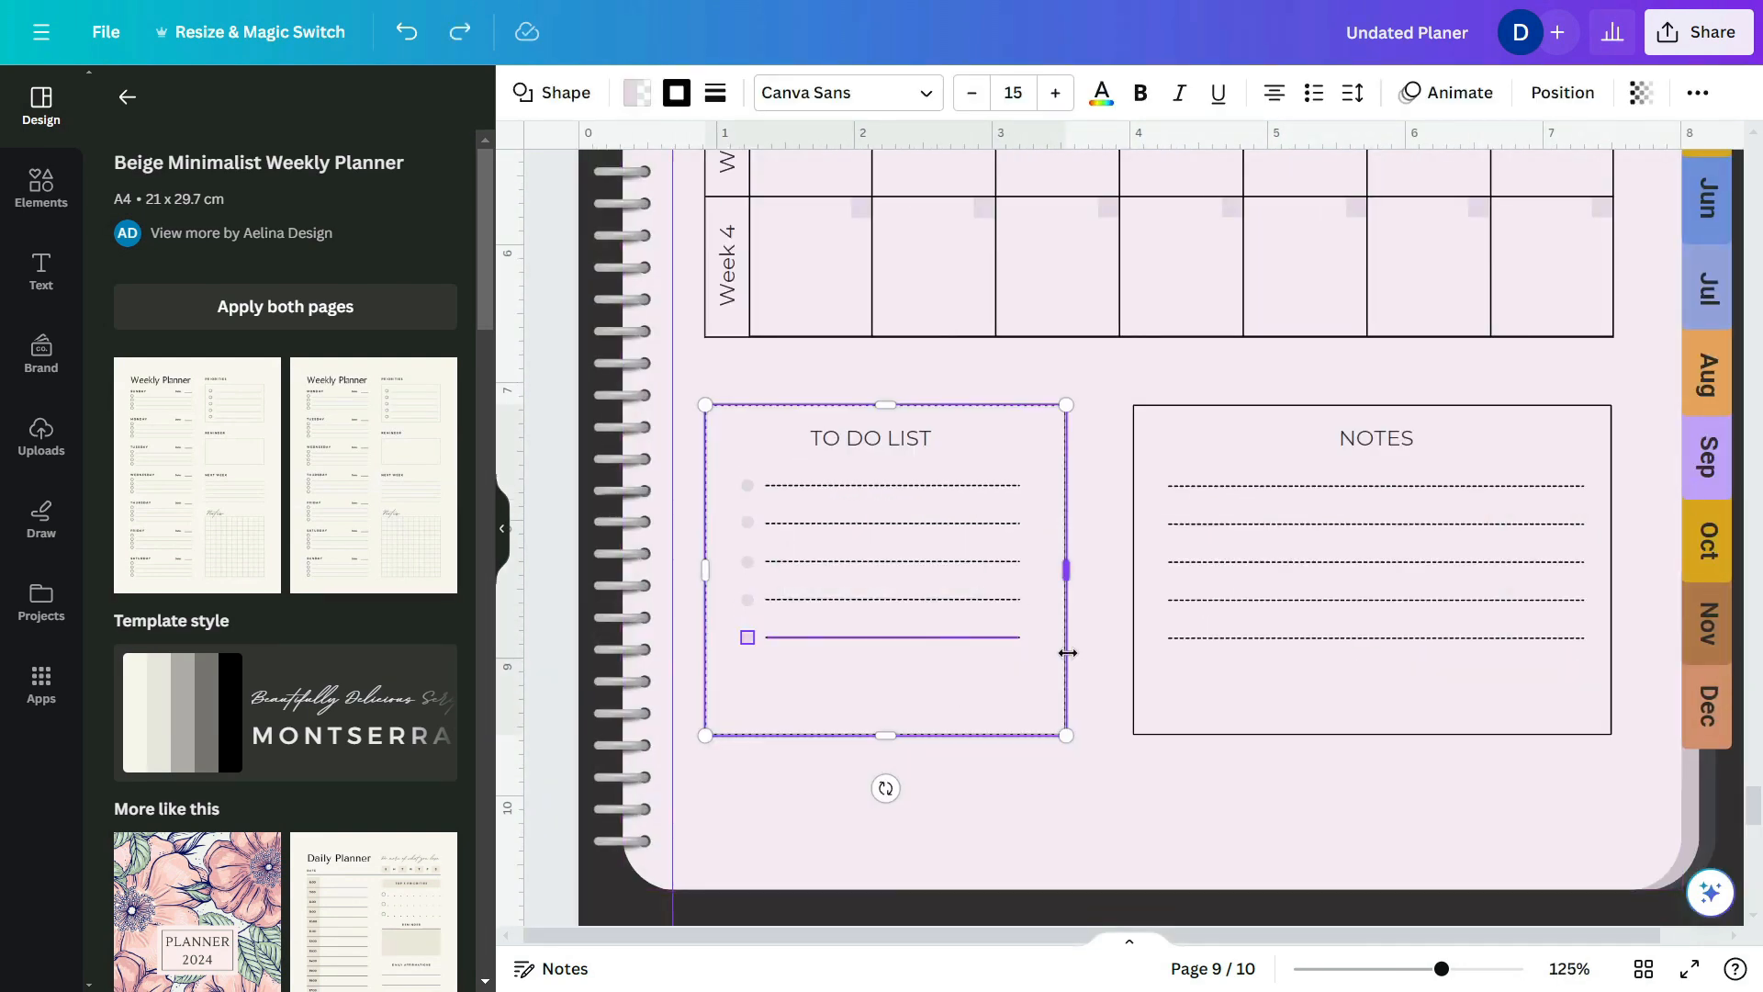
key("ctrl+d")
left_click_drag(941, 664, 917, 673)
left_click(1220, 635)
key("ctrl+d")
- Duplicate the new bottom row across both boxes to give each one a seventh line
left_click(919, 671)
left_click(747, 670, "shift")
left_click(1187, 671, "shift")
key("ctrl+d")
- Extend the lower edges of the TO DO LIST and NOTES boxes slightly to fit the added lines
left_click(1322, 768)
left_click_drag(1207, 756, 1157, 748)
left_click(1046, 726)
left_click(1148, 725, "shift")
left_click(1106, 750)
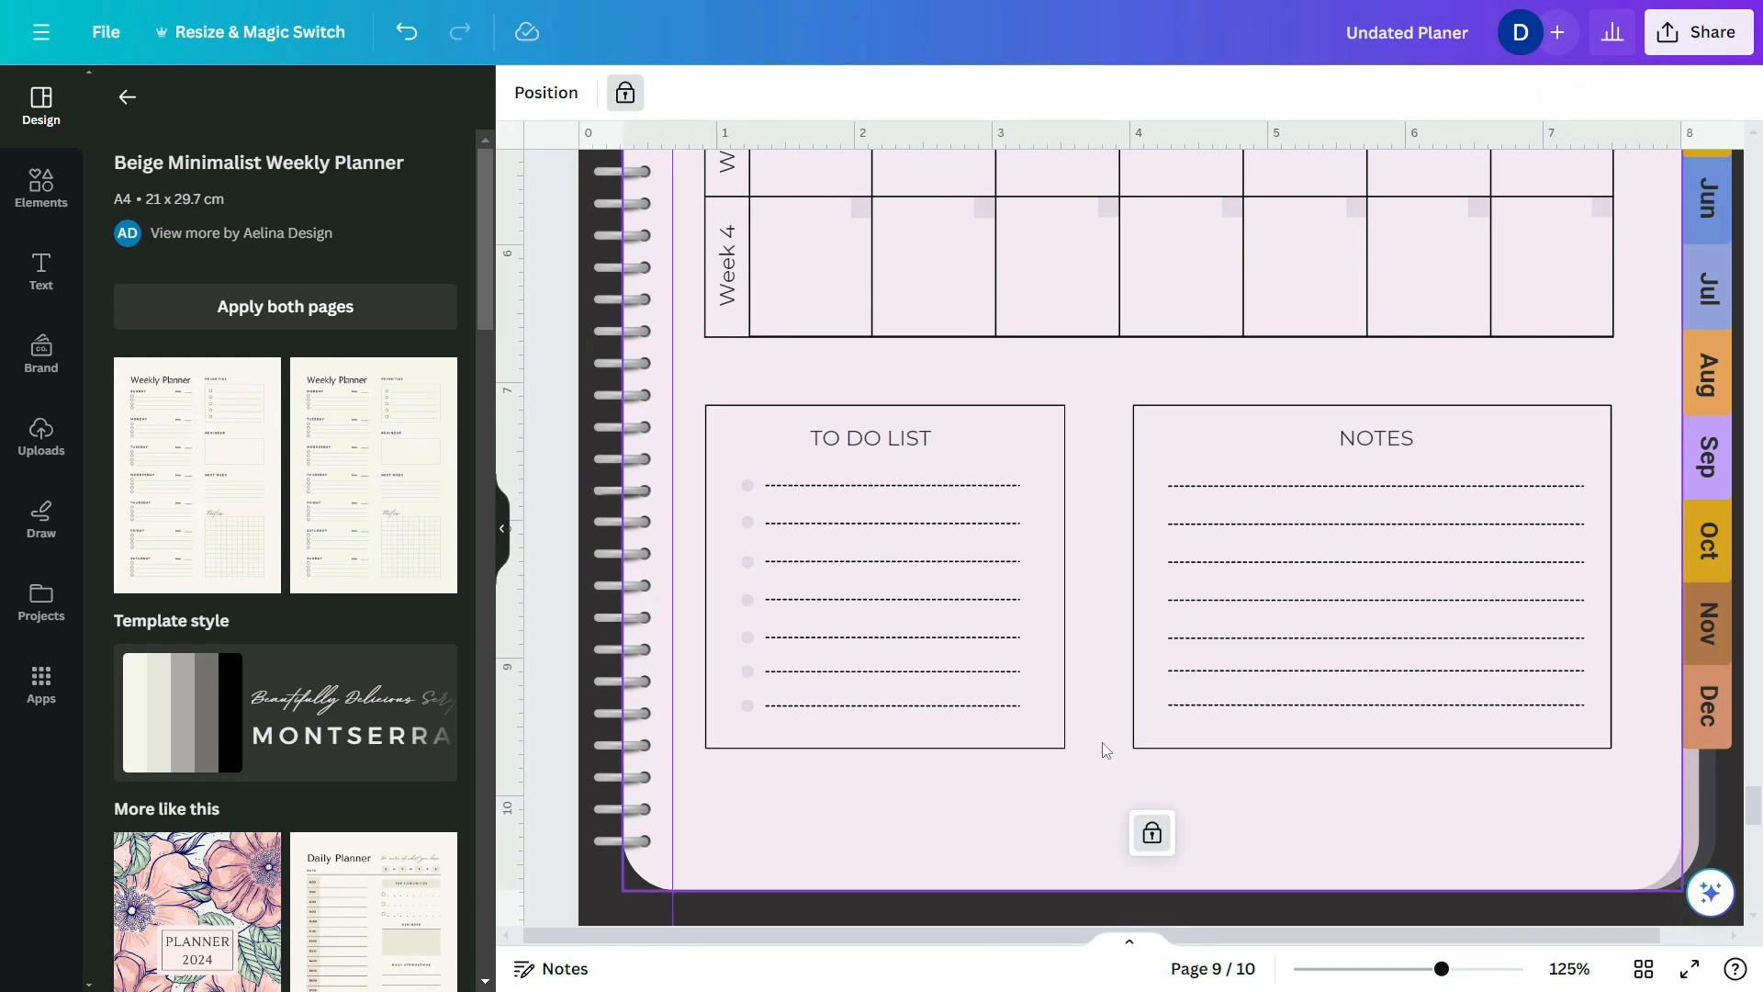
- Change the week label on the copied January weekly page 10 to Week-1
scroll(1105, 750, "down", 2)
scroll(1106, 750, "down", 2)
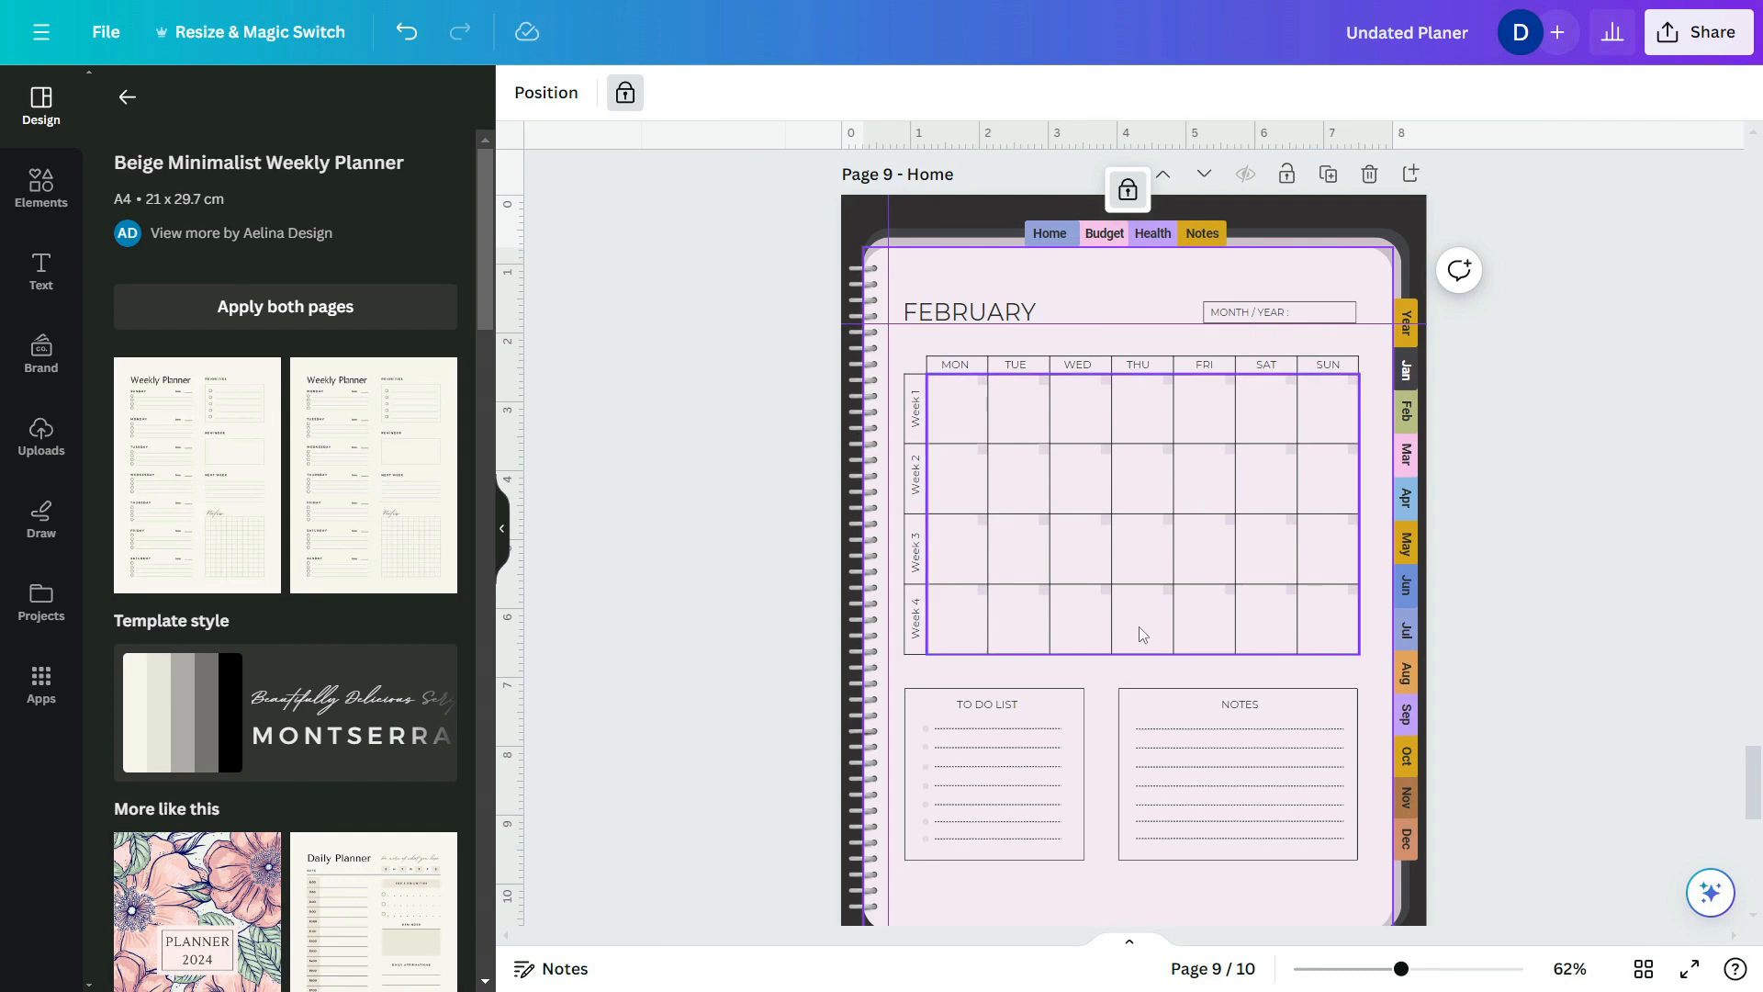
scroll(1138, 626, "down", 9)
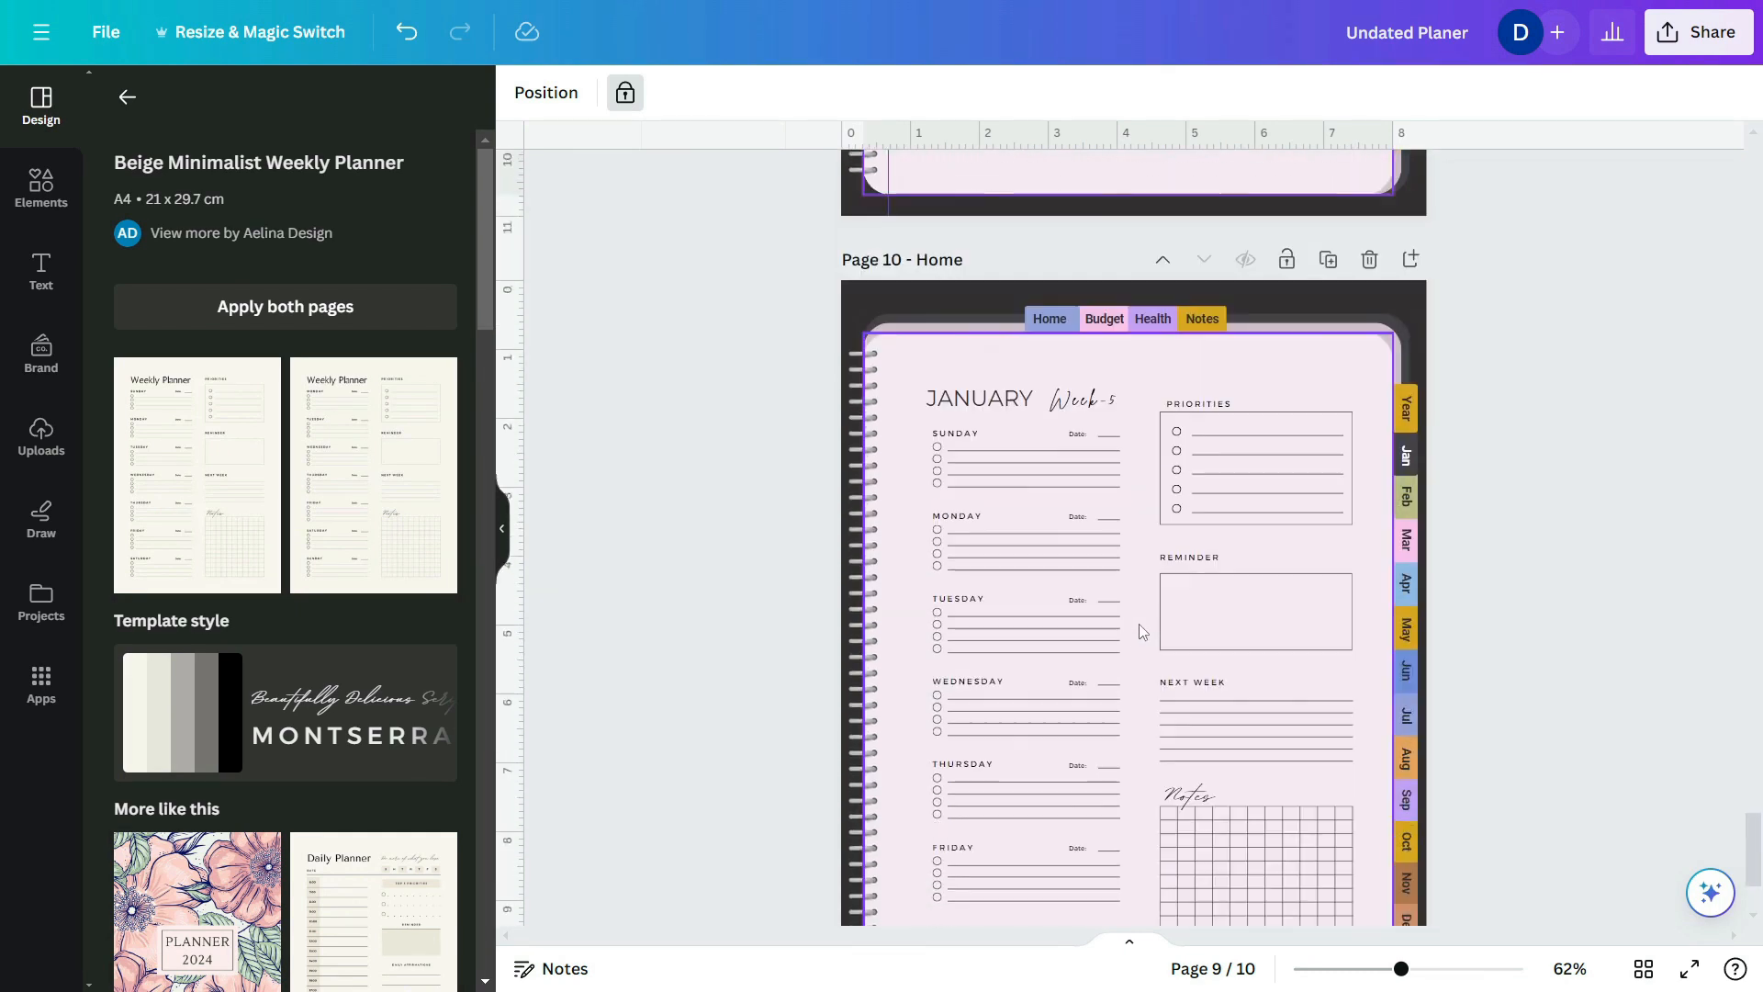
scroll(1141, 632, "down", 2)
scroll(1125, 490, "up", 3)
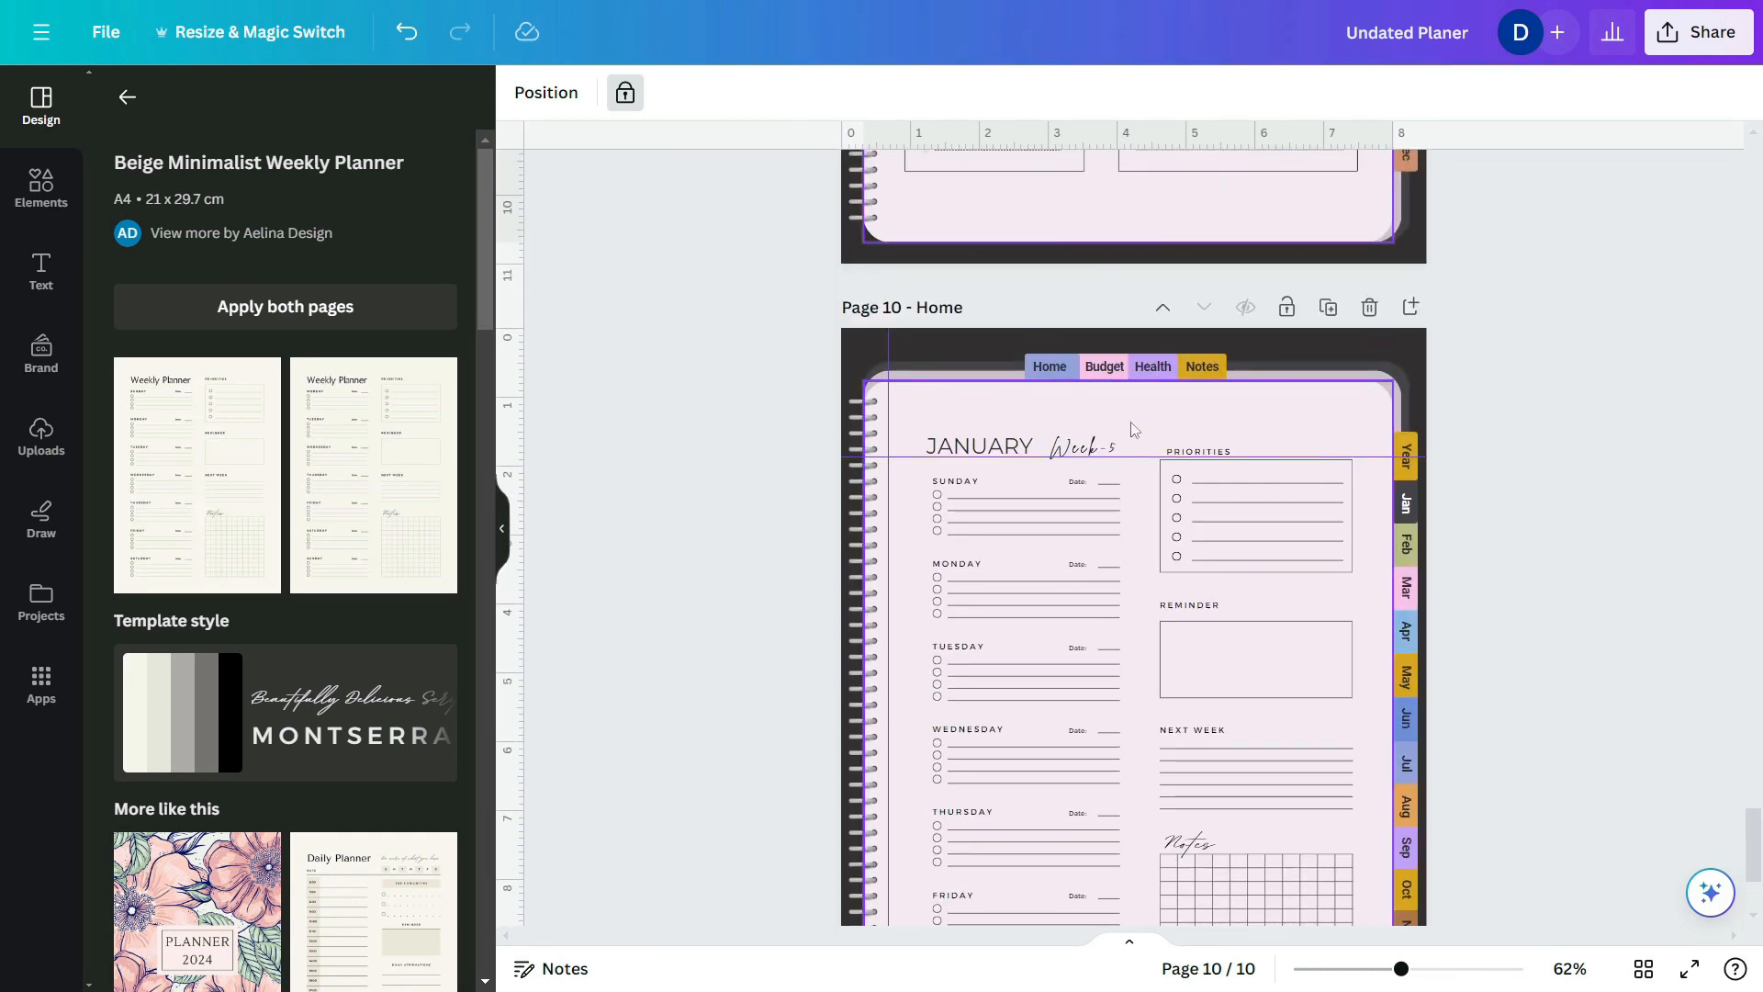
left_click(1106, 448)
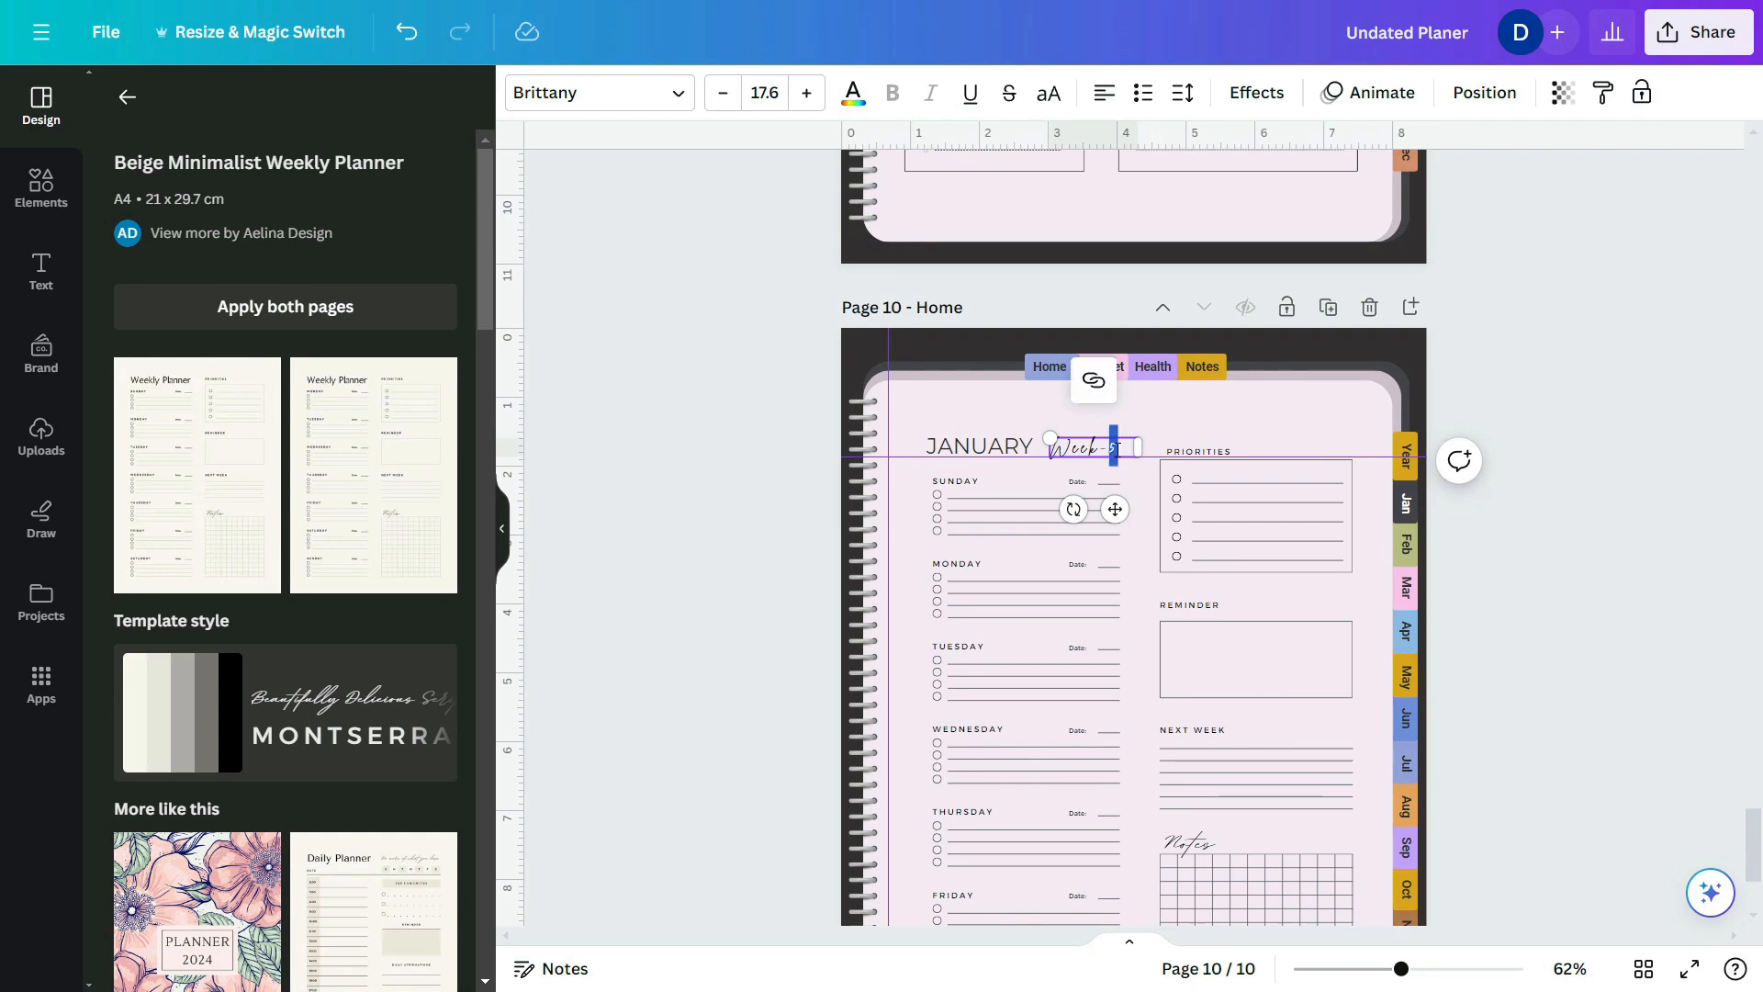
type("1")
- Retitle the weekly page as FEBRUARY and reposition the Week-1 label beside the month name
left_click(962, 437)
left_click_drag(1049, 461, 1082, 461)
scroll(1084, 459, "up", 5)
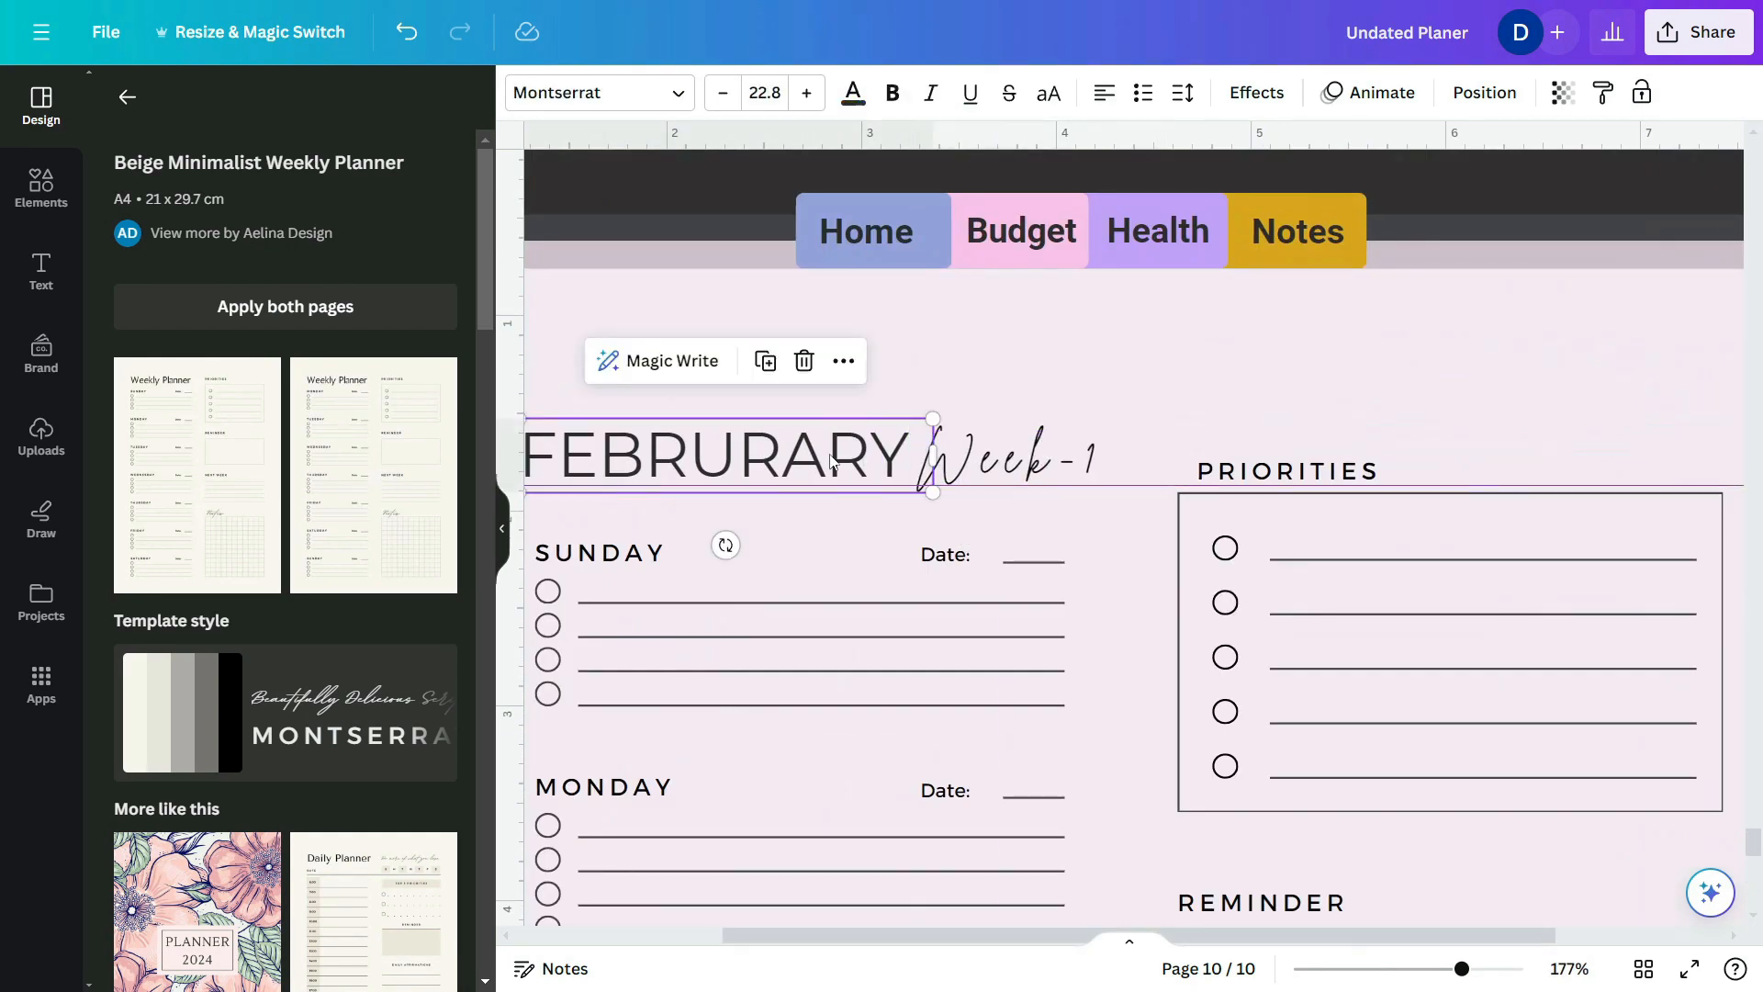
left_click(780, 456)
left_click_drag(780, 457, 739, 456)
key("BackSpace")
left_click_drag(1041, 457, 1010, 456)
left_click(1120, 542)
scroll(1120, 541, "down", 3)
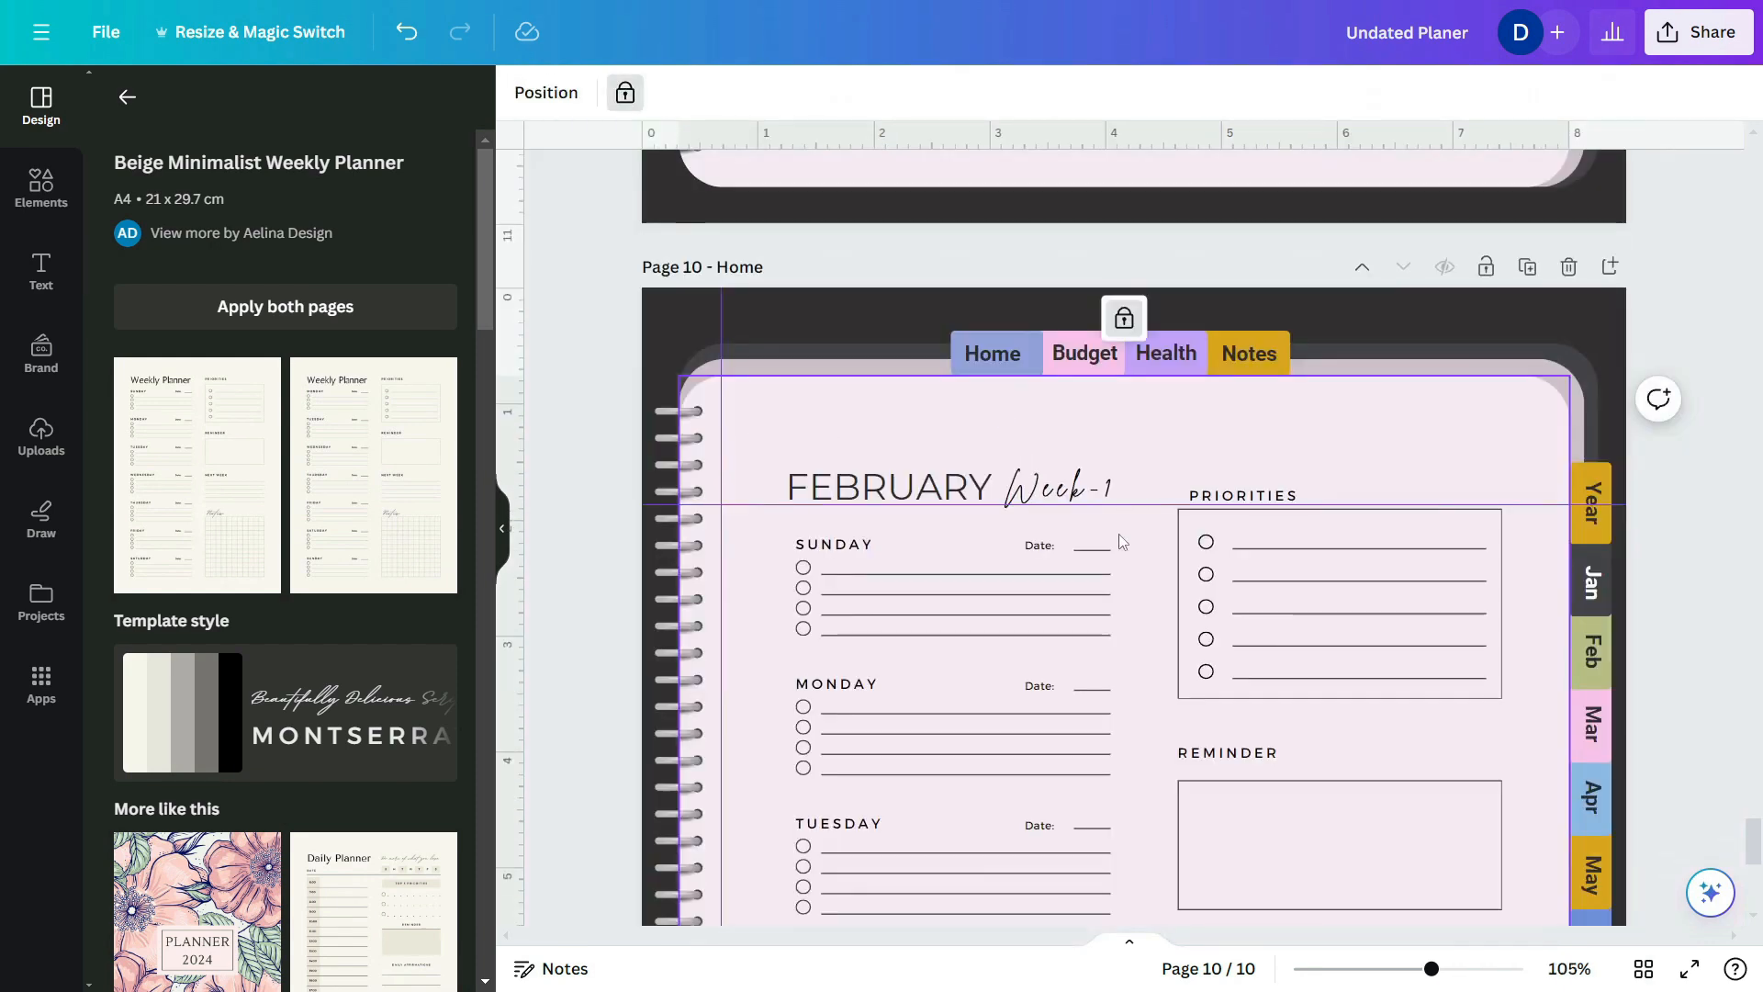
- Duplicate the February Week-1 page and change the copy's label to Week-2
scroll(1119, 542, "down", 2)
left_click(1383, 340)
left_click(1102, 501)
left_click_drag(1107, 501, 1126, 501)
type("2")
left_click(1212, 493)
- Duplicate the February Week-2 page and change the copy's label to Week-3
left_click(1383, 341)
double_click(1117, 502)
type("3")
left_click(1136, 563)
- Duplicate the February Week-3 page and change the copy's label to Week-4
left_click(1384, 339)
double_click(1117, 501)
type("4")
left_click(1208, 525)
- Review the February weekly pages and the monthly calendar page with its month side tabs
scroll(1208, 525, "down", 1)
scroll(1208, 523, "down", 3)
scroll(1188, 532, "up", 5)
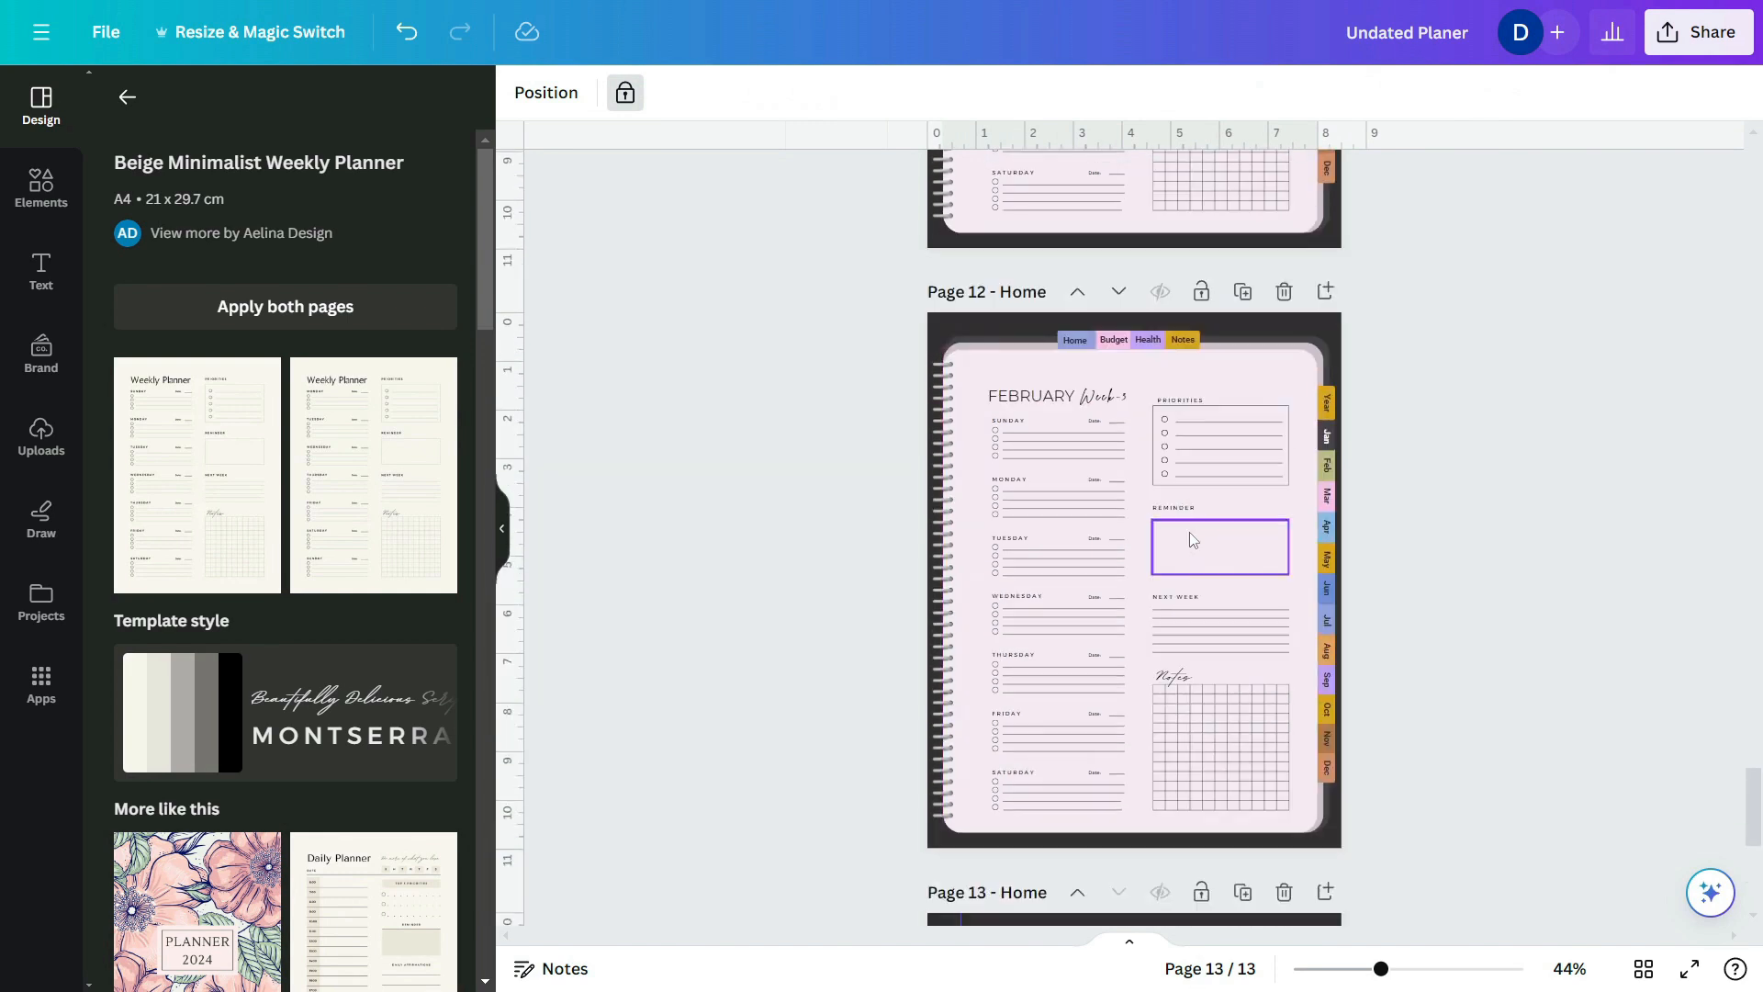
scroll(1190, 532, "up", 5)
scroll(1178, 519, "up", 5)
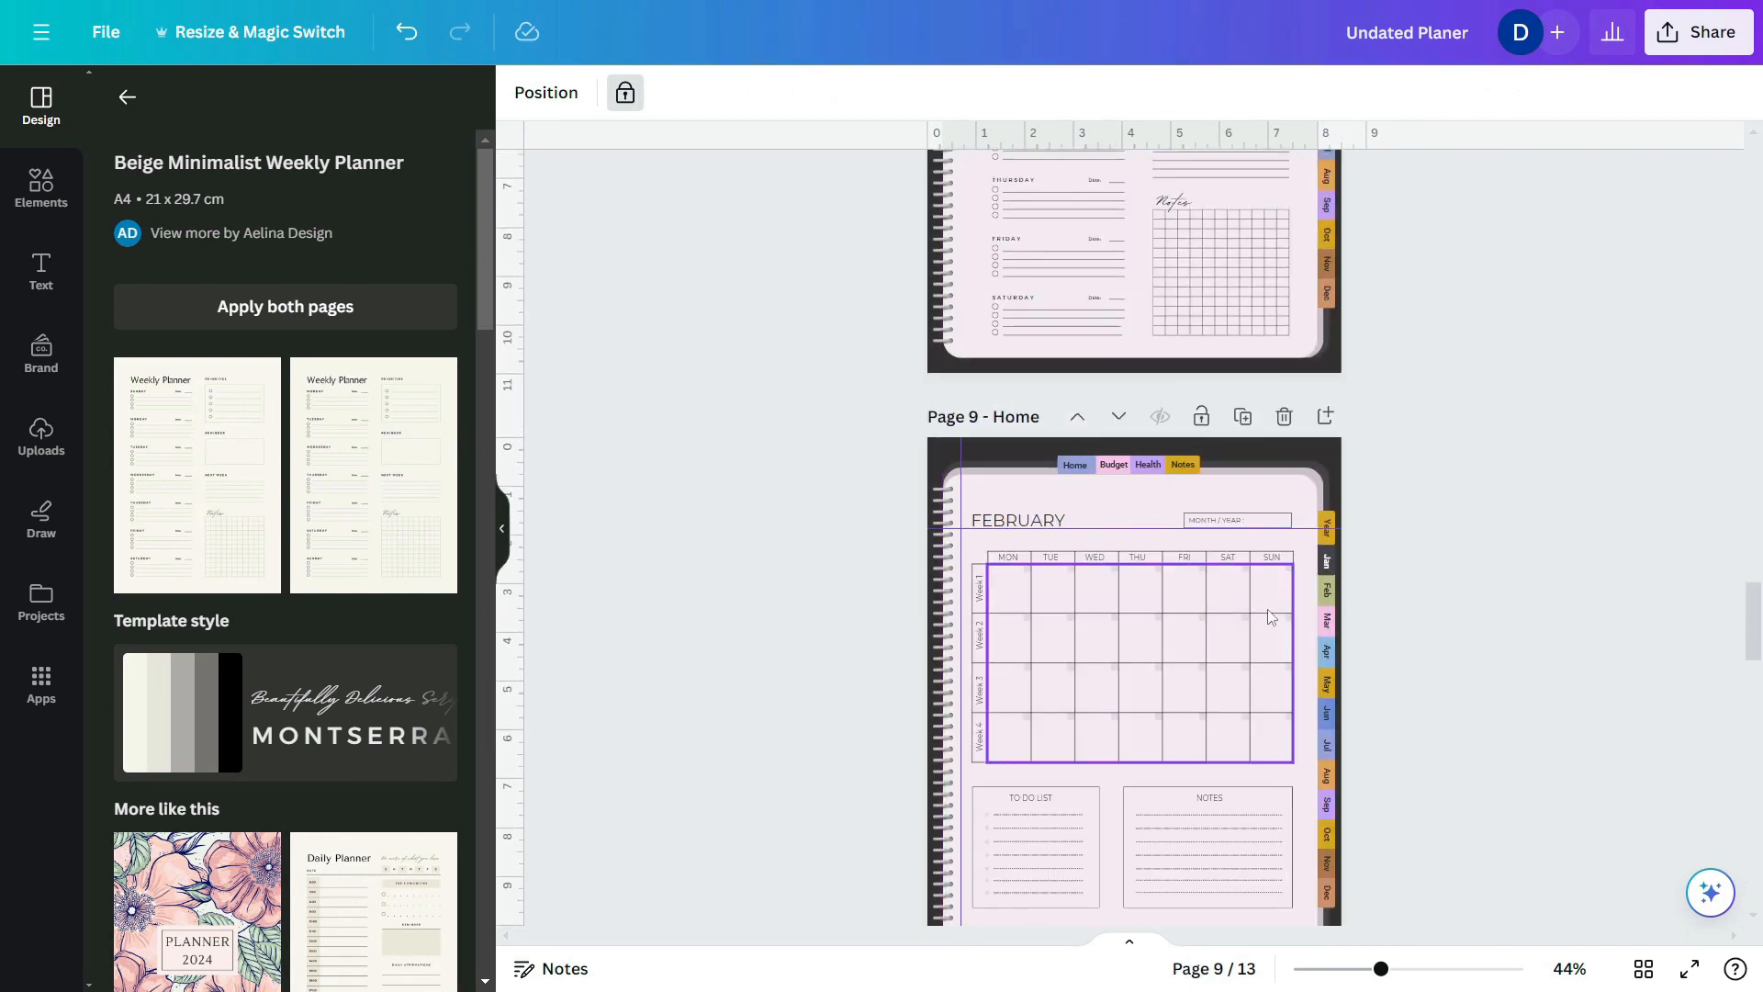
scroll(1385, 625, "up", 5)
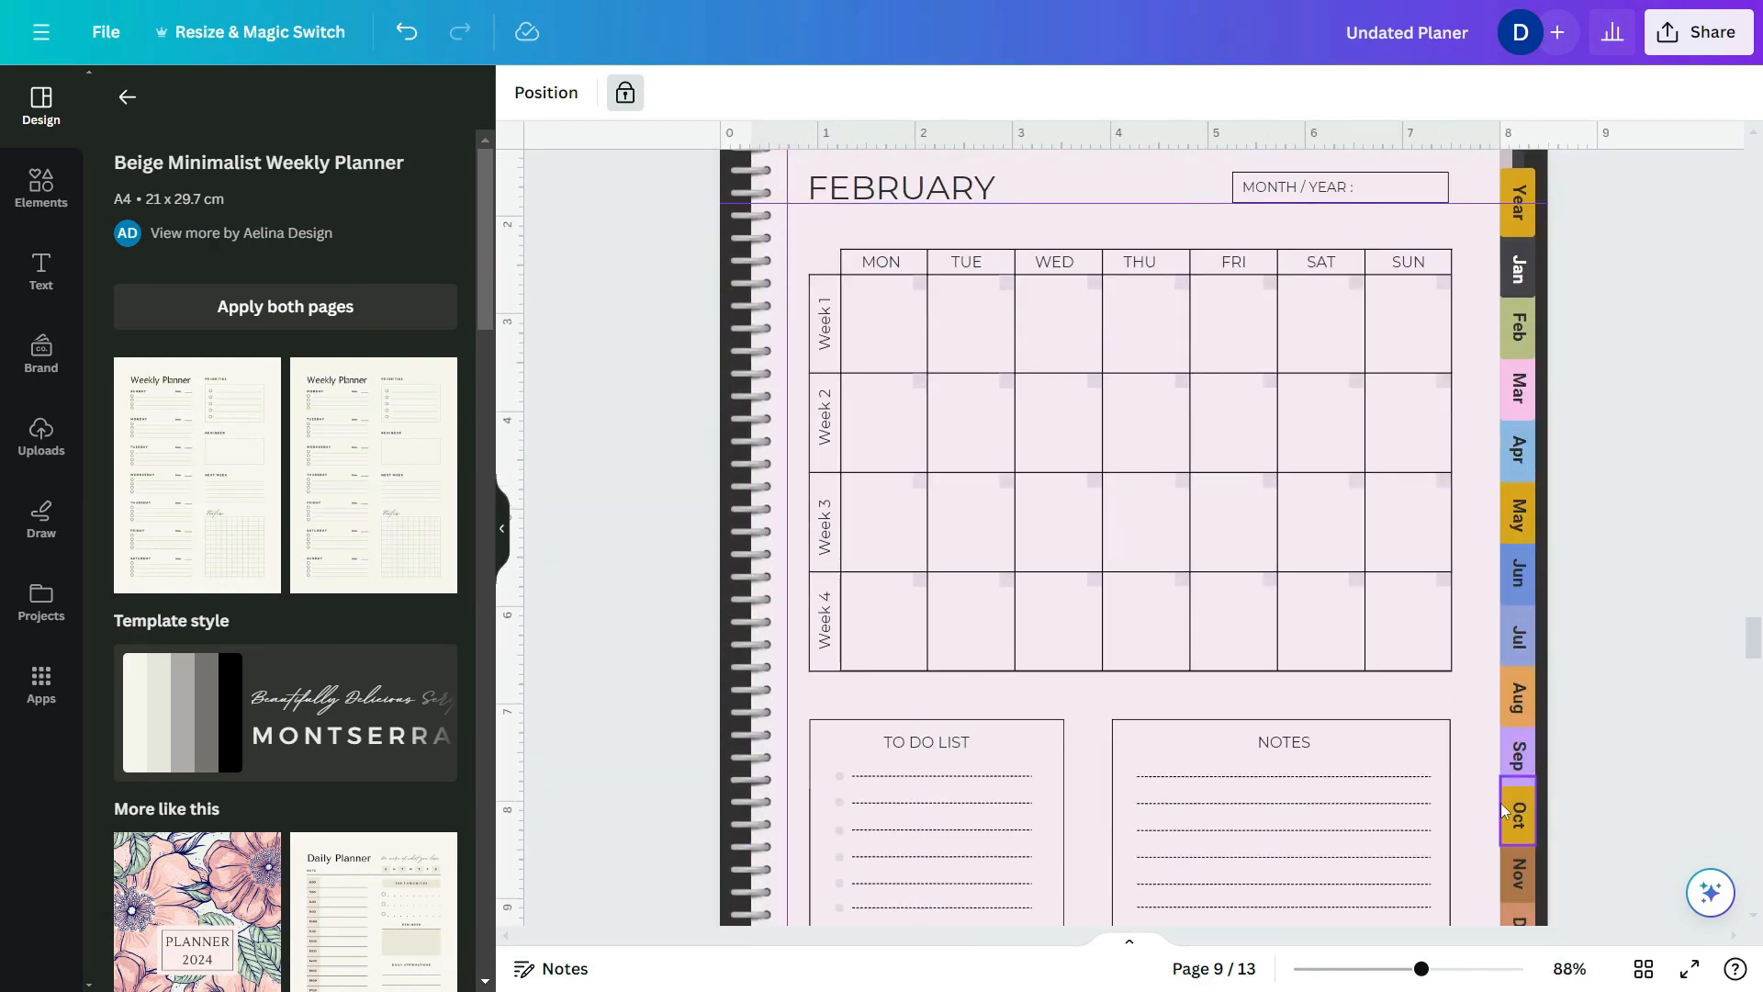
scroll(1502, 808, "down", 1)
scroll(1504, 817, "up", 3)
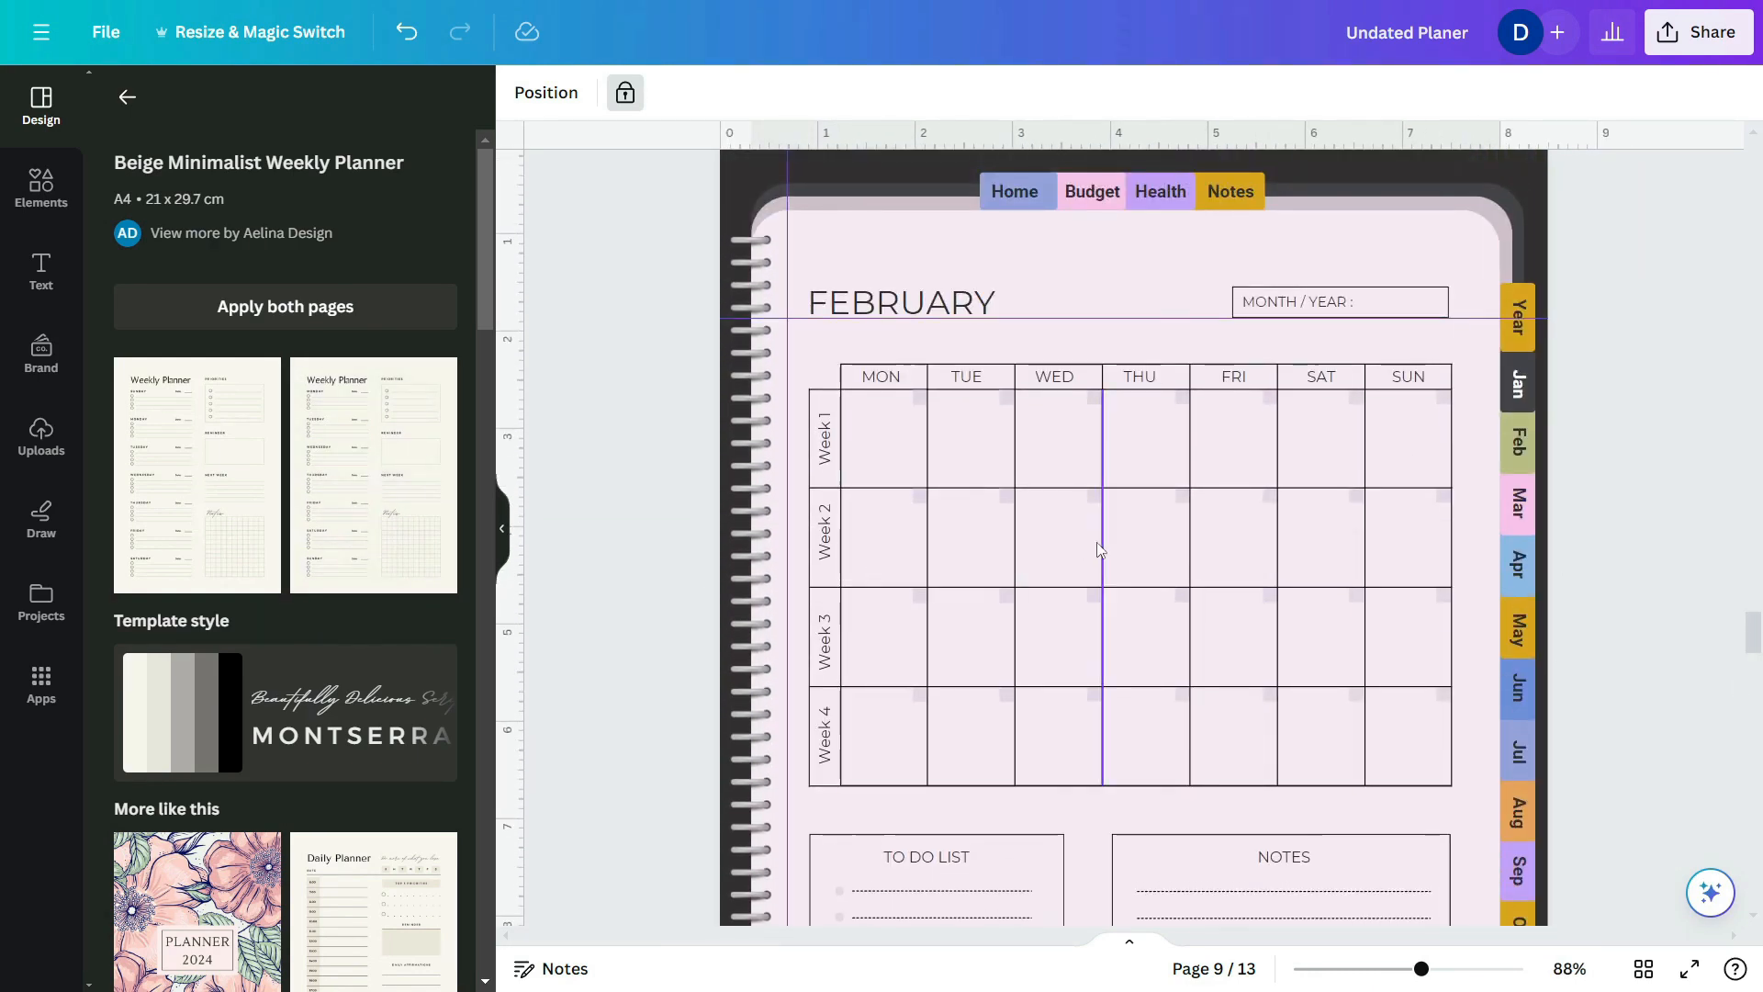
scroll(1267, 578, "down", 1)
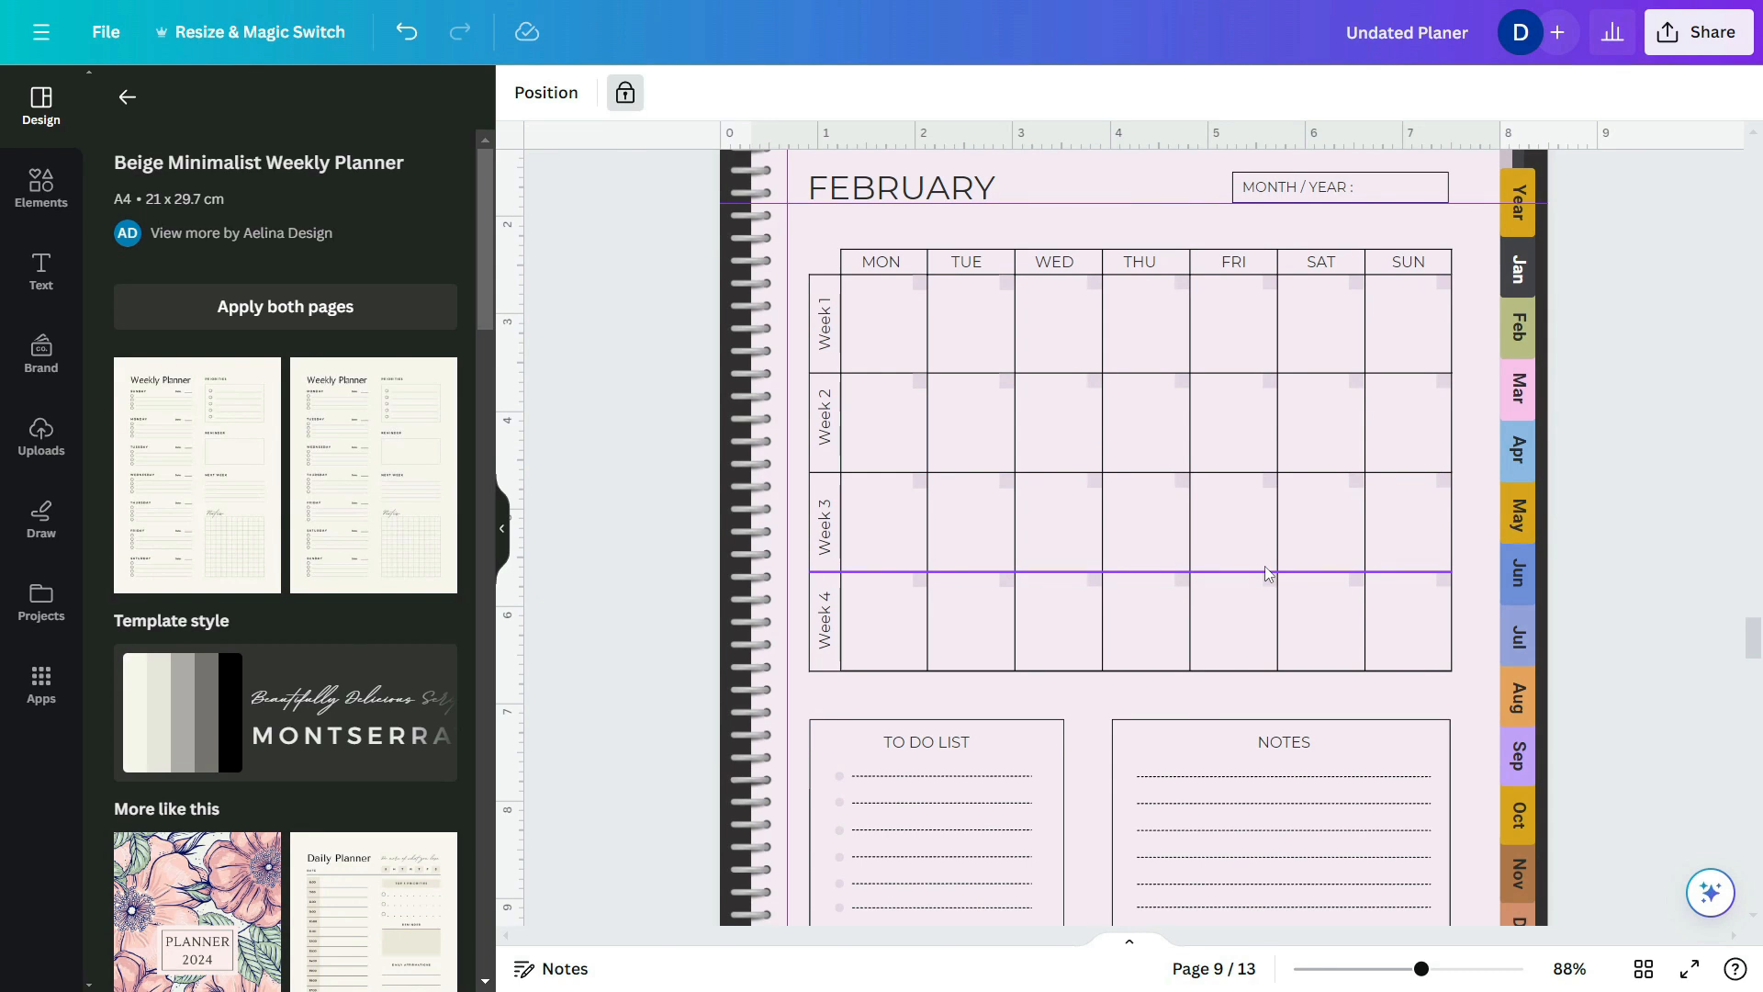
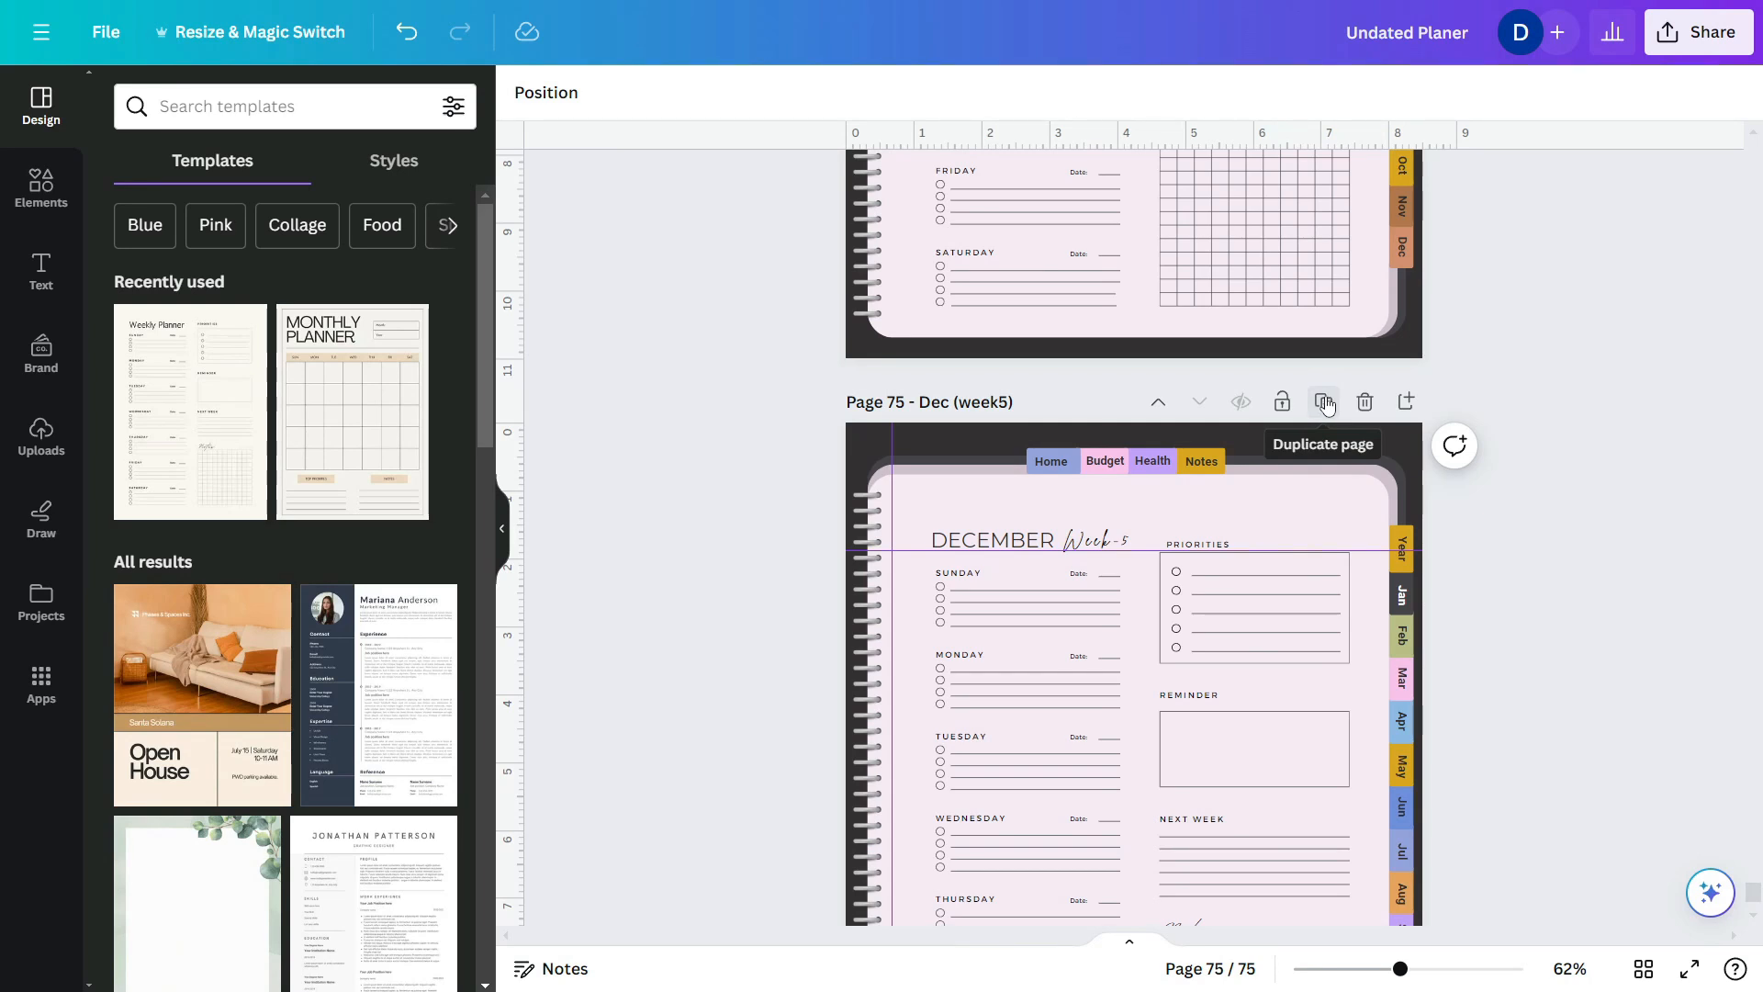
- Duplicate the Dec (week5) page and delete all weekly planner content from the copy, keeping the notebook background and tabs
left_click(1323, 402)
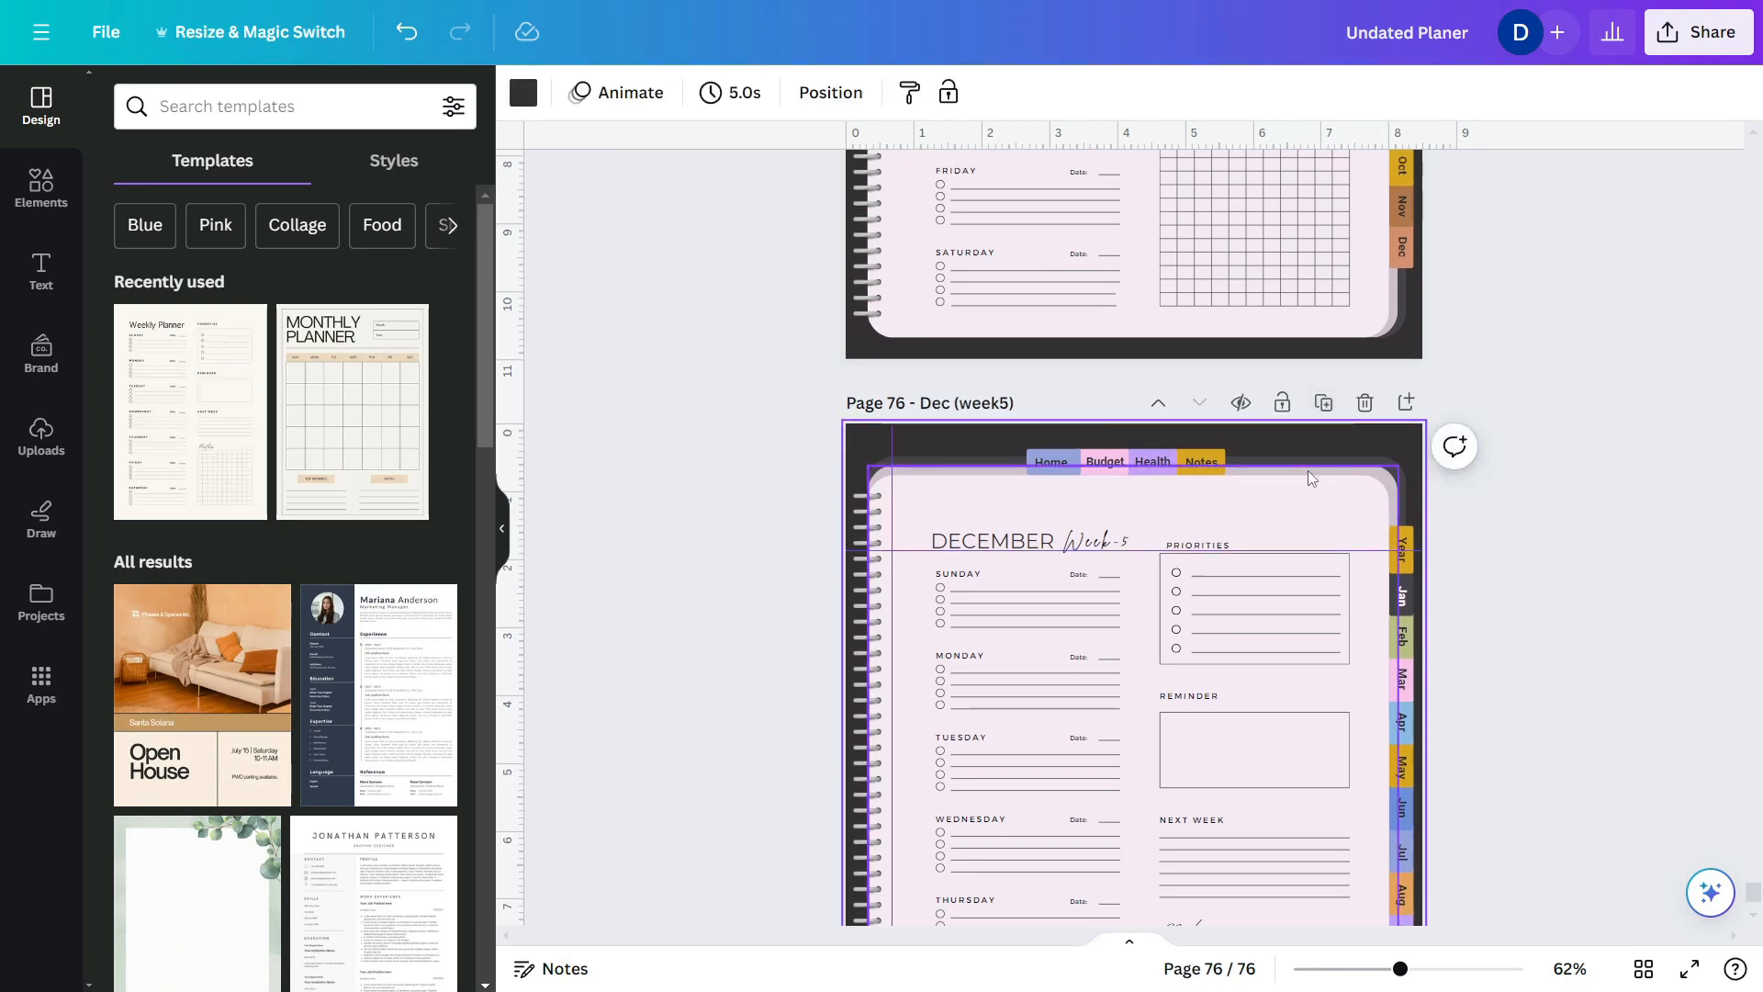
scroll(1017, 542, "down", 3)
left_click_drag(918, 284, 1358, 889)
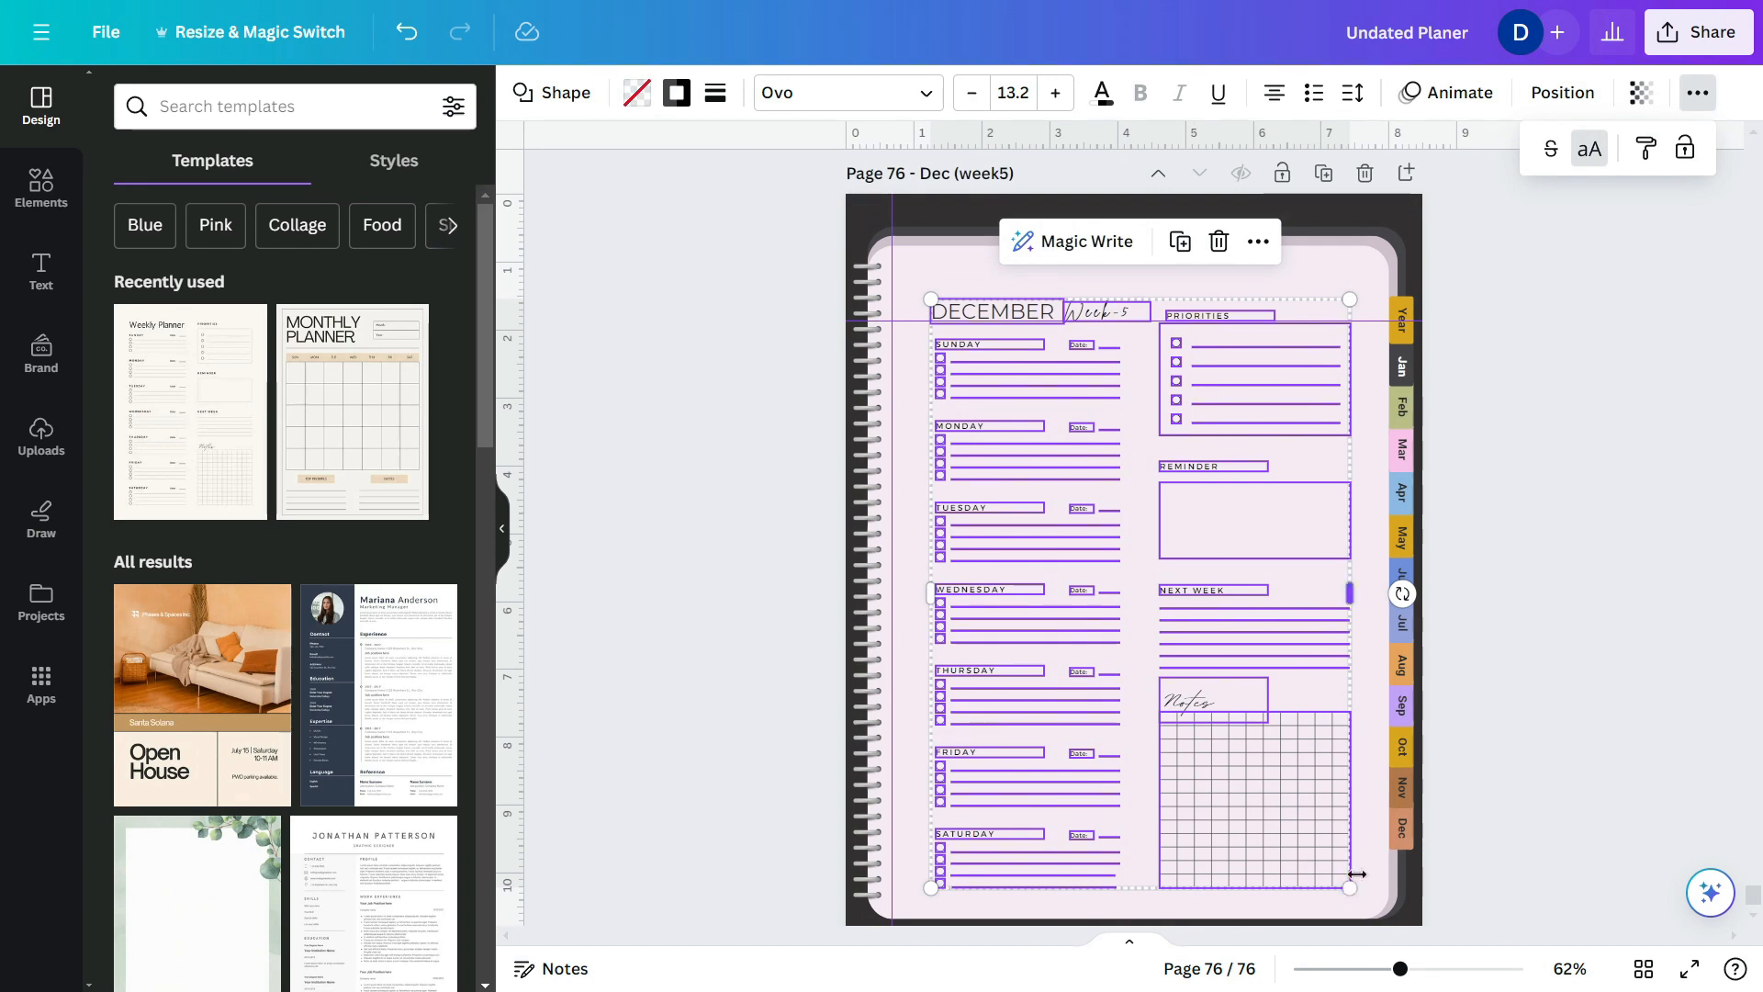
key("Delete")
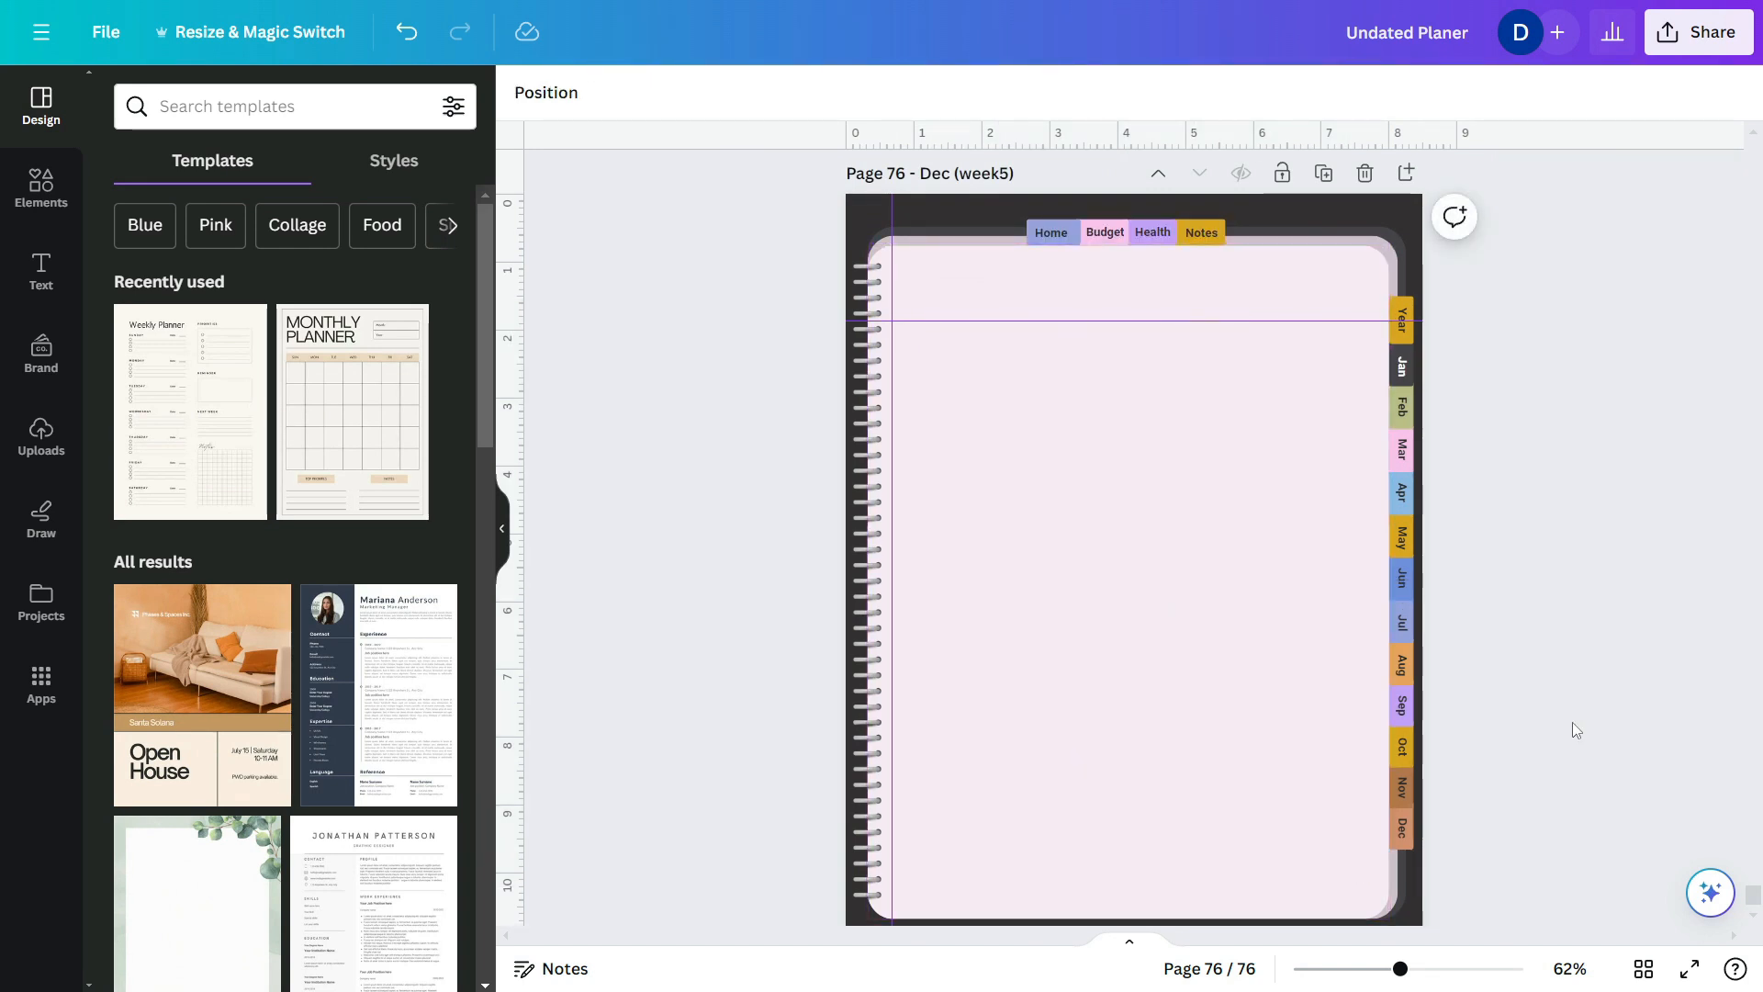
- Search the templates for "budget planner" and add the Beige Minimalist Monthly Budget Planner as a new page
scroll(1172, 526, "down", 1)
scroll(1175, 528, "up", 1)
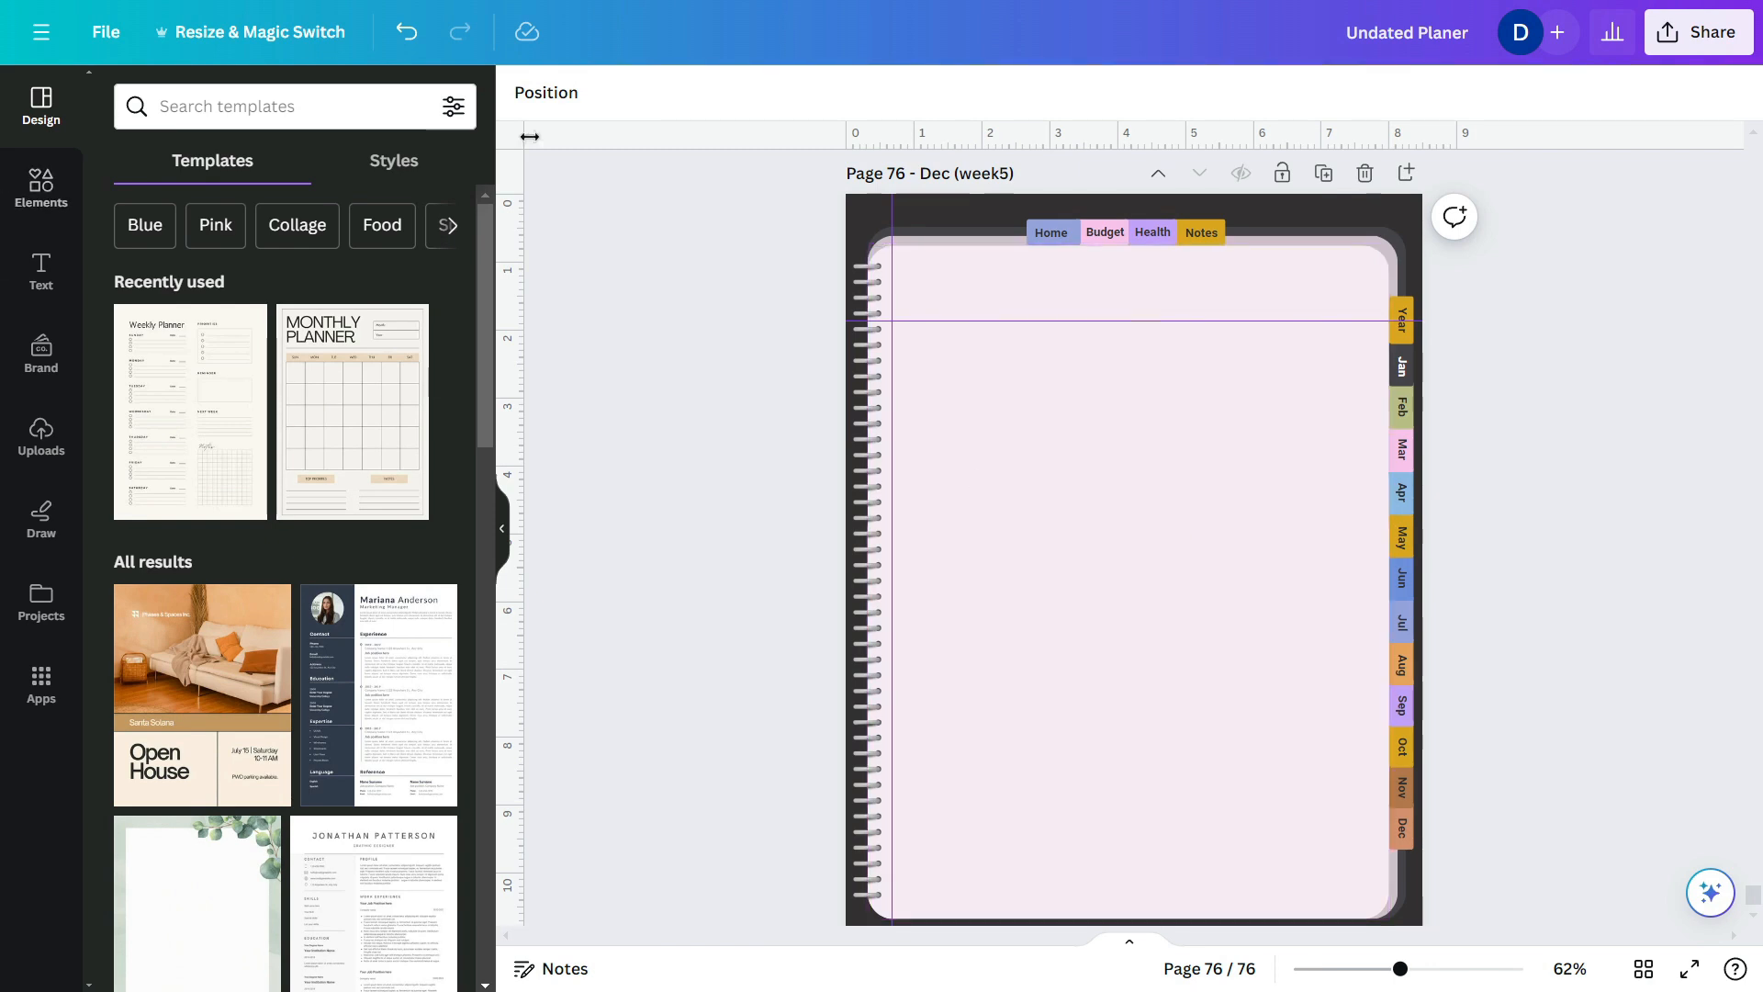
left_click(385, 105)
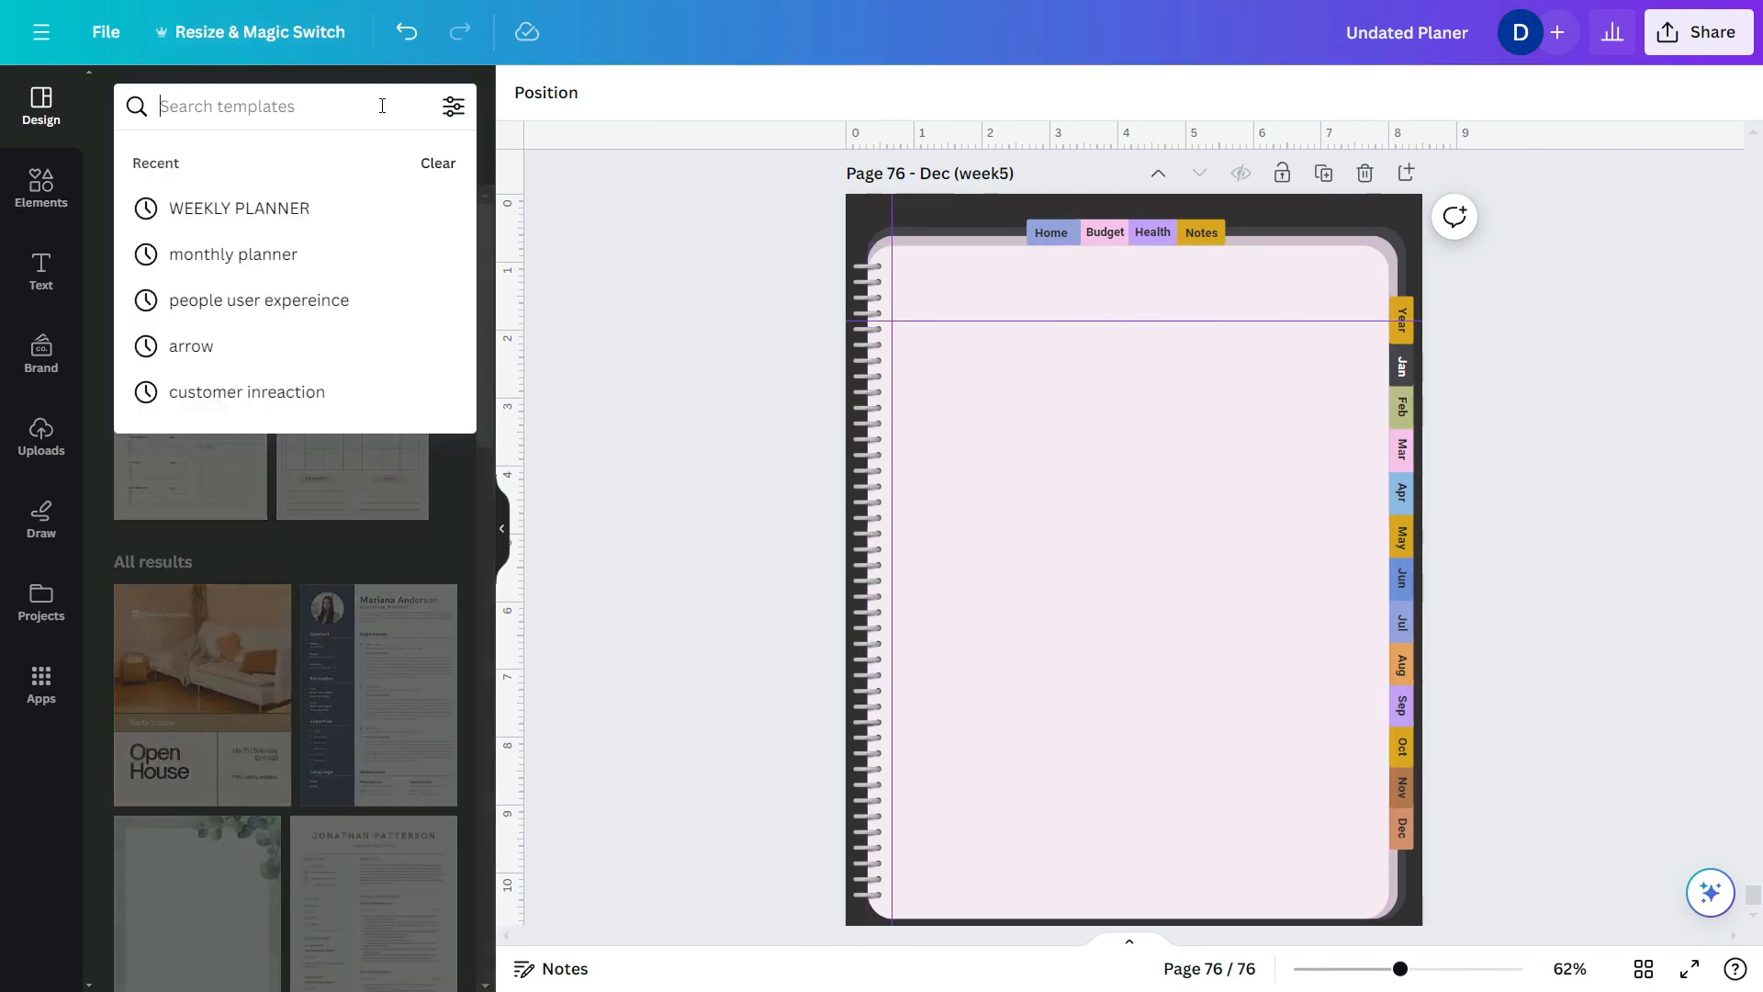
type("budget planner")
key("Return")
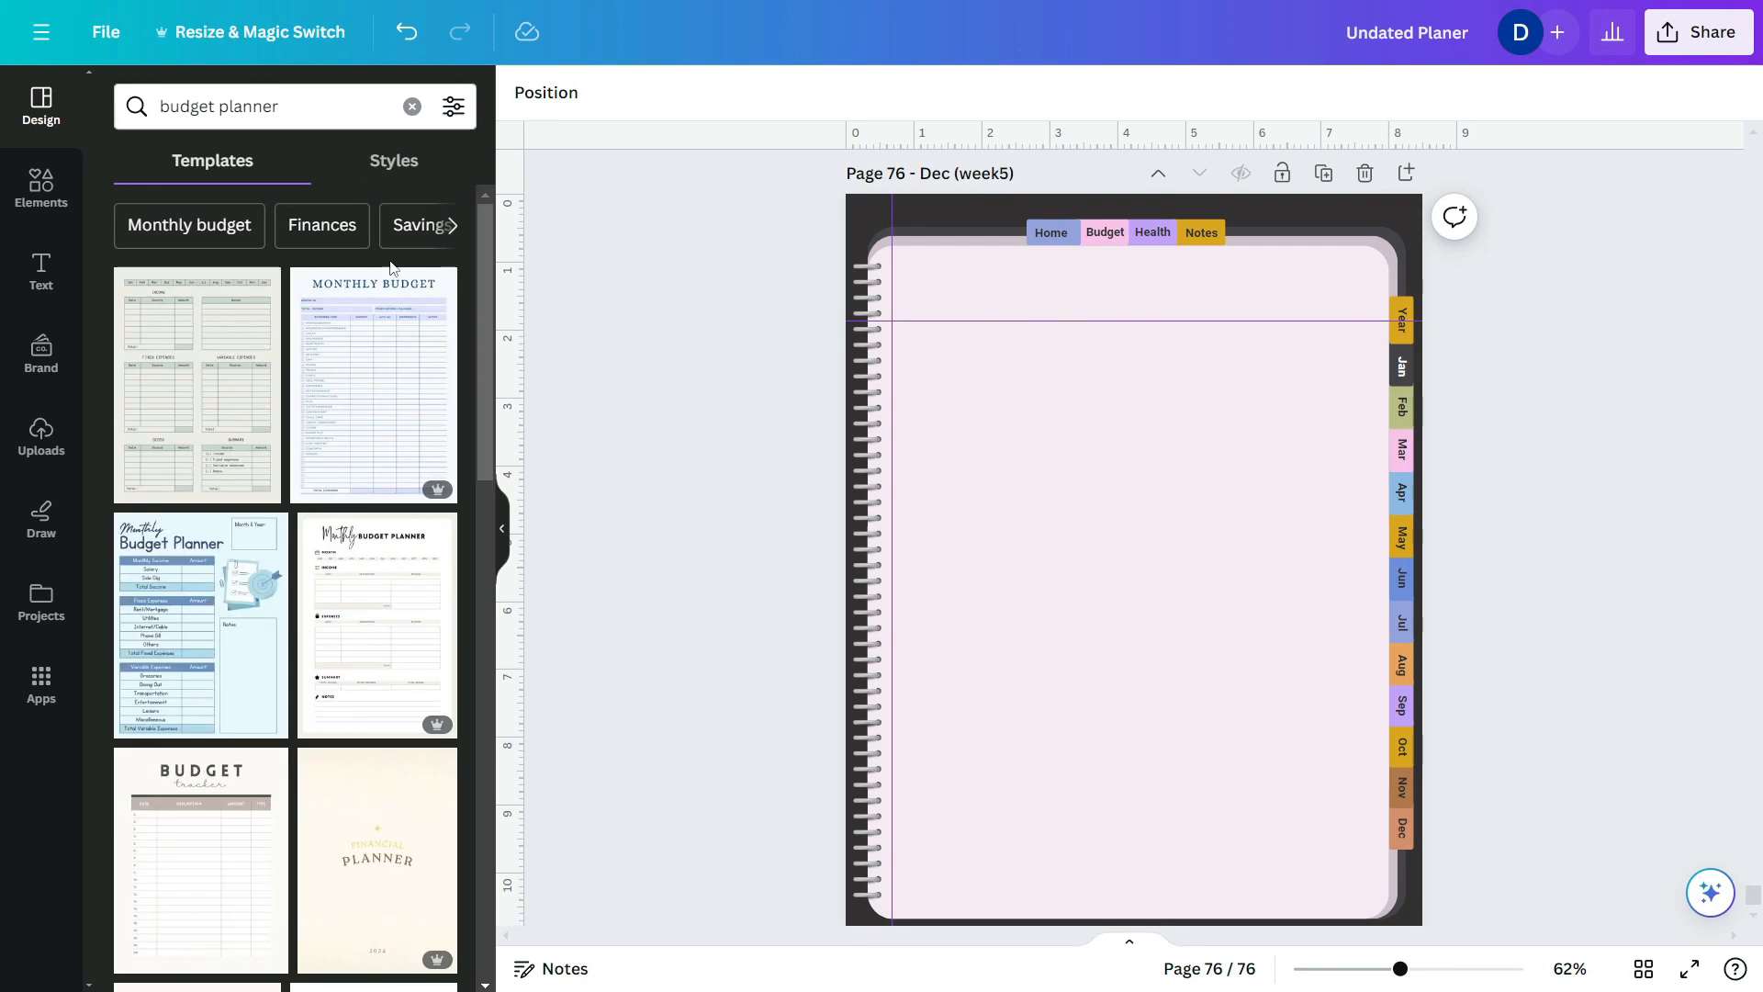
scroll(374, 312, "down", 3)
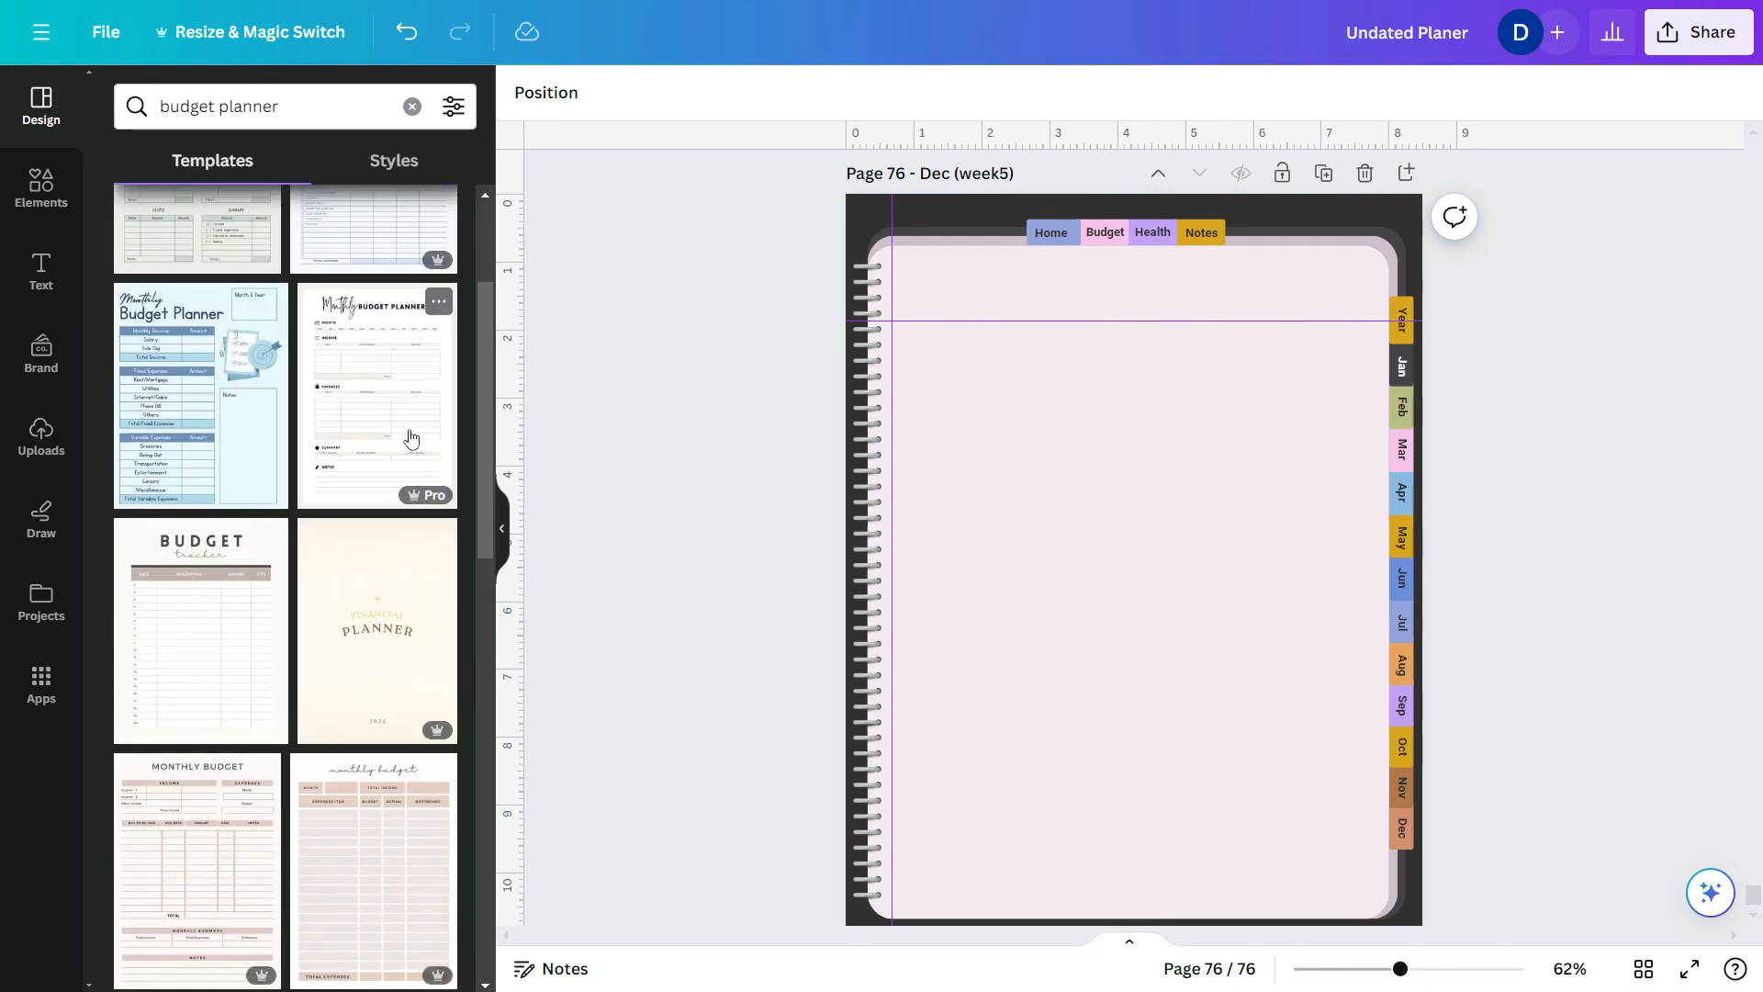
left_click(368, 411)
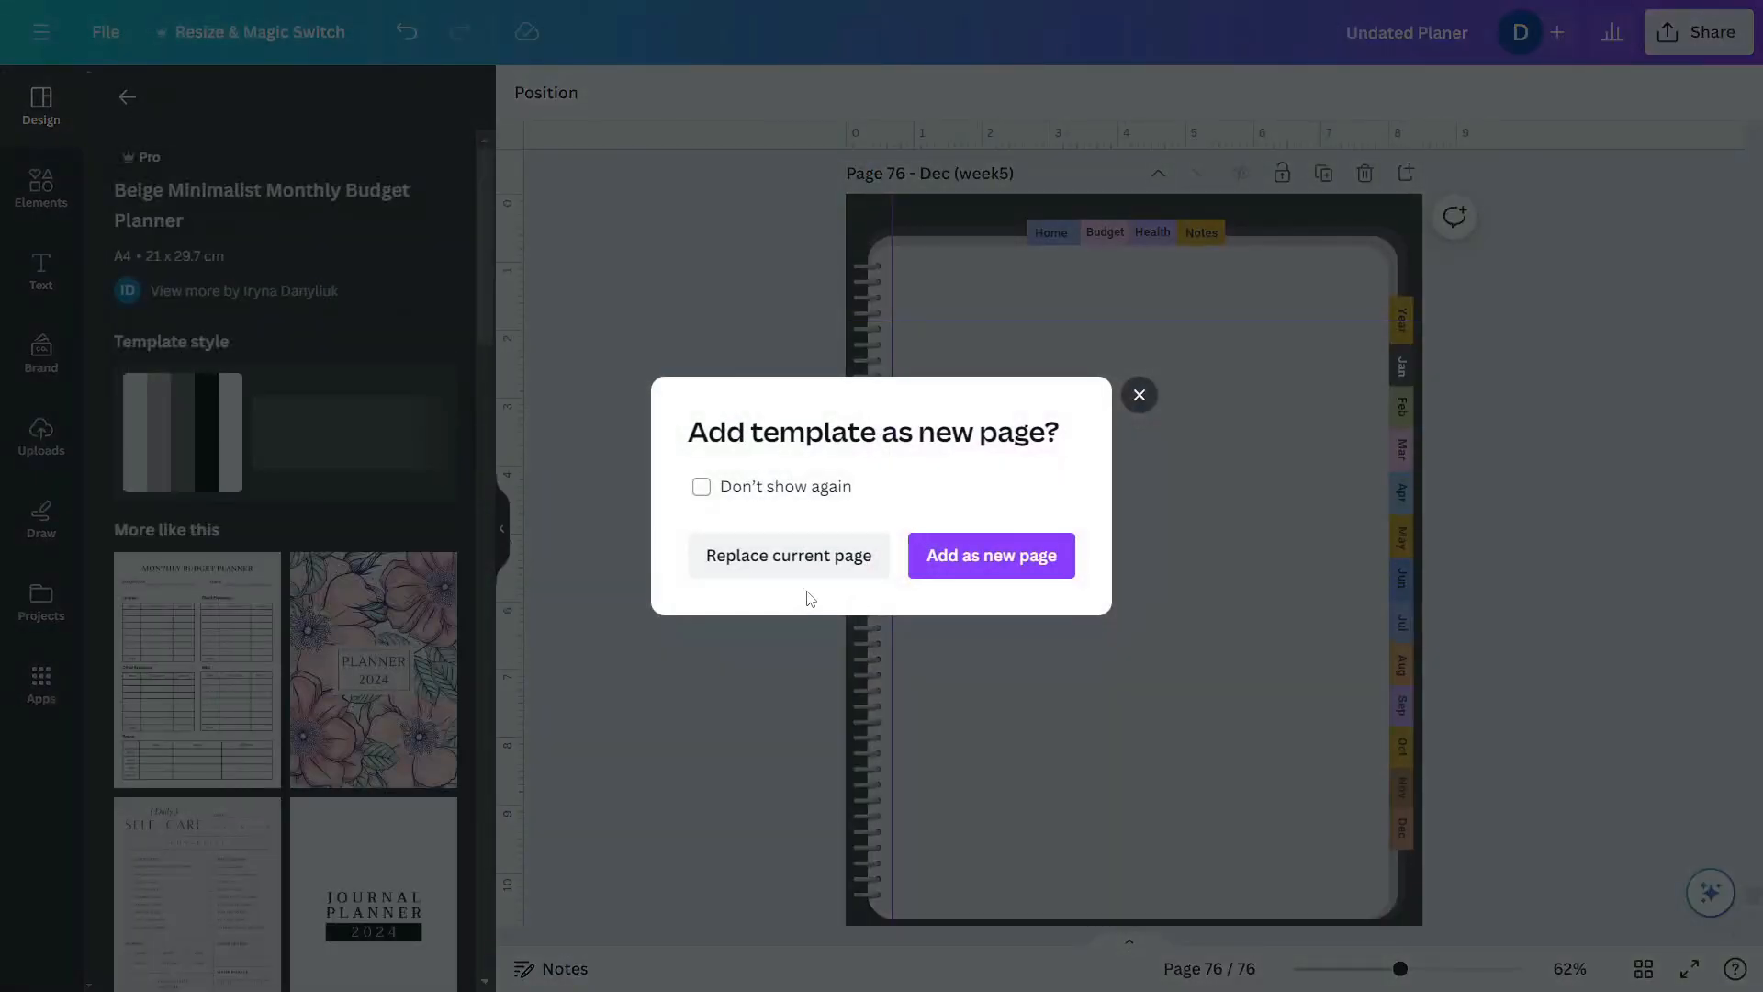
left_click(990, 555)
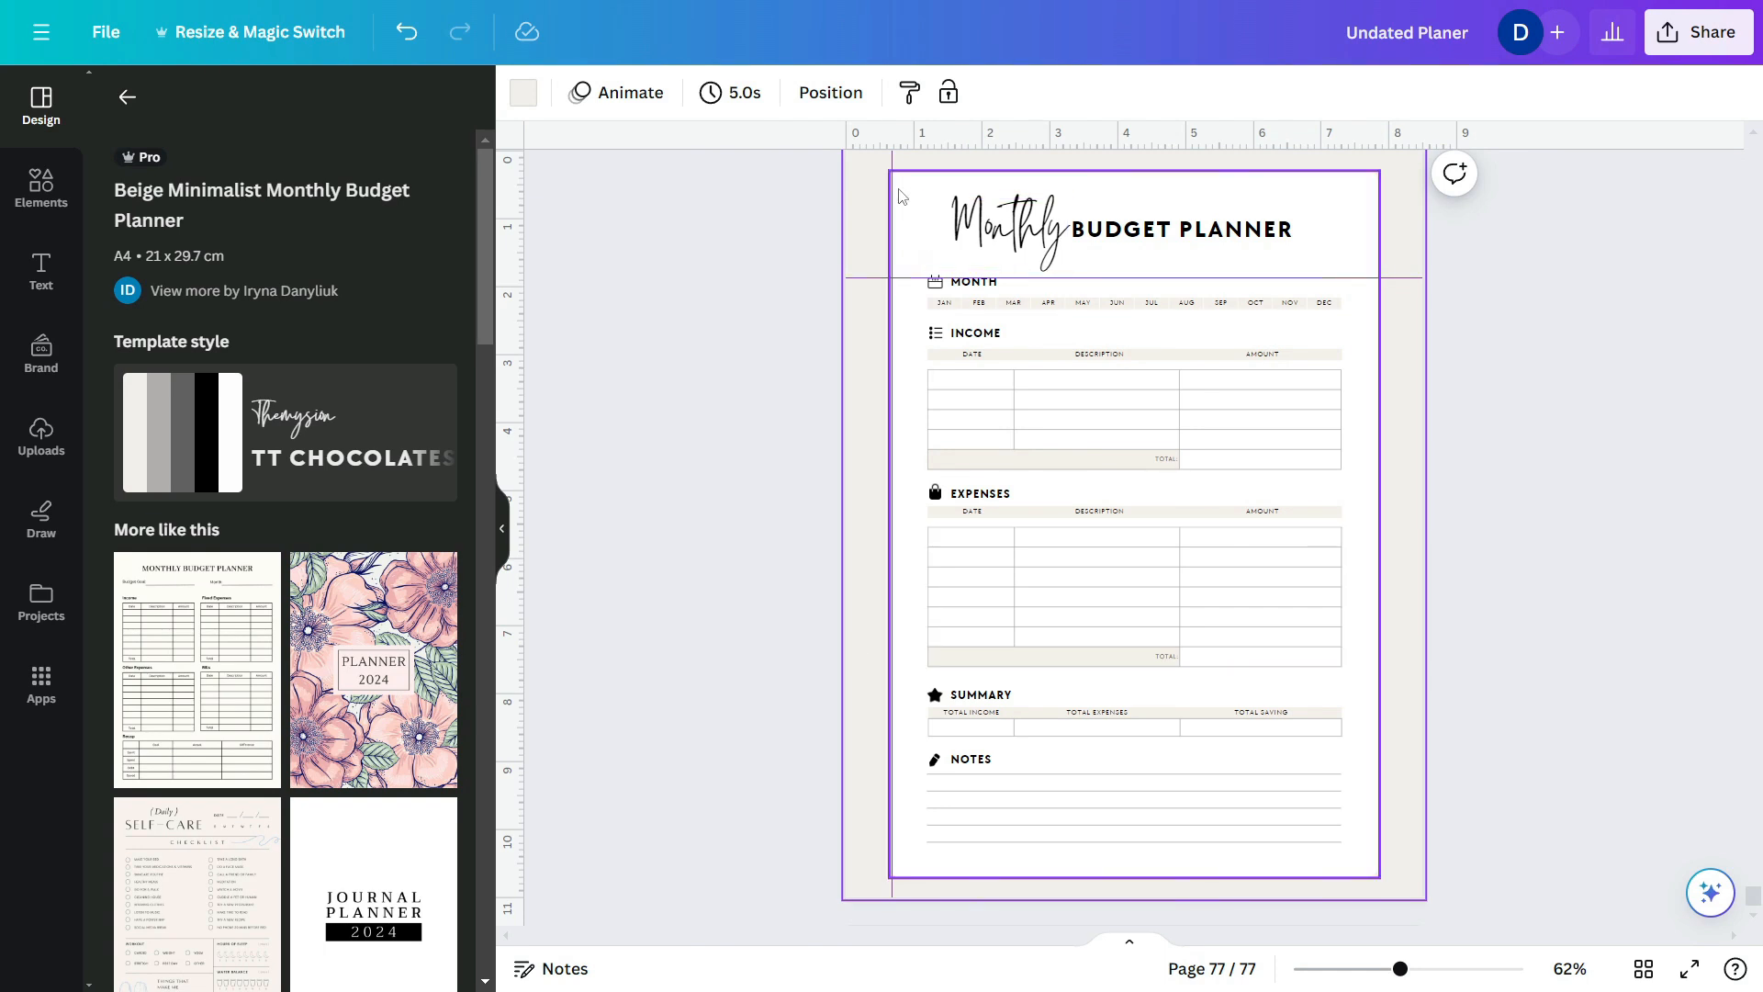
- Copy all the budget planner elements without their background and paste them onto the blank notebook page 76
left_click_drag(901, 182, 1418, 877)
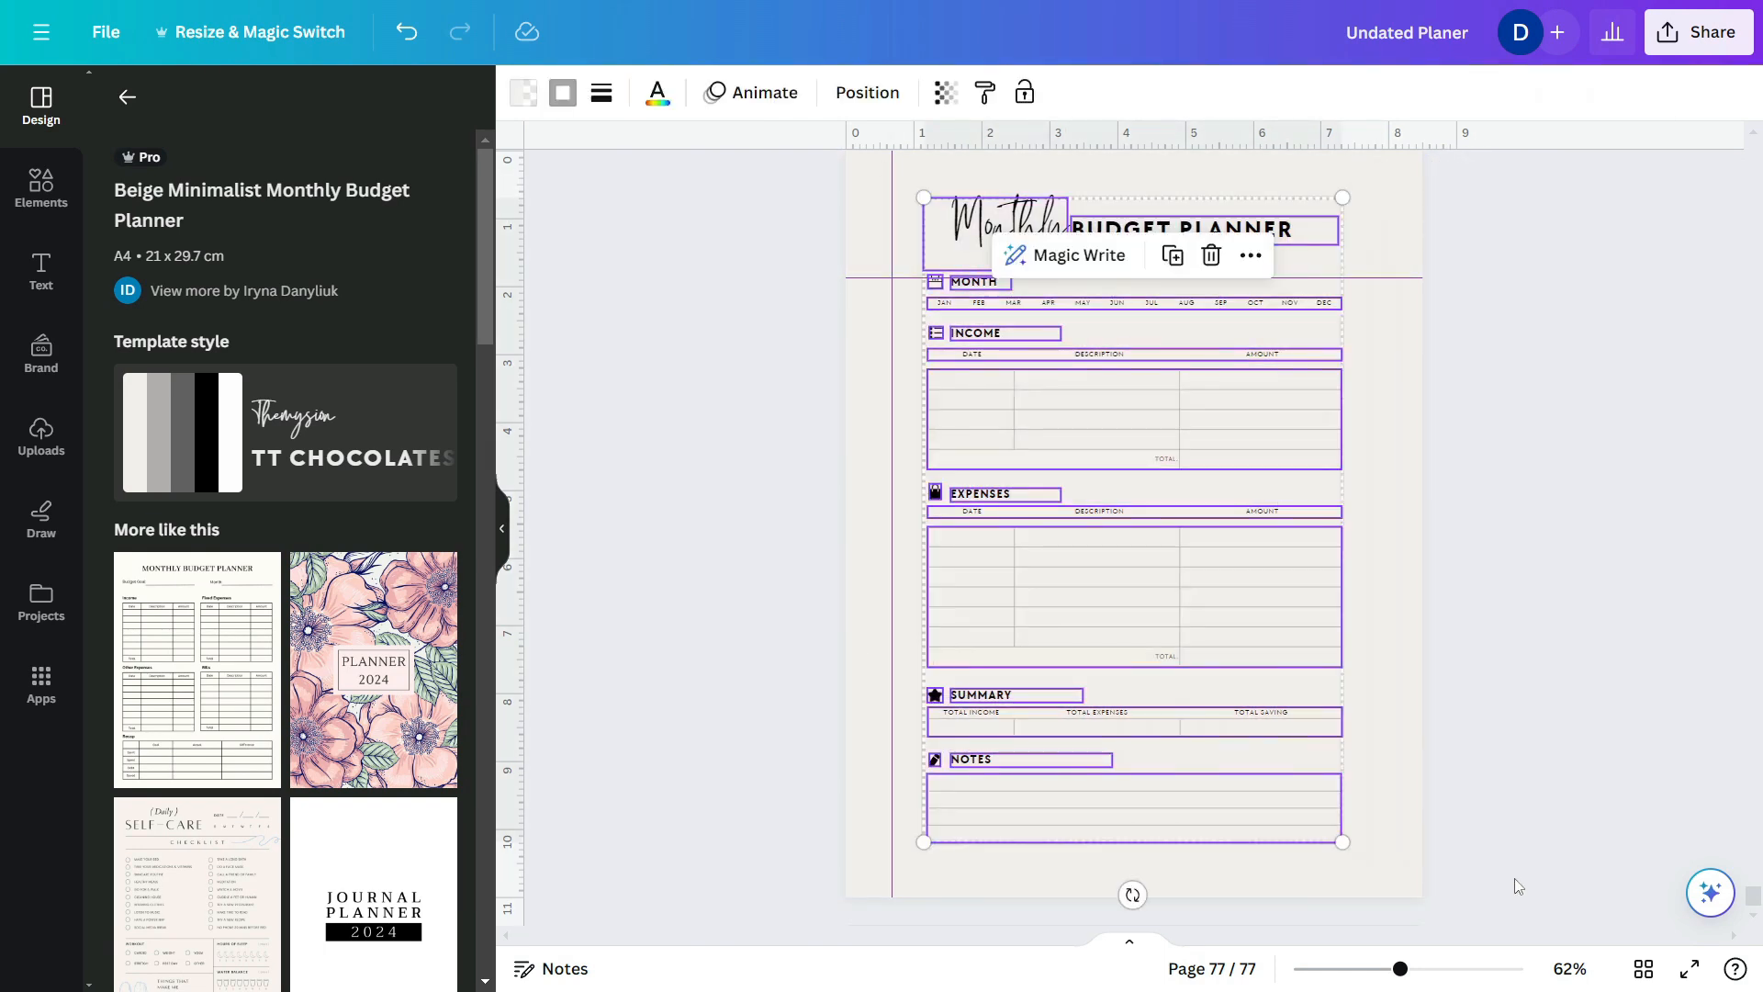
scroll(983, 492, "up", 10)
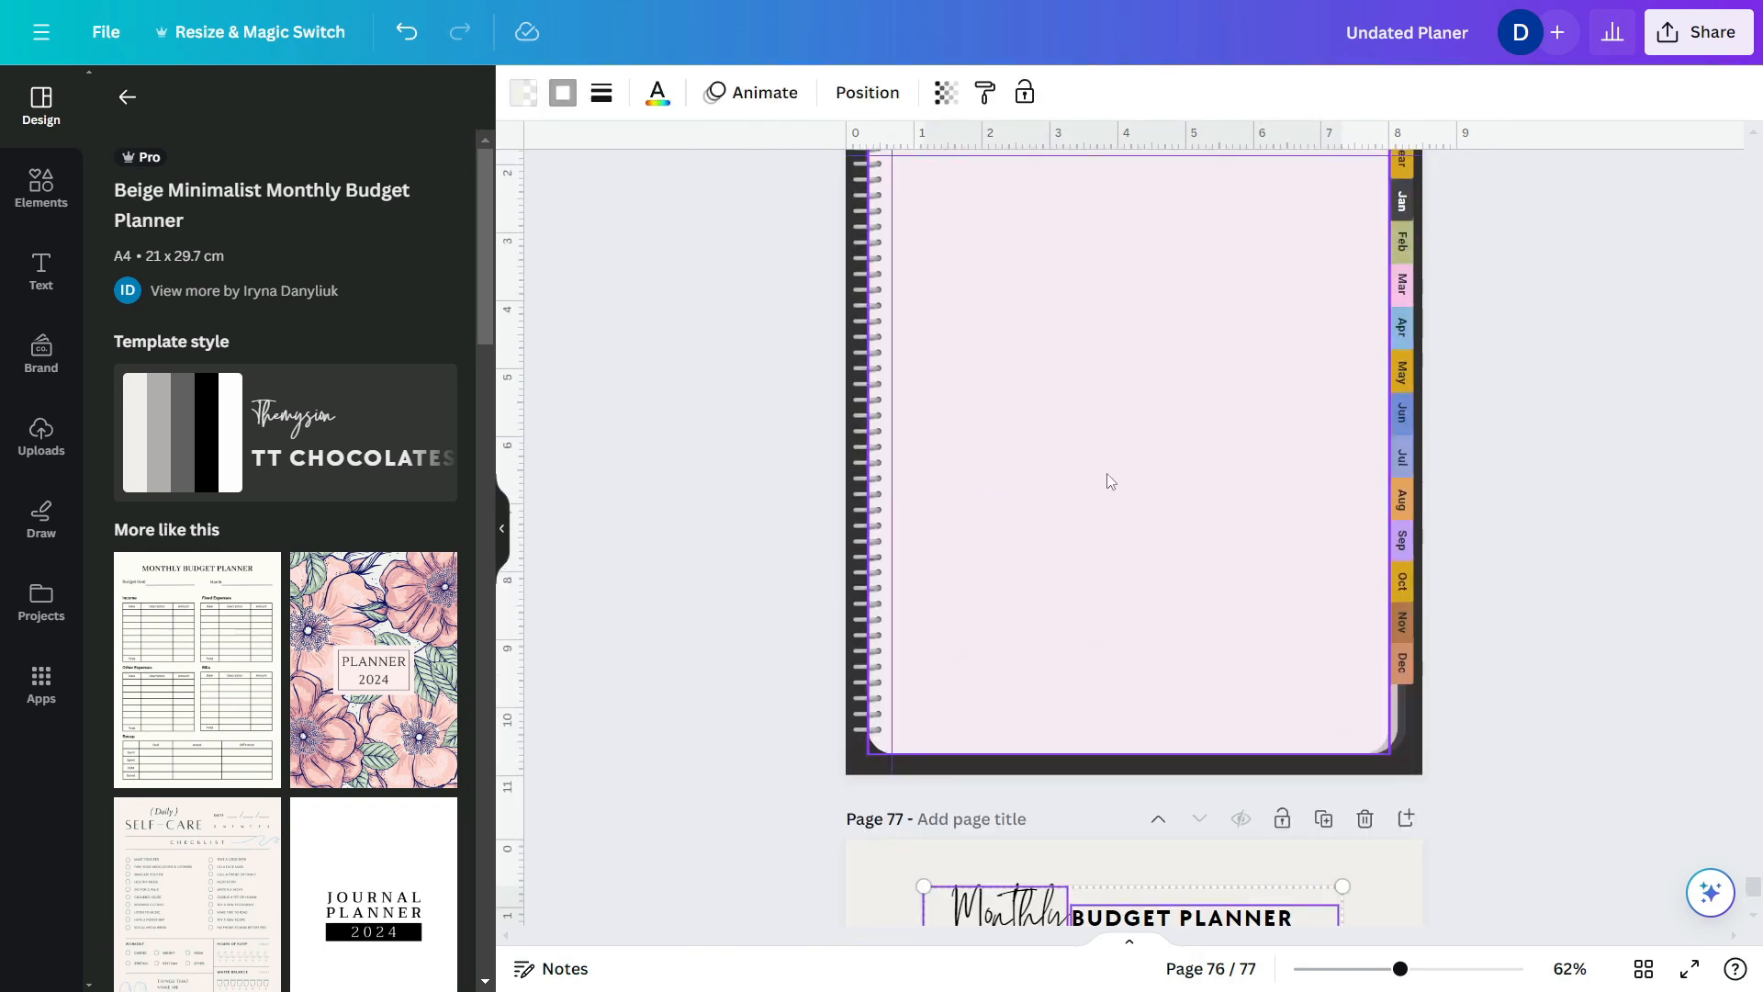
left_click(1162, 489)
key("ctrl+v")
- Select all budget sections from MONTH to NOTES, excluding the title, shift them down slightly and shrink them a little
left_click(1270, 533)
left_click_drag(1301, 796, 1360, 850)
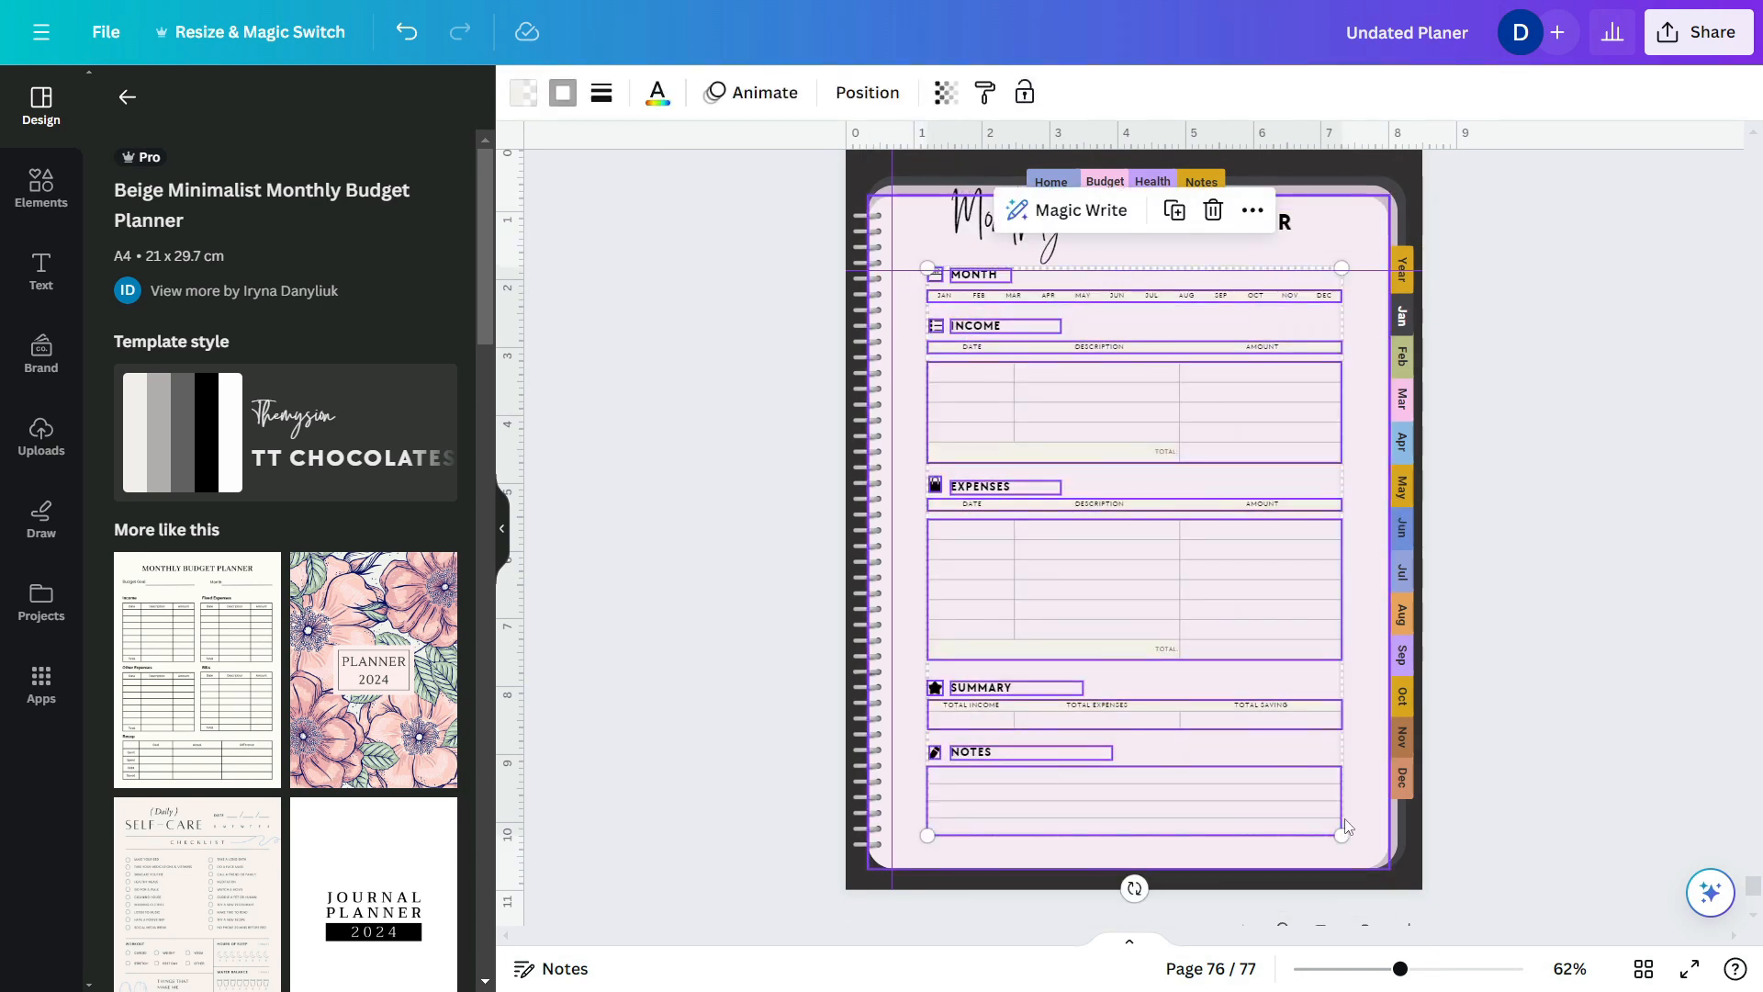
left_click_drag(1272, 726, 1270, 740)
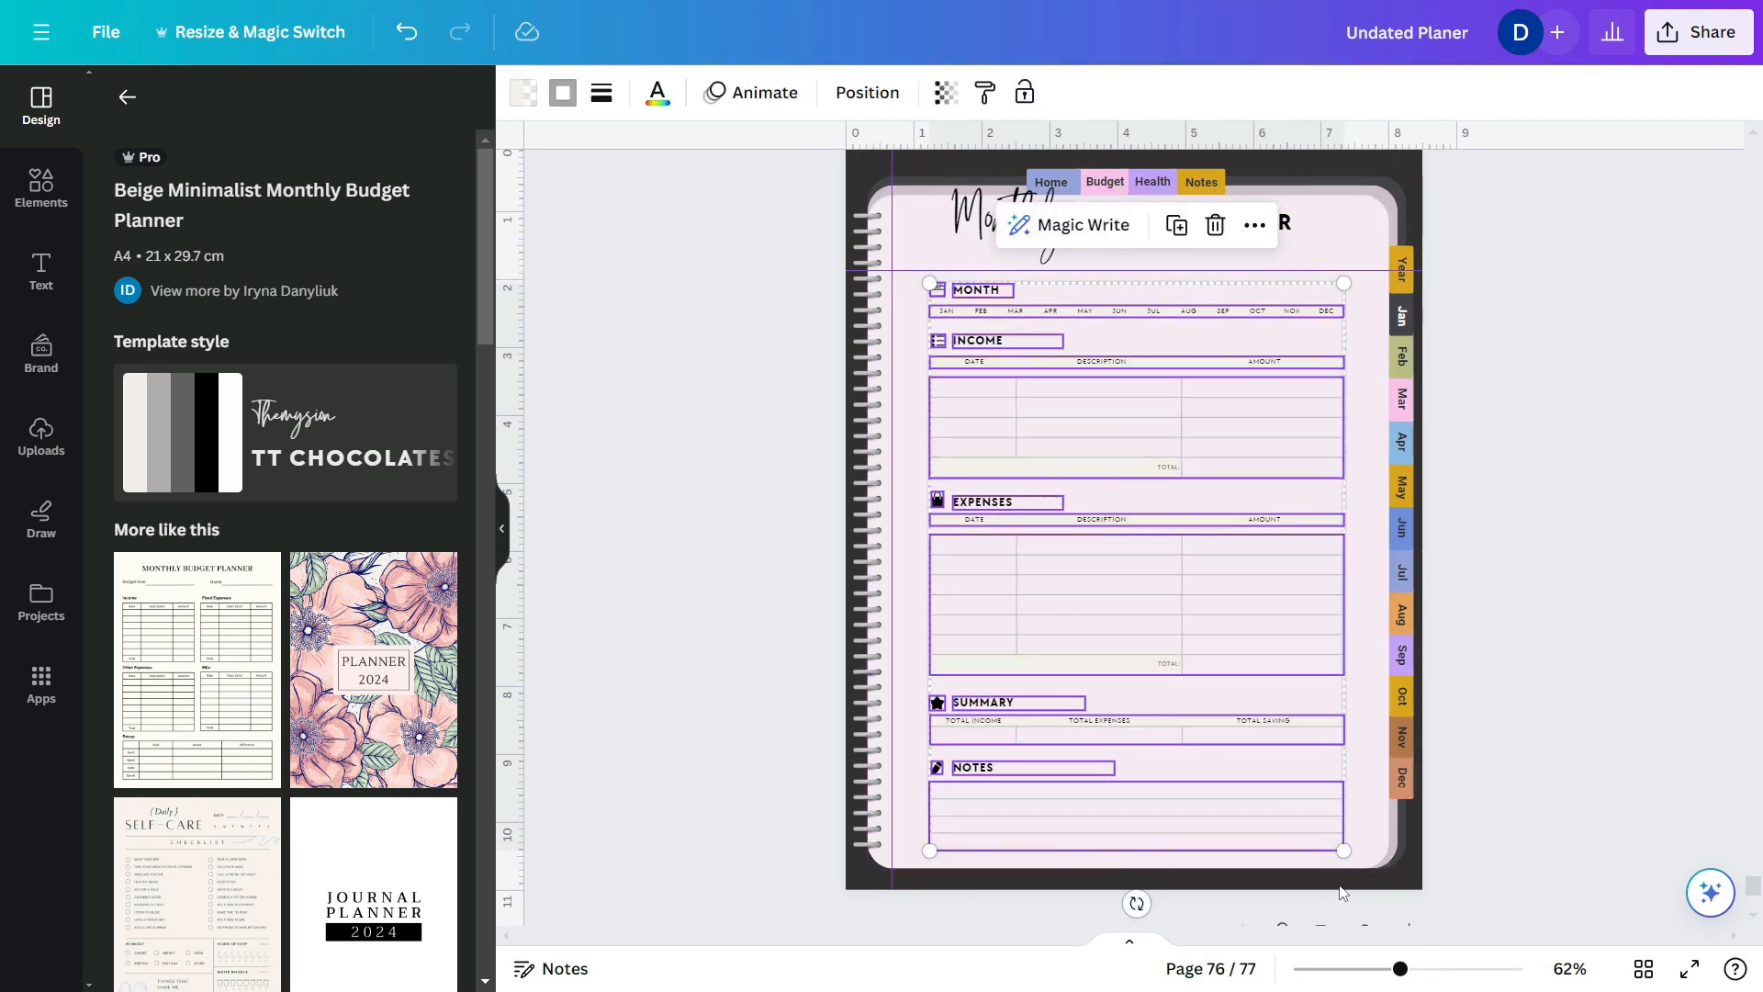
key("Down")
key("Down")
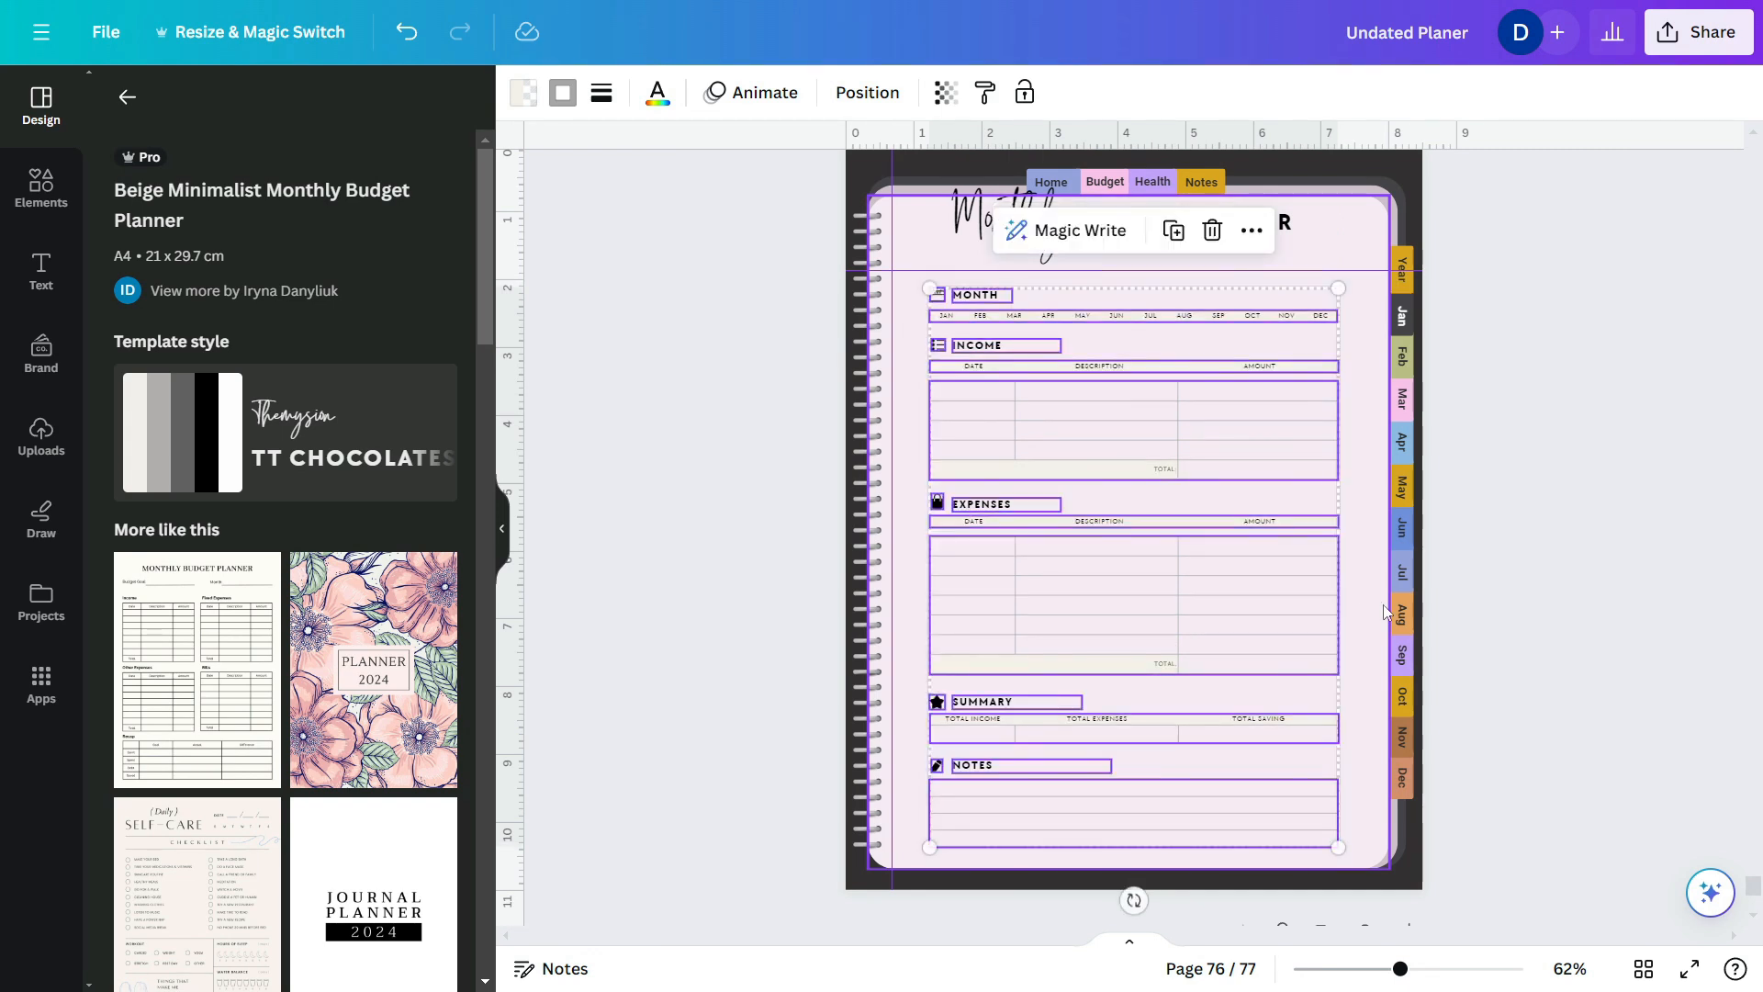
- Delete the script "Monthly" heading and move the BUDGET PLANNER title toward the page's left margin
scroll(1369, 598, "up", 1)
left_click(1003, 332)
key("Delete")
left_click_drag(1124, 335, 993, 355)
- Set the BUDGET PLANNER title in non-bold Montserrat and align it with the left margin guide
left_click(722, 93)
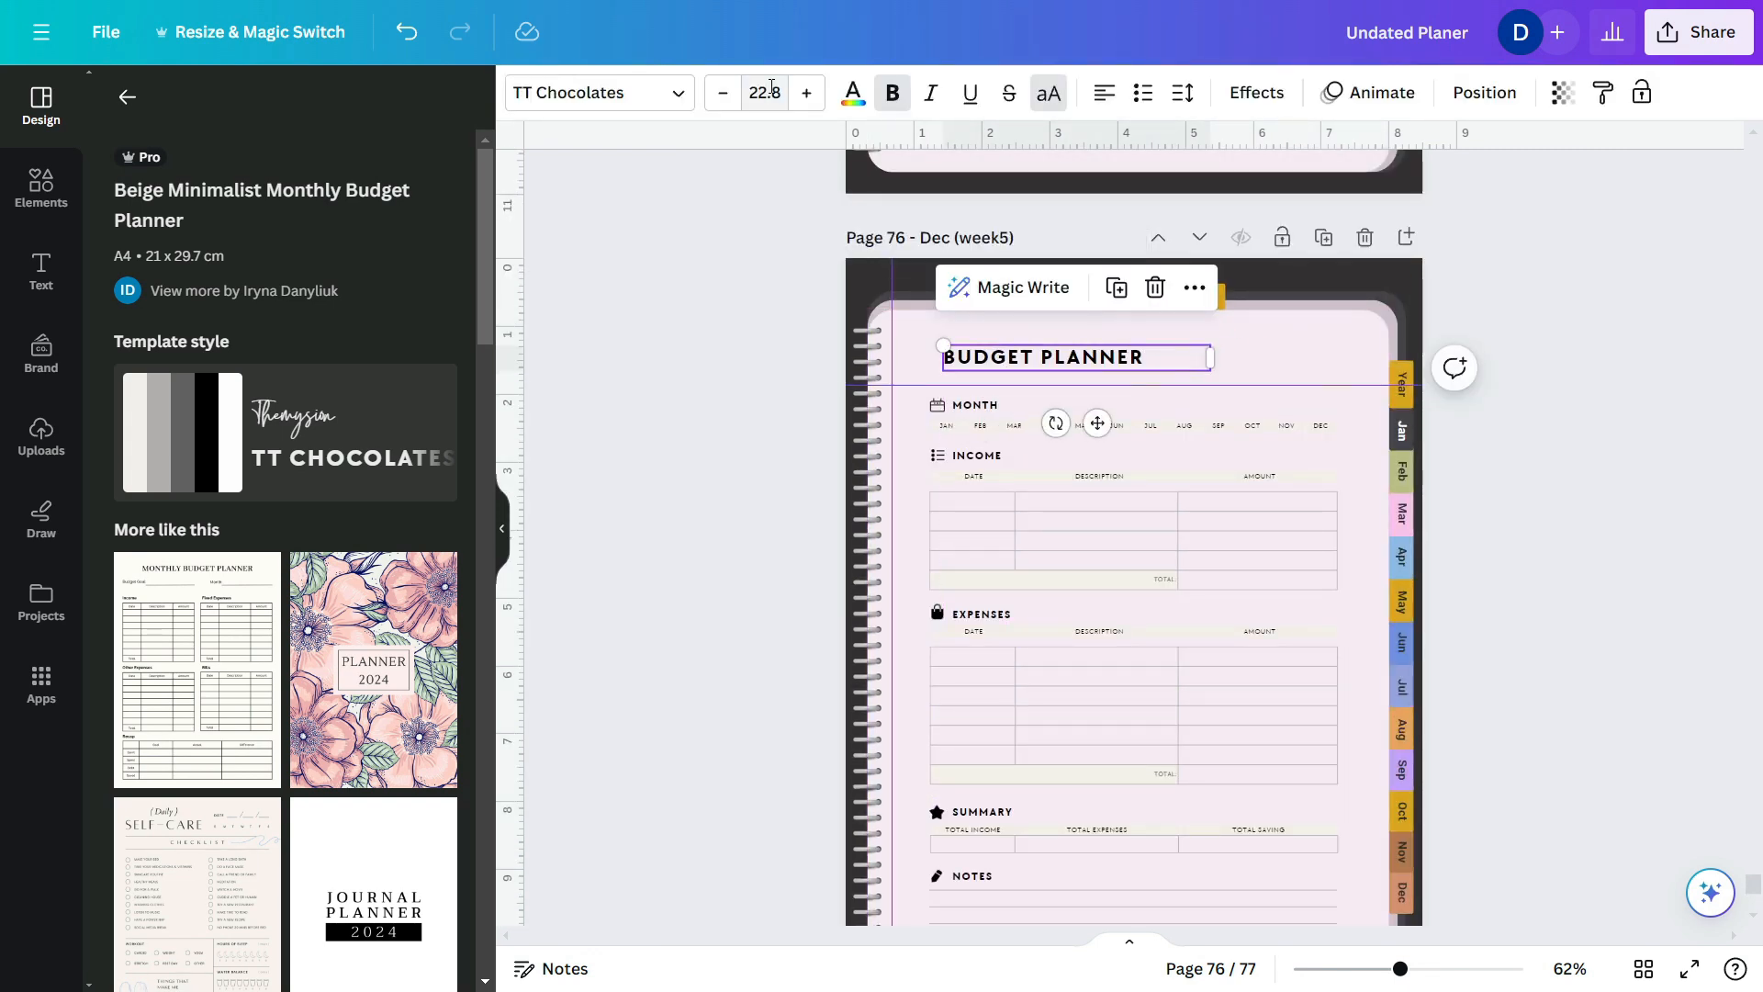
left_click(654, 97)
left_click(411, 161)
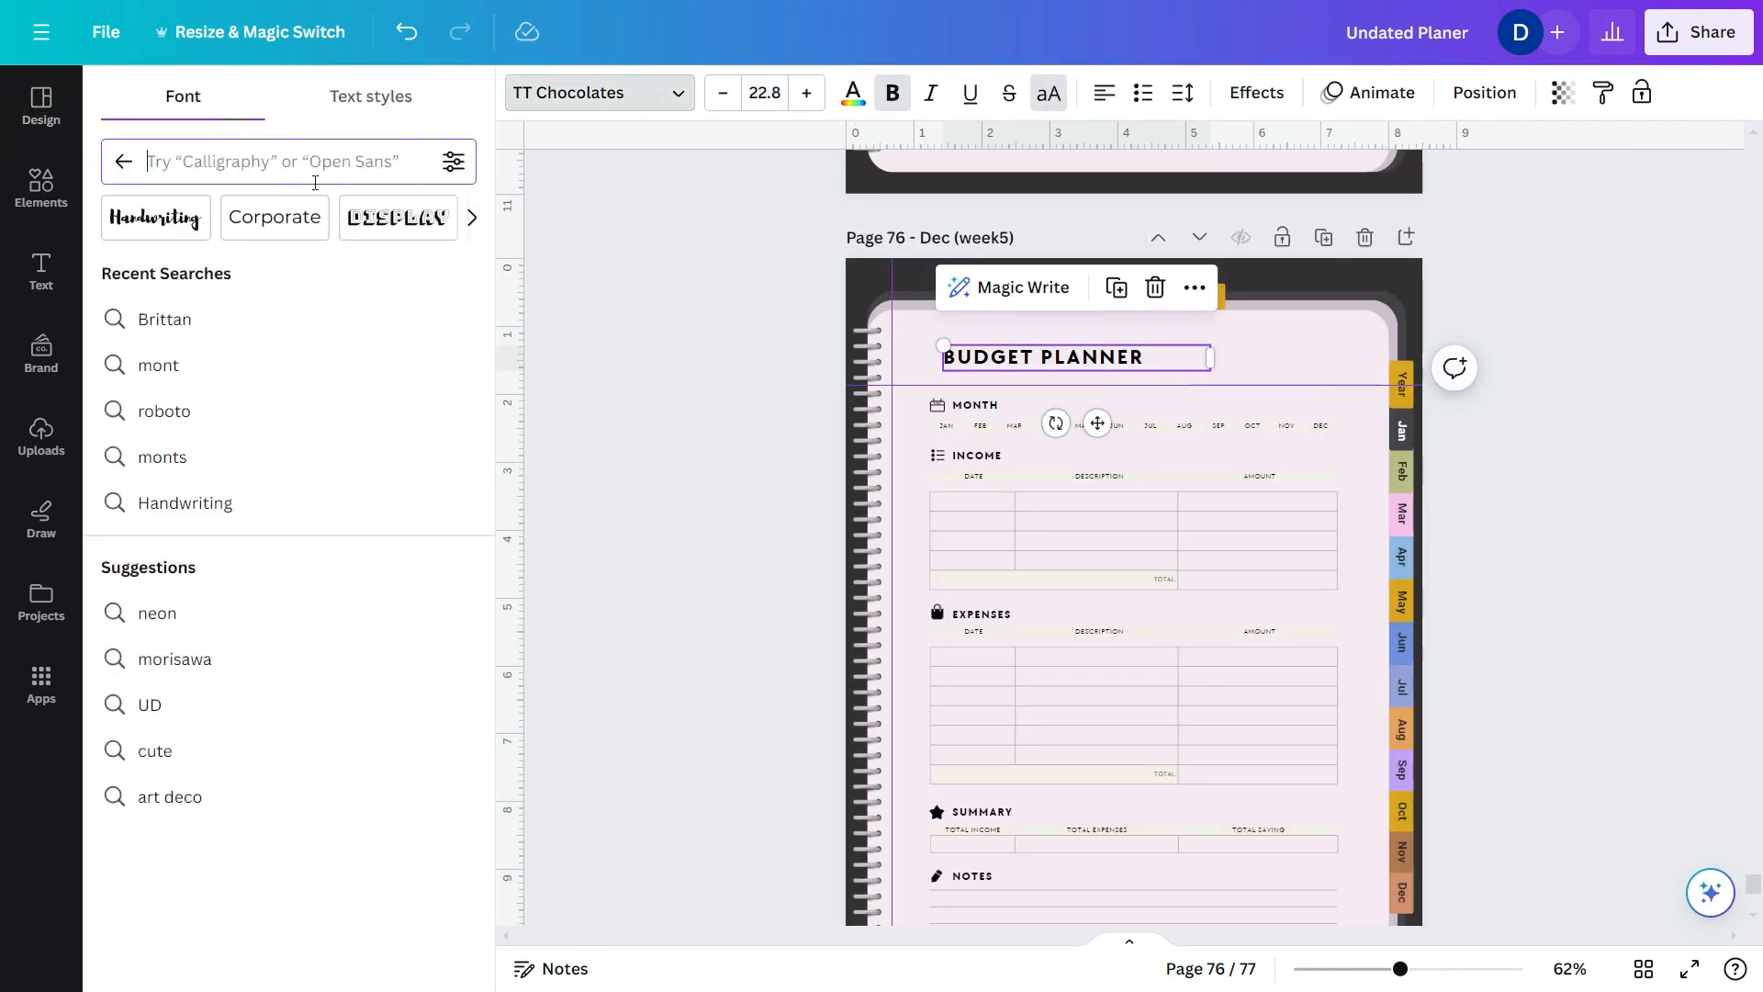
left_click(190, 366)
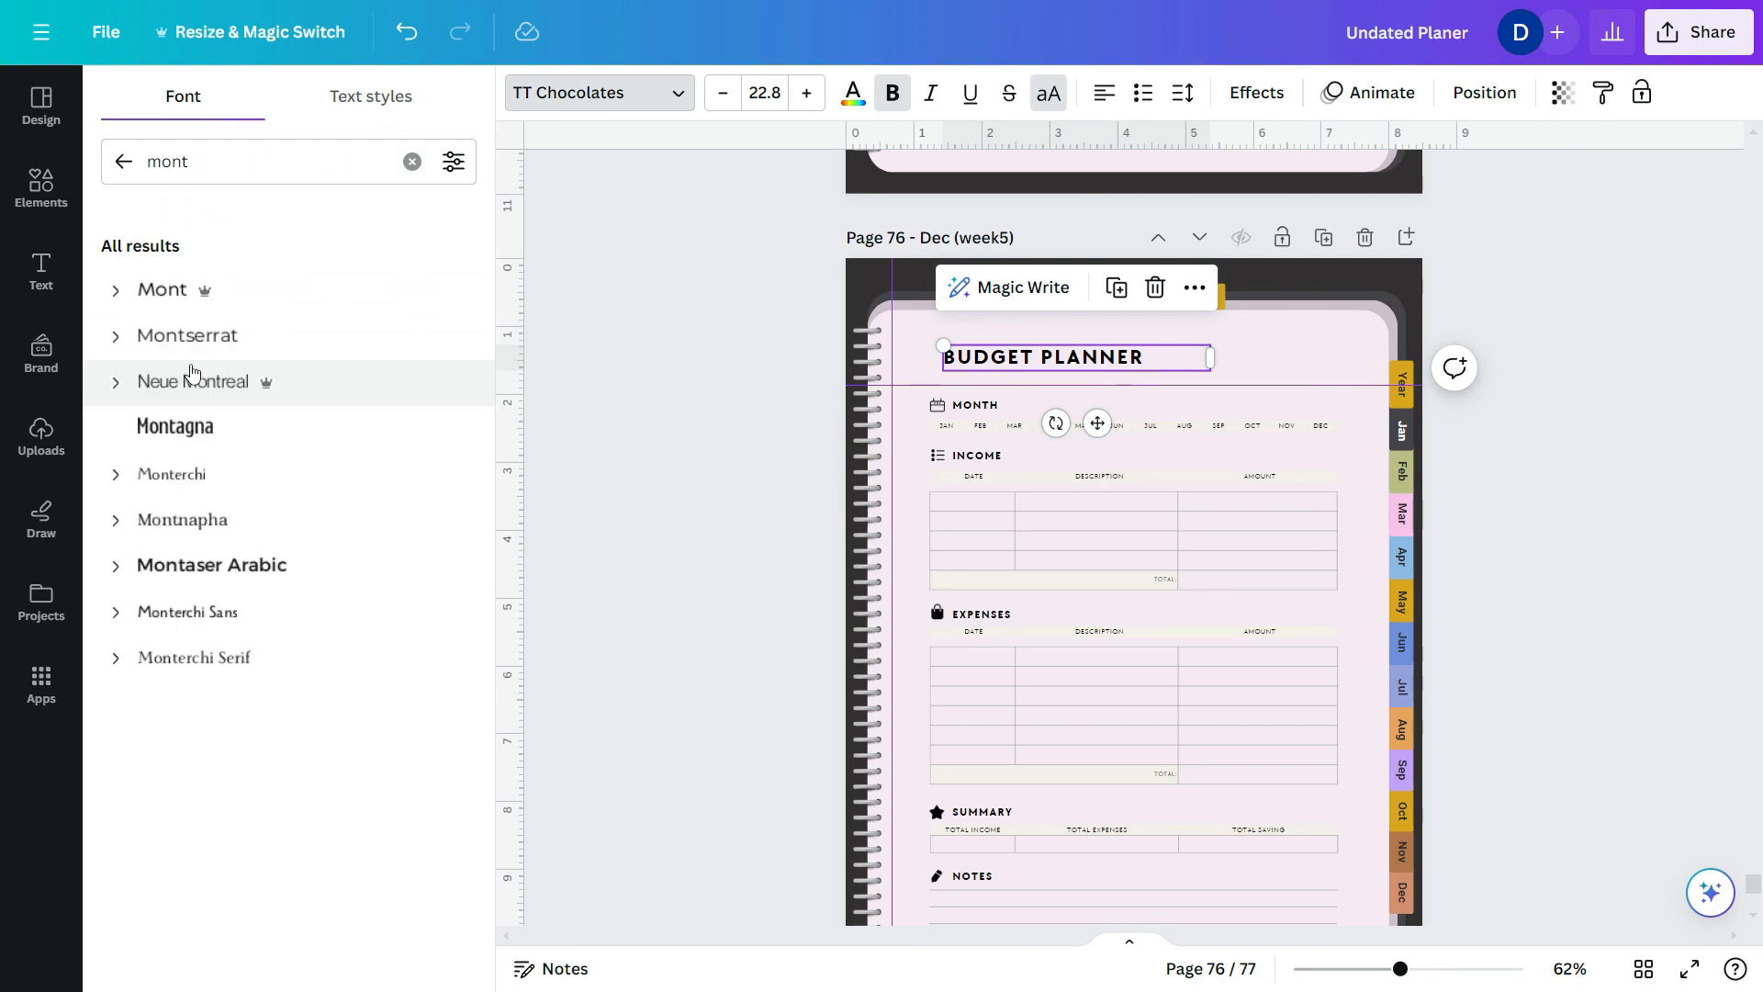
left_click(254, 337)
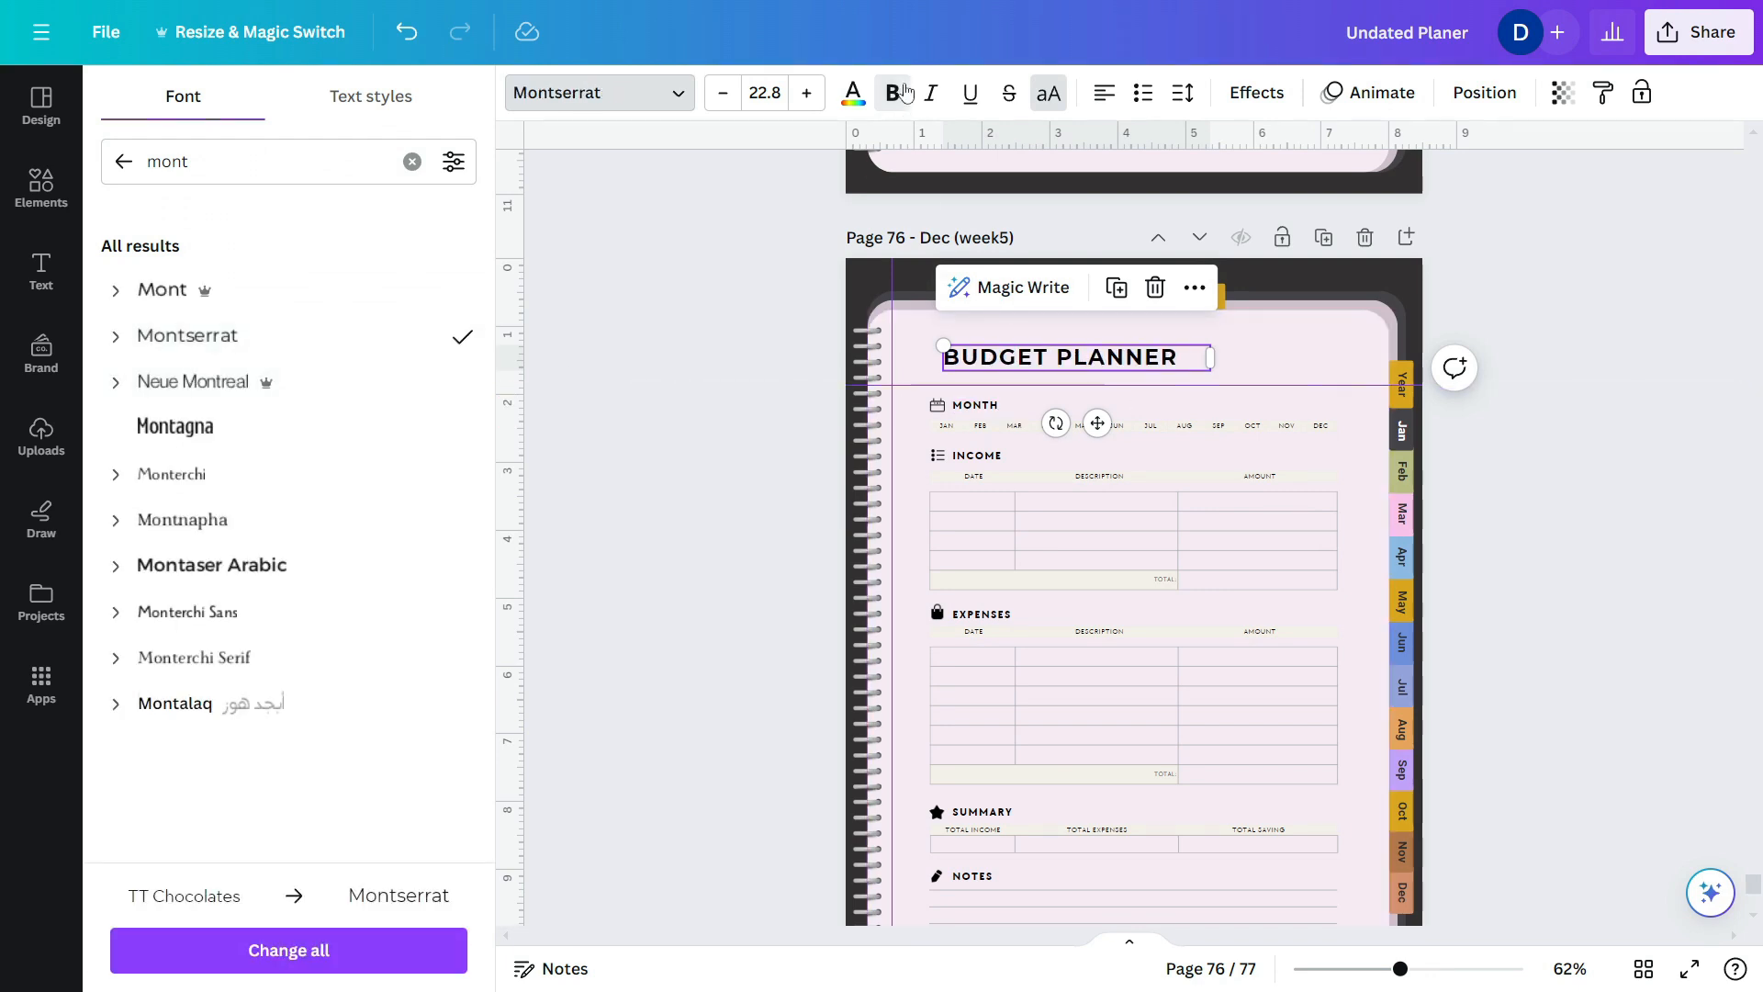
left_click(1271, 370)
left_click_drag(1015, 356, 1005, 358)
- Fill the month row's JAN cell dark gray and its FEB cell olive green to match their side tabs
scroll(1192, 488, "down", 1)
left_click(1191, 488)
scroll(1146, 454, "up", 2)
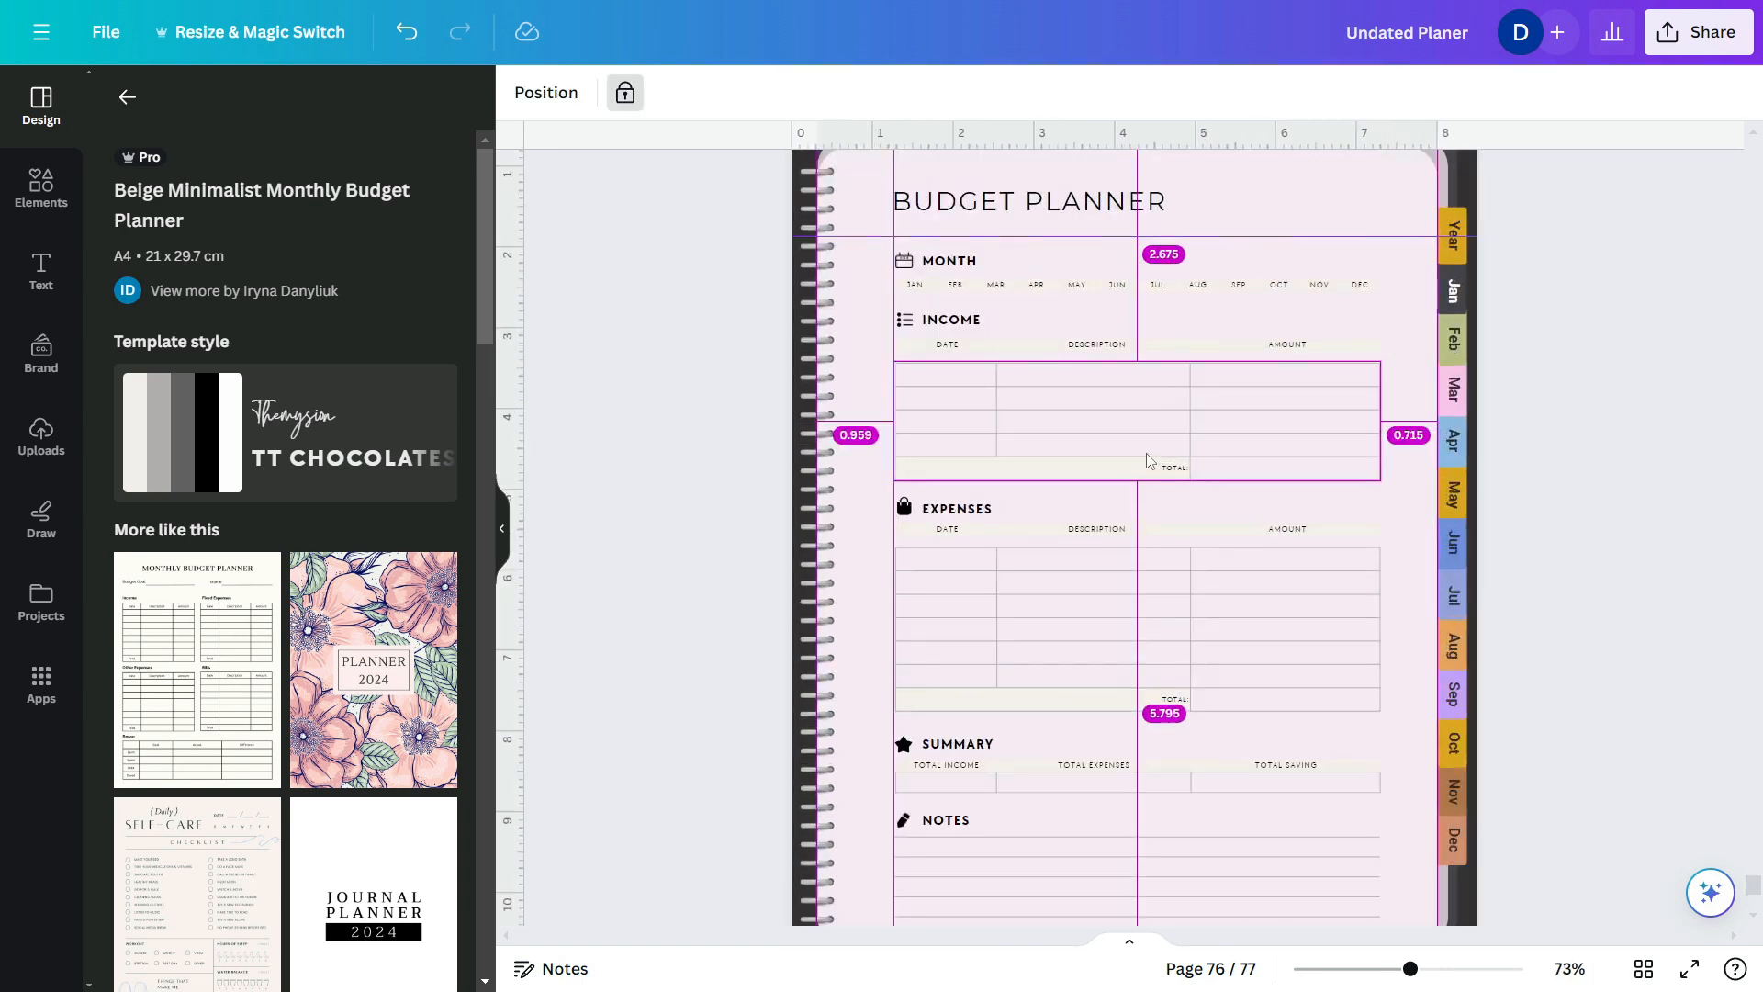
left_click(813, 395)
scroll(850, 376, "up", 5)
left_click(802, 363)
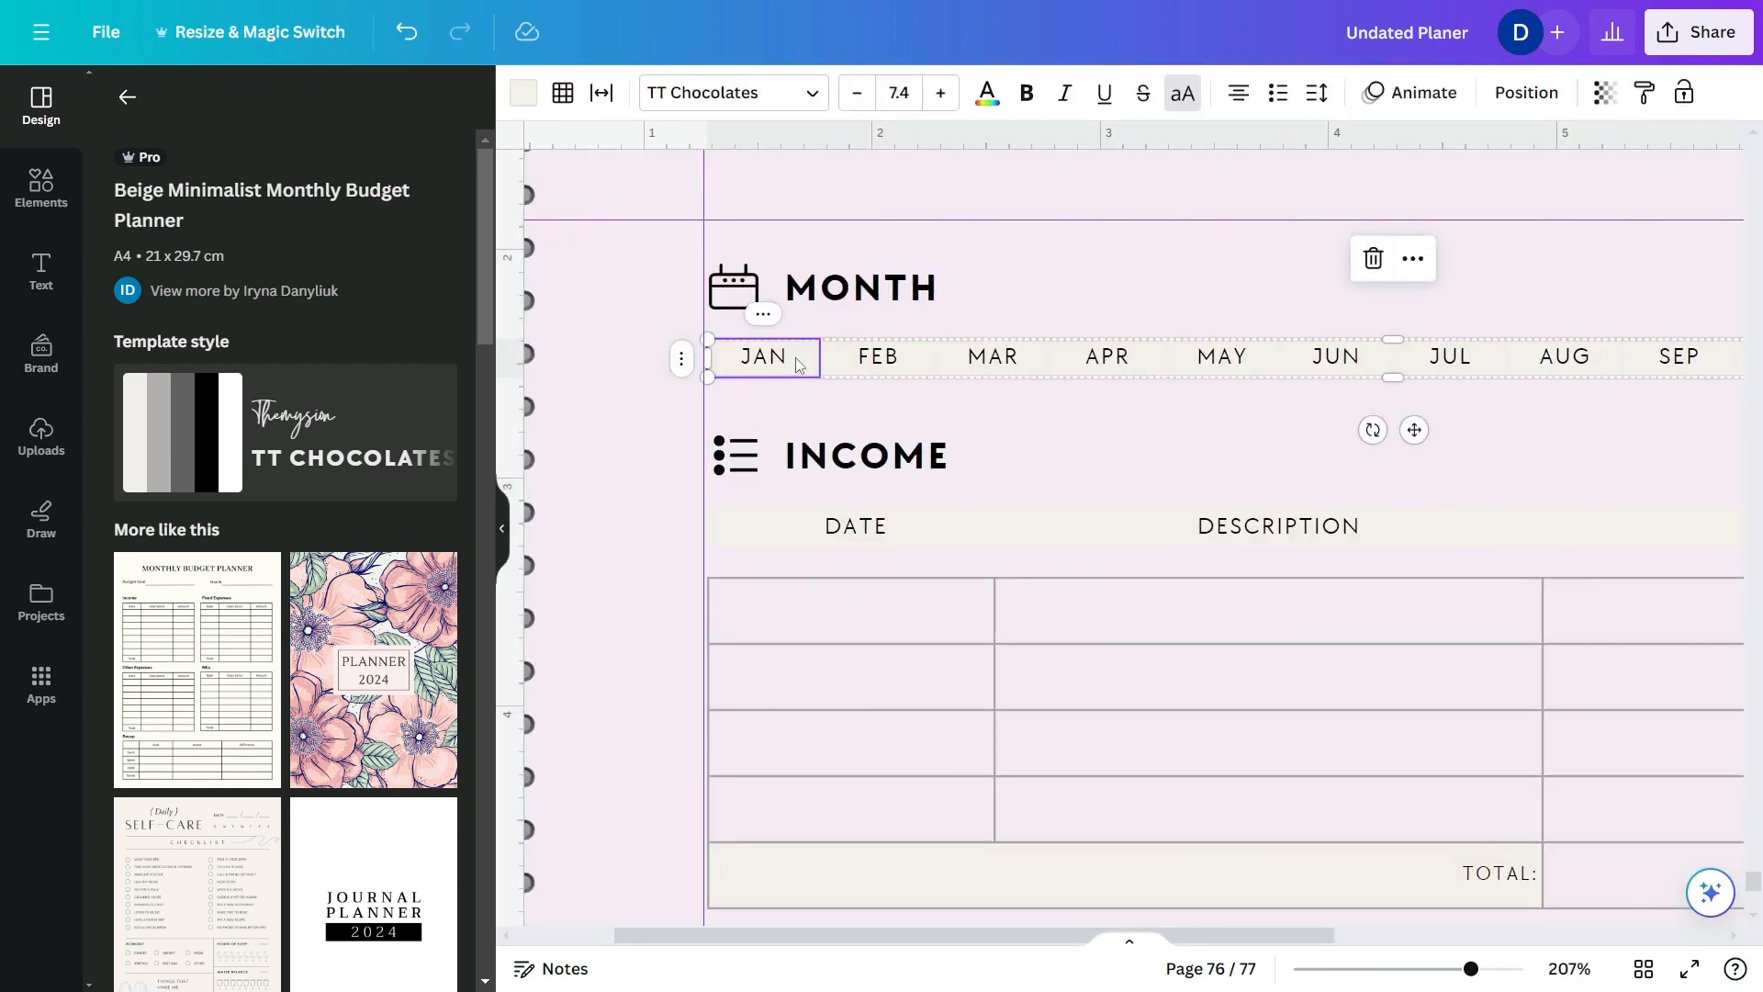
left_click(524, 91)
left_click(439, 231)
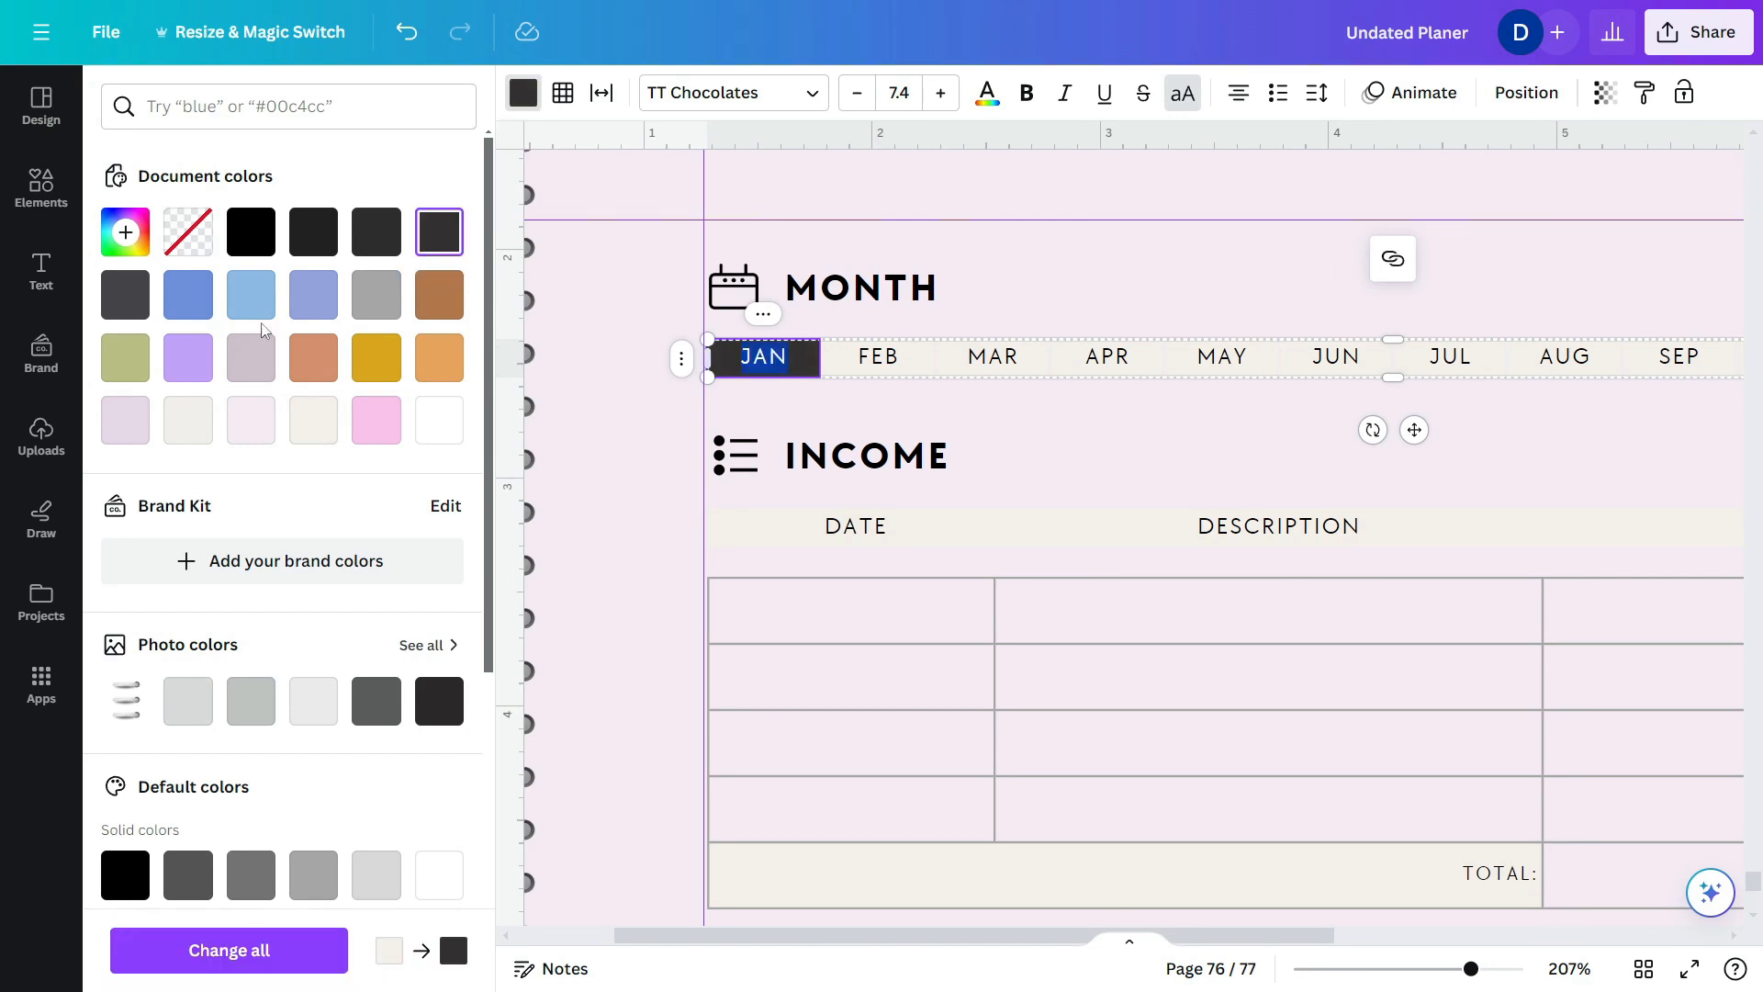
left_click(866, 361)
left_click(524, 92)
left_click(125, 357)
- Fill the MAR cell pink and the APR cell light blue in the month row
left_click(1035, 362)
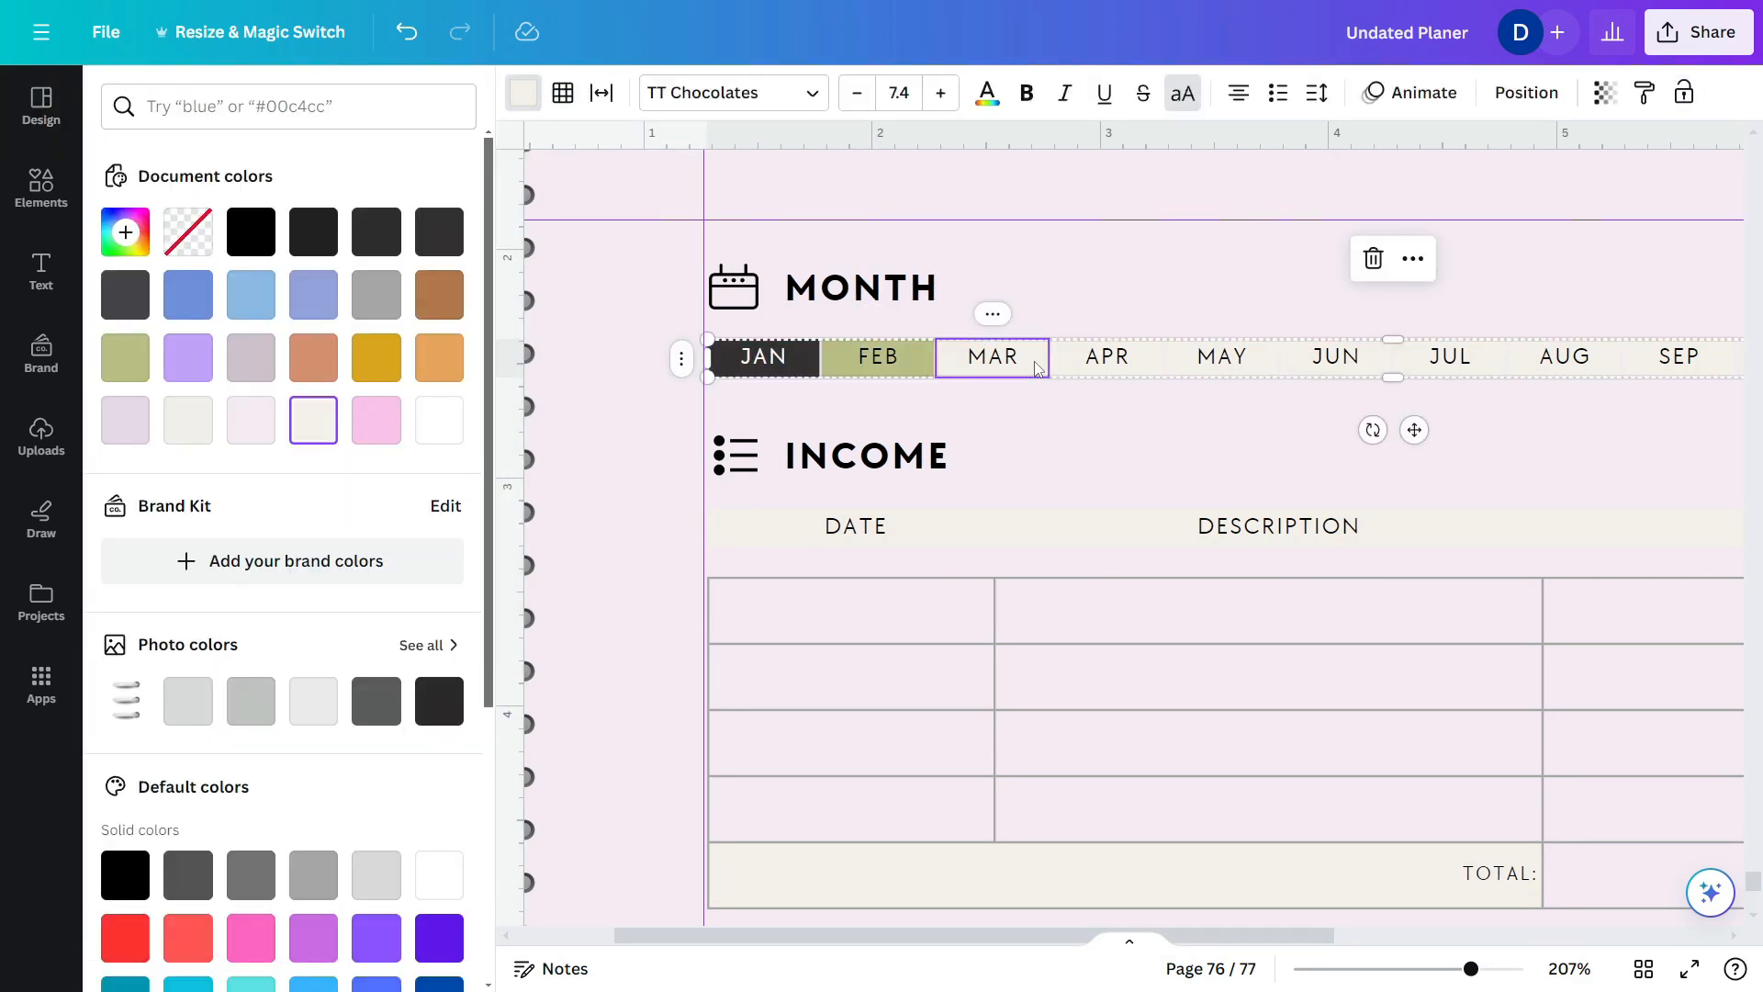
left_click(358, 419)
left_click(1151, 360)
left_click(250, 295)
- Fill the MAY cell golden yellow and the JUN cell blue in the month row
left_click(1261, 362)
scroll(842, 415, "down", 5)
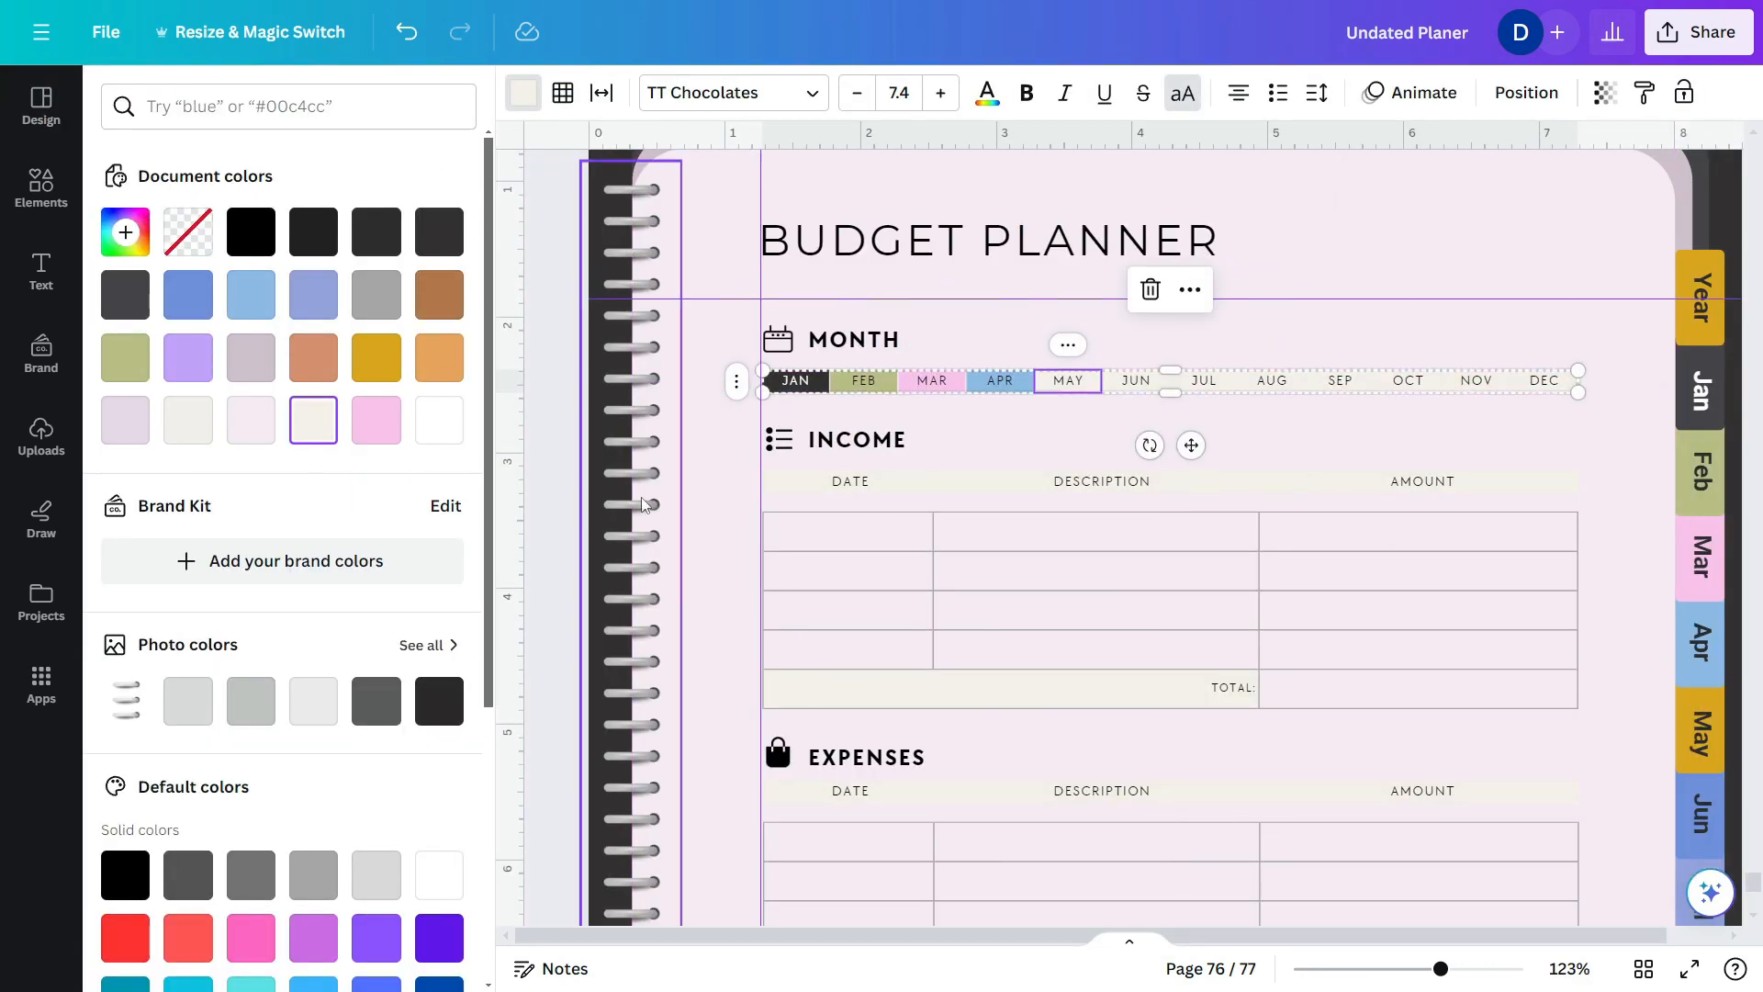
left_click(377, 357)
left_click(1136, 380)
left_click(187, 294)
- Fill the JUL cell periwinkle, try sampling colors from the Jun and Jul side tabs, and undo the last sampled fill
scroll(1231, 465, "down", 2)
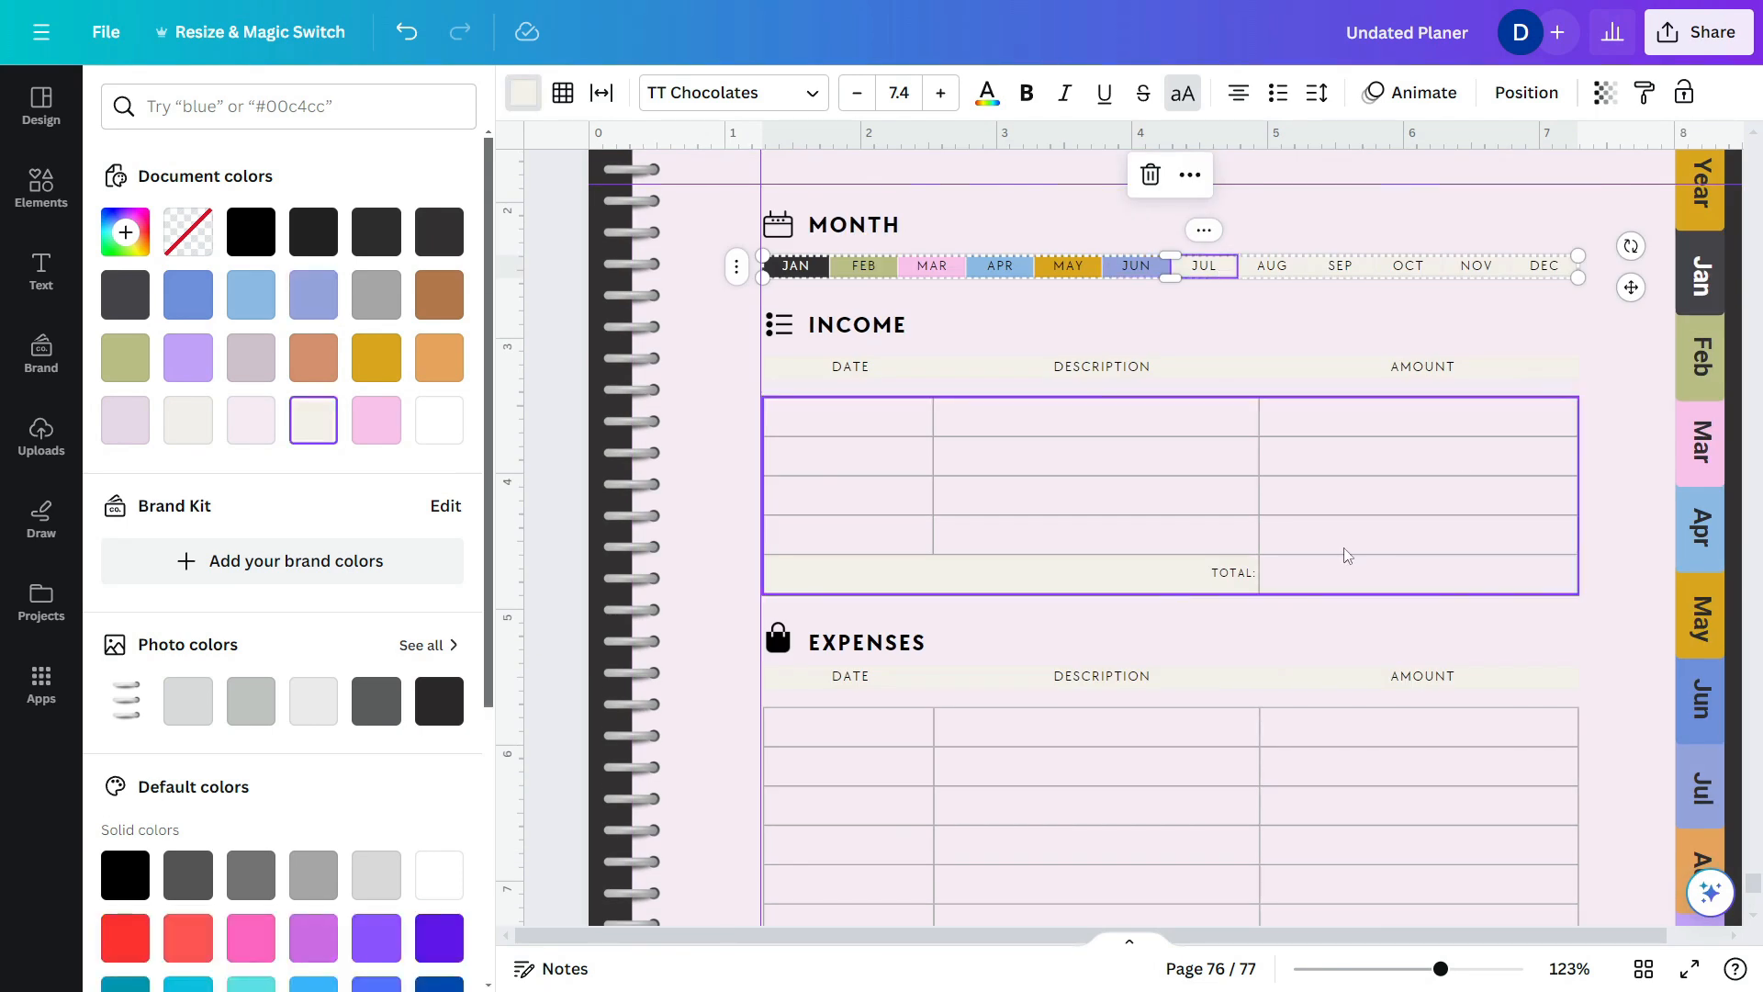
left_click(313, 295)
left_click(125, 231)
left_click(417, 523)
left_click(1698, 700)
left_click(1204, 265)
left_click(523, 91)
left_click(125, 232)
left_click(416, 523)
left_click(1698, 787)
key("ctrl+z")
- Fill the AUG cell orange and the SEP cell lilac in the month row
left_click(1273, 266)
left_click(523, 91)
left_click(439, 357)
left_click(1357, 342)
left_click(1339, 265)
left_click(523, 92)
left_click(194, 366)
- Fill the remaining month cells to match their side tabs: OCT golden yellow, NOV brown and DEC terracotta
left_click(1407, 265)
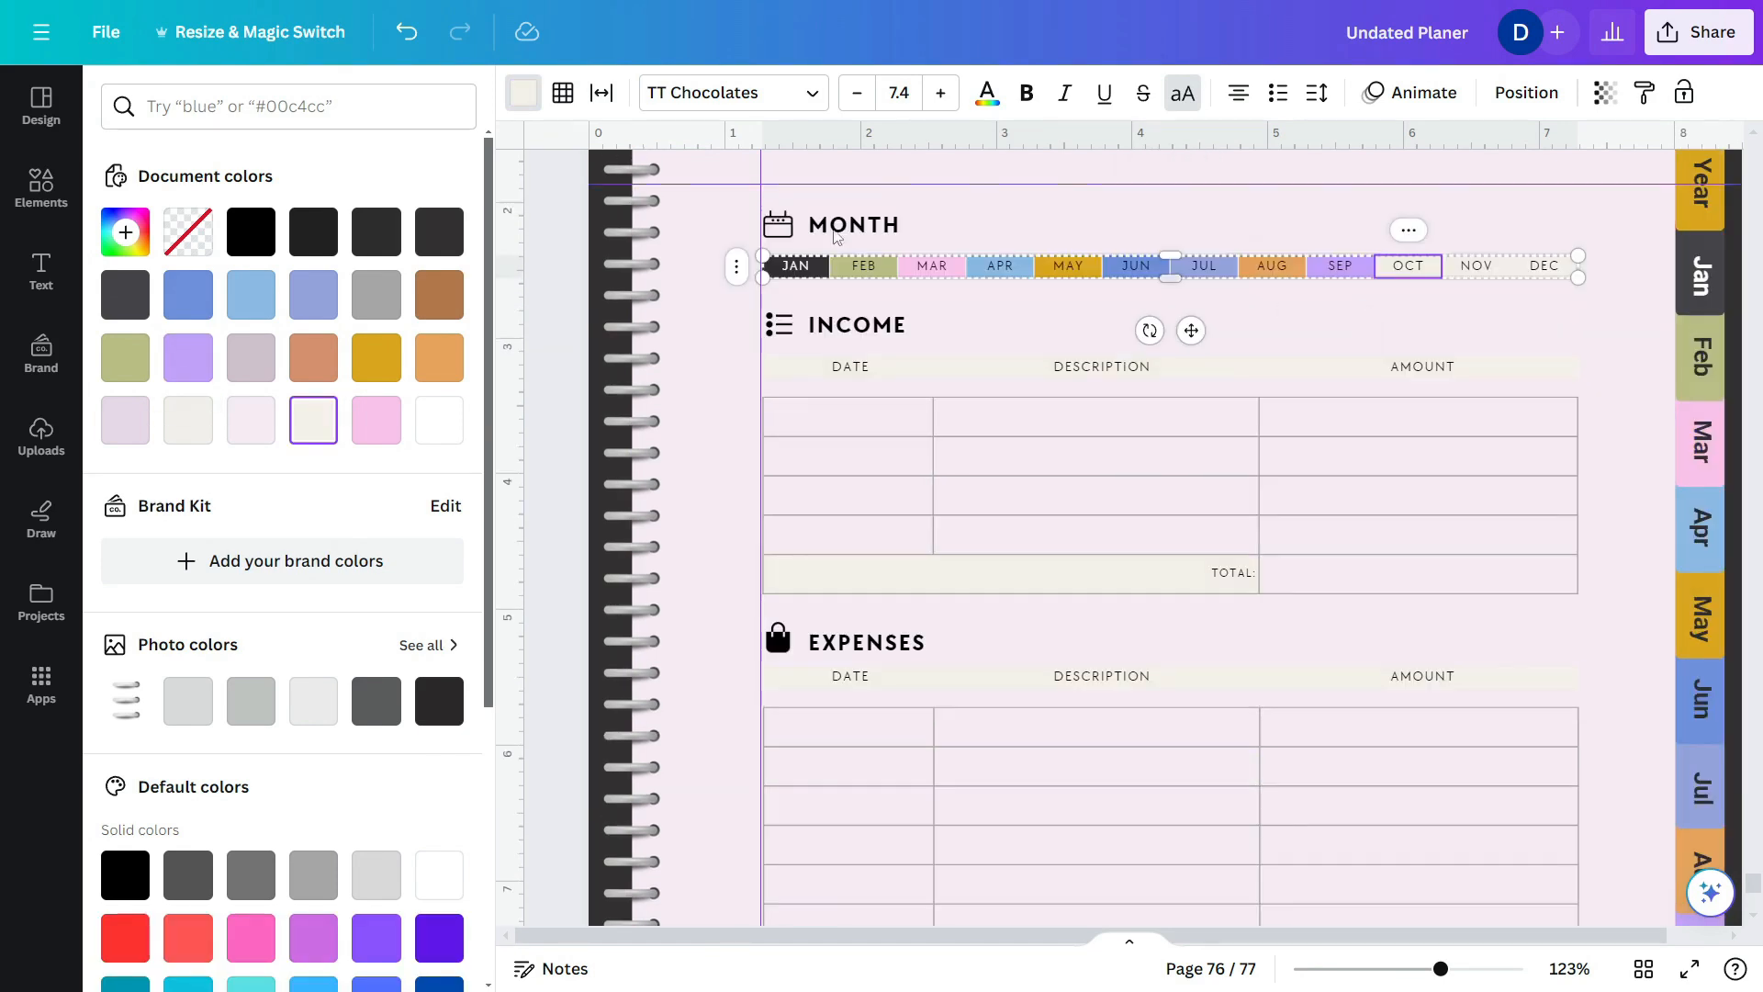
left_click(376, 357)
scroll(1497, 386, "down", 1)
scroll(1497, 385, "up", 2)
left_click(1475, 380)
left_click(439, 294)
left_click(1543, 379)
left_click(1562, 449)
- Fill the whole INCOME header row (DATE, DESCRIPTION, AMOUNT) with the muted mauve document color
scroll(1561, 449, "down", 4)
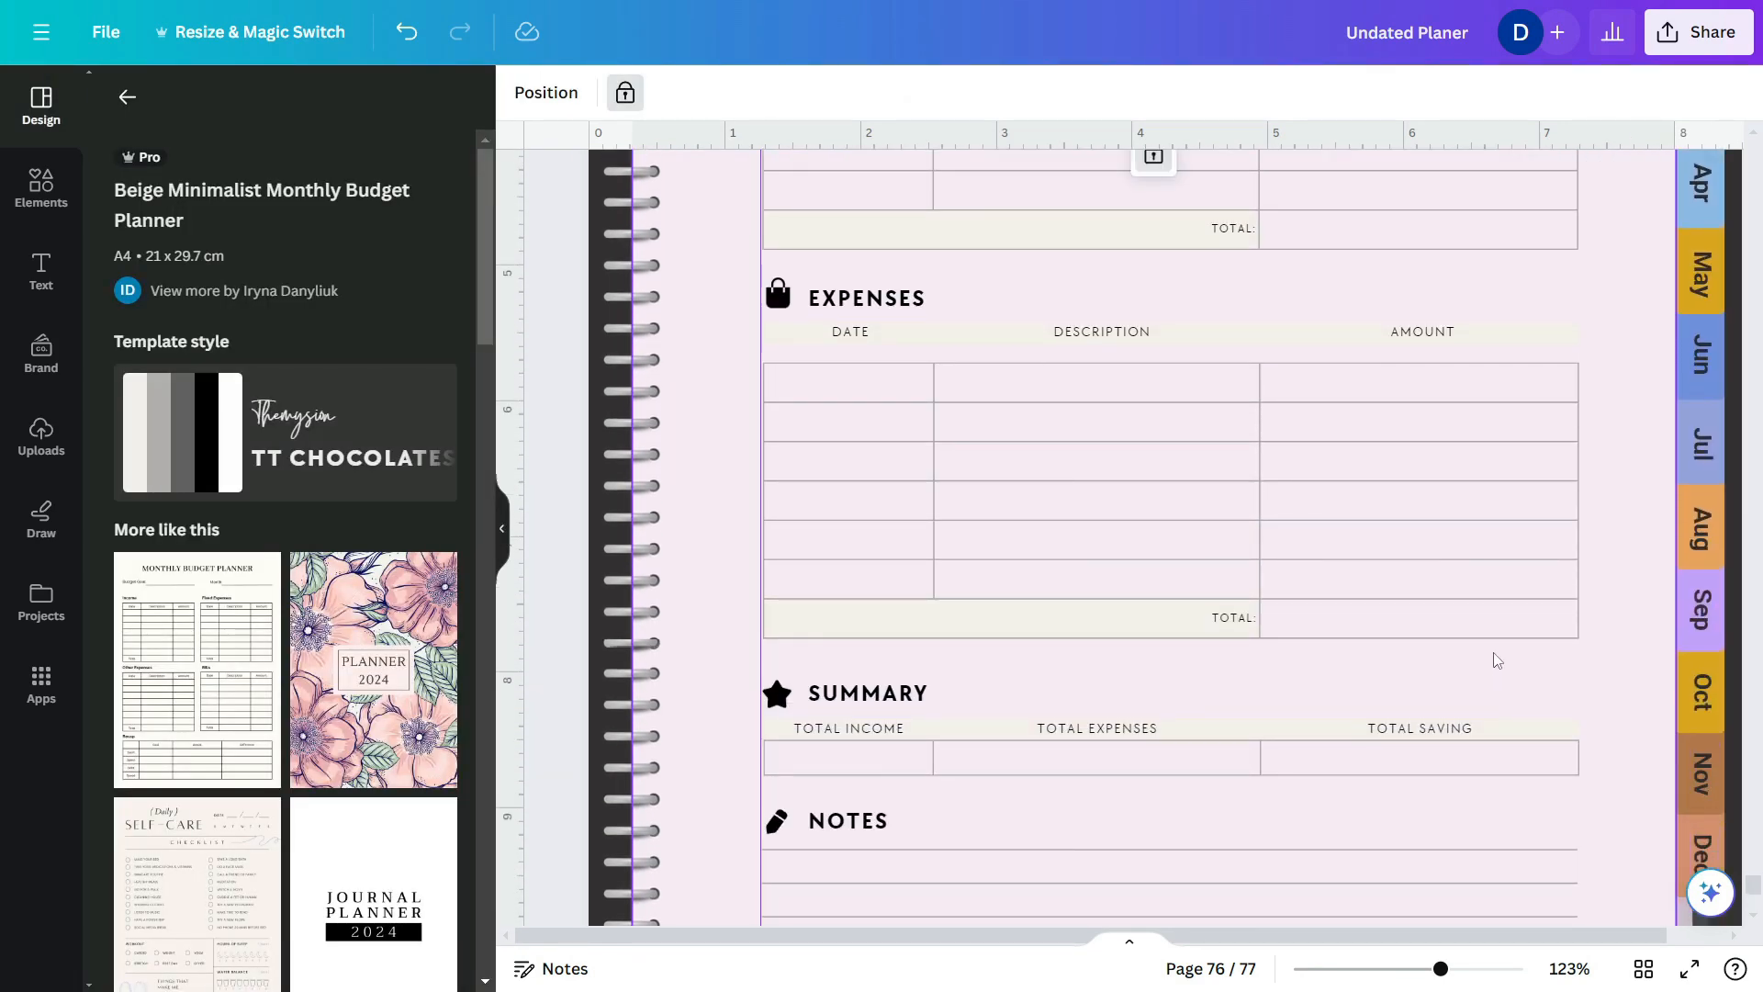
scroll(1495, 652, "down", 5)
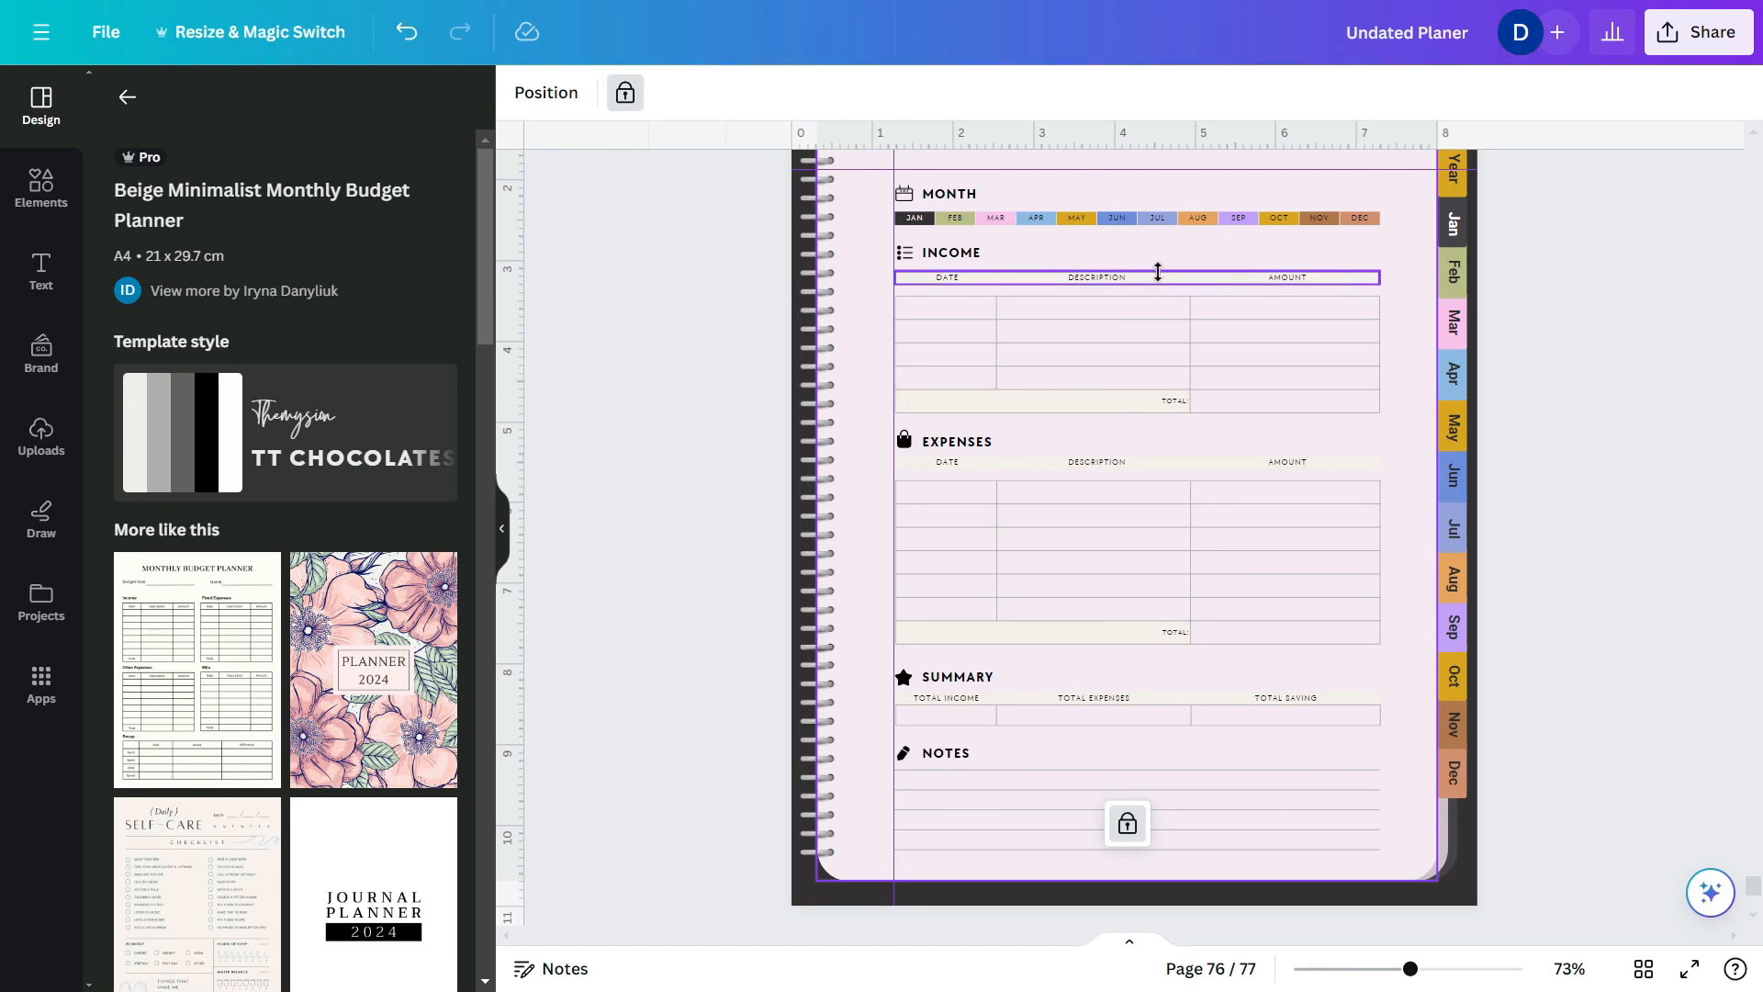
left_click(1158, 271)
left_click(523, 93)
left_click(125, 420)
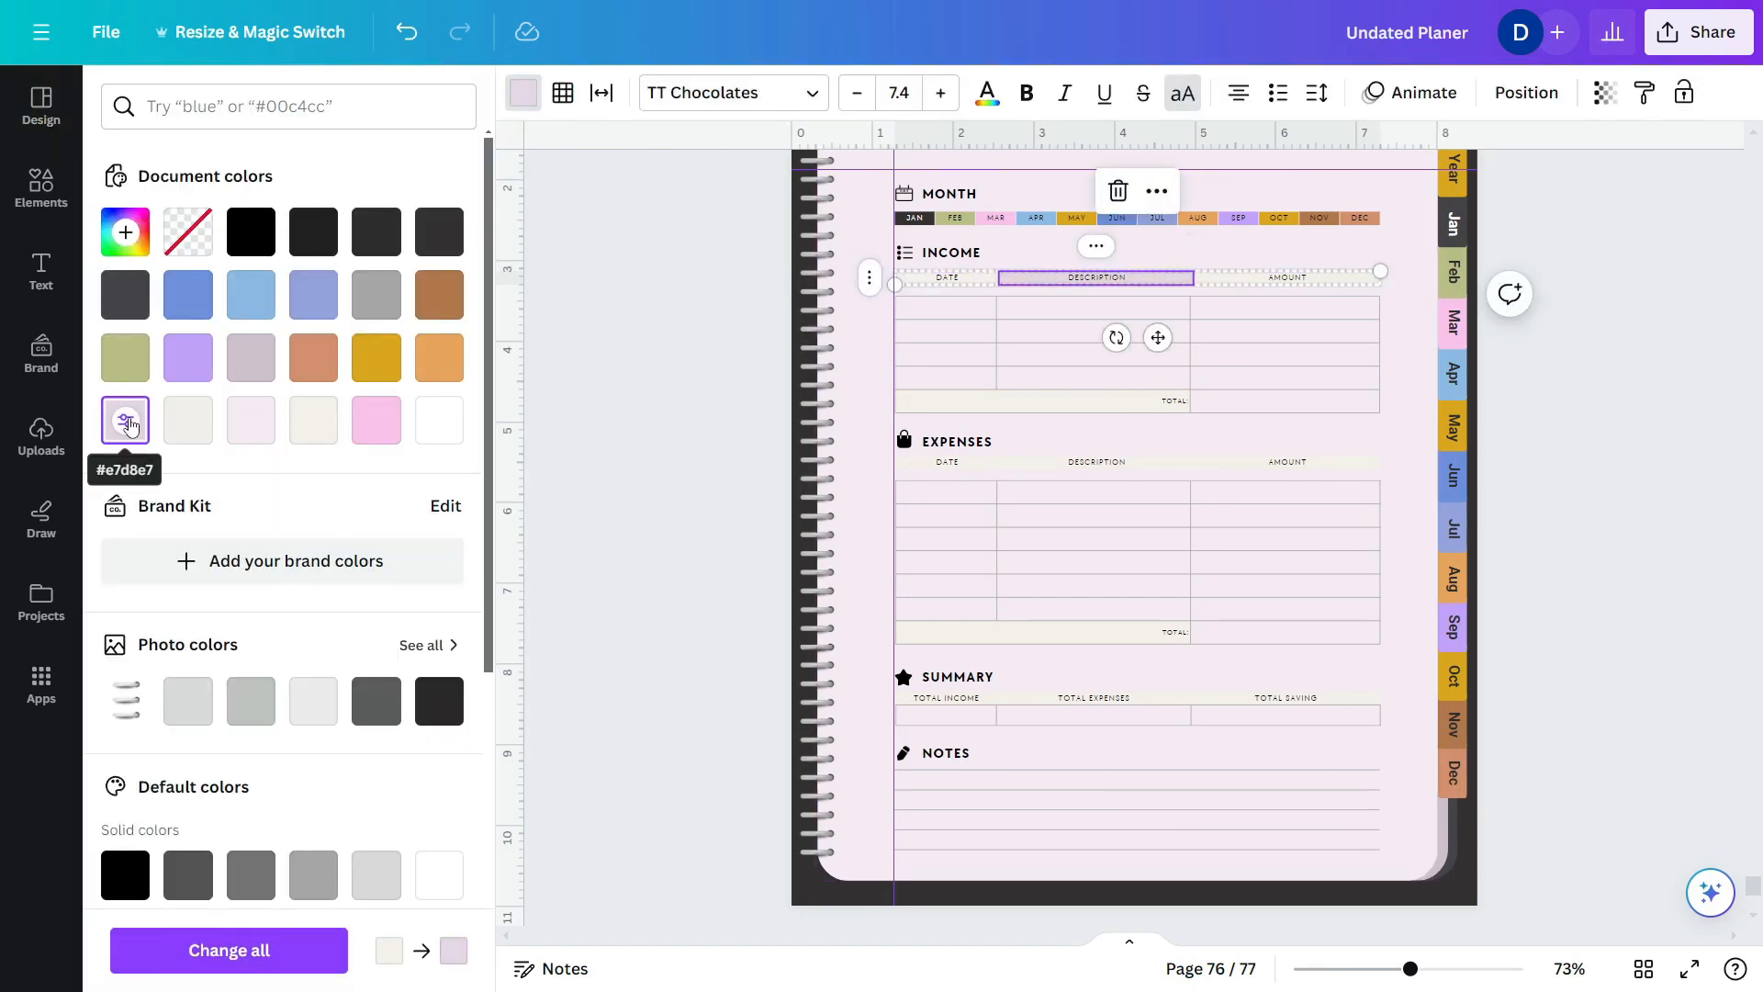
left_click(238, 364)
left_click(1358, 278)
left_click(523, 92)
left_click(250, 358)
left_click(912, 278)
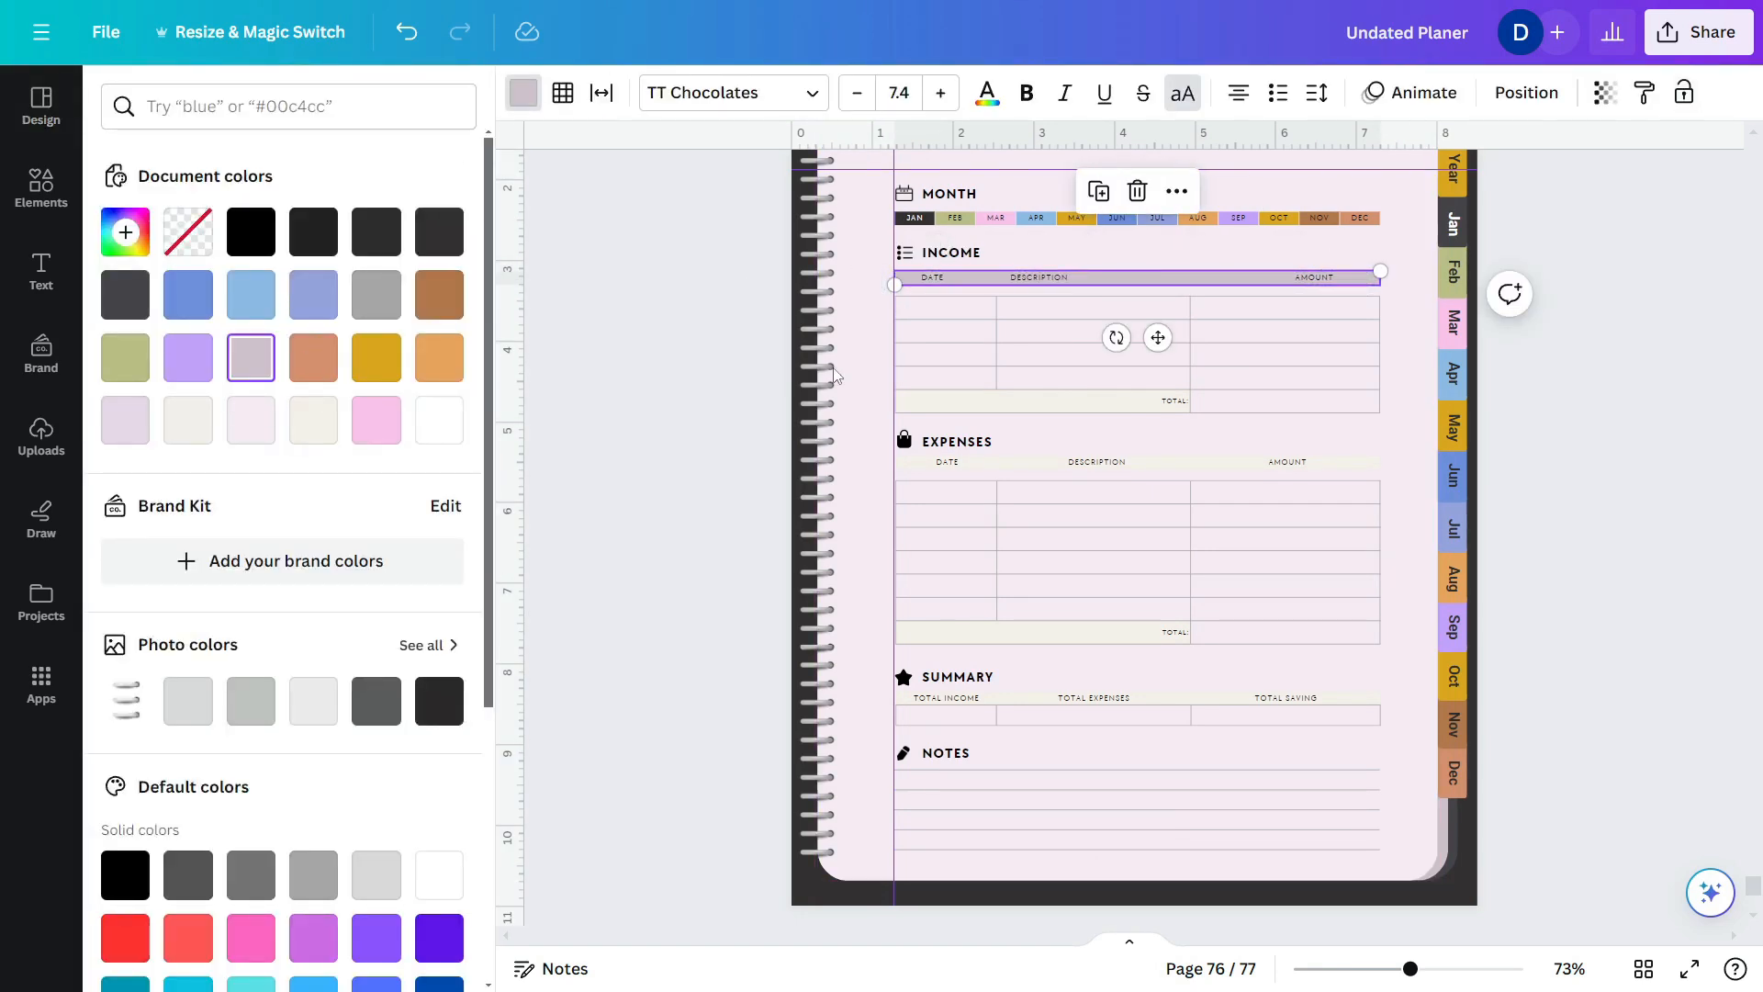
- Fill both cells of the INCOME table's total row with the same muted mauve
left_click(946, 401)
left_click(251, 357)
left_click(1331, 404)
left_click(251, 357)
- Apply the muted mauve fill to the EXPENSES header row and total label cell, and to the SUMMARY header row
left_click_drag(946, 462, 1287, 462)
left_click(251, 358)
left_click(942, 632)
left_click(251, 358)
left_click_drag(912, 699, 1285, 698)
left_click(251, 357)
left_click(1255, 747)
- Set the month row's font to Roboto and replace TT Chocolates with Roboto throughout the design
scroll(1406, 588, "up", 1)
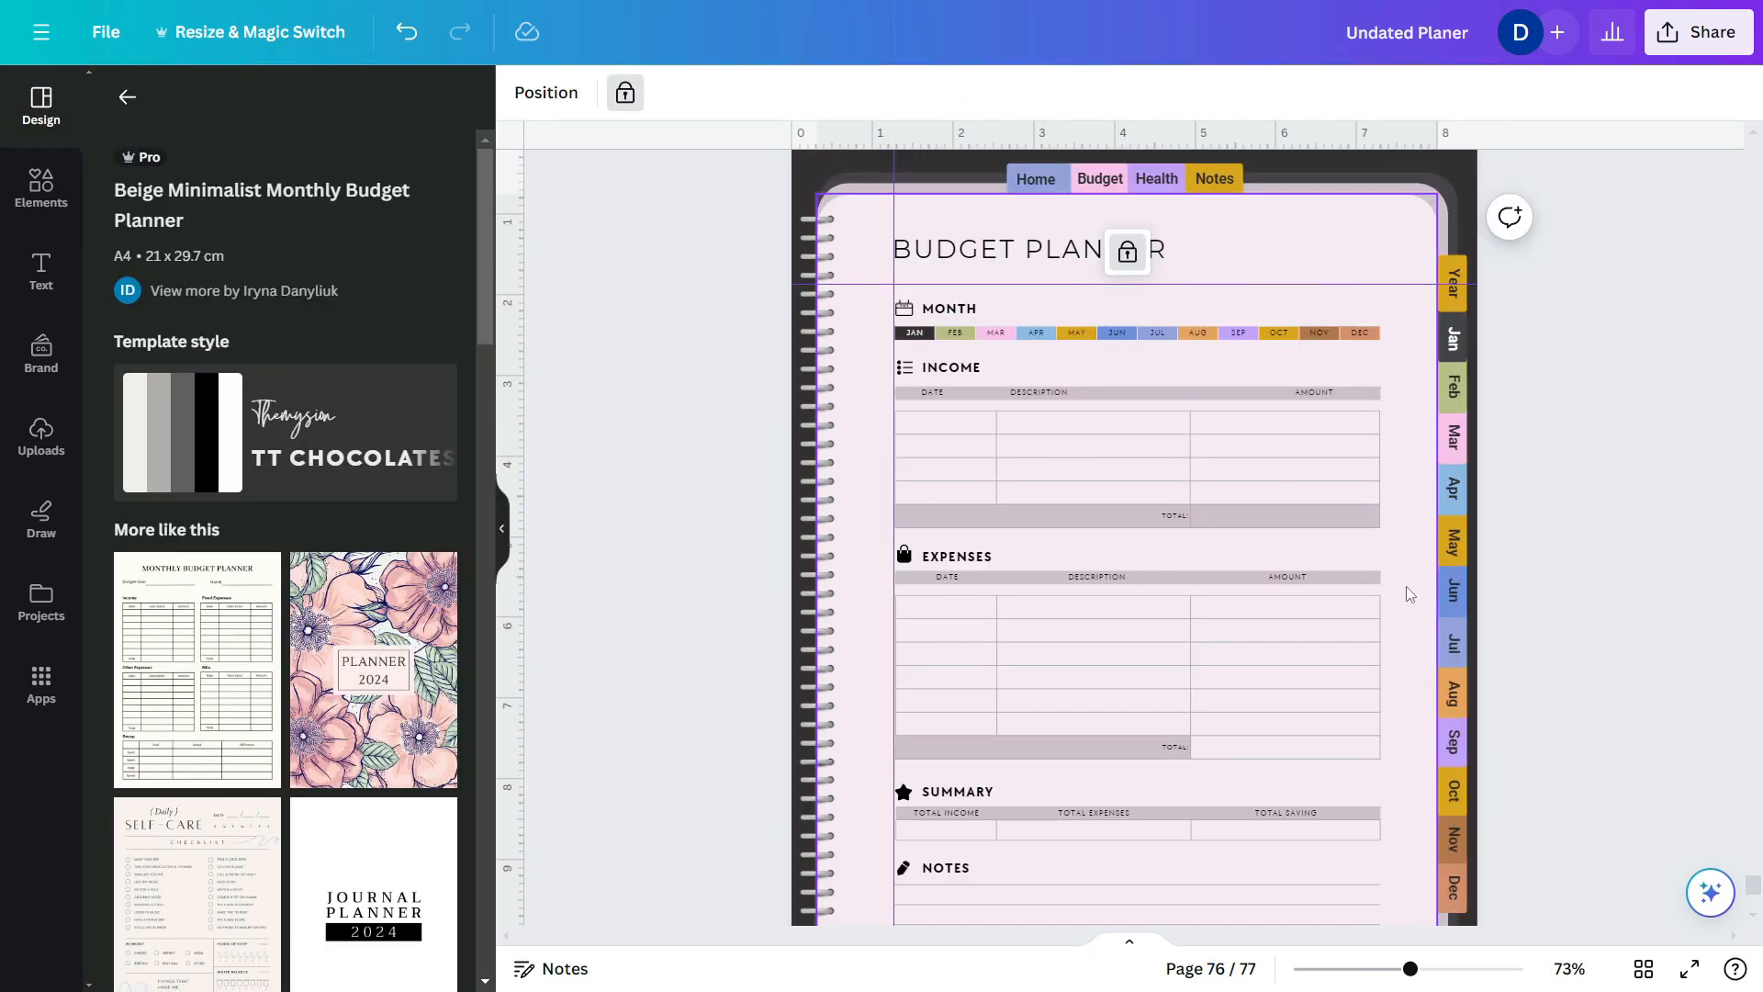
left_click(909, 332)
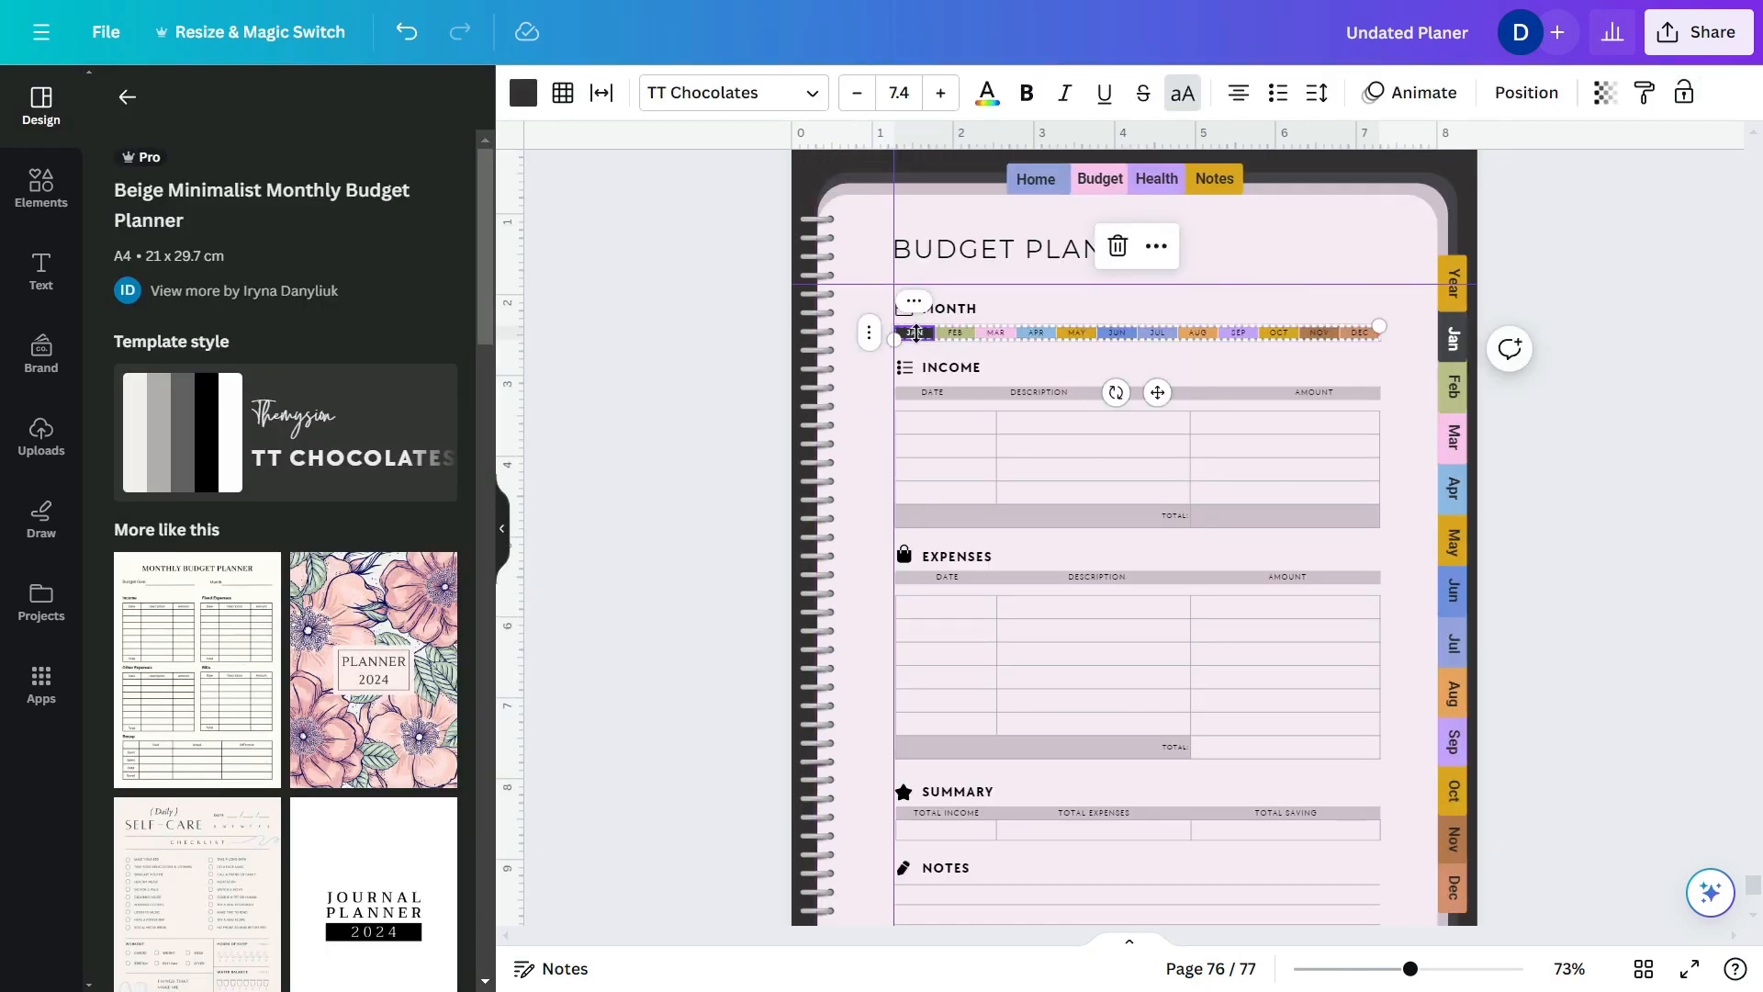
scroll(924, 339, "up", 5)
left_click(726, 92)
left_click(413, 161)
left_click(188, 409)
left_click(245, 298)
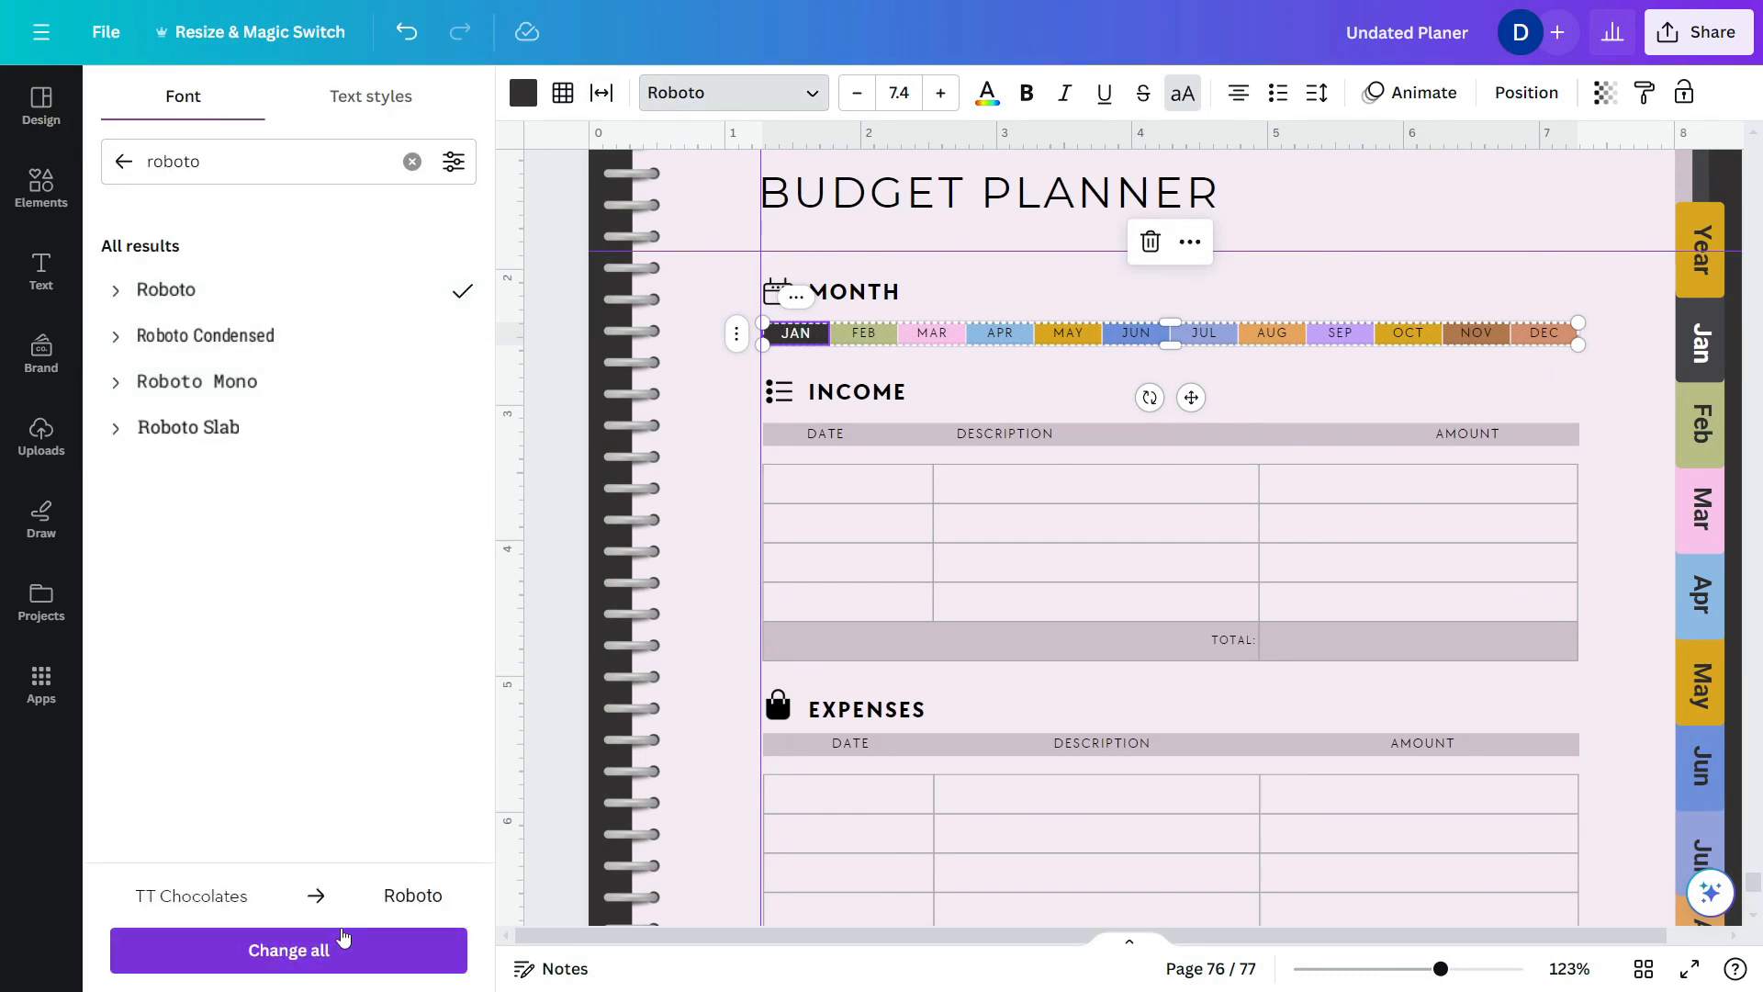
left_click(346, 946)
left_click(1111, 393)
- Delete the bag, star and pencil icons beside the EXPENSES, SUMMARY and NOTES headings
scroll(1111, 393, "down", 3)
scroll(1111, 393, "down", 2)
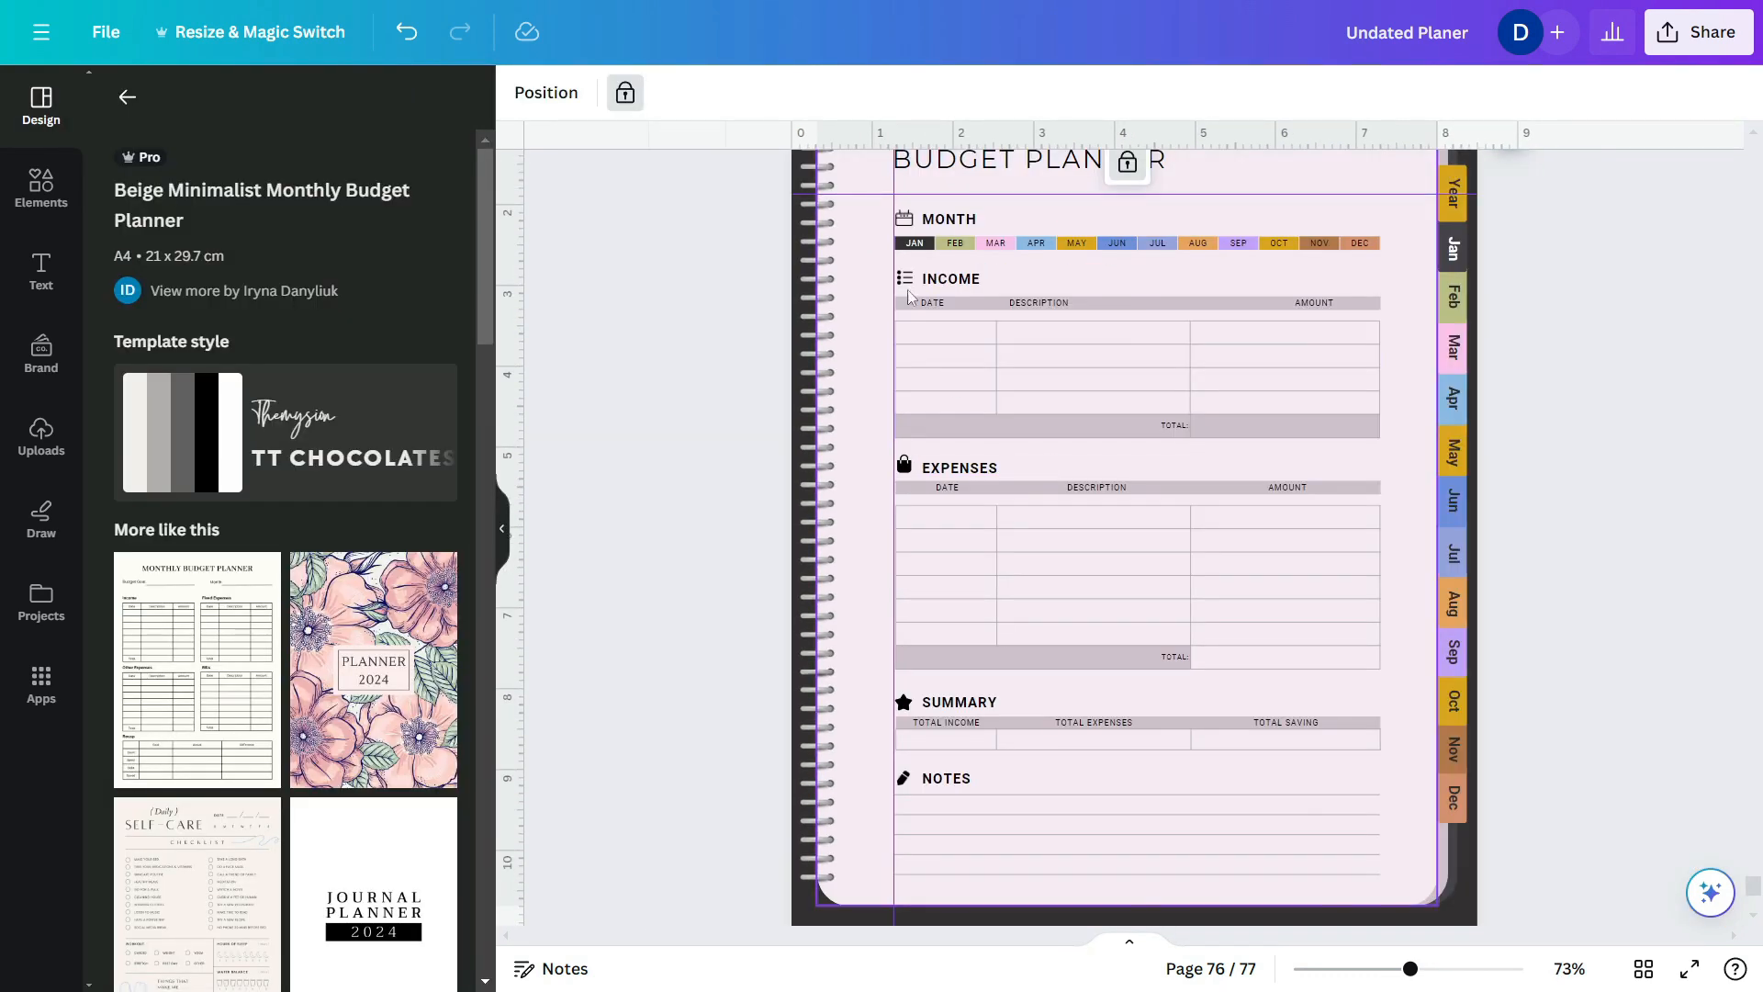
left_click(902, 467)
key("Delete")
left_click(903, 702)
key("Delete")
left_click(904, 778)
key("Delete")
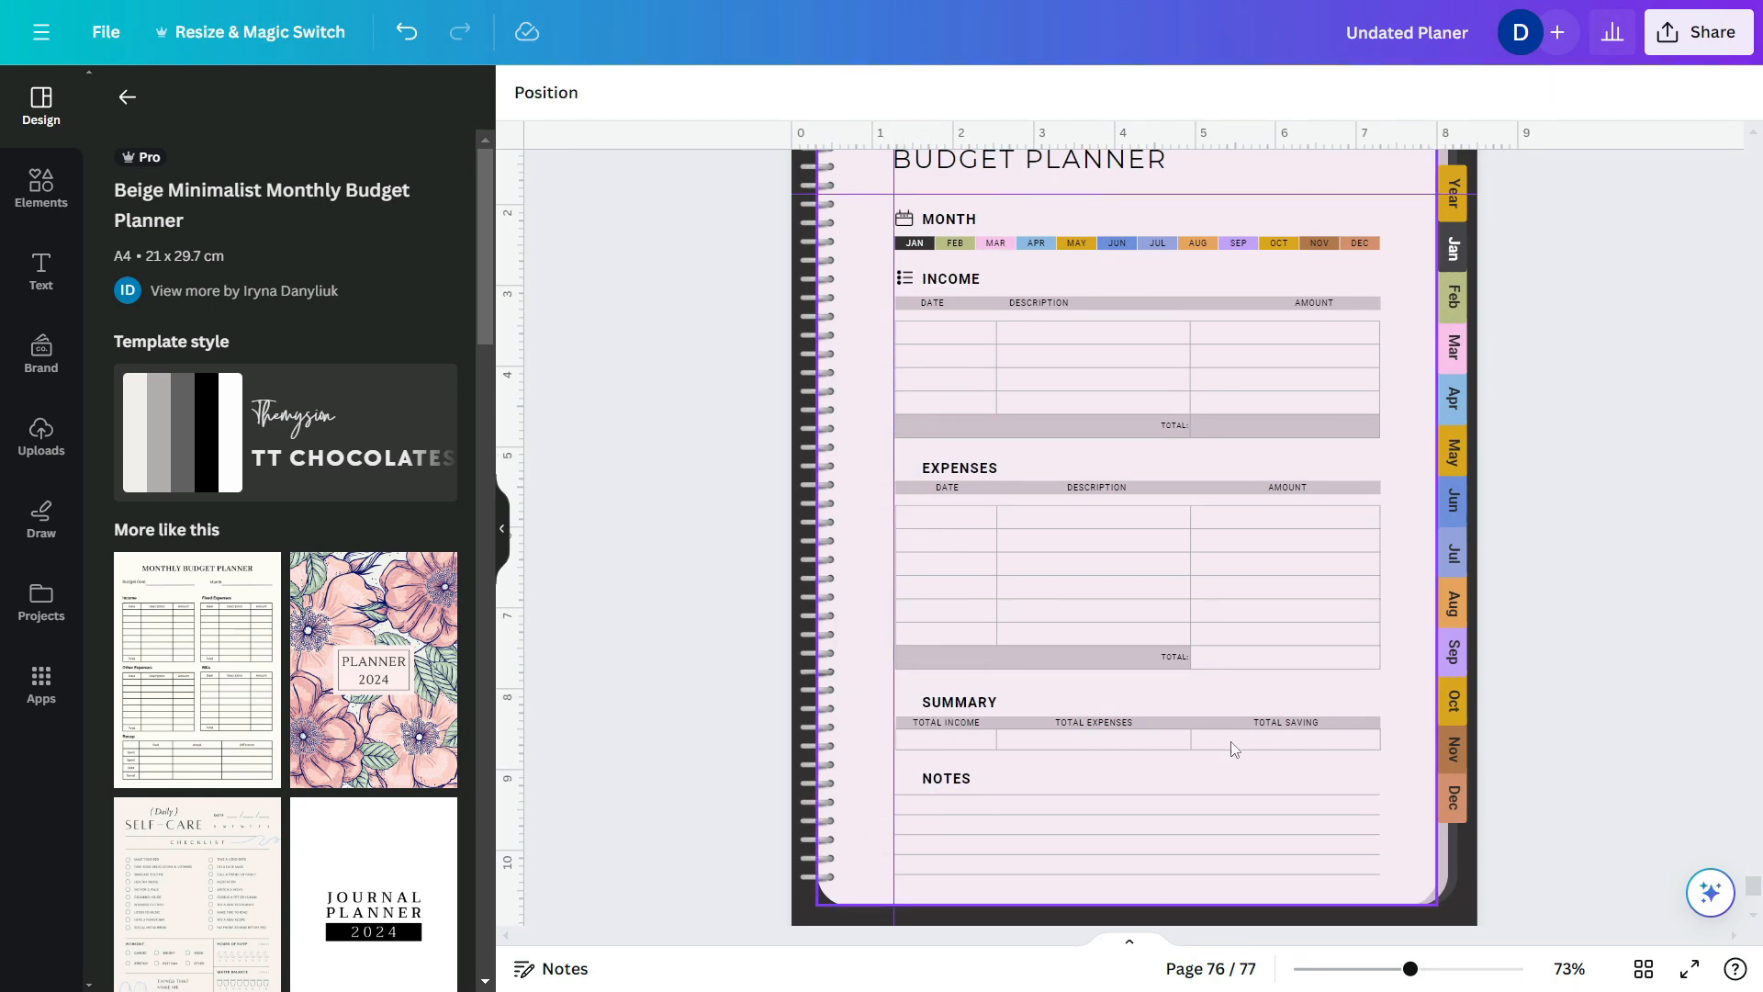
- Recolor the EXPENSES total label cell with the light pink sampled from the page background
left_click(1116, 658)
double_click(1116, 658)
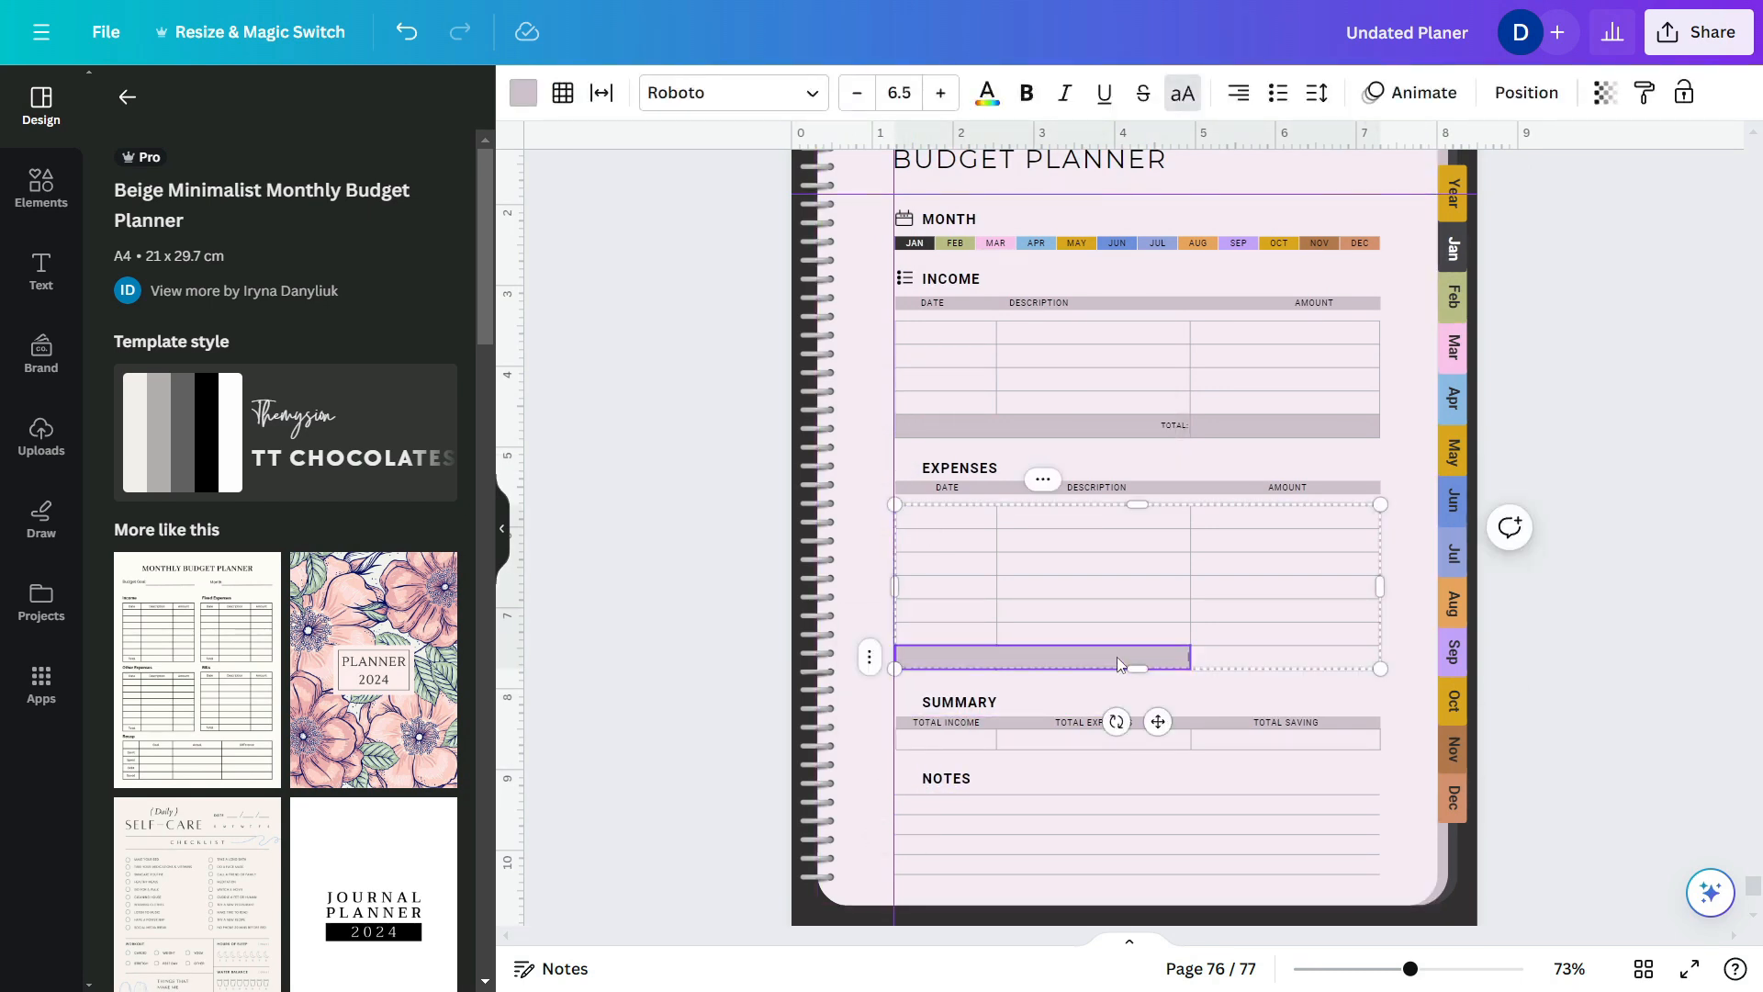
left_click(522, 93)
left_click(125, 420)
left_click(308, 422)
left_click(125, 232)
left_click(417, 522)
left_click(873, 370)
left_click(1356, 752)
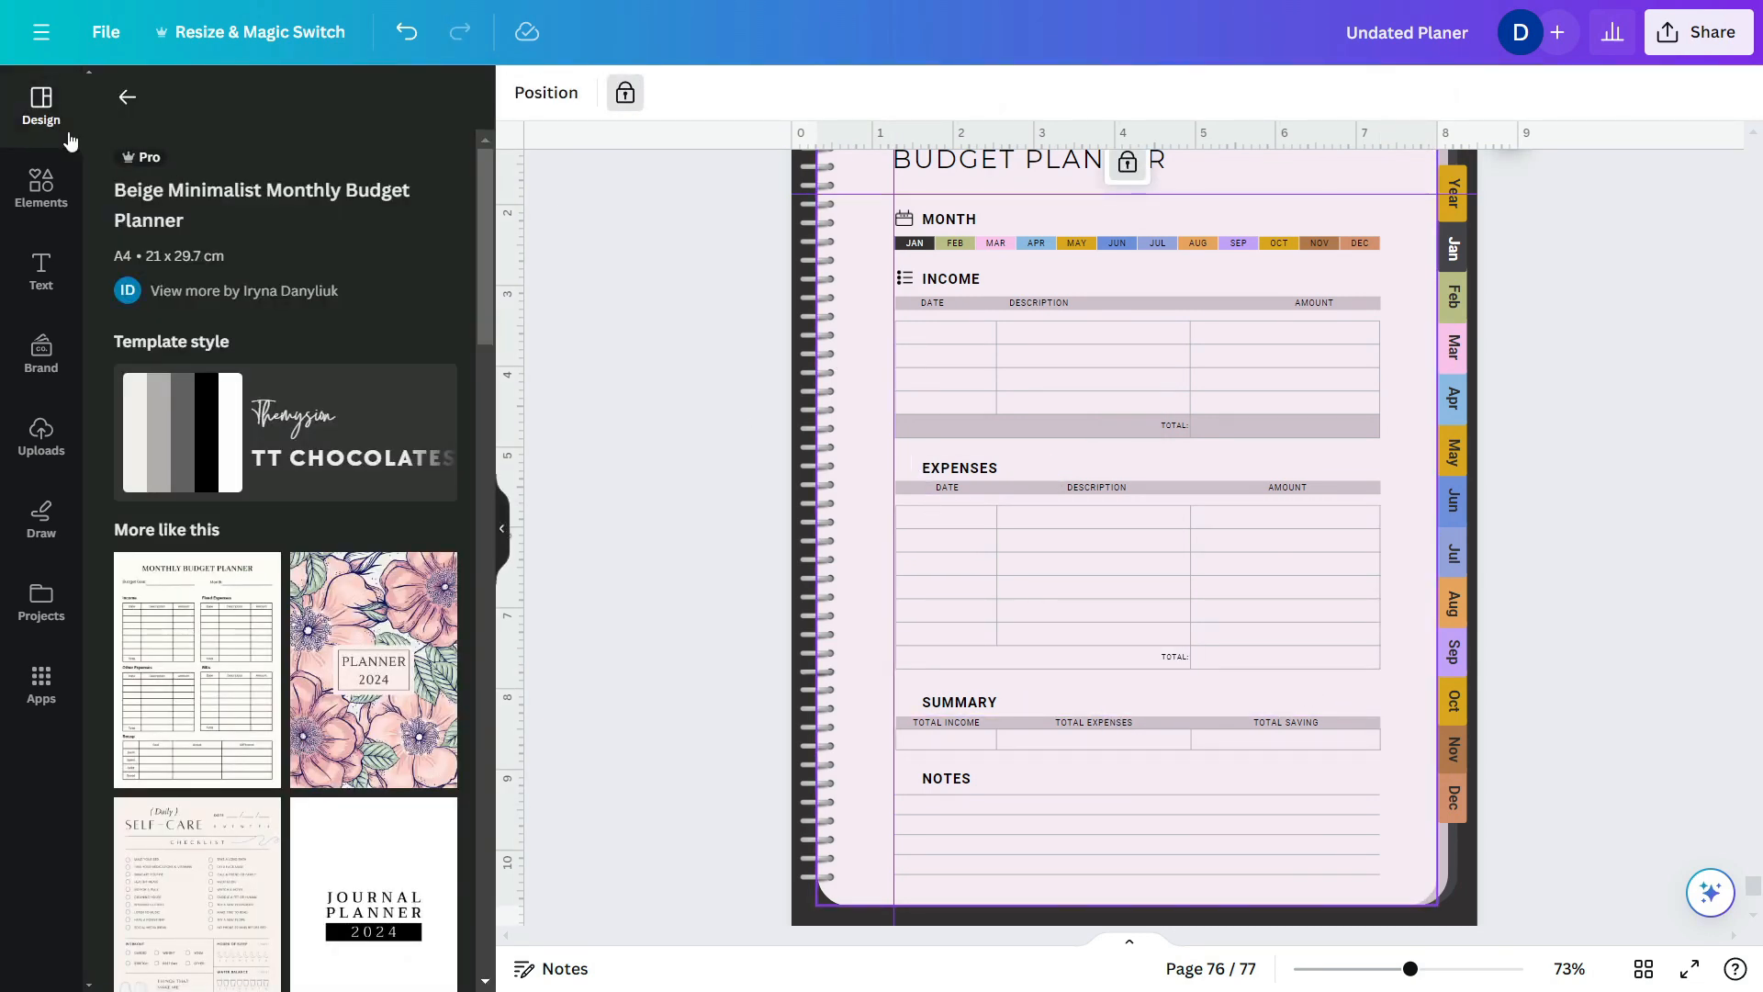
- Search the element graphics for "expense icon" and browse for a suitable icon
left_click(41, 183)
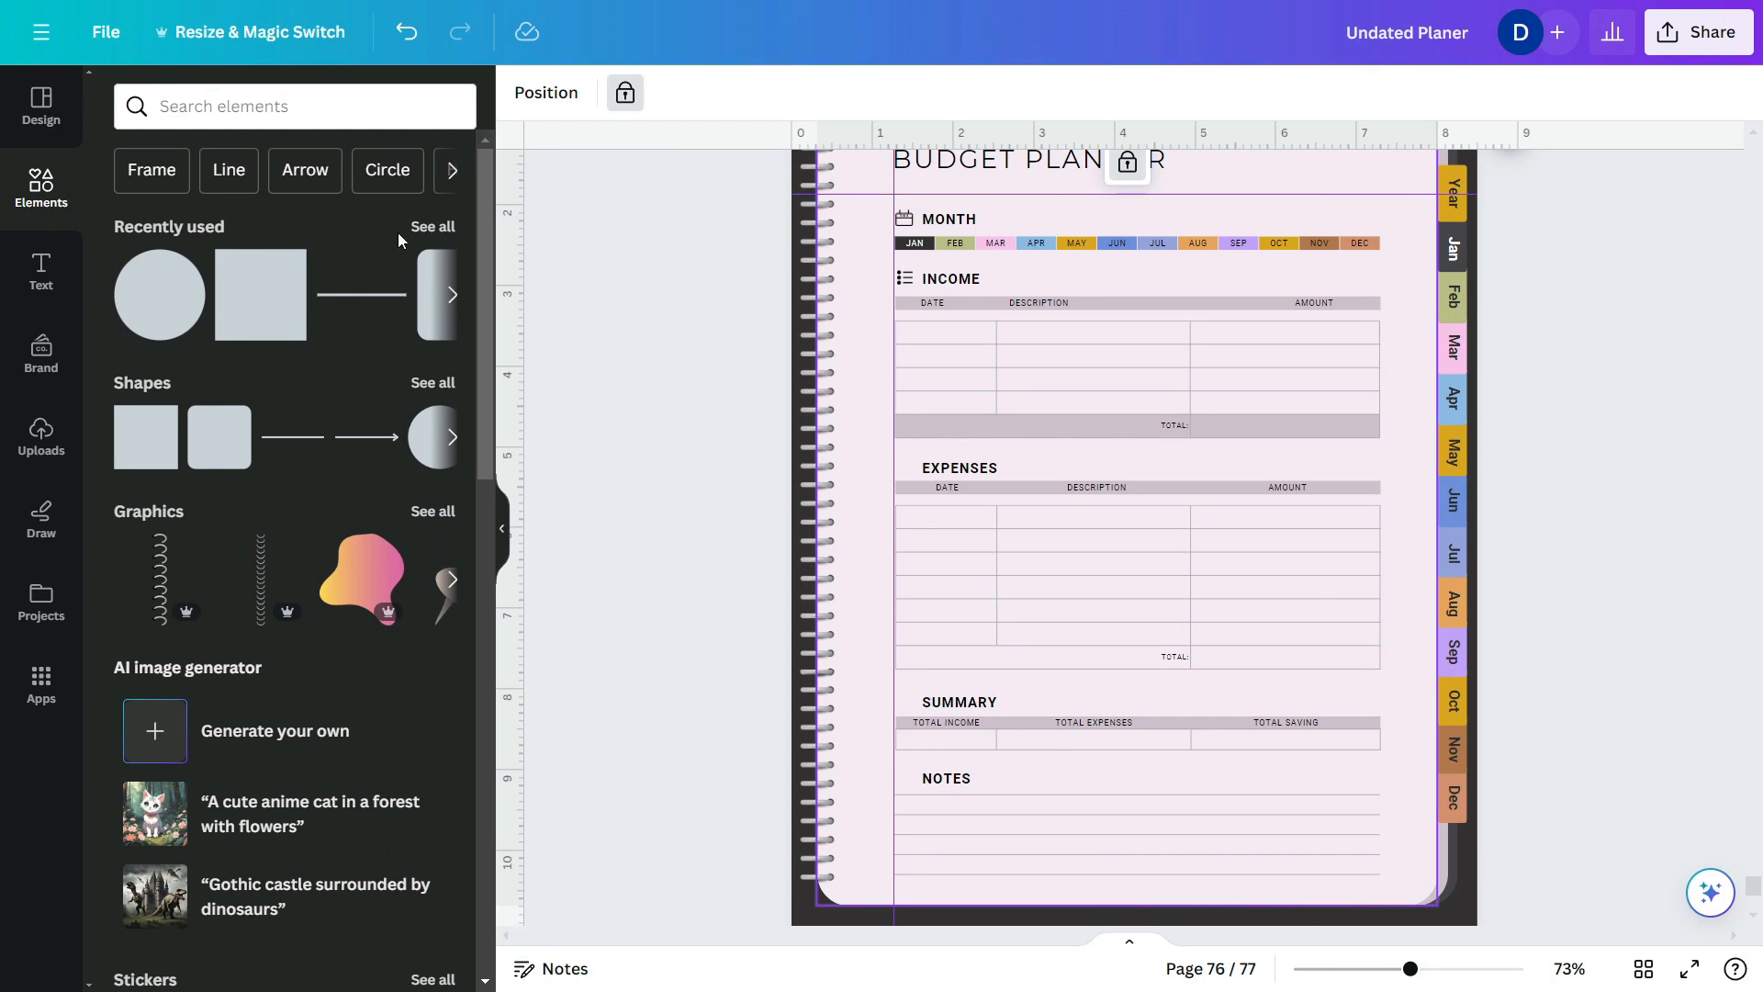
left_click(285, 105)
type("exp")
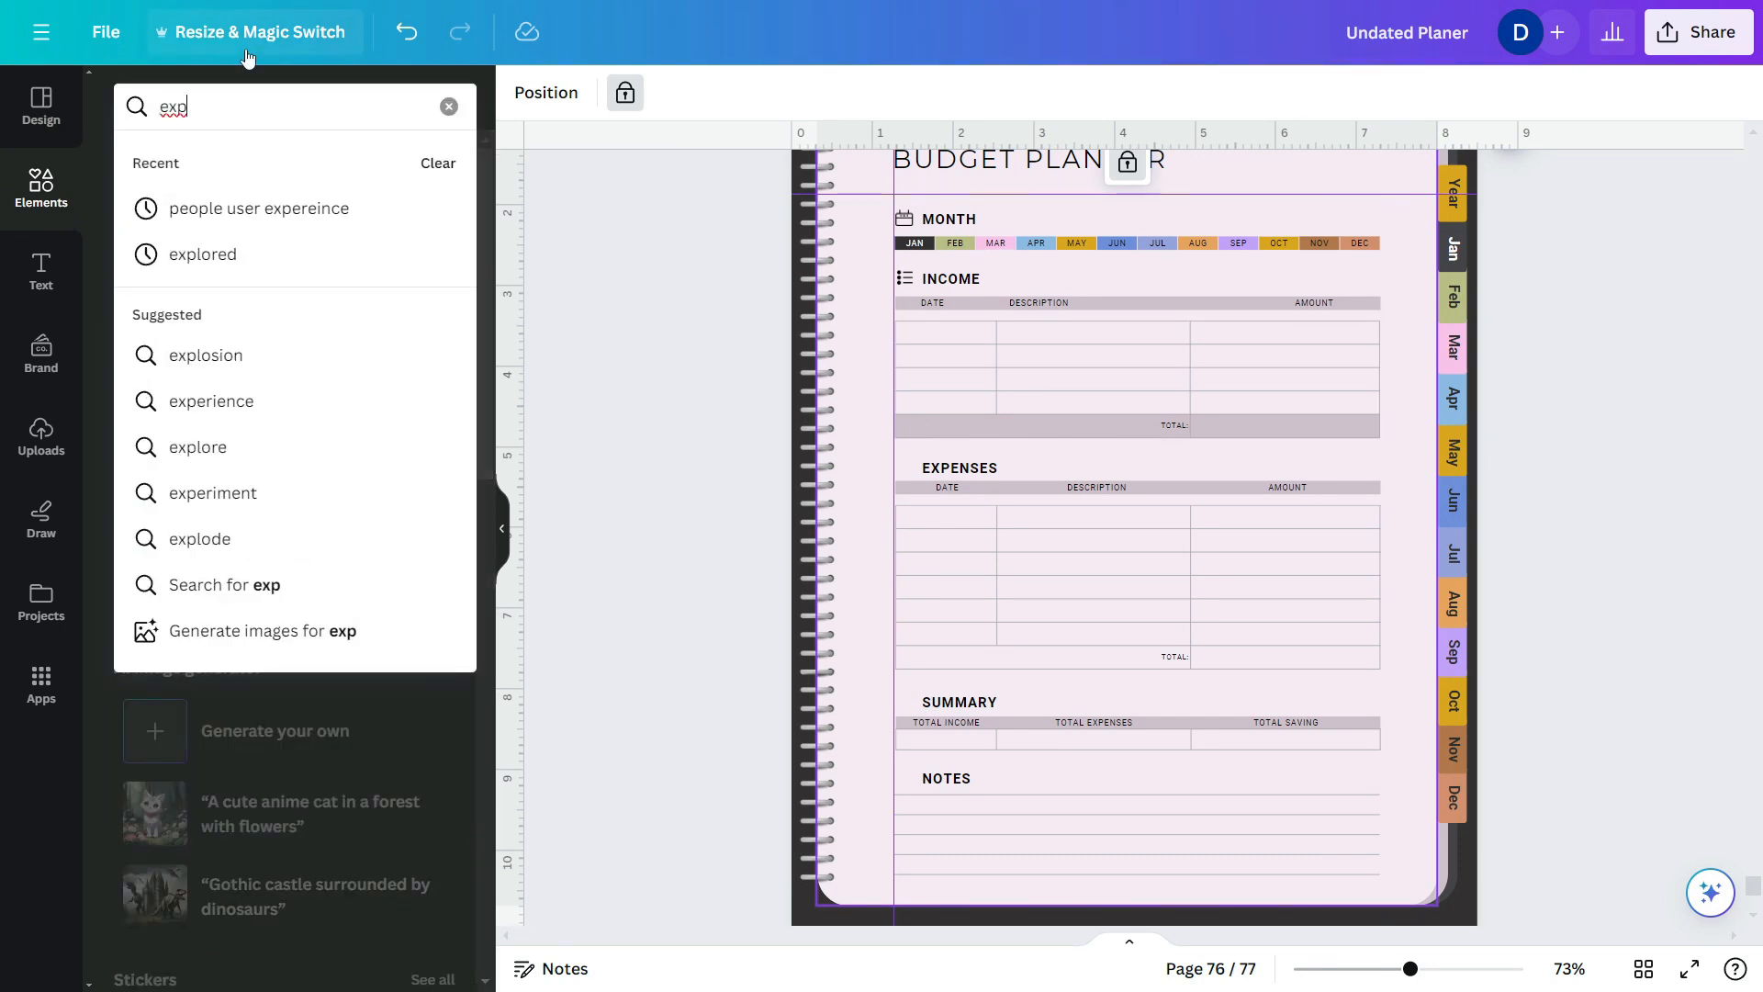
type("ense")
left_click(217, 240)
left_click(290, 114)
key("BackSpace")
type("icon")
key("Return")
scroll(308, 574, "down", 7)
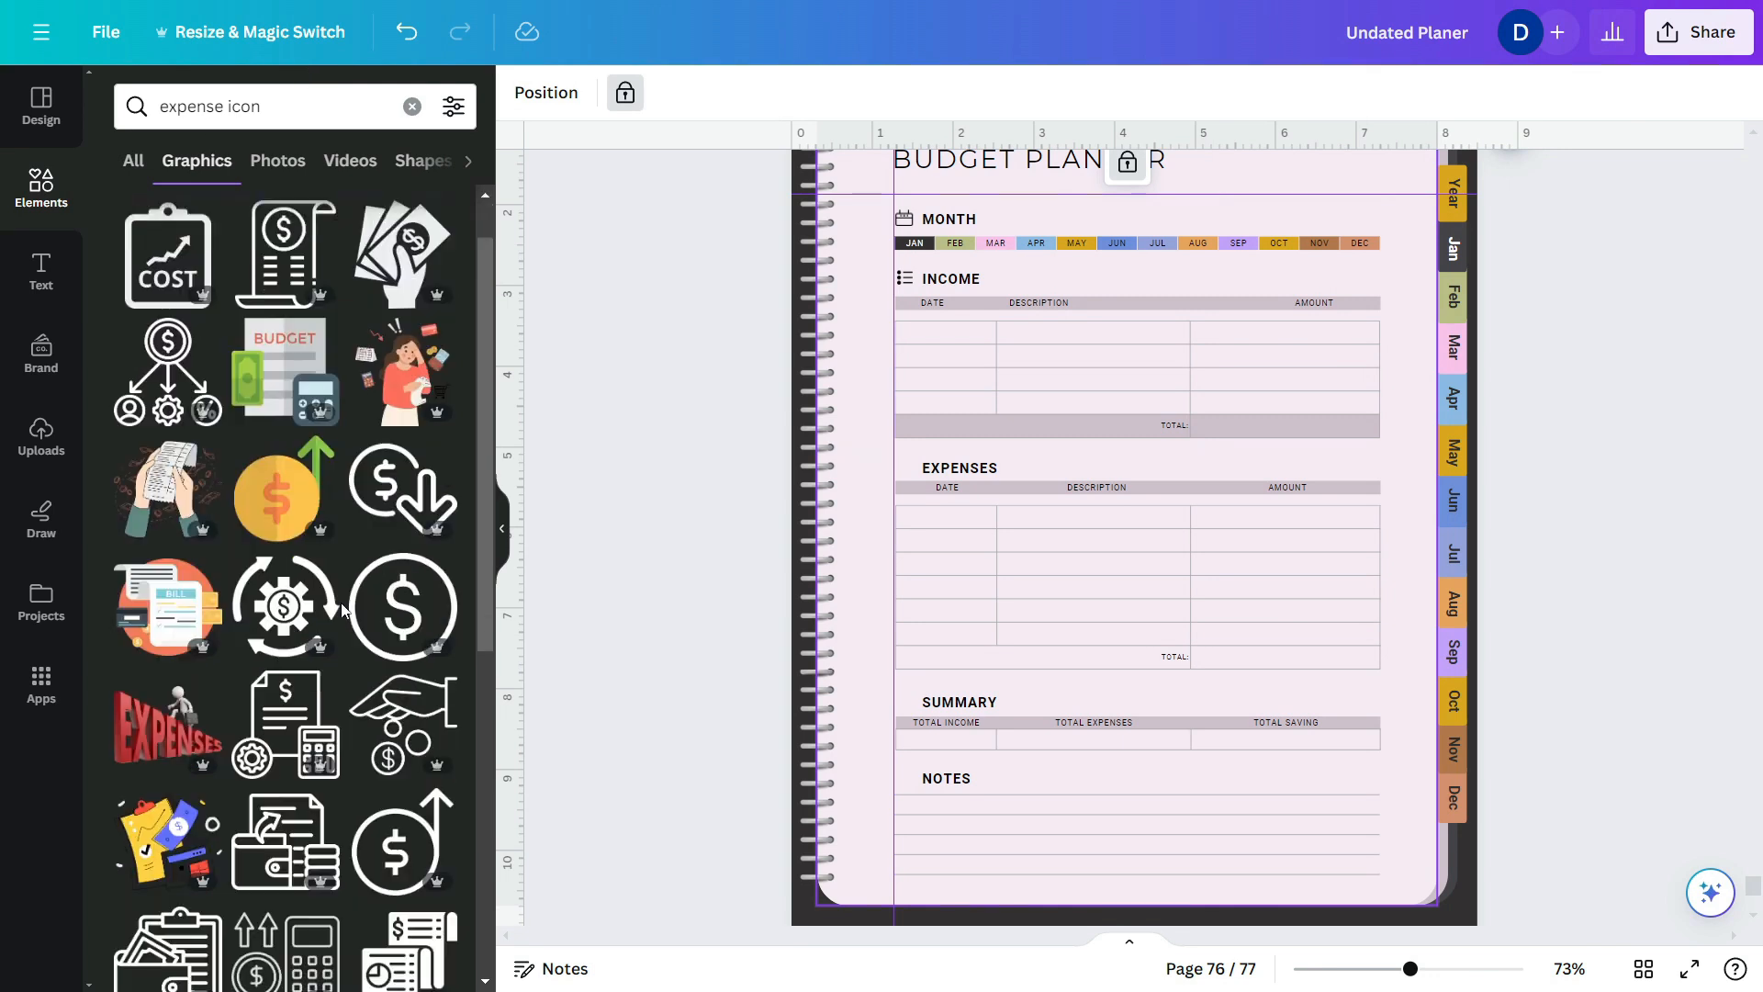
scroll(307, 574, "up", 7)
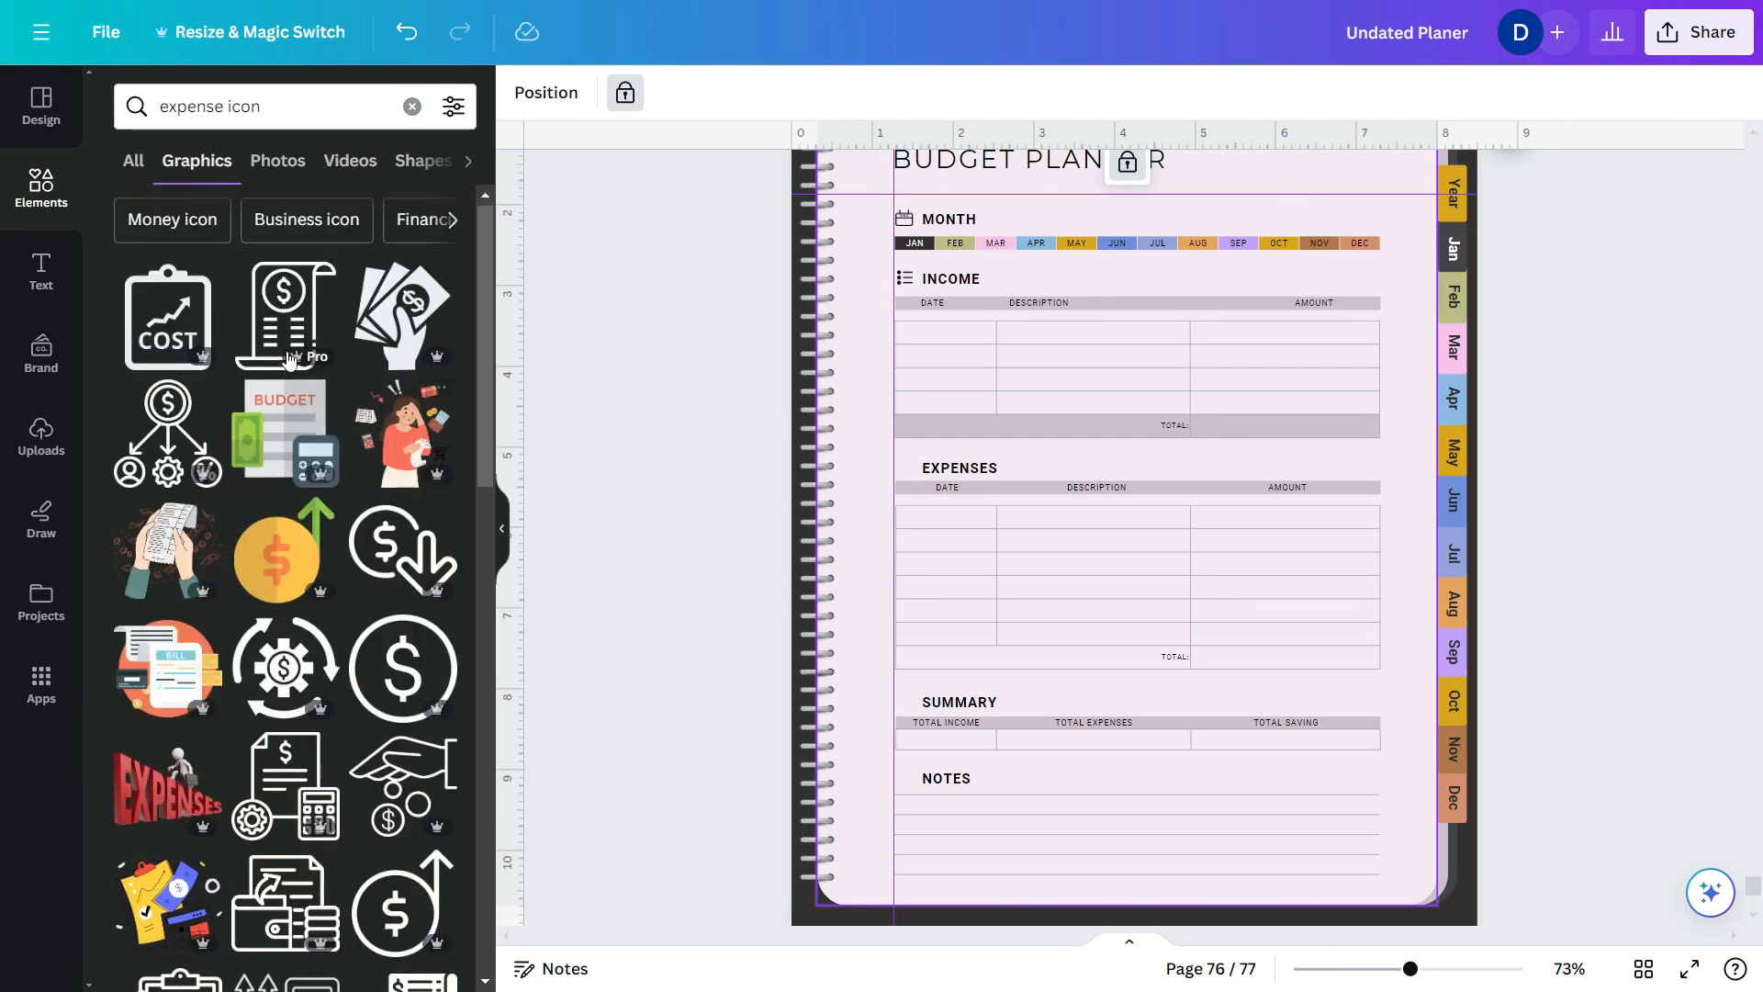
- Insert the outlined receipt icon with a dollar sign, shrink it and place it beside the EXPENSES heading
left_click(278, 317)
left_click_drag(1272, 340, 909, 464)
left_click_drag(921, 448, 920, 451)
left_click(966, 476)
scroll(900, 488, "up", 5)
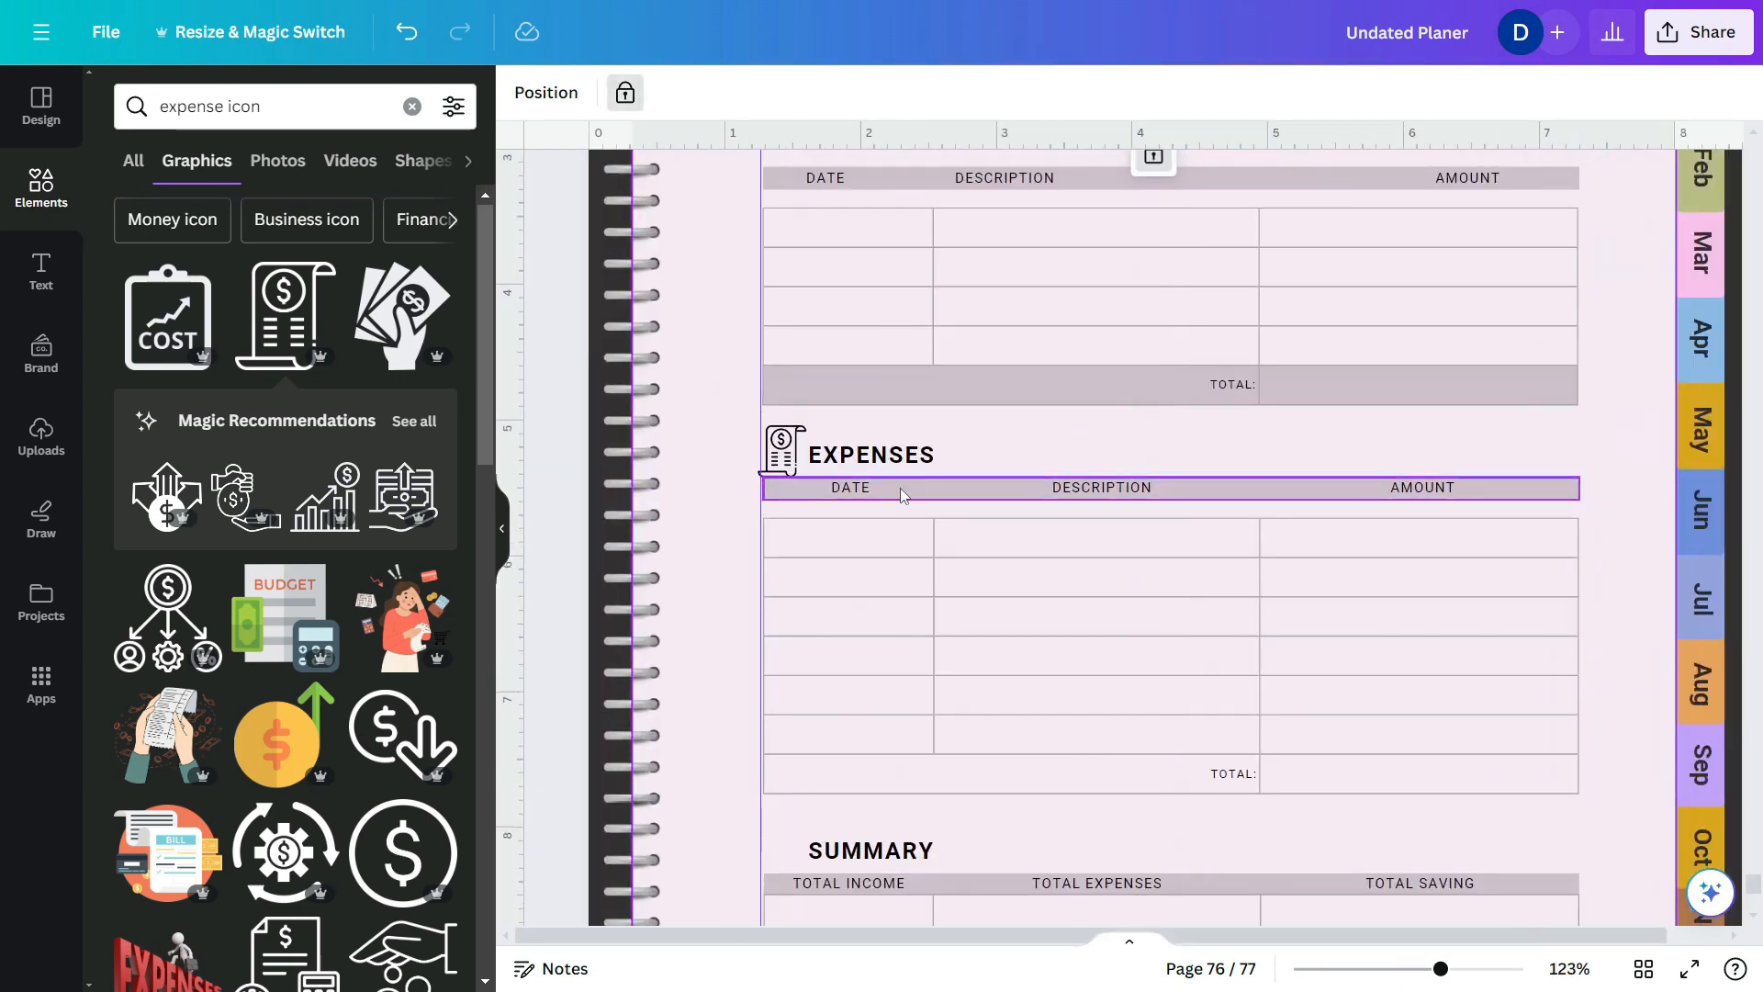
left_click_drag(787, 456, 779, 442)
left_click(1046, 437)
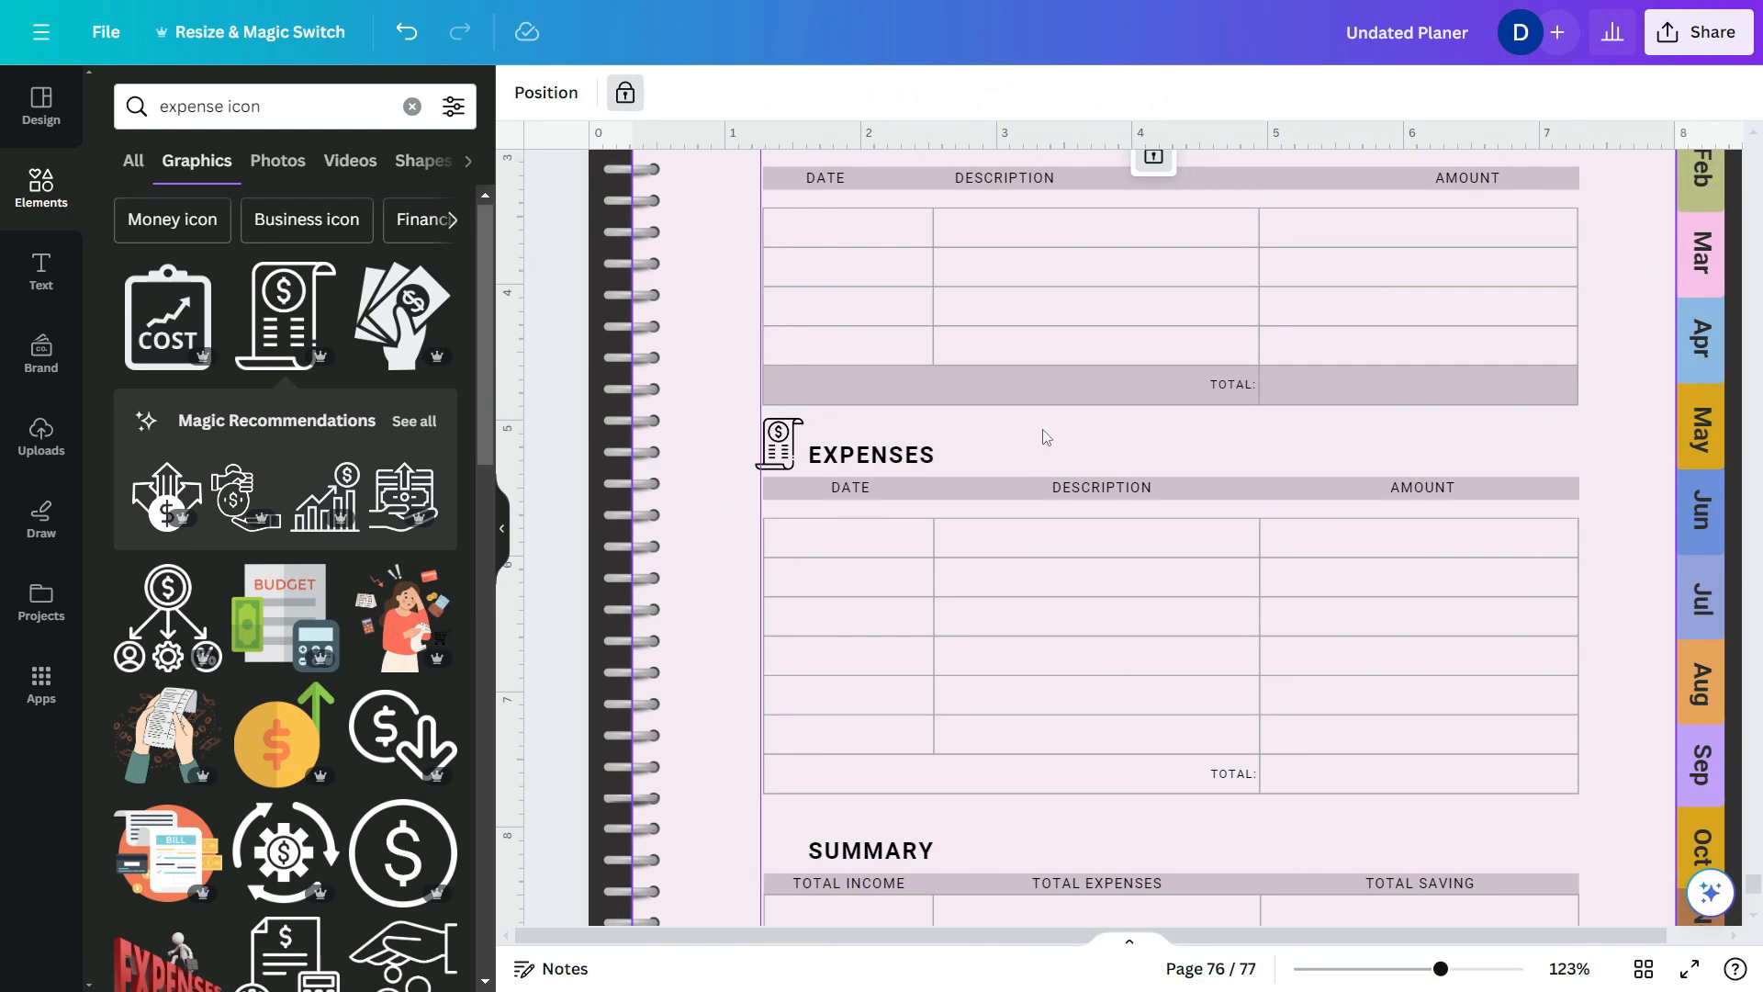
- Search the element graphics for "summary" and place a small outlined list icon beside the SUMMARY heading
scroll(1046, 437, "down", 4)
left_click(790, 670)
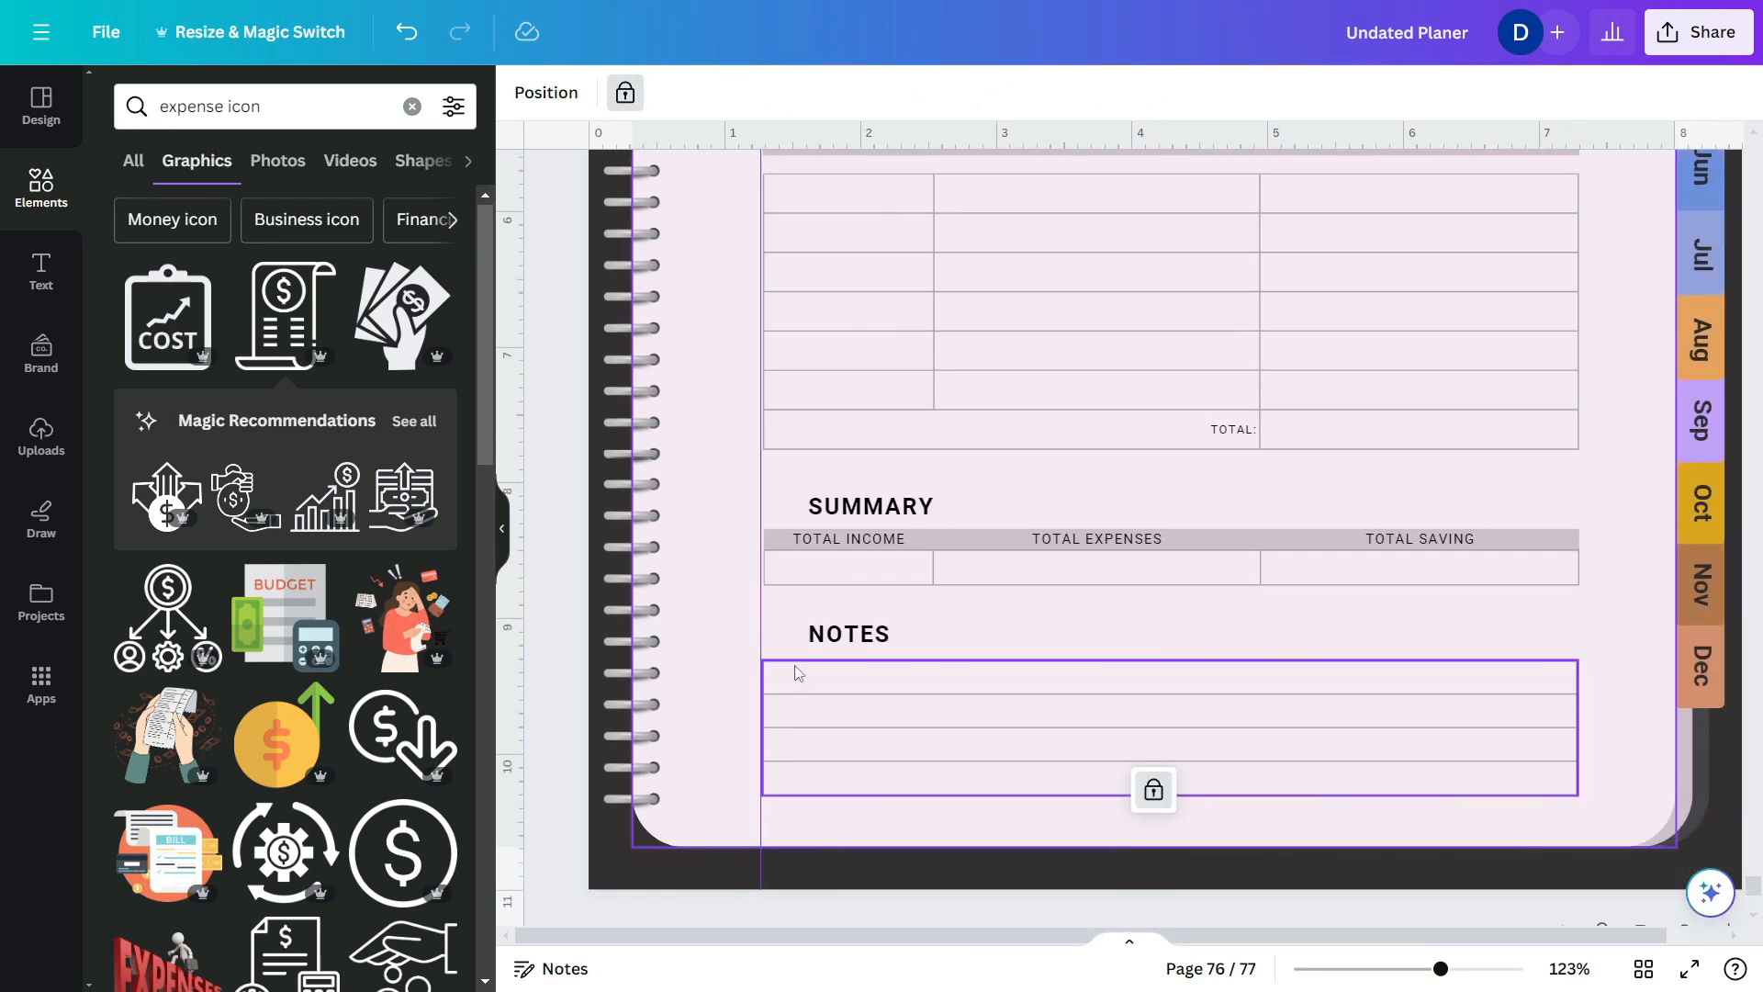
left_click(412, 105)
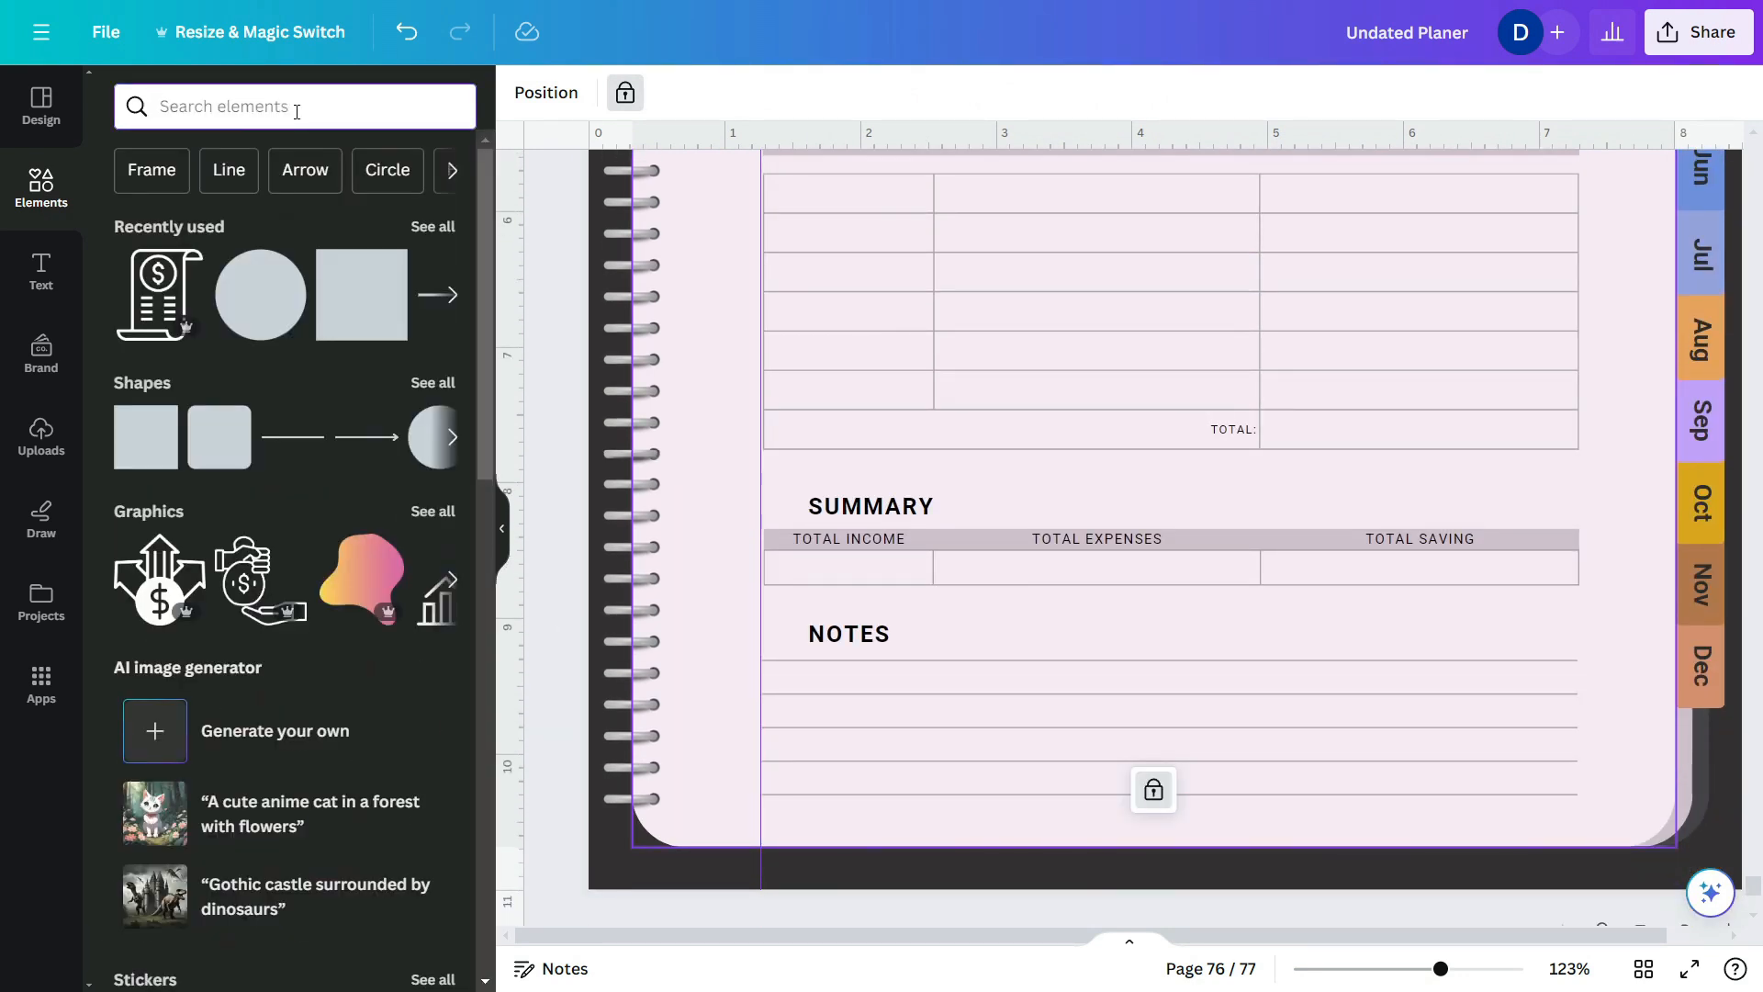
type("summary")
key("Return")
left_click(432, 281)
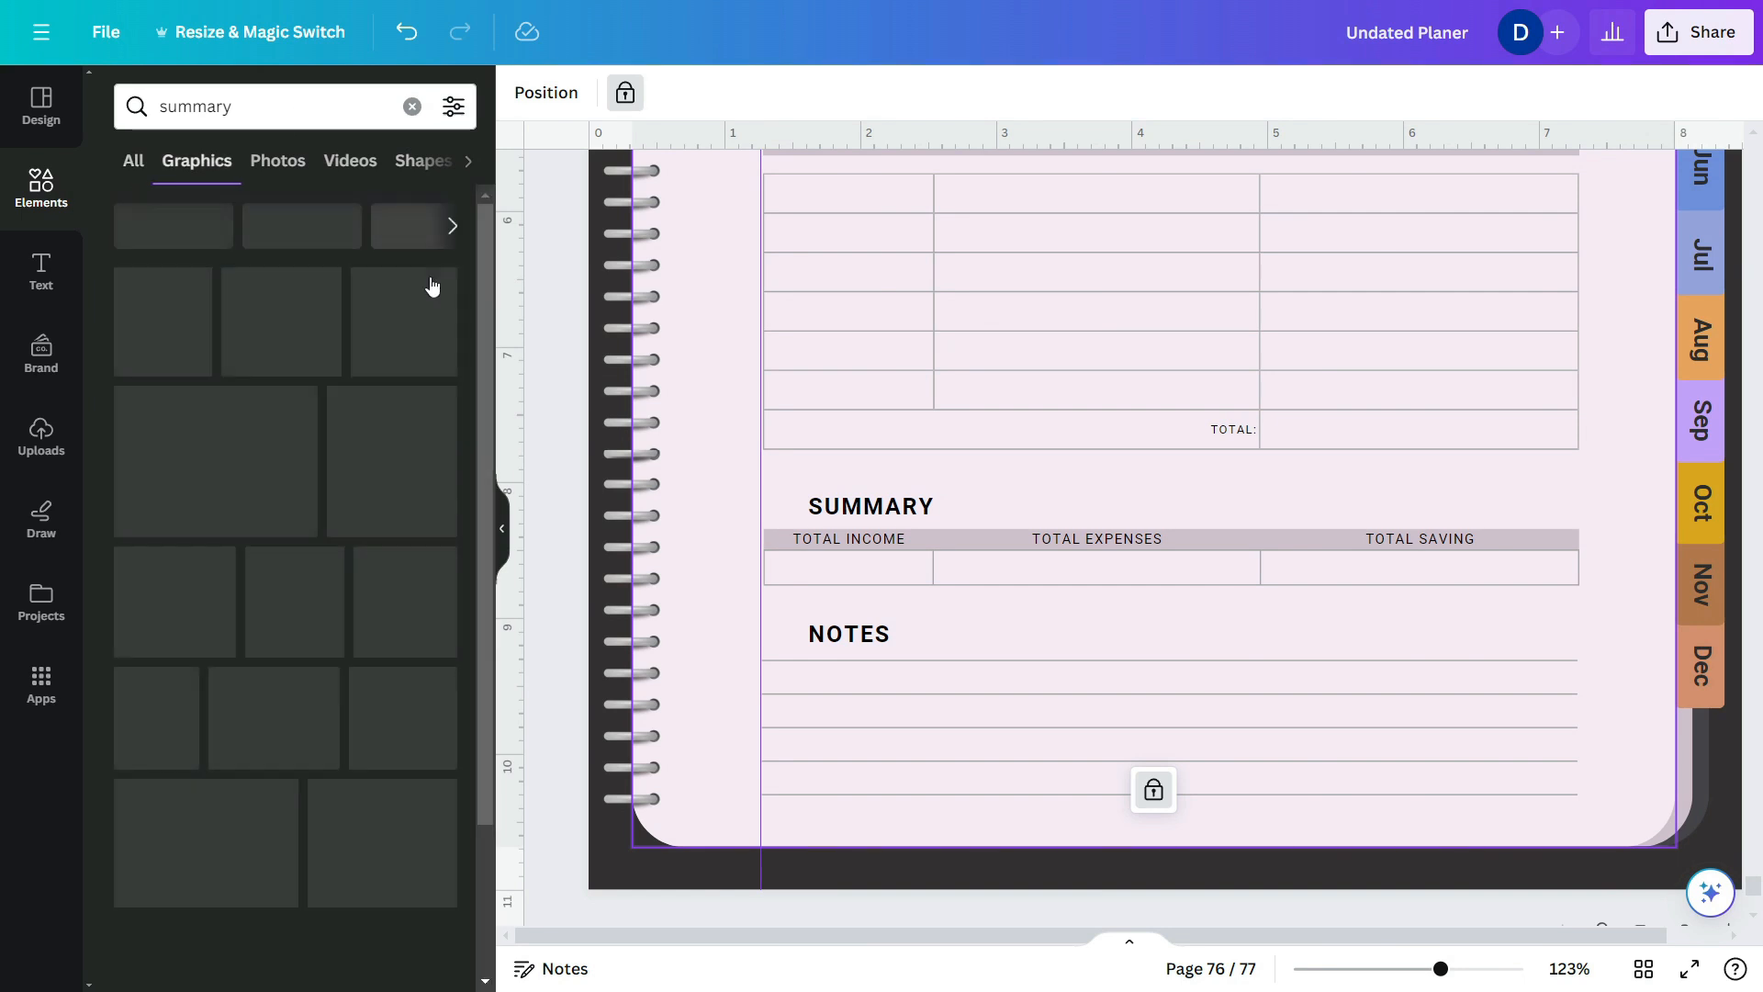
scroll(362, 373, "down", 15)
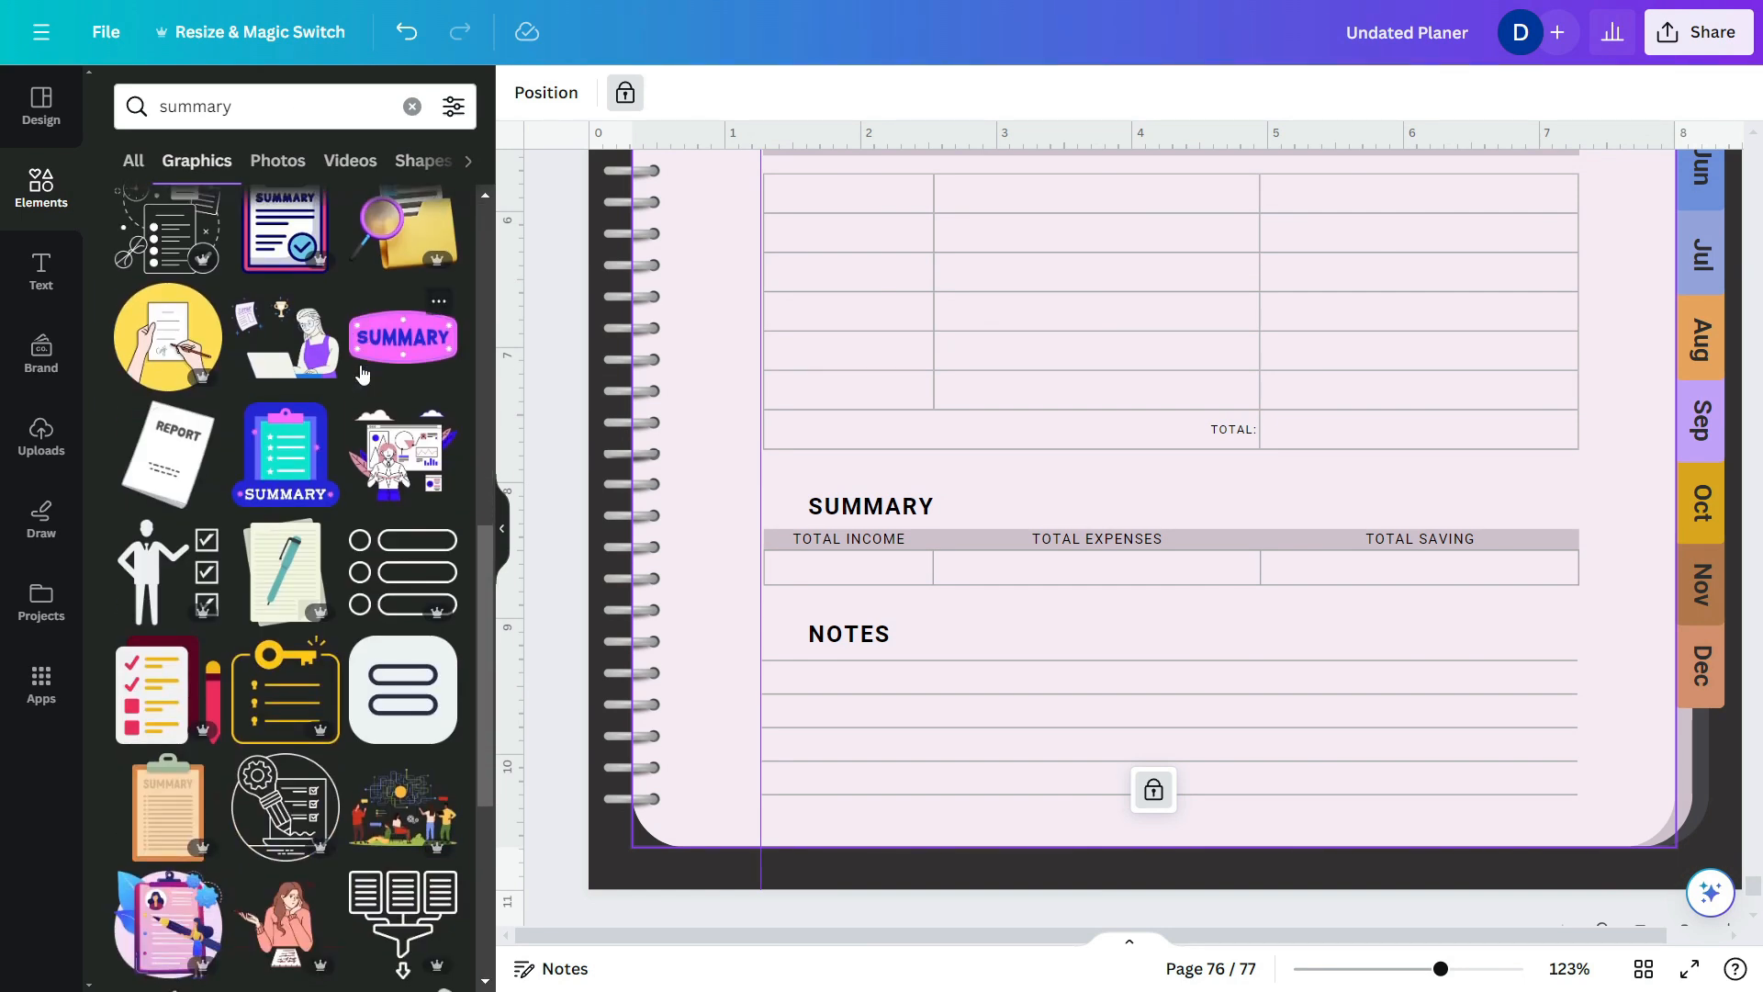
left_click(377, 576)
left_click_drag(1153, 303, 988, 622)
left_click_drag(1227, 272, 782, 500)
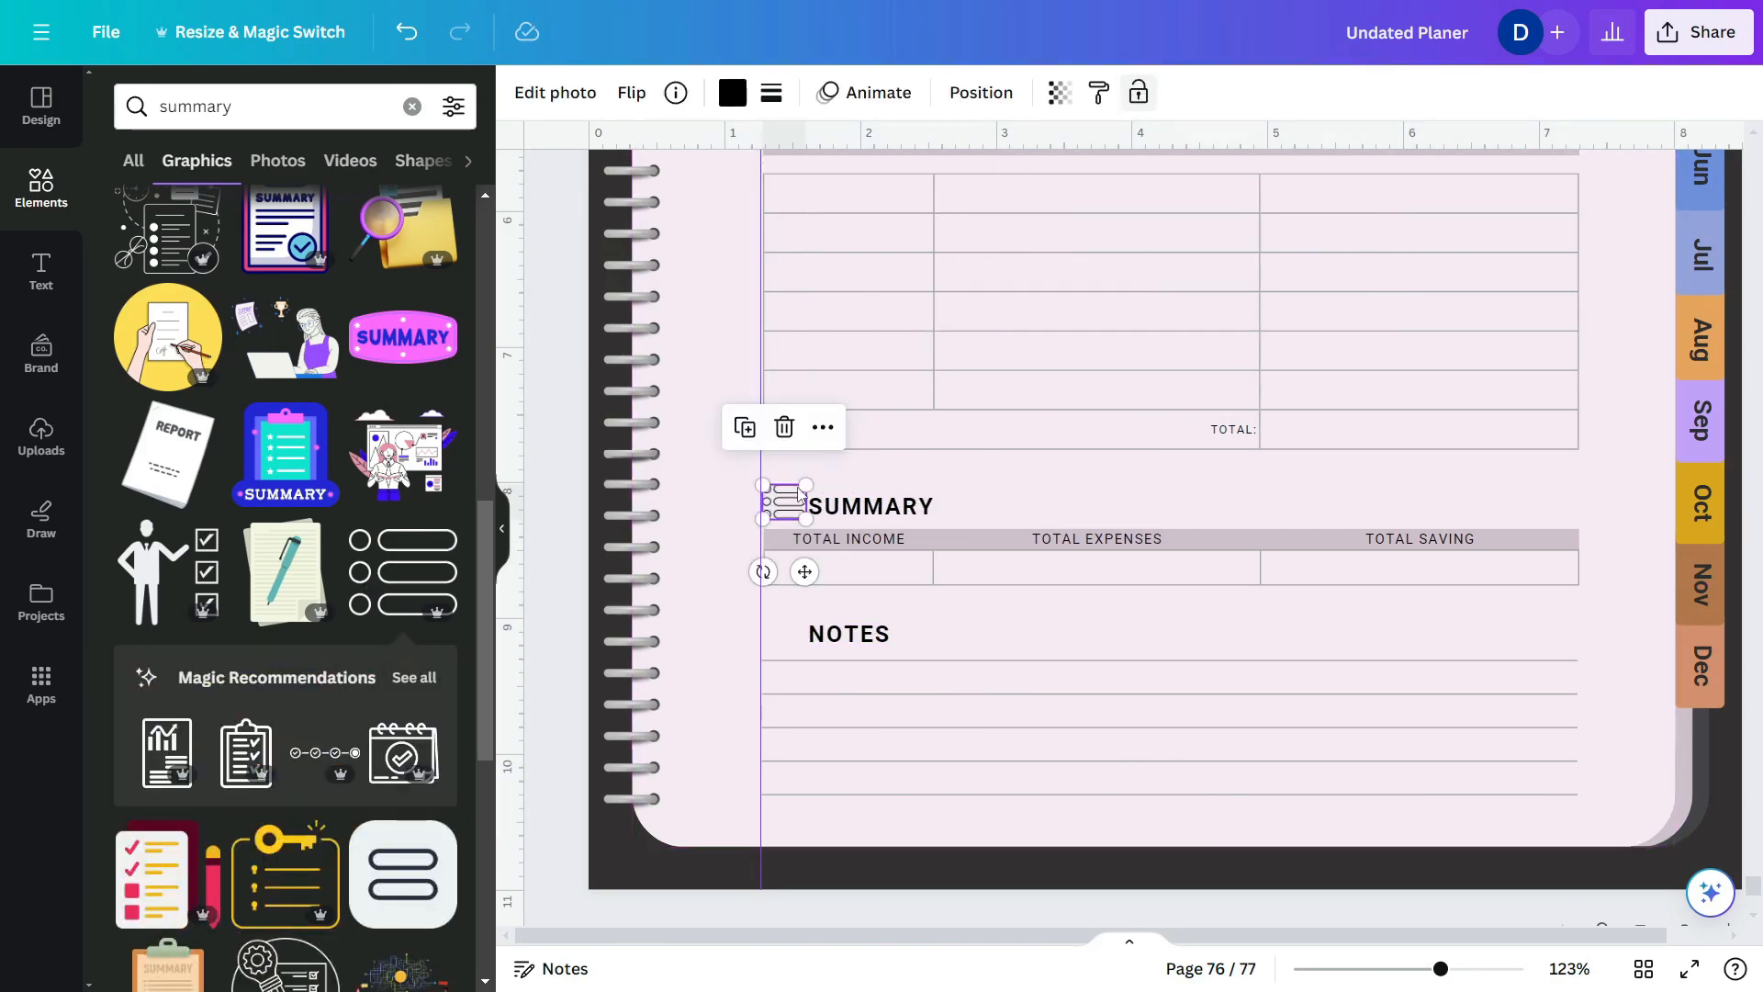
left_click(1249, 622)
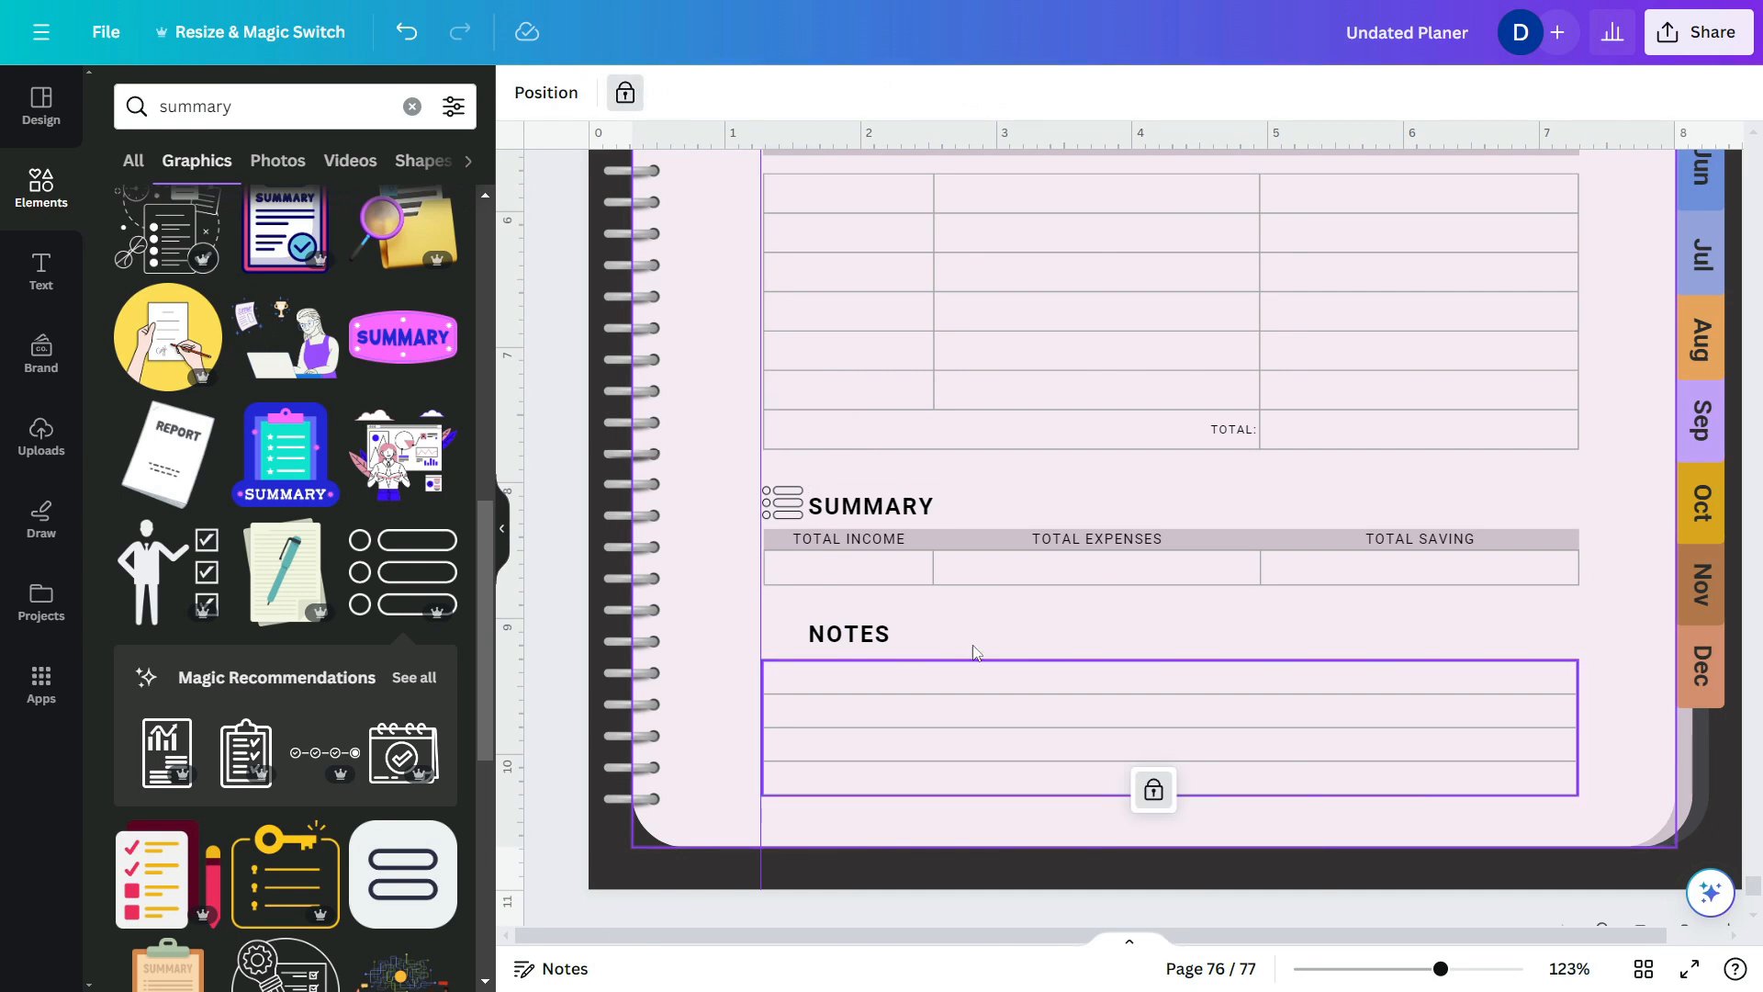
- Search the elements for "notes" to find an icon for the NOTES heading
left_click(409, 110)
type("notes")
key("Return")
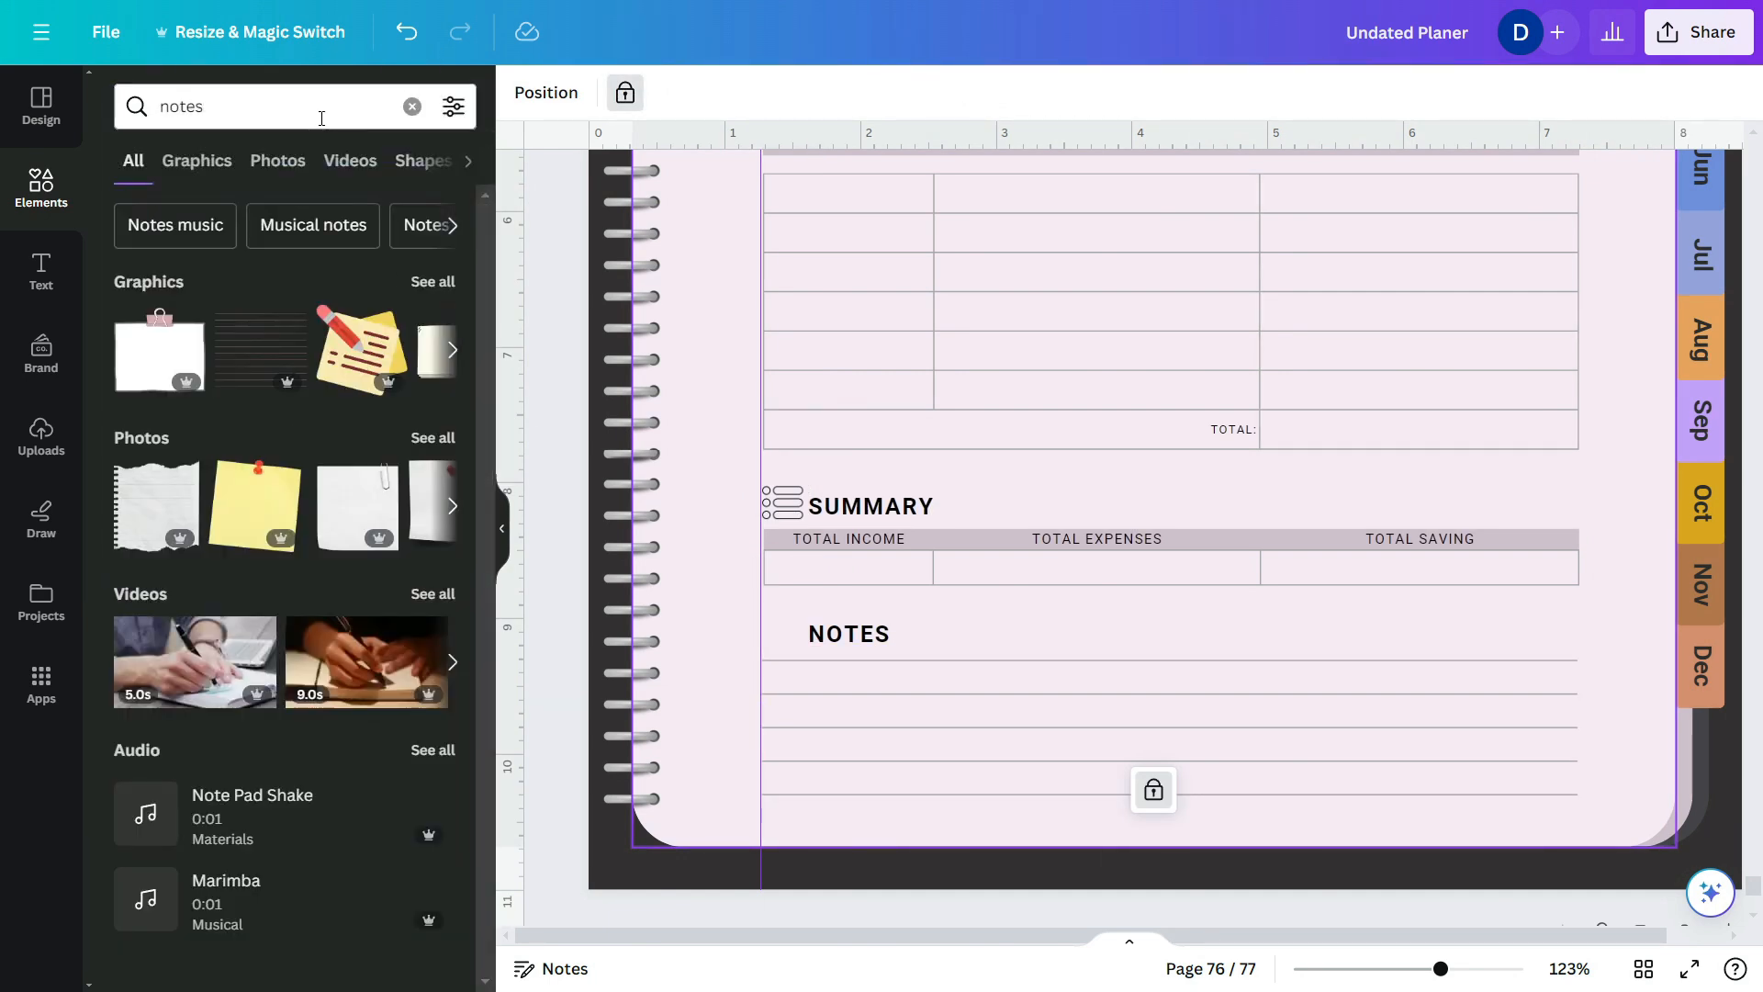
- Insert the outlined note-with-pencil icon, shrink it and place it beside the NOTES heading
left_click(433, 280)
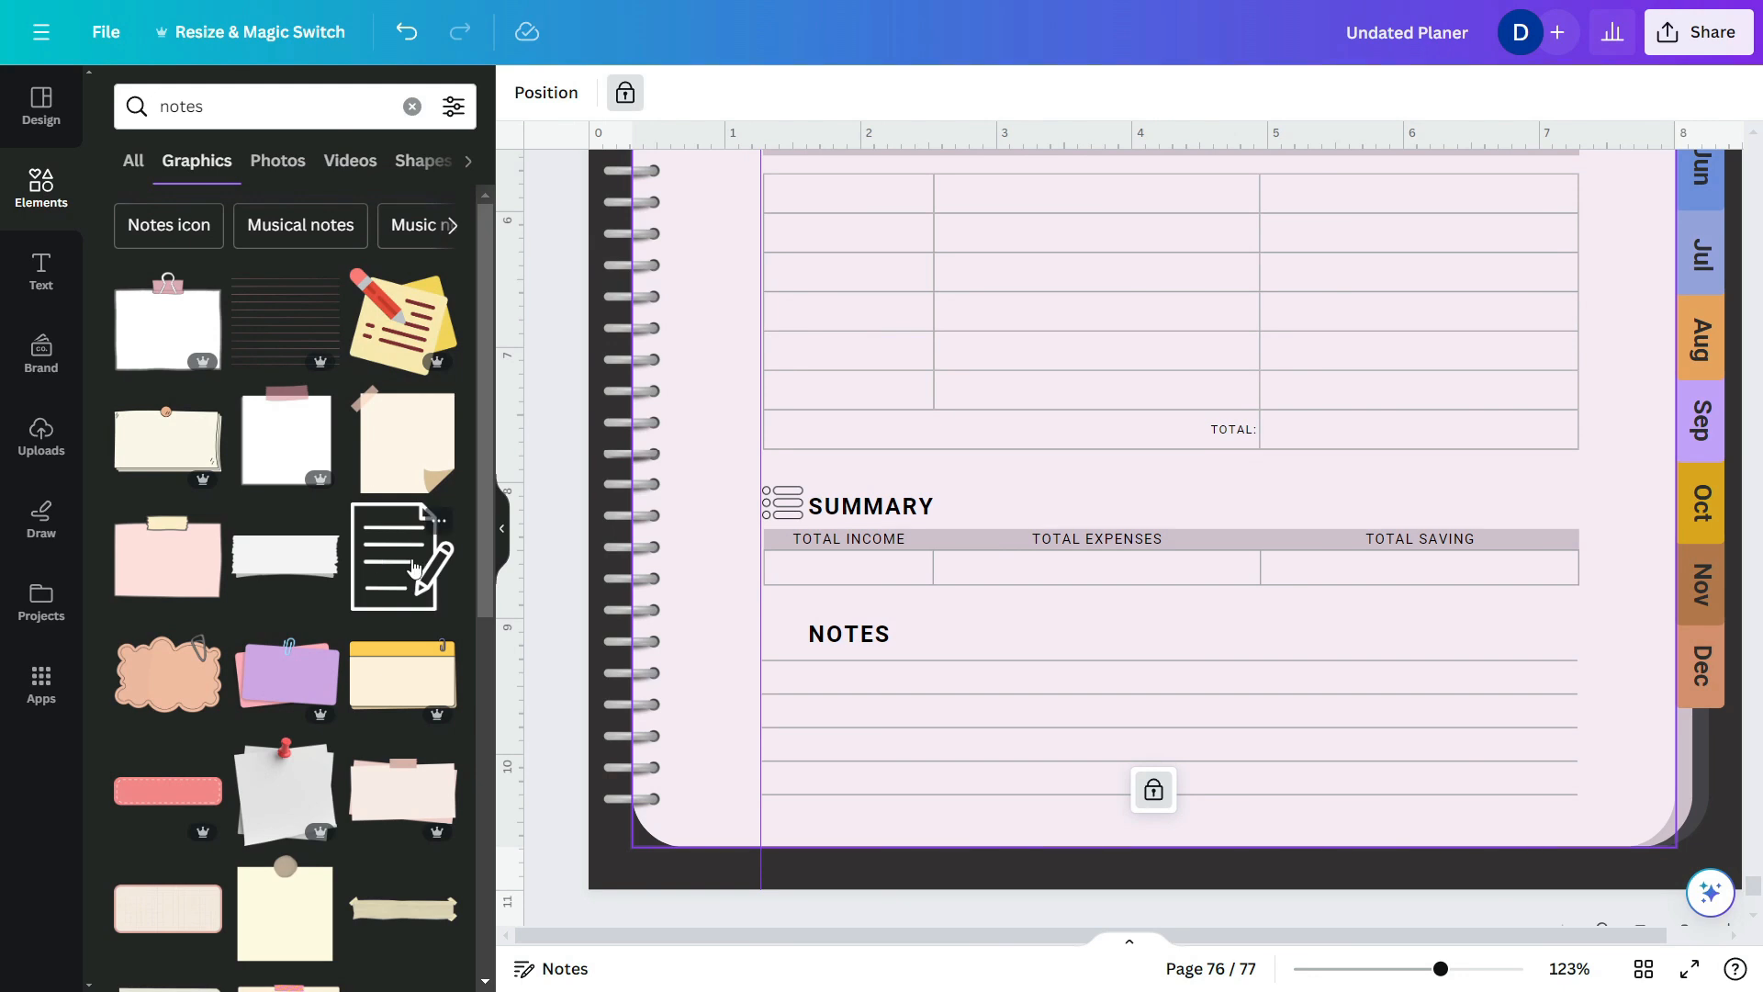
left_click(414, 569)
left_click_drag(1195, 235, 779, 670)
left_click_drag(749, 691, 776, 627)
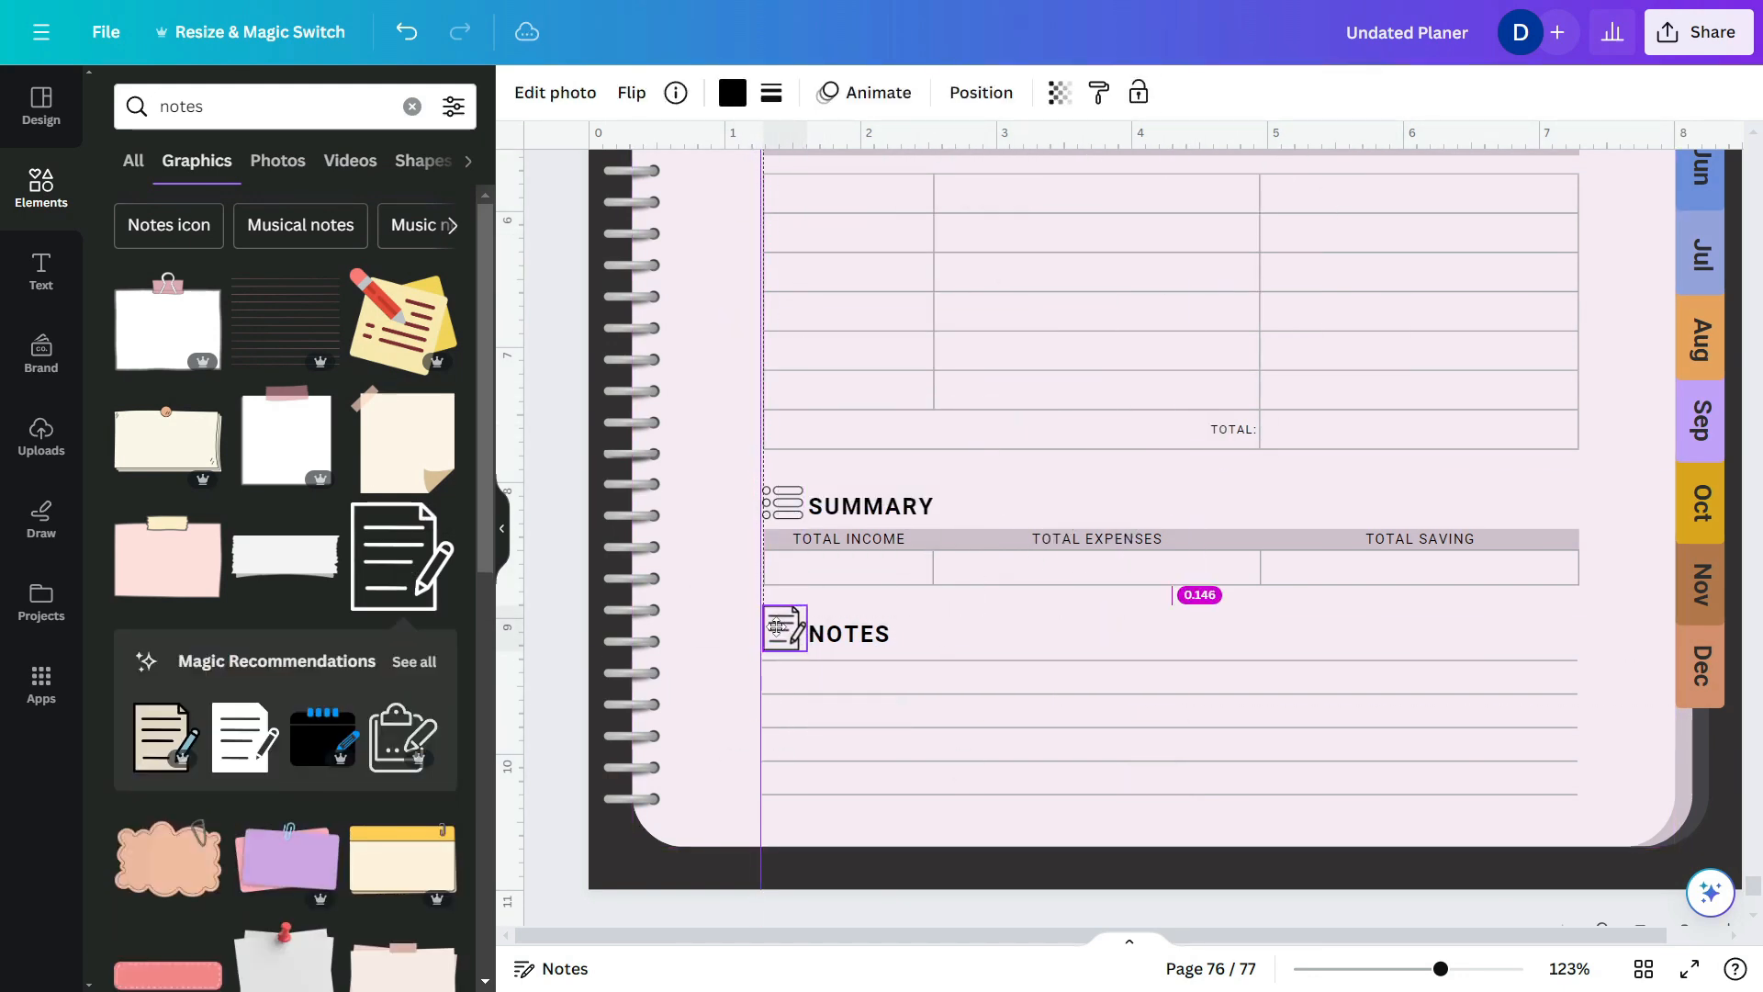
left_click(849, 633)
left_click(1276, 643)
scroll(1115, 623, "down", 5)
scroll(1125, 590, "up", 4)
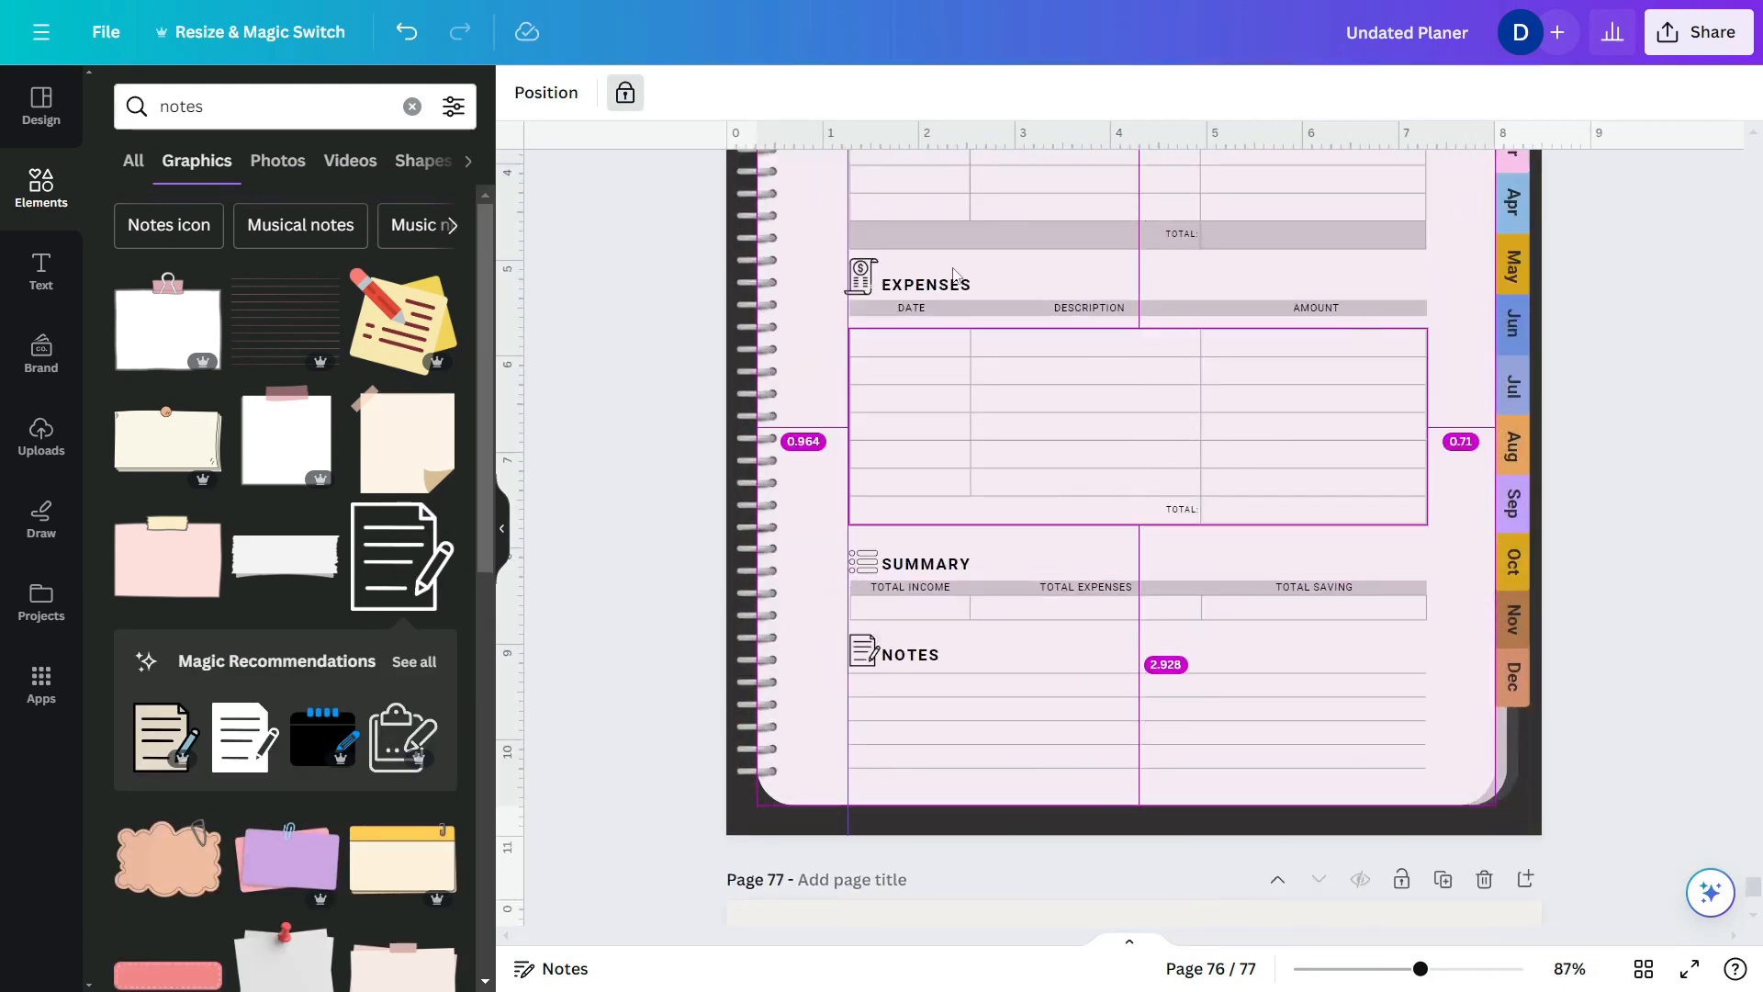
- Fine-tune the size and placement of the icons beside the budget page's section headings, including EXPENSES and NOTES
left_click(809, 274)
left_click_drag(829, 253, 829, 261)
left_click(811, 721)
left_click_drag(830, 701, 828, 703)
left_click(1122, 698)
scroll(1122, 685, "down", 4)
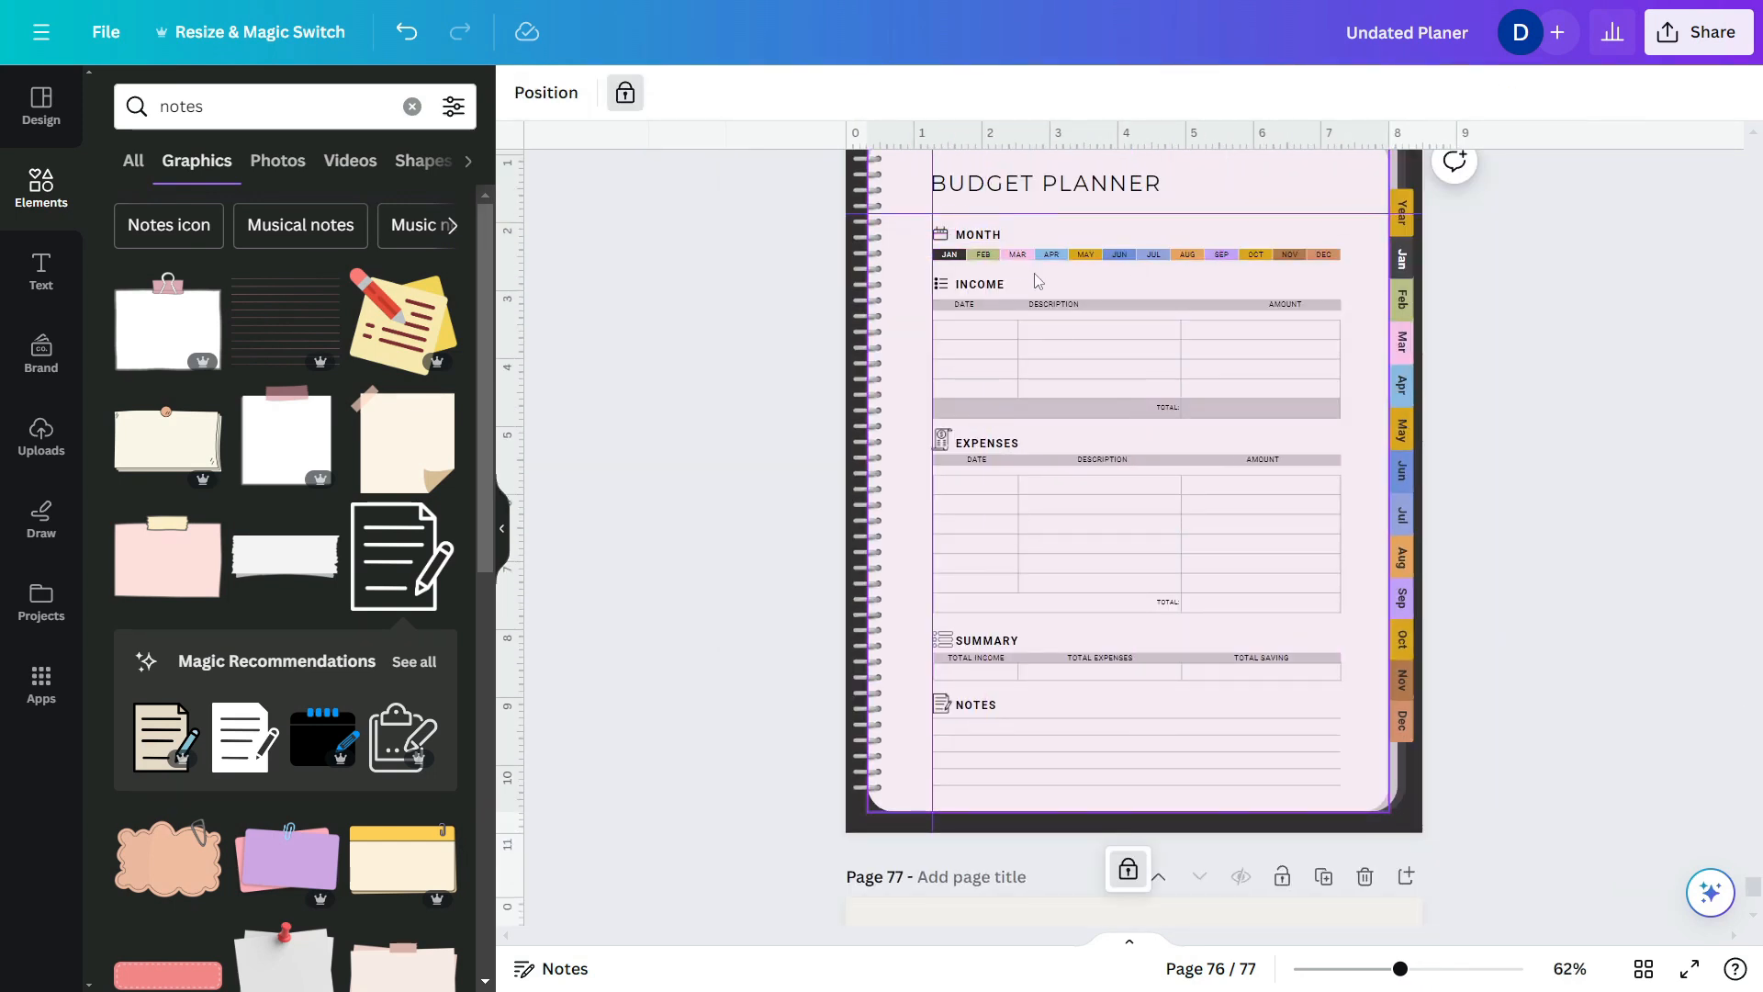
scroll(1037, 281, "up", 2)
left_click_drag(949, 171, 941, 188)
left_click(1273, 298)
- Add a short line beneath the JAN label in the budget page's month strip
key("alt")
scroll(915, 266, "up", 10)
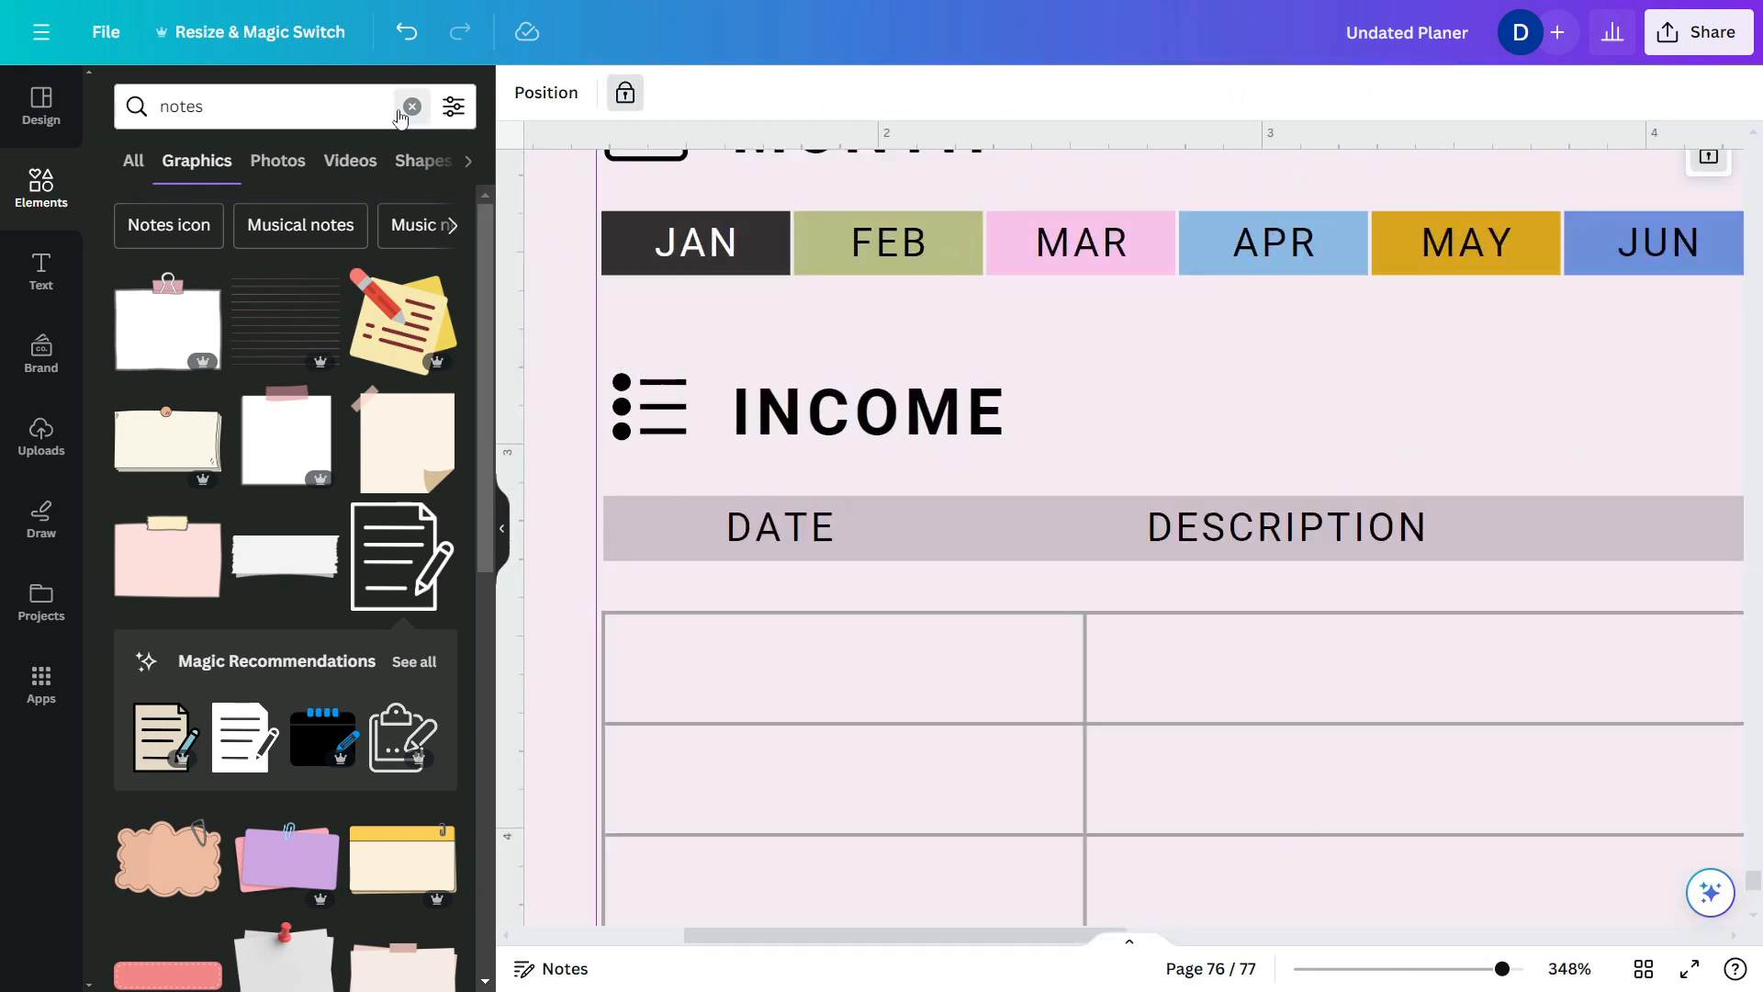
left_click(855, 437)
scroll(856, 437, "down", 7)
left_click(787, 366)
scroll(876, 362, "up", 6)
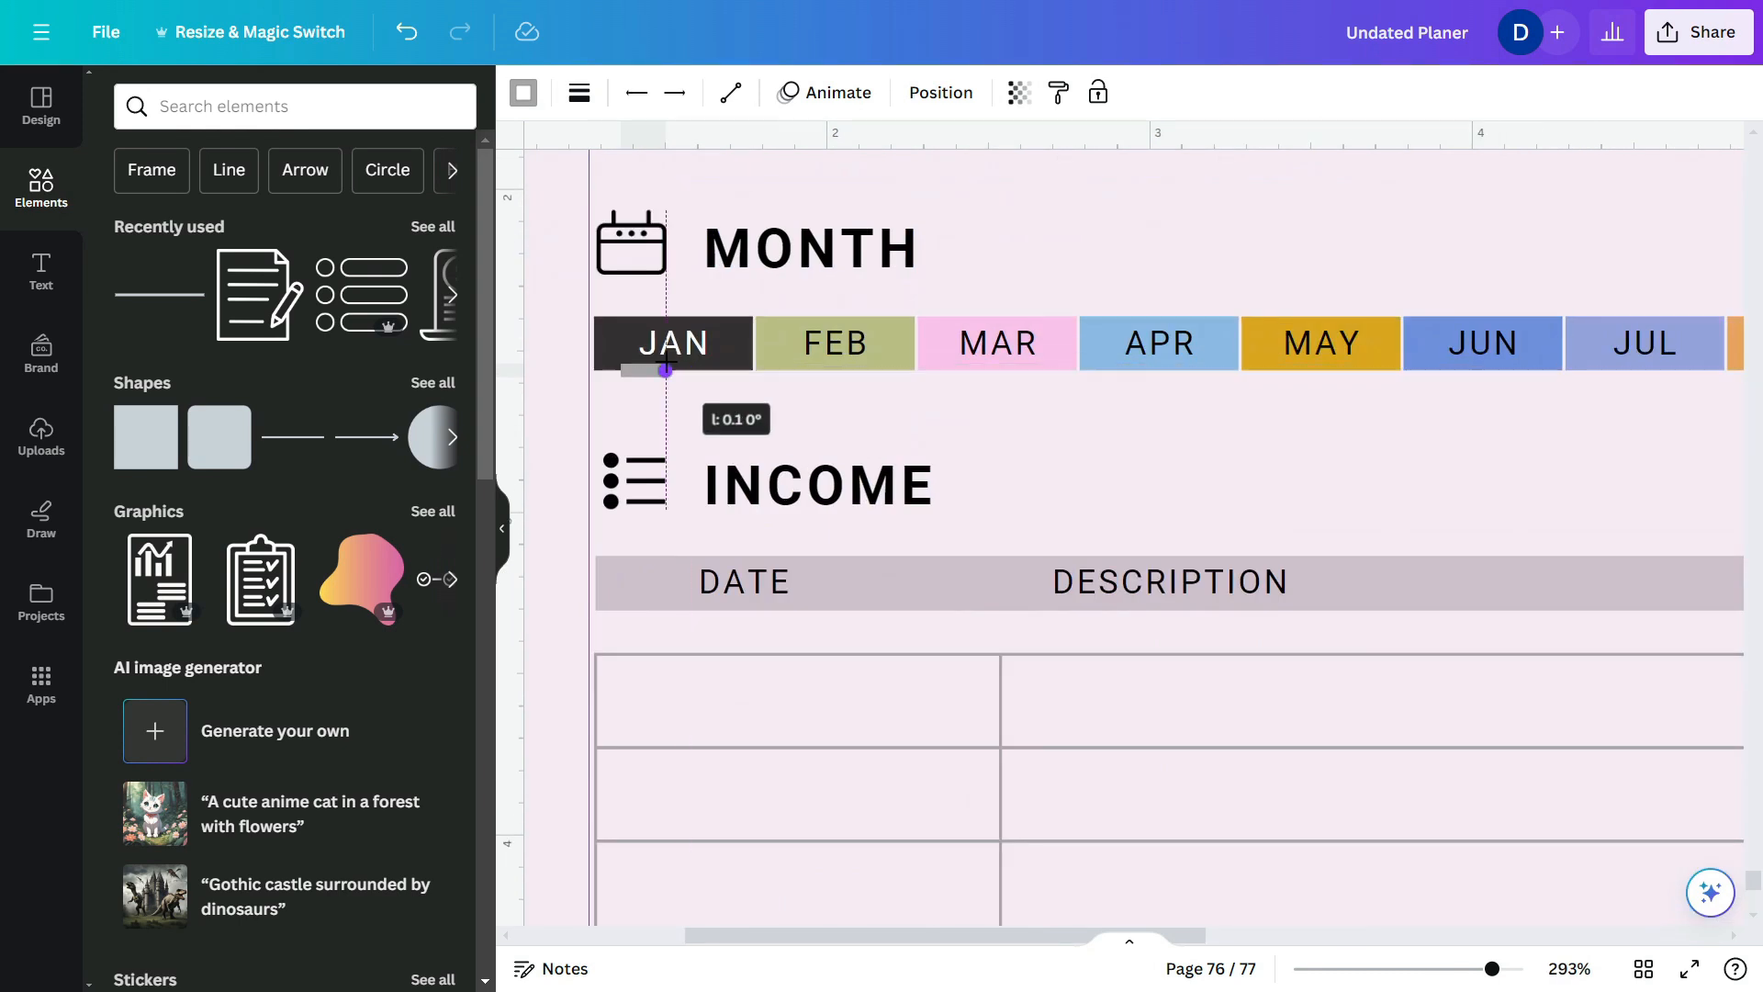
- Recolor the short line red, adjust its thickness and position it as an underline centered beneath JAN
left_click(578, 92)
left_click(523, 93)
left_click(125, 937)
left_click_drag(683, 424, 697, 419)
left_click(579, 92)
left_click(877, 217)
left_click(620, 383)
scroll(683, 372, "up", 3)
left_click(683, 358)
left_click(891, 455)
scroll(890, 454, "down", 8)
scroll(1169, 460, "up", 5)
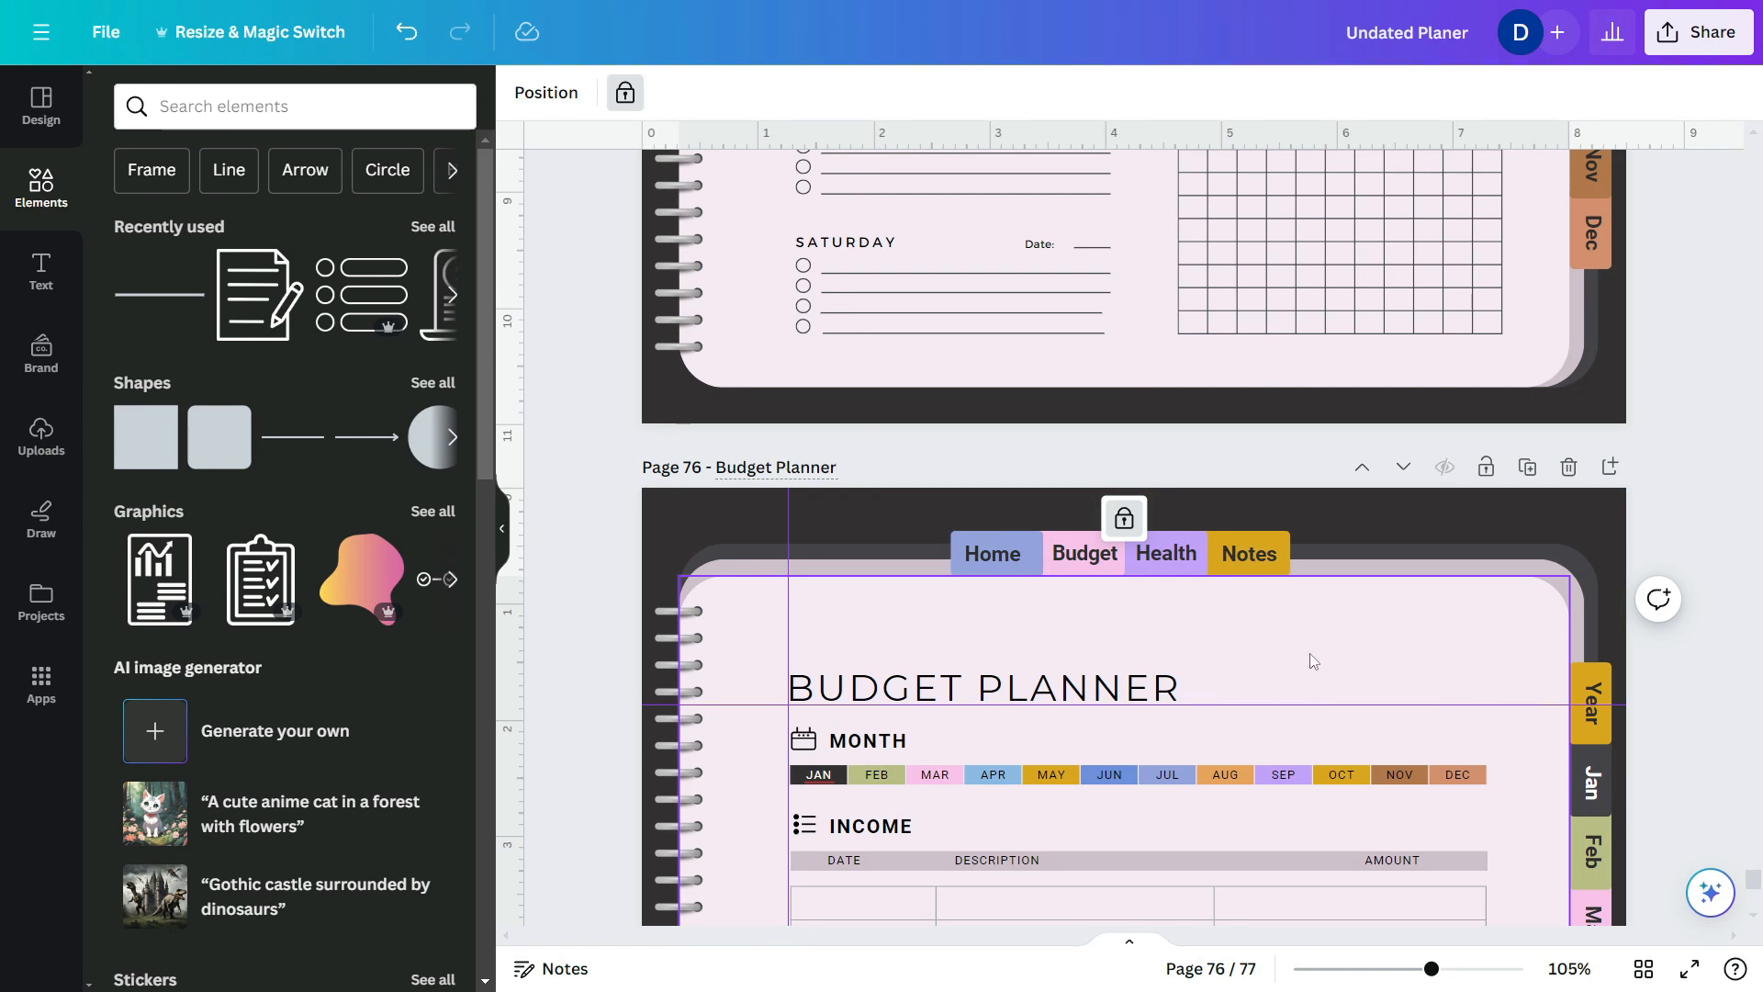
- Duplicate the Budget Planner page and move the red underline beneath FEB on the copy
scroll(1313, 661, "down", 3)
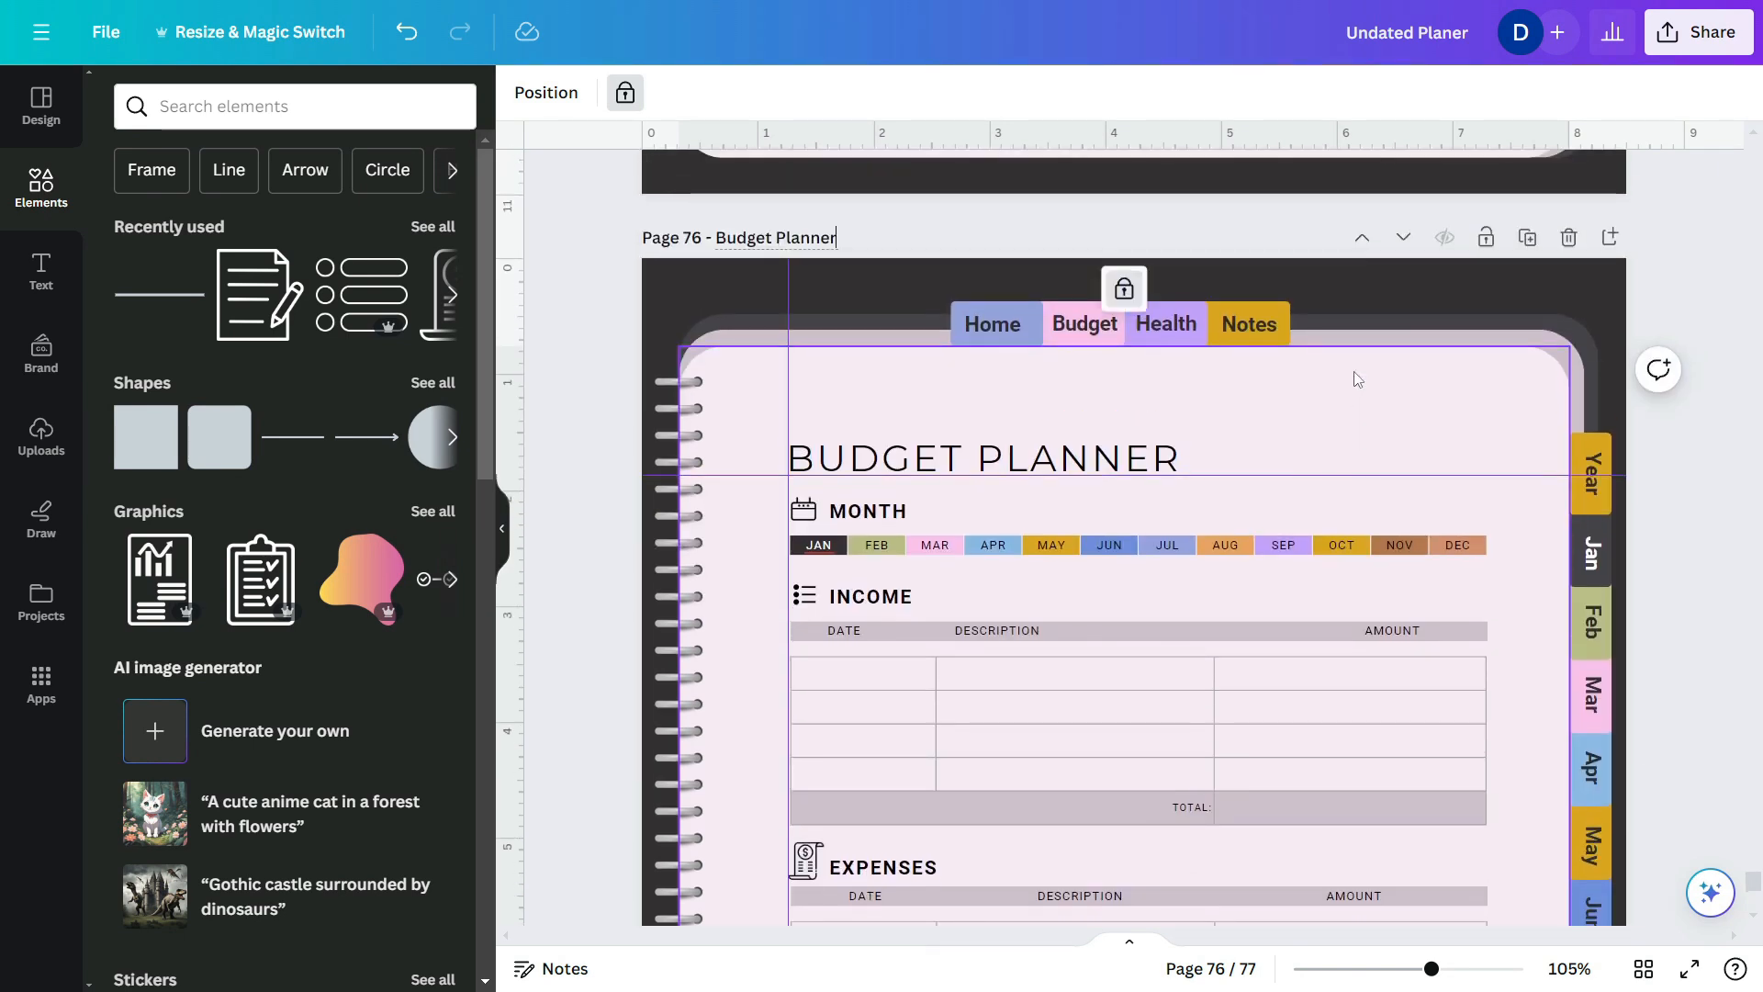
left_click(1527, 237)
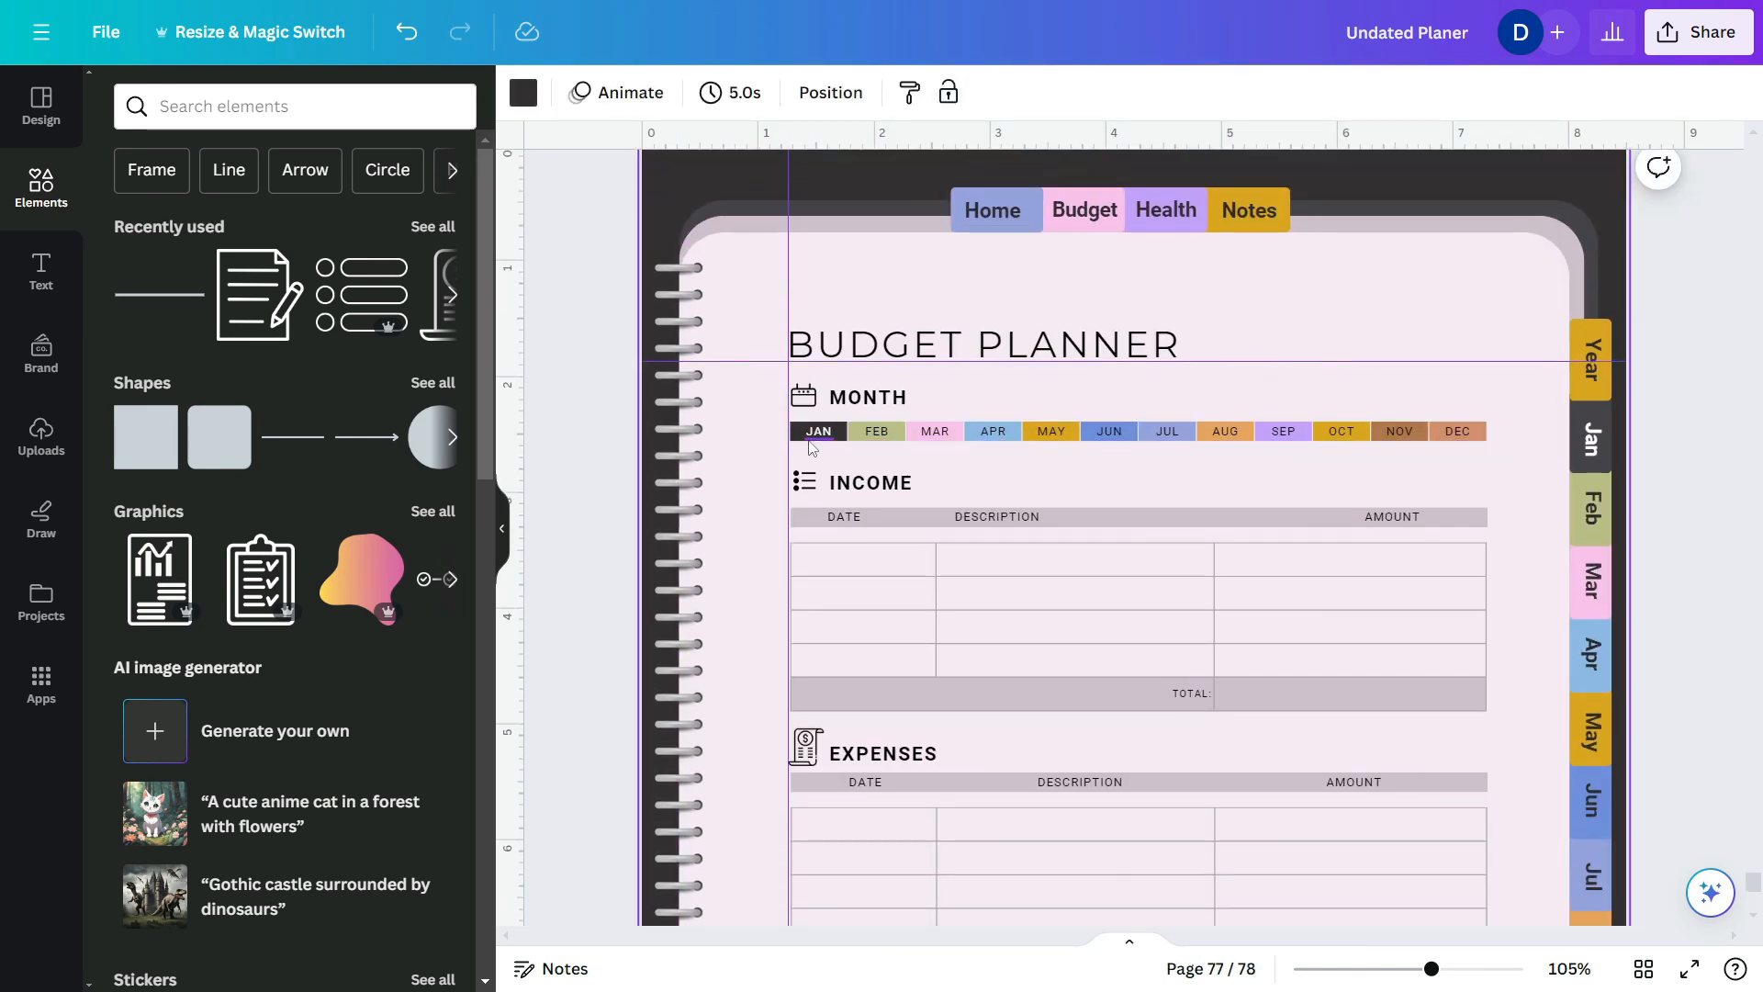
left_click(809, 441)
scroll(809, 441, "up", 4)
left_click_drag(799, 438, 942, 440)
scroll(941, 437, "up", 3)
left_click(972, 527)
scroll(972, 529, "down", 6)
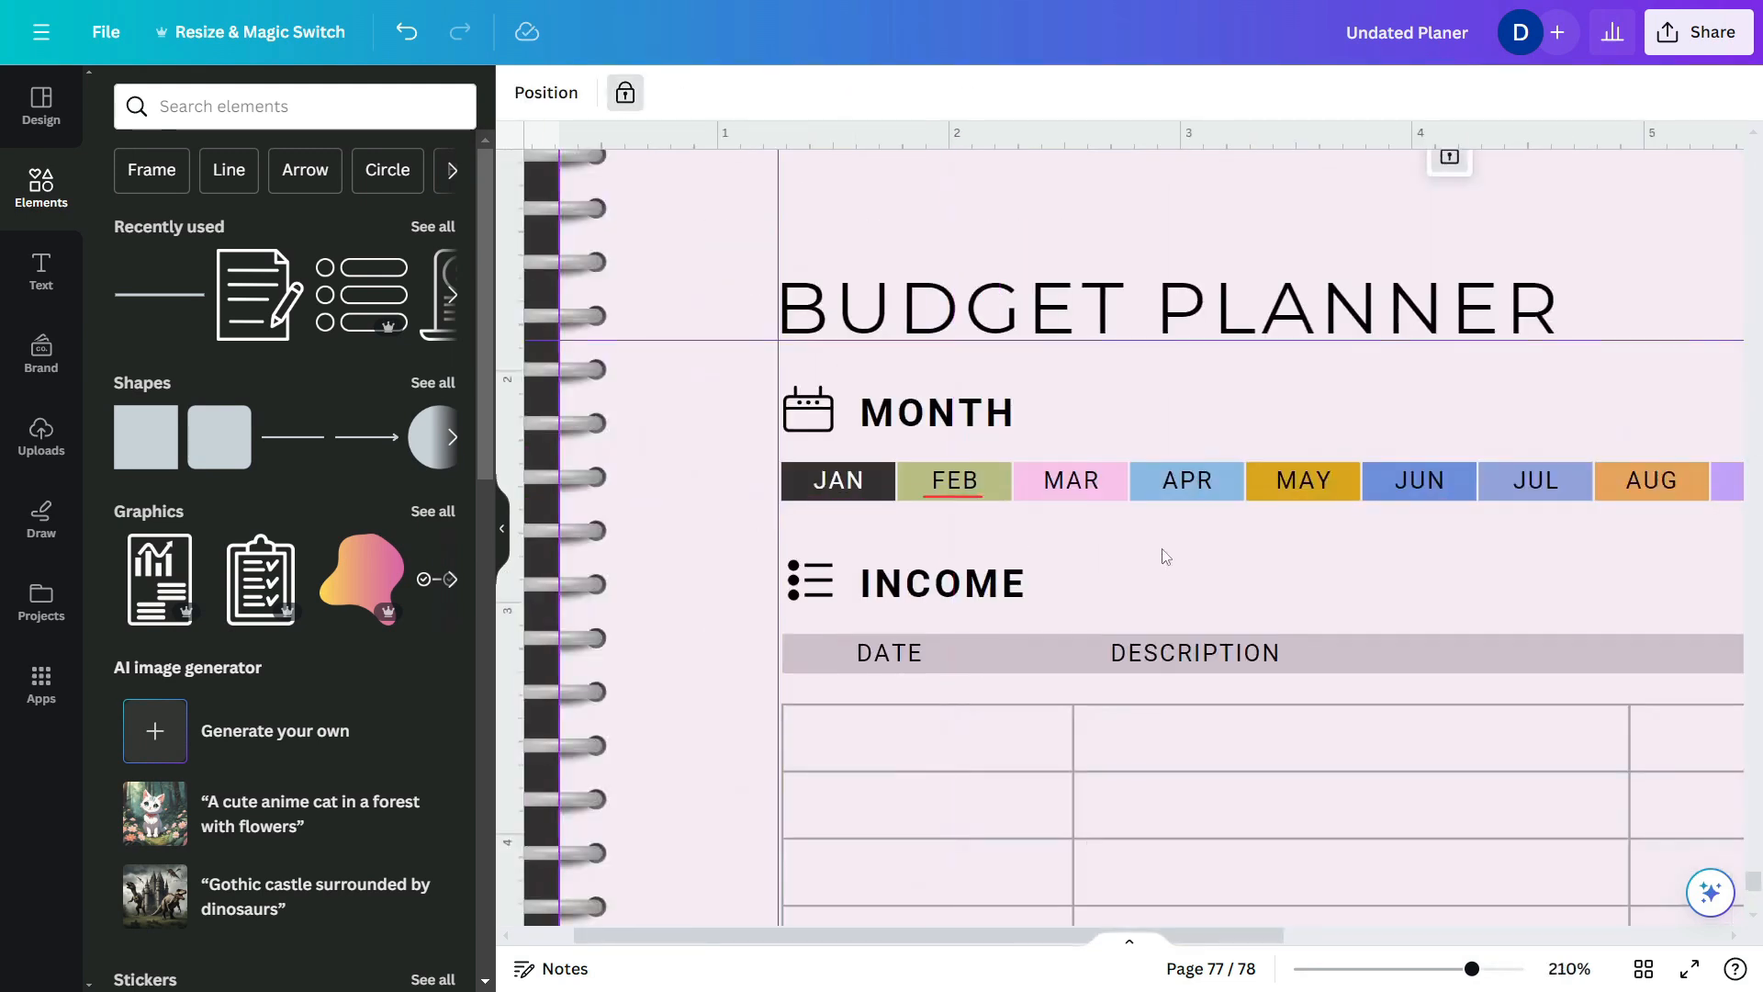
- Duplicate the February budget page and move the red underline beneath MAR on the new copy
scroll(1550, 344, "up", 3)
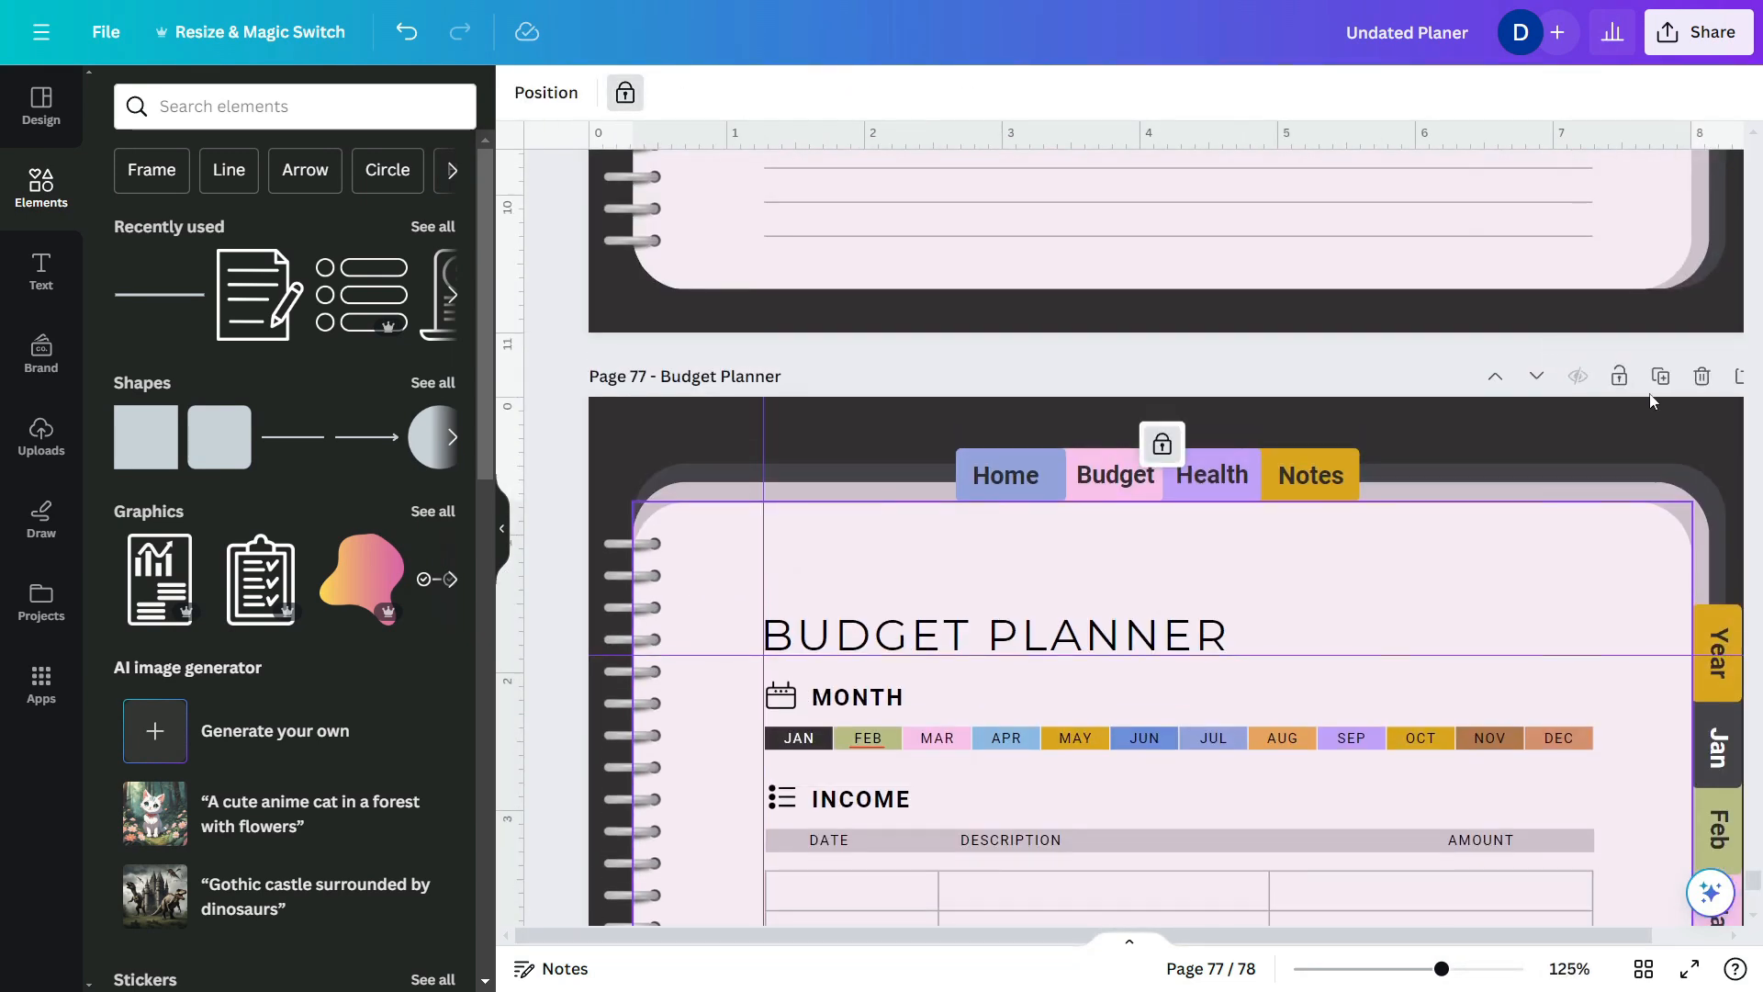
left_click(1663, 387)
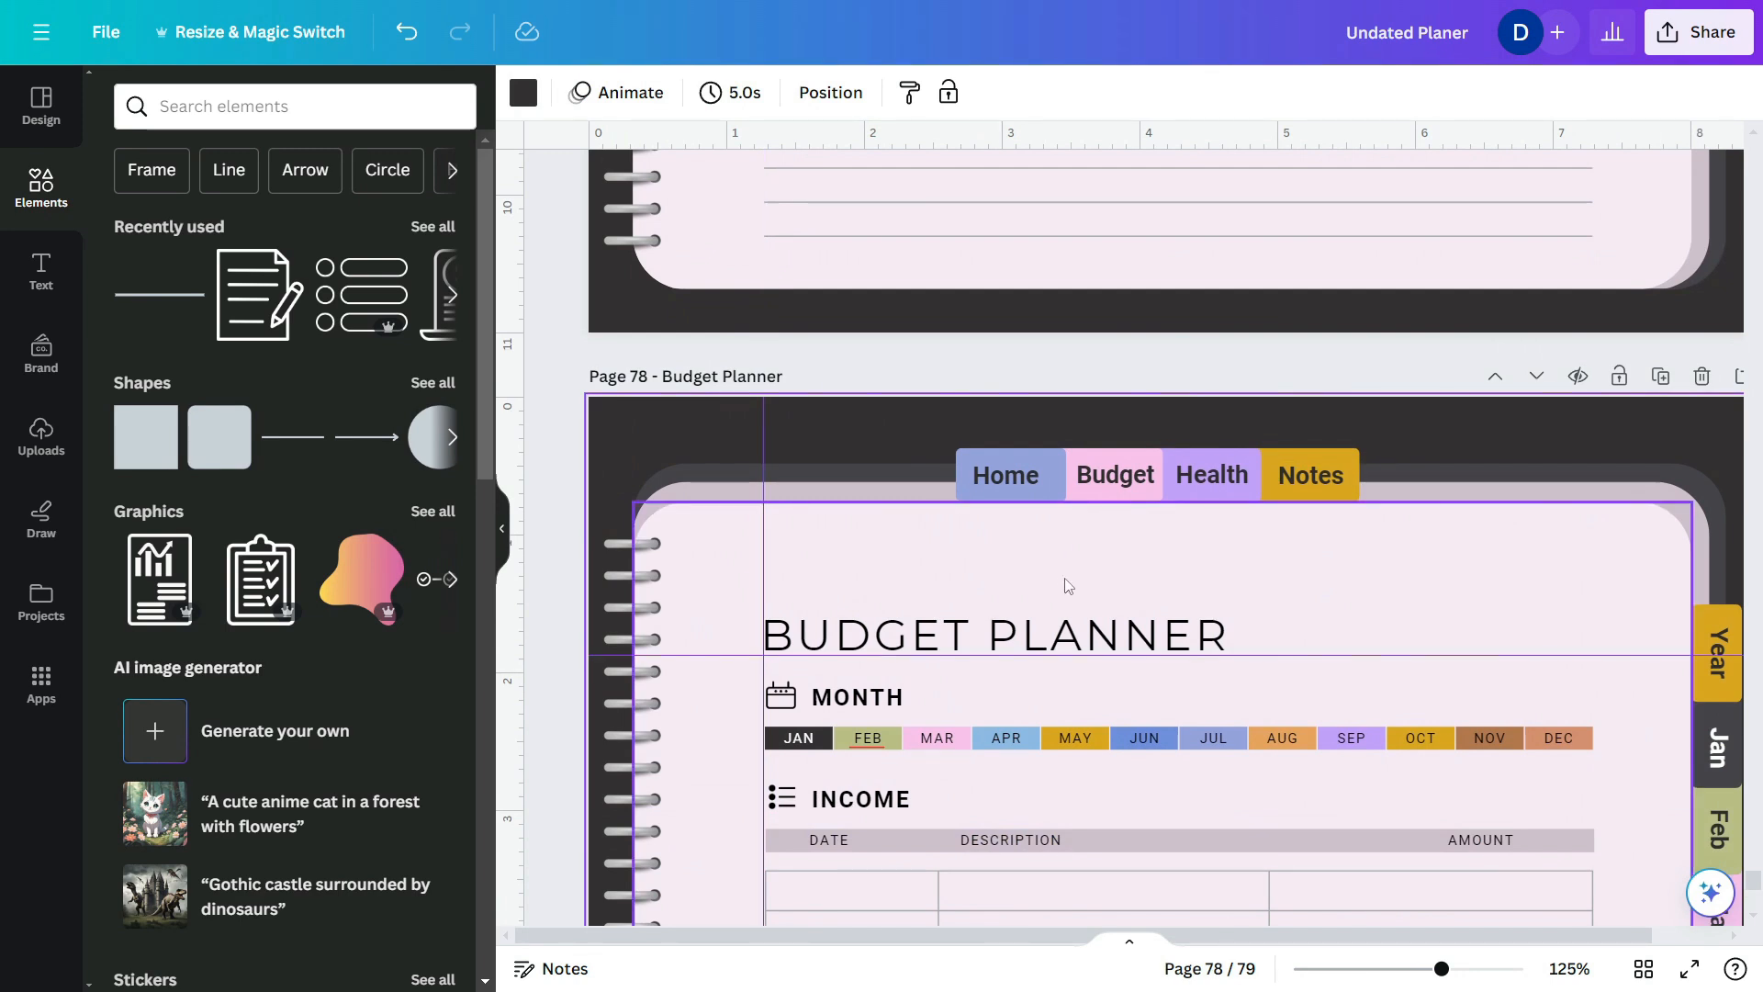
scroll(846, 795, "up", 2)
scroll(846, 795, "up", 3)
left_click_drag(921, 684, 1115, 671)
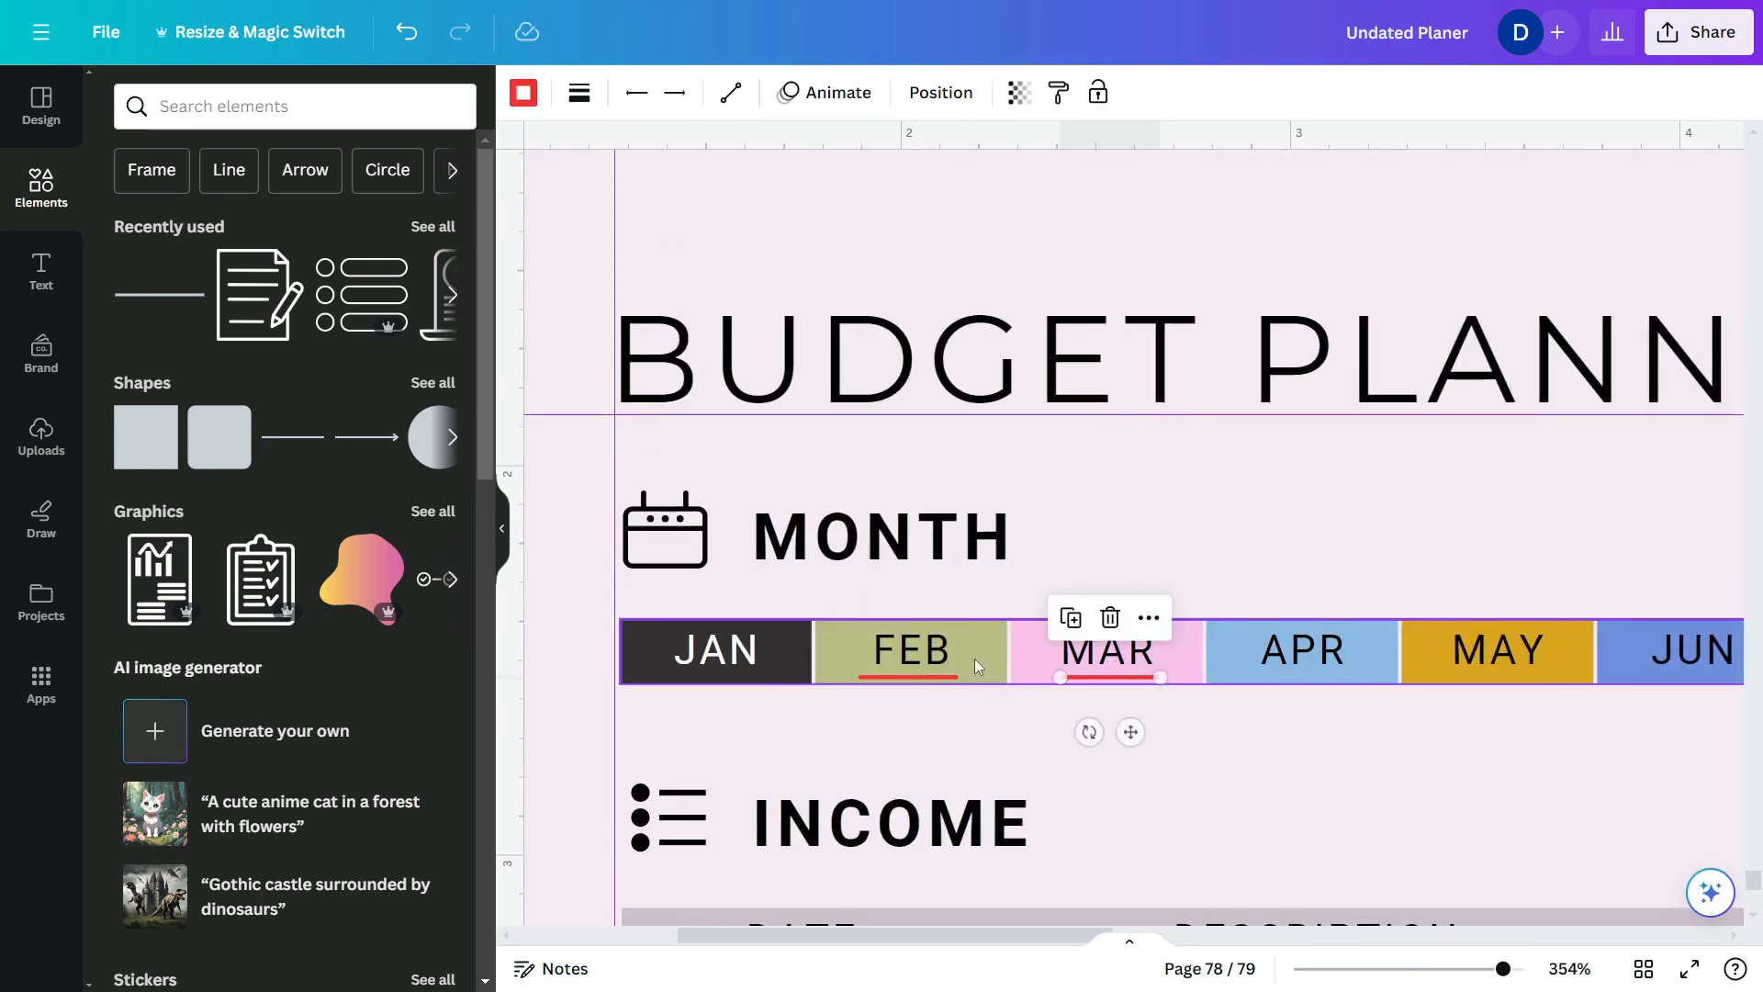
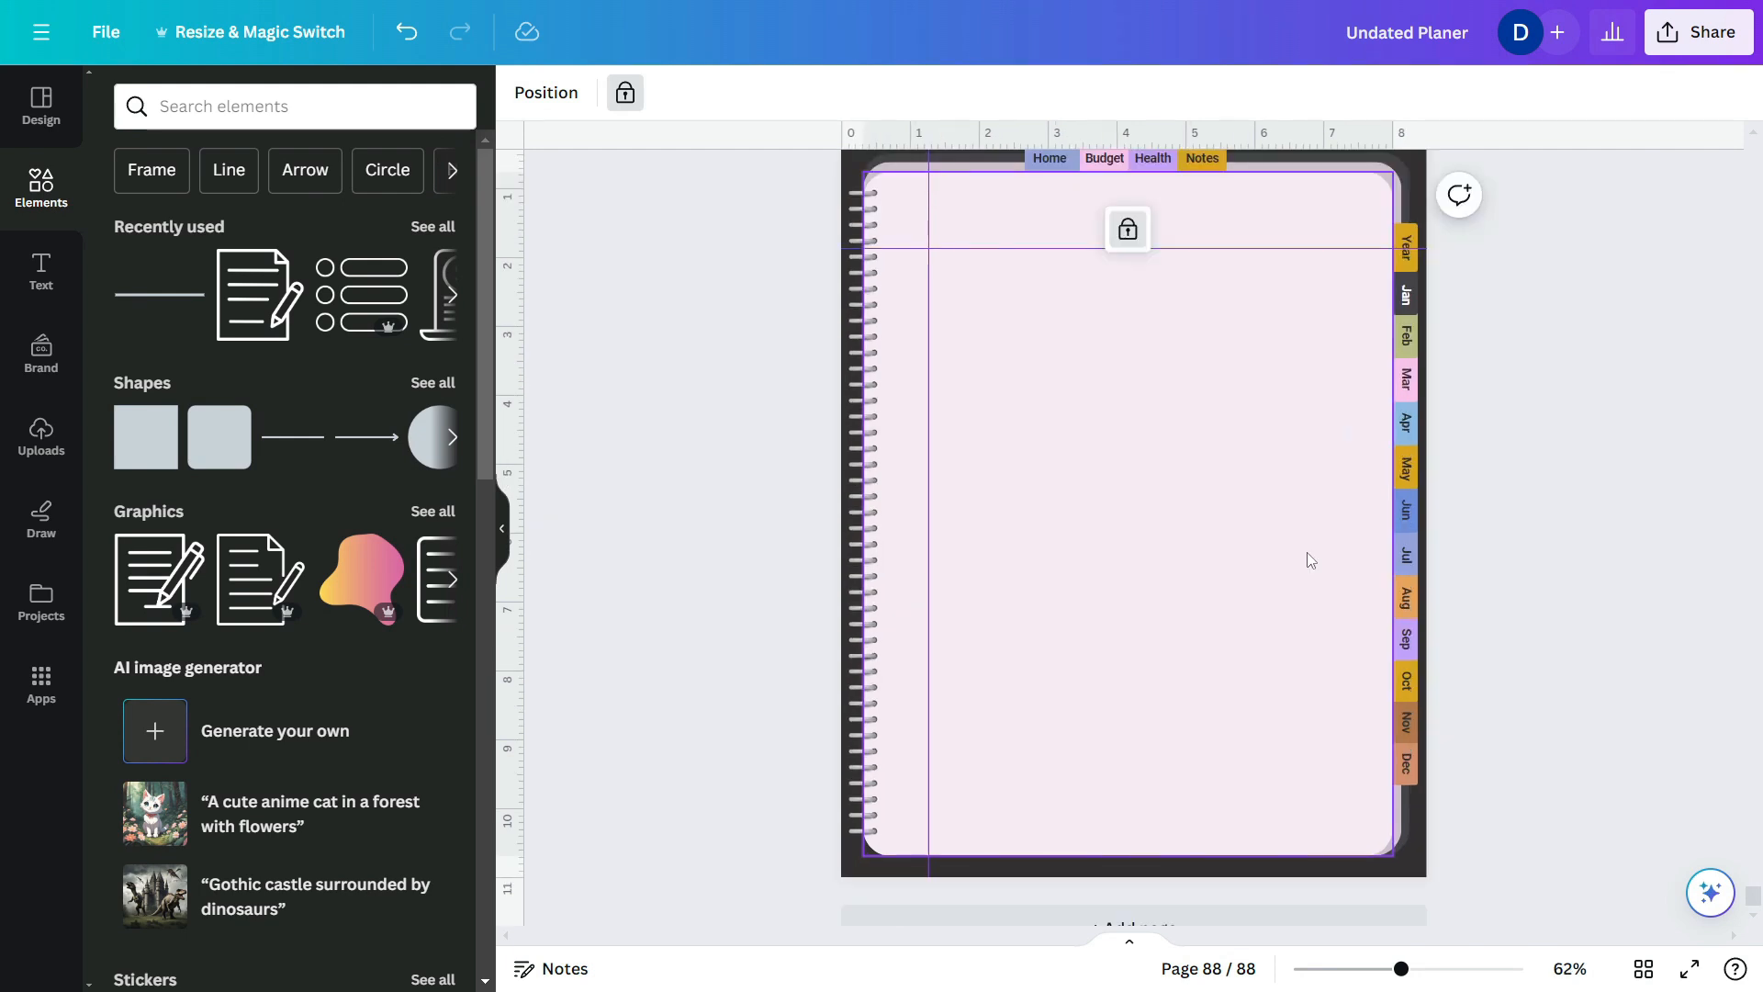
- Search the design templates for "Health planner"
left_click(48, 112)
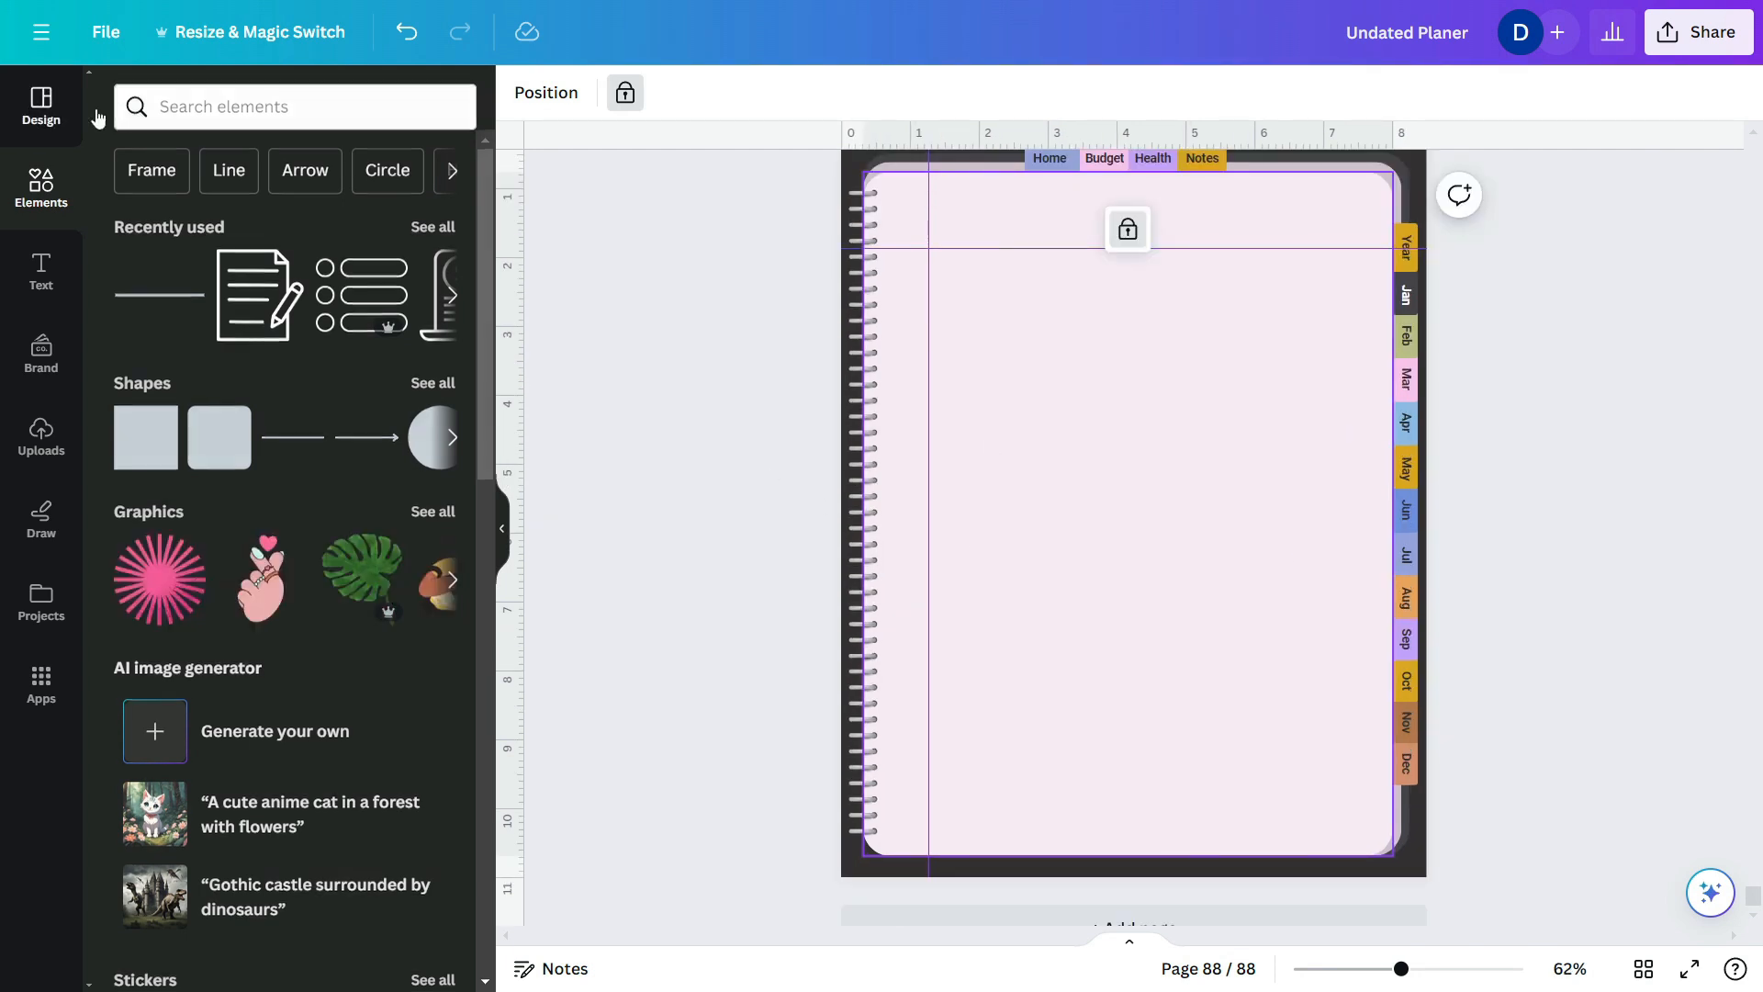
left_click(121, 98)
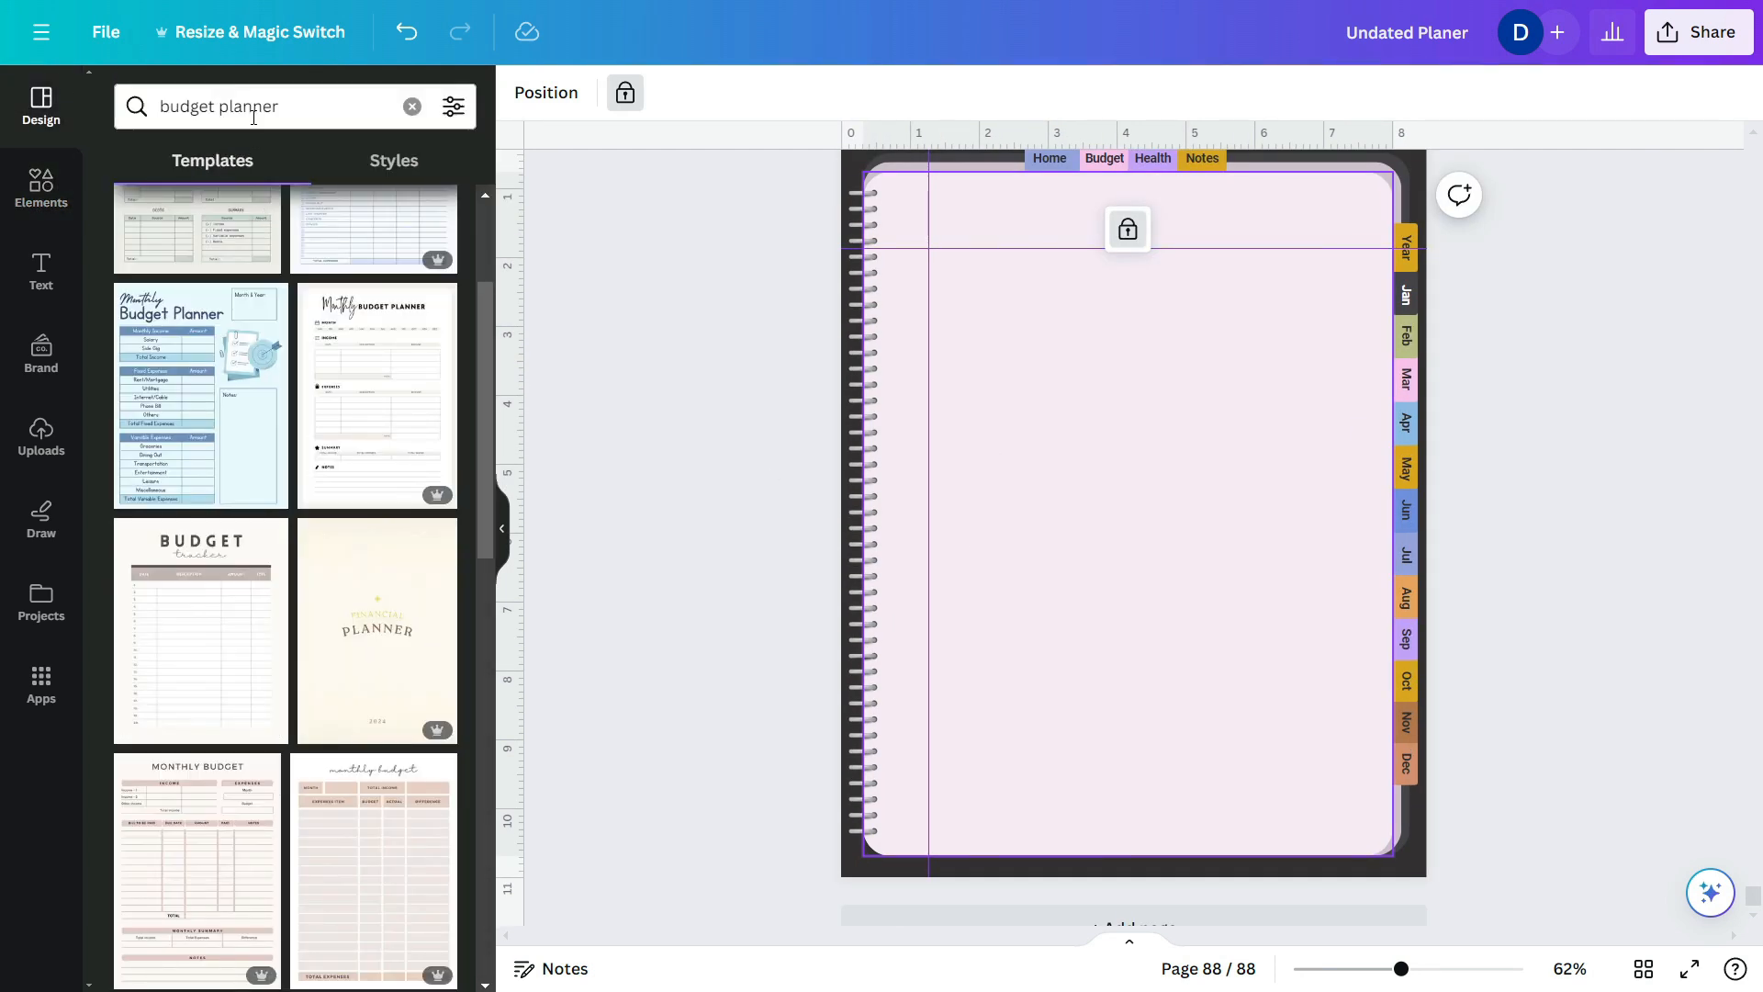
left_click_drag(210, 109, 166, 108)
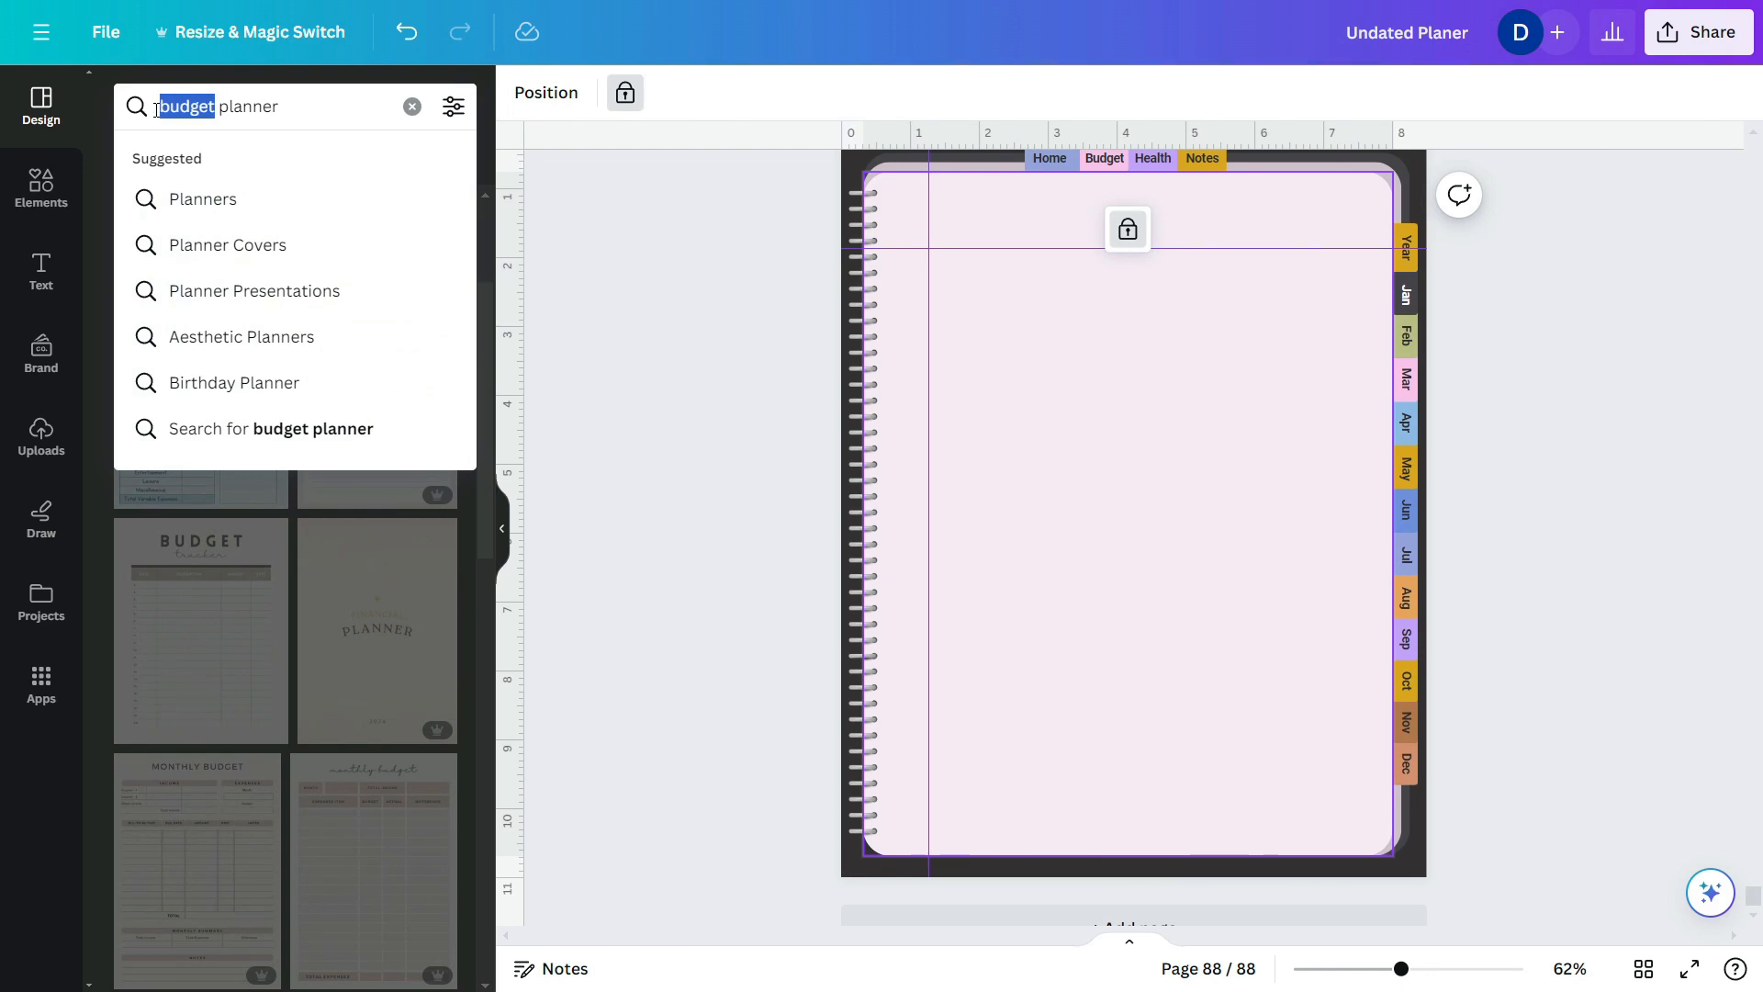
type("Health pl")
key("BackSpace")
key("BackSpace")
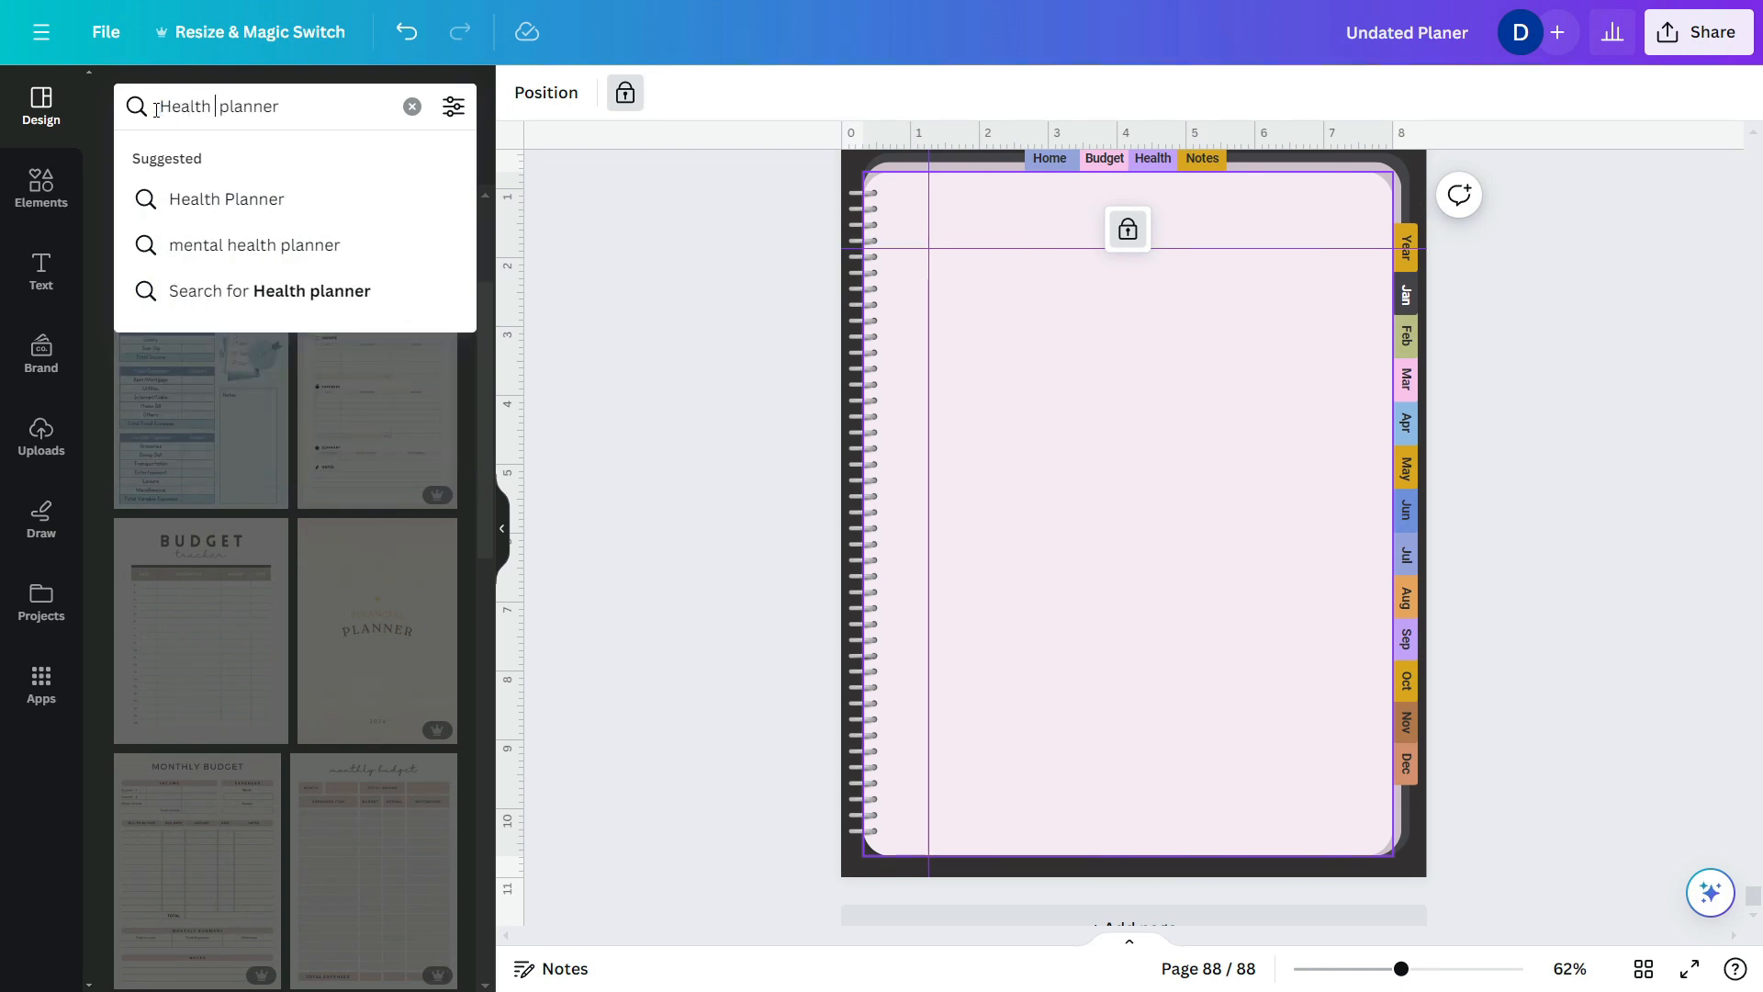
key("Return")
- Browse the health planner templates and add the Black and White Simple Weekly Health Habit Tracker Planner as a new page
scroll(186, 365, "down", 4)
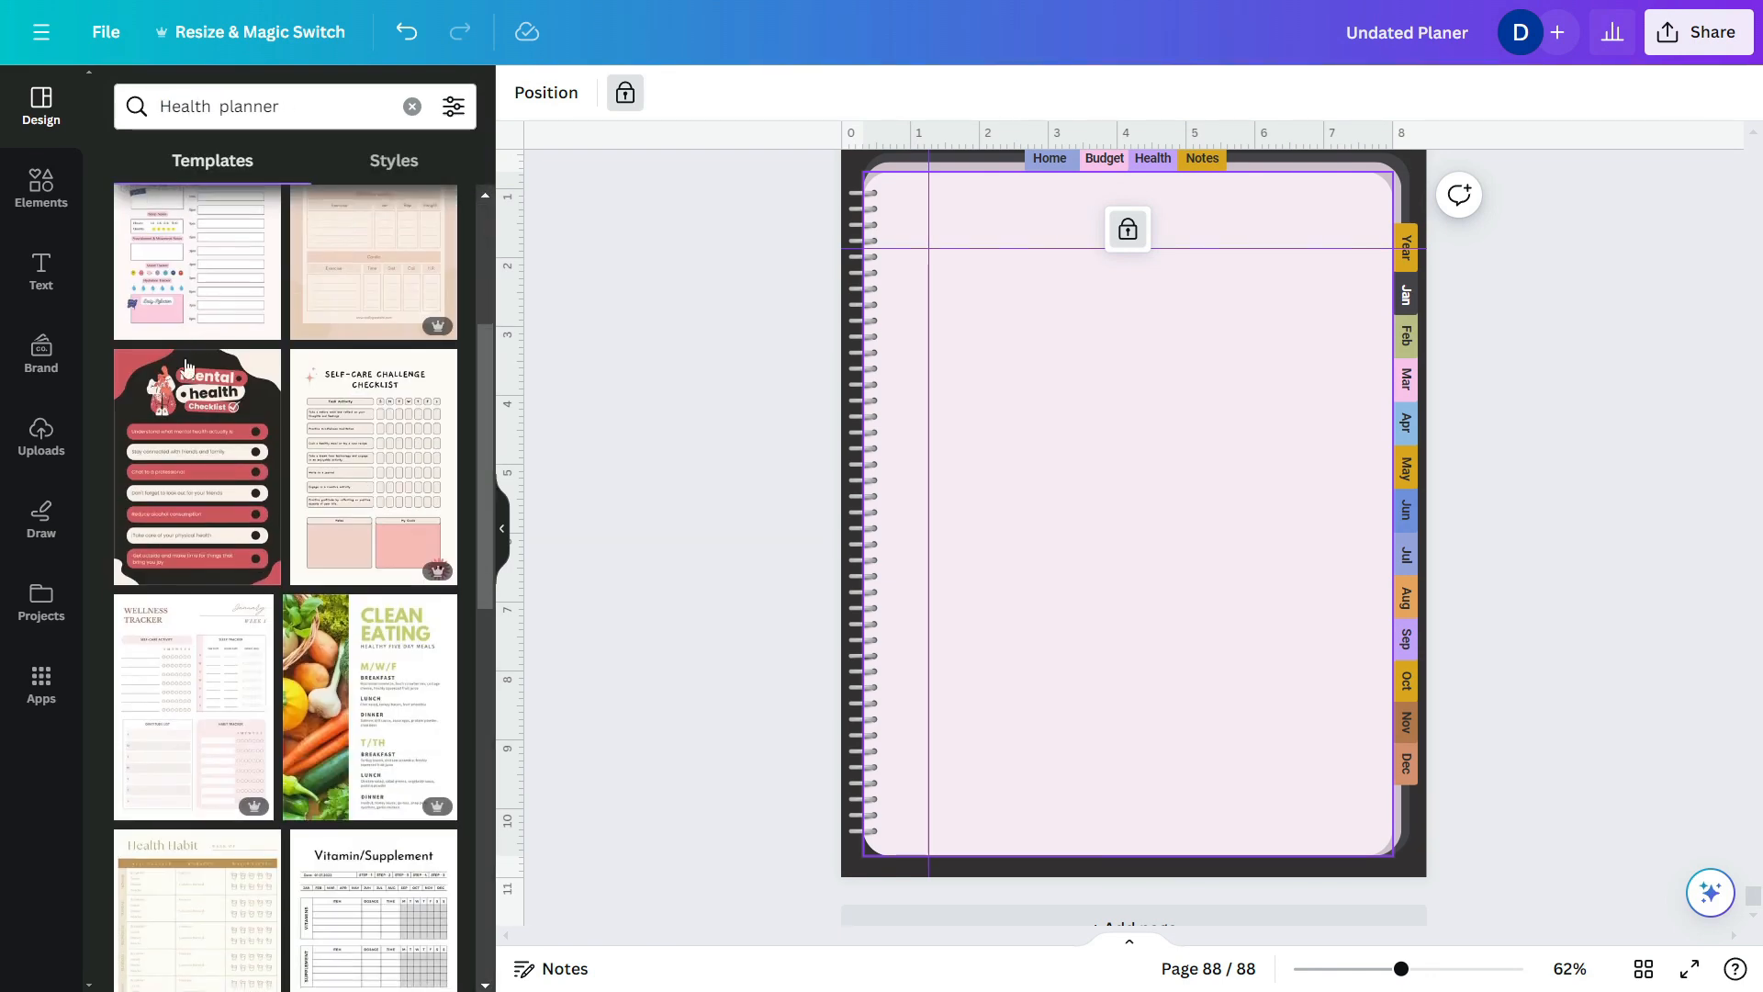
scroll(390, 476, "down", 6)
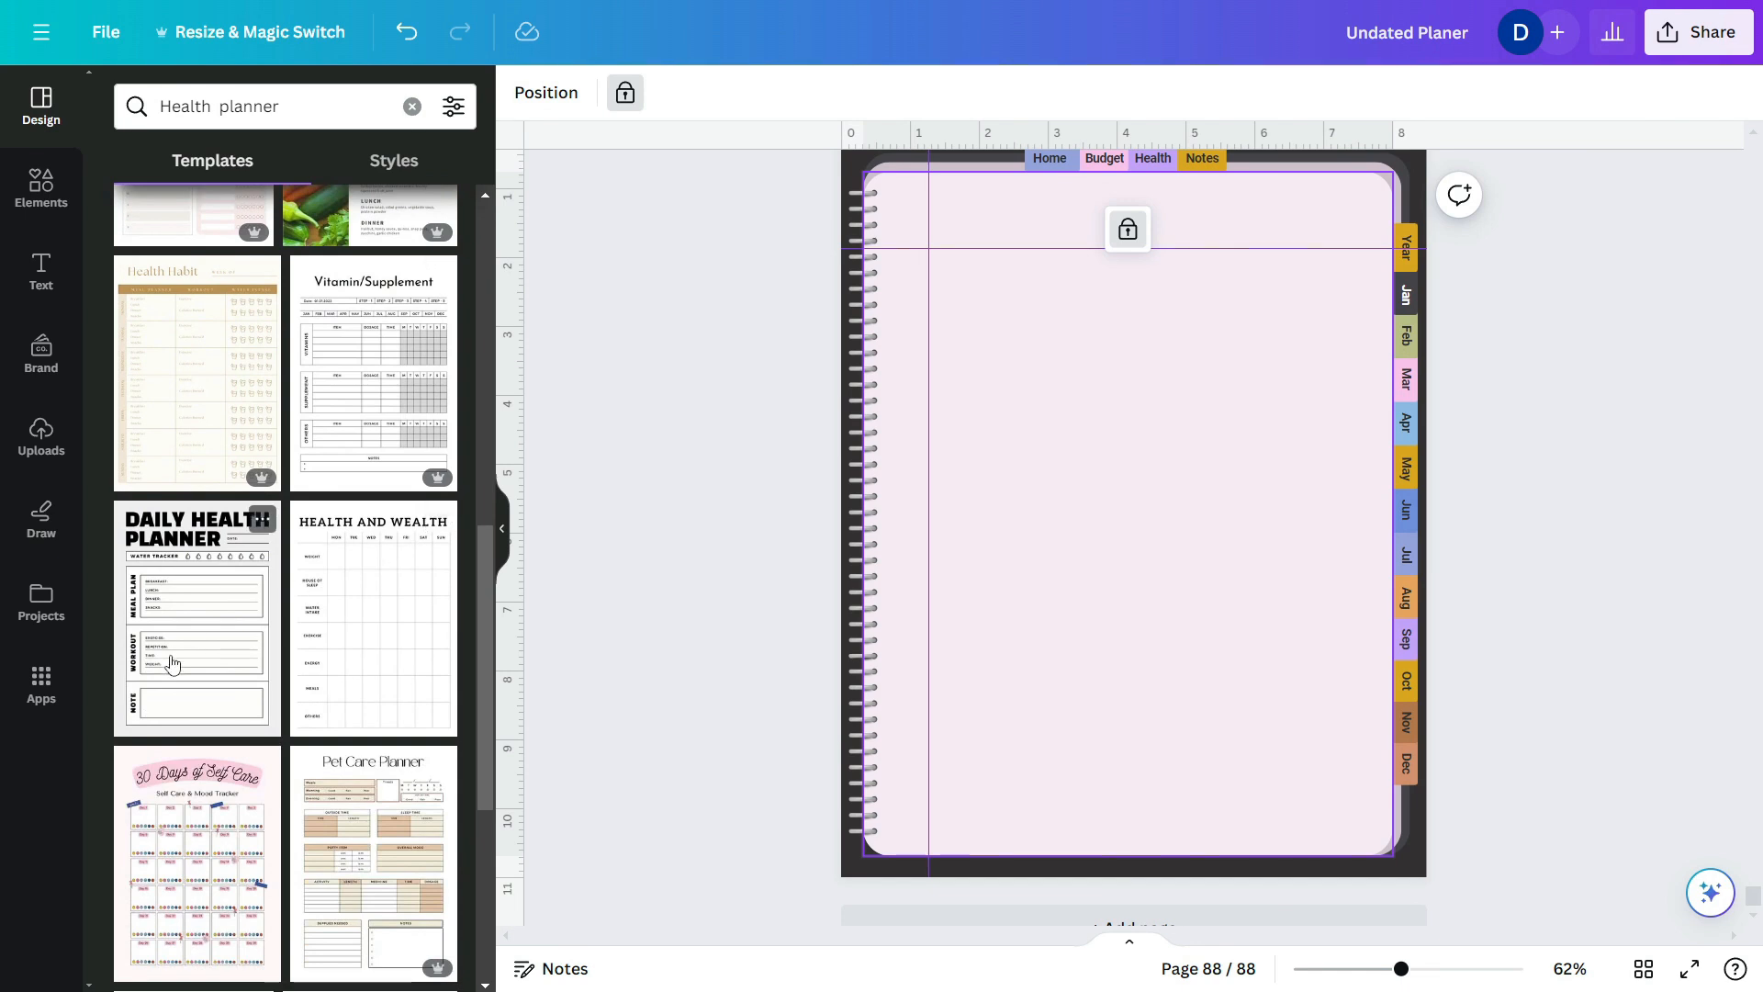
scroll(171, 663, "down", 5)
scroll(321, 571, "up", 10)
scroll(321, 571, "up", 3)
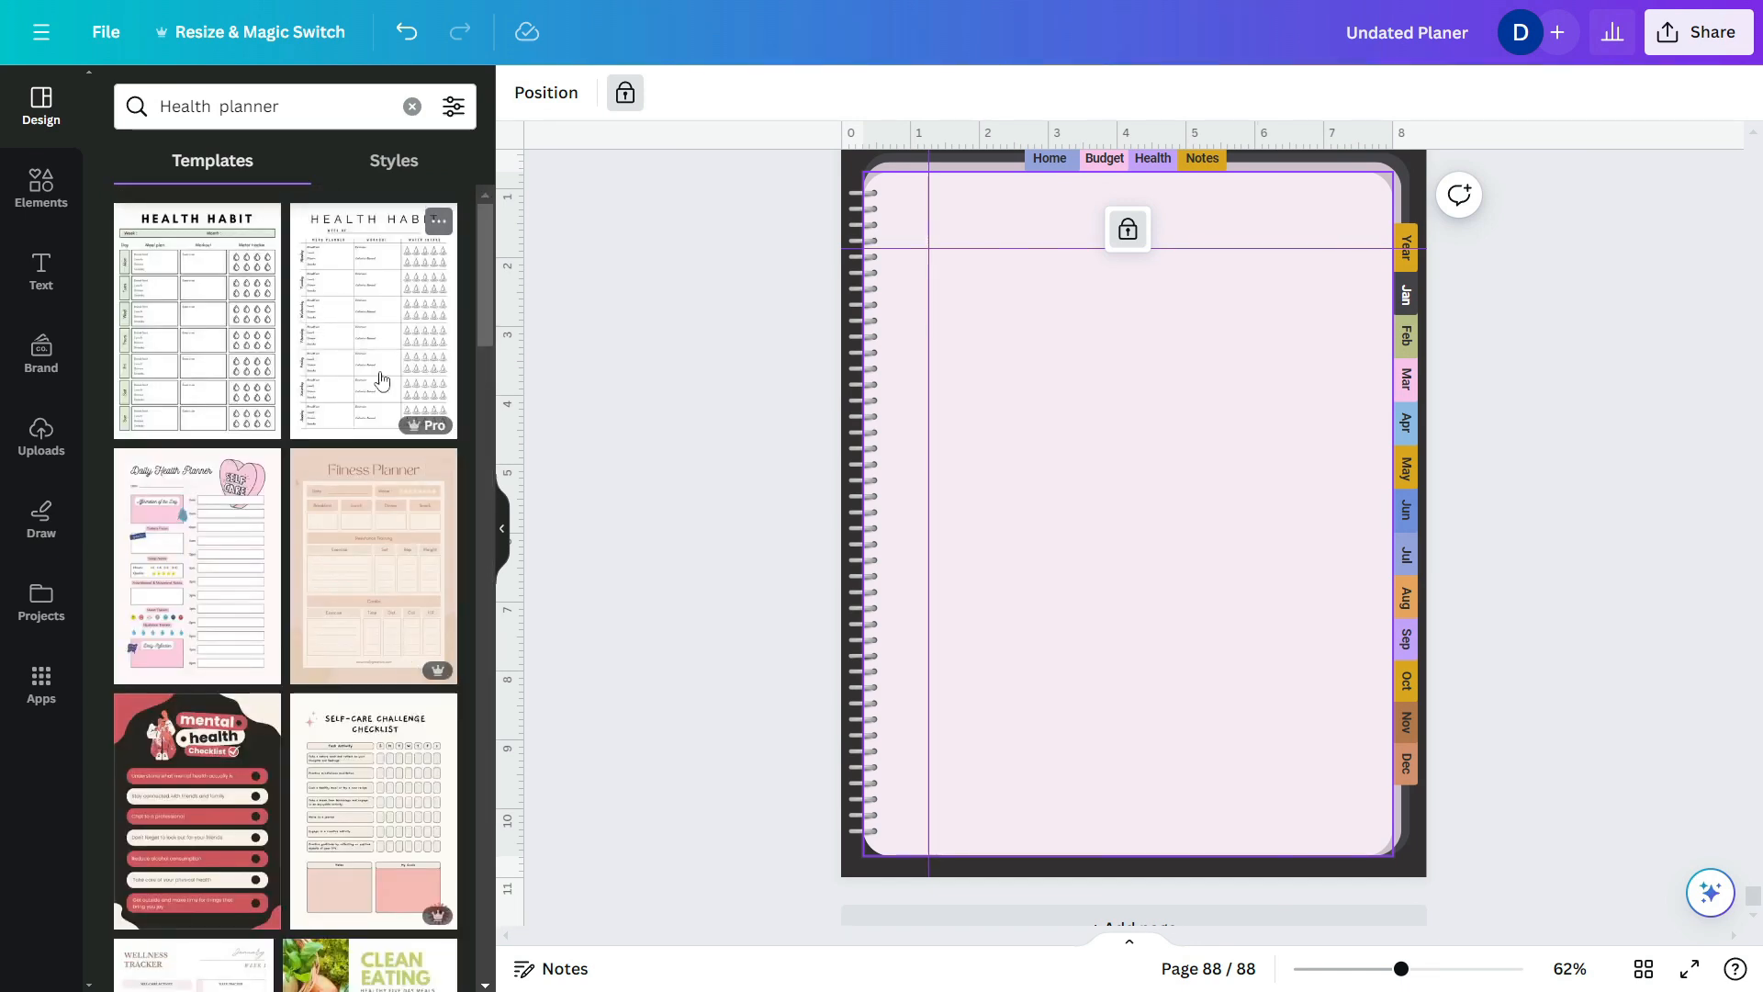
left_click(361, 312)
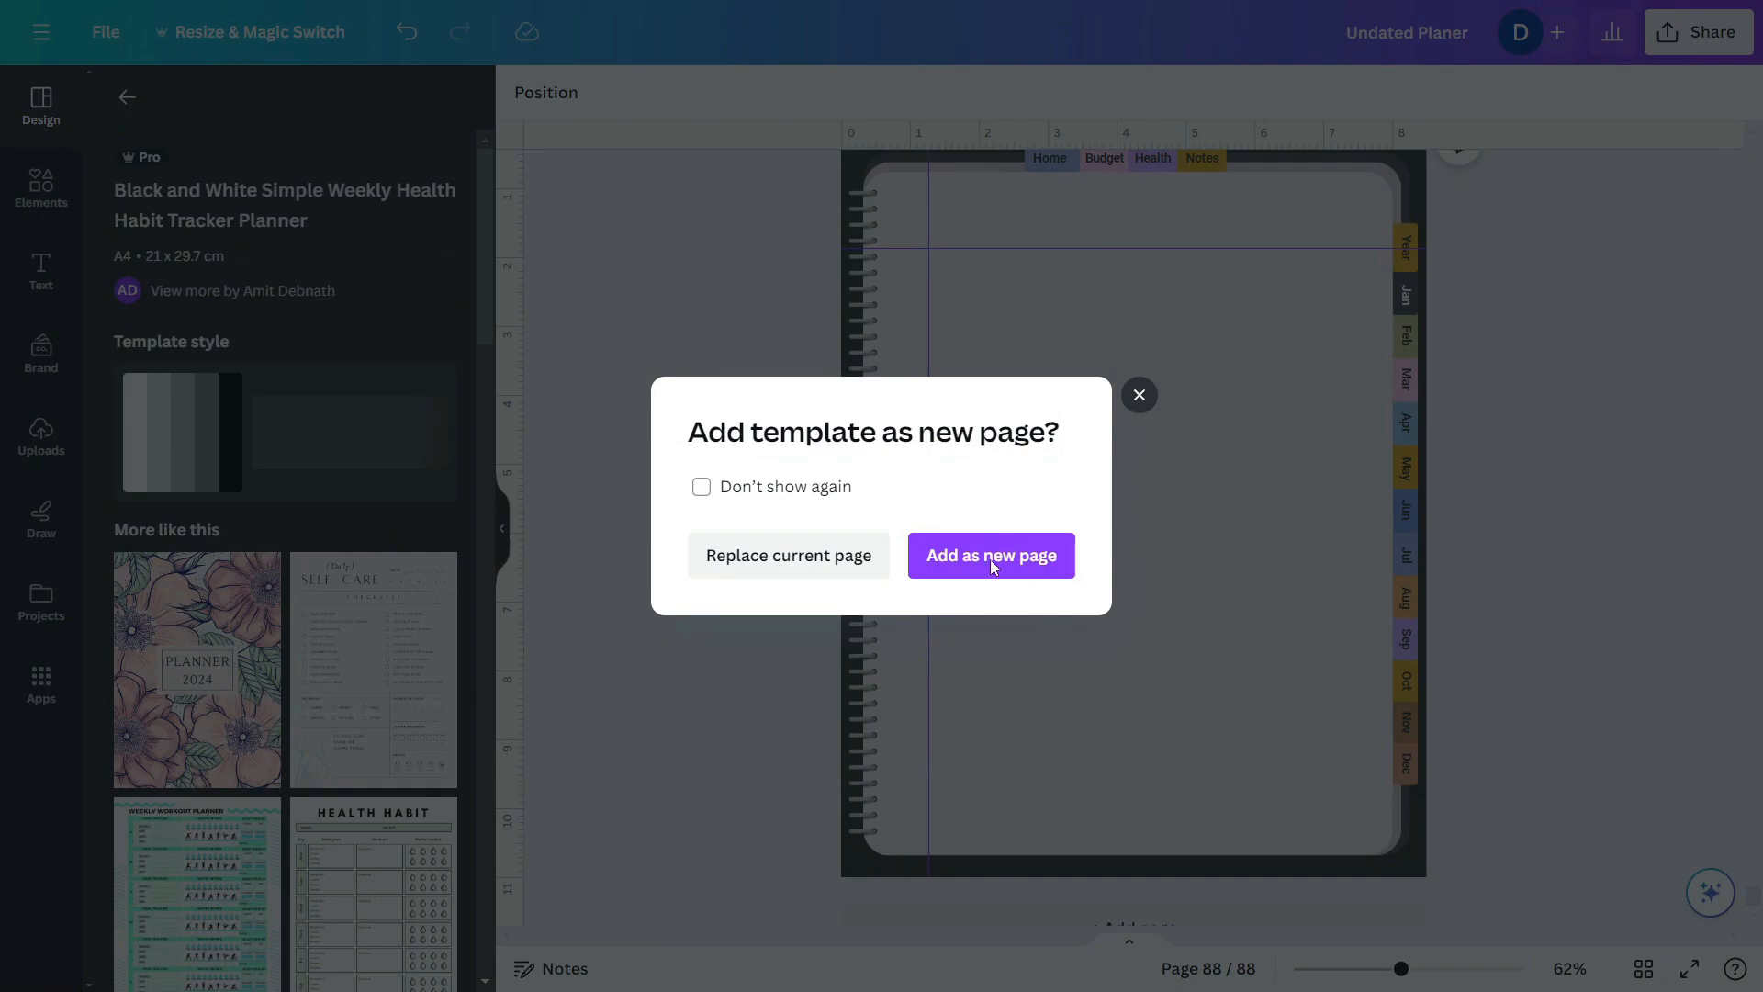
left_click(990, 559)
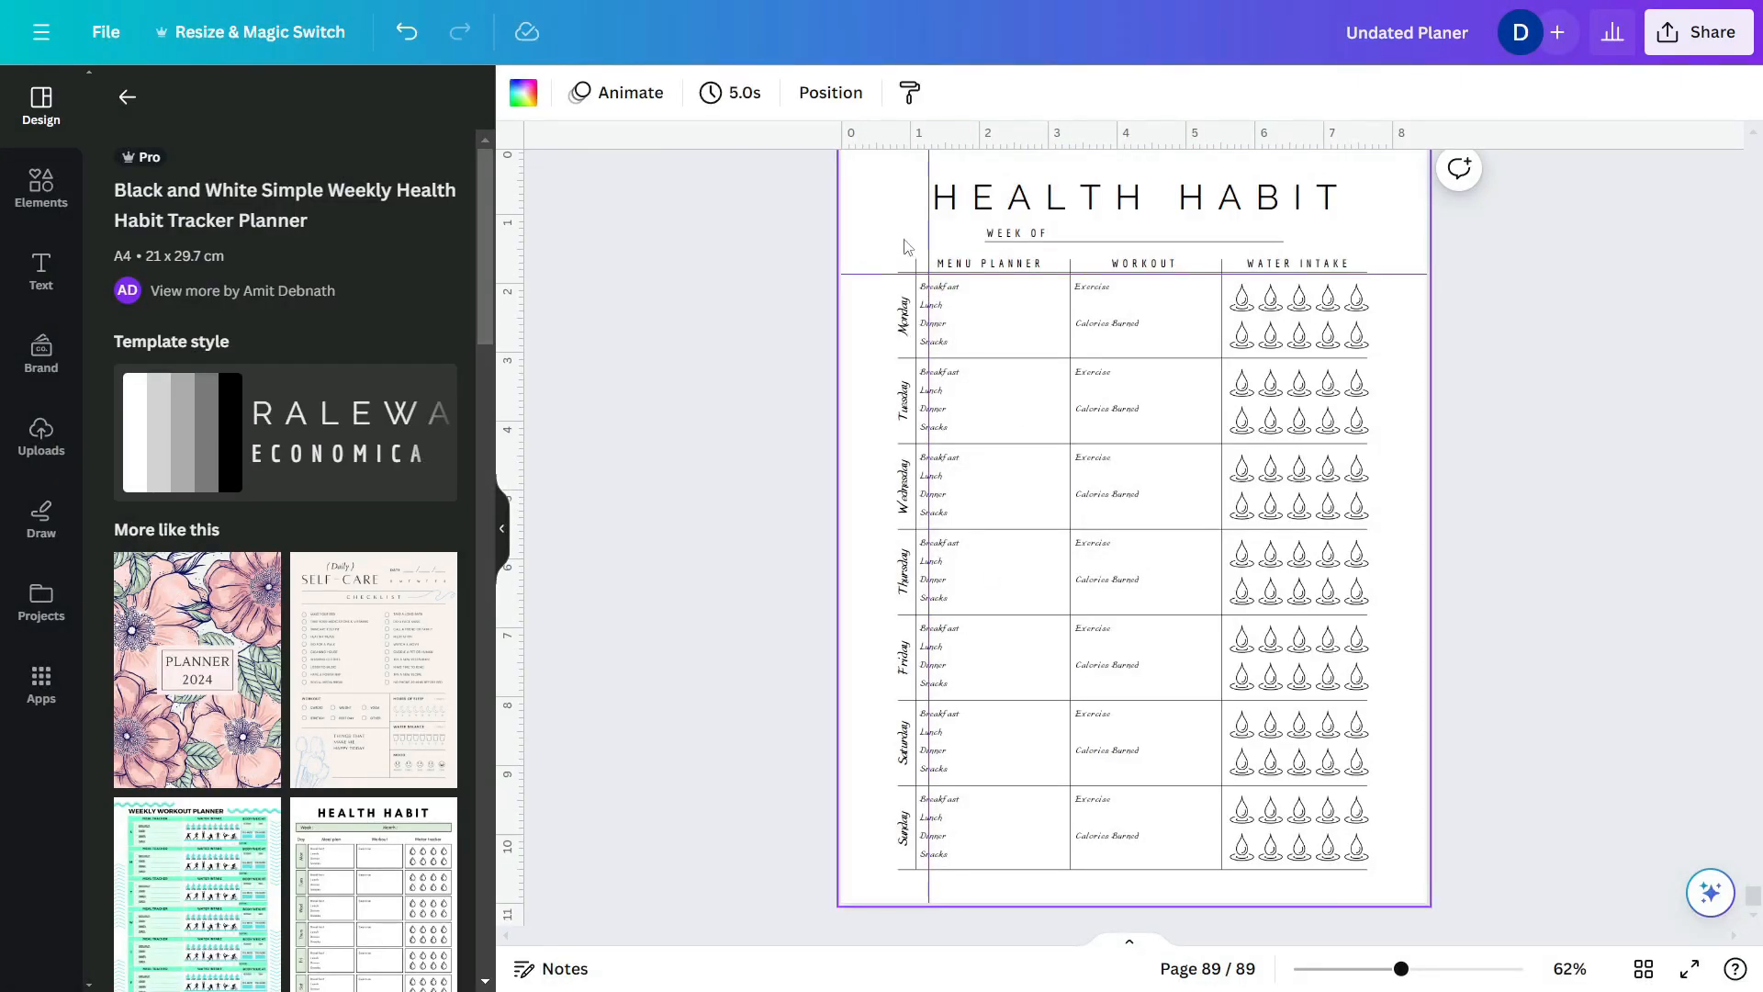
- Copy all elements of the Health Habit template and paste them onto the blank planner page 88
left_click_drag(879, 168, 1536, 867)
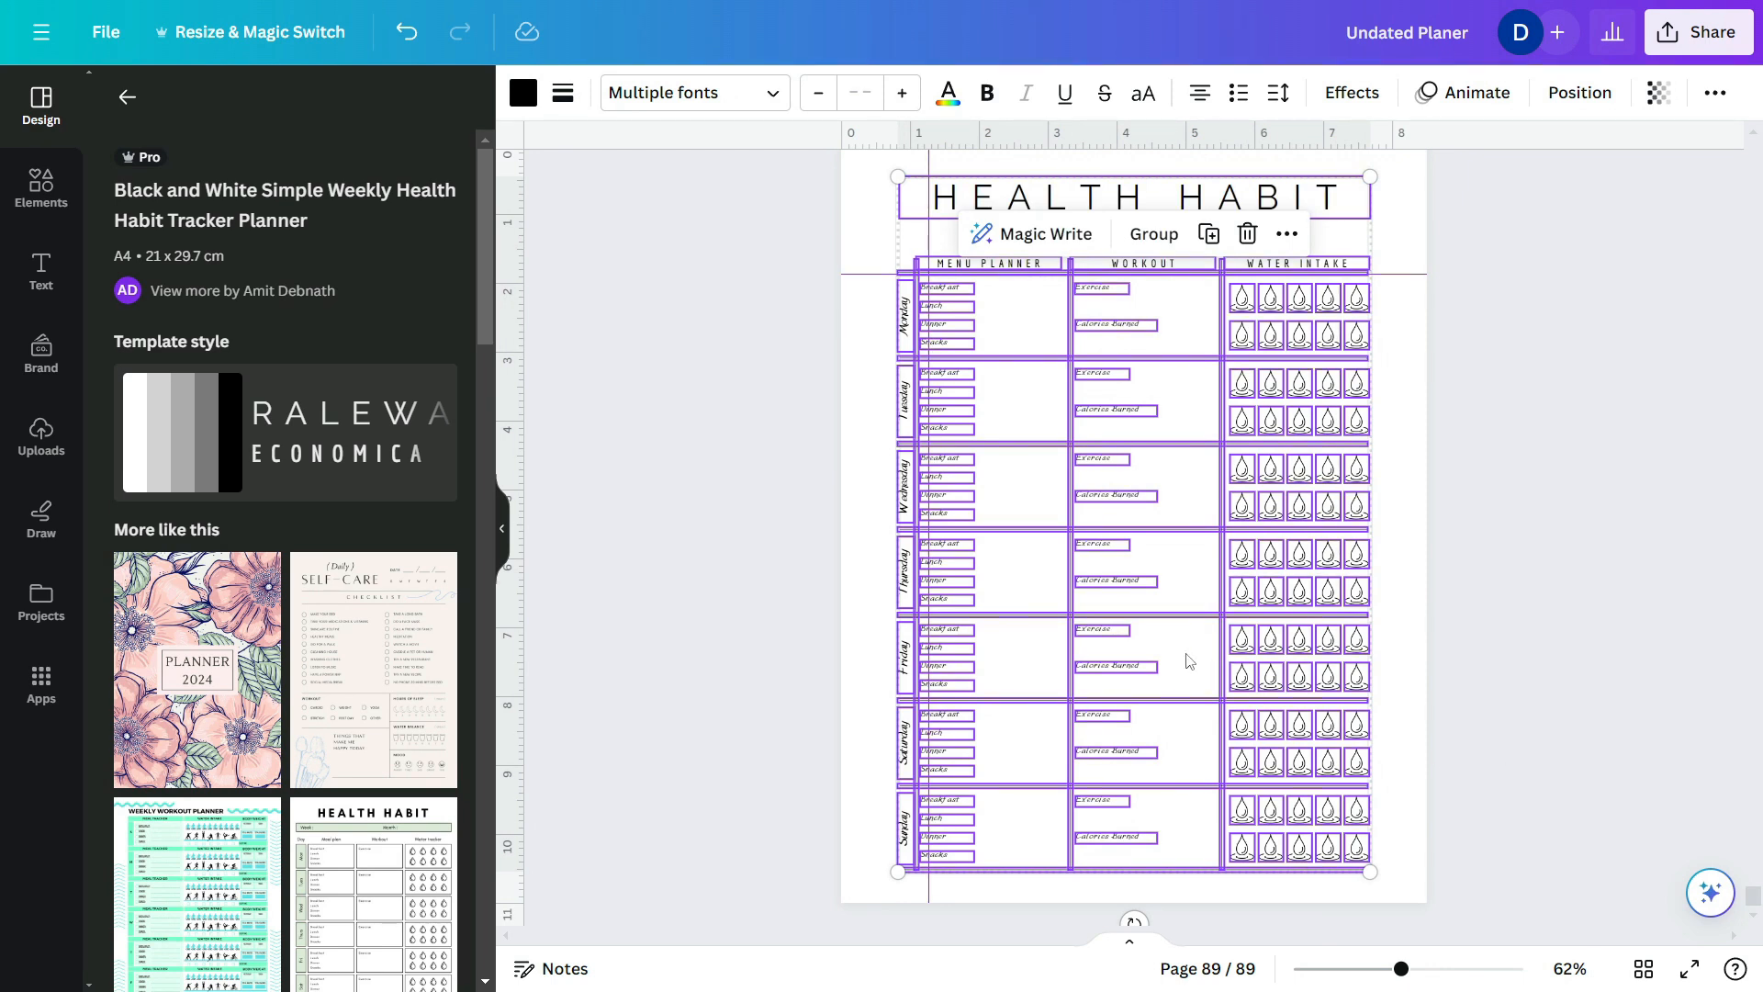
scroll(1165, 655, "up", 6)
scroll(1104, 490, "up", 3)
left_click(1104, 490)
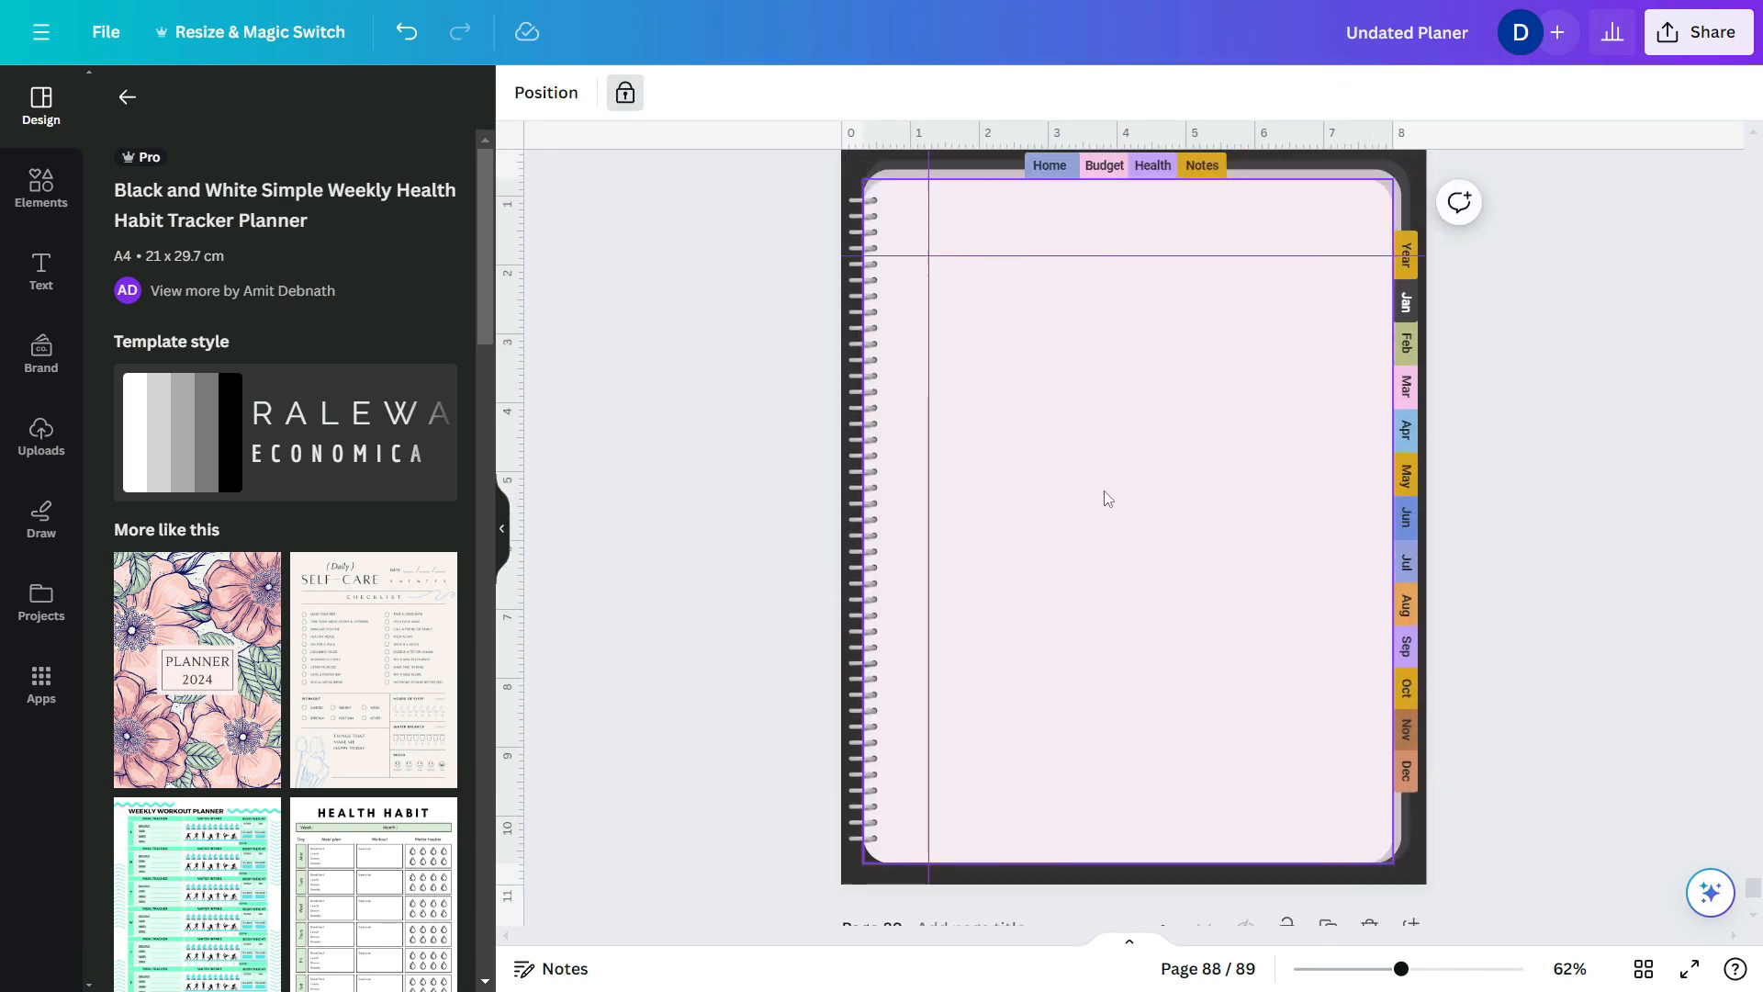
key("ctrl+v")
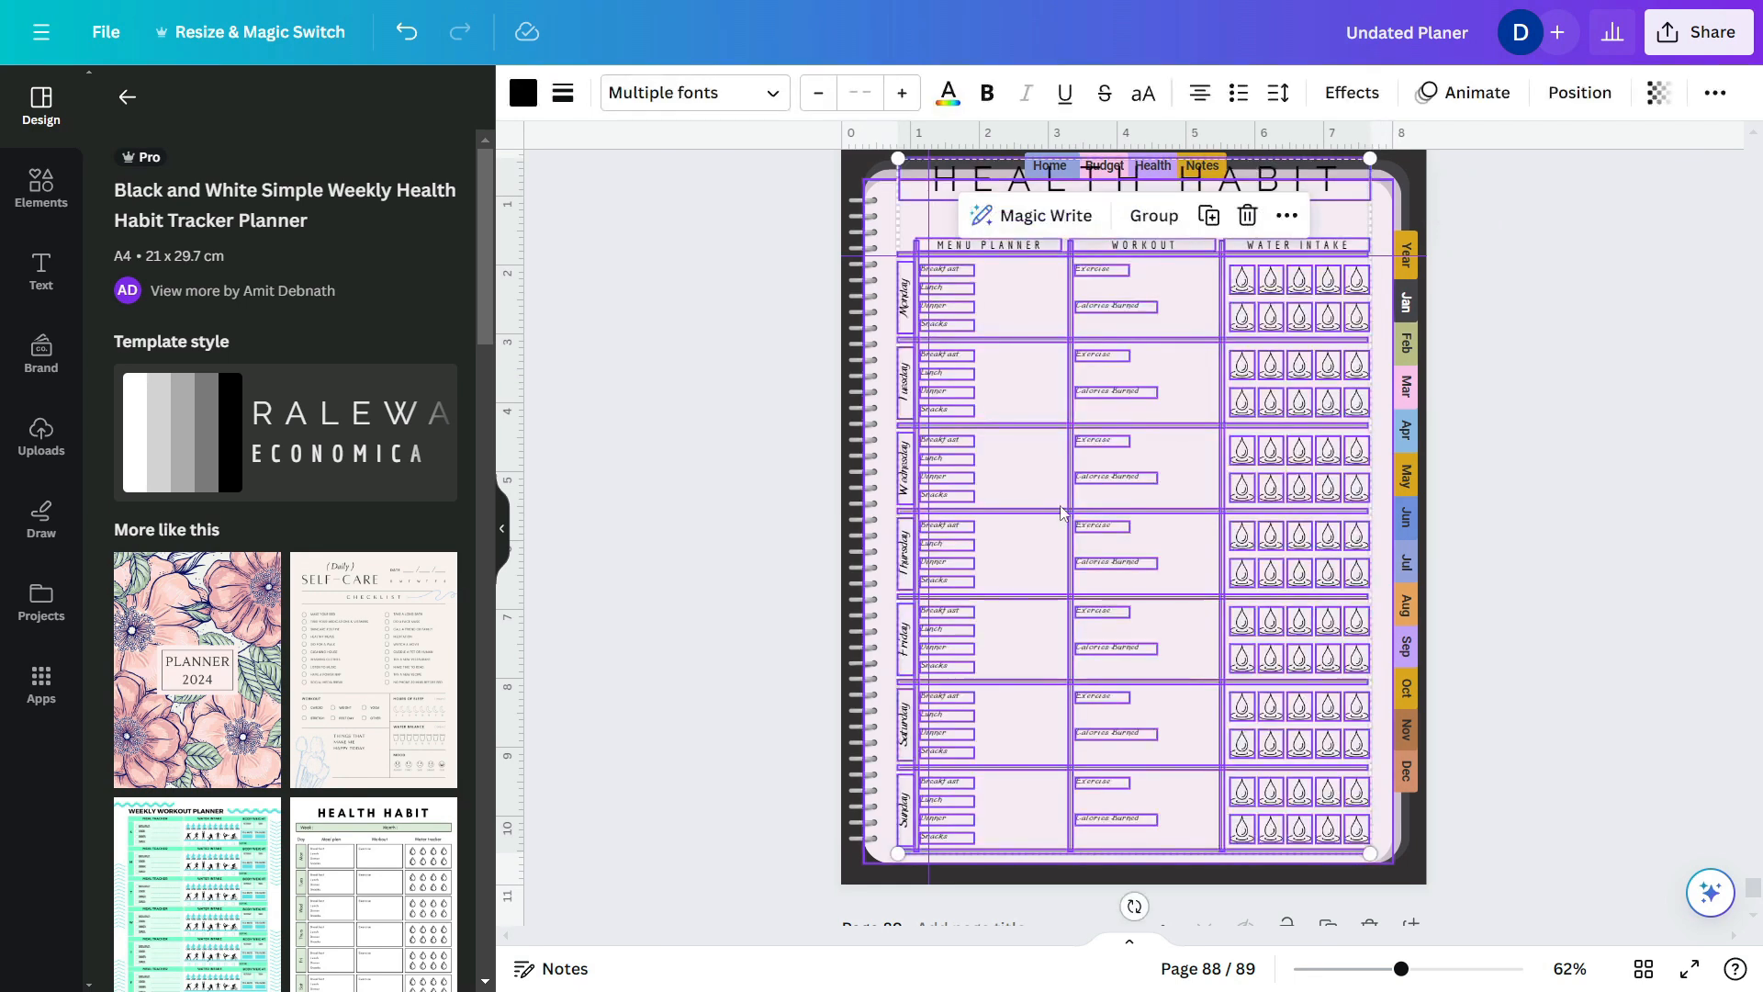
- Scale down the pasted habit tracker table and position it within the notebook page
left_click(795, 392)
left_click_drag(811, 211, 1375, 846)
key("ctrl+z")
left_click_drag(839, 240, 1383, 859)
left_click(895, 223)
left_click_drag(1369, 856, 1325, 796)
left_click_drag(1304, 776, 1354, 819)
- Delete the leftover horizontal lines below the tracker table and under the WEEK OF label
left_click(1181, 861)
left_click(1181, 850)
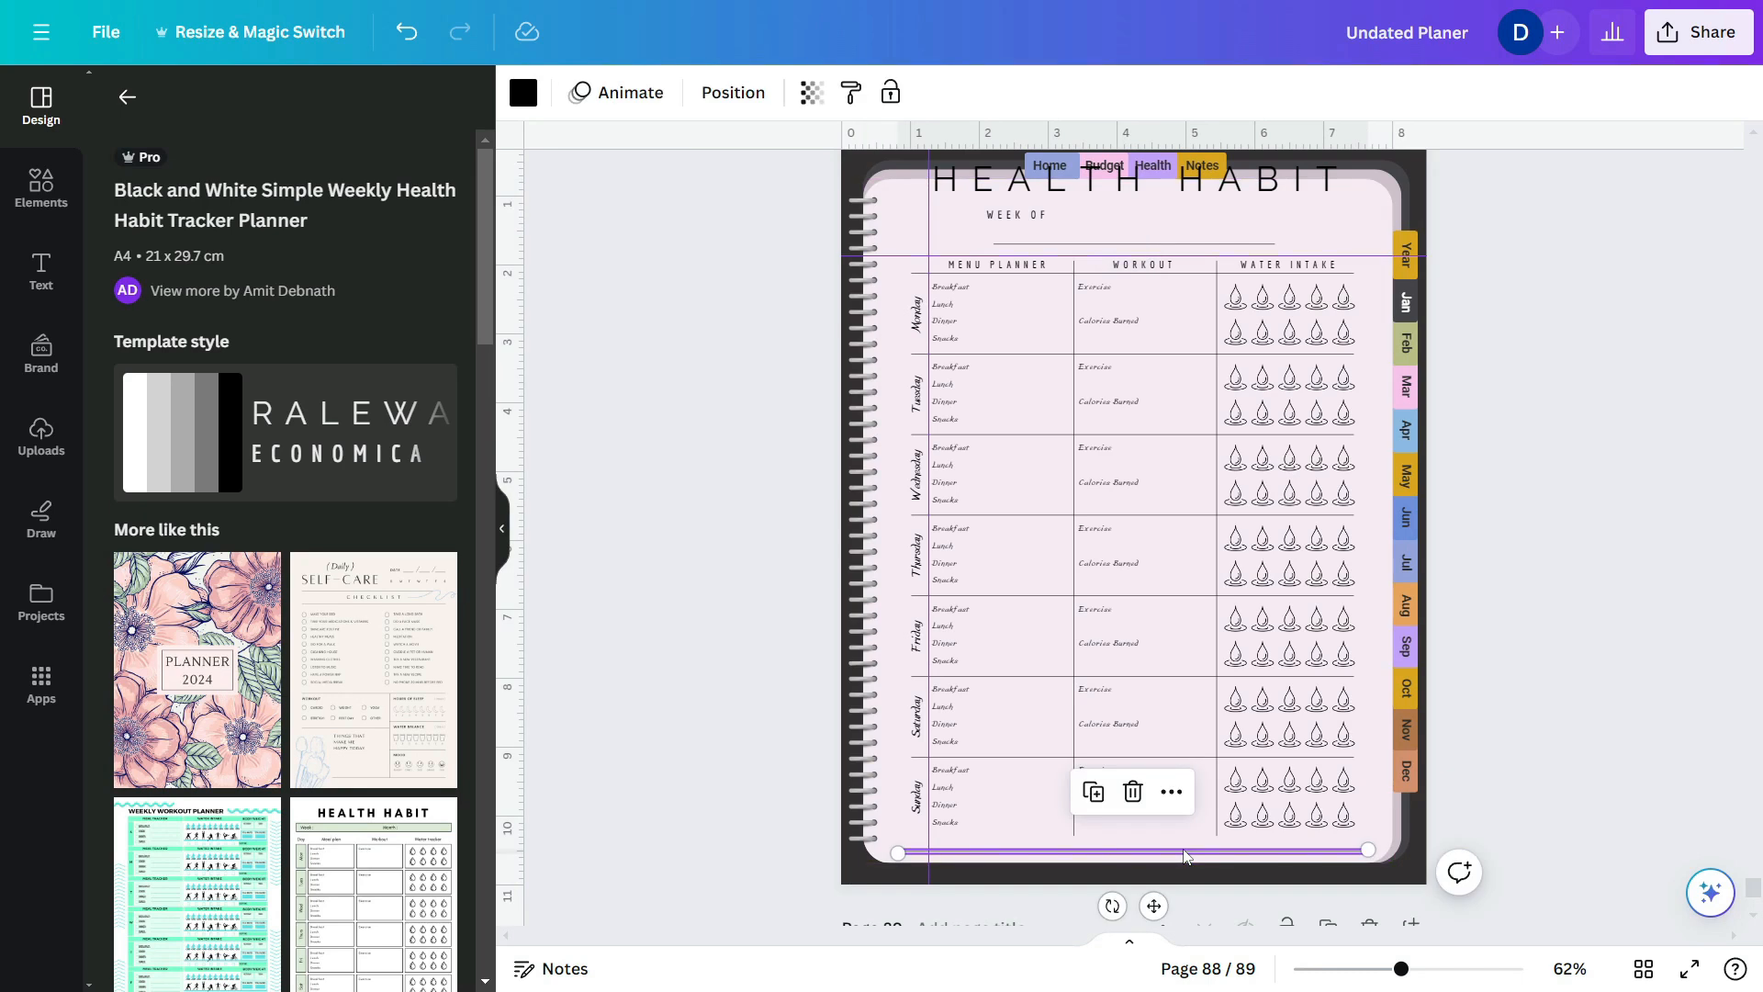
key("Delete")
left_click(1106, 244)
key("Delete")
- Resize the tracker table to fit the notebook page and delete the WEEK OF label and HEALTH HABIT title
left_click_drag(896, 257, 1342, 823)
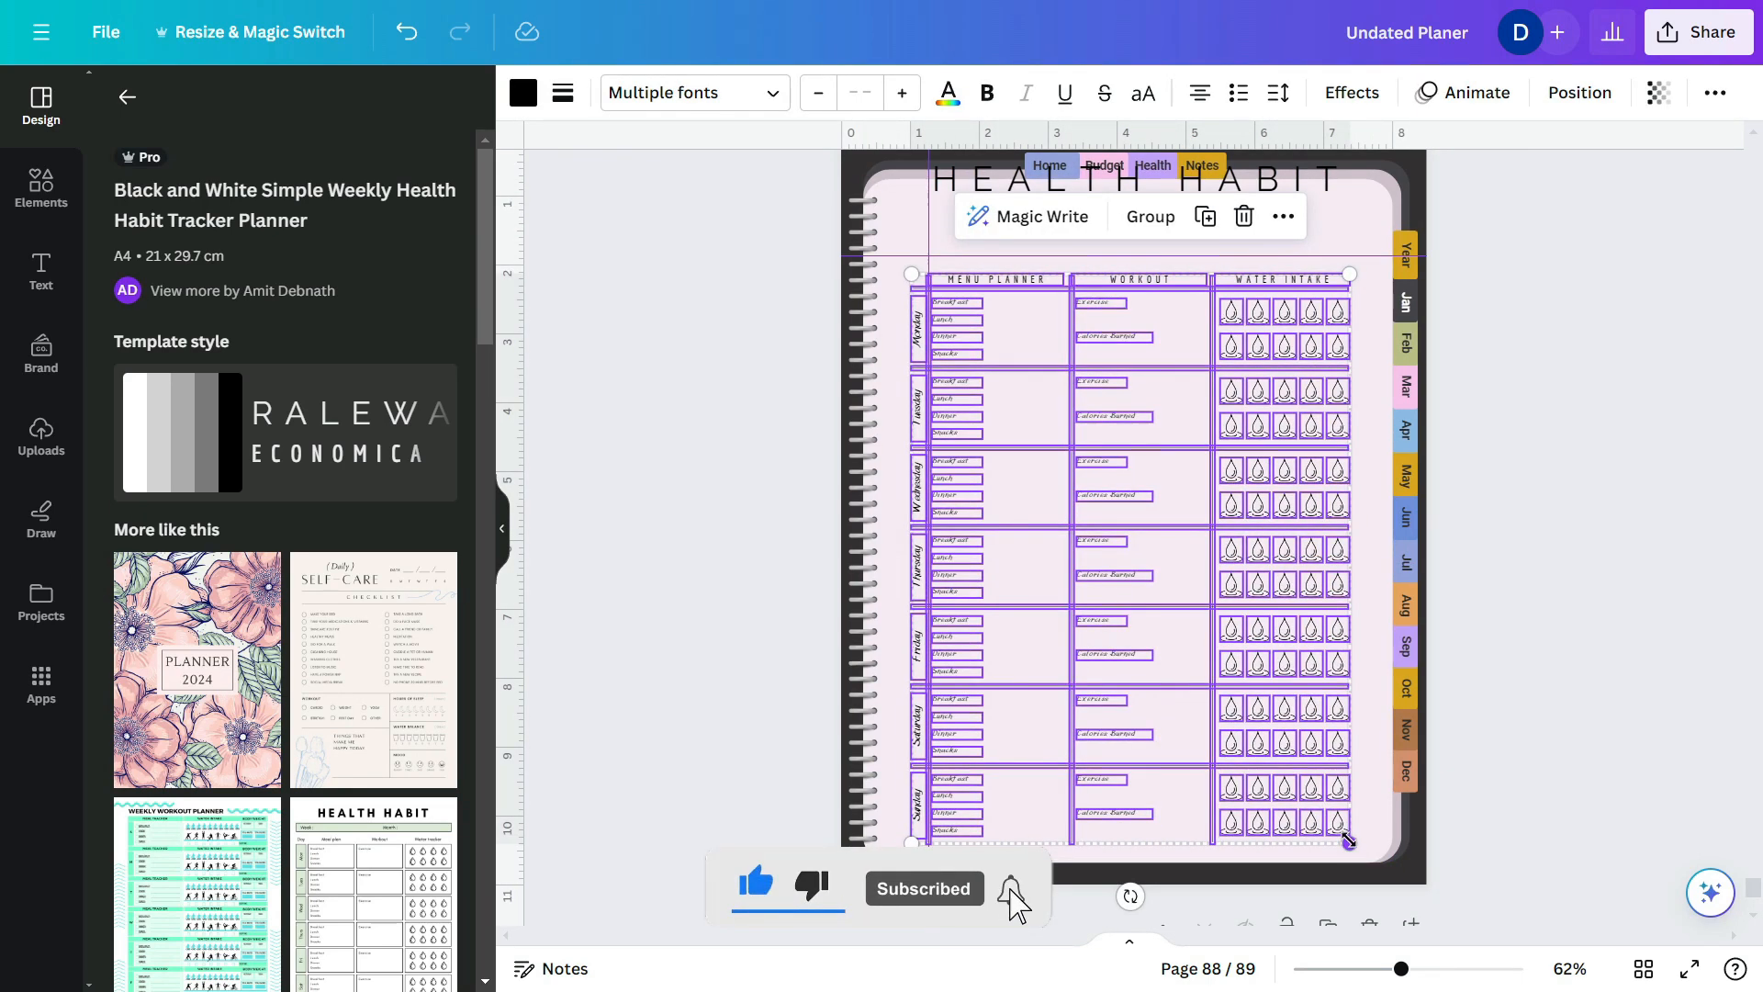
left_click(1371, 751)
scroll(1194, 642, "up", 5)
left_click(1052, 562)
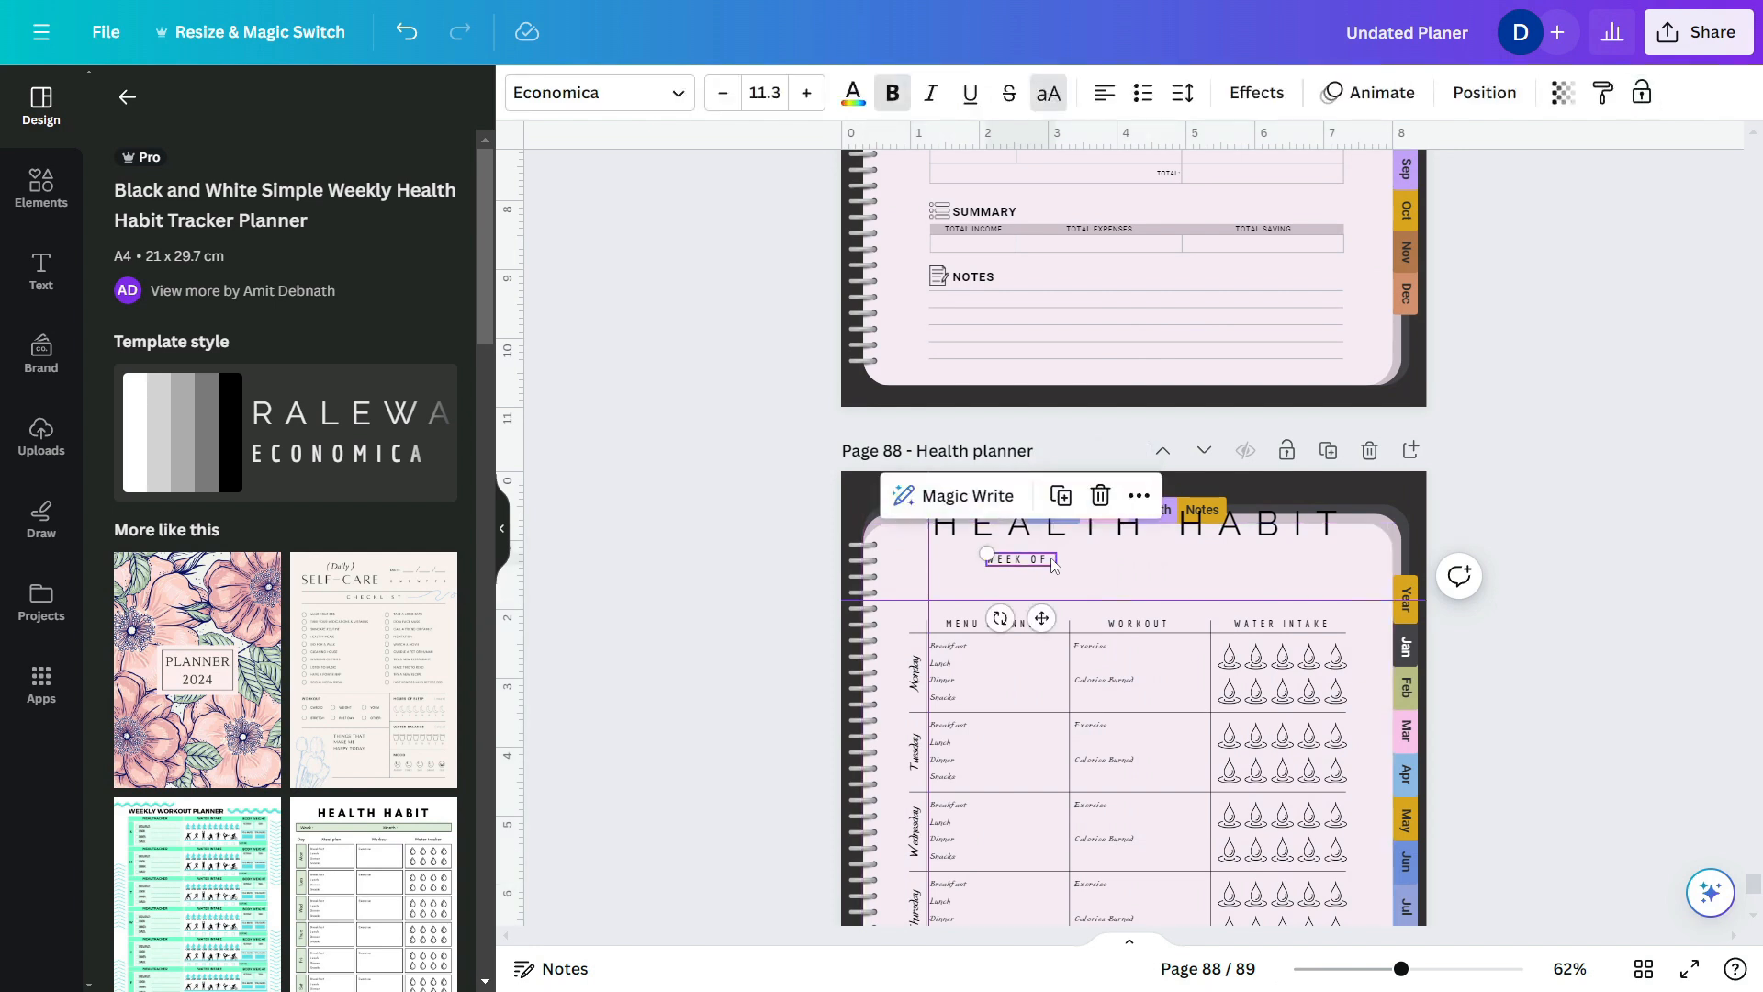
left_click(1067, 544)
- Copy the BUDGET PLANNER heading from page 87 and paste it above the tracker table on page 88
scroll(1065, 537, "up", 10)
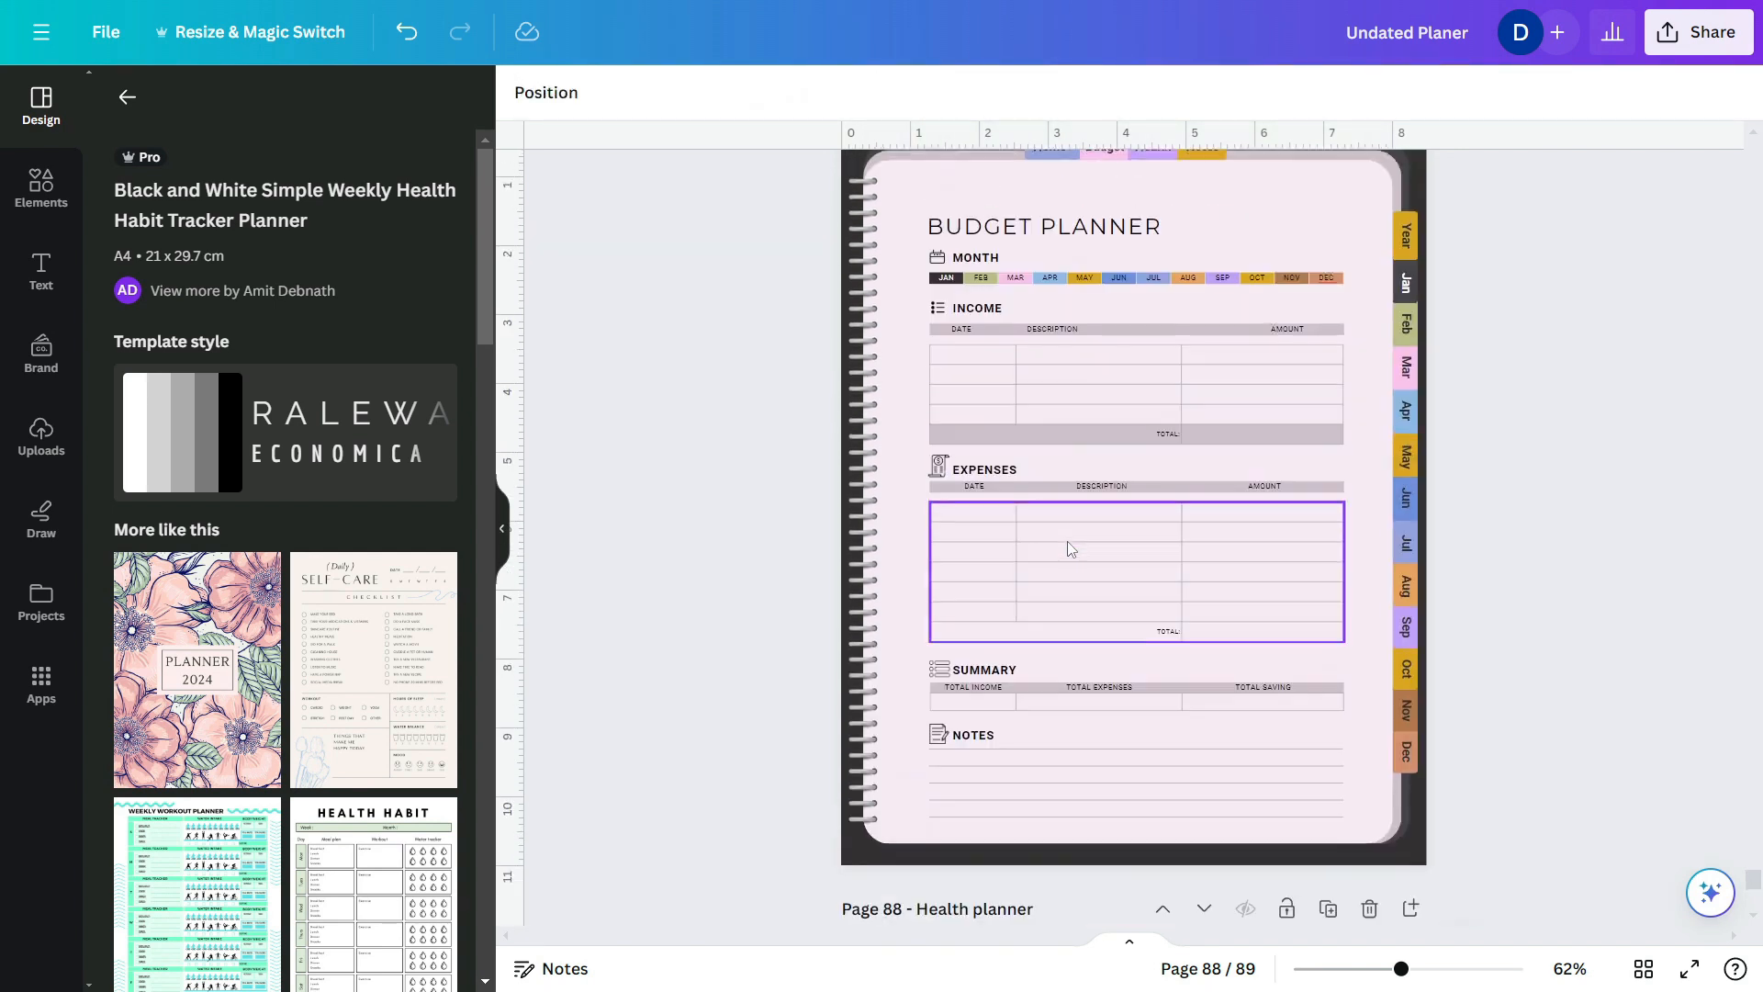
left_click(1108, 687)
left_click(1108, 687)
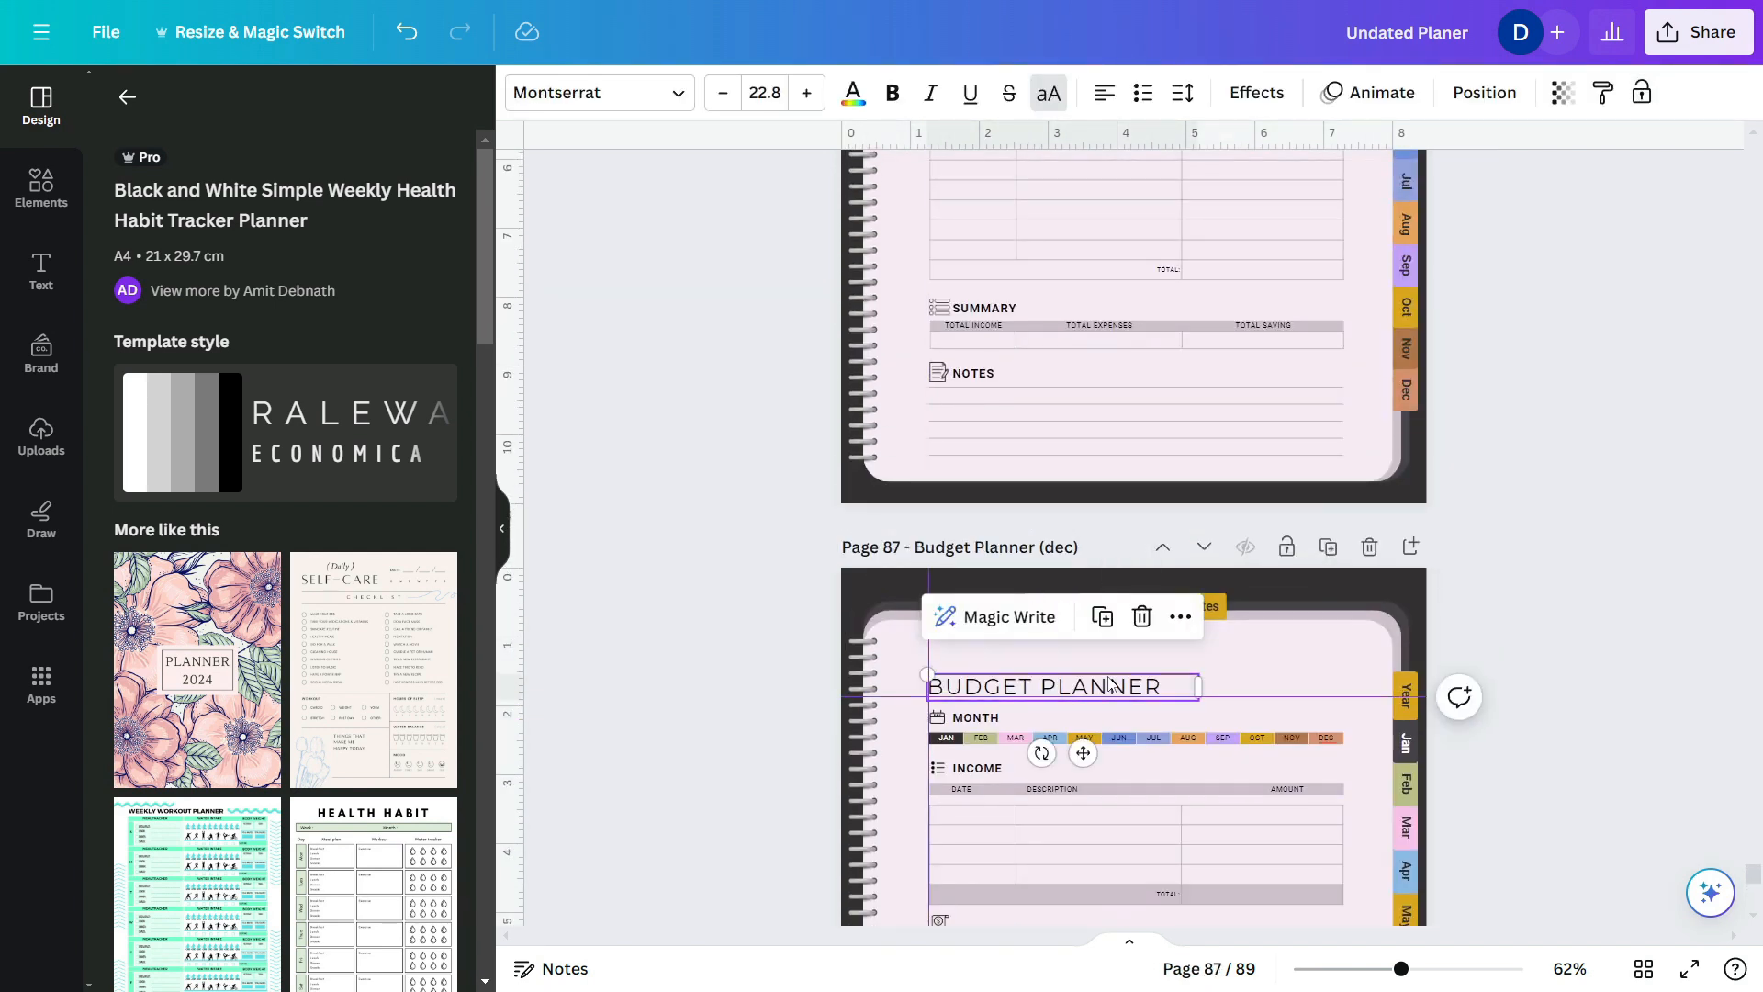
scroll(1109, 684, "down", 10)
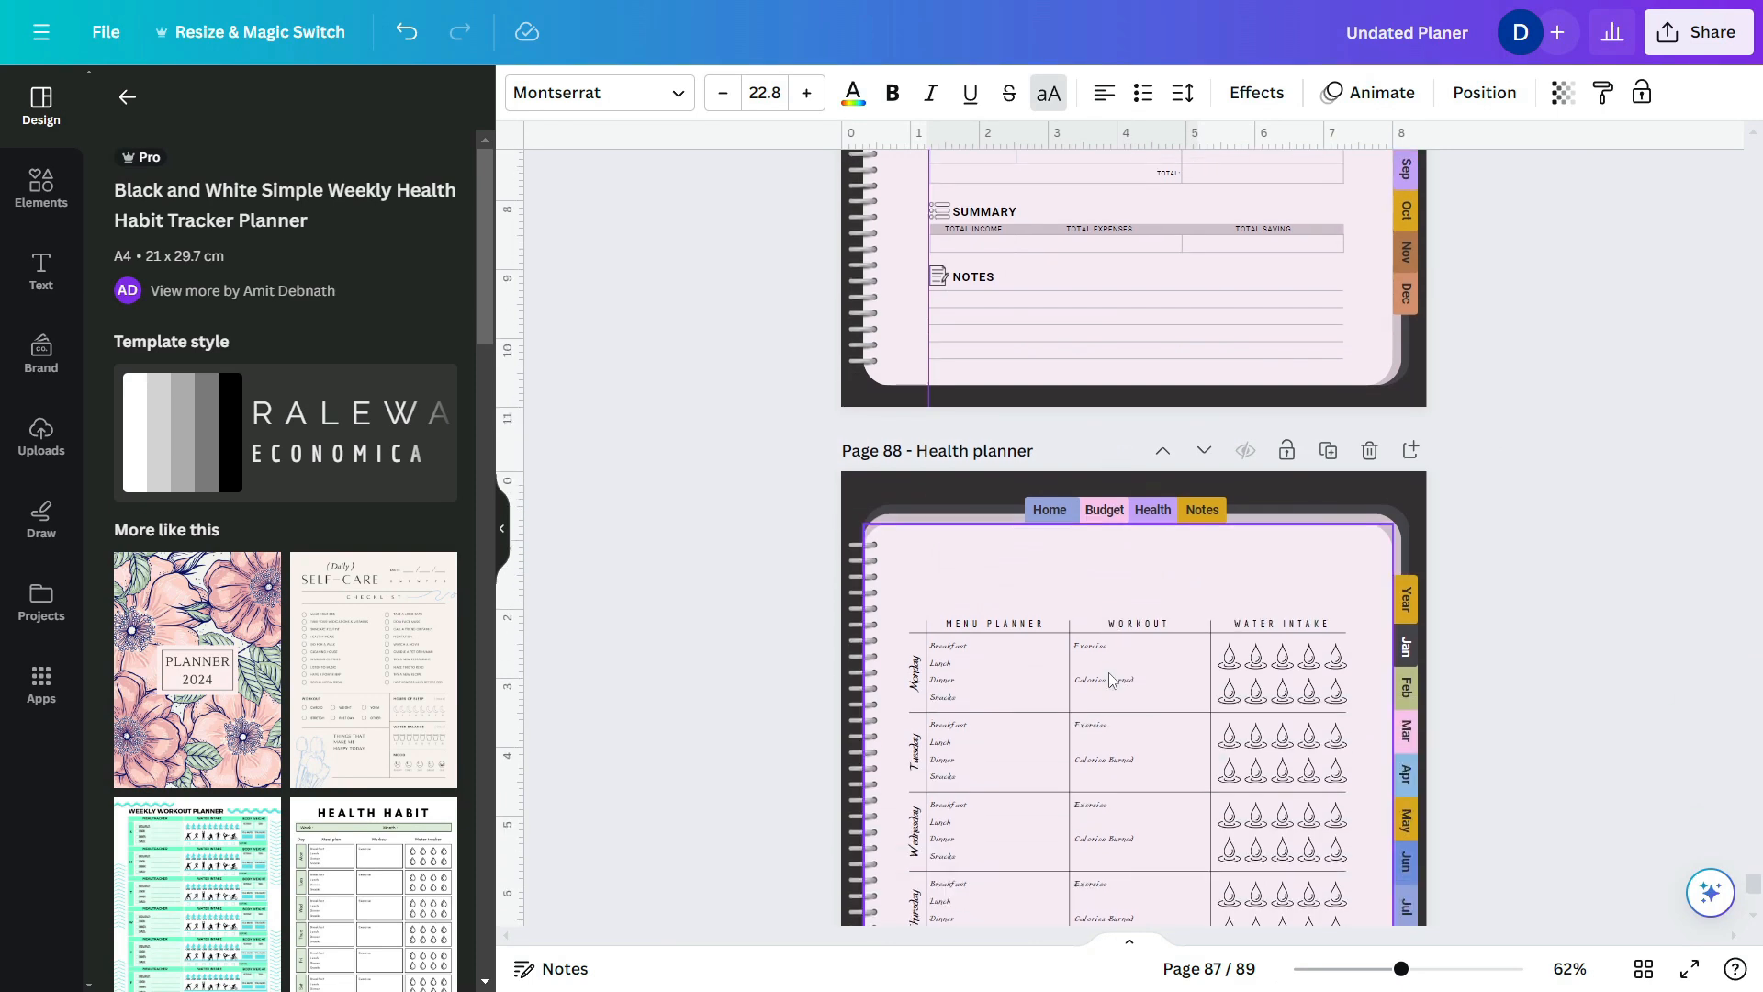
left_click(1078, 609)
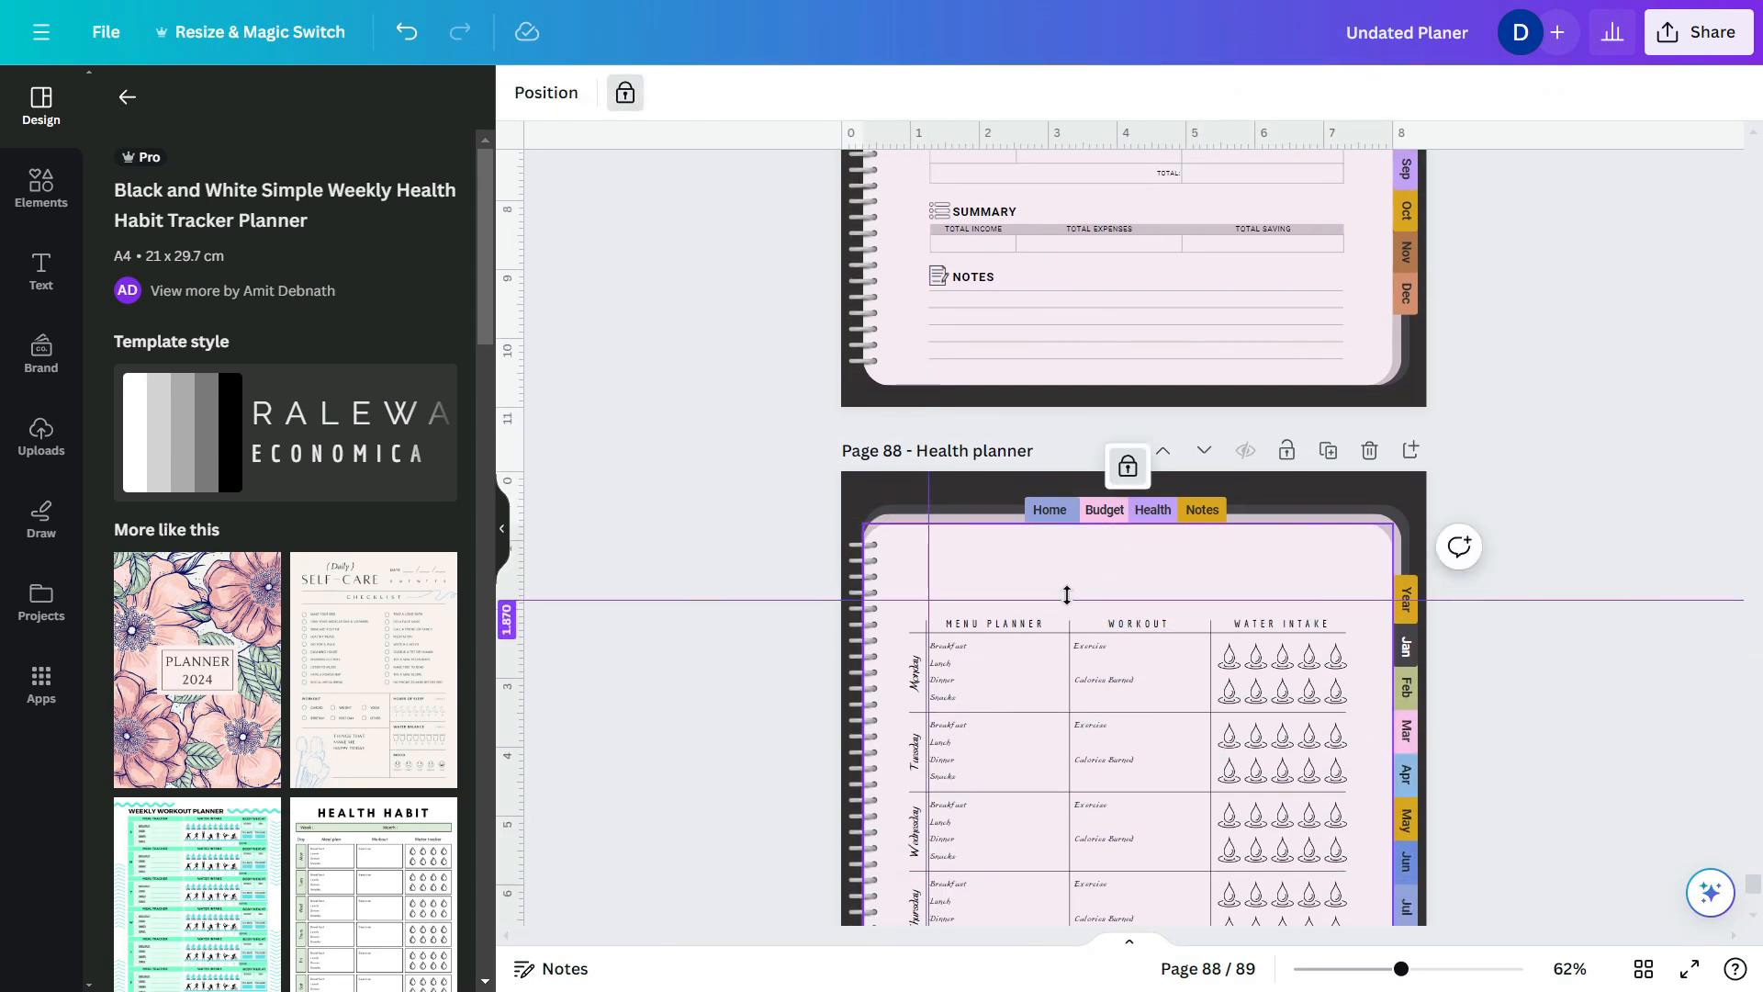
type("BUDGET PLANNER")
- Change the pasted BUDGET PLANNER heading on page 88 to HEALTH PLANNER
left_click(1032, 591)
left_click_drag(1032, 590, 928, 586)
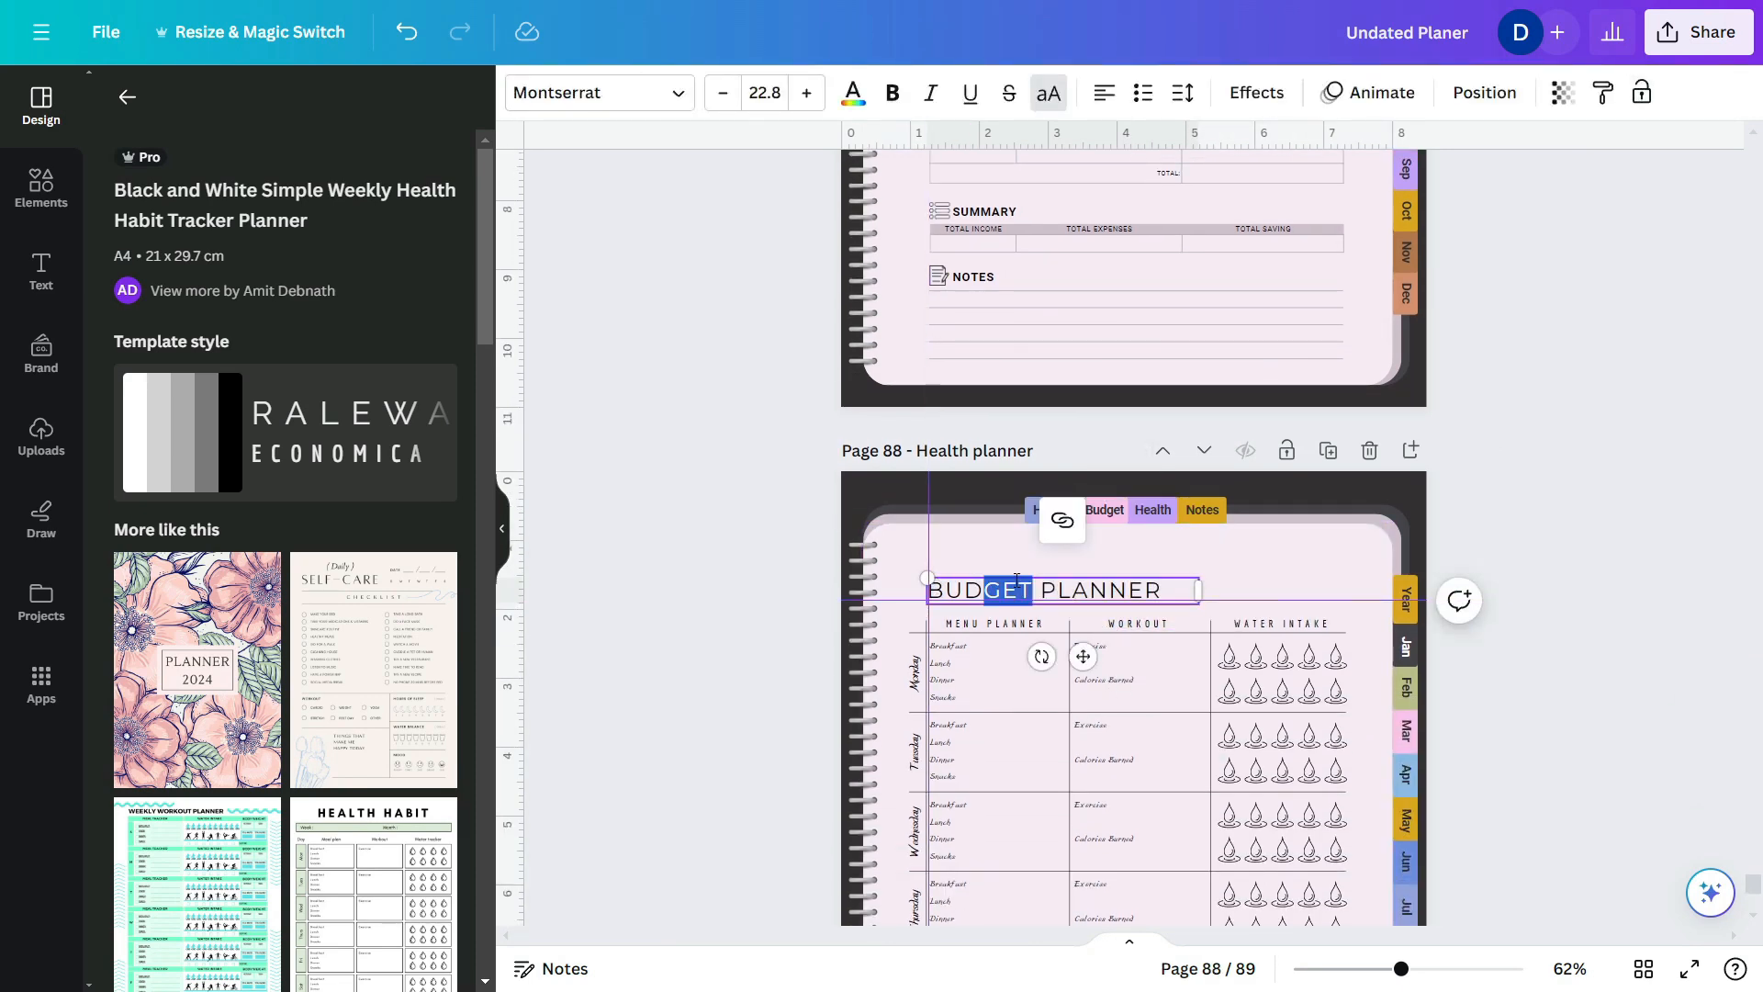
scroll(1016, 579, "down", 1)
left_click_drag(1032, 474, 913, 475)
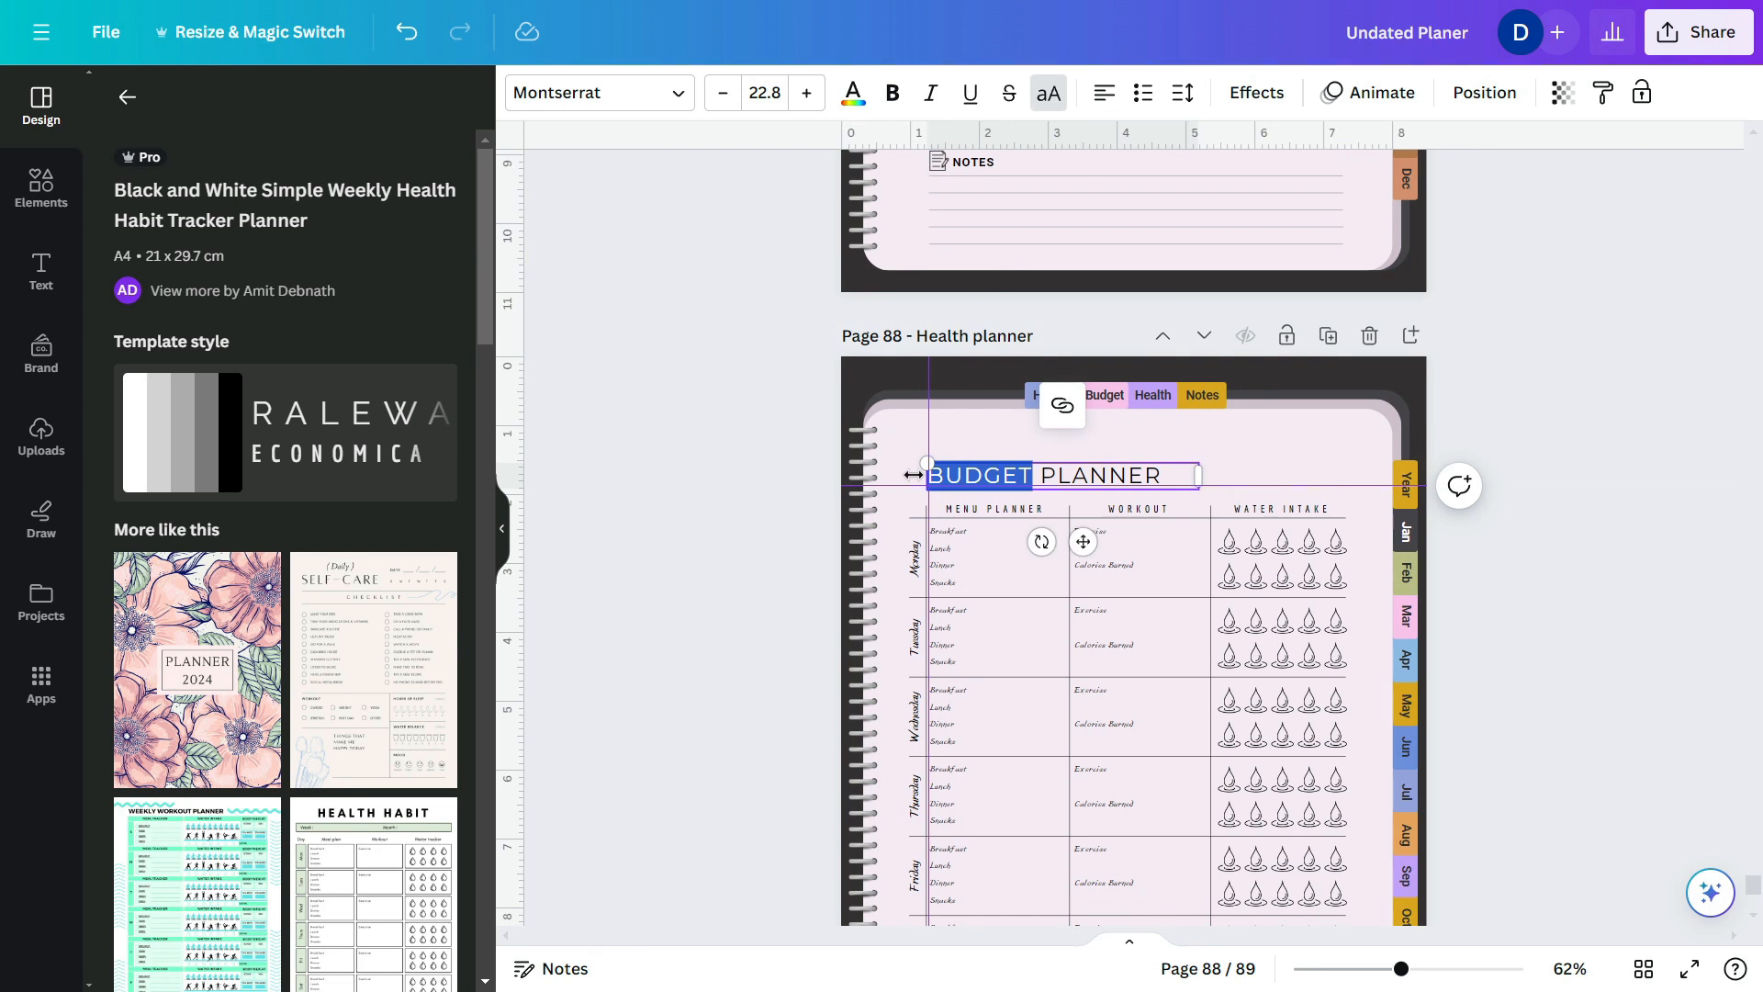
type("HEALTH")
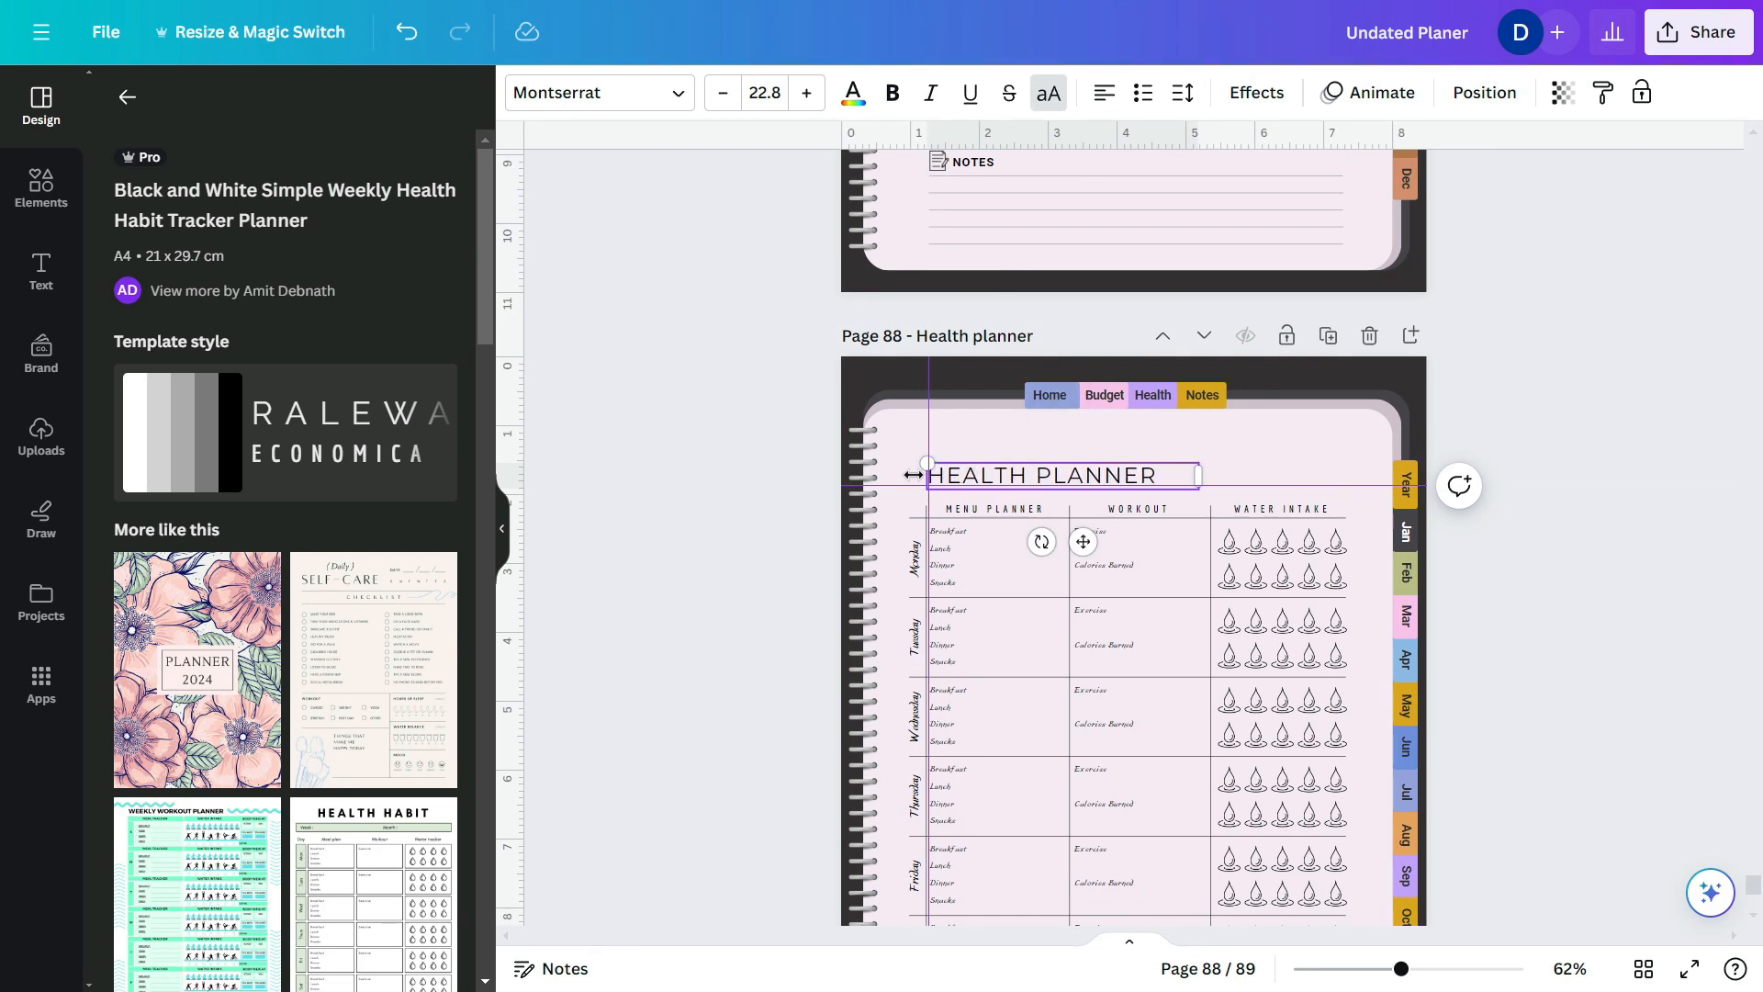
left_click(1278, 461)
- Set the WATER INTAKE column header to Roboto and replace Economica with Roboto throughout the design
scroll(1278, 460, "down", 1)
left_click(1293, 395)
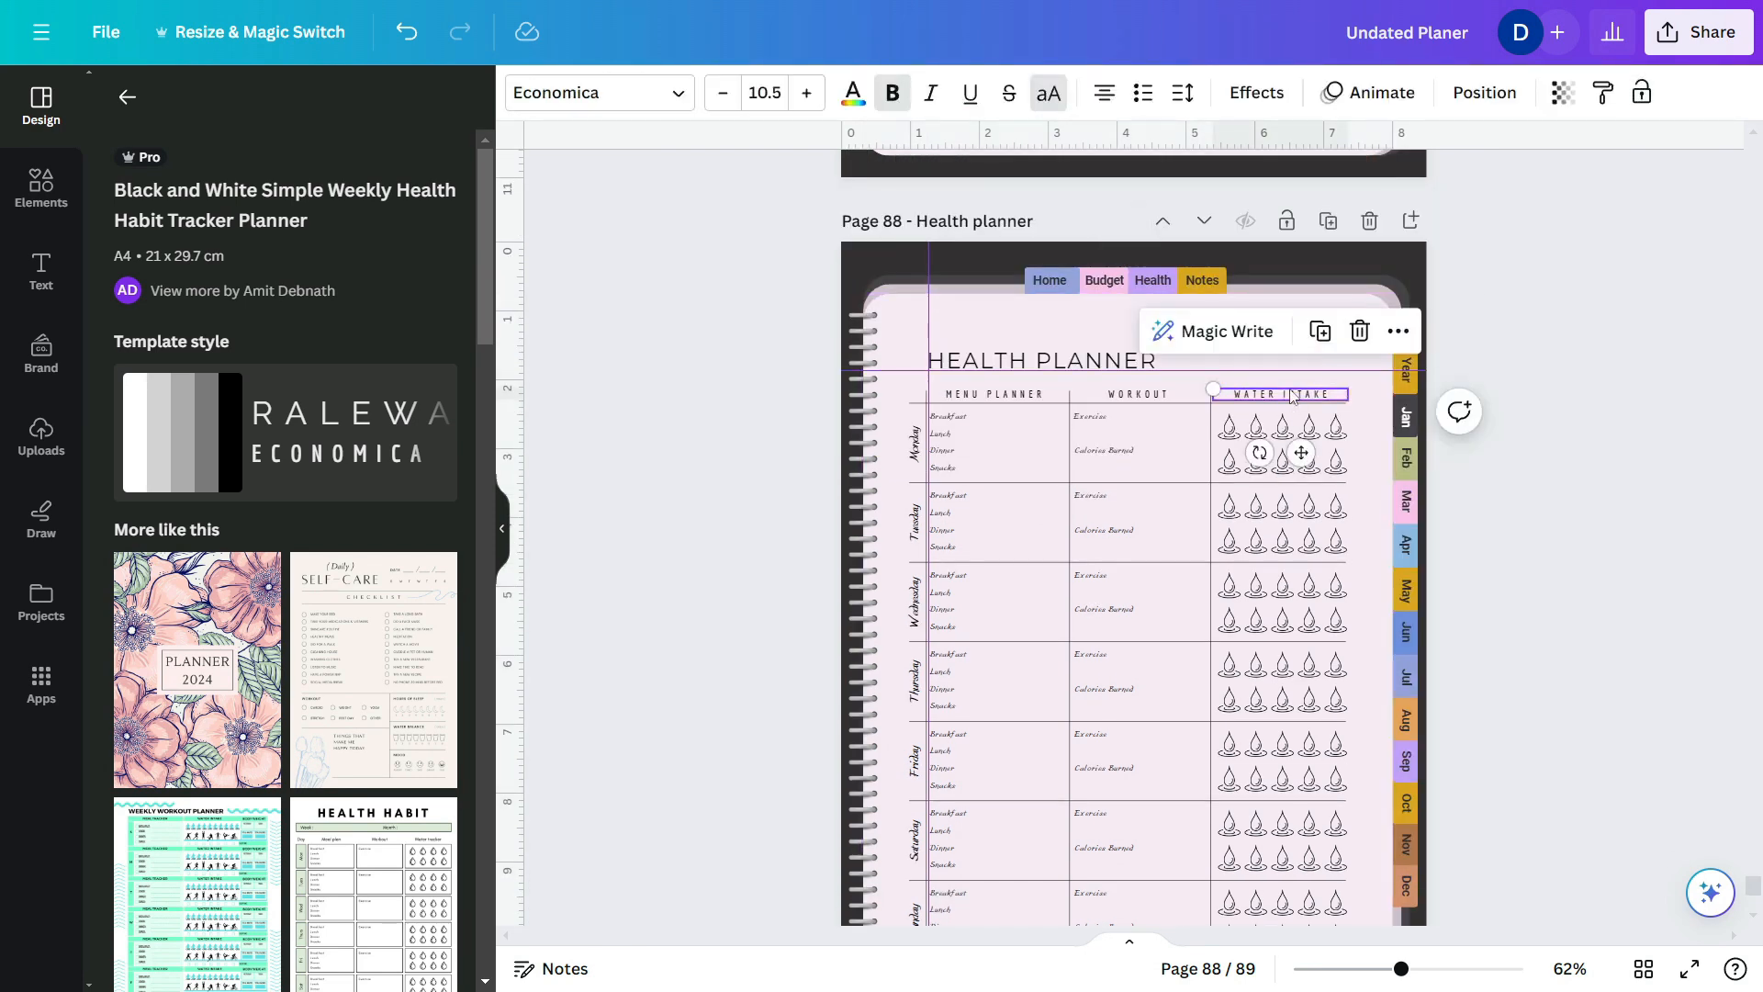
left_click(610, 92)
left_click(165, 294)
left_click(324, 950)
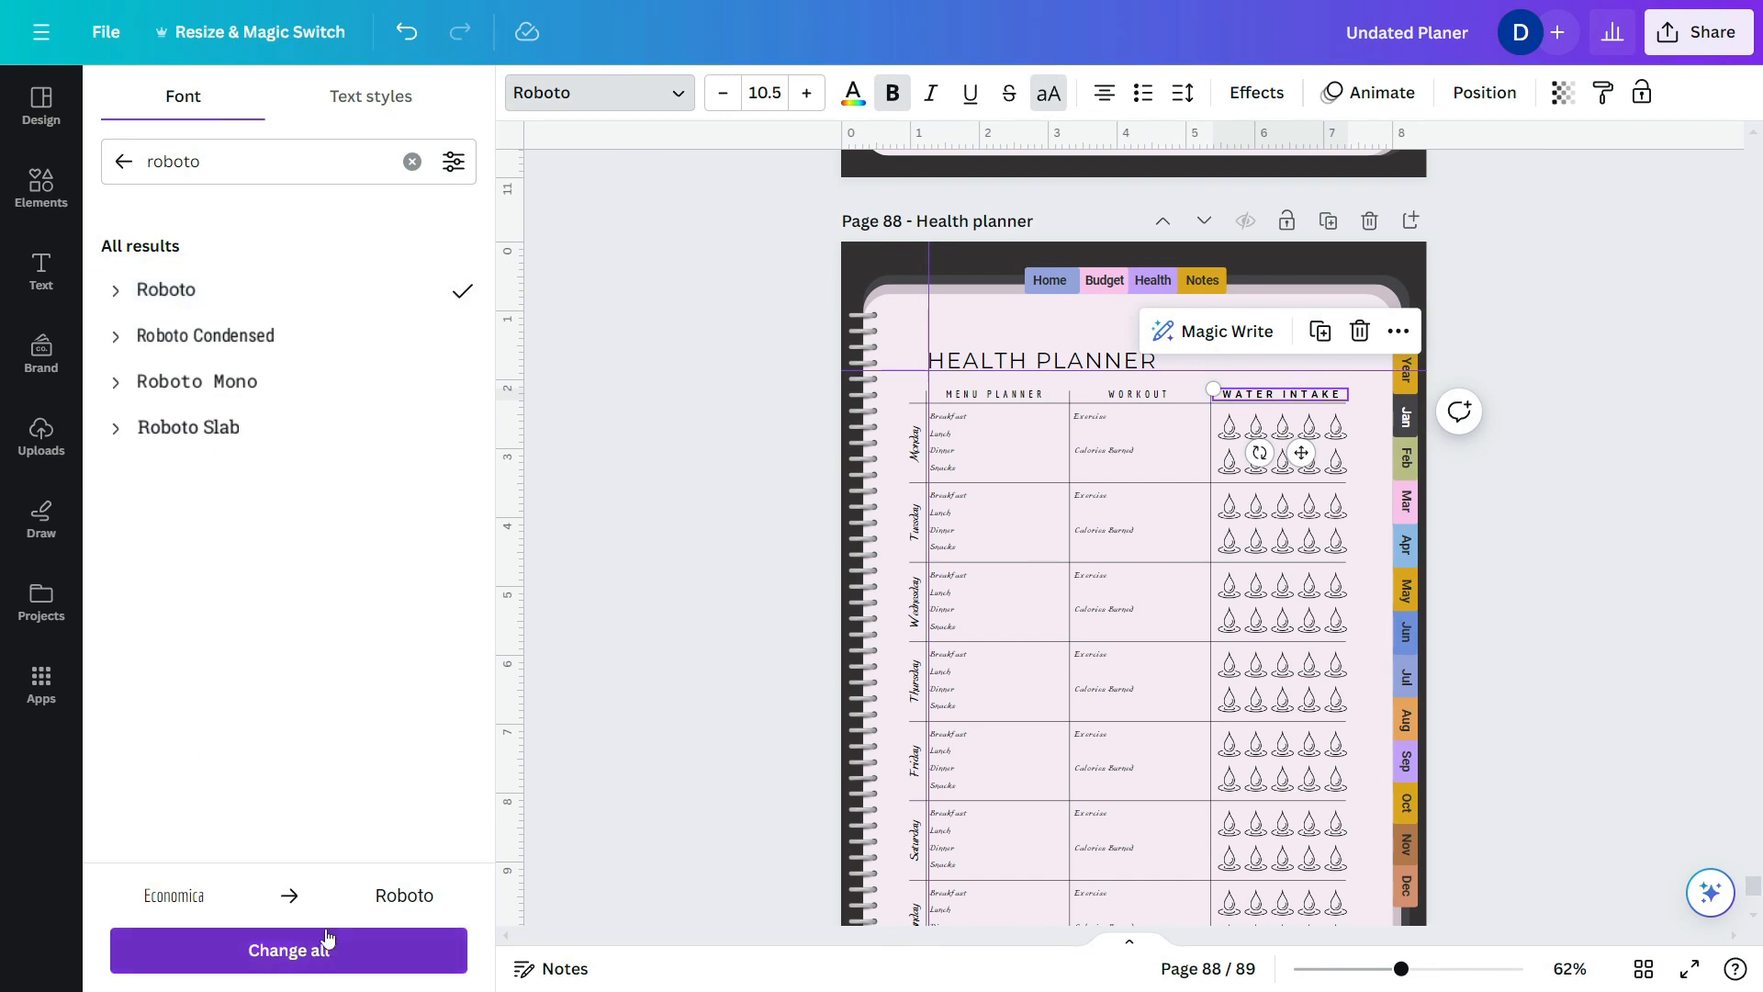
- Set the Monday label to Roboto and replace its script font with Roboto across the whole design
left_click(915, 443)
left_click(264, 308)
left_click(284, 948)
left_click(1182, 514)
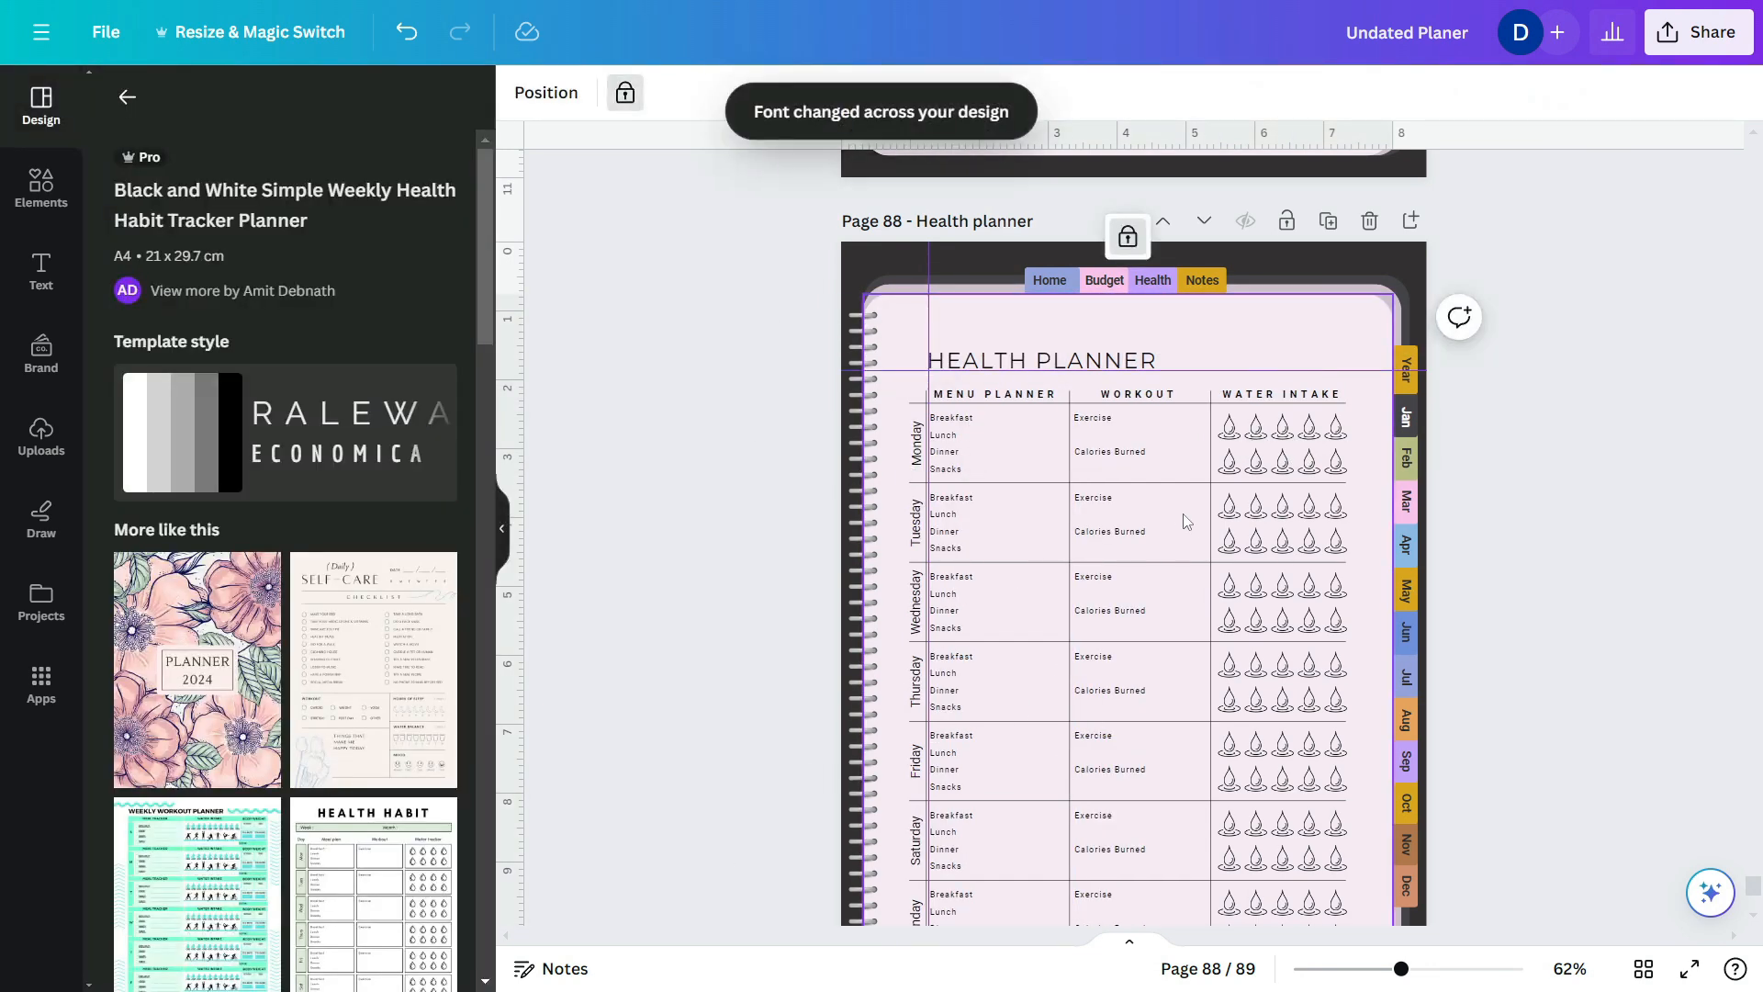
- Select the whole tracker table, scale it down slightly and align its left edge with the vertical margin guide
scroll(1182, 515, "down", 2)
left_click_drag(897, 272, 1326, 816)
left_click_drag(1082, 490, 1100, 491)
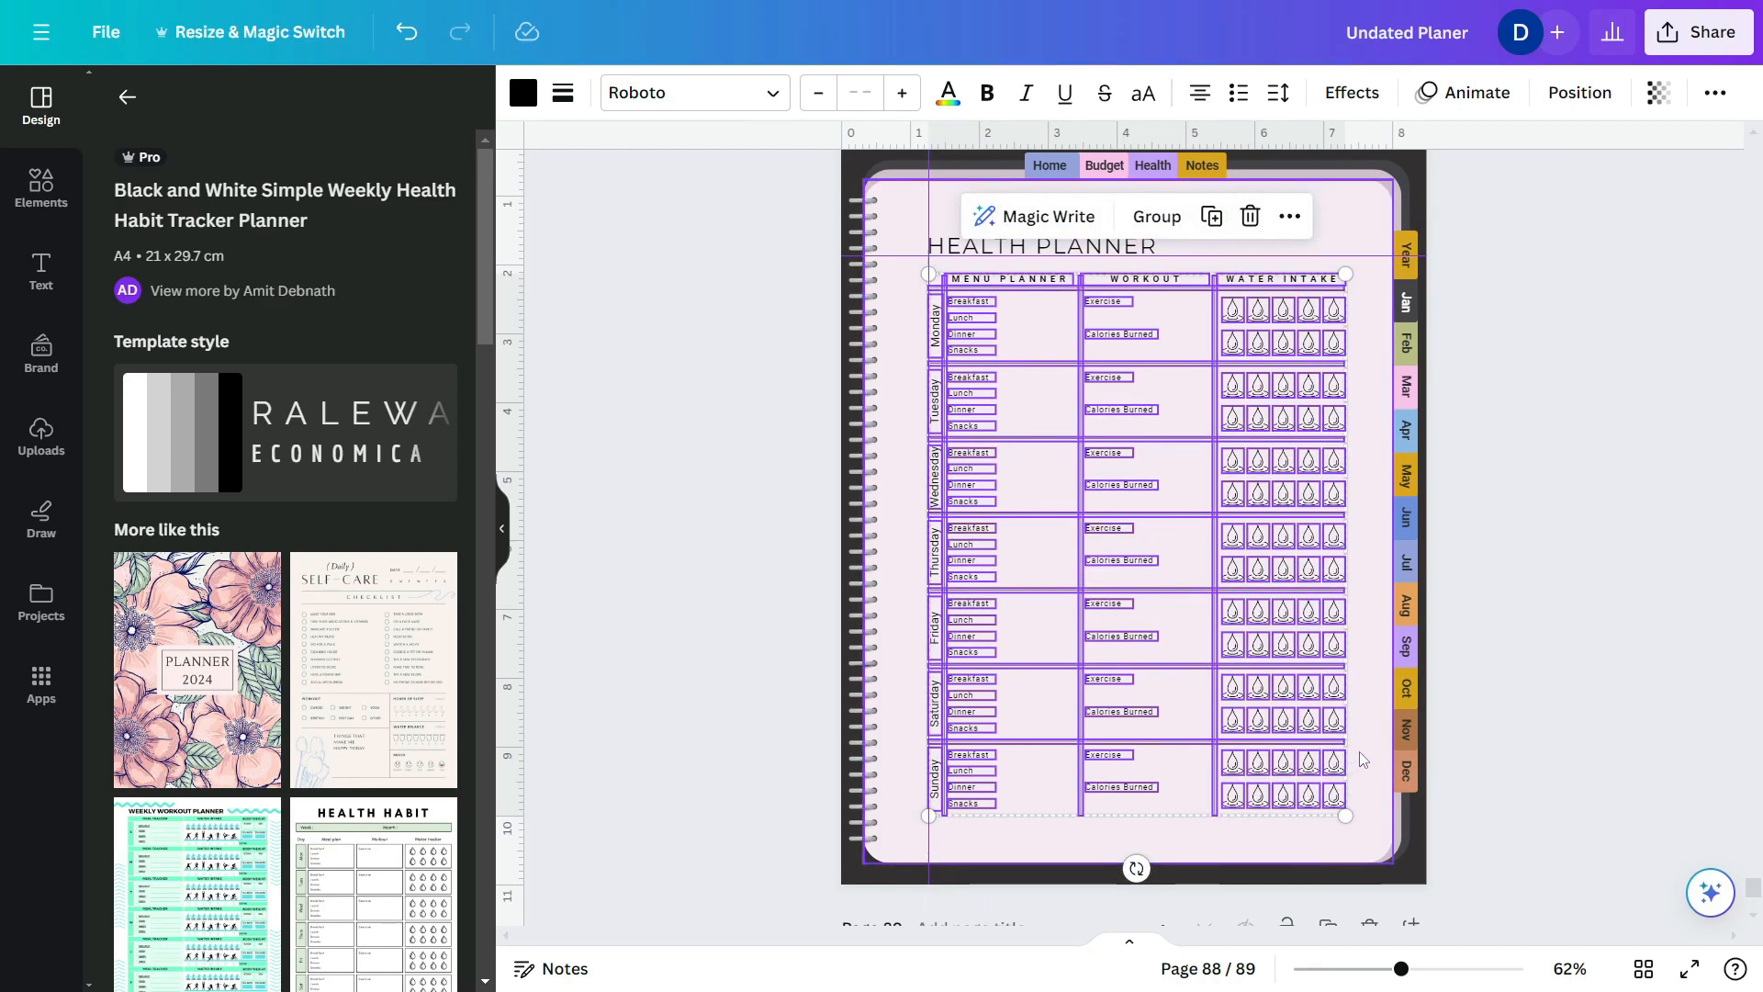
left_click(1377, 782)
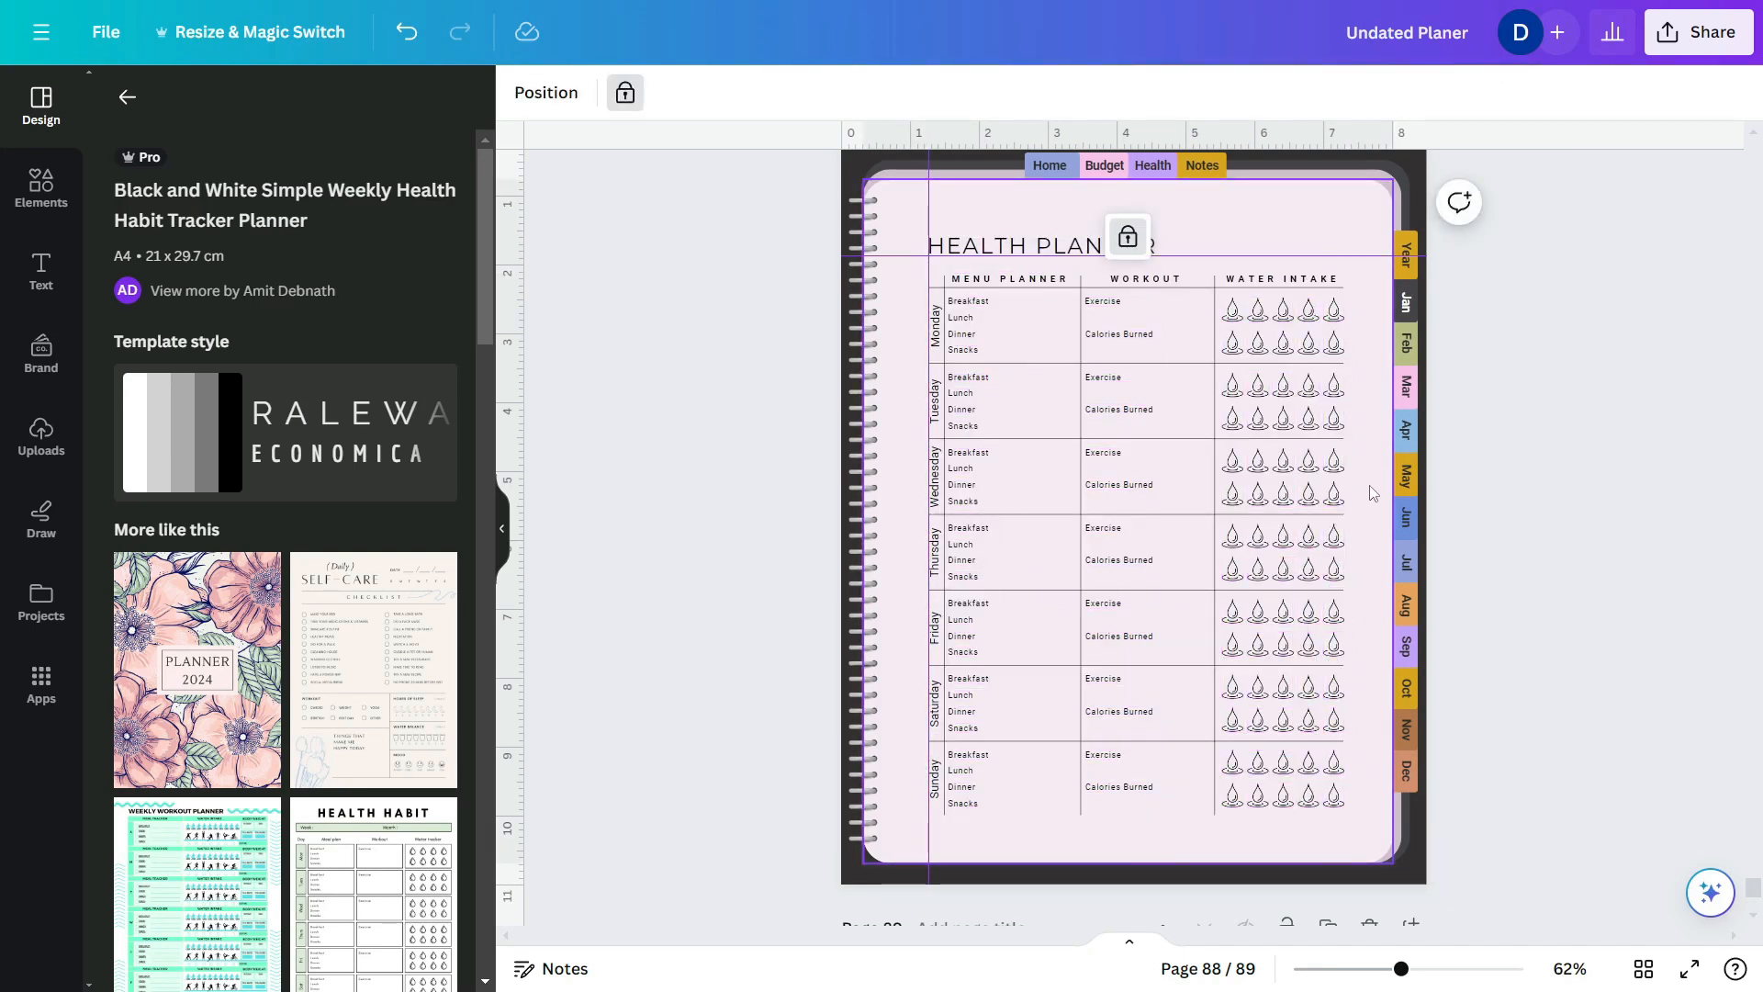
- Increase the font size of all meal, Exercise and Calories Burned labels to 9.3
scroll(1374, 496, "up", 5)
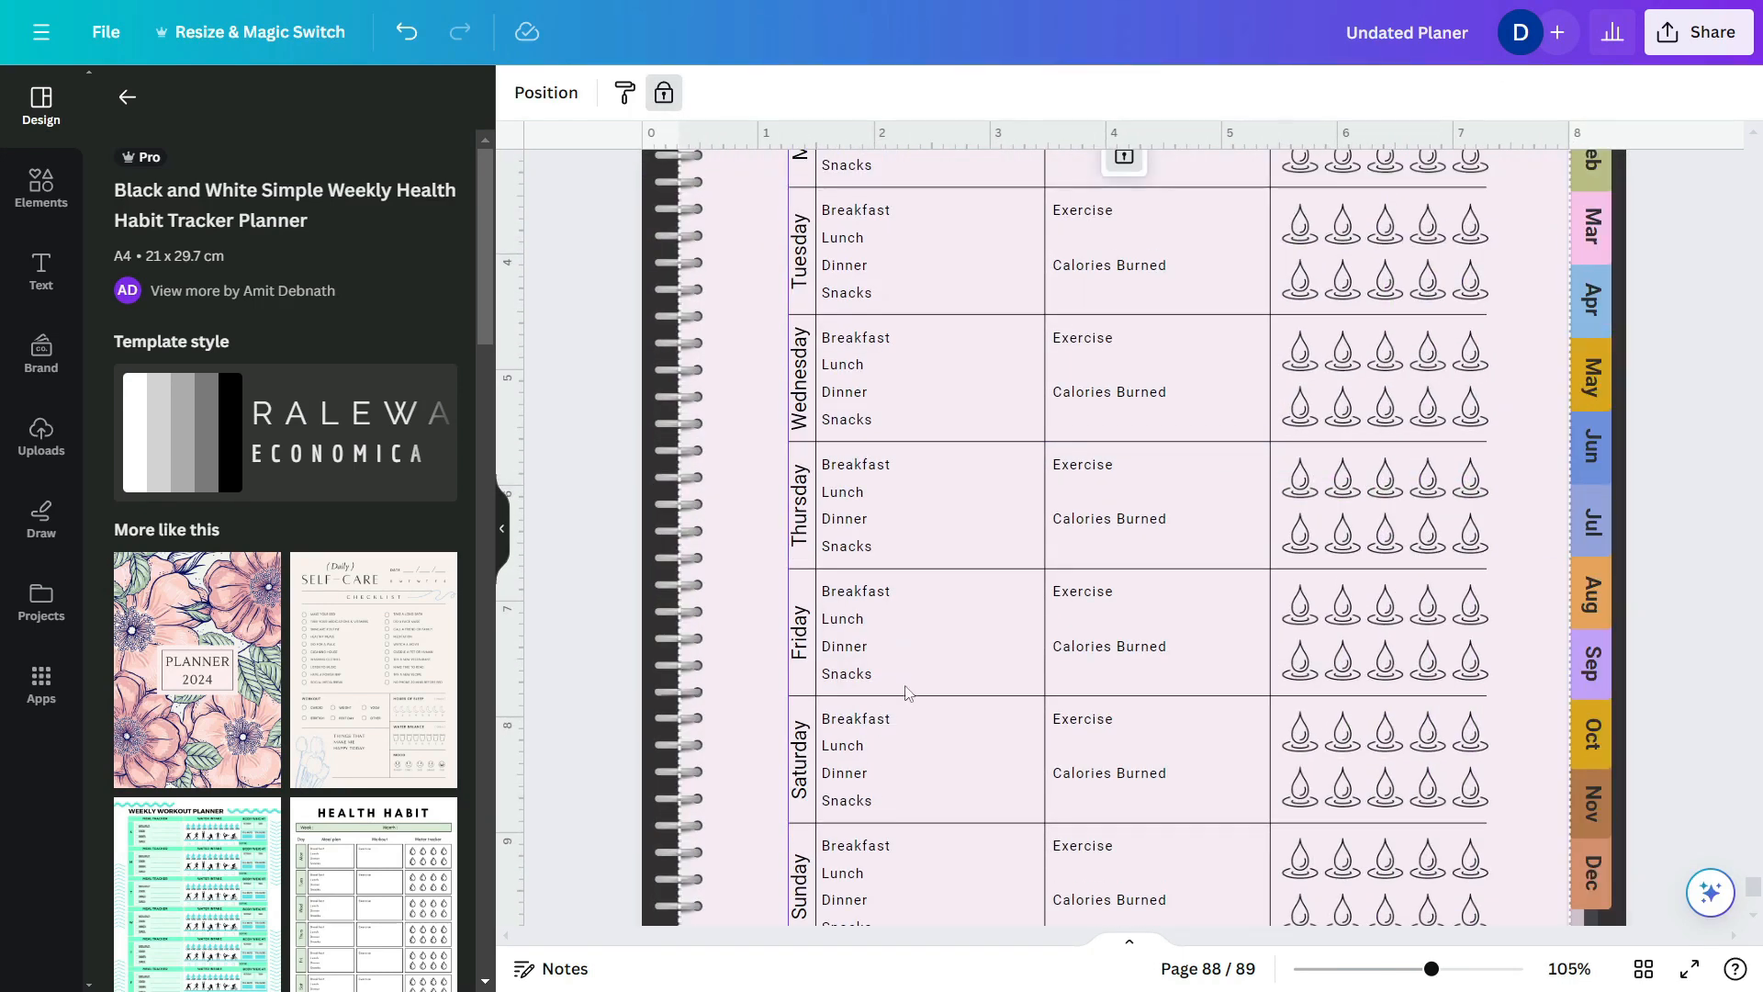
scroll(908, 693, "down", 3)
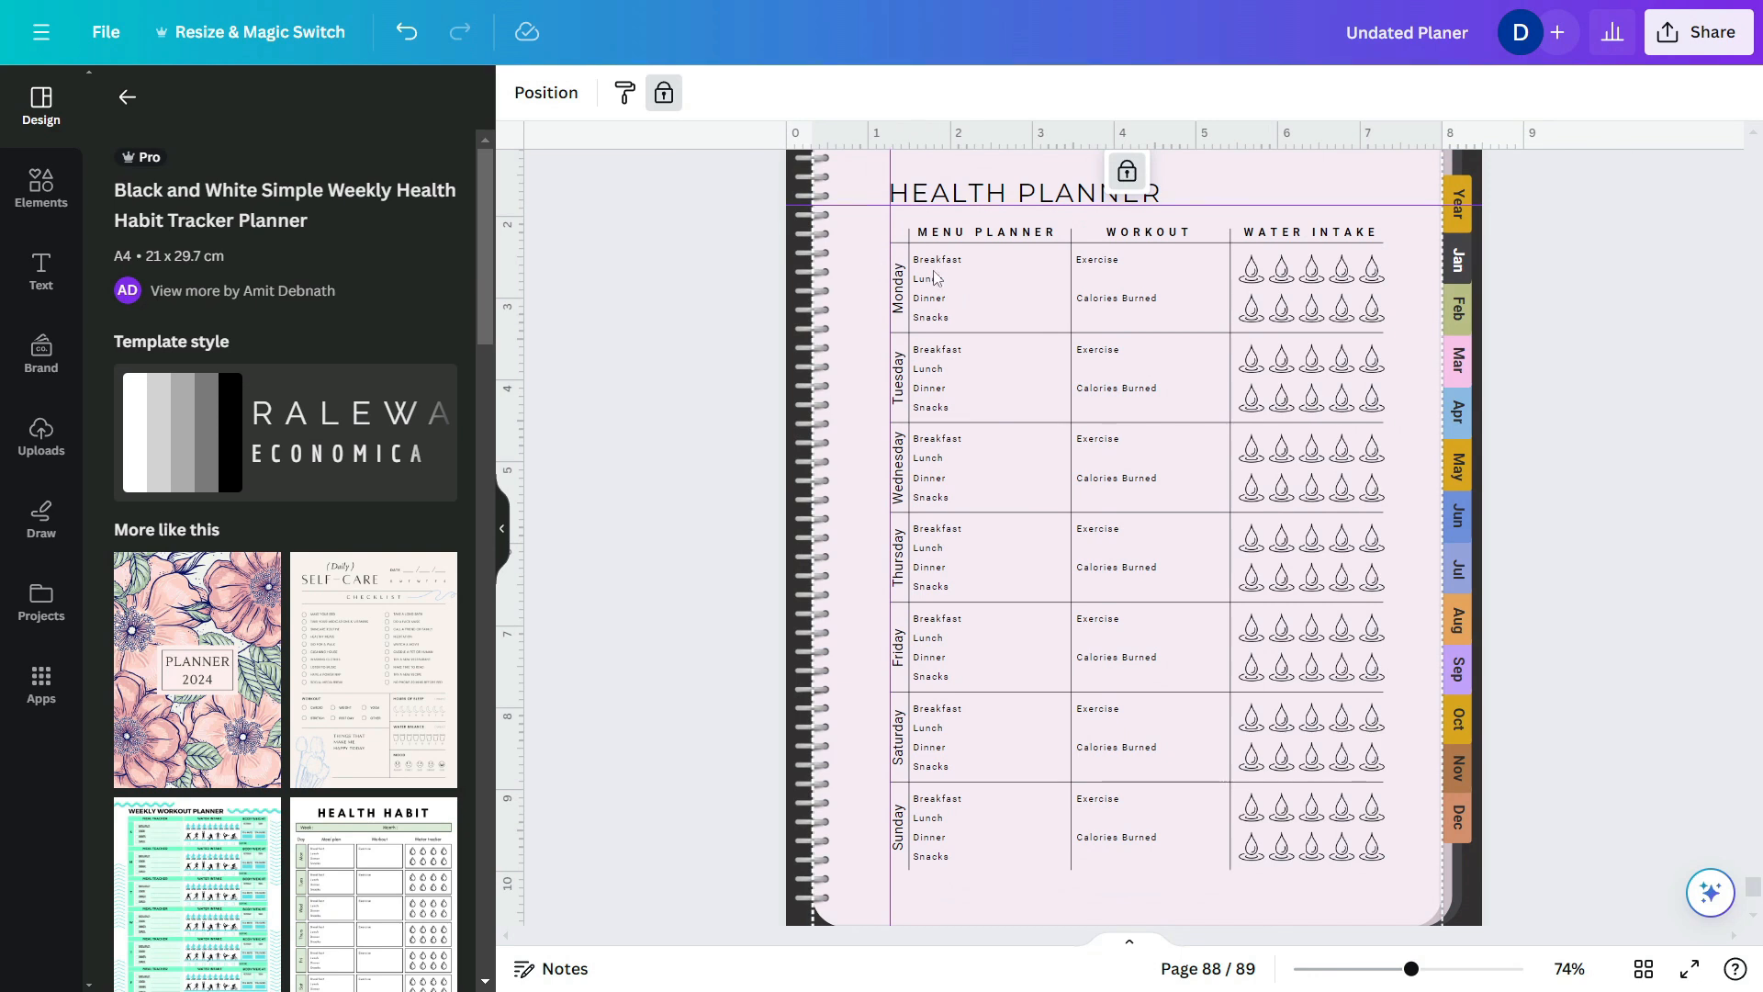
left_click_drag(950, 268, 977, 889)
mouse_move(1115, 873)
left_mouse_down("shift")
mouse_move(1170, 829)
mouse_move(1200, 687)
mouse_move(1177, 600)
mouse_move(1101, 558)
left_mouse_up("shift")
left_click_drag(1184, 516, 1091, 466, "shift")
left_click_drag(1188, 426, 1101, 377, "shift")
left_click_drag(1192, 339, 1101, 286, "shift")
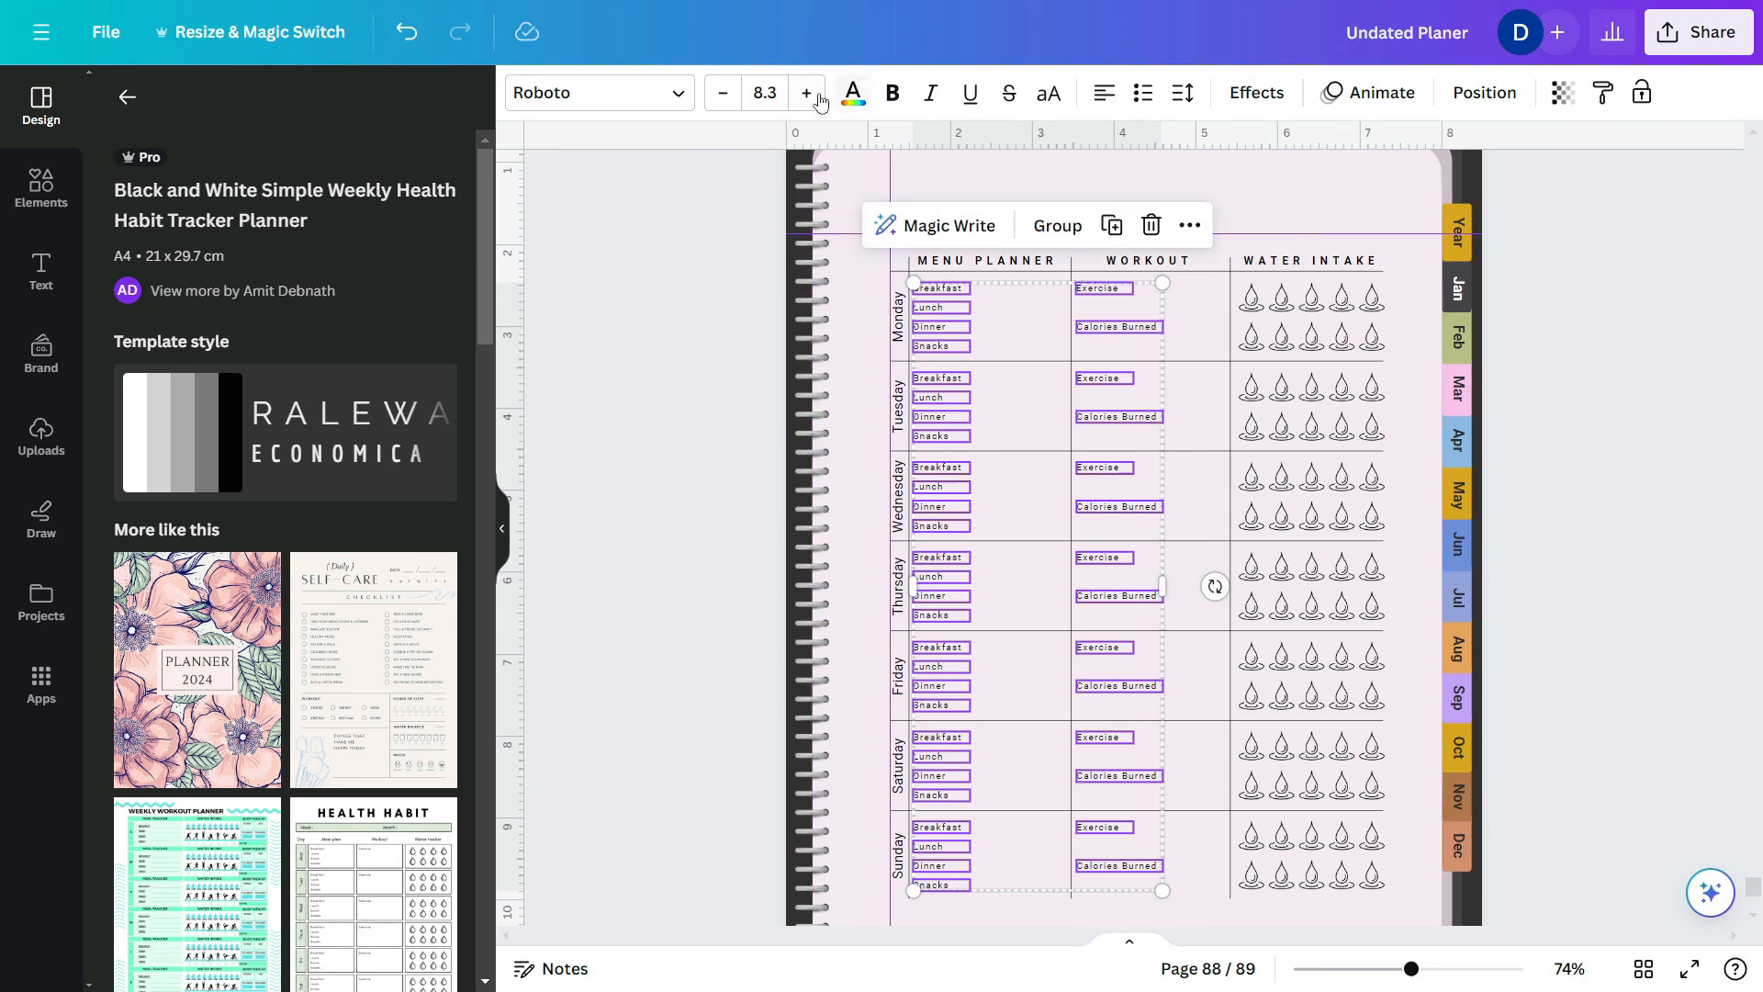
left_click(806, 93)
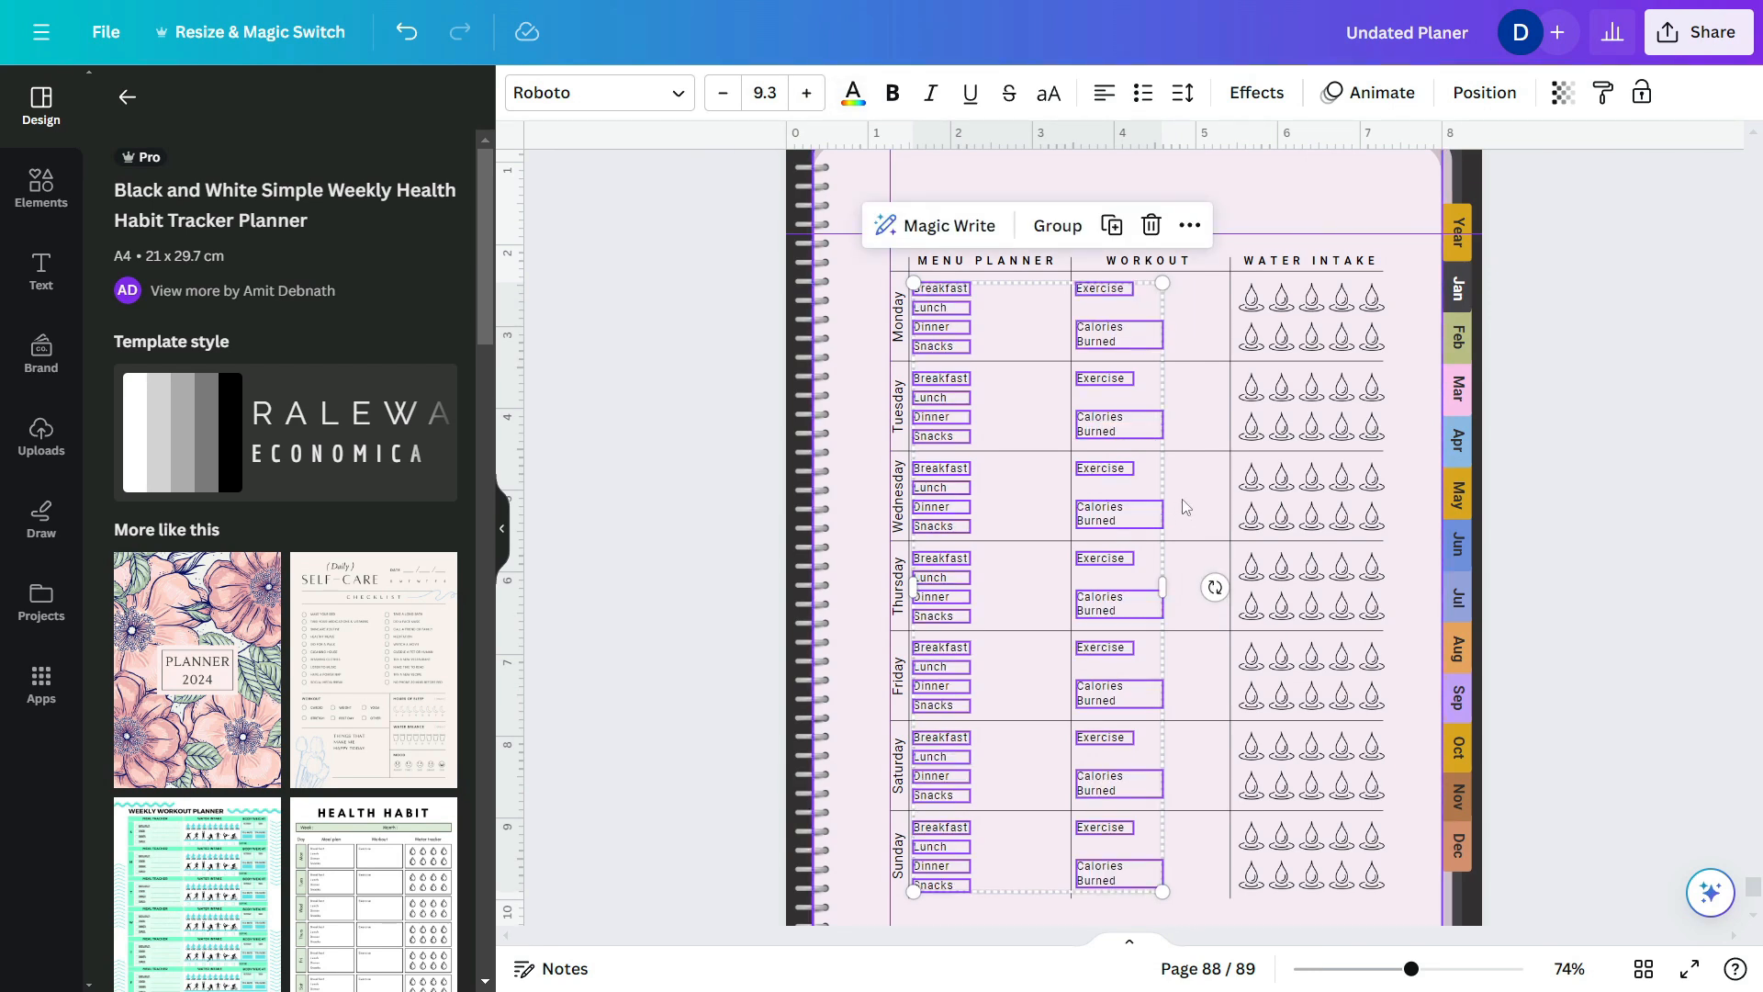
left_click(1182, 500)
- Reduce the font size of the seven vertical weekday labels from Monday to Sunday to 11.5
left_click(900, 322)
left_click(902, 399, "shift")
left_click(900, 495, "shift")
left_click(901, 596, "shift")
left_click(900, 675, "shift")
left_click(899, 764, "shift")
left_click(899, 852, "shift")
left_click(723, 93)
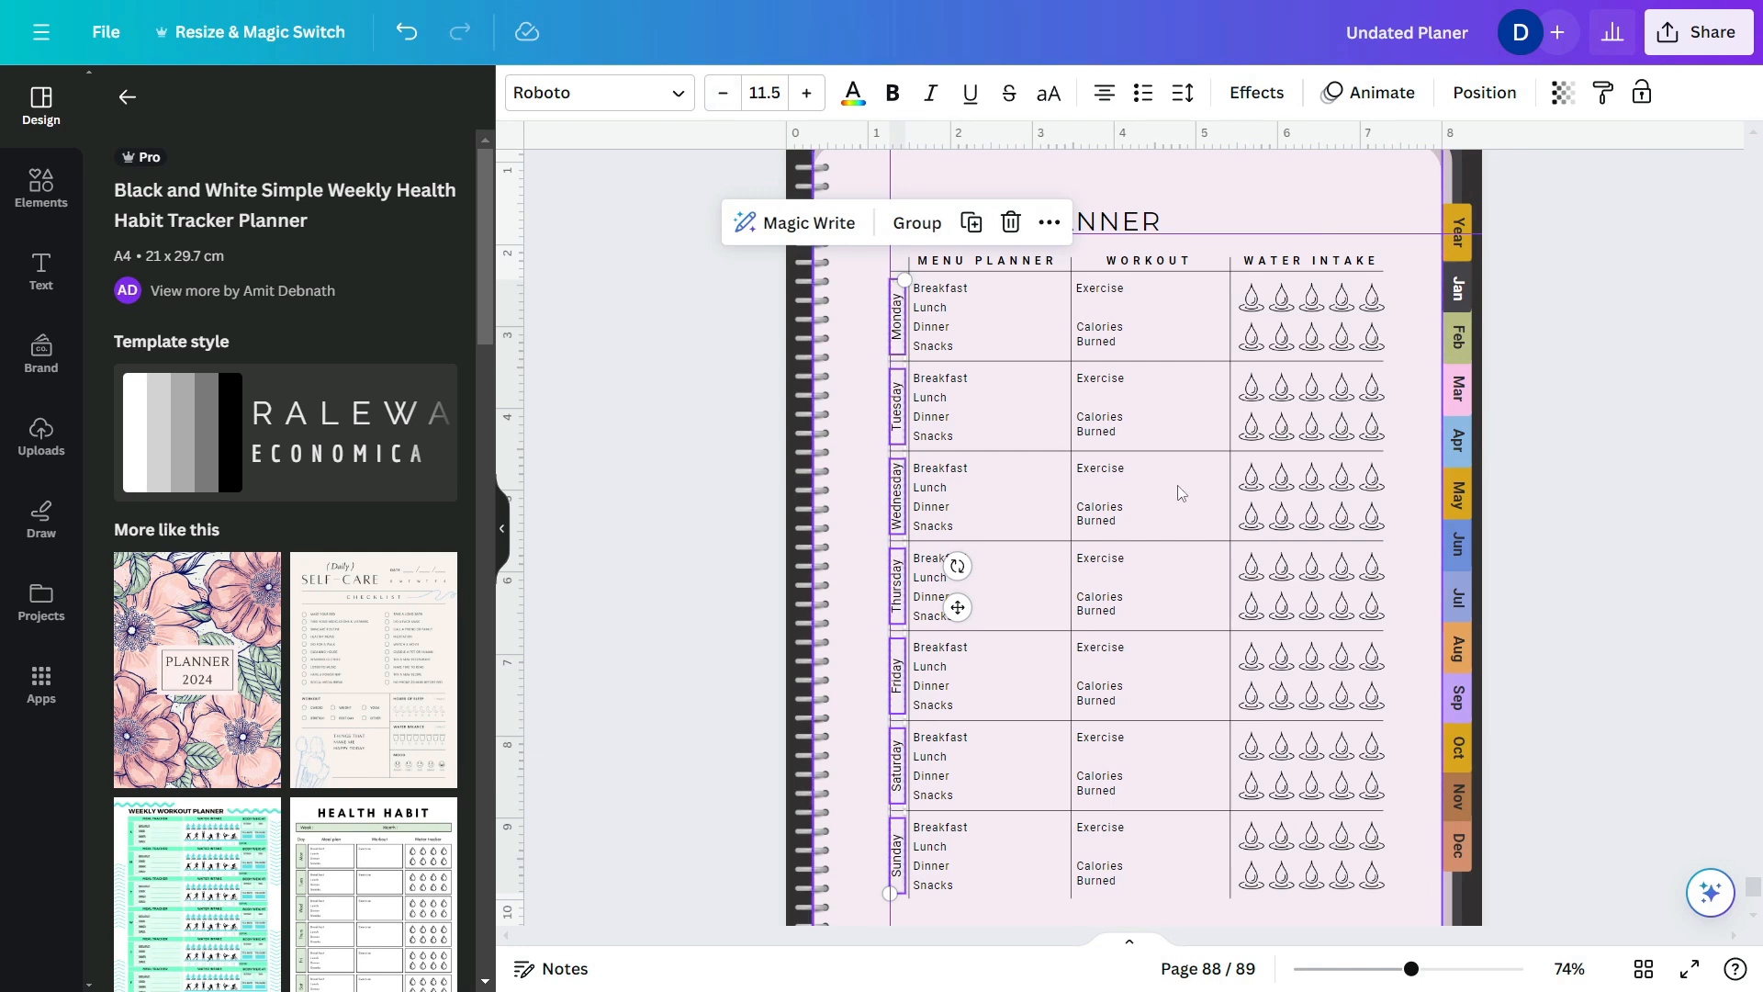
left_click(1189, 496)
- Select the whole tracker table and nudge it slightly down below the HEALTH PLANNER heading
scroll(1192, 407, "down", 2, "ctrl")
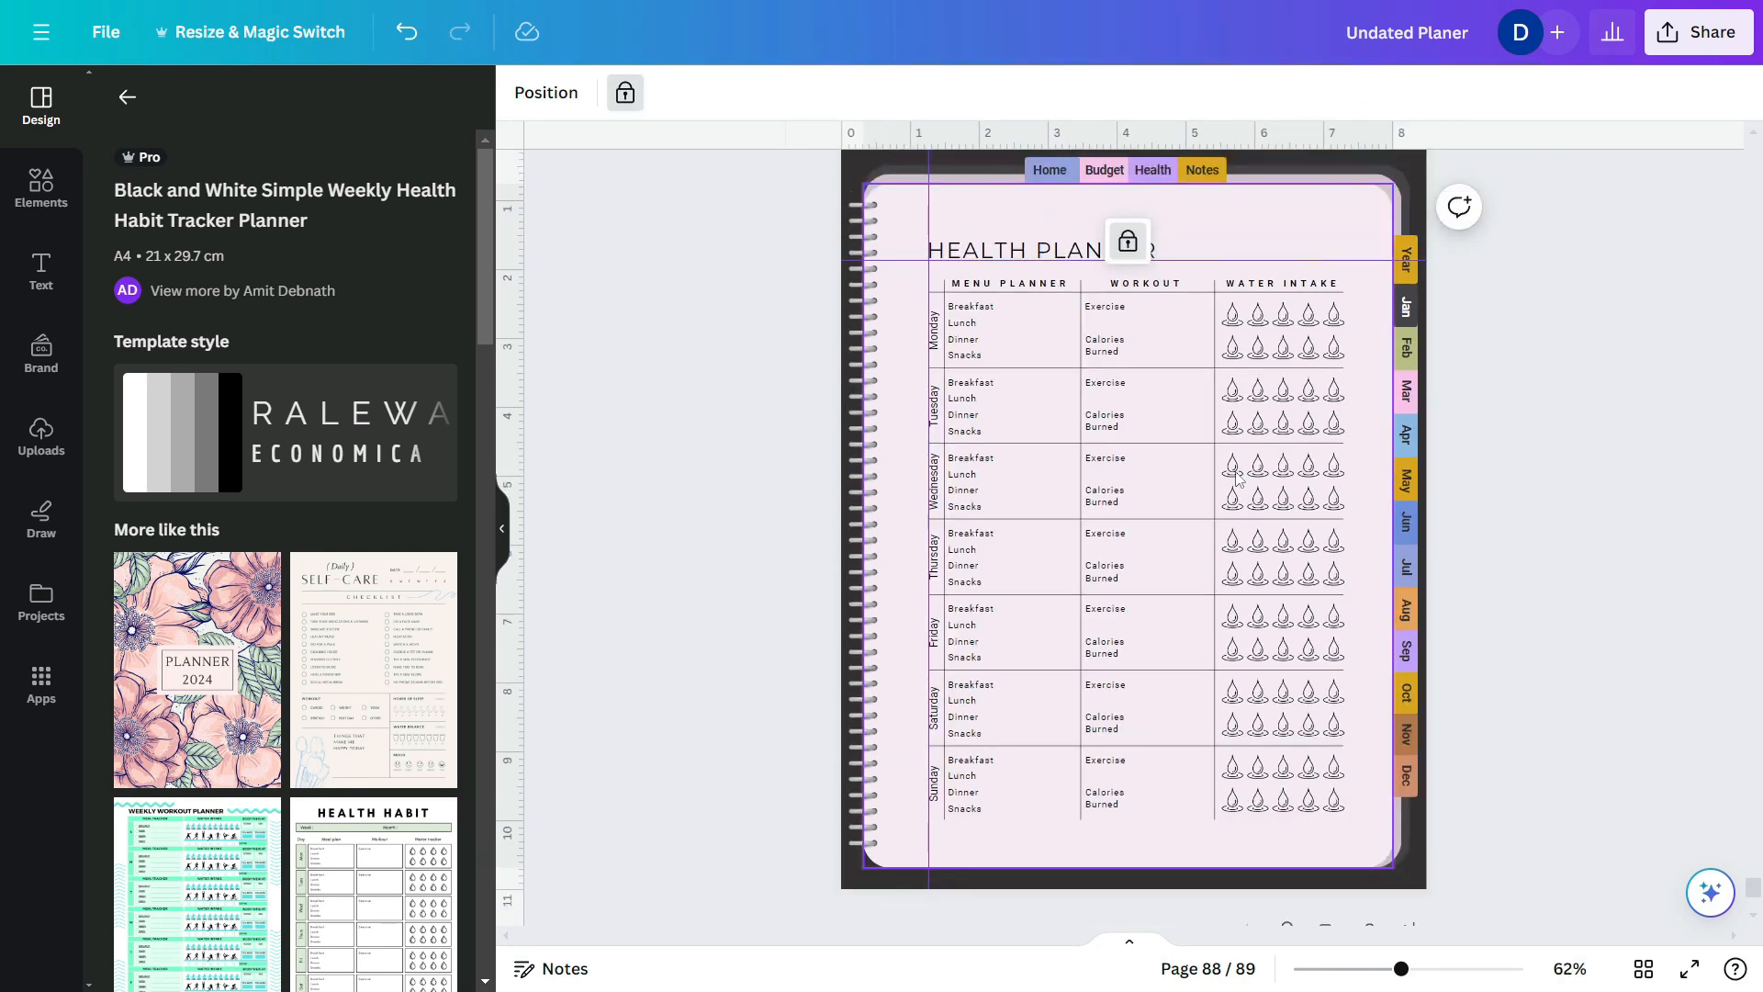
scroll(1285, 556, "down", 1, "ctrl")
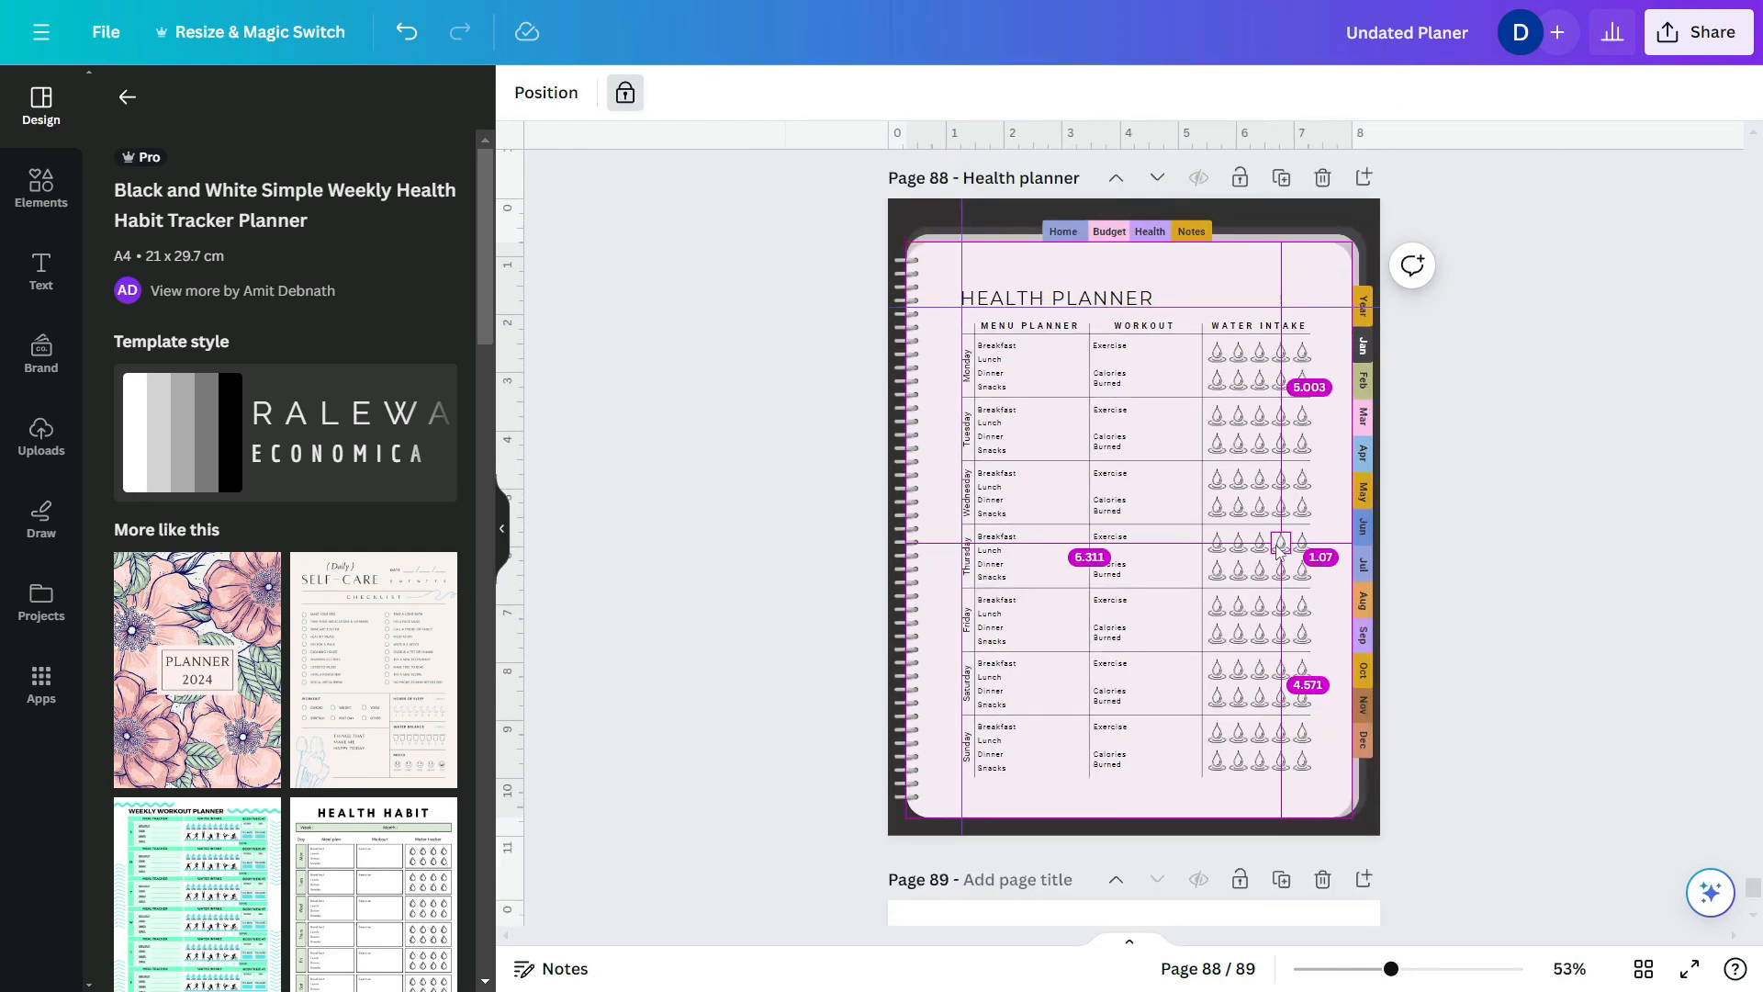
left_click(1443, 455)
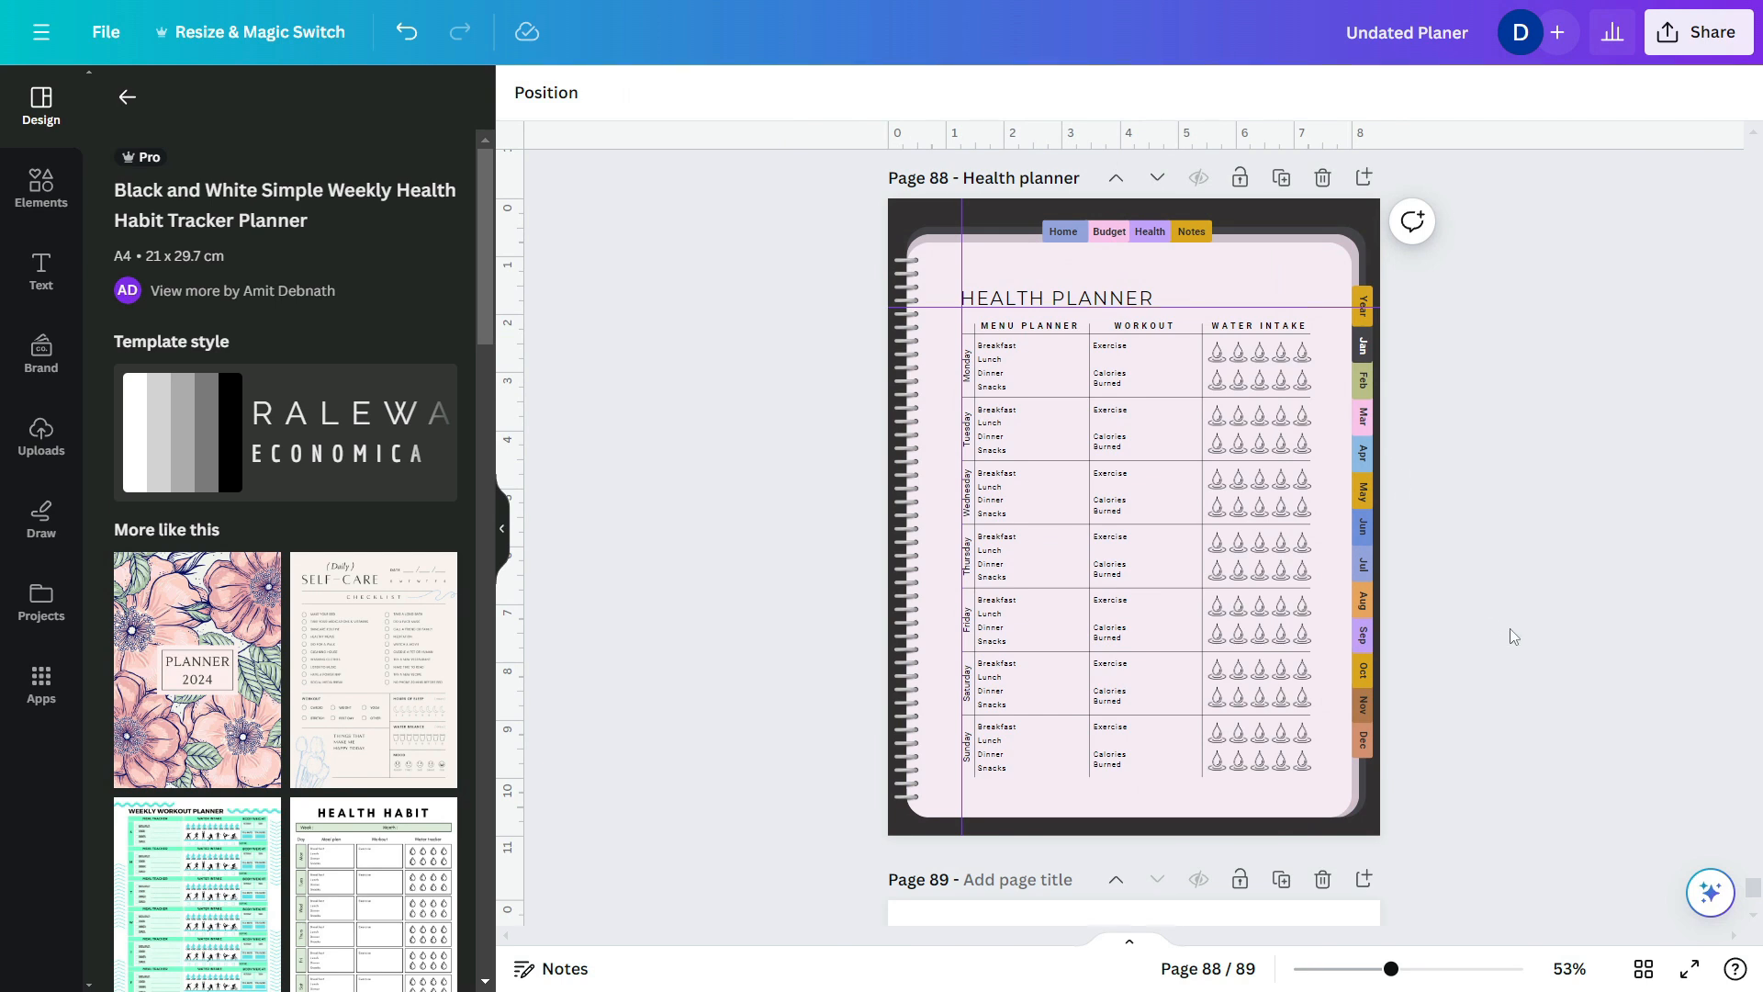
left_click_drag(1323, 799, 951, 332)
key("Down")
key("Down")
key("Down")
key("Down")
key("Down")
key("Down")
key("Down")
key("Down")
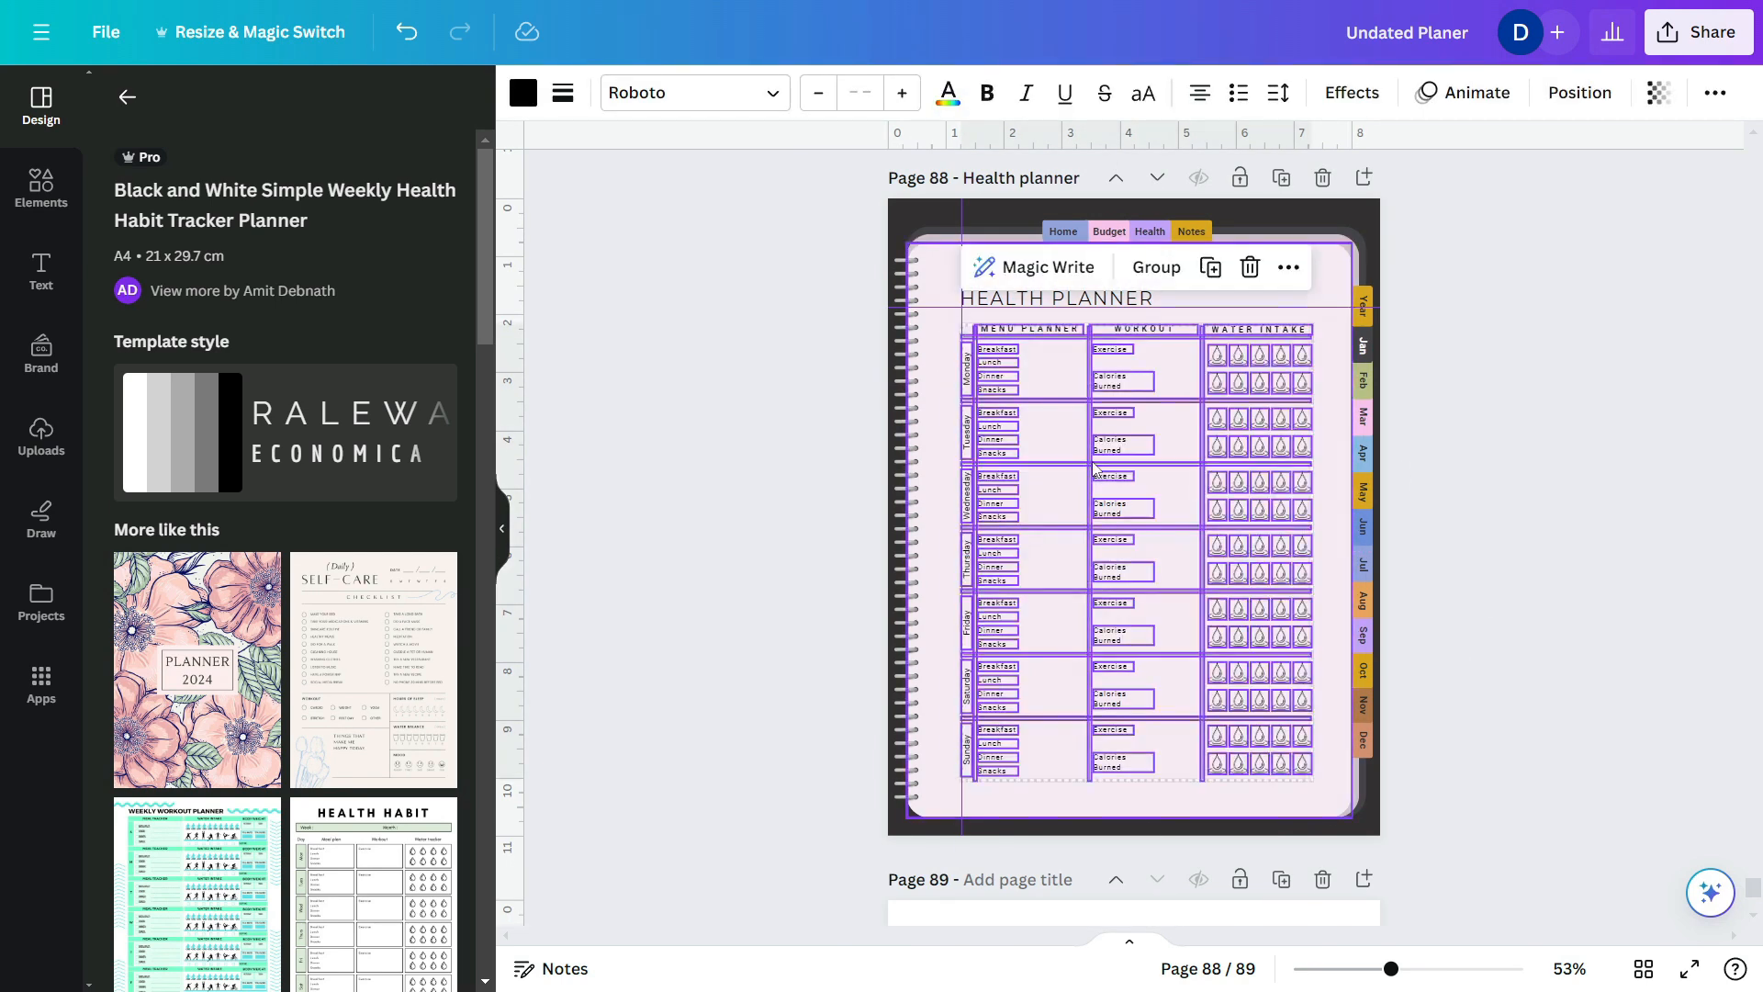
left_click(1325, 365)
- Delete page 89, which holds the original HEALTH HABIT template
scroll(1152, 477, "down", 4)
left_click(1323, 539)
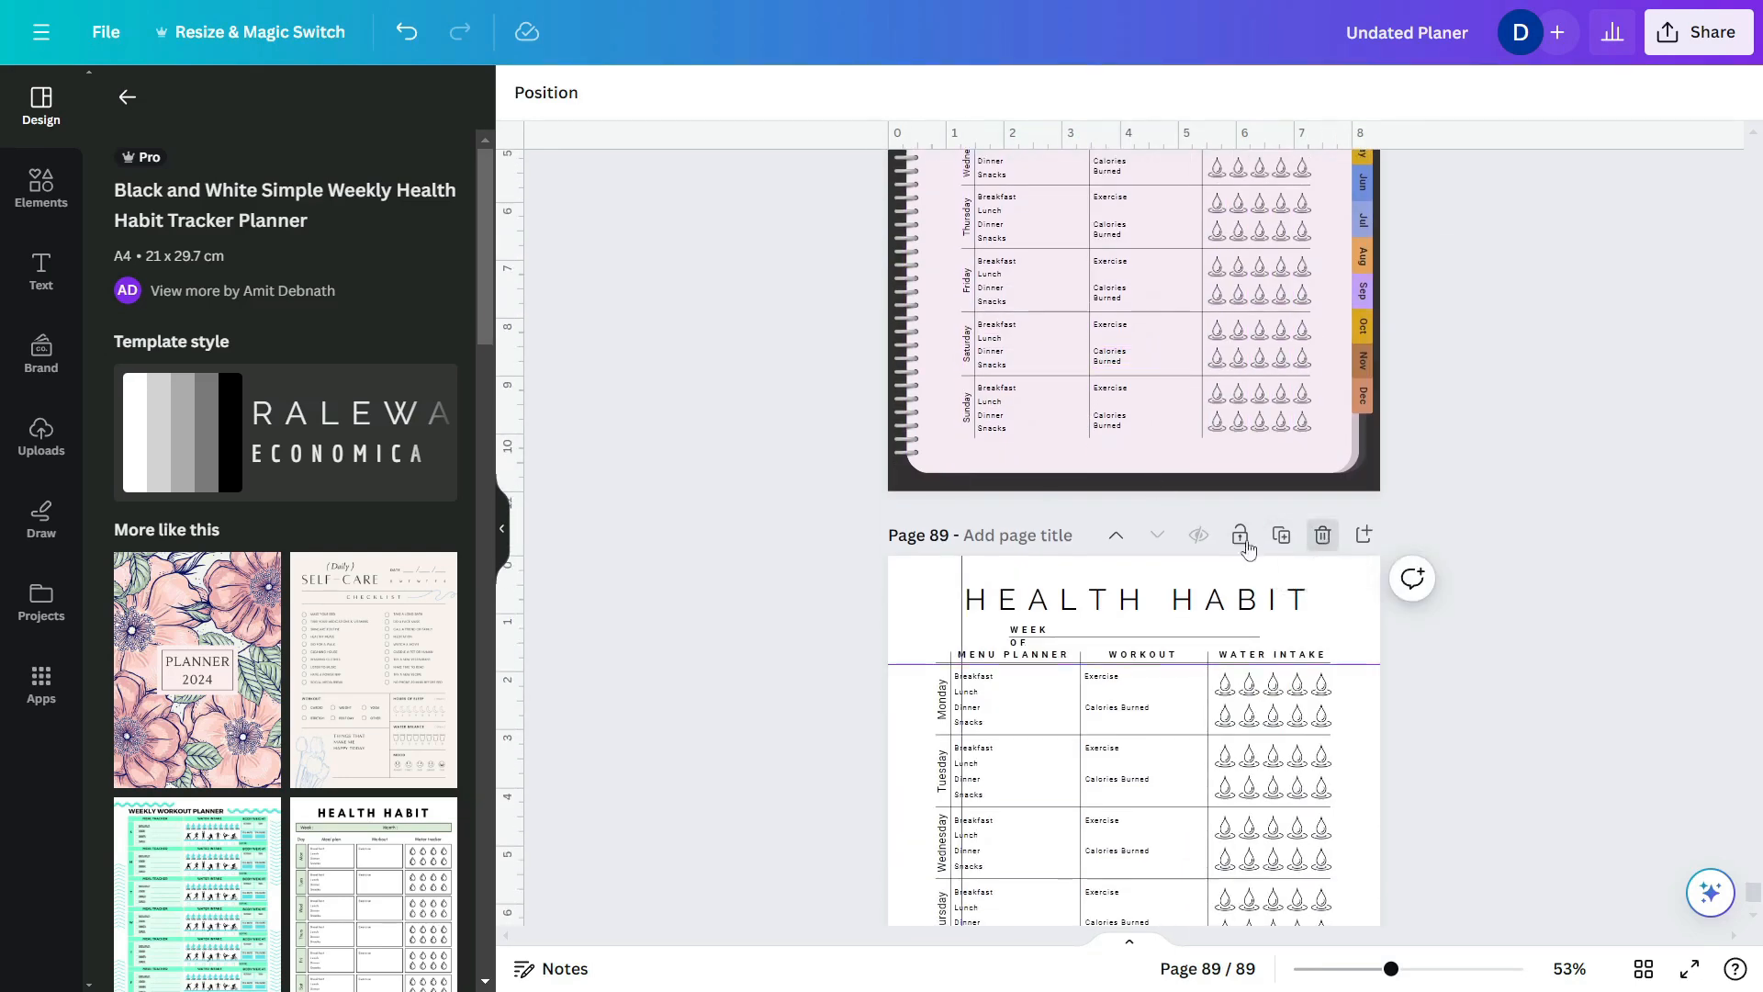
scroll(1130, 524, "up", 2)
scroll(1128, 520, "down", 1)
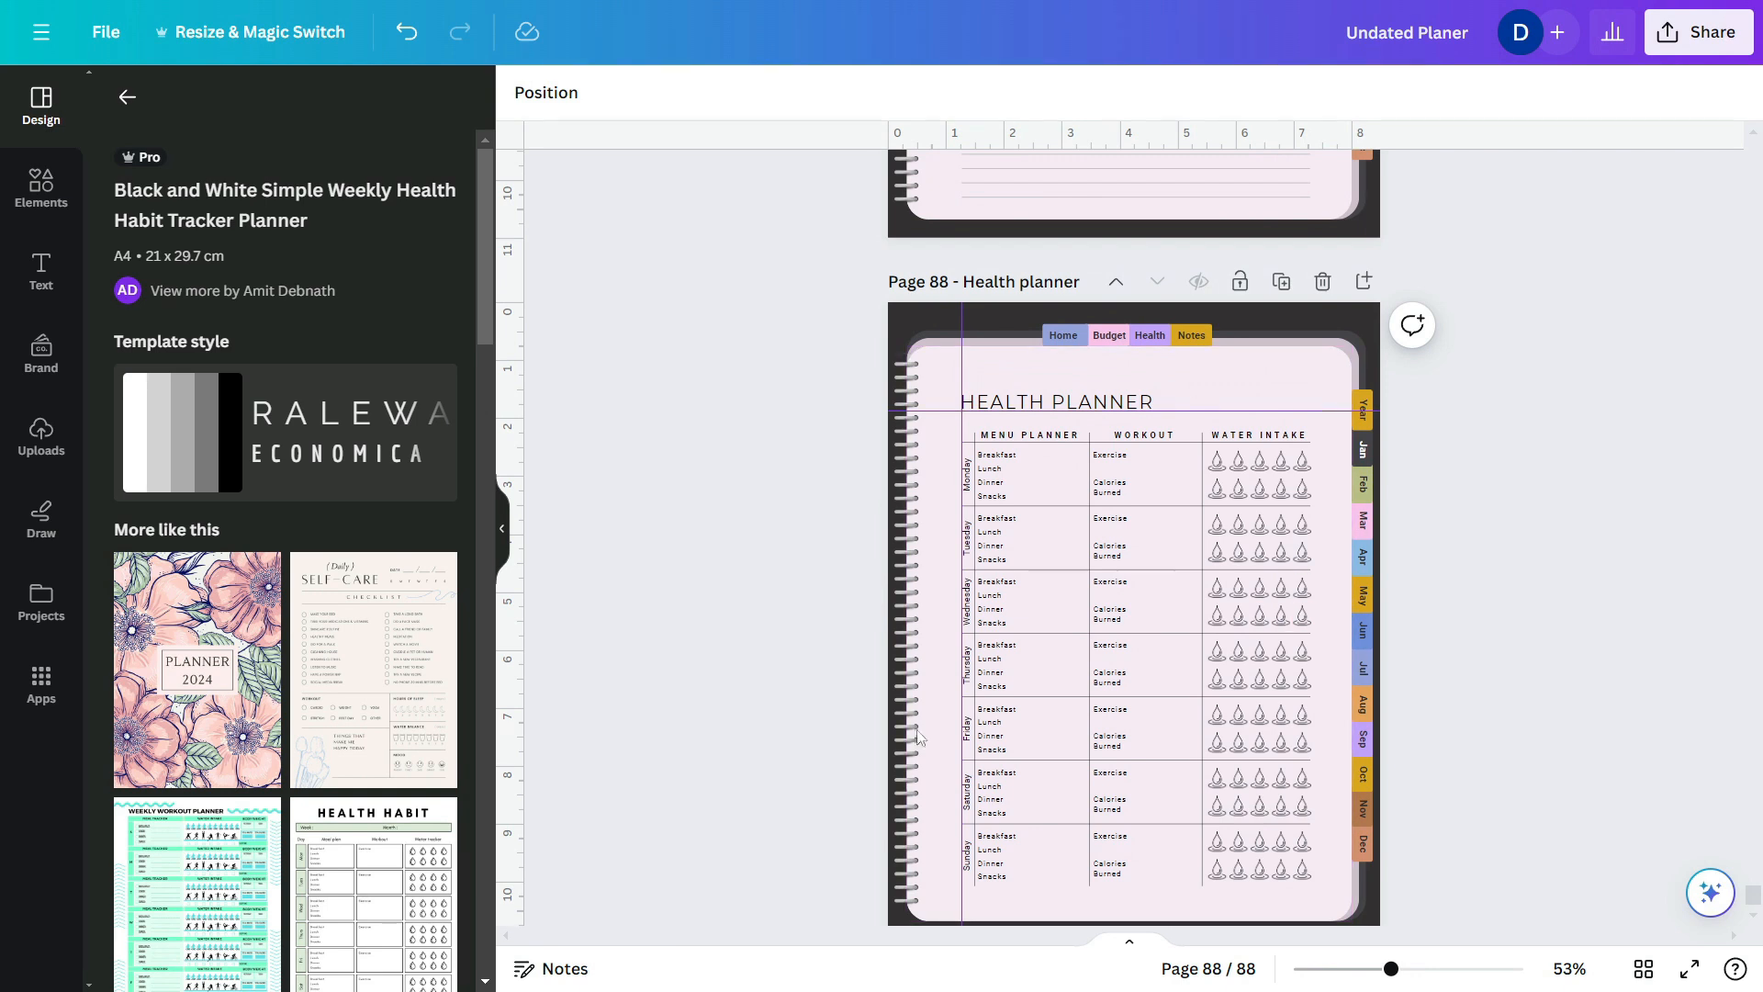
scroll(1128, 637, "down", 1)
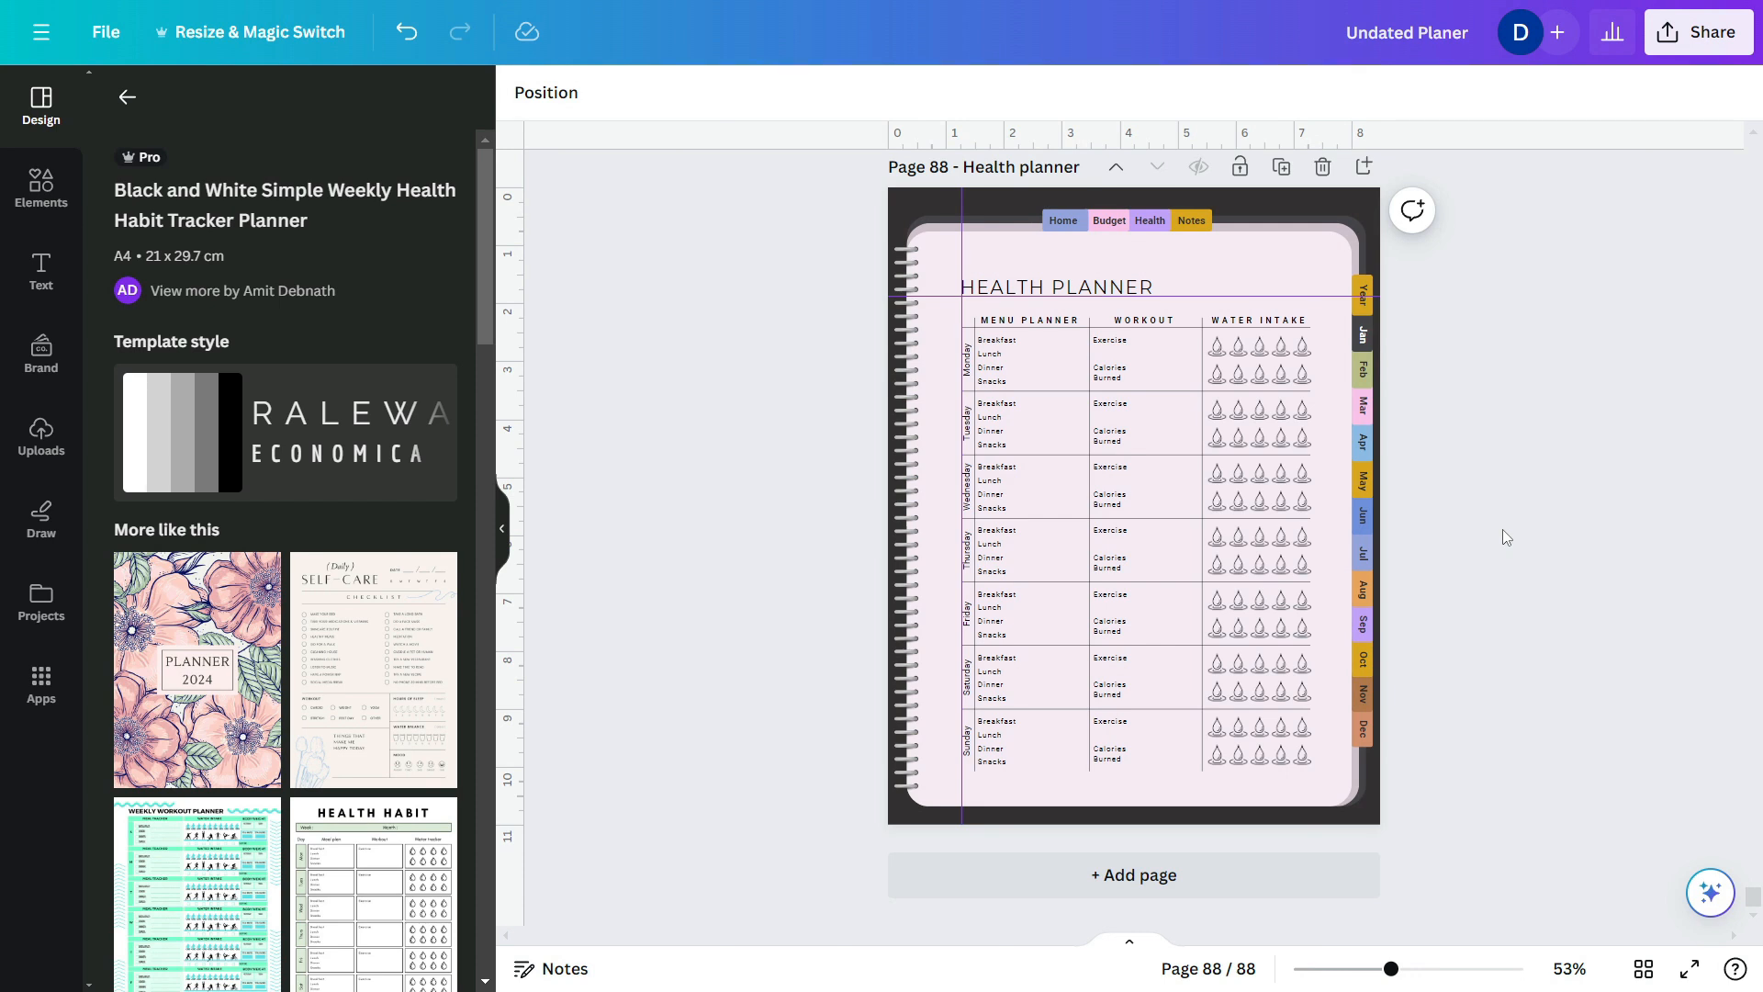
- Duplicate the health planner page and delete the entire tracker table from the copy, keeping the heading
left_click(1283, 171)
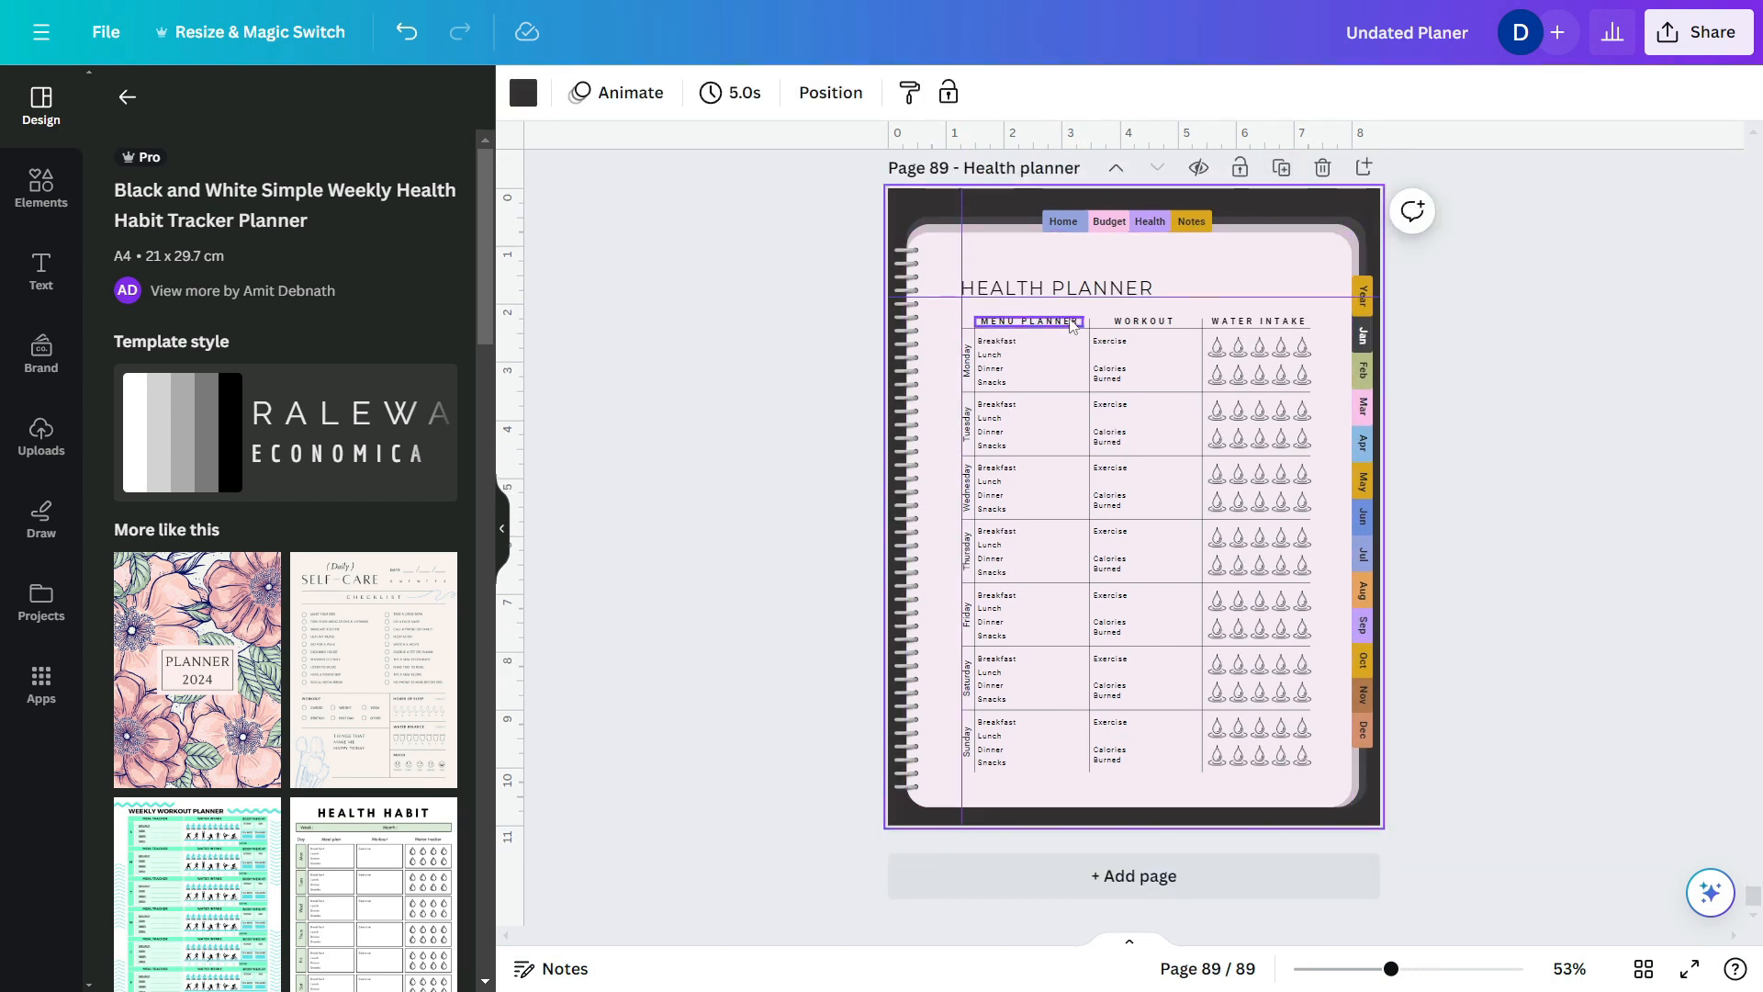
left_click_drag(1003, 311, 1308, 756)
left_click(1065, 288, "shift")
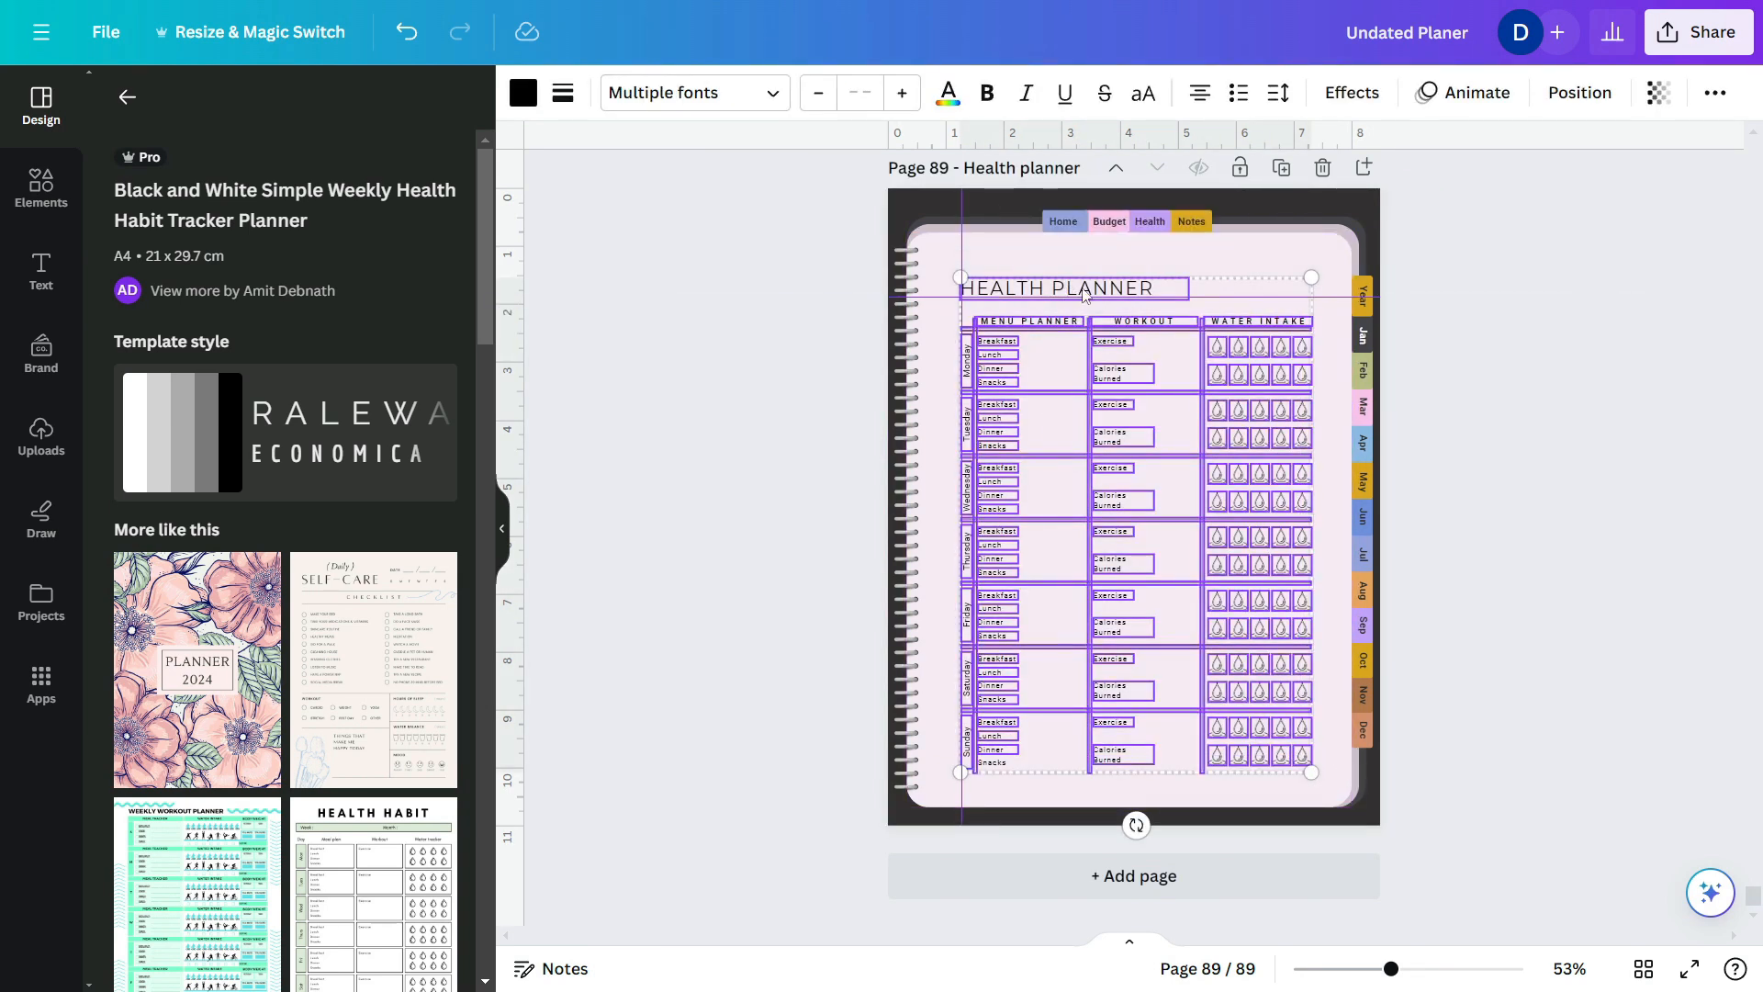
key("Delete")
left_click(994, 761)
key("Delete")
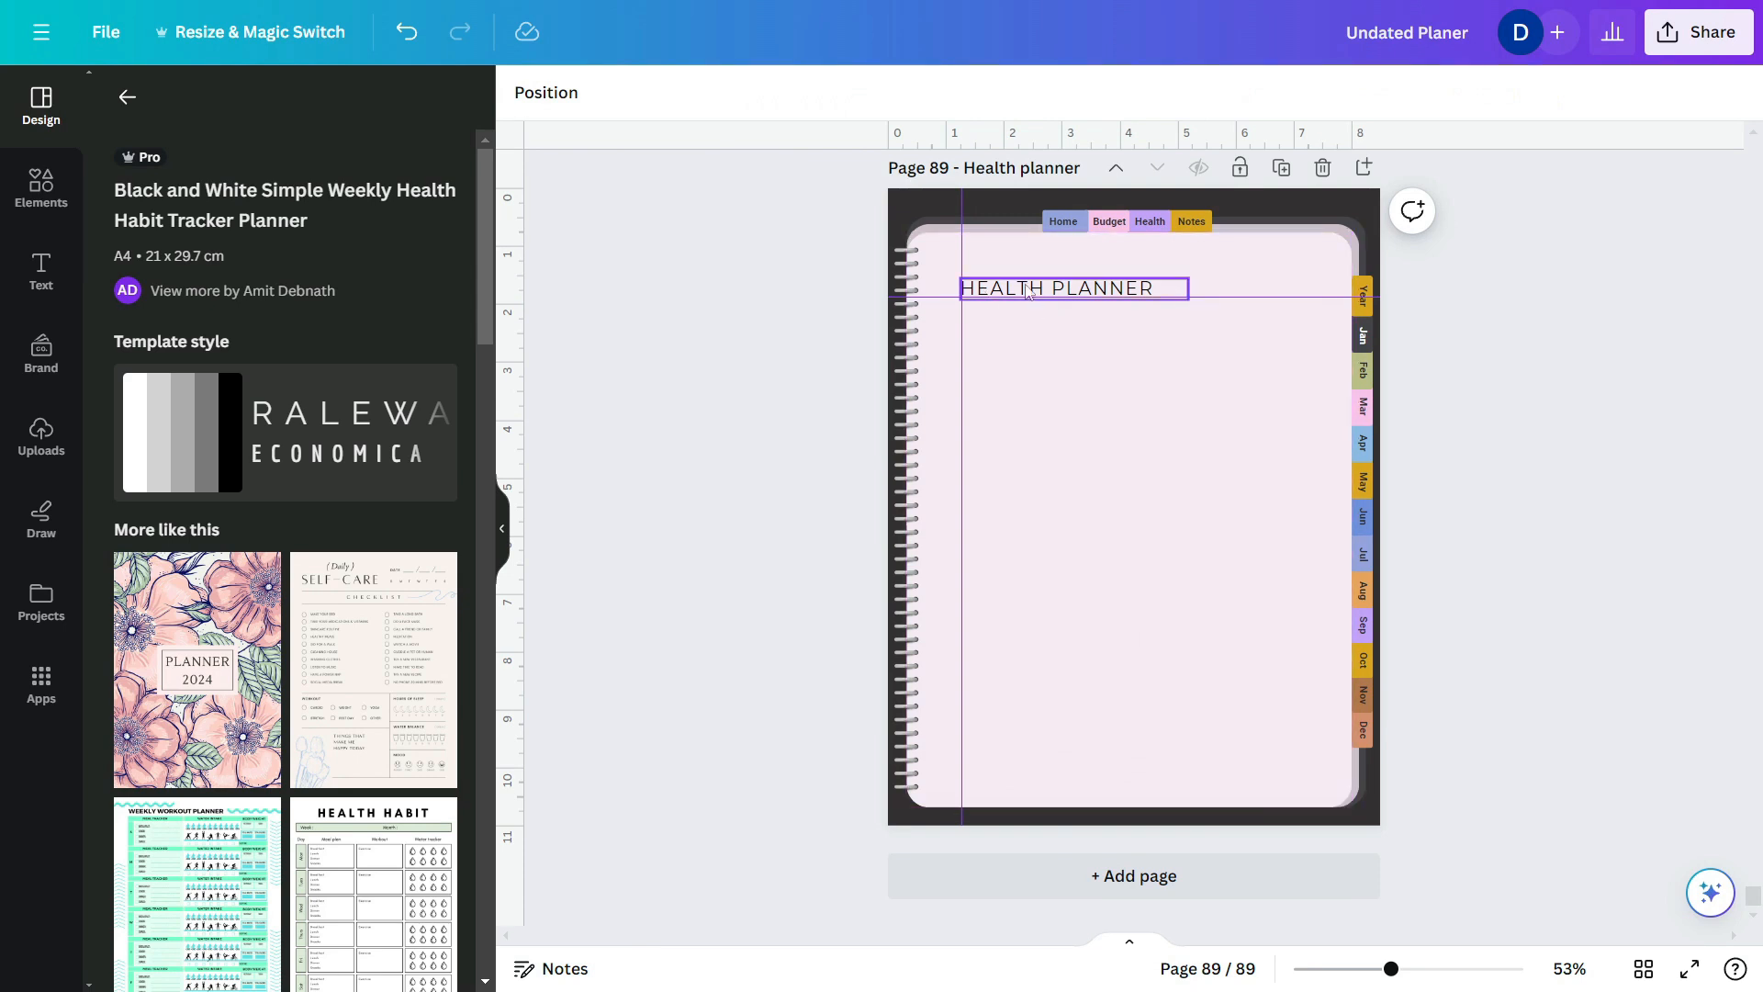
- Replace the heading on page 89 with NOTES
left_click(1055, 288)
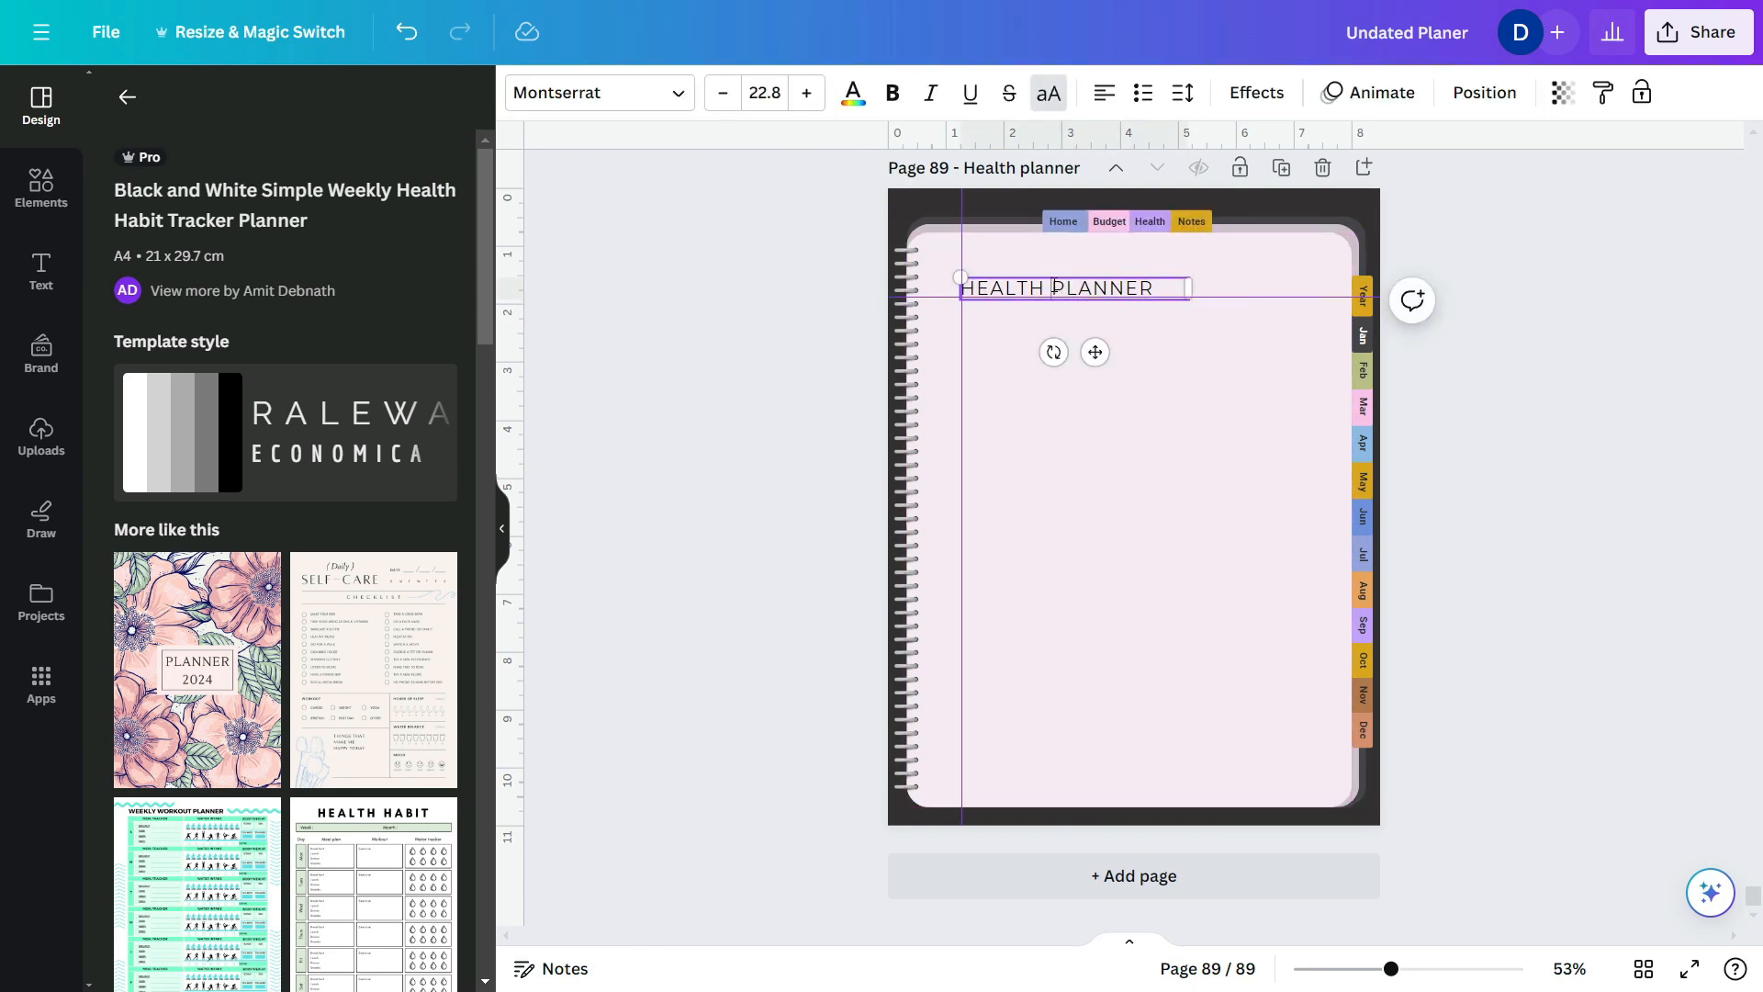
double_click(1056, 288)
type("NO")
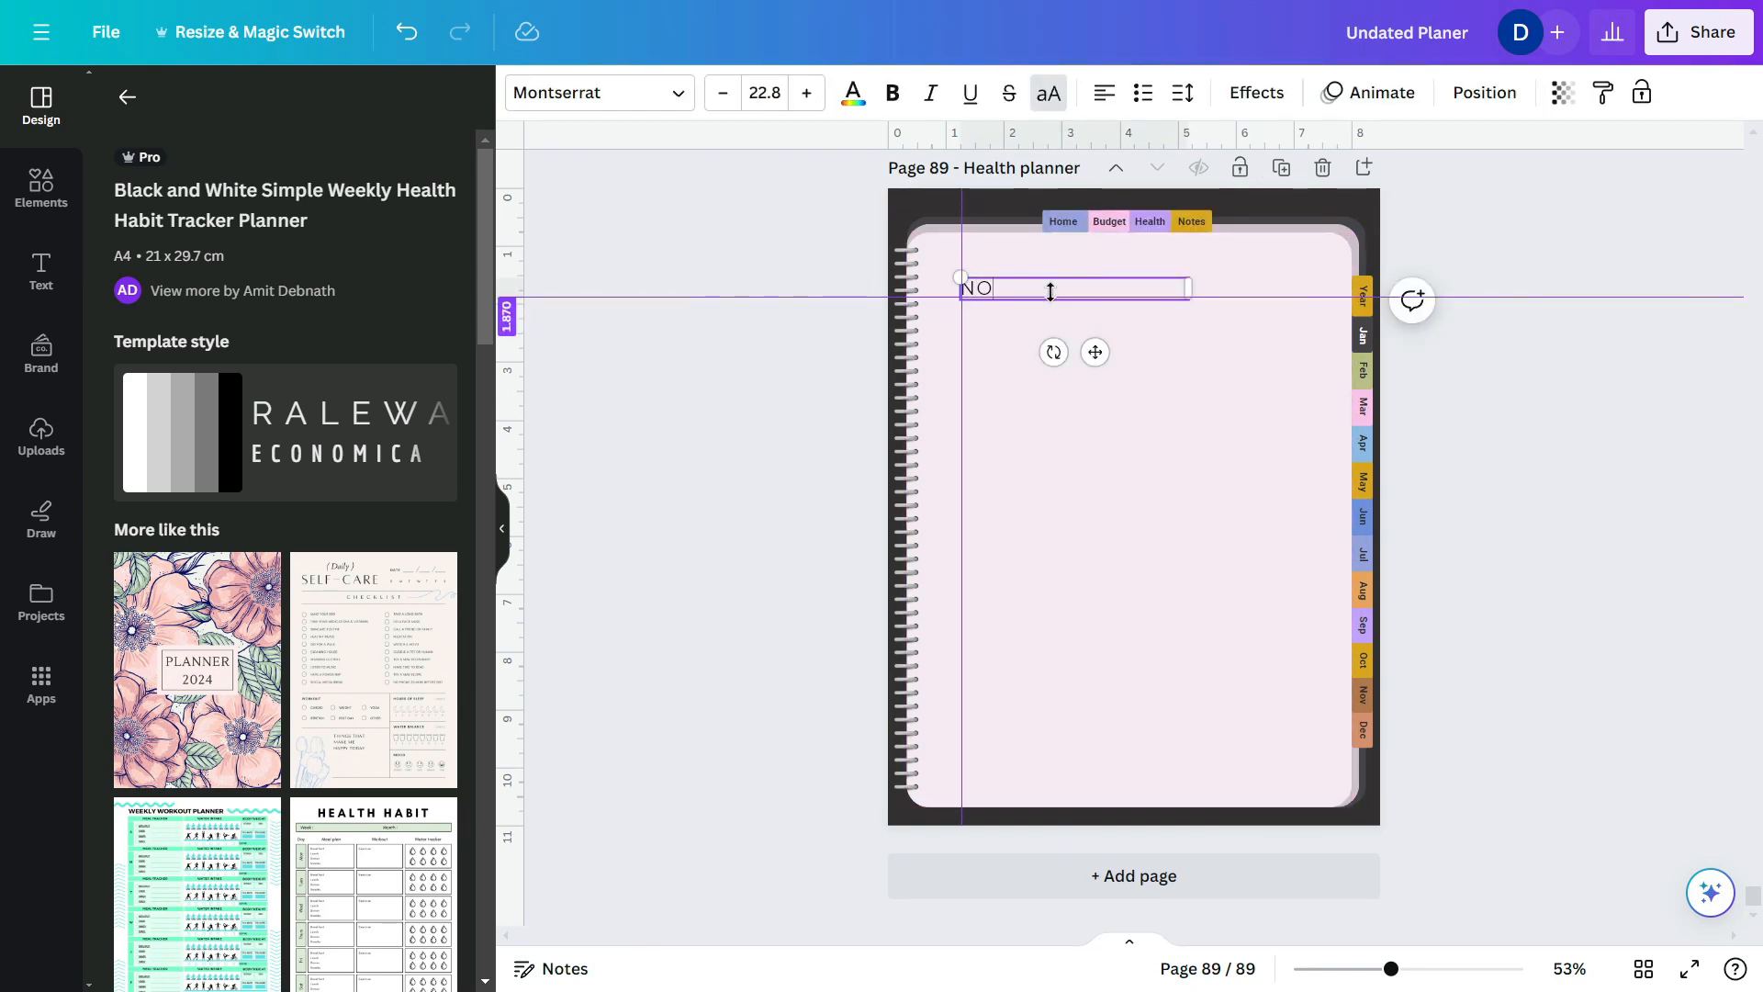
type("TES")
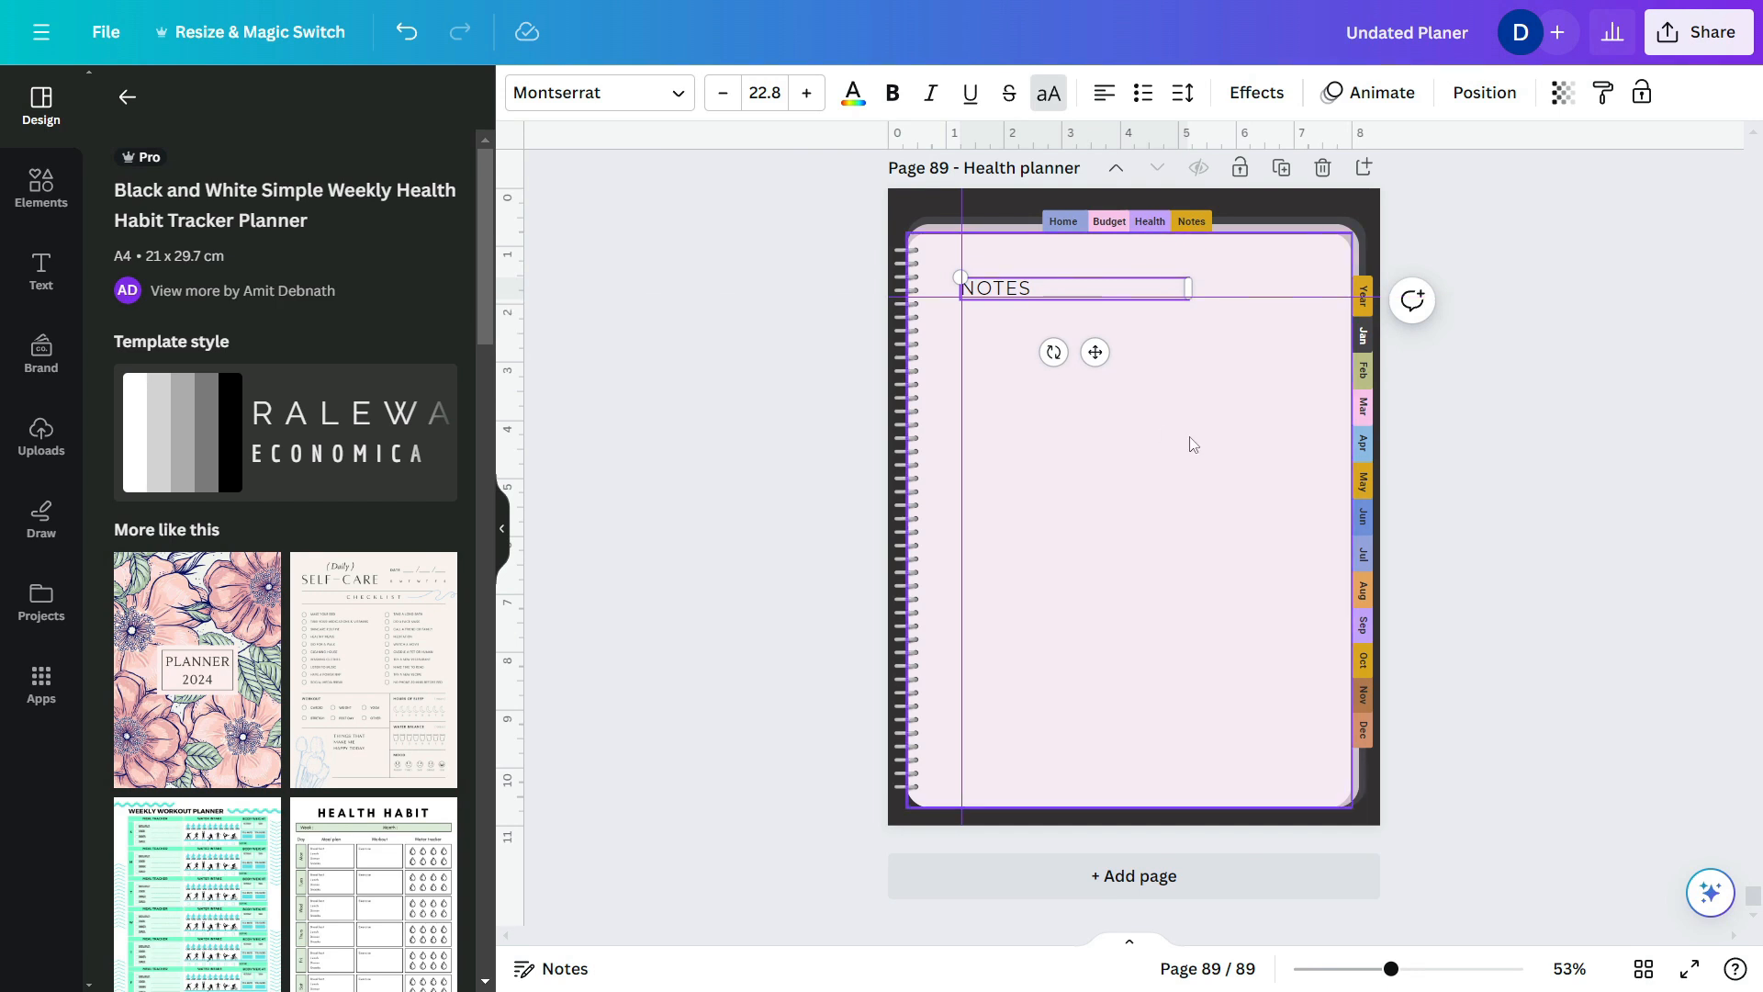
left_click(1194, 444)
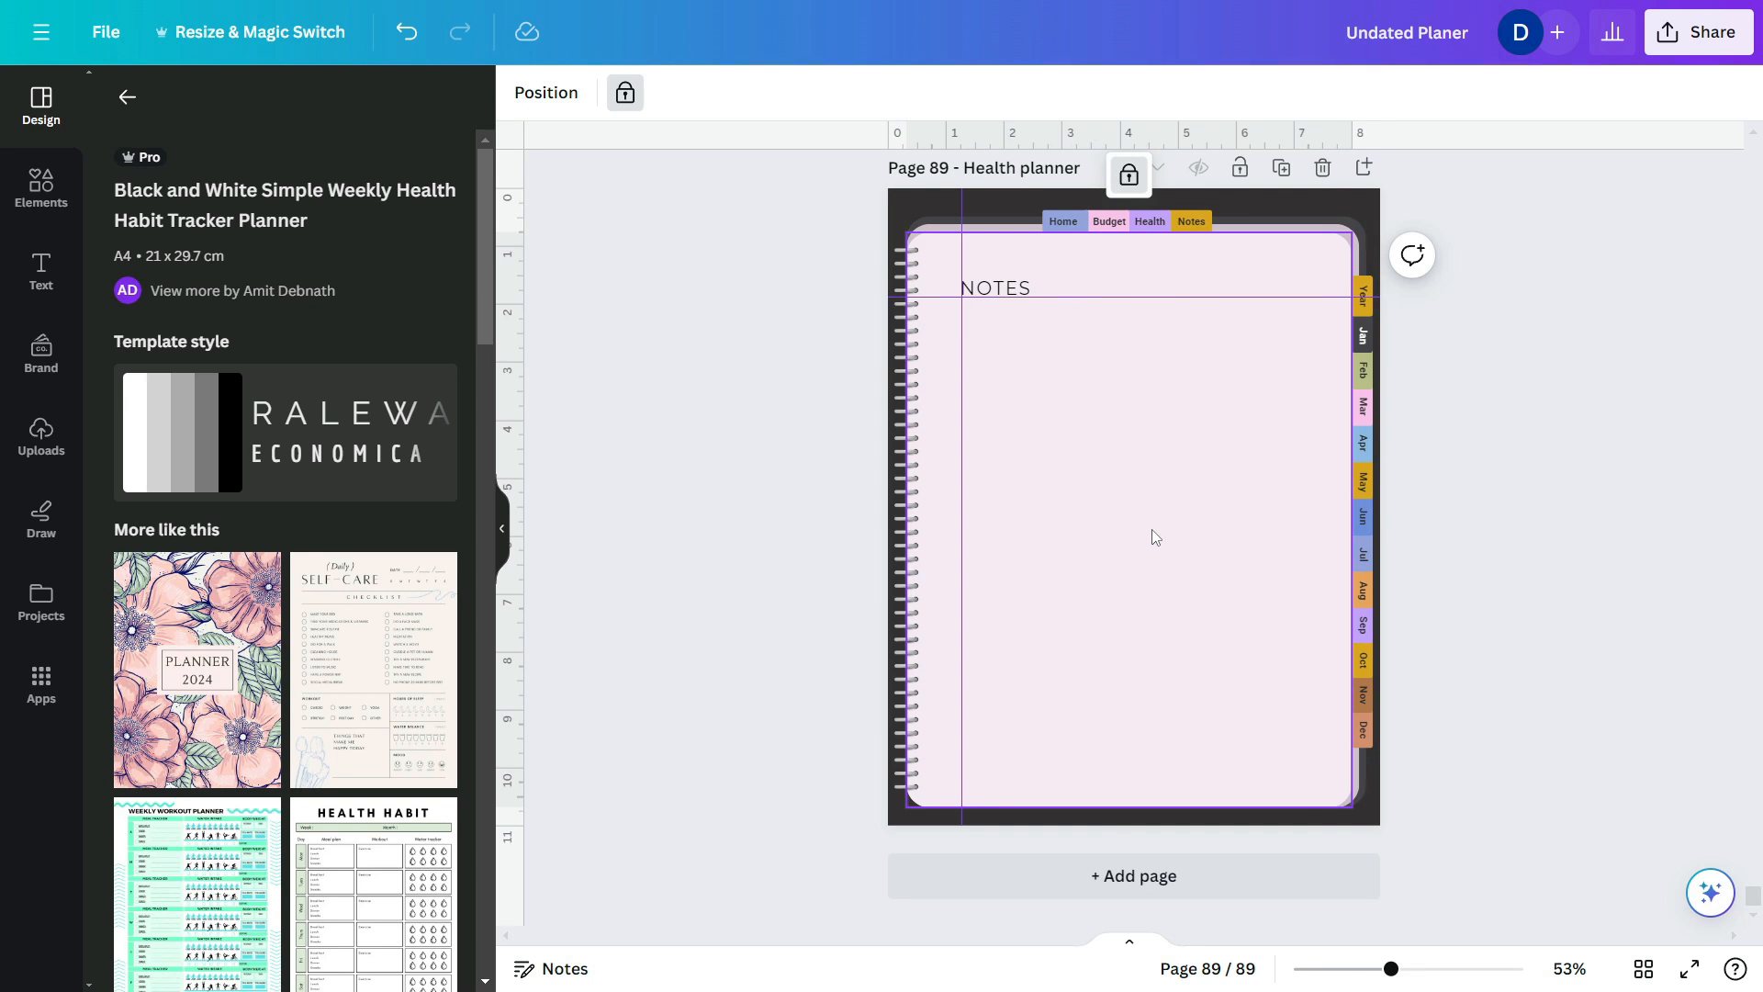
- Add a line element below the NOTES heading and stretch it across the notebook page from the margin guide
left_click(40, 188)
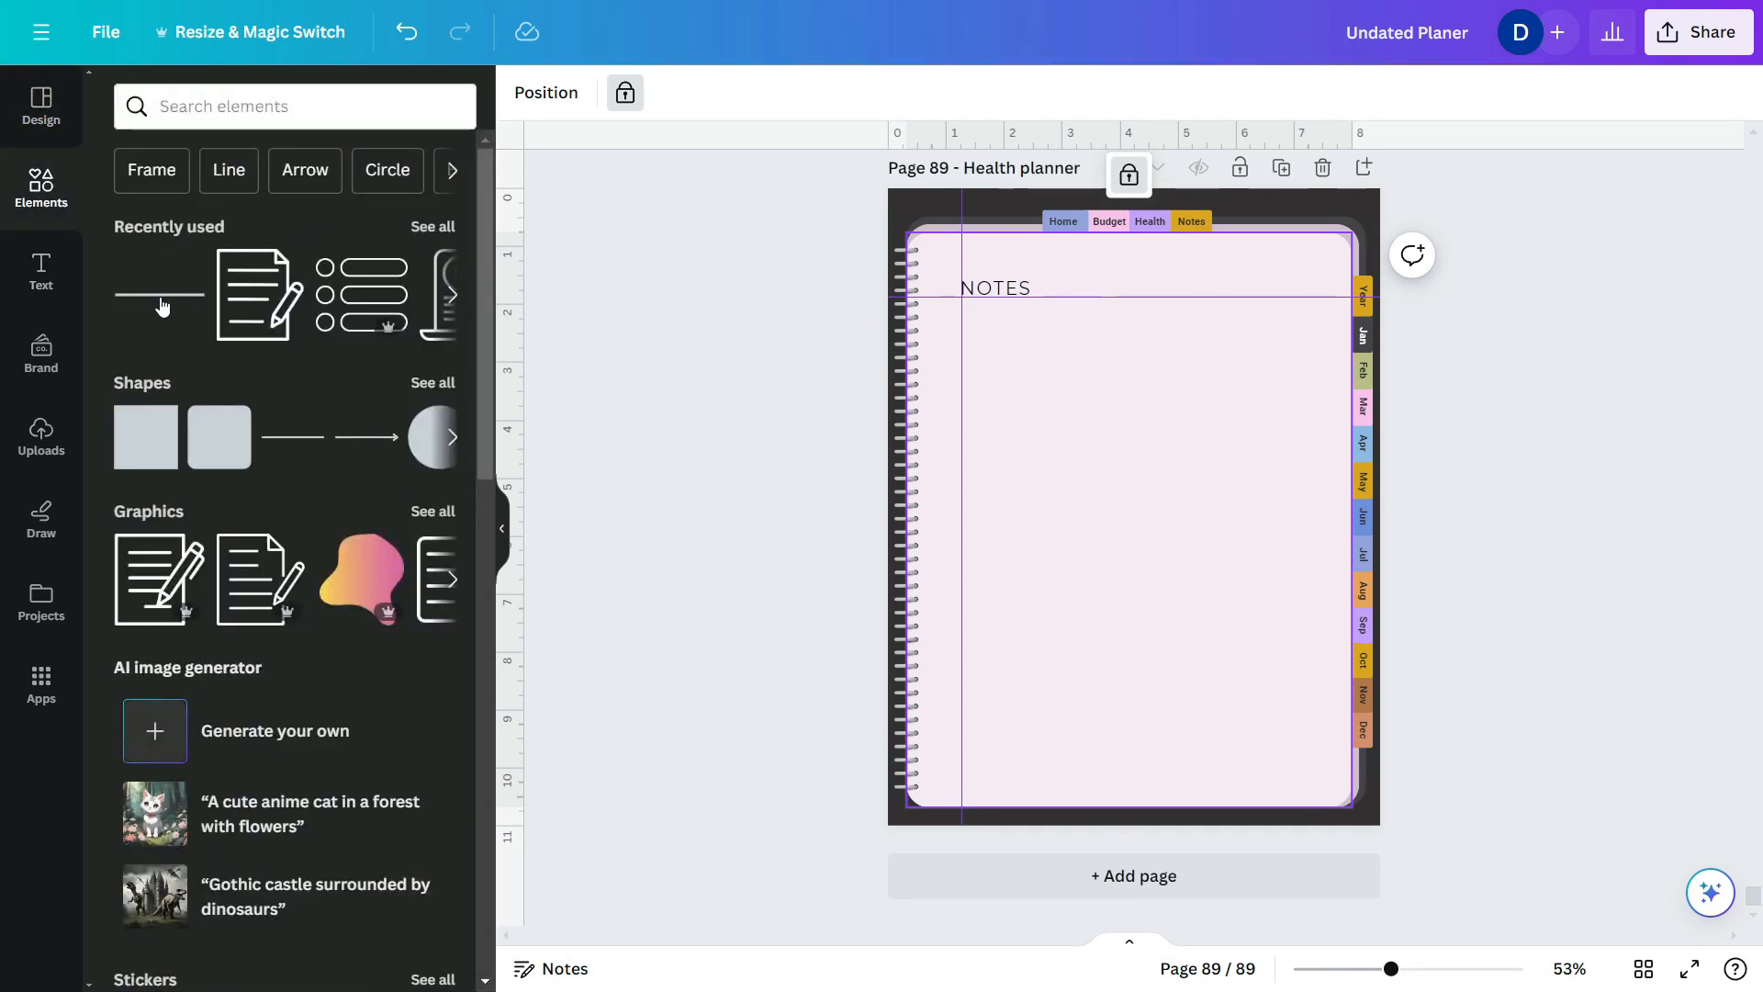
left_click(162, 300)
left_click(1099, 485)
mouse_move(1113, 512)
left_mouse_down()
mouse_move(1017, 345)
mouse_move(1321, 332)
left_mouse_up()
- Style the notes line with a weight of 1, short dashes and a dark grey colour
left_click(579, 93)
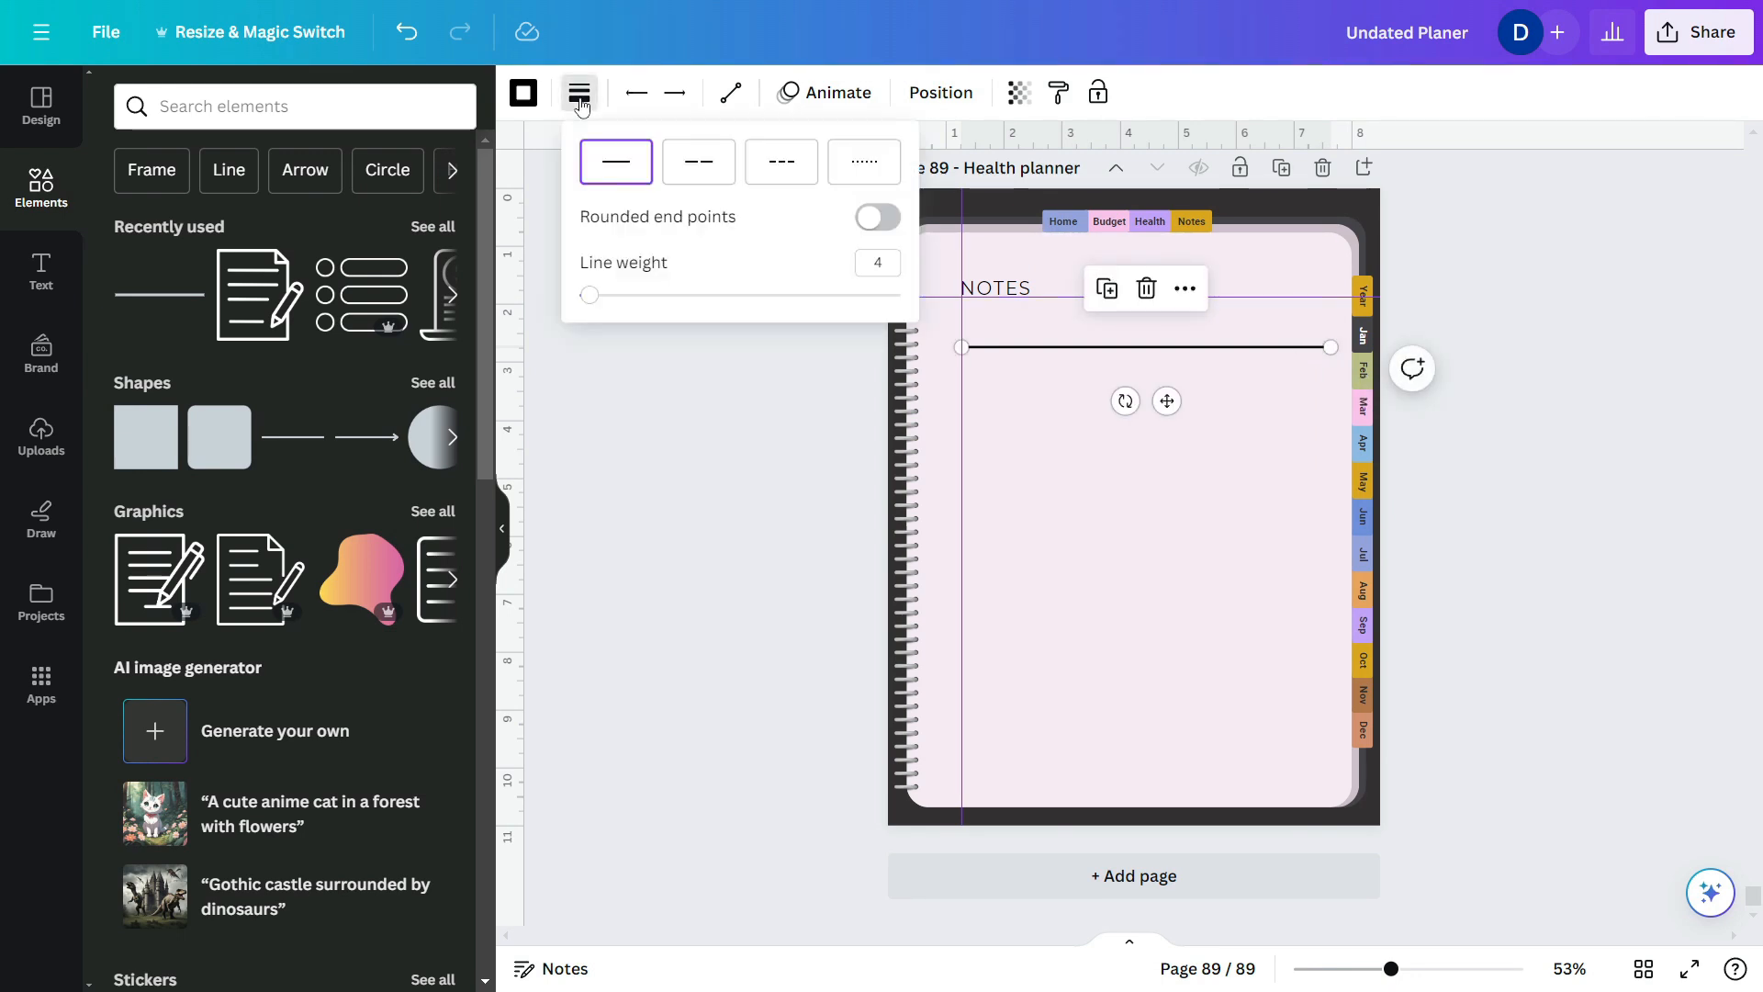
left_click_drag(591, 294, 578, 295)
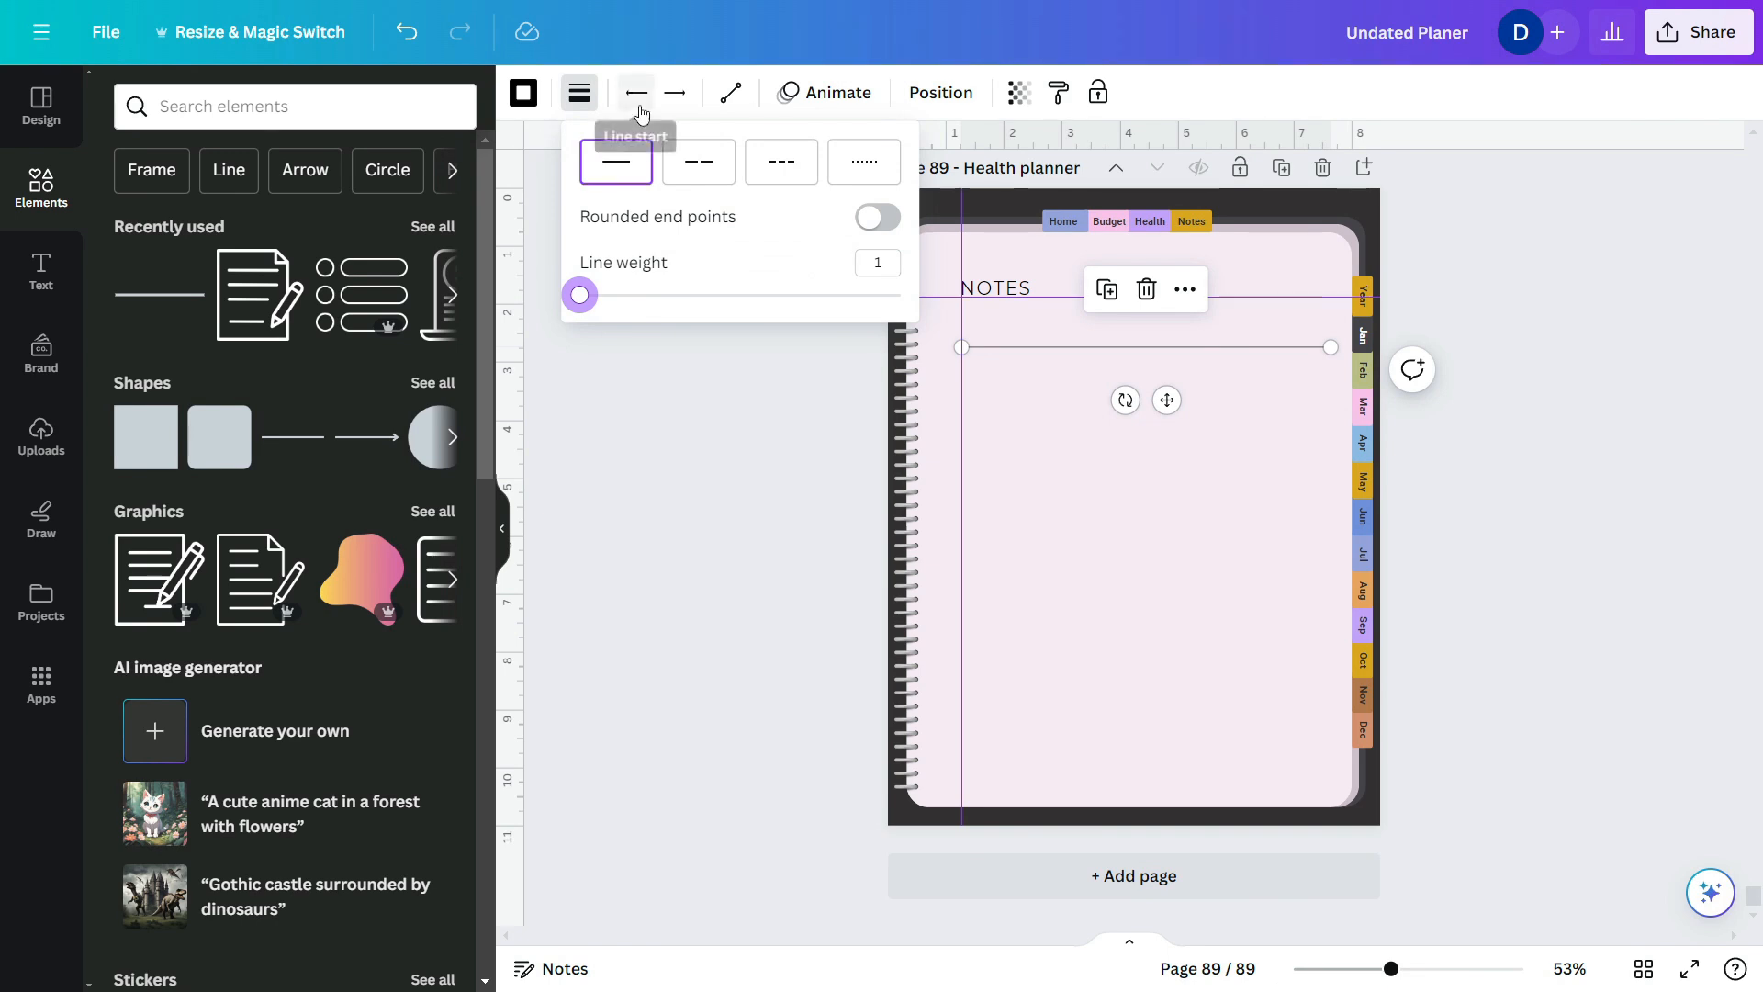
left_click(779, 166)
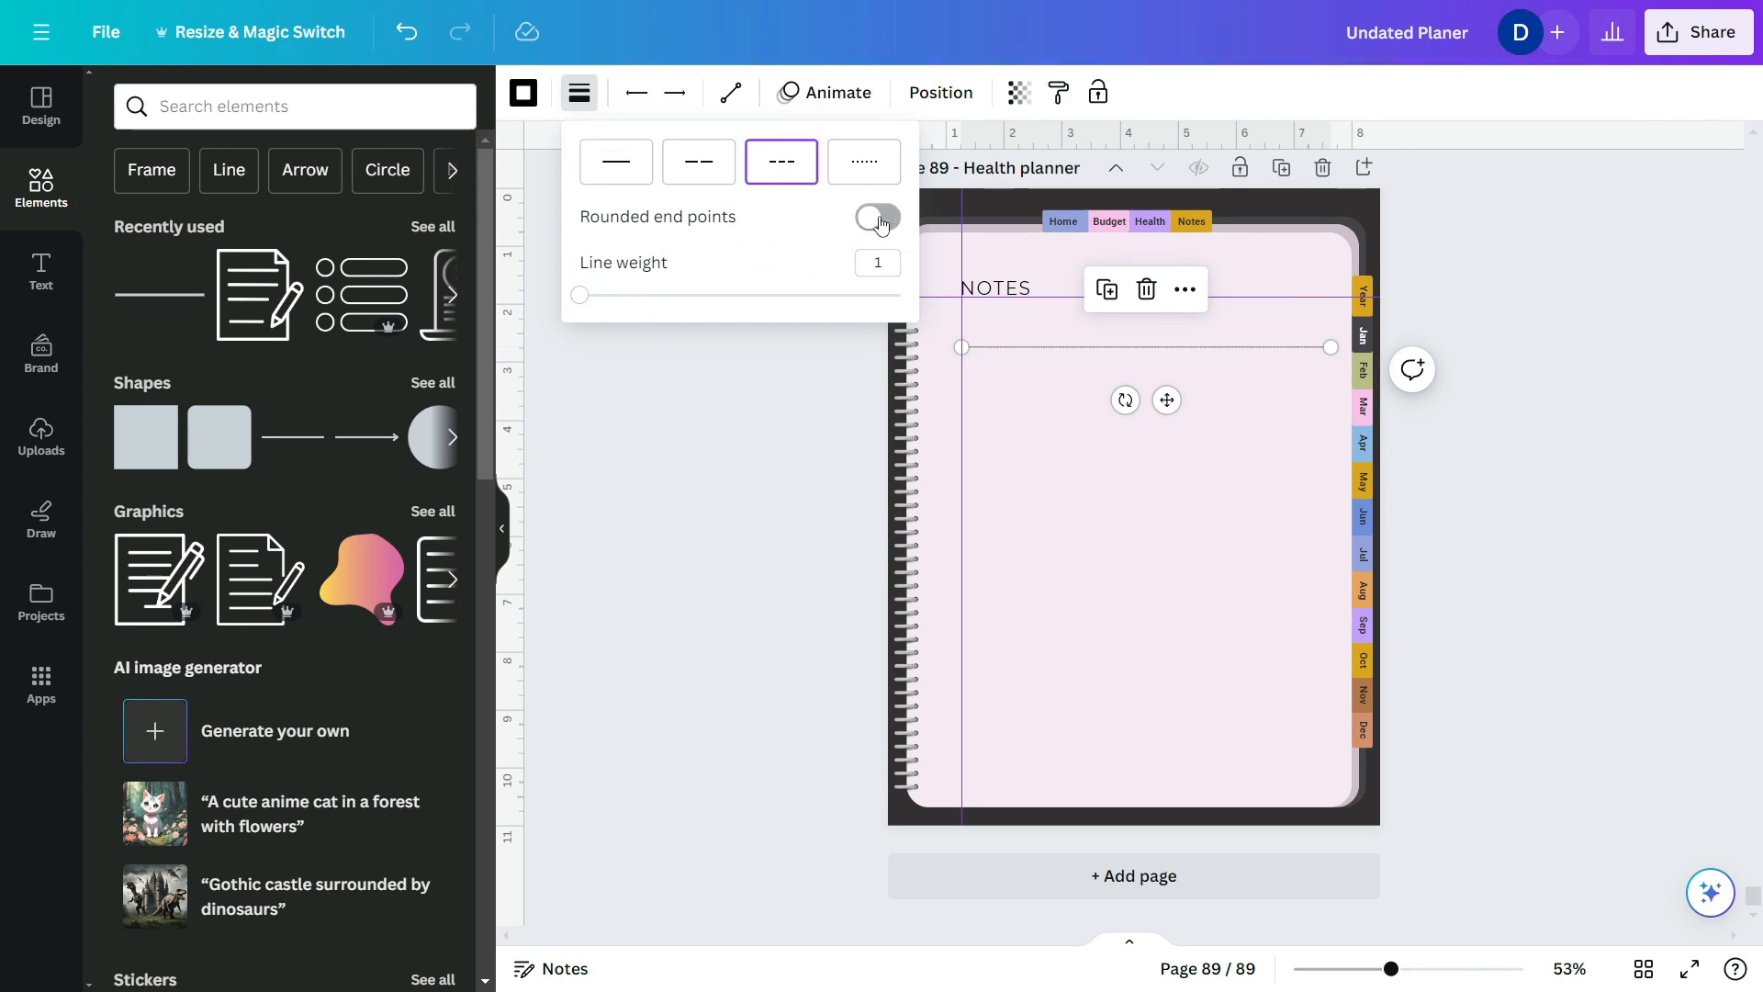
left_click(523, 93)
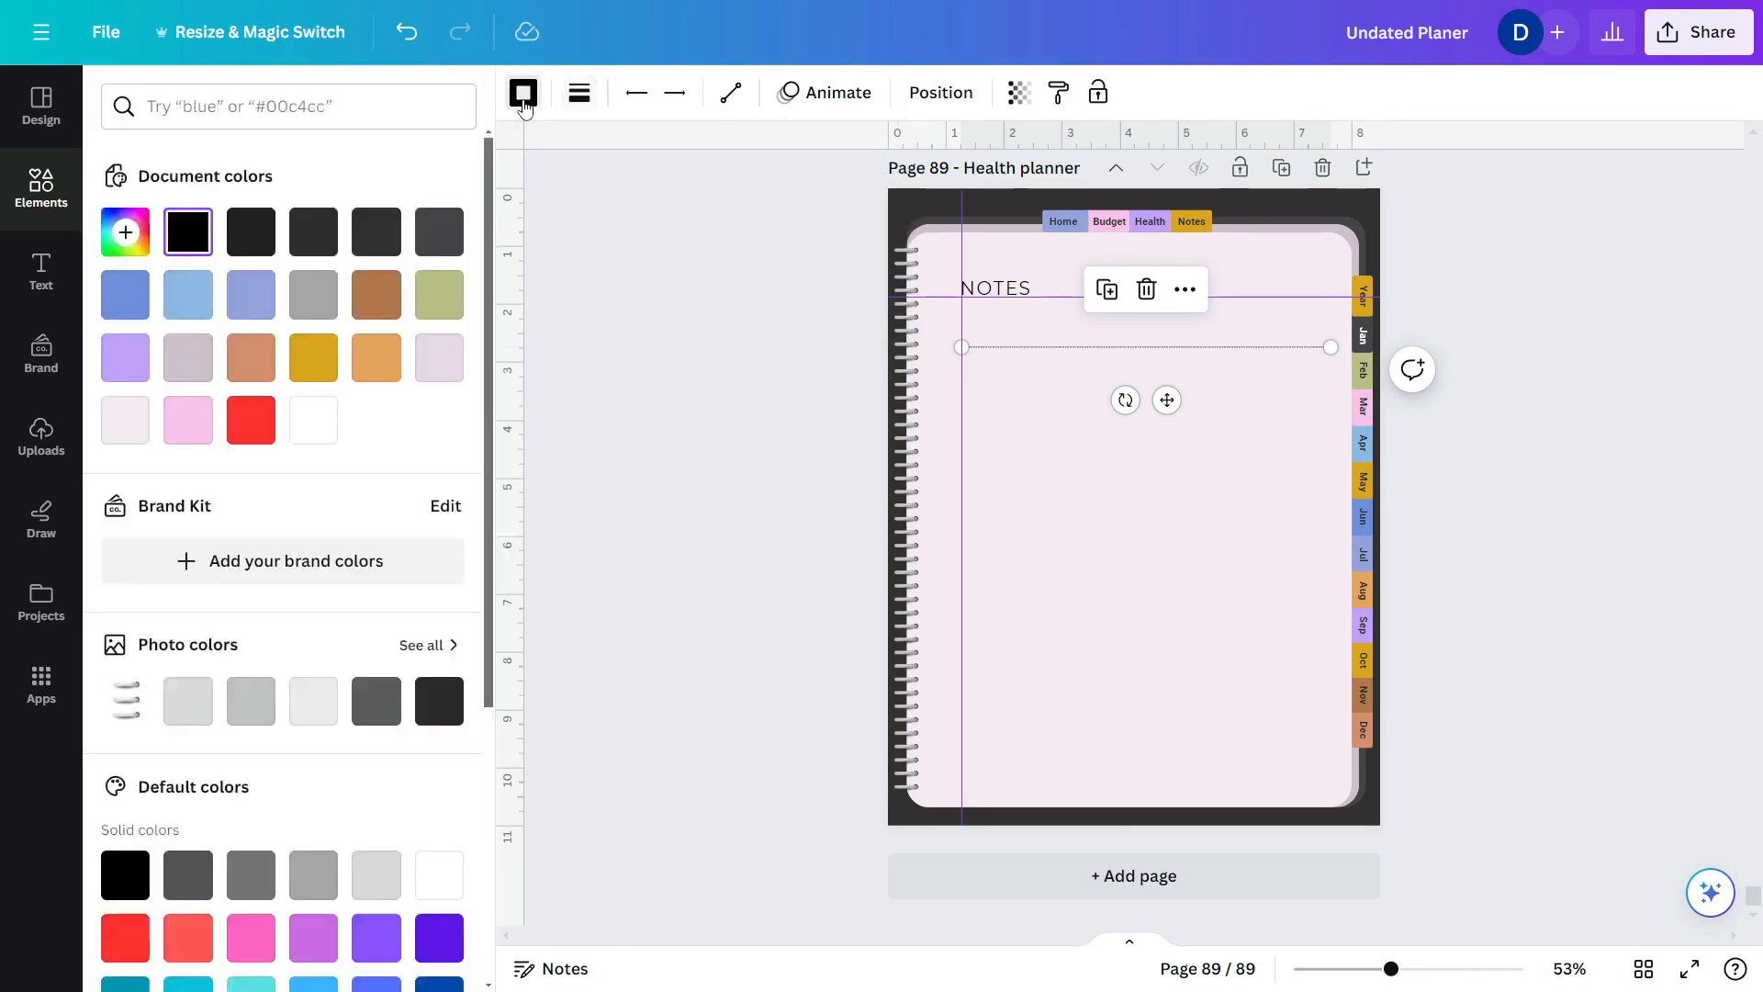
left_click(376, 231)
left_click(1210, 471)
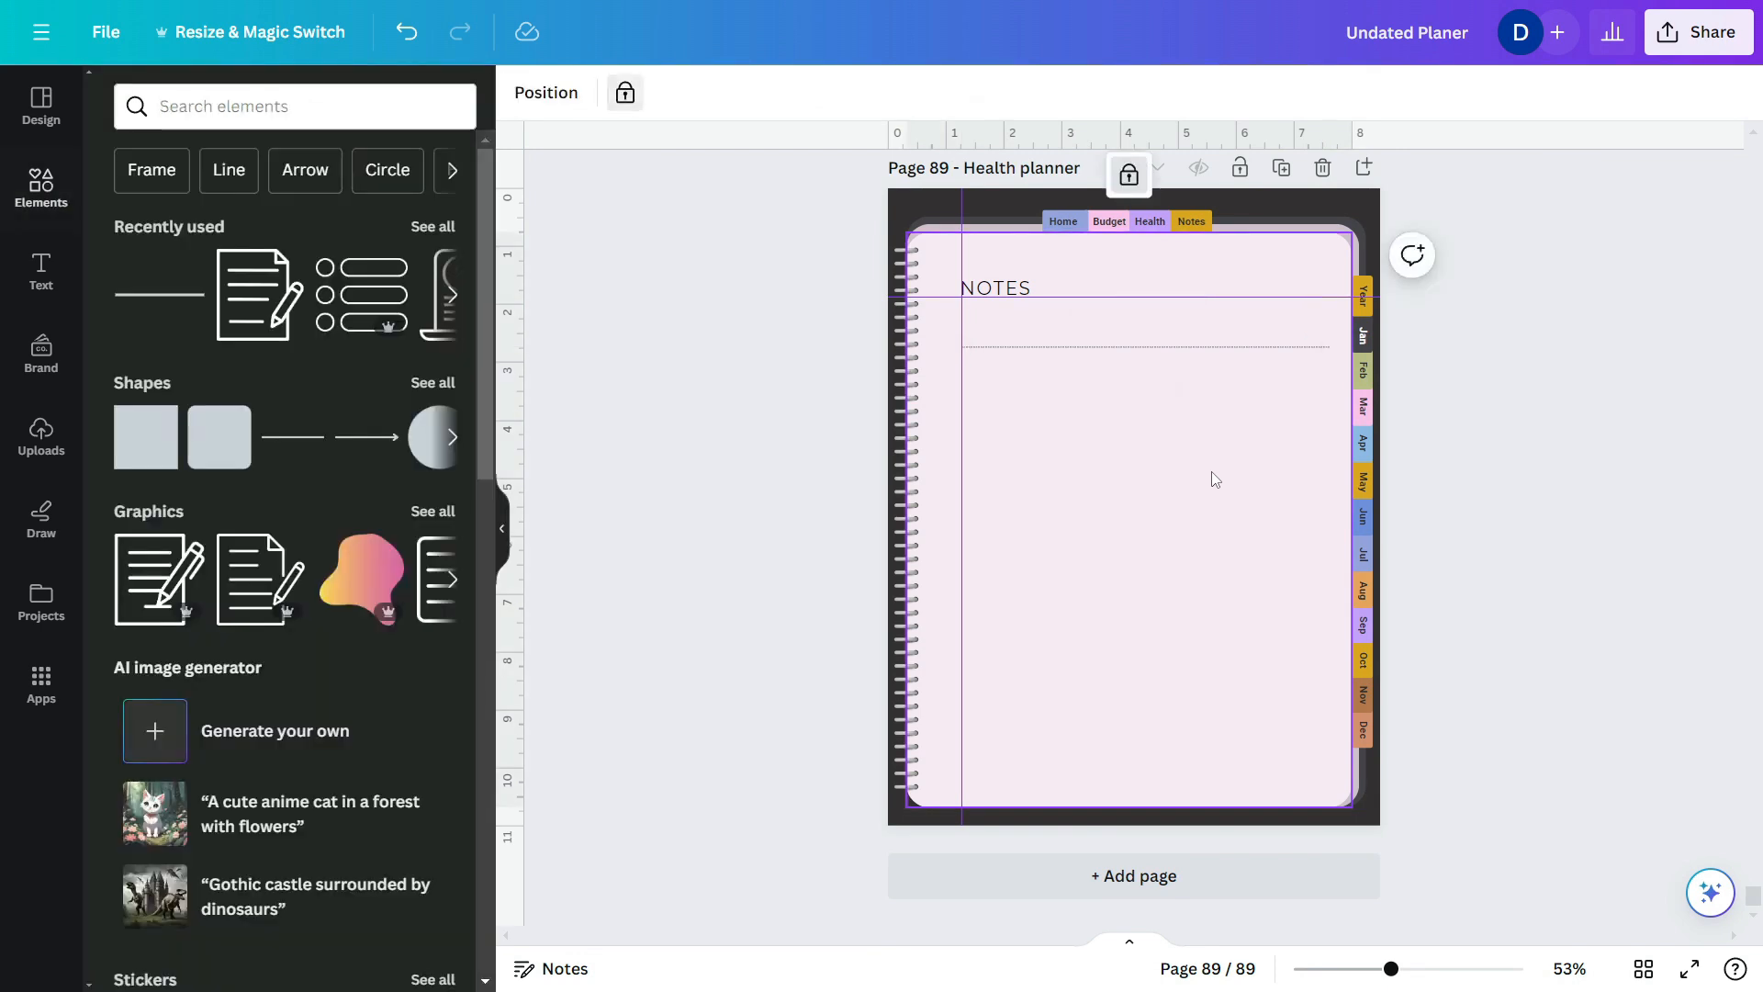
- Duplicate the dashed line 0.36 below itself and repeat it at the same spacing until 19 lines fill the notes page
key("alt")
left_click(1094, 364)
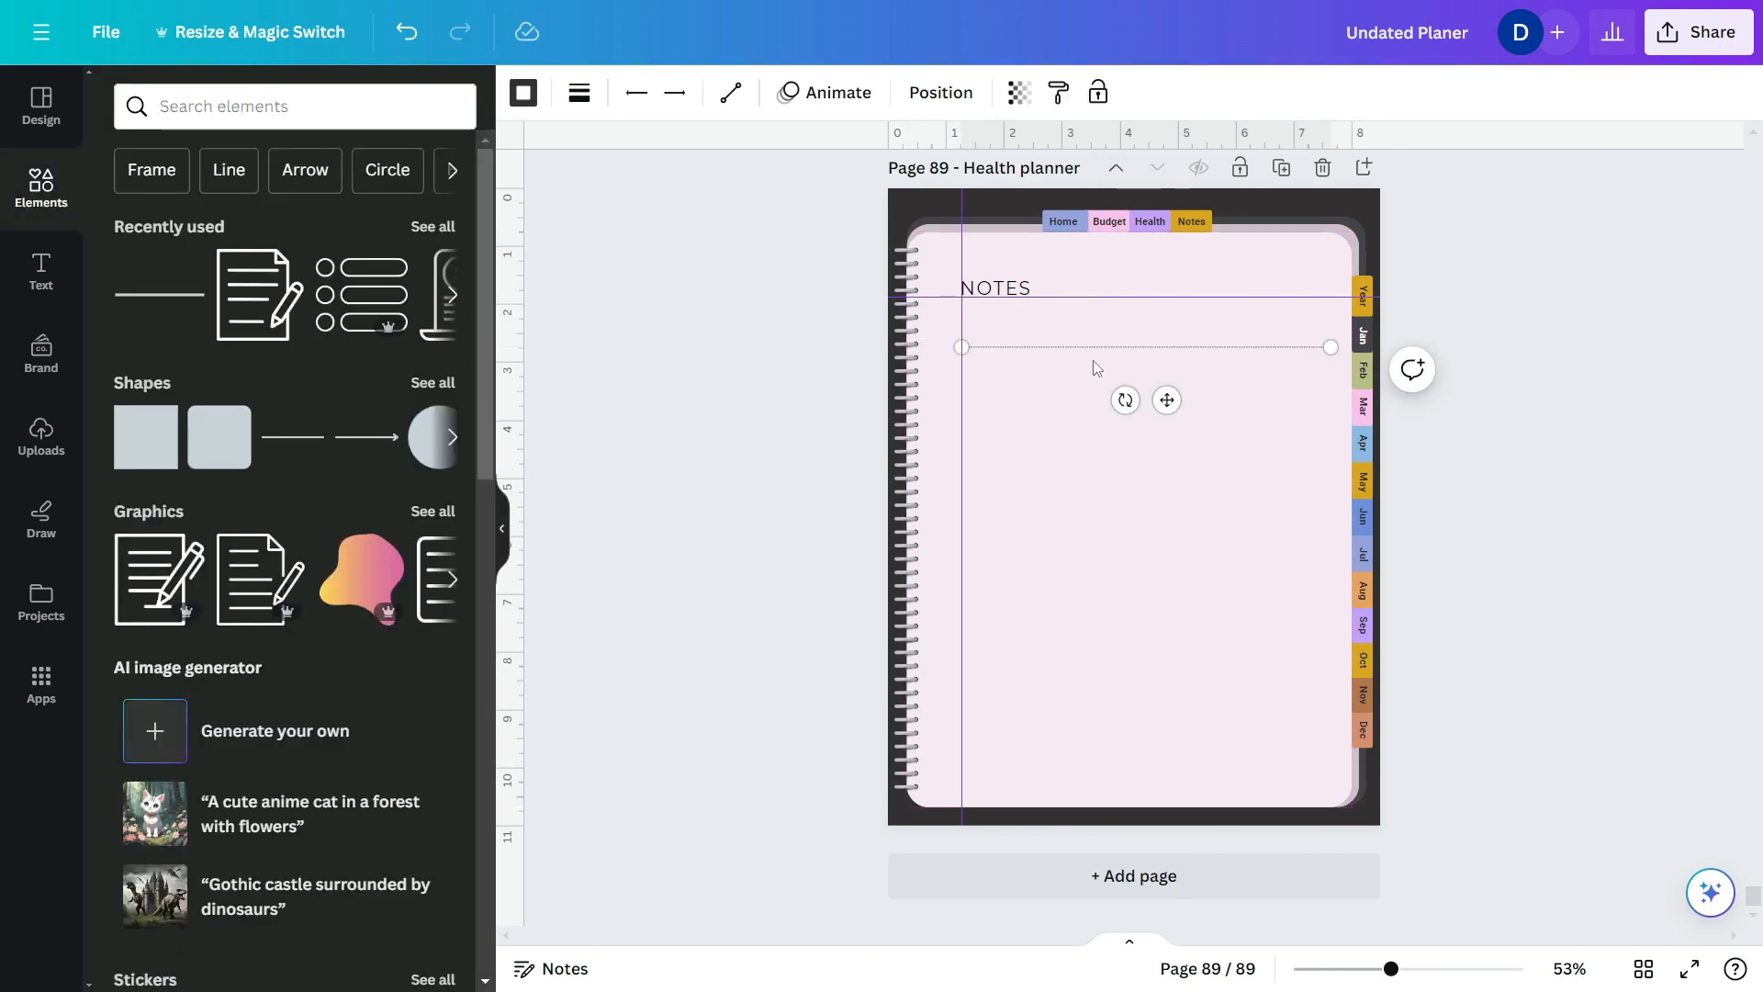
left_click_drag(1097, 356, 1139, 368)
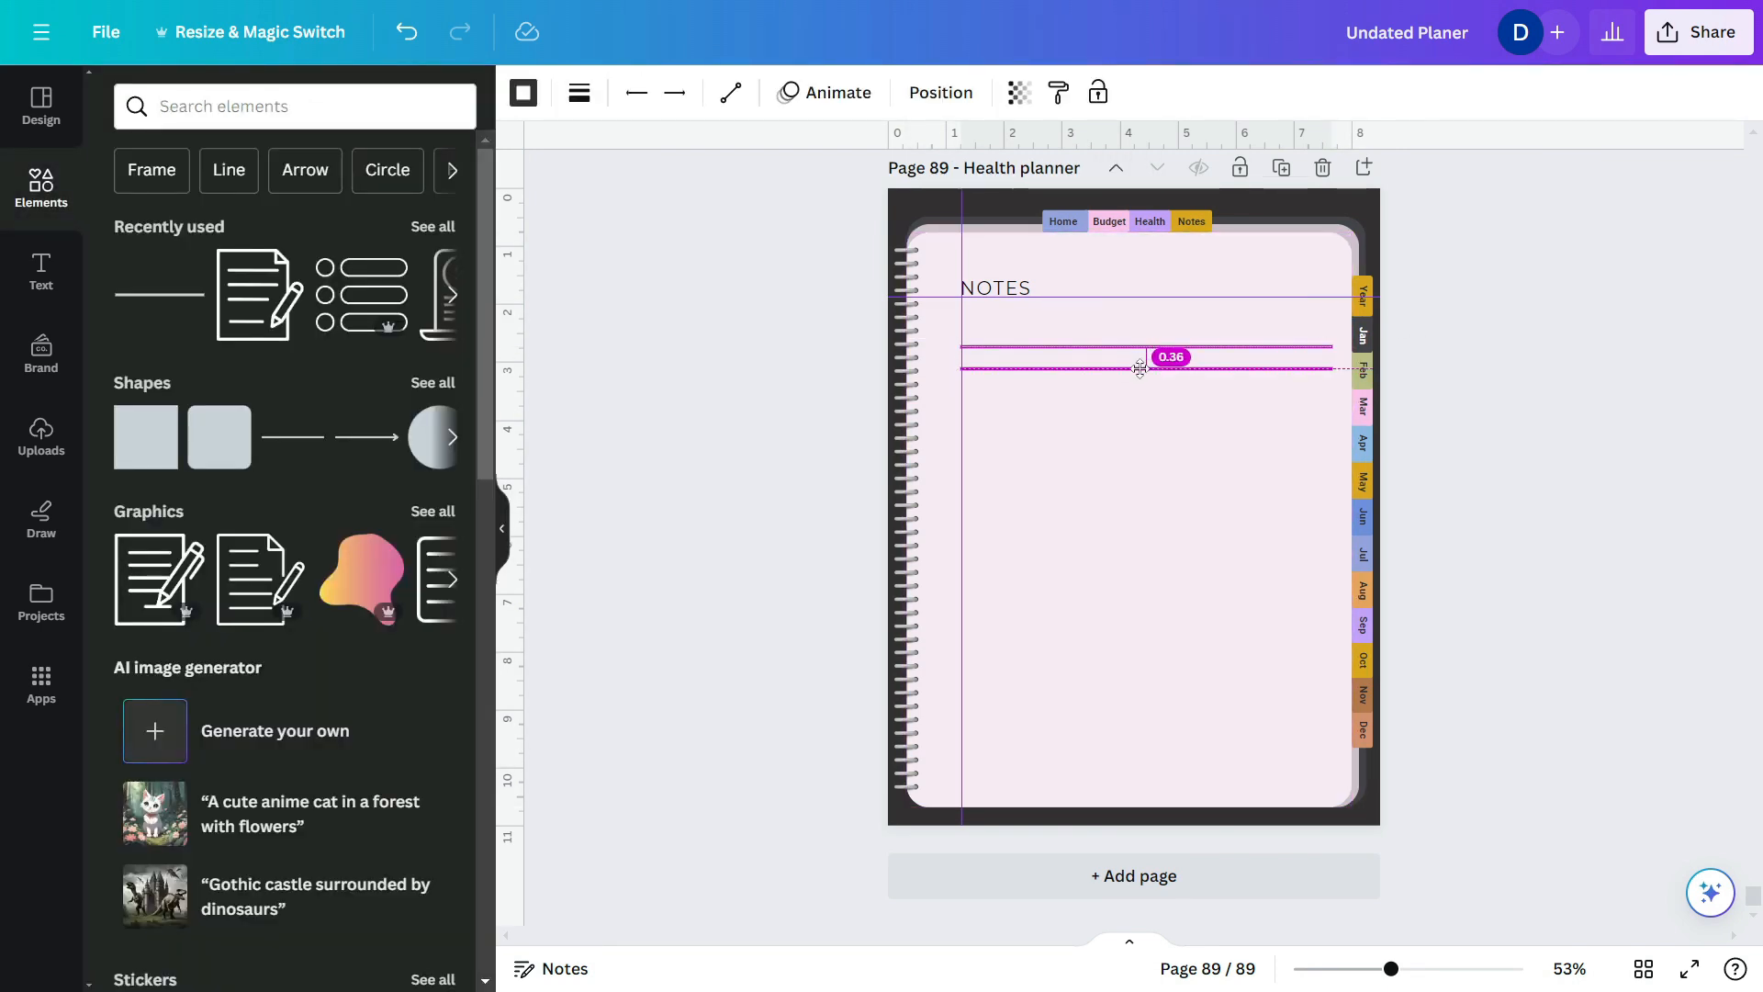
key("ctrl+d")
key("ctrl+d")
key("ctrl+d")
key("ctrl+d")
key("ctrl+d")
key("ctrl+d")
key("ctrl+d")
key("ctrl+d")
key("ctrl+d")
key("ctrl+d")
key("ctrl+d")
key("ctrl+d")
key("ctrl+d")
key("ctrl+d")
key("ctrl+d")
key("ctrl+d")
key("ctrl+d")
left_click(1384, 681)
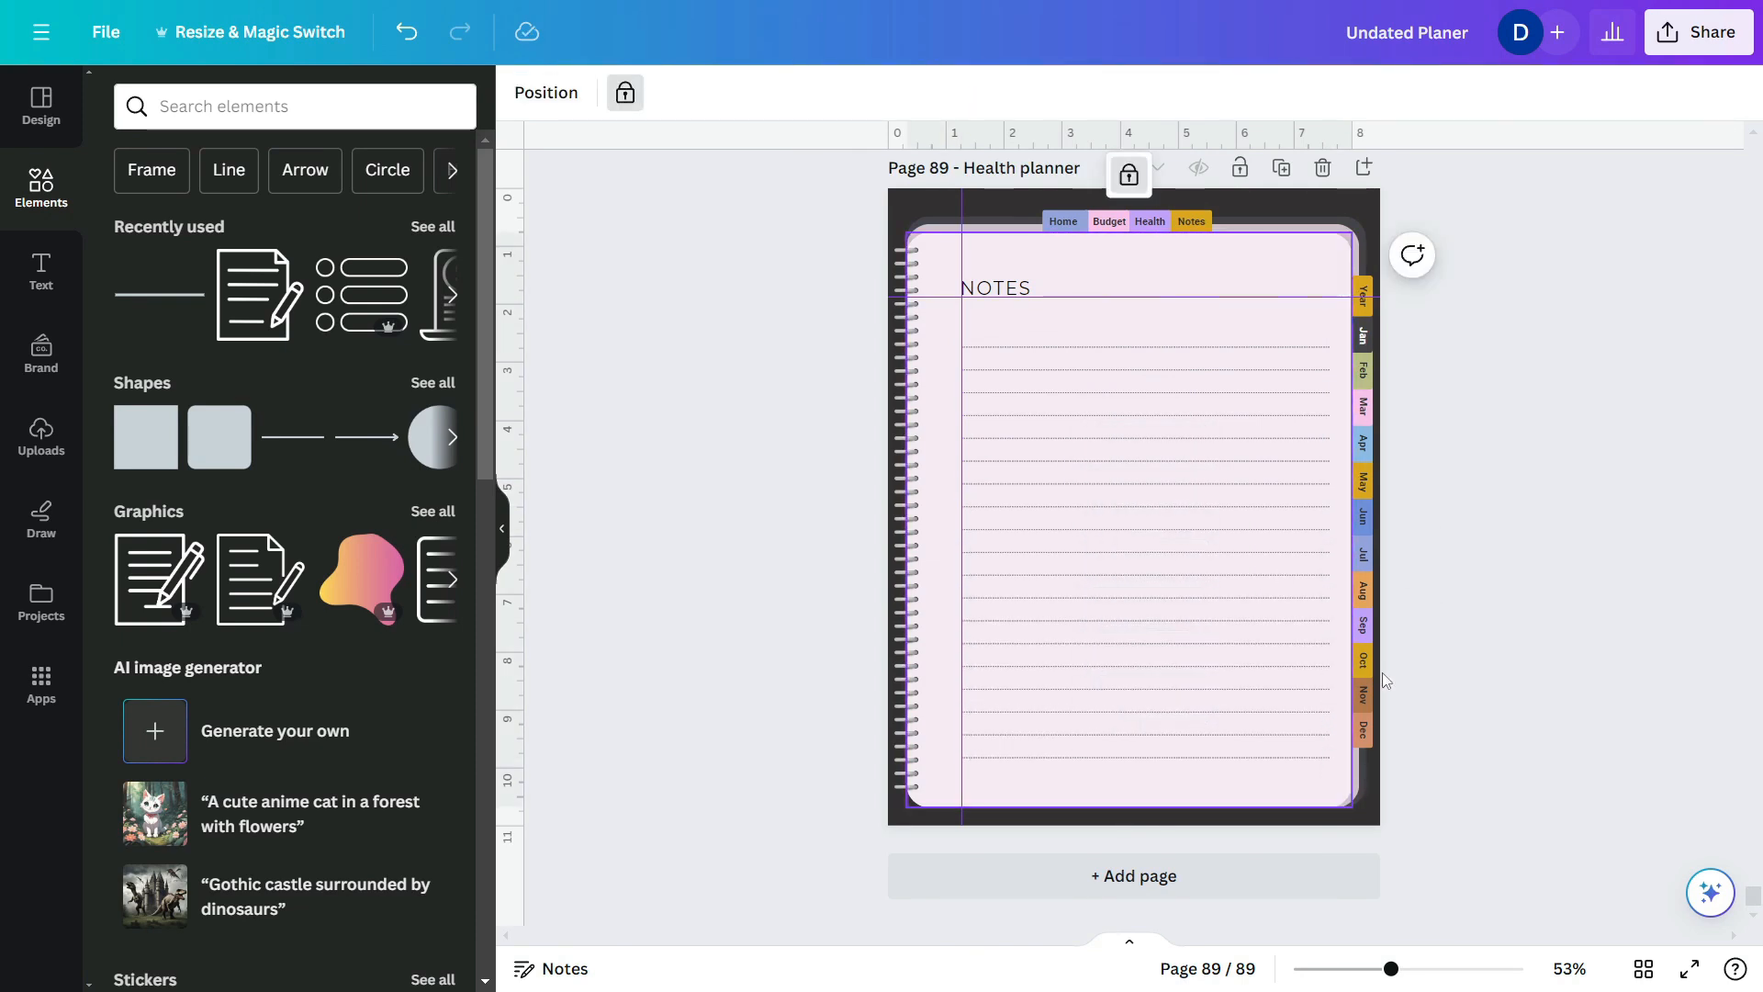
- Centre the NOTES heading horizontally above the ruled lines
left_click_drag(1002, 287, 1128, 297)
left_click(1065, 327)
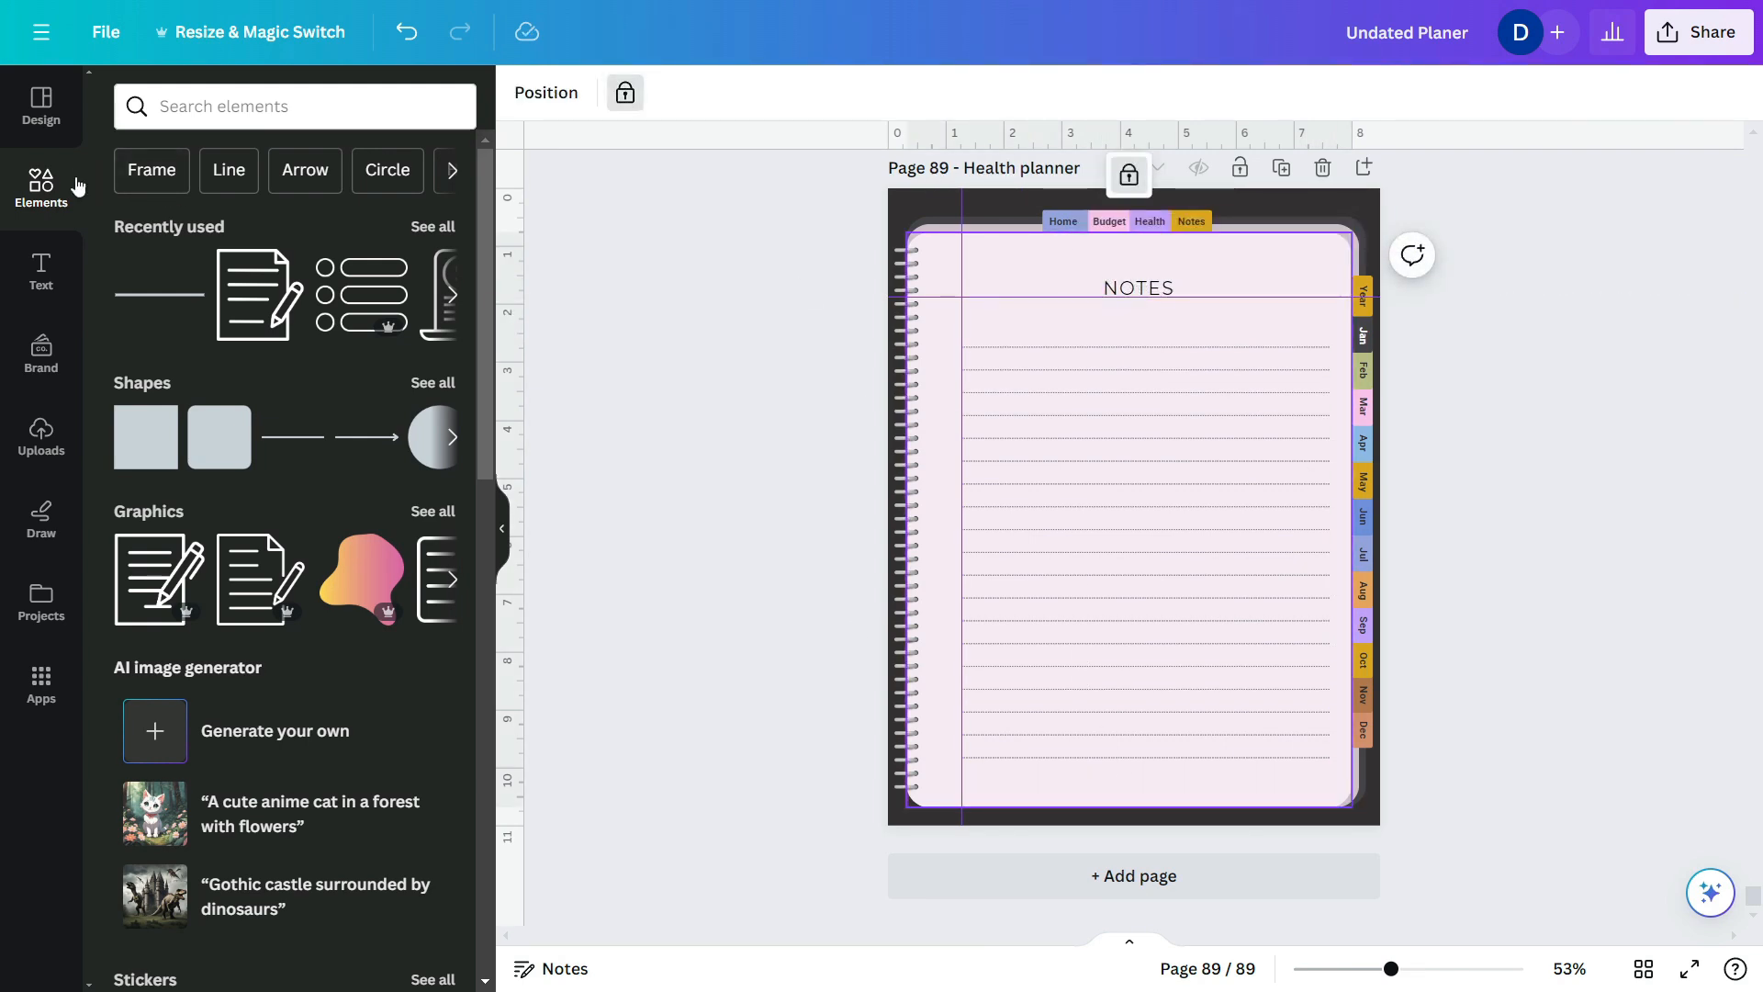
- Search the design templates for "Notes planner" and browse the note page layouts
left_click(34, 103)
left_click(128, 98)
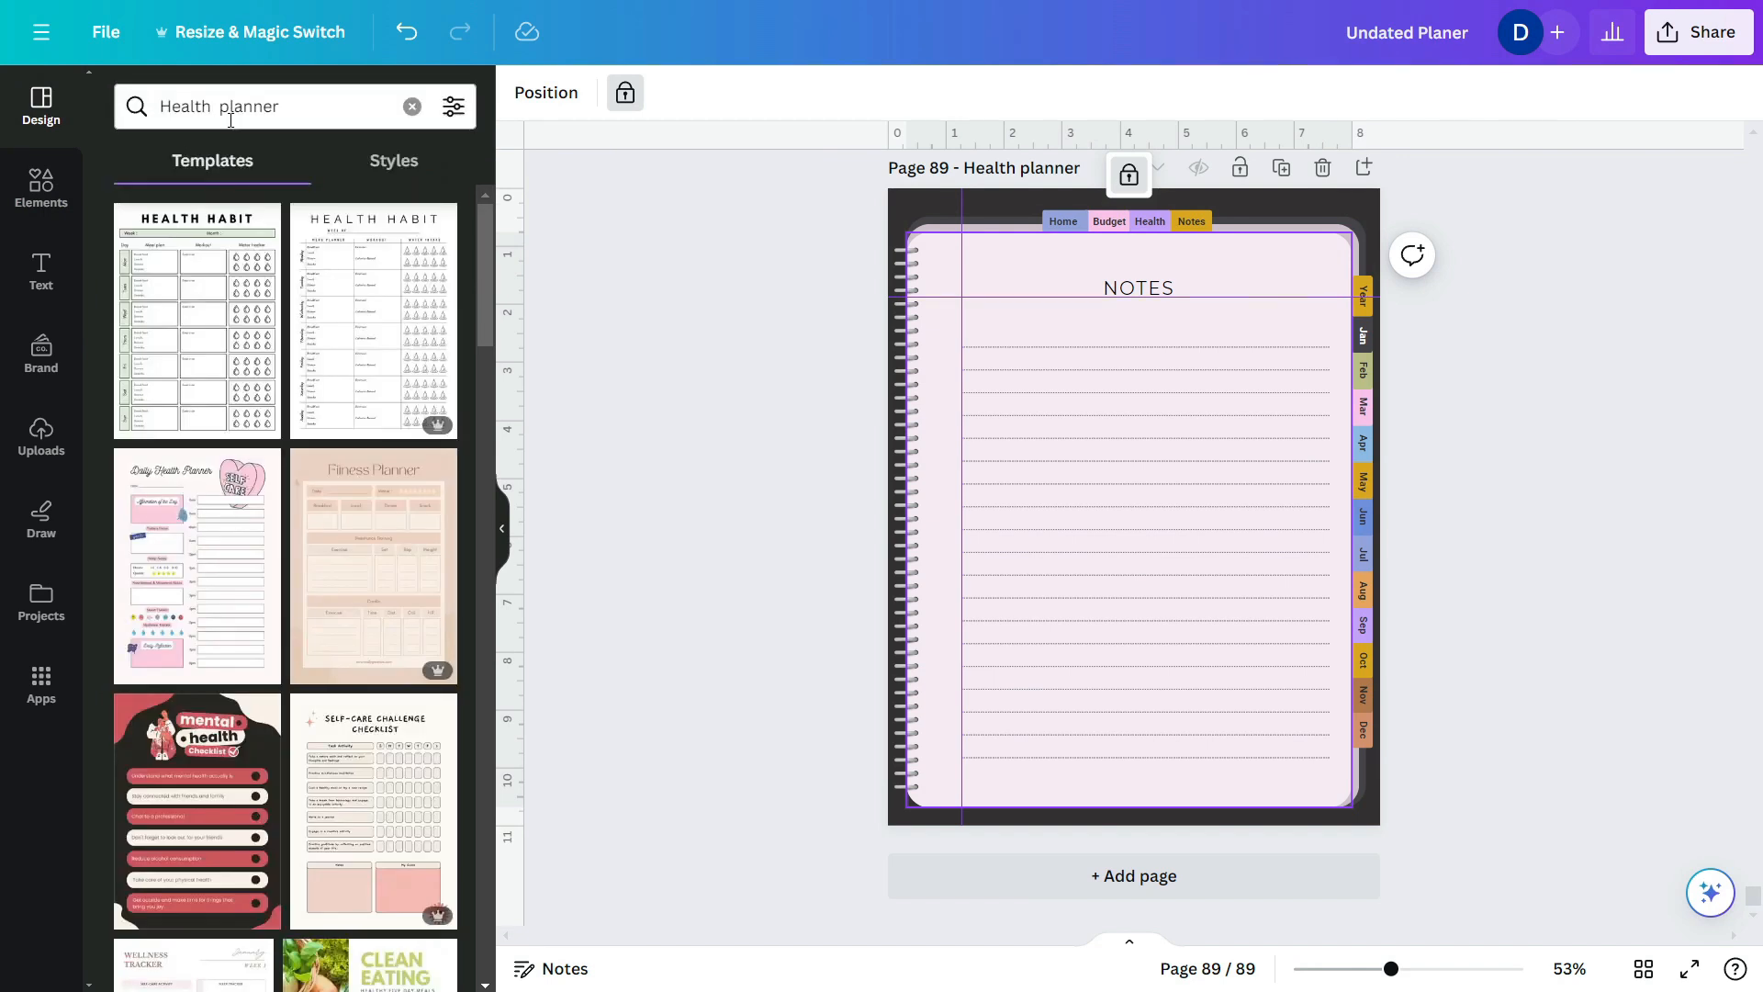
left_click(412, 107)
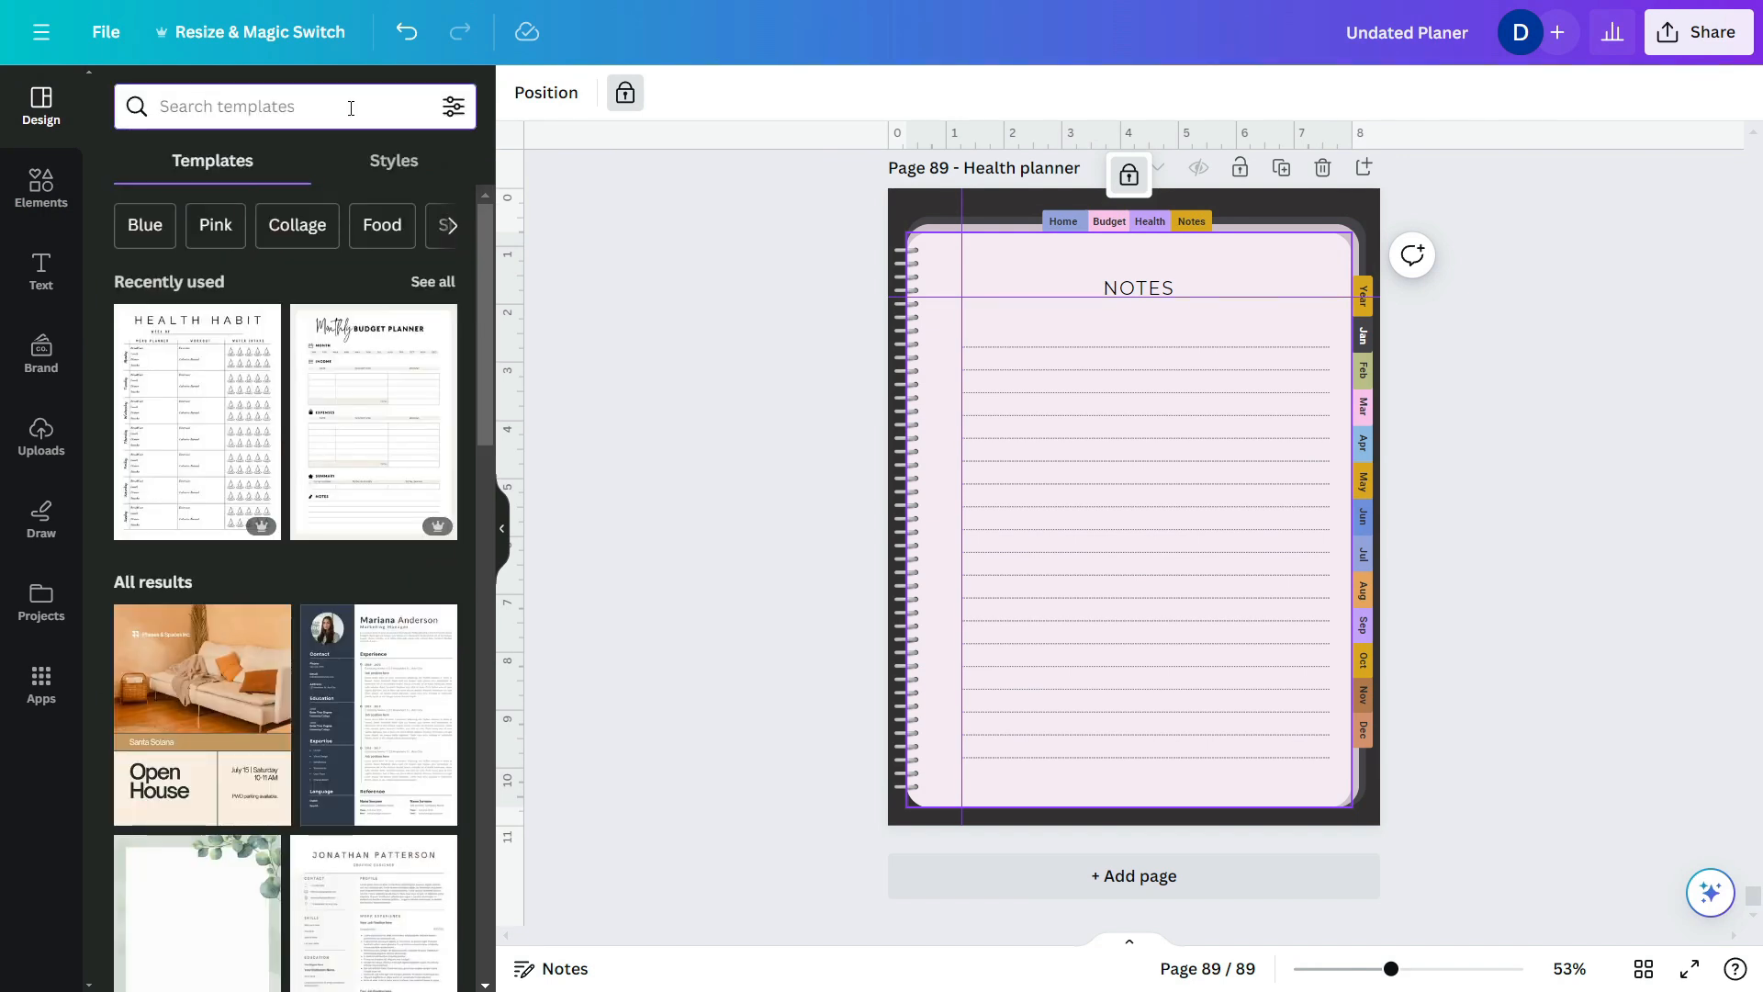
type("Notes planner")
key("Return")
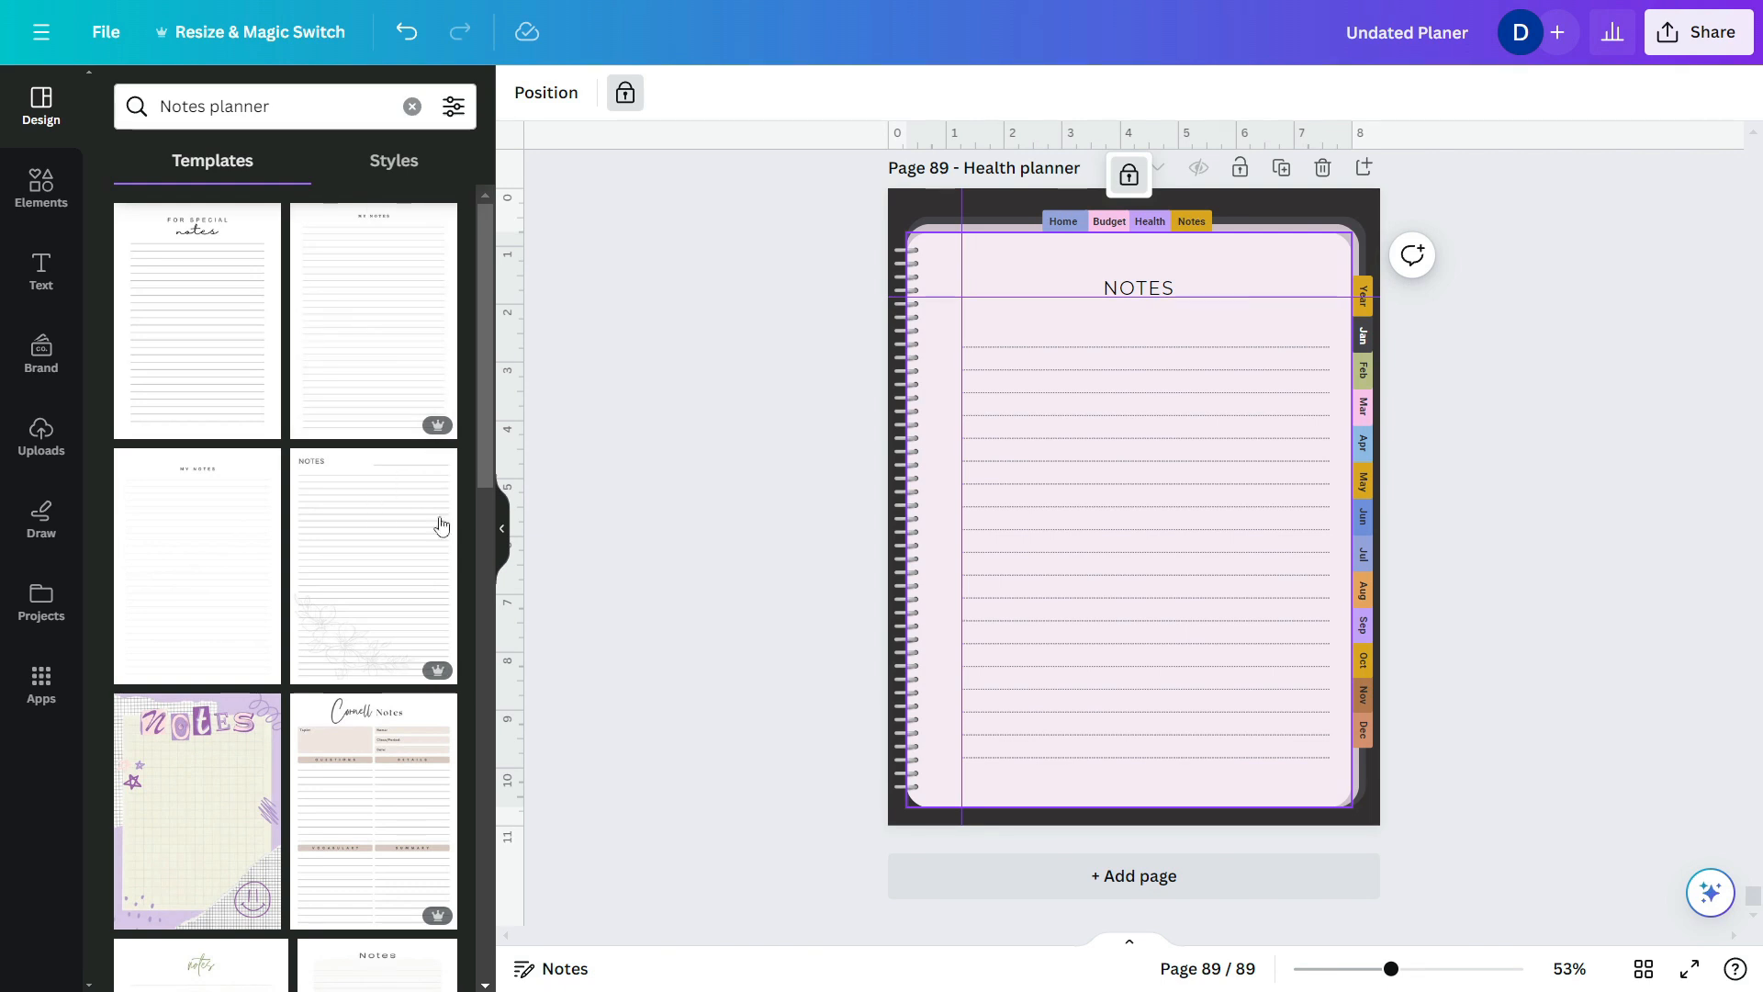
scroll(250, 550, "down", 3)
scroll(376, 469, "down", 5)
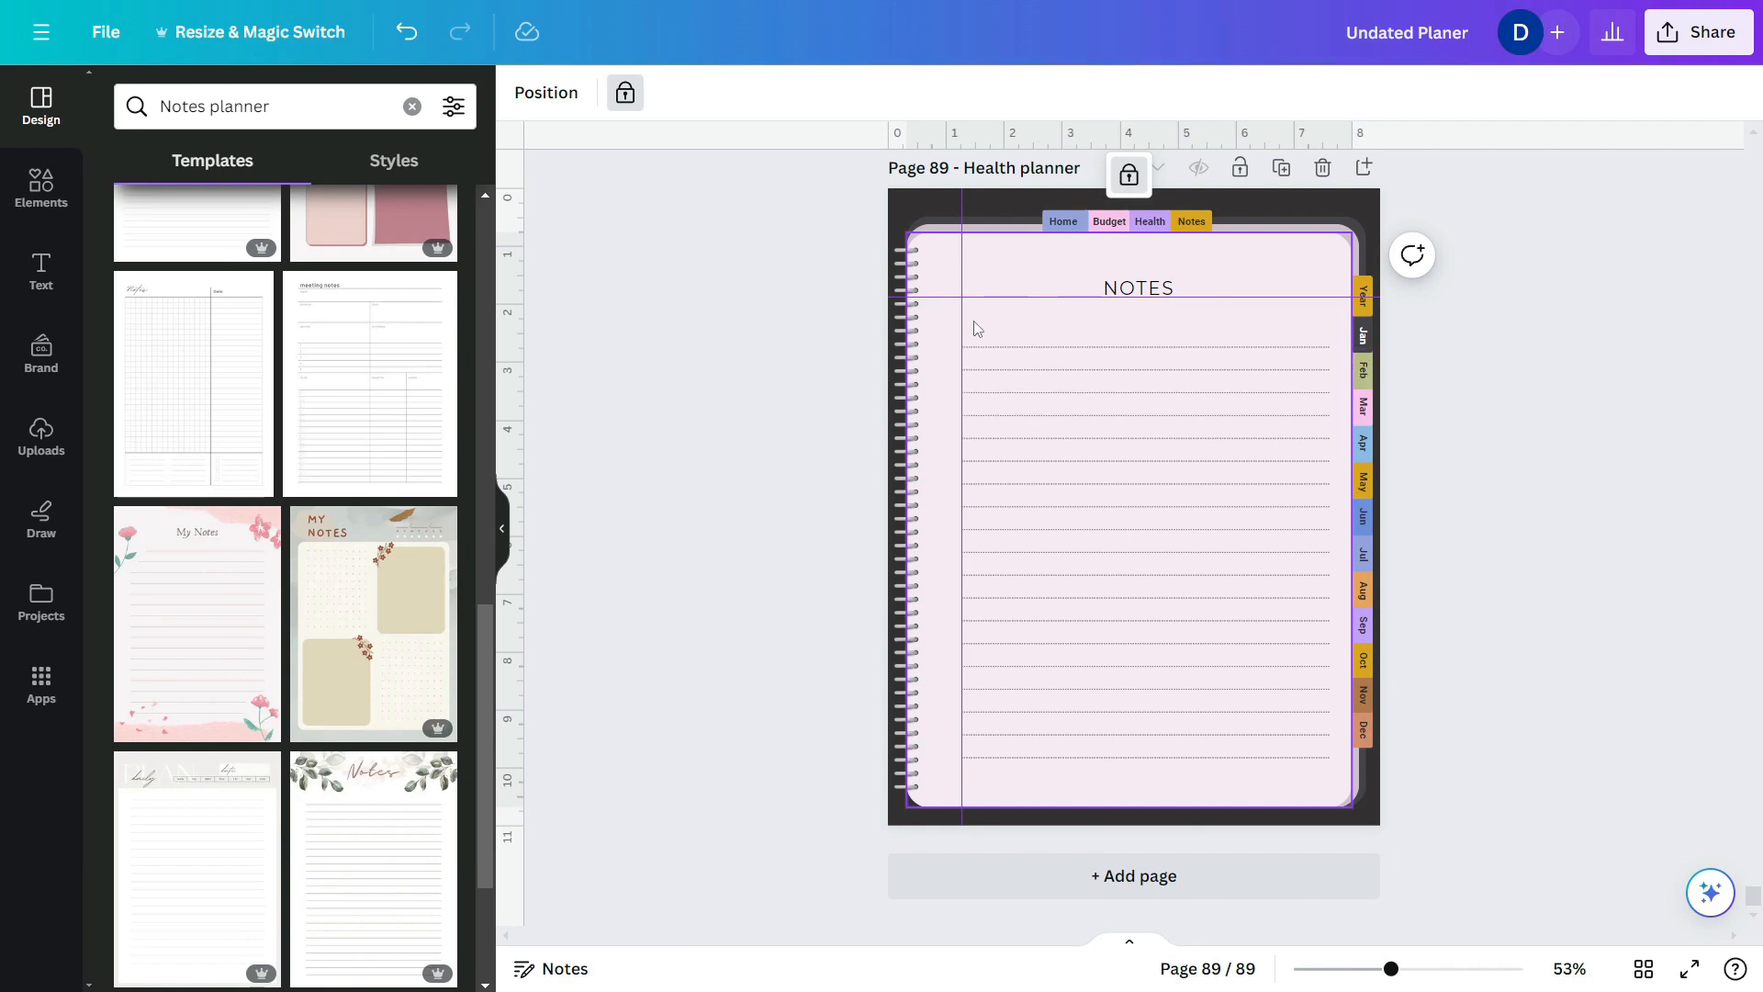
- Extend all the ruled lines slightly toward the spiral binding and shift the vertical margin guide to about 0.85
left_click_drag(940, 341, 1030, 771)
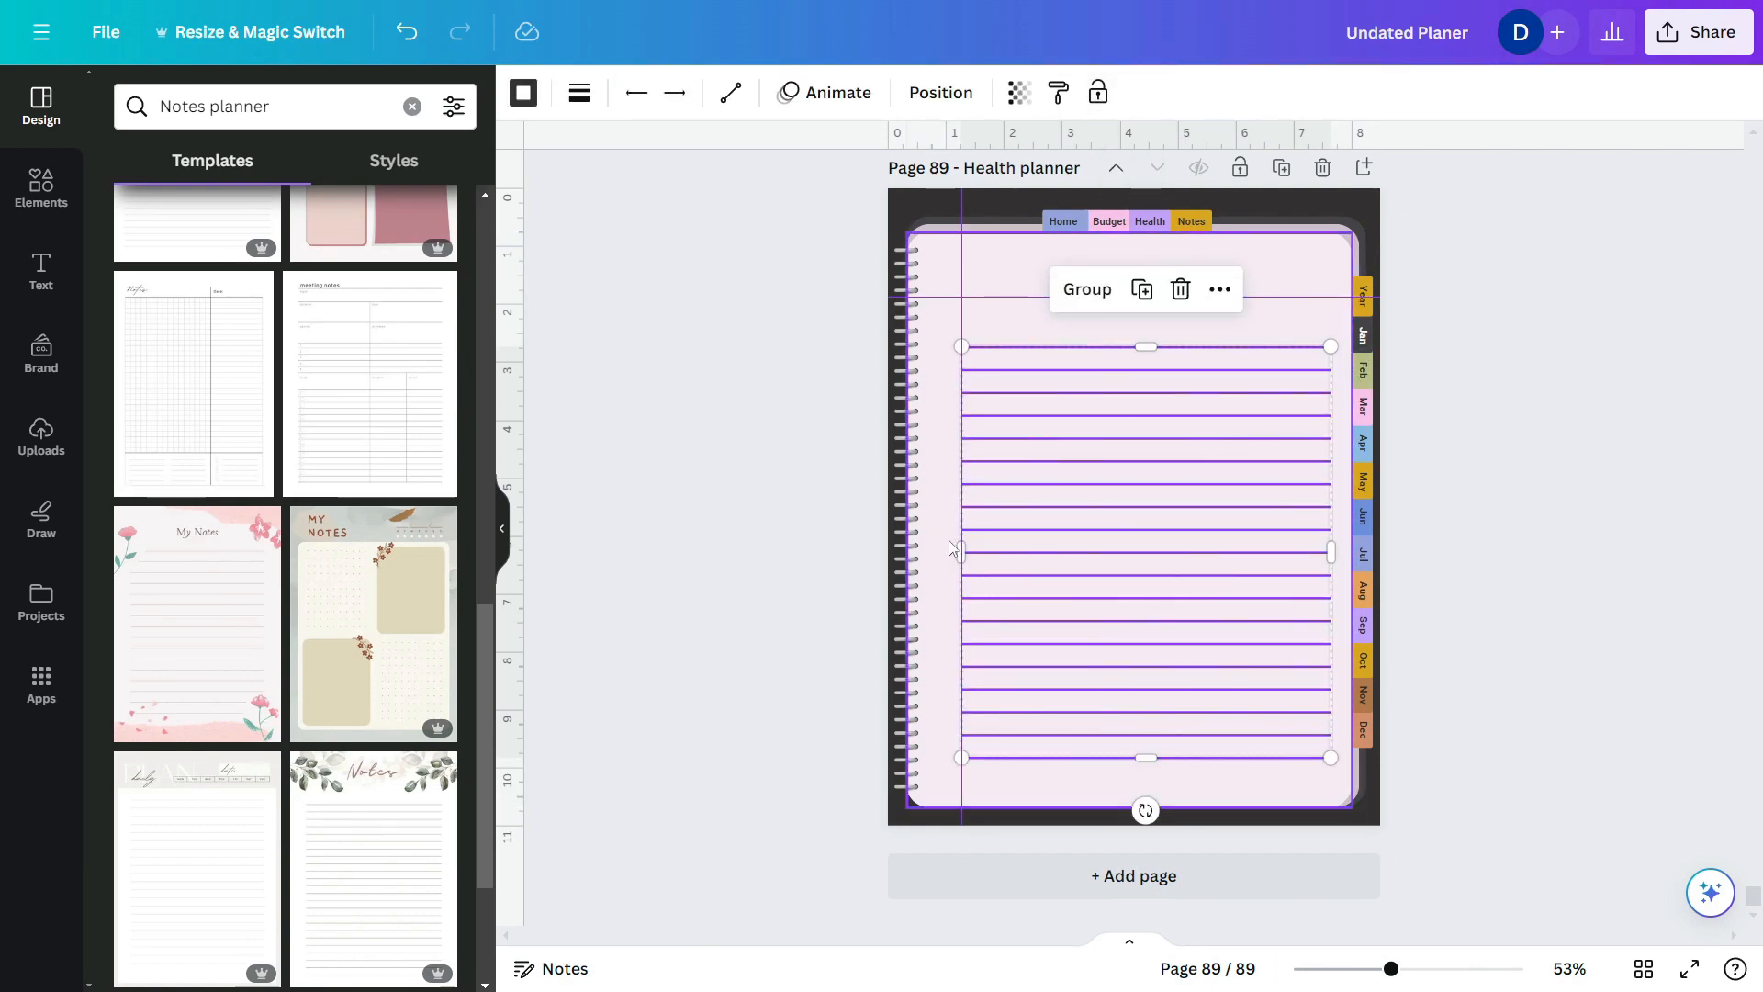
left_click_drag(960, 551, 947, 552)
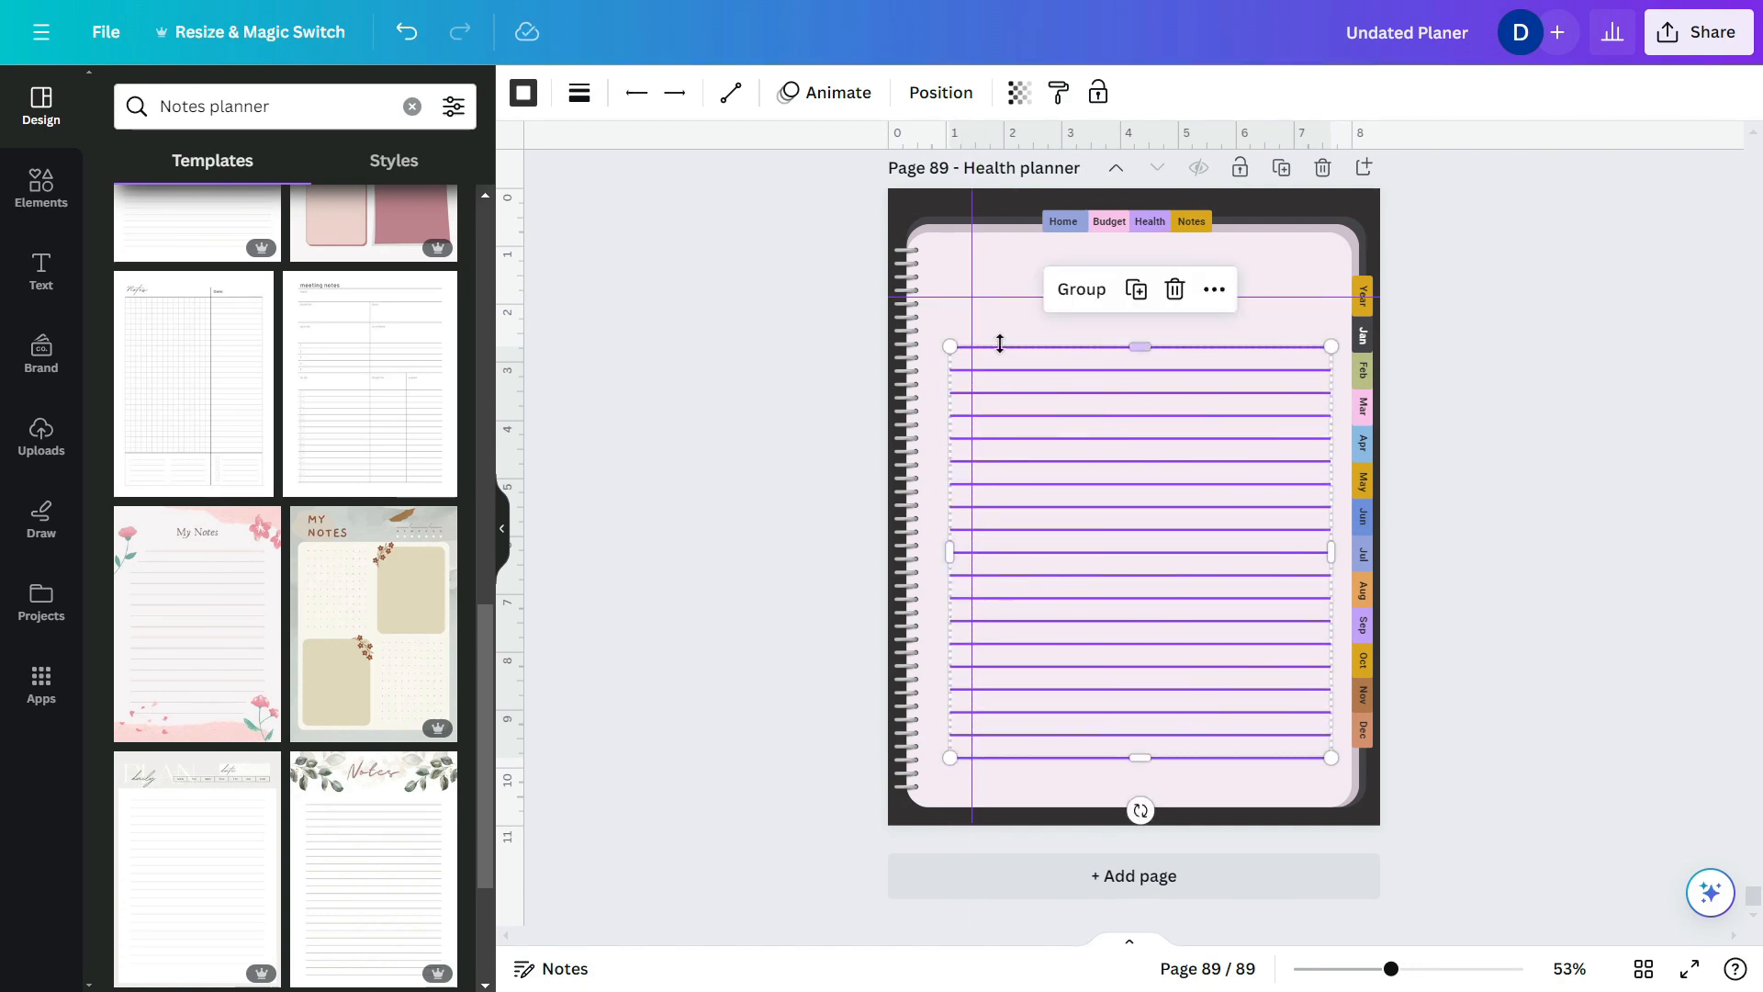
left_click(999, 332)
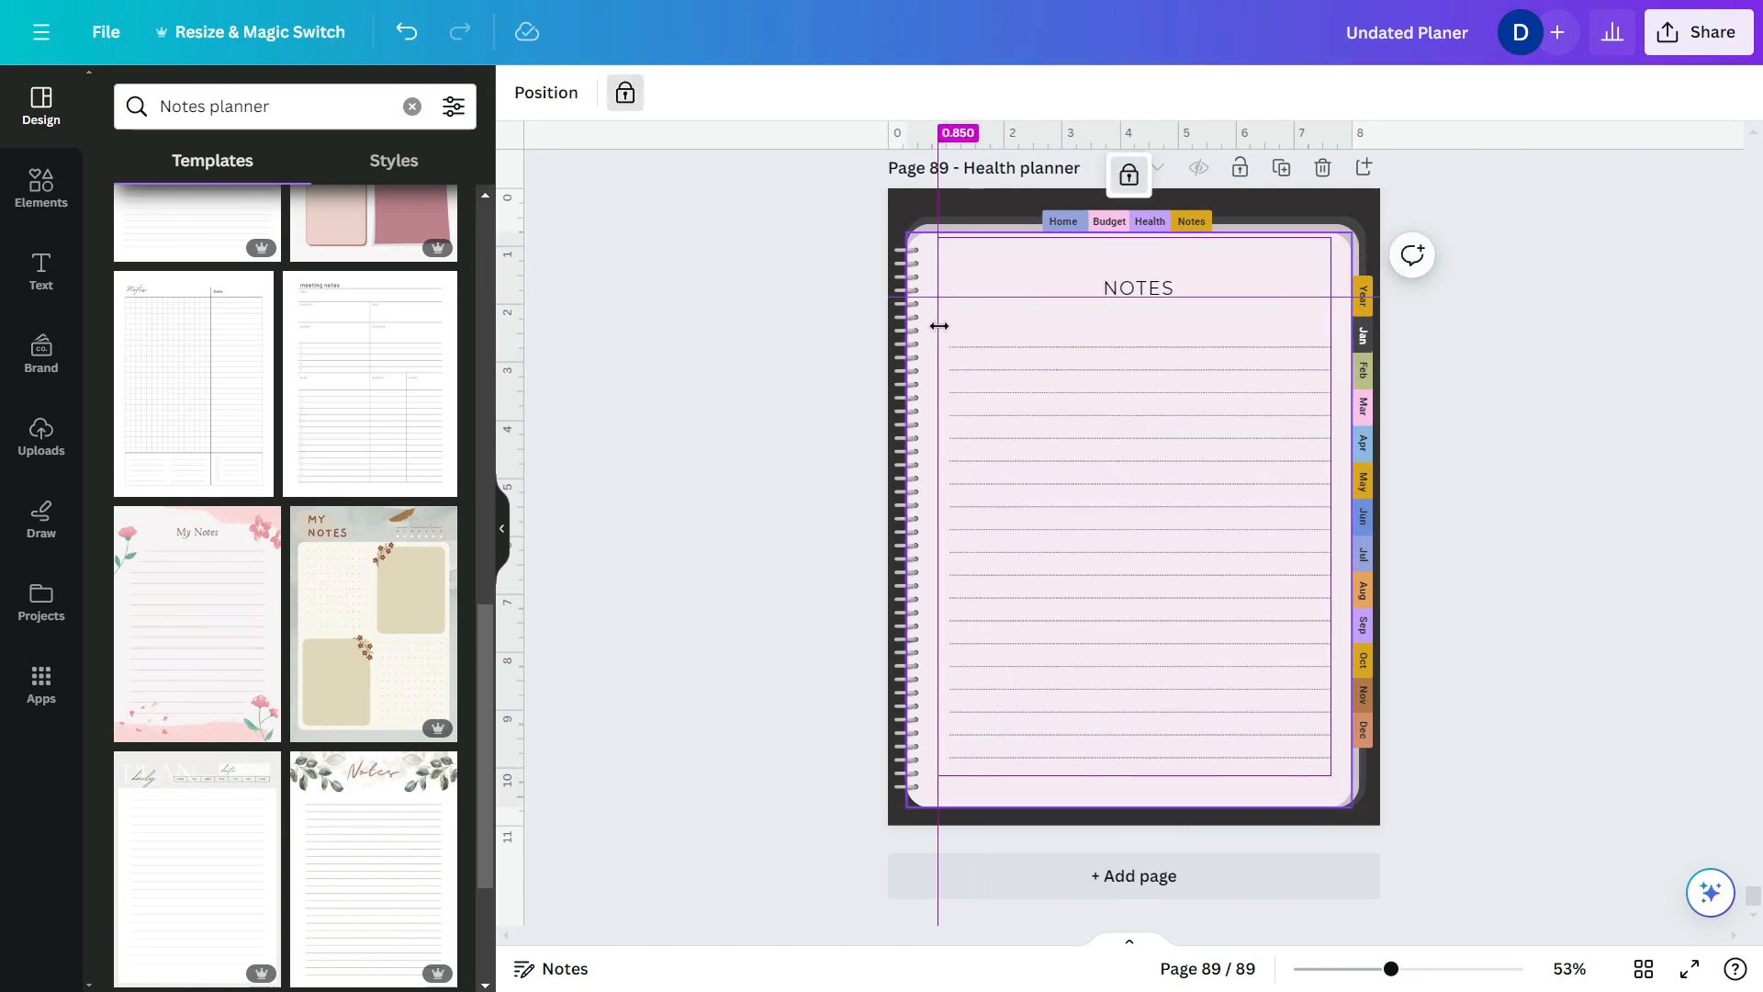
- Rename page 89 as notes
scroll(1010, 283, "up", 2)
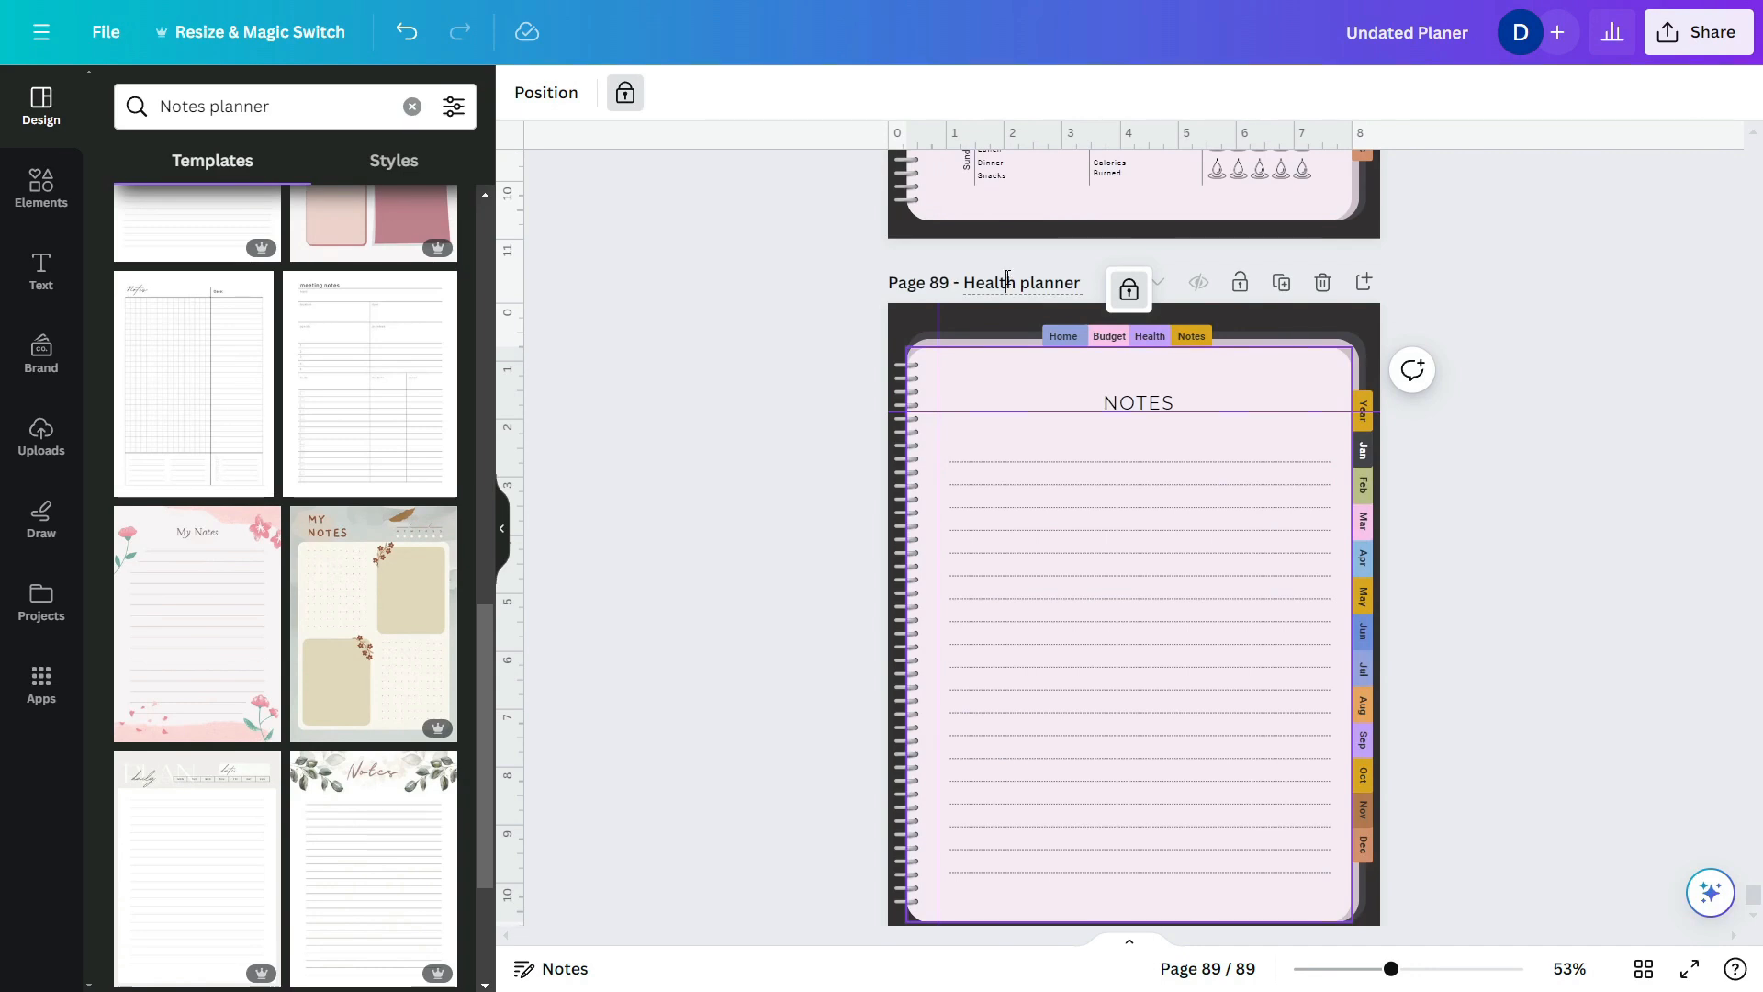
left_click(1007, 278)
type("no")
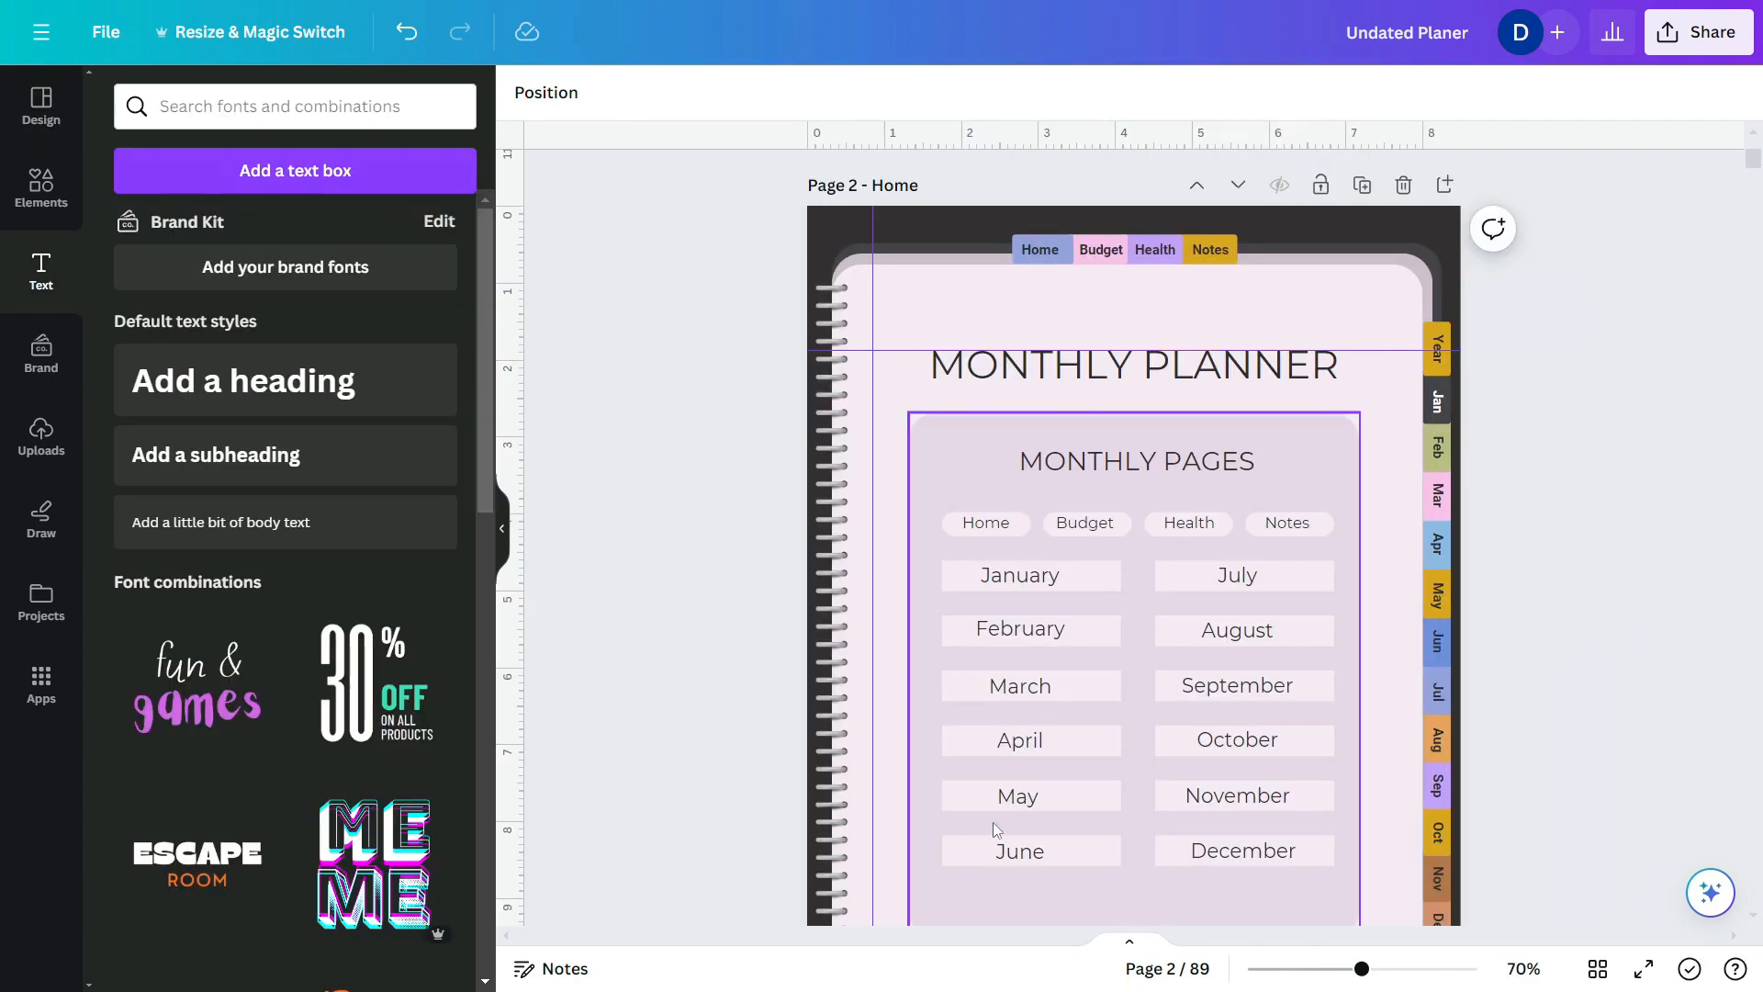
- Link the Home label on the monthly planner page to the page 2 - Home
scroll(1452, 493, "down", 2)
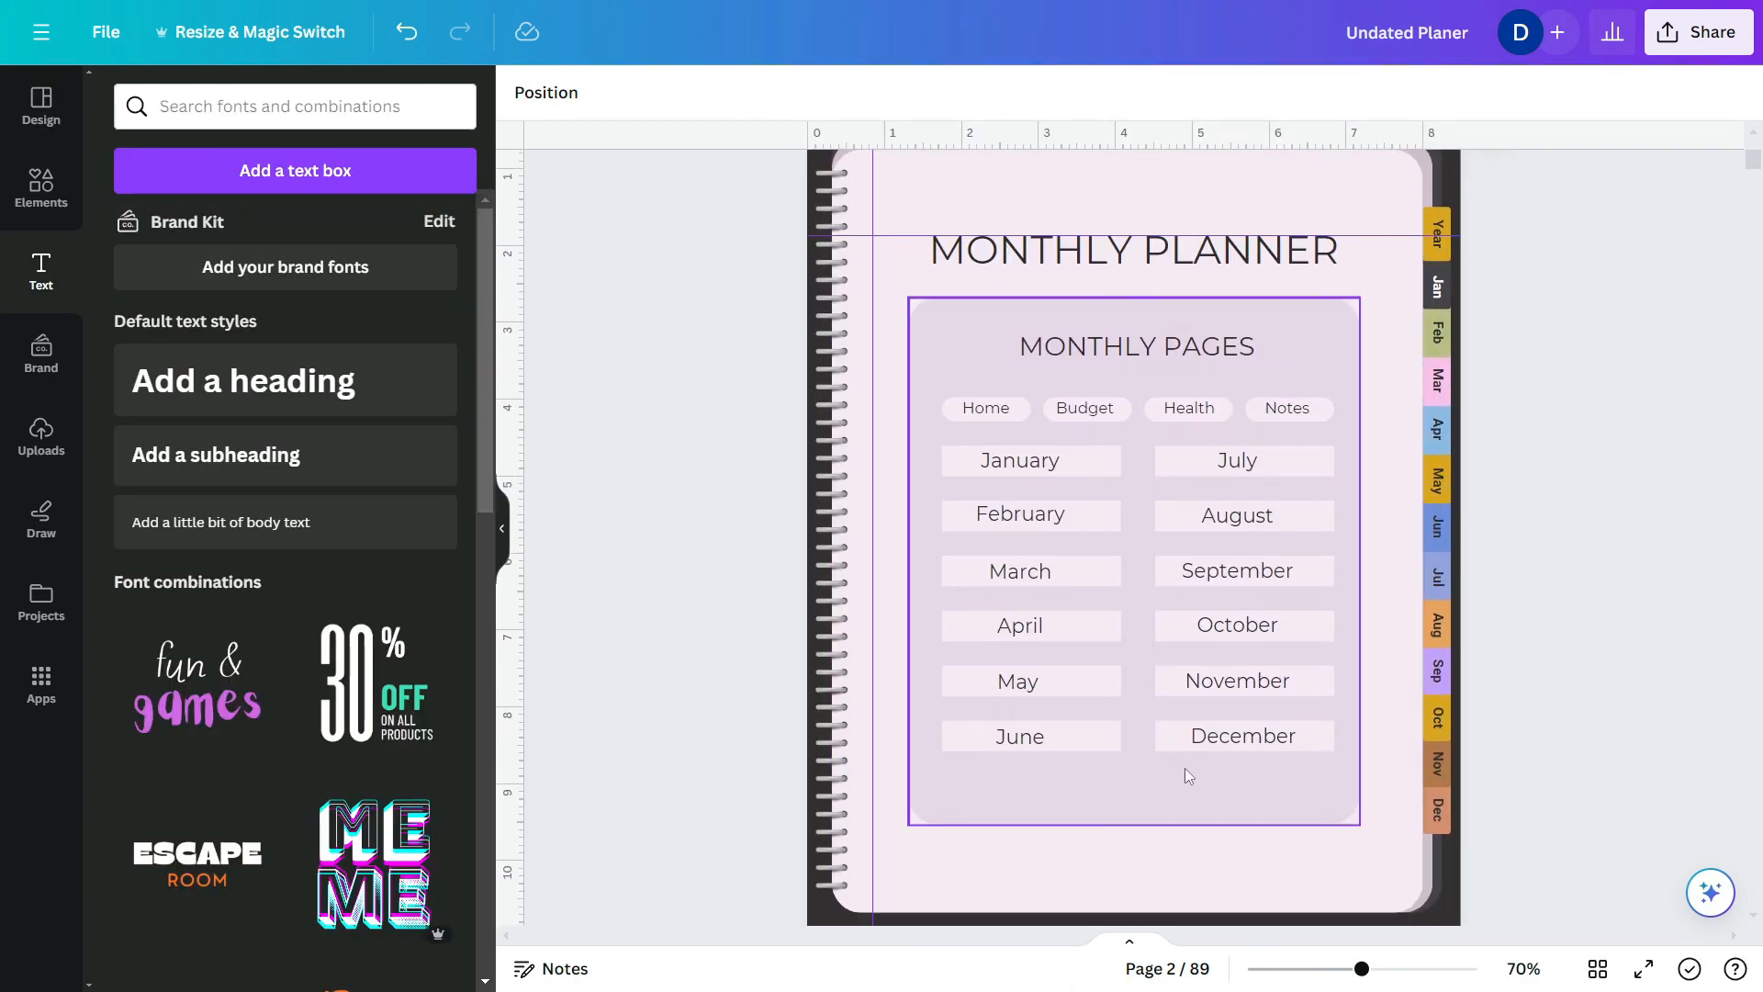
left_click(1007, 419)
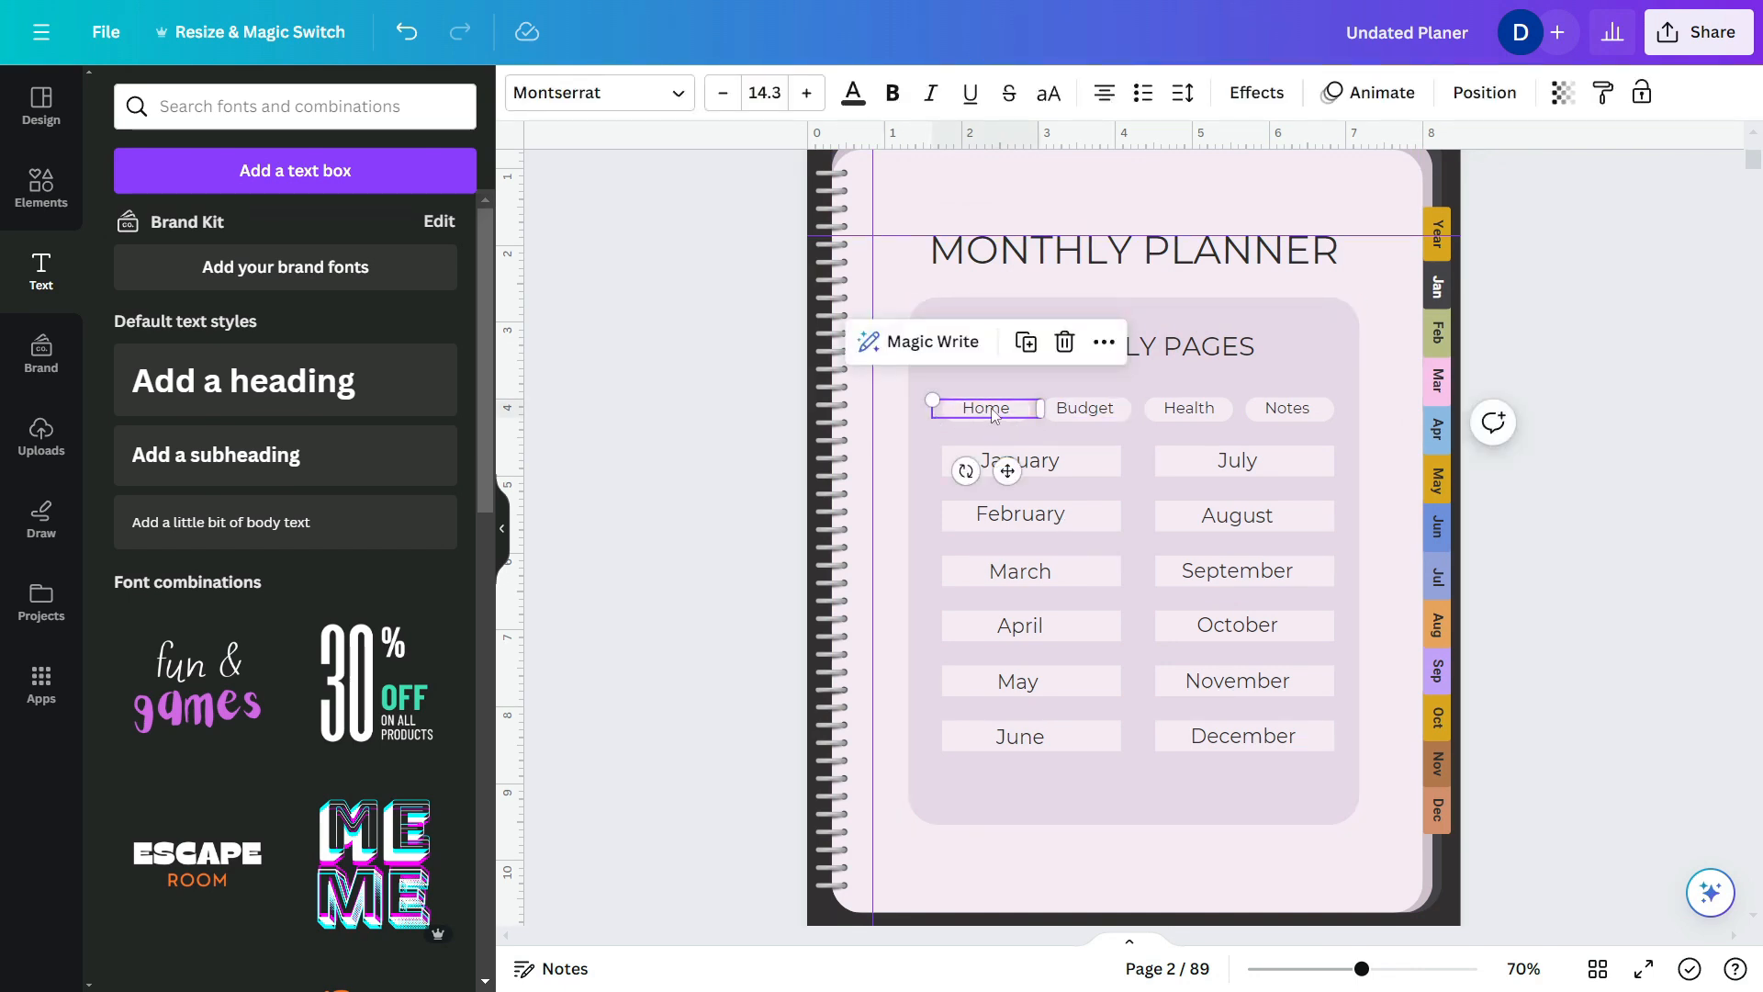
right_click(993, 417)
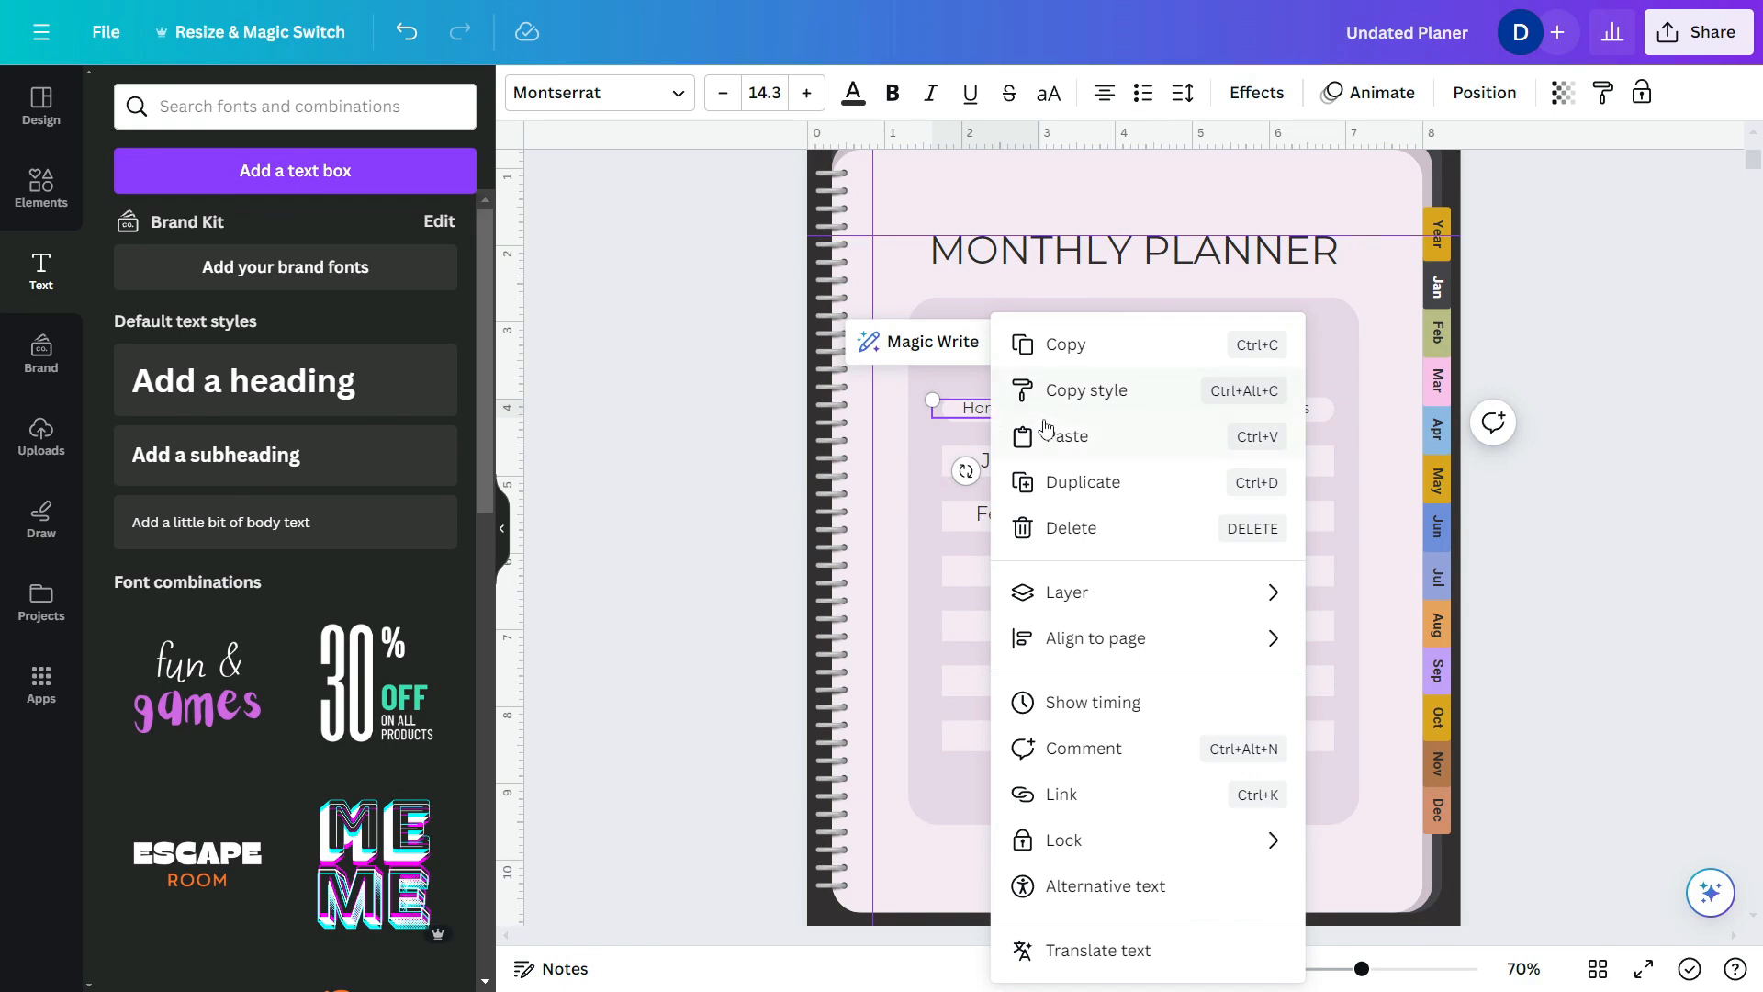
left_click(1090, 810)
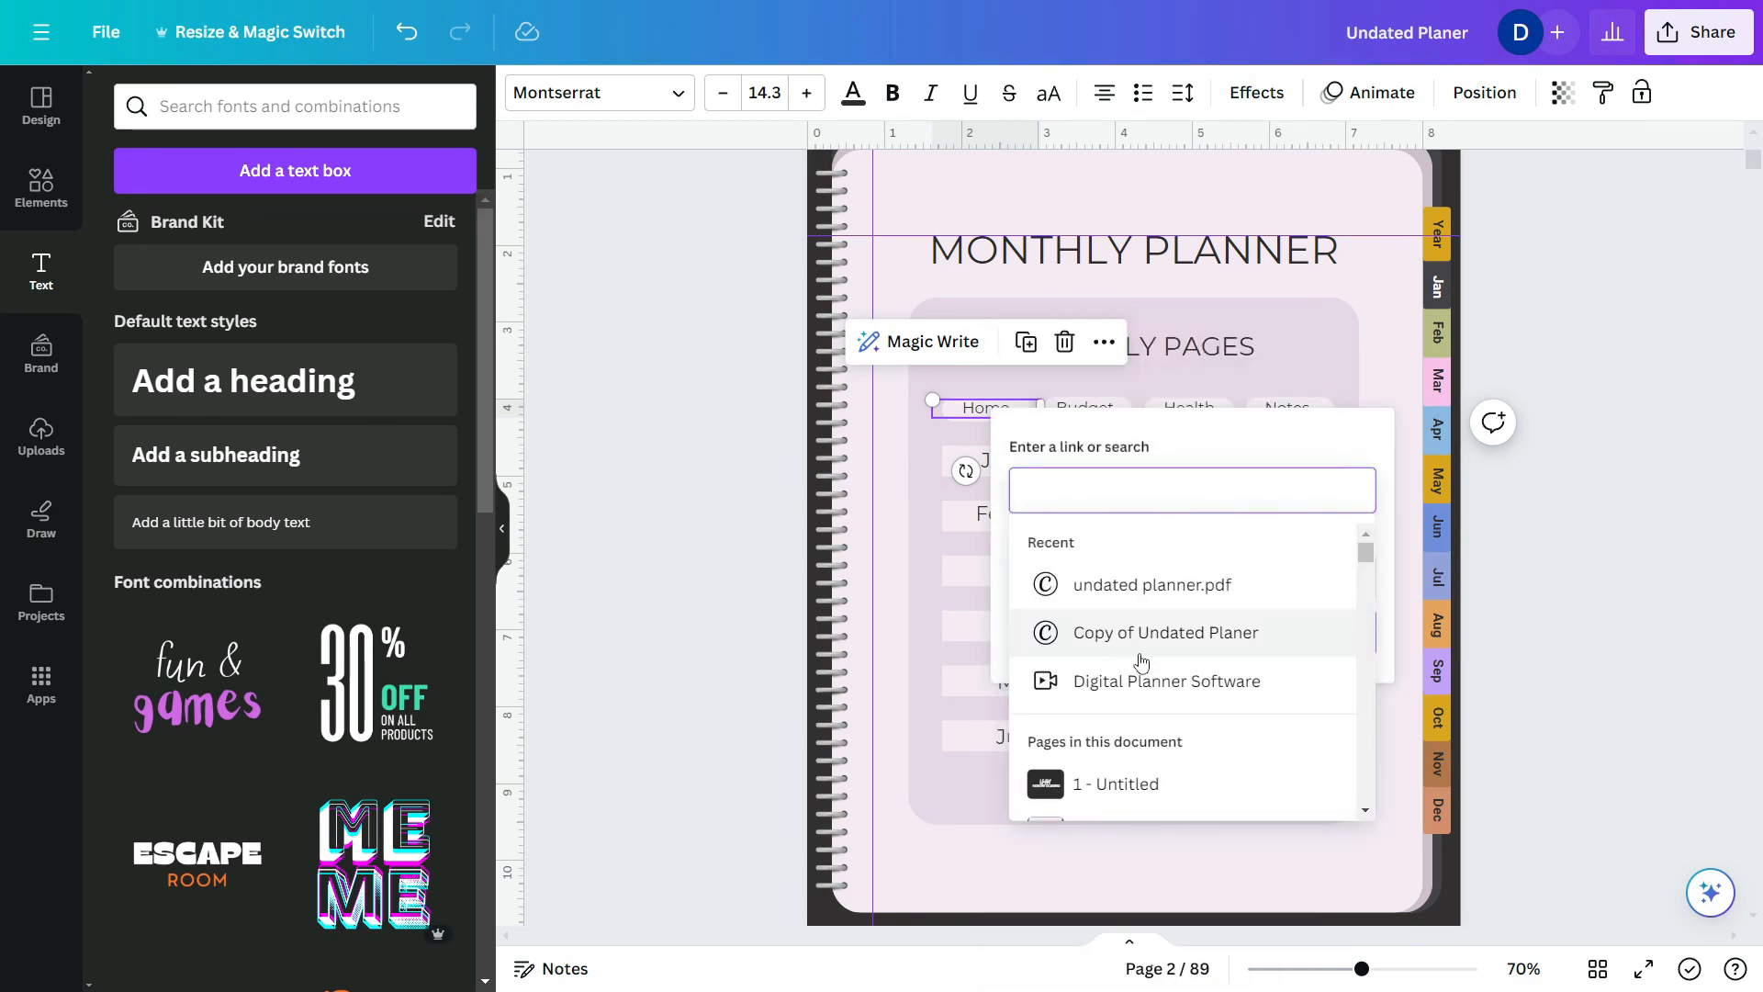
scroll(1153, 747, "down", 1)
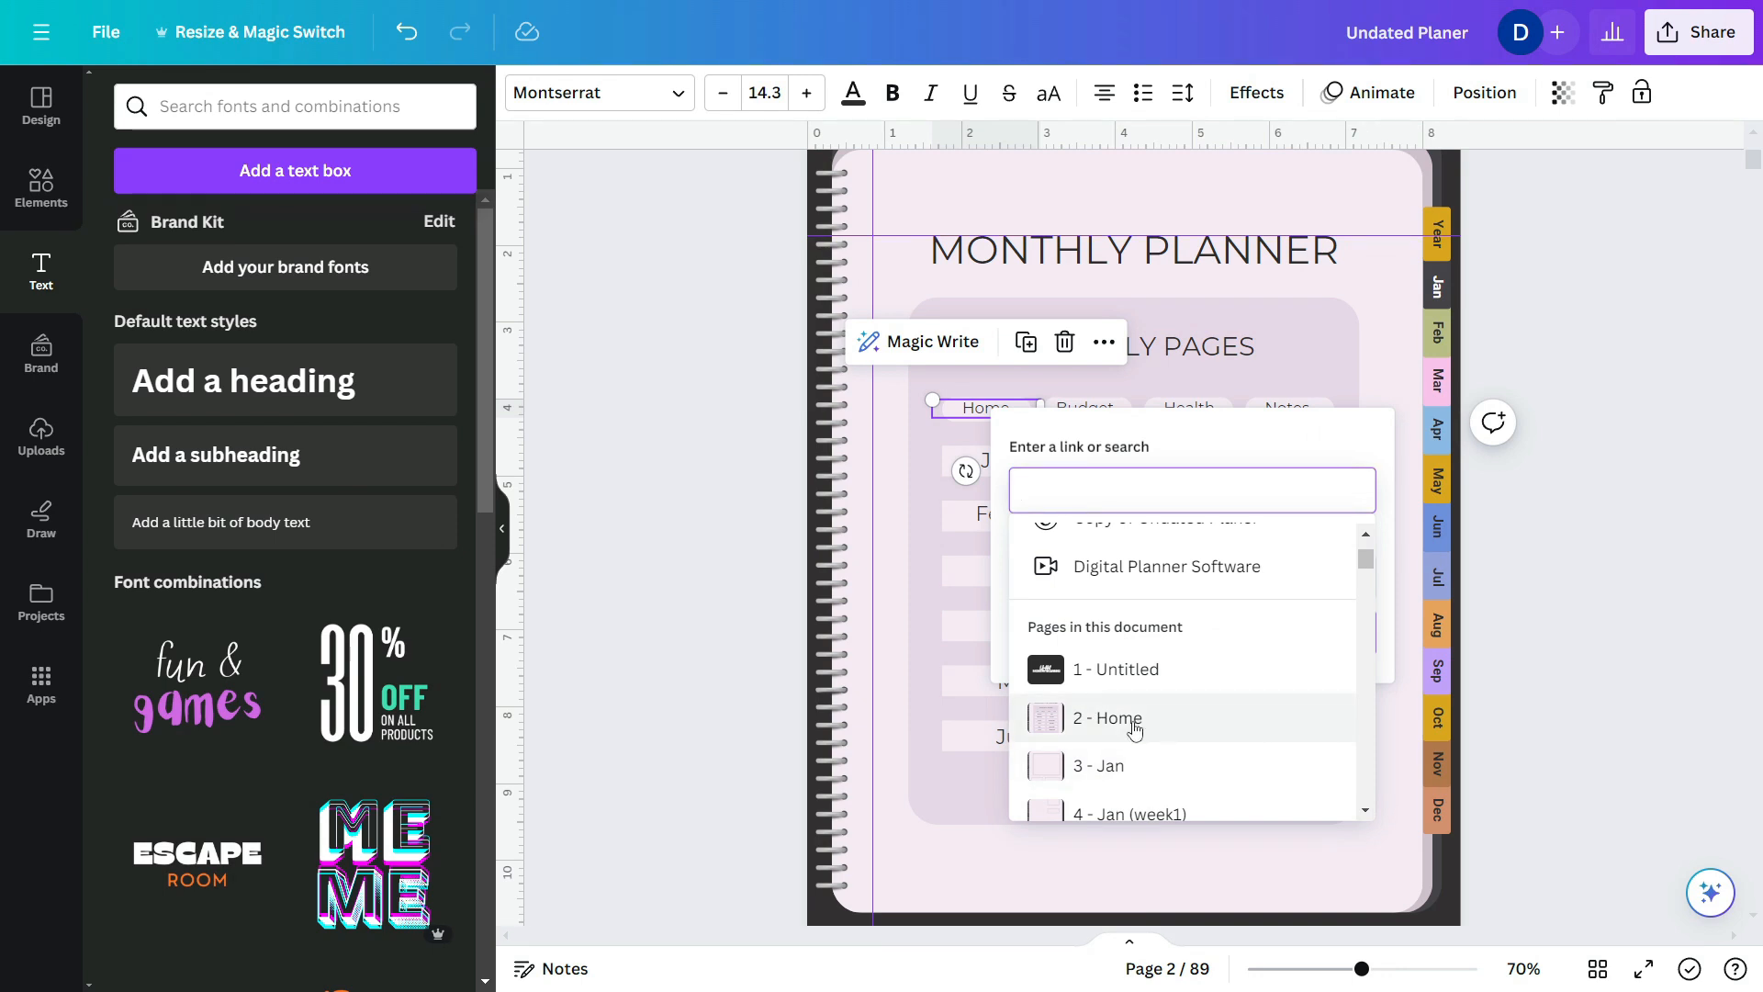
left_click(1135, 730)
left_click(1285, 588)
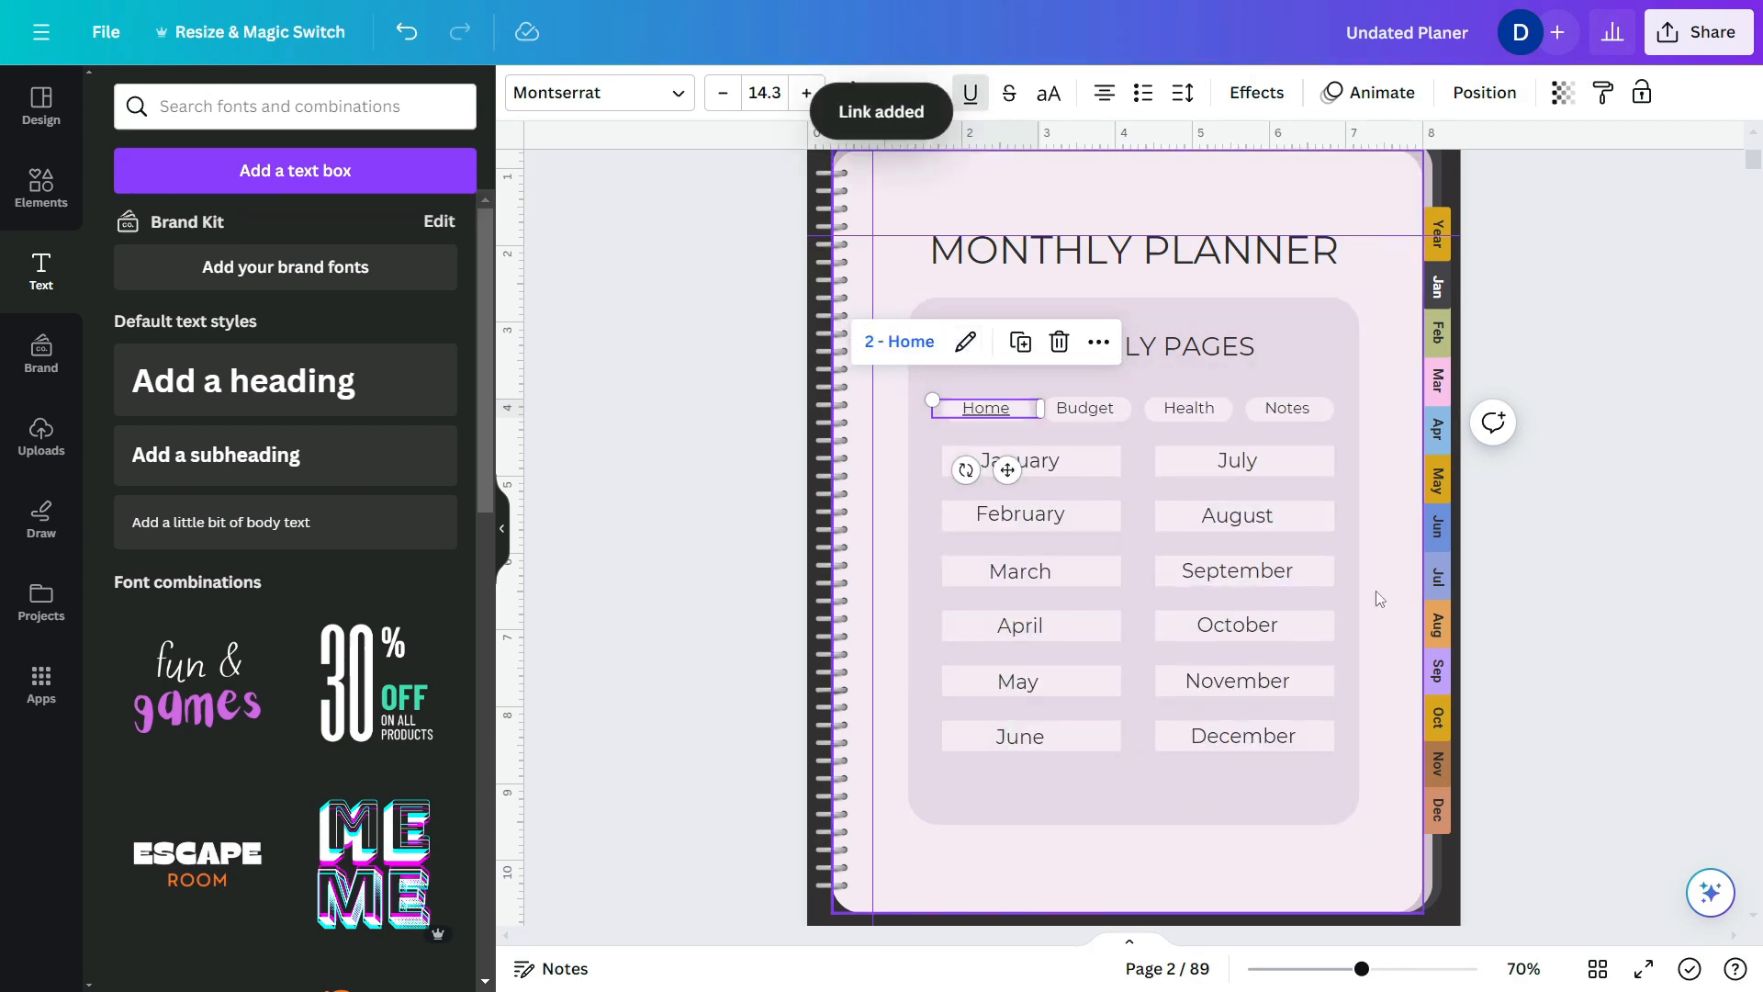
left_click(1382, 448)
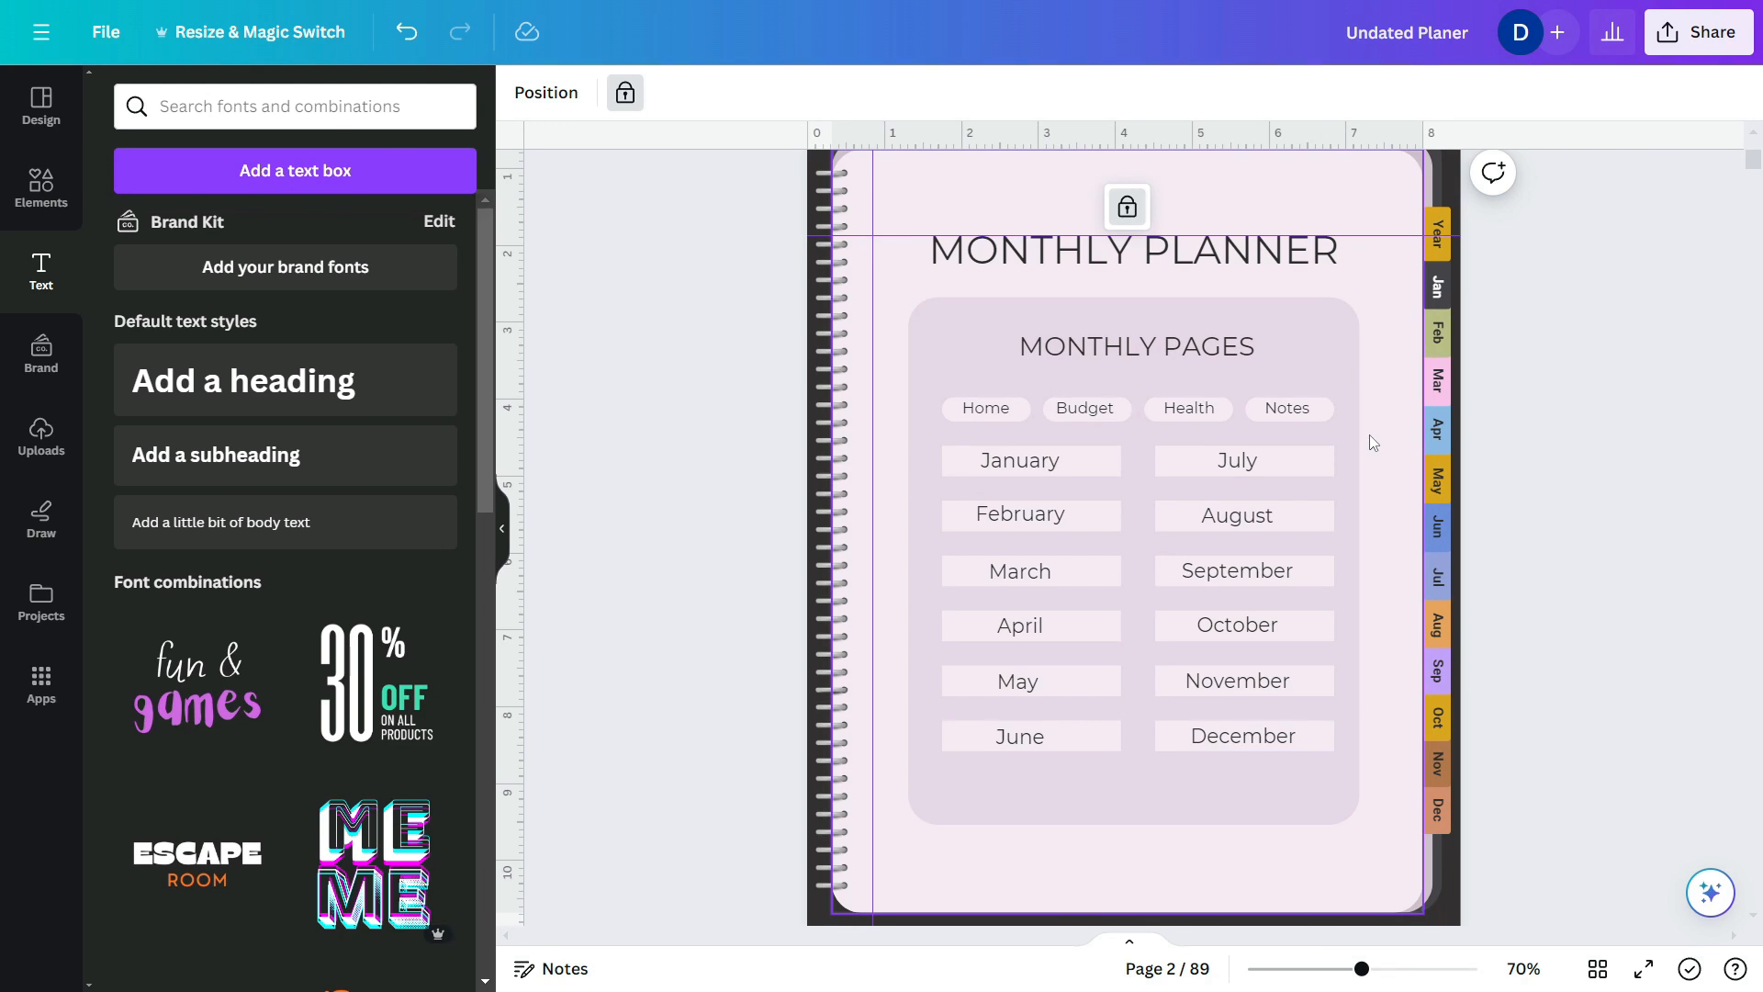
left_click(1105, 413)
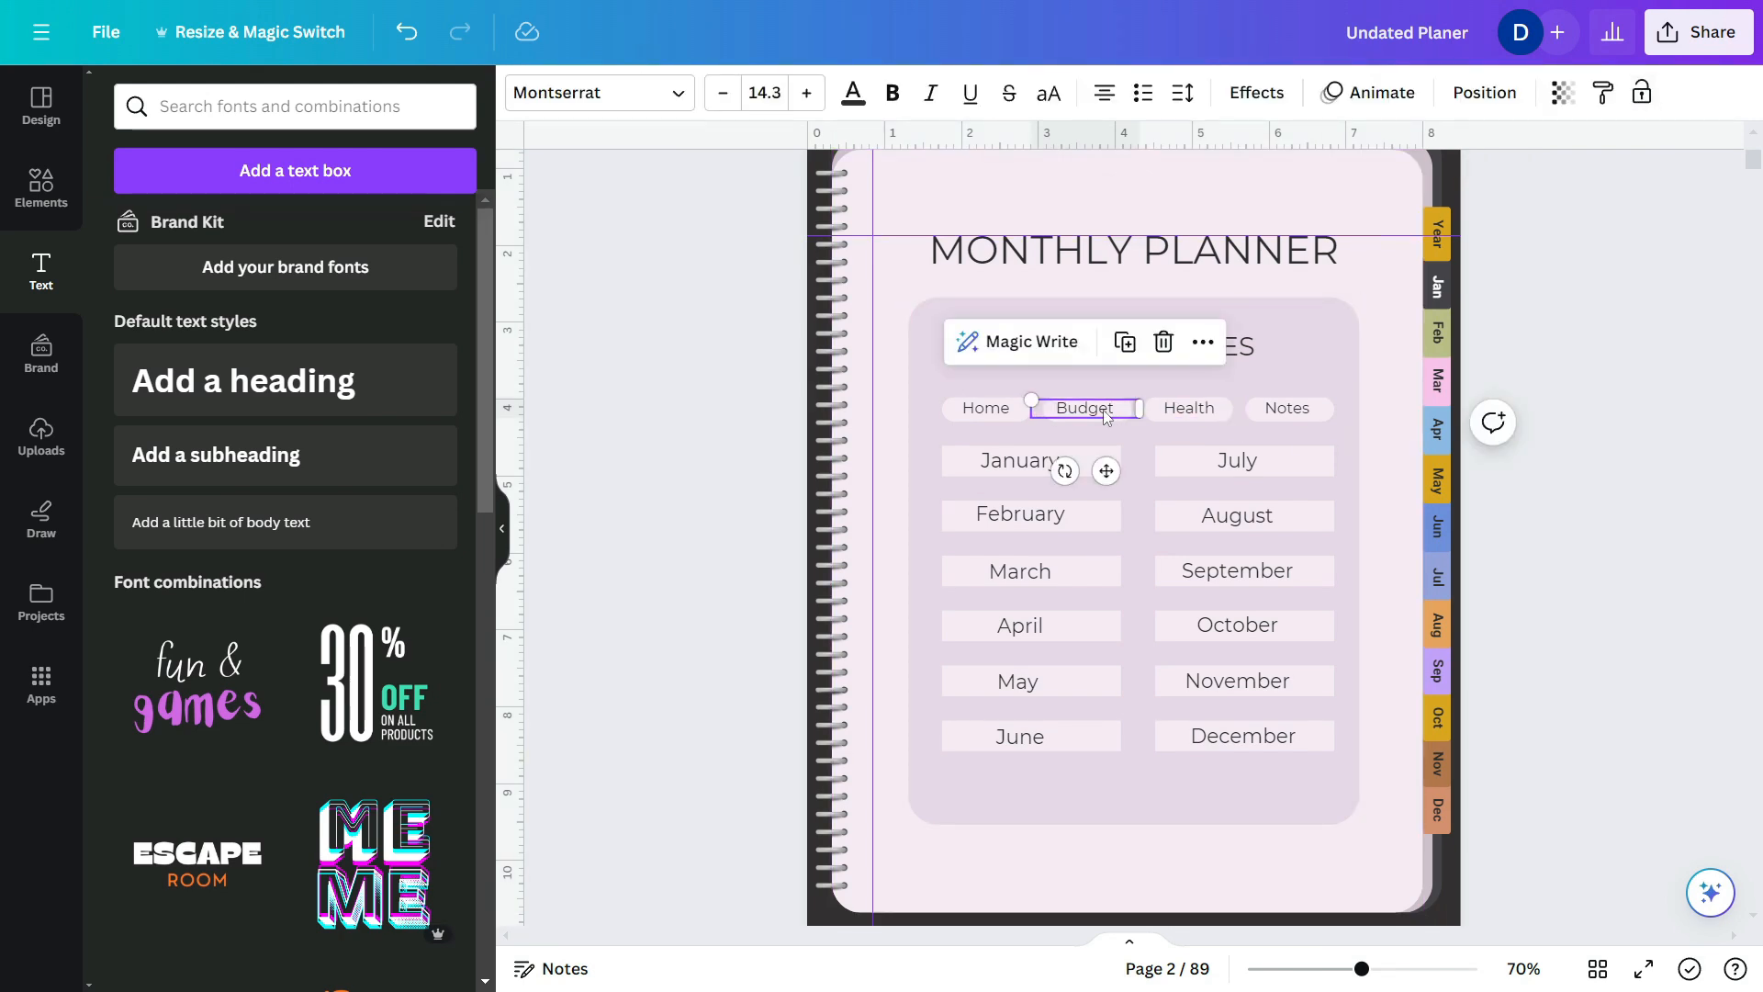
right_click(1104, 413)
left_click(1221, 799)
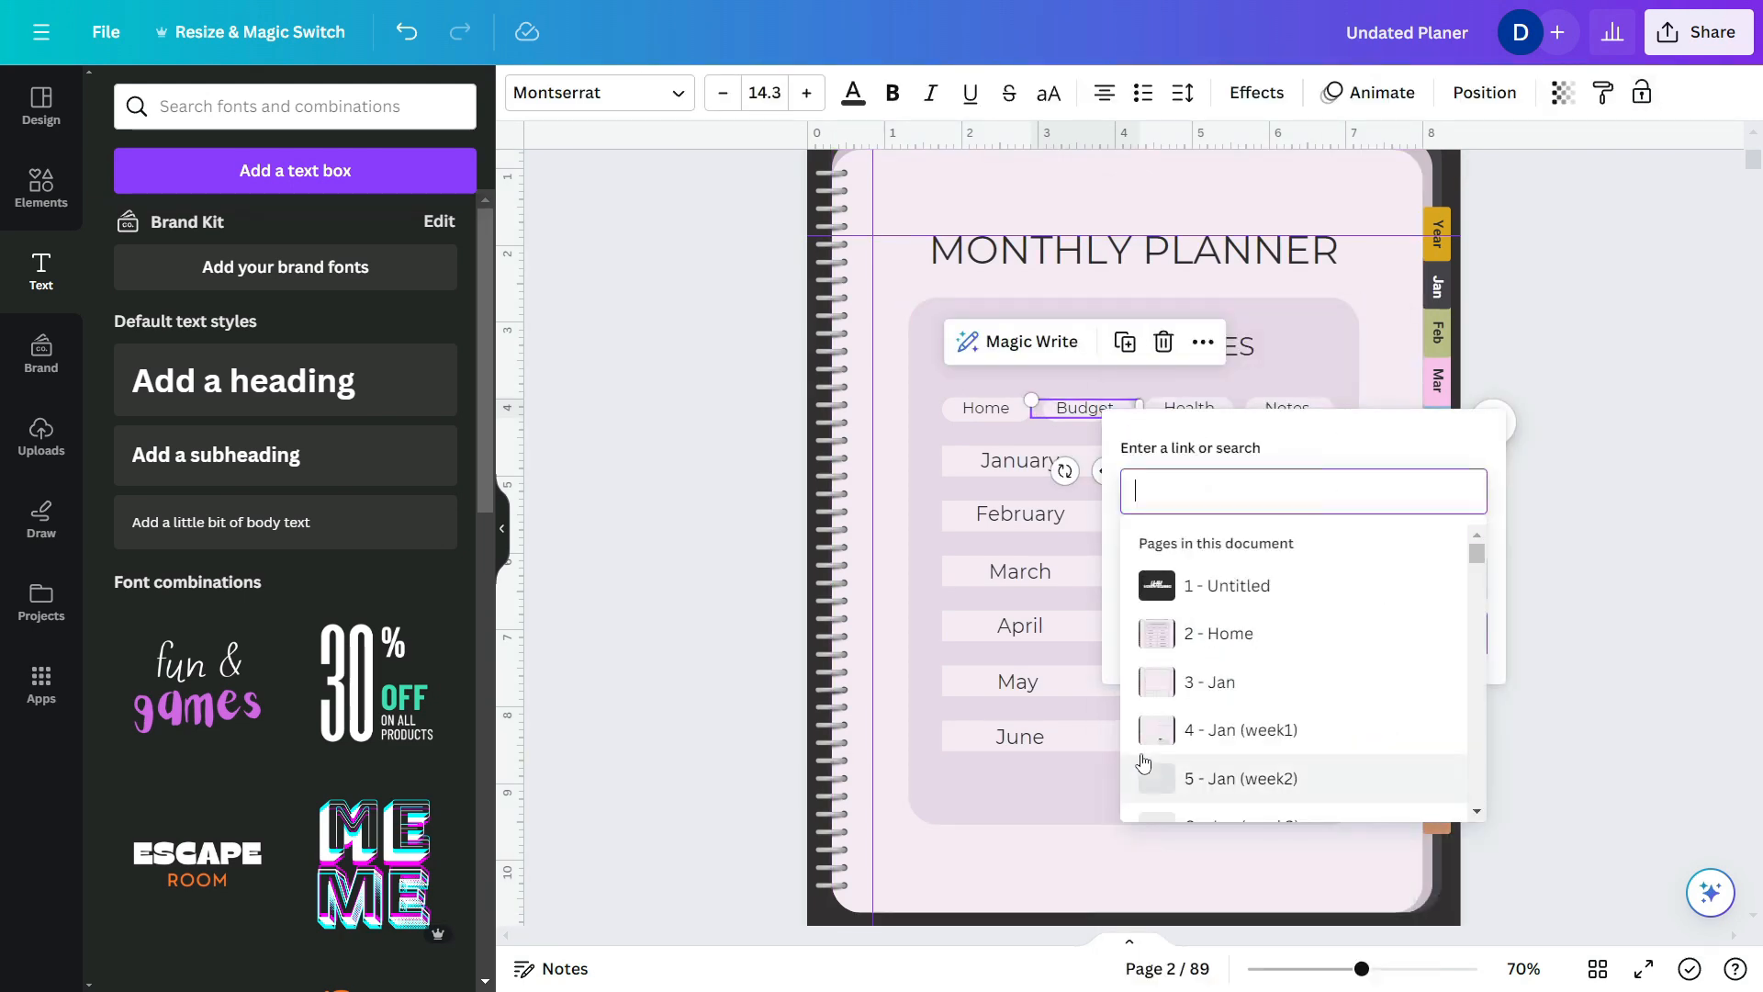
scroll(1193, 661, "down", 3)
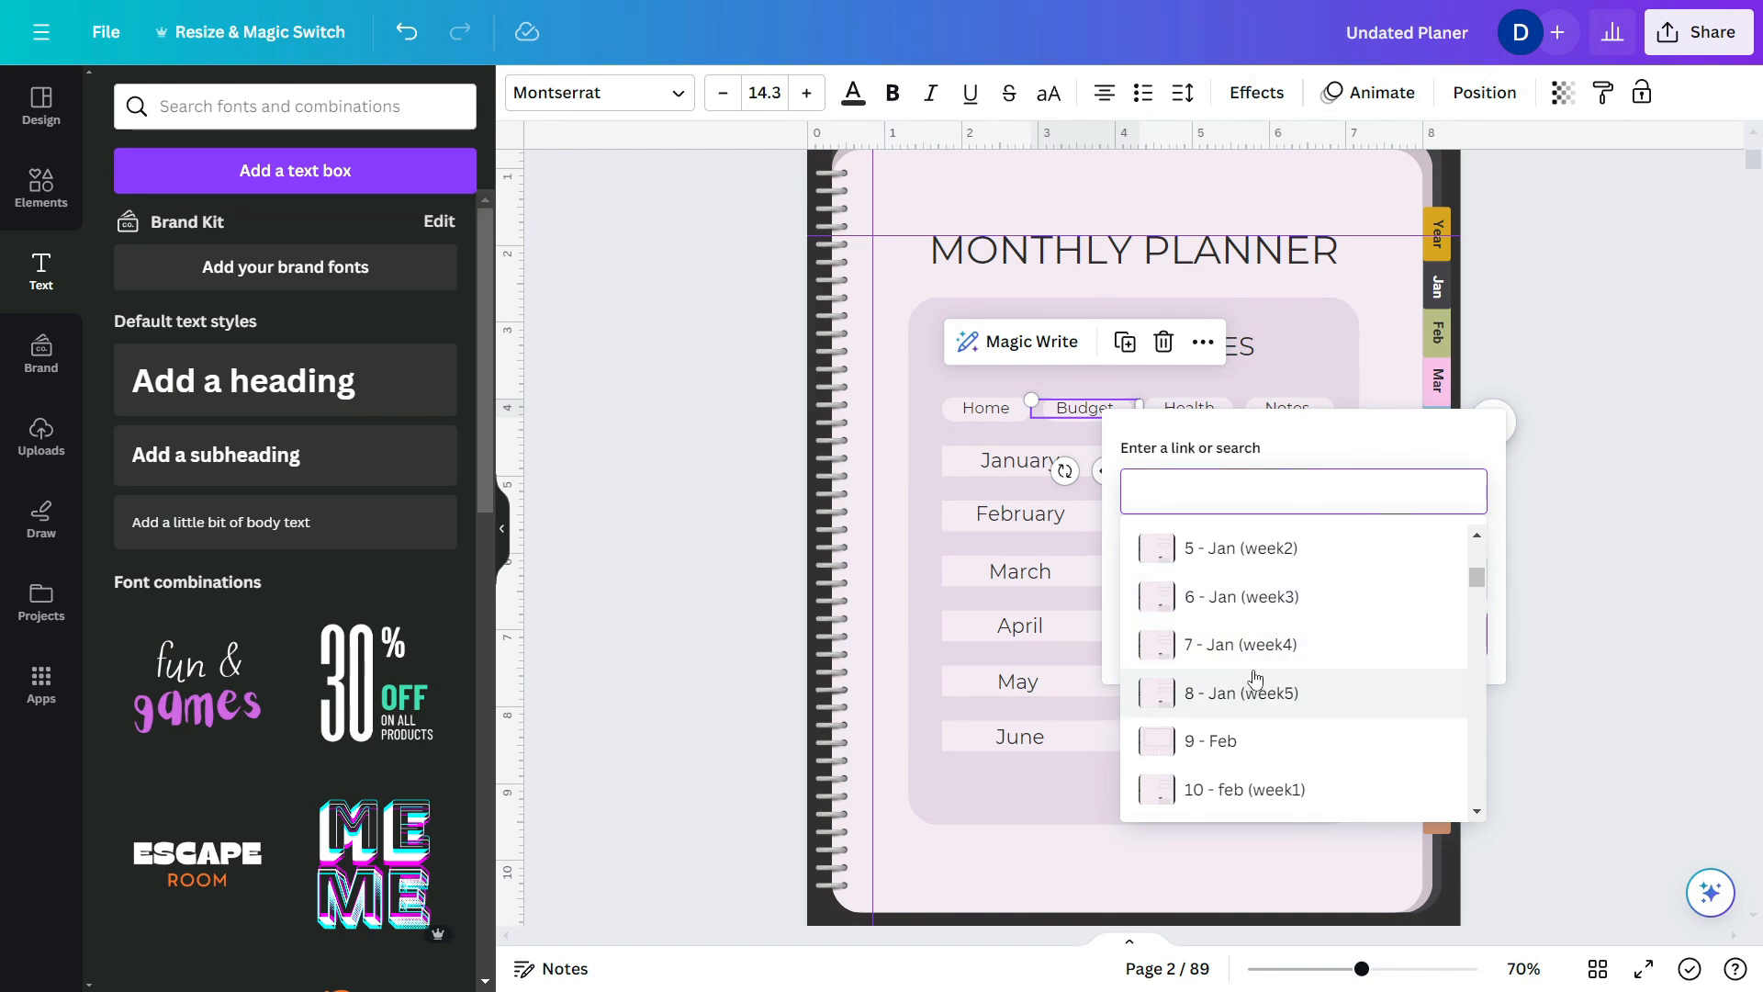
scroll(1255, 676, "down", 2)
- Link the Budget label to 76 - Budget Planner (Jan), finding the page with the search term "budget"
right_click(1088, 410)
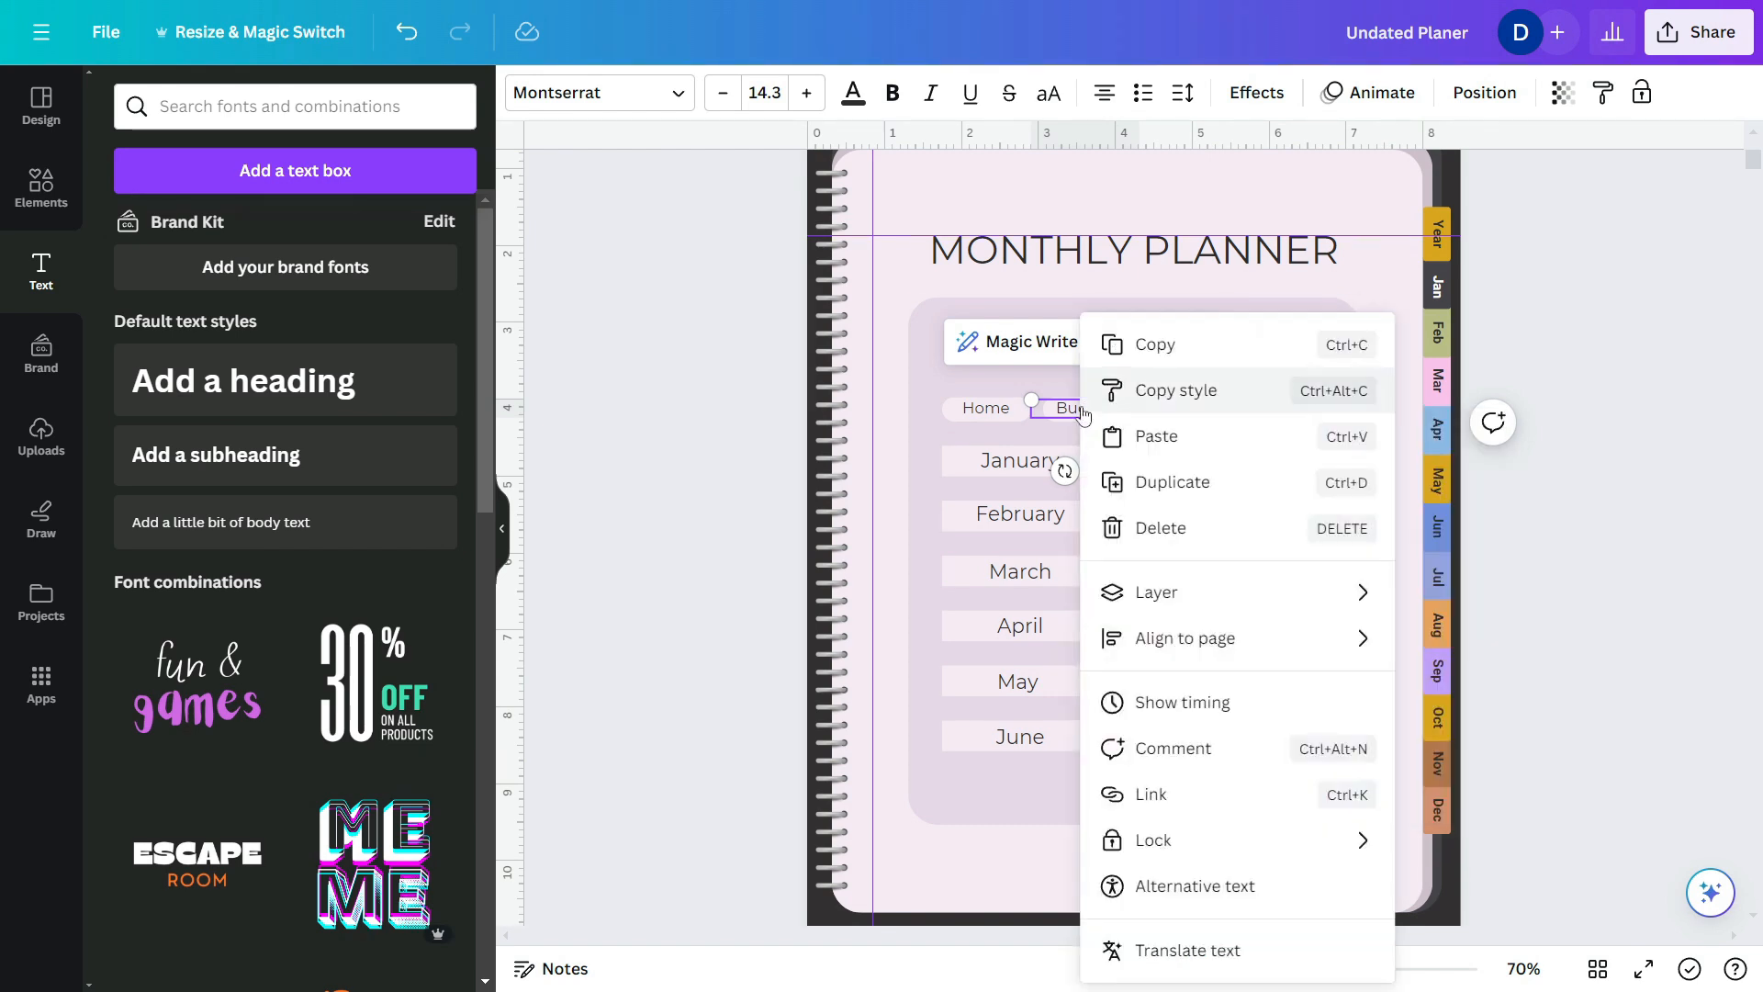
left_click(1188, 789)
type("budget")
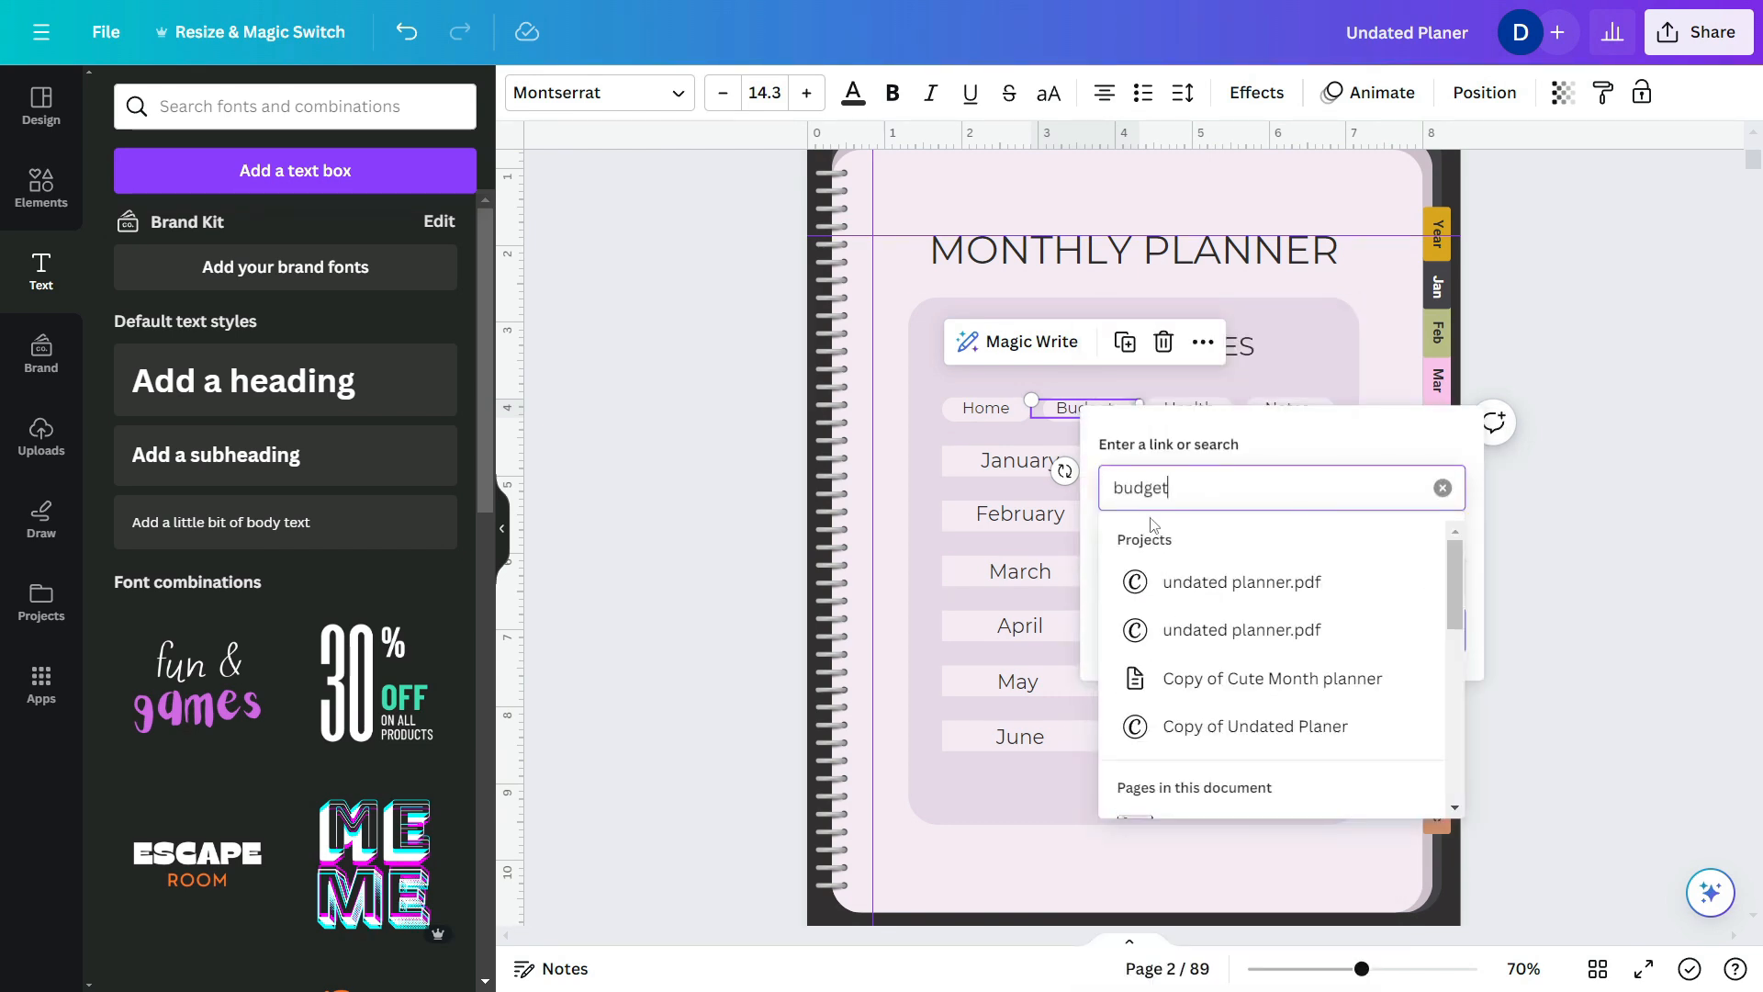
scroll(1243, 597, "down", 3)
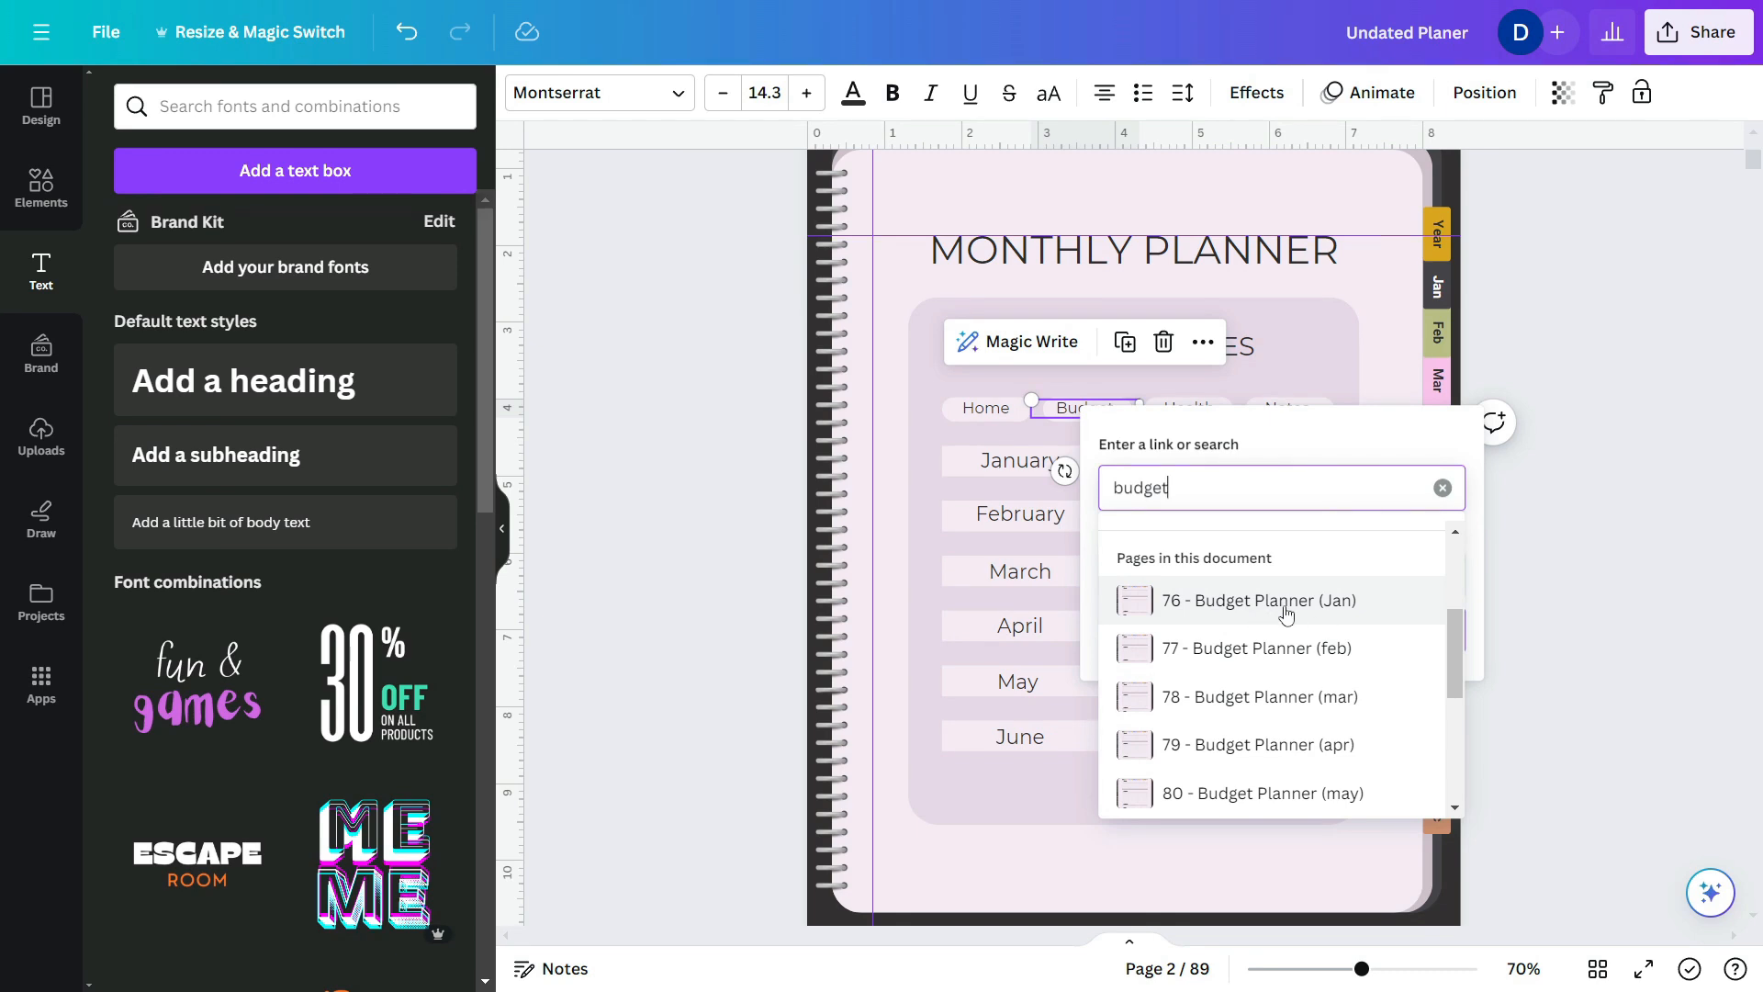
left_click(1284, 613)
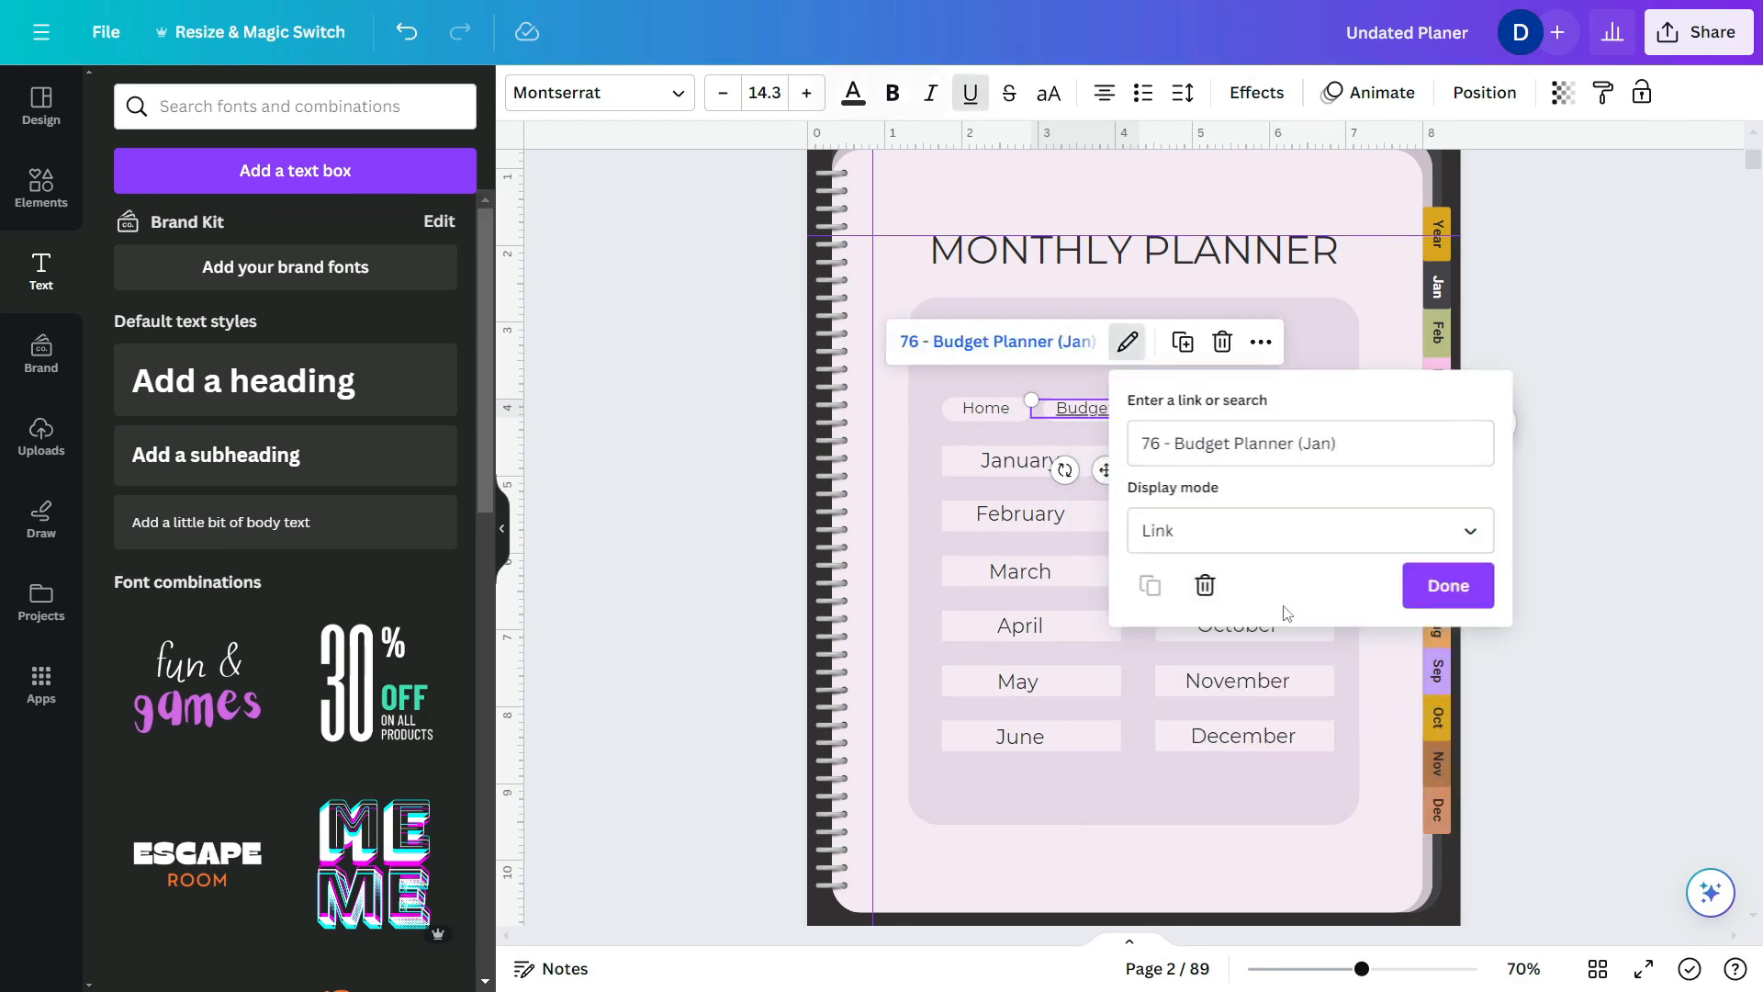
left_click(1440, 601)
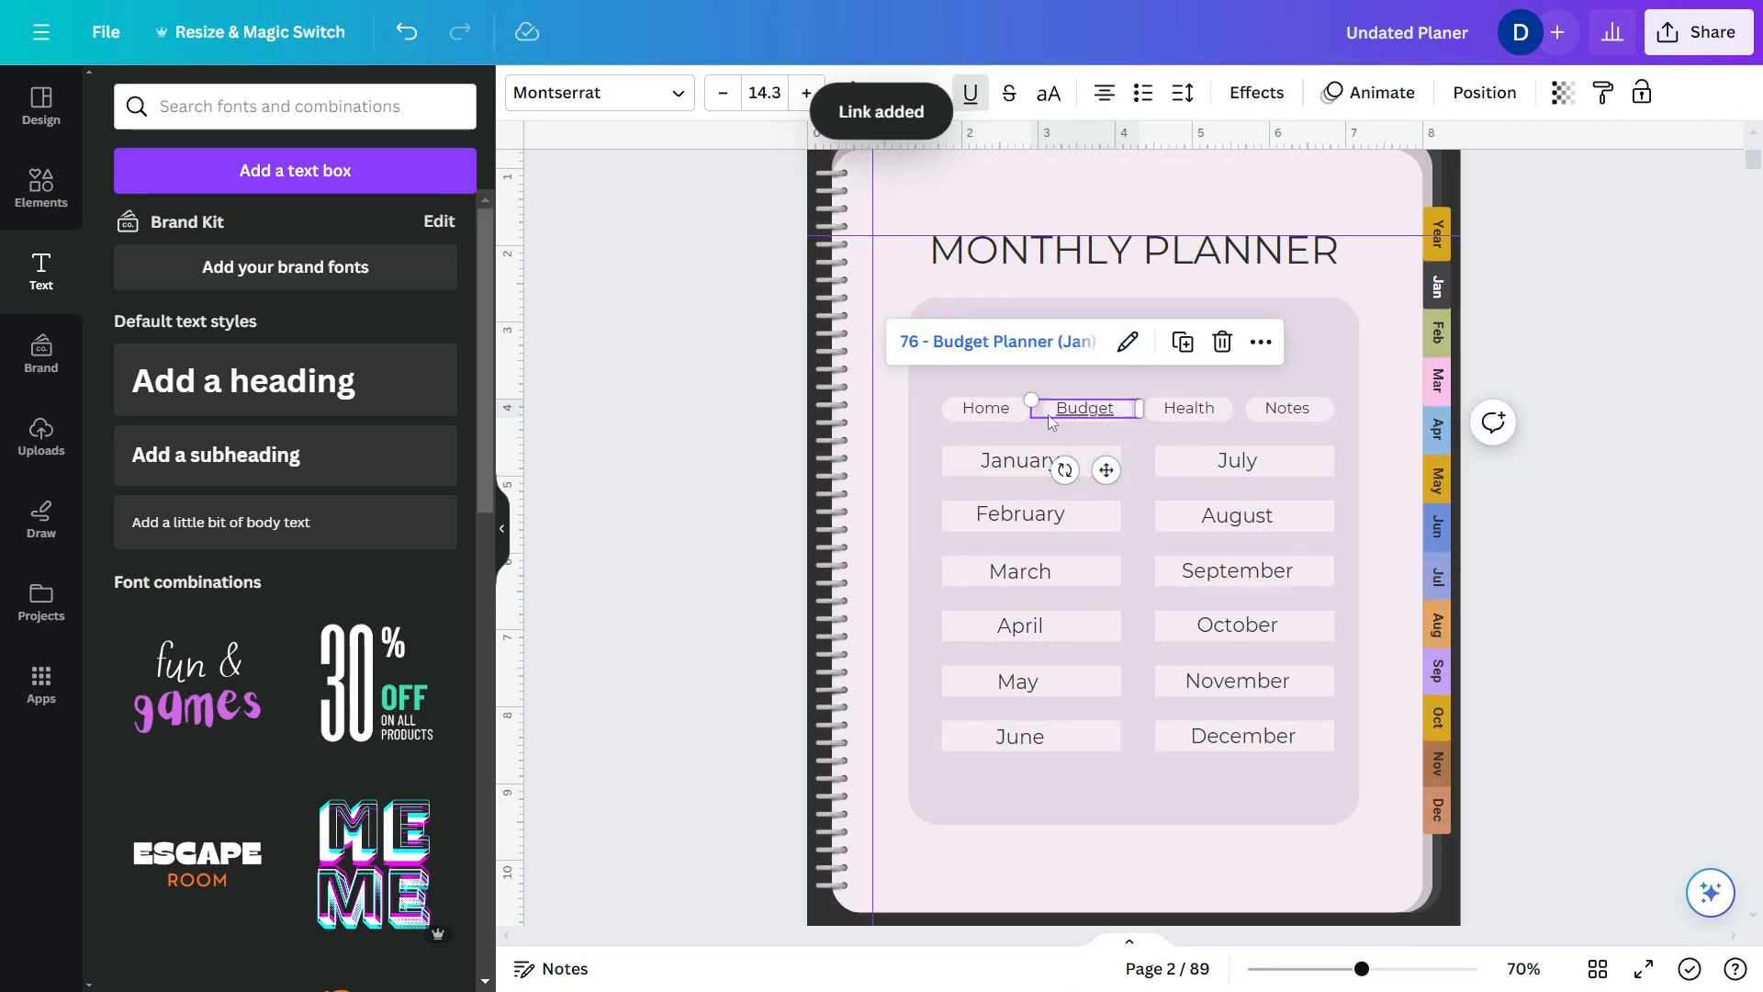
- Link the Health label on page 2 to the page 88 - Health planner
left_click(1189, 409)
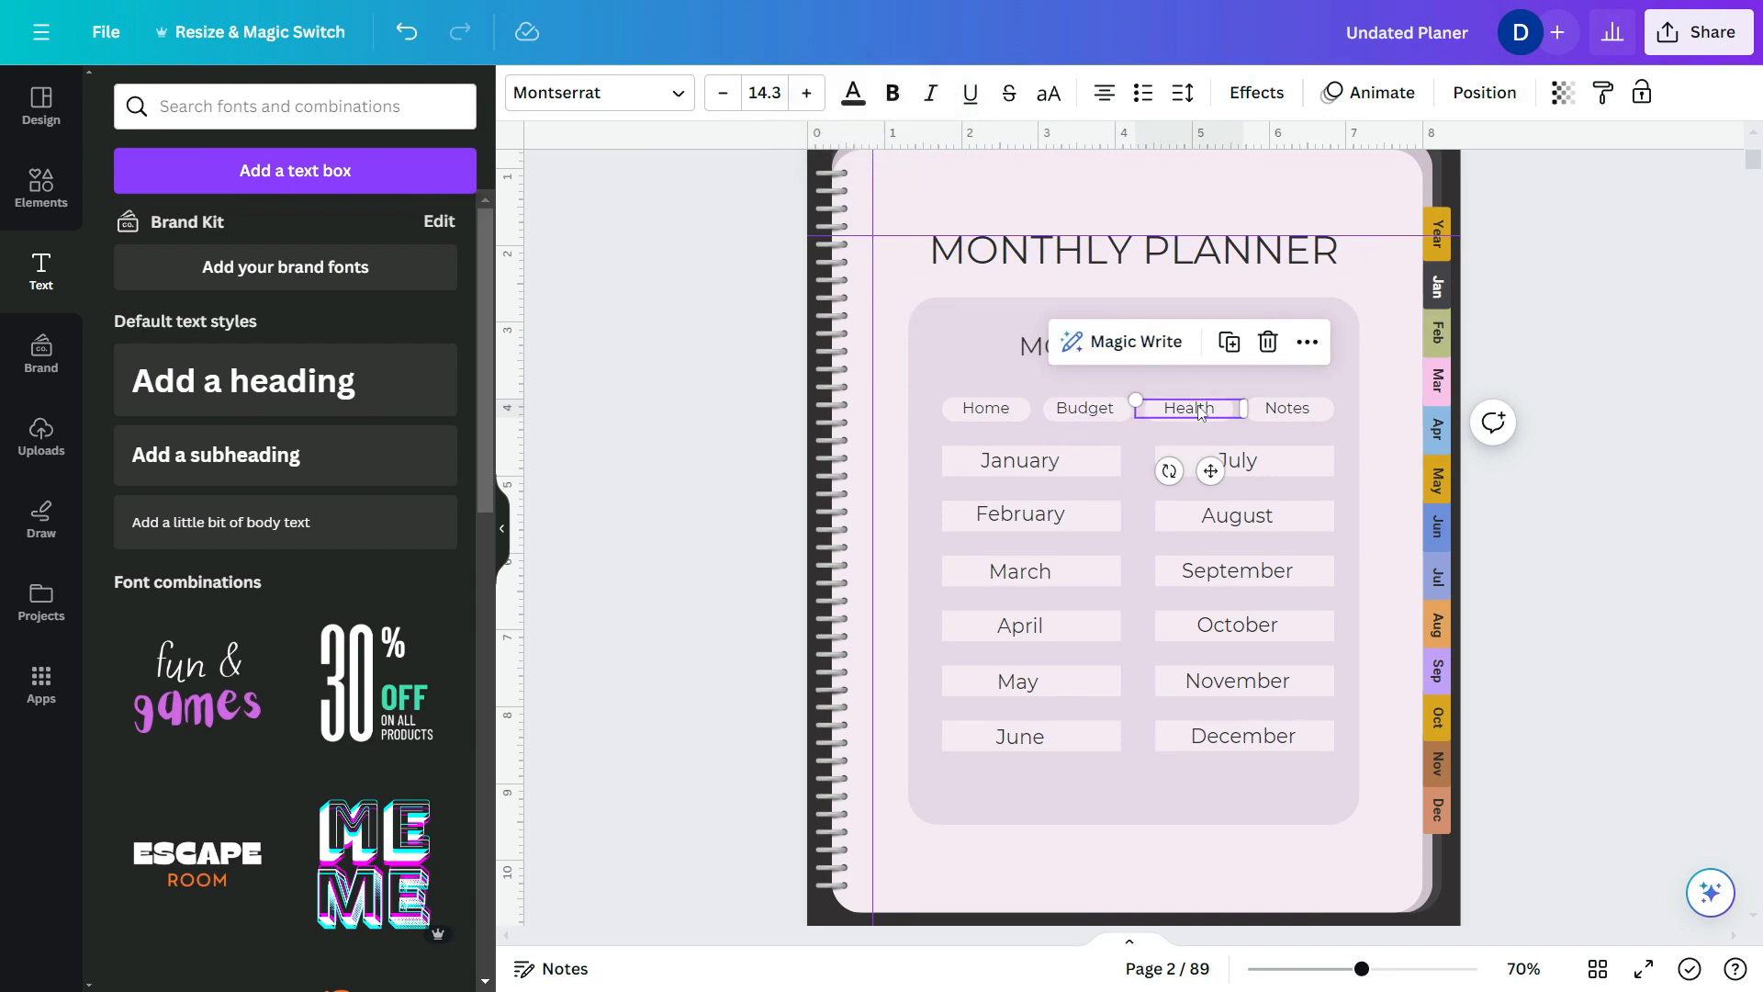
right_click(1200, 412)
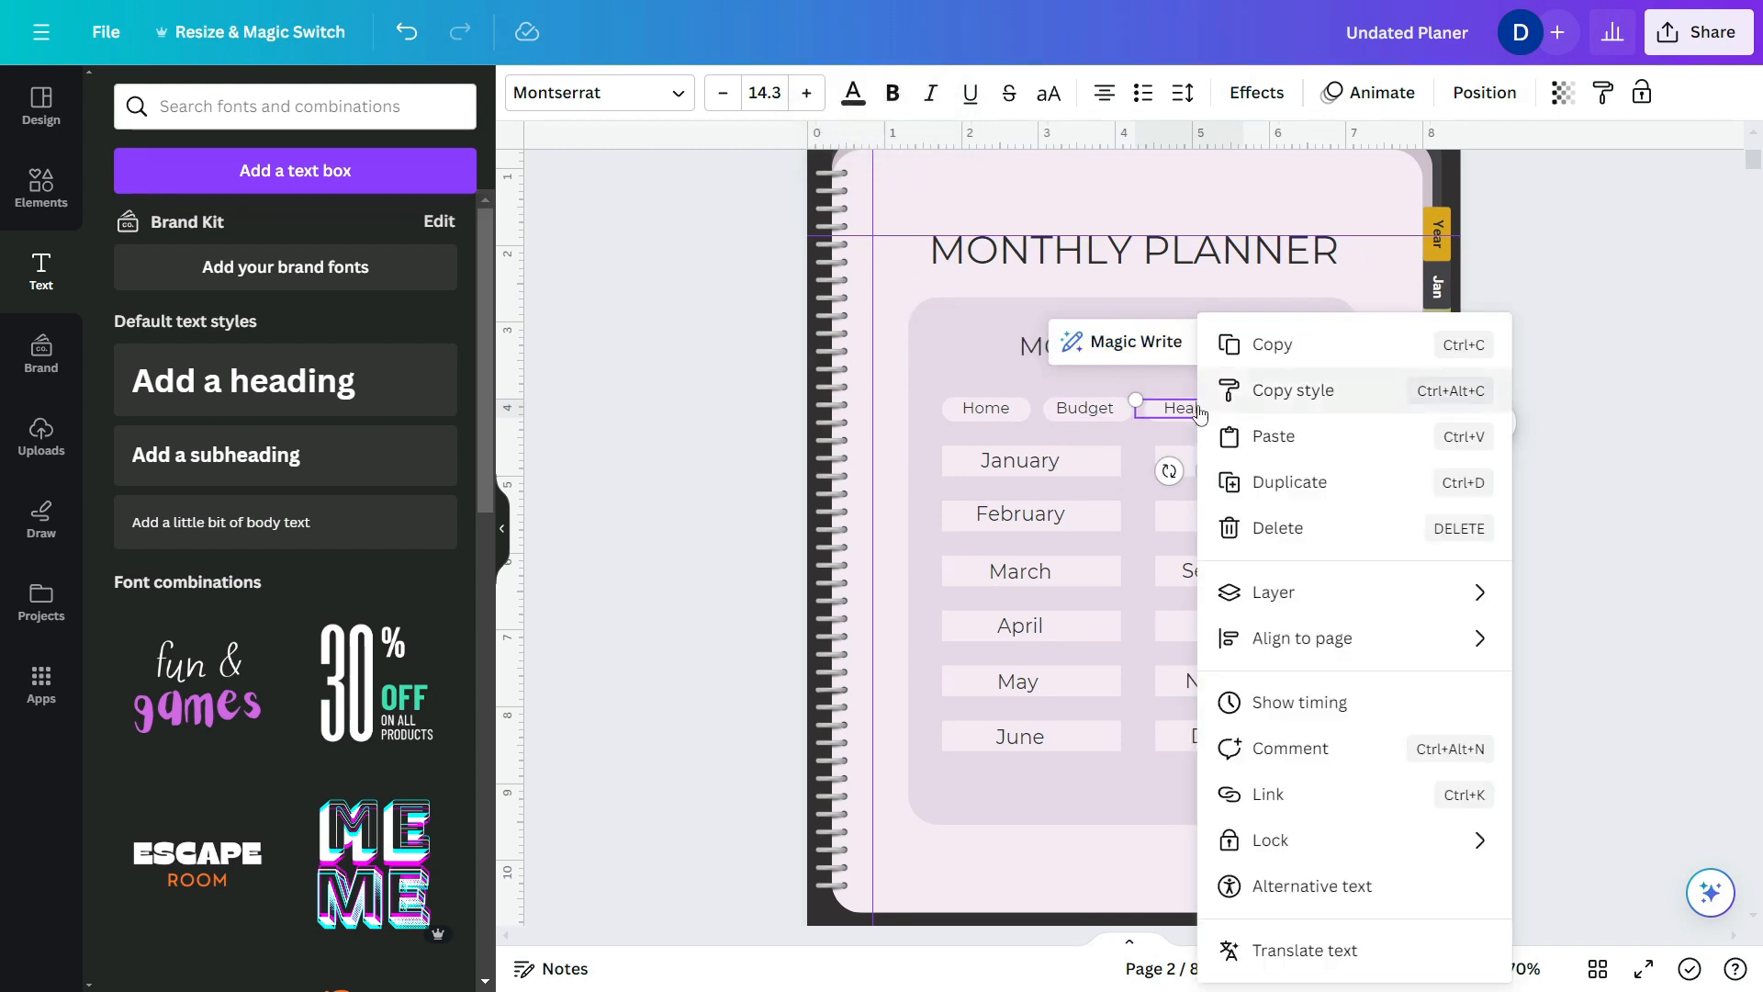
left_click(1324, 793)
type("Health planner")
left_click(1358, 746)
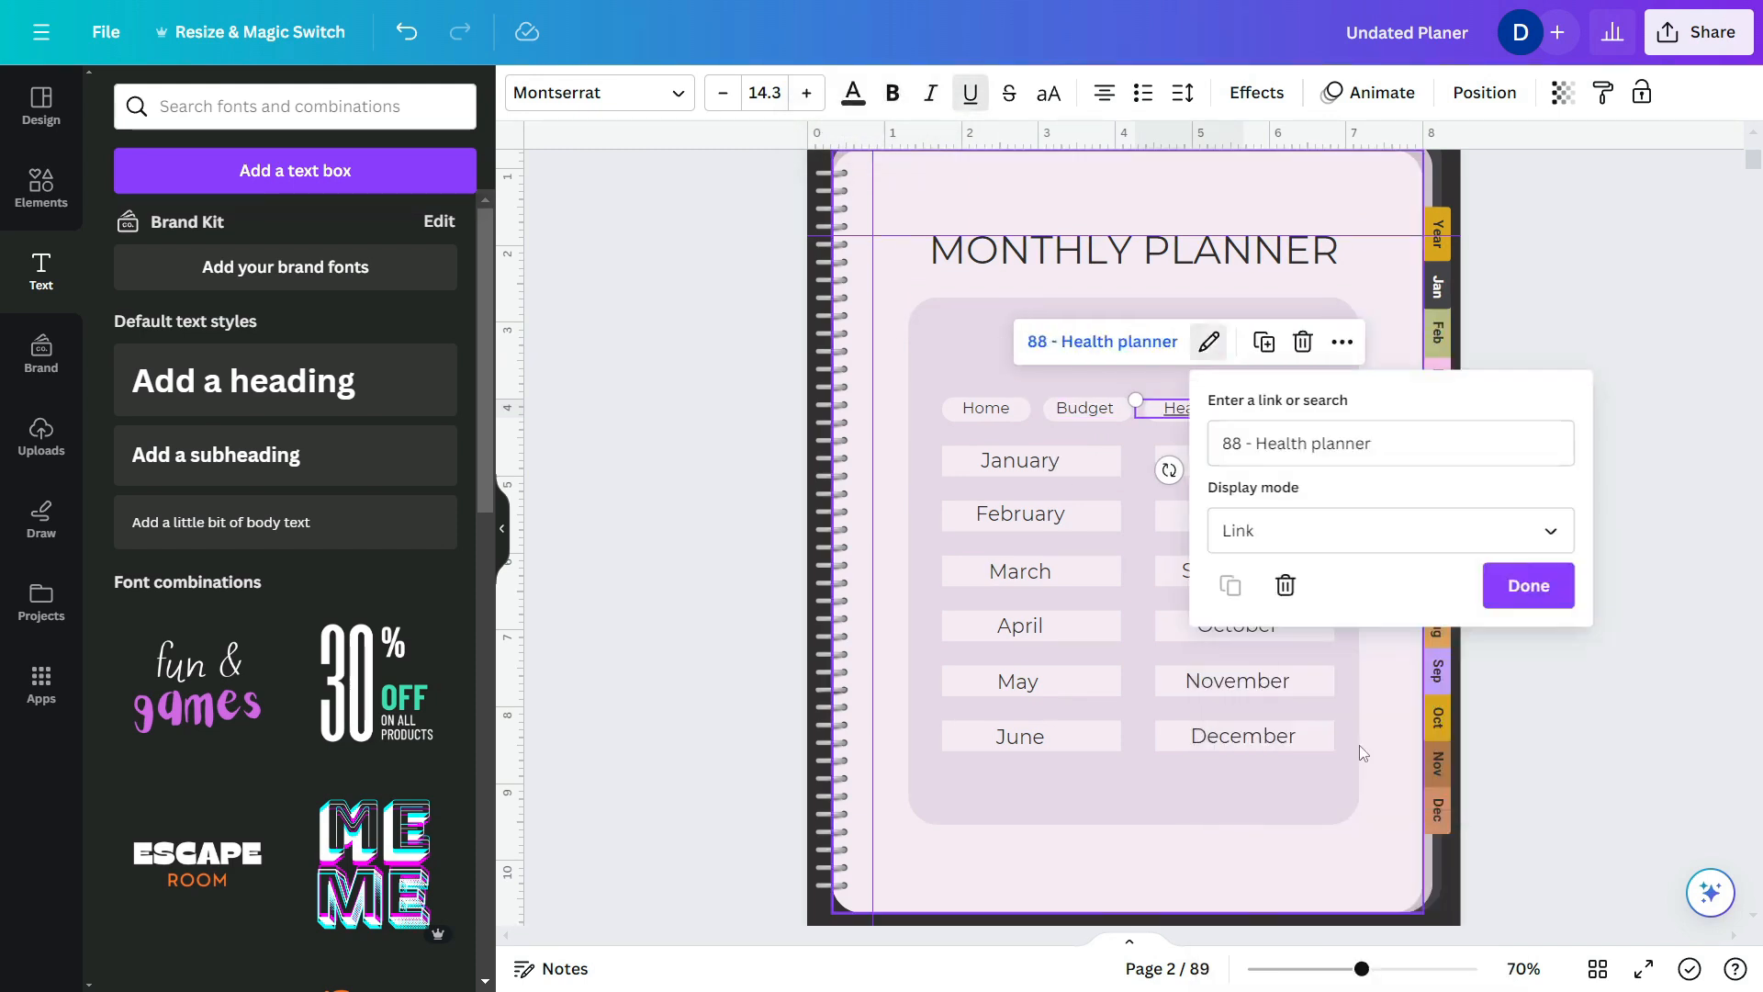
left_click(1527, 582)
- Link the Notes label on page 2 to the page 89 - notes
left_click(1287, 407)
right_click(1304, 409)
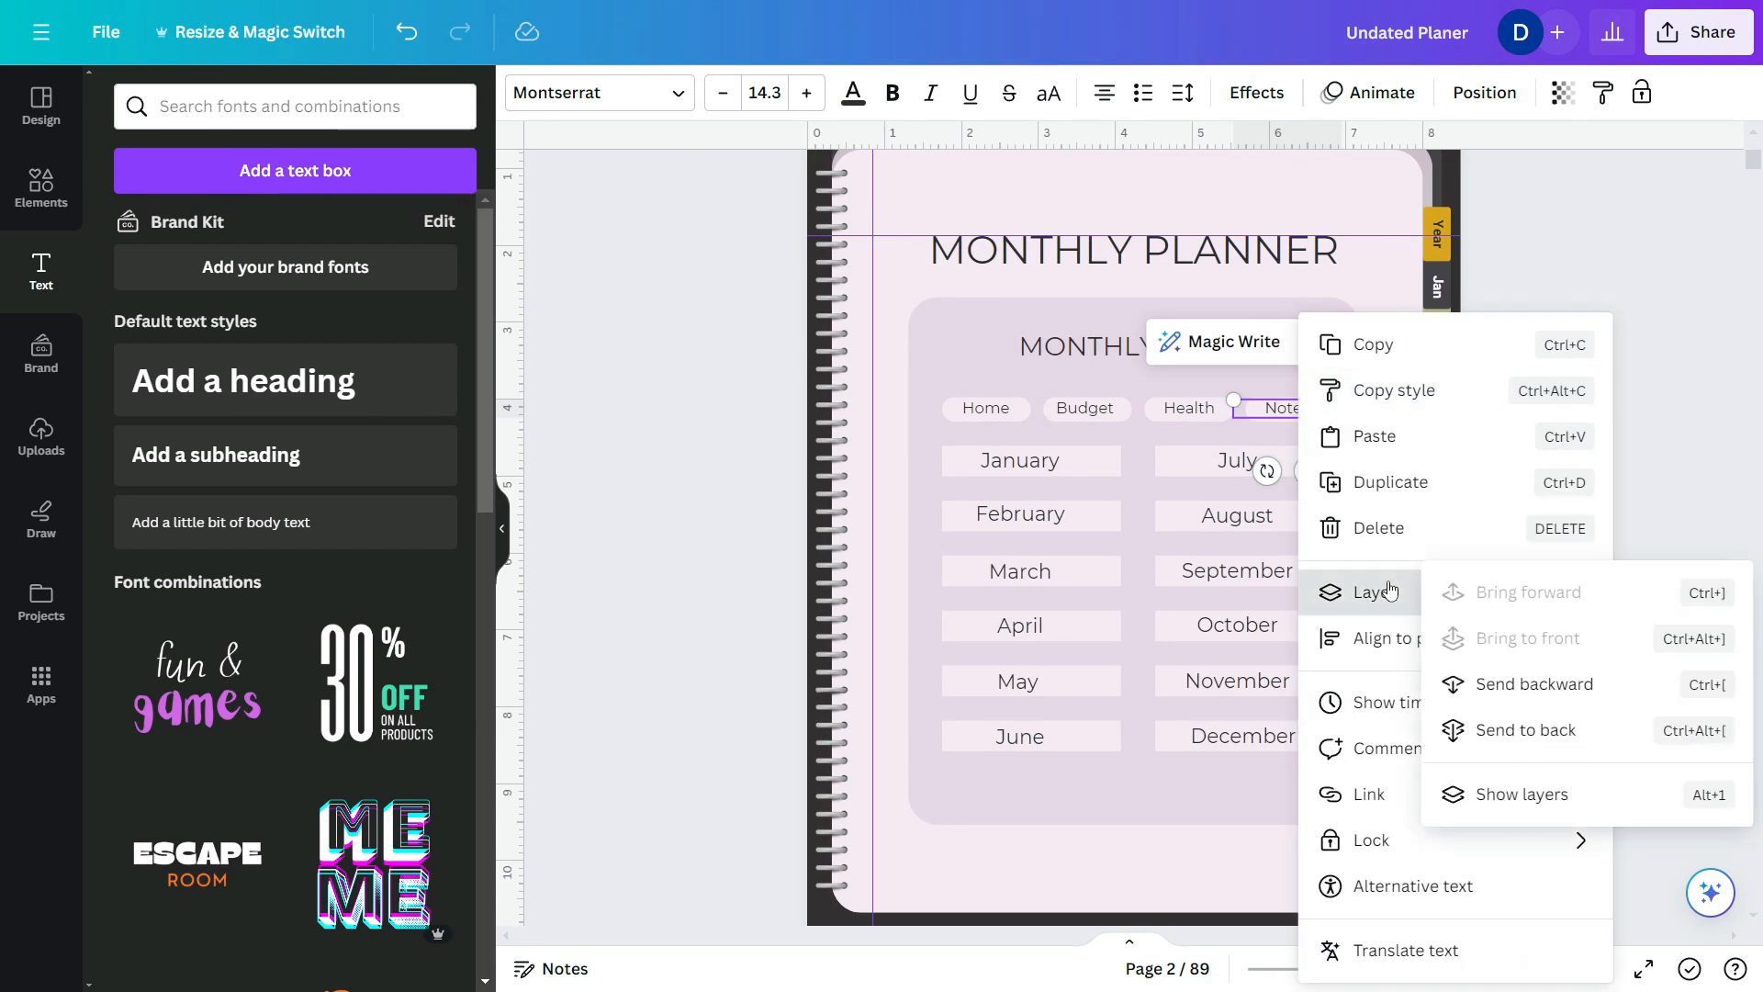
left_click(1358, 791)
type("notes")
left_click(1377, 746)
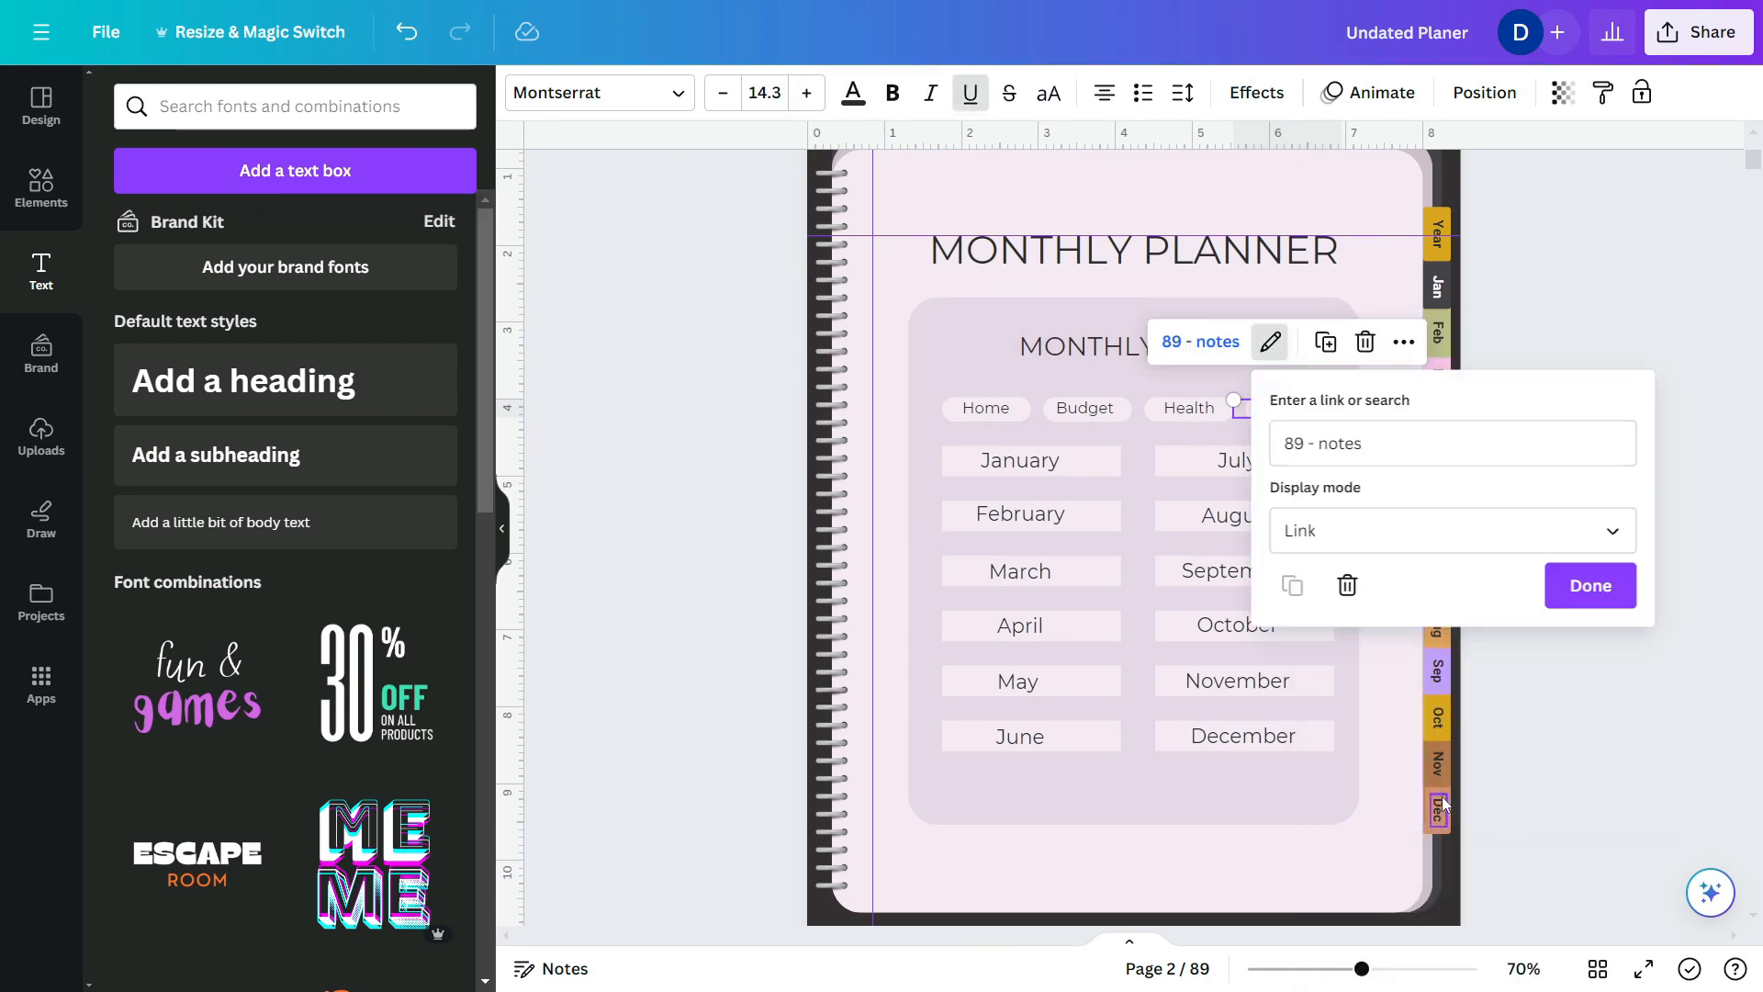
left_click(1584, 582)
left_click(1373, 511)
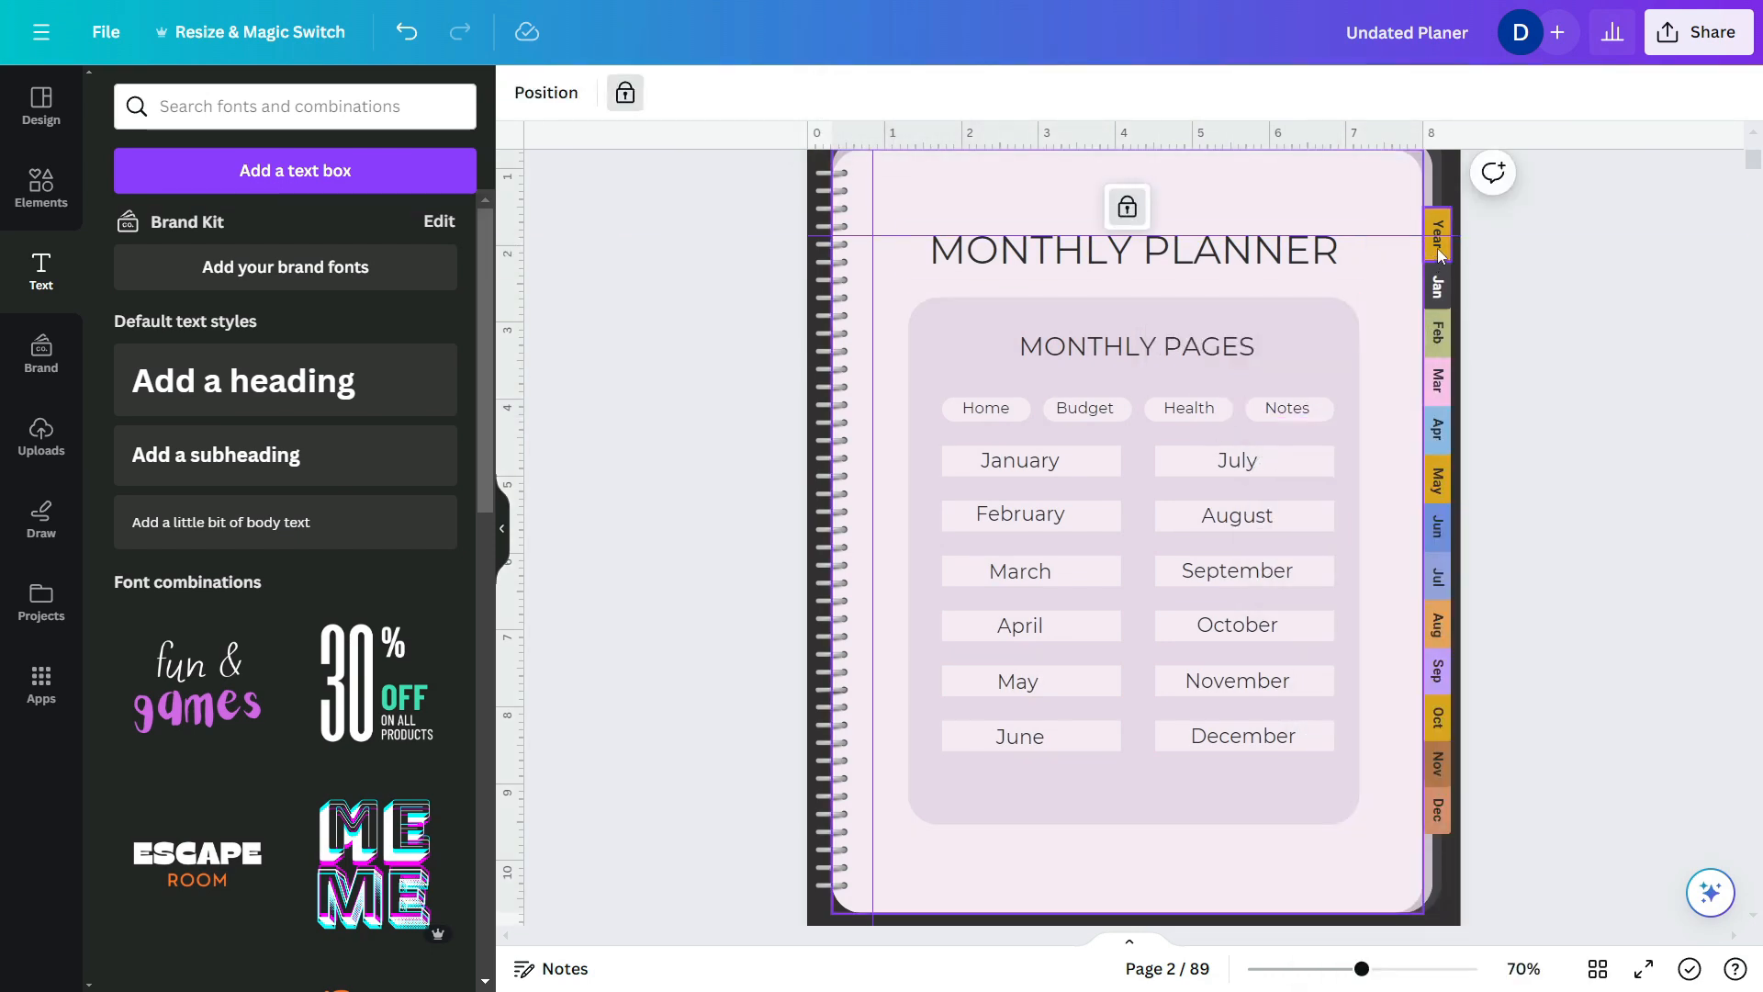
- Link the January label on page 2 to the page 3 - Jan, searching for "jan", and remove the label's underline
left_click(1040, 471)
right_click(1052, 473)
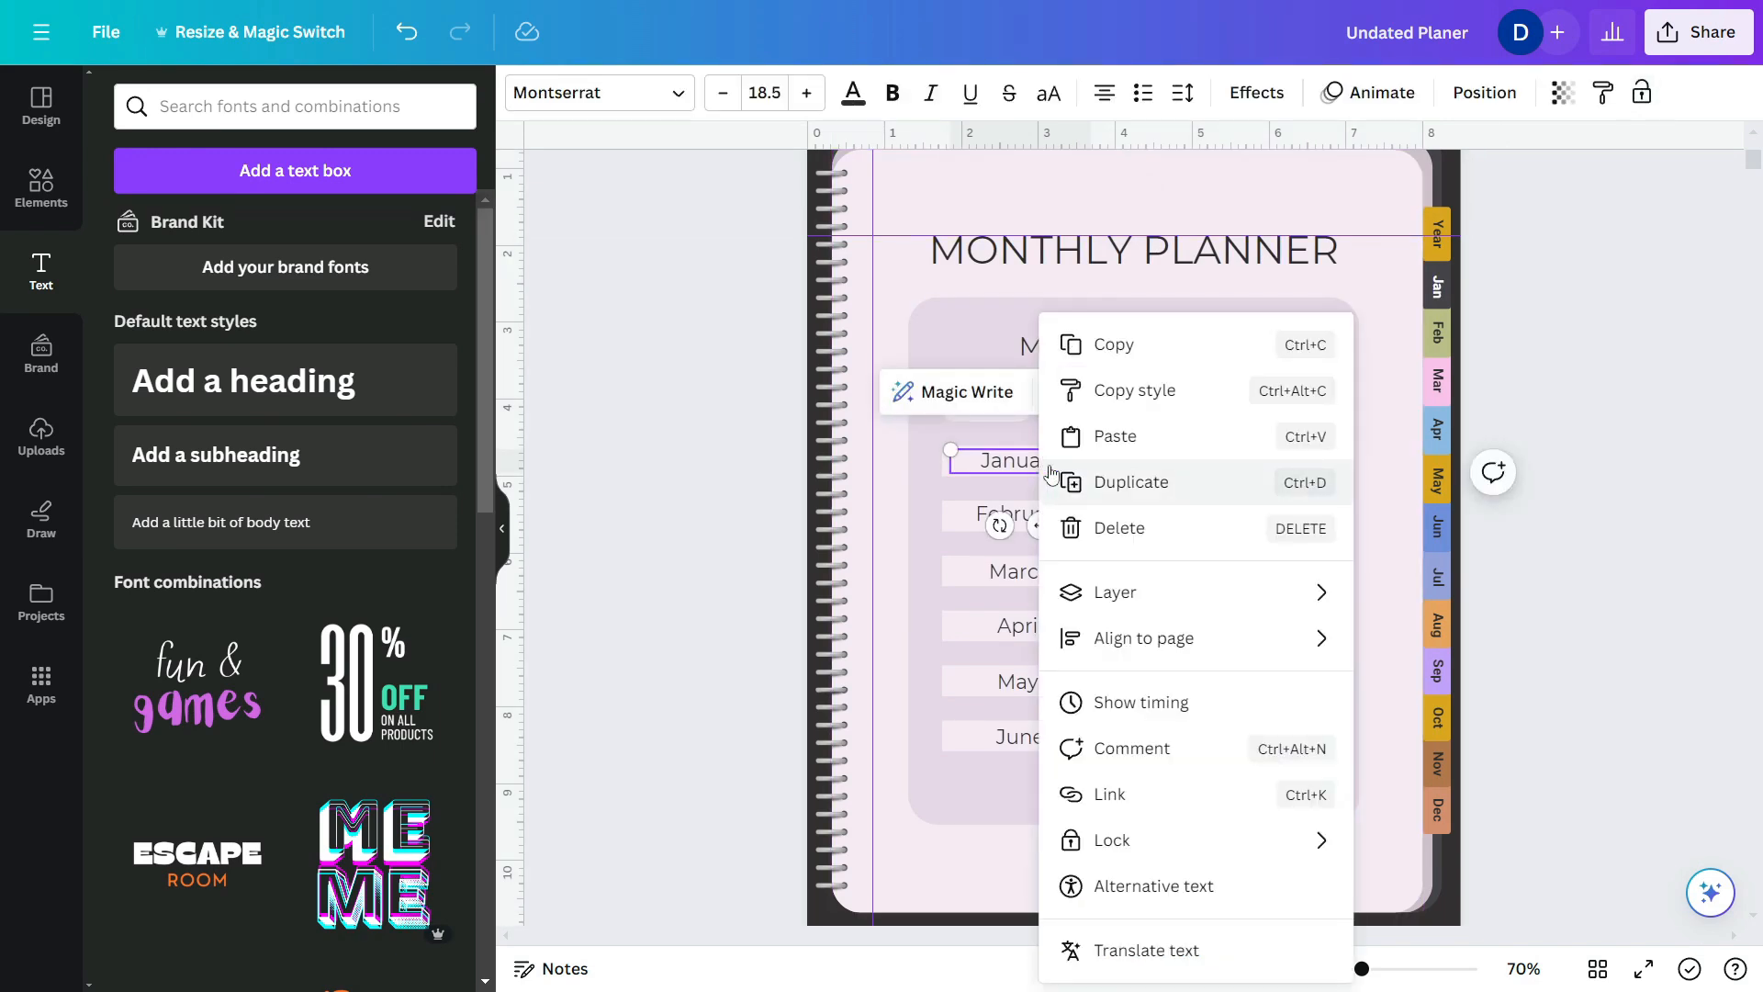
left_click(1138, 795)
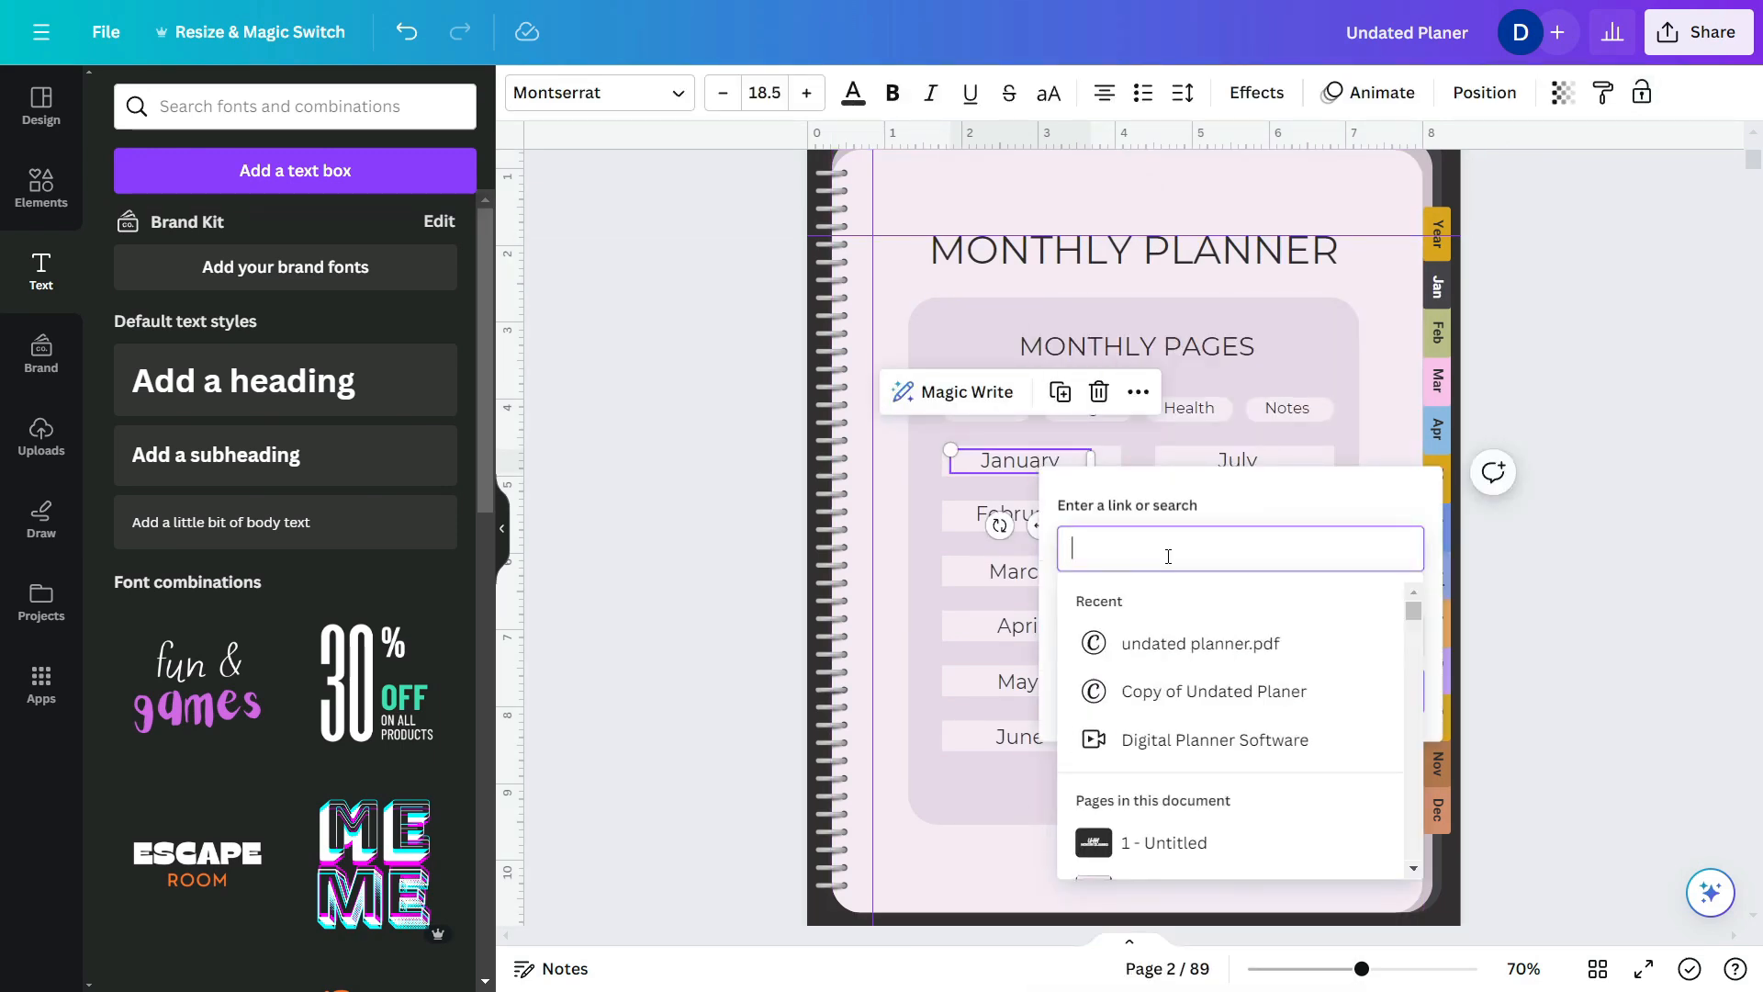
type("jan")
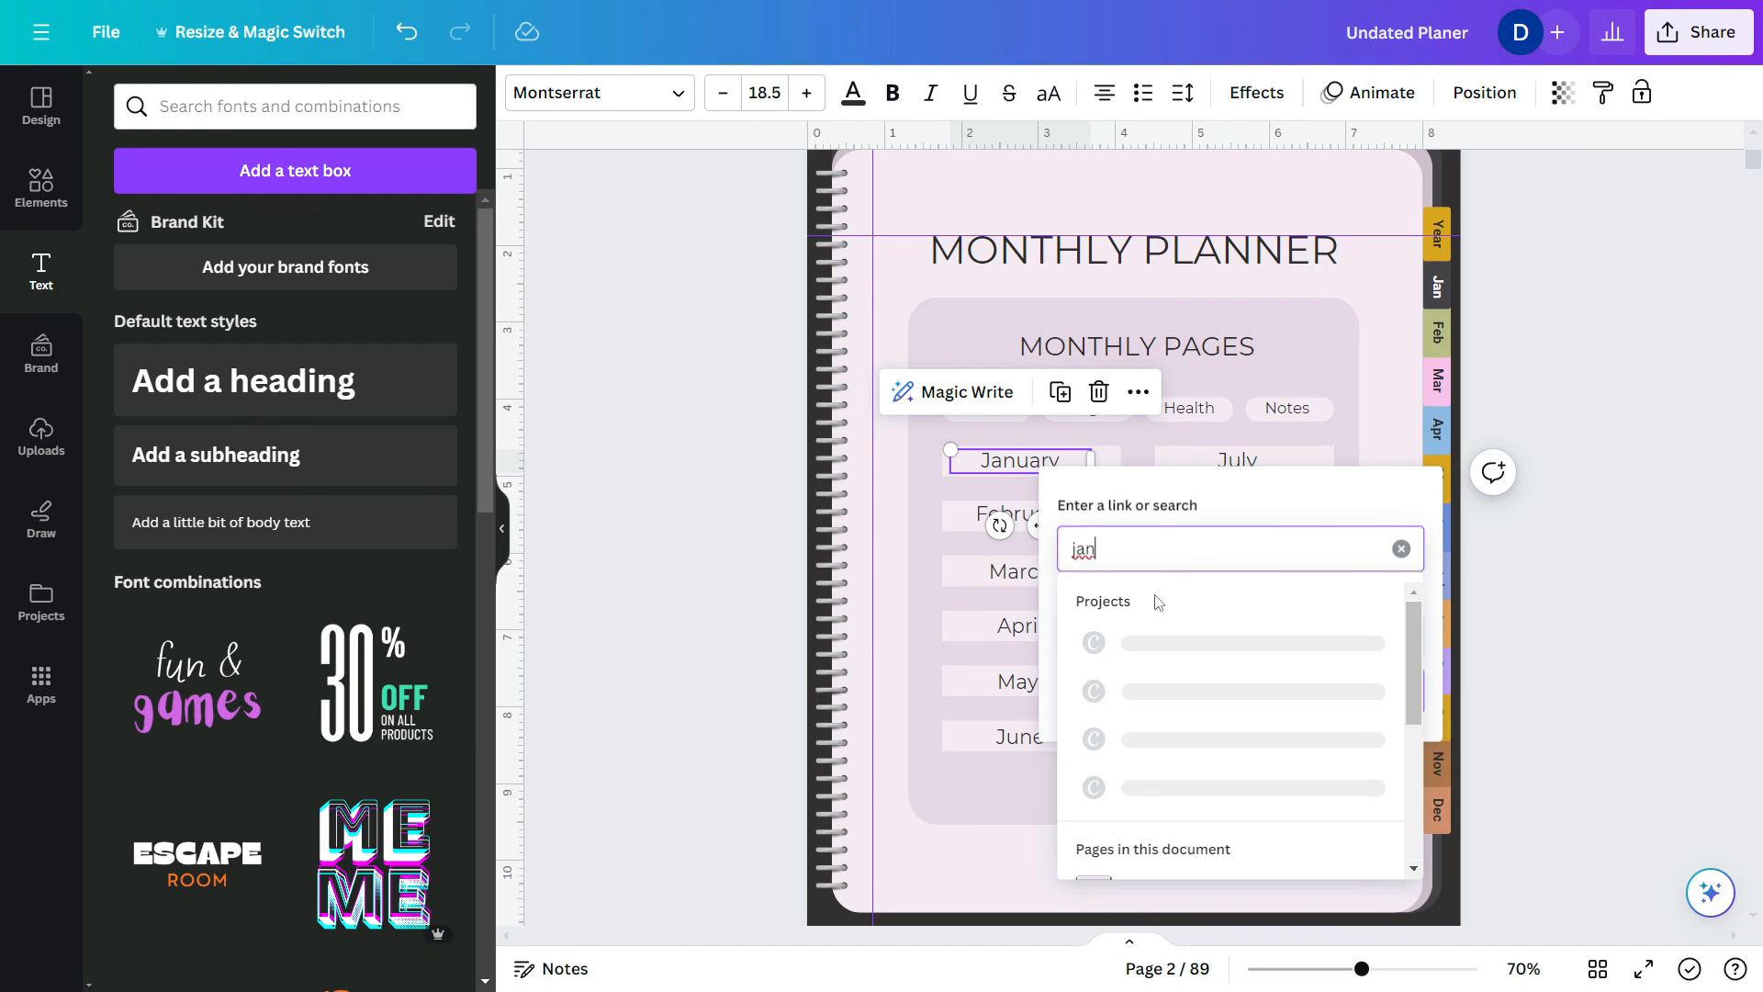
scroll(1157, 661, "down", 3)
left_click(1157, 668)
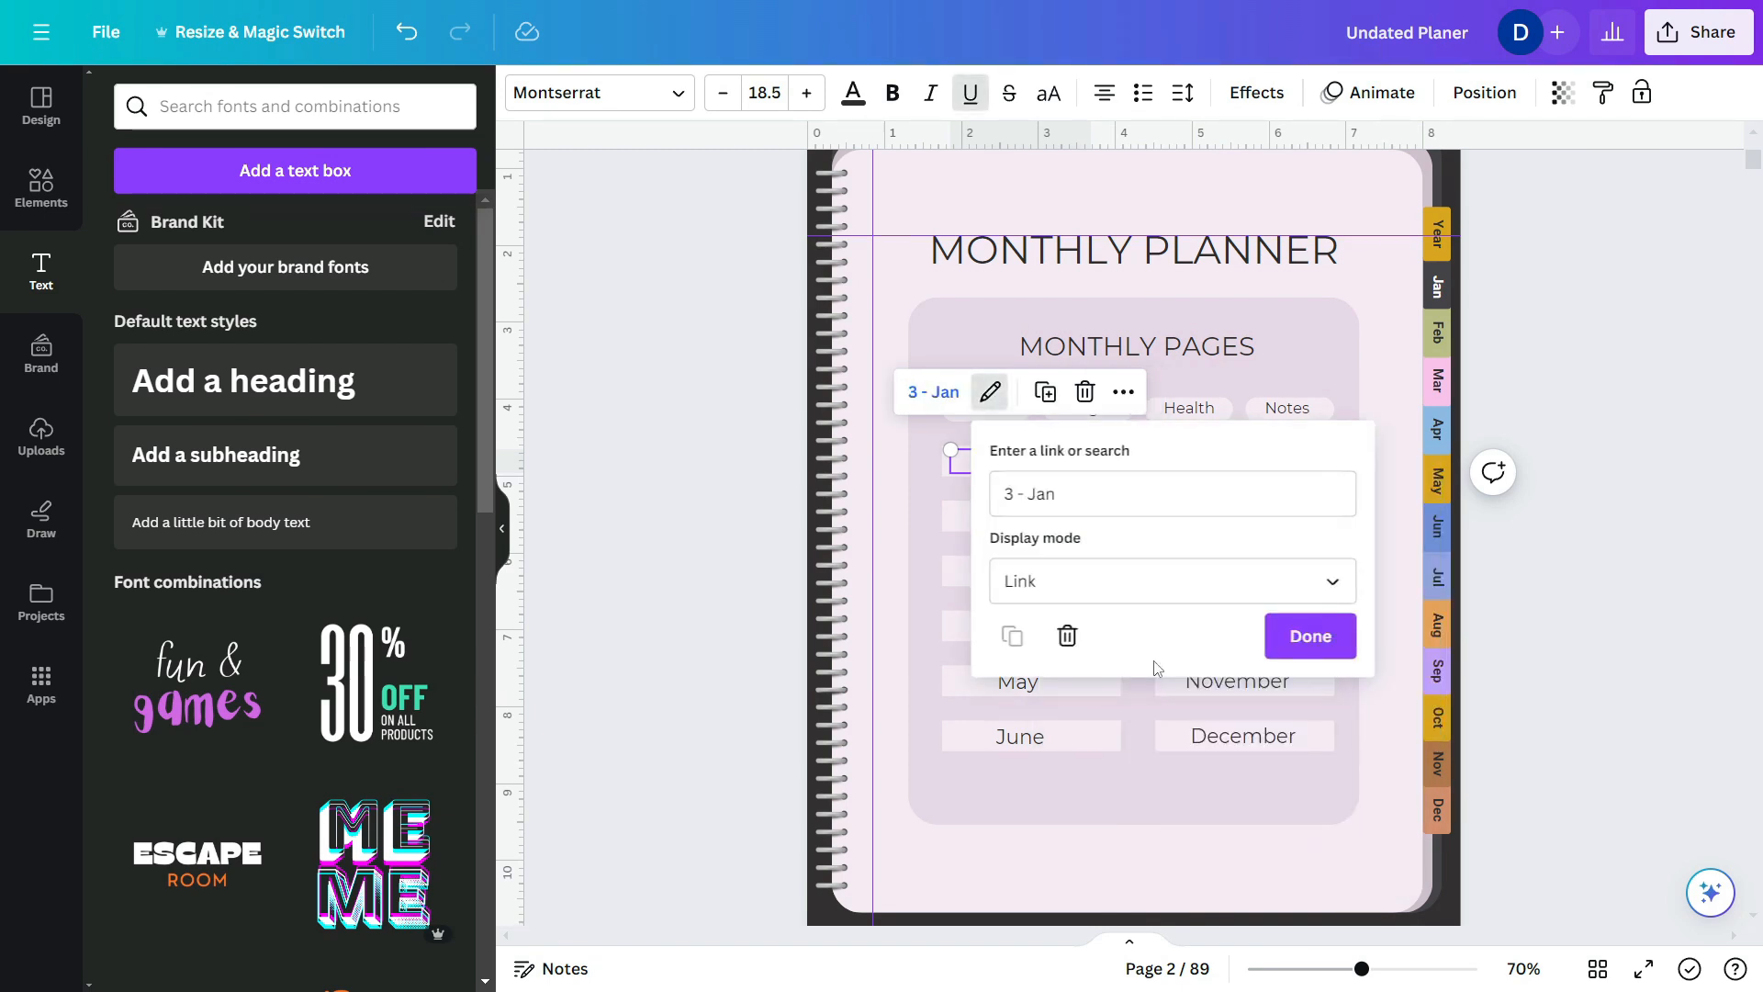
left_click(1324, 645)
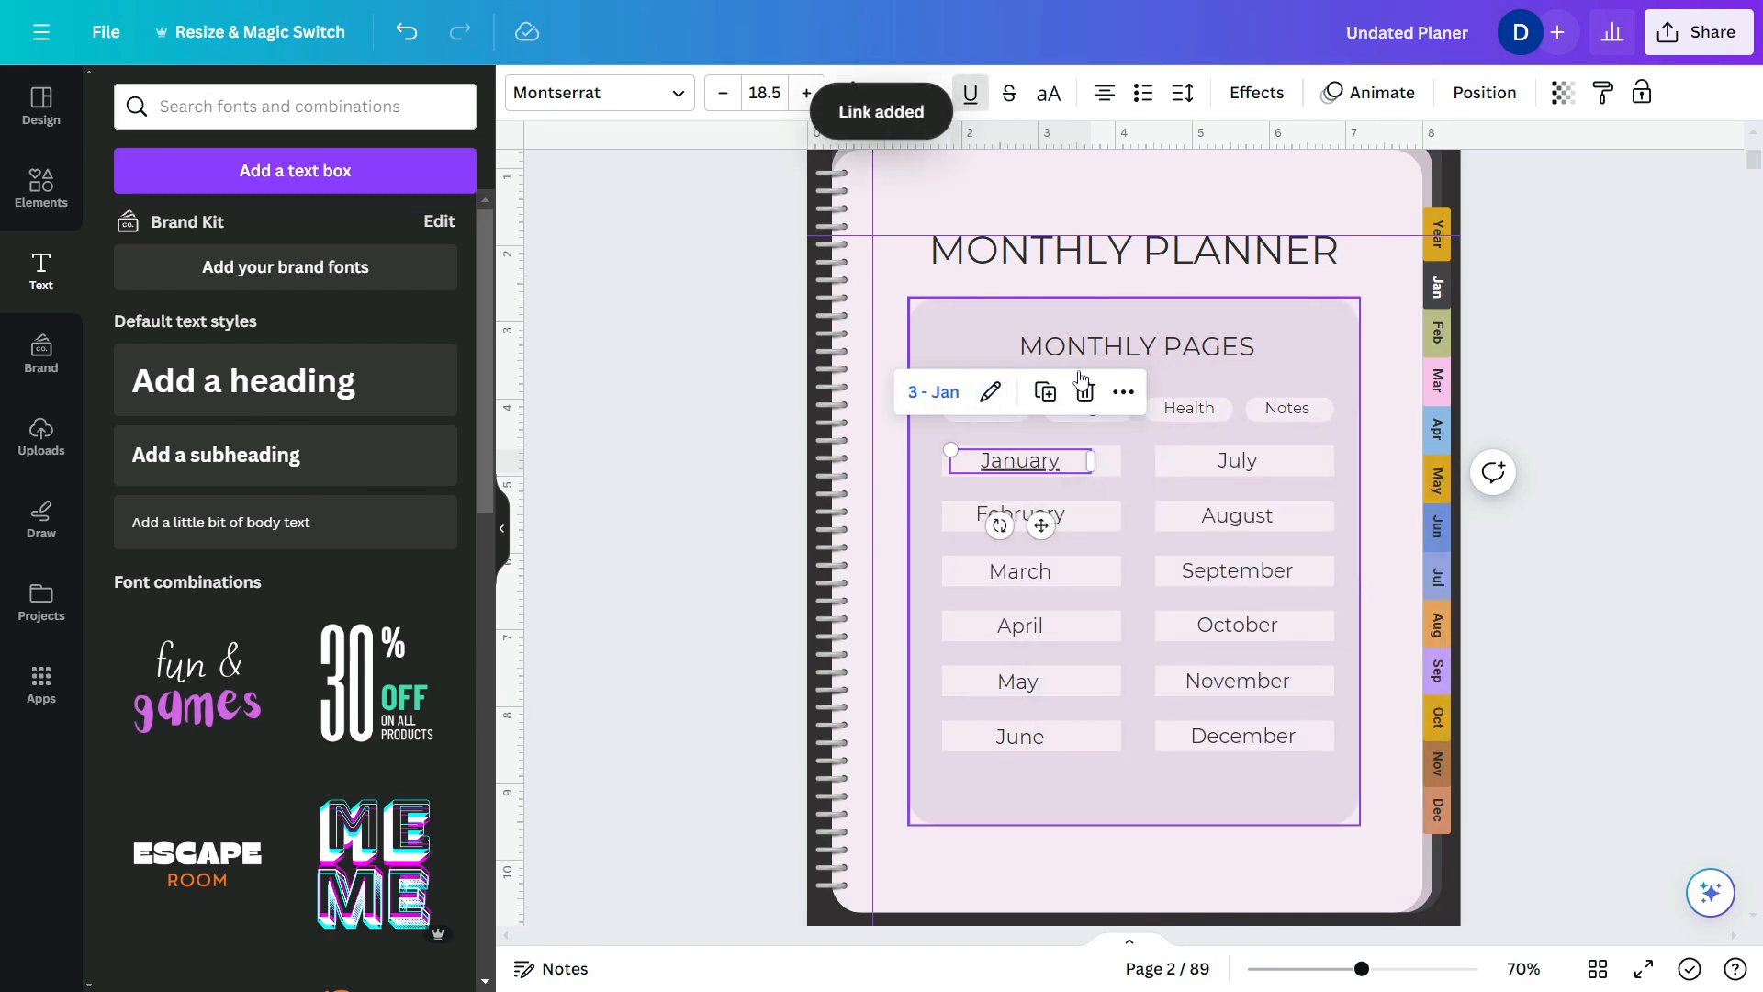
left_click(970, 93)
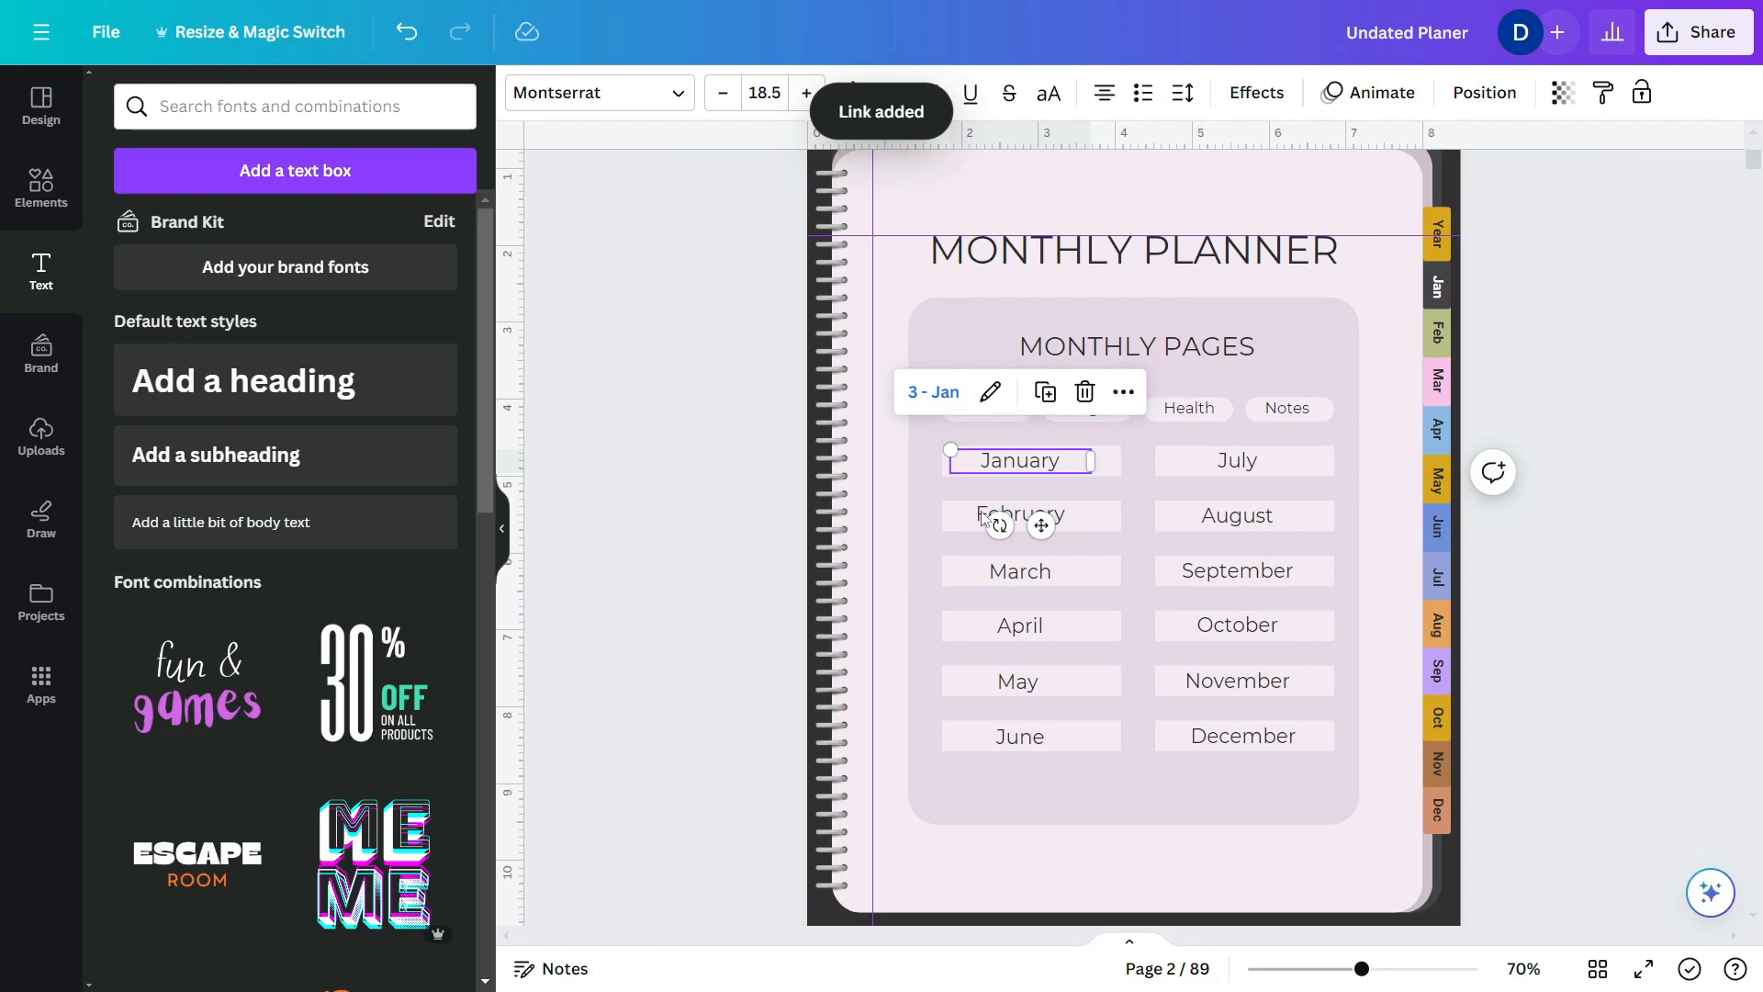
- Link the February label on page 2 to the page 9 - Feb, finding it with the search term "feb"
left_click(1065, 516)
right_click(1065, 517)
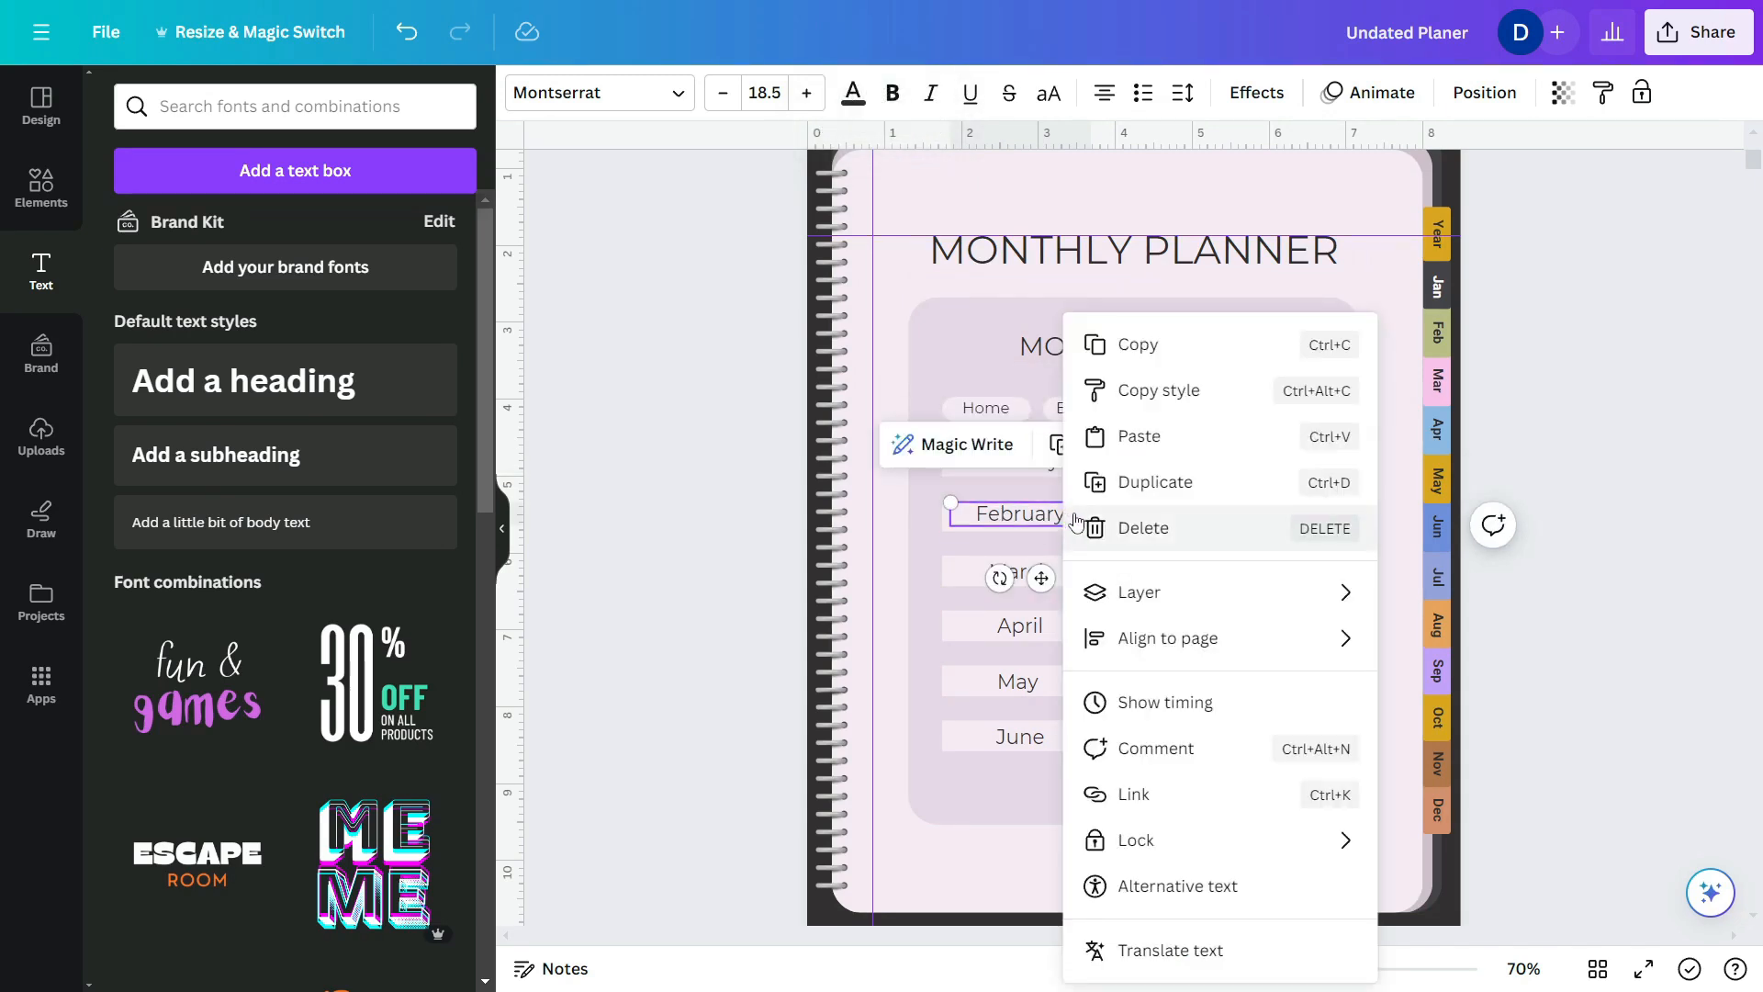
left_click(1187, 797)
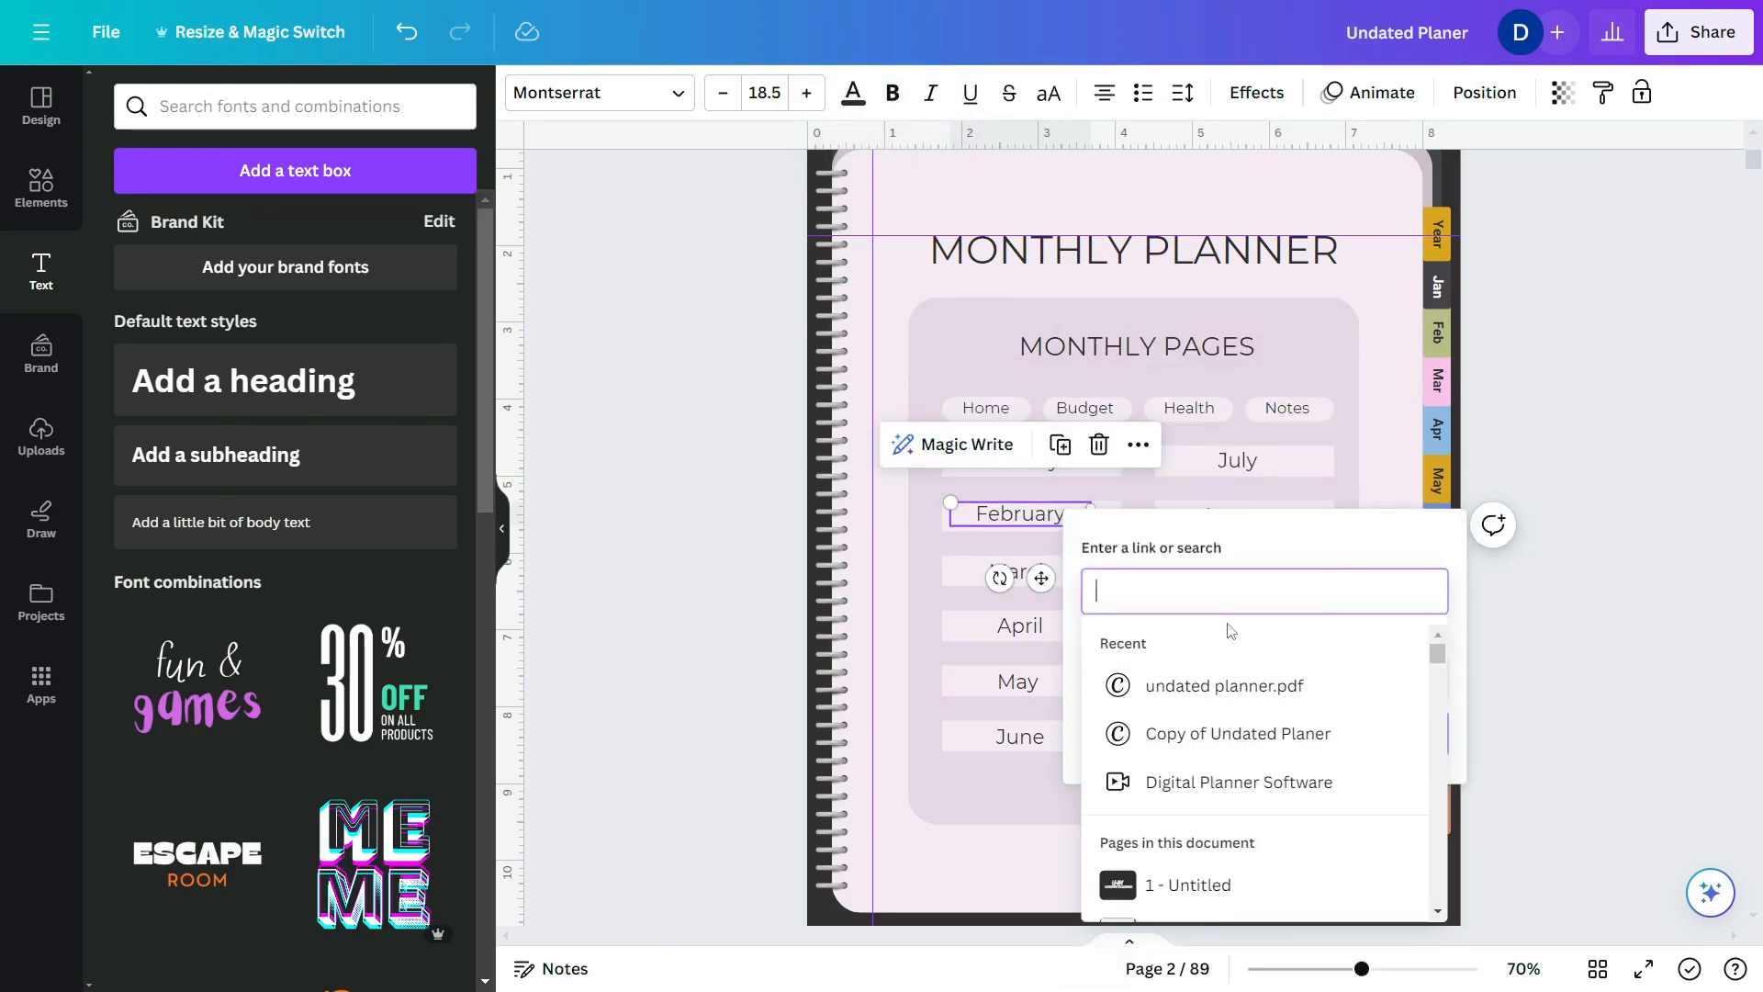
type("feb")
scroll(1278, 715, "down", 2)
left_click(1204, 808)
left_click(1322, 687)
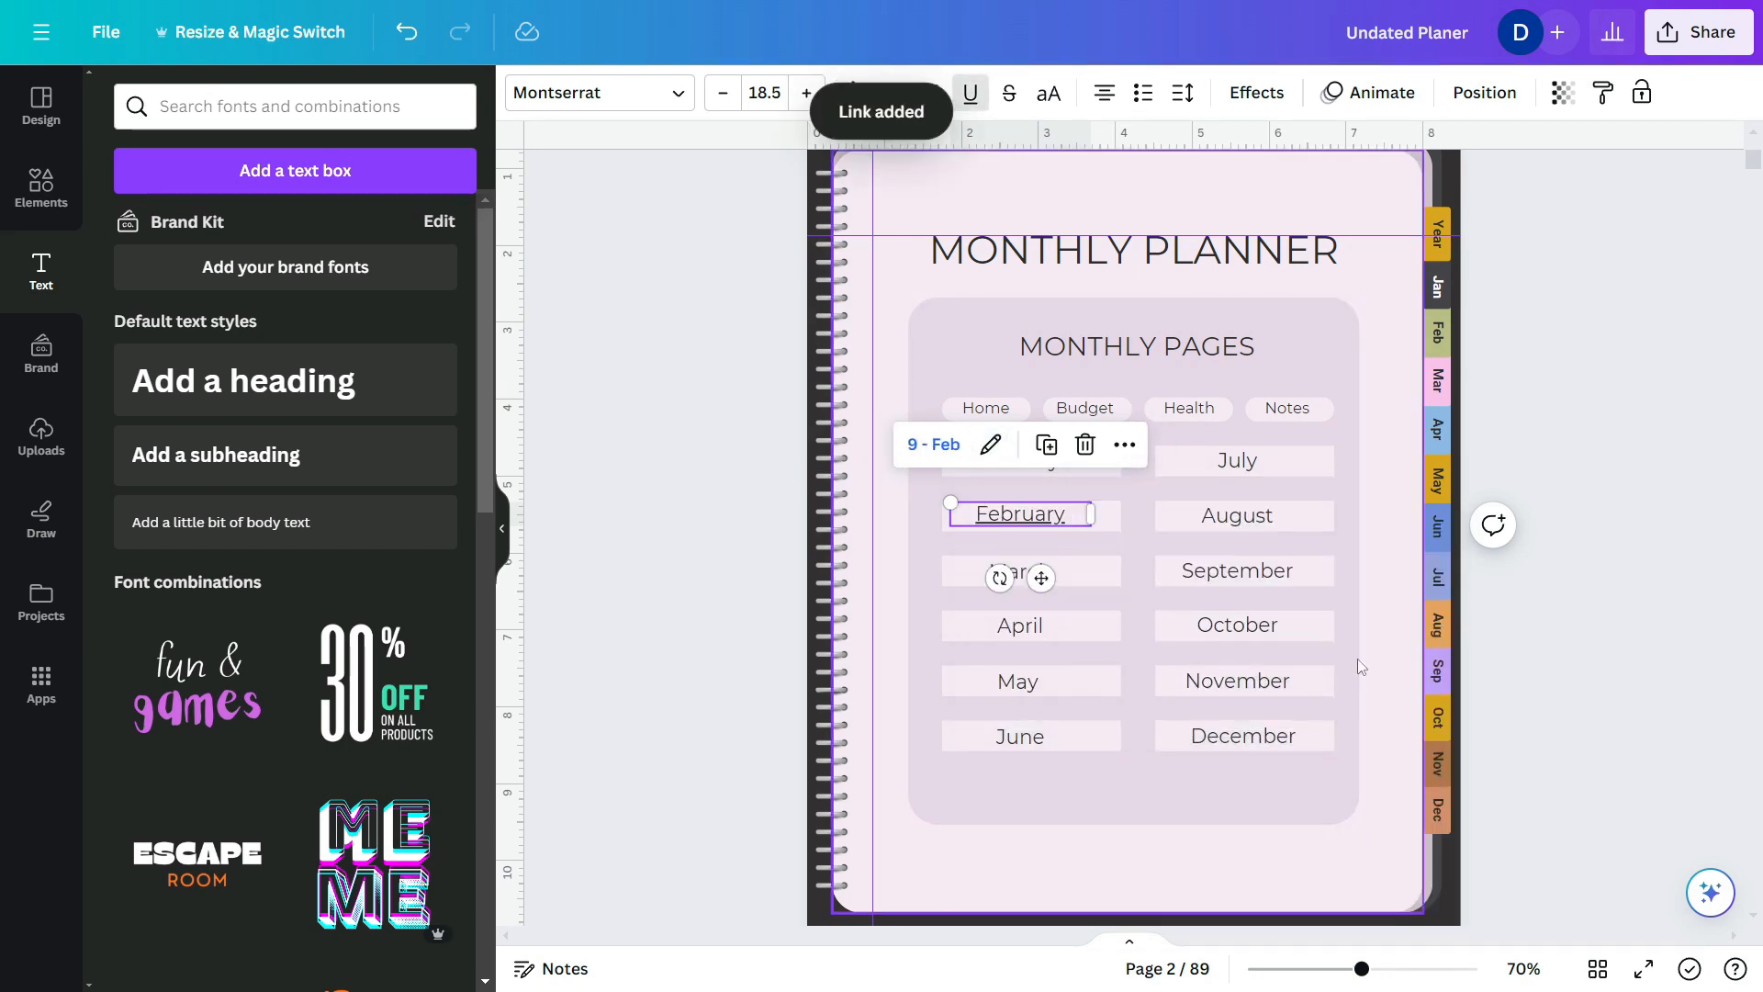
left_click(1373, 533)
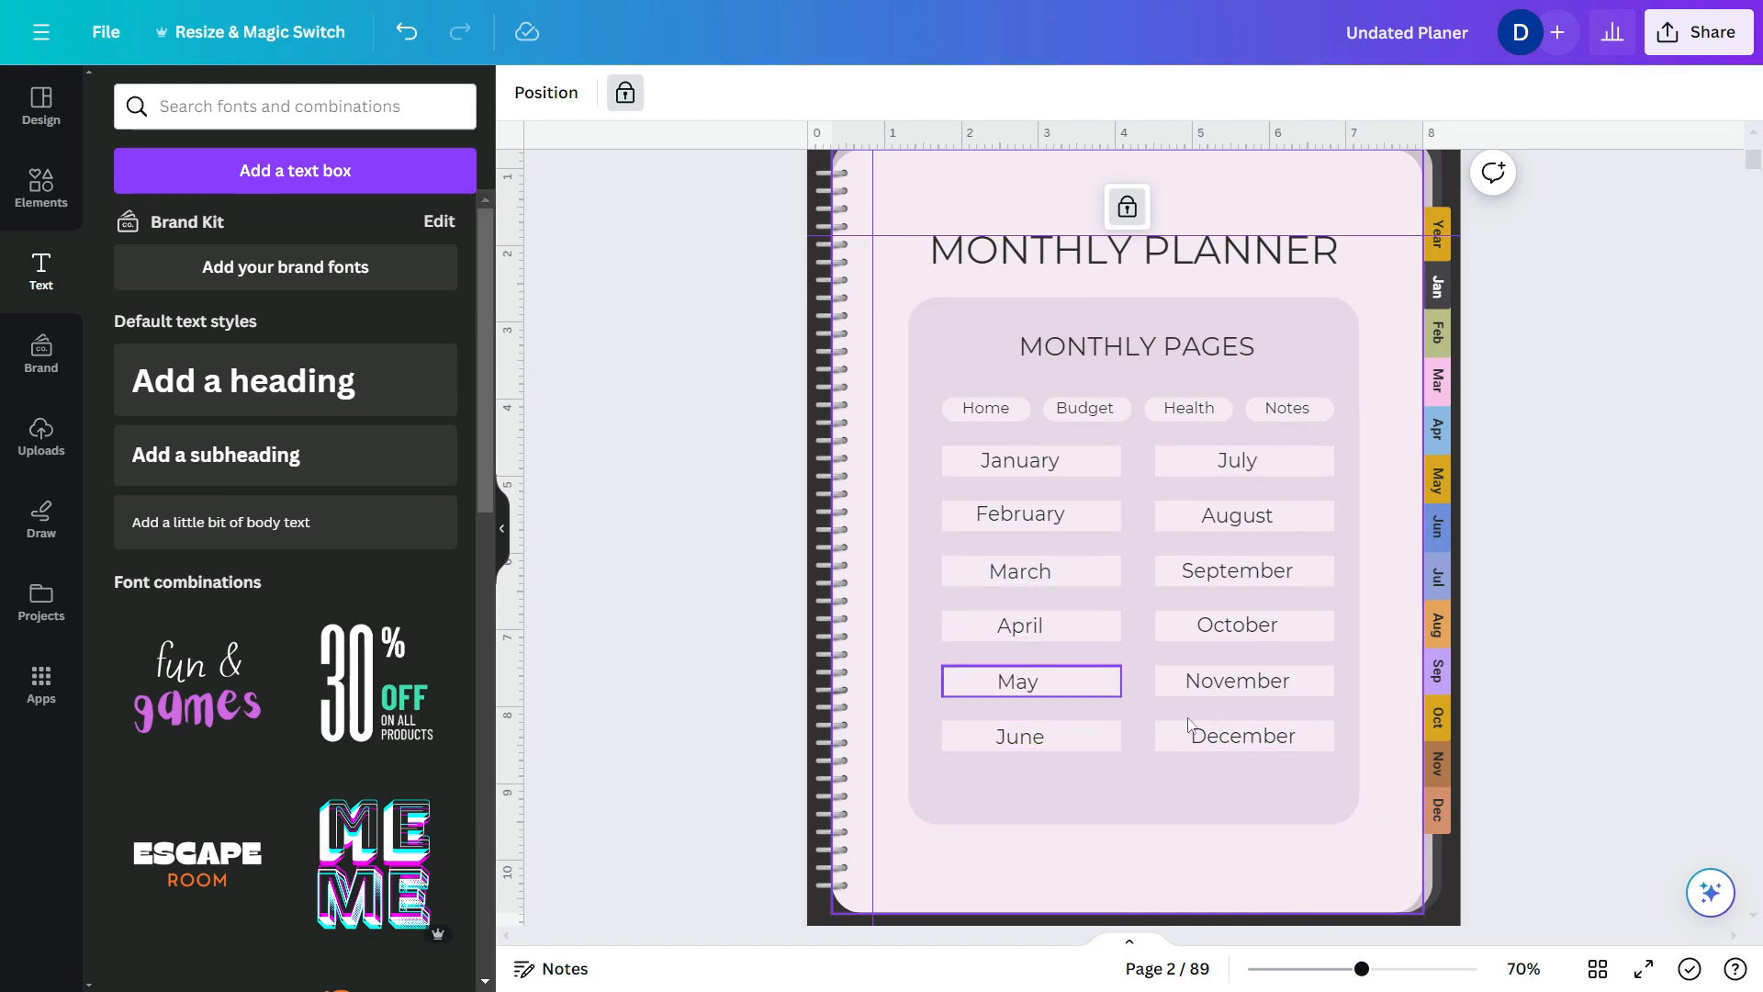
- Link the Jan side tab on page 2 to the page 3 - Jan, finding it with the search term "jan"
right_click(1449, 292)
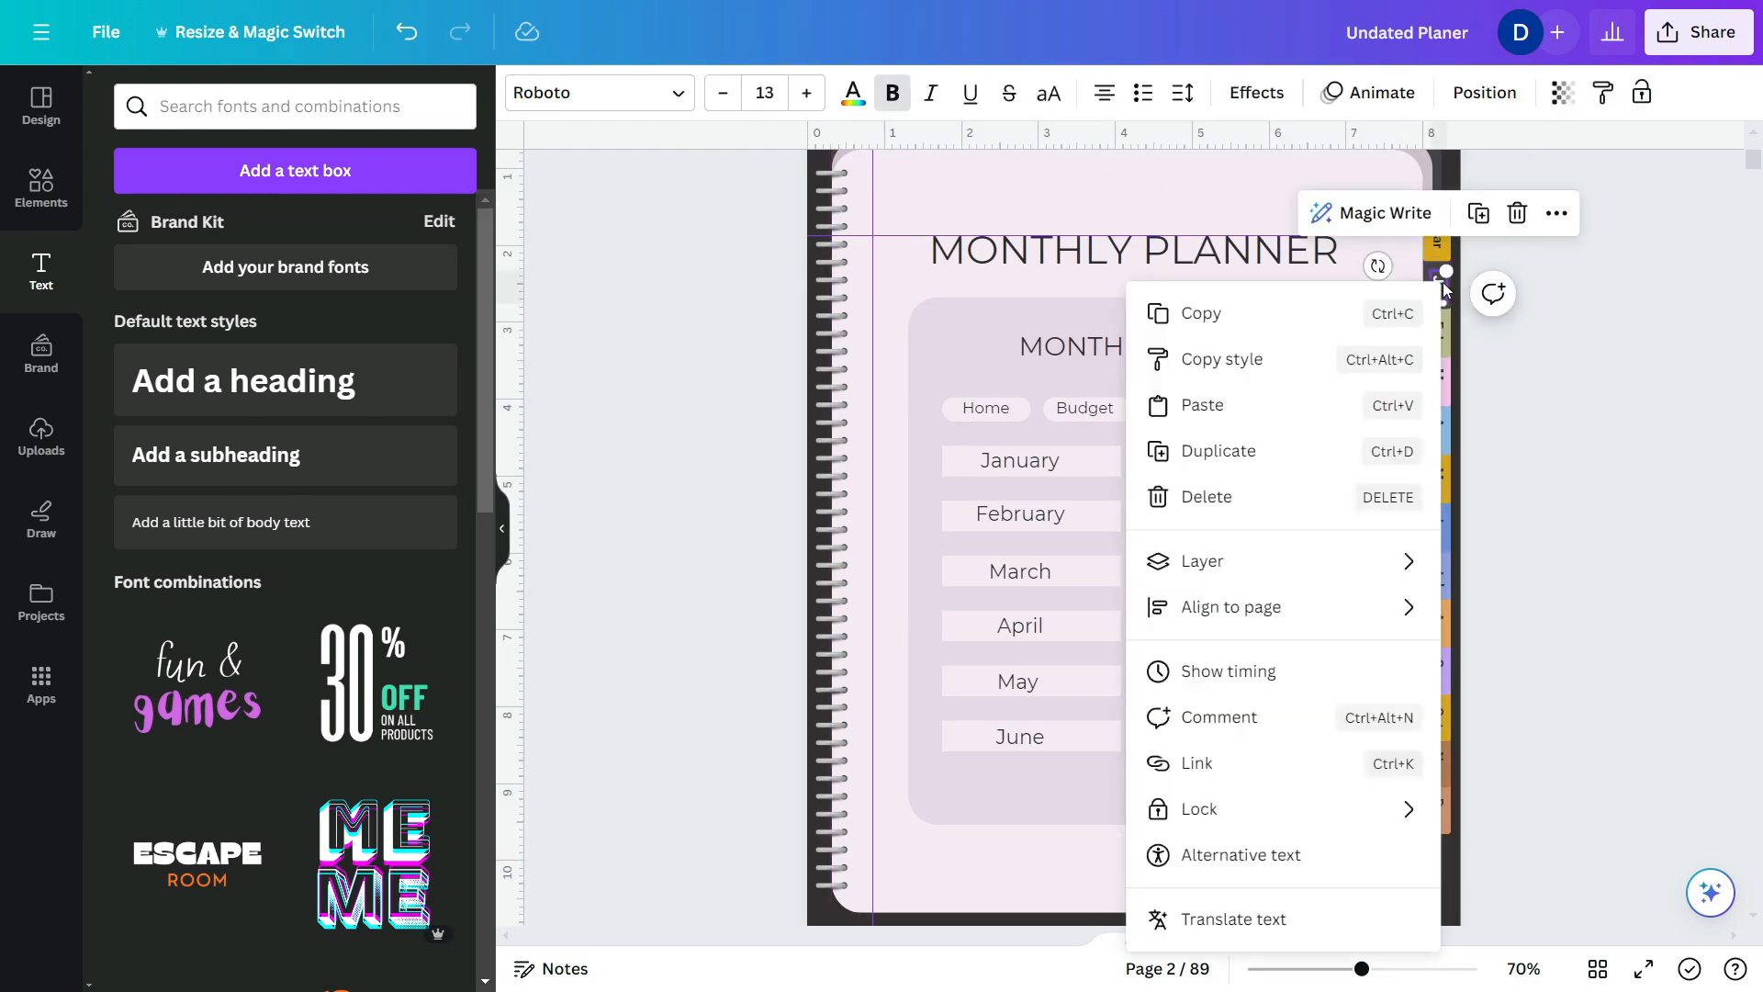
left_click(1248, 764)
type("jan")
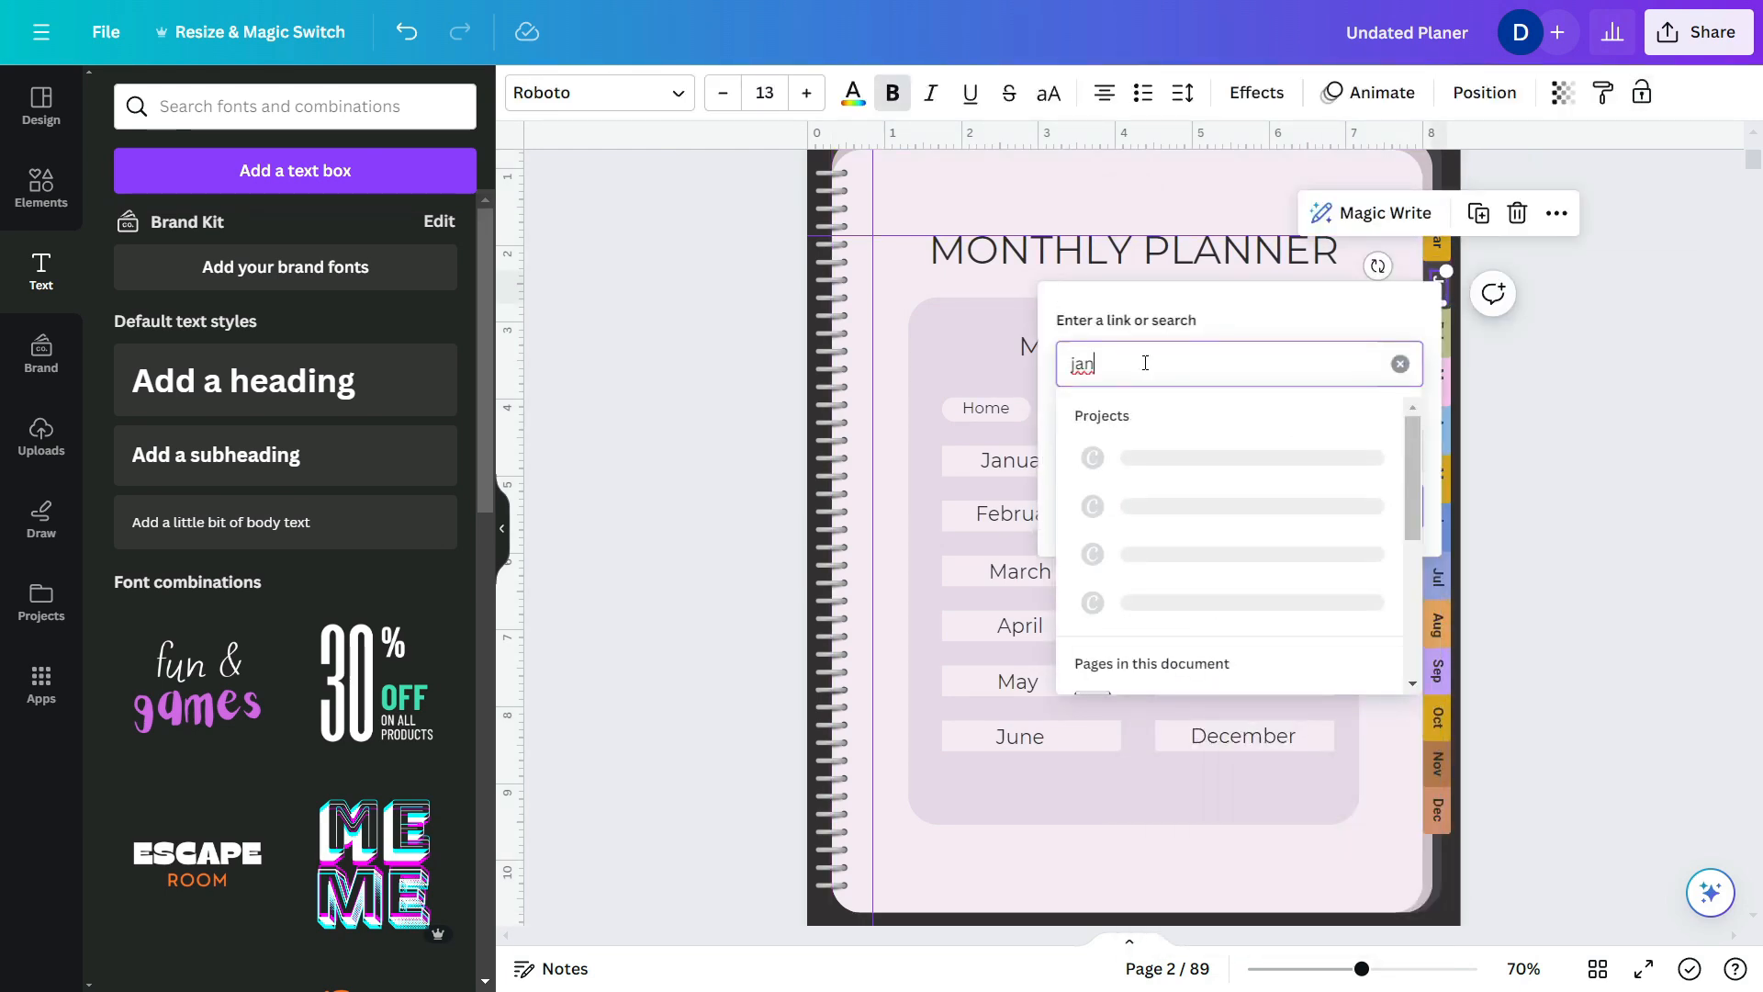
scroll(1138, 588, "down", 3)
left_click(1148, 590)
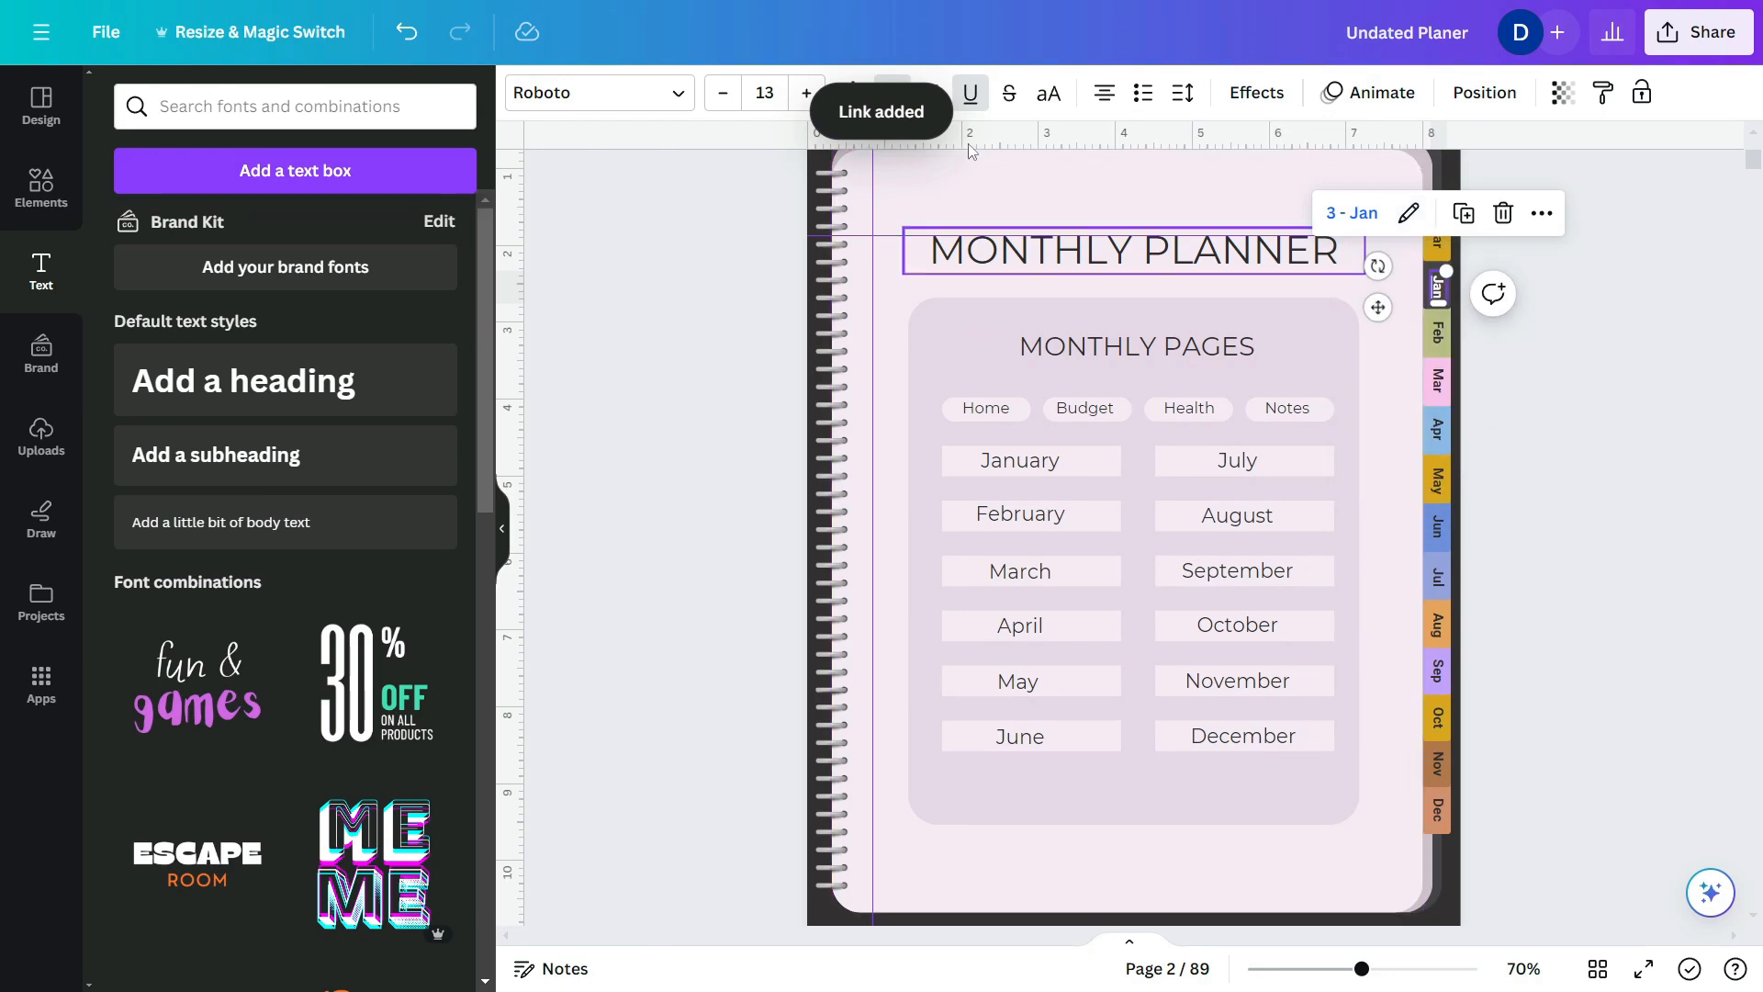
- Link the Year side tab on page 2 to the page 2 - Home, finding it with the search term "hom"
right_click(1438, 234)
mouse_move(1504, 520)
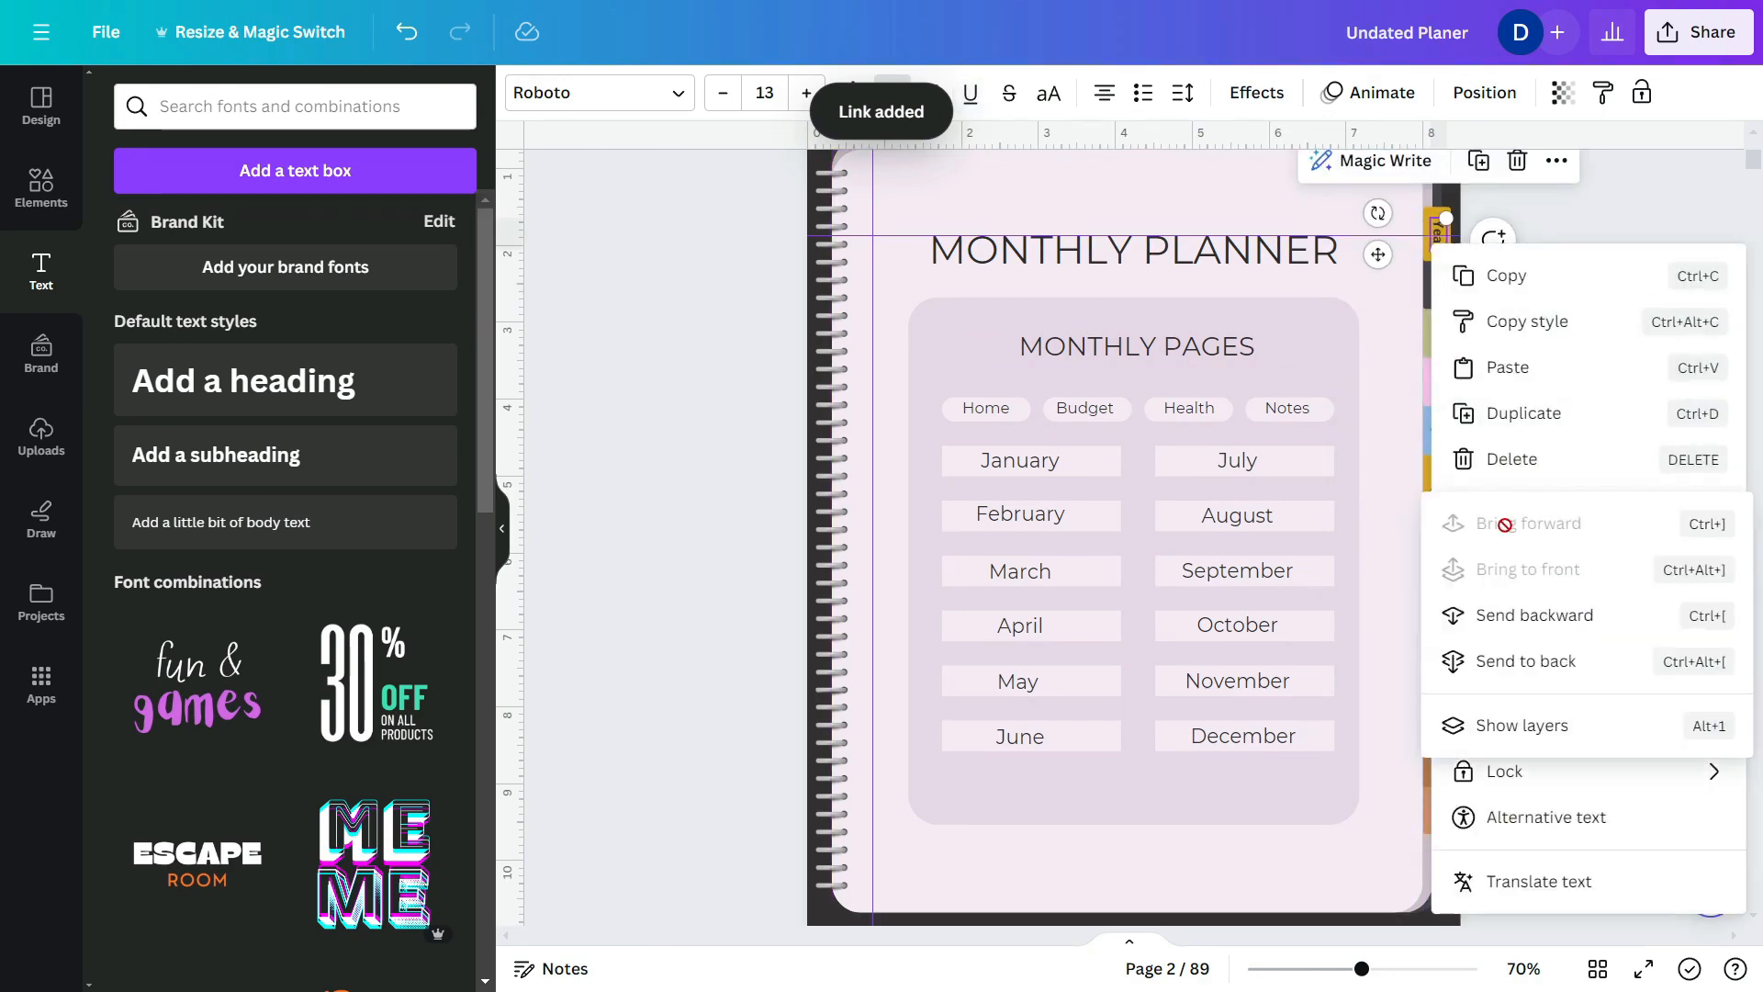
left_click(1552, 725)
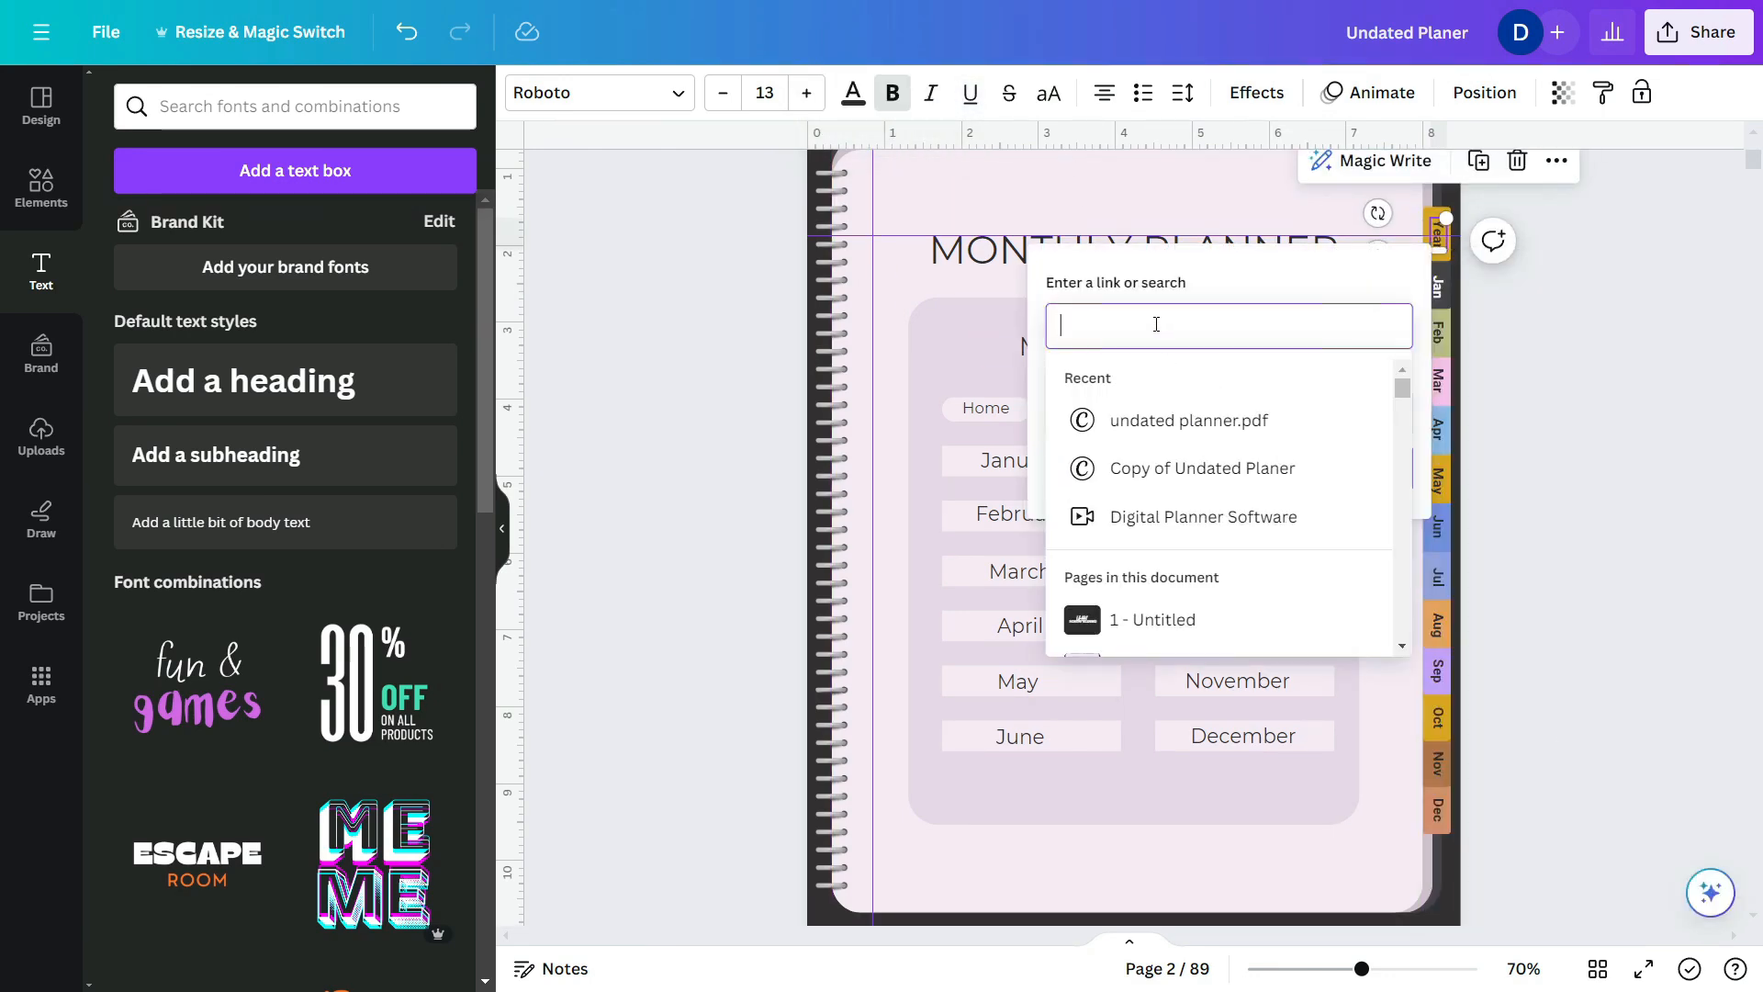
type("hom")
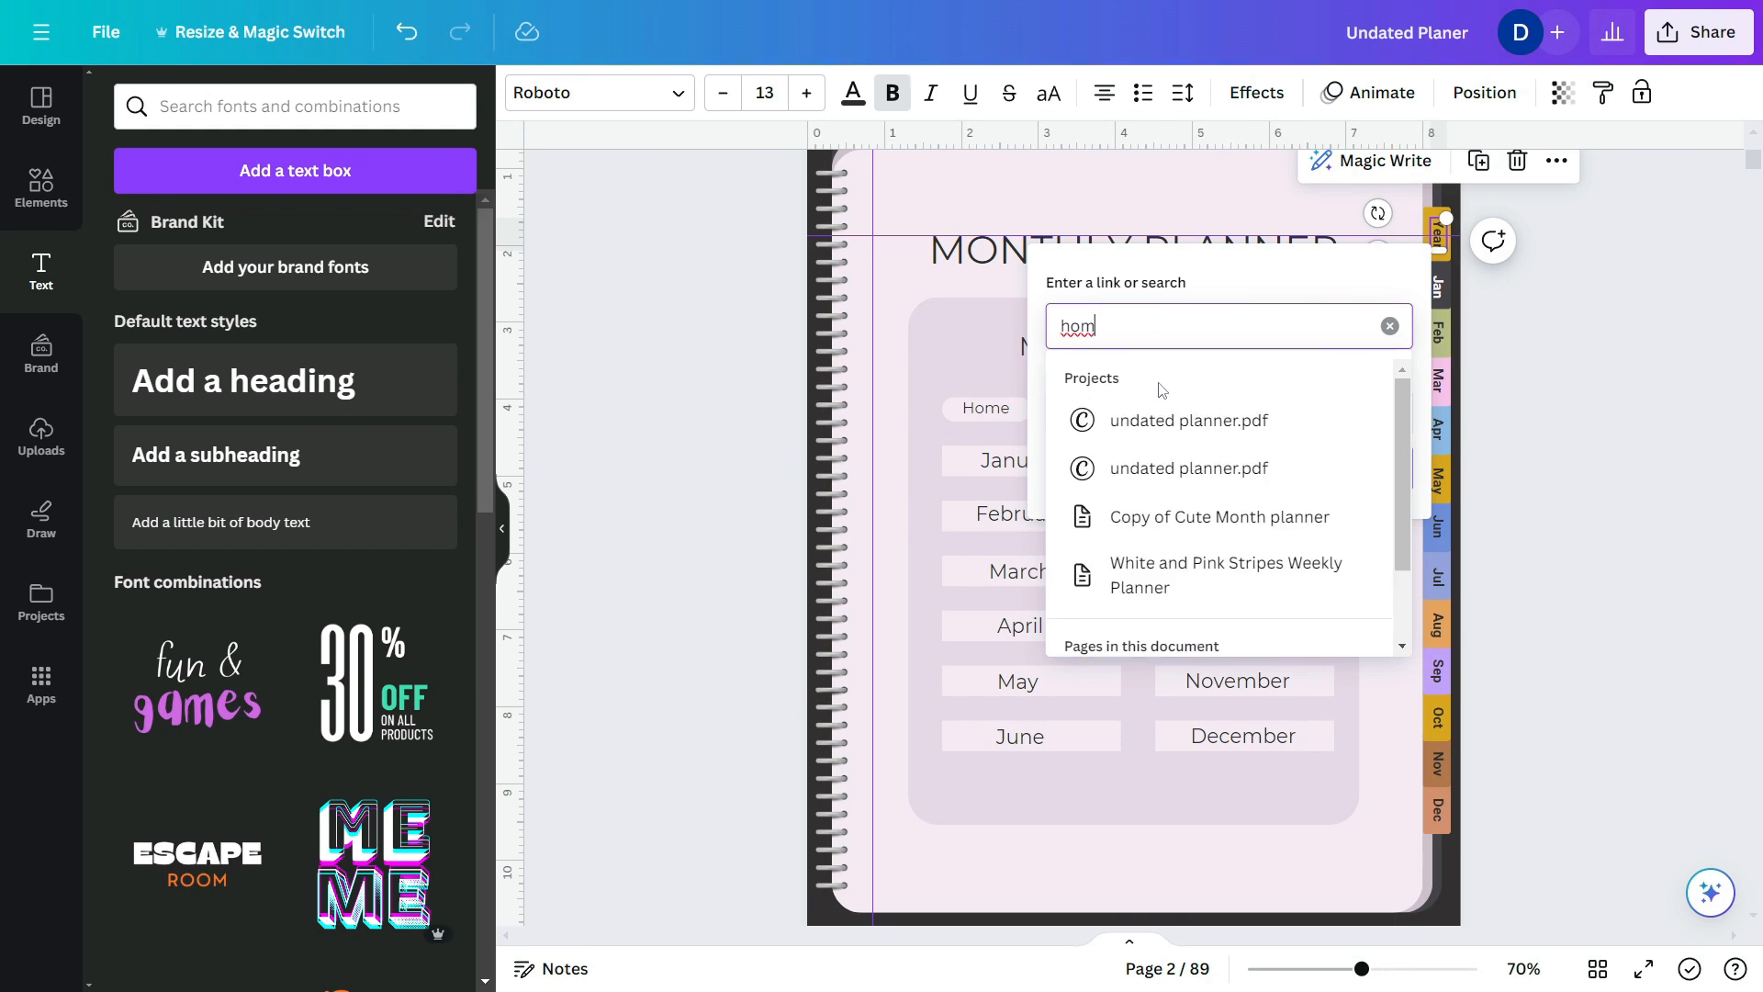
scroll(1163, 560, "down", 2)
left_click(1164, 587)
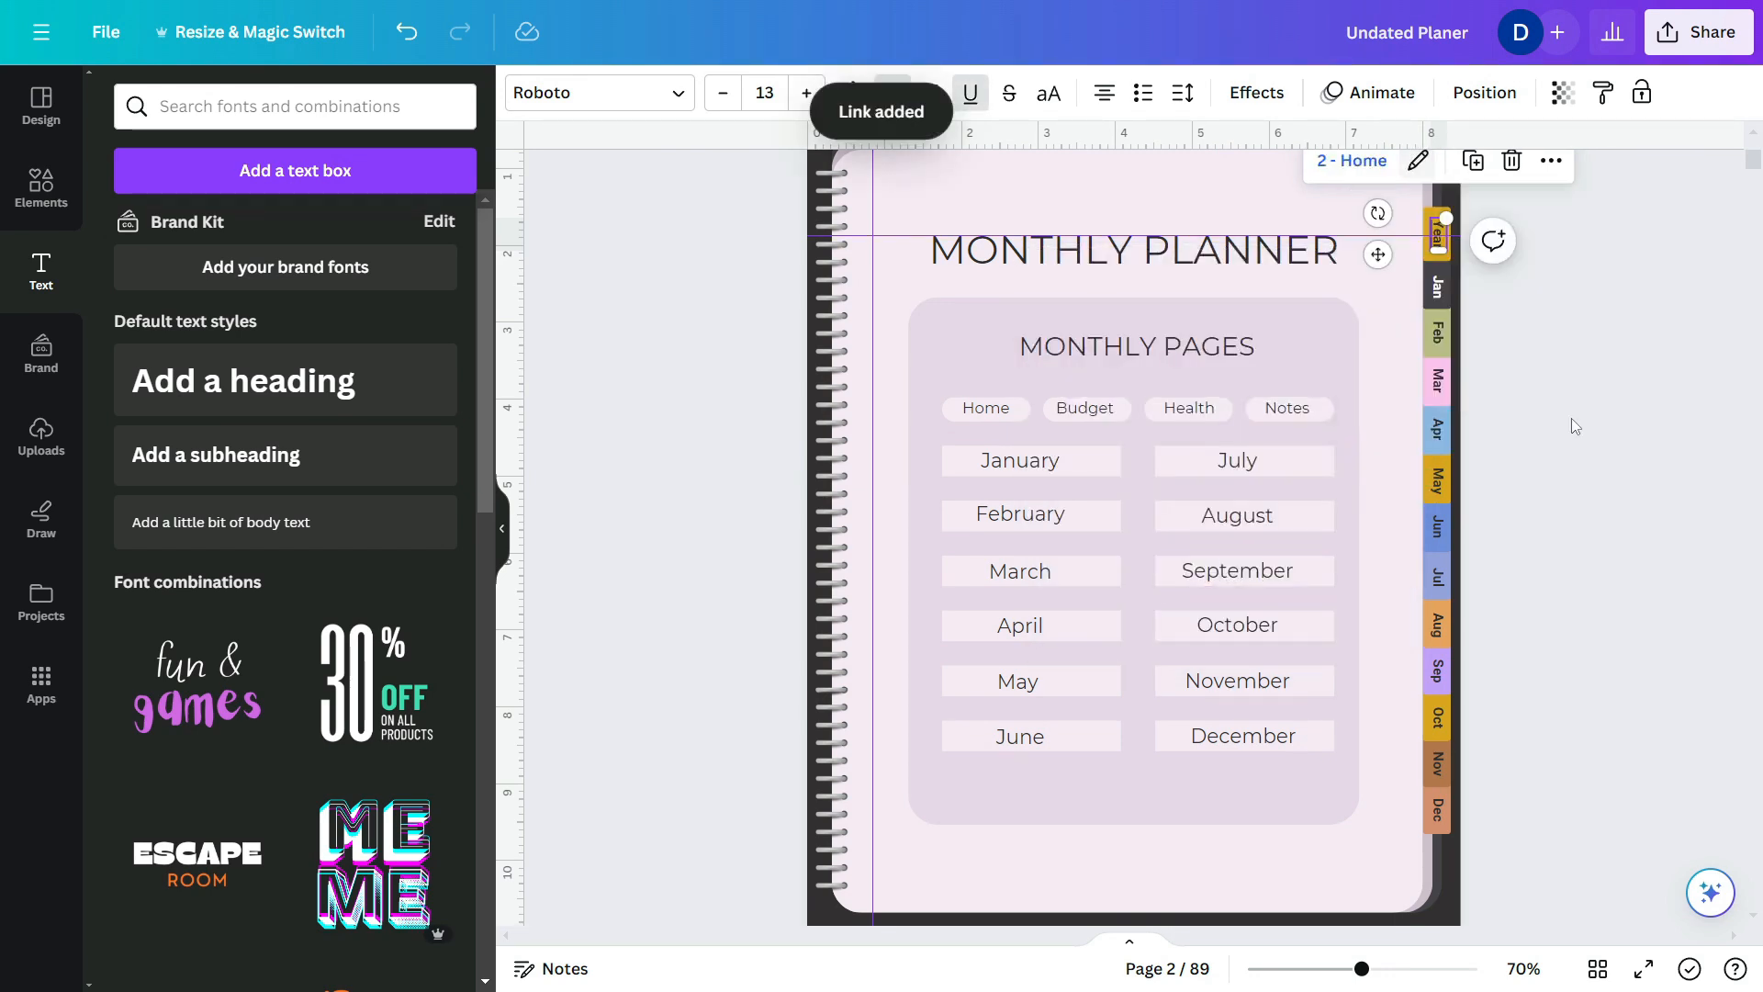
left_click(1414, 317)
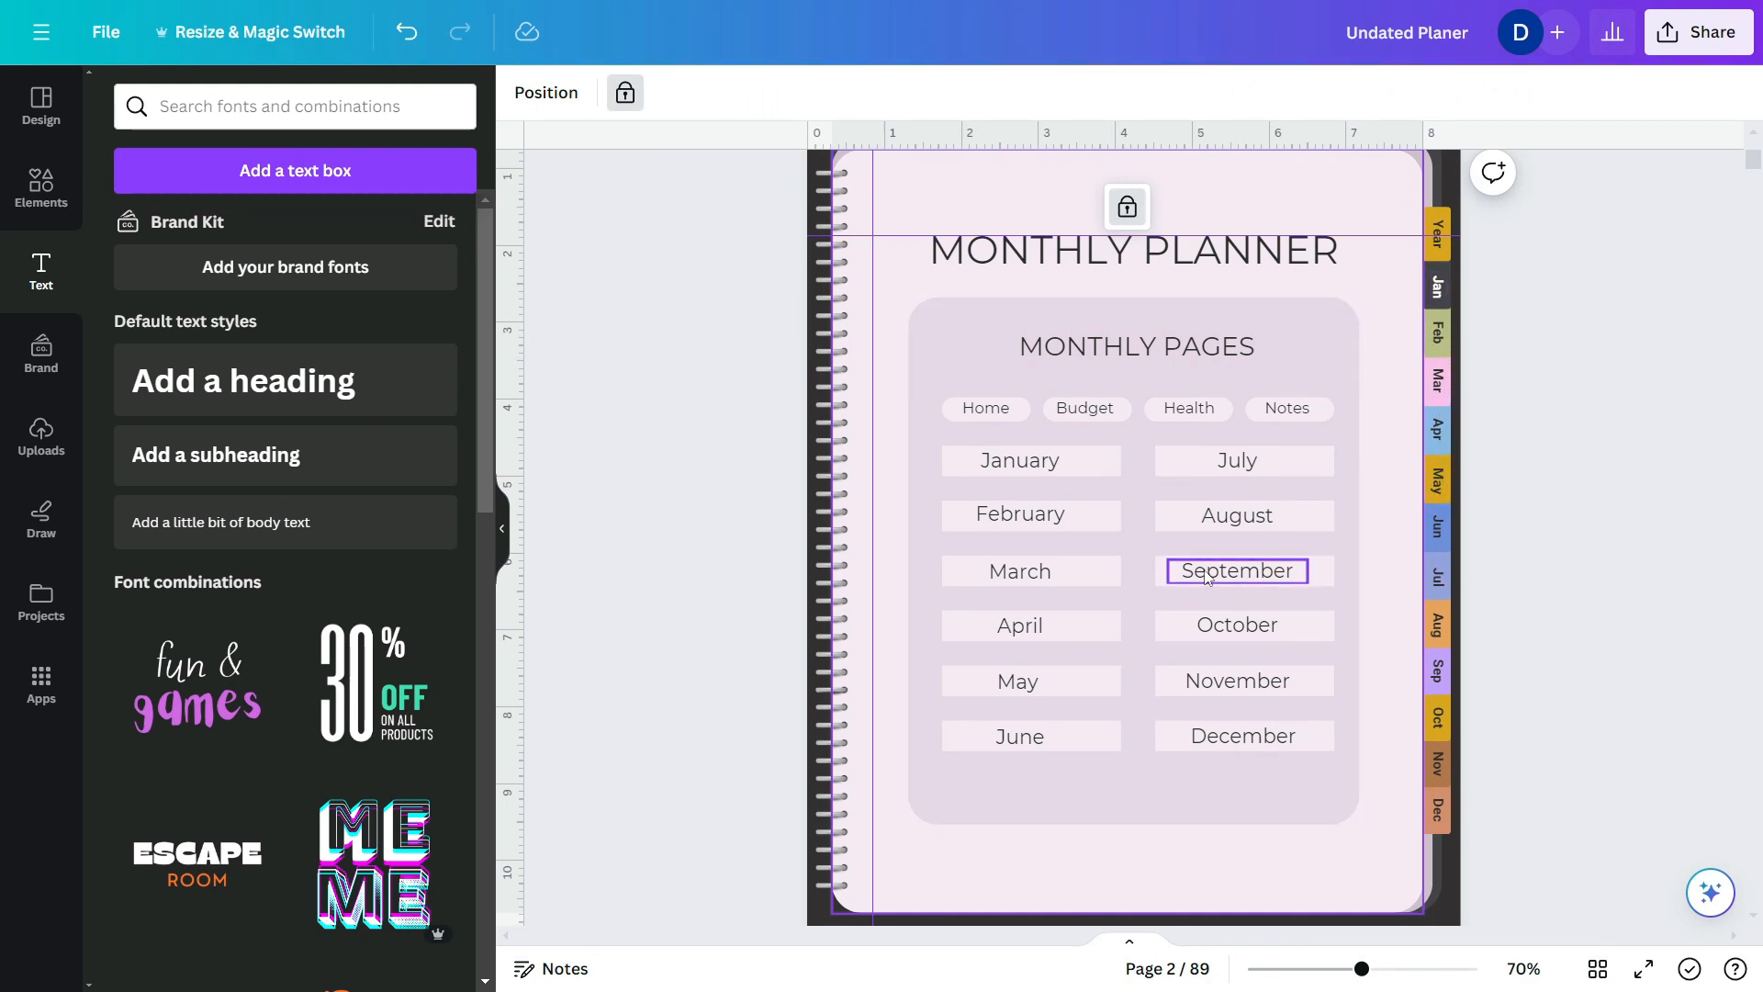
- Link the coloured Home tab above the Monthly Planner title to the page 2 - Home, using the search term "home"
scroll(1236, 471, "down", 10)
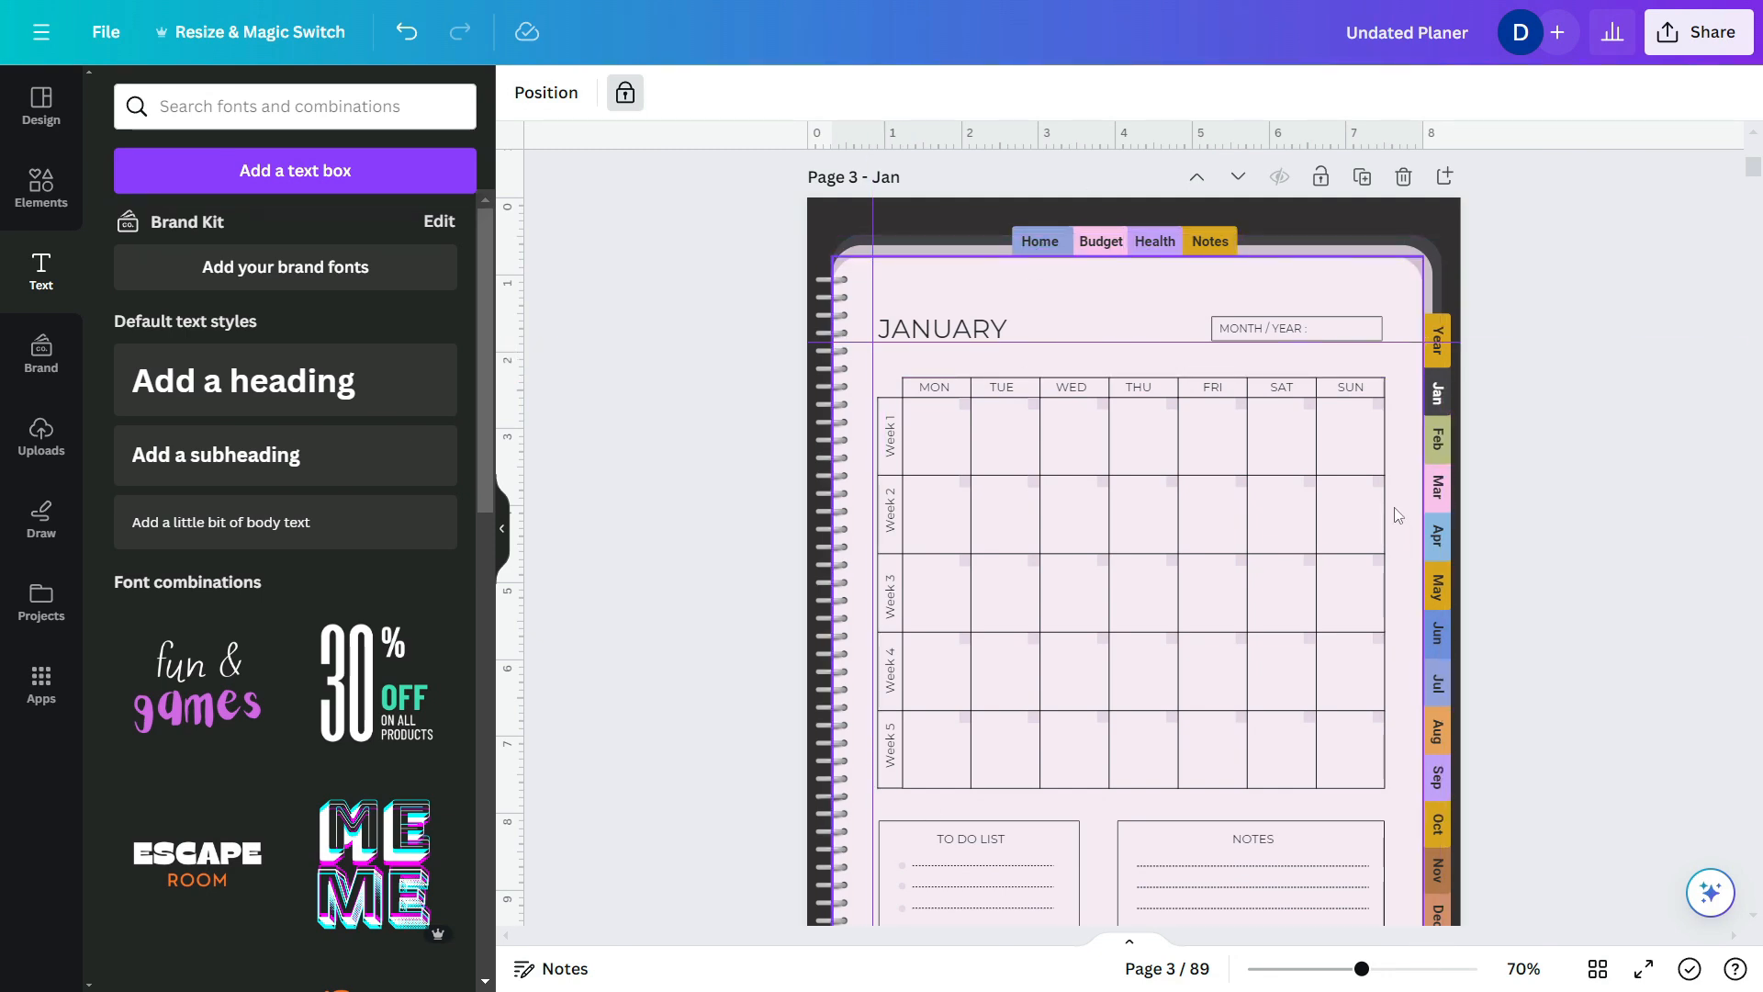
scroll(1397, 514, "up", 10)
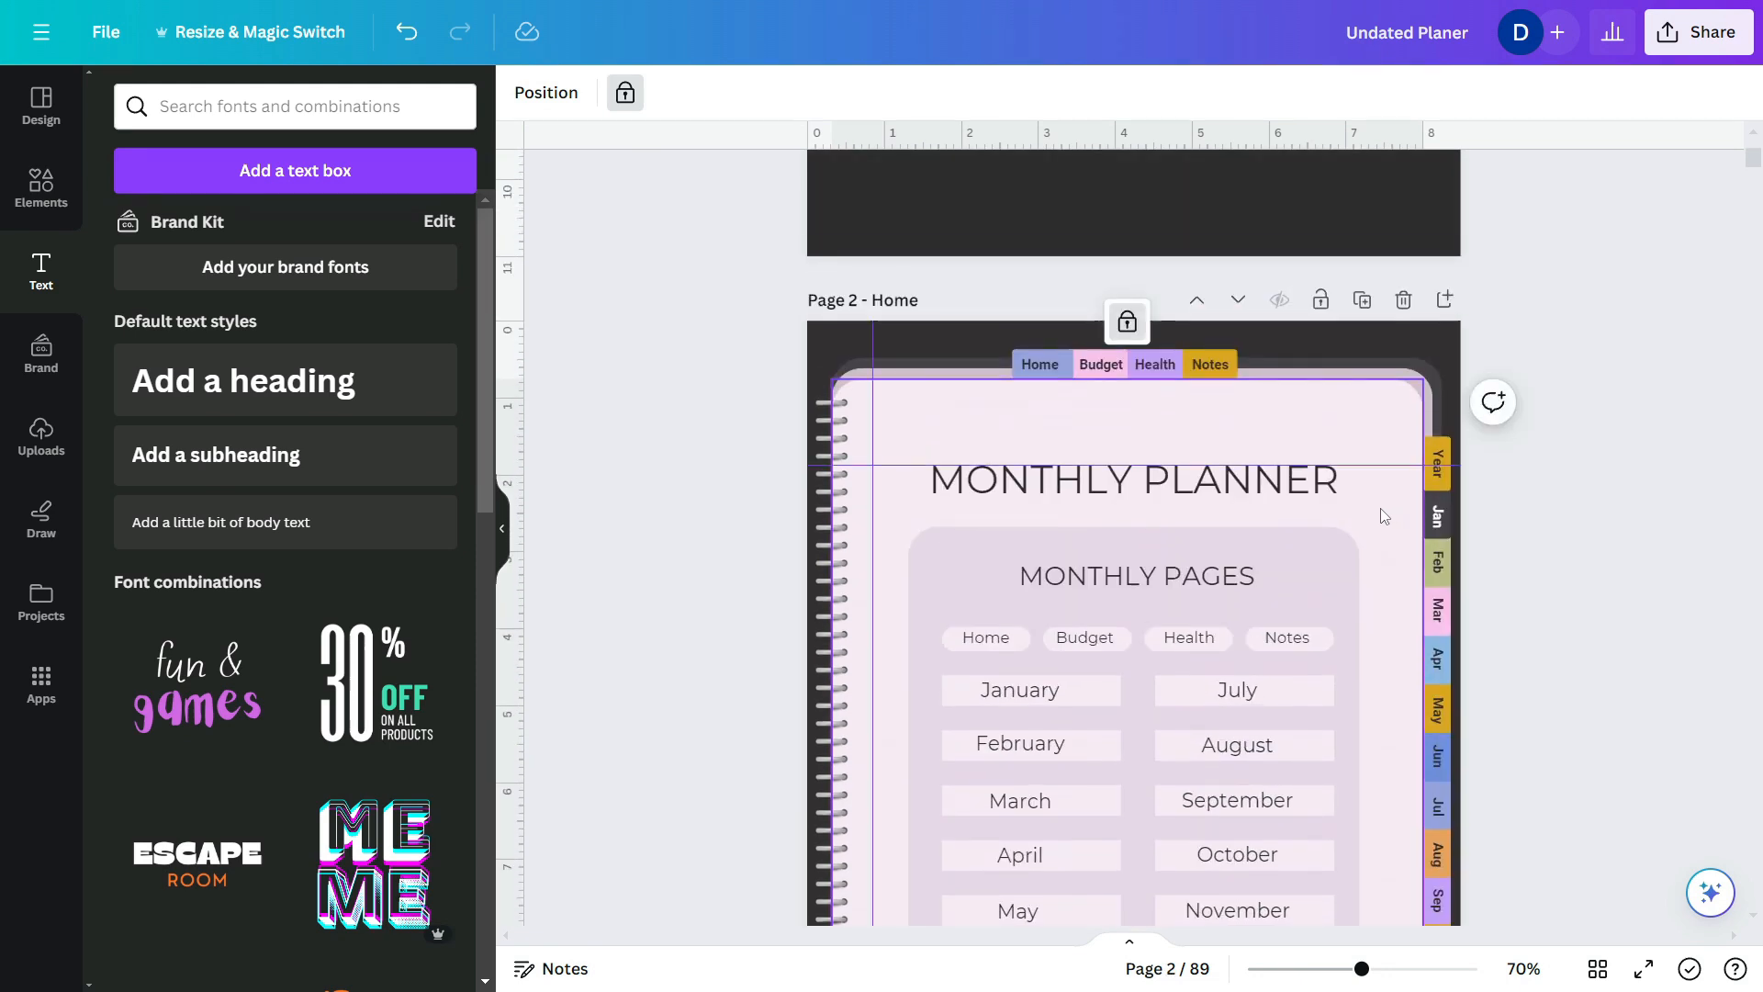
scroll(1409, 590, "down", 4)
scroll(1546, 331, "up", 4)
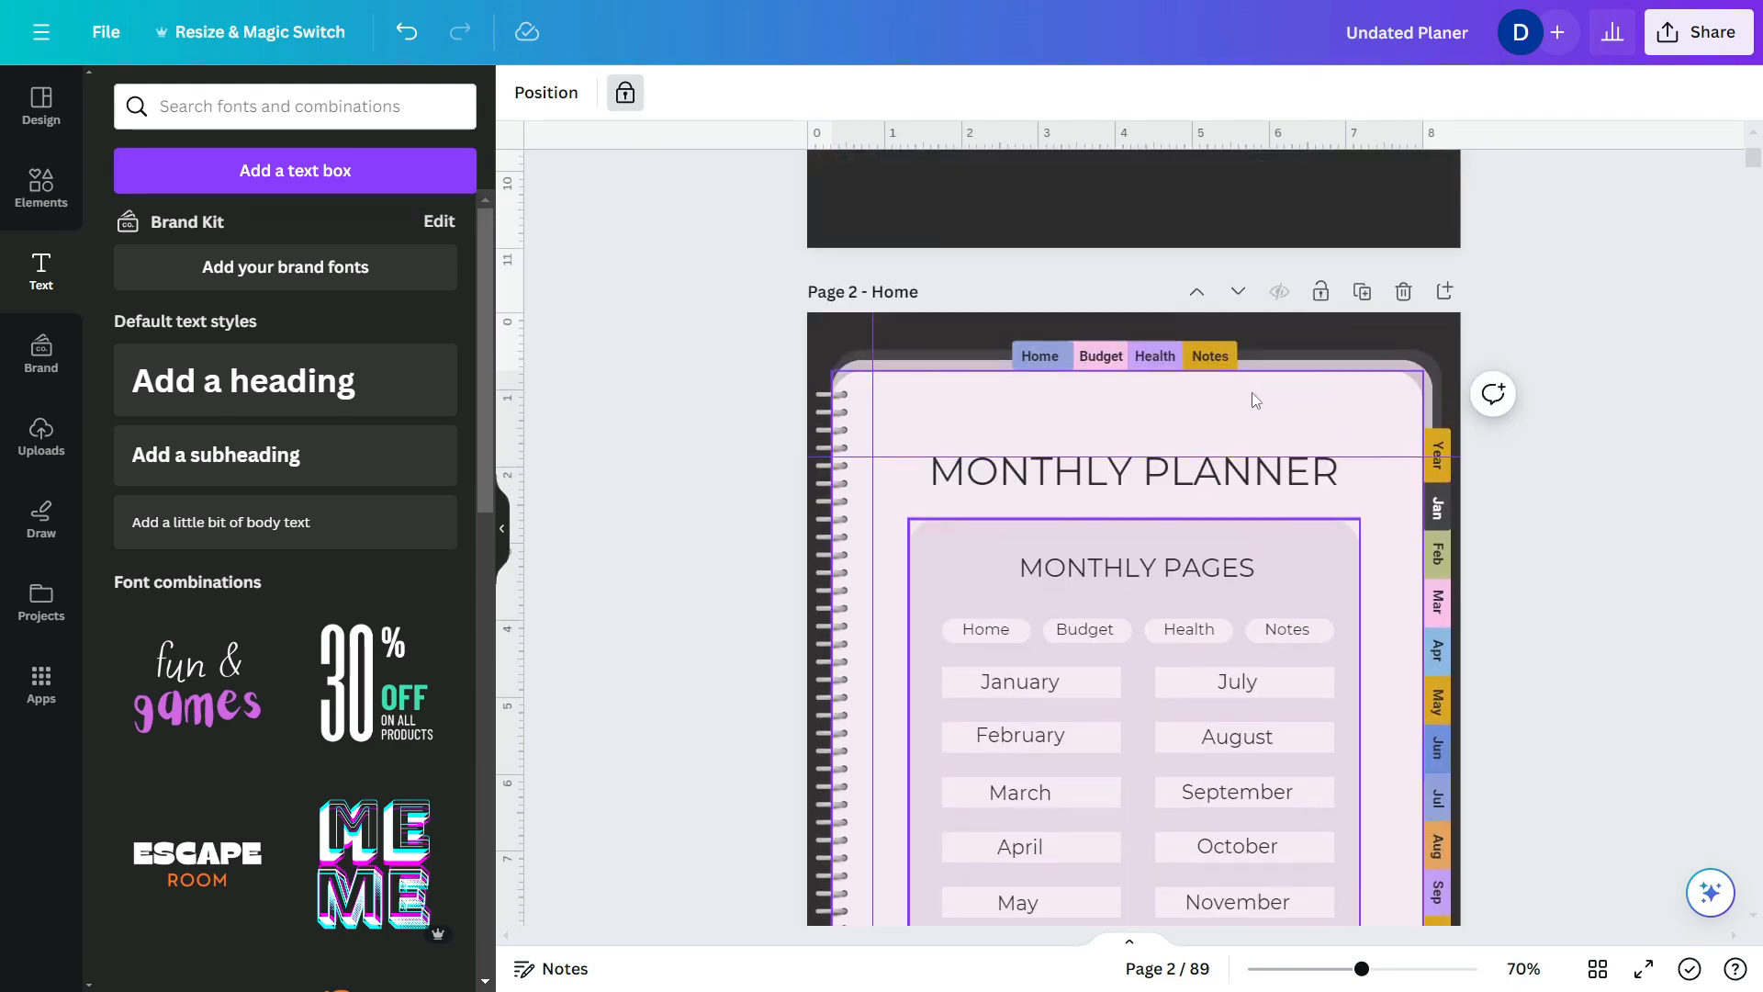
left_click(1046, 369)
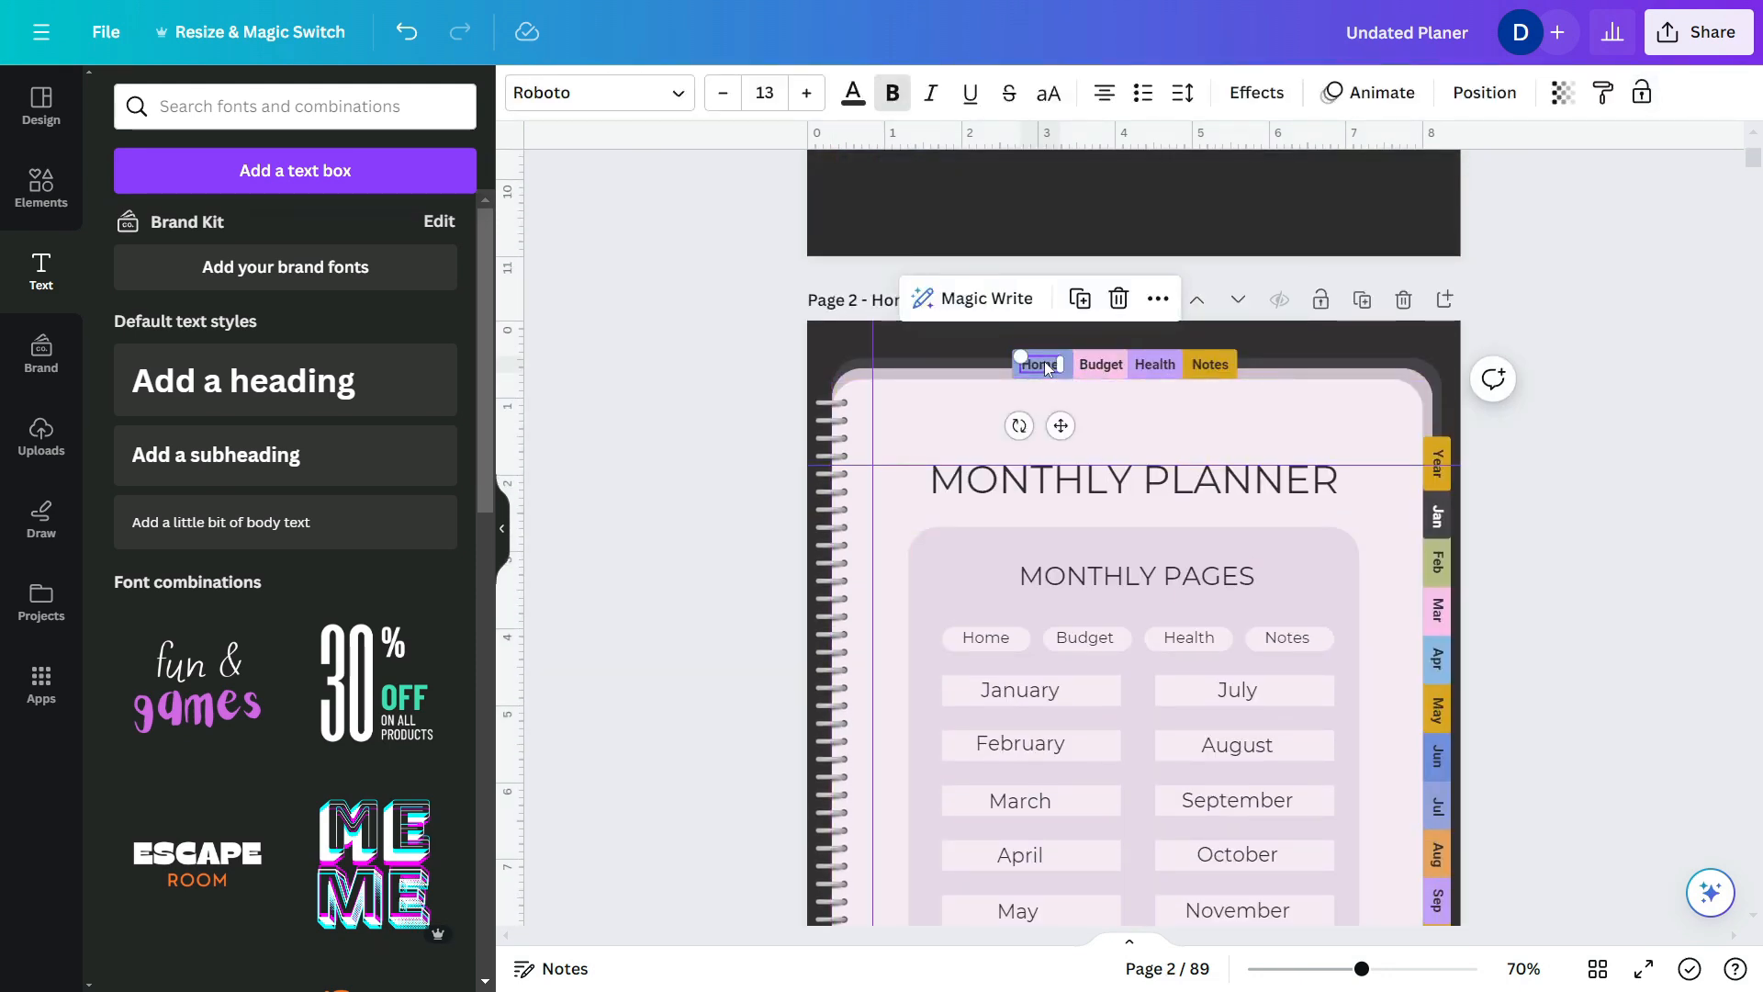
right_click(1045, 365)
left_click(1088, 793)
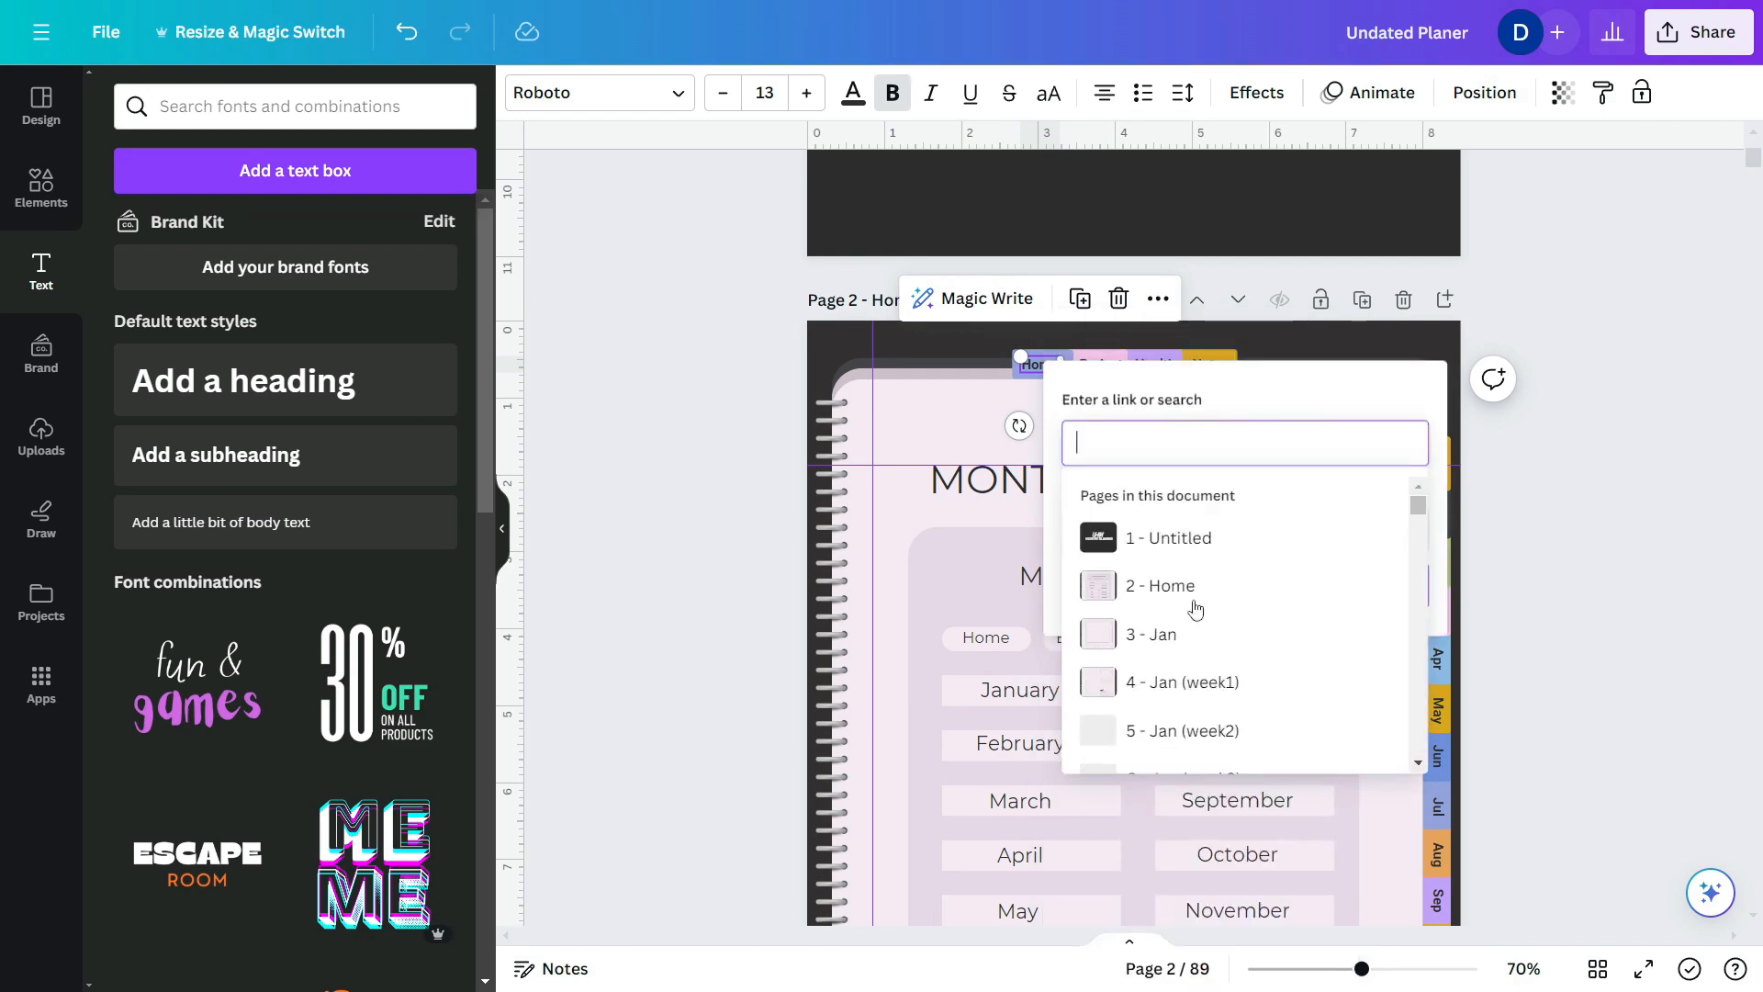
type("home")
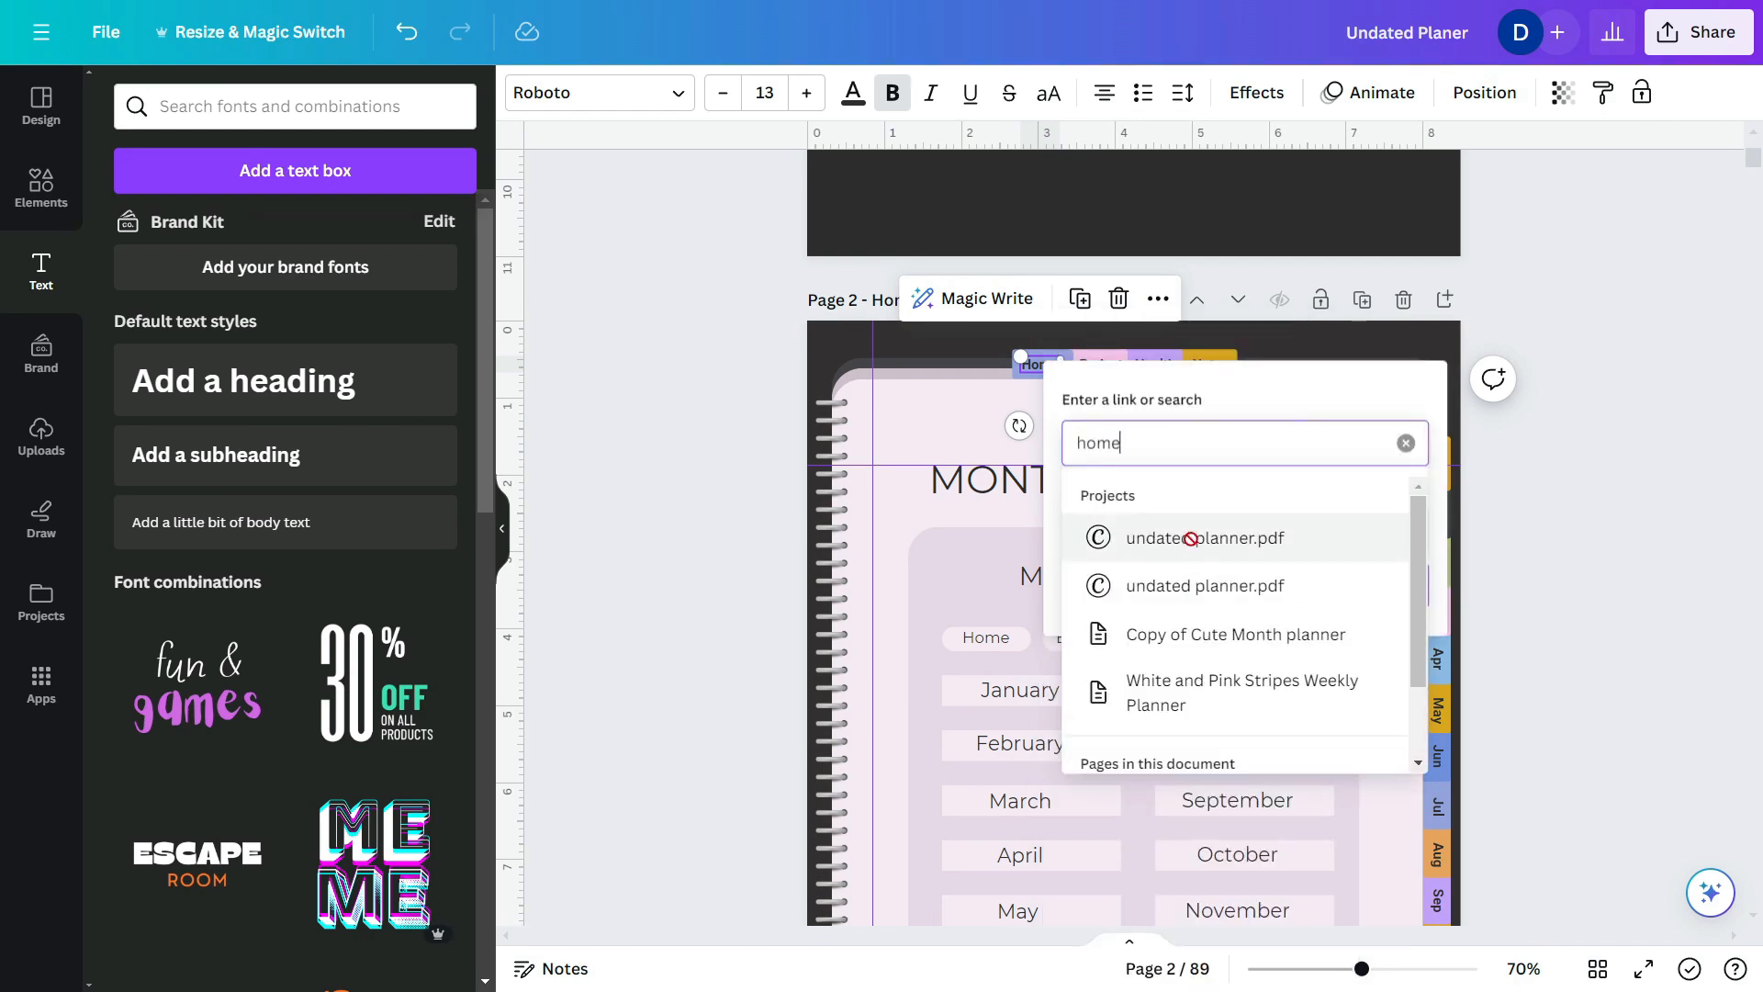
scroll(1212, 630, "down", 2)
left_click(1194, 698)
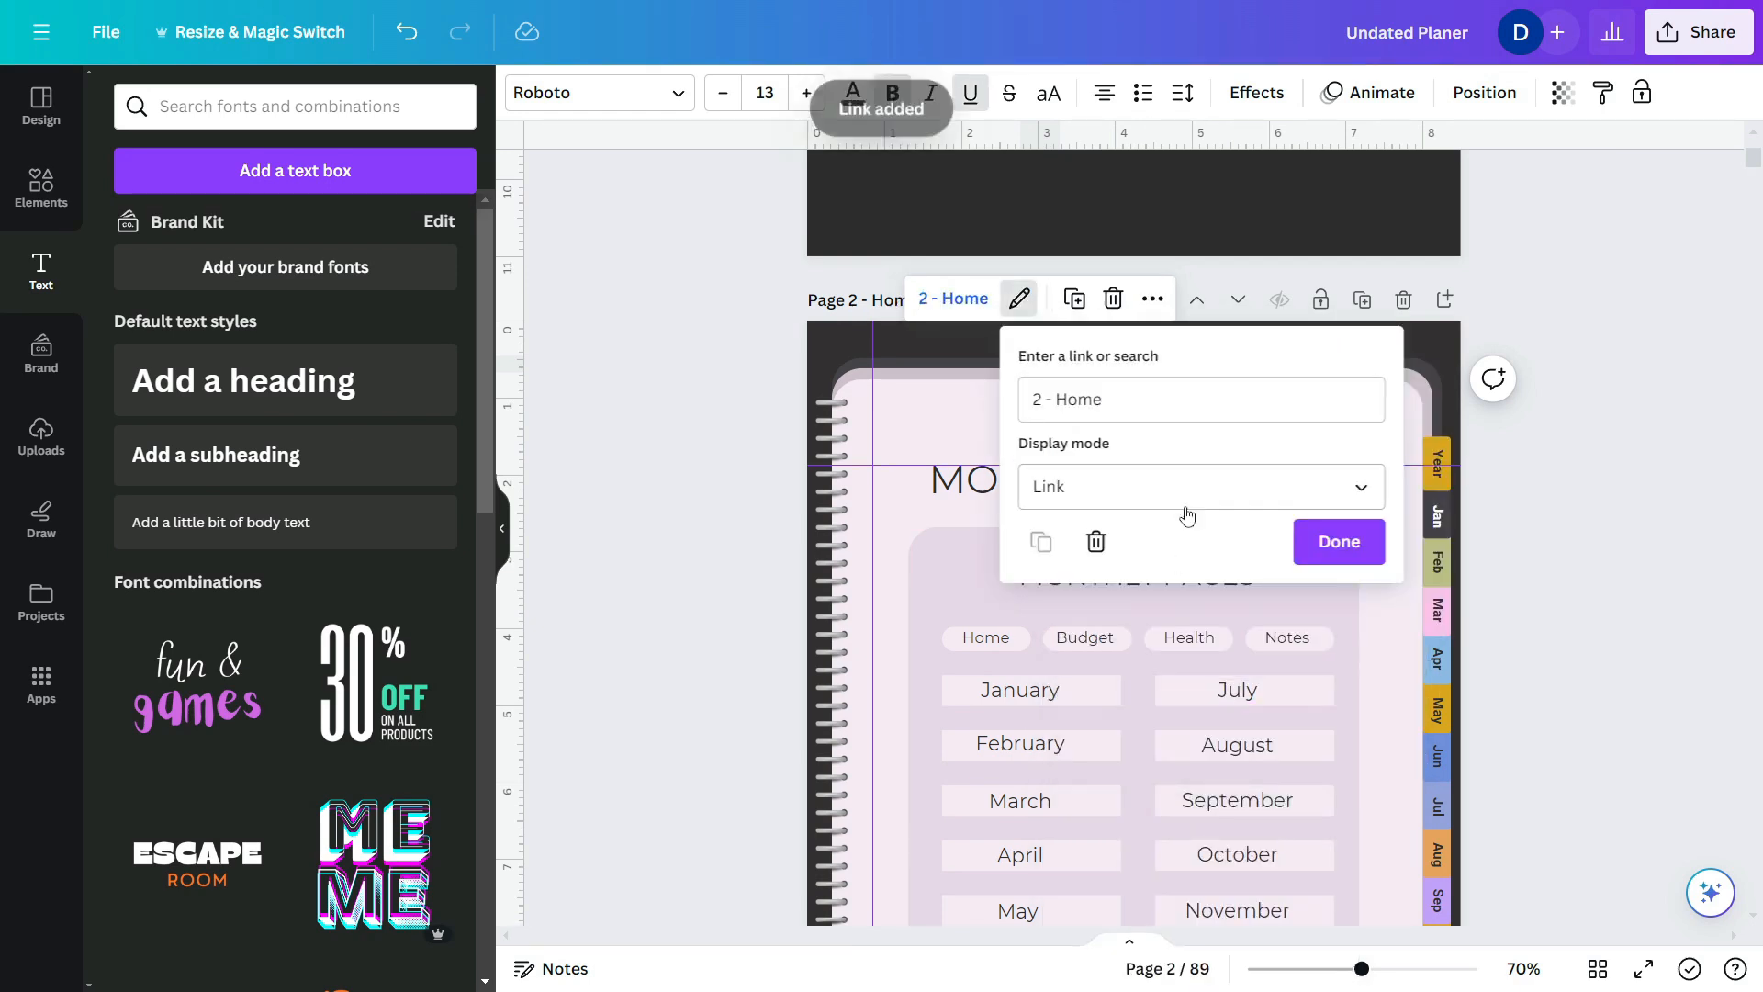
left_click(1105, 367)
left_click(1043, 364)
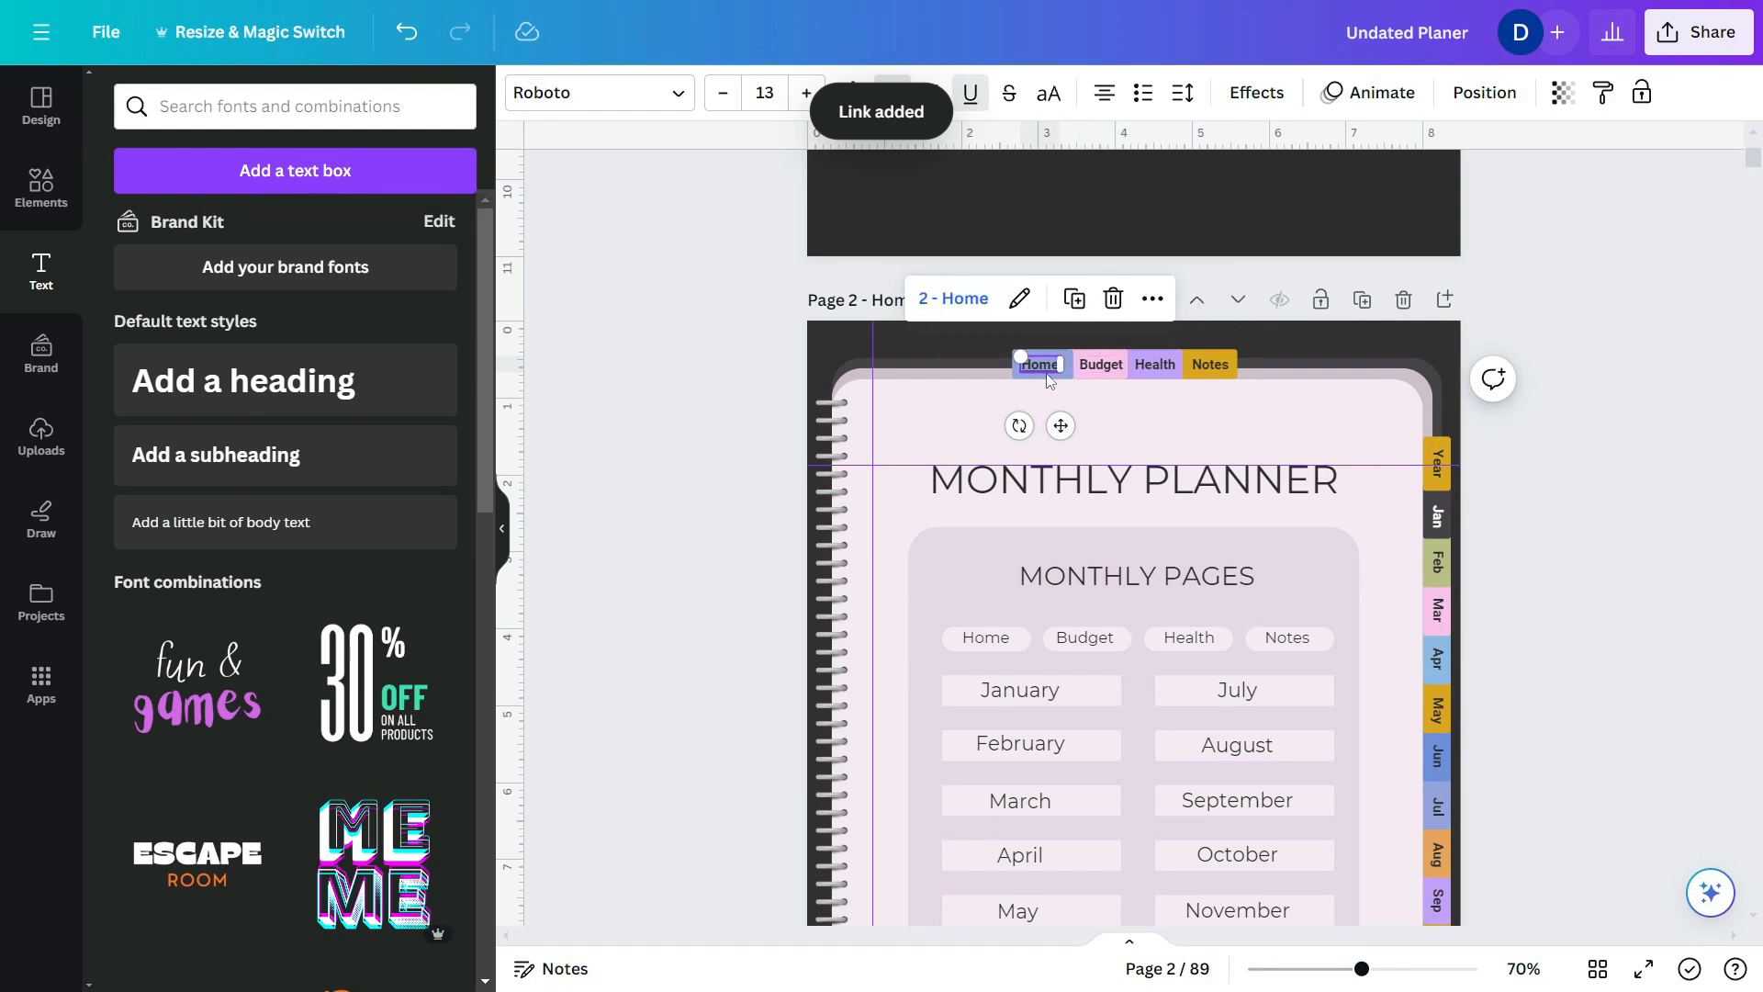
- Link the coloured Budget tab on page 2 to 76 - Budget Planner (Jan), using the search term "budget"
left_click(1104, 364)
right_click(1104, 364)
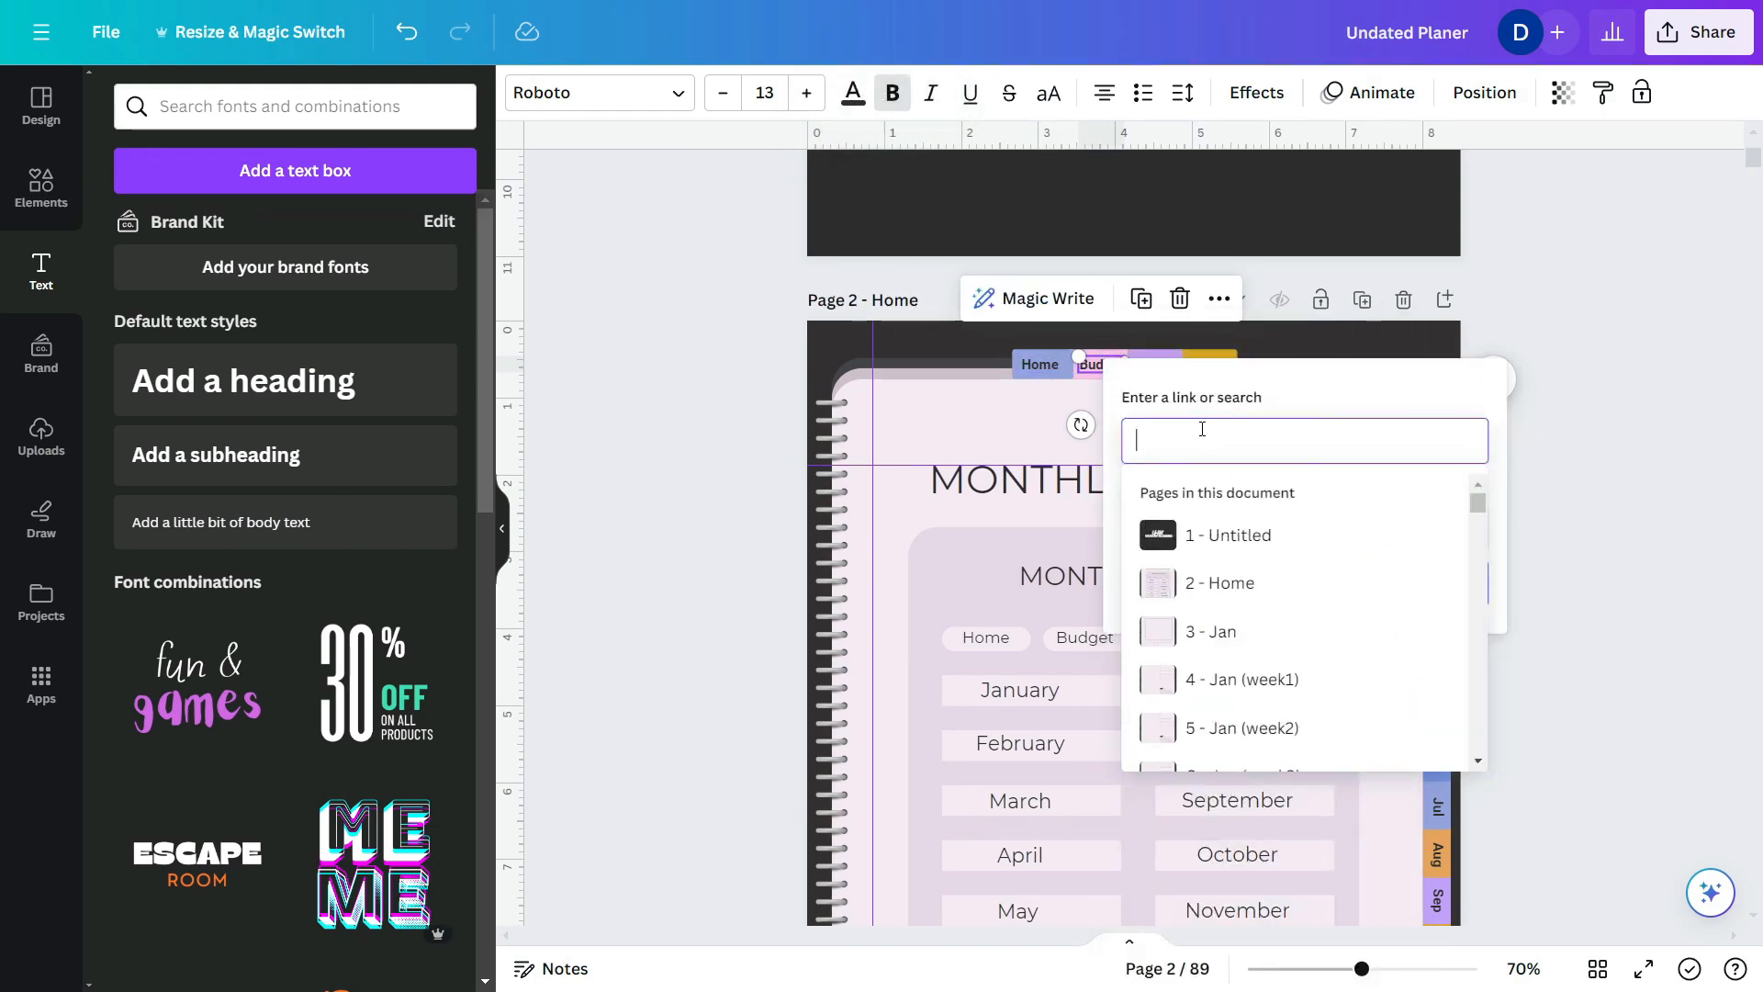
type("budget")
scroll(1219, 551, "down", 2)
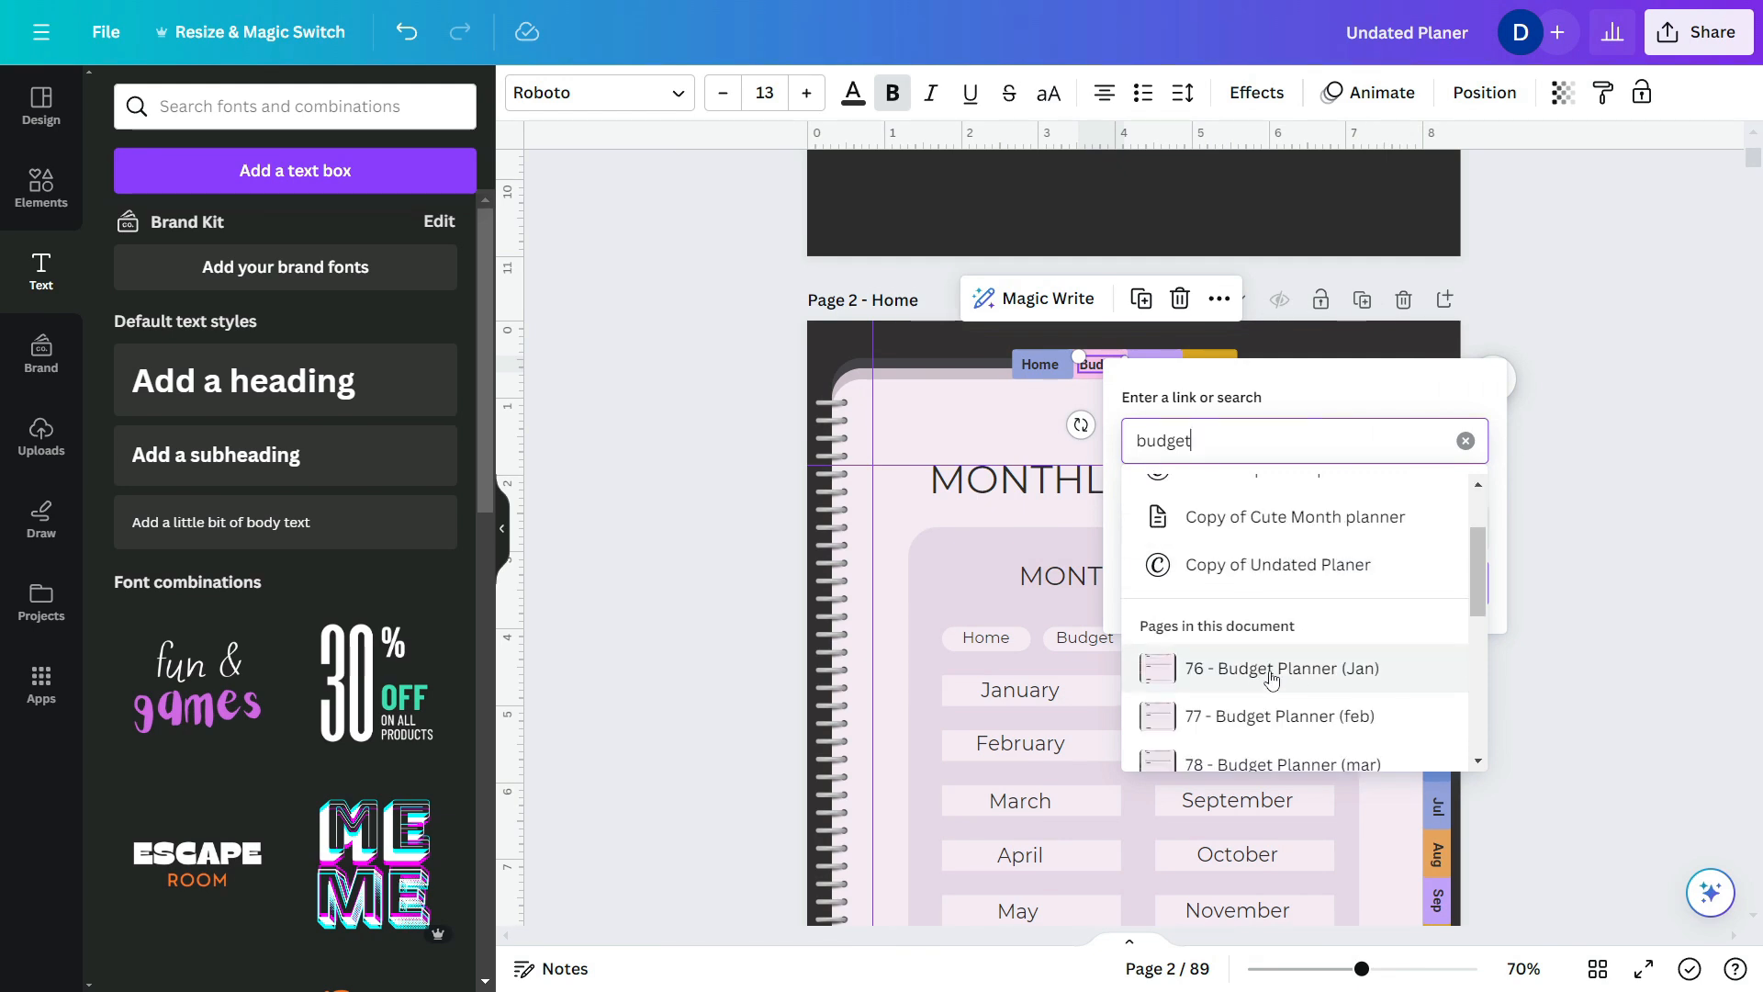
left_click(1235, 671)
- Link the coloured Health tab on page 2 to the health planner page, using the search term "health"
key("ctrl+k")
type("health")
left_click(1312, 740)
- Link the coloured Notes tab on page 2 to the page 89 - notes, using the search term "notes"
right_click(1208, 365)
left_click(1279, 794)
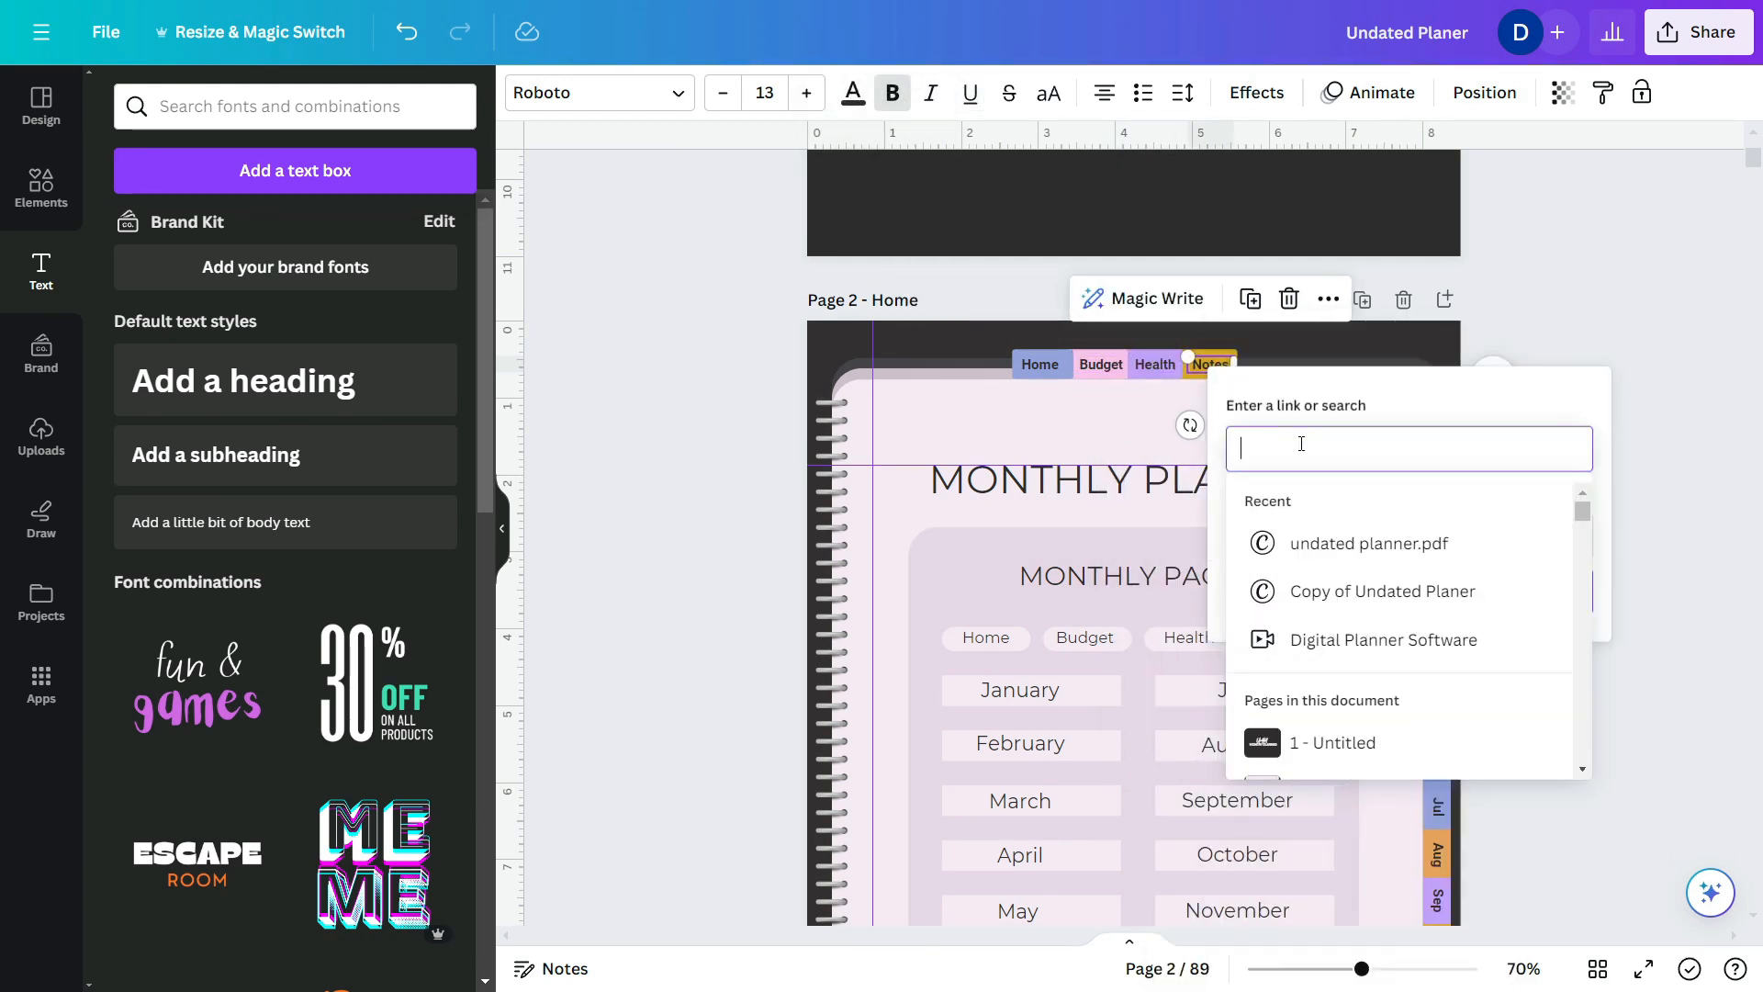
type("notes")
left_click(1322, 746)
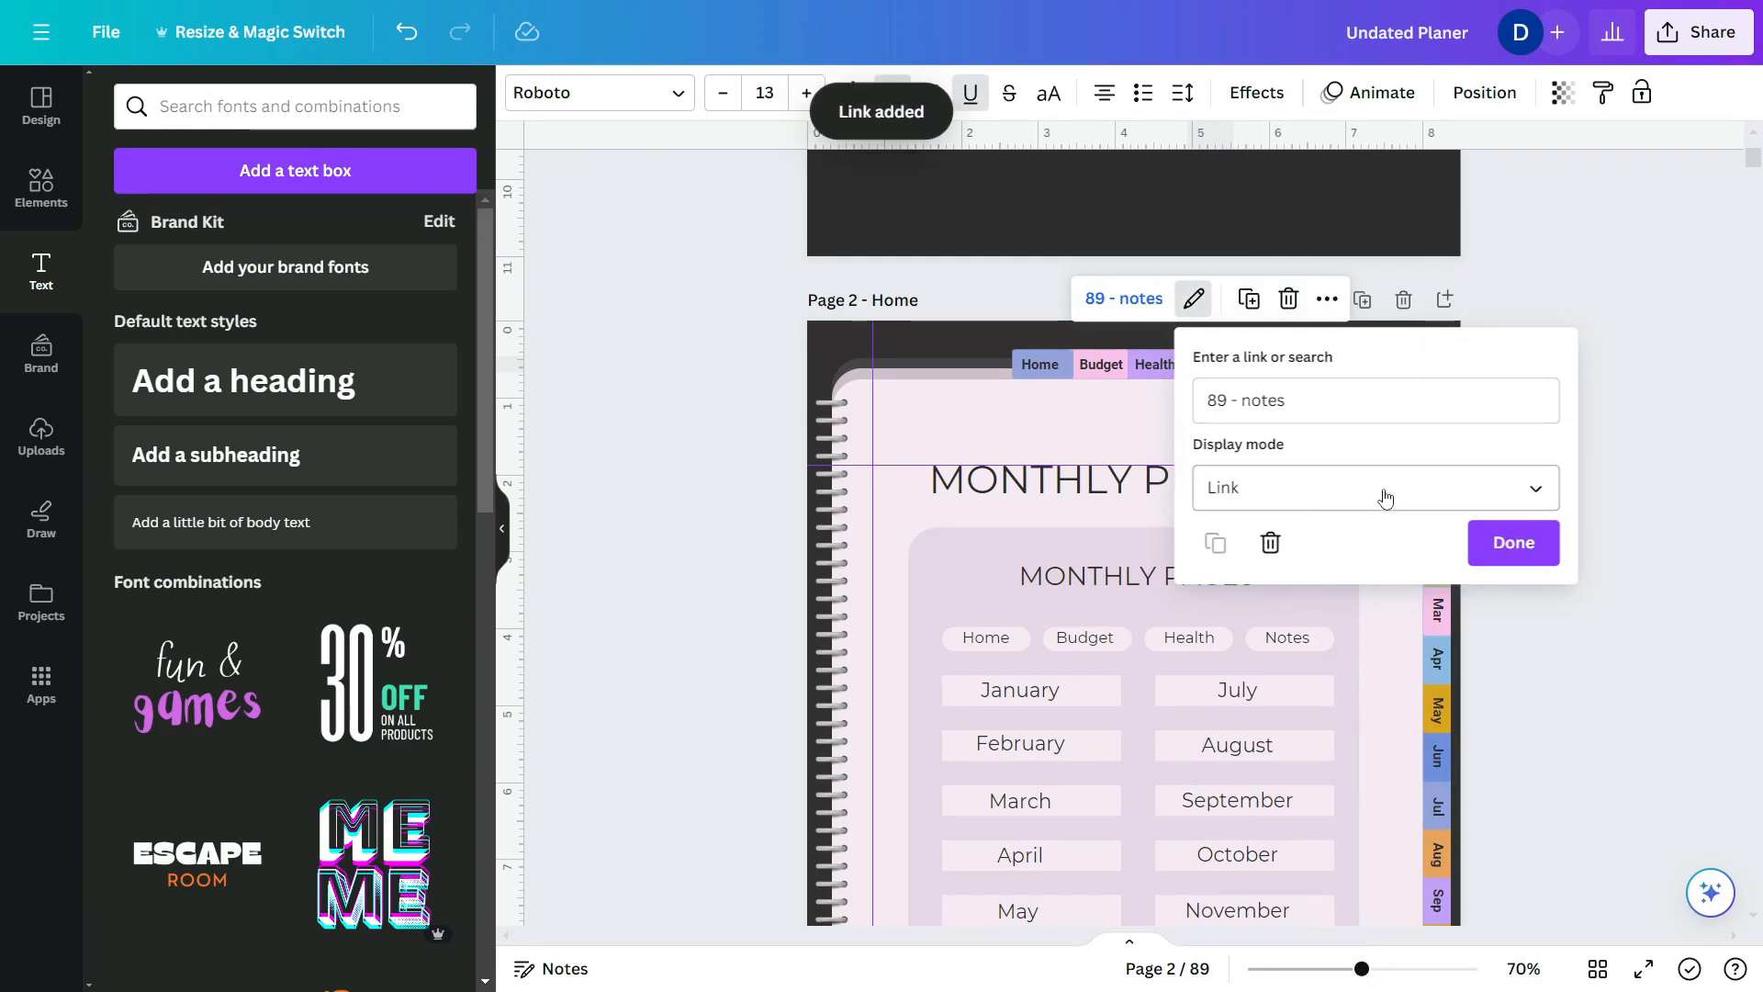
left_click(1505, 548)
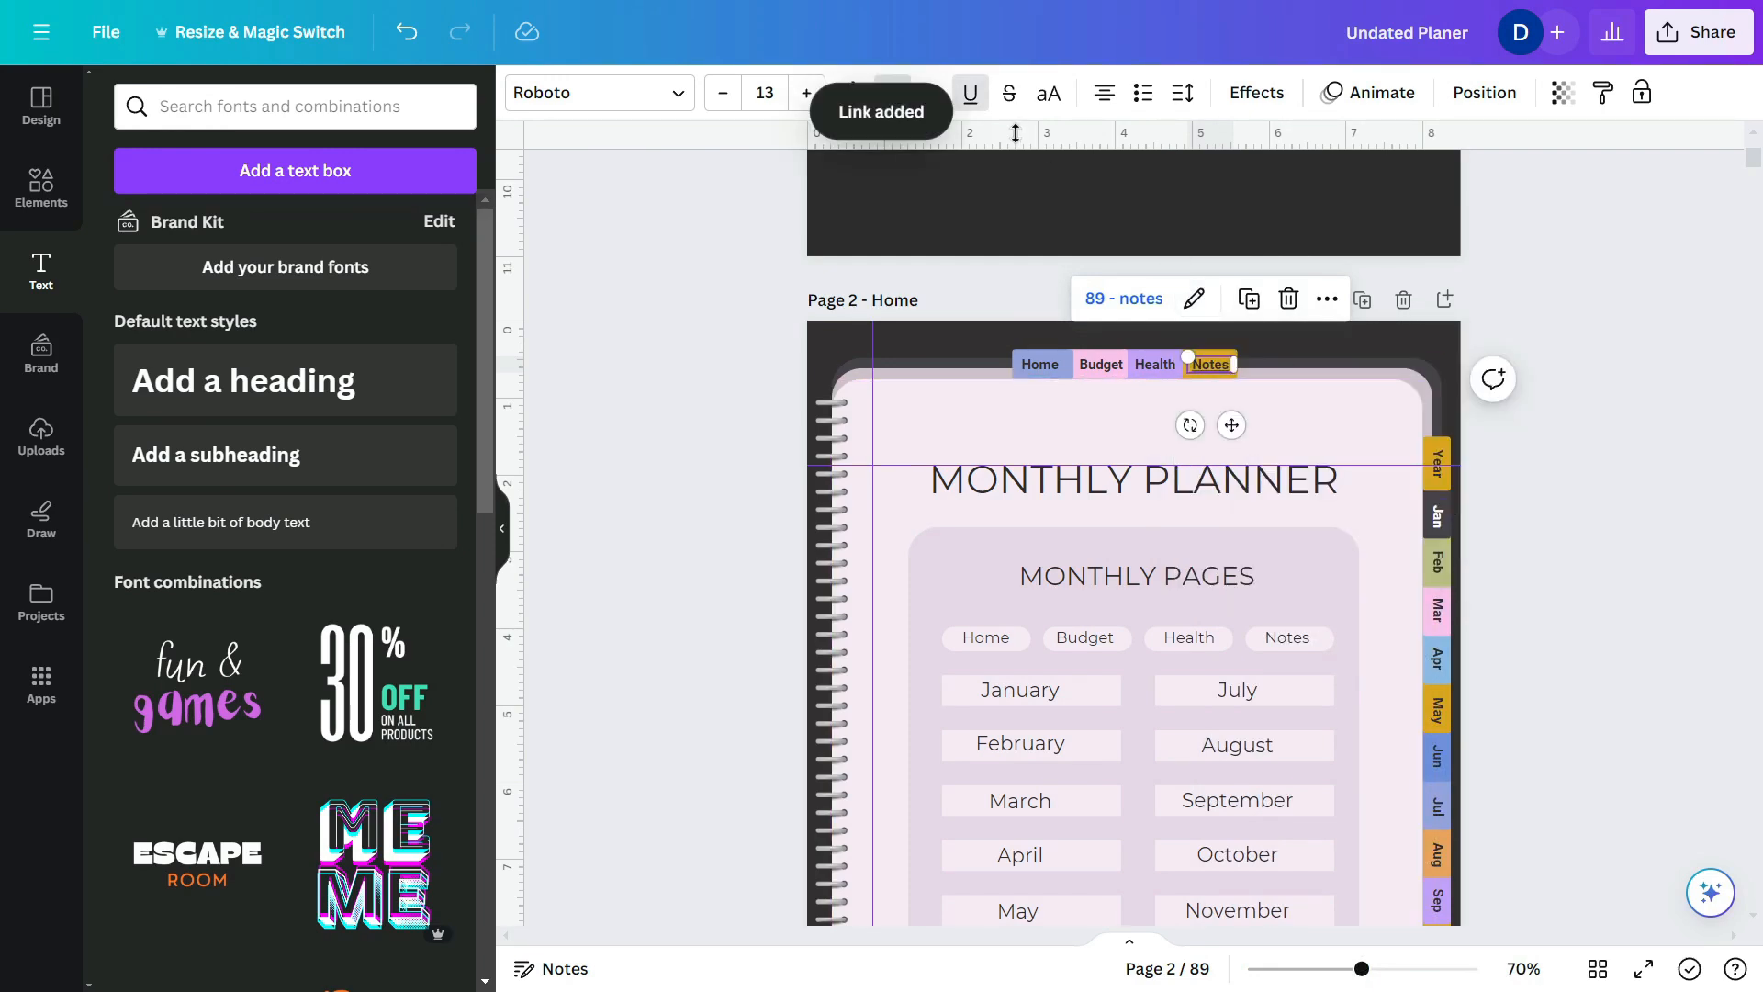
left_click(1310, 394)
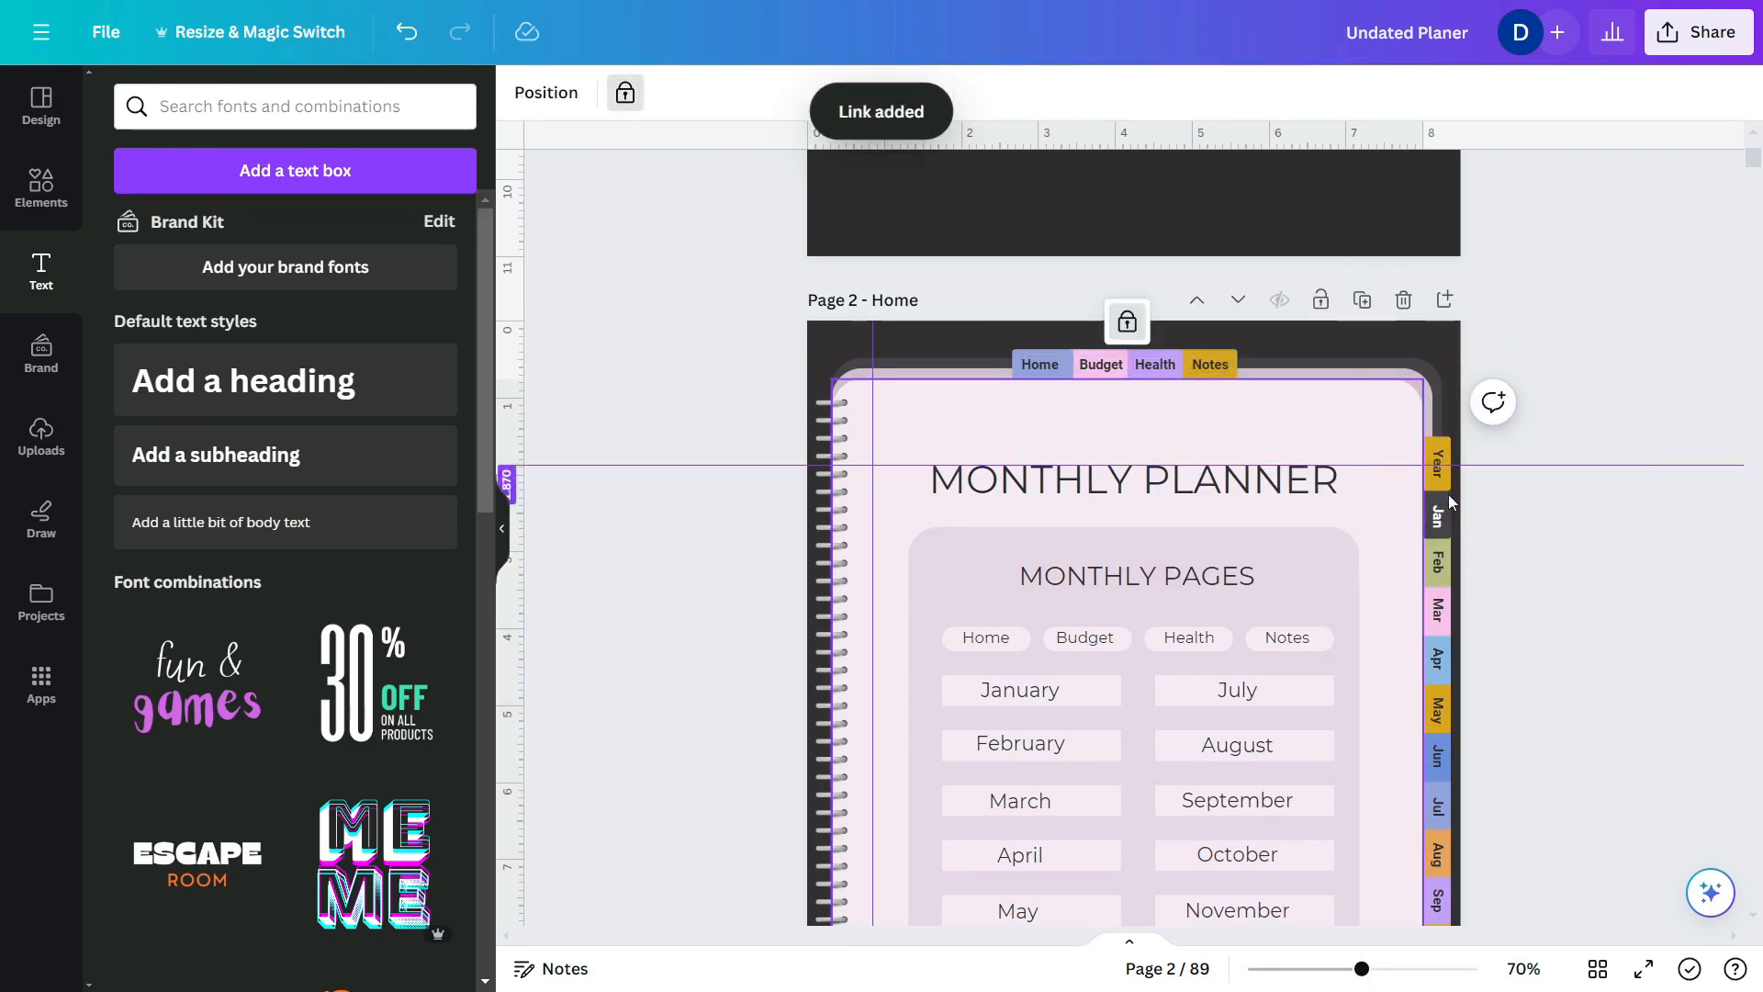
- Go to page 3 - Jan and look over the Week 1 to Week 5 labels beside the calendar grid
scroll(1448, 496, "down", 3)
scroll(1159, 259, "up", 2)
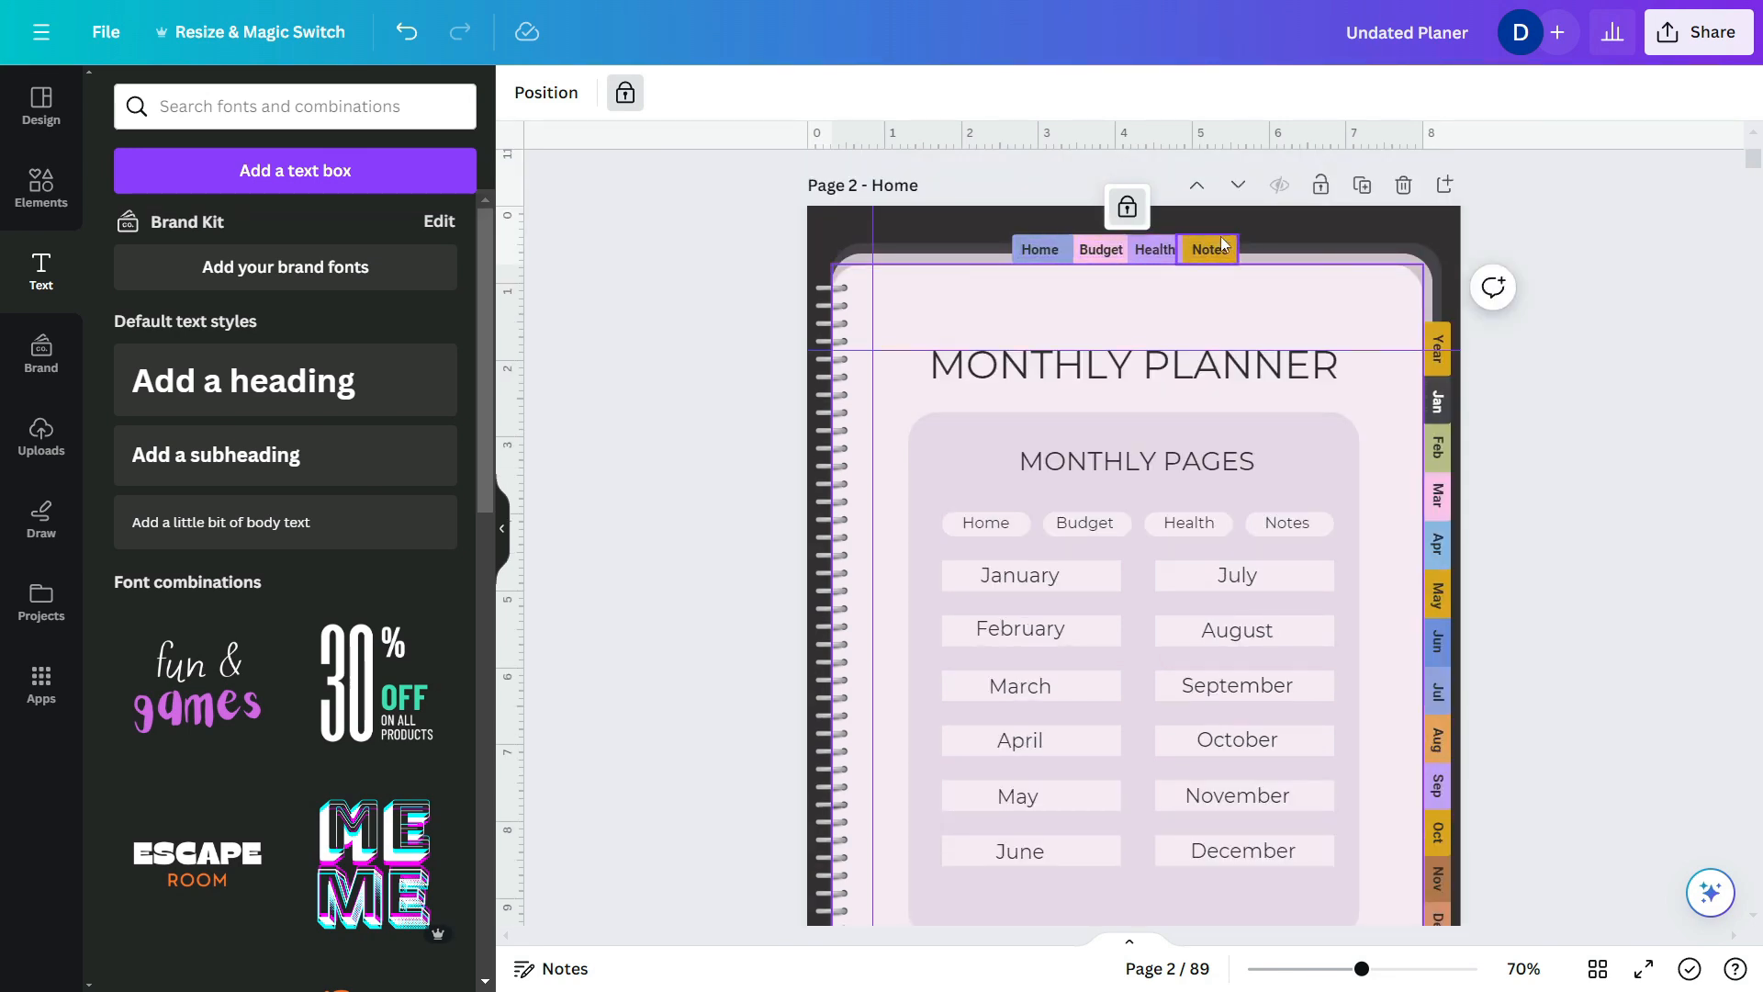
scroll(1484, 675, "down", 5)
scroll(1061, 299, "down", 2)
left_click(890, 326)
left_click(894, 395)
left_click(895, 479)
left_click(895, 555)
left_click(896, 629)
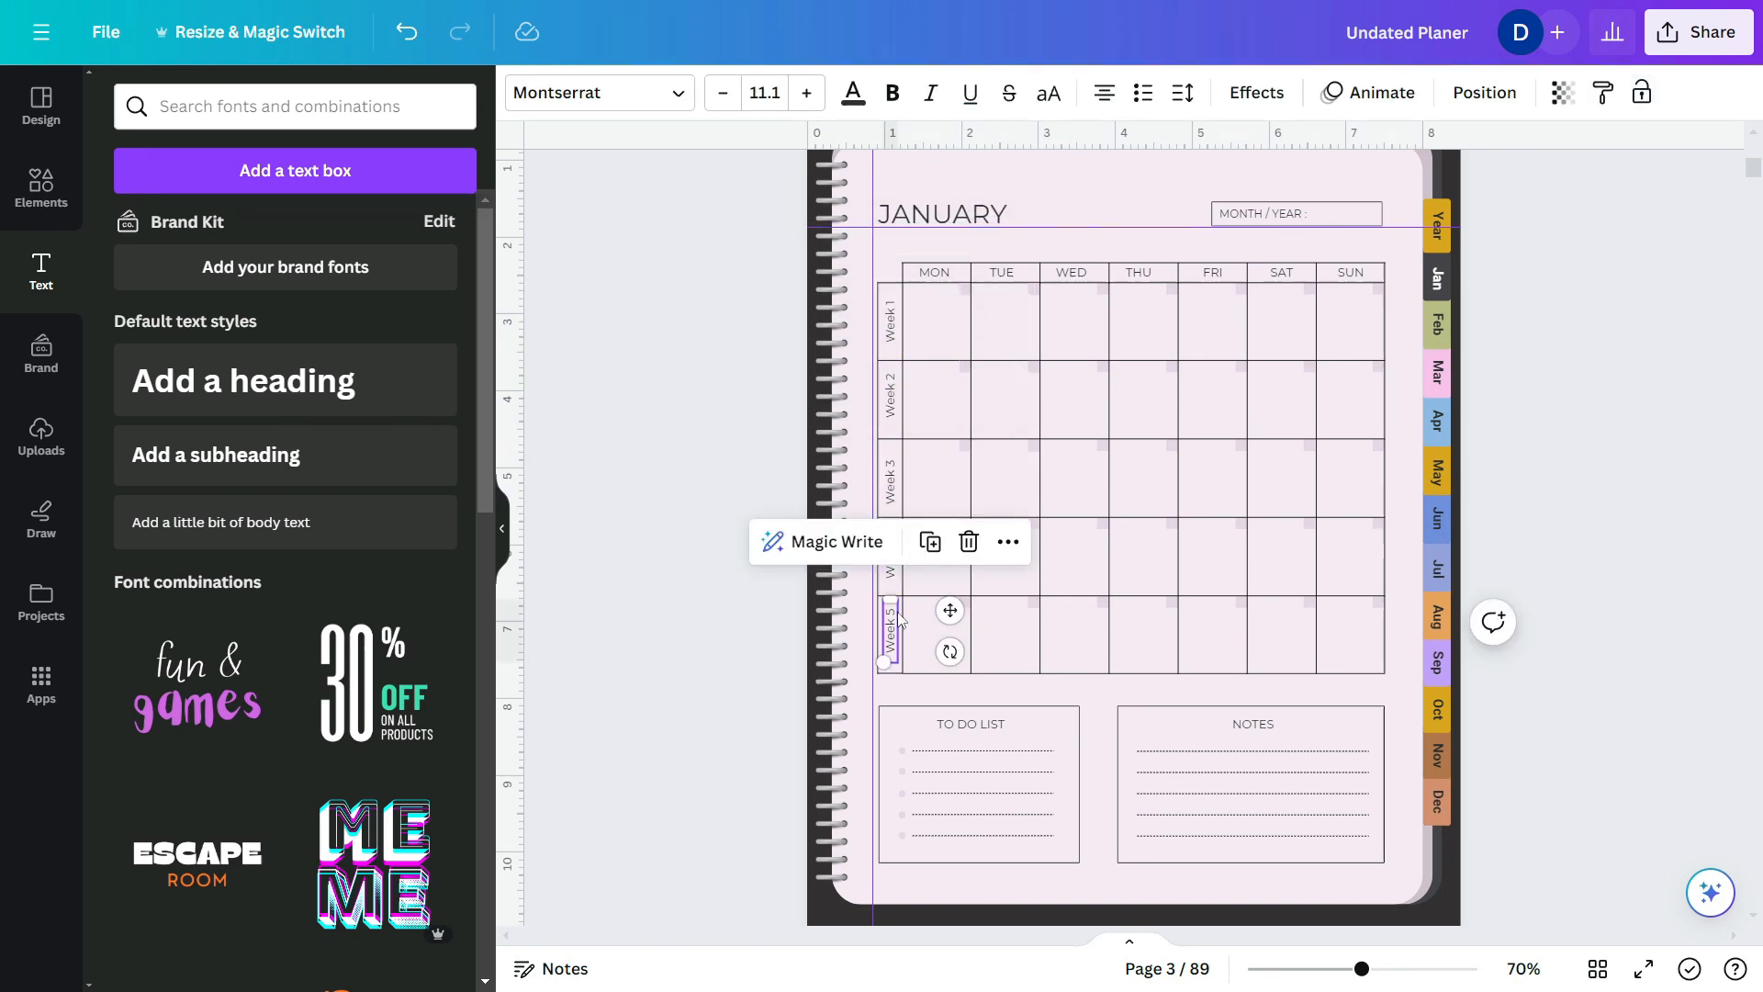
left_click(896, 331)
scroll(897, 326, "up", 3)
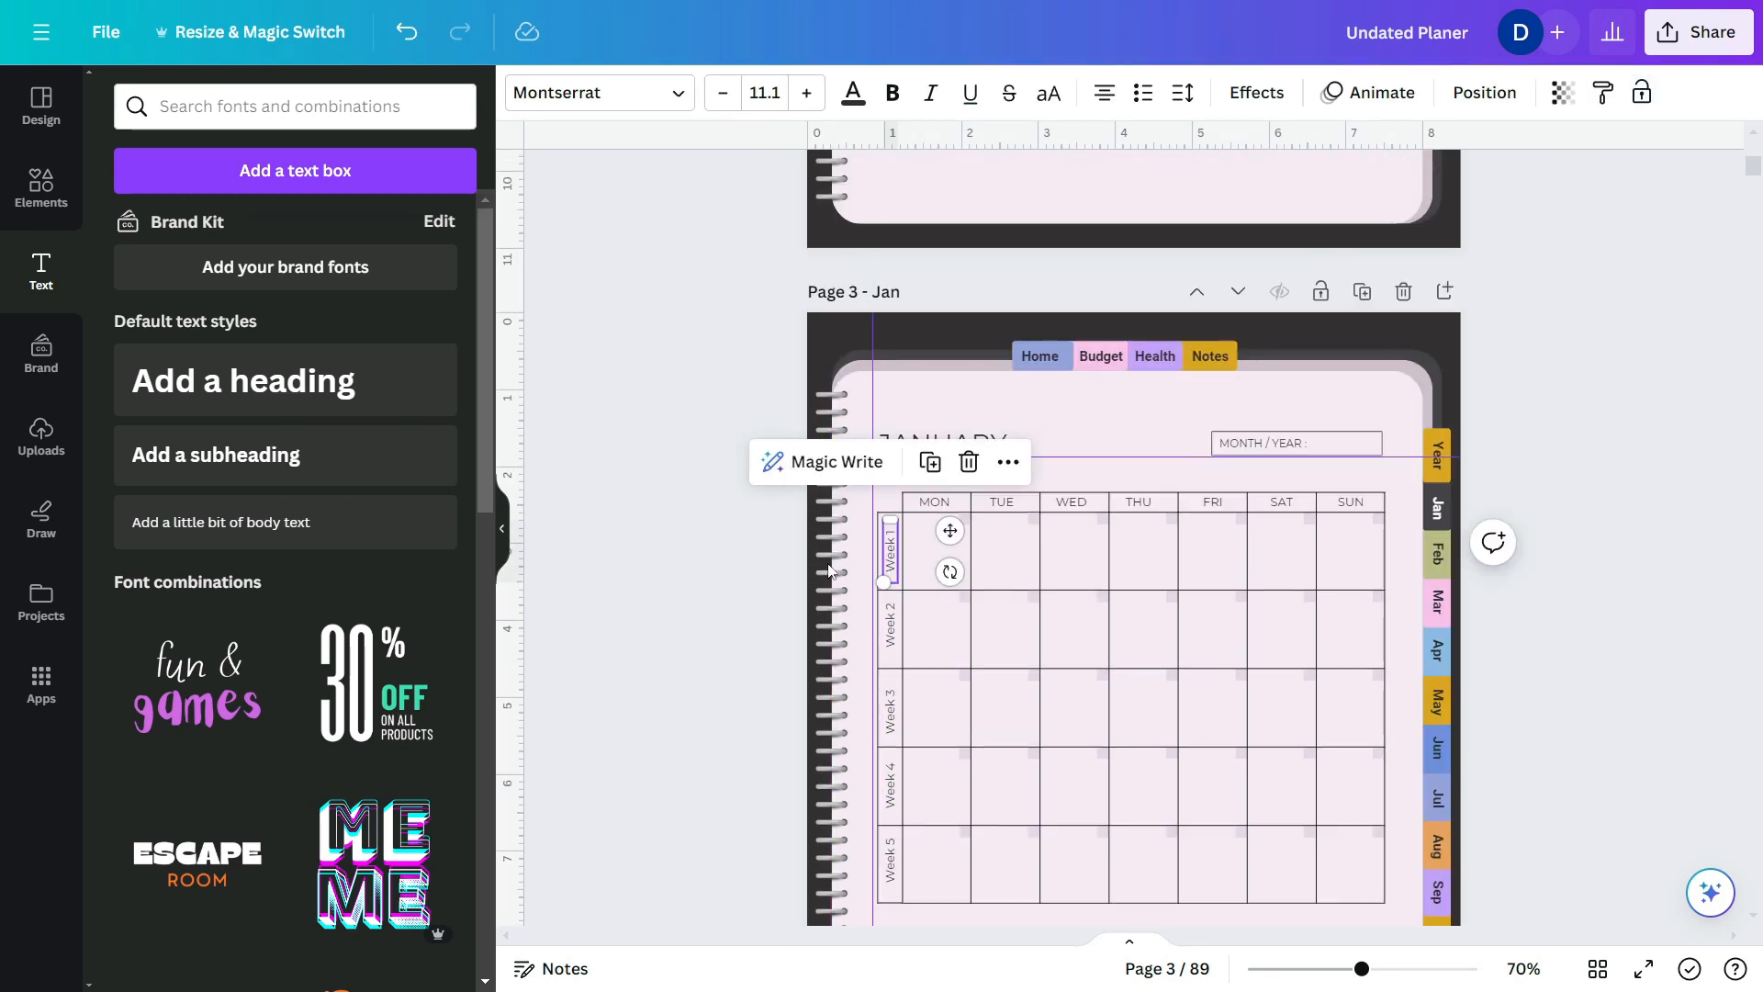
- Link the Week 1 label on page 3 to the page 4 - Jan (week1), using the search term "jan"
right_click(895, 555)
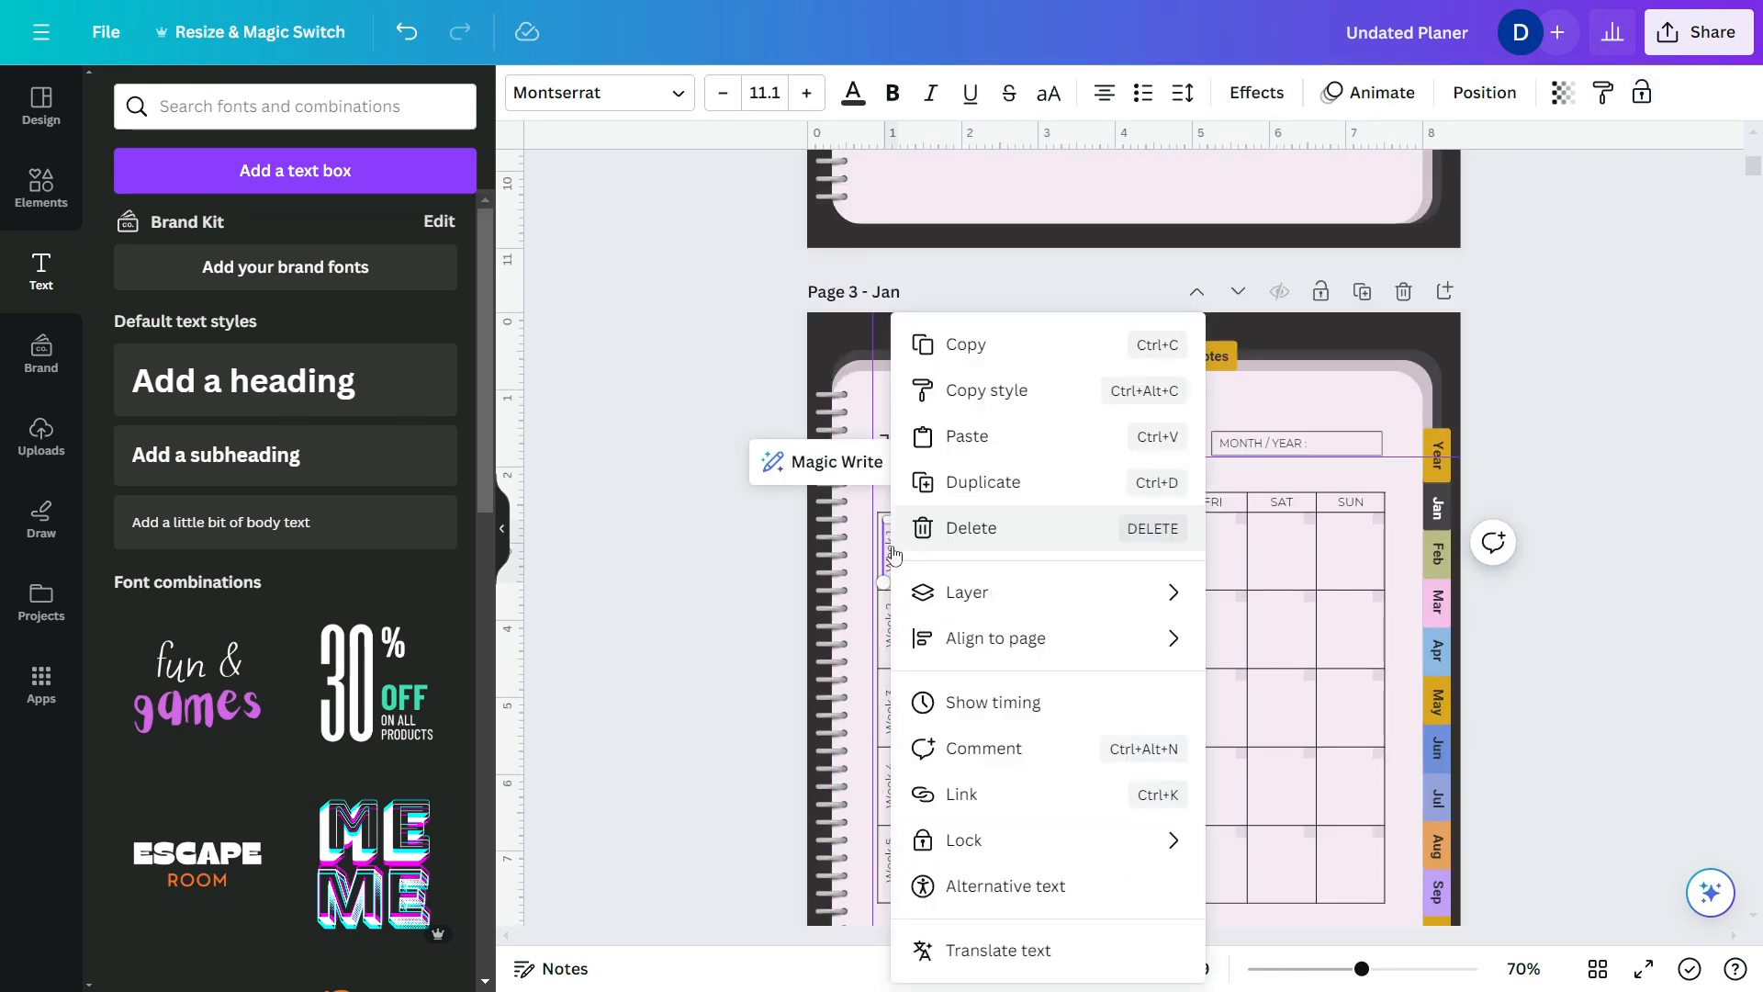
left_click(1084, 780)
type("jan")
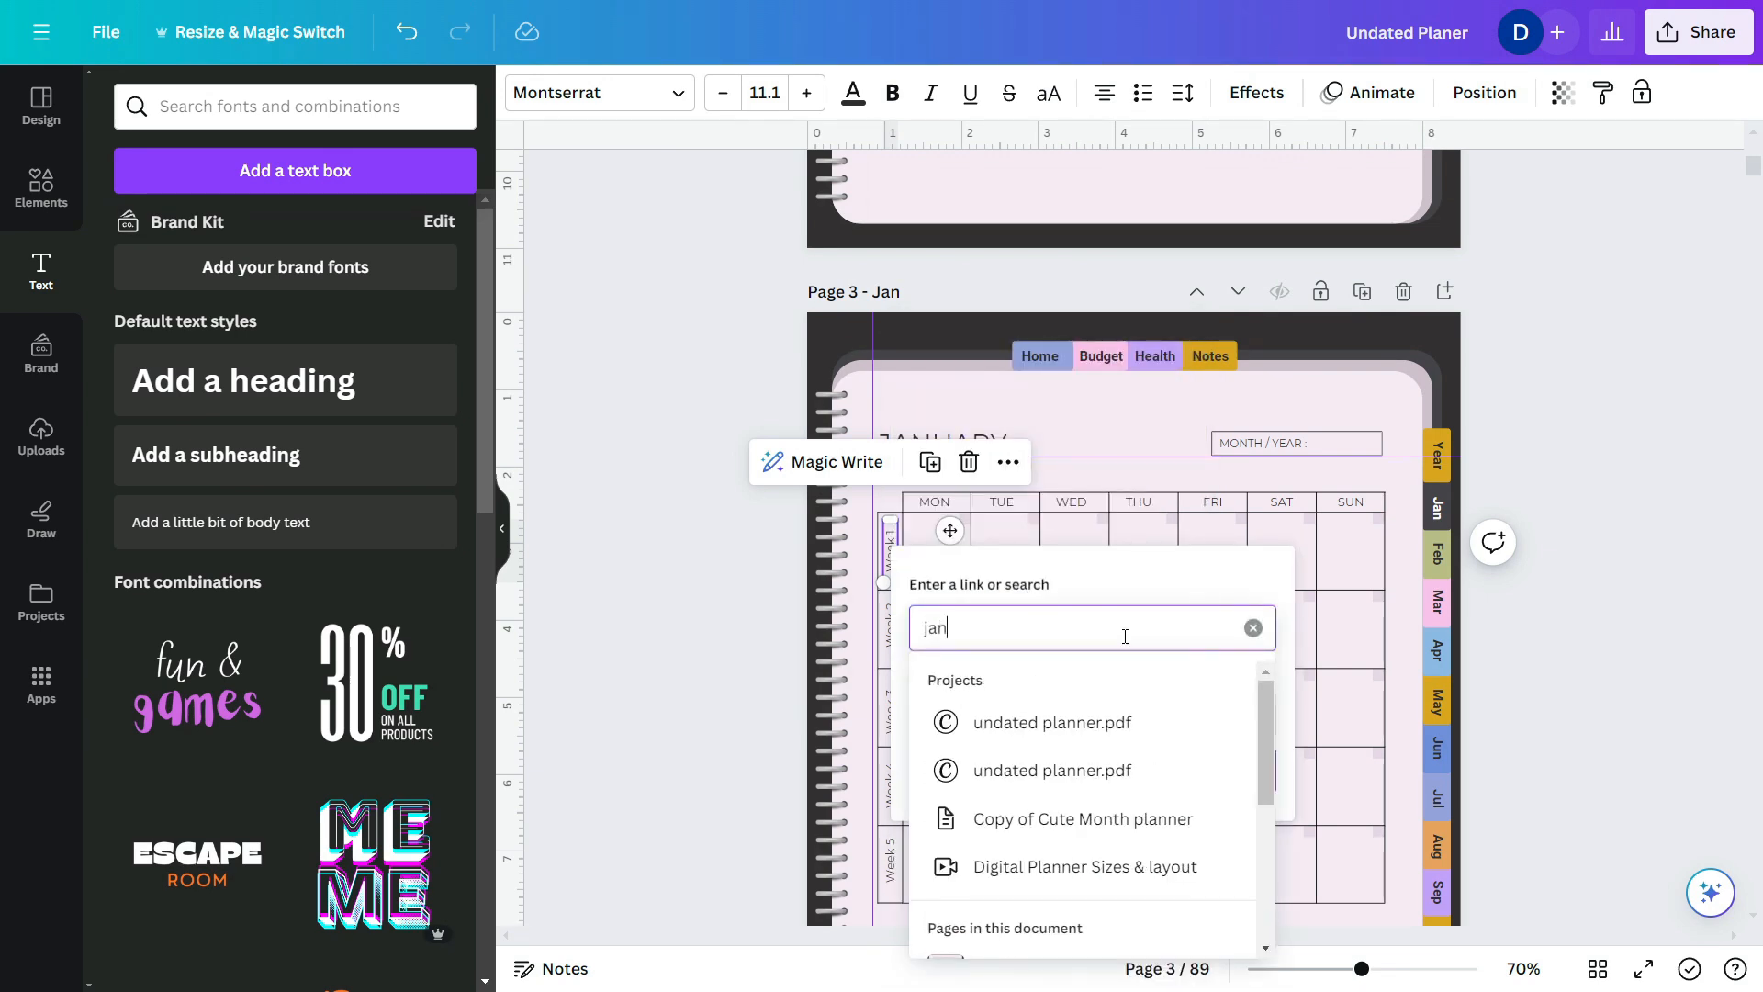
scroll(1089, 734, "down", 3)
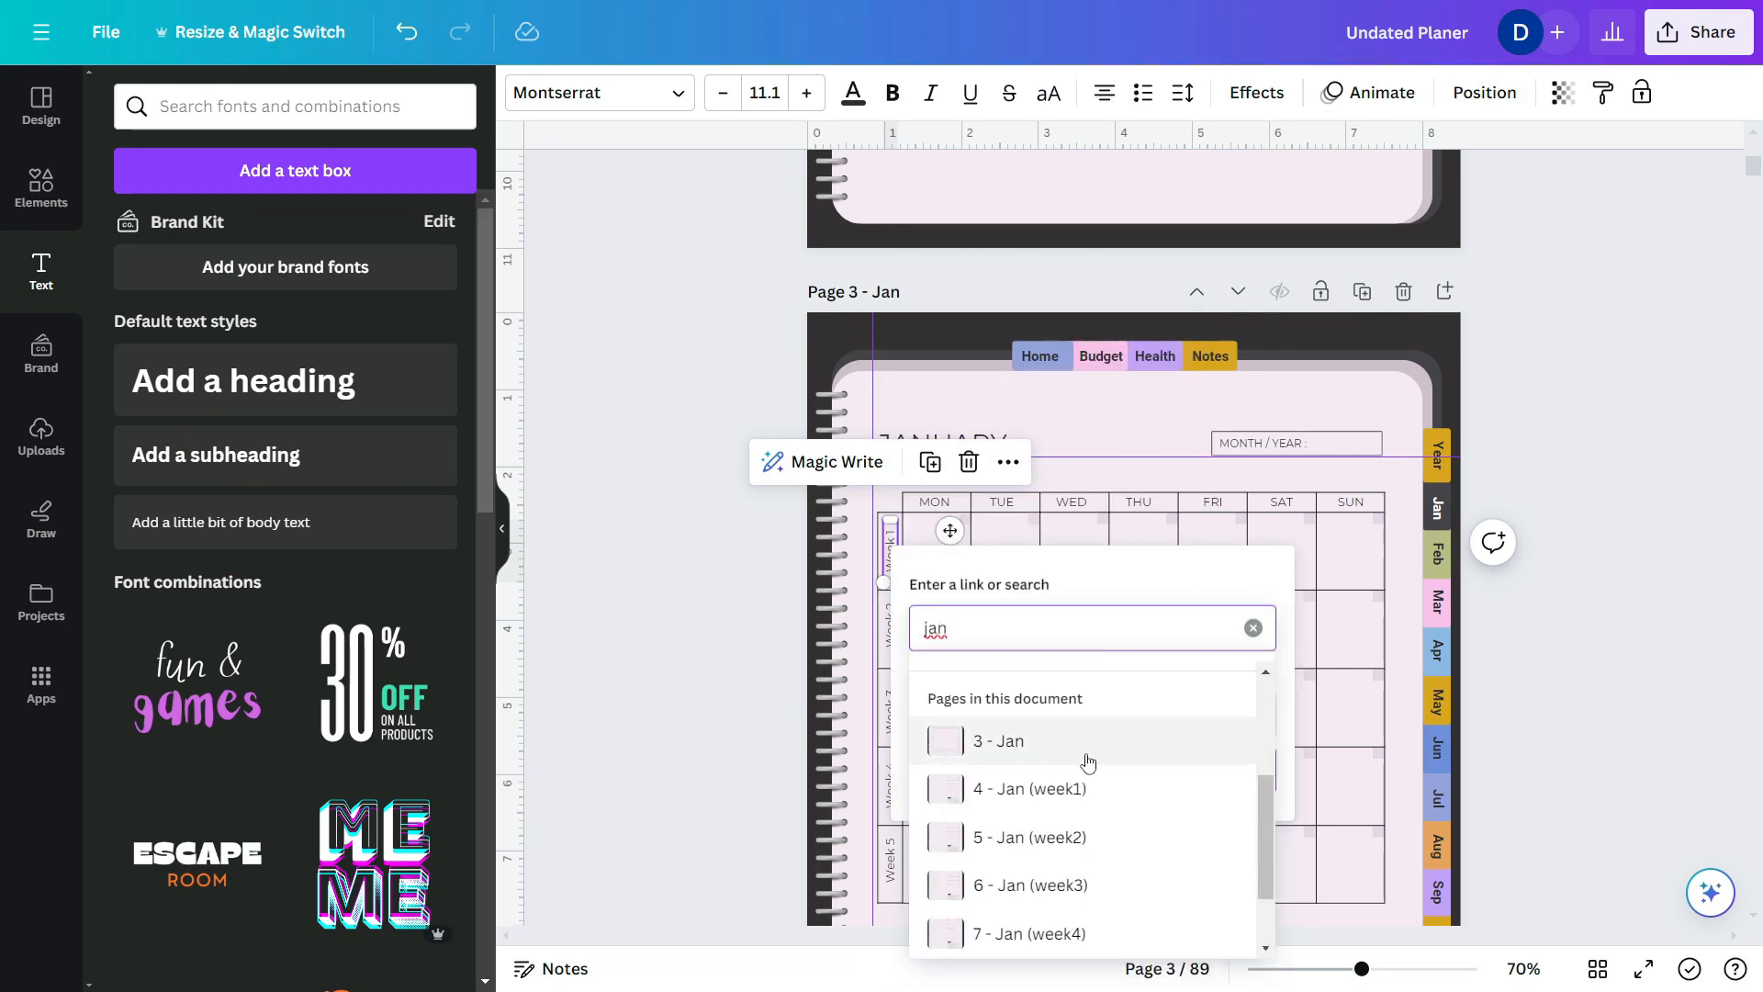
left_click(1063, 788)
left_click(1208, 705)
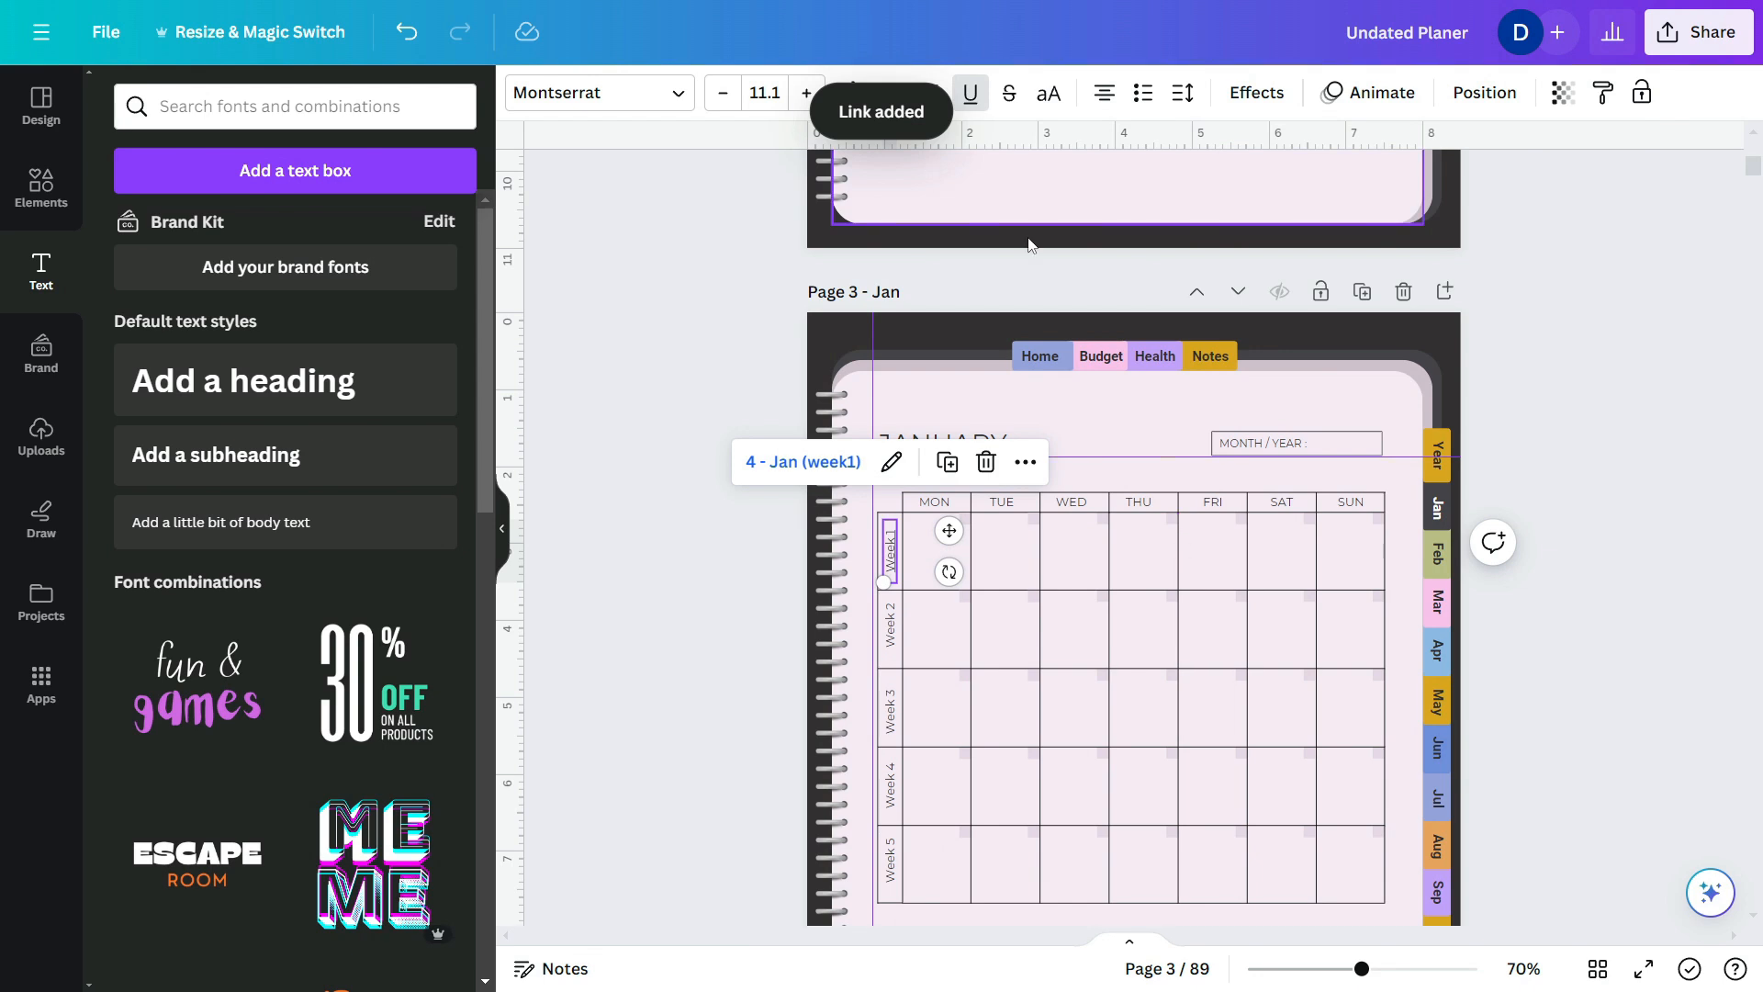
- Link the Week 2 label on page 3 to the page 5 - Jan (week2), using the search term "jan"
right_click(890, 651)
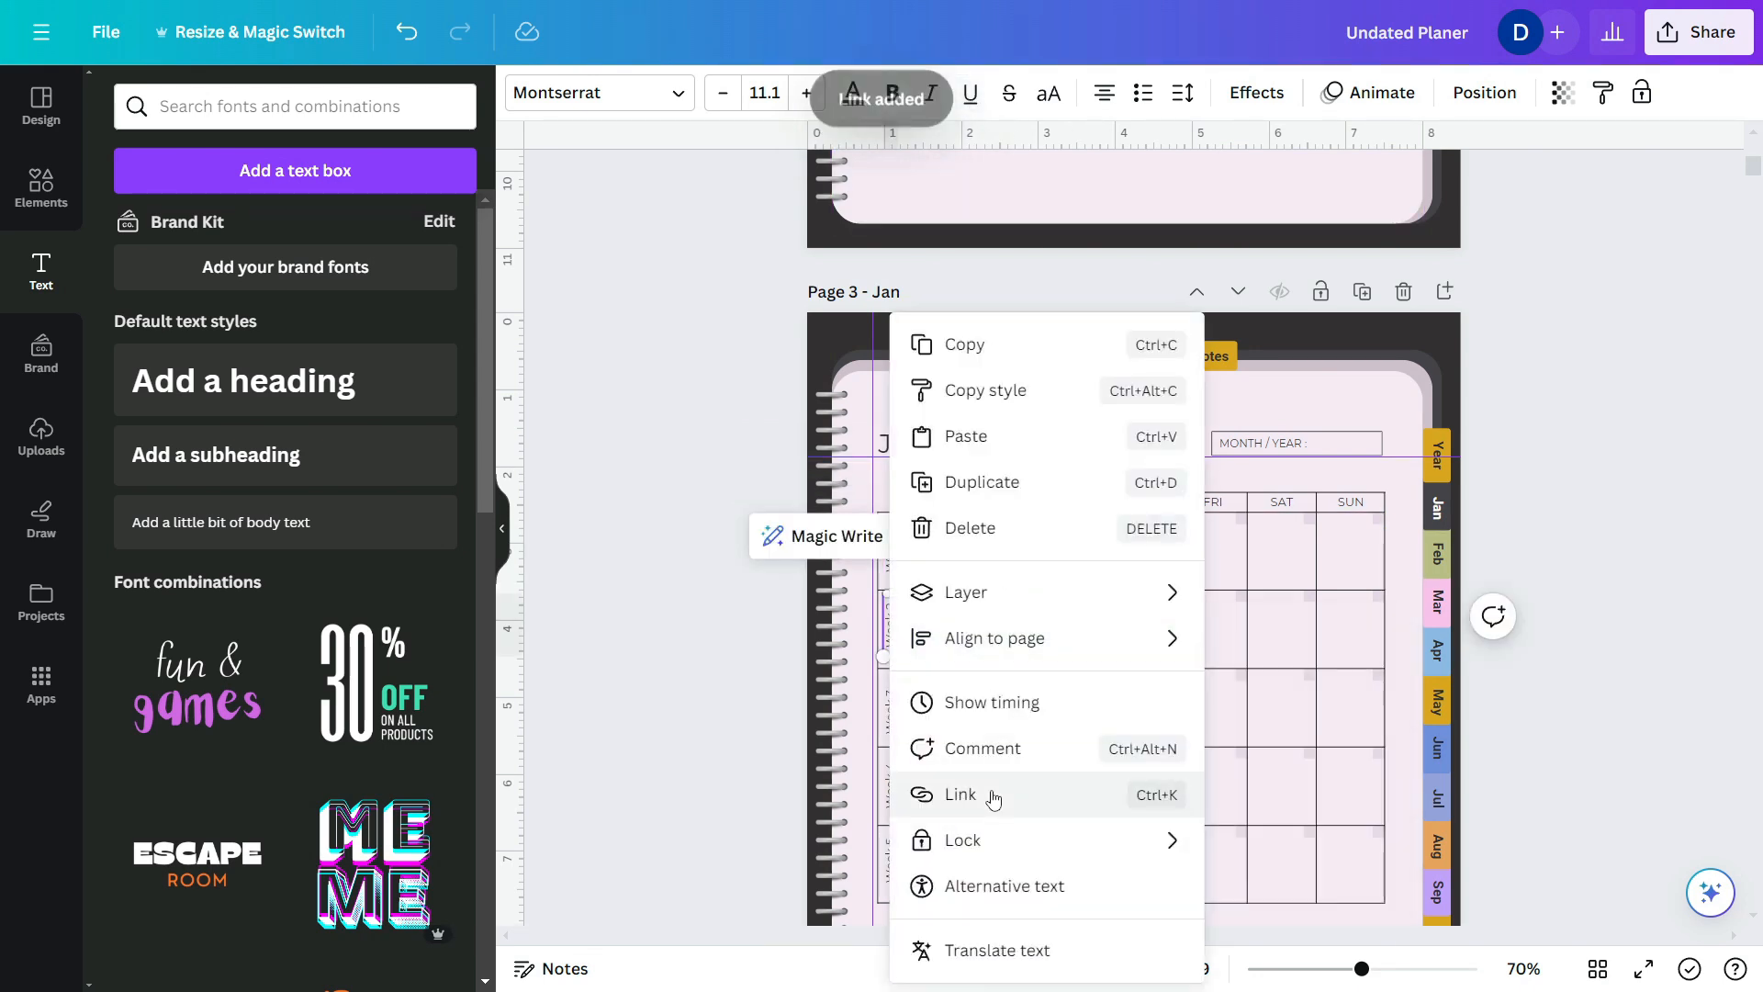
left_click(992, 795)
type("jan")
scroll(1064, 587, "down", 3)
left_click(1055, 488)
left_click(1198, 785)
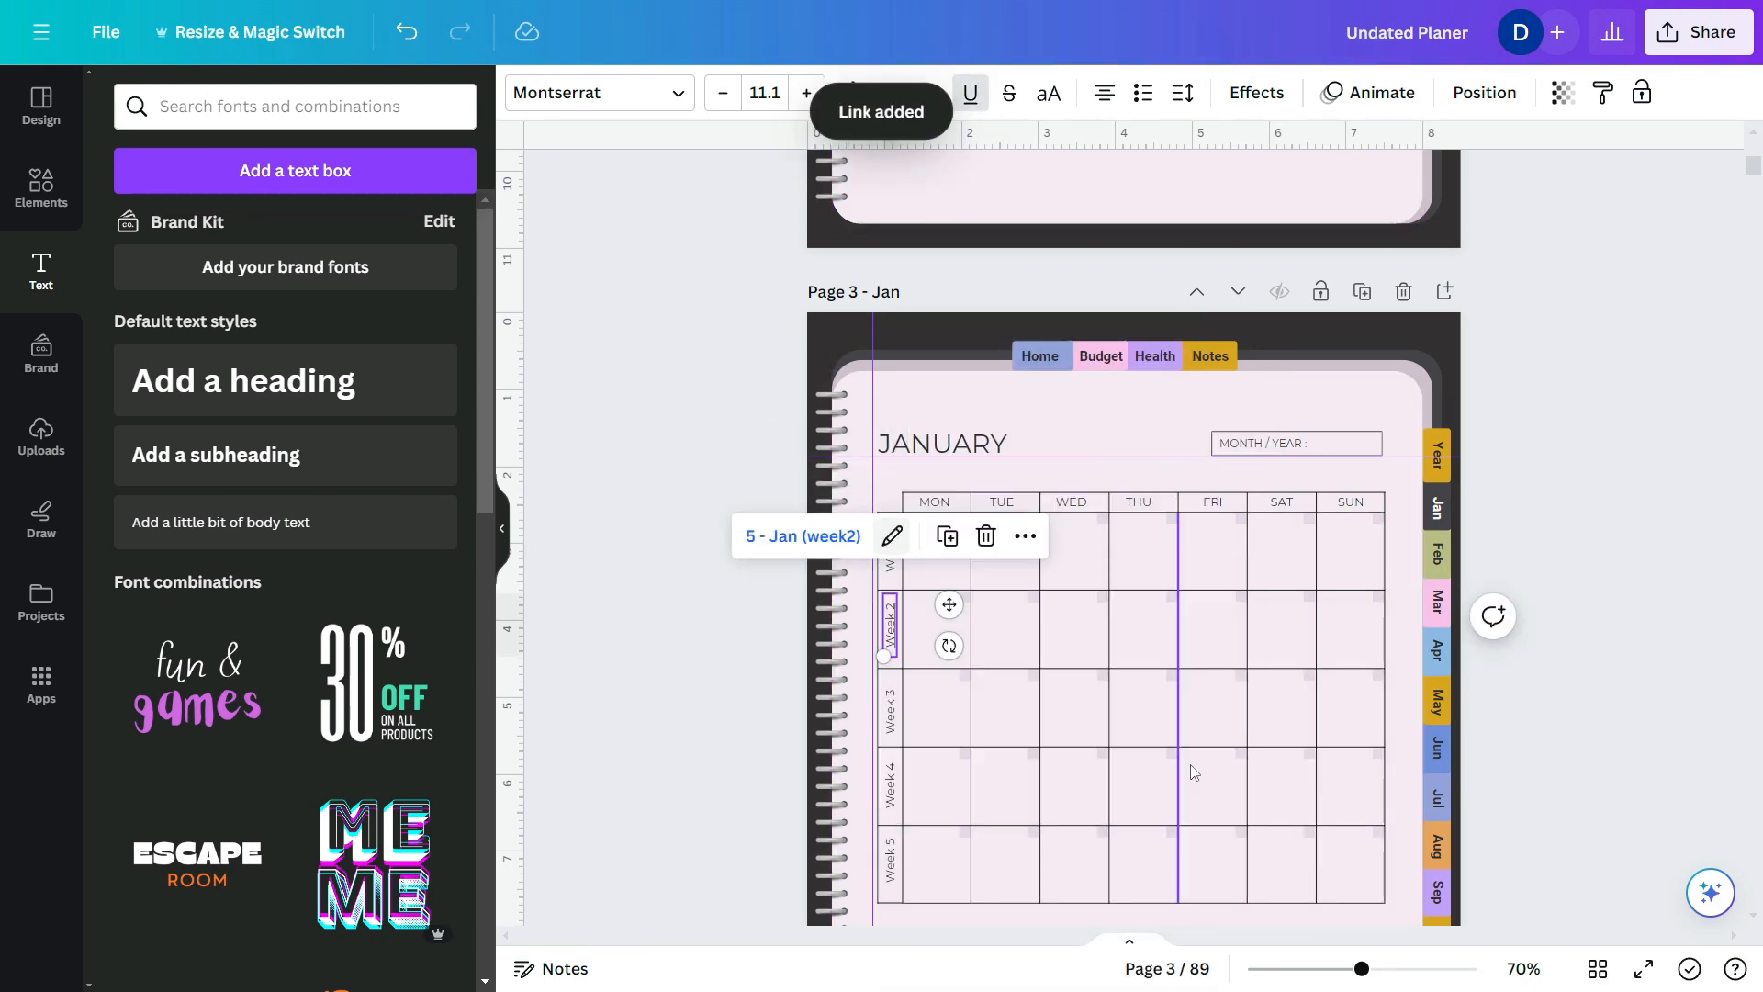
- Link the Week 3 label on page 3 to the page 6 - Jan (week3), using the search term "jan"
right_click(889, 711)
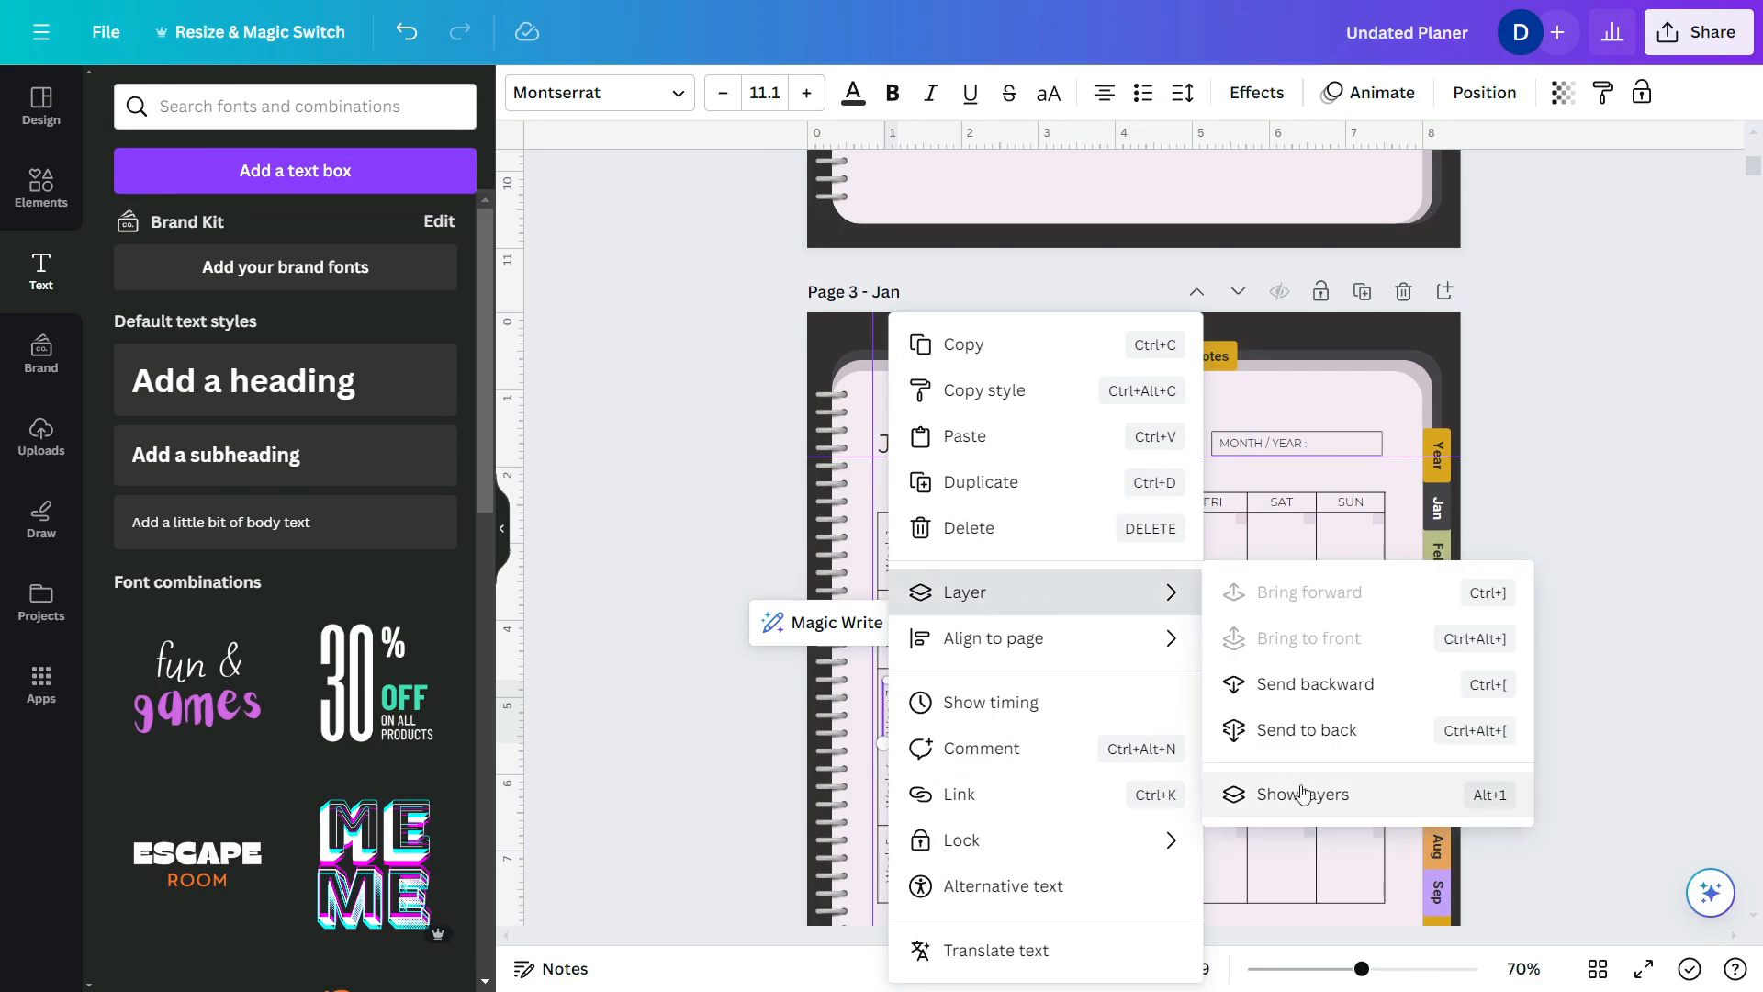
left_click(959, 794)
type("jan")
scroll(1076, 676, "down", 3)
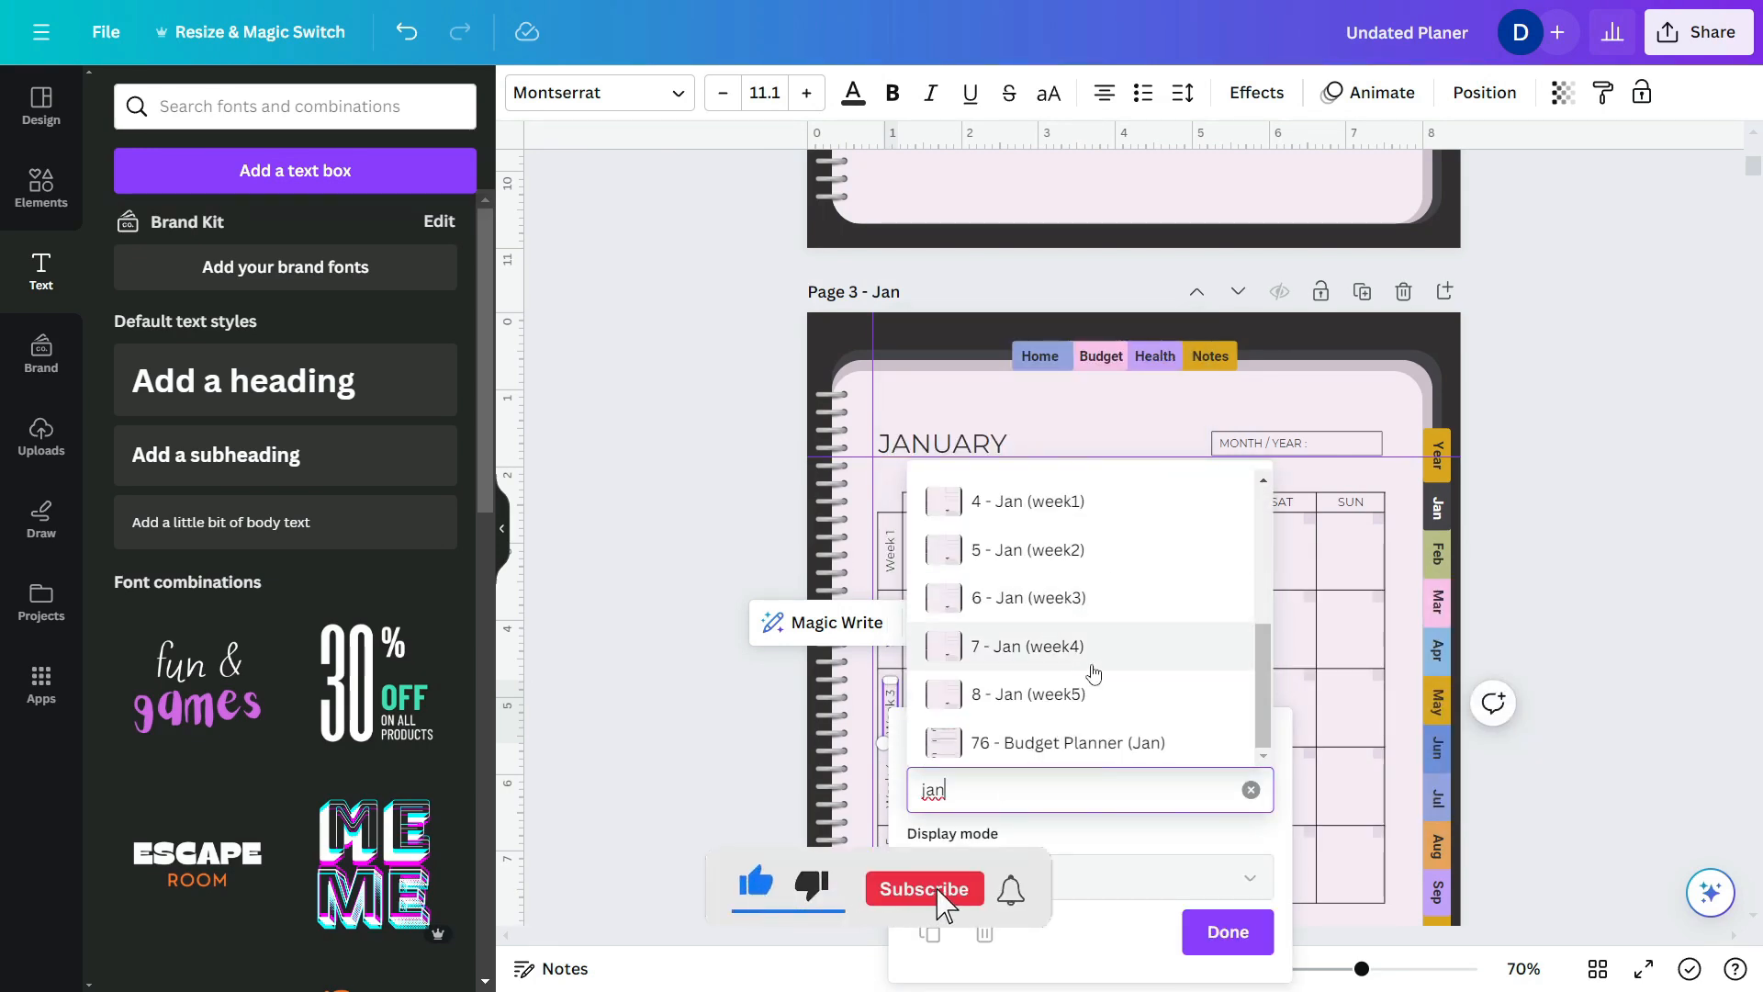
left_click(1088, 597)
- Link the Week 4 label on page 3 to the page 7 - Jan (week4), using the search term "jan"
scroll(937, 317, "down", 2)
right_click(890, 555)
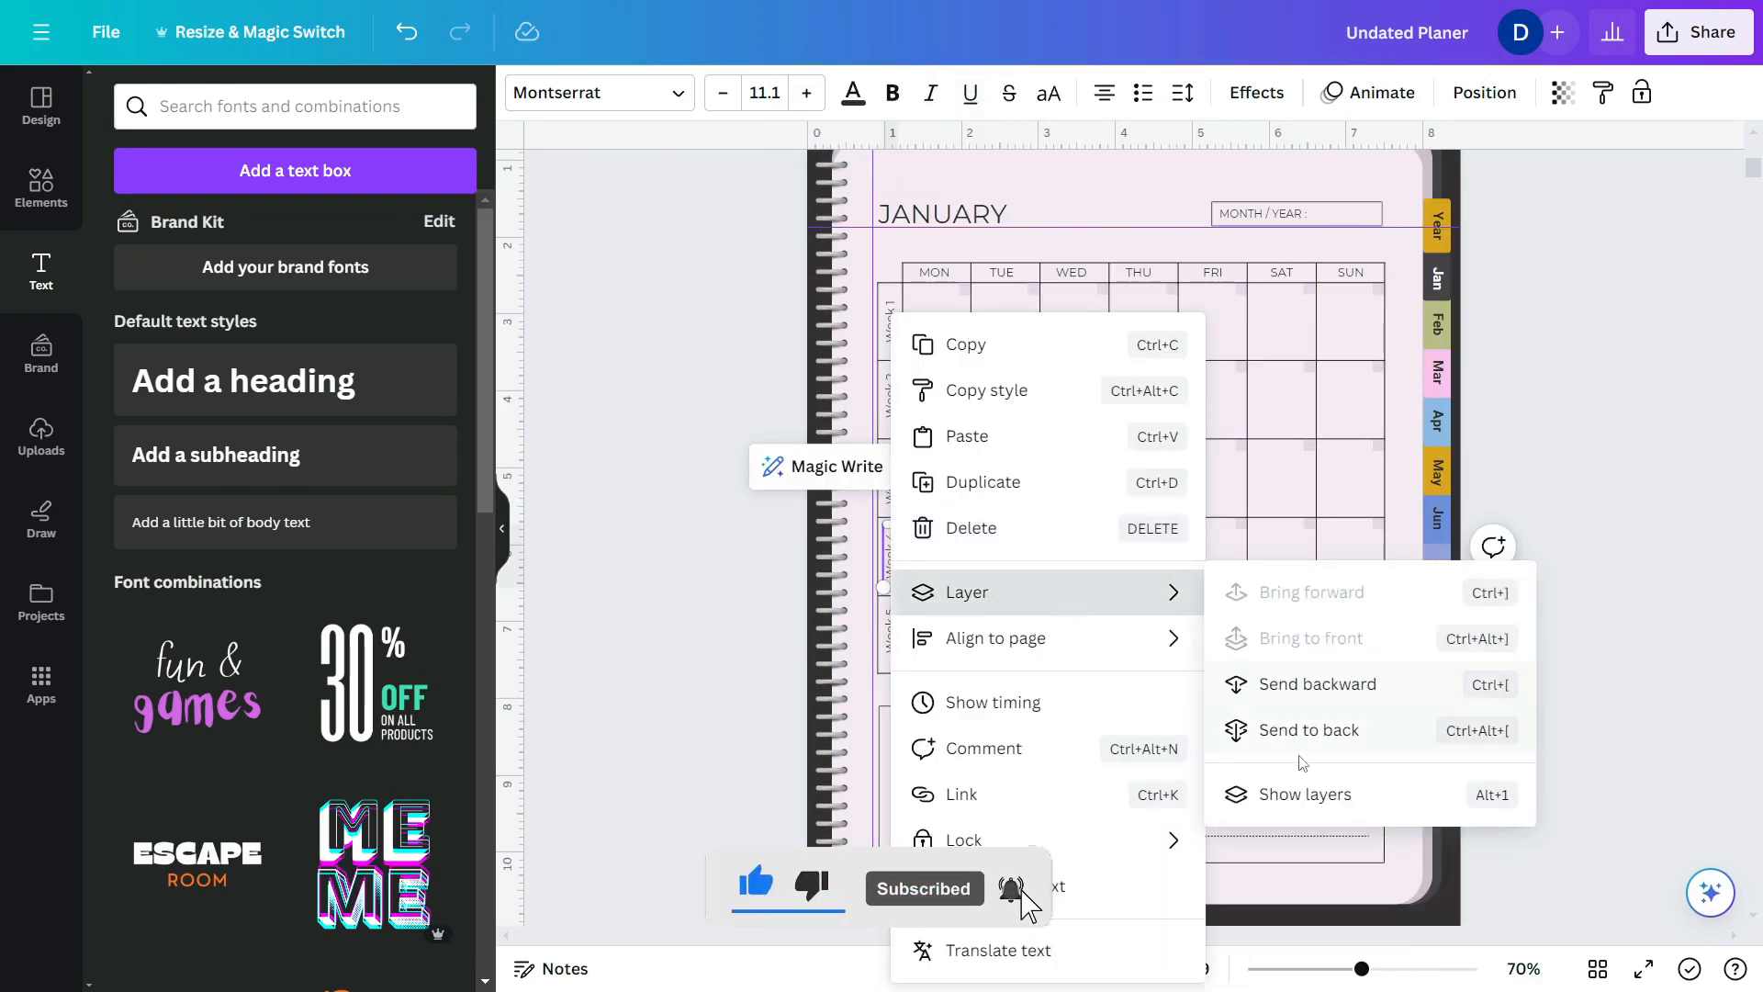
left_click(1166, 795)
type("jan")
left_click(1059, 839)
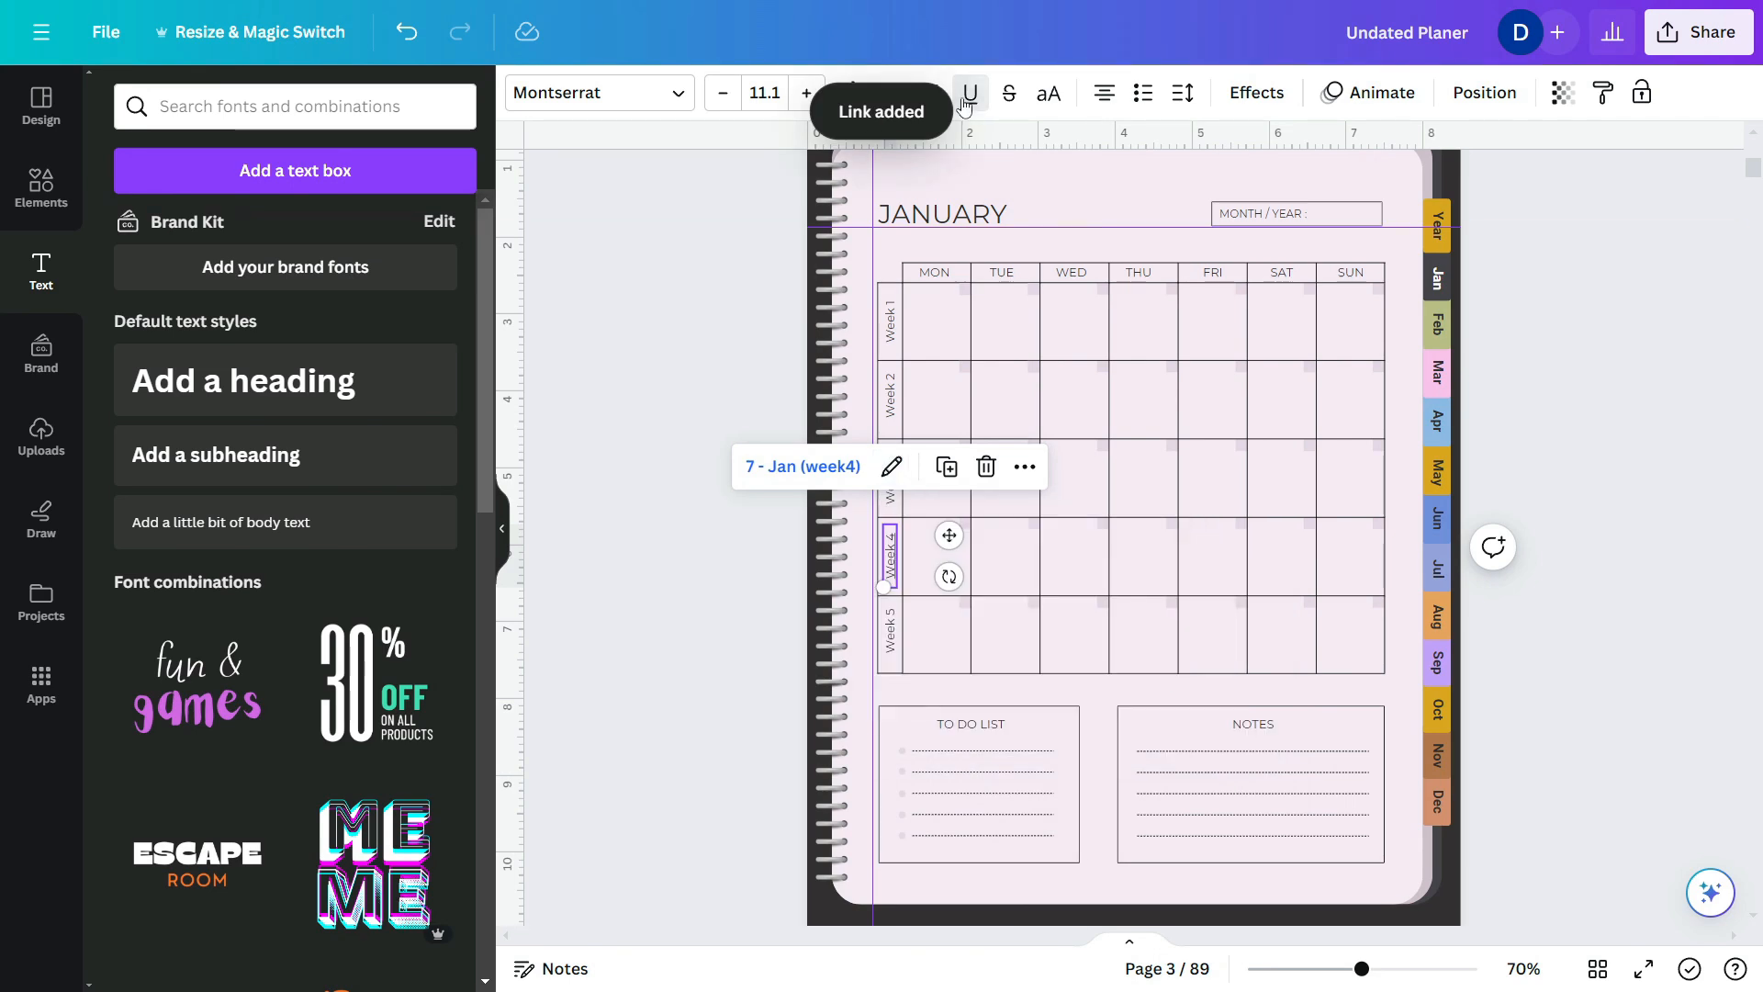
- Link the Week 5 label on page 3 to the page 8 - Jan (week5), using the search term "jan"
right_click(889, 629)
left_click(1072, 791)
type("jan")
scroll(1083, 646, "down", 3)
left_click(1076, 640)
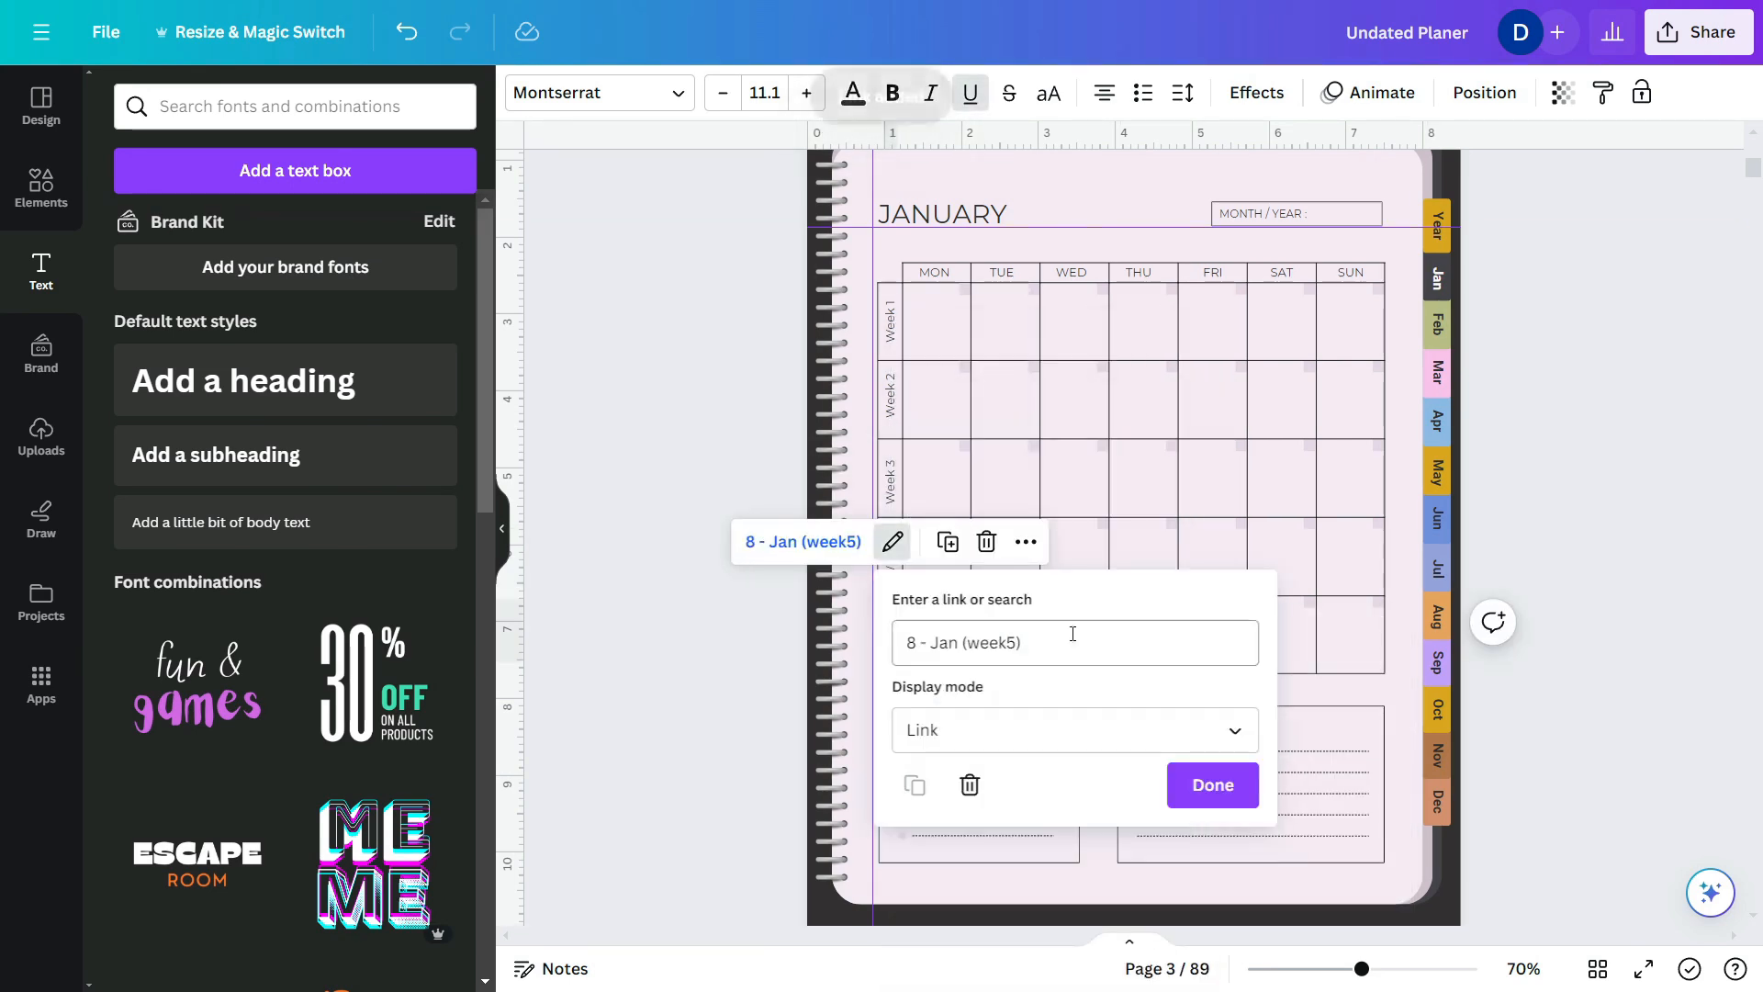
left_click(1341, 610)
- Look over the January weekly pages and the February calendar page with its week labels and month tabs
scroll(1240, 574, "down", 6)
scroll(1139, 545, "down", 12)
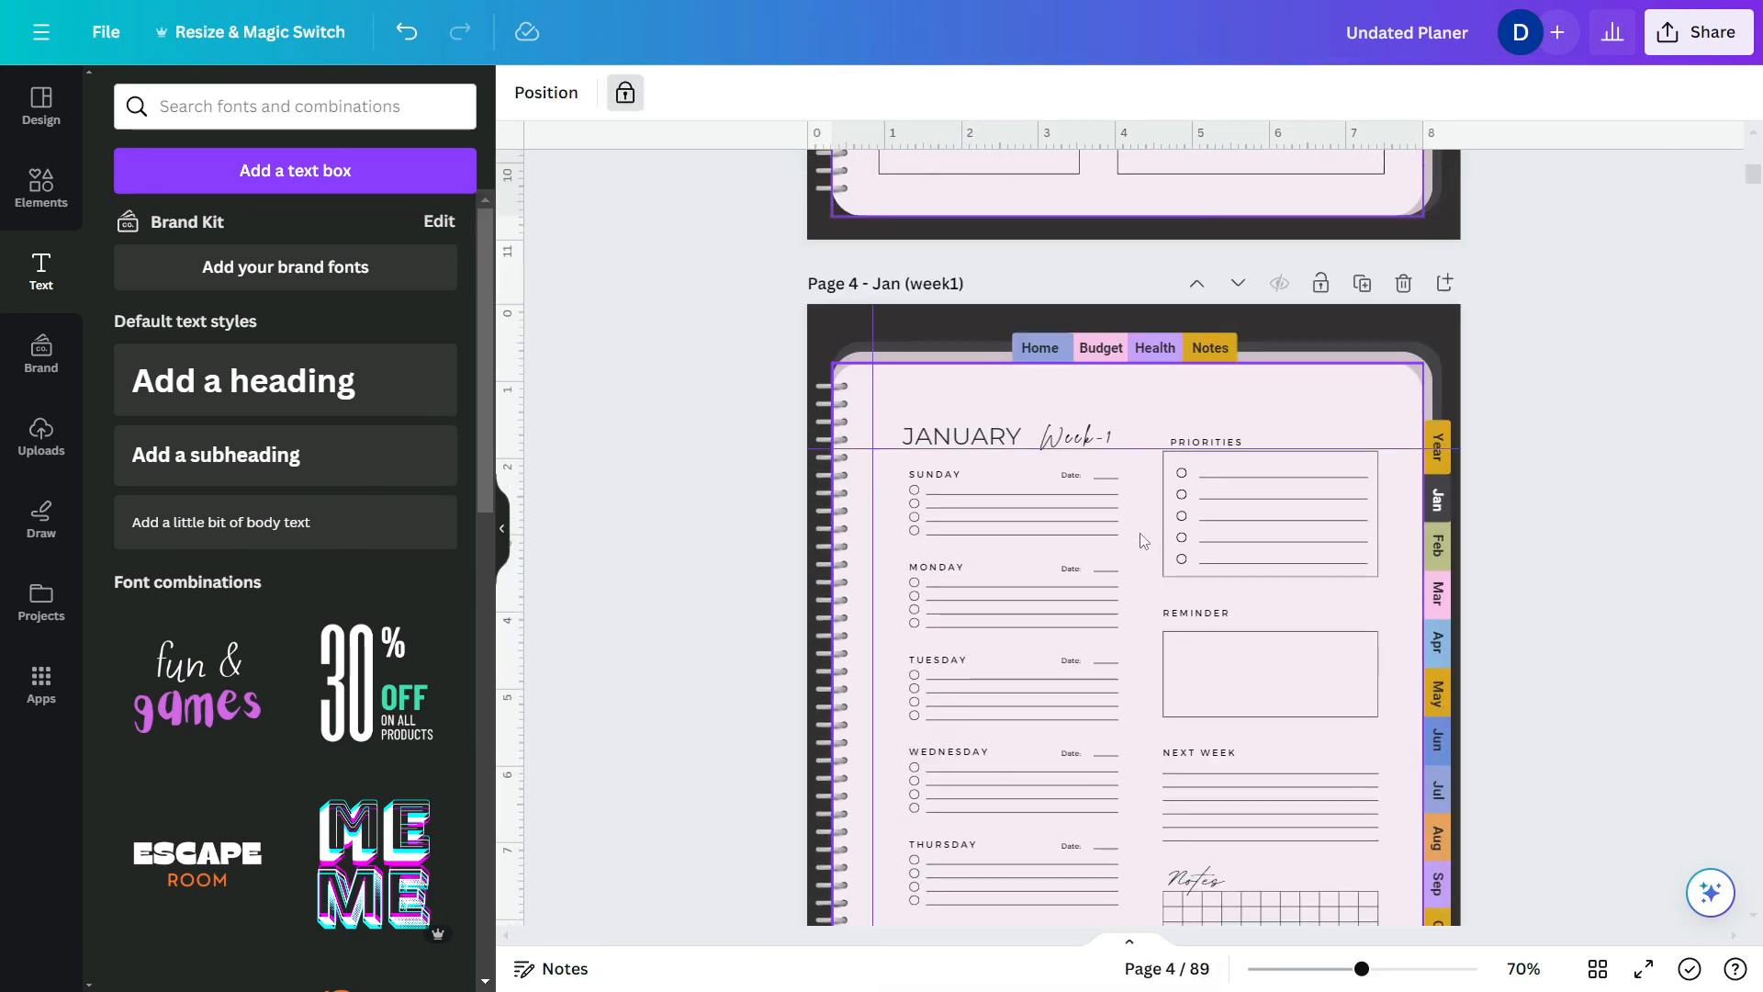
scroll(1139, 532, "down", 20)
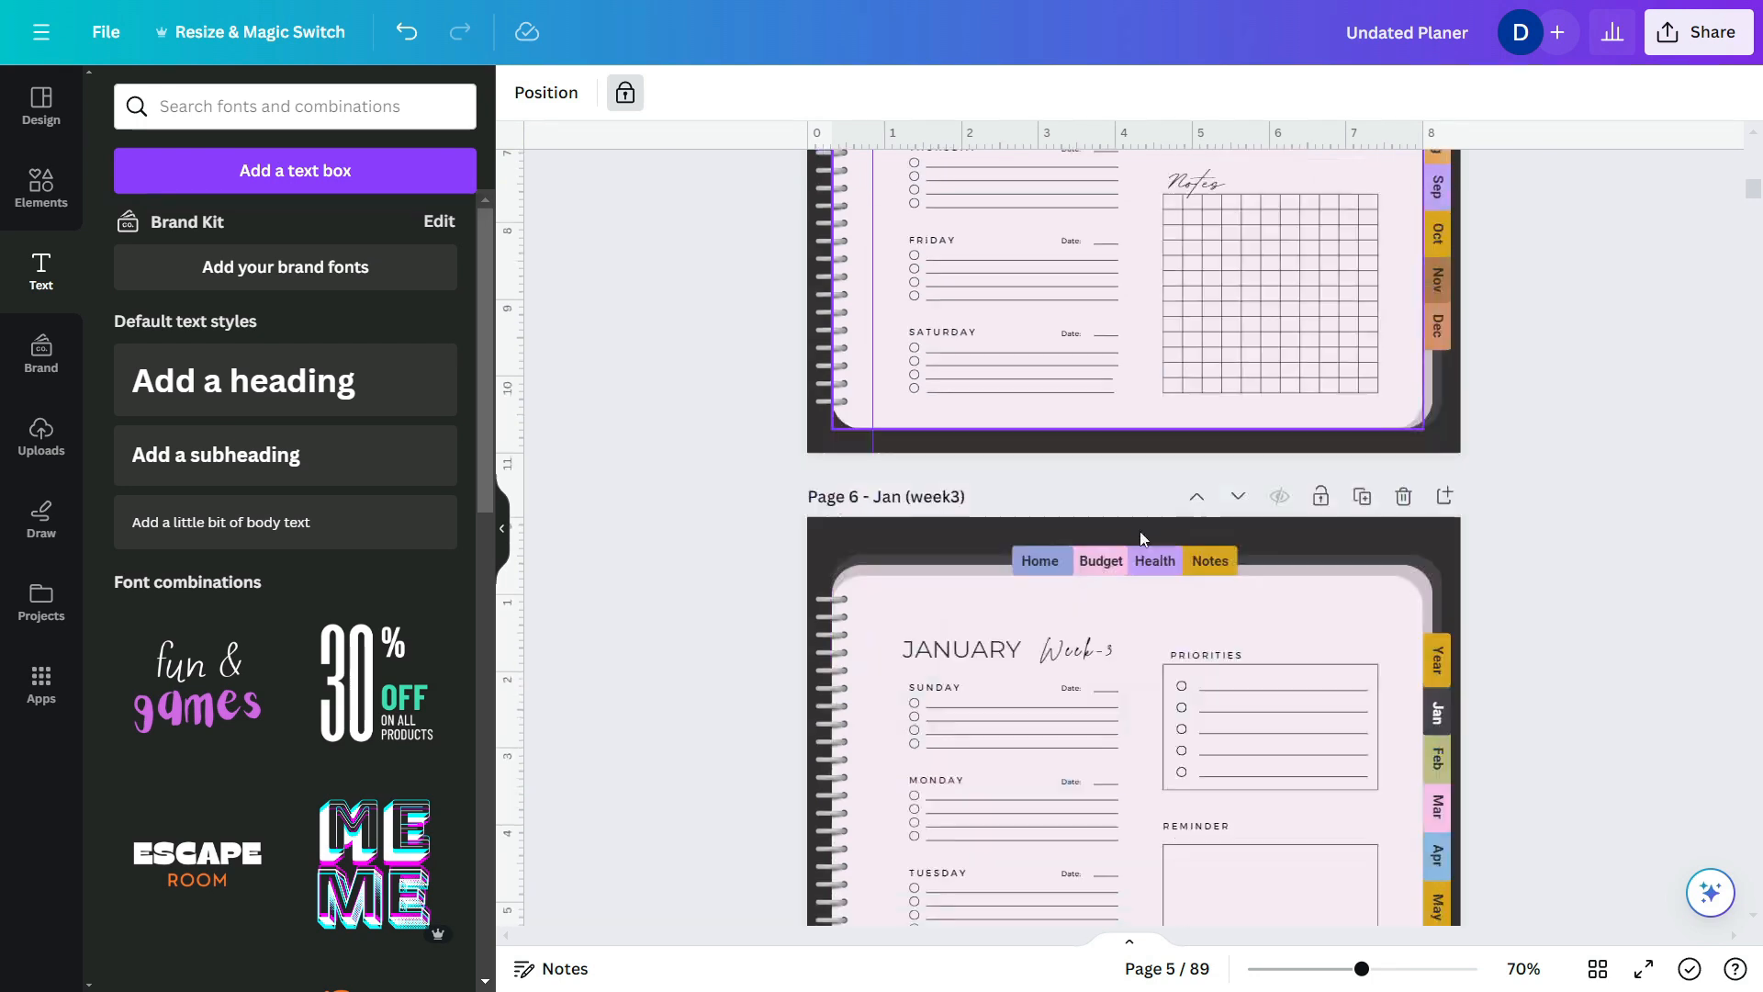
scroll(1050, 583, "down", 7)
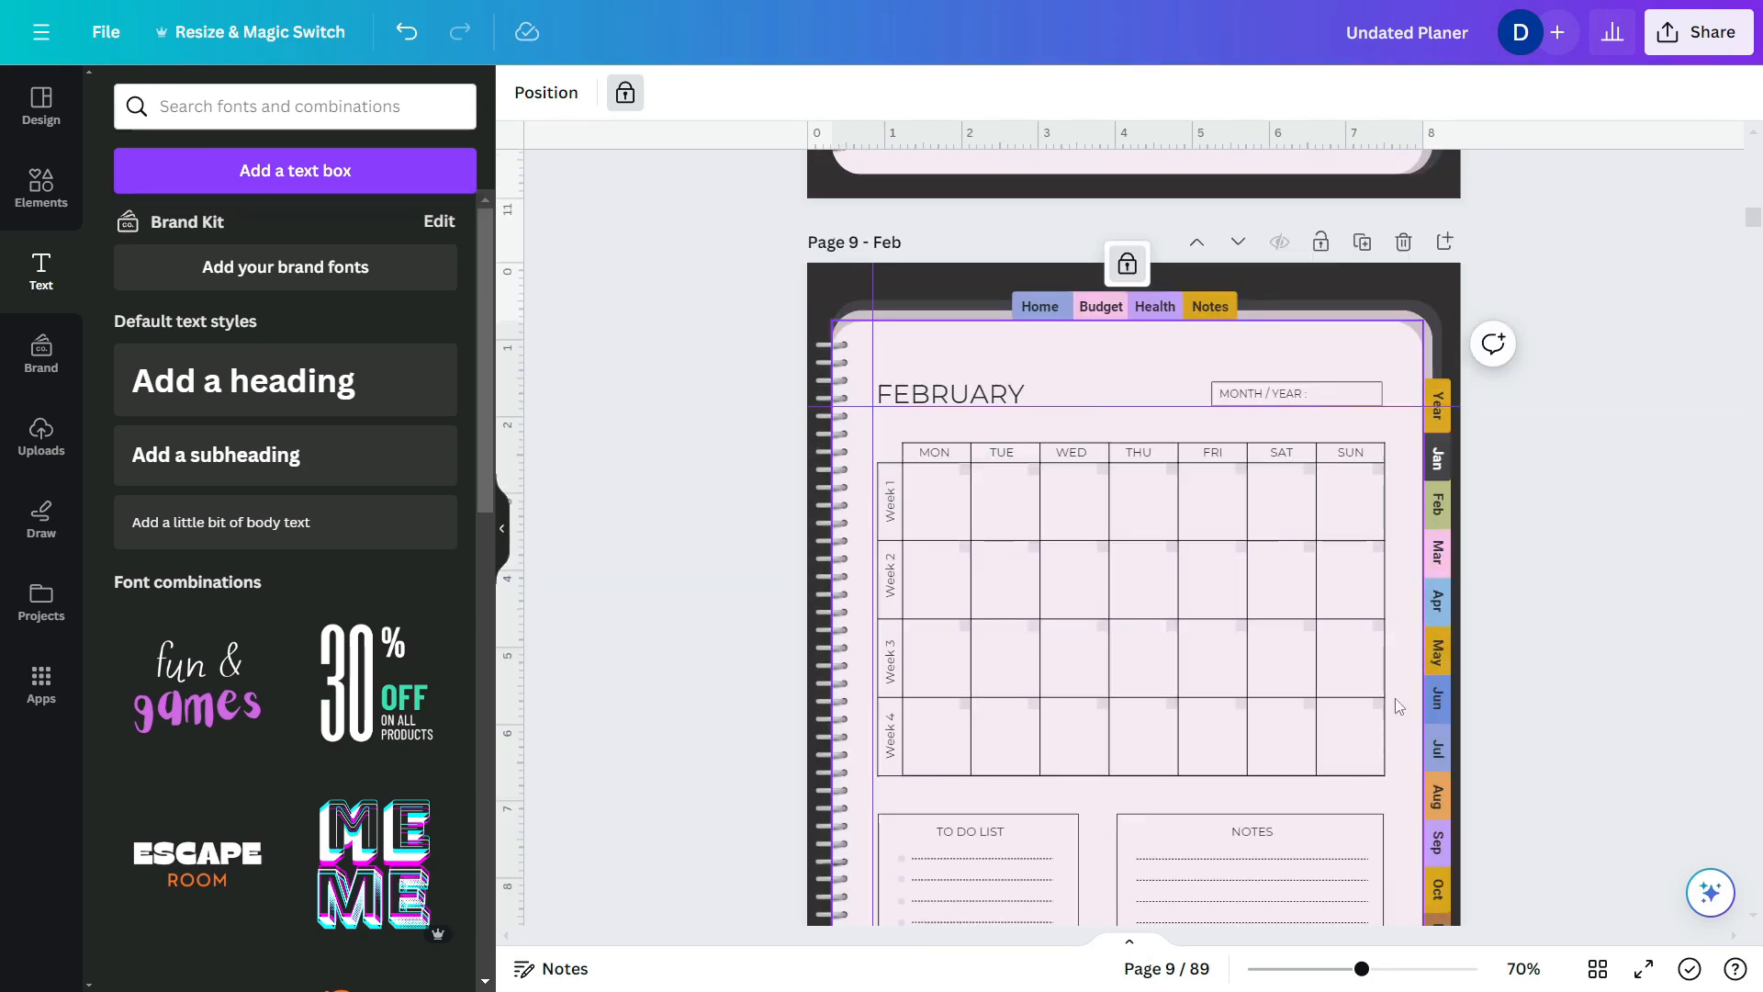
scroll(1443, 630, "up", 7)
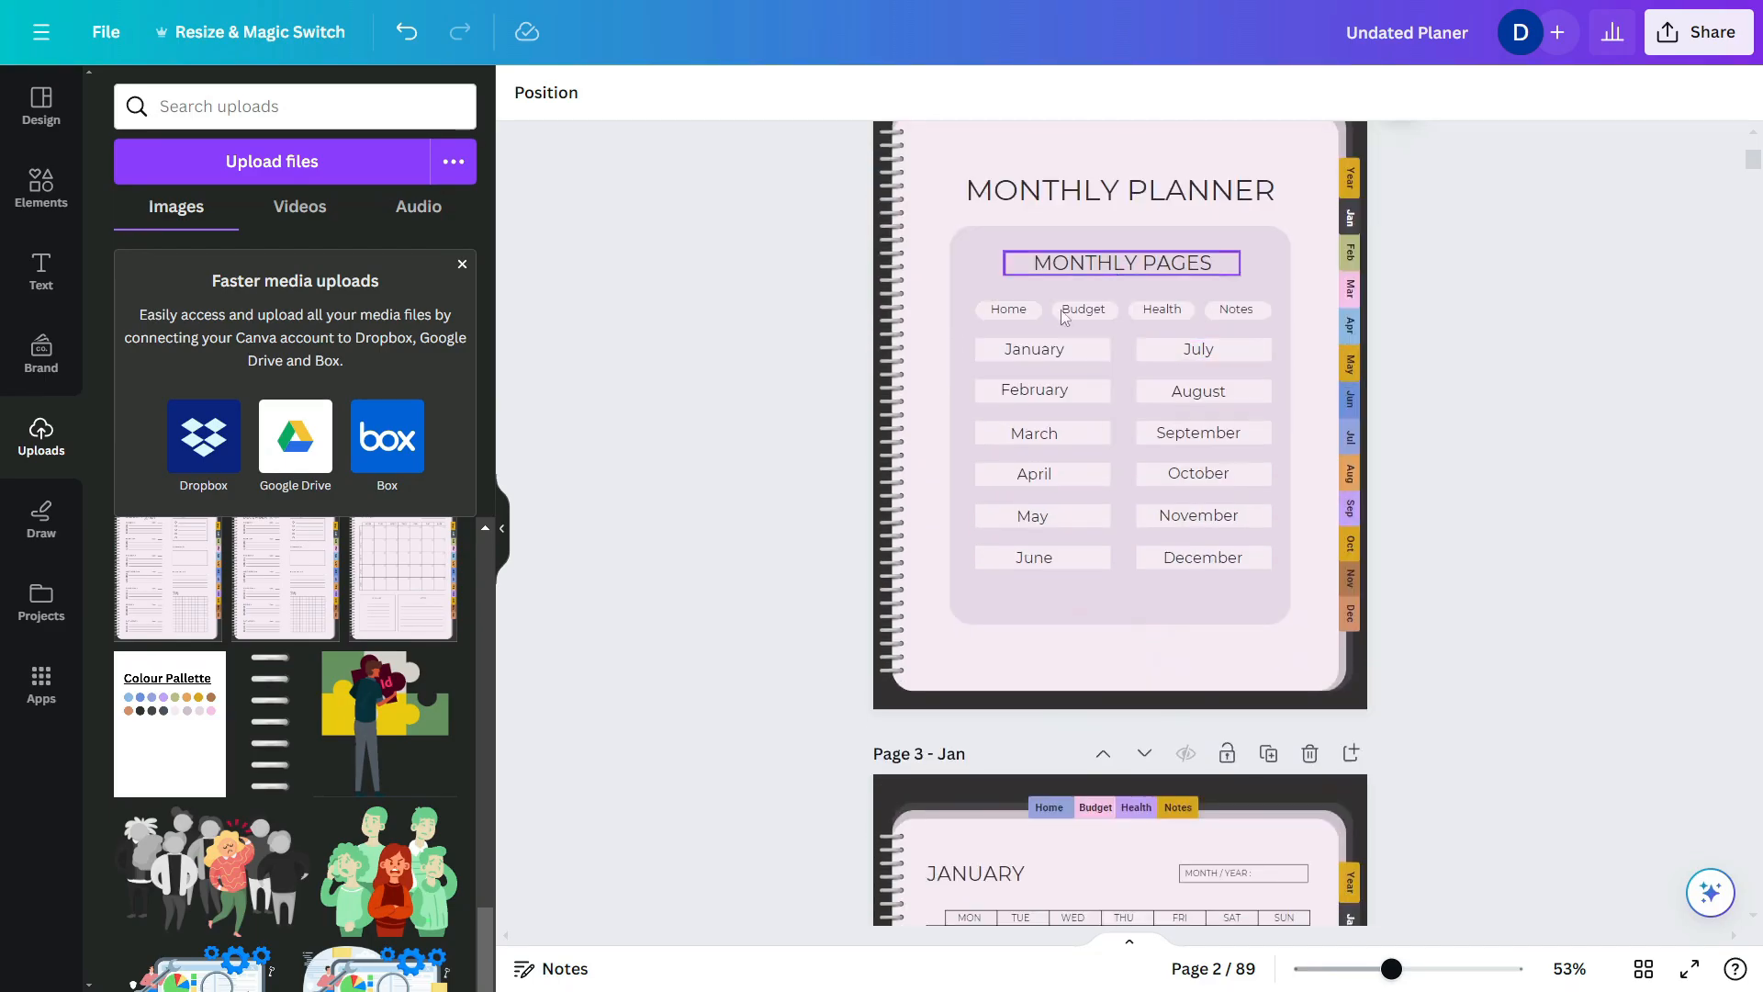
- Fill the background of page 1 with the near-black colour sampled from the second row of the Colour Pallette swatches
scroll(1275, 388, "up", 1)
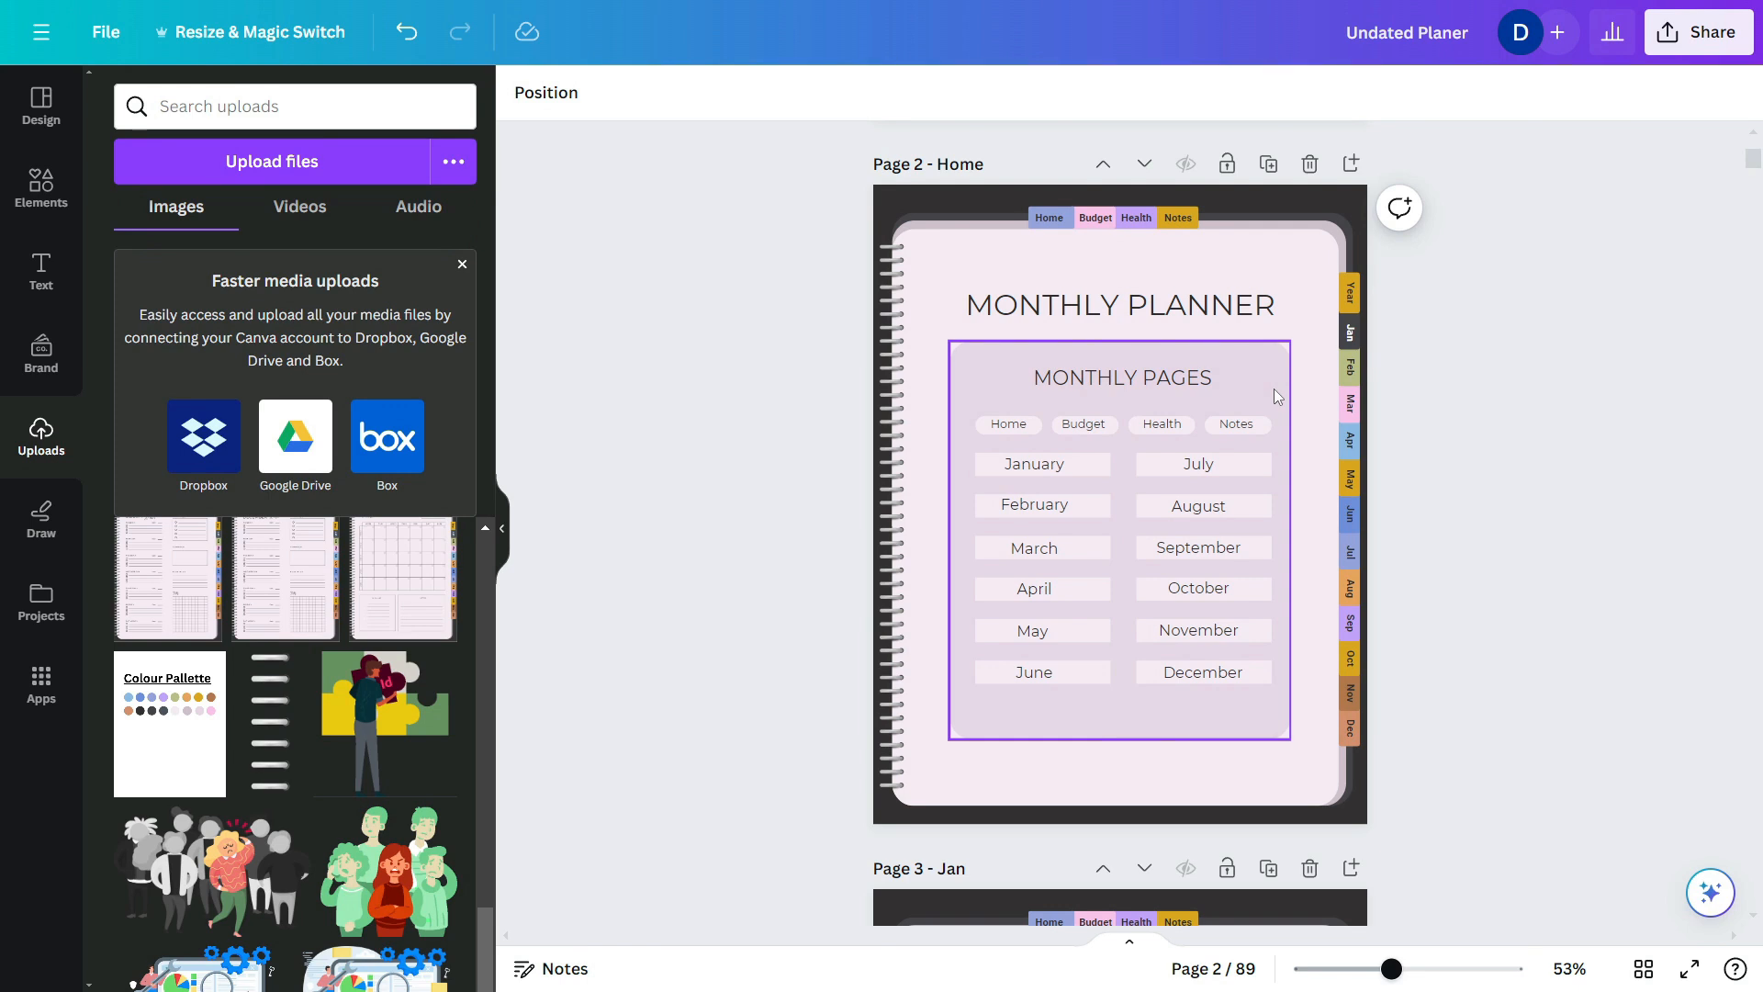
scroll(1274, 389, "up", 5)
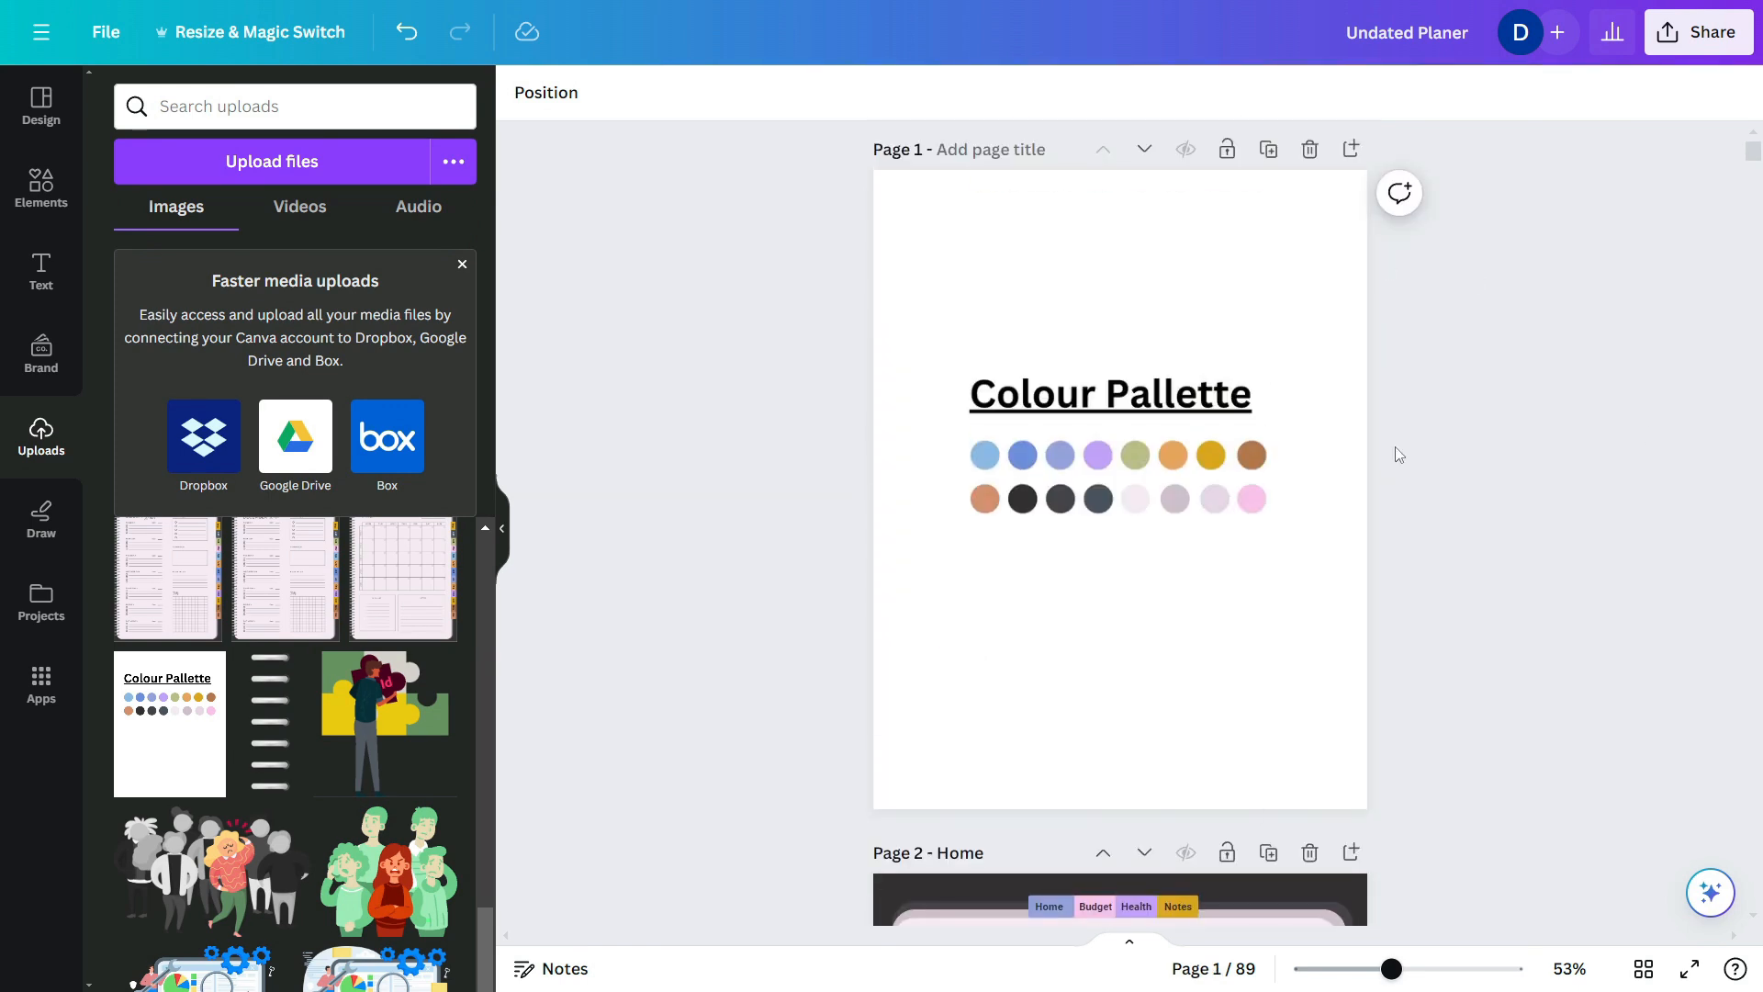
left_click(984, 225)
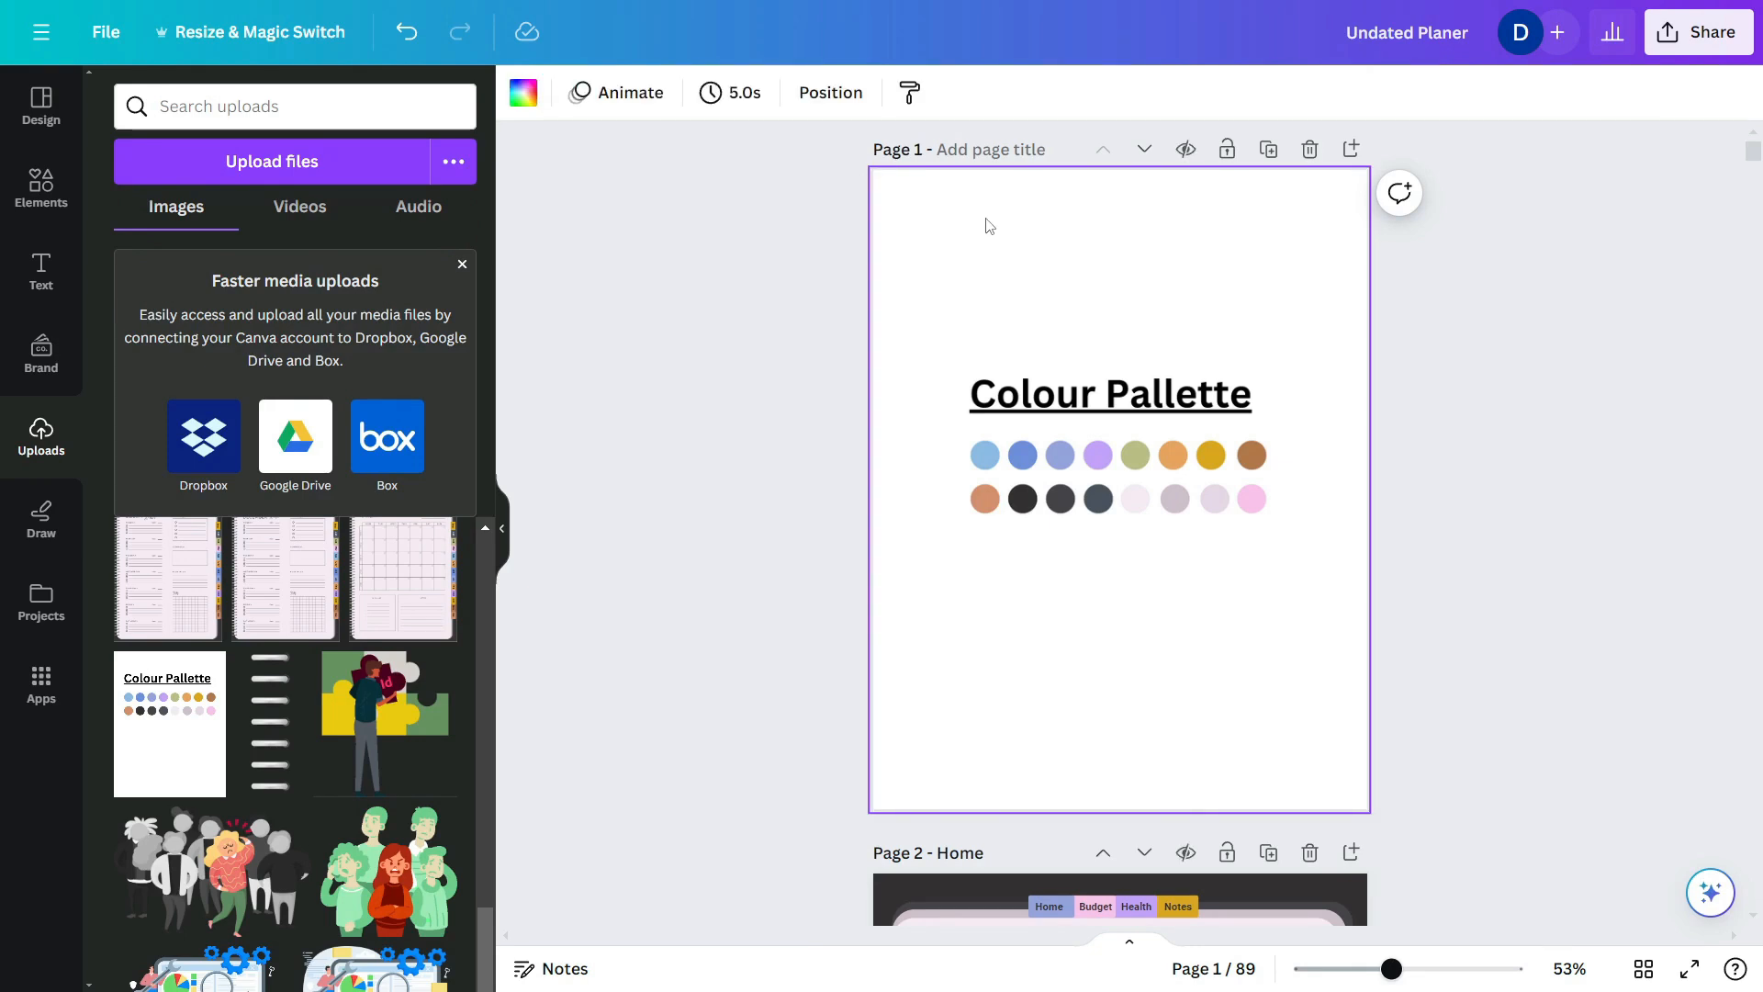
left_click(524, 93)
left_click(142, 234)
left_click(417, 522)
left_click(1055, 506)
left_click(417, 521)
left_click(1026, 503)
- Delete the Colour Pallette title and all its colour swatches from page 1
left_click(1330, 448)
left_click(1176, 488)
key("Delete")
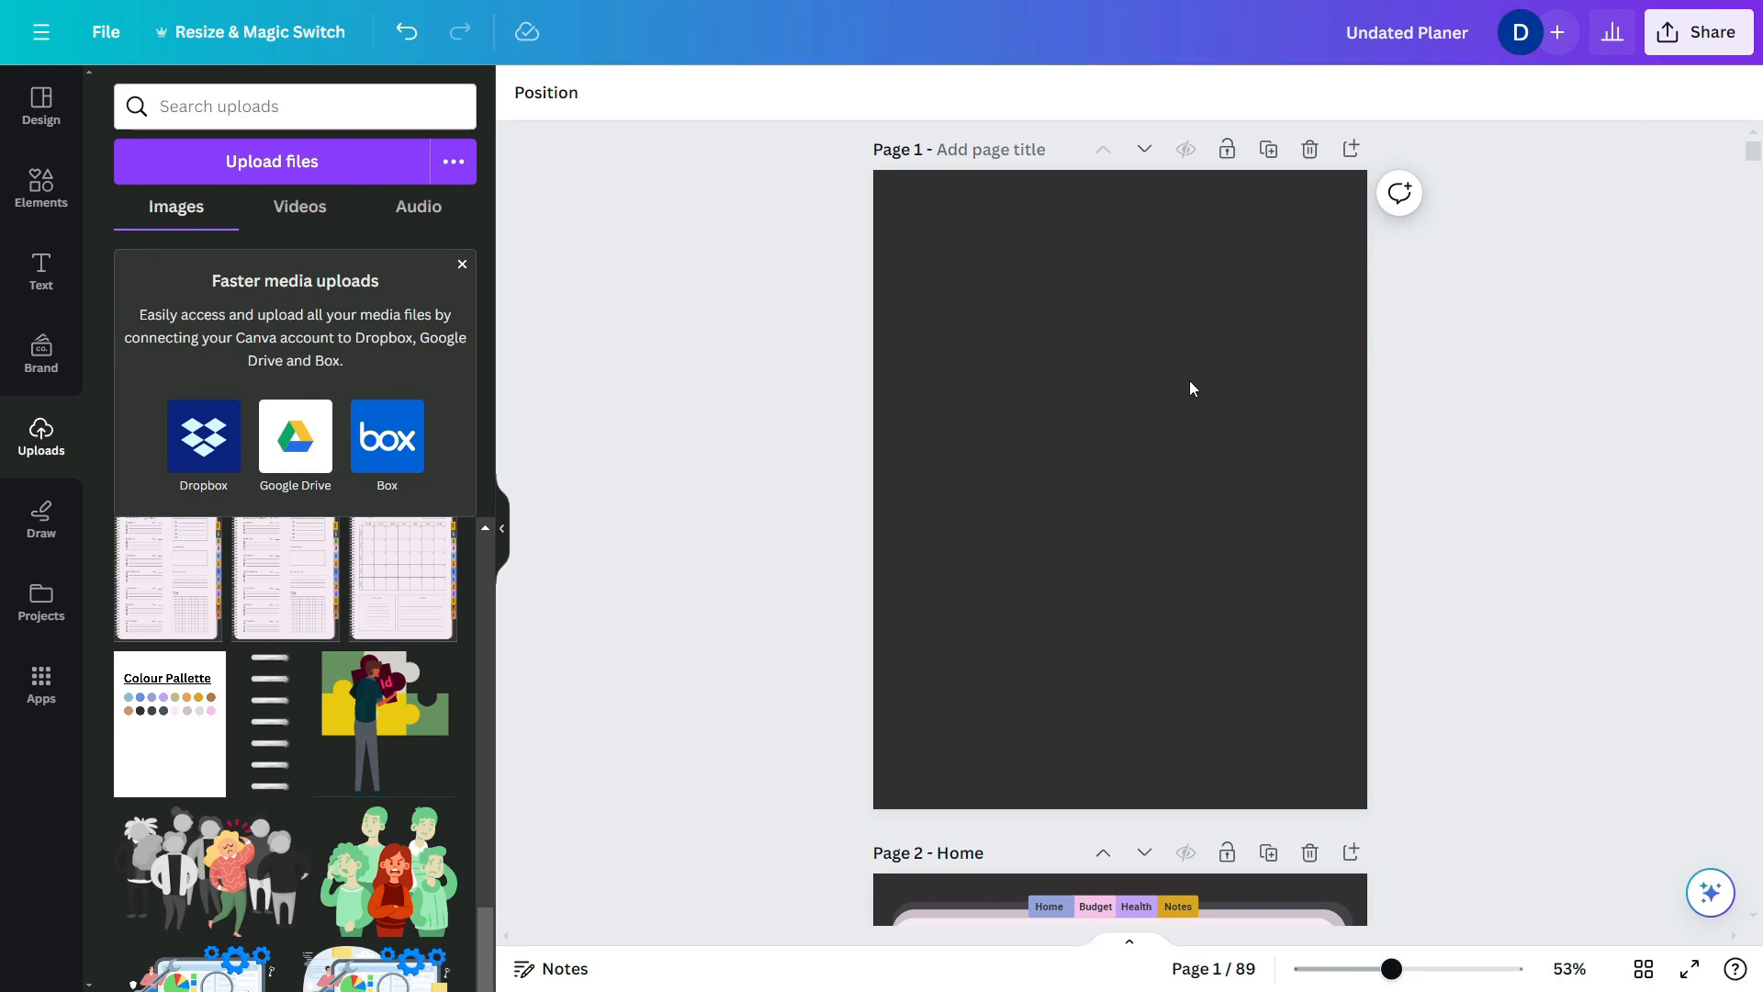
- Browse the design templates for "planner cover page" to examine possible cover styles
left_click(40, 107)
left_click(272, 226)
scroll(149, 248, "down", 7)
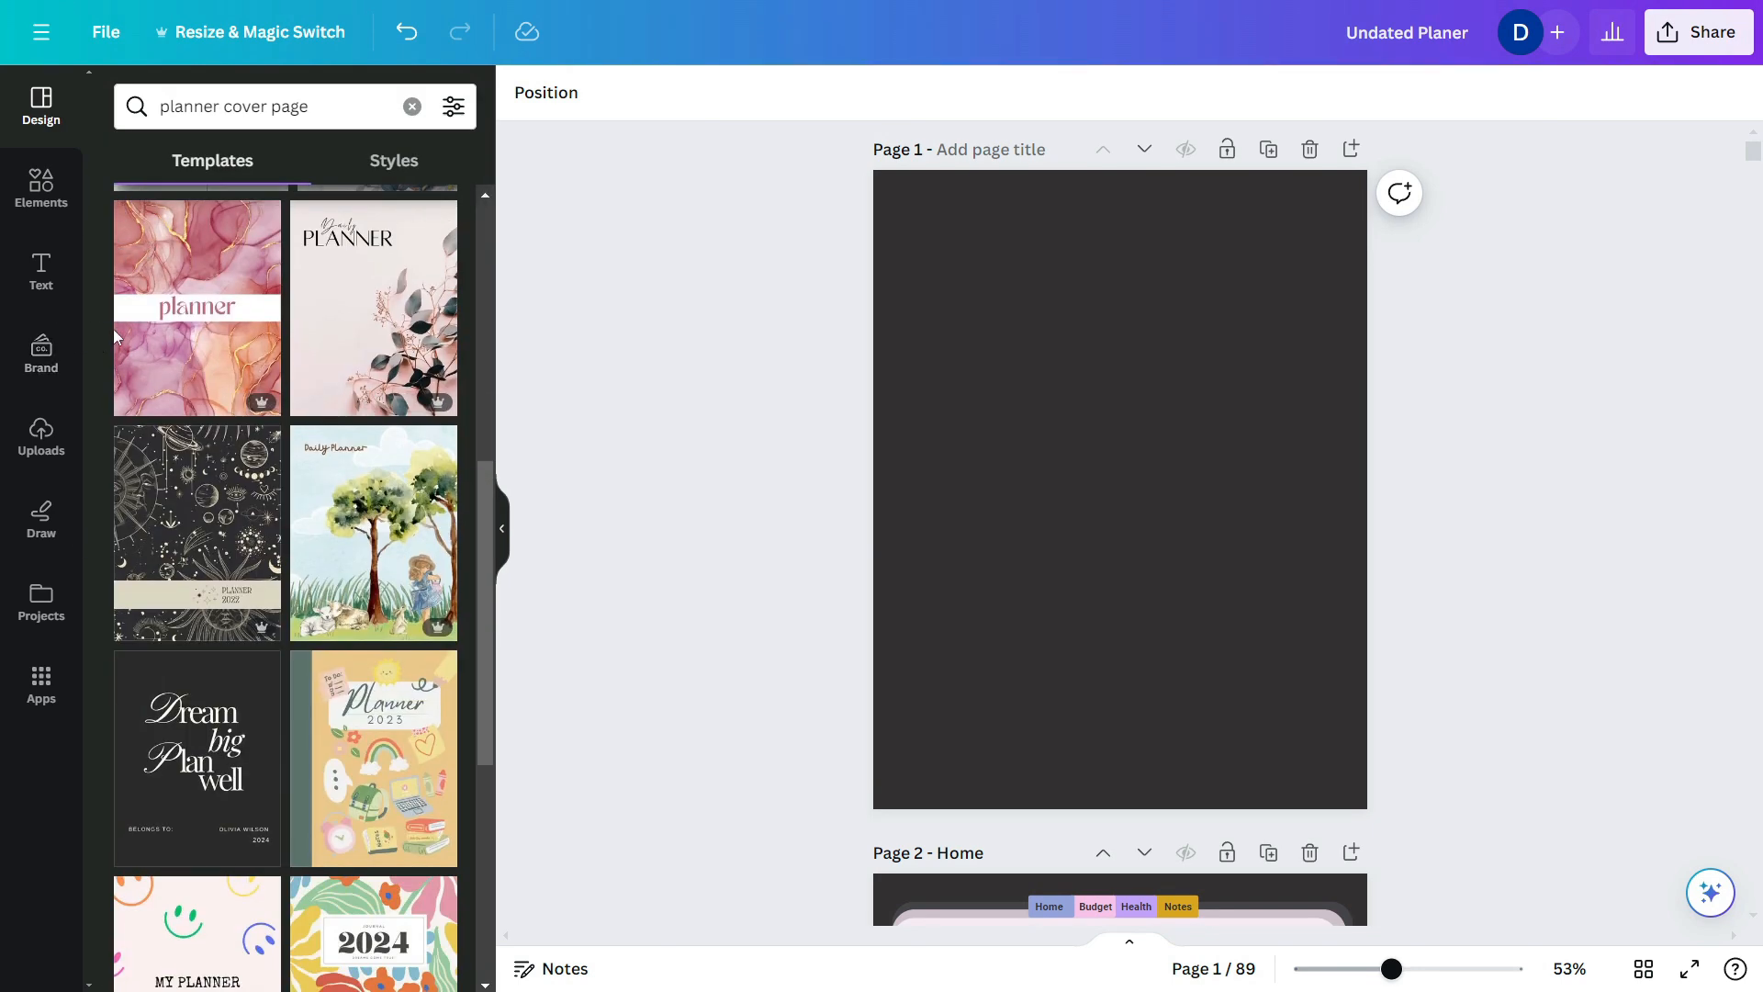
scroll(183, 413, "down", 10)
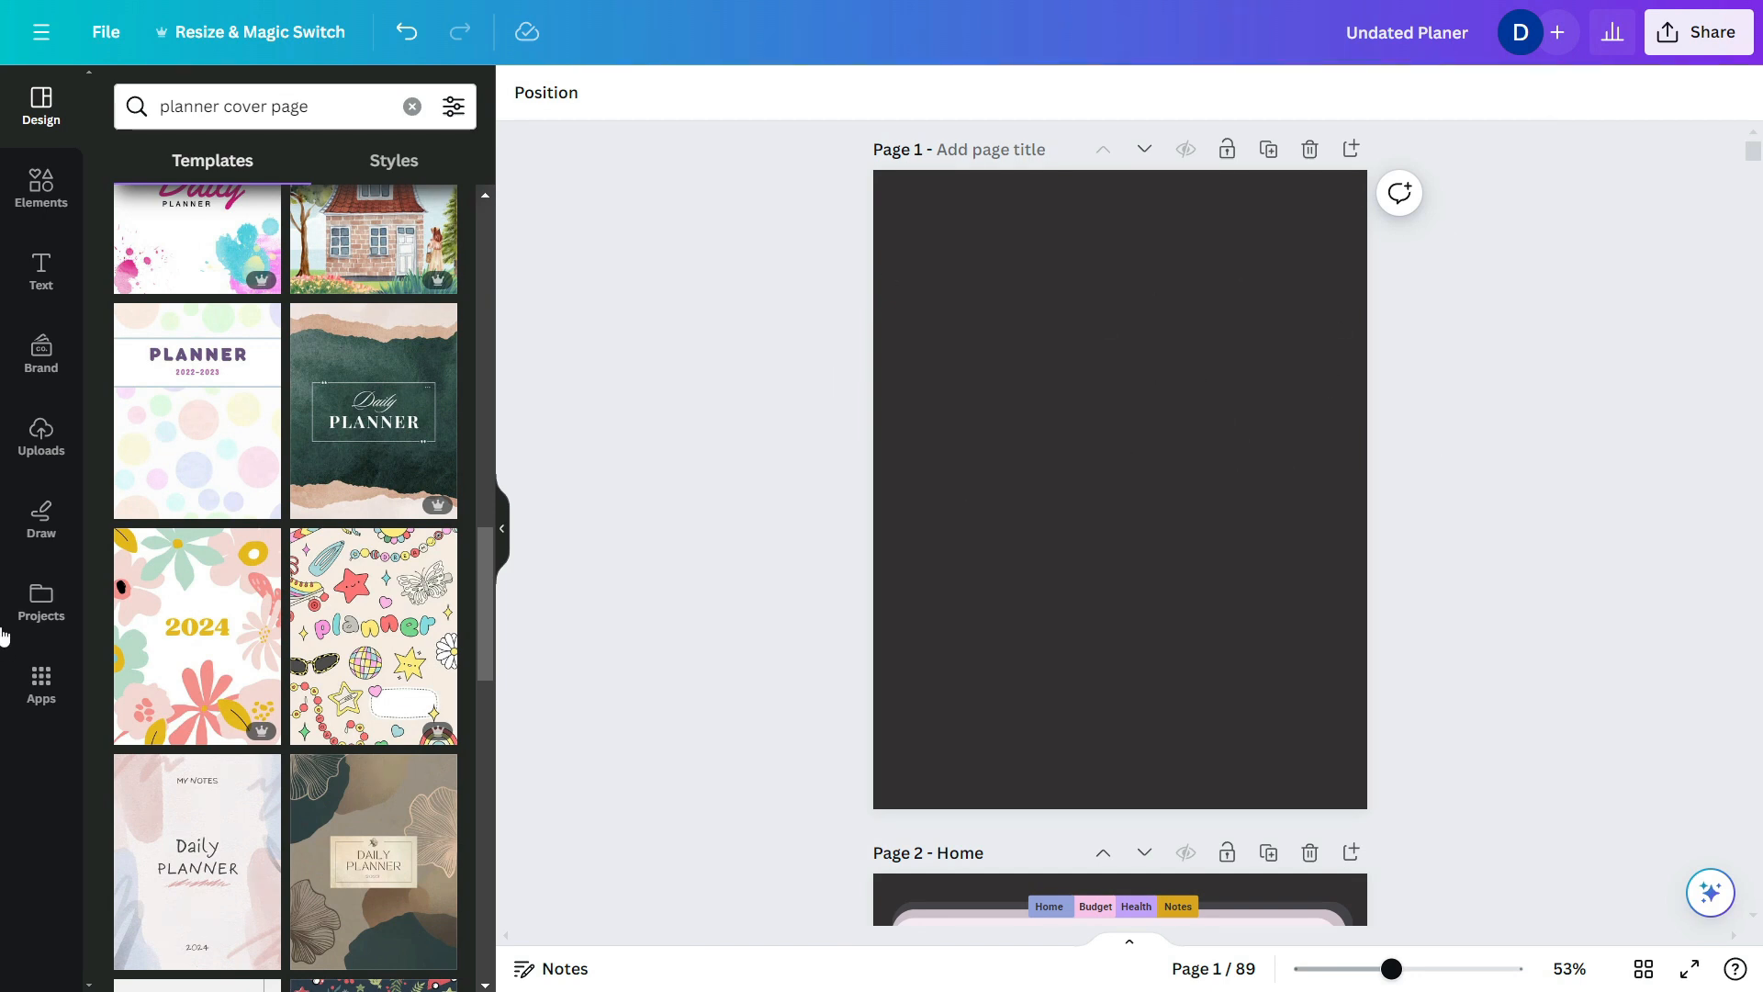
- Add the heading "Undated" to page 1 and duplicate it directly below with the text "Monthly Planner"
left_click(46, 268)
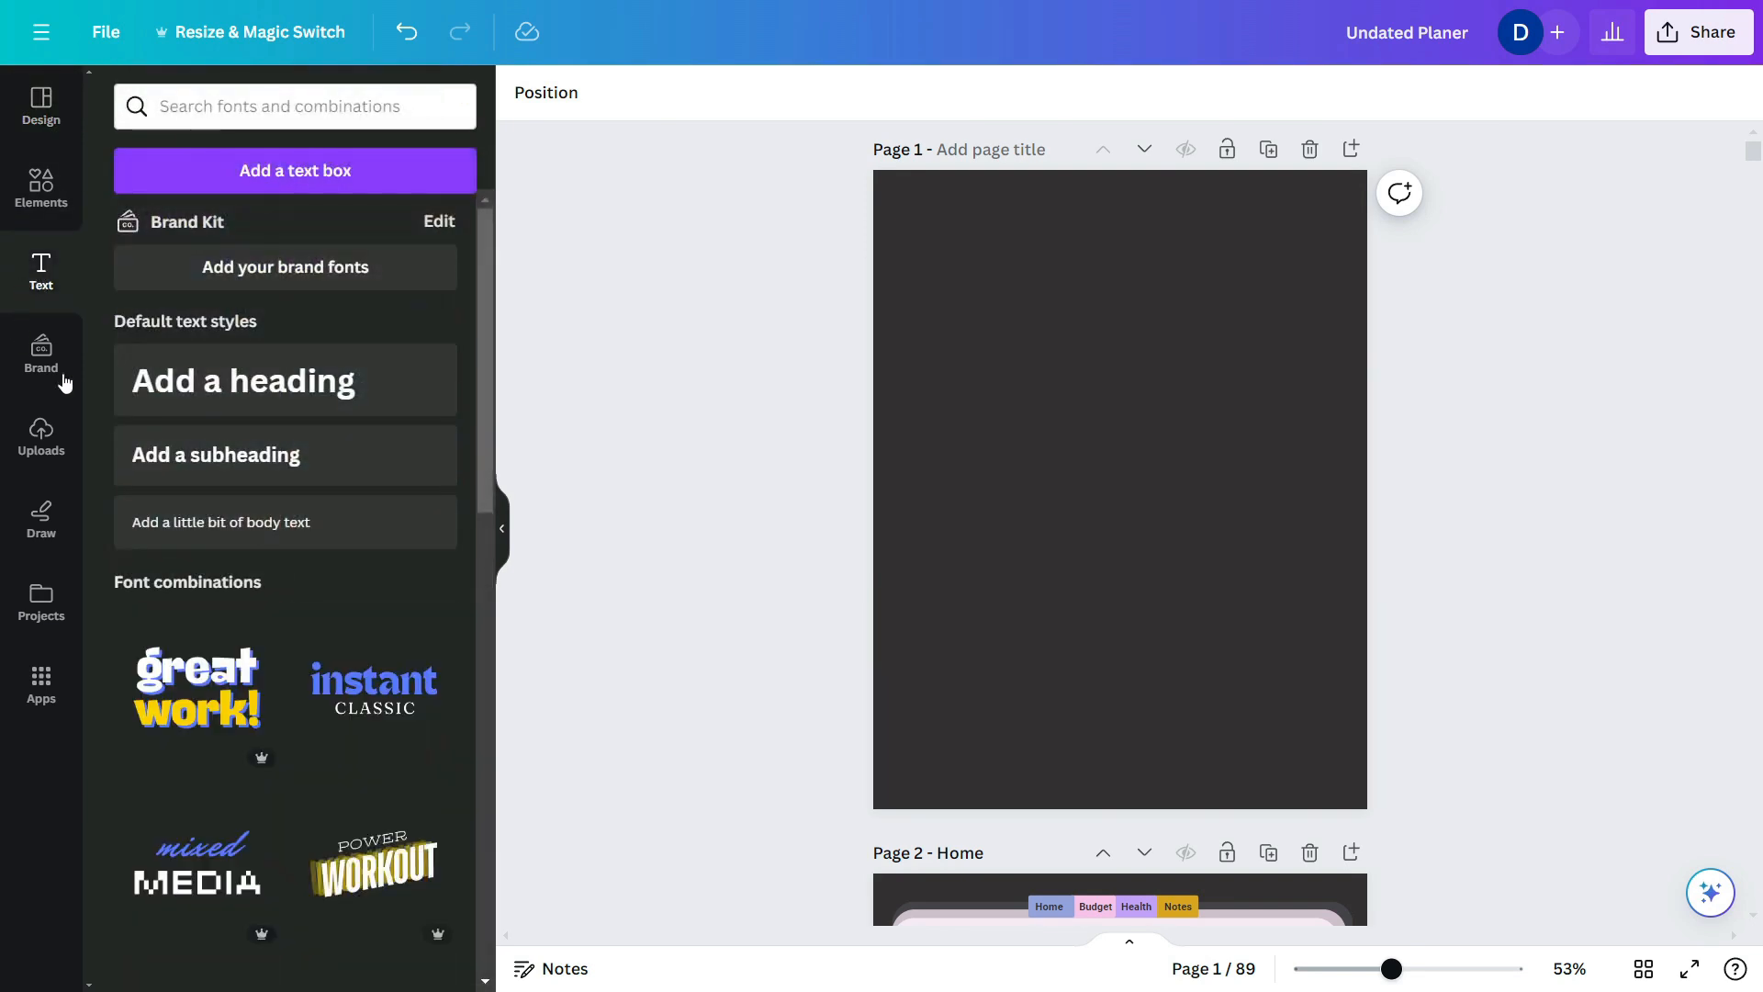
left_click(271, 393)
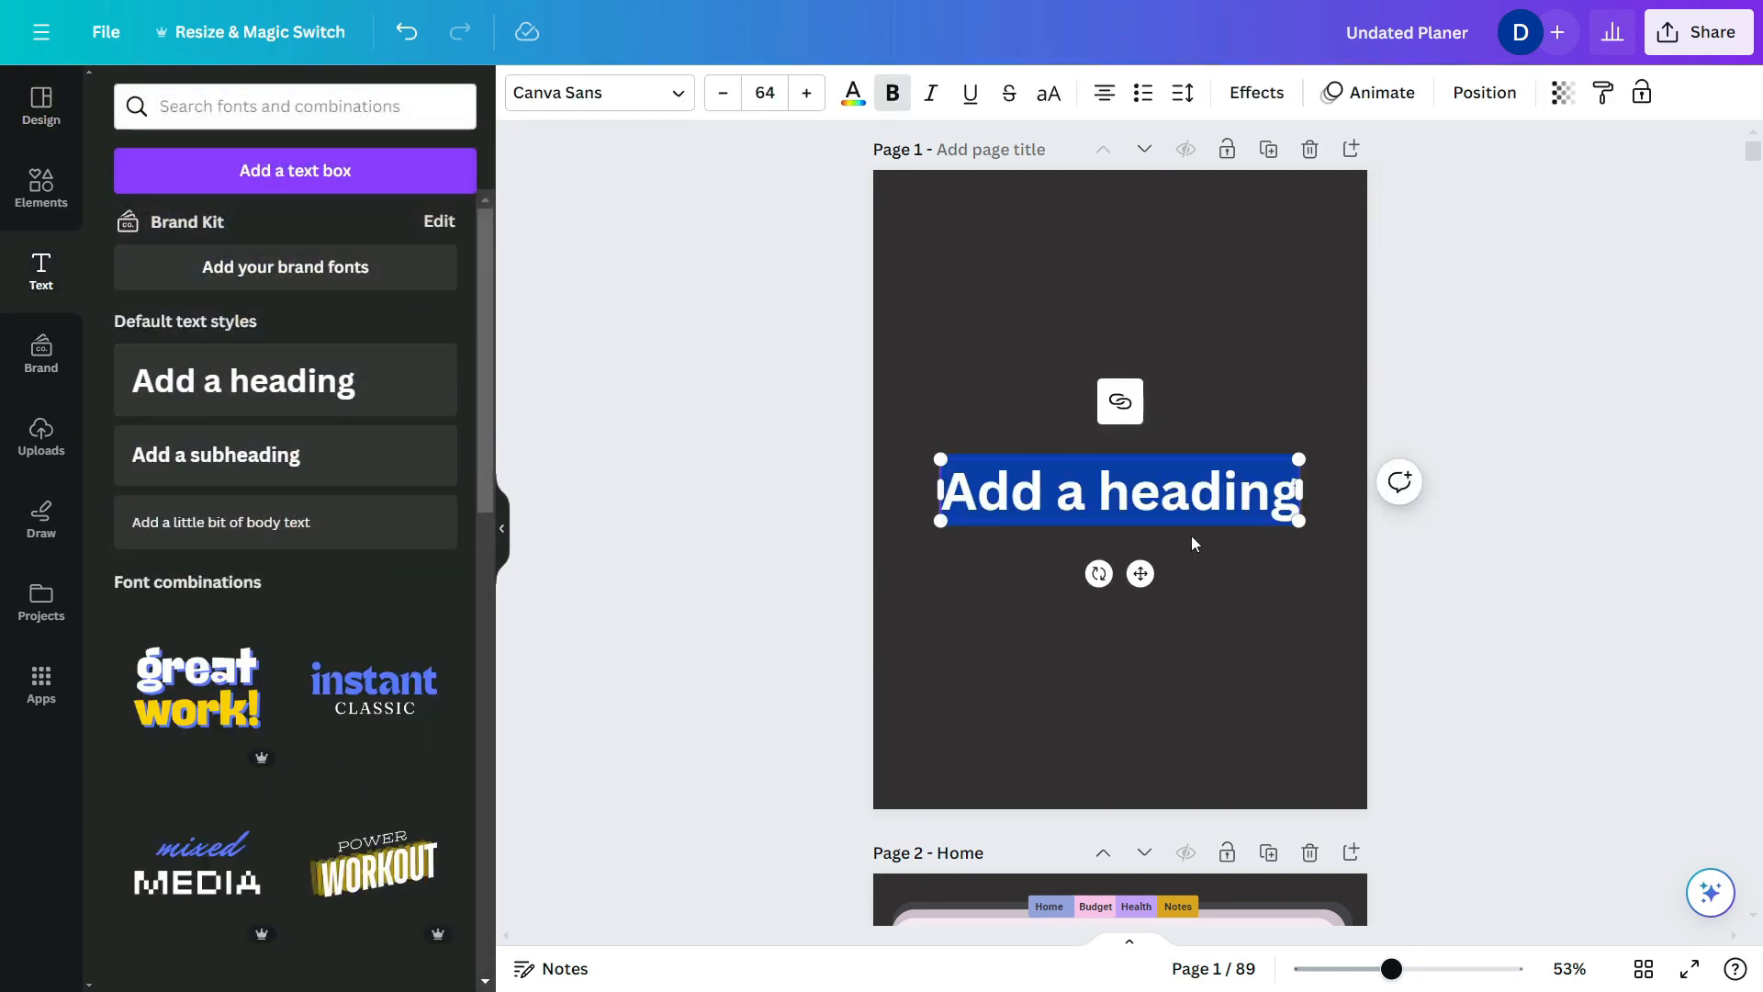
type("Undated")
left_click_drag(1115, 508, 1115, 569, "alt")
type("Monthly Planner")
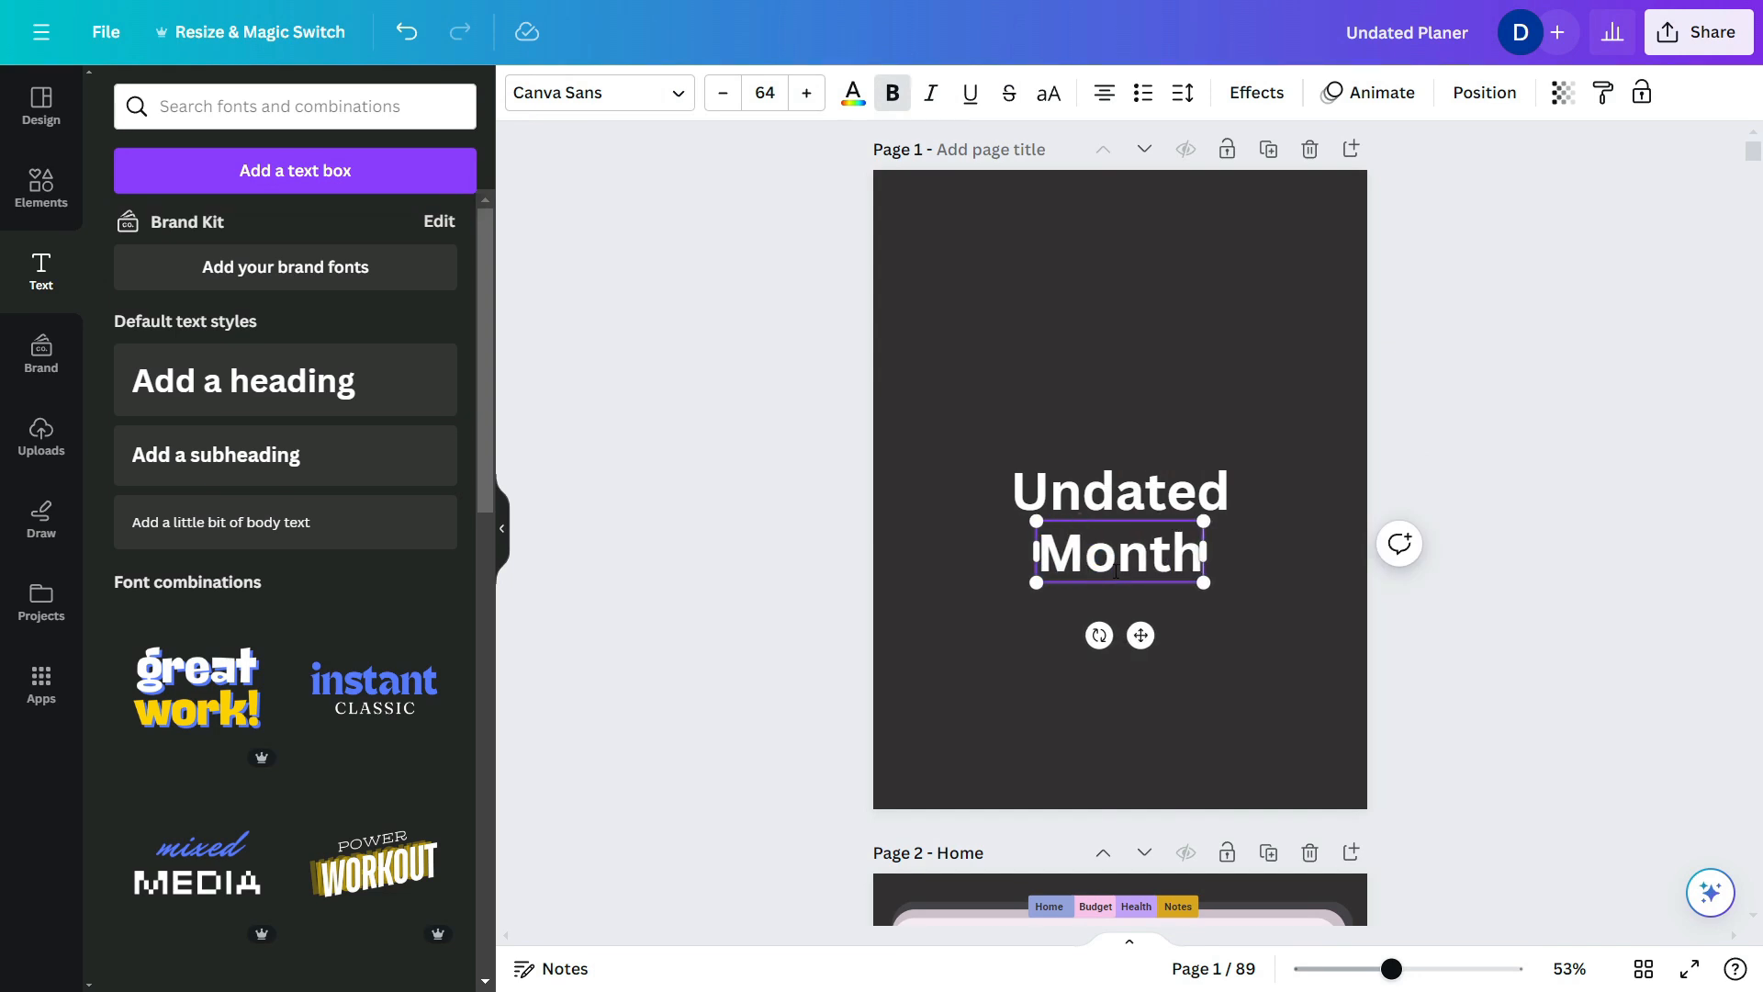
left_click(1236, 688)
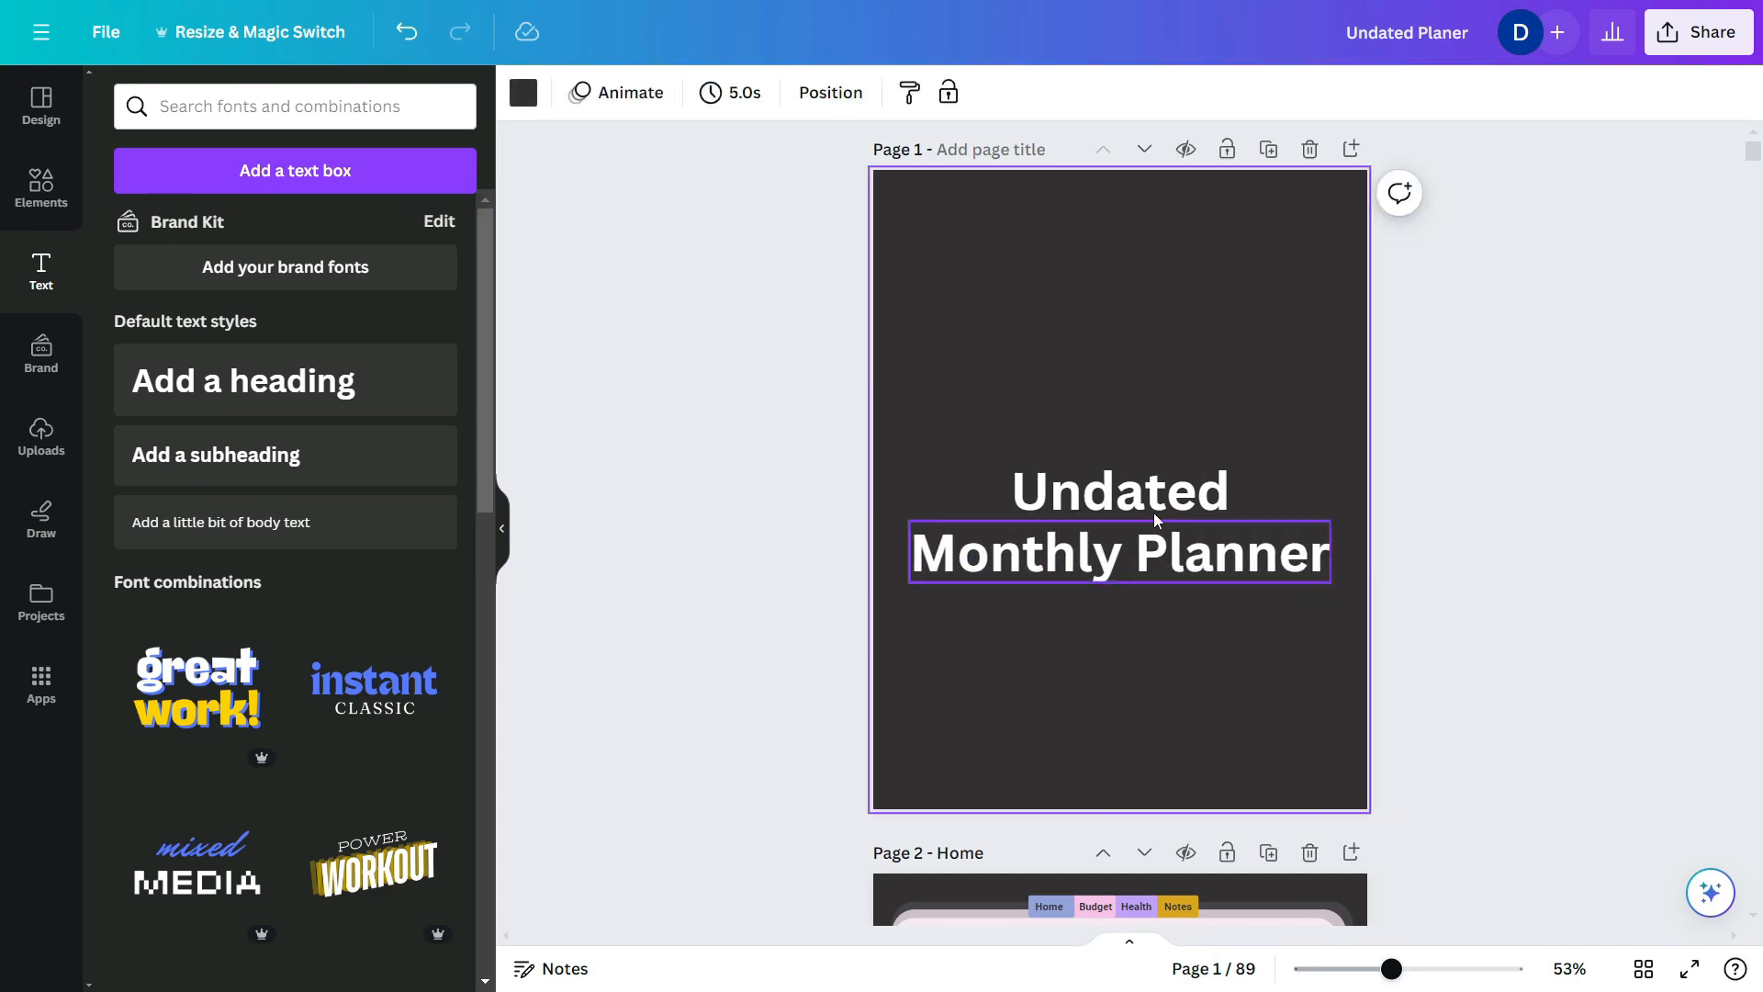
- Set the "Monthly Planner" text to non-bold Montserrat and scale it down to size 50
left_click(1164, 548)
left_click(656, 94)
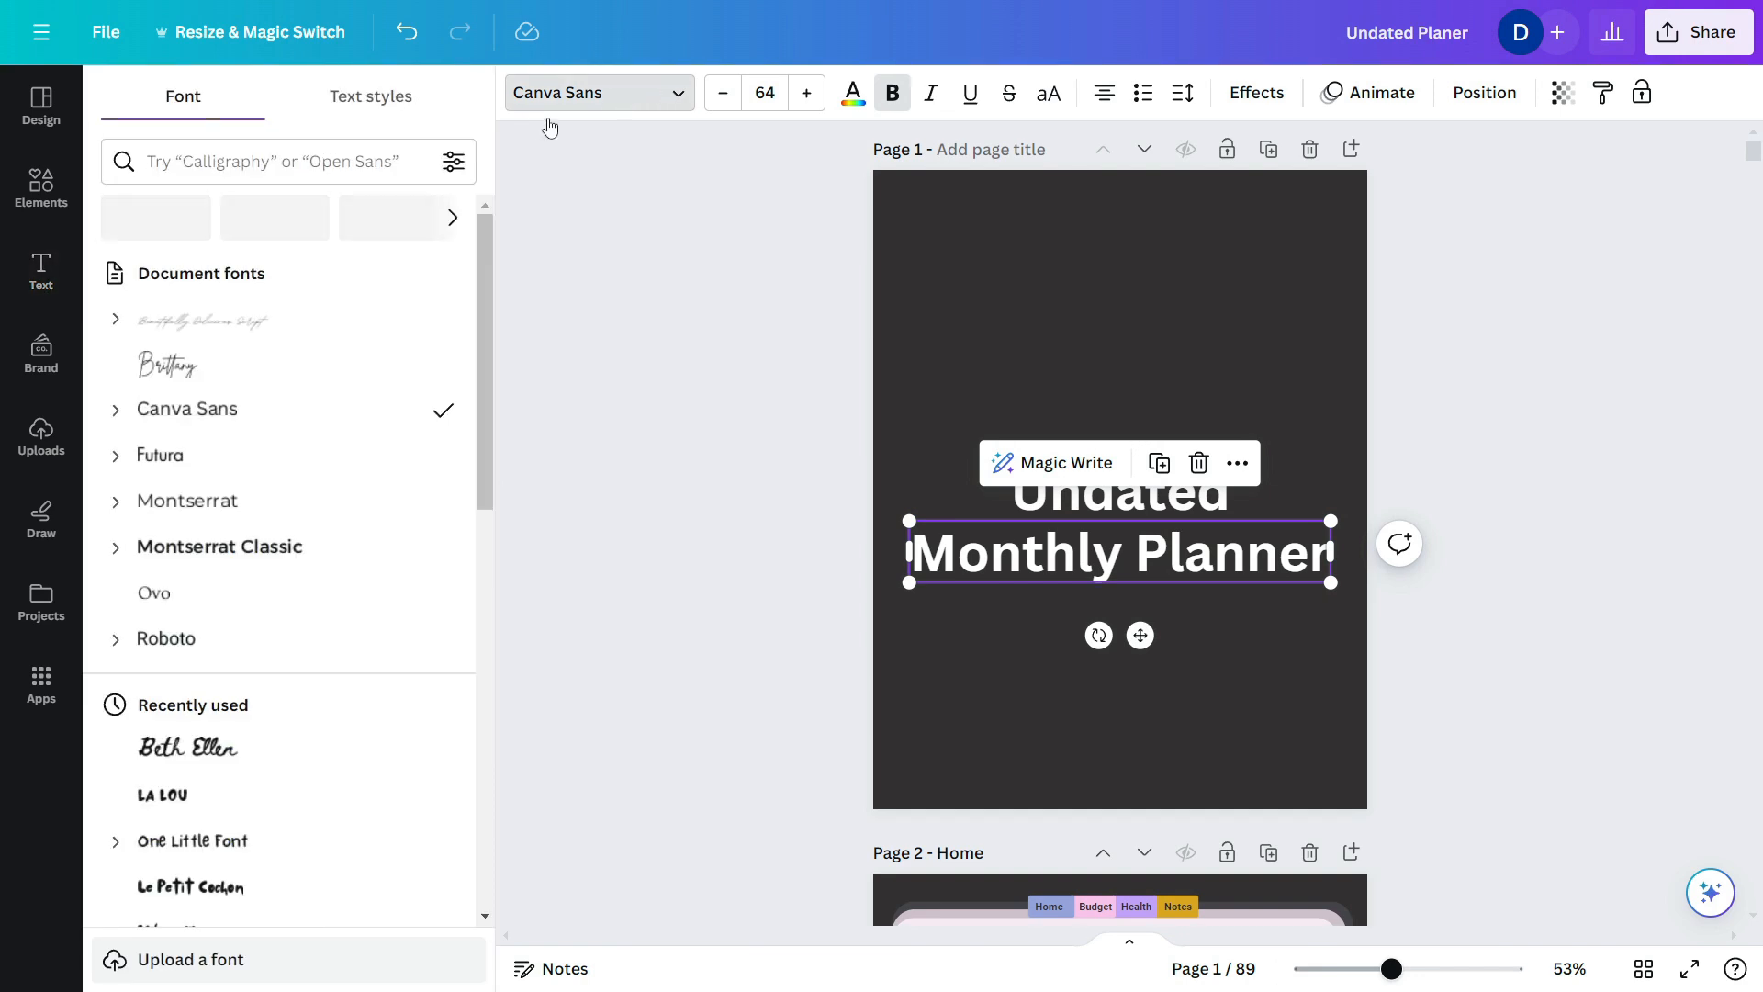
left_click(262, 161)
type("mo")
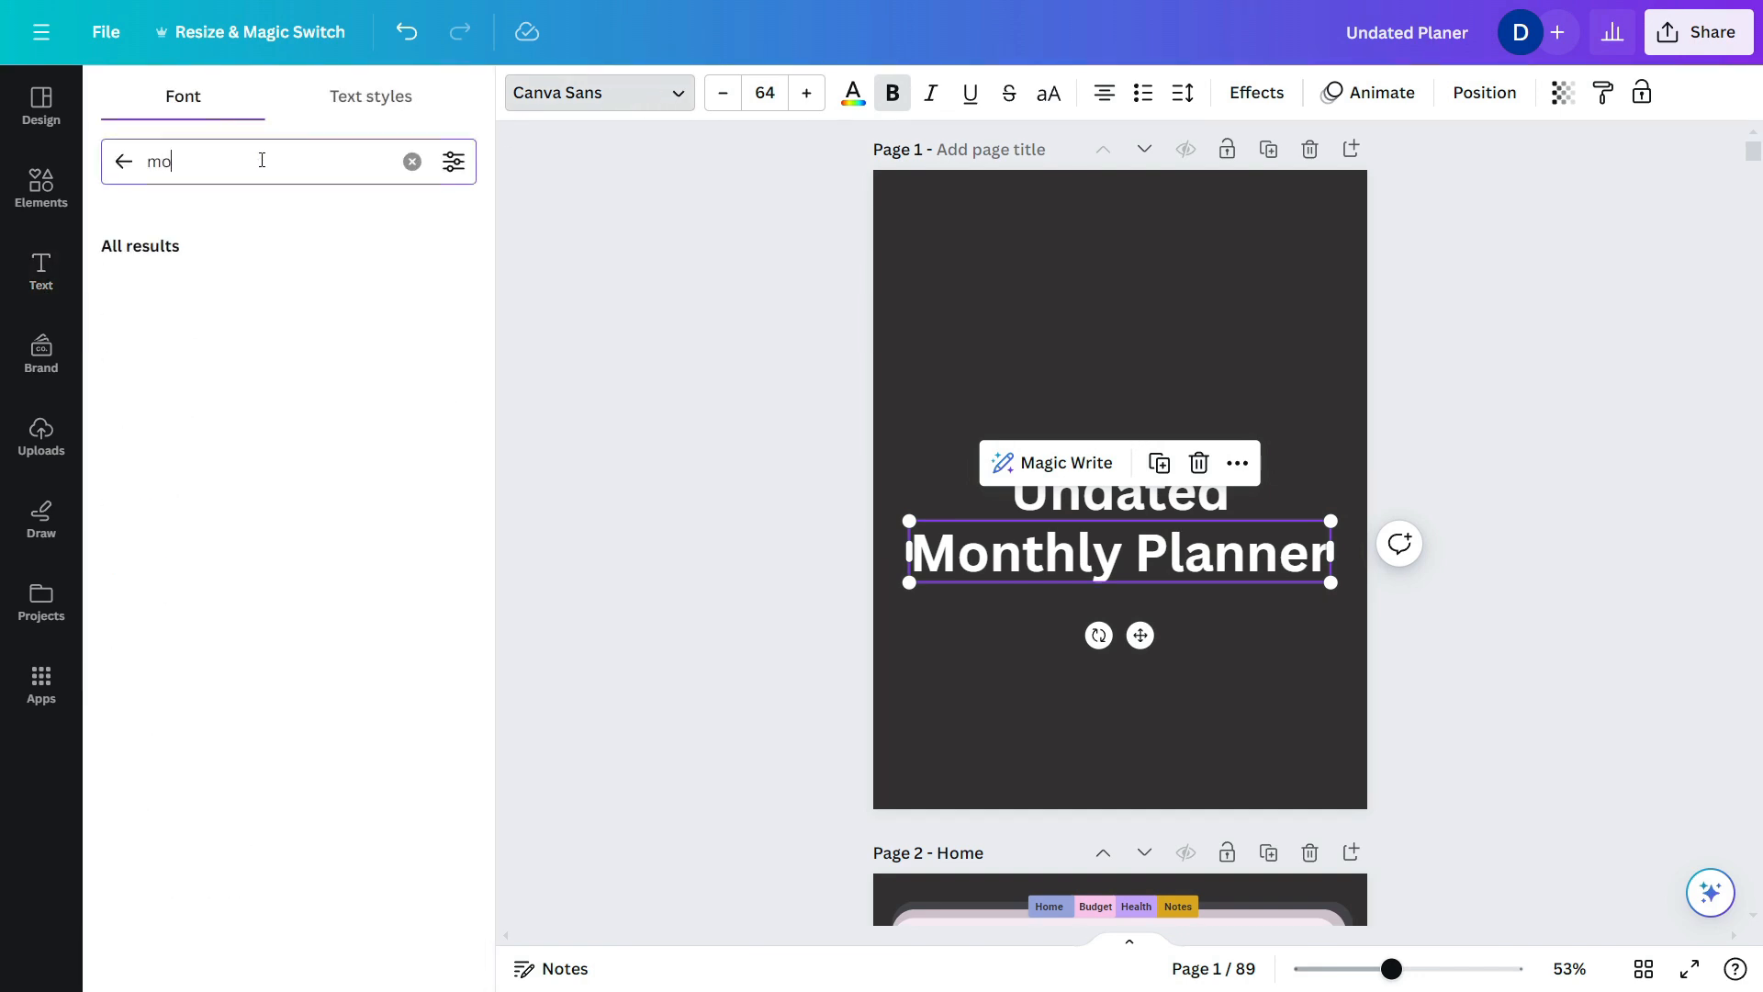
type("nt")
left_click(220, 335)
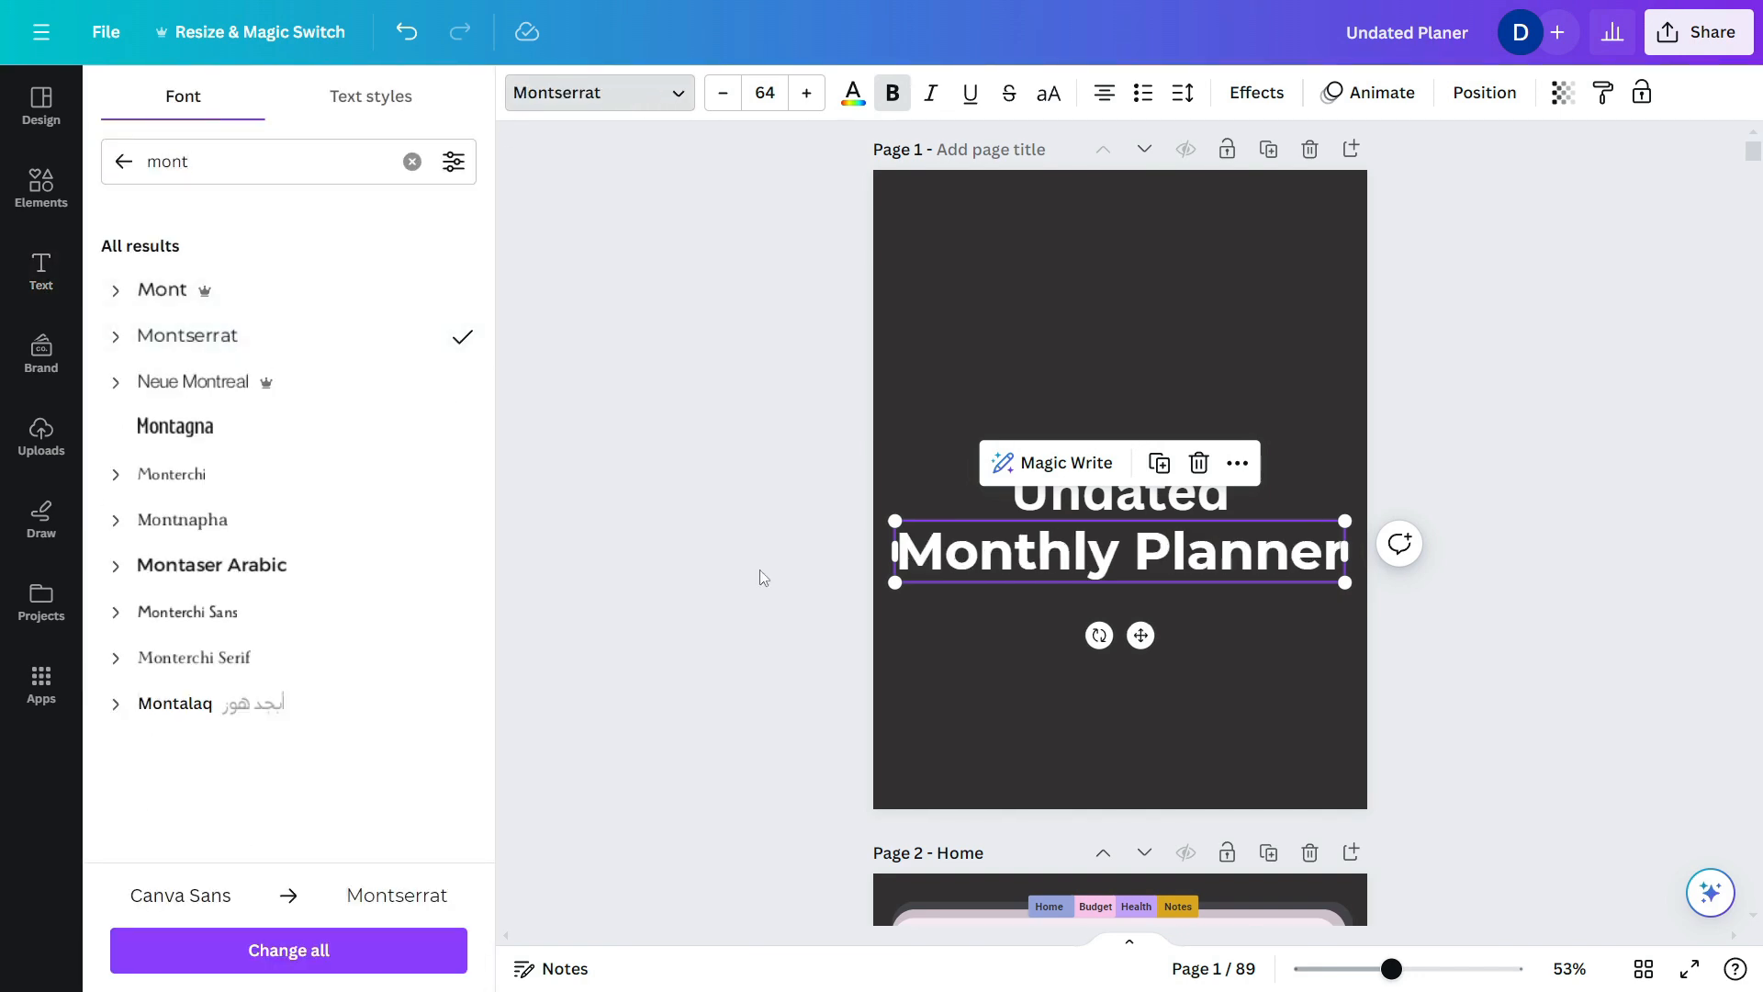
left_click(891, 92)
left_click_drag(1345, 520, 1204, 561)
- Change the font of the "Undated" heading on page 1 to the Brittany script font
left_click(1139, 509)
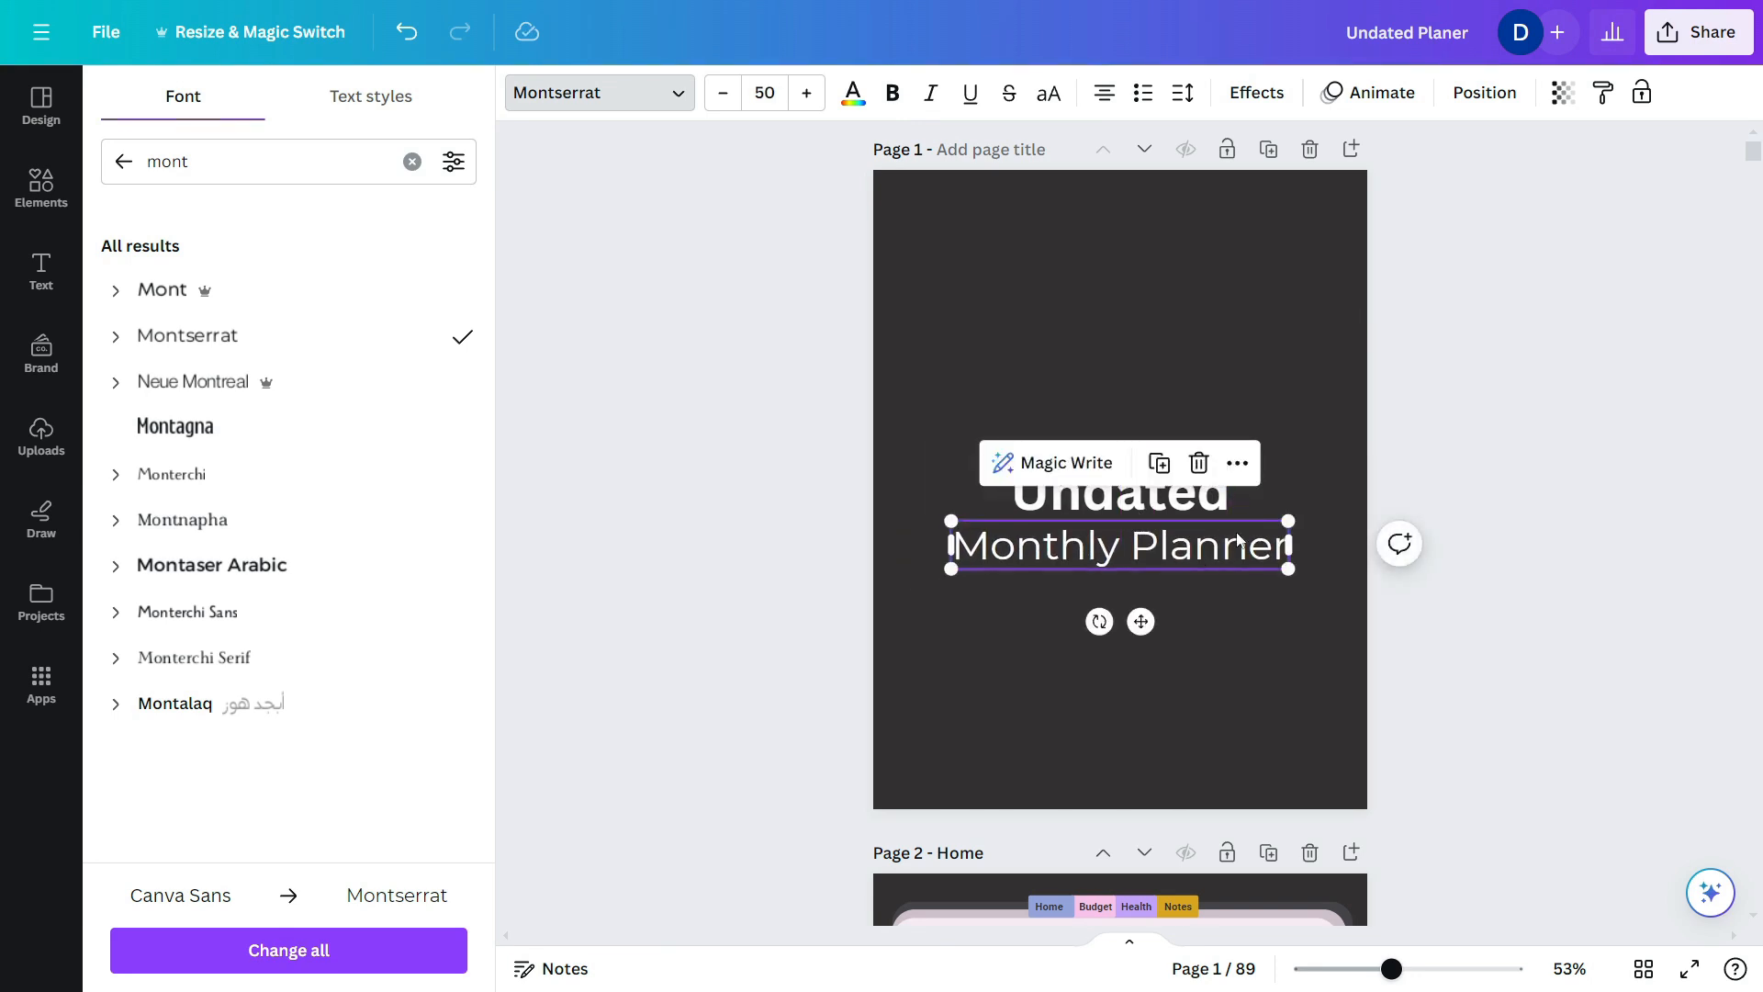
left_click(412, 161)
left_click(197, 370)
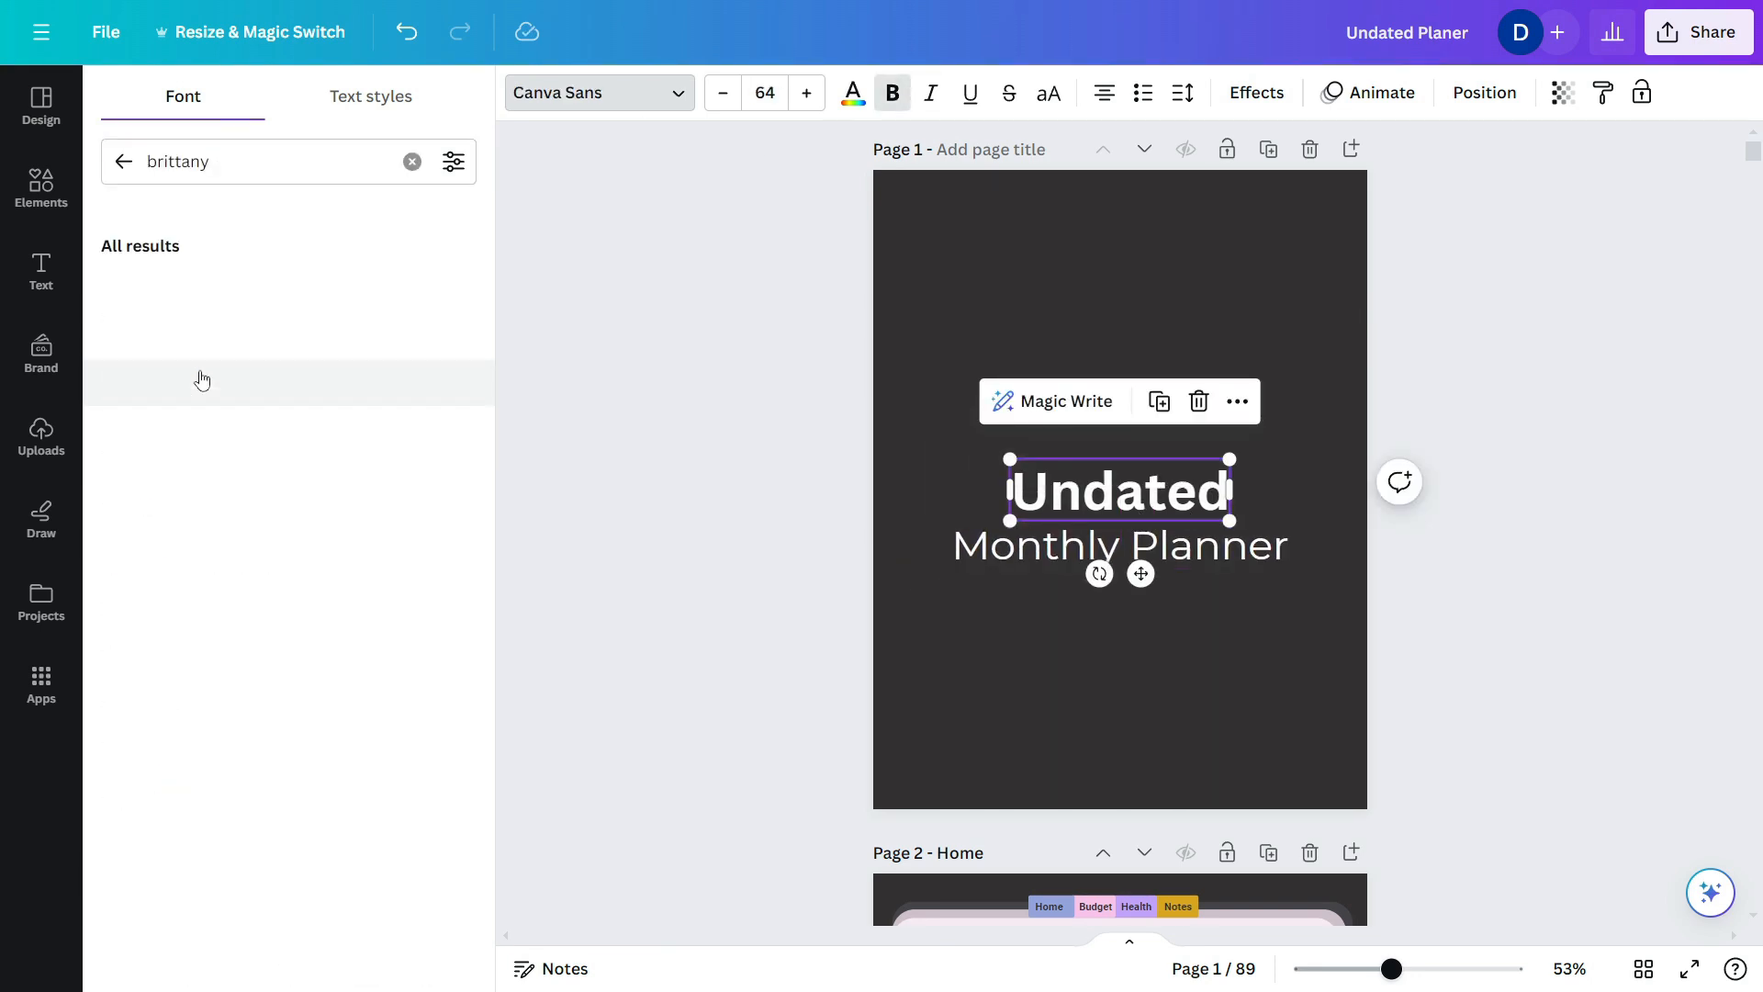
left_click(257, 292)
left_click(1240, 624)
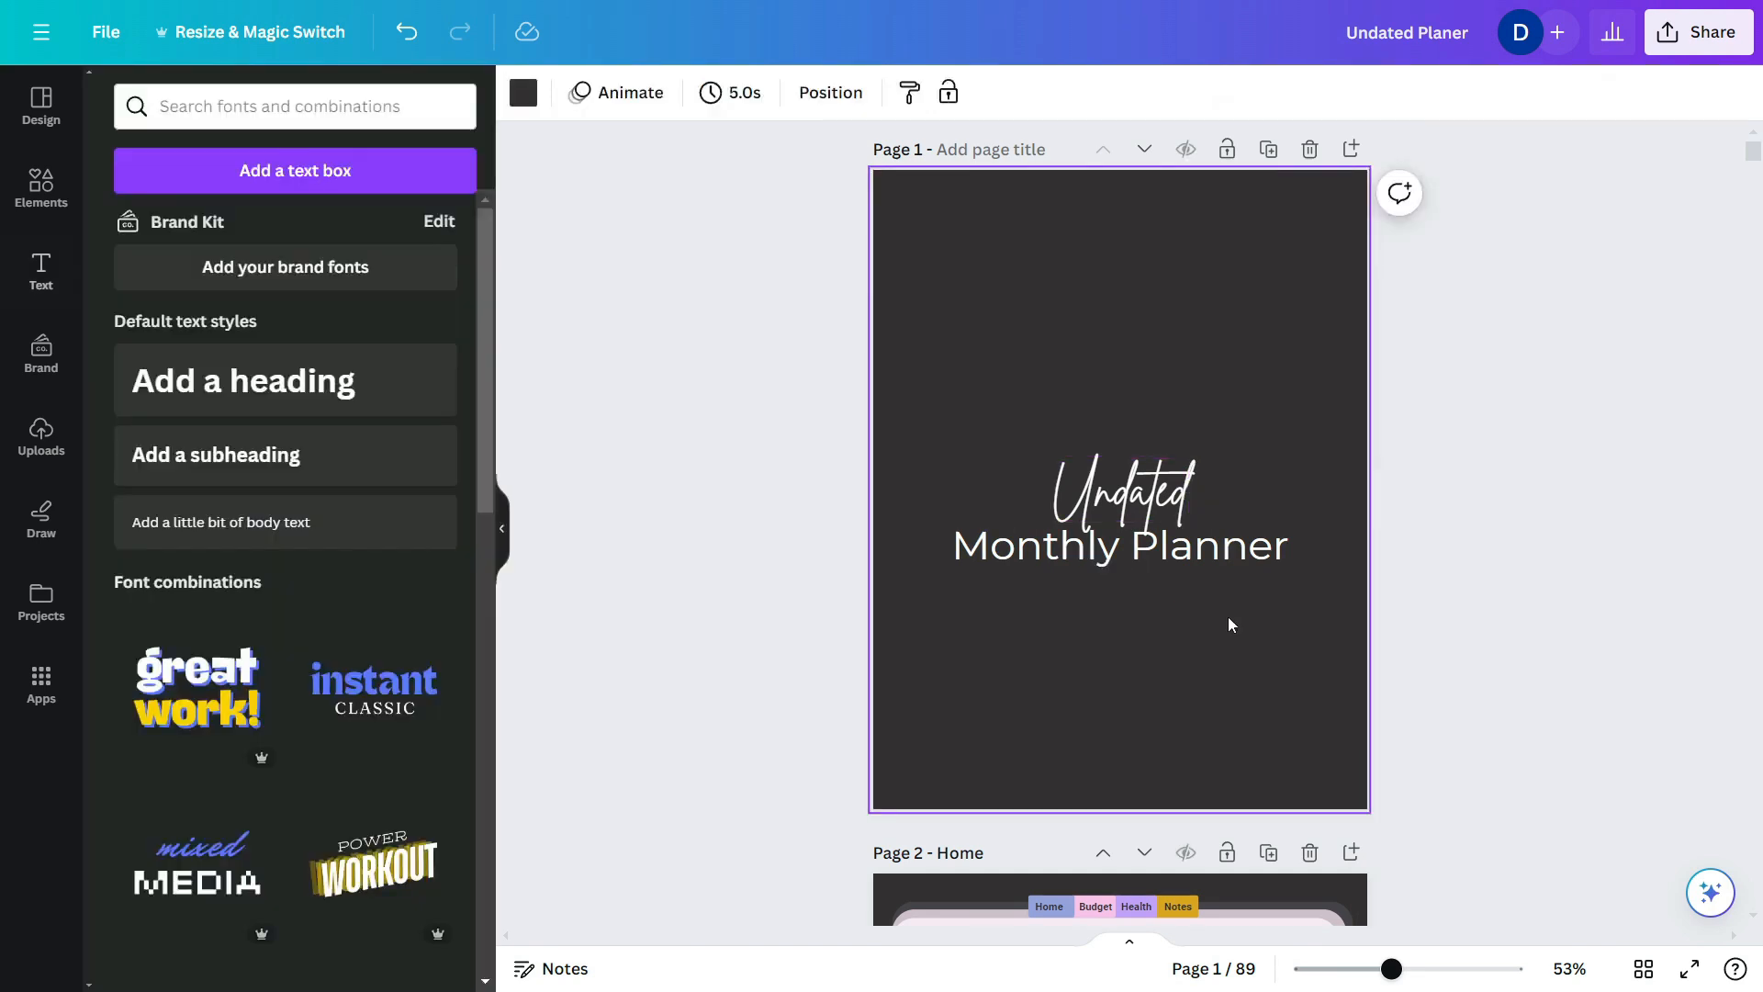
- Make the "Monthly Planner" text on page 1 bold
left_click(1175, 549)
left_click(908, 104)
left_click(1295, 625)
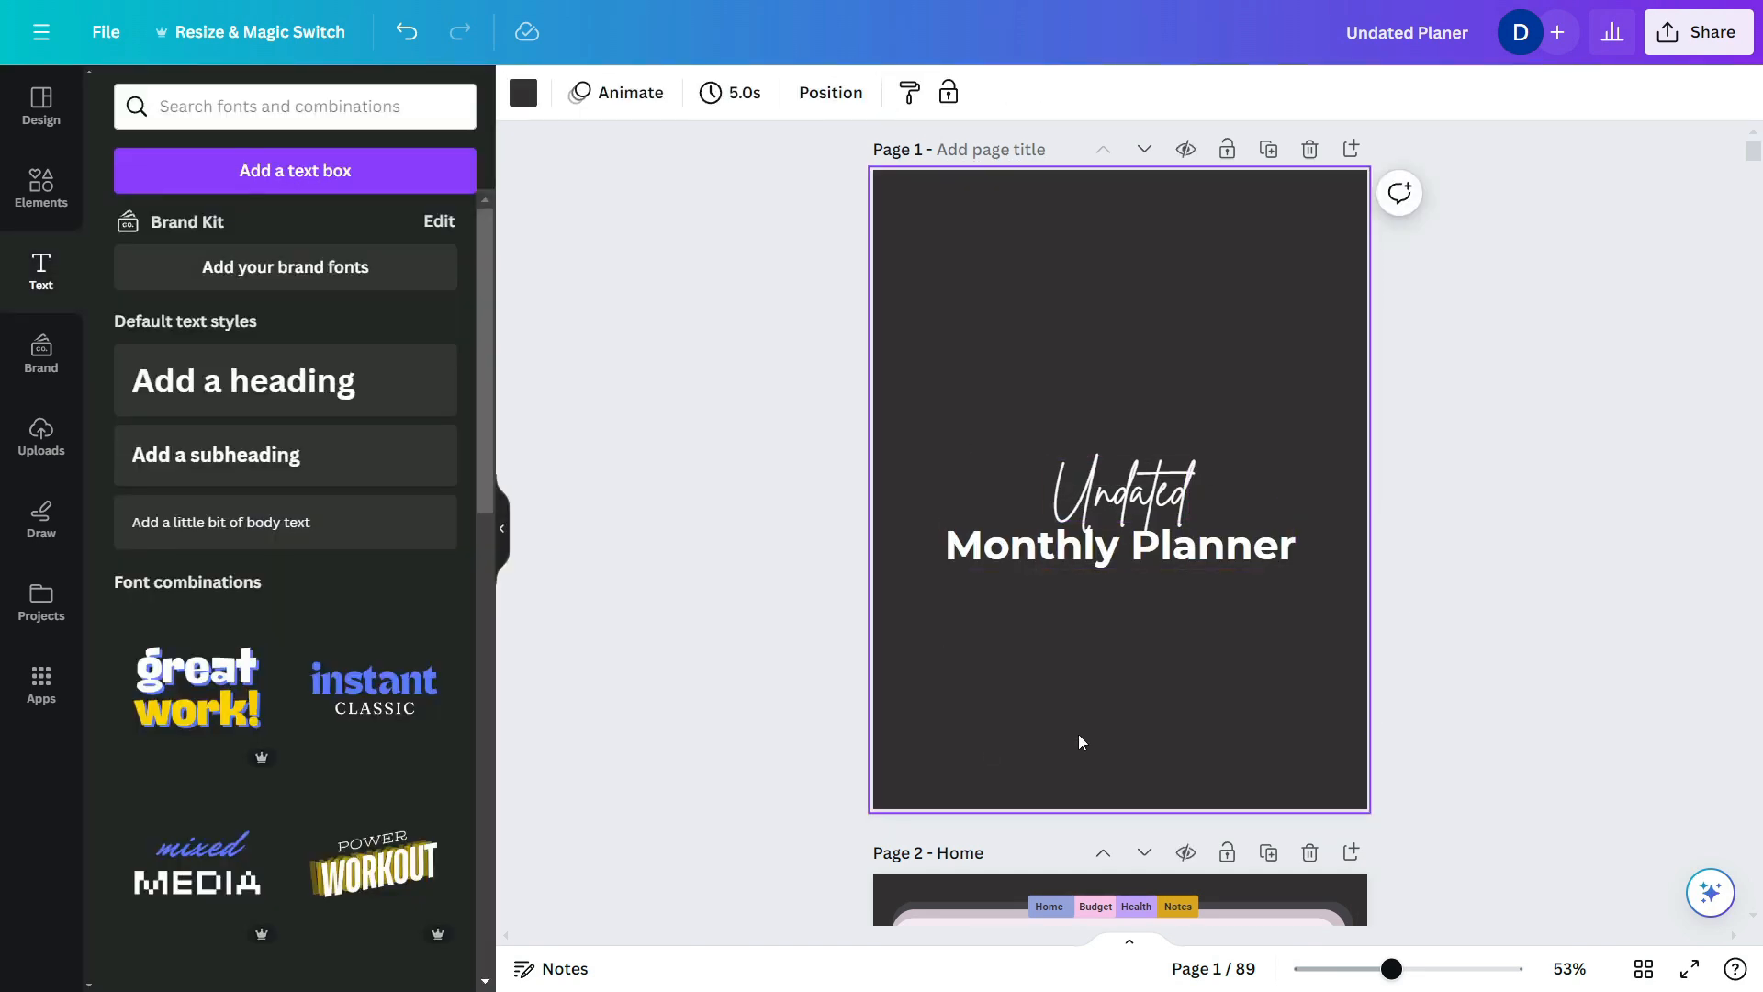
- Move the "Undated" heading slightly up, then enlarge "Monthly Planner" to size 53.1 and place it closely below
left_click_drag(1140, 508, 1140, 481)
left_click_drag(1210, 547, 1315, 556)
left_click_drag(1228, 531, 1219, 530)
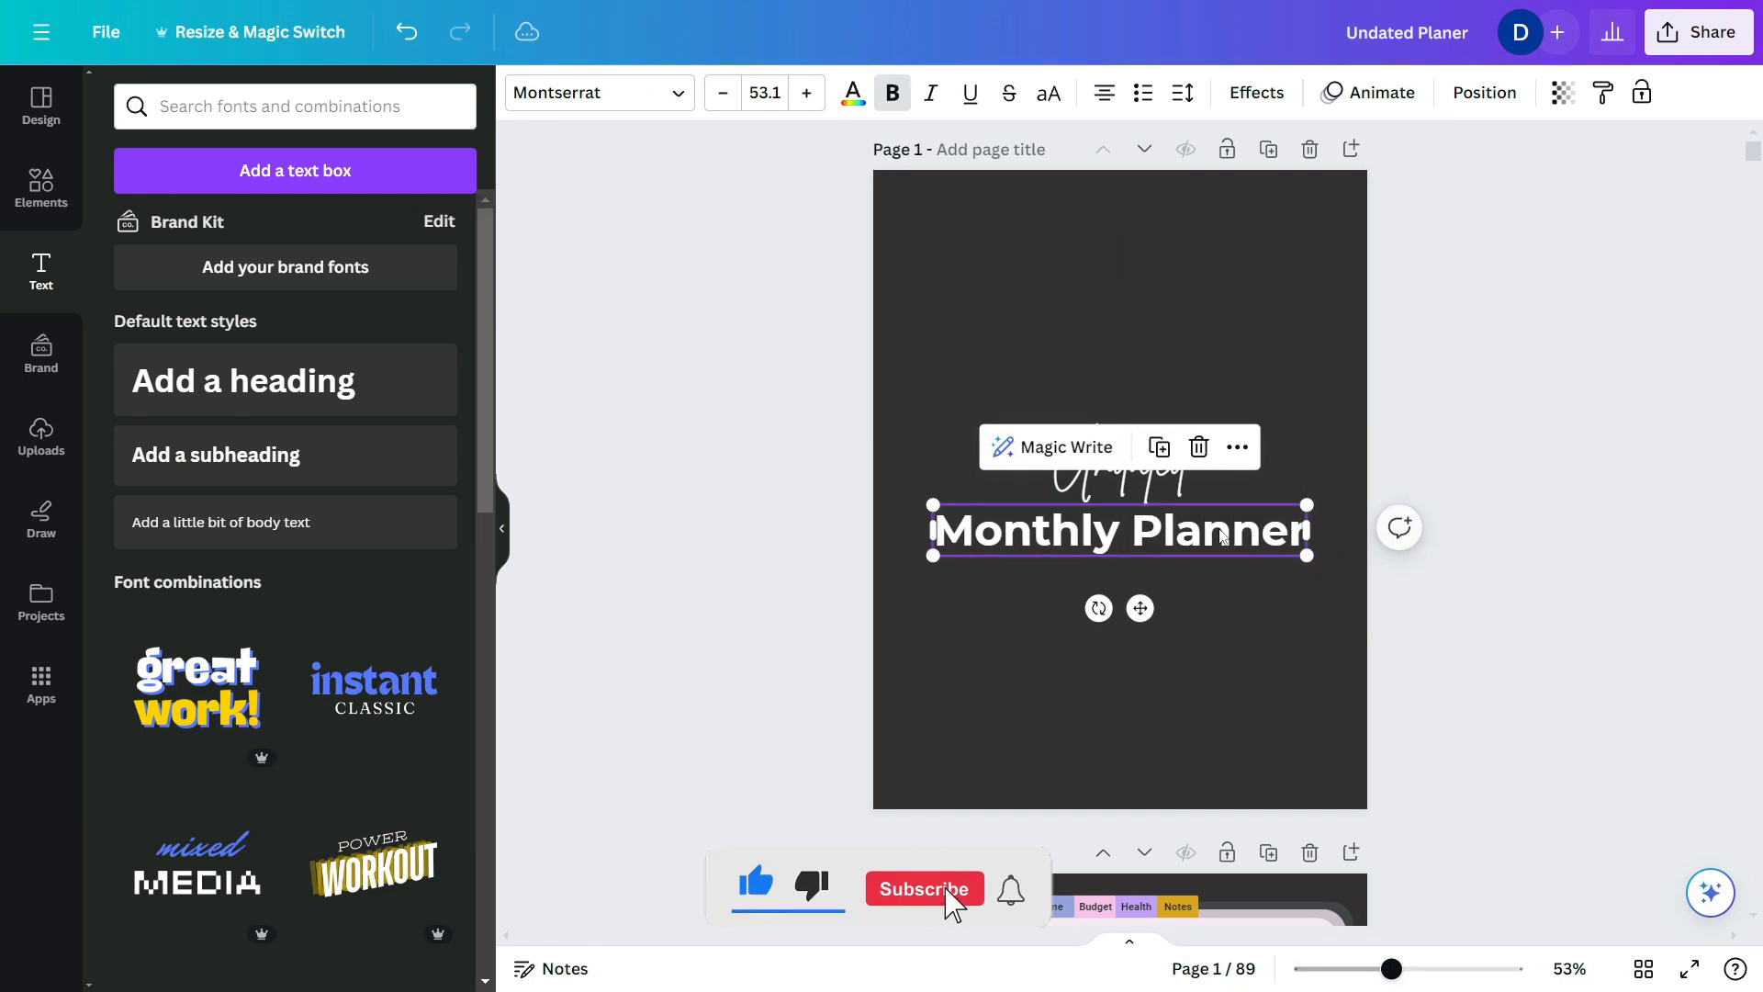
- Convert "Monthly Planner" to uppercase at size 44.6 and fine-tune its position beneath the "Undated" heading
key("ctrl+shift+k")
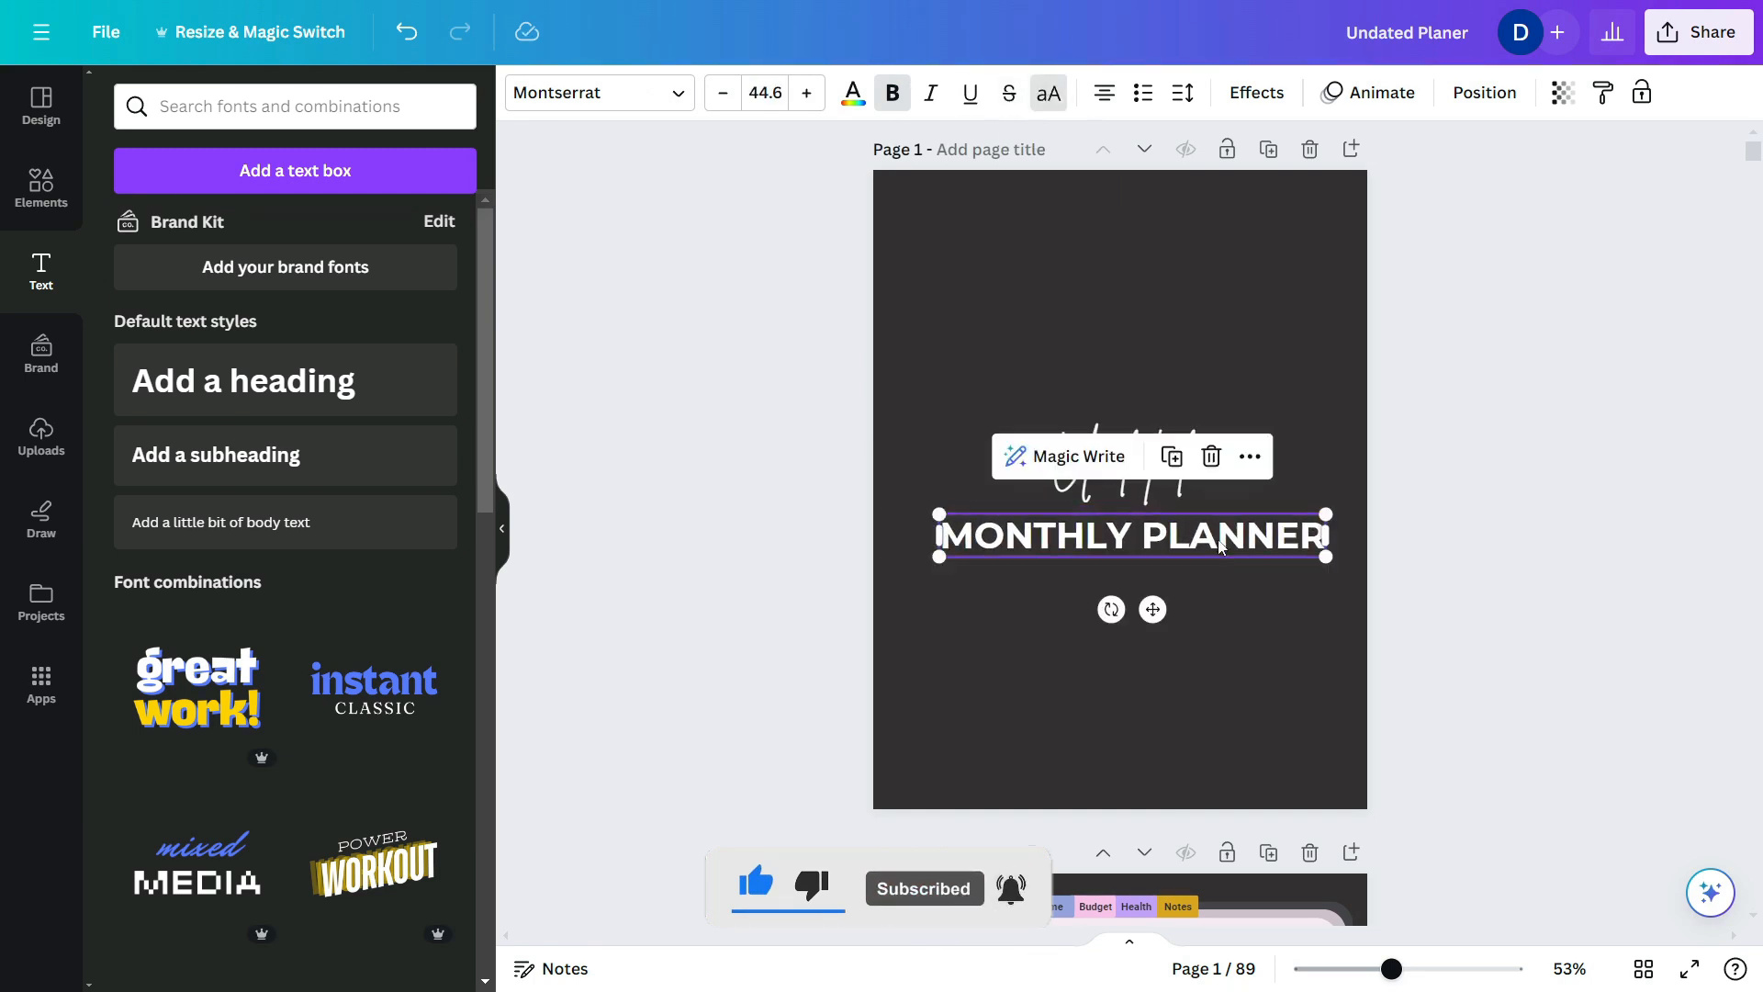
left_click(1408, 626)
left_click_drag(1408, 626, 1010, 431)
left_click_drag(1135, 535, 1134, 533)
left_click(1667, 634)
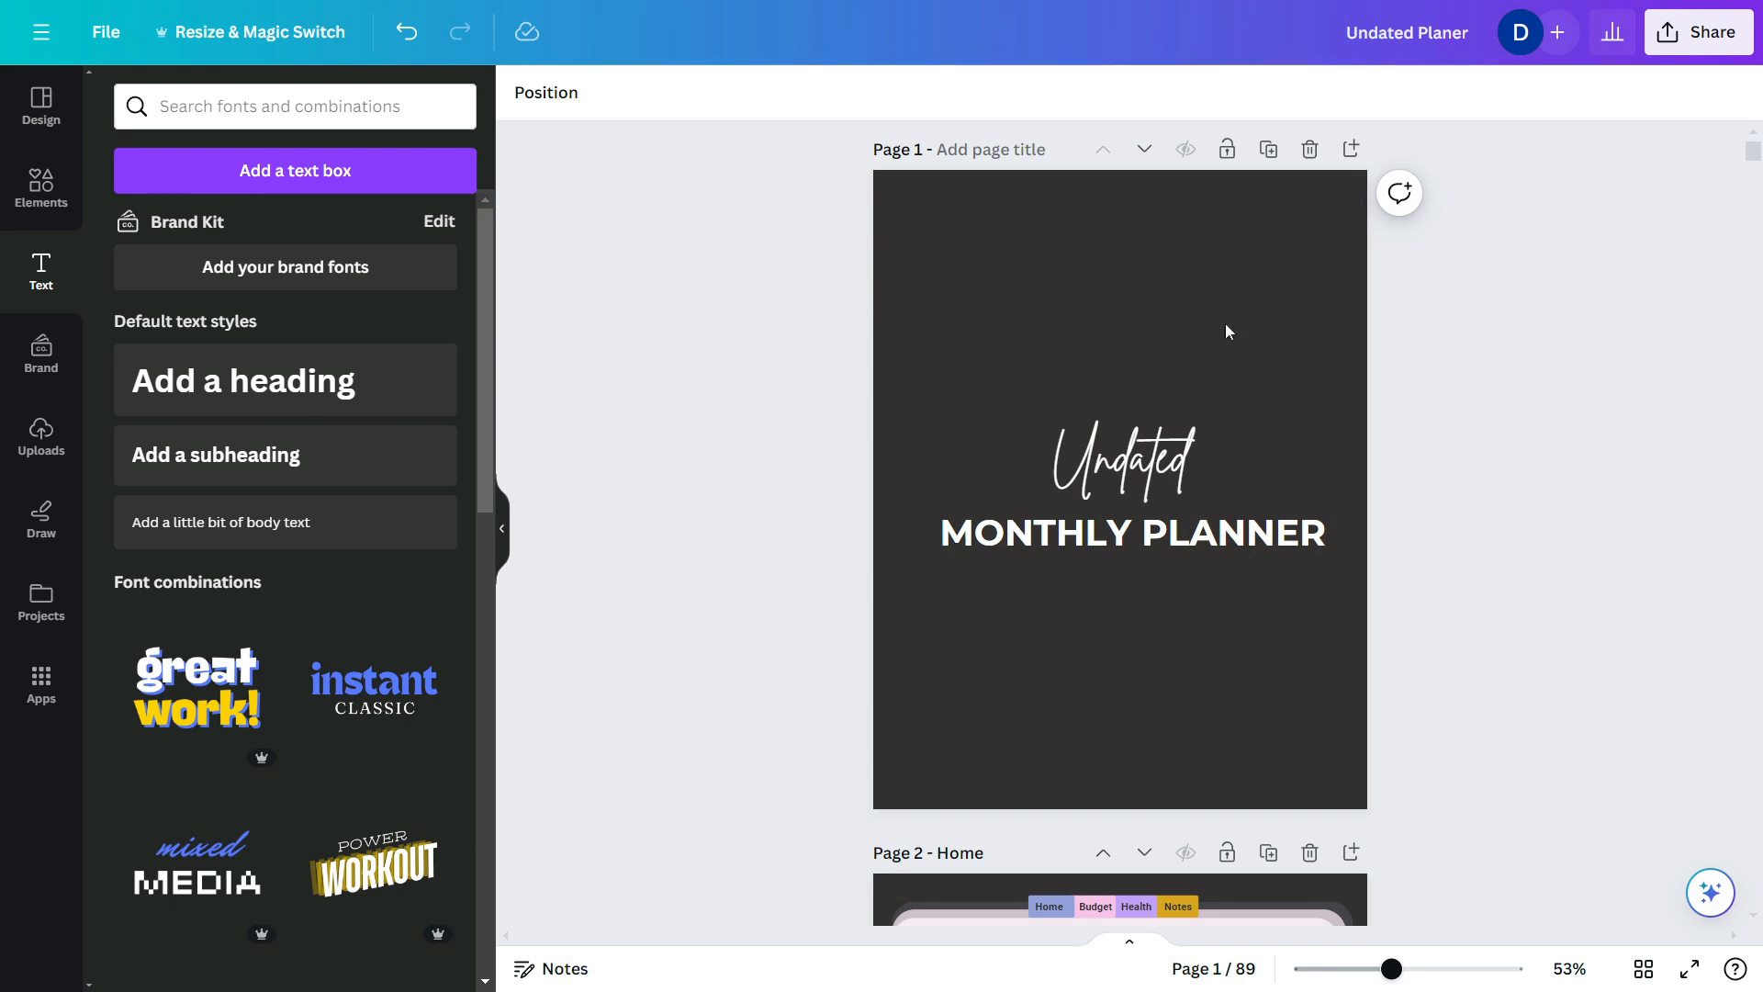
- Download all pages of the planner as a PDF Standard file
left_click(95, 32)
left_click(229, 510)
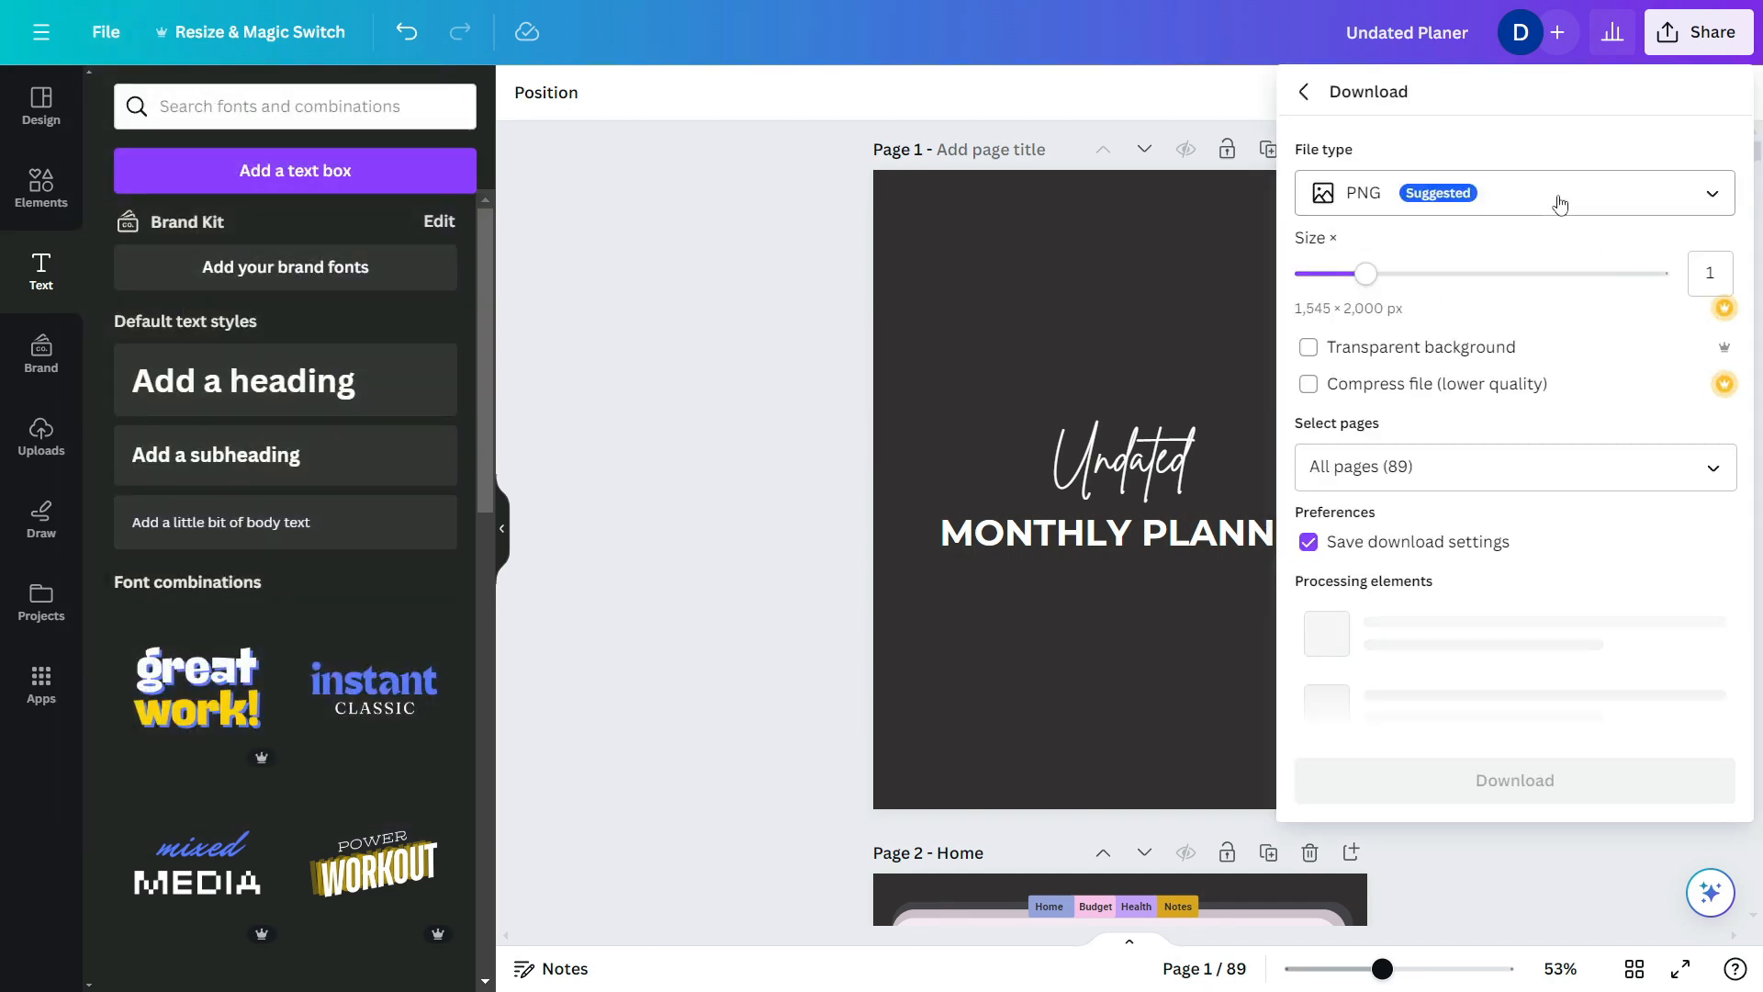
left_click(1559, 203)
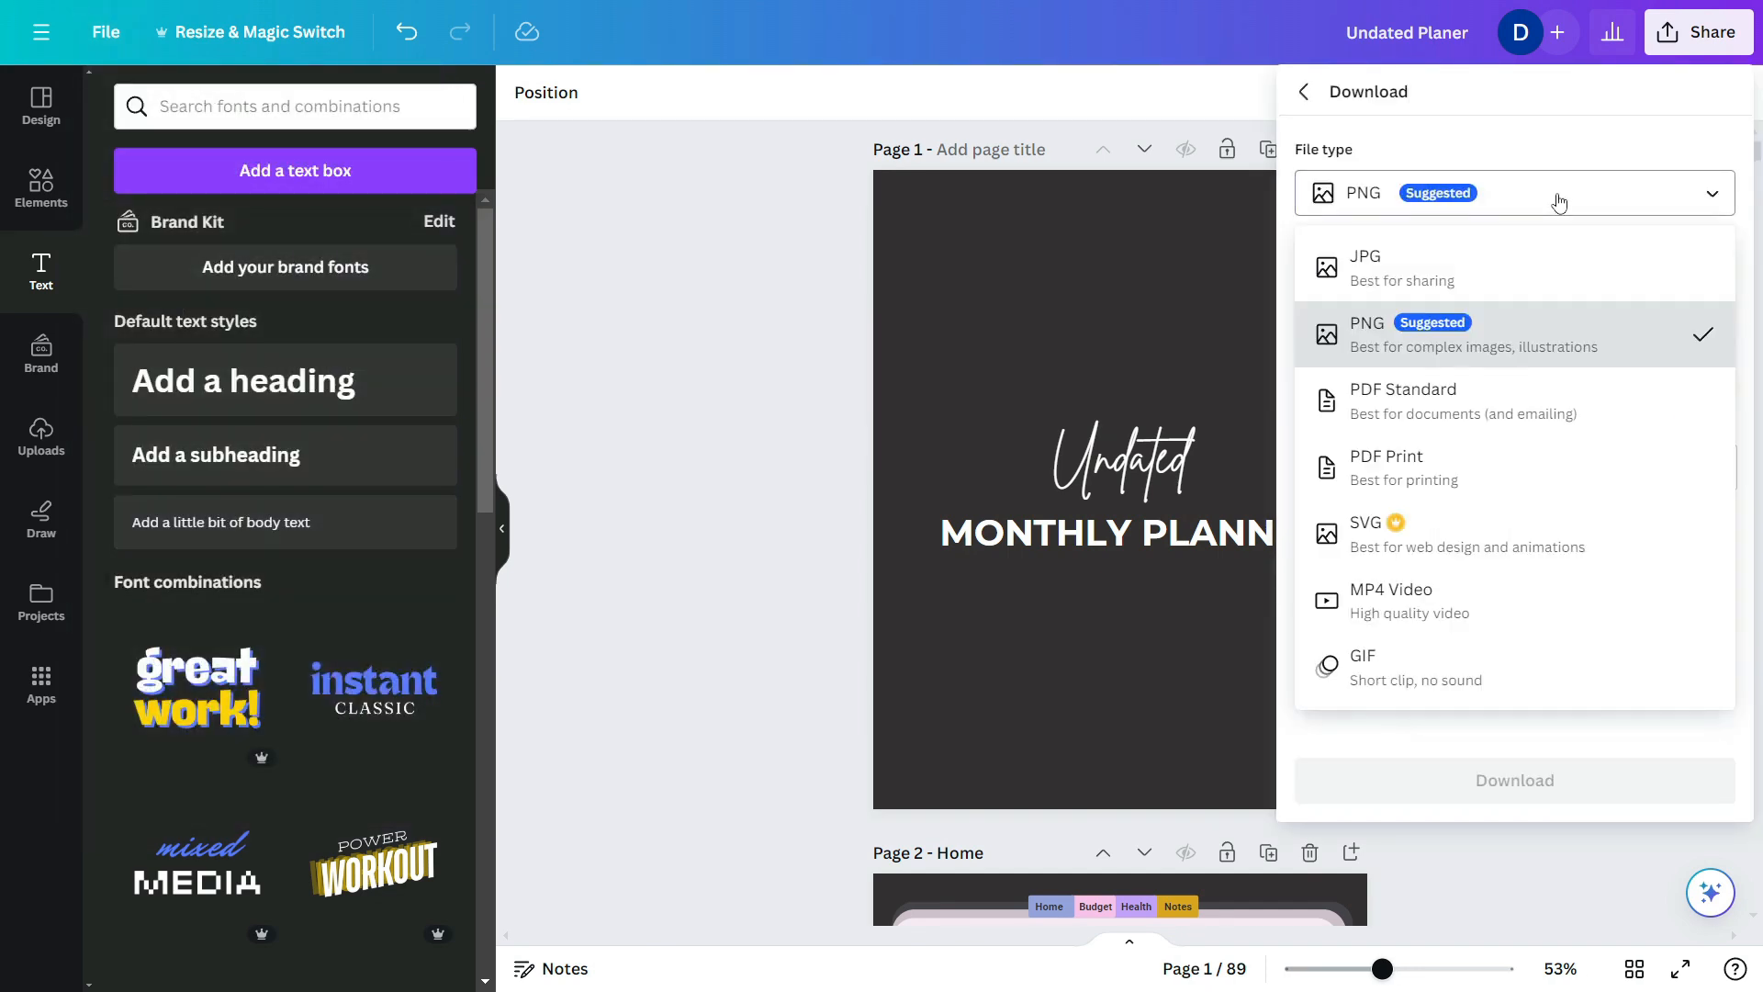
left_click(1494, 418)
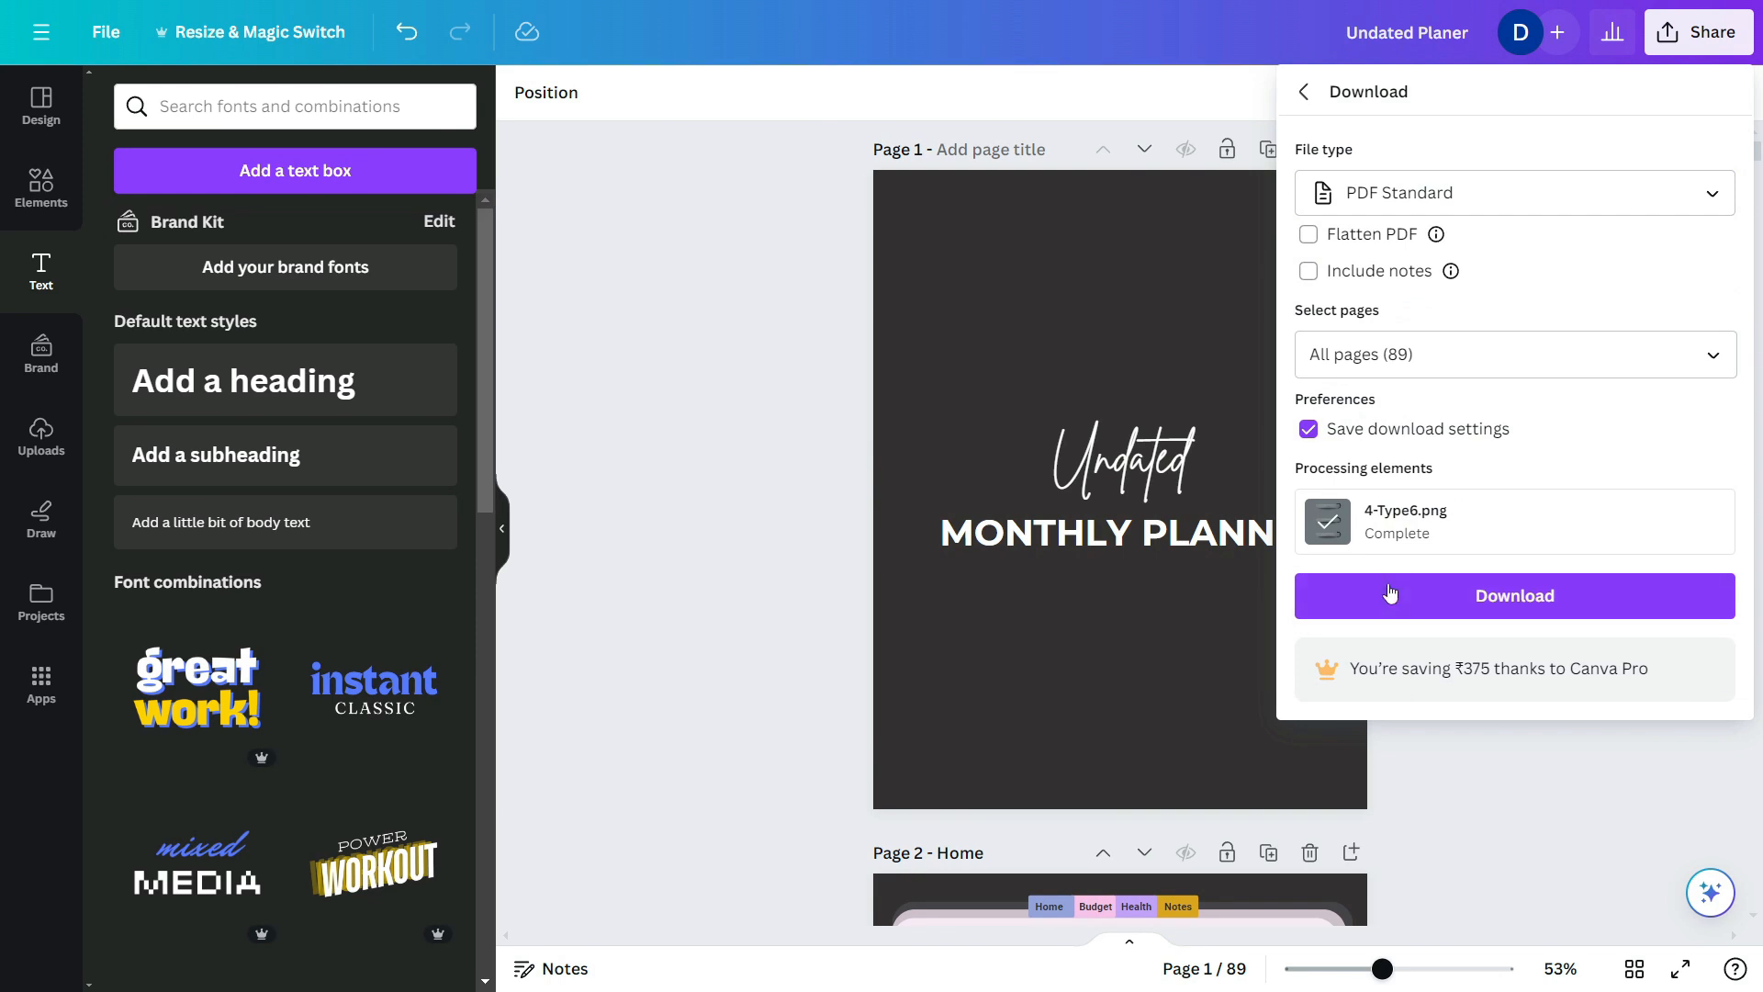
left_click(1491, 617)
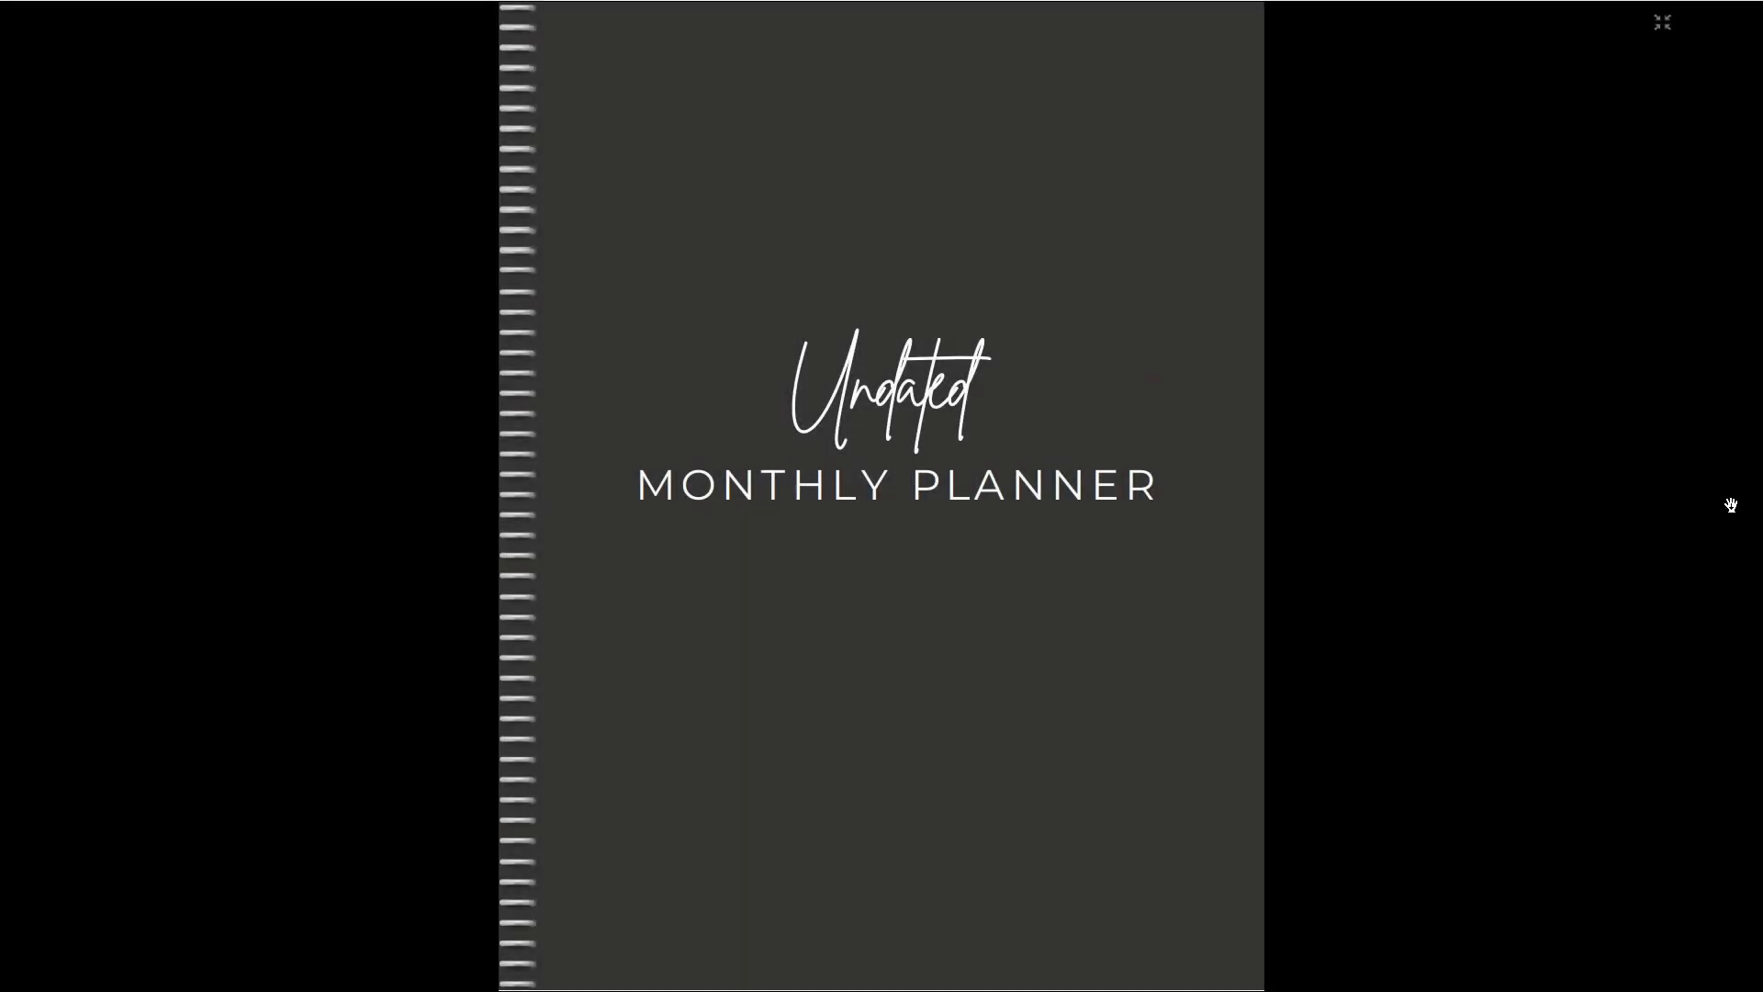
- Test the finished planner's hyperlinks in the full-screen PDF, using the Budget label, the January to May tabs and the Home tab
left_click(1098, 473)
left_click(824, 345)
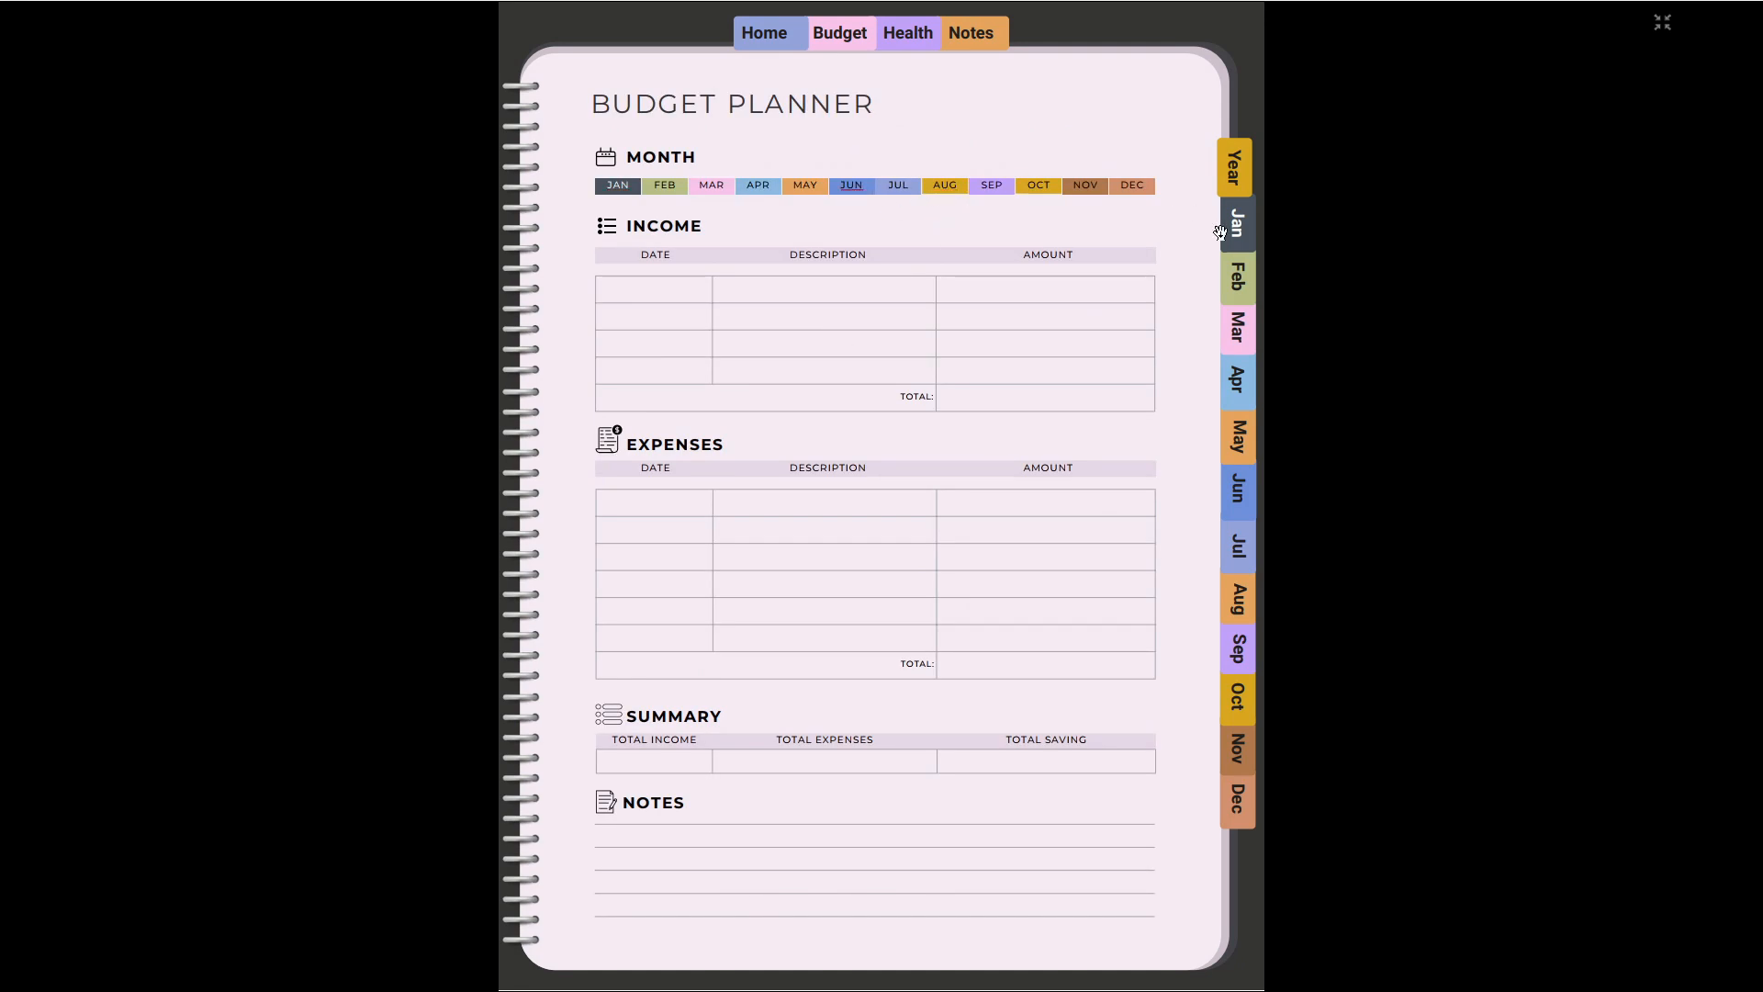
left_click(1245, 239)
left_click(1242, 286)
left_click(1244, 347)
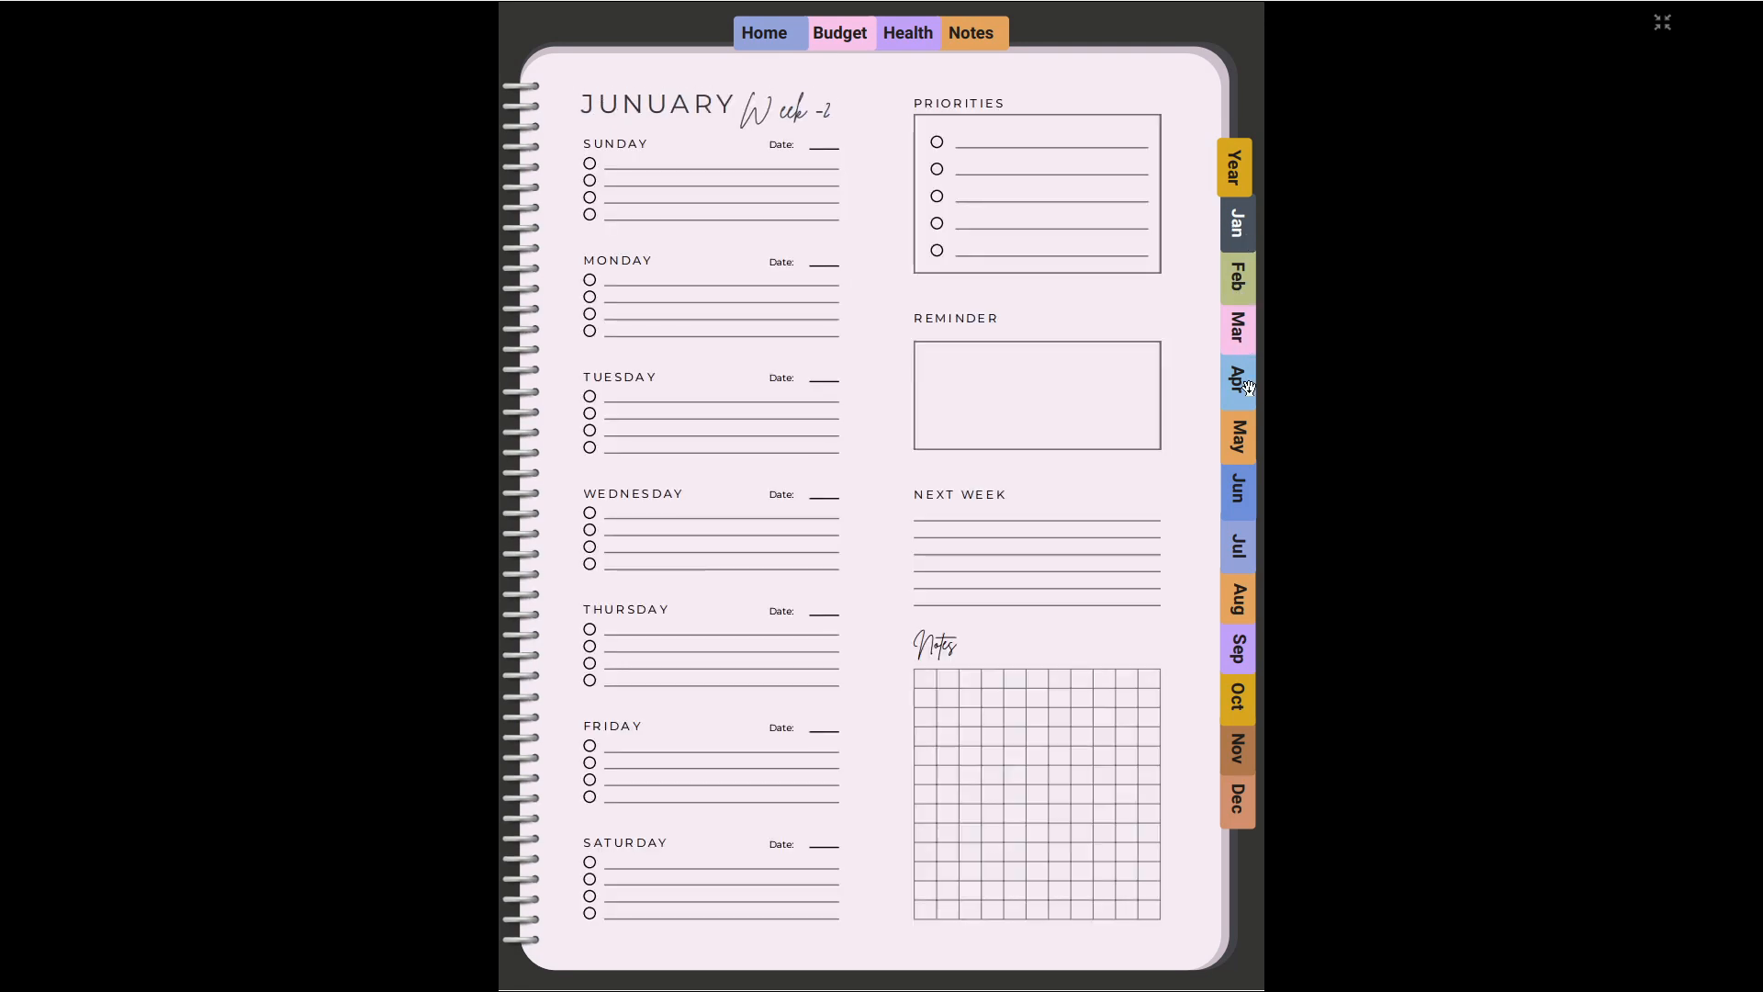
left_click(1248, 443)
left_click(766, 35)
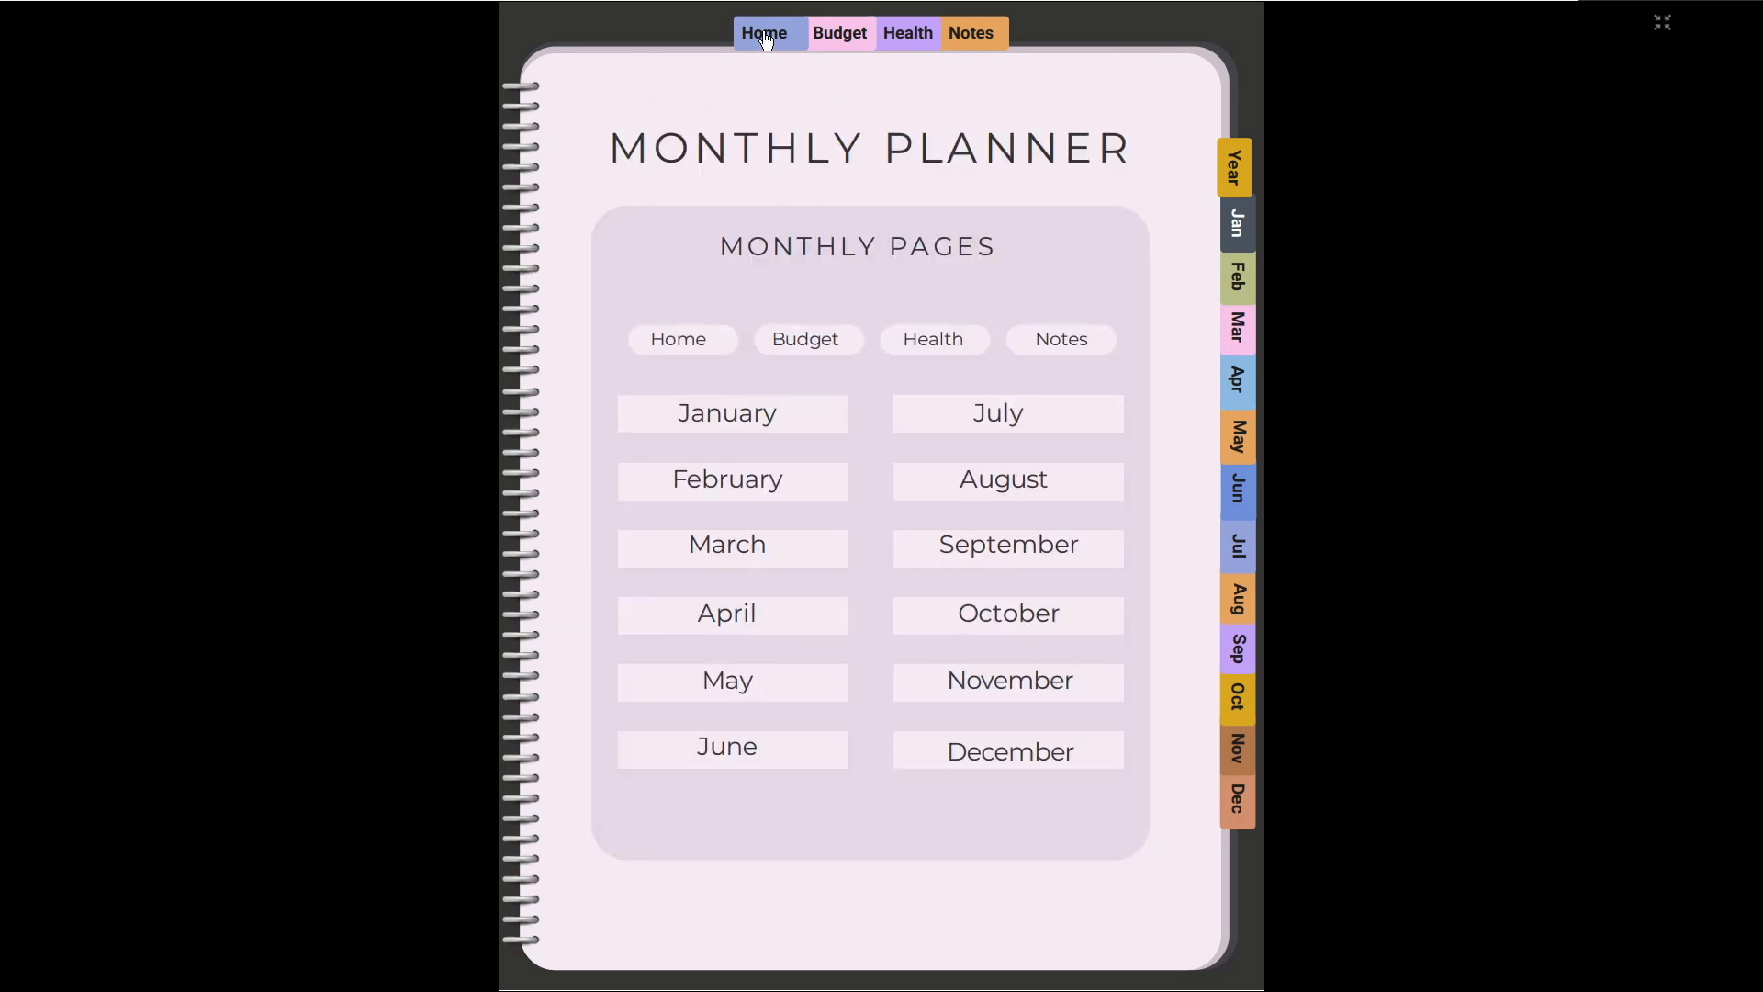
left_click(831, 357)
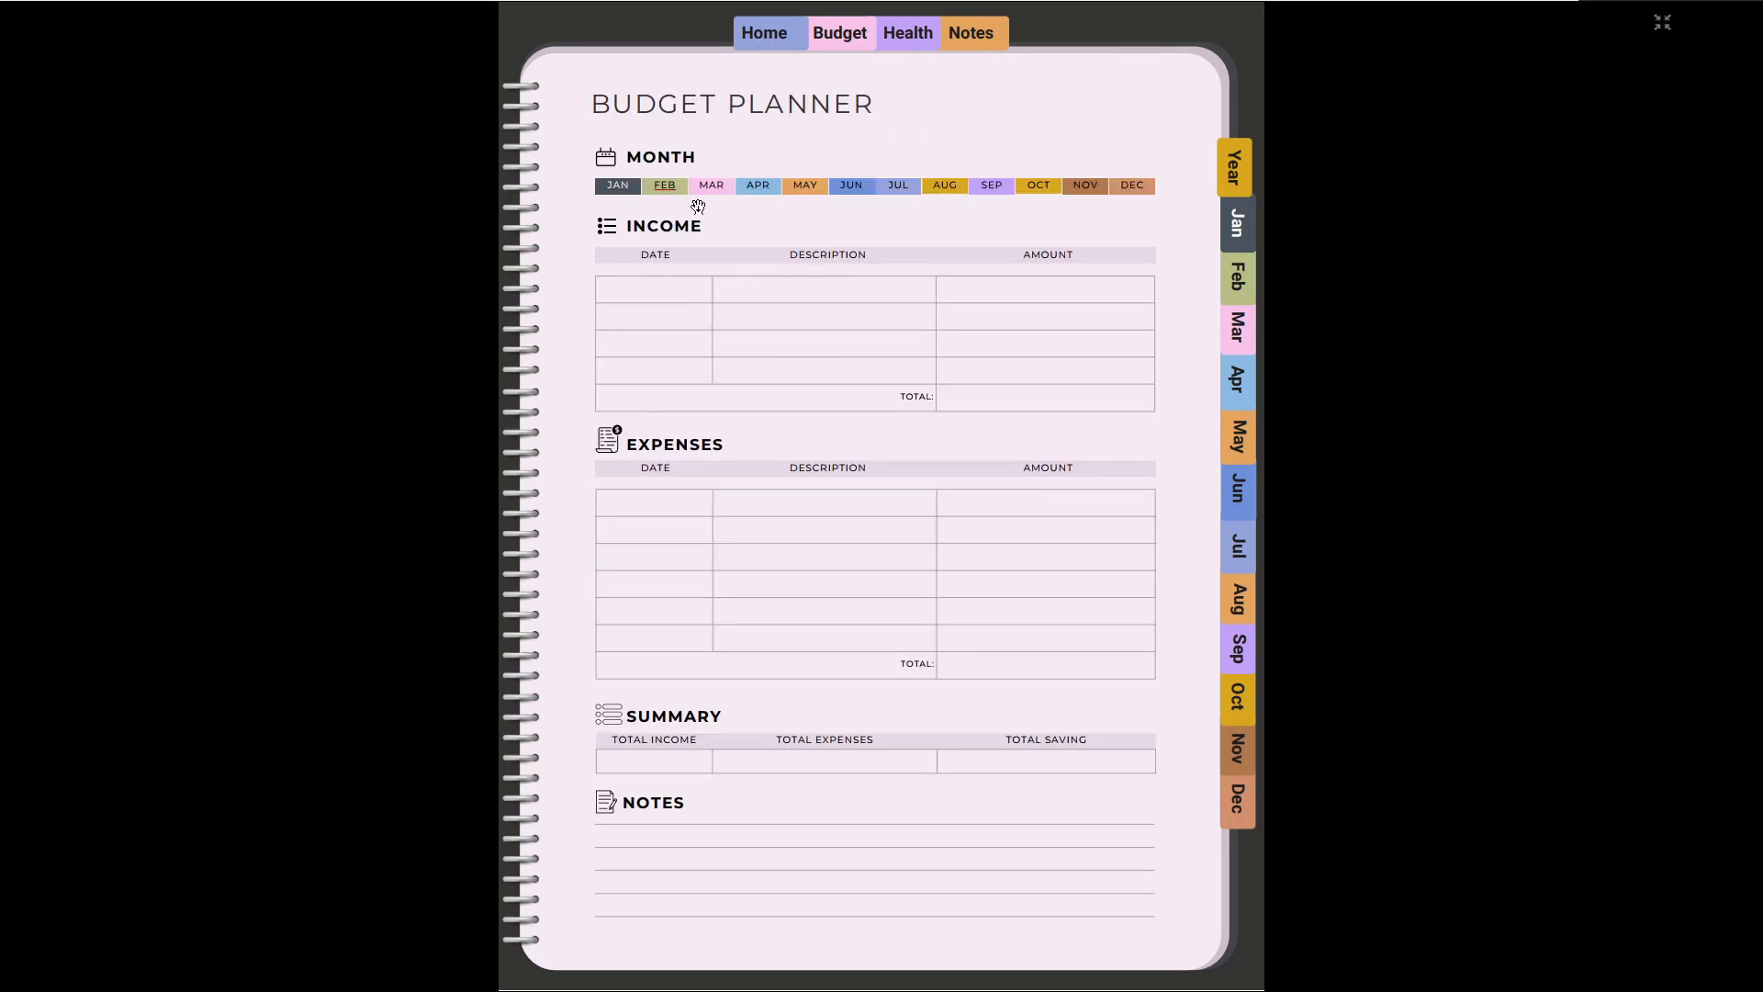